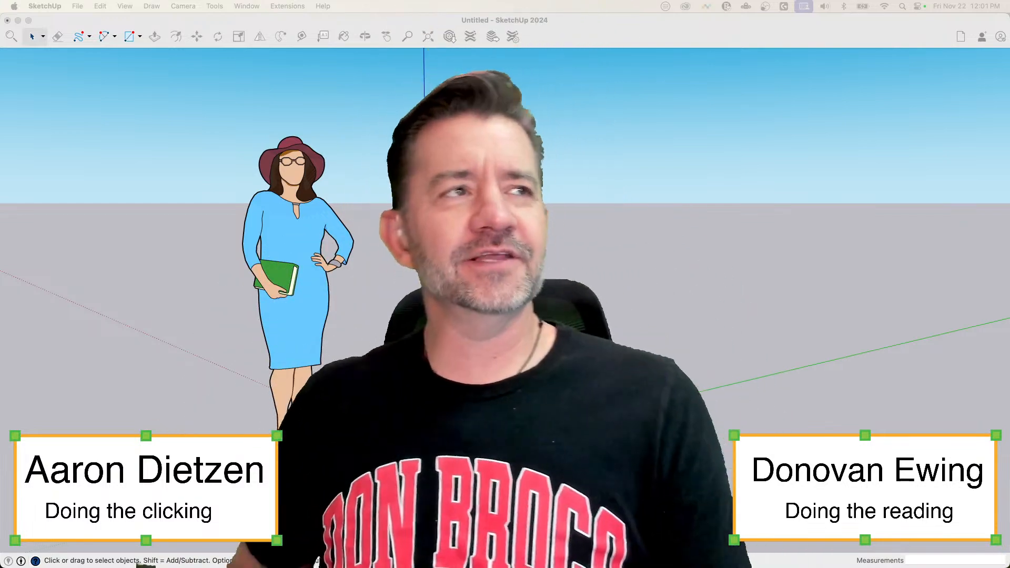
left_click(610, 40)
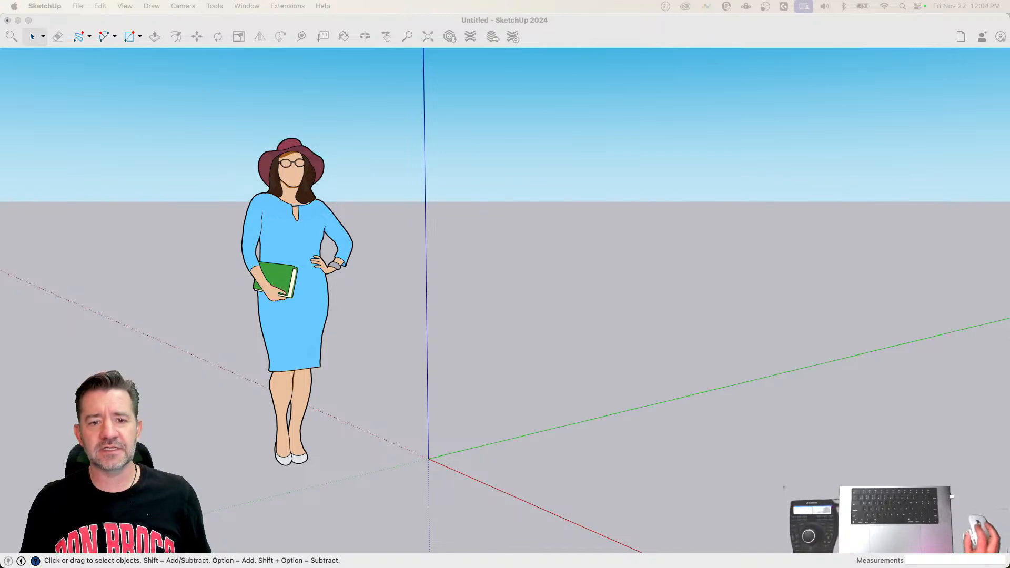
left_click(608, 25)
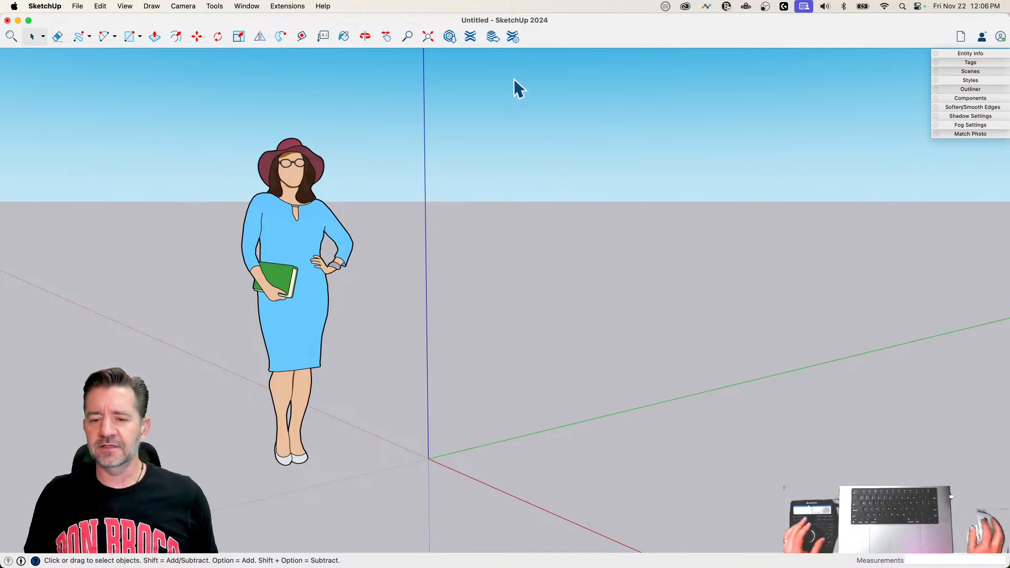
Step: Import the Las Vegas Sign PNG from the Desktop as an image, anchoring its corner at the origin and enlarging it on the ground plane
scroll(513, 80, "down", 5)
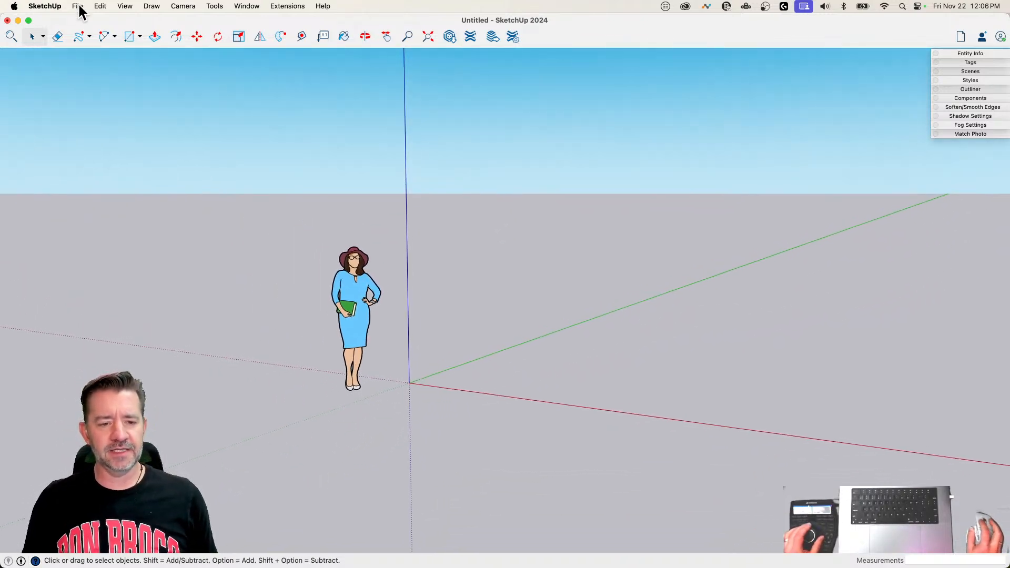
left_click(77, 6)
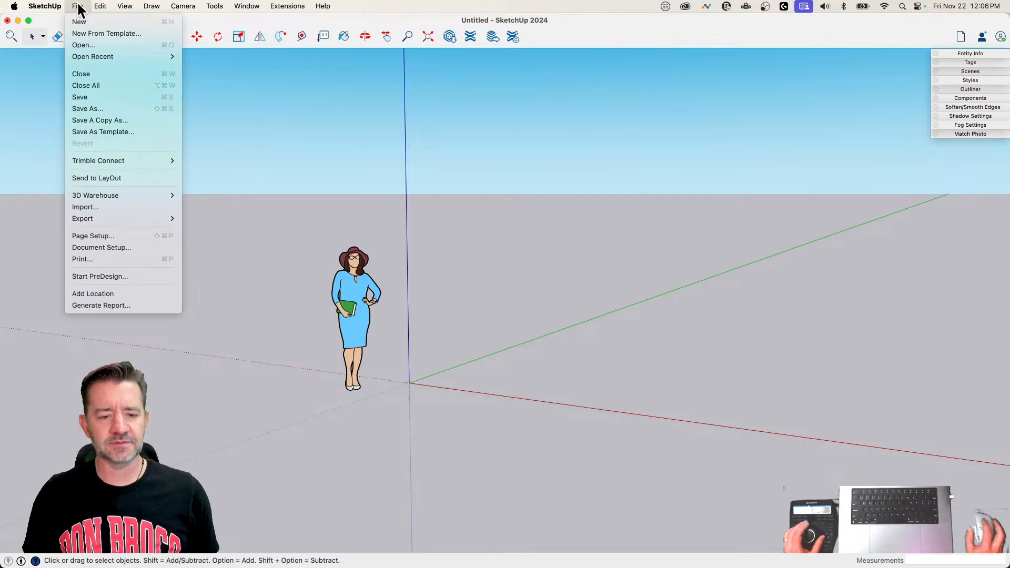
left_click(119, 206)
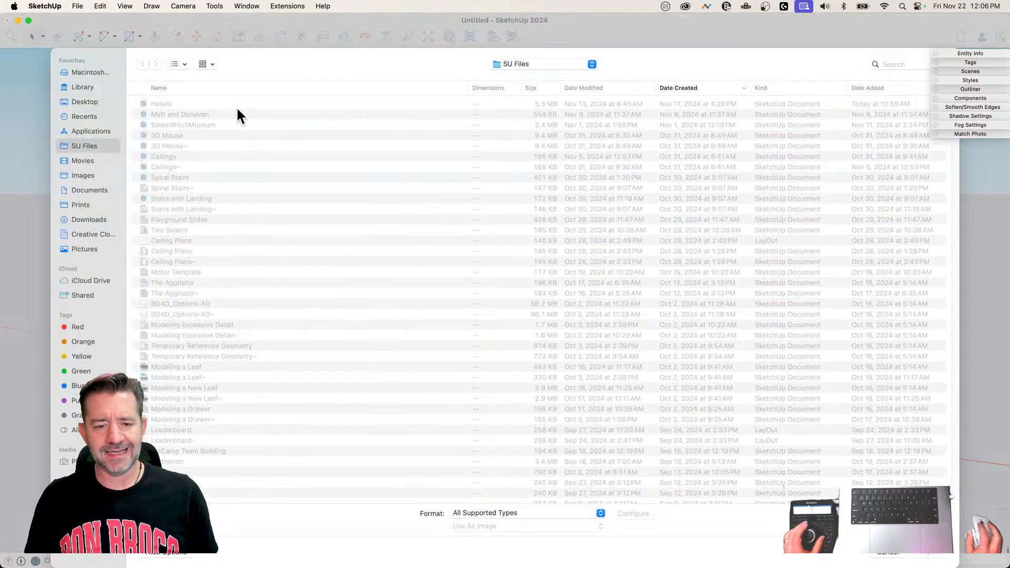
left_click(89, 102)
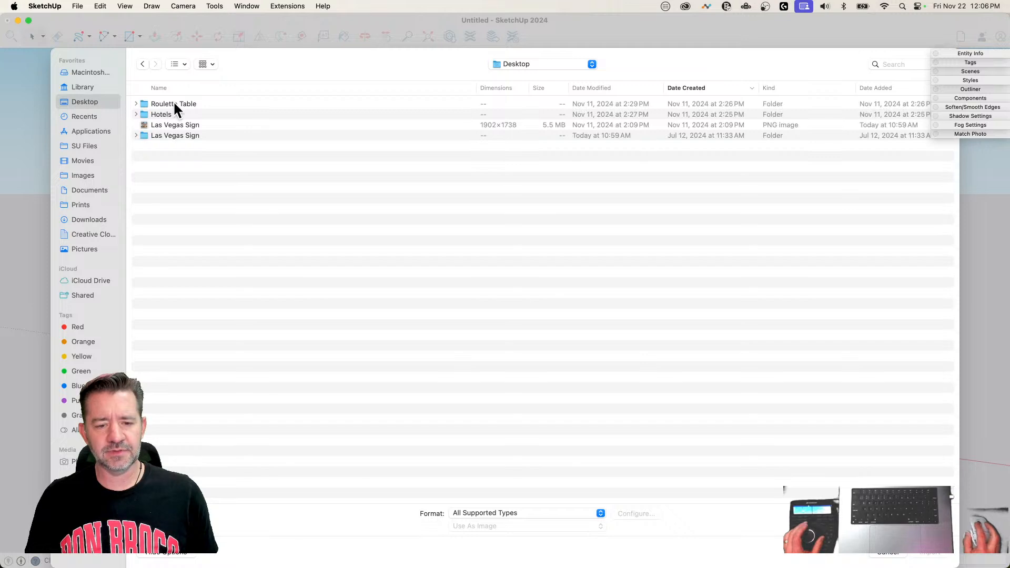
left_click(171, 122)
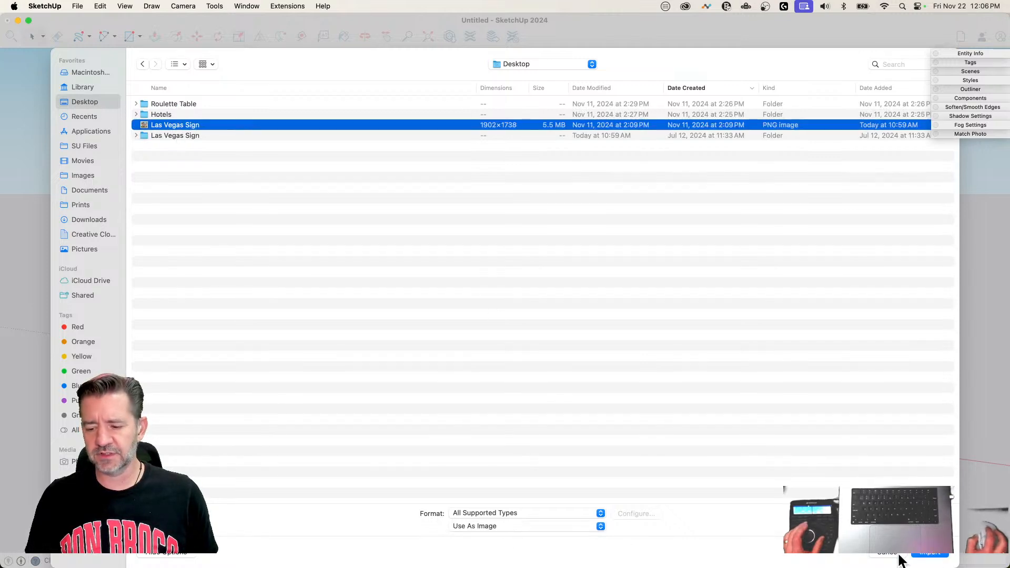
left_click(929, 552)
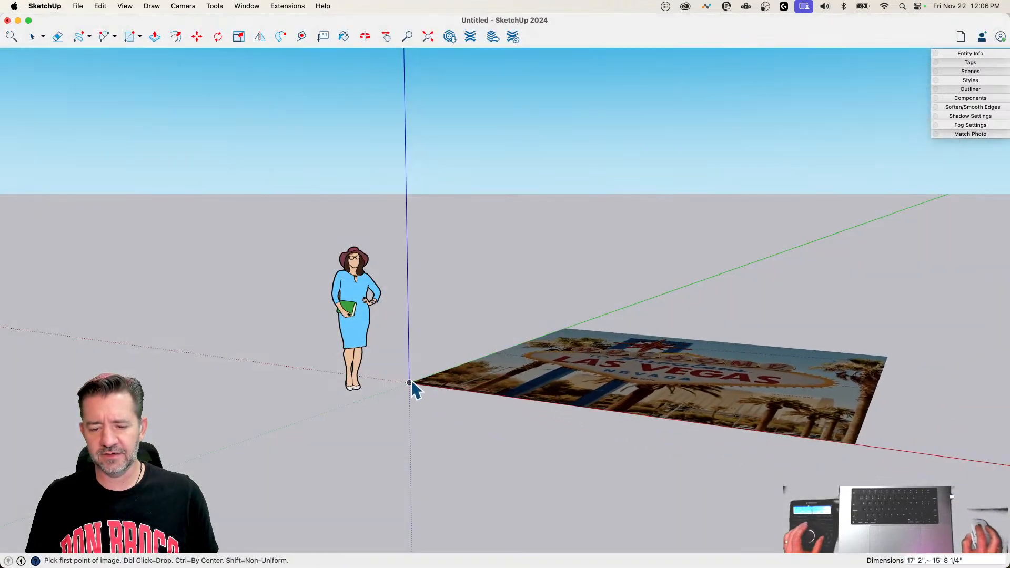
left_click(410, 382)
left_click(799, 271)
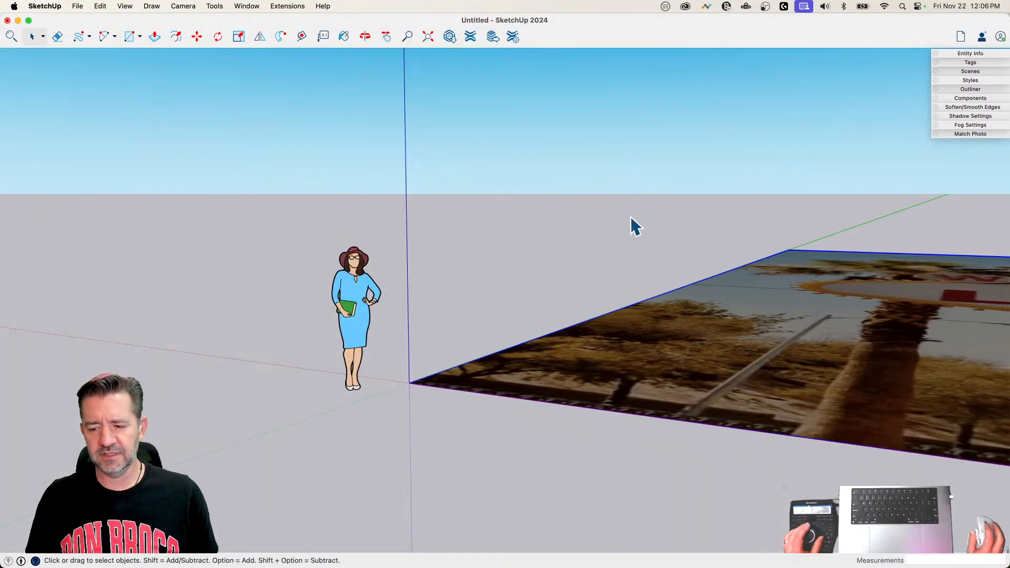
key("ctrl+Up")
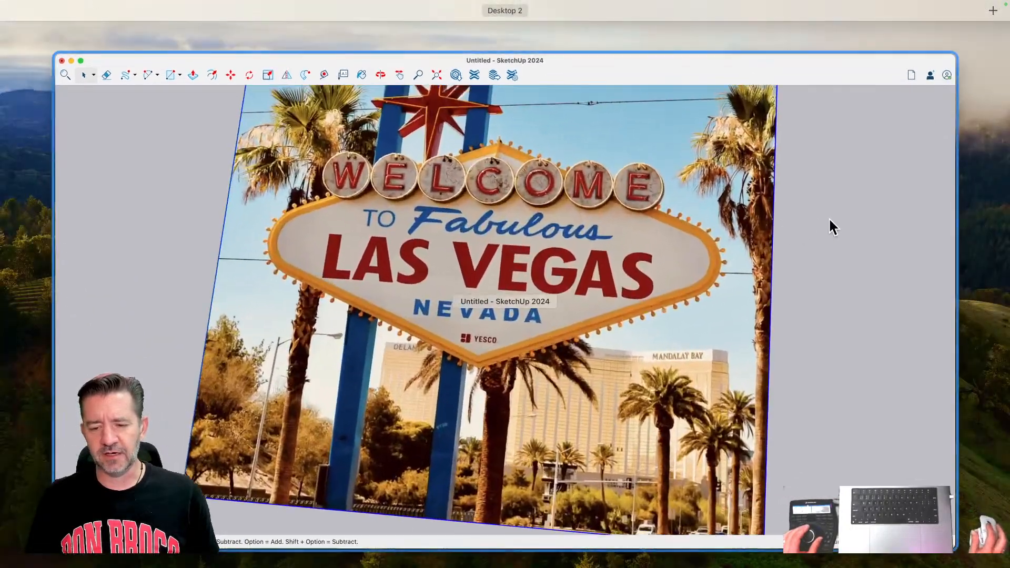
left_click(825, 136)
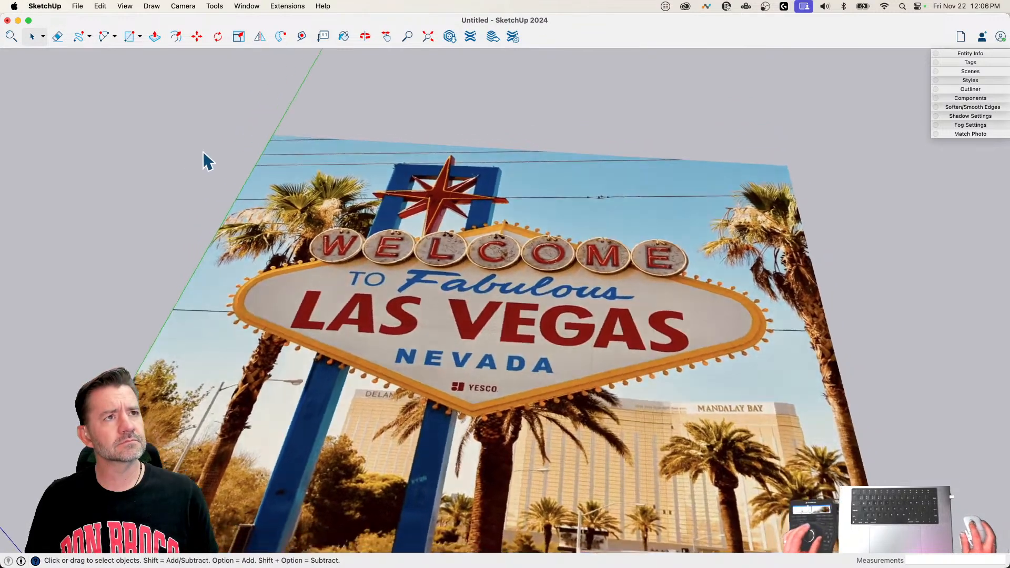
key("ctrl+Up")
key("ctrl+Up")
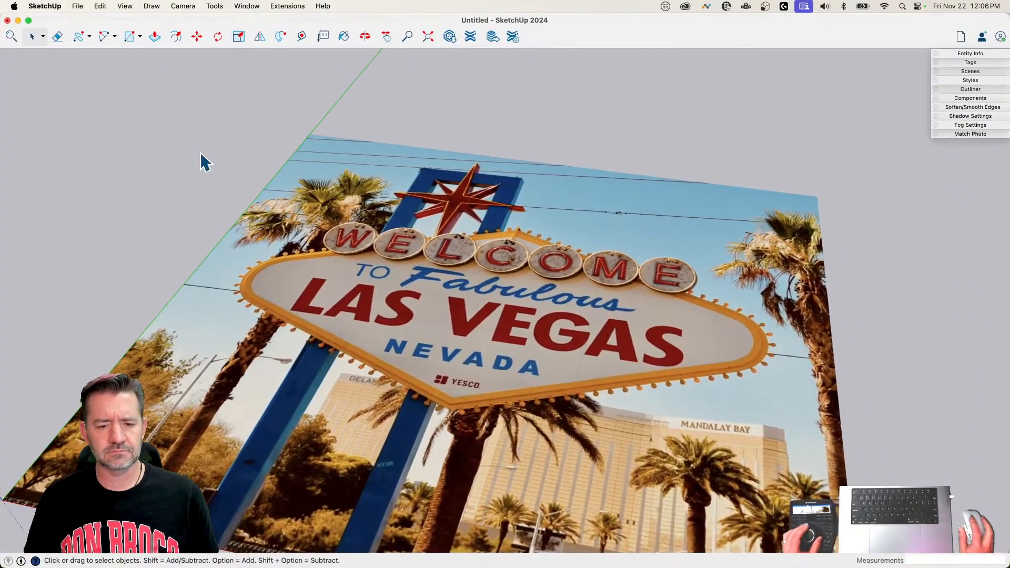
key("ctrl+Up")
key("ctrl+Up")
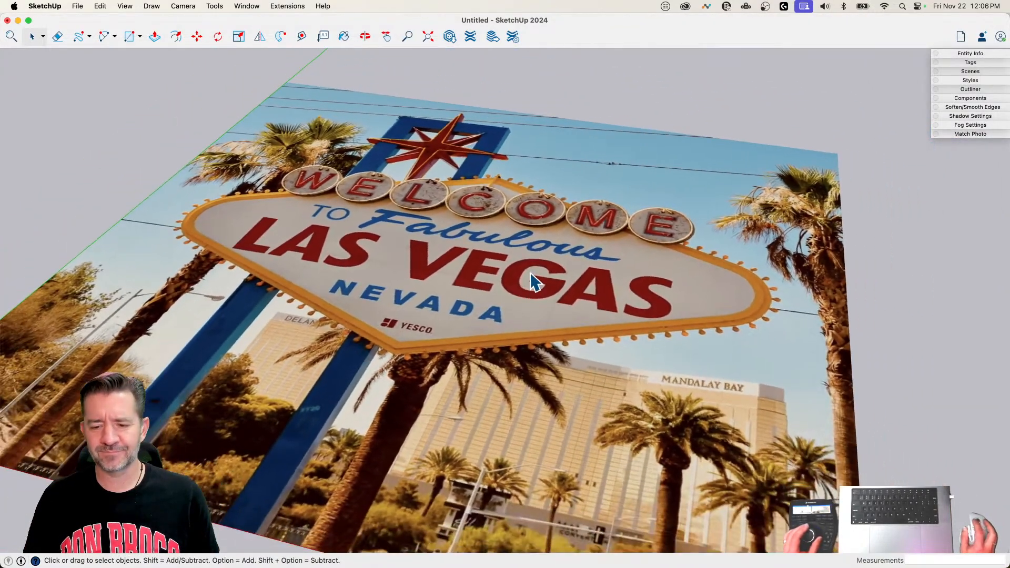
left_click(531, 274)
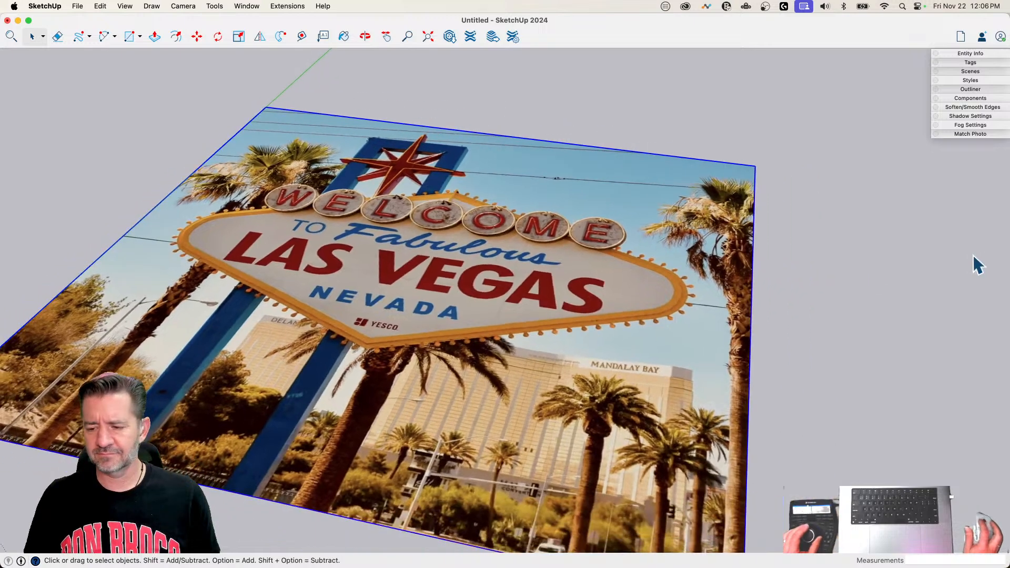
left_click(977, 265)
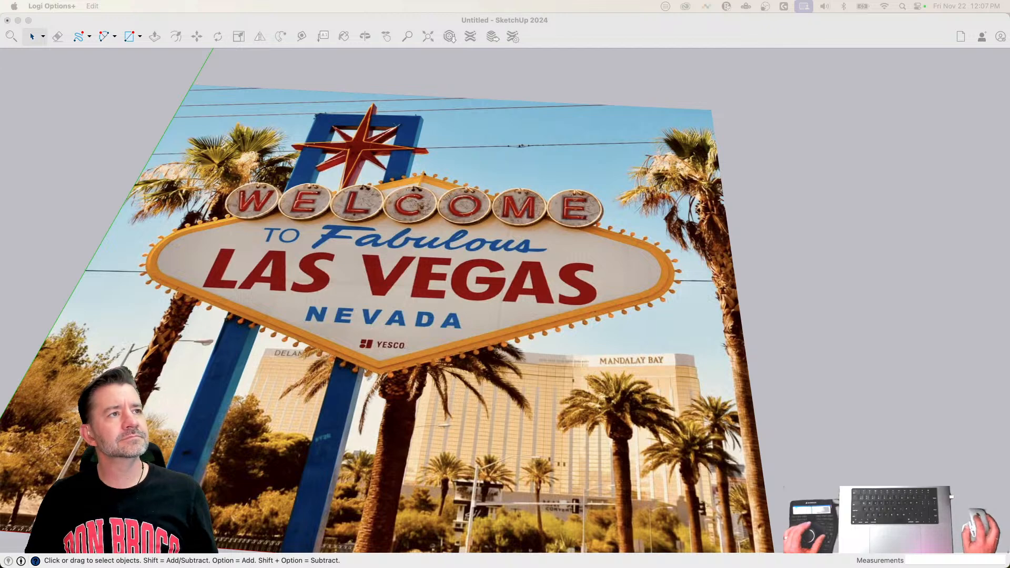
left_click(730, 189)
key("l")
key("e")
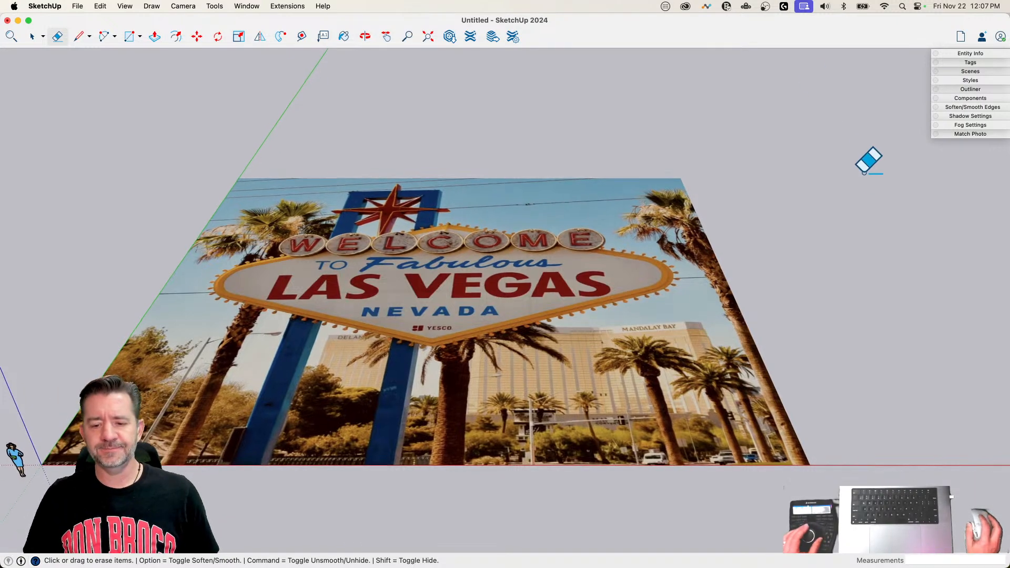
key("space")
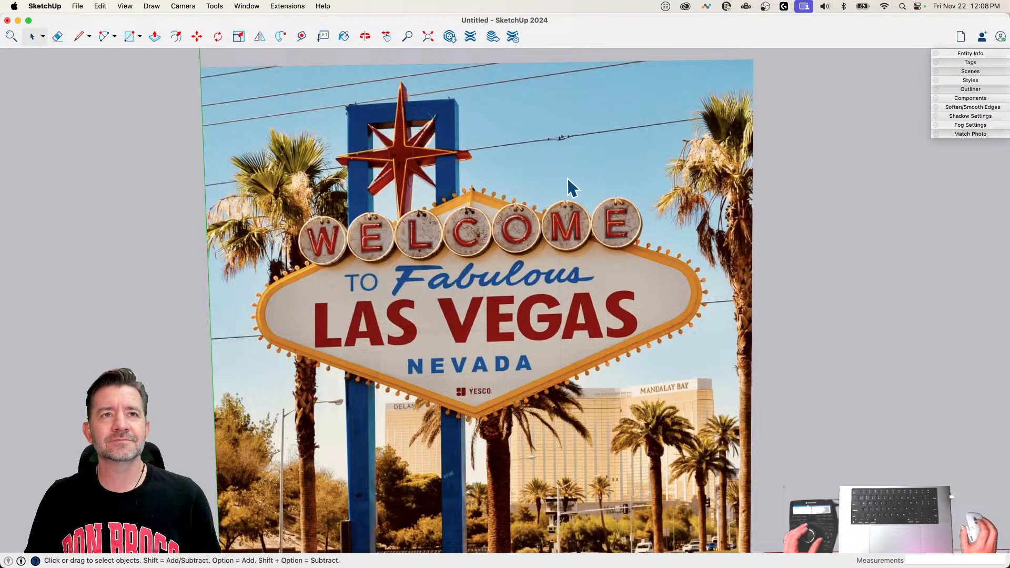
scroll(564, 176, "up", 6)
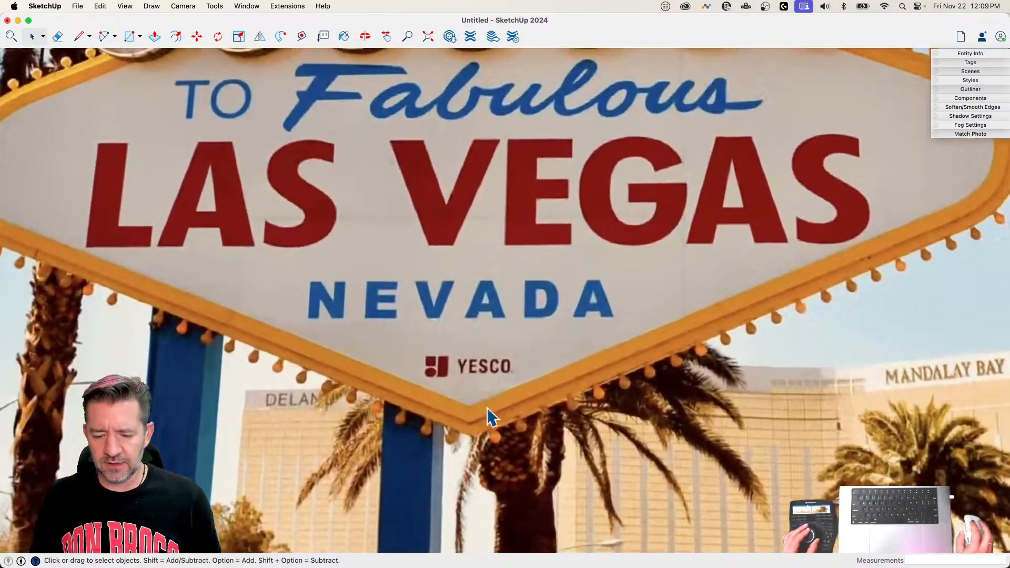
key("l")
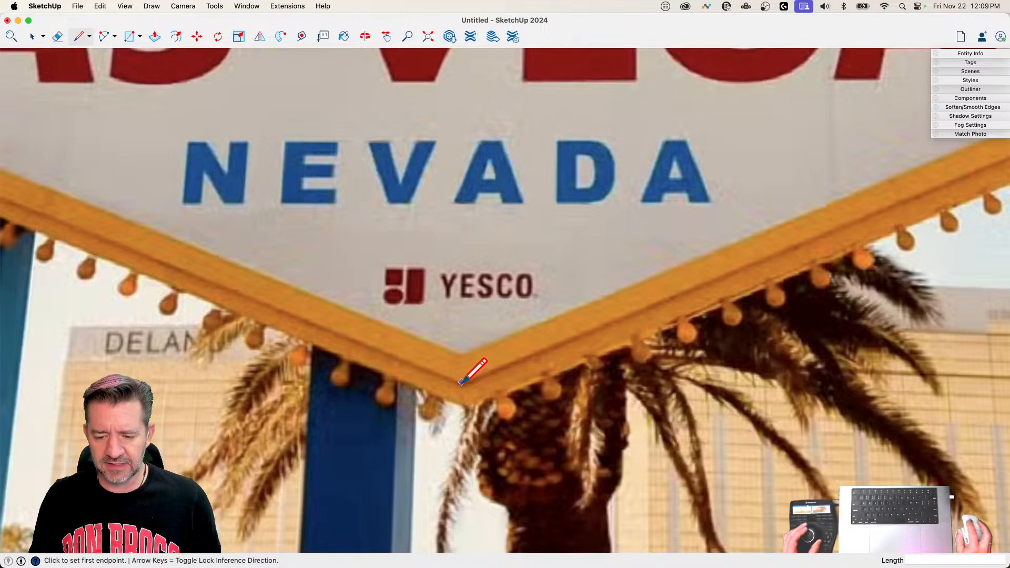
left_click(462, 384)
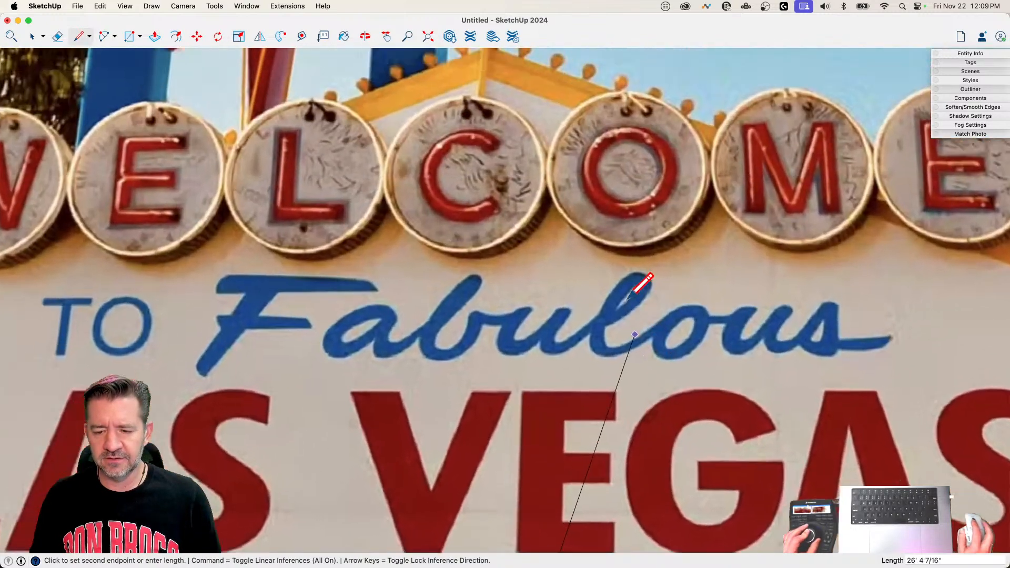
scroll(533, 245, "up", 3)
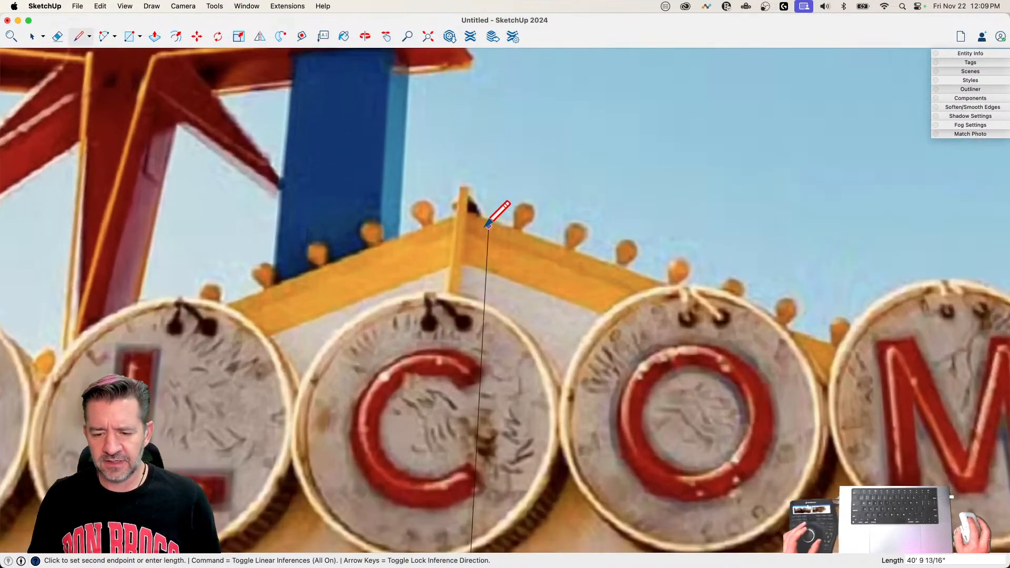
left_click(461, 233)
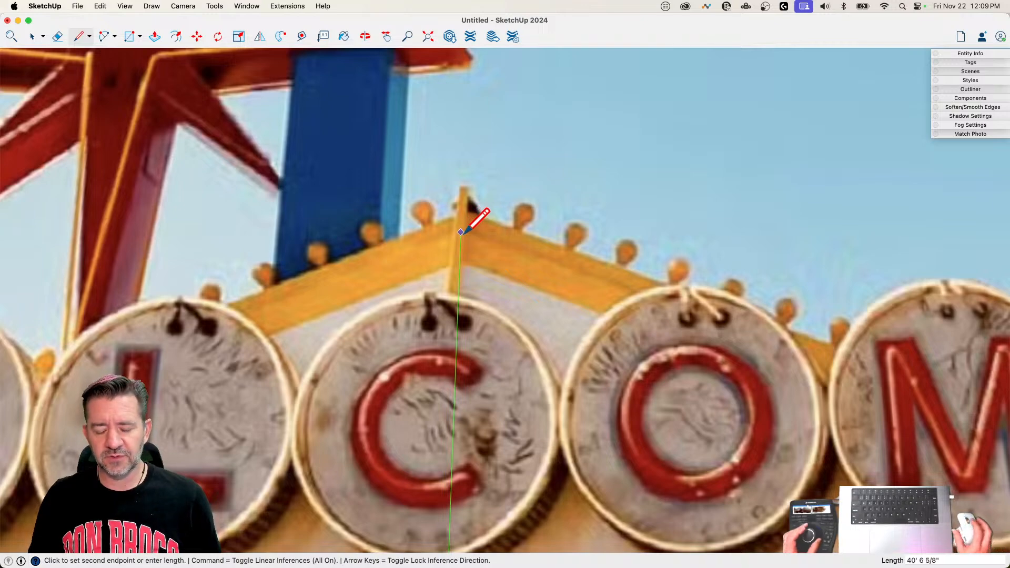
key("space")
Step: Draw a line about 19' 3" long across the top of the blue post frame and continue it straight down past the image's lower edge
scroll(484, 223, "down", 4)
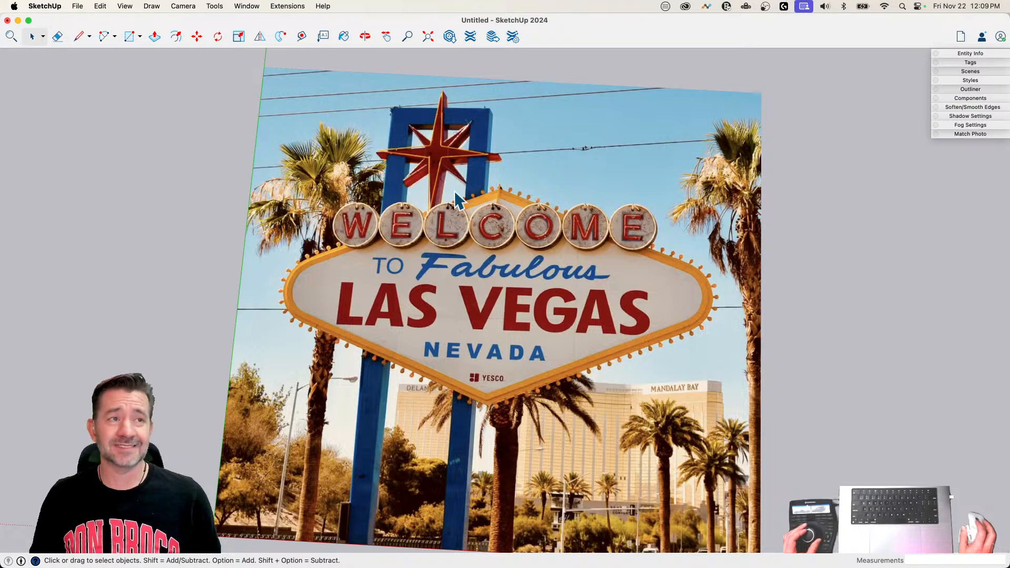
scroll(454, 190, "up", 5)
key("l")
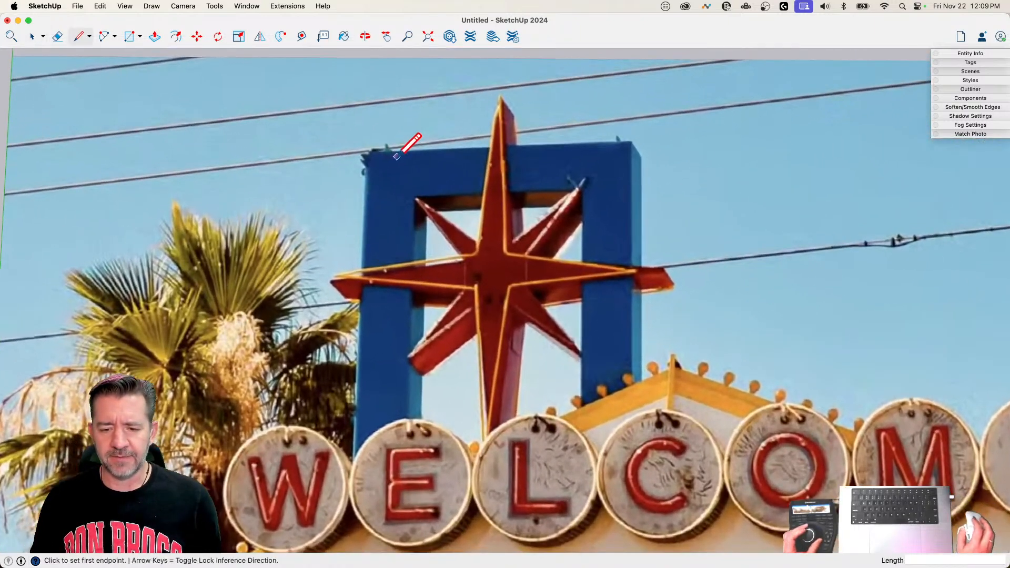
left_click(368, 152)
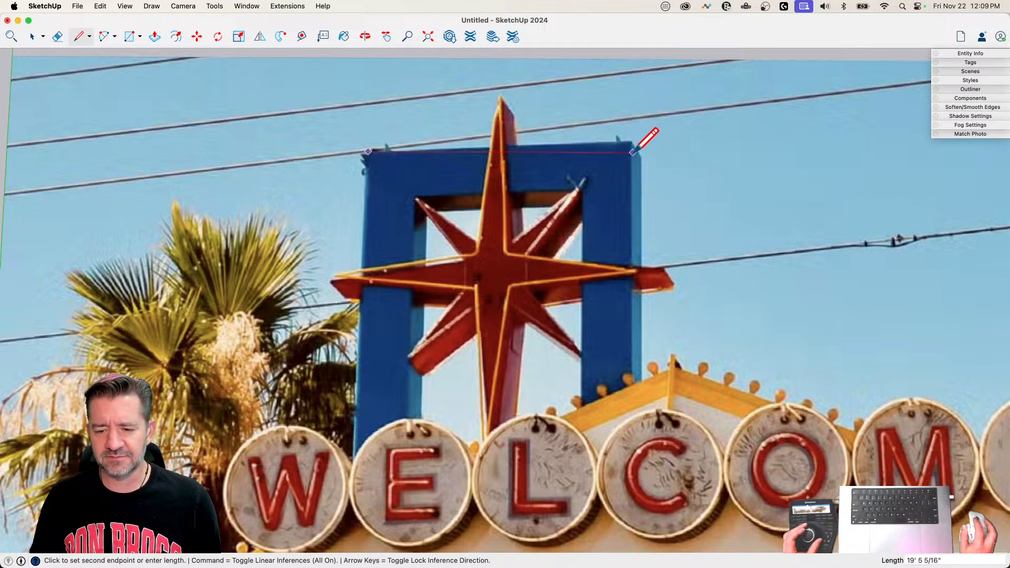
scroll(632, 154, "down", 1)
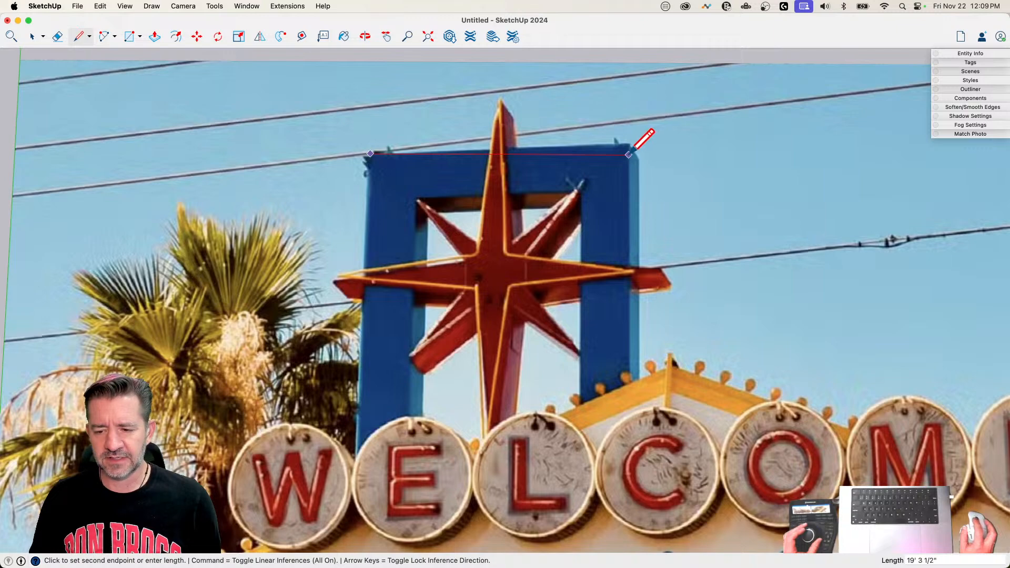
scroll(633, 151, "down", 10)
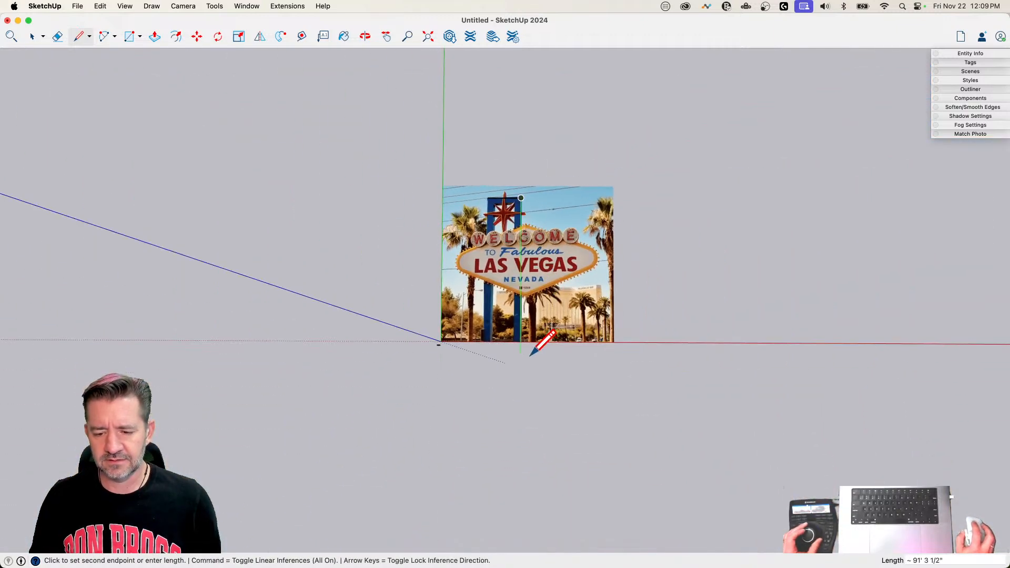
scroll(530, 355, "up", 5)
left_click(538, 431)
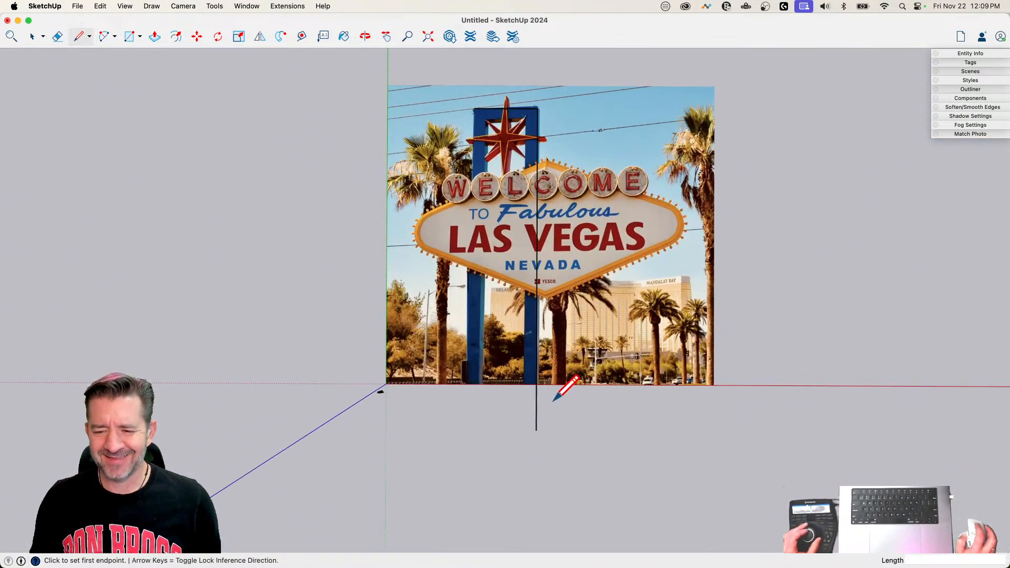
Step: Draw the frame's left edge about 91' 5" down from its top corner, and close the outline with a horizontal bottom edge
scroll(465, 105, "up", 3)
left_click(480, 122)
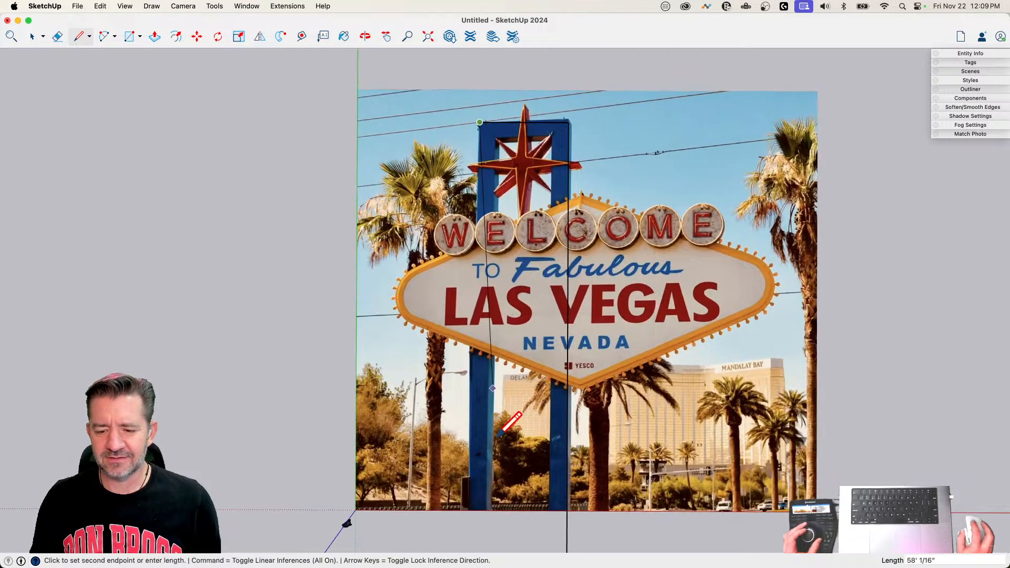
left_click(478, 542)
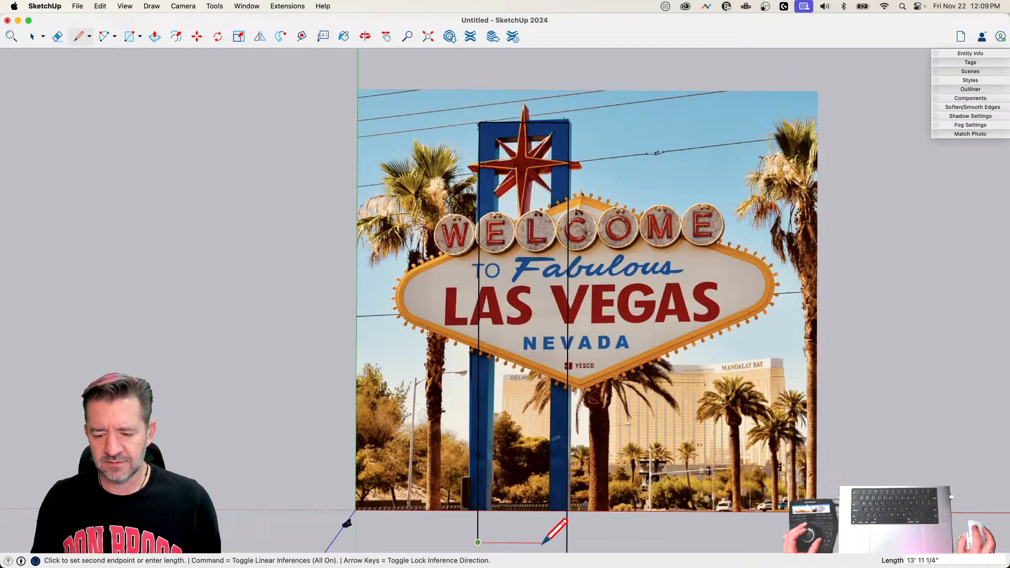
left_click(566, 542)
key("space")
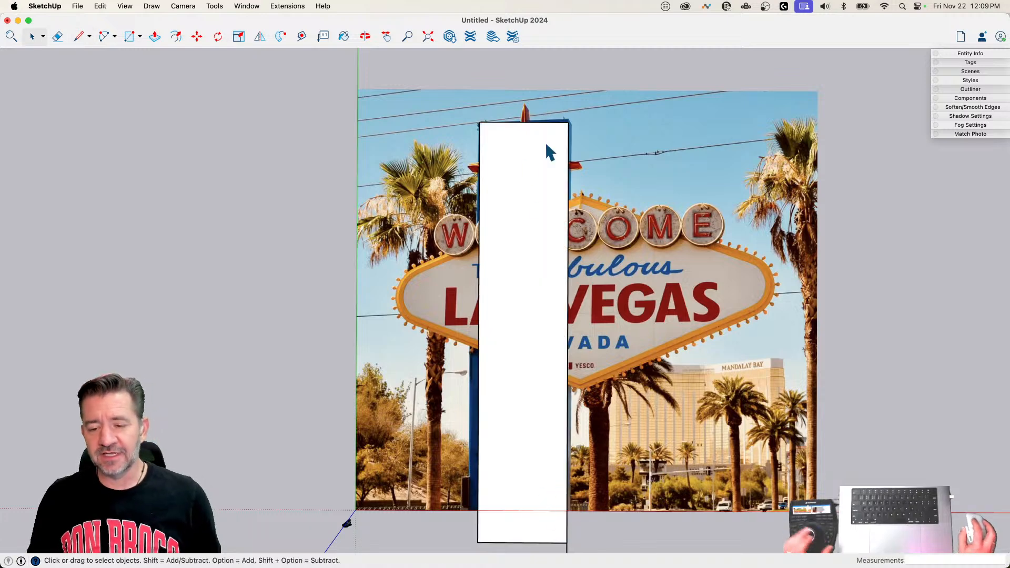
Step: Offset the frame's top and side edges inward about 3' 8" in X-ray view, and erase the bottom edge between the two legs
double_click(532, 216)
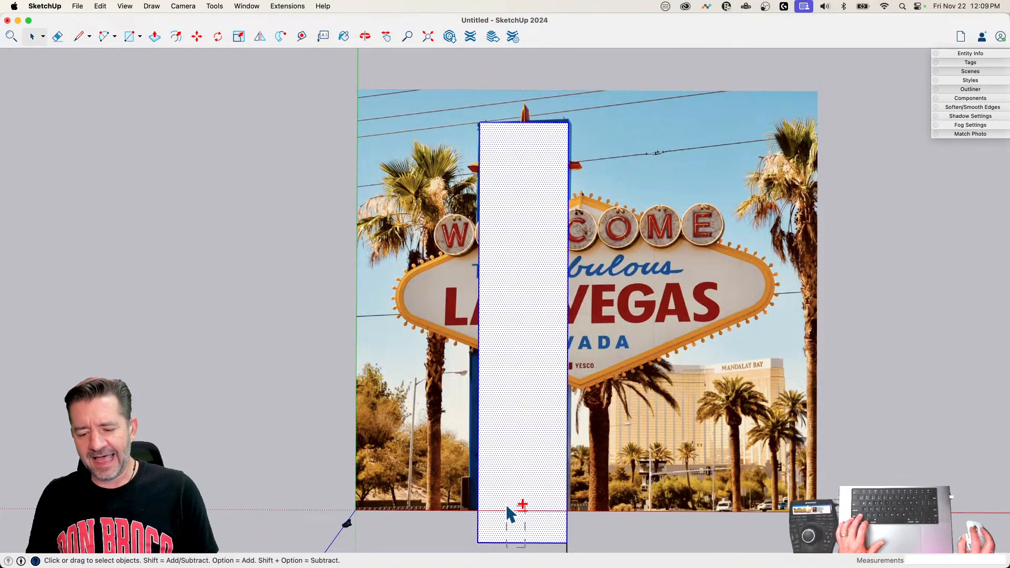
left_click_drag(525, 548, 507, 505, "alt+shift")
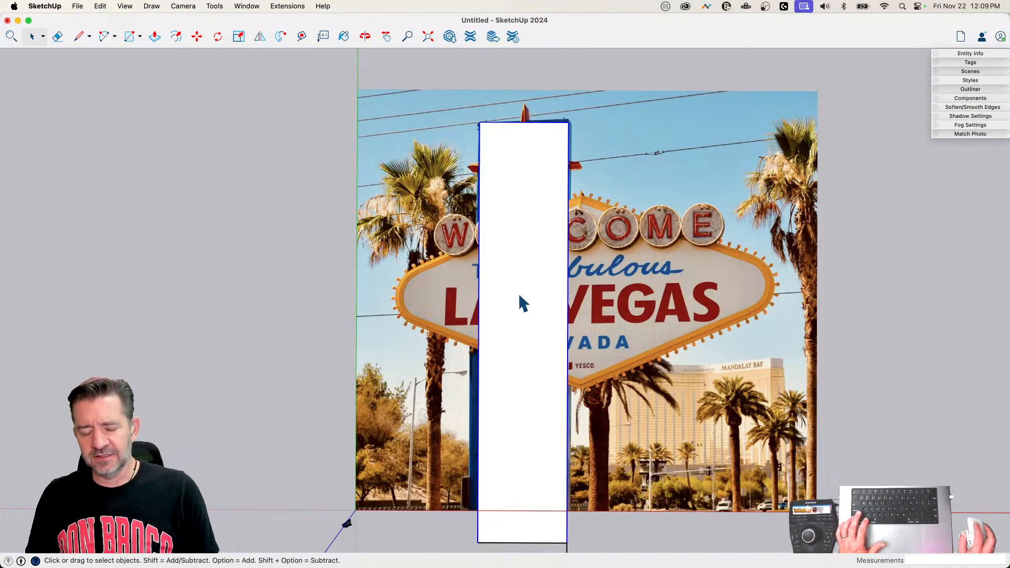
key("f")
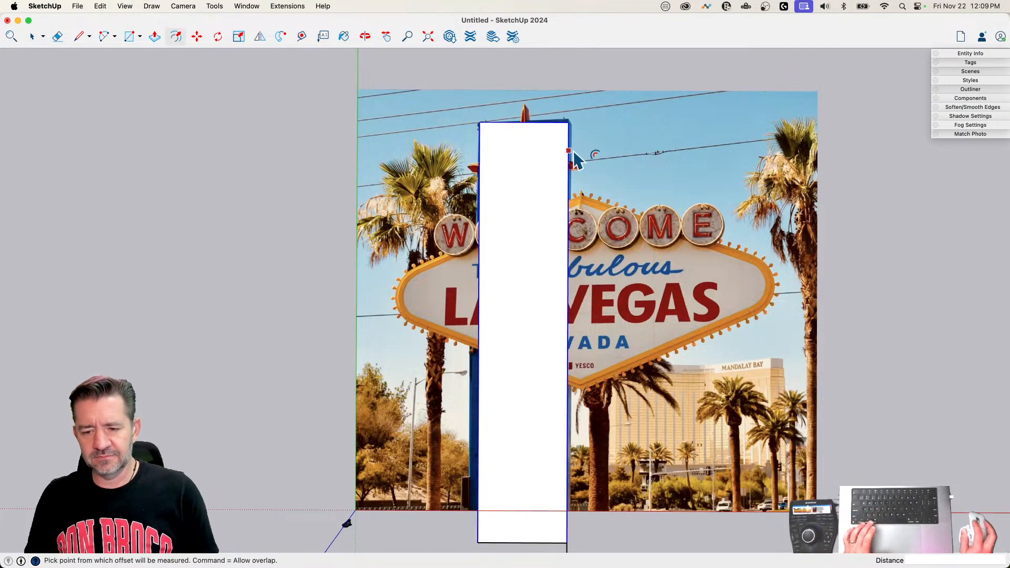
left_click(568, 152)
key("x")
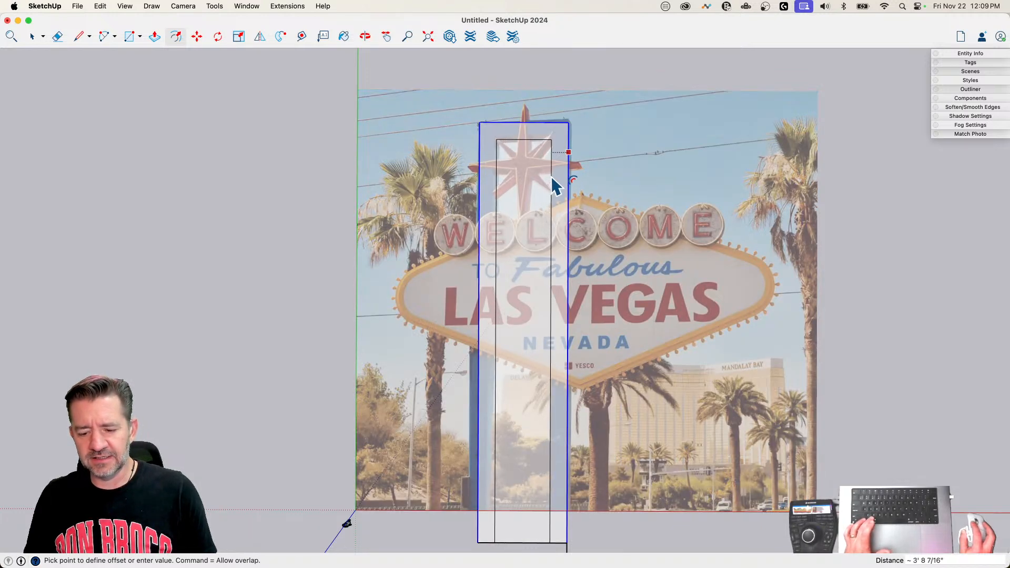
left_click(552, 184)
key("e")
left_click(526, 542)
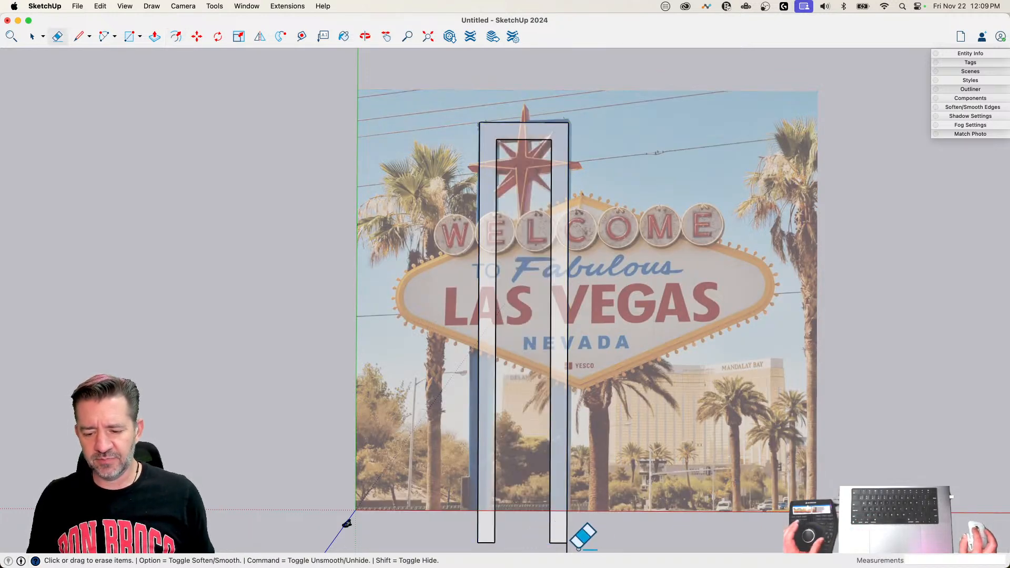
Step: Erase the leftover line extending below the frame's right leg and turn off X-ray view
left_click_drag(575, 549, 560, 548)
key("space")
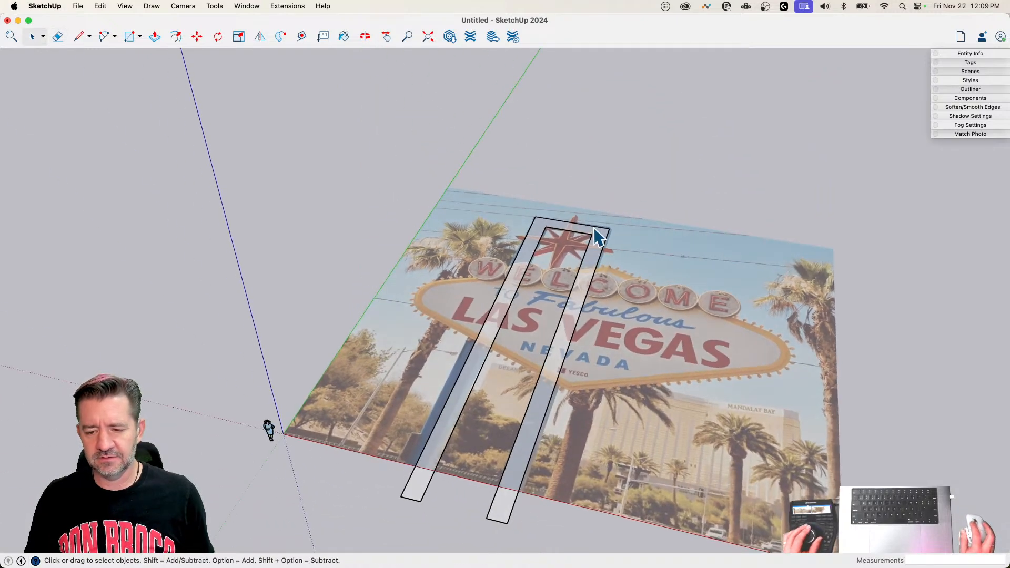
key("x")
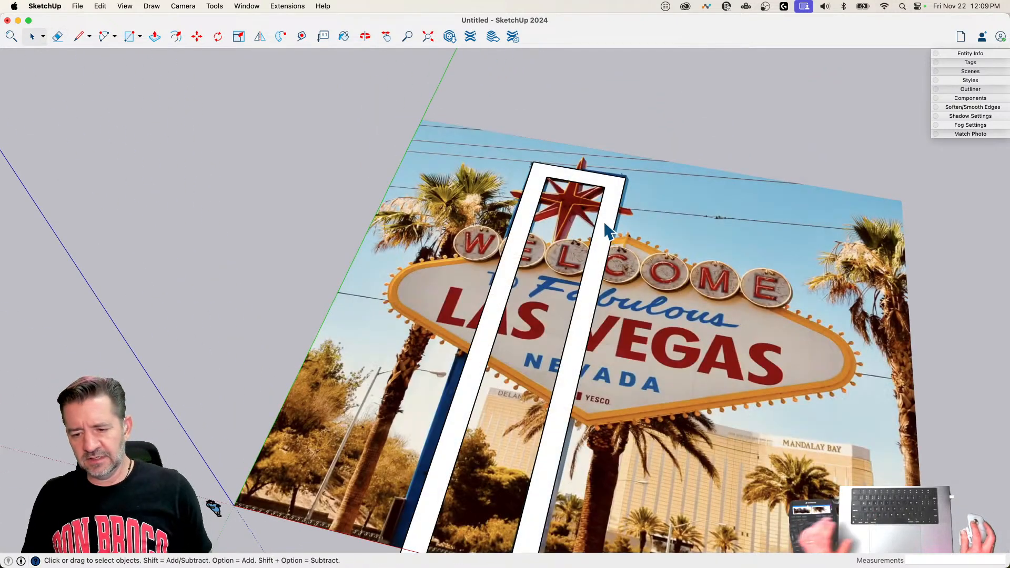
Step: Group the post frame's face together with its edges
left_click(604, 231)
right_click(604, 223)
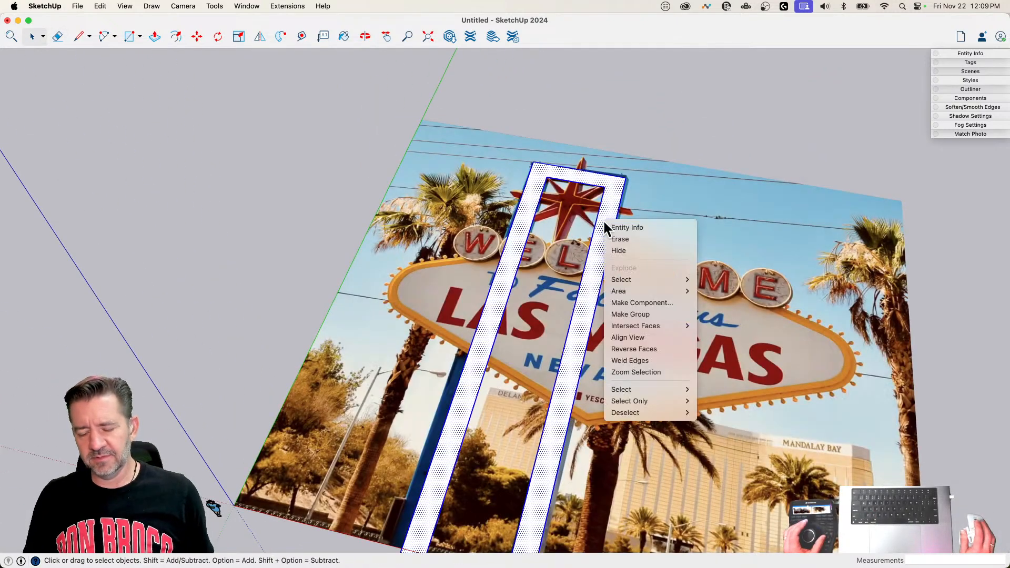
left_click(638, 314)
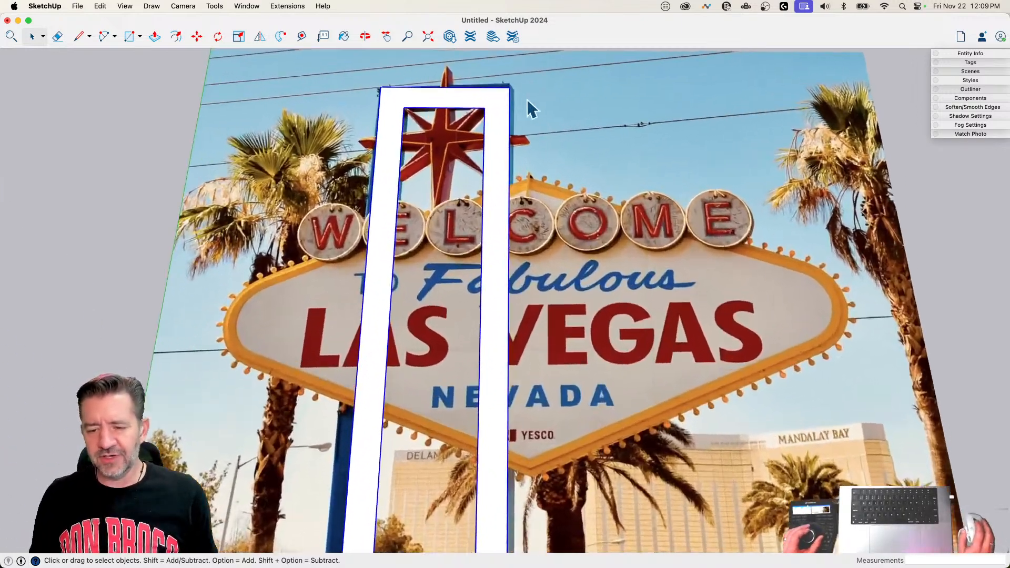
Step: Draw the sign's centerlines: about 42' 3" from its top peak to its bottom point, and about 42' 2" from that line's midpoint to the right tip
key("l")
scroll(536, 137, "up", 6)
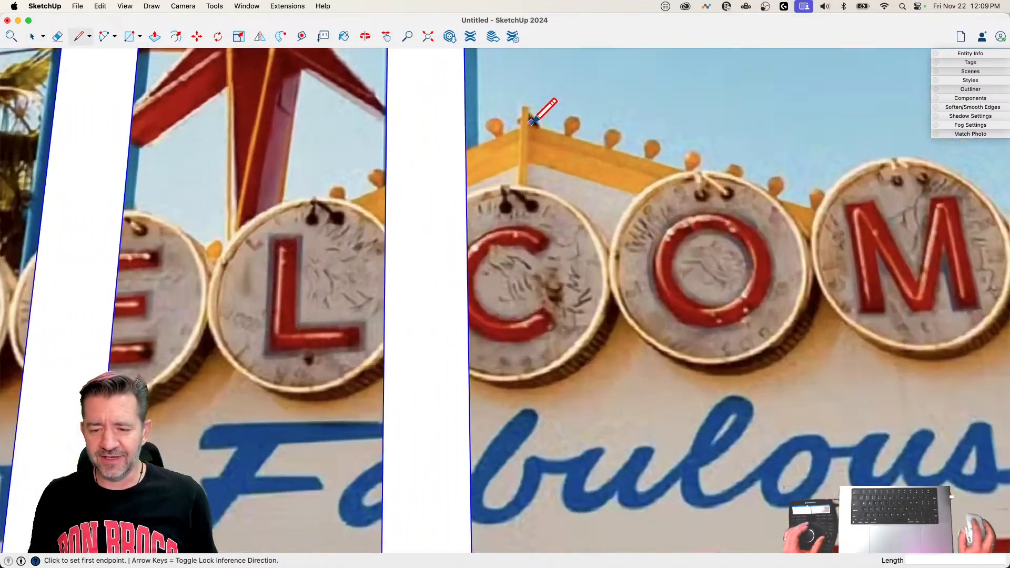
left_click(525, 126)
scroll(525, 126, "down", 6)
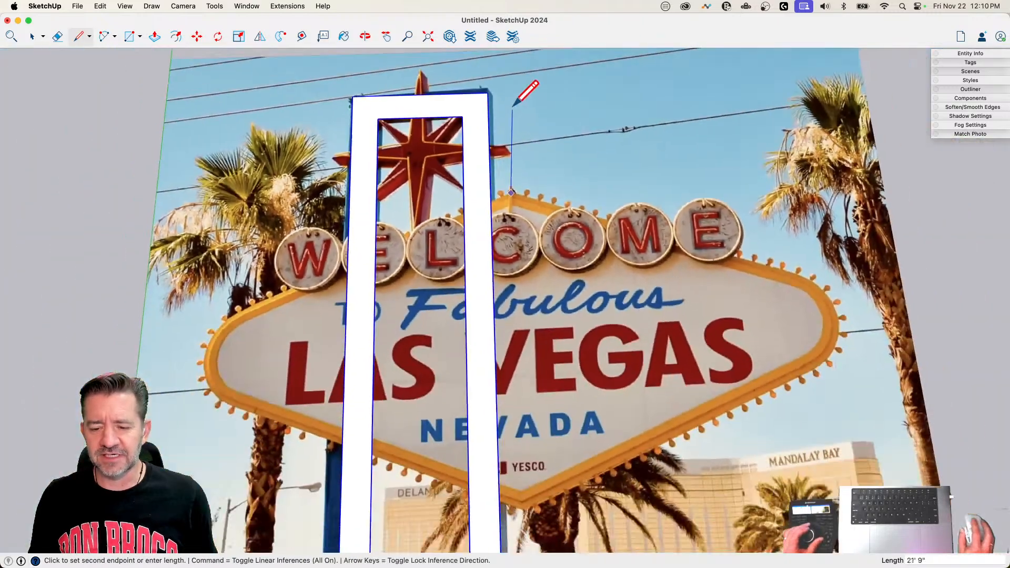
scroll(541, 378, "up", 4)
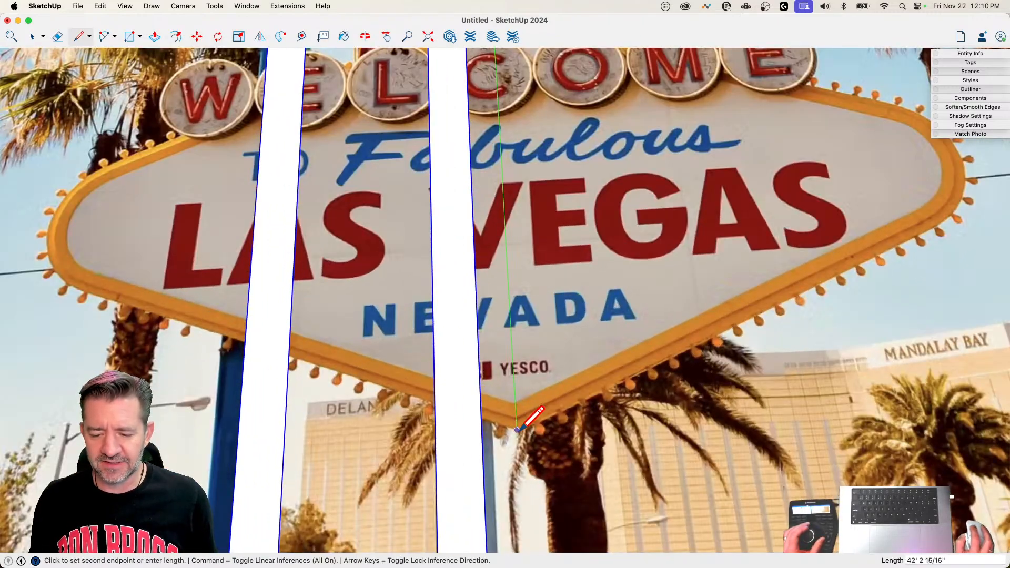
left_click(516, 430)
scroll(515, 430, "down", 5)
scroll(578, 426, "up", 3)
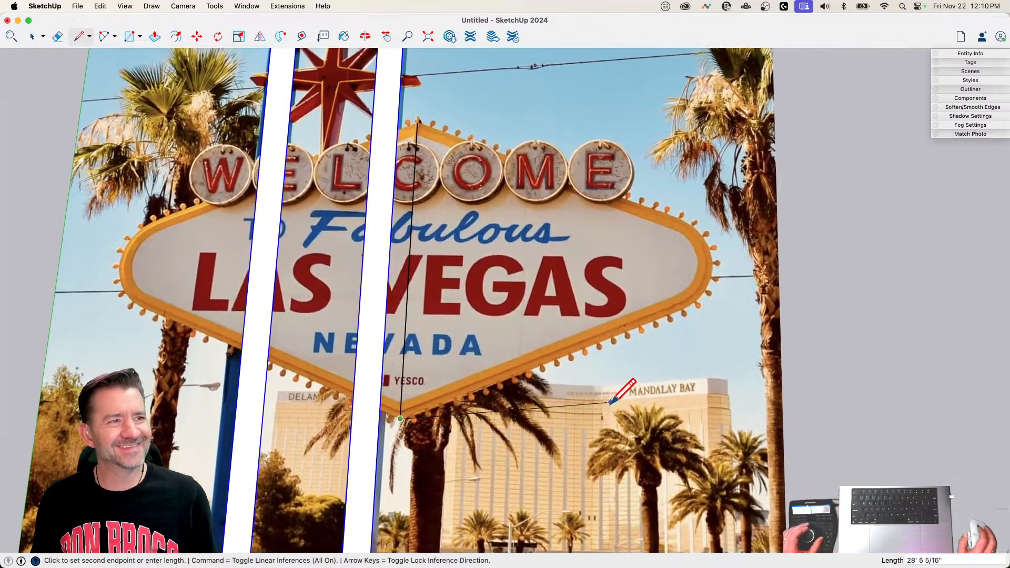
key("Escape")
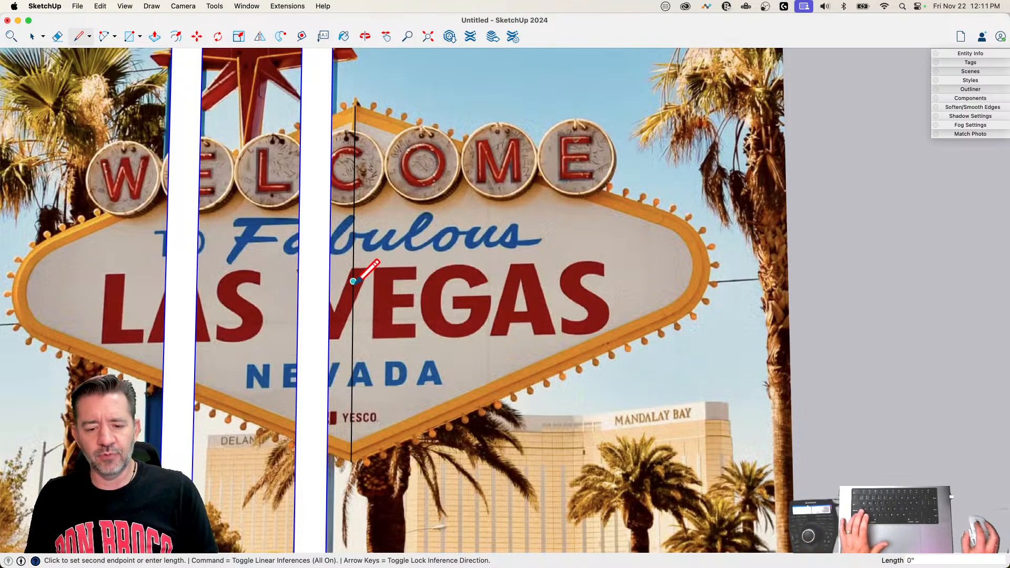
left_click(710, 265)
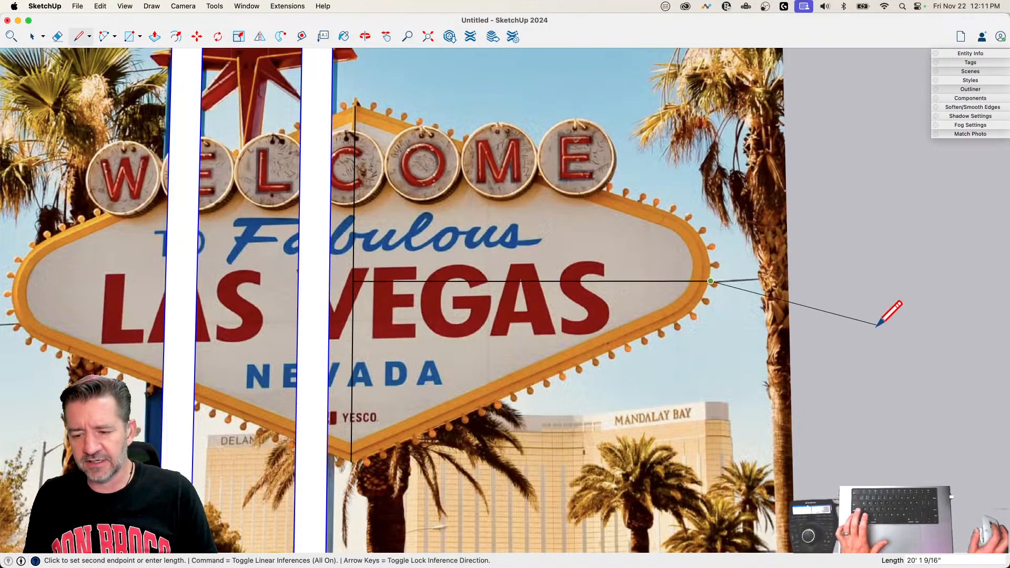
key("space")
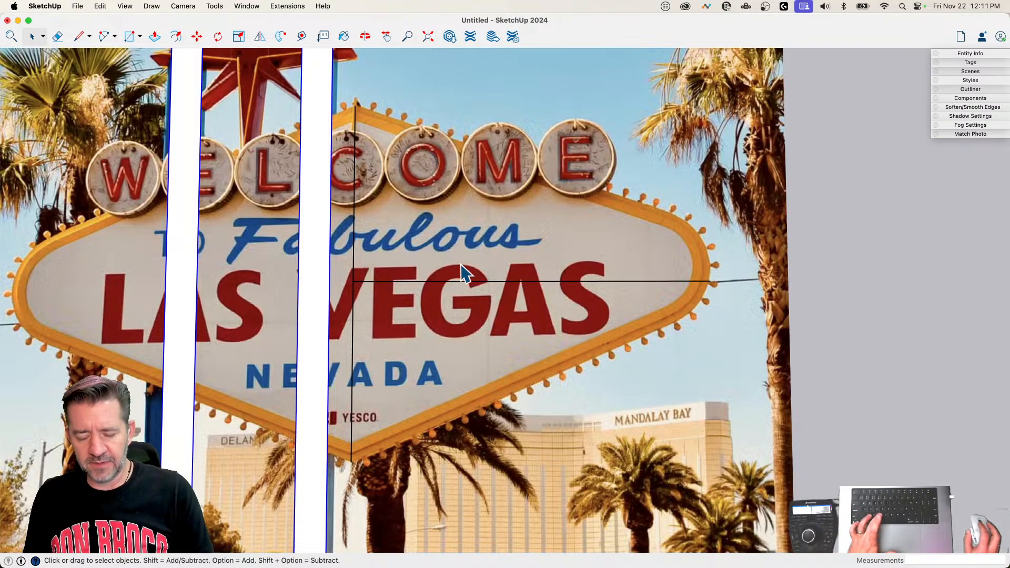
Step: Try a 24-sided circle of about 8' radius centered on the horizontal centerline near the sign's right end
key("c")
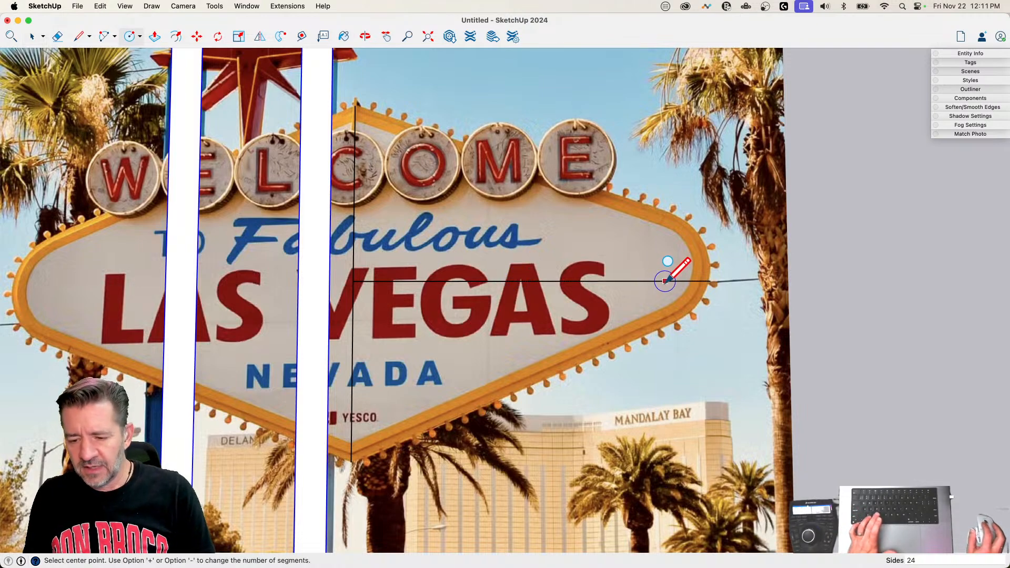
left_click(607, 280)
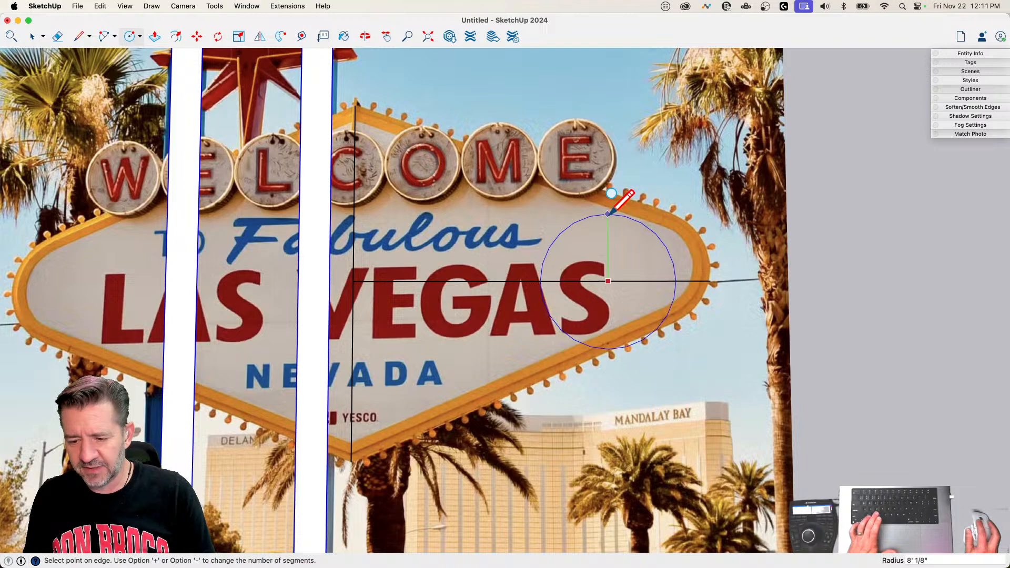
left_click(608, 214)
key("space")
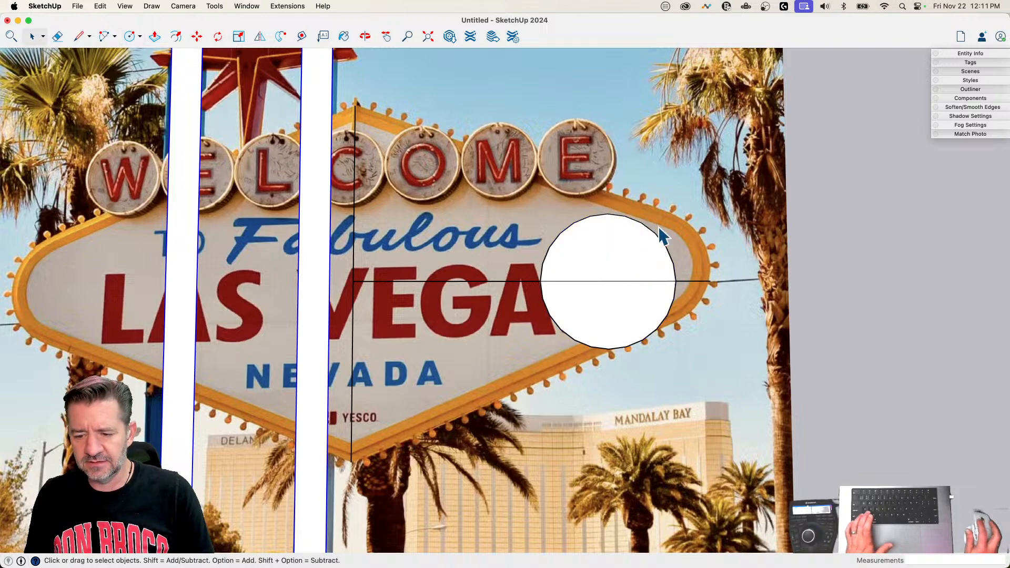
Step: Inspect the circle's edge segments in Entity Info and undo the circle
left_click(656, 235)
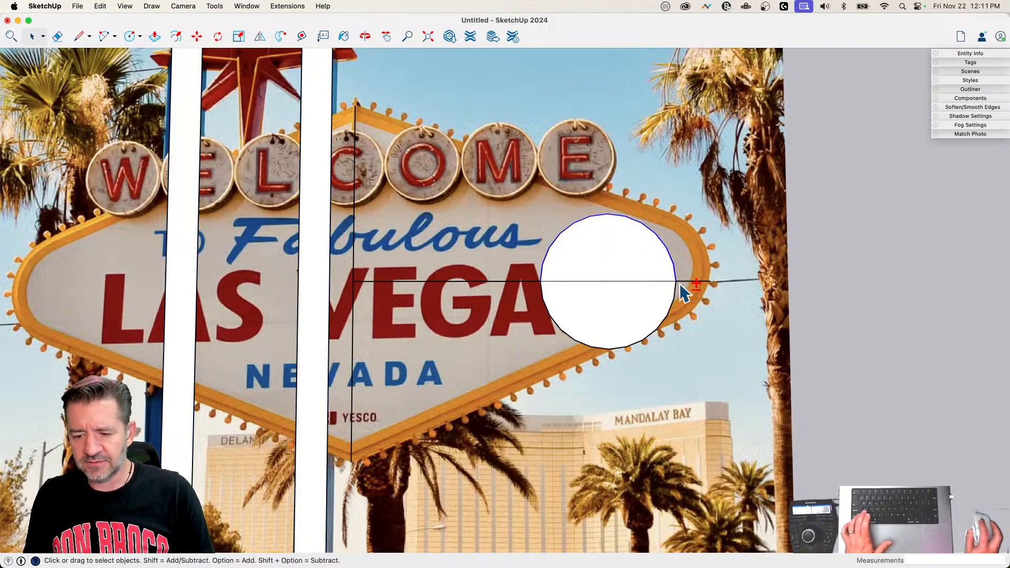
left_click(662, 320, "shift")
left_click(654, 302, "shift")
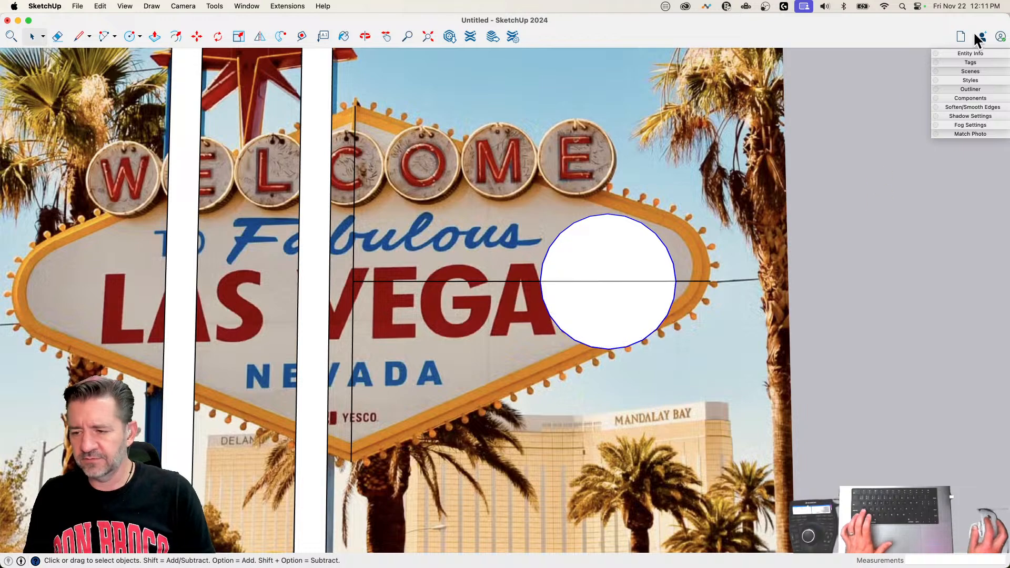
left_click(977, 53)
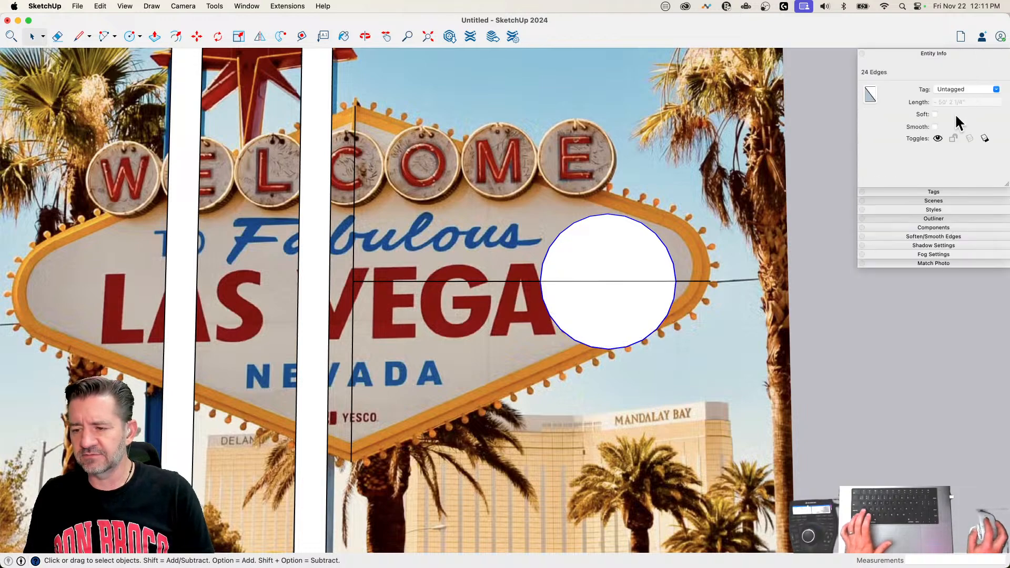
left_click(800, 175)
key("super+z")
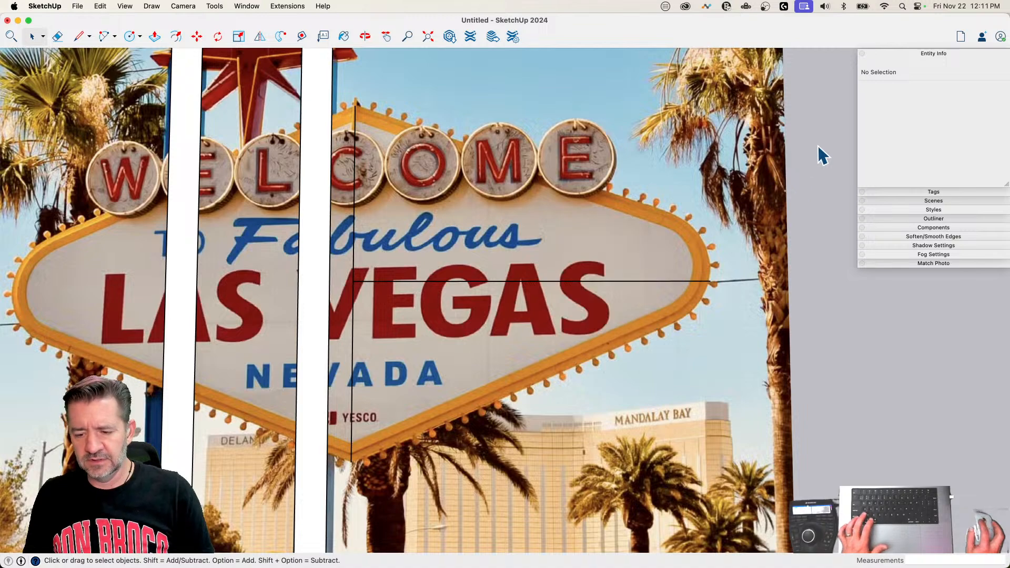
Step: Draw a 48-sided circle of about 6' 7" radius centered on the horizontal centerline near the sign's right end
key("c")
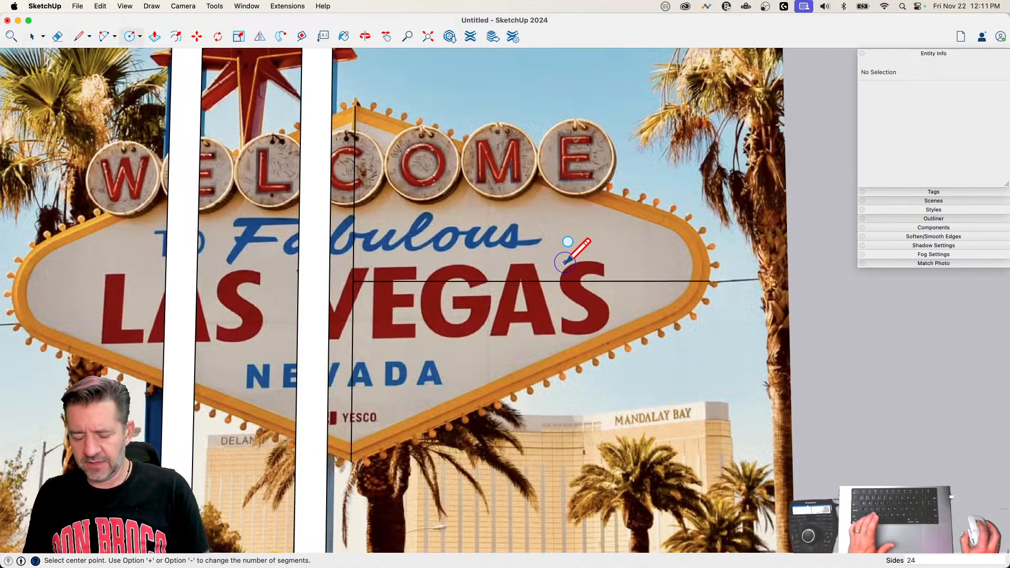
key("alt+plus")
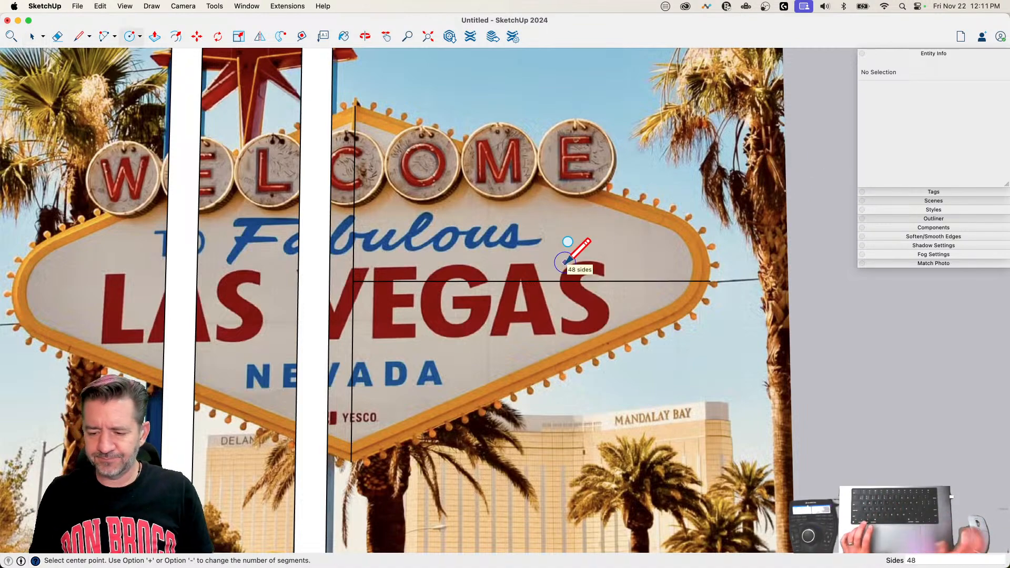
left_click(601, 281)
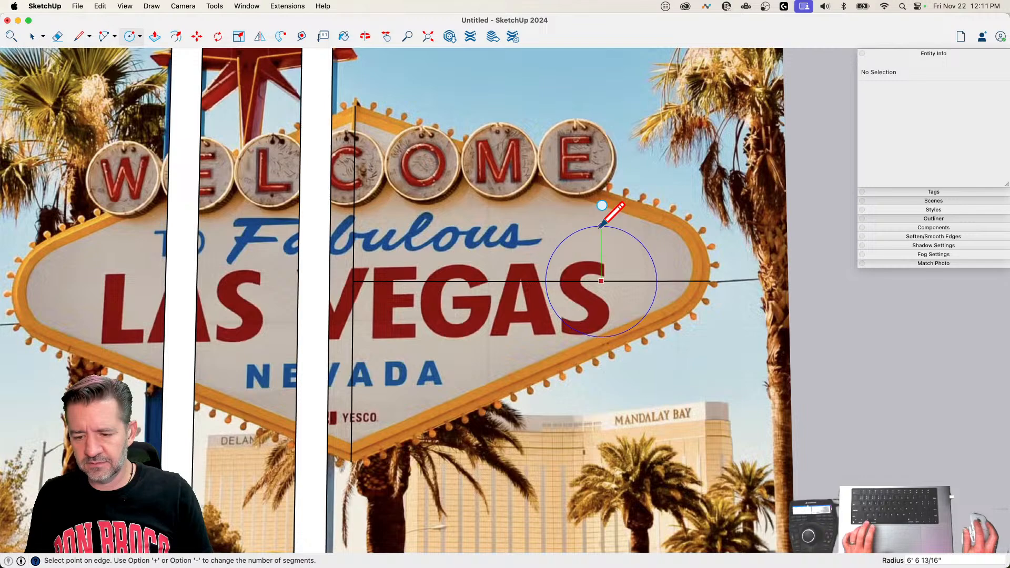
left_click(601, 225)
key("space")
Step: Move the circle about 6' 4" along the horizontal centerline so its rim meets the line's right endpoint
left_click(611, 322, "shift")
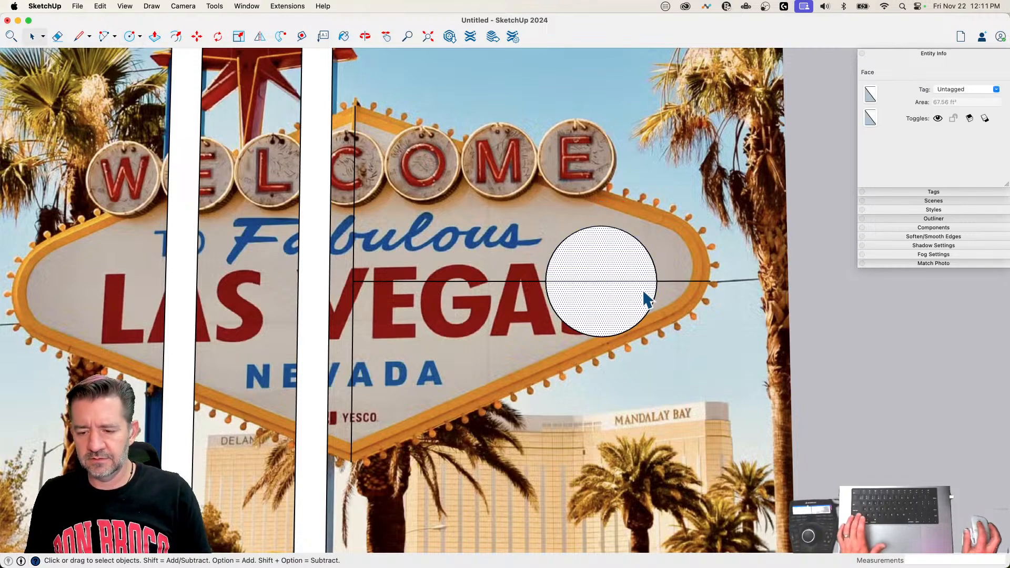
key("m")
left_click(653, 283)
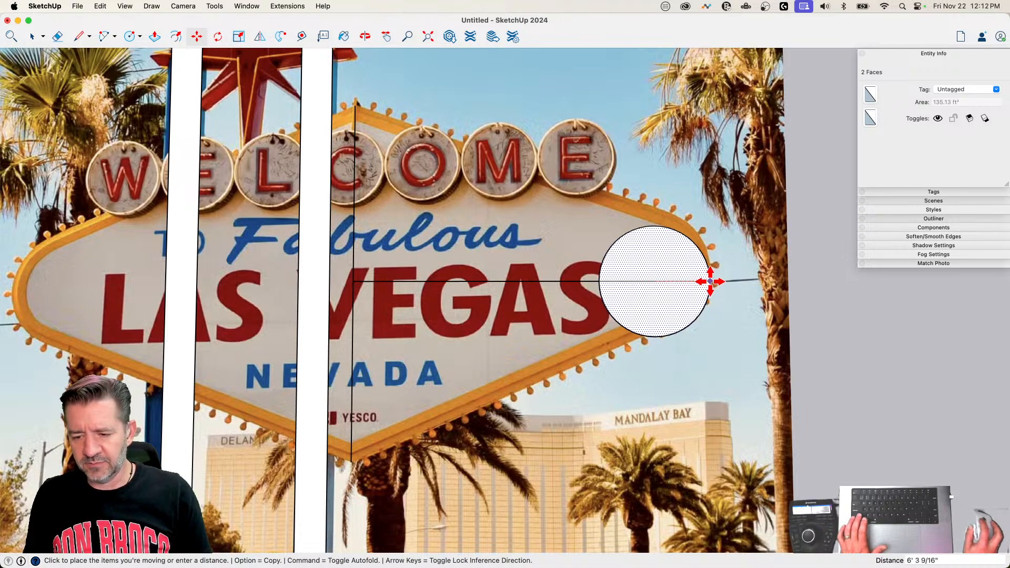
left_click(710, 281)
Step: Draw a slanted line about 40' 2" long from the circle's upper rim to the top of the vertical centerline
key("l")
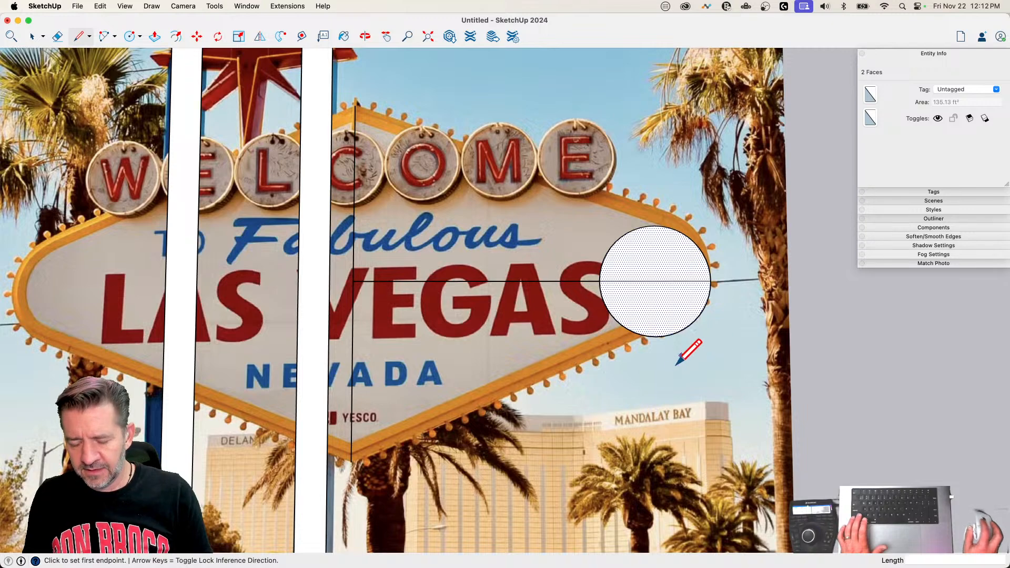
scroll(660, 243, "up", 3)
left_click(673, 217)
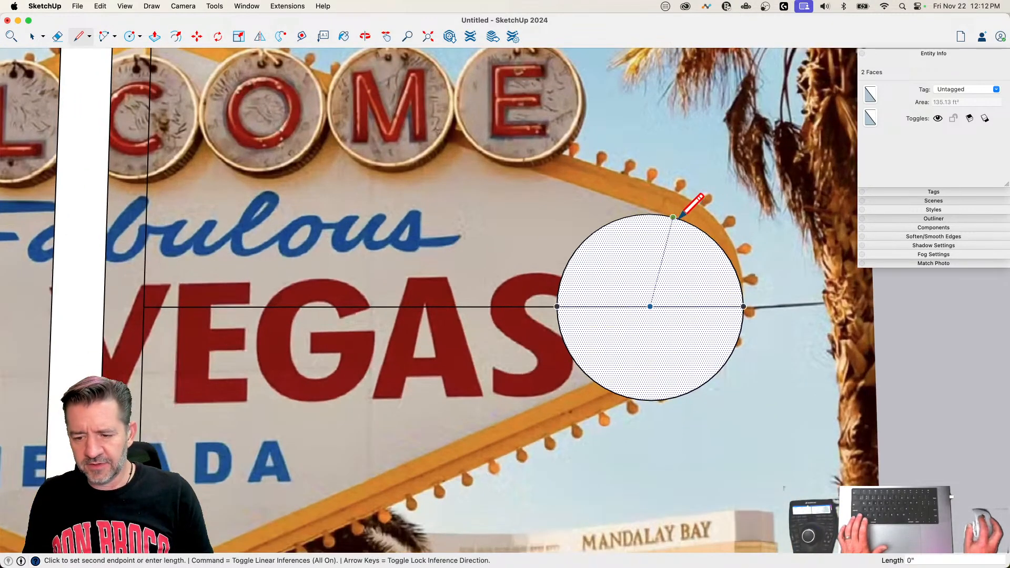
scroll(785, 274, "down", 3)
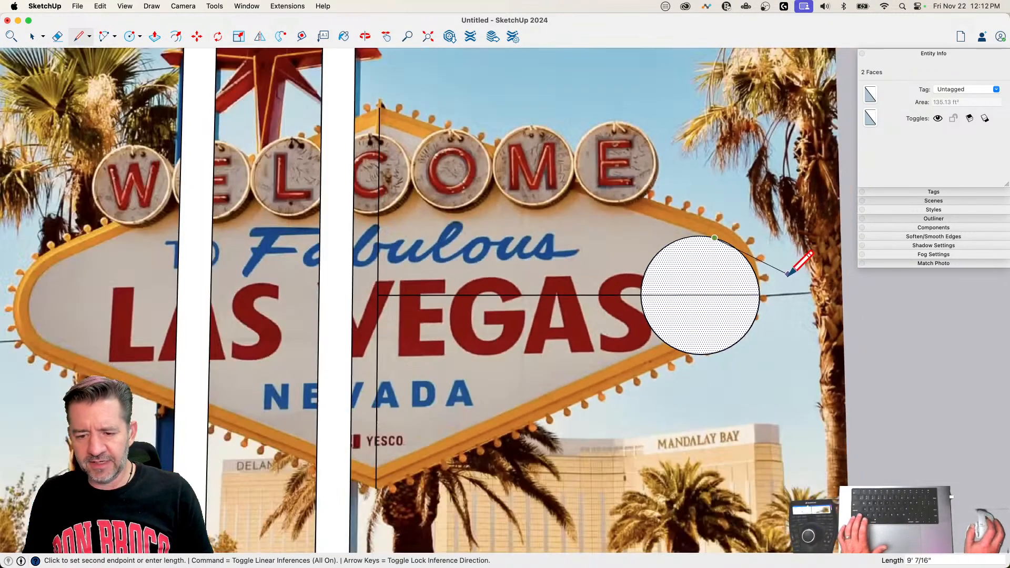
left_click(379, 107)
key("space")
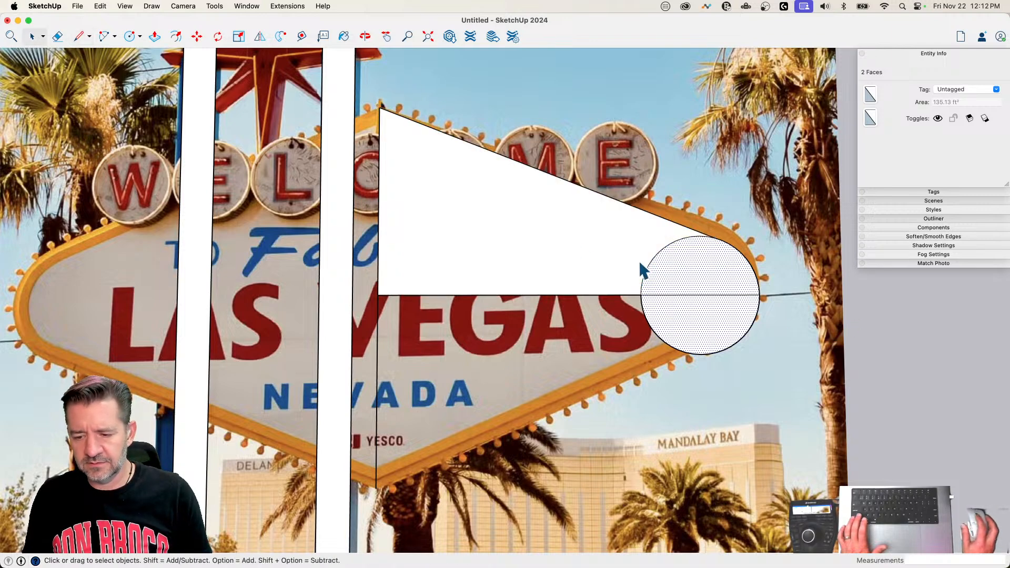
Step: Flip a copy of the upper sloped face across the horizontal centerline to form the sign's lower right half
left_click(573, 243)
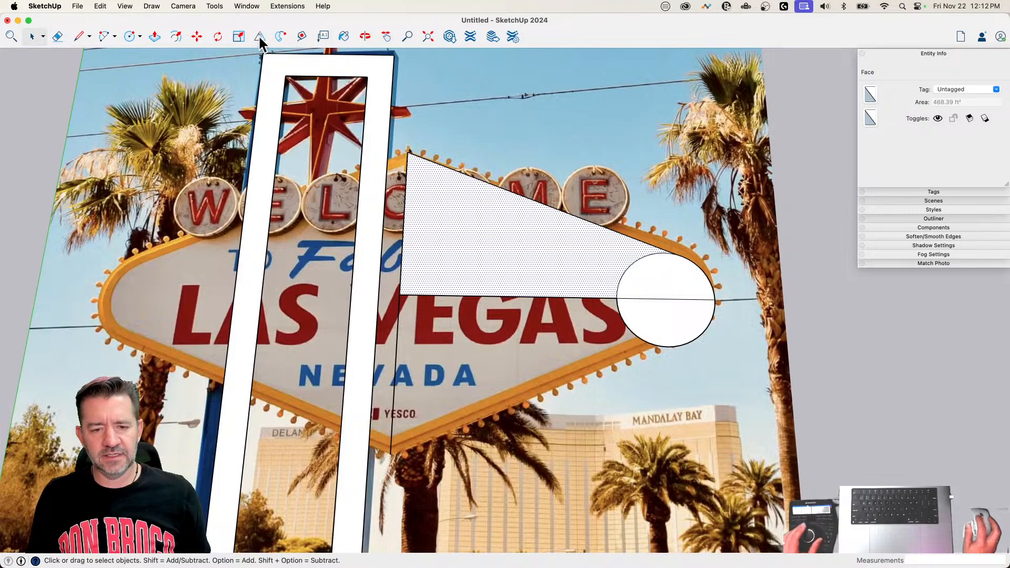
left_click(259, 37)
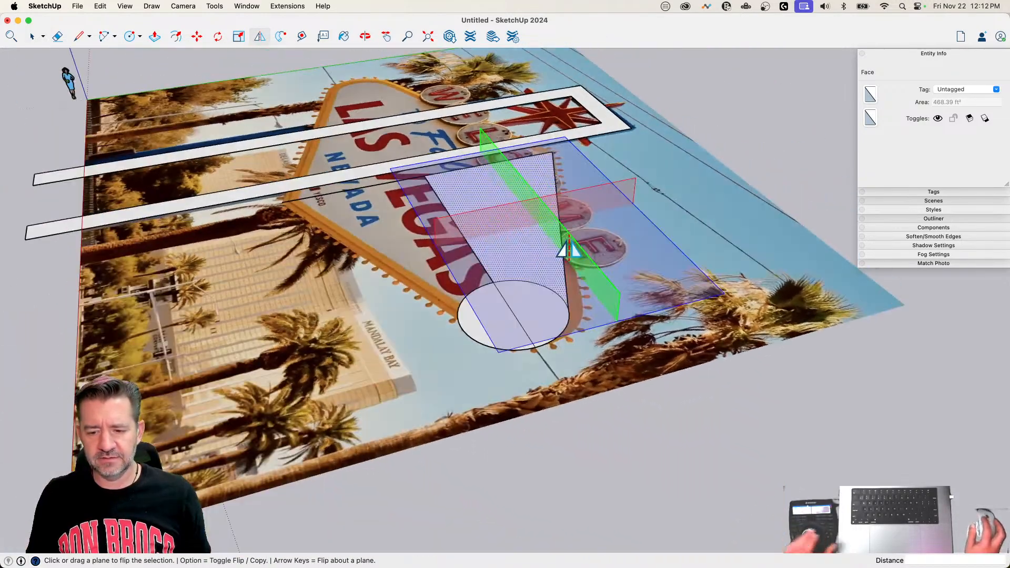
mouse_move(568, 248)
left_mouse_down()
mouse_move(521, 250)
mouse_move(504, 311)
left_mouse_up()
key("alt")
Step: Draw a slanted line about 41' long from the circle's lower rim to the bottom of the vertical centerline
key("e")
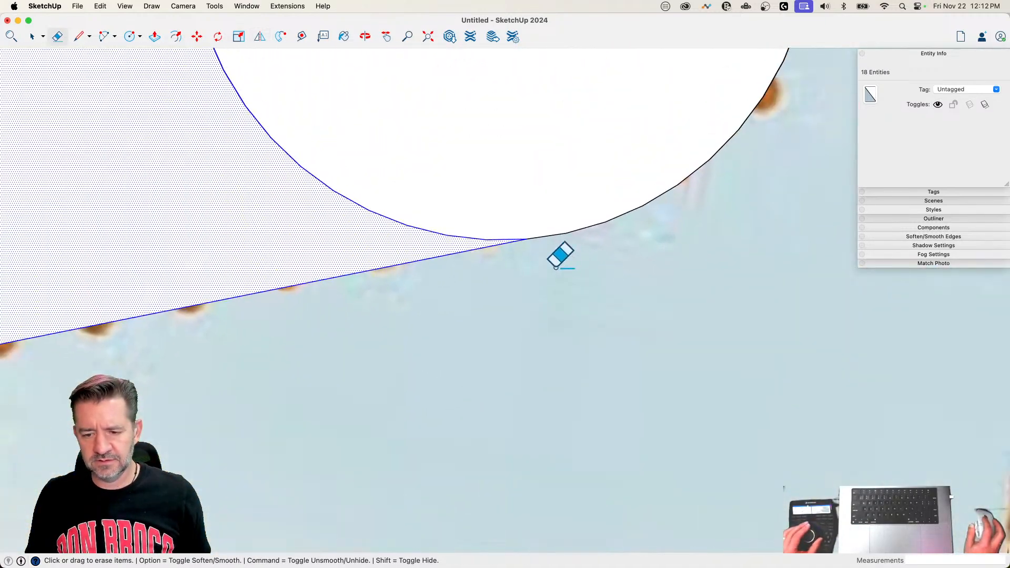
key("l")
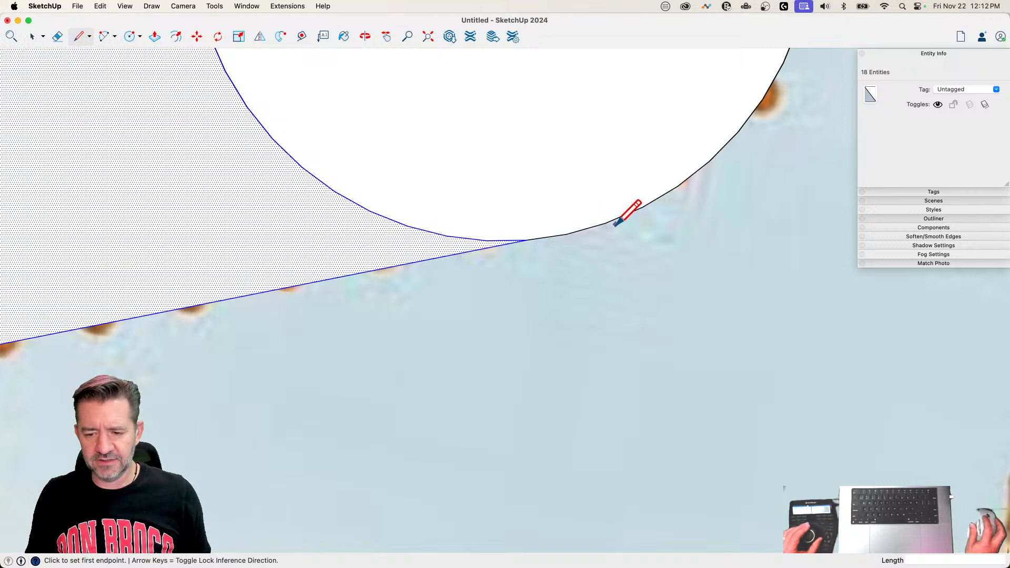
left_click(572, 234)
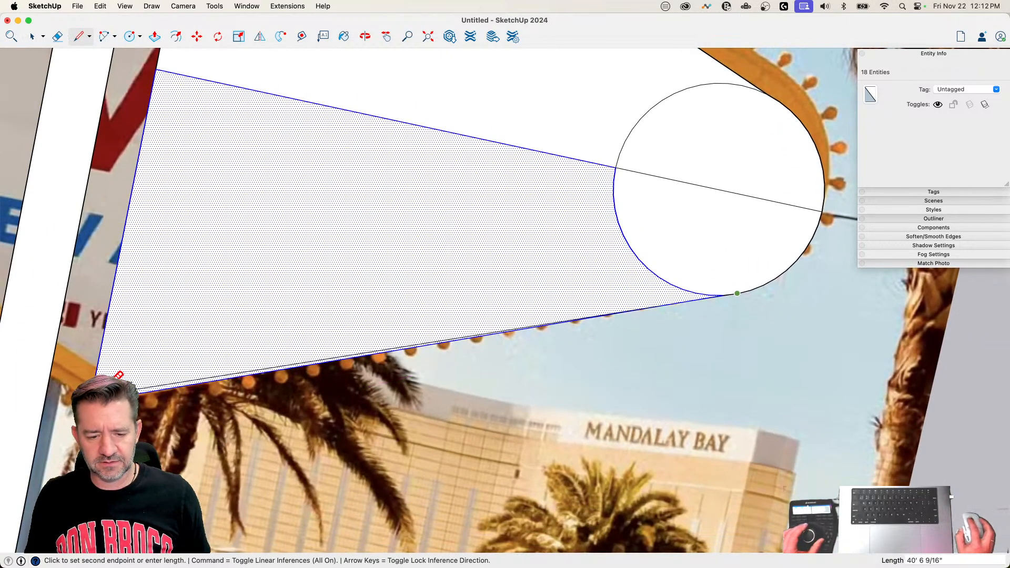
left_click(117, 376)
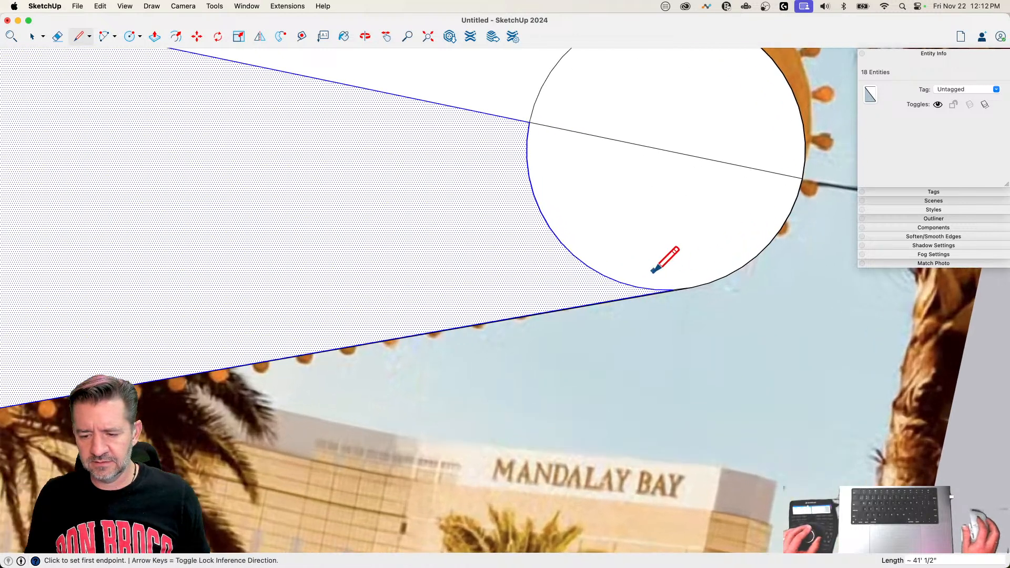
Step: Erase the leftover line and inner arc pieces where the circle meets the panel's lower sloped edge
key("e")
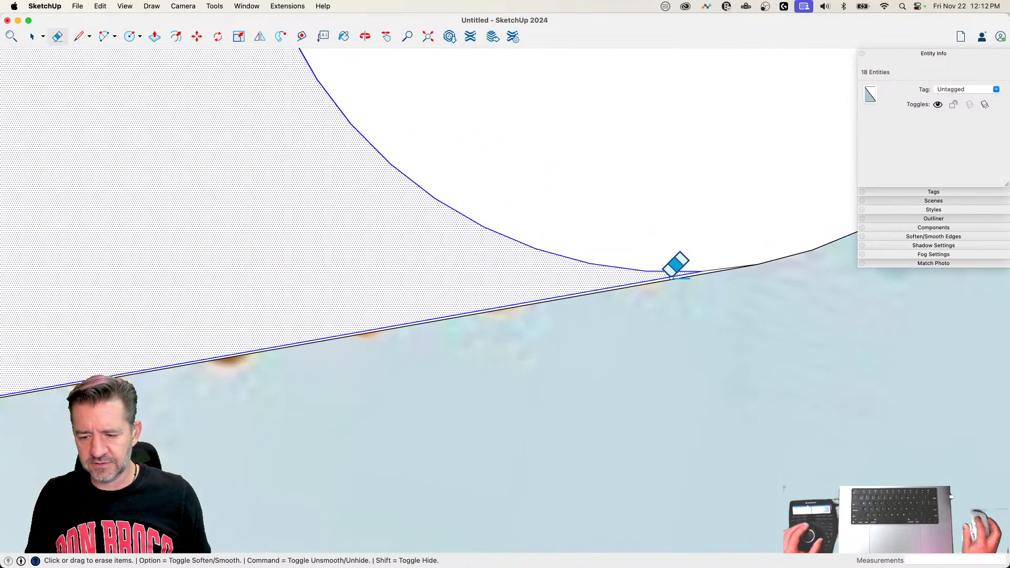
left_click(673, 273)
left_click(696, 270)
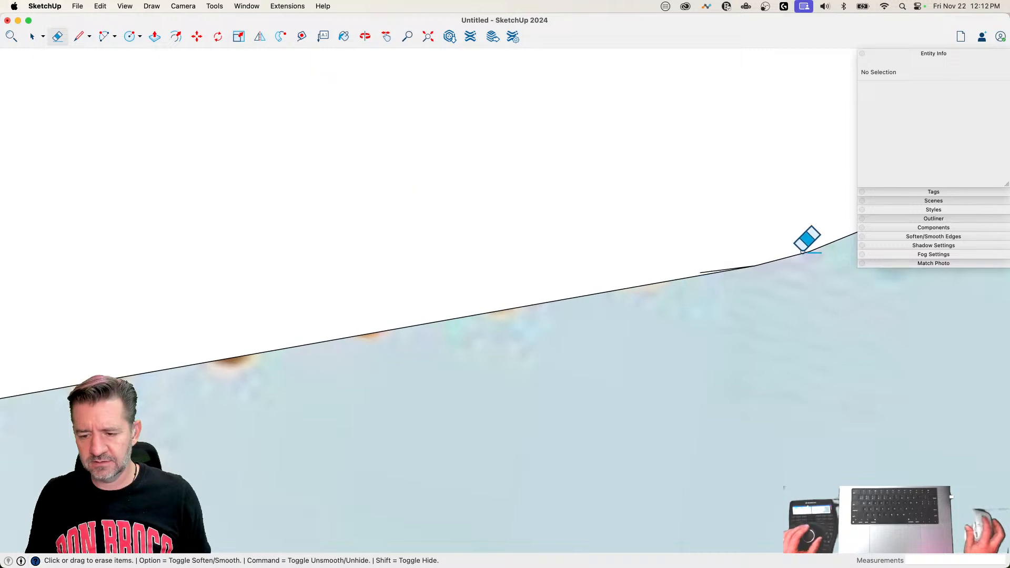
left_click(635, 349)
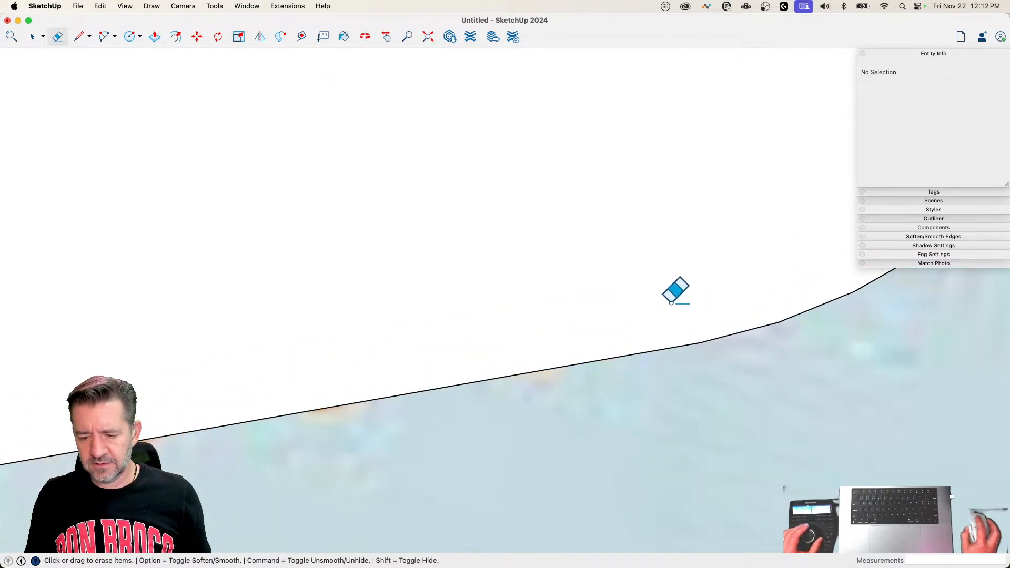
Step: Draw a slanted line about 41' long from the circle's upper rim to the top of the vertical centerline
key("l")
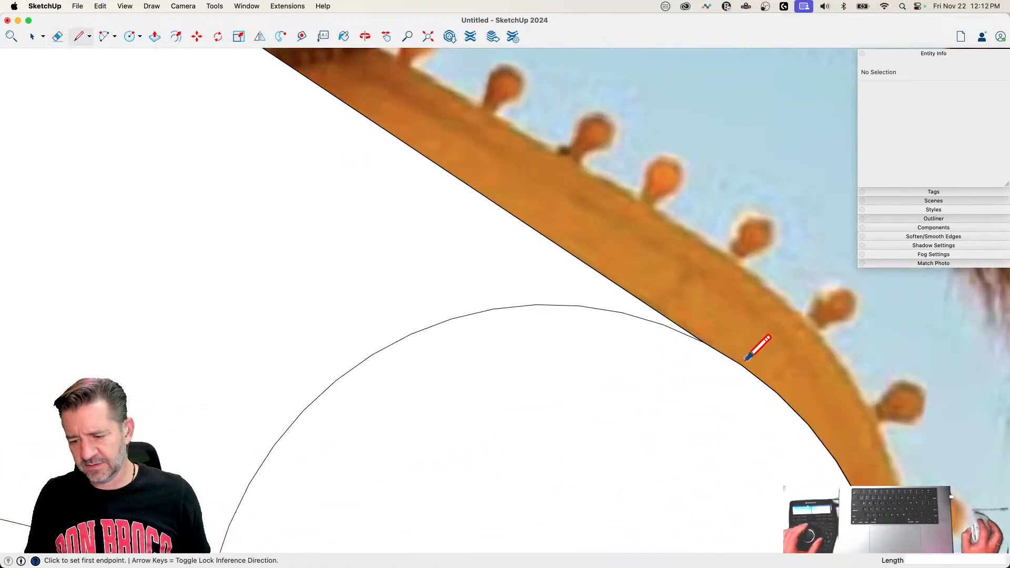
left_click(746, 360)
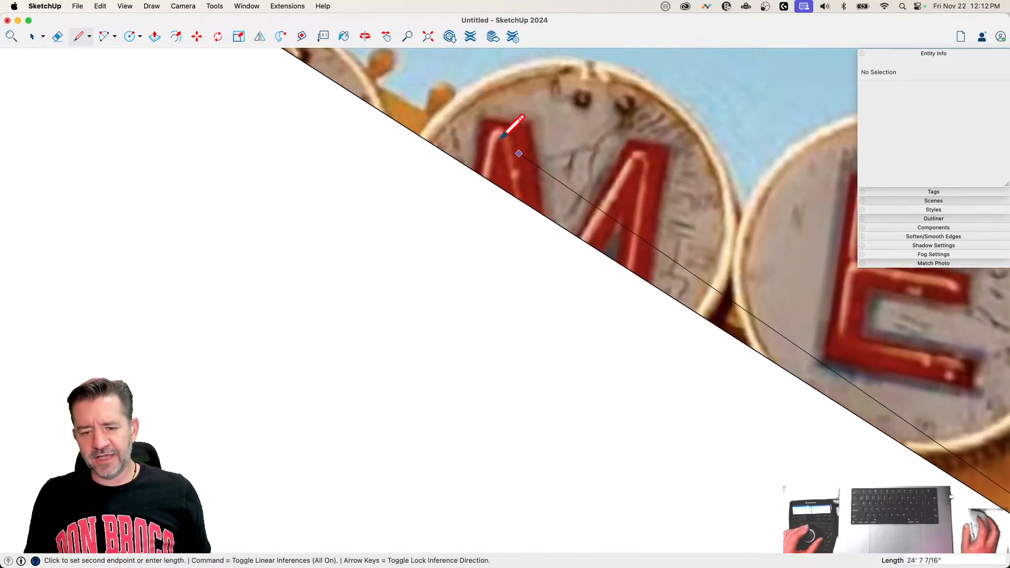
left_click(261, 65)
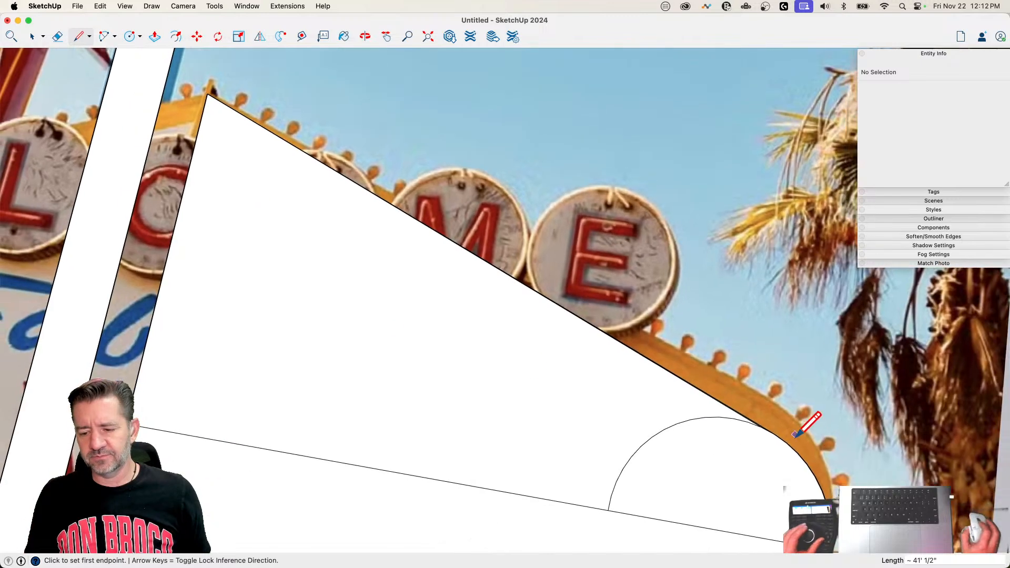
Step: Erase the redundant upper line, the inner arc and the horizontal centerline to leave one clean half-panel face
key("e")
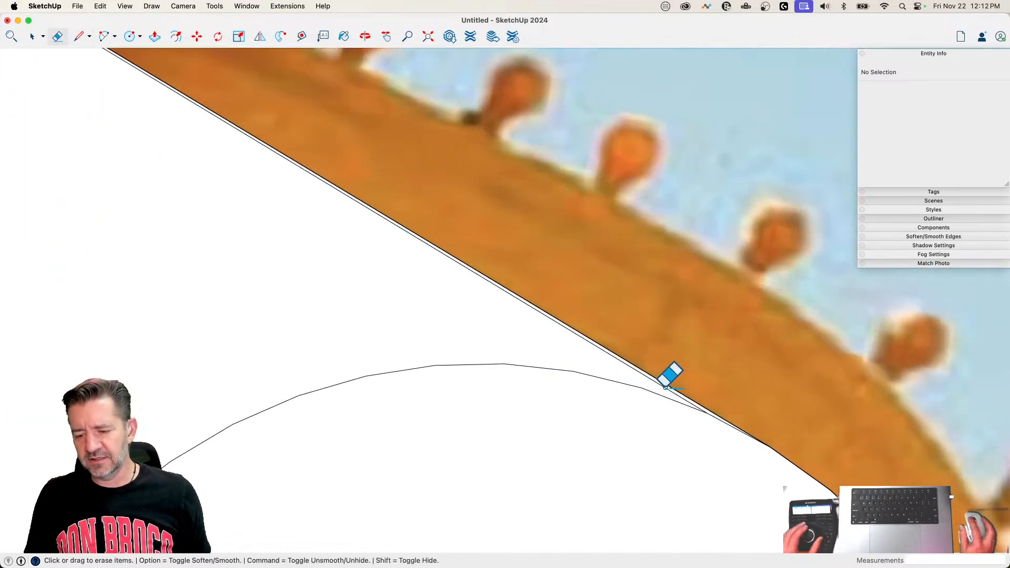
left_click_drag(665, 386, 702, 415)
left_click(715, 419)
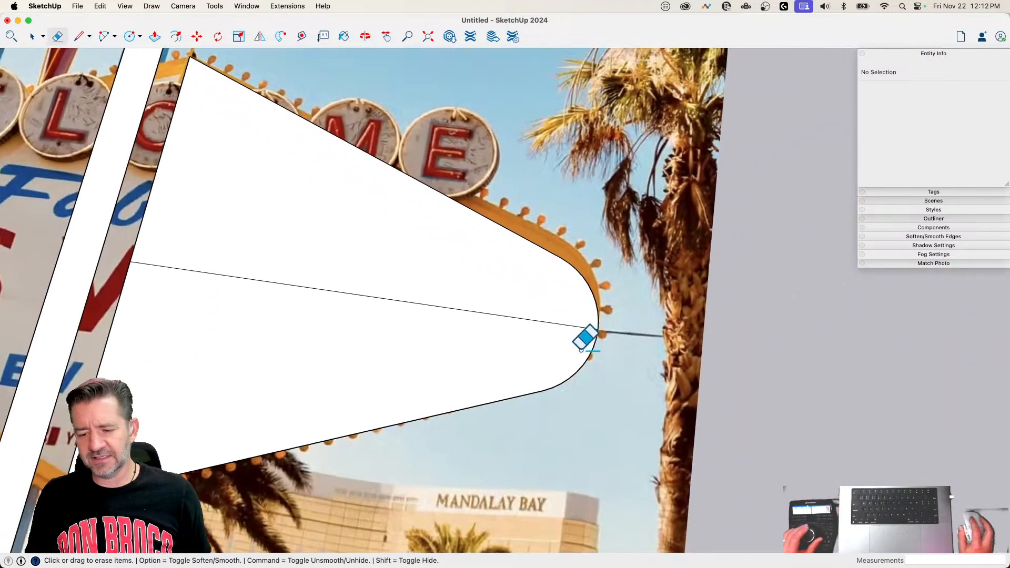
left_click_drag(509, 304, 535, 333)
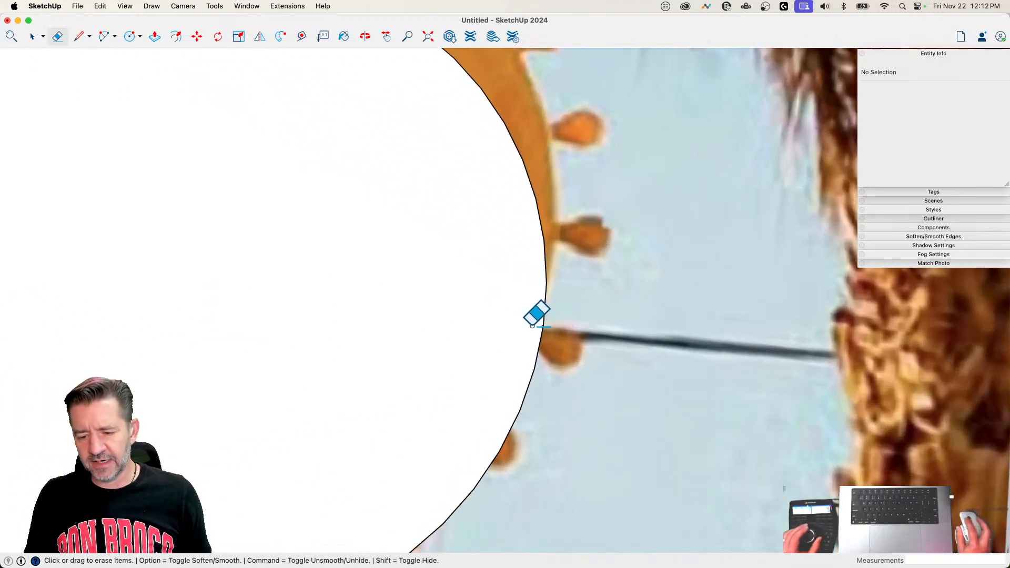
key("space")
key("Delete")
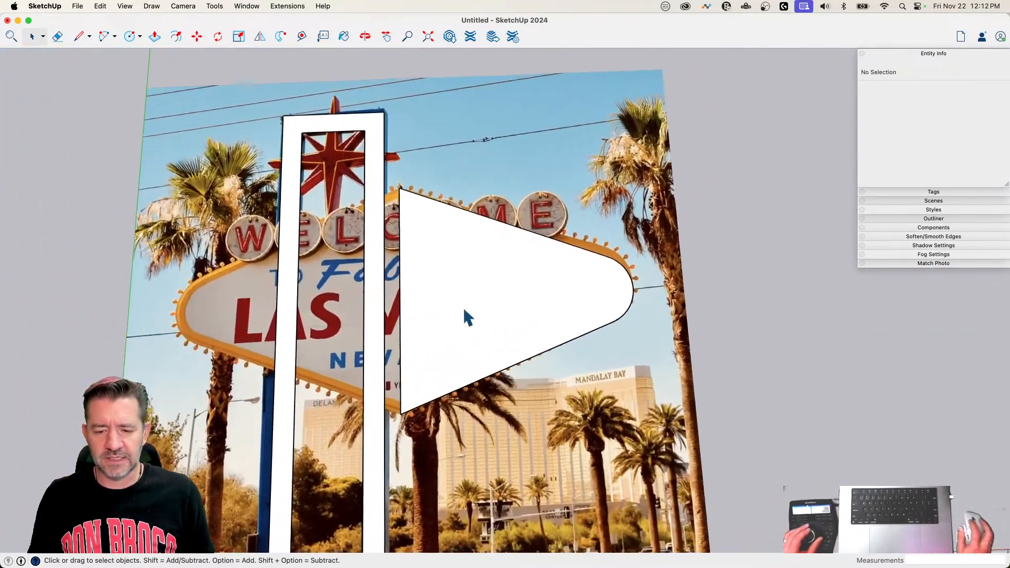
Step: Flip a copy of the half-panel face across its straight vertical edge to form the sign's left half
left_click(463, 310)
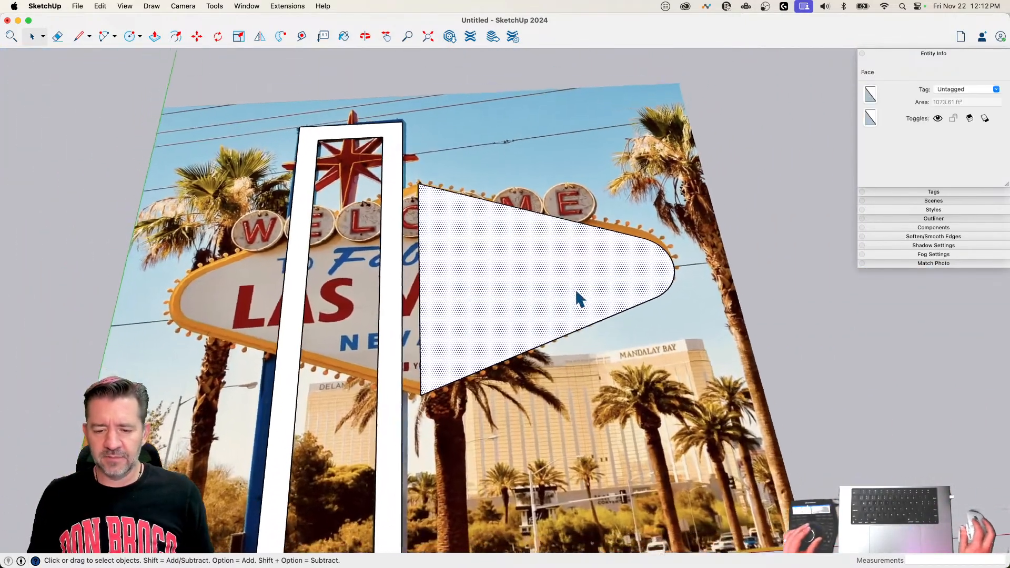
key("q")
key("space")
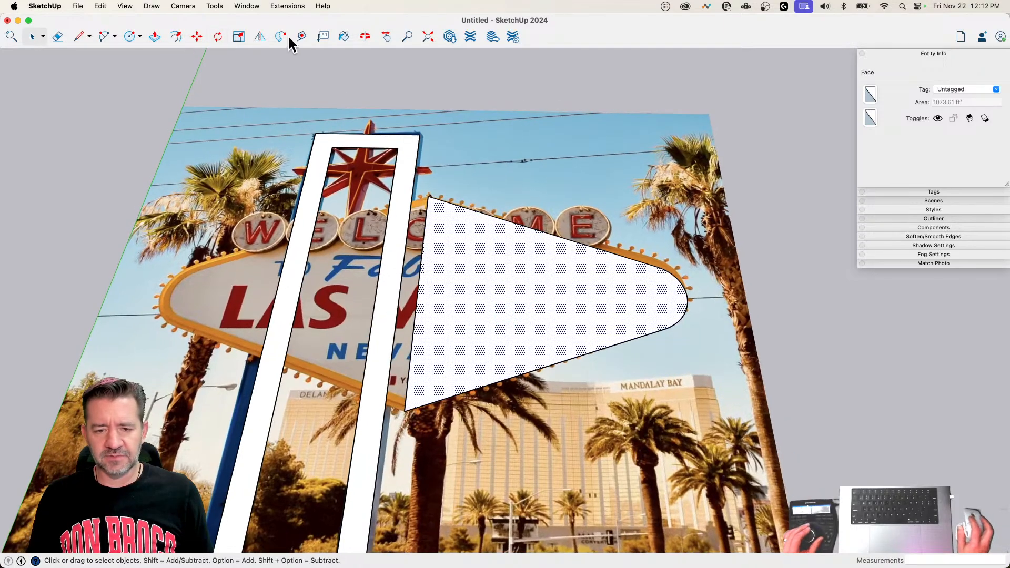
left_click(260, 37)
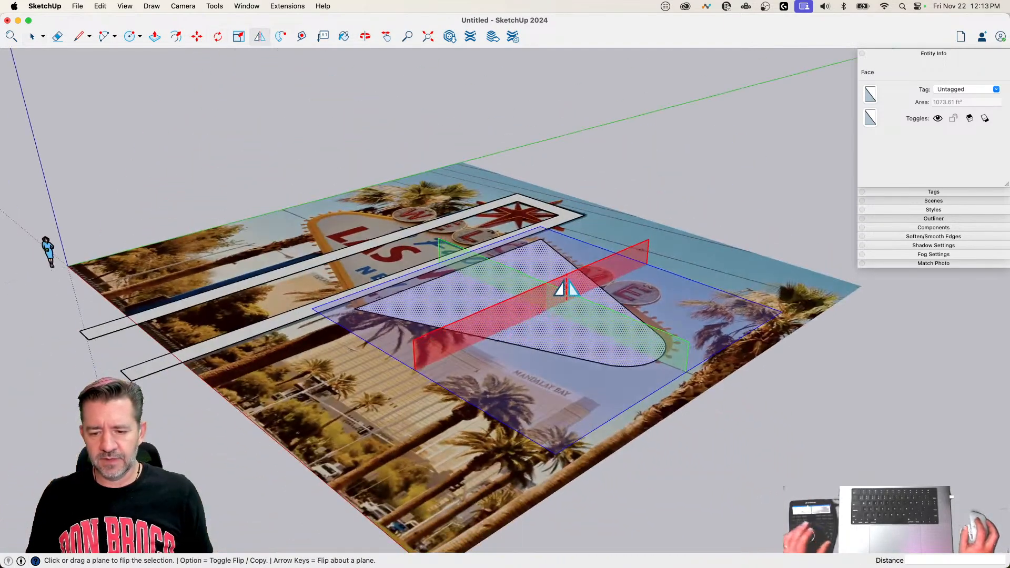
key("alt")
left_click_drag(568, 289, 364, 309)
Step: Erase the vertical seam between the two halves to merge them into one diamond-shaped panel
key("e")
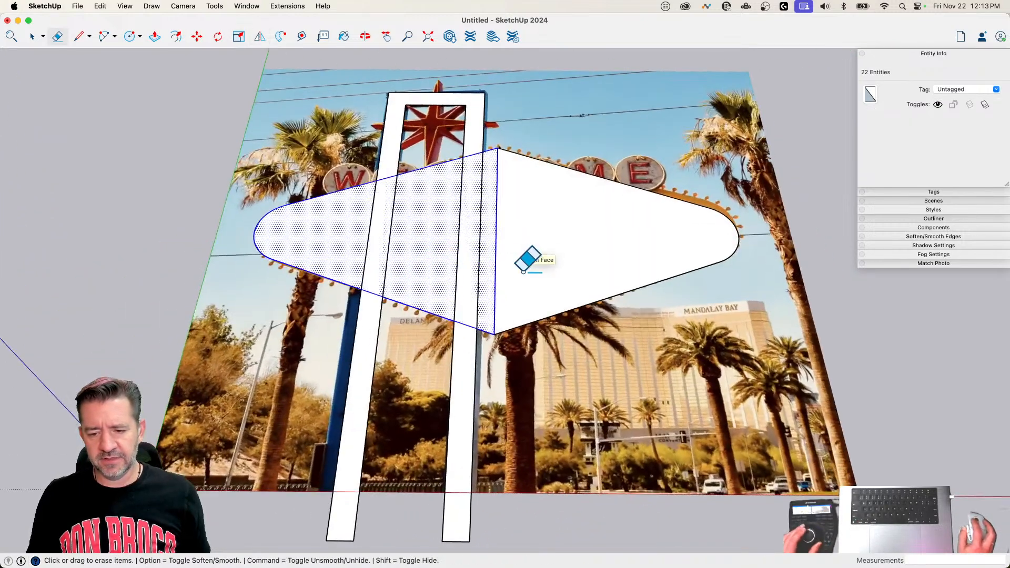
left_click_drag(521, 271, 479, 273)
key("super+z")
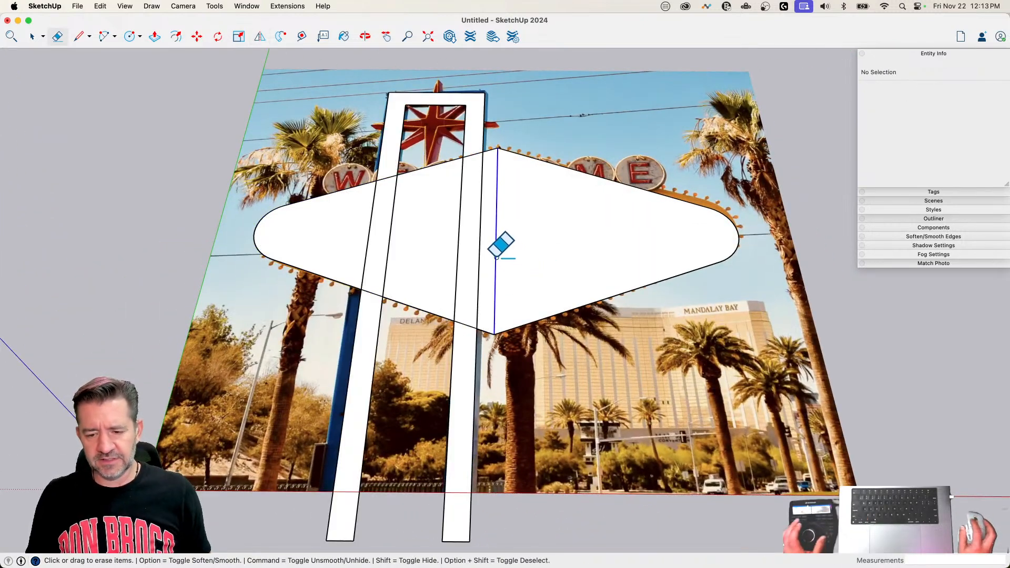
key("space")
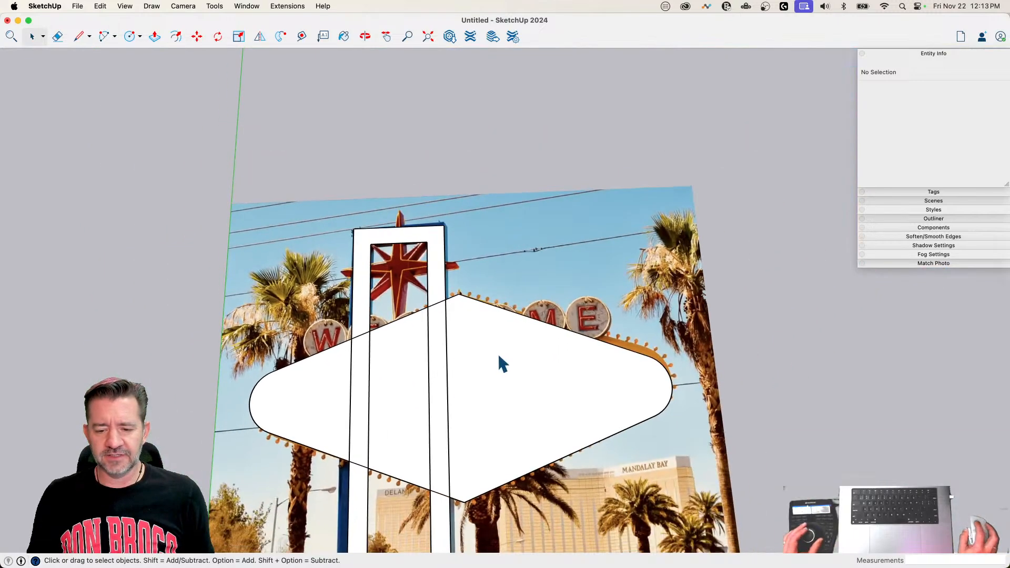
Step: Make a group from the diamond panel's face and its boundary edges
double_click(498, 358)
right_click(500, 351)
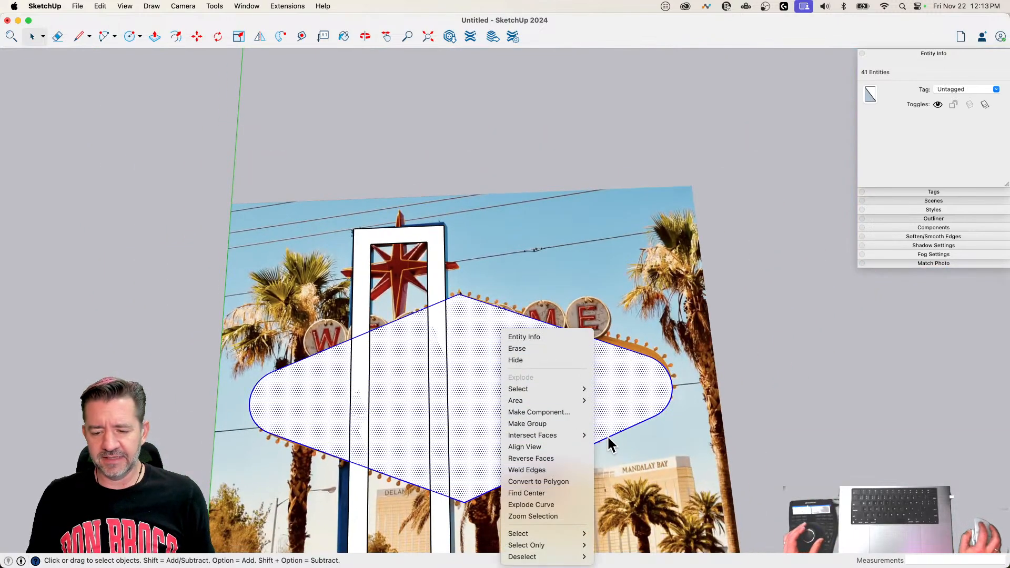
left_click(553, 423)
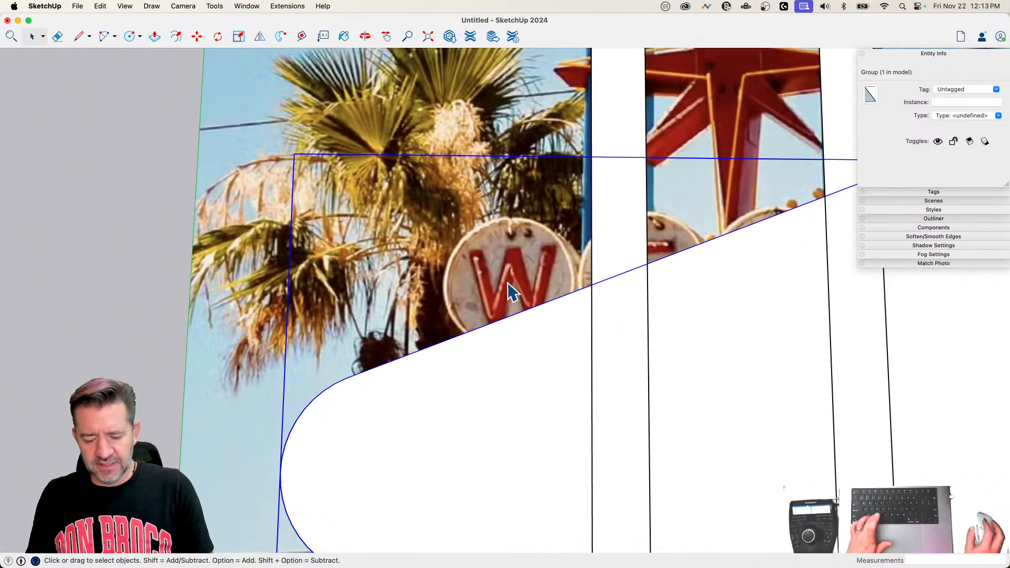
Step: Draw a circle with a radius of about 4' 5" over the W disc in the photo
key("c")
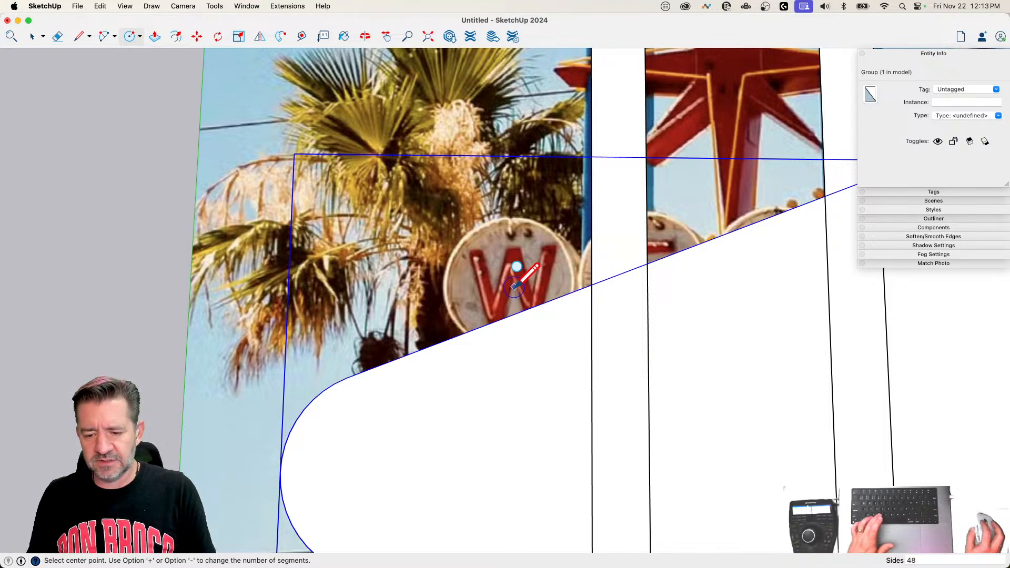
left_click(514, 287)
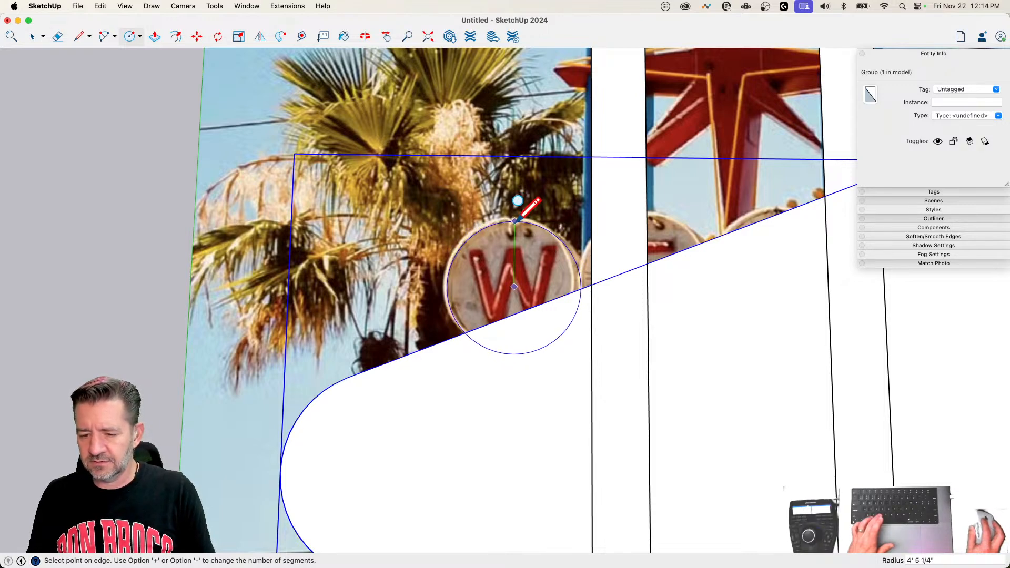
left_click(515, 221)
Step: Copy the circle about 54' horizontally to the E disc and divide the distance into 6 equal copies
double_click(526, 279)
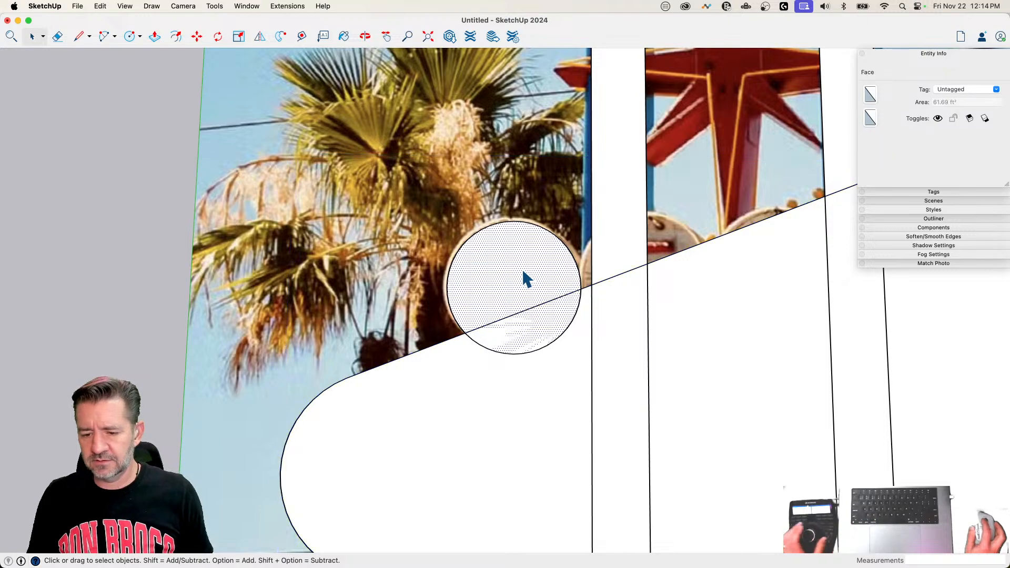
key("m")
left_click(518, 268)
left_click(515, 267)
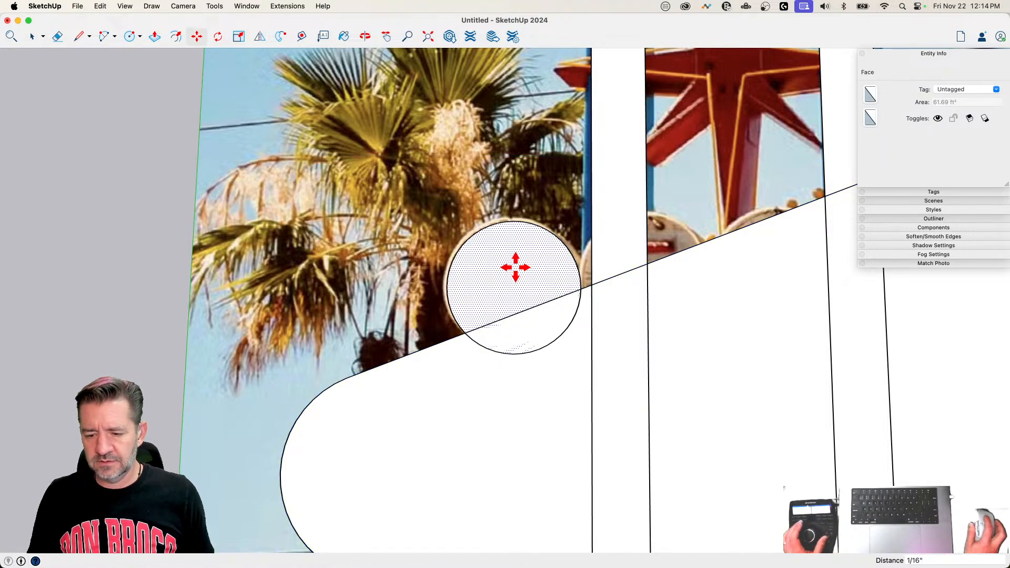
key("space")
key("m")
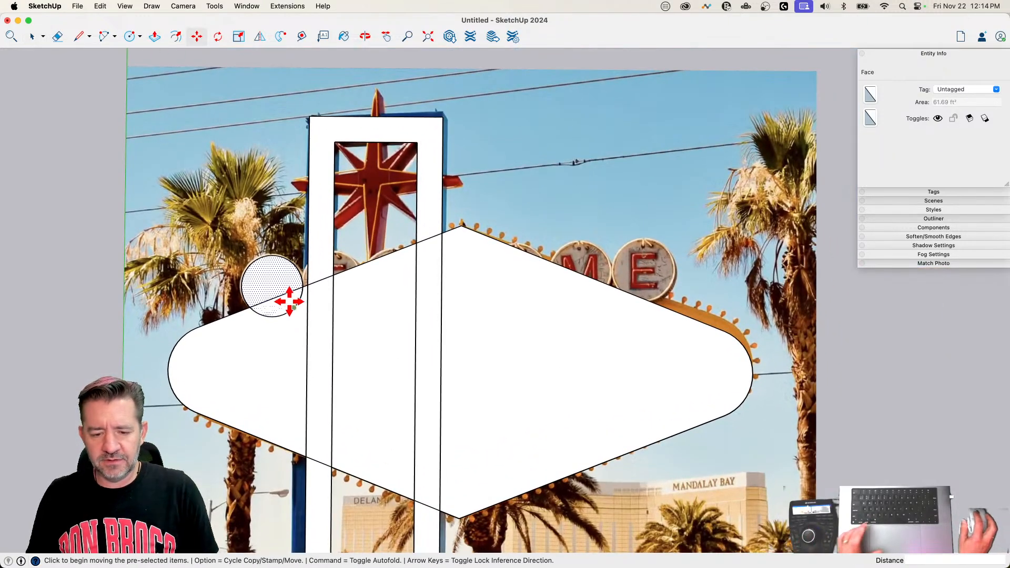
left_click(272, 279)
key("alt")
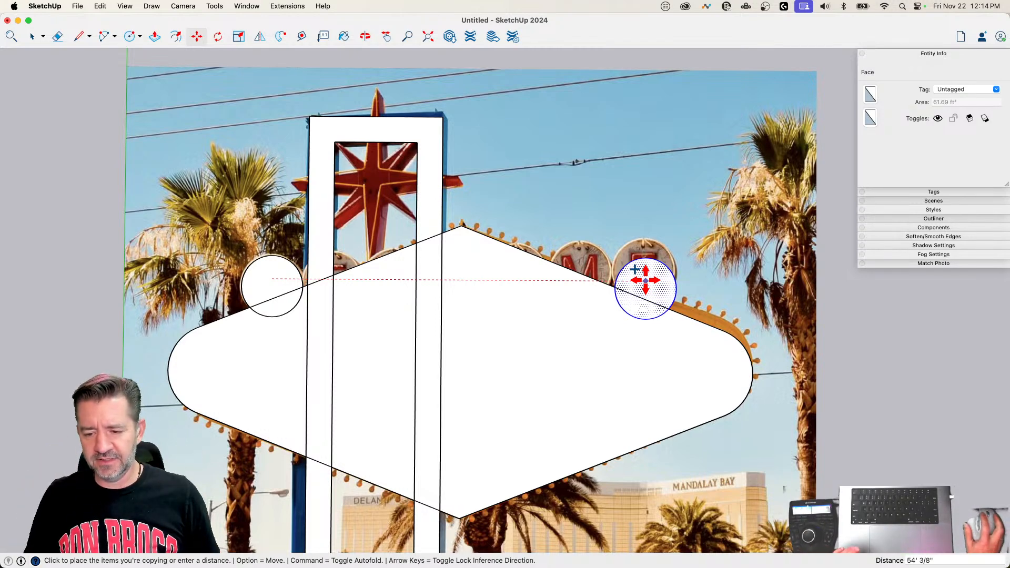
left_click(635, 269)
type("/6")
key("Return")
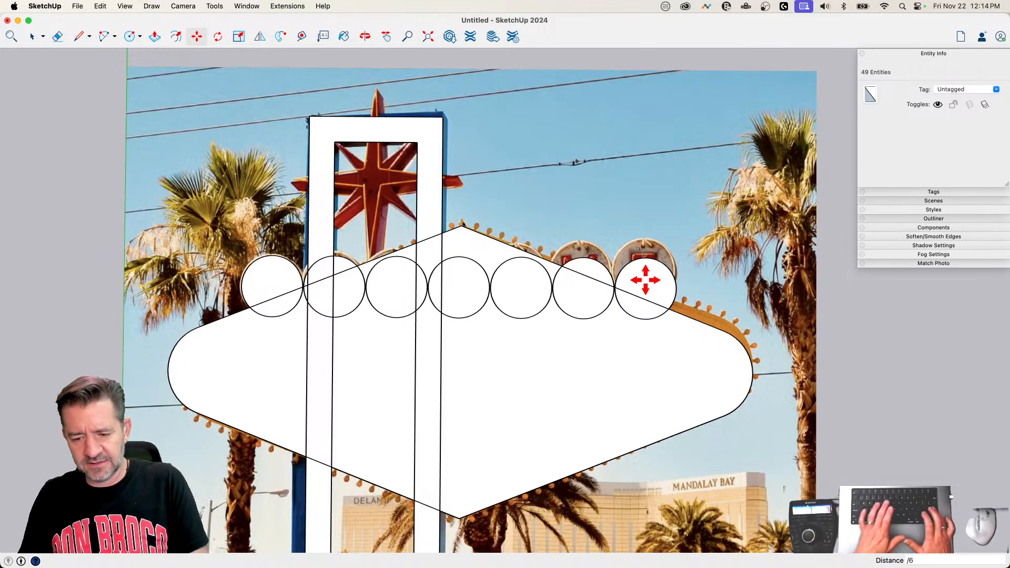
Step: Make a group from the whole row of seven letter circles
scroll(412, 303, "up", 6)
scroll(412, 284, "up", 5)
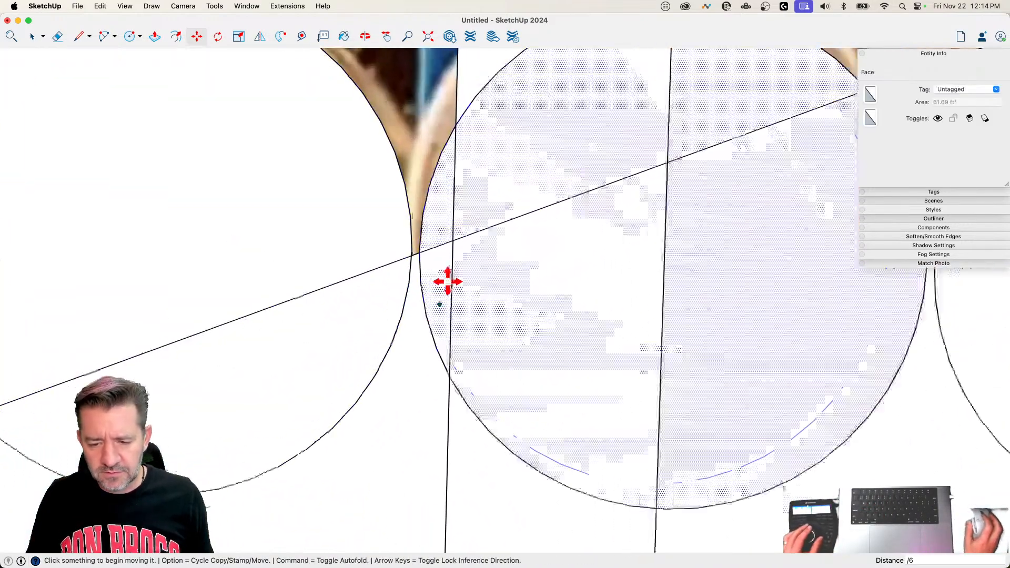
scroll(400, 252, "down", 12)
key("space")
scroll(428, 263, "down", 4)
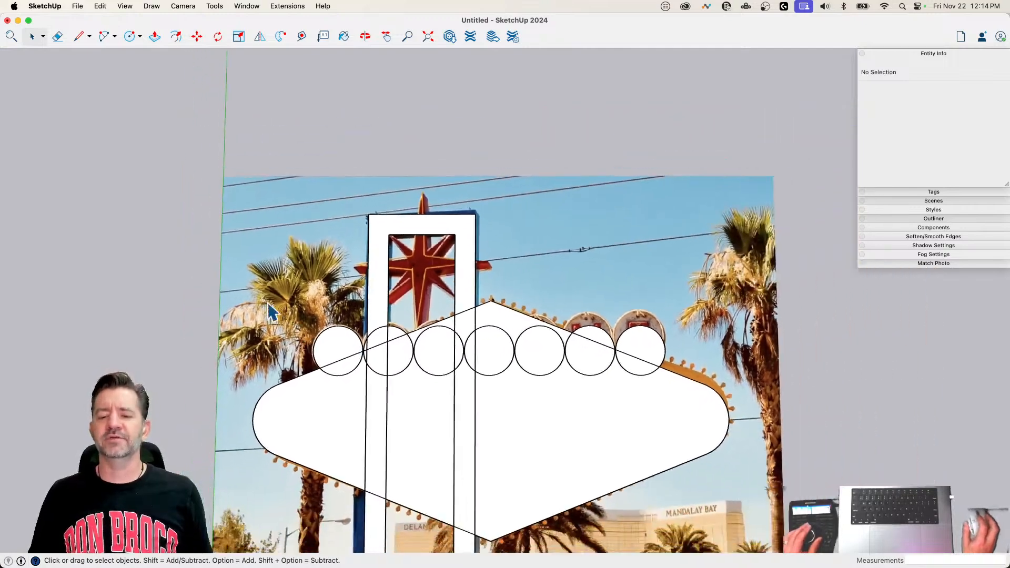
left_click_drag(226, 257, 652, 394)
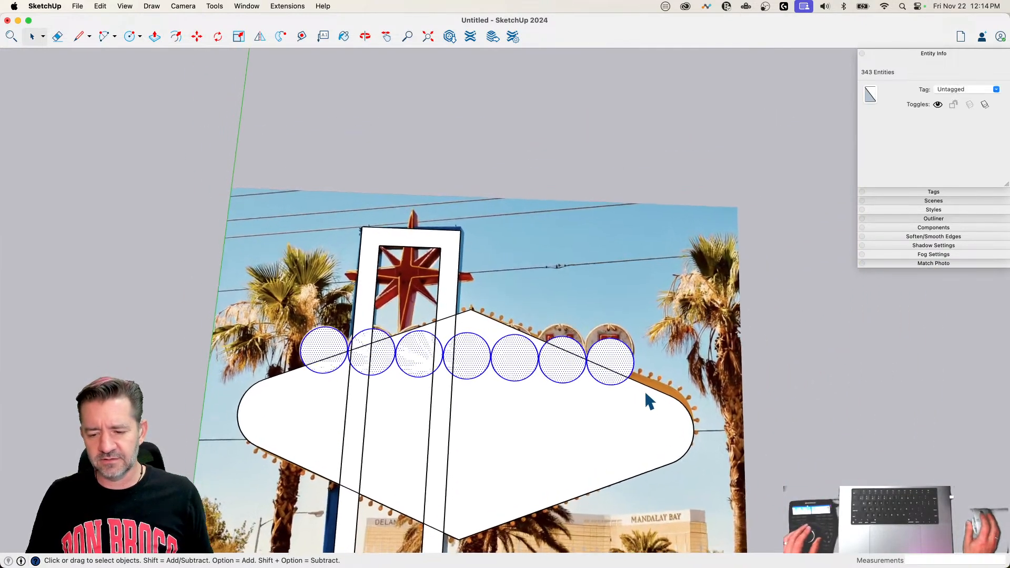
right_click(625, 368)
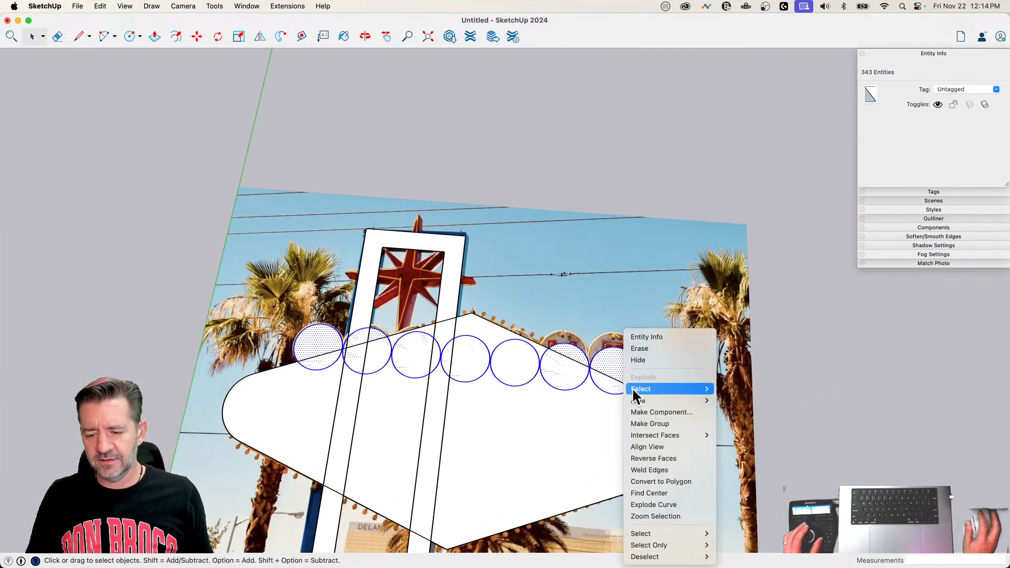
left_click(662, 422)
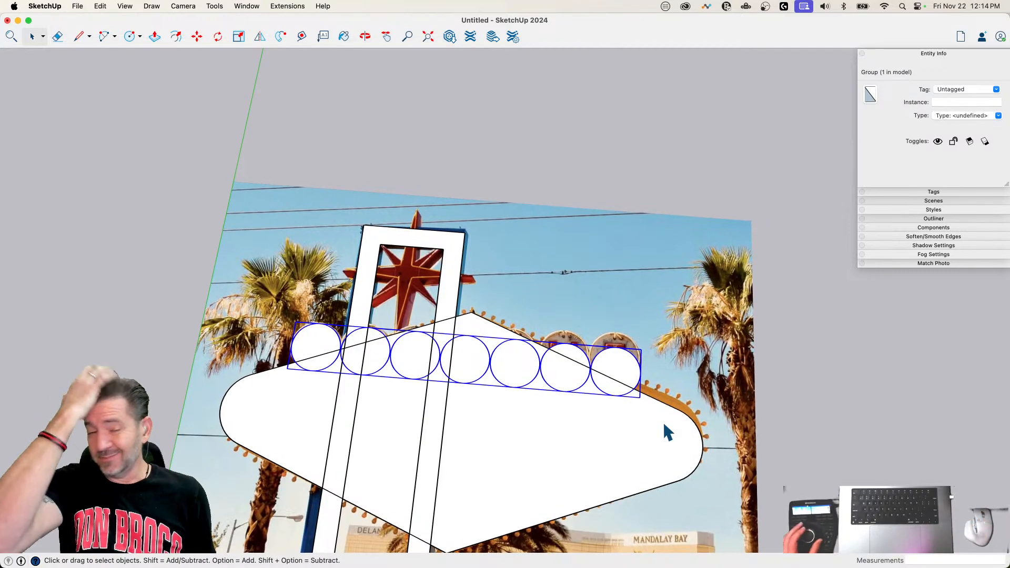
Step: Draw a vertical centerline about 24' 3" long from the star's upper tip to its lower tip, aligned with the frame's midpoint
scroll(652, 402, "up", 5)
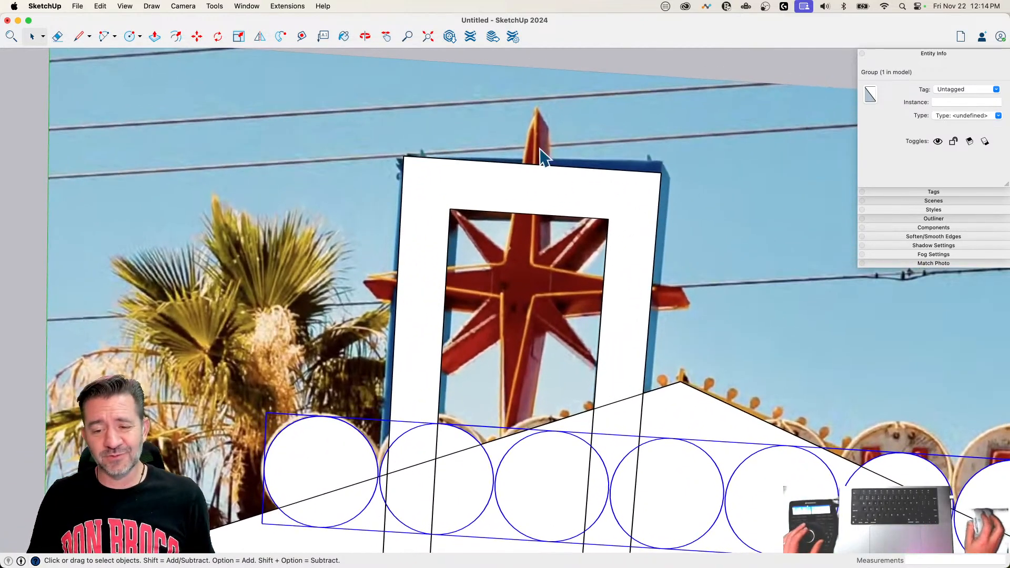
key("l")
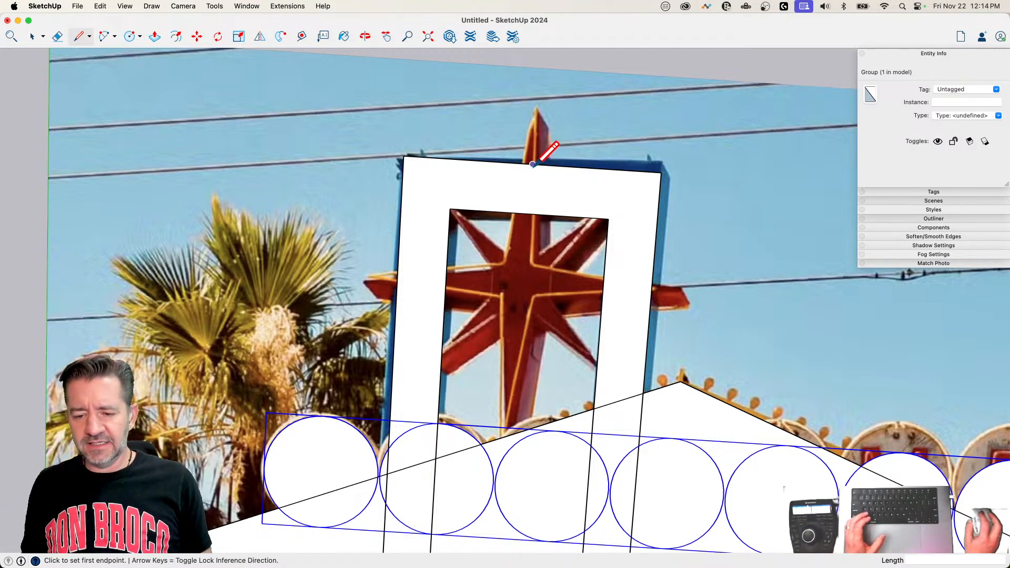
left_click(533, 164)
left_click(535, 108)
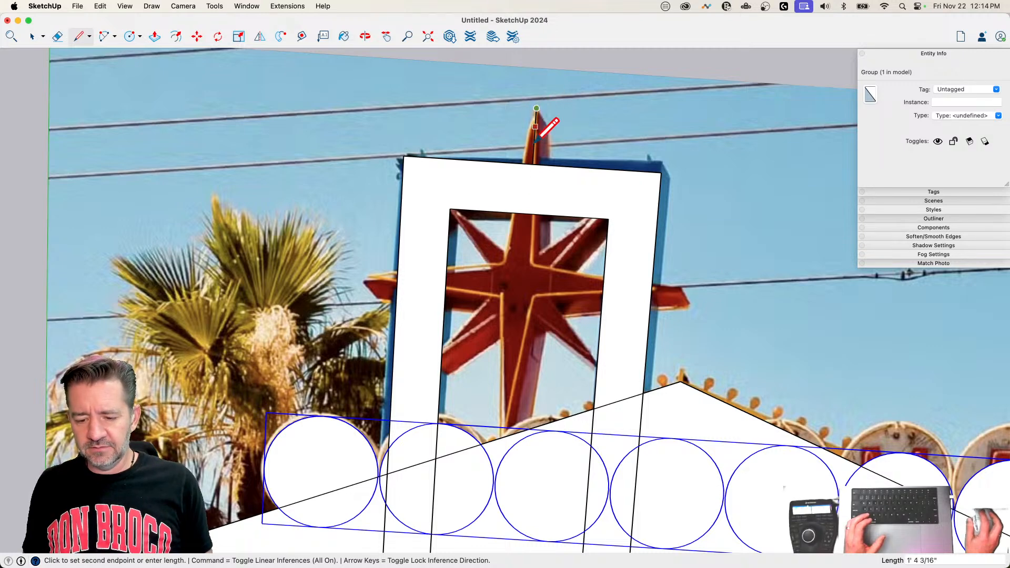
left_click(515, 427)
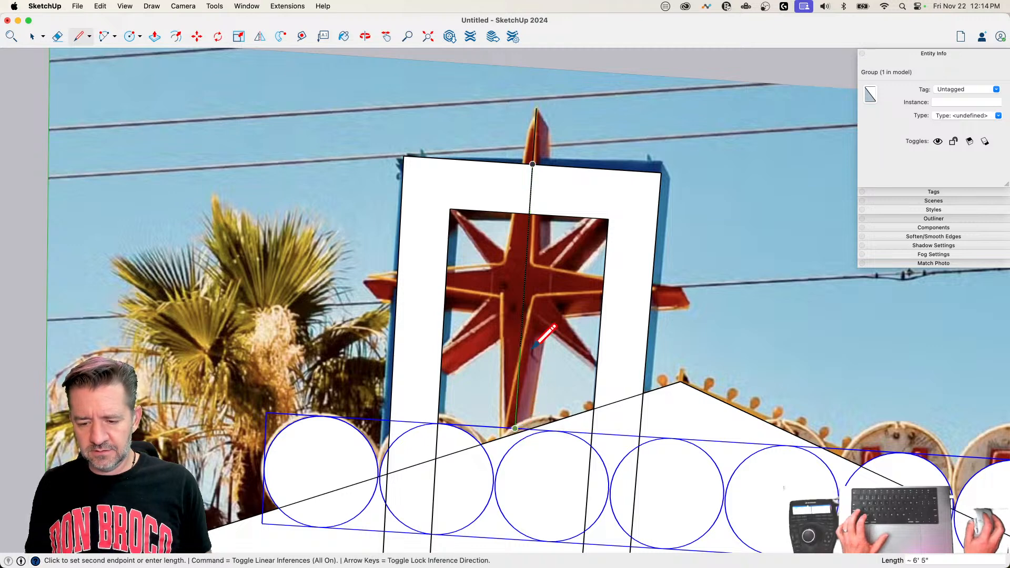
key("Escape")
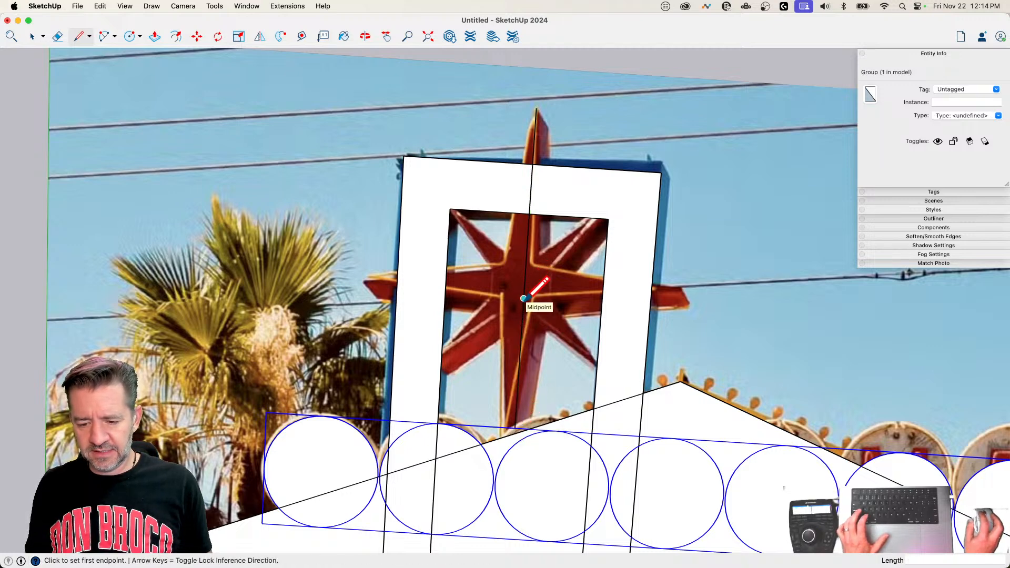
Step: Draw a short horizontal line about 2' 5" long outward from the midpoint of the star's vertical centerline
key("space")
key("l")
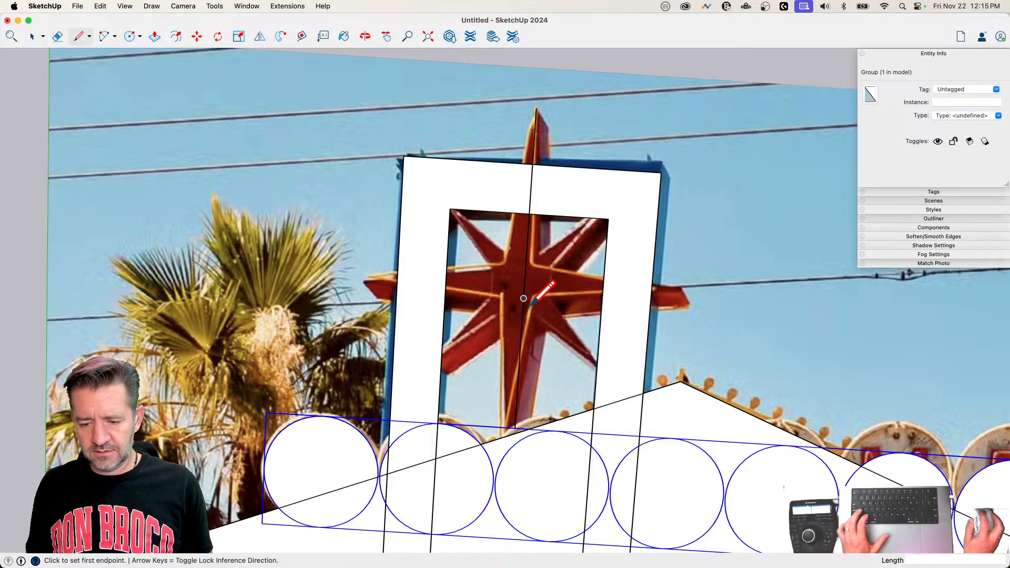
left_click(524, 297)
left_click(554, 299)
key("space")
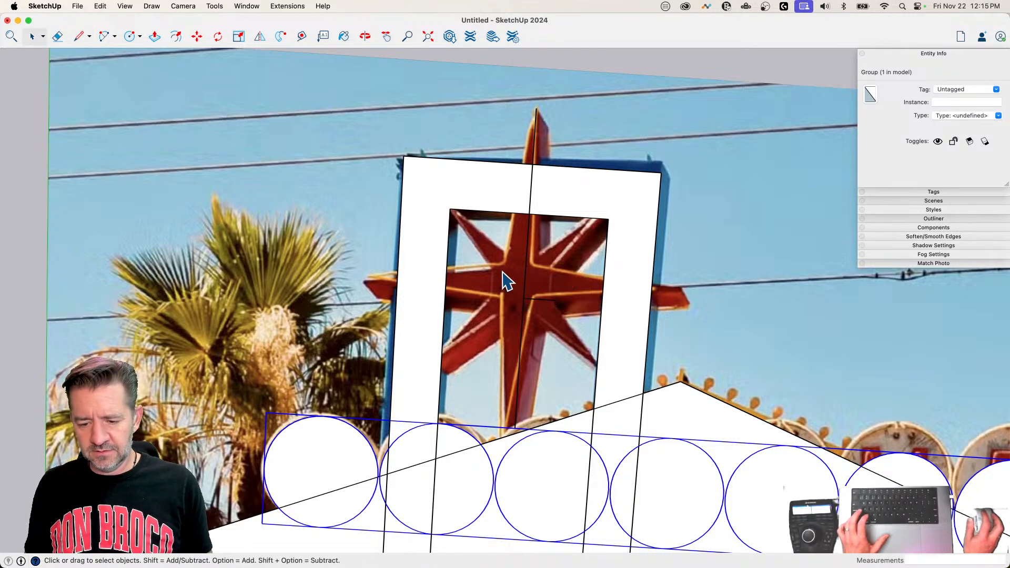
left_click(542, 283)
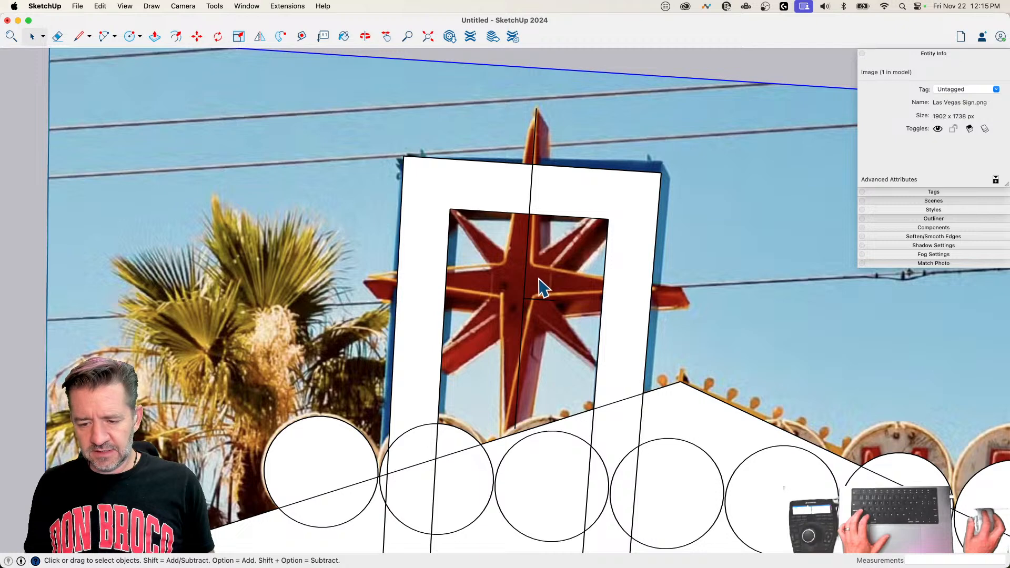
left_click(526, 273)
key("q")
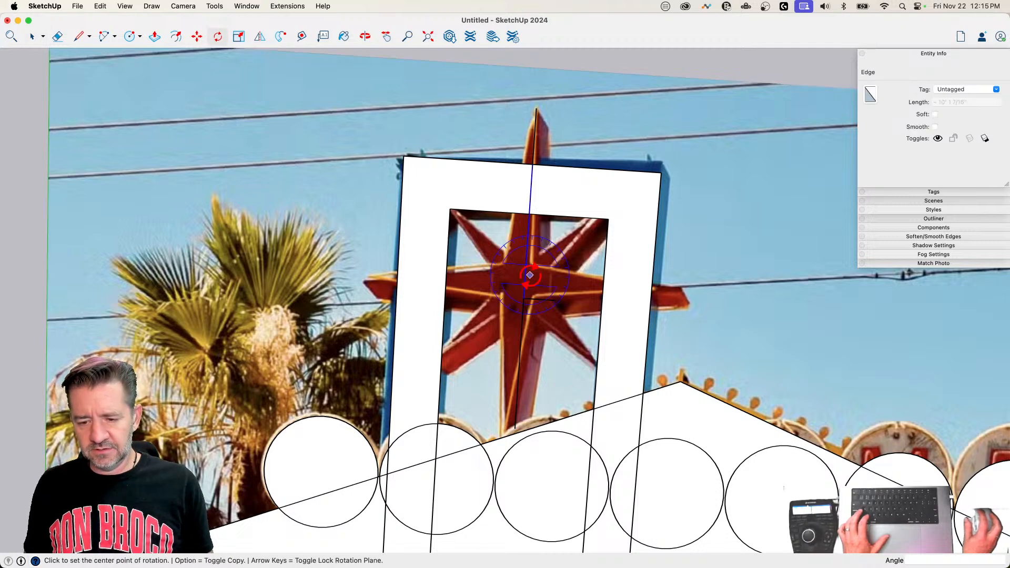
key("space")
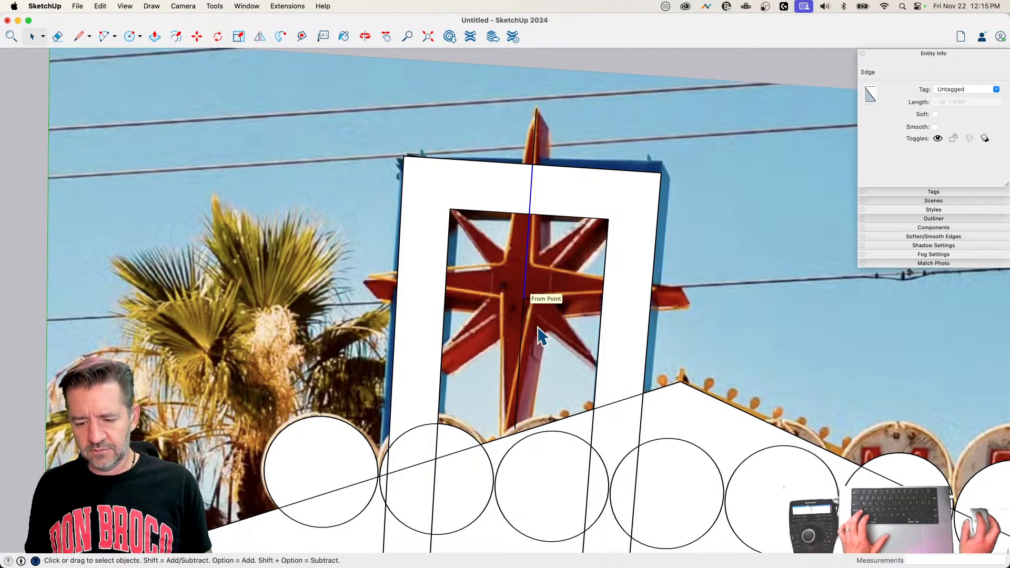
key("e")
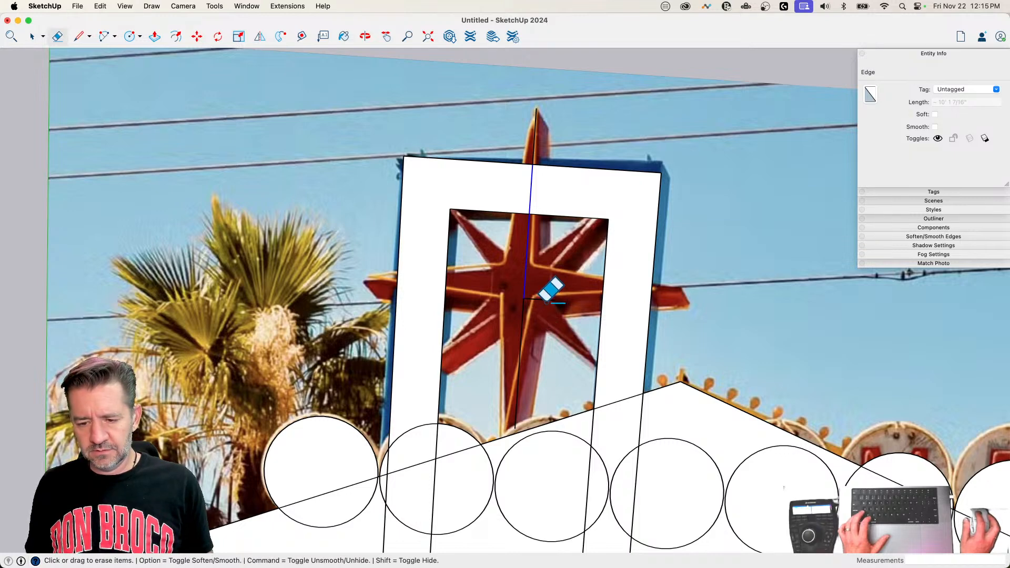
key("Escape")
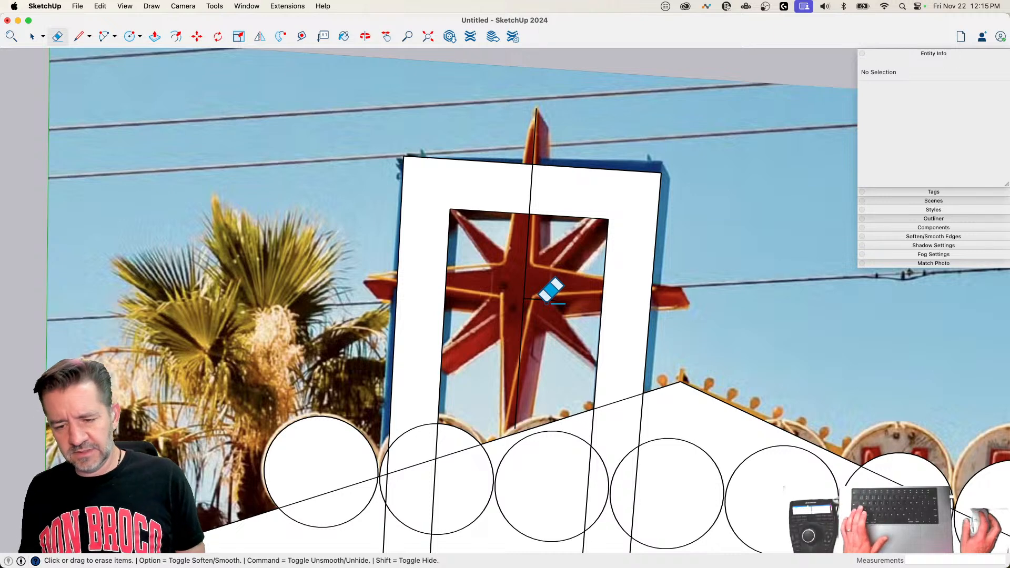
key("l")
key("space")
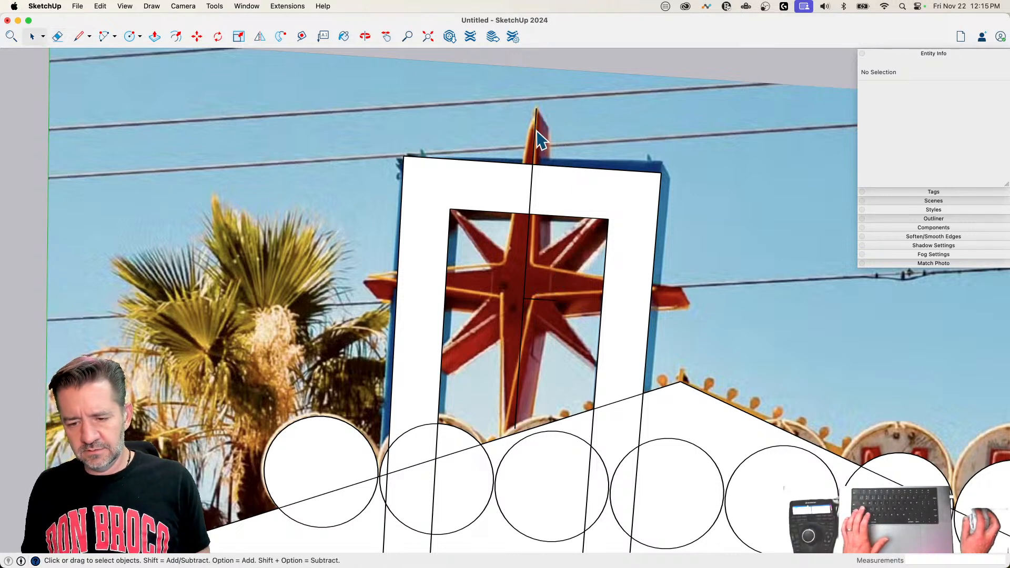
left_click(535, 138)
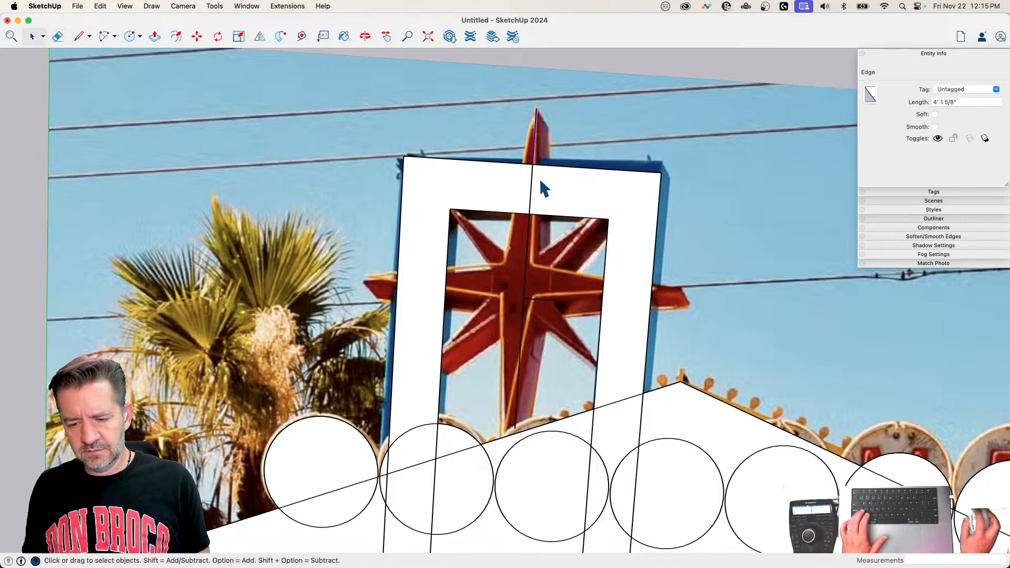
left_click_drag(360, 135, 712, 195)
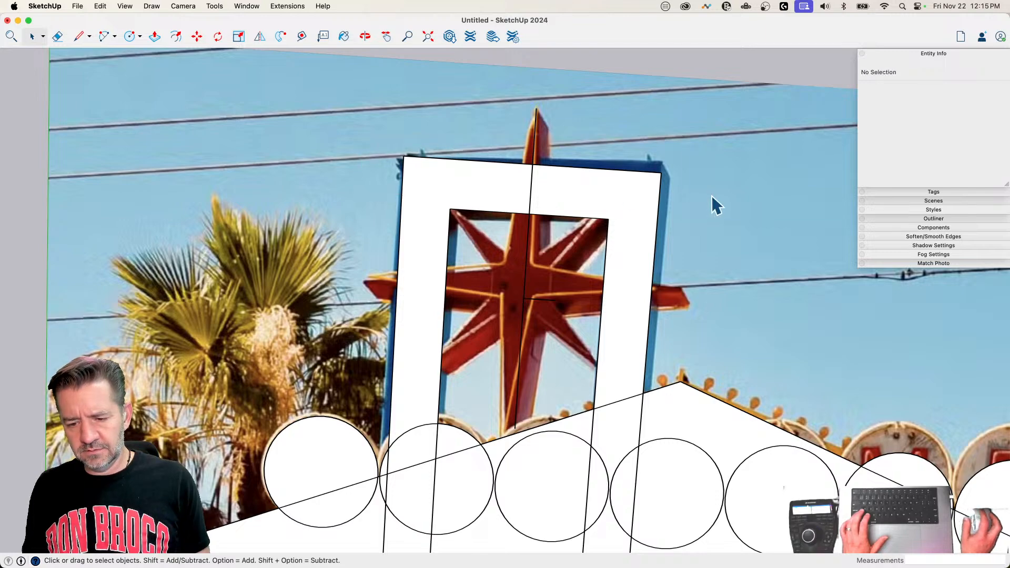
Step: Erase the star's existing vertical centerline along its full length, from the upper tip to the lower tip
scroll(711, 194, "down", 2)
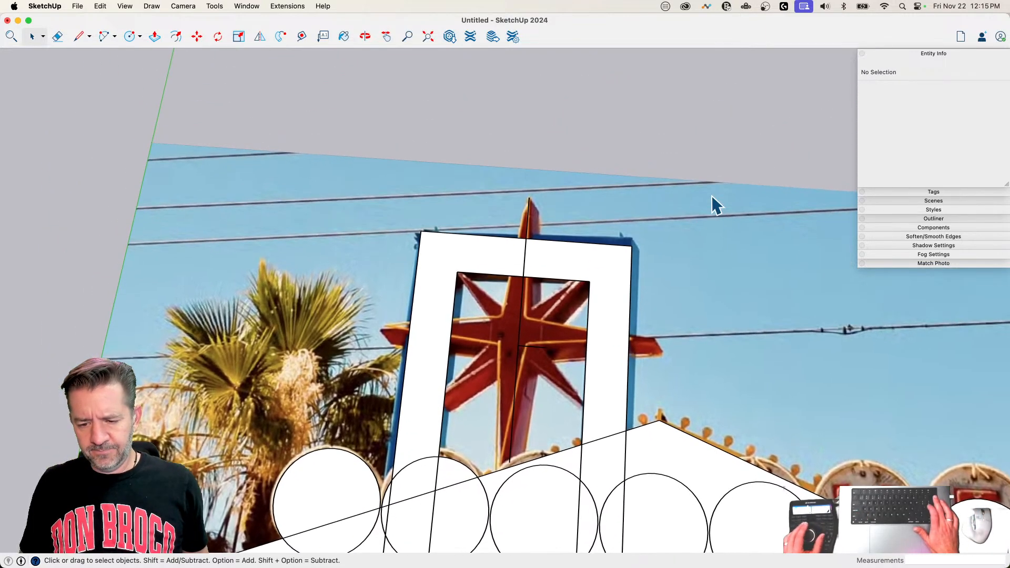
scroll(712, 195, "up", 8)
key("e")
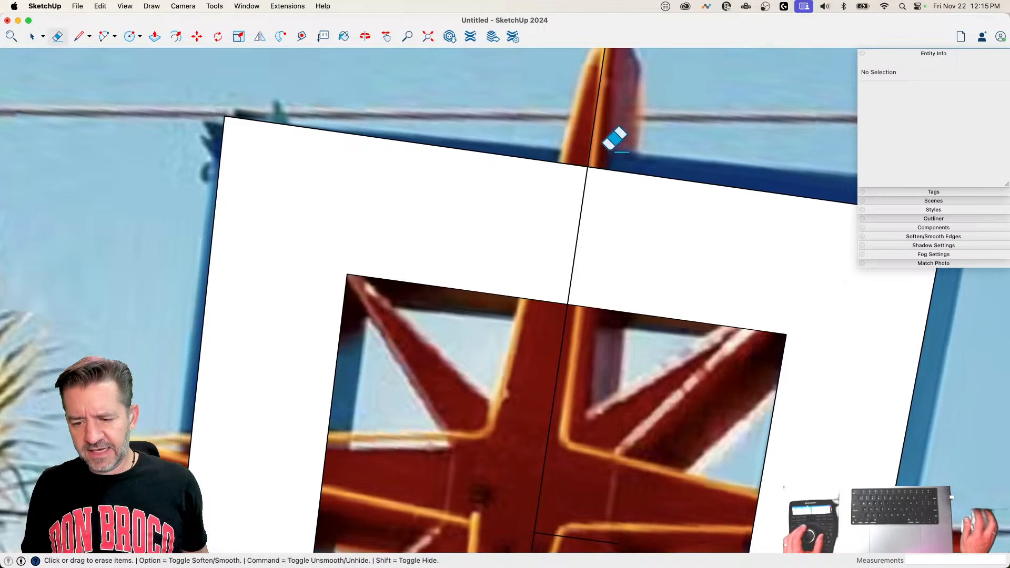
left_click(587, 181)
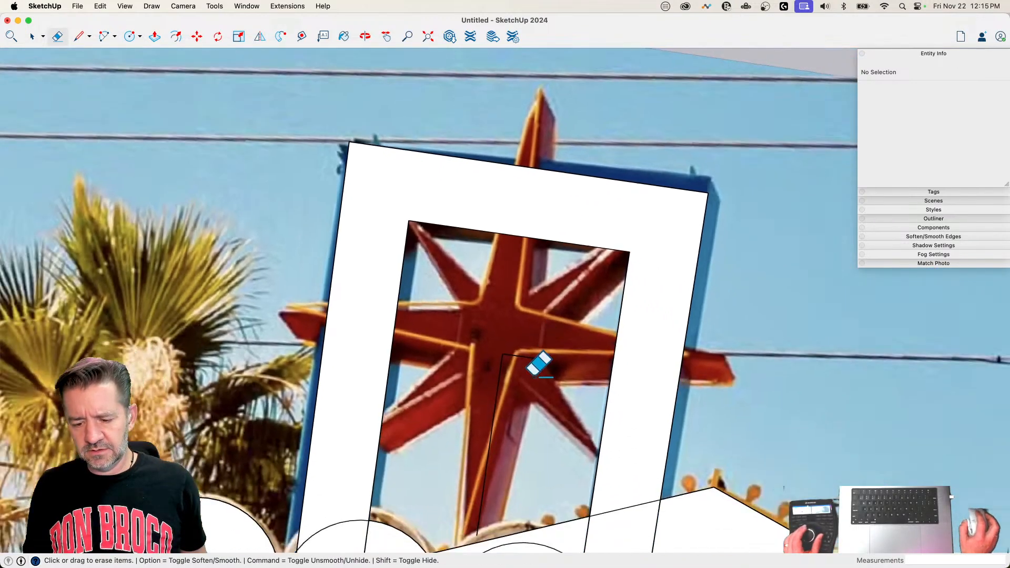
Step: Try redrawing the vertical centerline from the star's upper tip to its lower tip, and erase the attempt
key("l")
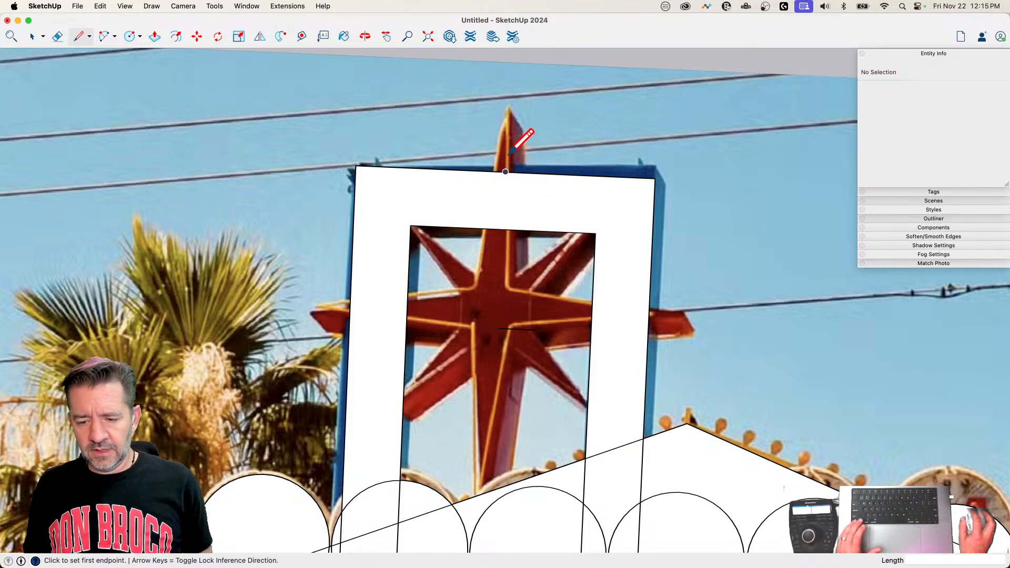
left_click(508, 107)
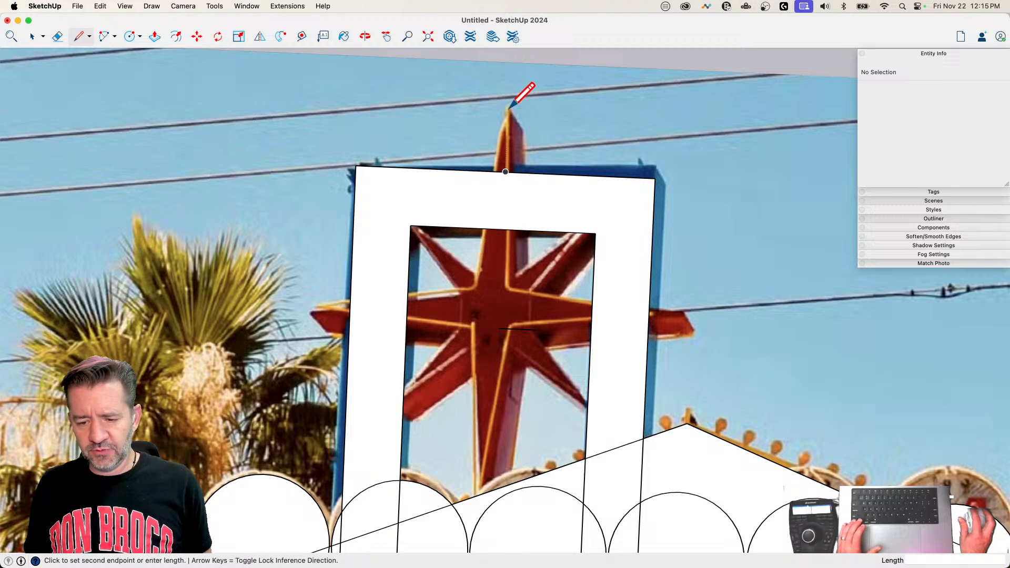
left_click(491, 485)
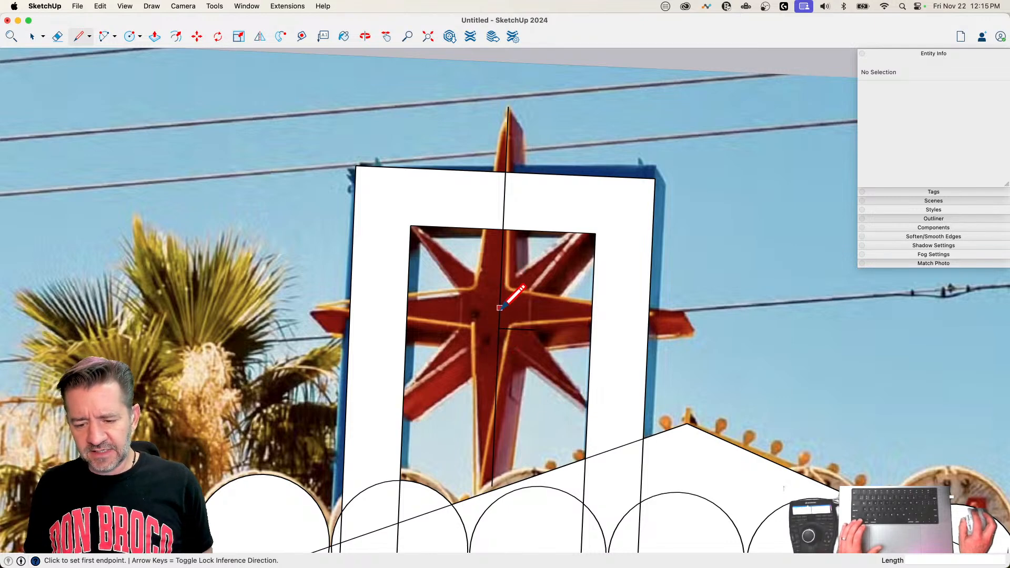
key("e")
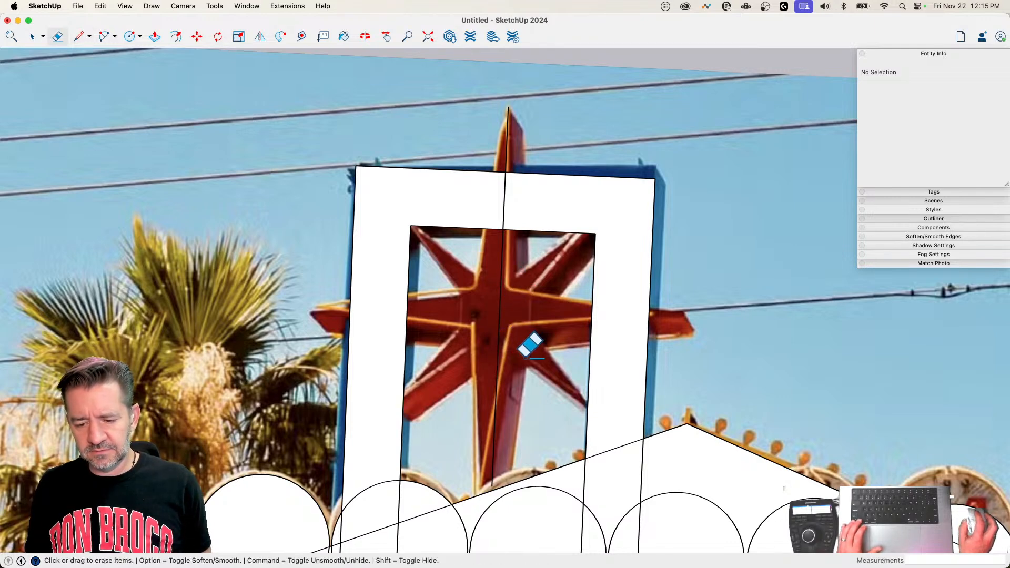
left_click(507, 147)
Step: Try a vertical centerline about 24' 8" long between the star's tips, and erase it together with the short horizontal line
key("l")
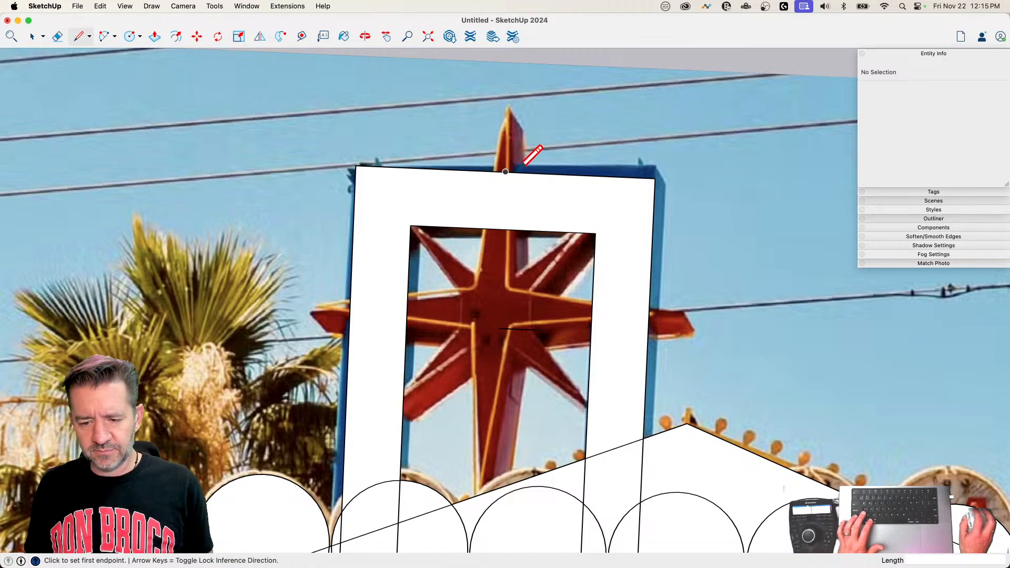
left_click(508, 108)
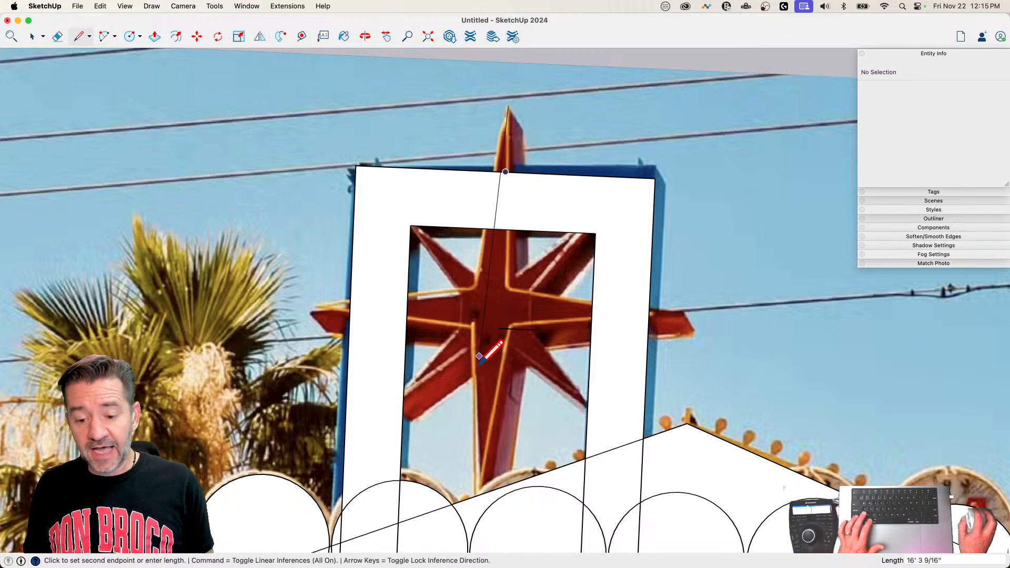
left_click(491, 483)
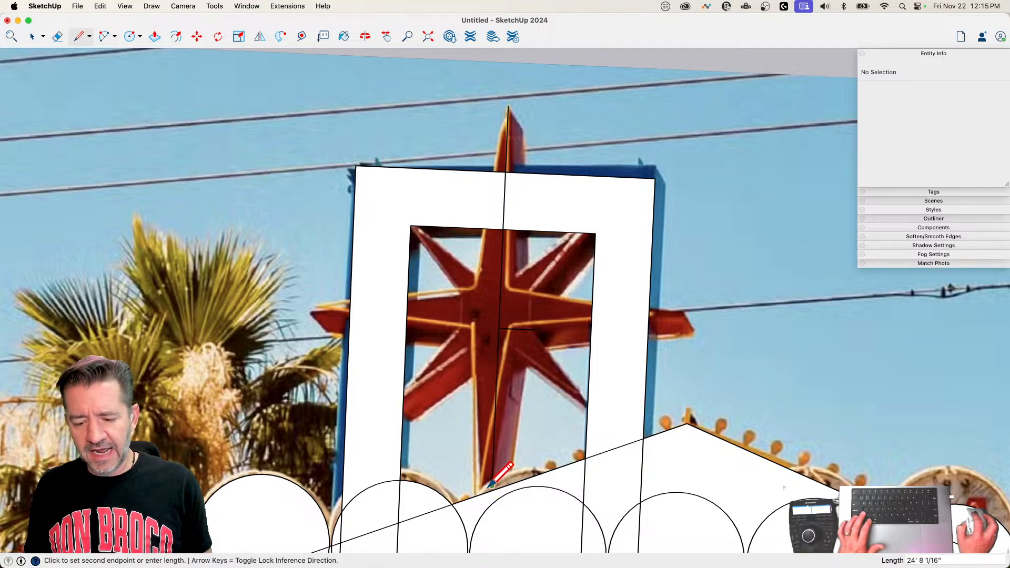
key("e")
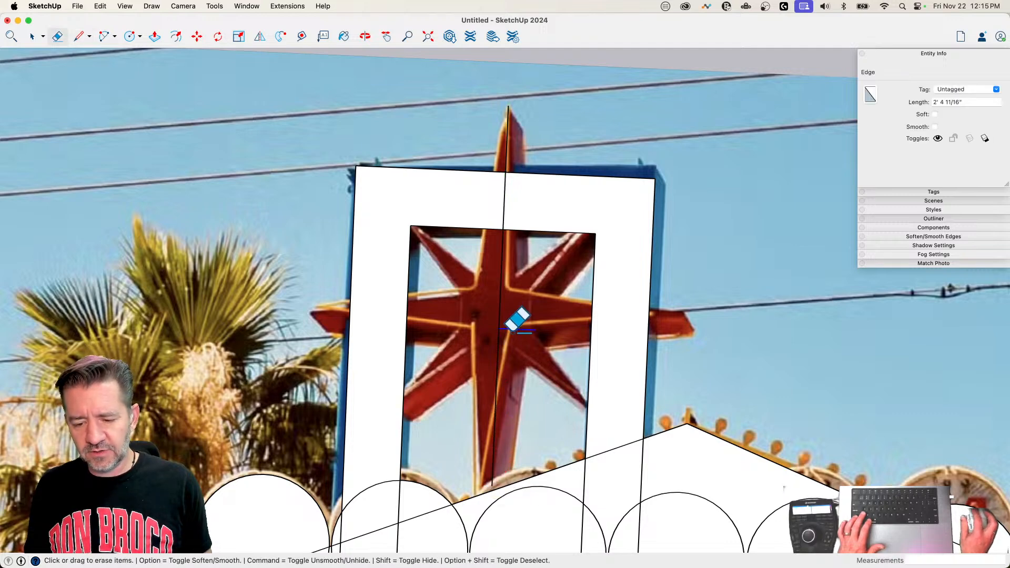
left_click(497, 307)
Step: Draw a 24' 8" vertical centerline between the star's tips, aligned with the frame's midpoint, and a short perpendicular line from its midpoint
key("l")
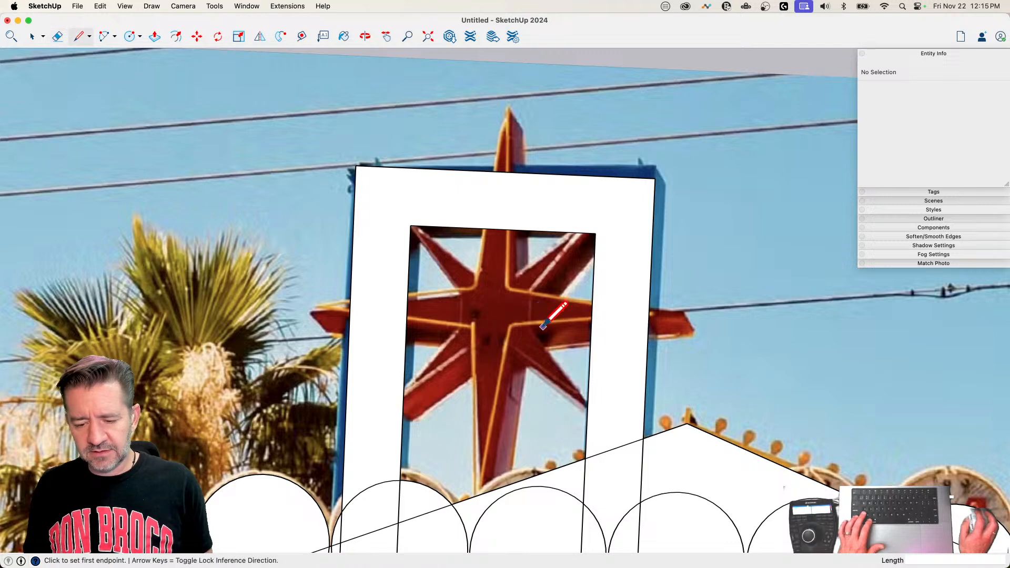
left_click(508, 107)
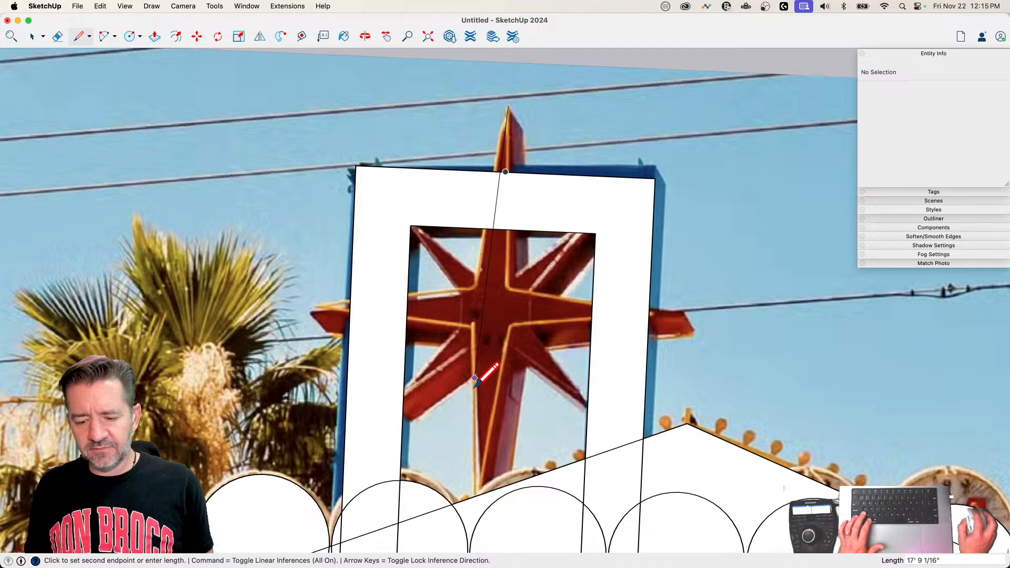
left_click(491, 485)
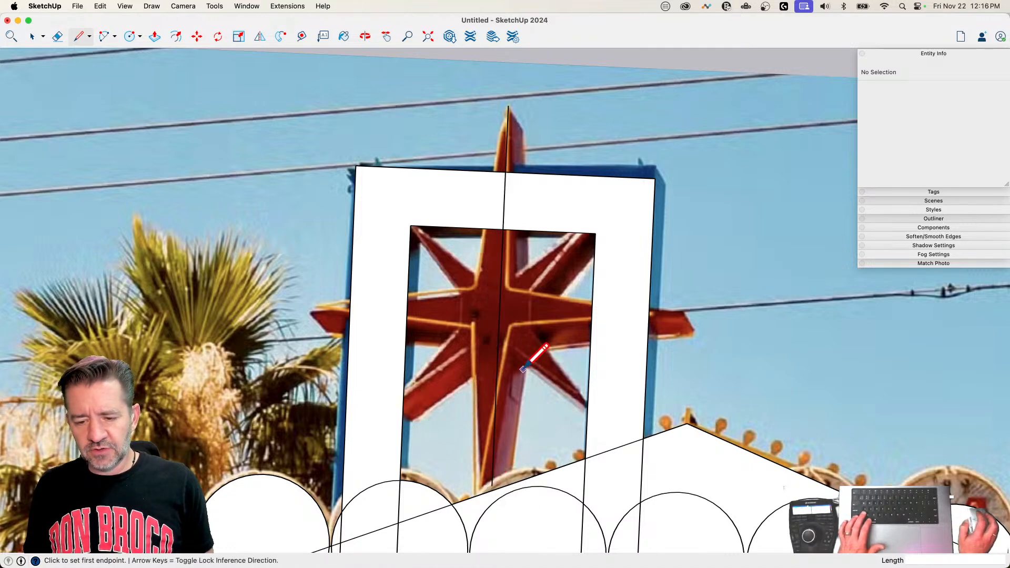
left_click(499, 296)
left_click(461, 294)
key("space")
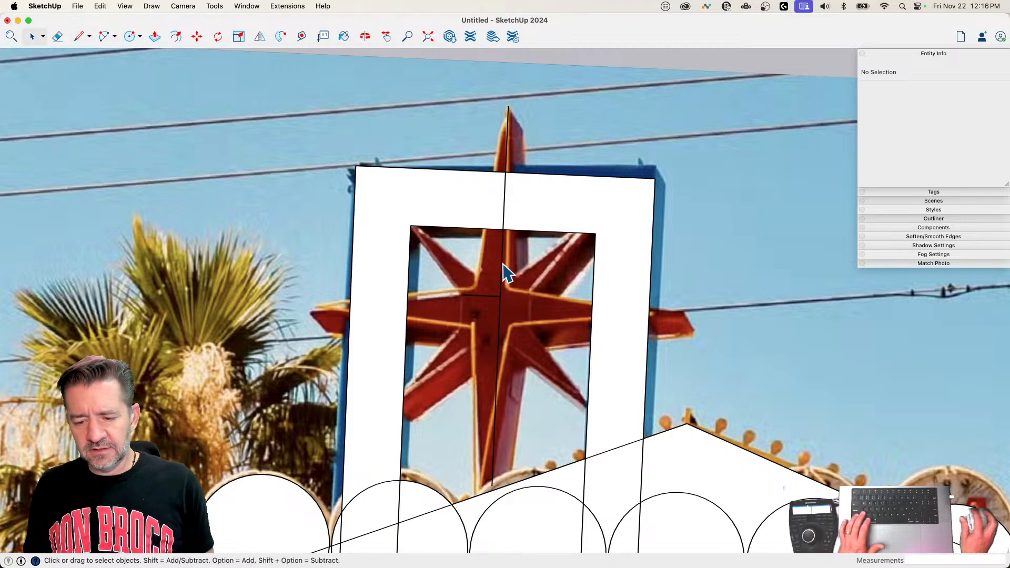
Step: Copy both halves of the vertical centerline rotated about 90 degrees around their midpoint, following the short perpendicular line
left_click(501, 262)
key("q")
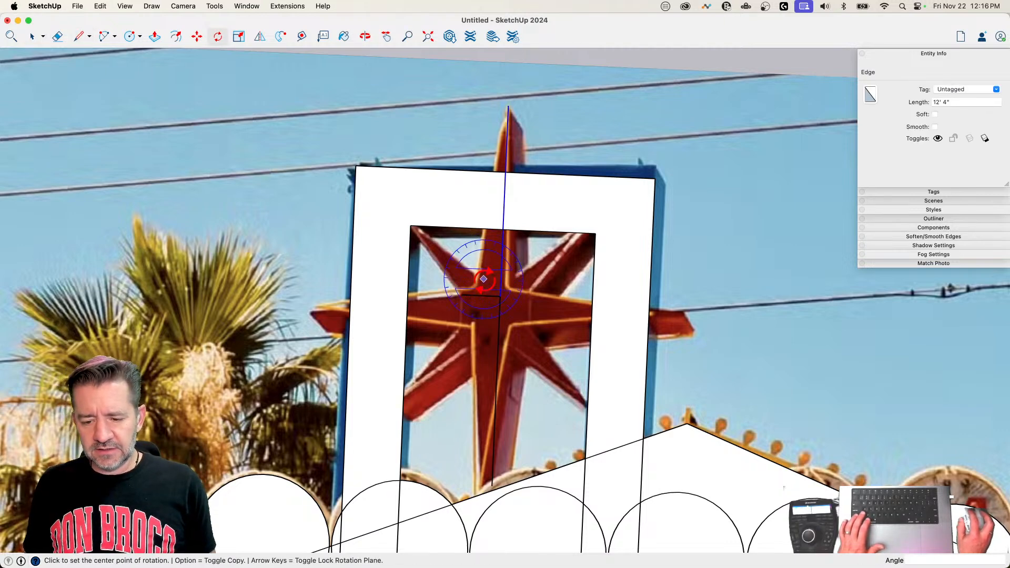
key("space")
left_click(499, 323, "shift")
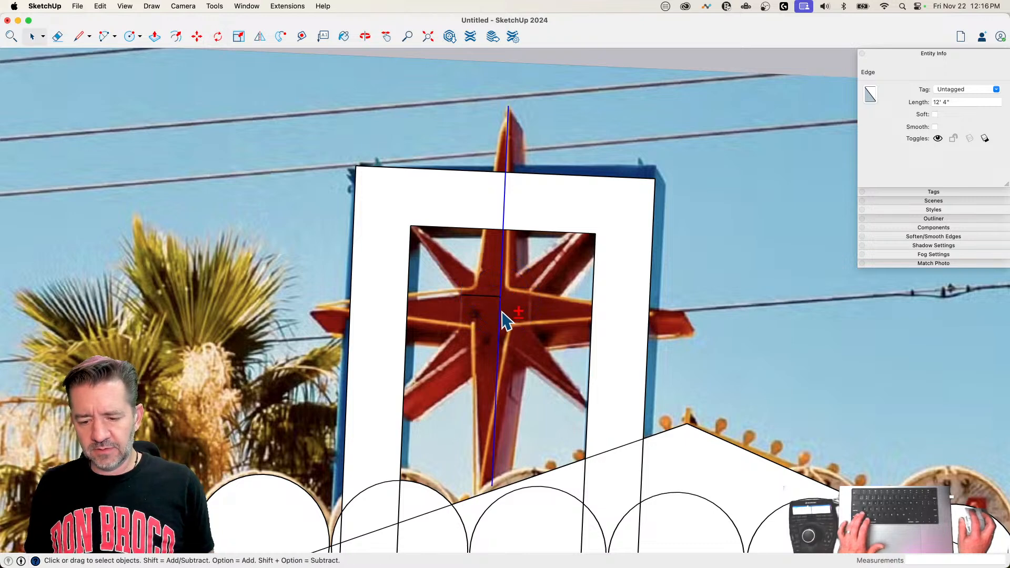
key("q")
left_click(500, 296)
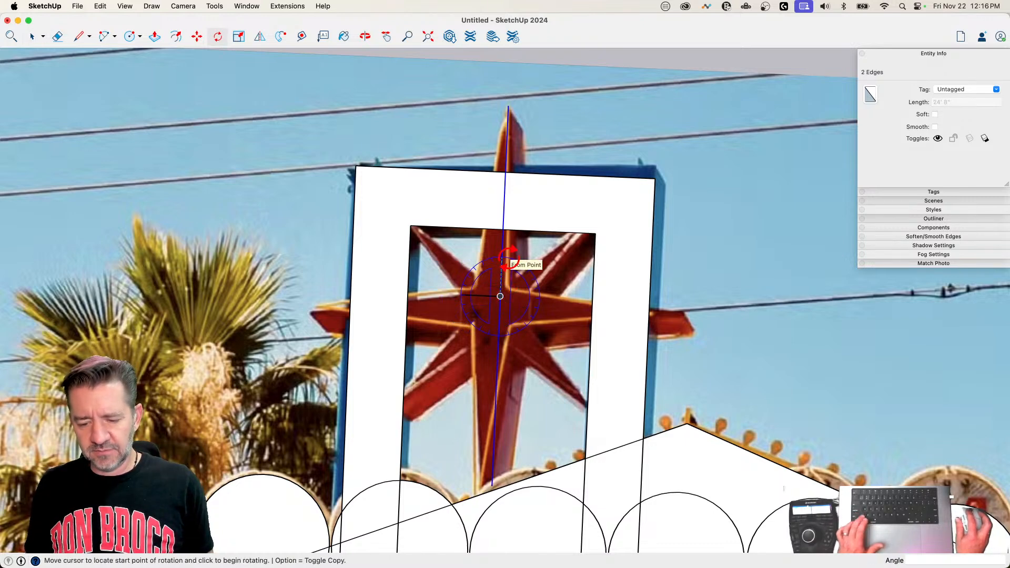
left_click(501, 263)
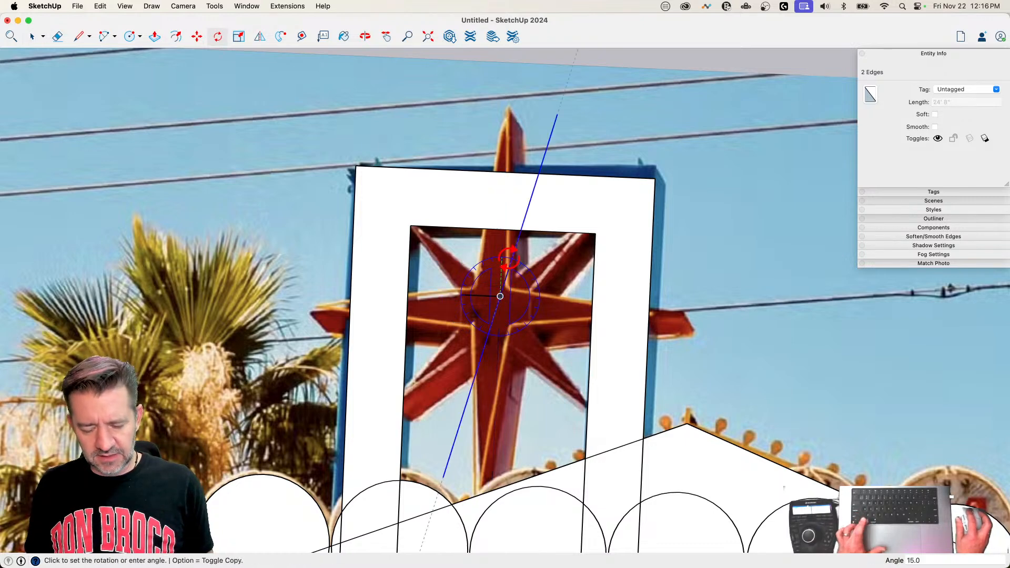
left_click(461, 295)
key("m")
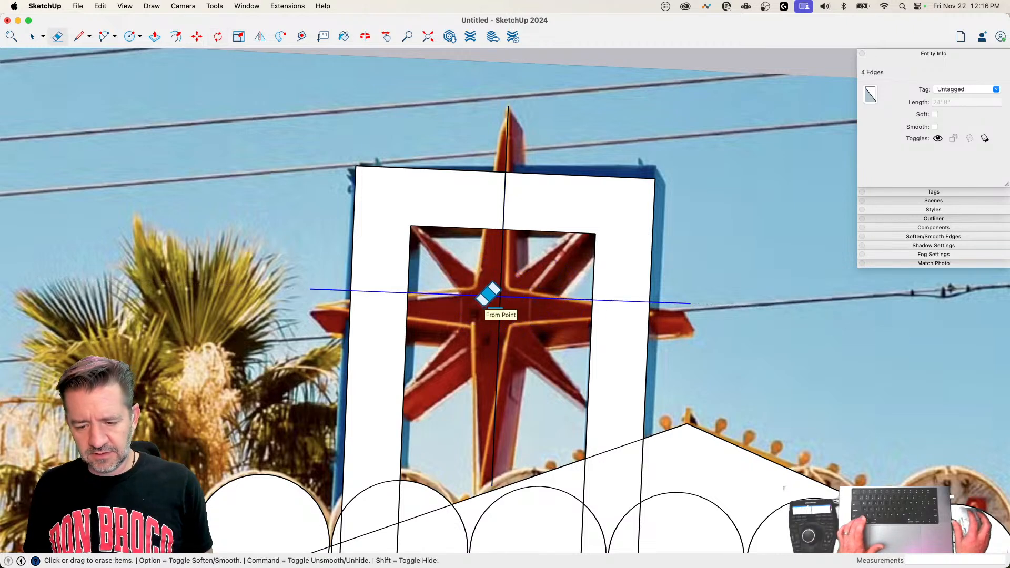
key("space")
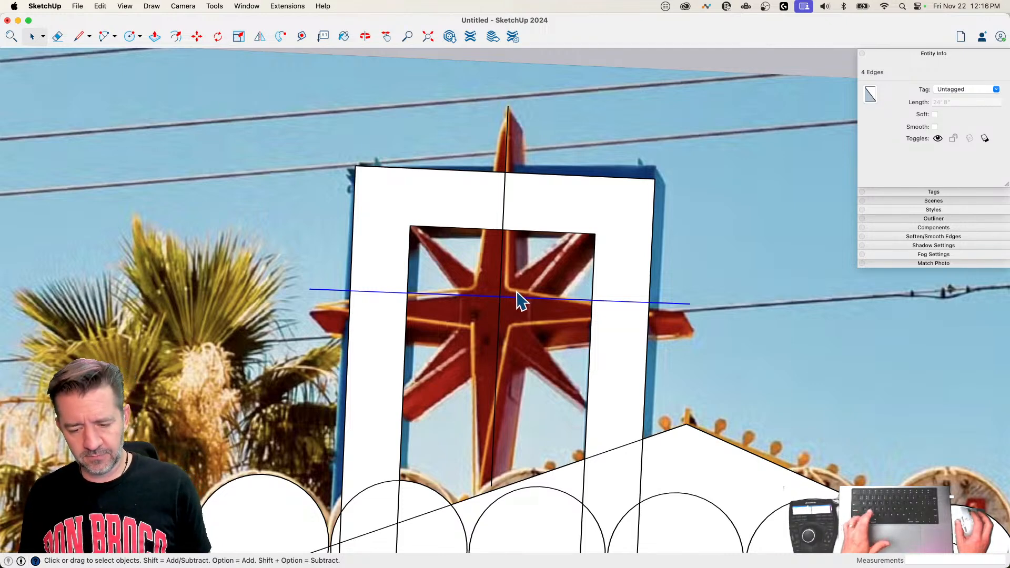
Step: Turn on X-ray display so the reference photo of the star shows through the white faces
key("x")
scroll(558, 287, "up", 1)
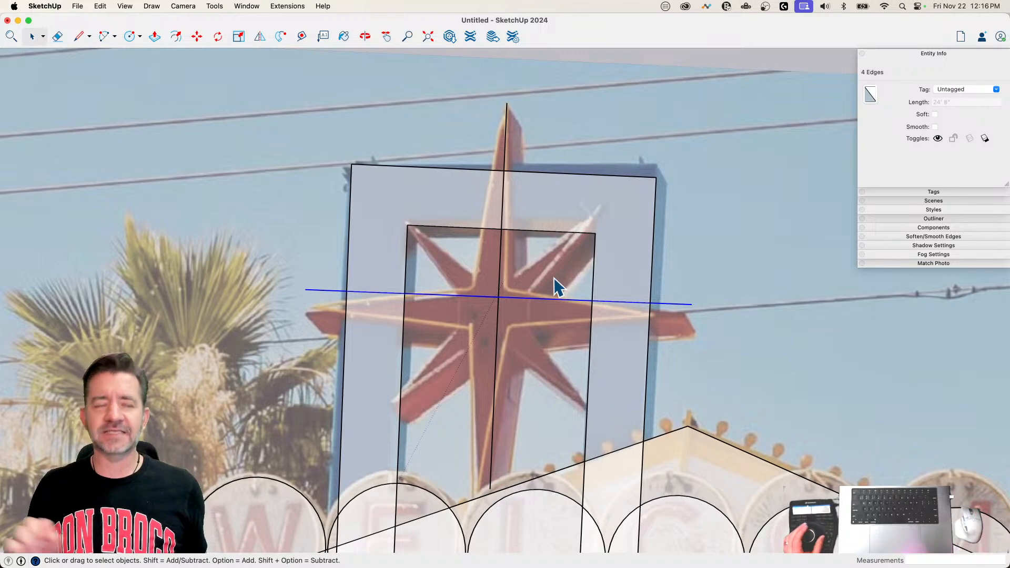
scroll(557, 287, "up", 1)
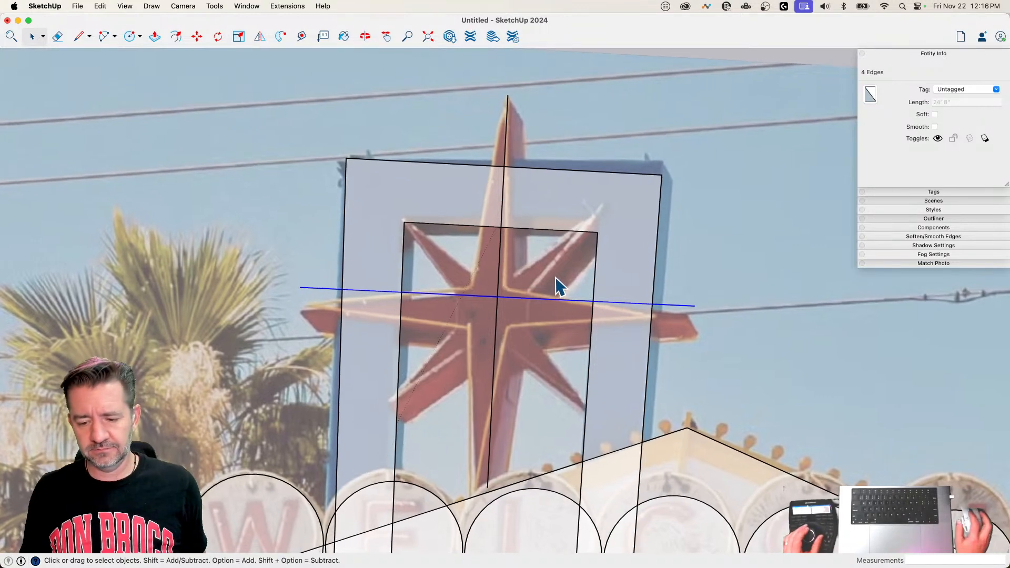
Step: Copy the star's two crossed centerlines rotated 45 degrees about their intersection
left_click(496, 286, "shift")
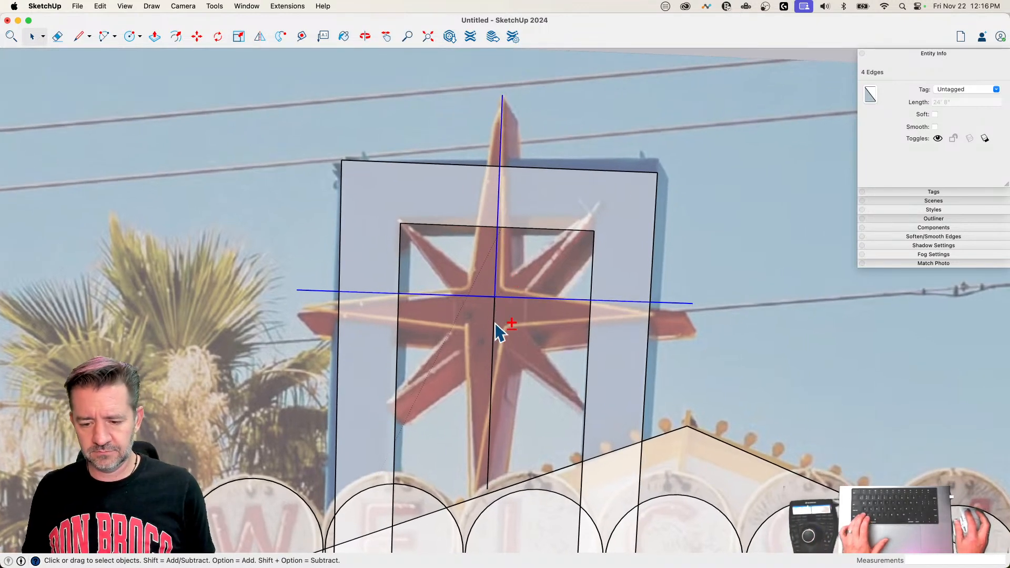
key("q")
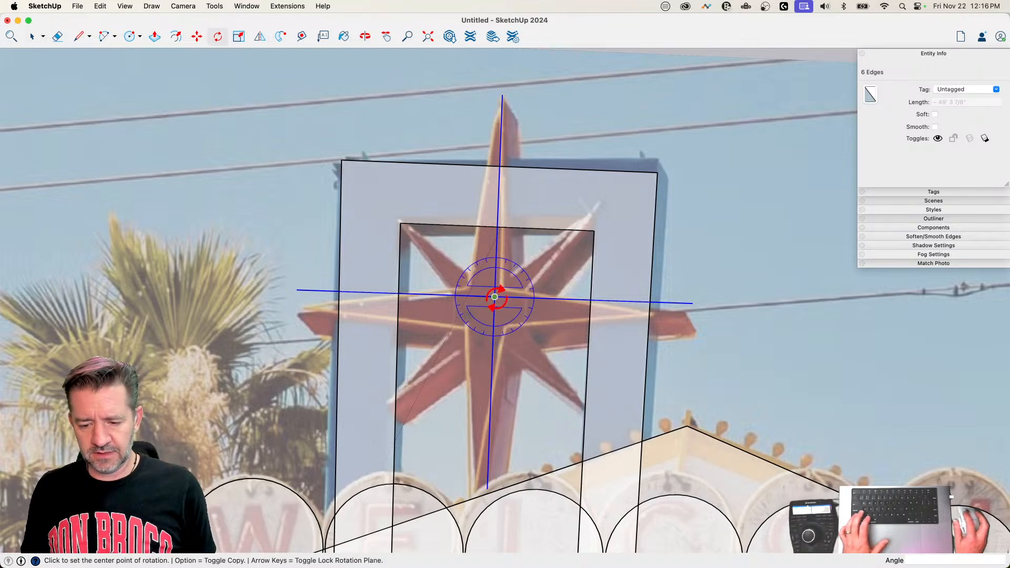
left_click(494, 296)
left_click(542, 299)
key("alt")
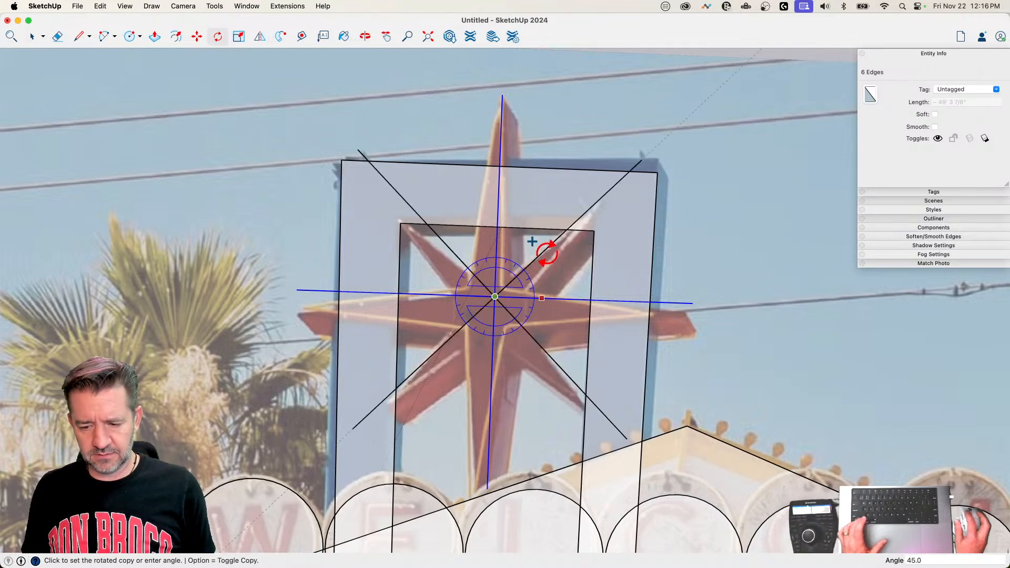
left_click(545, 251)
key("l")
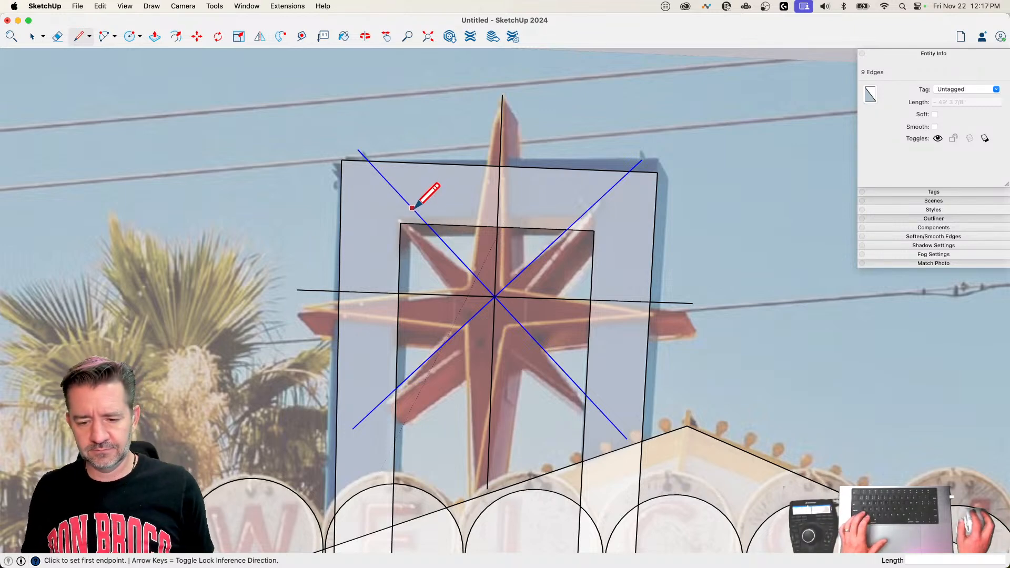
key("space")
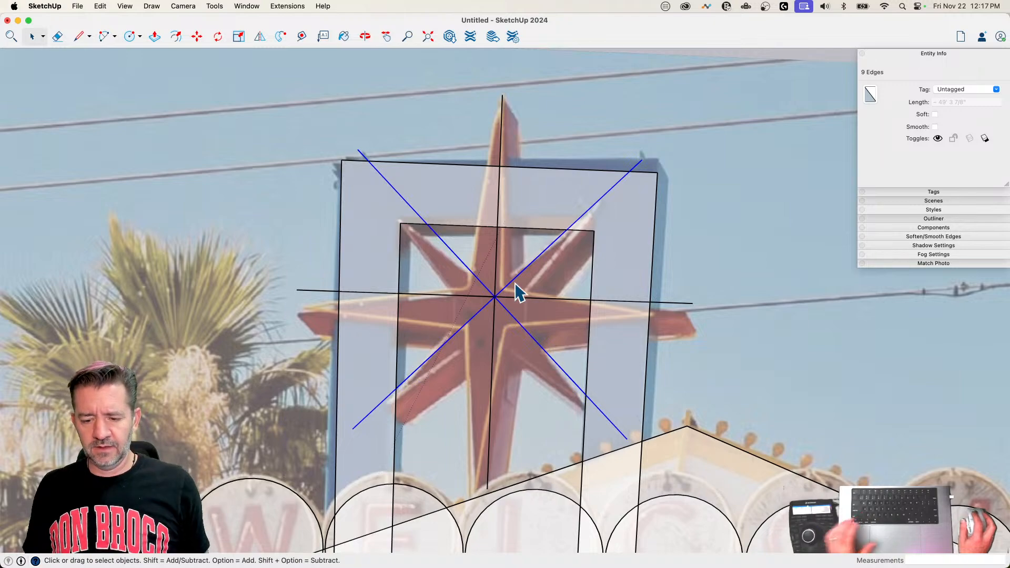
Step: Explode the Las Vegas Sign.png reference image into a textured face with edges
scroll(513, 280, "down", 4)
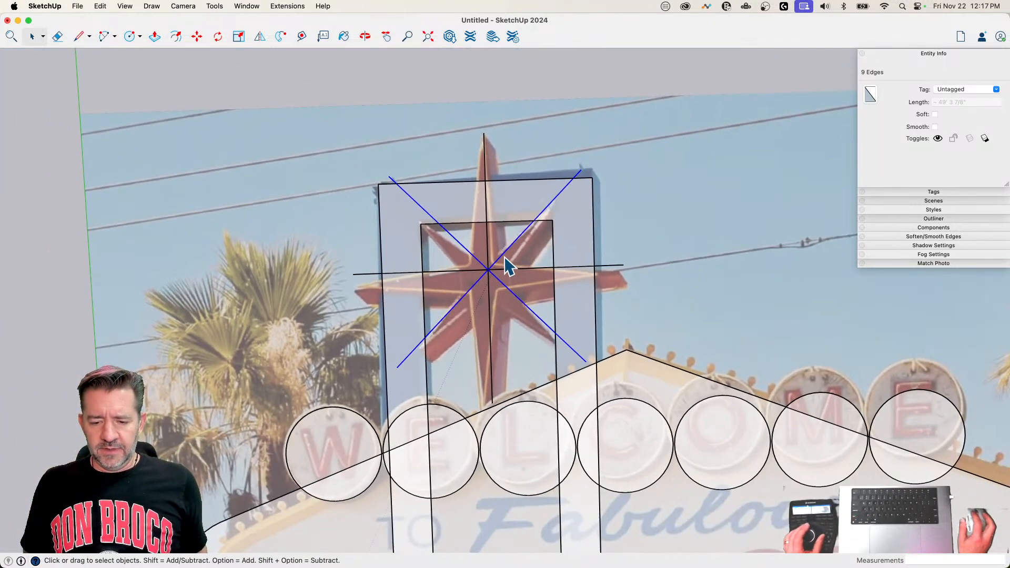
scroll(504, 264, "up", 3)
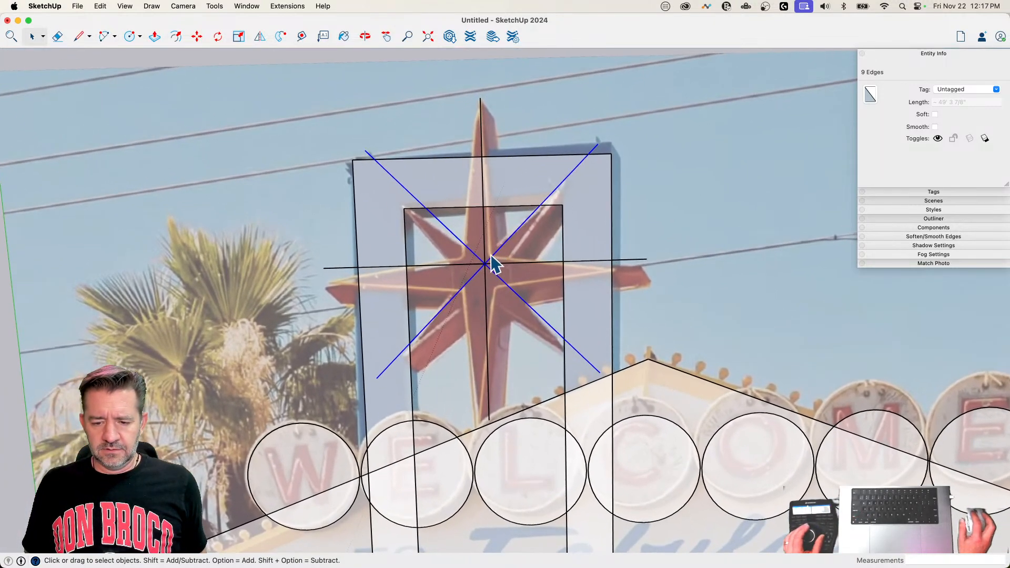
left_click_drag(489, 245, 474, 270)
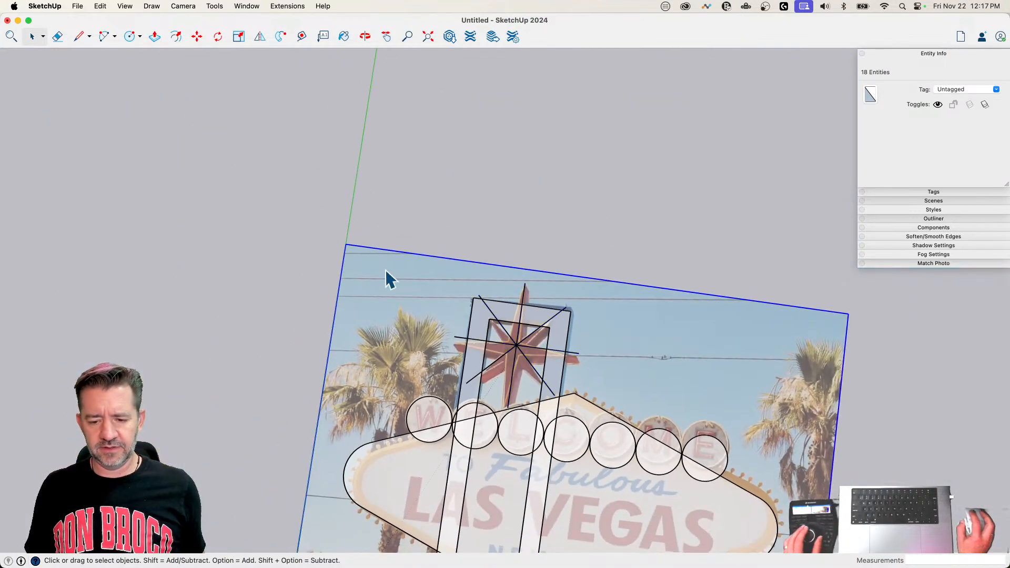
right_click(386, 269)
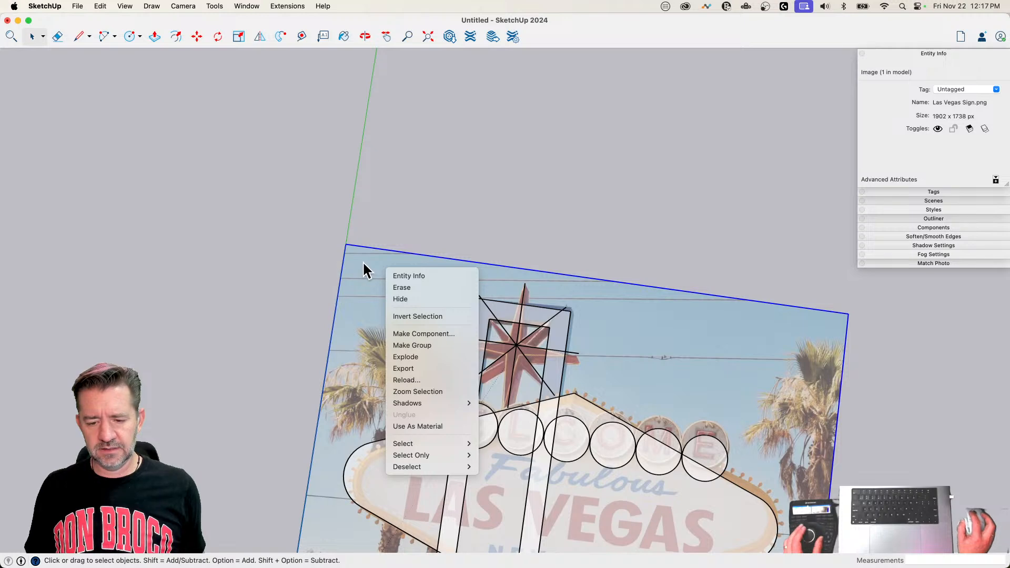
left_click(364, 263)
left_click(423, 141)
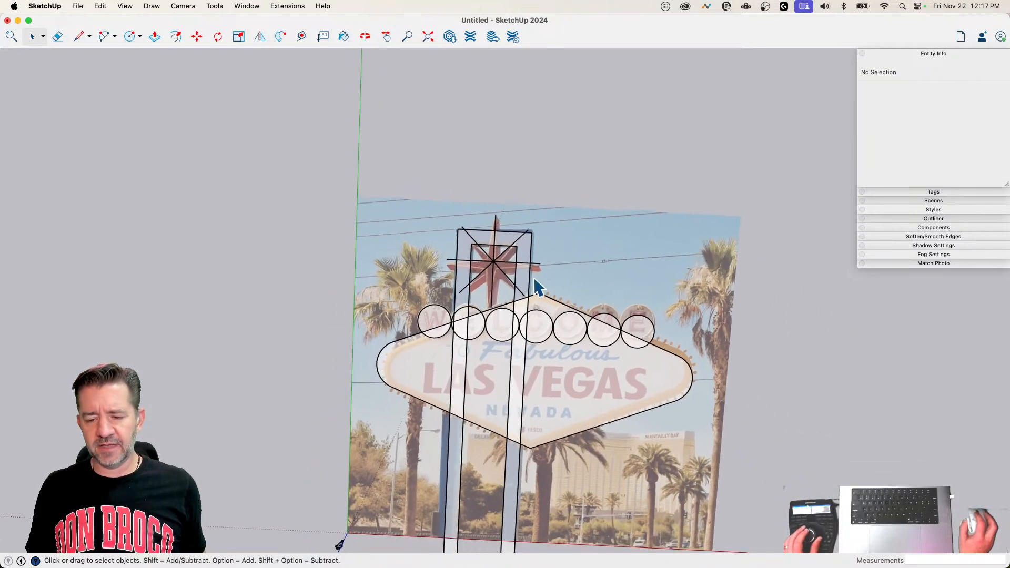
left_click(406, 217)
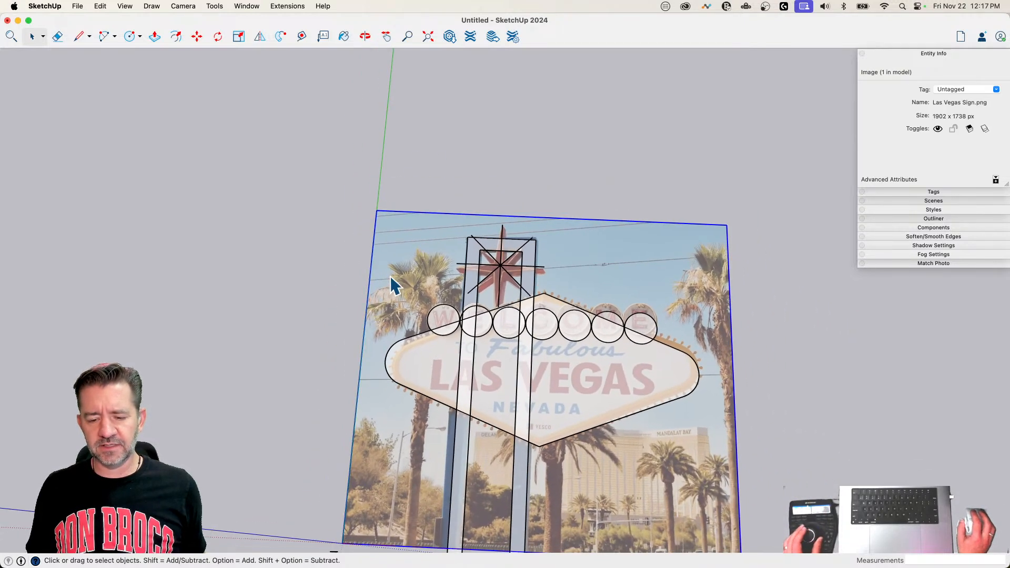
right_click(390, 276)
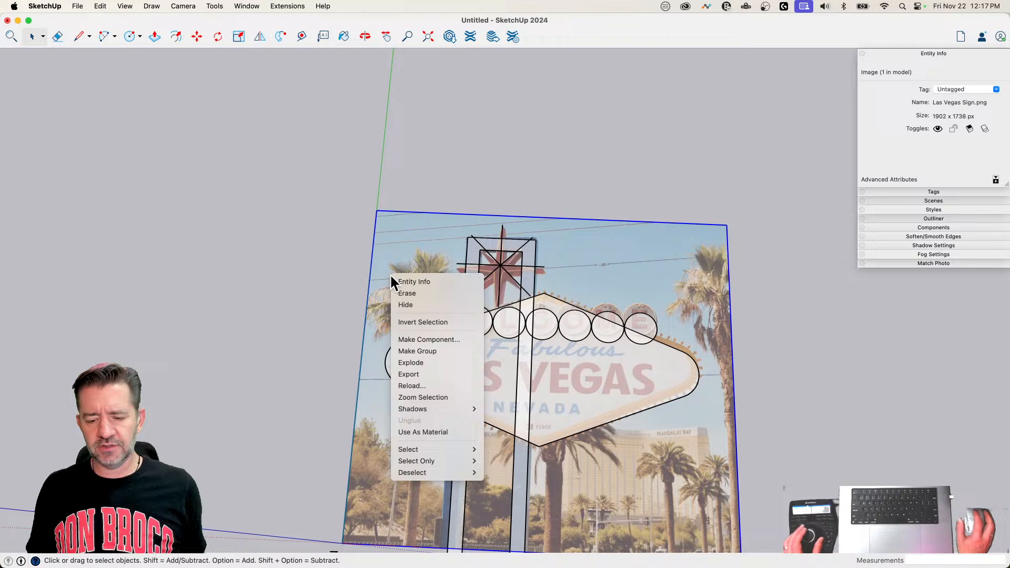
left_click(431, 362)
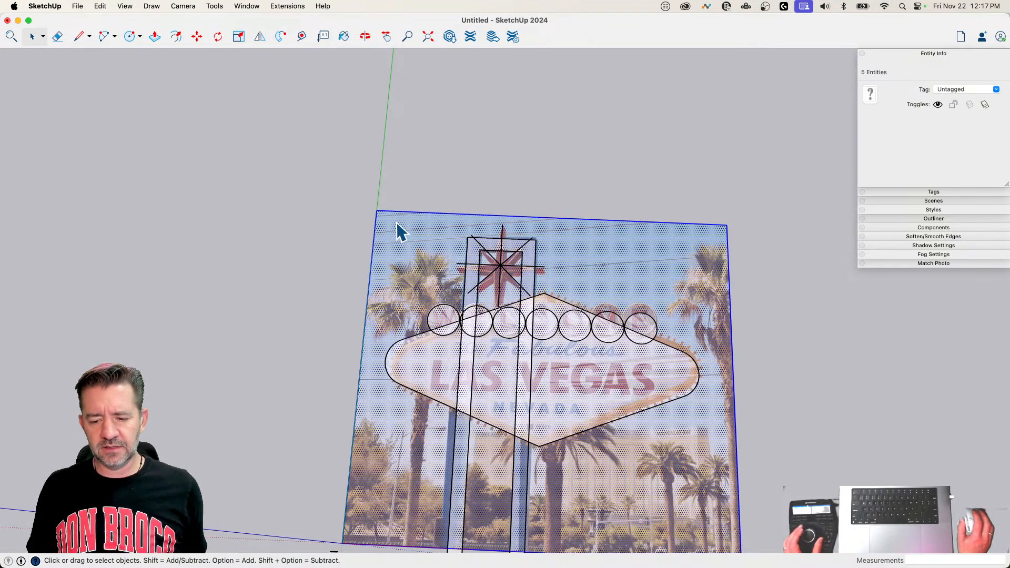
Step: Group the exploded photo's face and edges, and lock the group
right_click(396, 222)
left_click(444, 314)
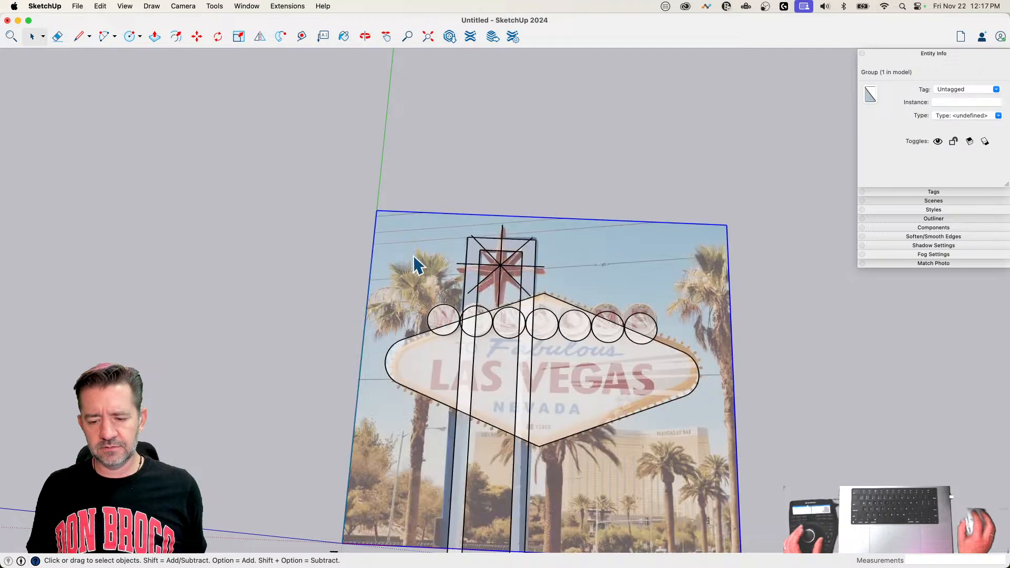
right_click(396, 230)
left_click(424, 273)
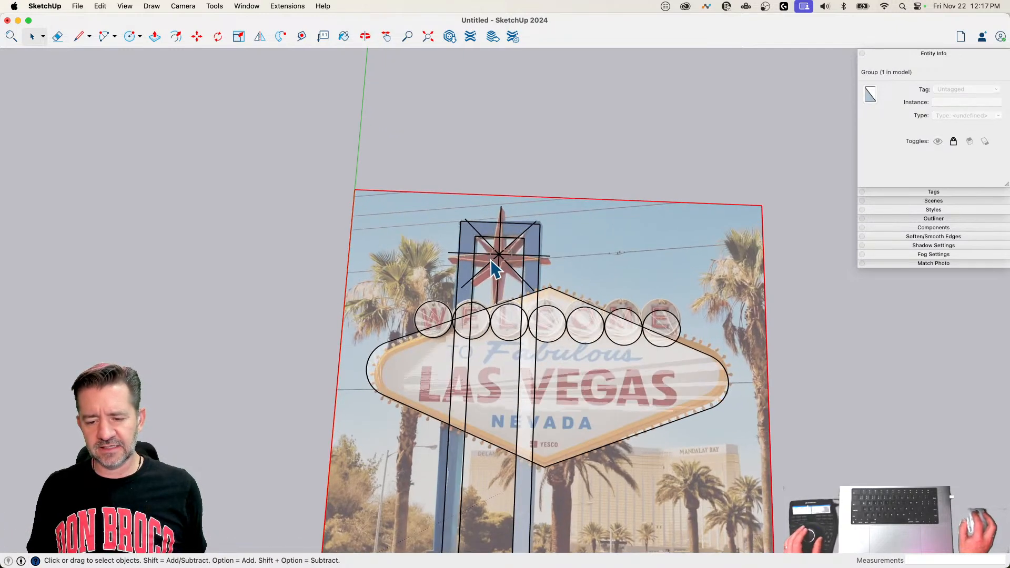
Step: Move all the star's centerlines down about 1' 8" so the diagonal meets the inner frame's upper-right corner, and clear the selection
left_click_drag(490, 260, 493, 264)
scroll(493, 264, "up", 8)
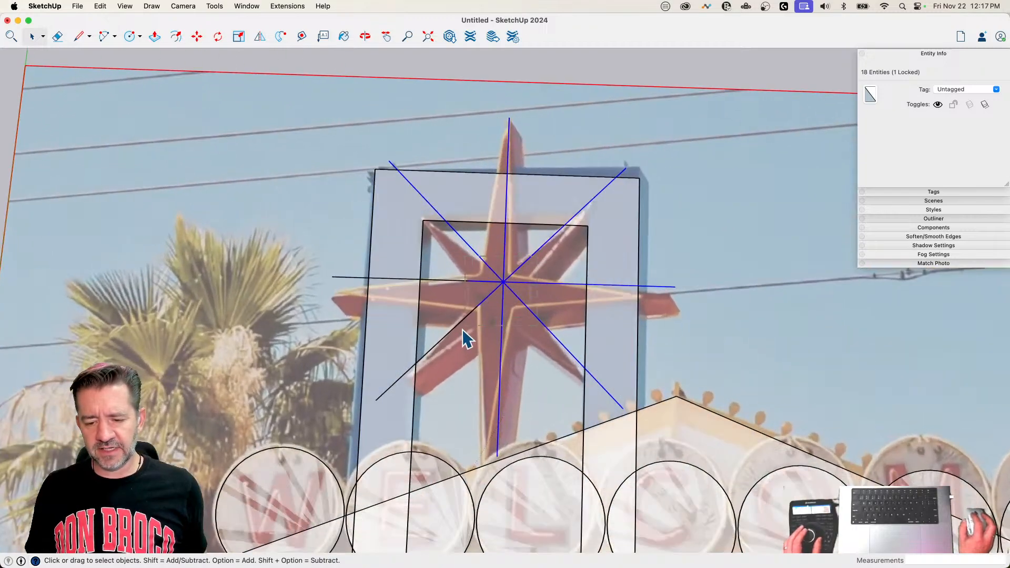
scroll(465, 349, "up", 4)
key("m")
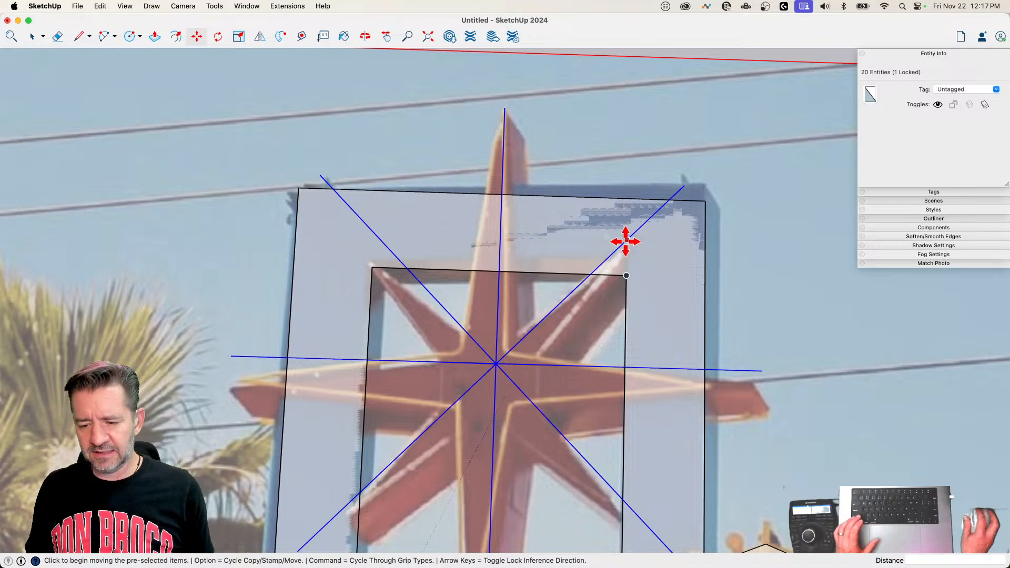
left_click(625, 241)
left_click(626, 275)
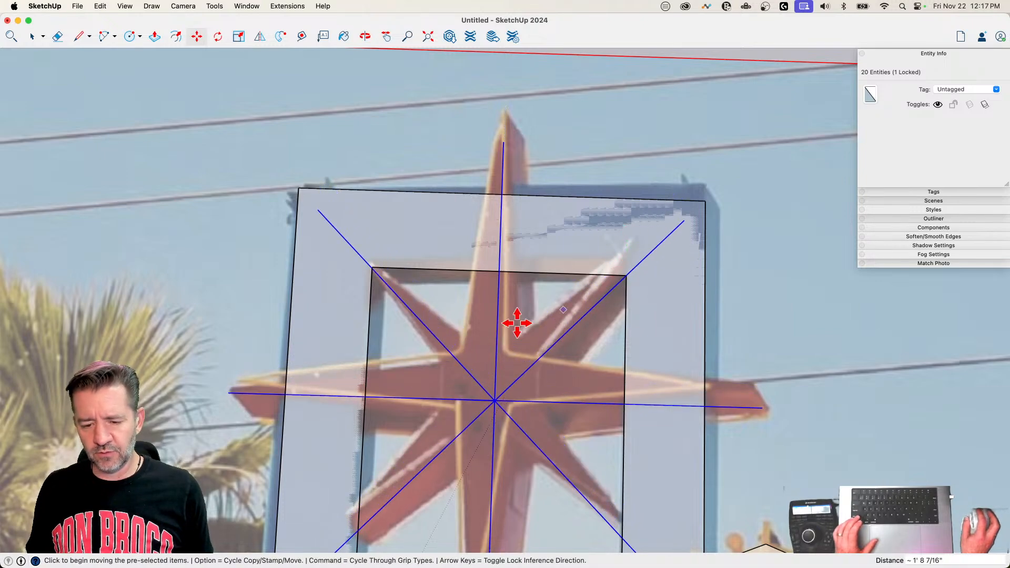
key("space")
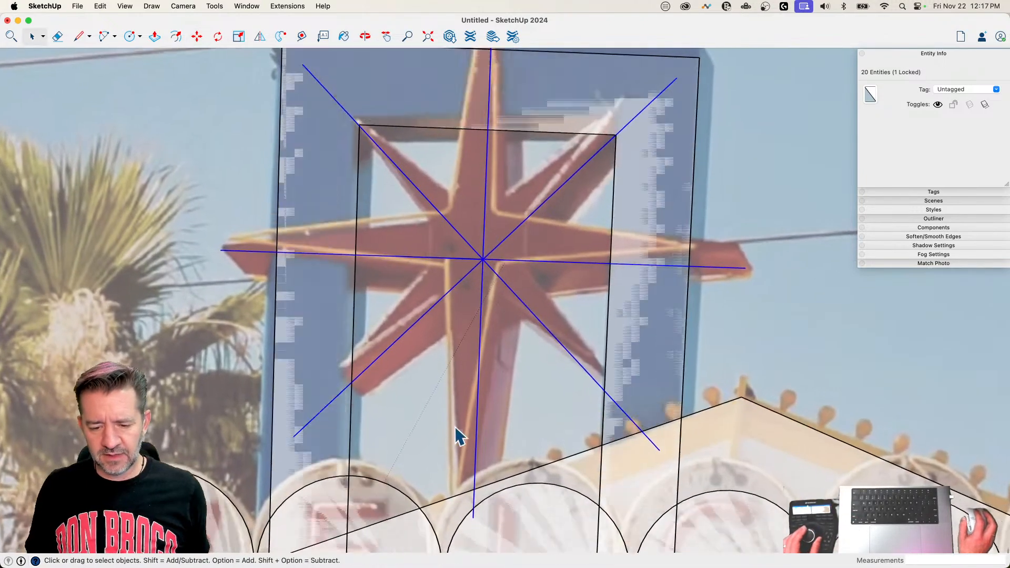
scroll(489, 357, "down", 10)
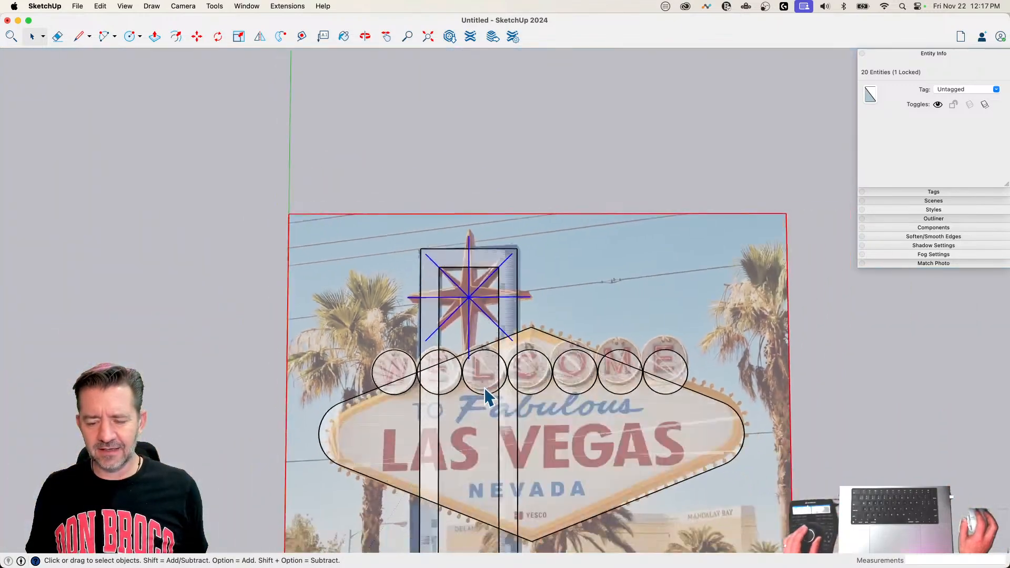
left_click(807, 318)
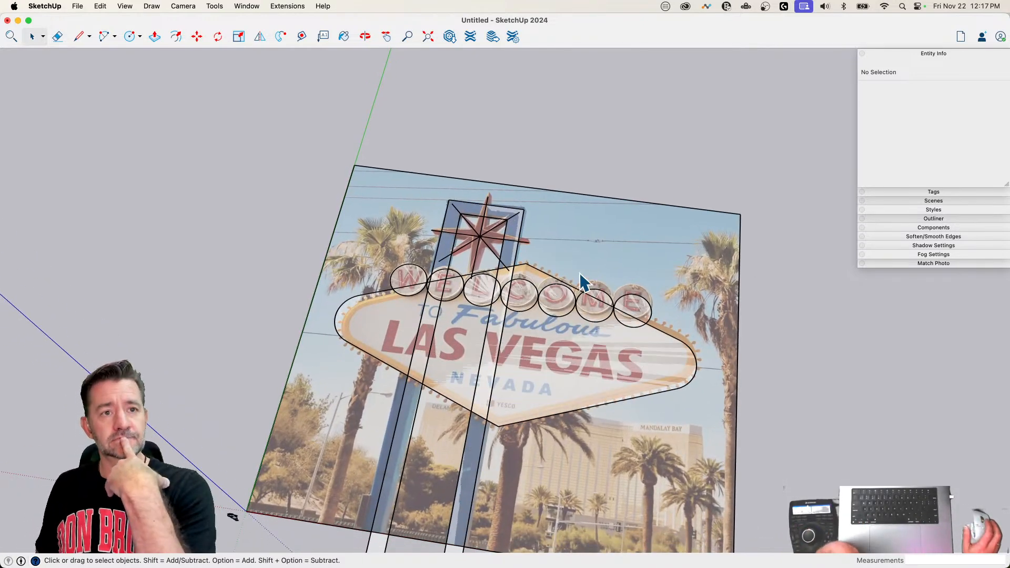
Step: Save the model to the Desktop as LV Sign
left_click(77, 6)
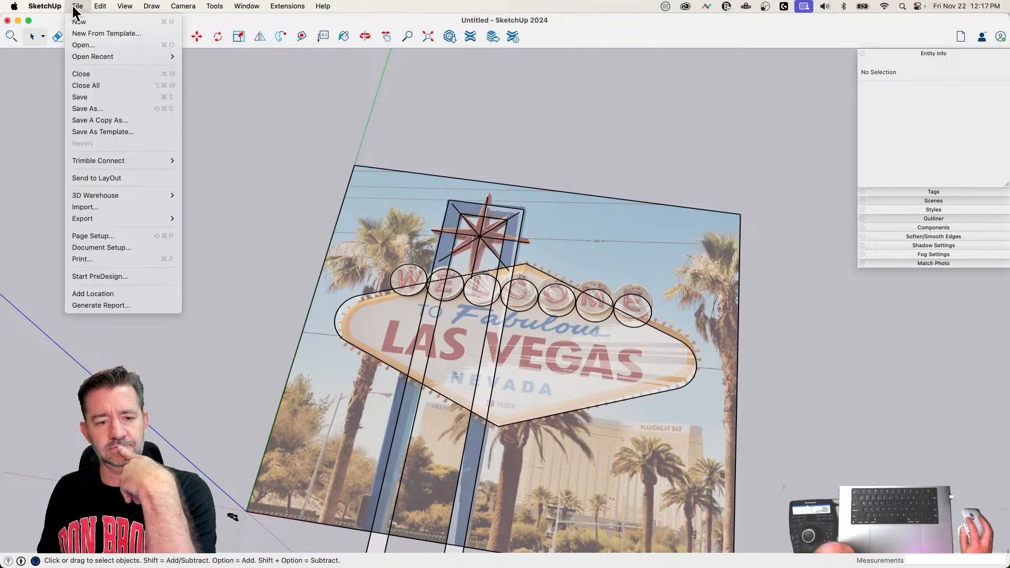
left_click(100, 97)
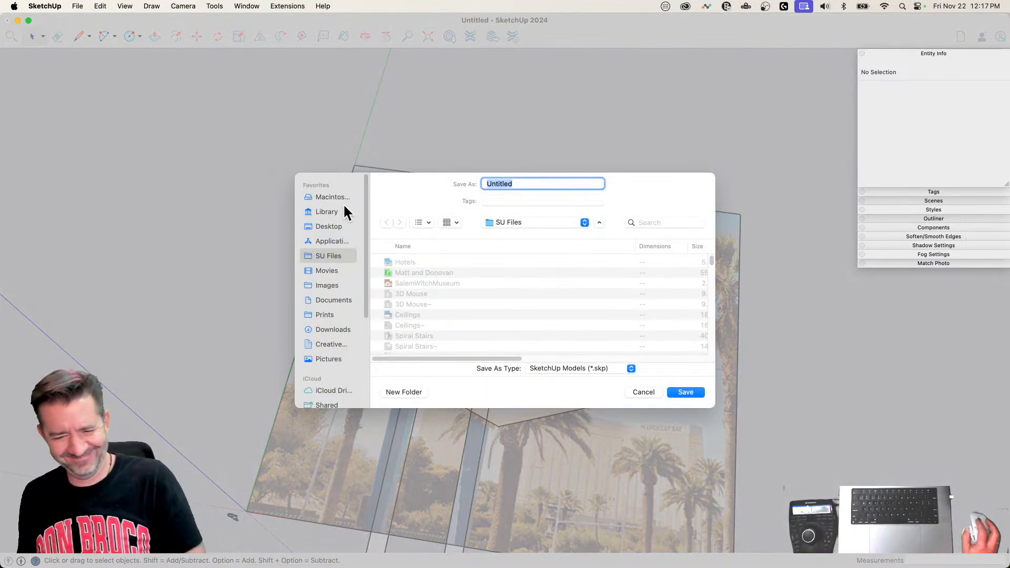
left_click(332, 225)
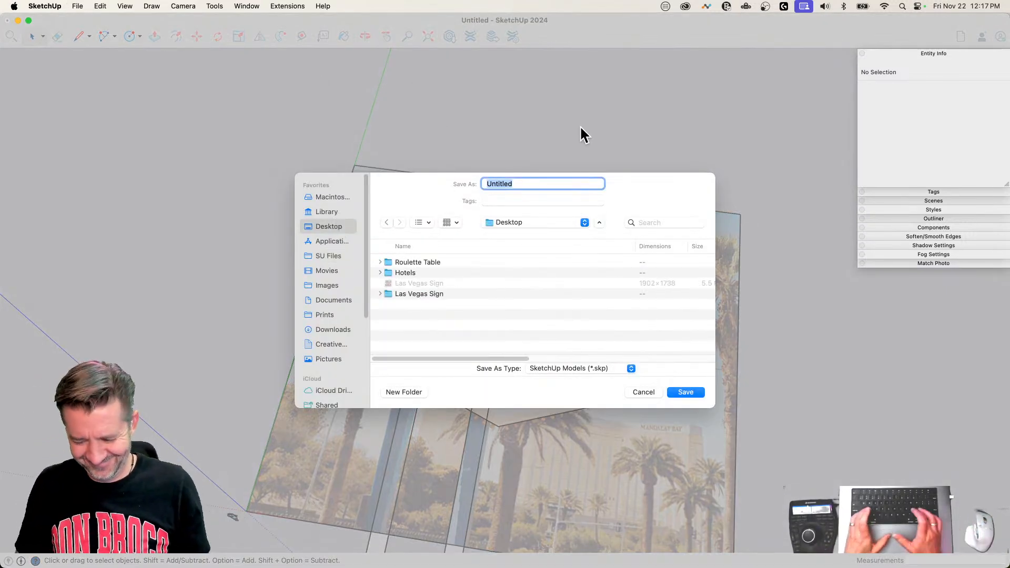
type("LV Sign")
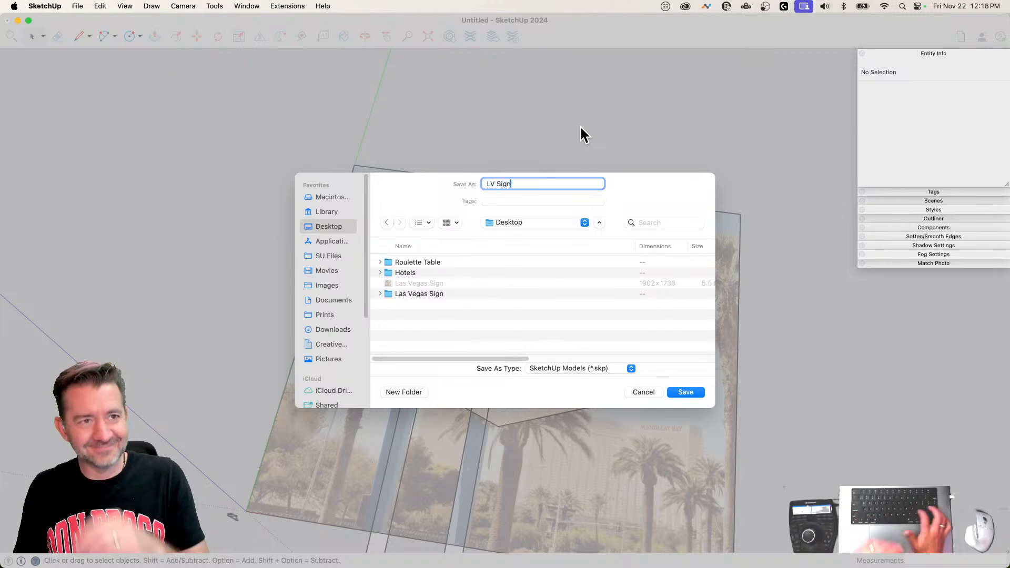
key("Return")
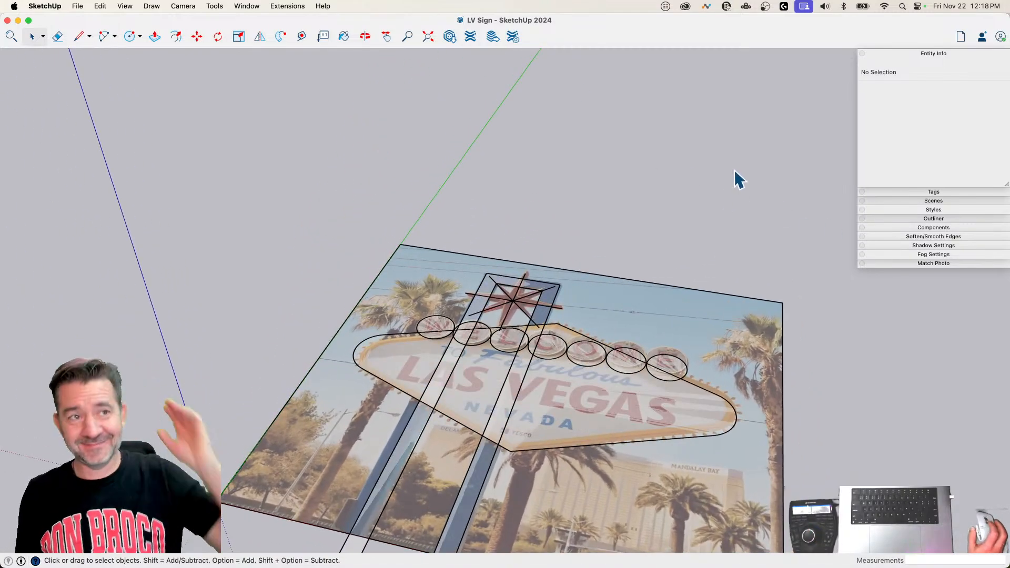
Step: Add the Las Vegas Sign PNG from the Desktop as a new watermark in the Simple Style
left_click(934, 210)
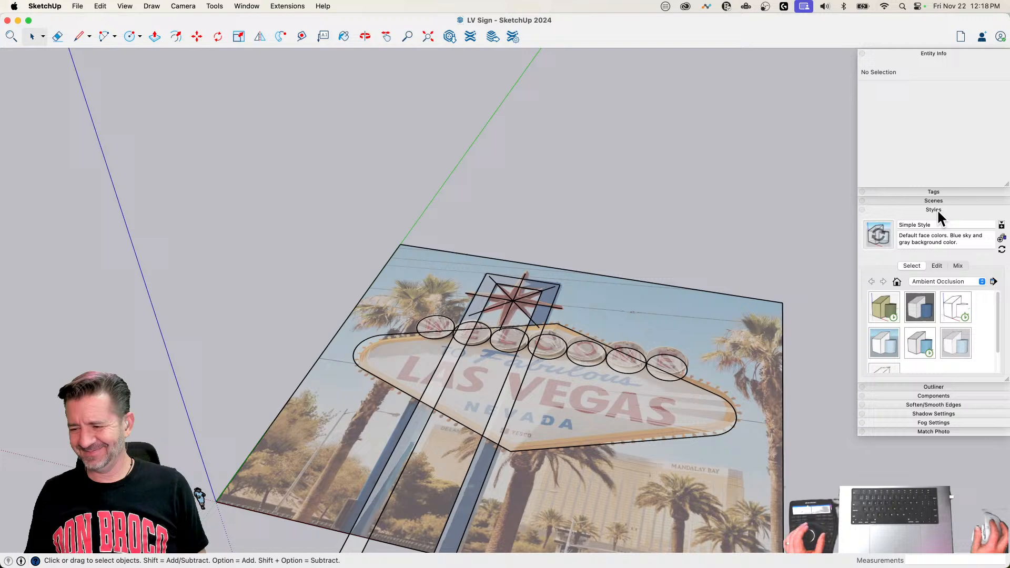
left_click(936, 266)
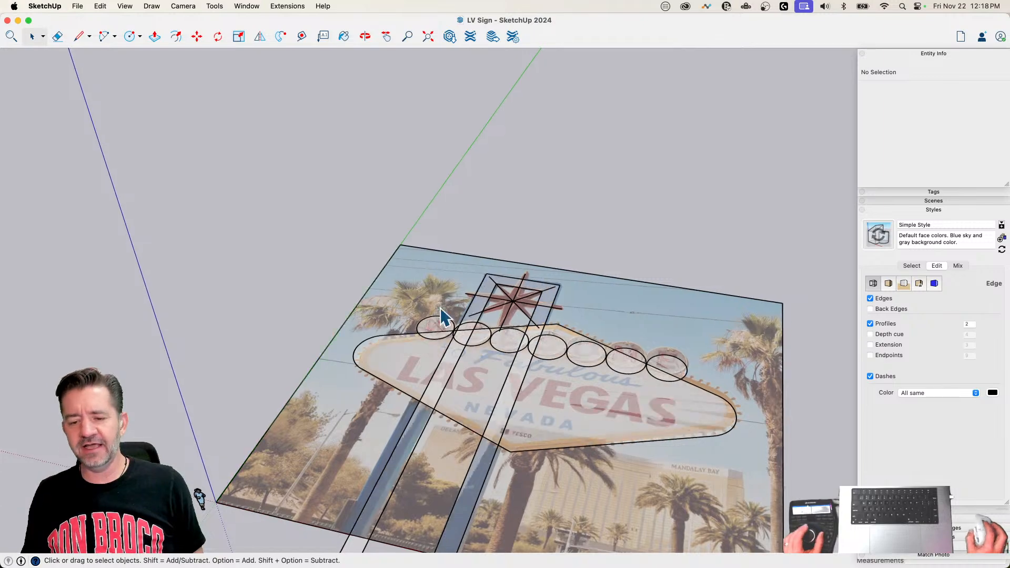
middle_click_drag(440, 307, 471, 355)
scroll(470, 356, "down", 2)
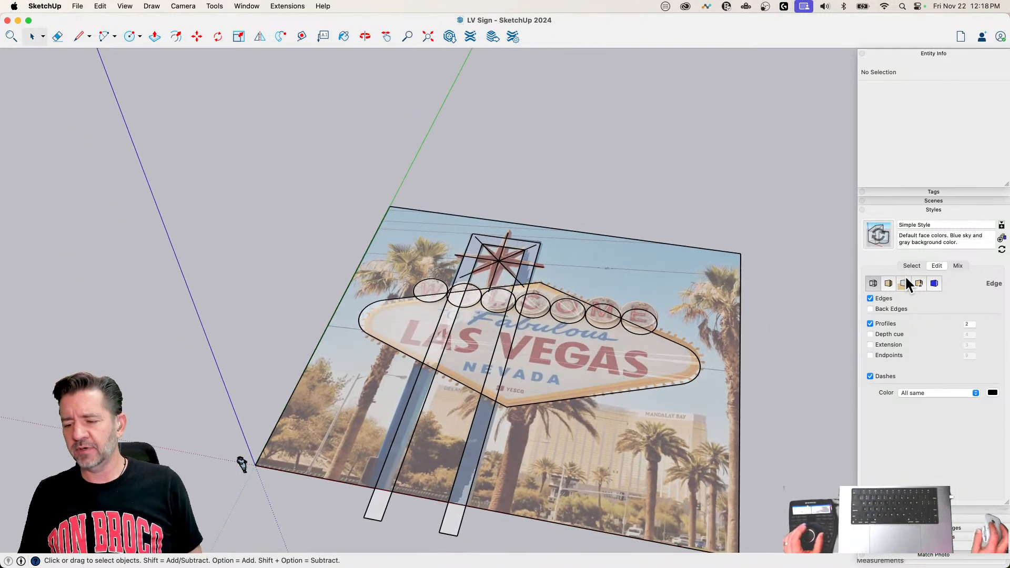
left_click(919, 283)
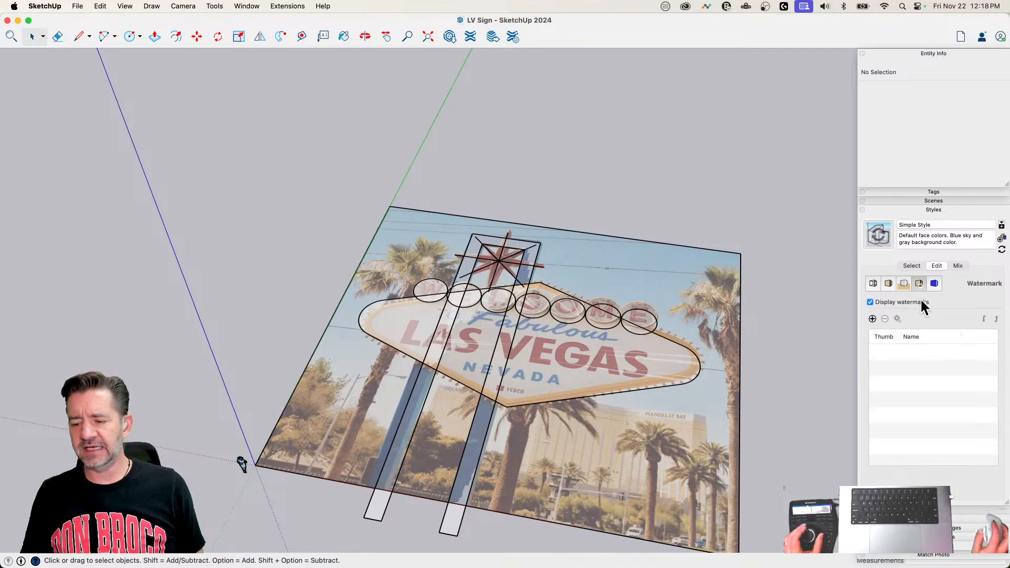
left_click(872, 318)
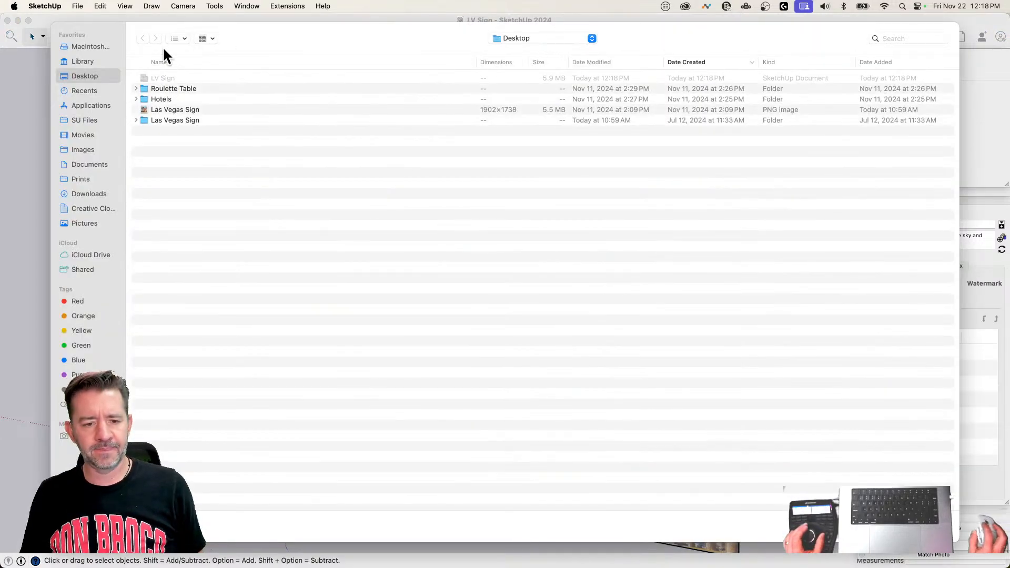
left_click(171, 109)
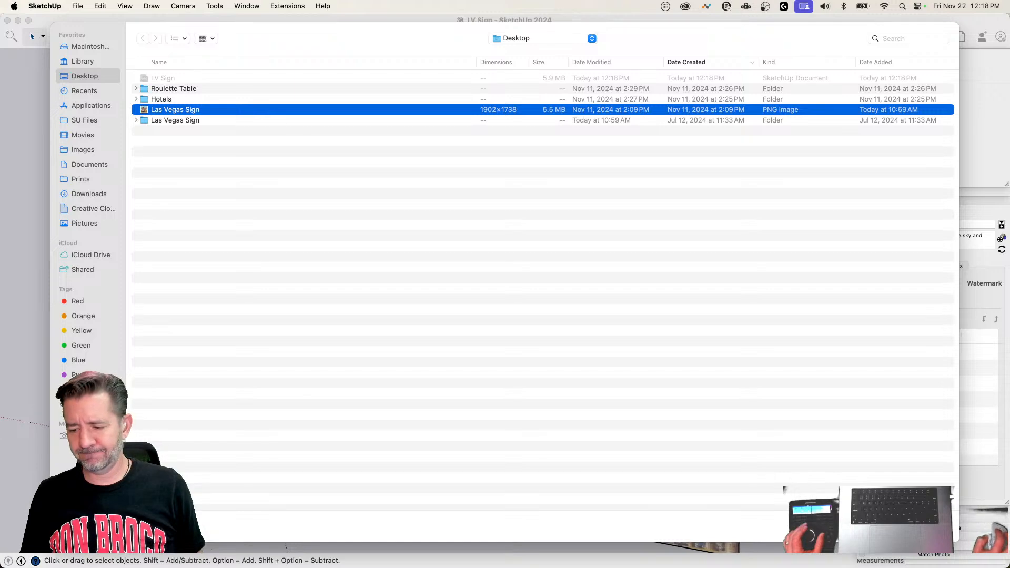
left_click(932, 526)
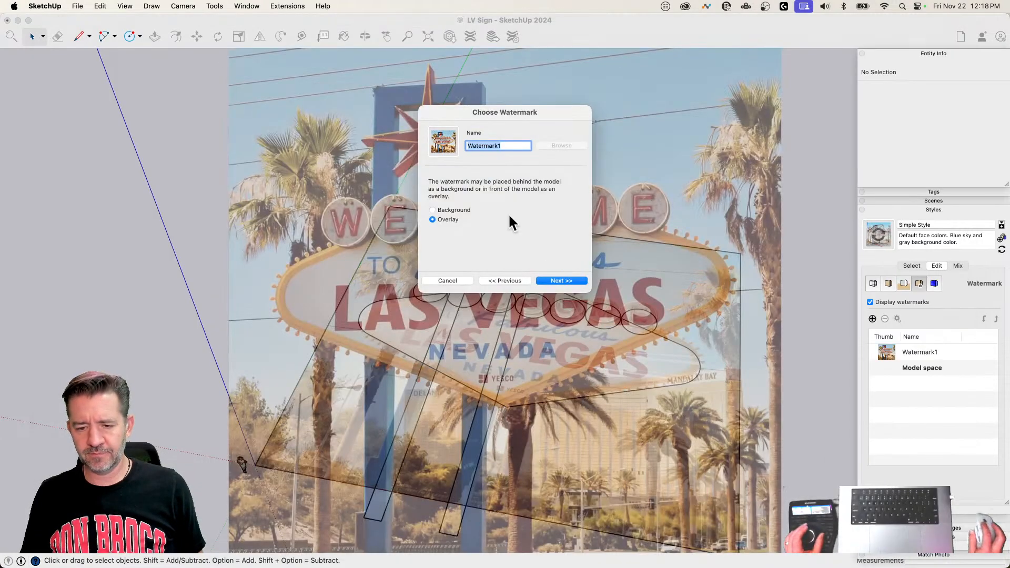
Step: Make the watermark an unmasked background image positioned in the window's upper-left corner, scaled down slightly, and finish it
left_click(441, 210)
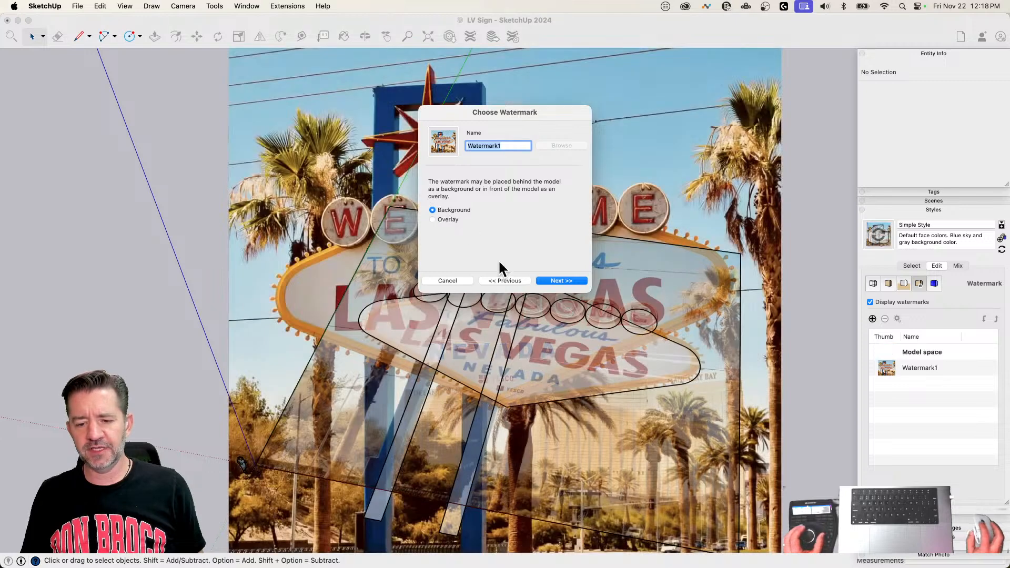
left_click(559, 281)
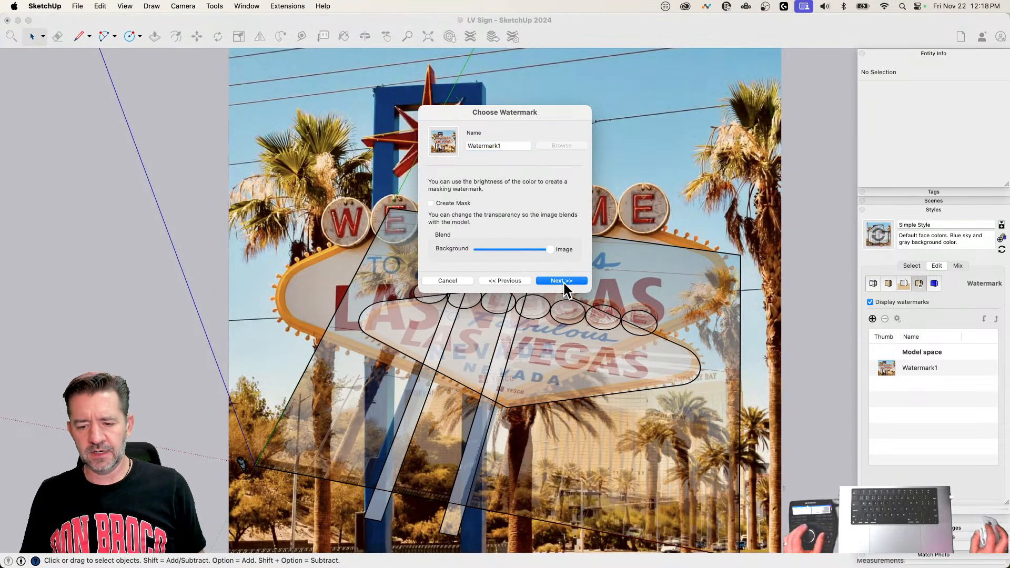
left_click(562, 281)
left_click(432, 218)
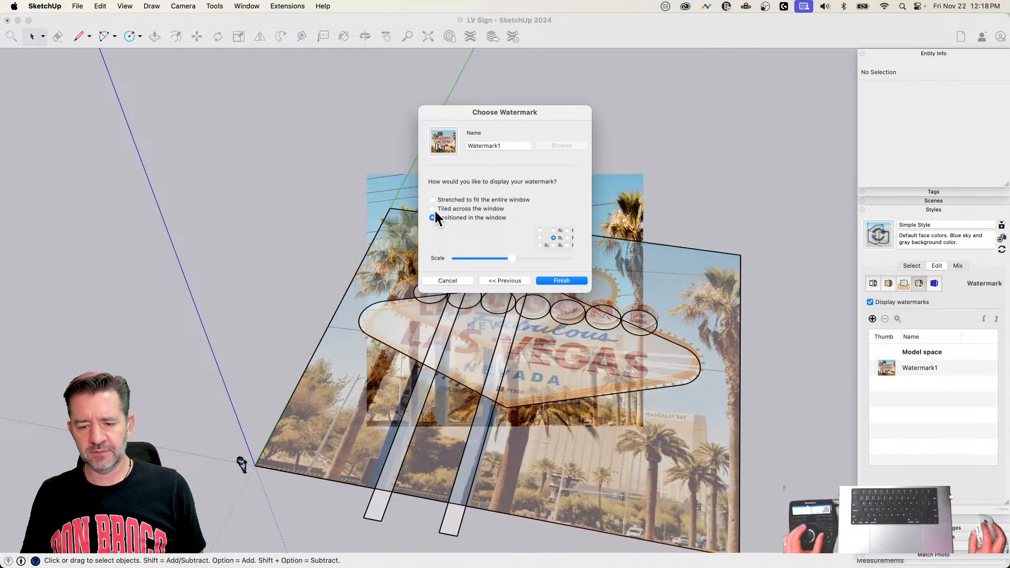
left_click(539, 229)
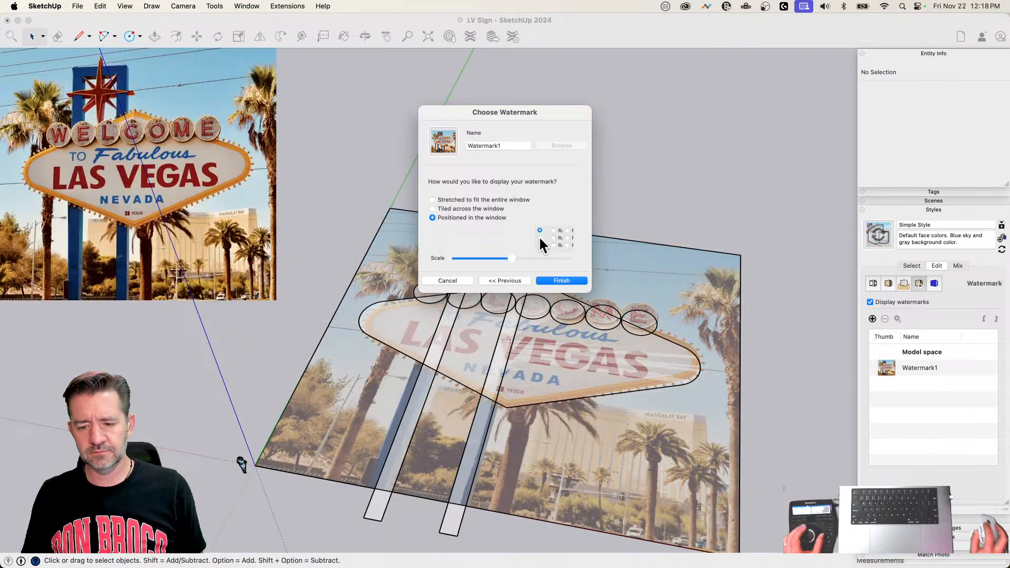
left_click_drag(505, 258, 502, 258)
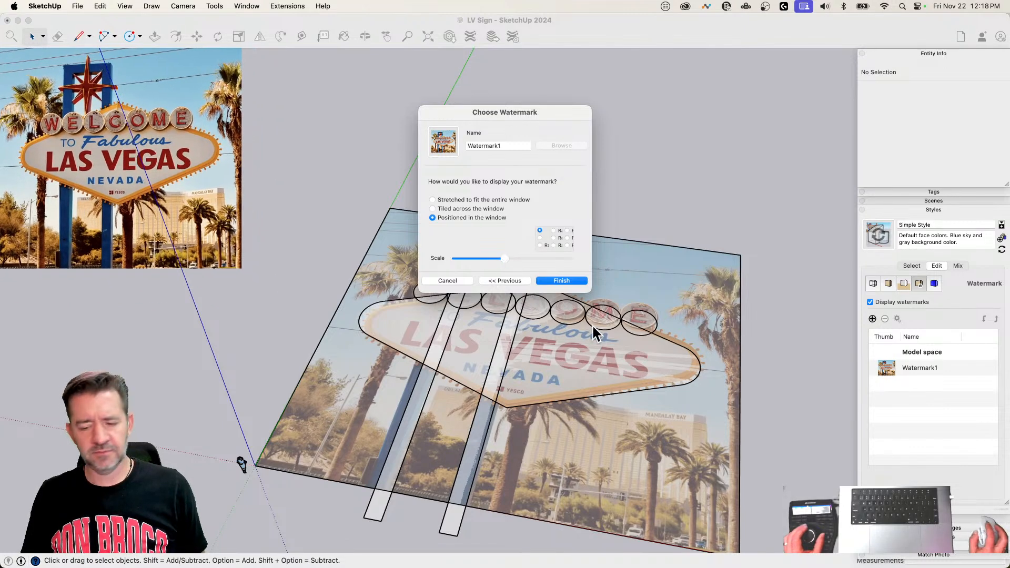
left_click(567, 282)
Step: Split the star's upper-left diagonal centerline about 9' 1" from the center and erase the piece beyond that point
scroll(544, 267, "up", 5)
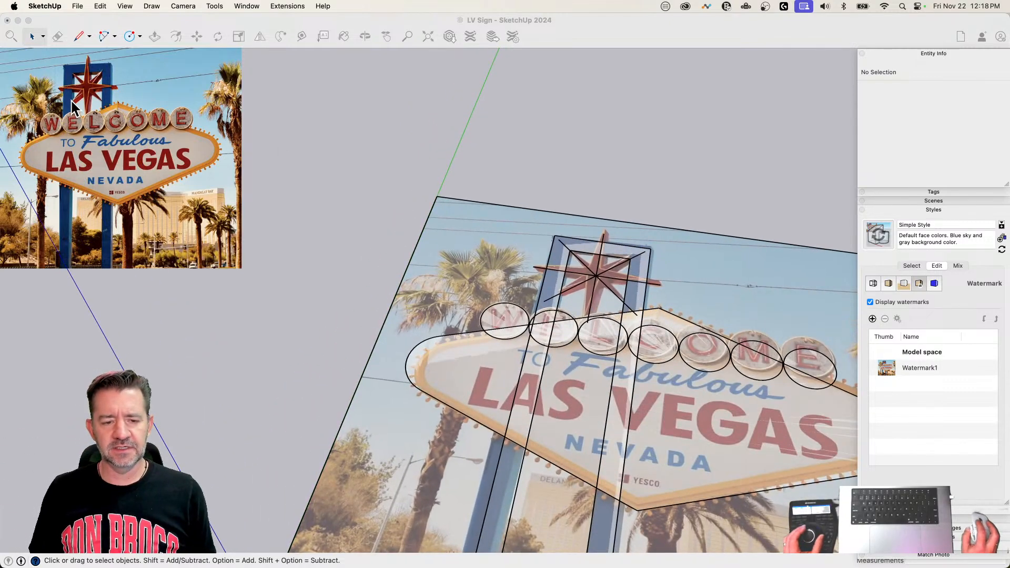
scroll(463, 241, "up", 7)
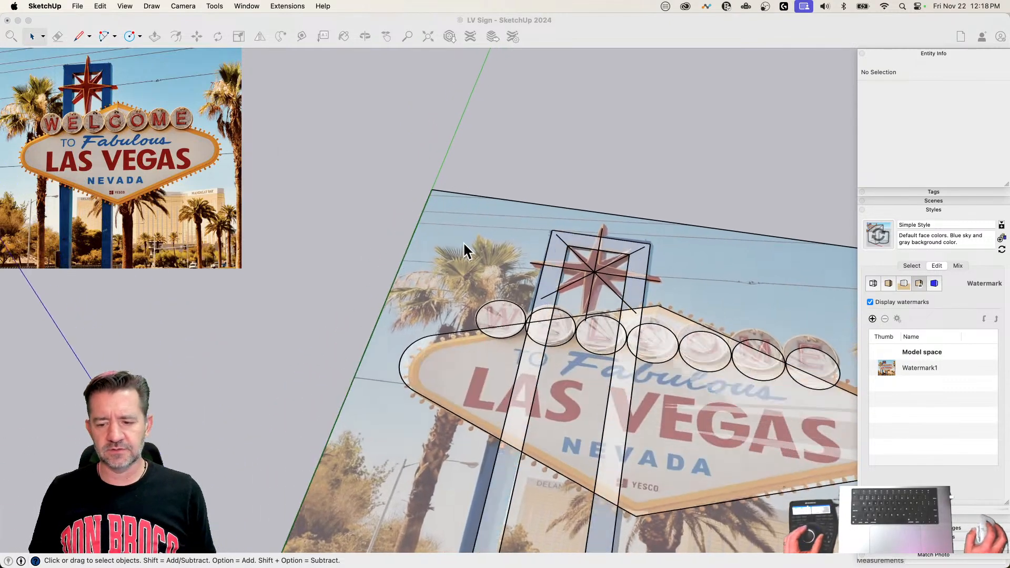
scroll(507, 273, "up", 1)
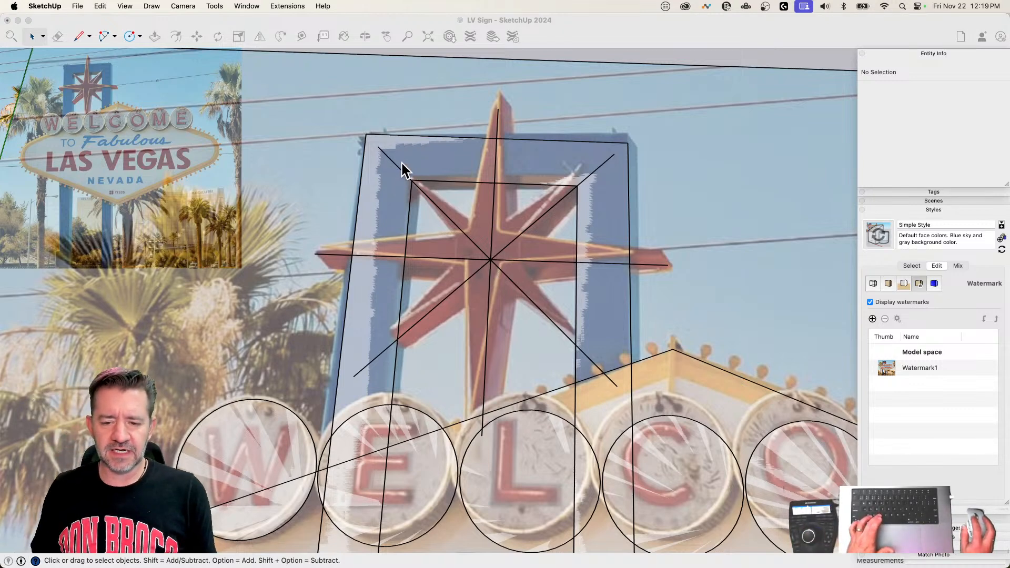
left_click(488, 261)
key("l")
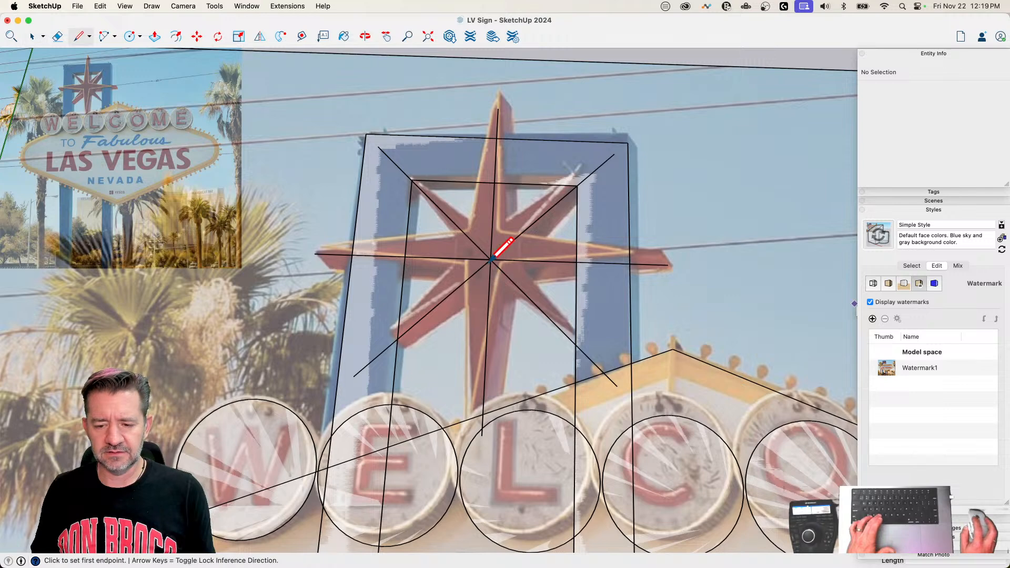
left_click(490, 259)
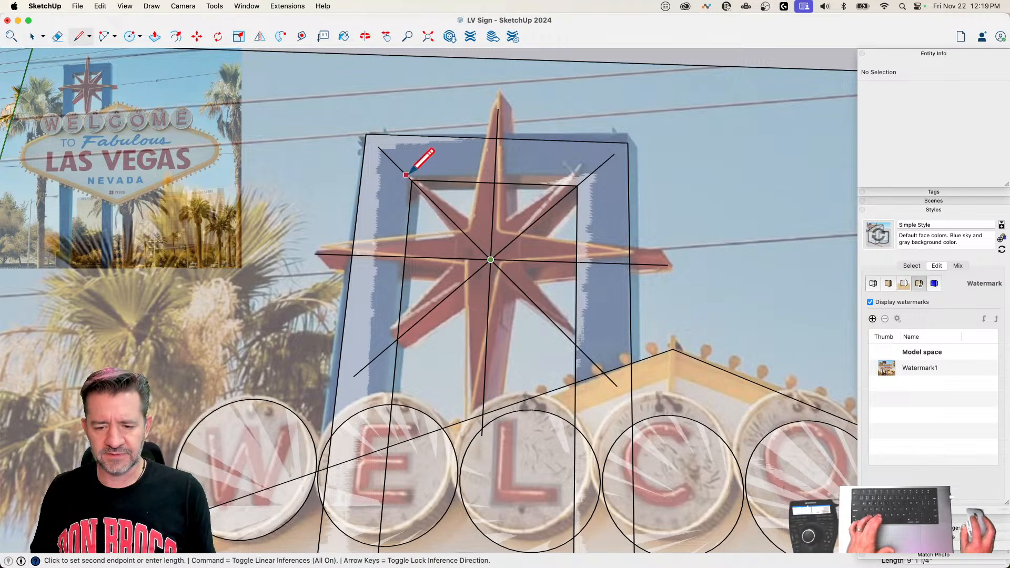
key("e")
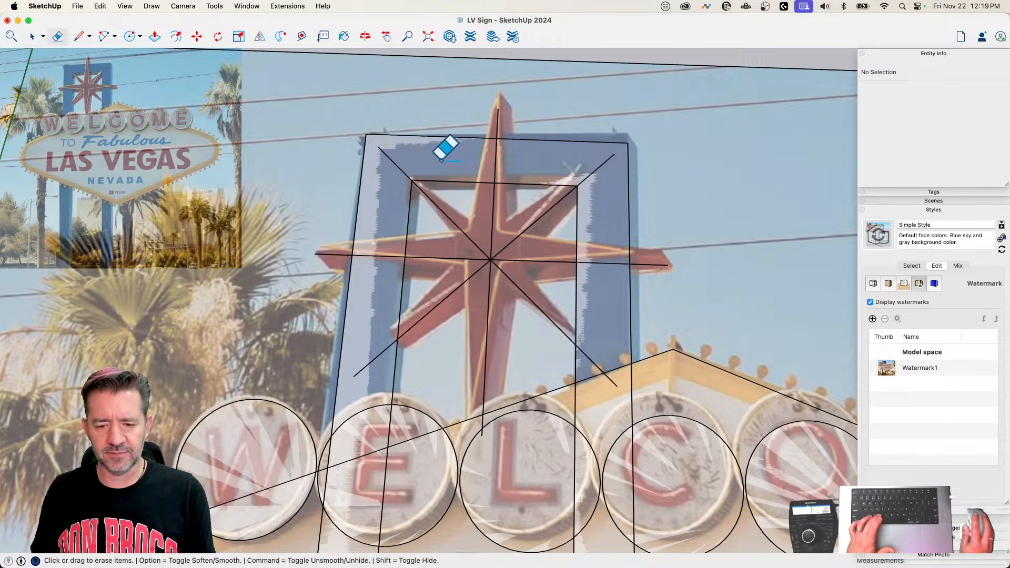
left_click(392, 160)
key("space")
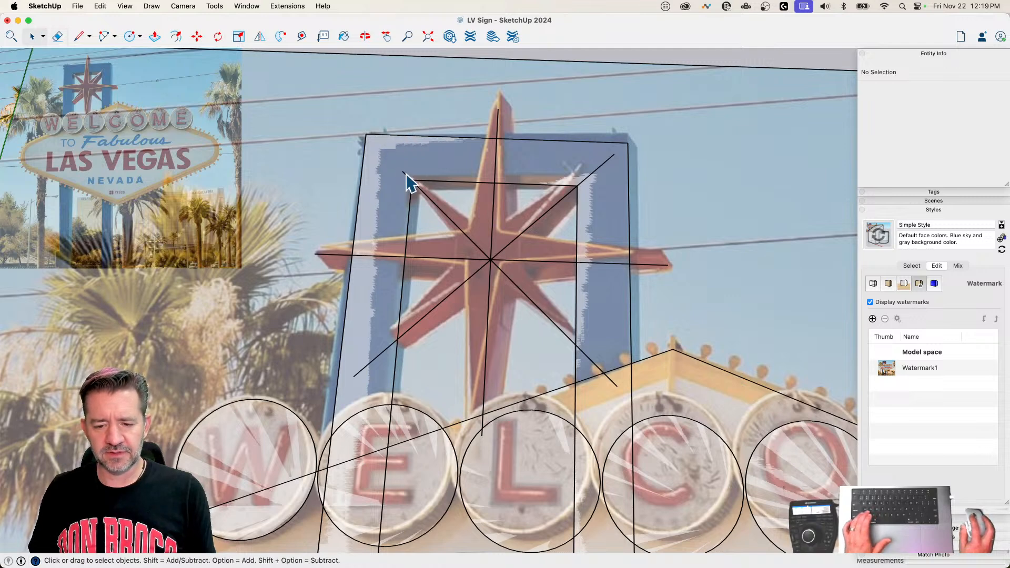
left_click(409, 179)
key("q")
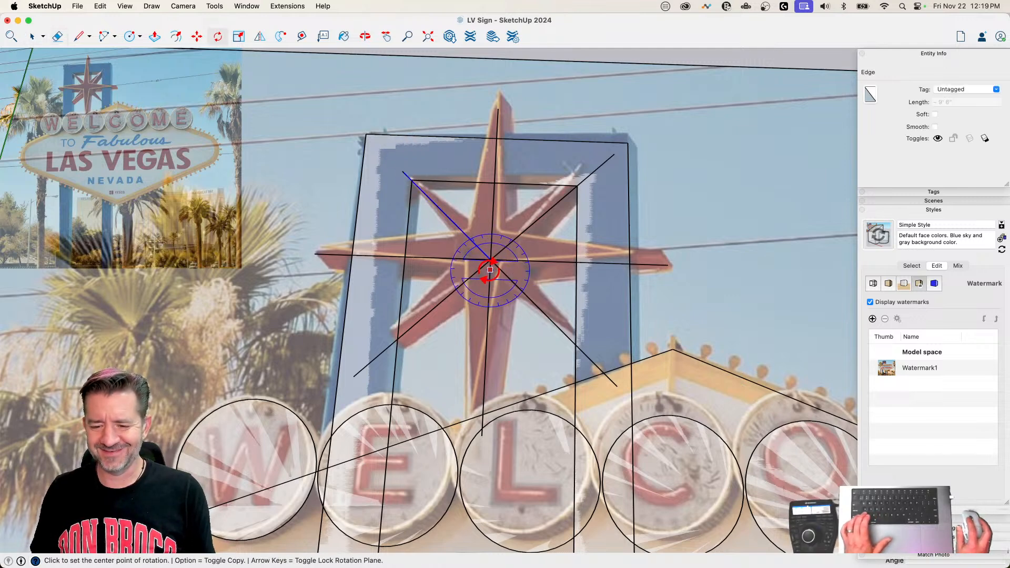
left_click(490, 260)
Step: Erase the star's other three diagonal centerlines, keeping only the trimmed upper-left one
key("e")
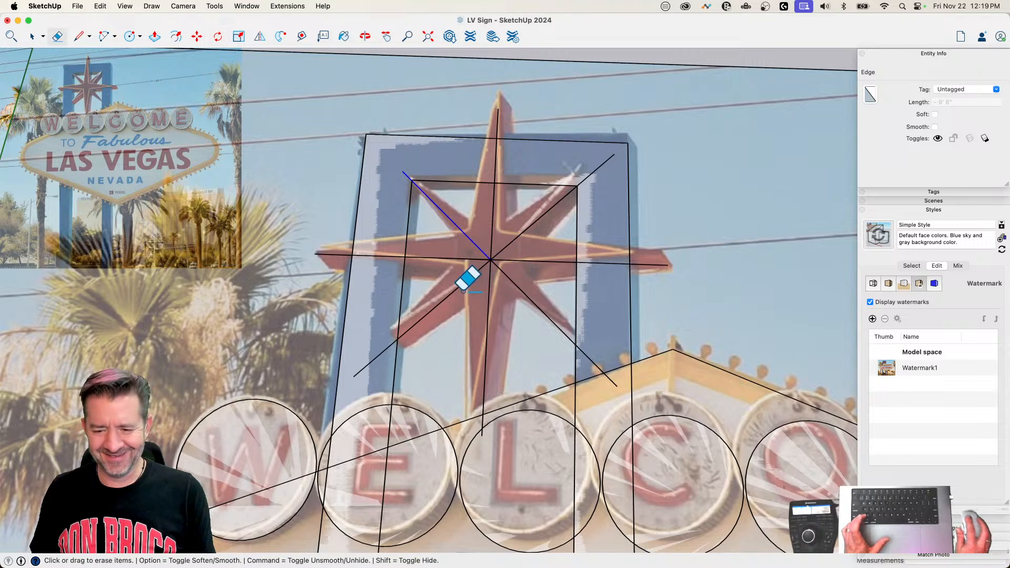
left_click(449, 309)
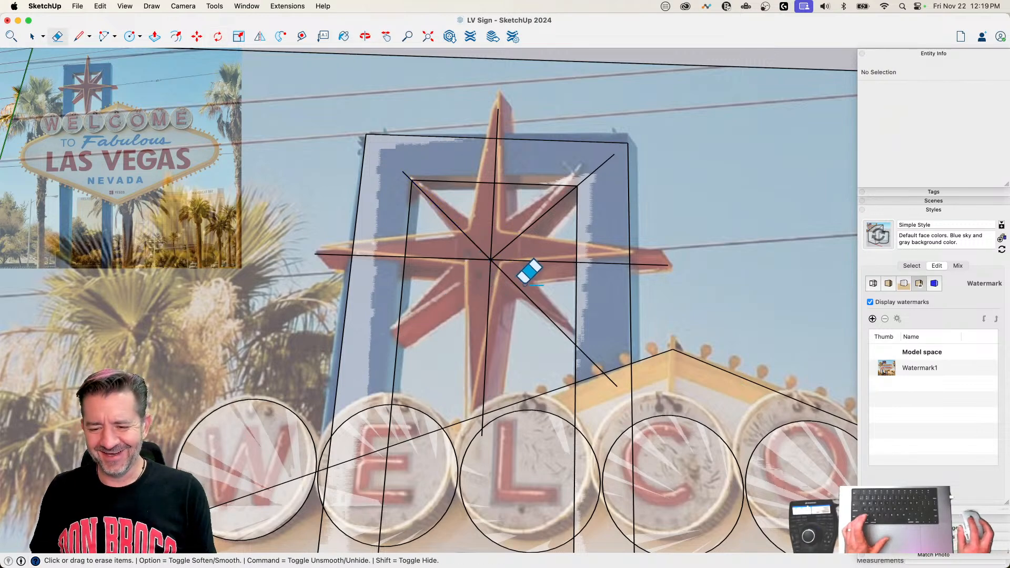
left_click(542, 235)
key("space")
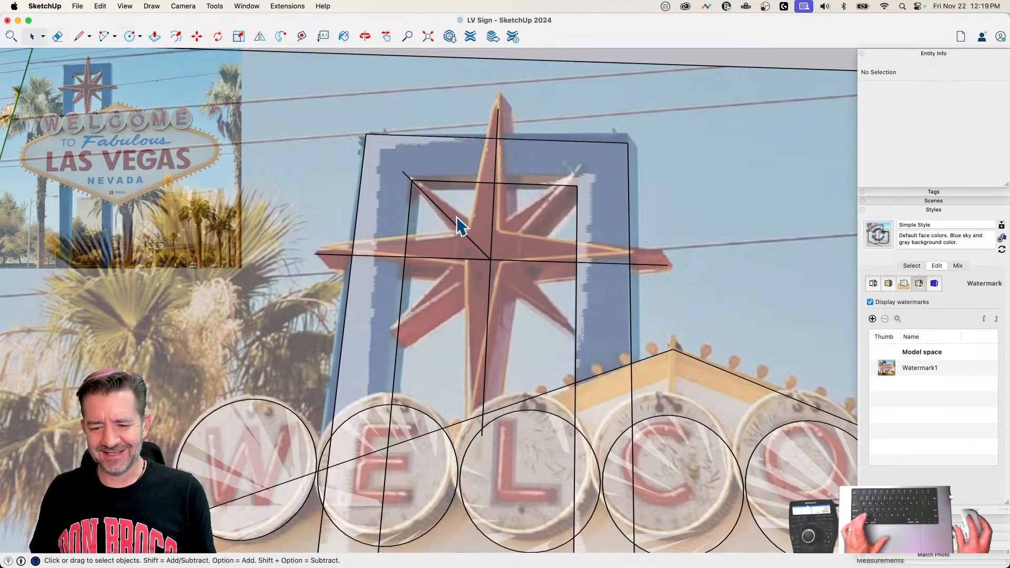
Step: Rotate-copy the trimmed upper-left diagonal around the star's center as a 3x array to form the other three diagonals
left_click(476, 247)
key("q")
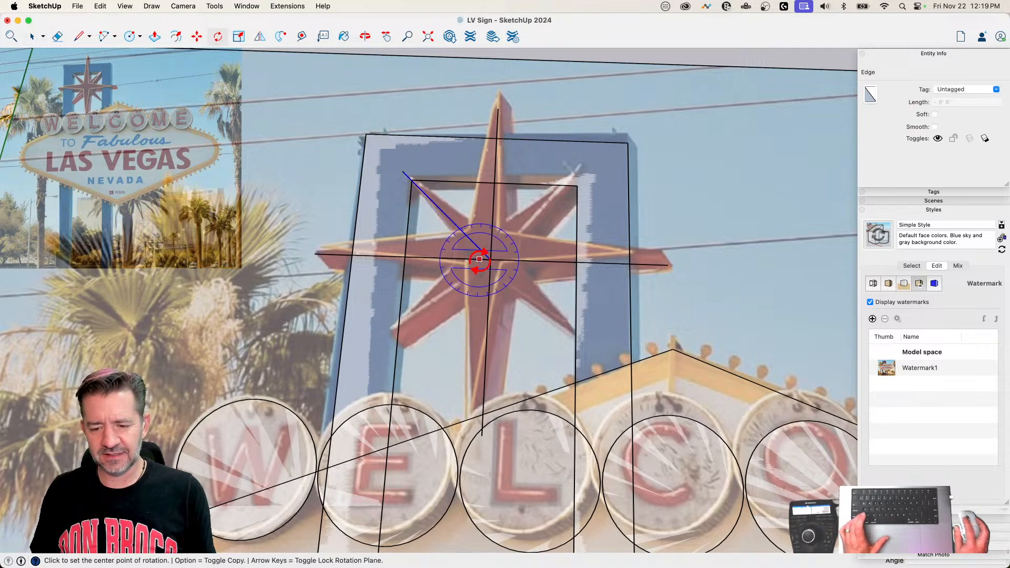
left_click(490, 259)
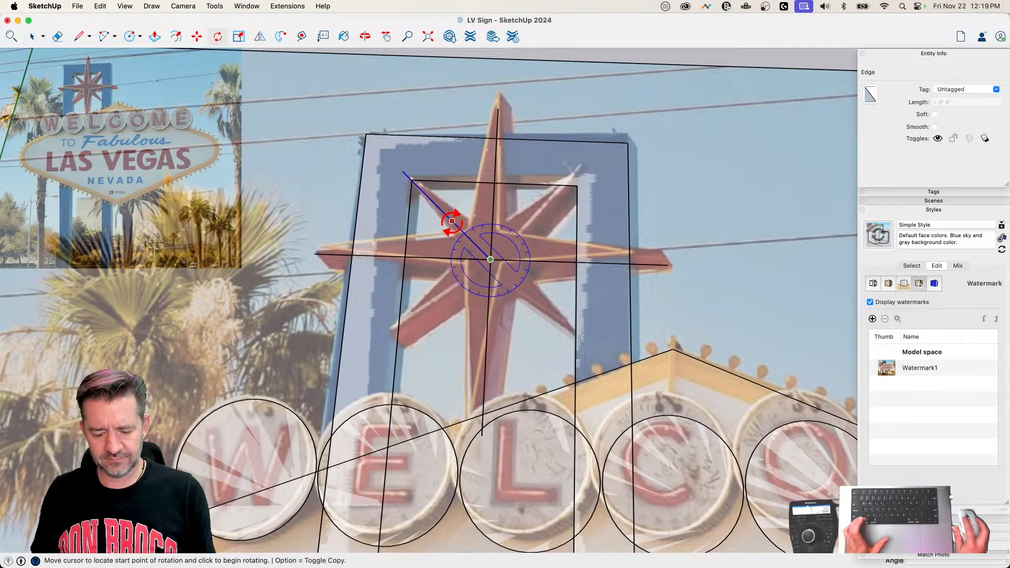
left_click(451, 220)
left_click(538, 225)
type("3x")
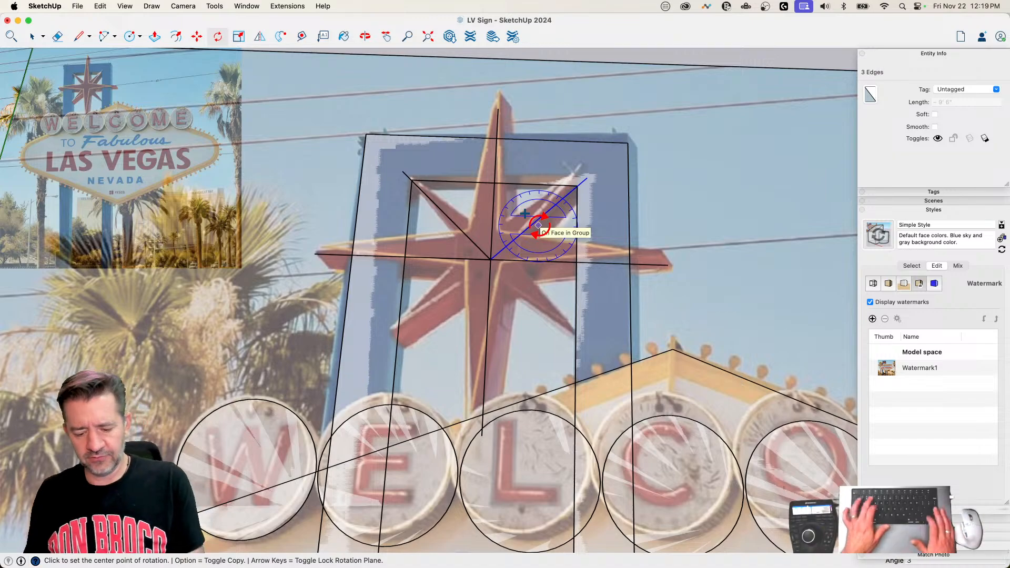
key("Return")
key("space")
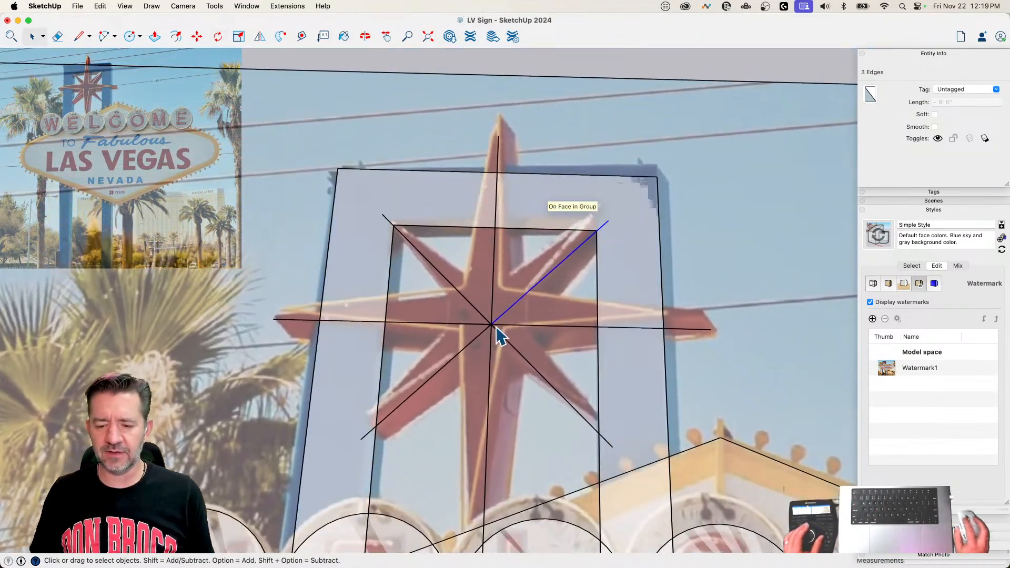
Step: Select all of the star's connected centerlines and make them a group
triple_click(491, 327)
right_click(492, 326)
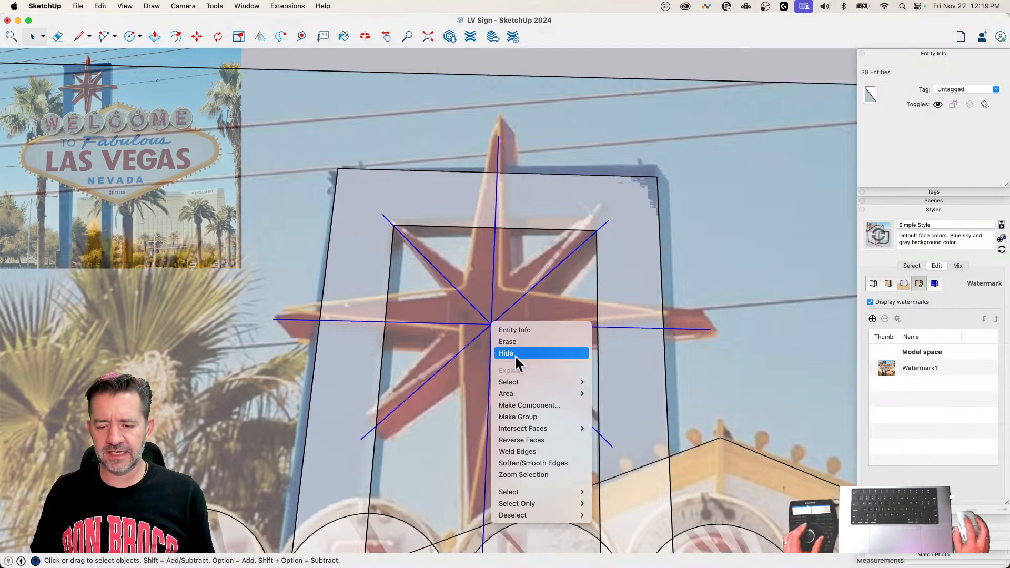
left_click(538, 417)
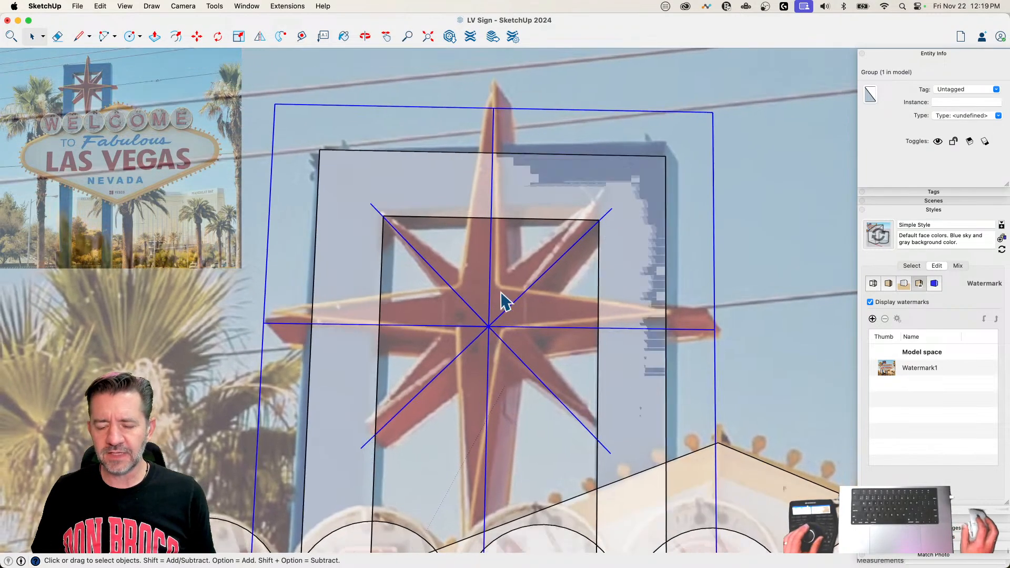
Step: Draw the left half of the star's top point as a closed triangle from the tip to the horizontal centerline and center
scroll(494, 316, "down", 4)
scroll(494, 289, "up", 1)
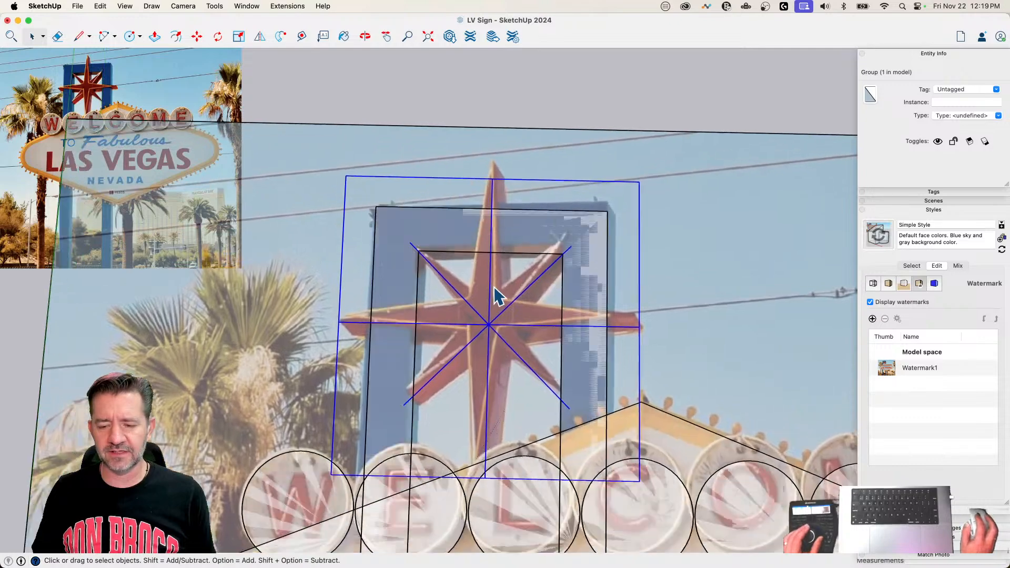
scroll(497, 296, "up", 2)
key("l")
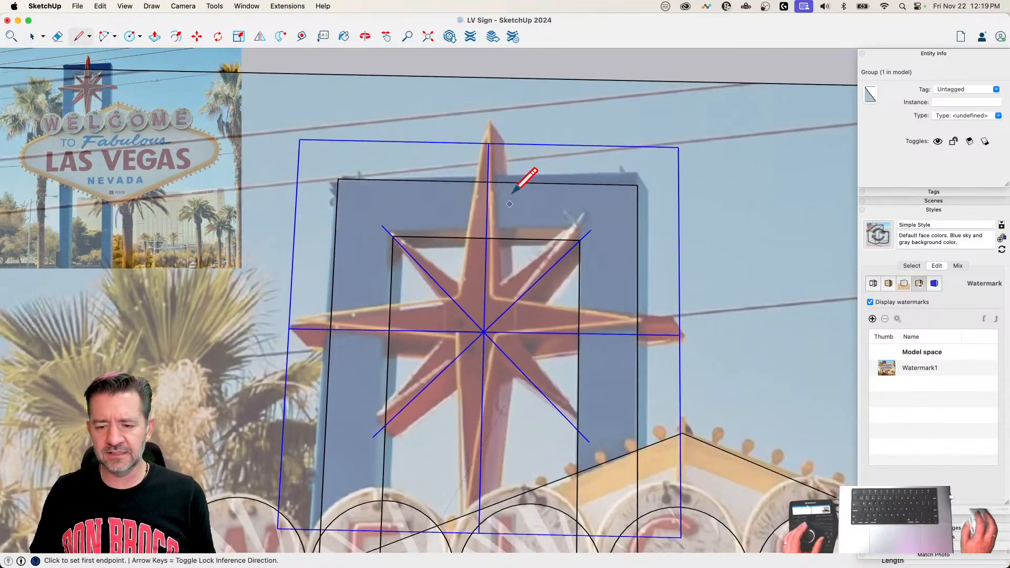
left_click(489, 142)
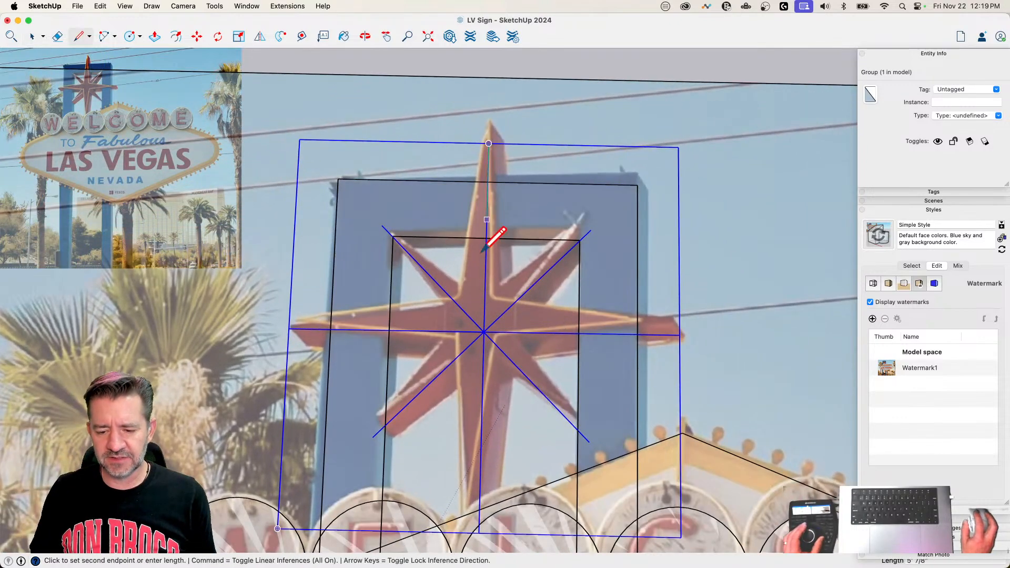
left_click(455, 332)
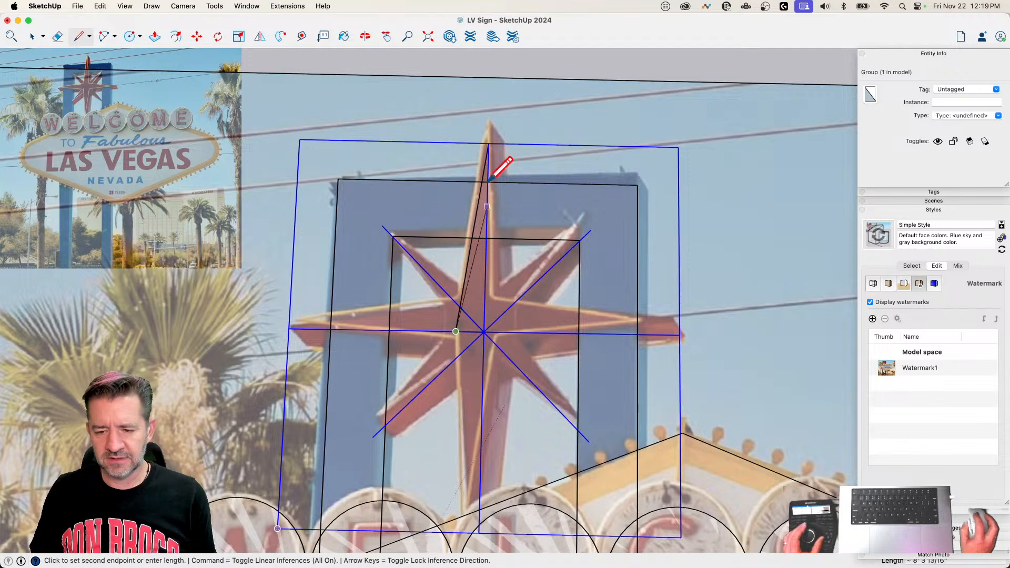
left_click(489, 142)
key("Escape")
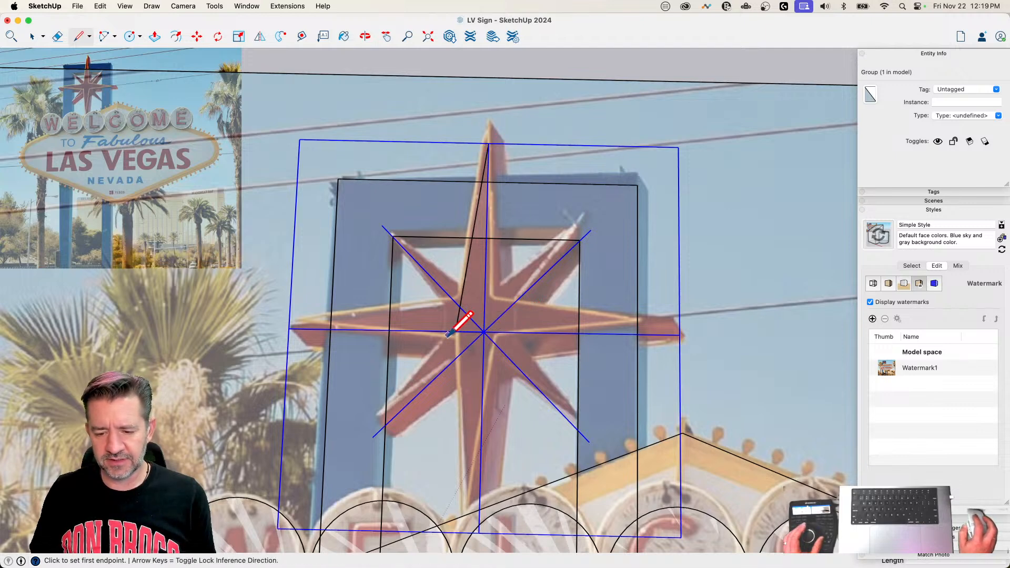
left_click(456, 331)
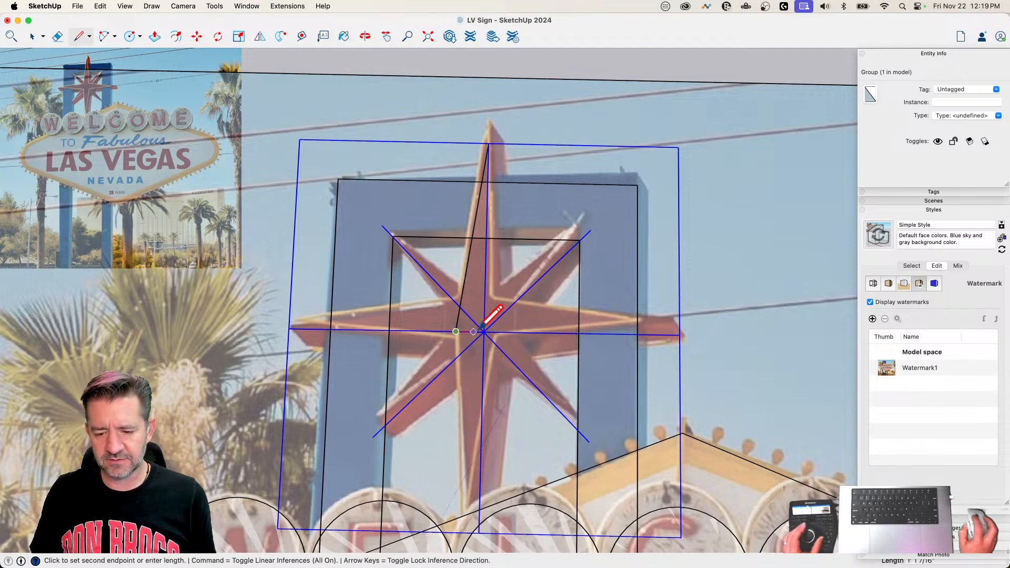
left_click(490, 141)
key("space")
Step: Mirror-copy the top point's half face across the star's vertical centerline
left_click(481, 303)
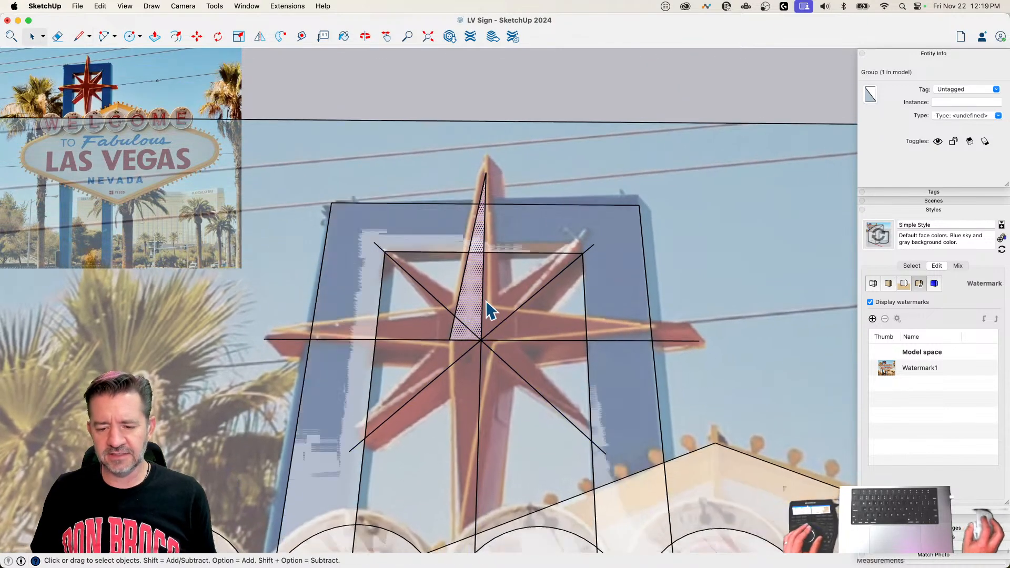
scroll(499, 366, "up", 5)
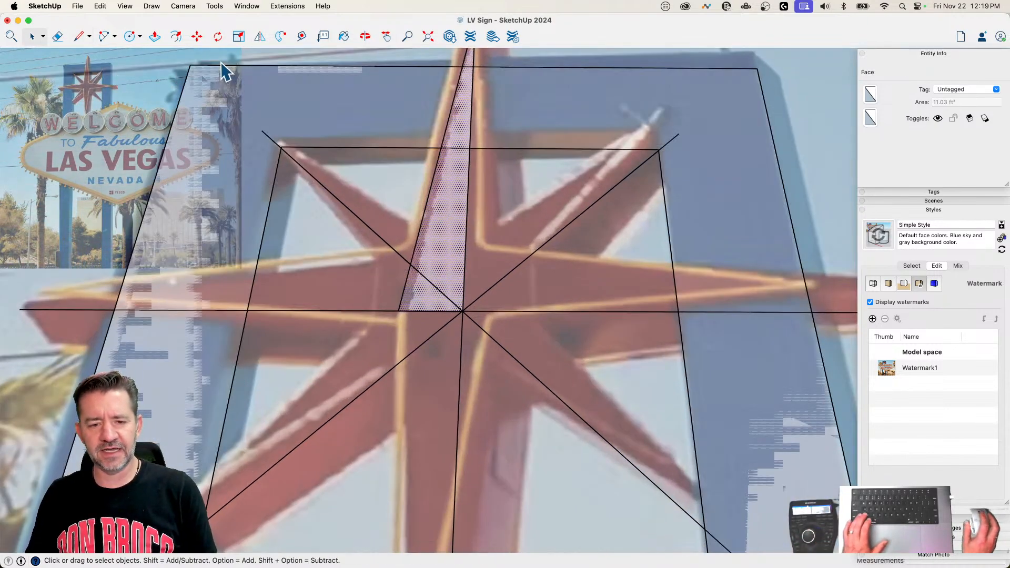
left_click(259, 36)
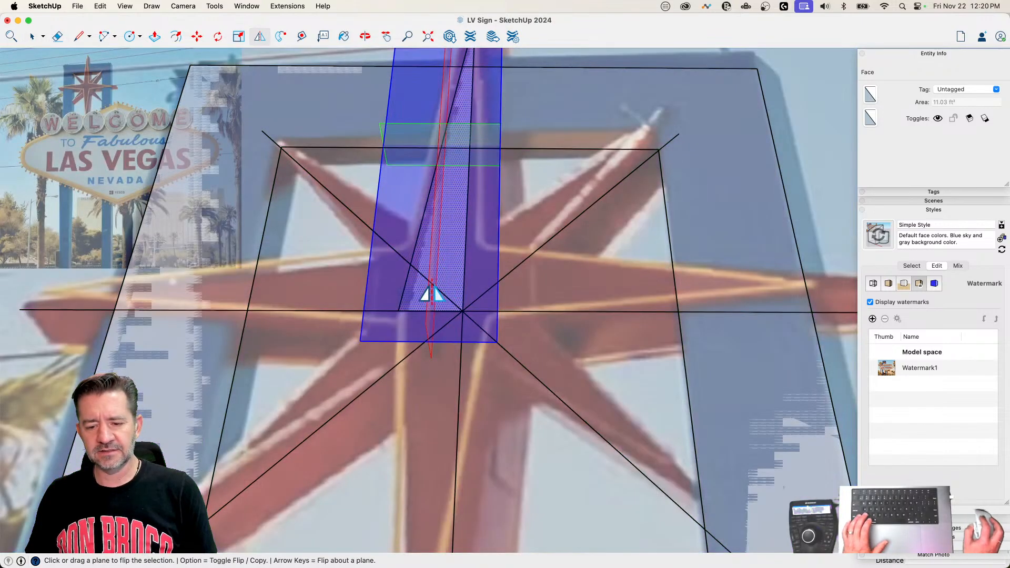
key("alt")
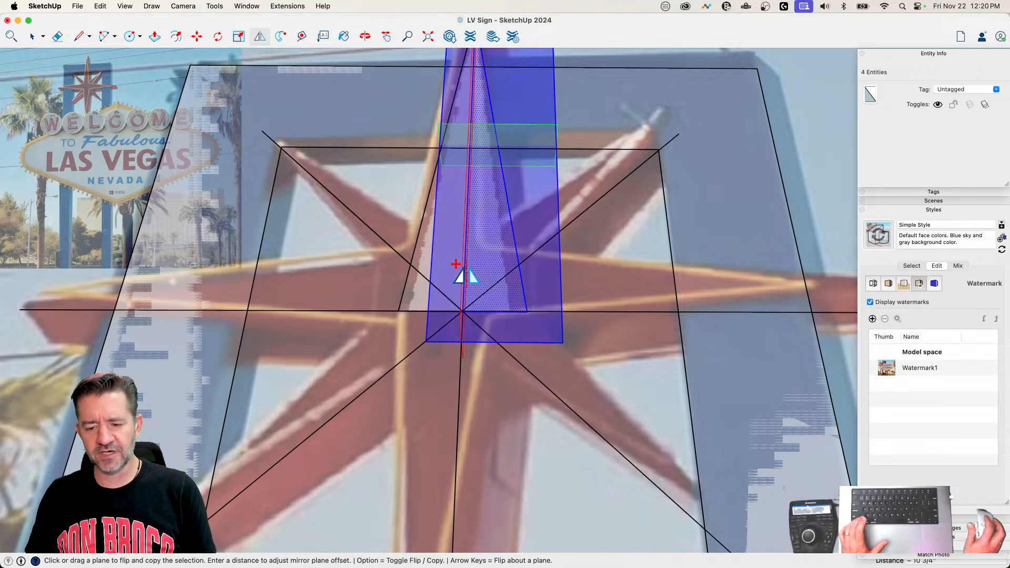
left_click(463, 279)
key("e")
left_click_drag(485, 231, 457, 237)
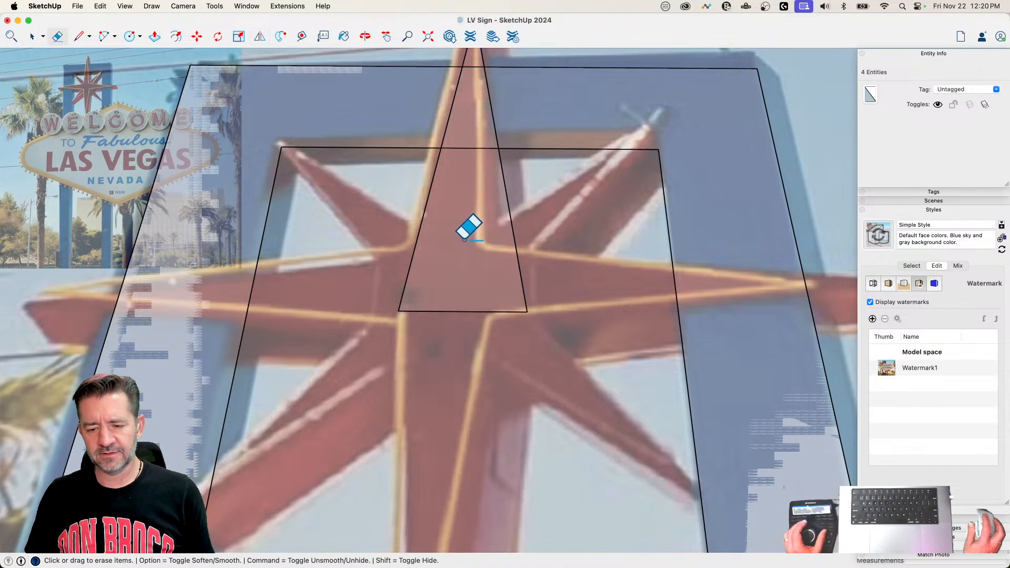
key("space")
key("super+z")
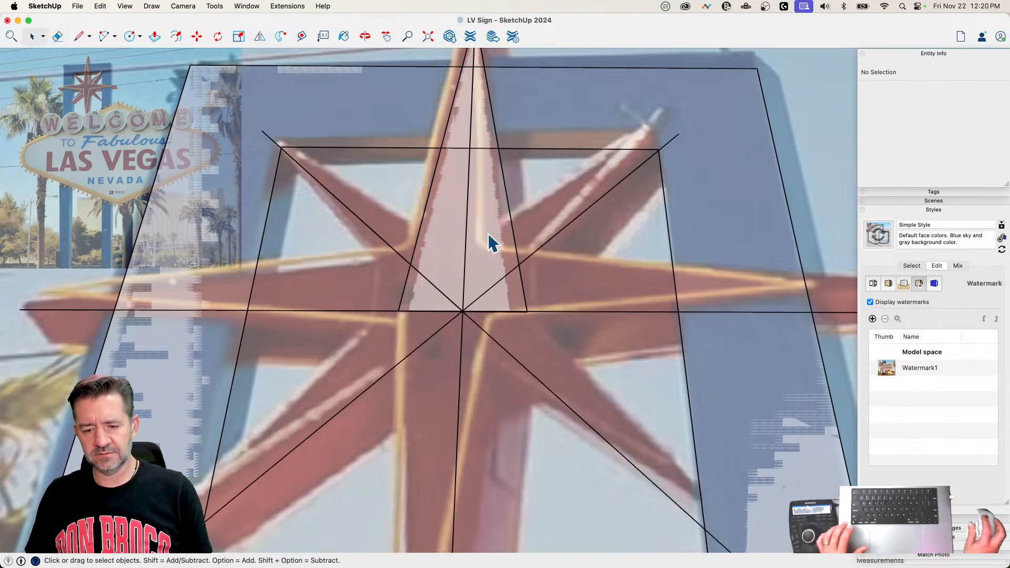
Step: Delete the top point's middle edge and rotate-copy the whole face around the star's center as a 3x array to form the other main points
left_click(467, 244)
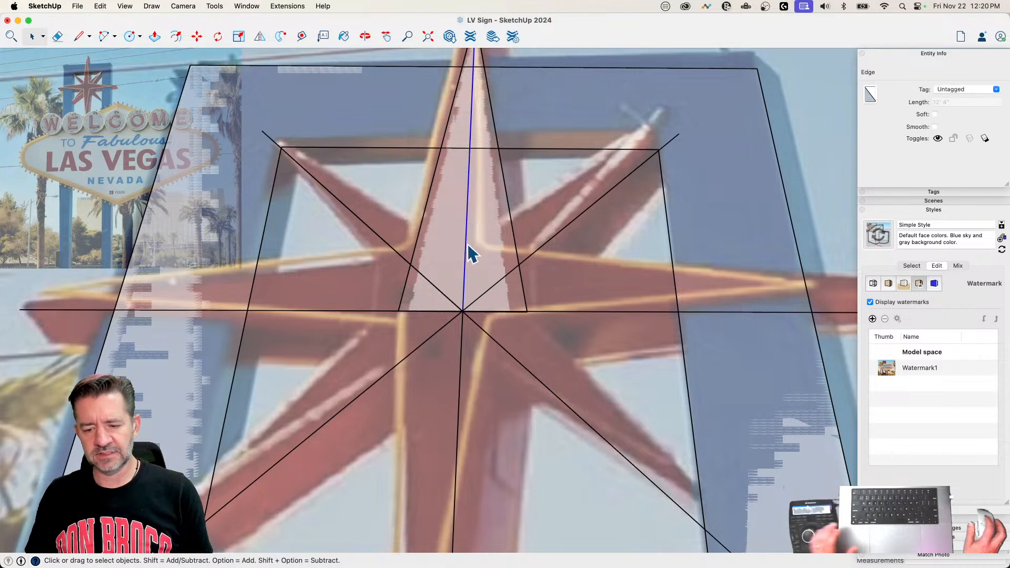
key("Delete")
left_click(491, 256)
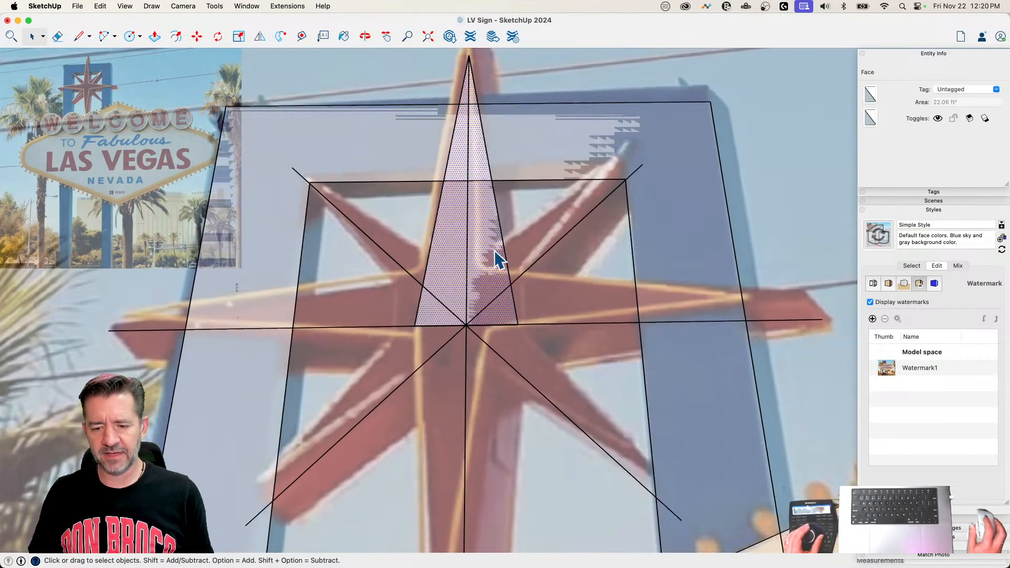
key("q")
left_click(467, 325)
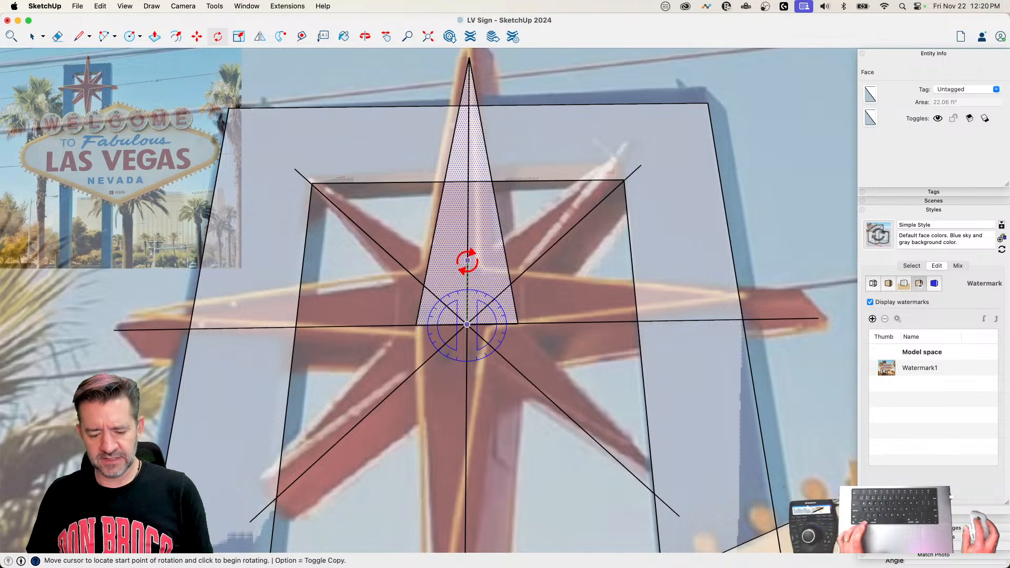
left_click(467, 260)
key("alt")
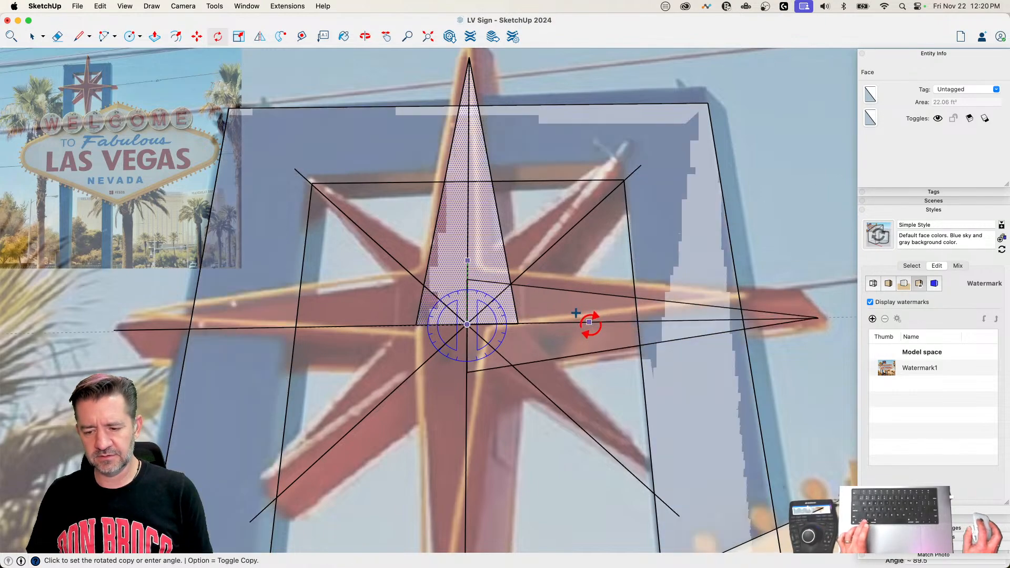
left_click(588, 321)
type("3x")
key("Return")
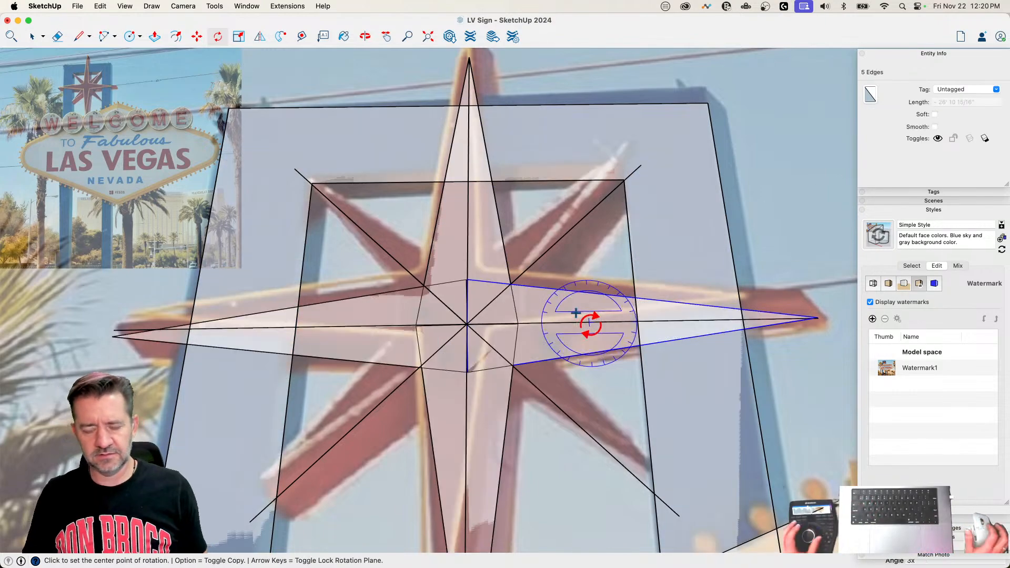
Step: Draw a line from the outer end of the upper-right diagonal centerline to the top point's right edge
key("space")
scroll(586, 331, "up", 5)
key("l")
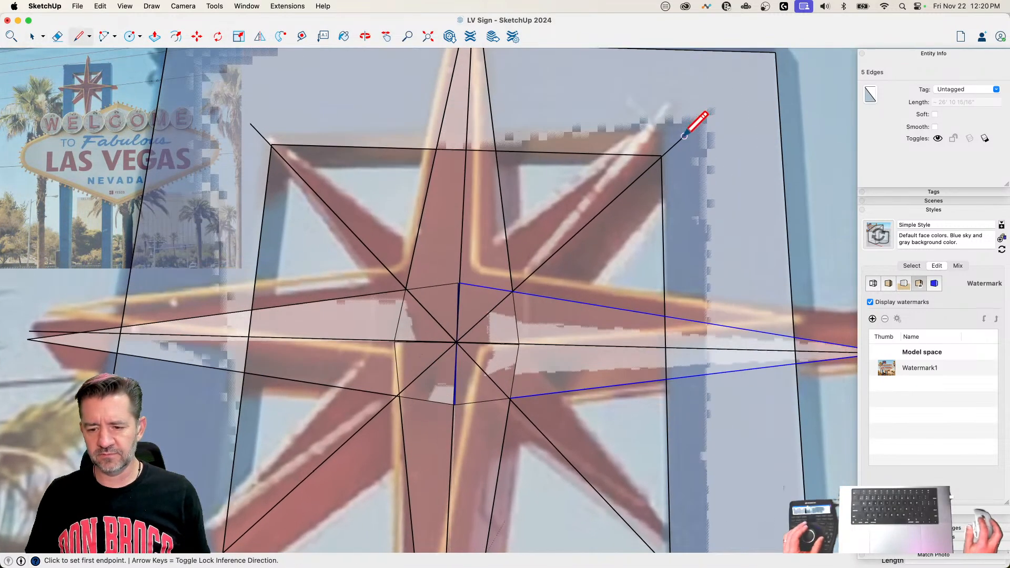
left_click(684, 136)
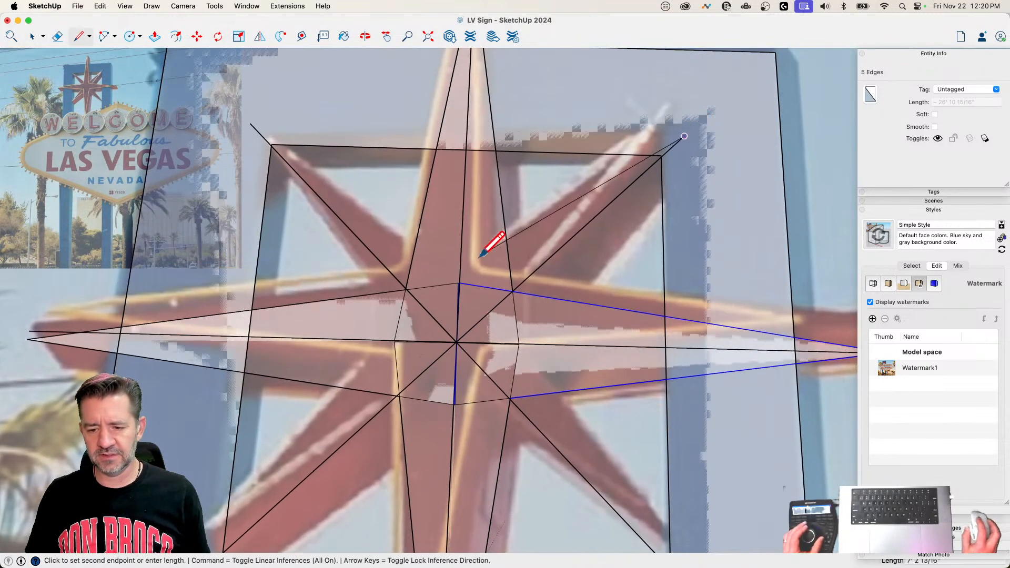
left_click(506, 246)
key("space")
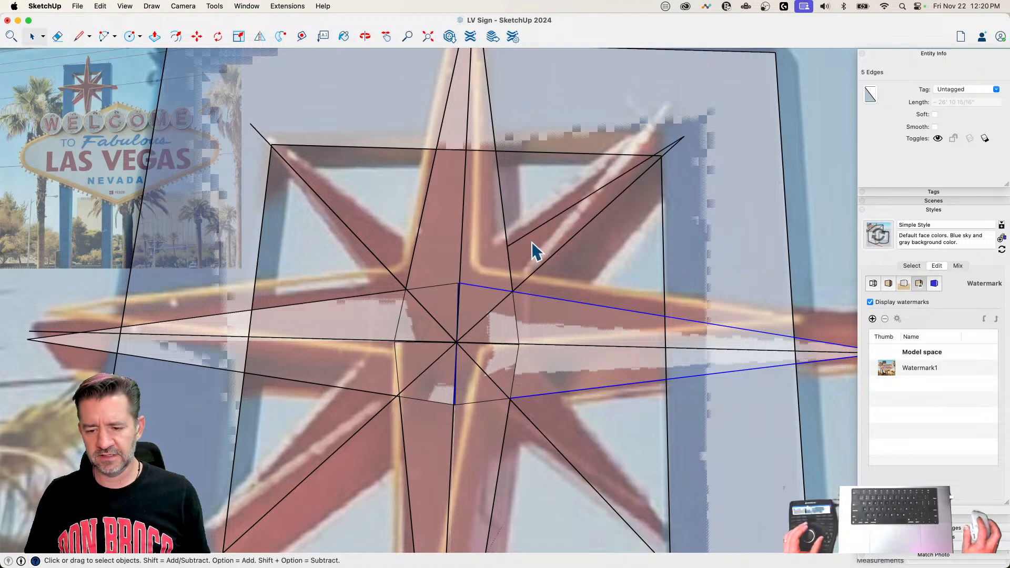
Step: Draw the short base edge along the top point, from the new slanted line down to the inner corner on the upper-right diagonal
key("l")
key("Escape")
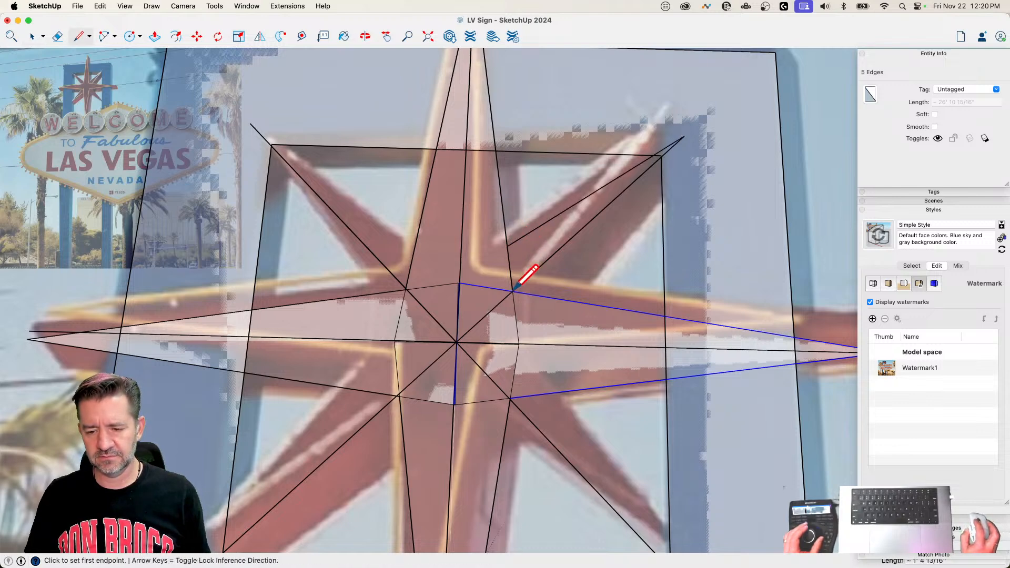
key("space")
left_click(524, 260)
key("l")
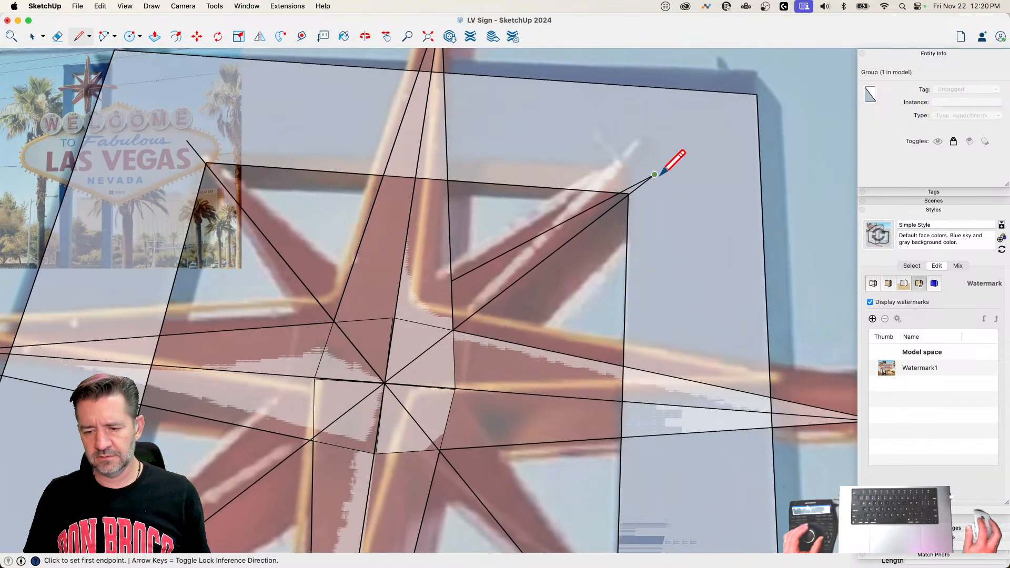
left_click(654, 174)
key("space")
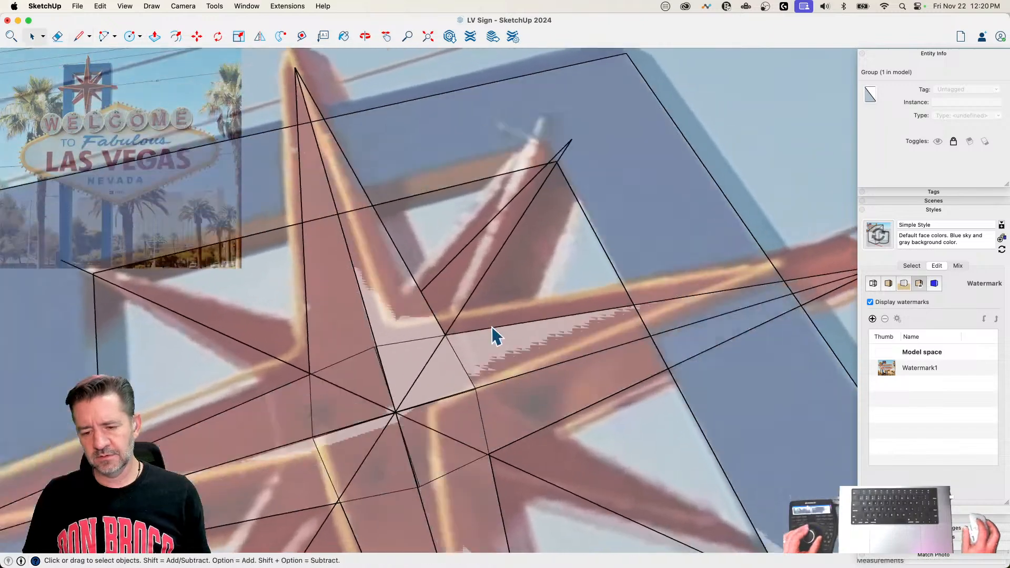
key("l")
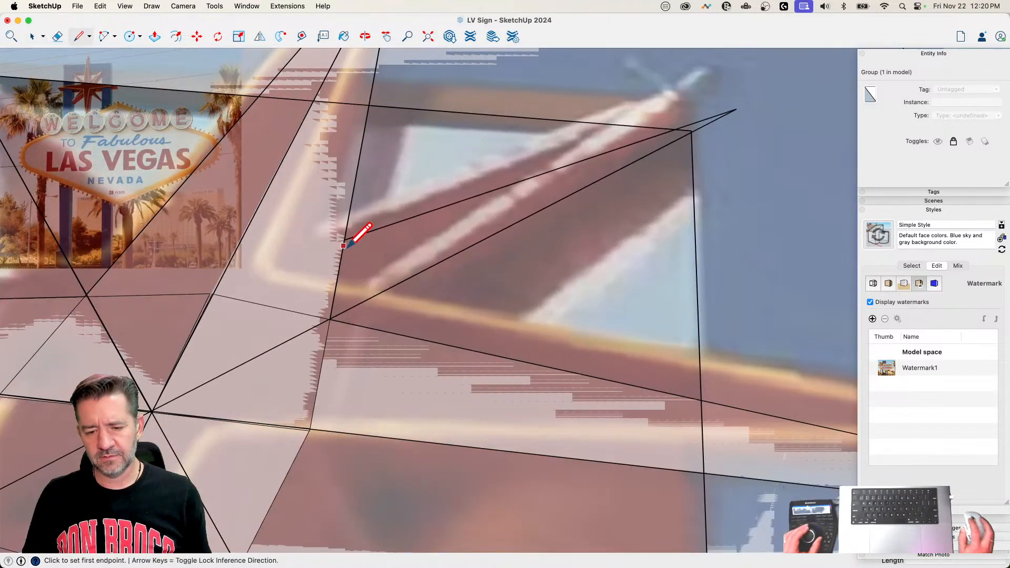
left_click(344, 239)
left_click(330, 318)
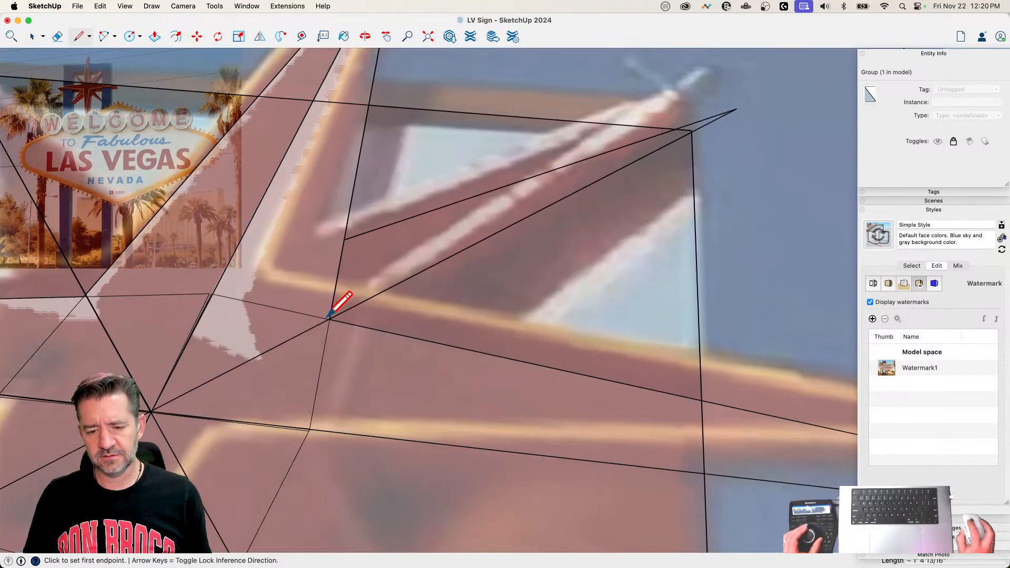
Step: Close the upper-right half point with an edge about 7' 3 3/8" long along the diagonal, and select the resulting face
key("space")
triple_click(371, 365)
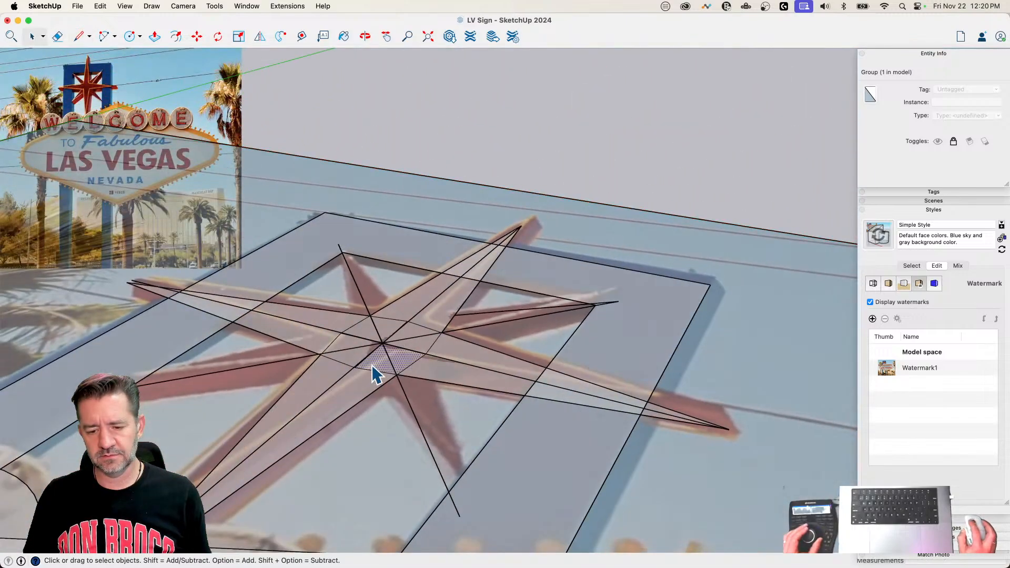
key("l")
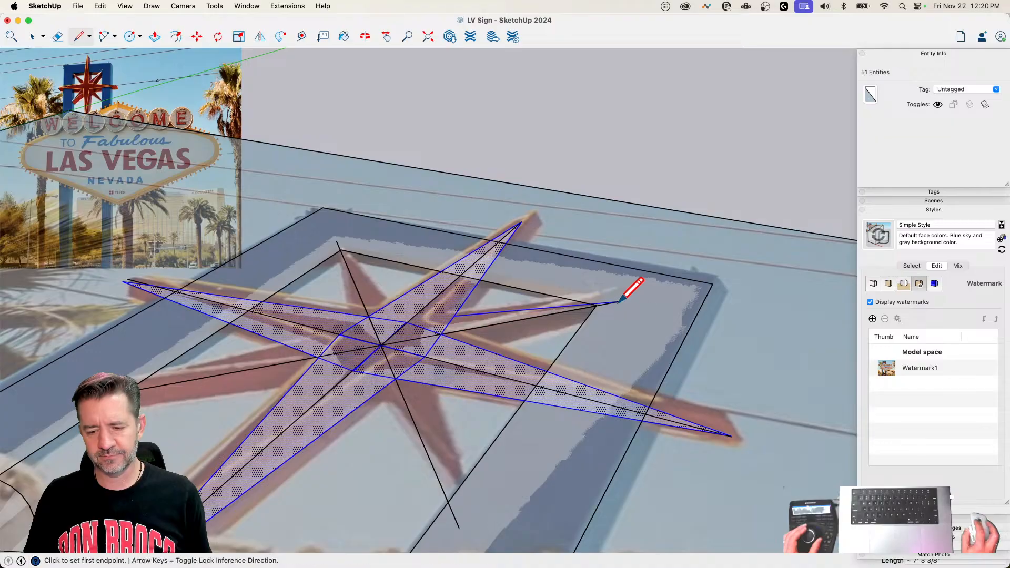
key("space")
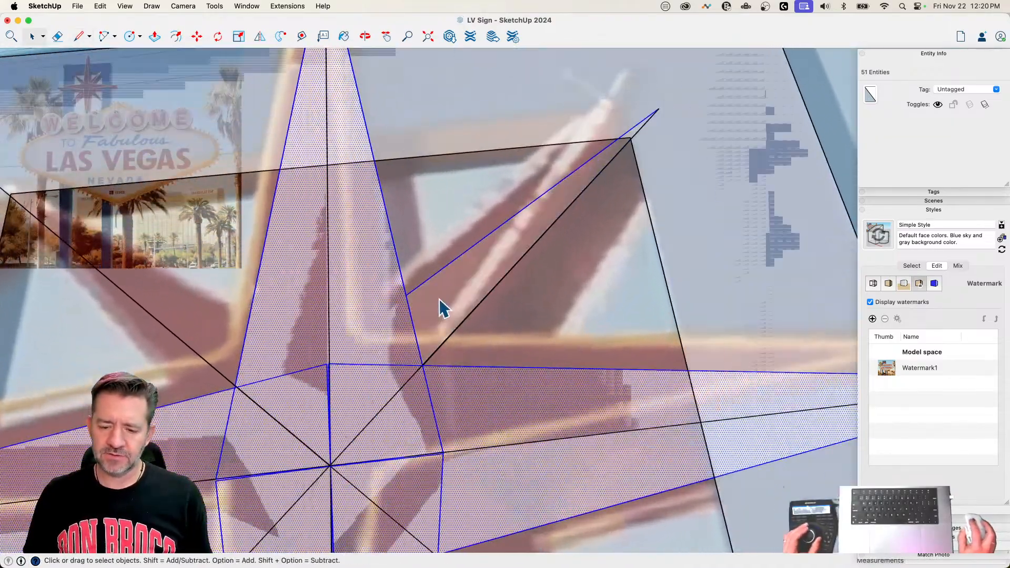
left_click(441, 306)
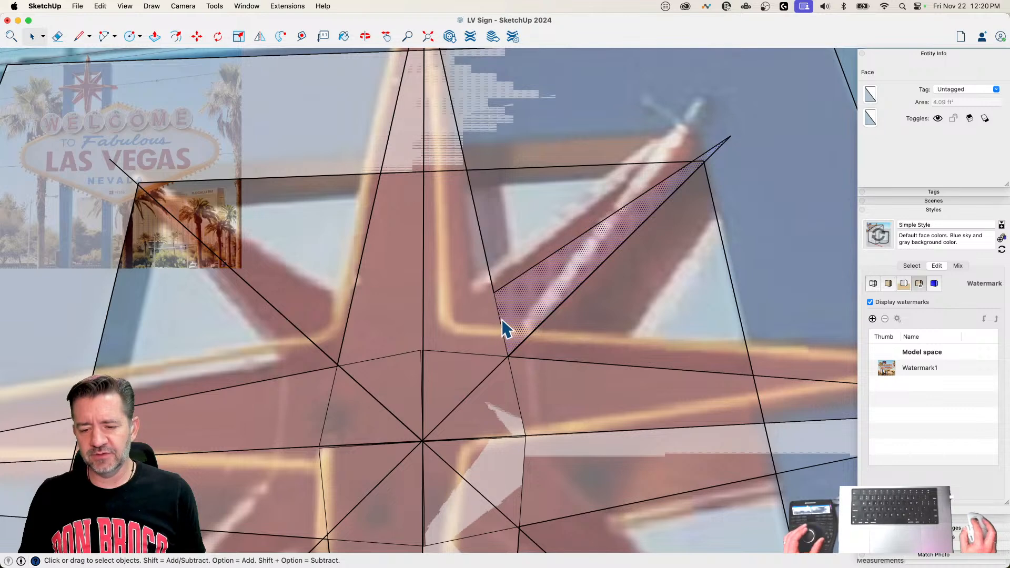
Step: Rotate-copy the half point's short base edge around the inner corner onto the right point's upper edge
left_click(503, 328)
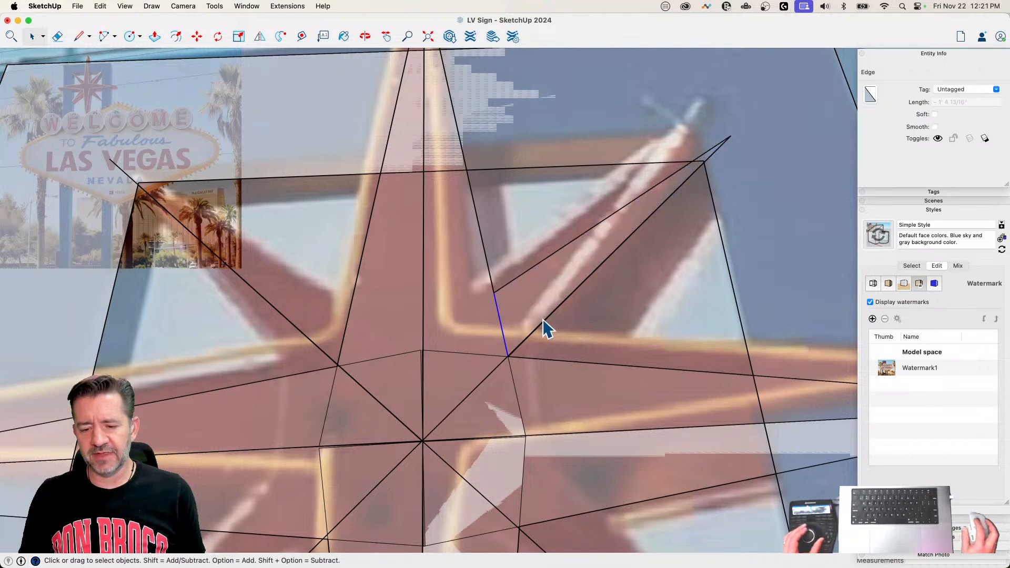
key("q")
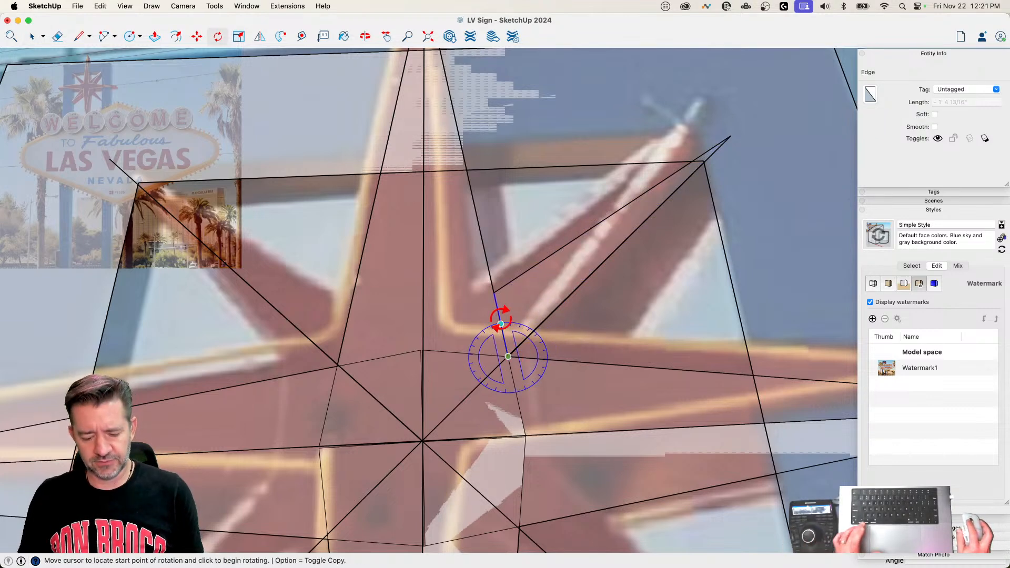
left_click(500, 324)
key("alt")
left_click(568, 361)
Step: Draw a line about 6' 6 3/8" long from the rotated edge's outer end to the tip of the upper-right diagonal
key("l")
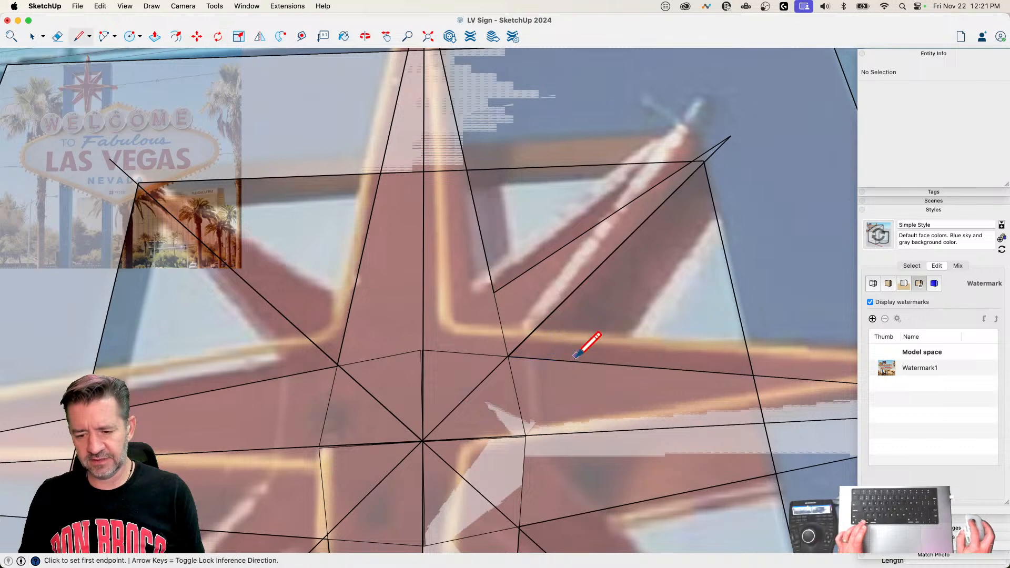
left_click(583, 362)
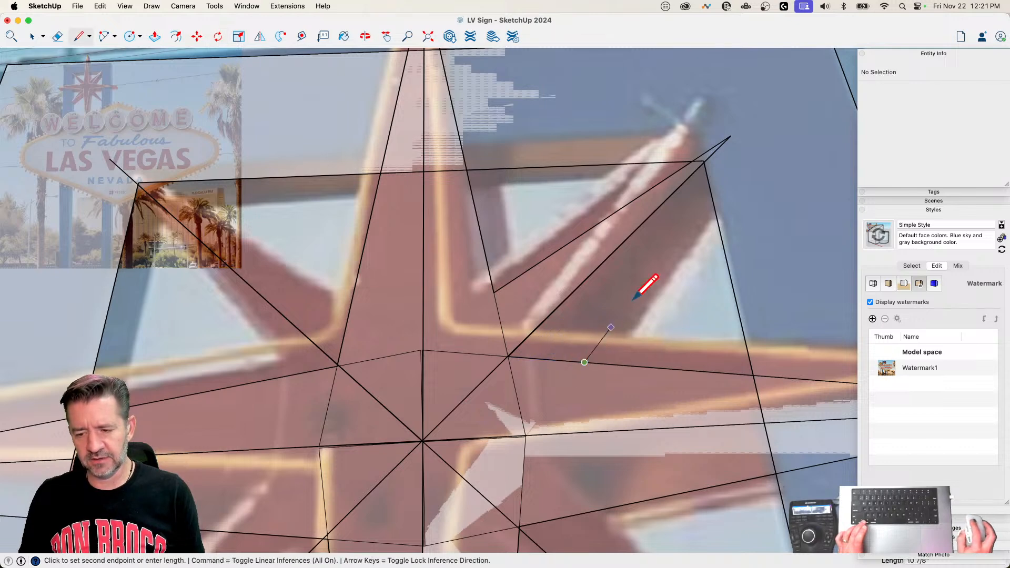
left_click(730, 136)
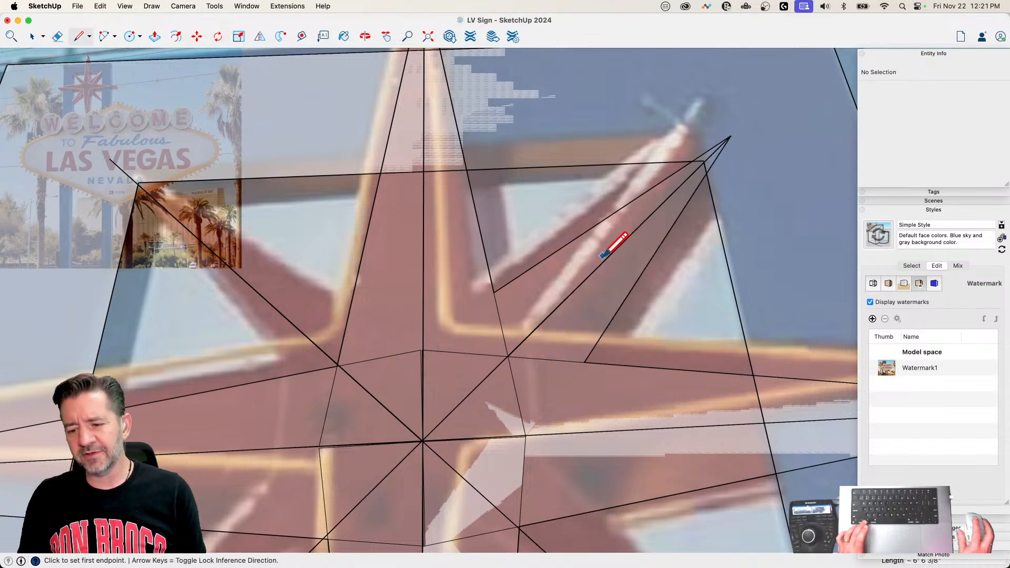
Step: Erase the edge splitting the upper-right diagonal point into two halves, and select the merged face
key("space")
left_click(588, 281)
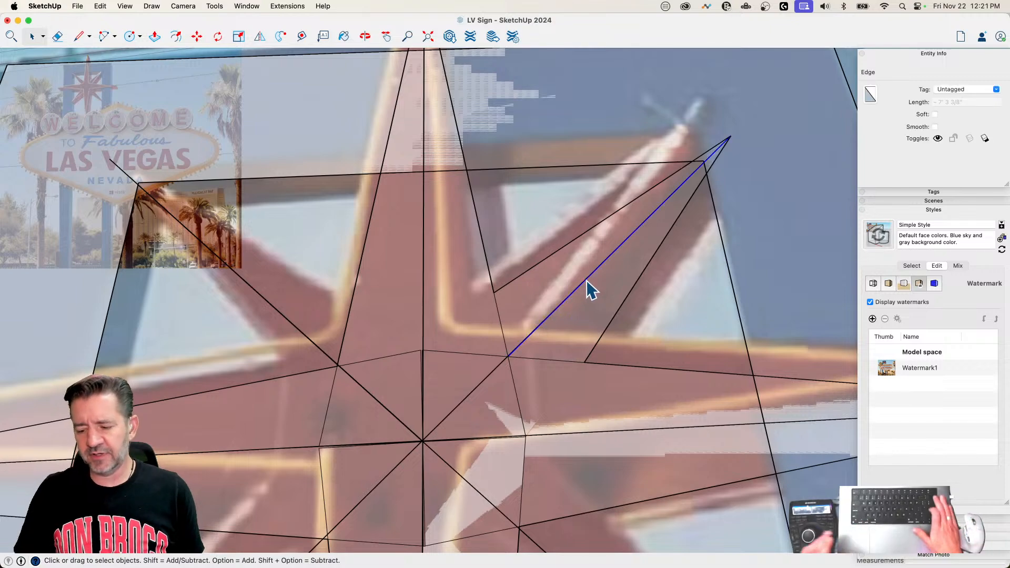
key("Delete")
left_click(601, 291)
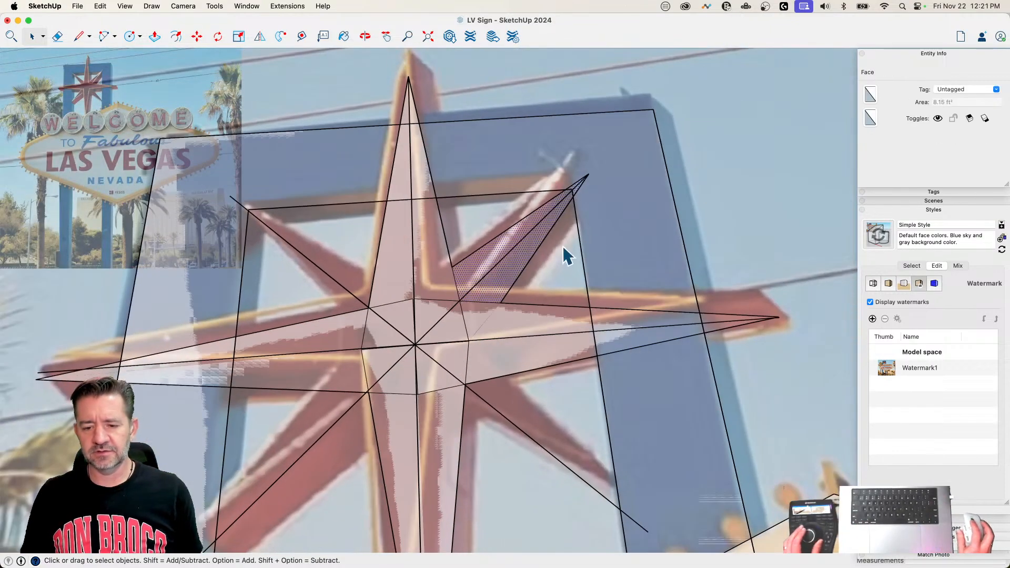
Step: Rotate-copy the upper-right diagonal point's face around the star's center onto the other diagonals, making 3 copies
key("q")
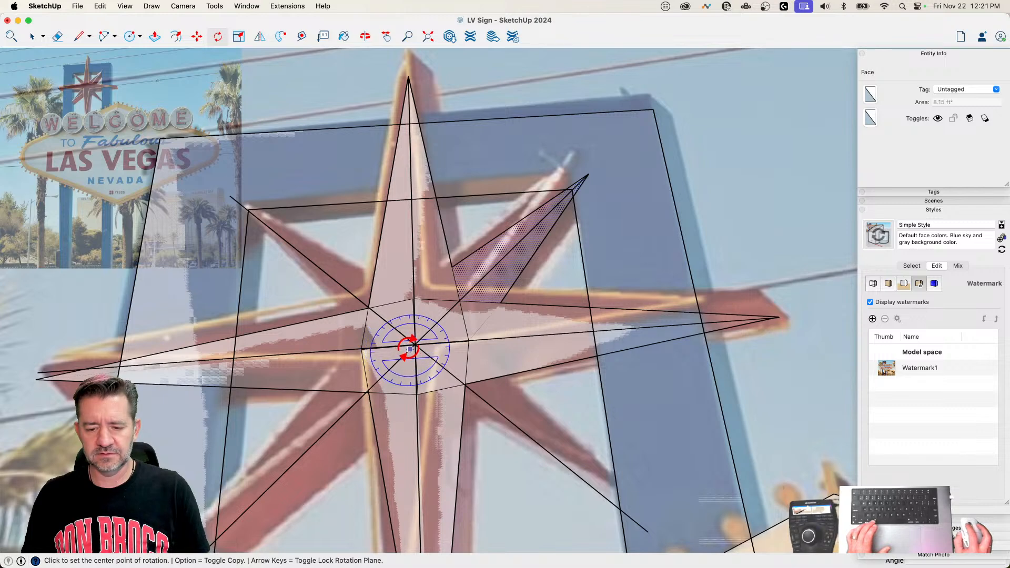
key("x")
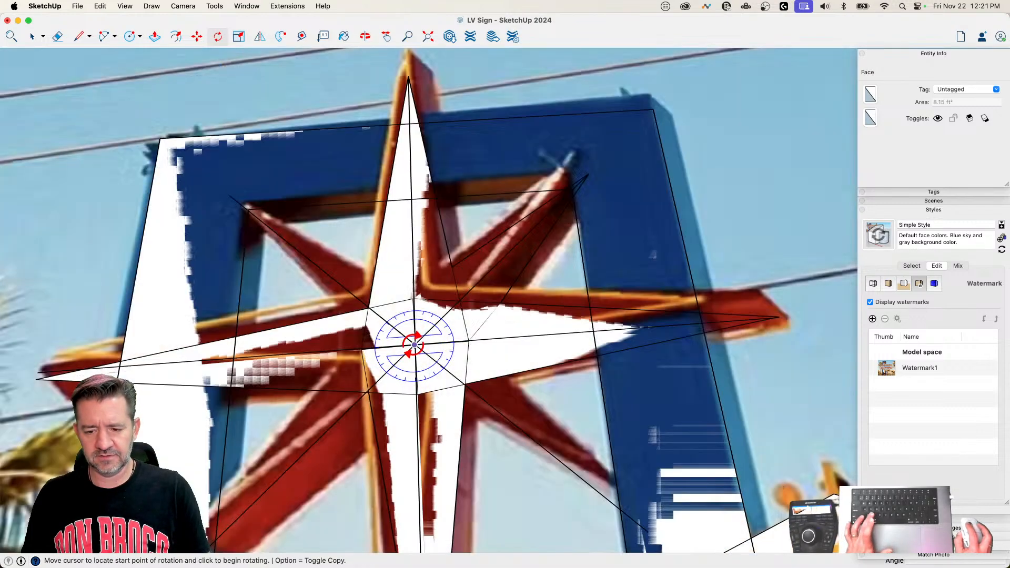
key("x")
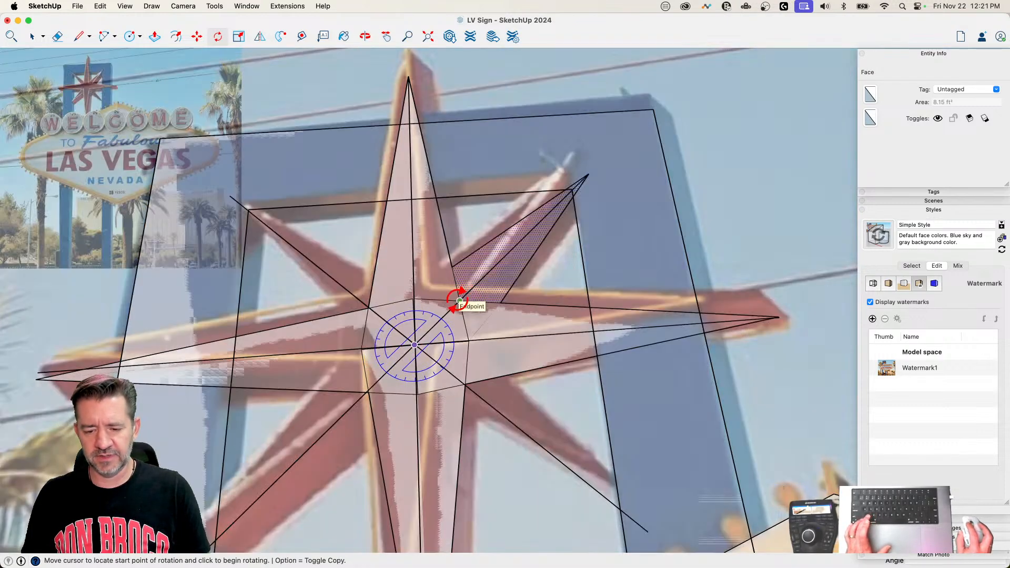
left_click(462, 382)
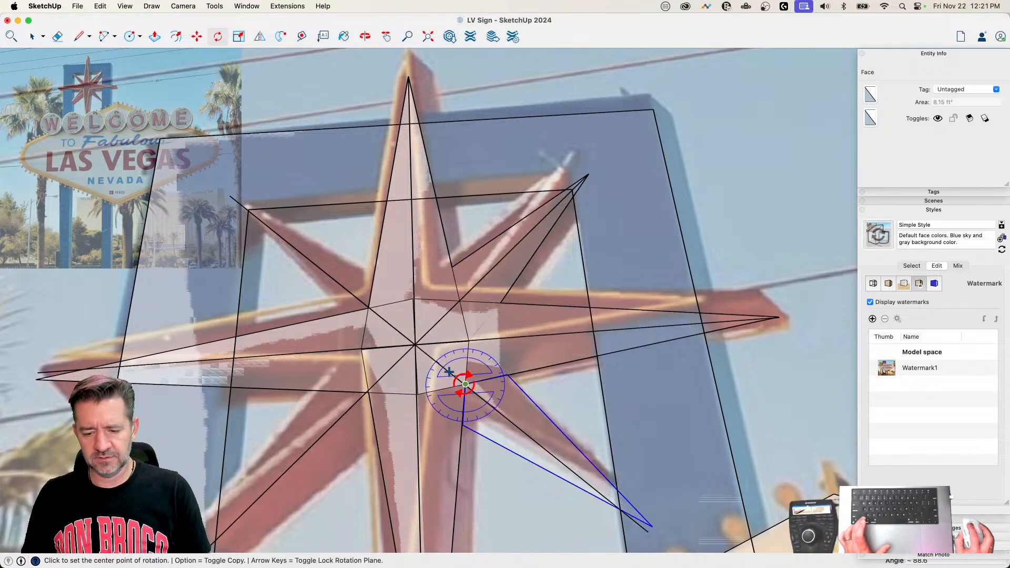
type("3x")
key("Return")
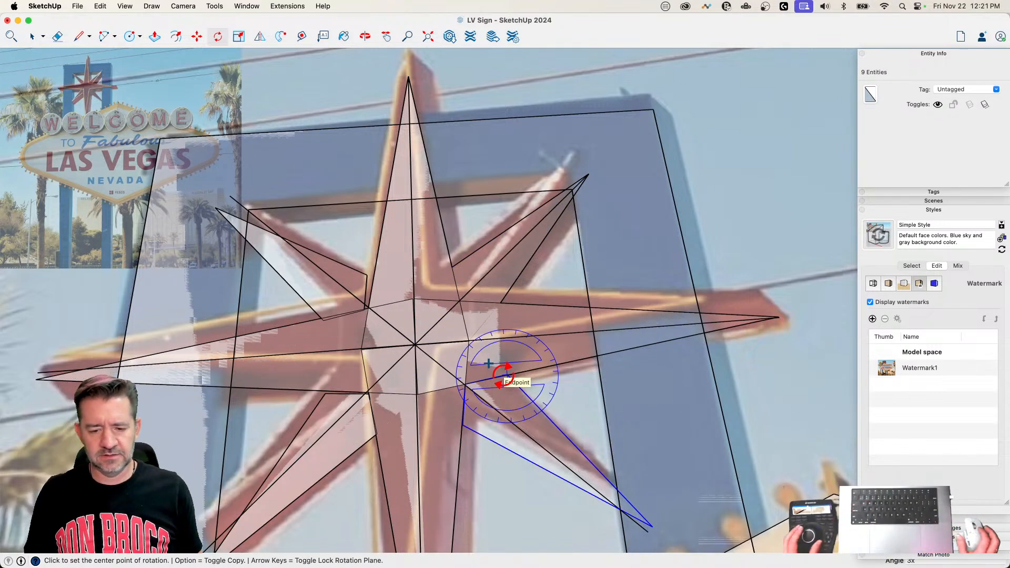
Step: Check the rotated diagonal points around the star's center against the centerlines, and undo the rotated copies
scroll(504, 374, "up", 6)
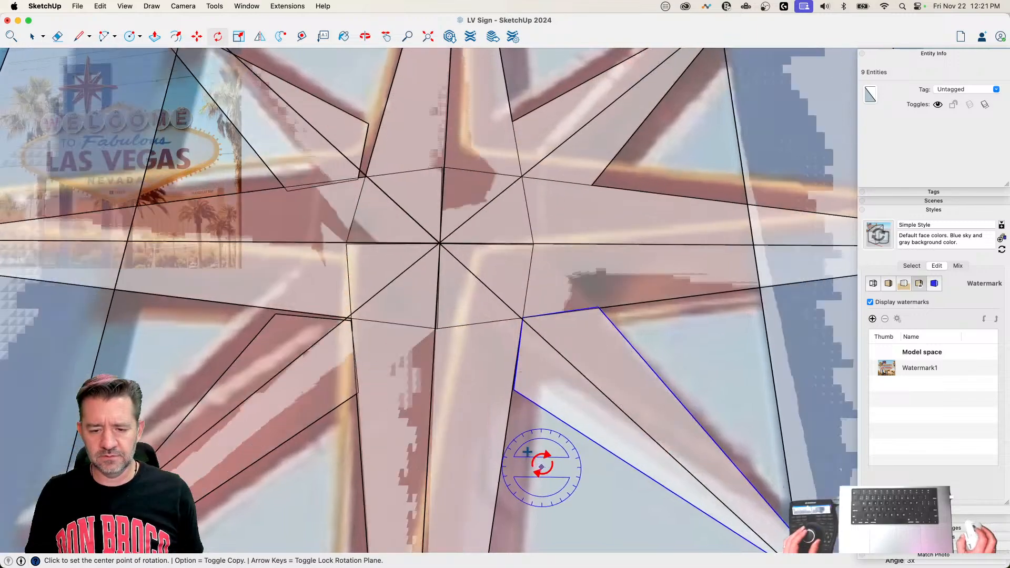
scroll(540, 465, "up", 2)
scroll(558, 432, "down", 2)
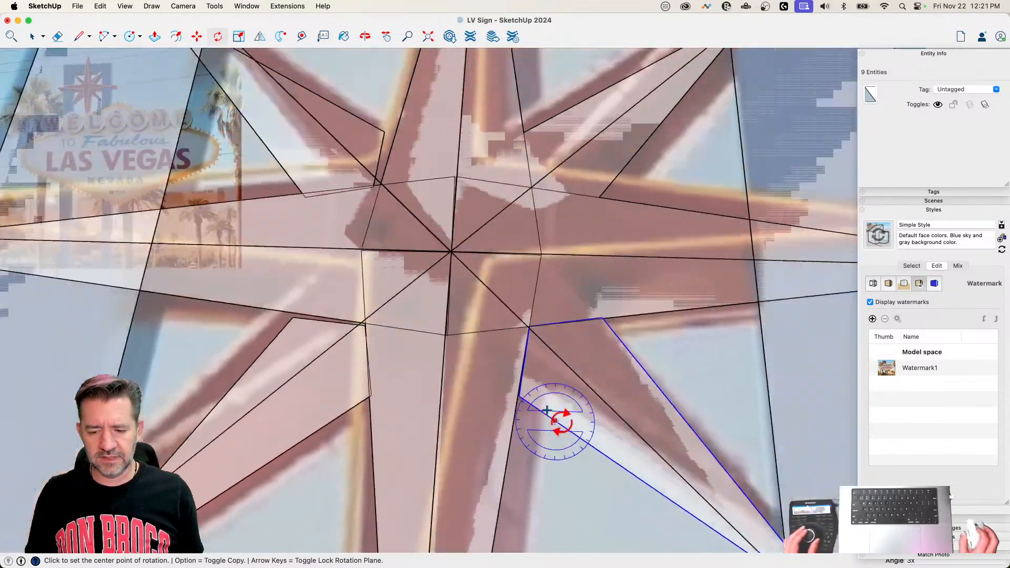
scroll(555, 421, "down", 4)
key("super+z")
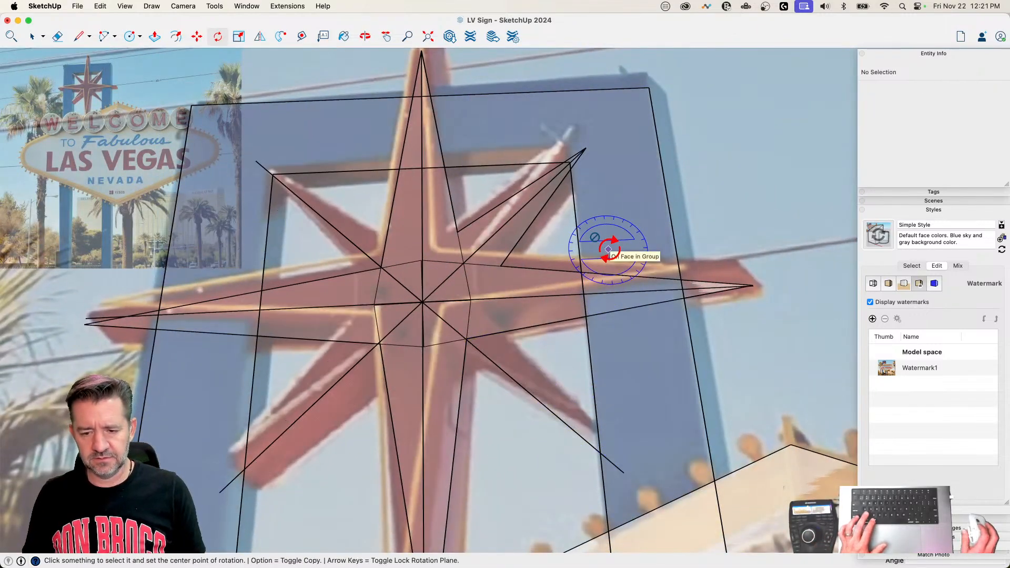
key("space")
left_click(506, 250)
key("q")
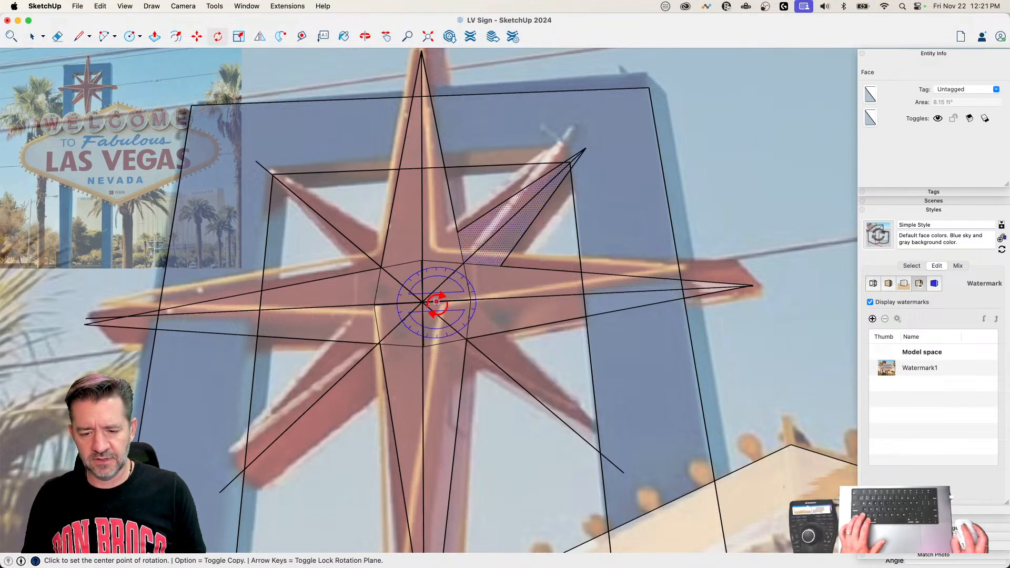
scroll(422, 303, "up", 6)
scroll(651, 231, "up", 6)
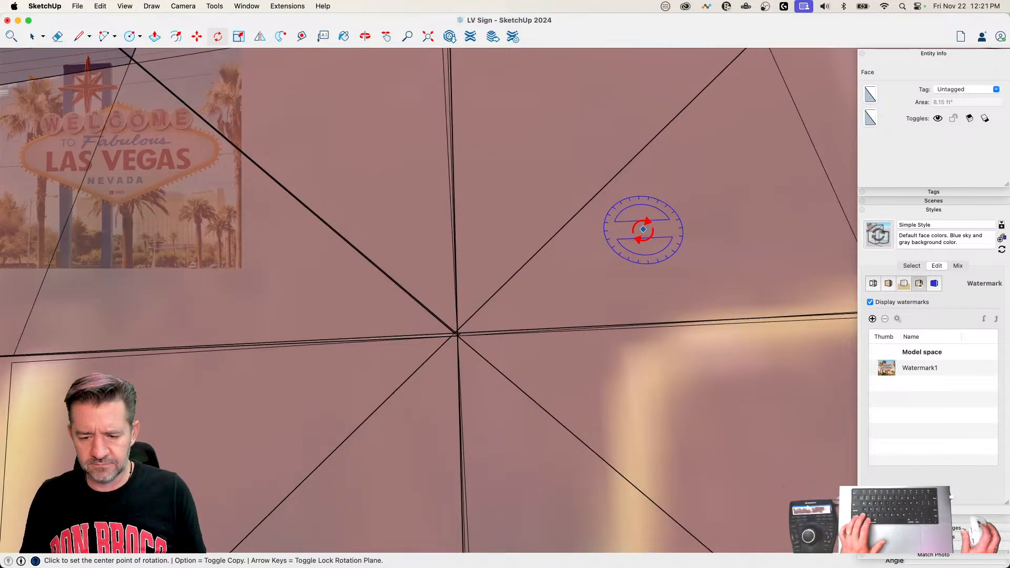
scroll(382, 404, "up", 3)
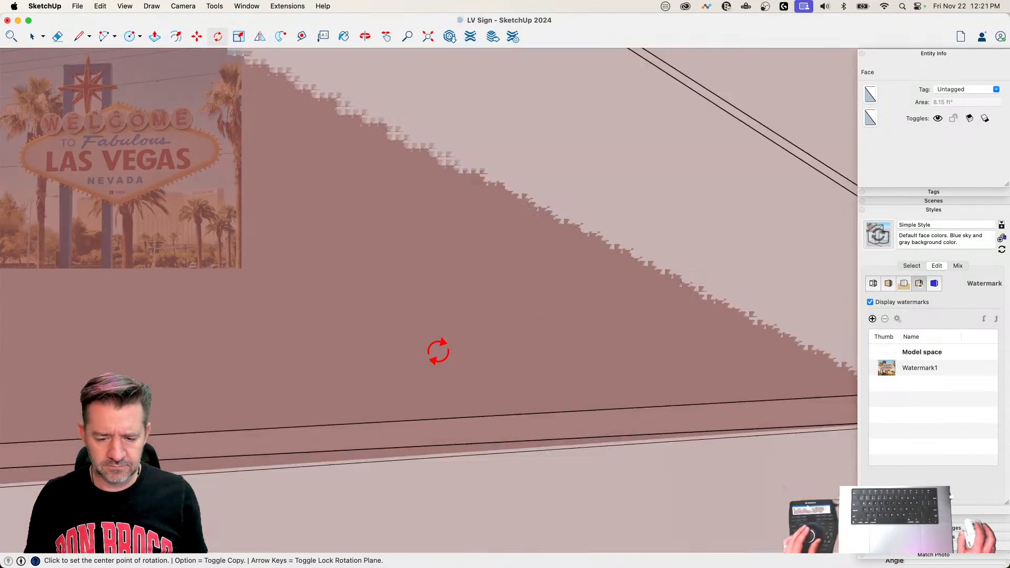
key("space")
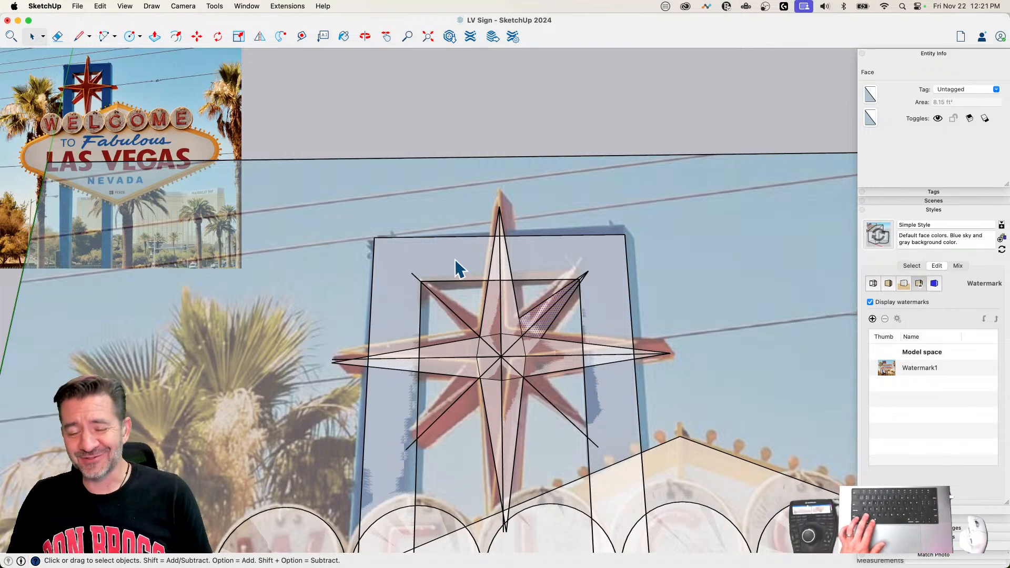
Step: Undo the construction of the star's points back to the bare grouped centerlines
key("Delete")
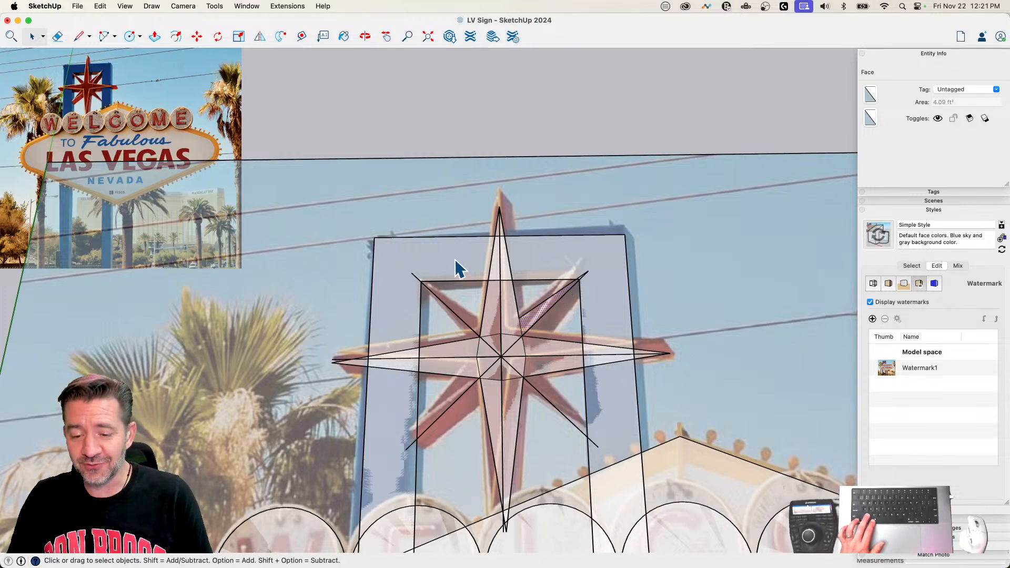
key("super+z")
key("super+z")
key("super+z")
key("super+z")
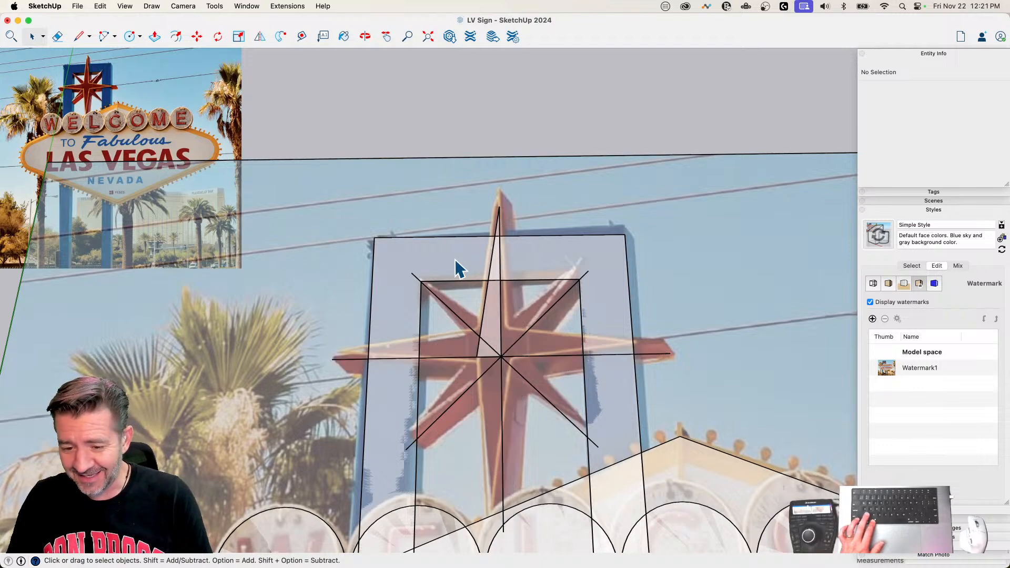
key("super+z")
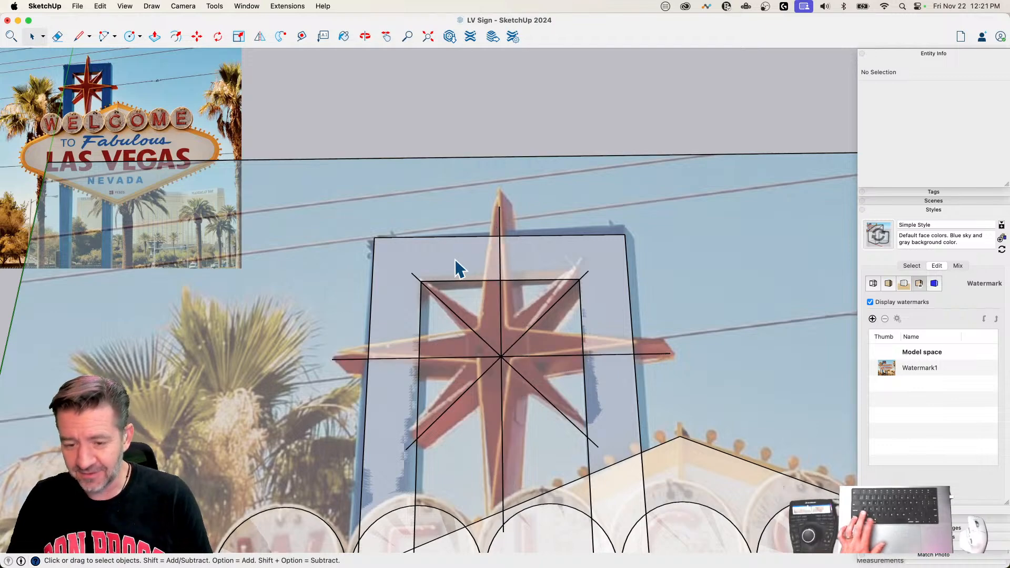
Step: Inspect the intersection of the star's grouped centerlines, and delete the centerline group
scroll(421, 218, "up", 10)
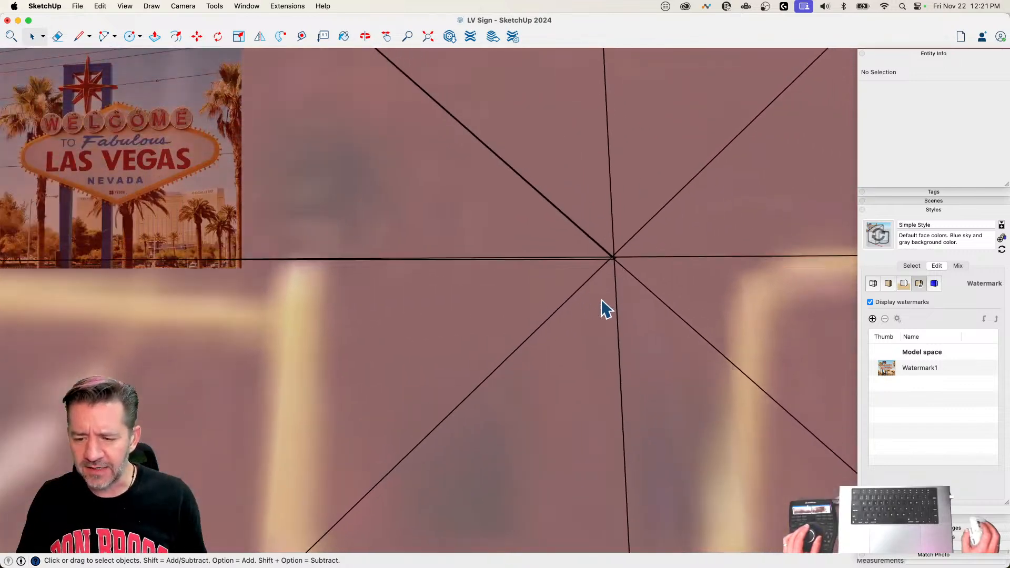
scroll(568, 264, "up", 5)
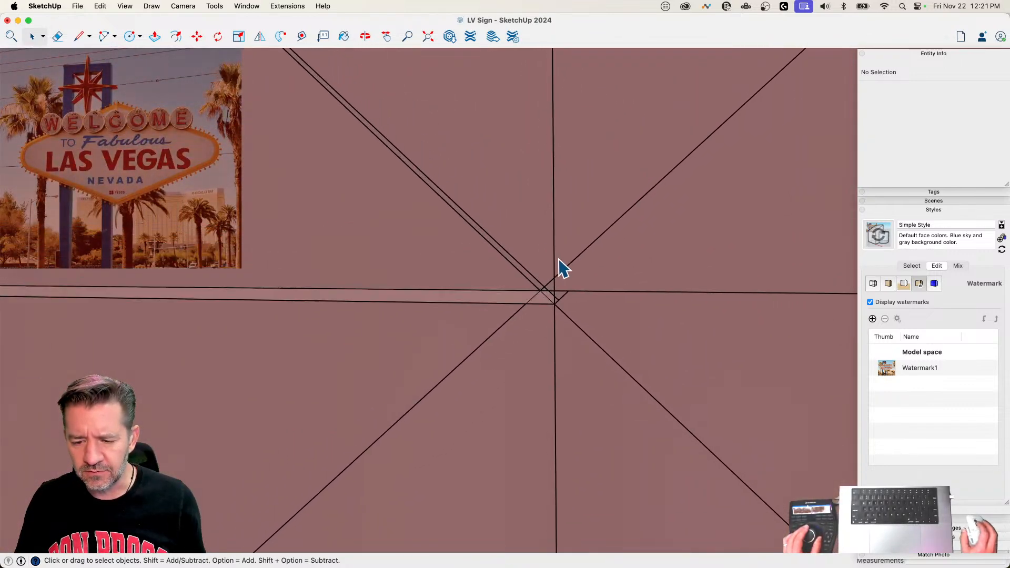
middle_click_drag(560, 266, 552, 357)
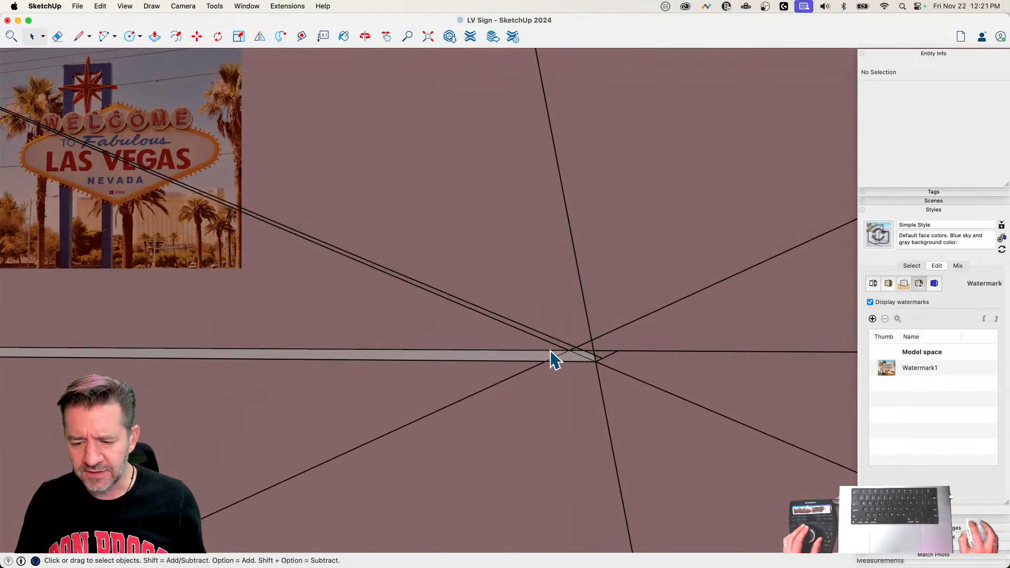
left_click(552, 359)
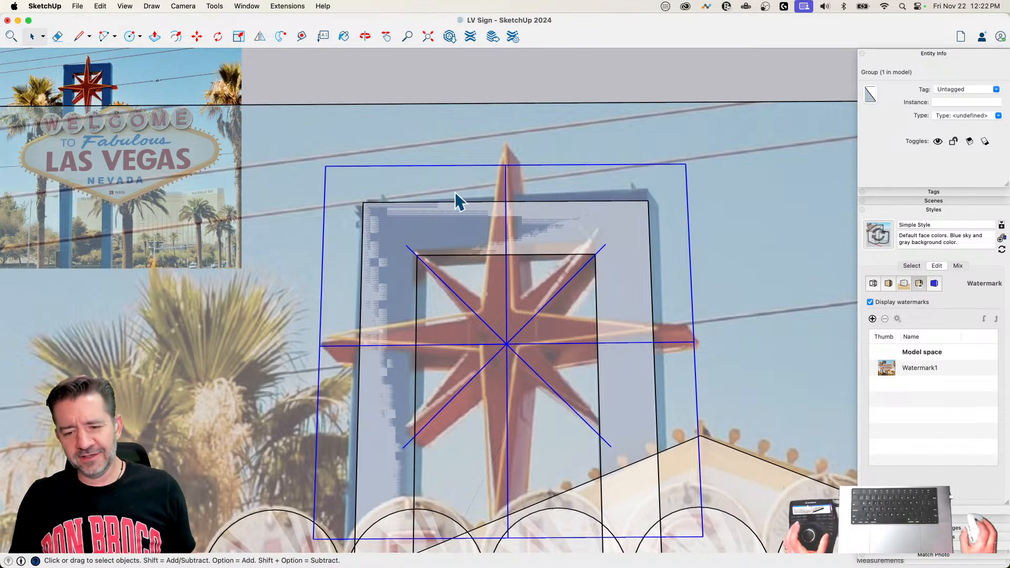
scroll(496, 367, "up", 10)
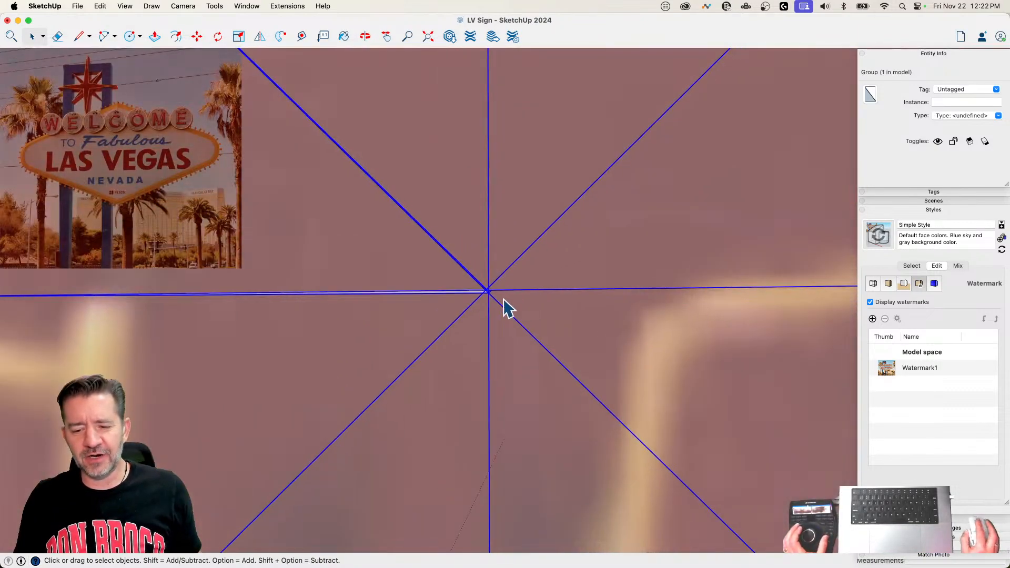
scroll(476, 293, "up", 6)
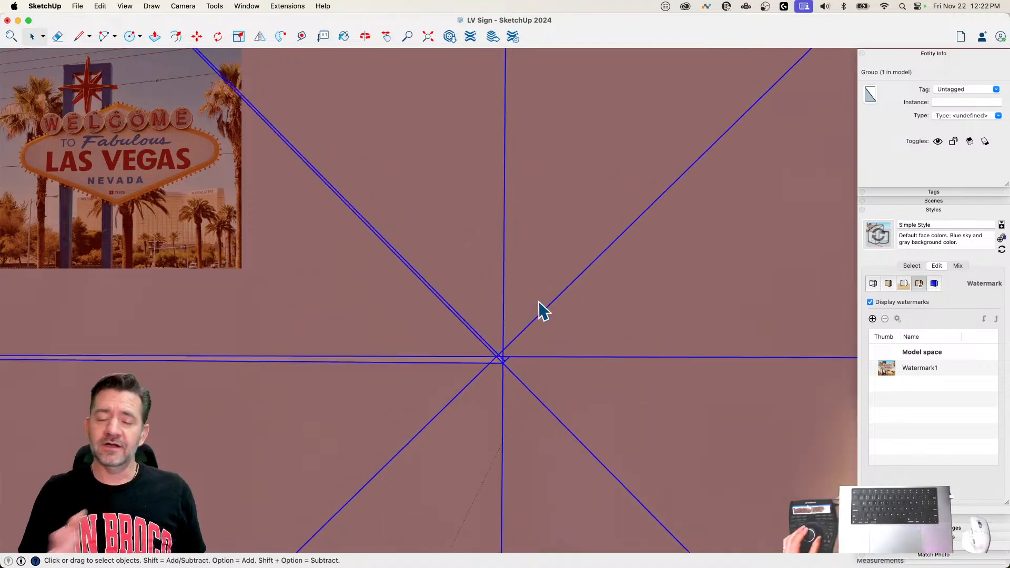
scroll(543, 311, "down", 8)
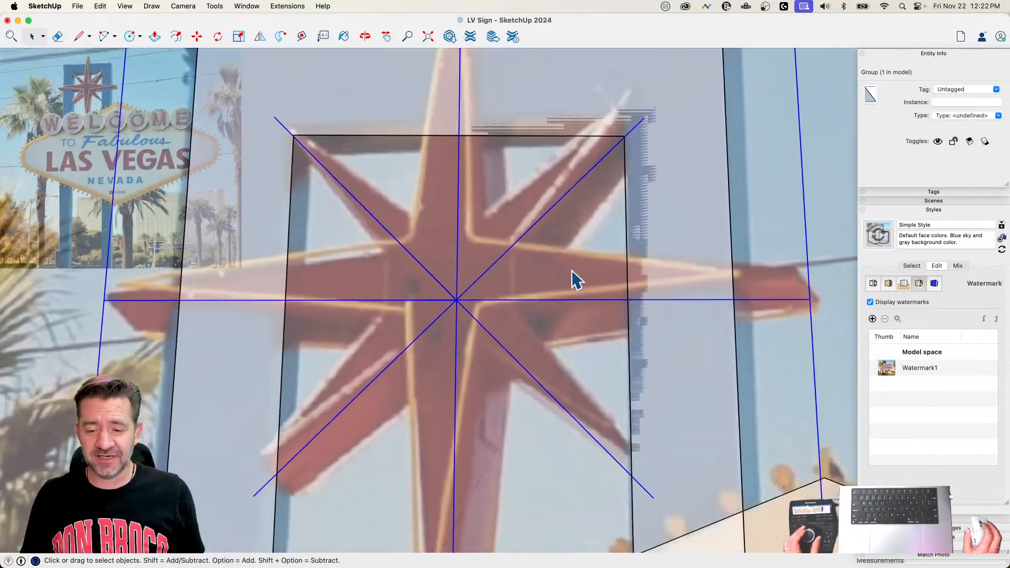
scroll(573, 280, "down", 5)
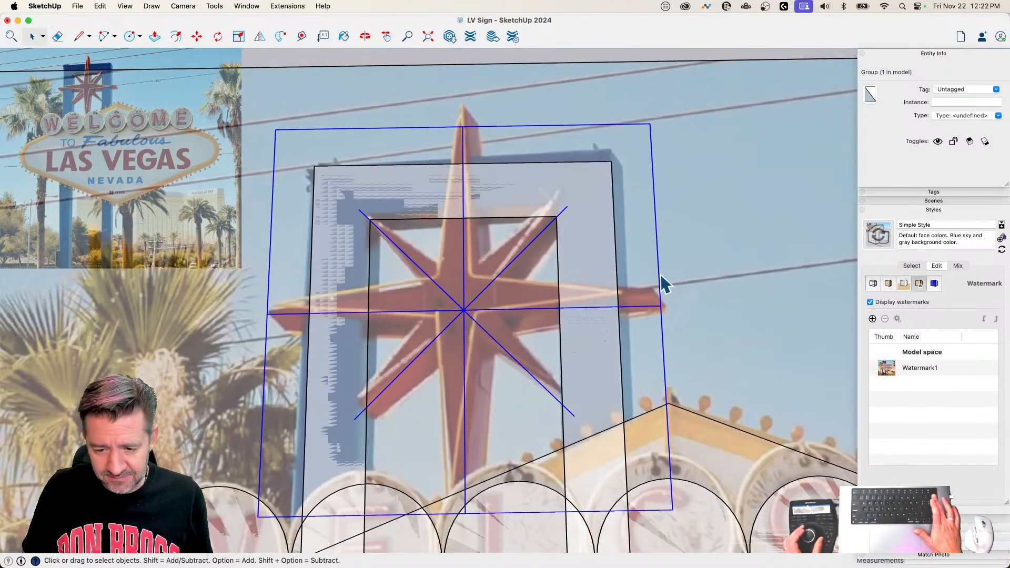
key("Delete")
scroll(523, 232, "down", 8)
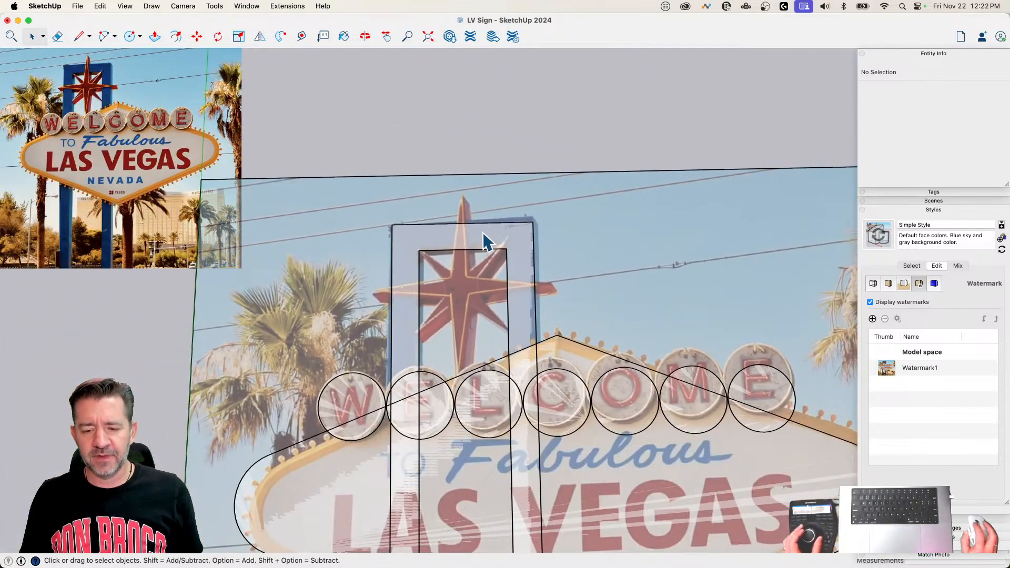
Step: Try to clear the post frame, sign outline and letter circle groups from over the reference photo
left_click(483, 232)
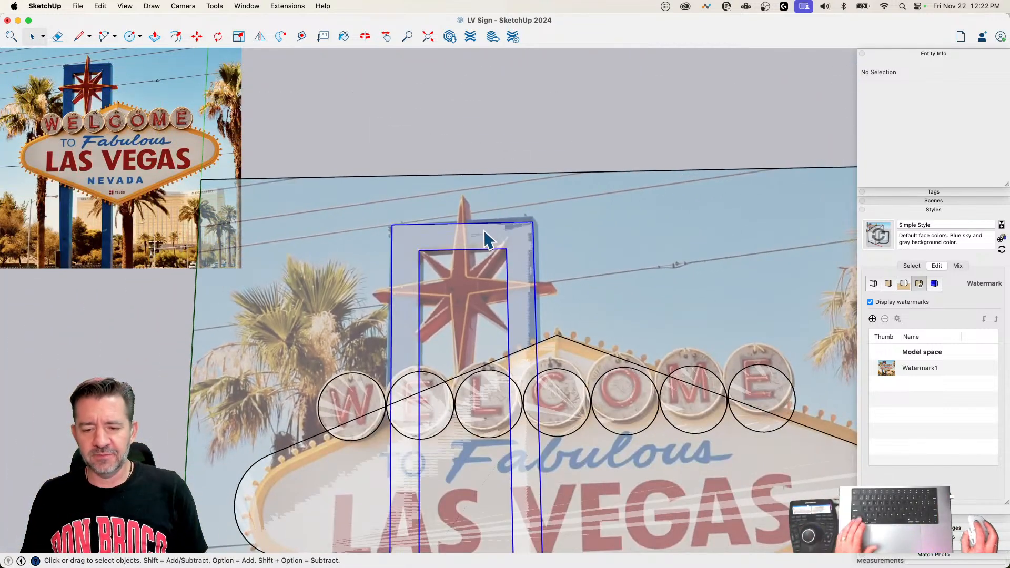
scroll(387, 293, "down", 3)
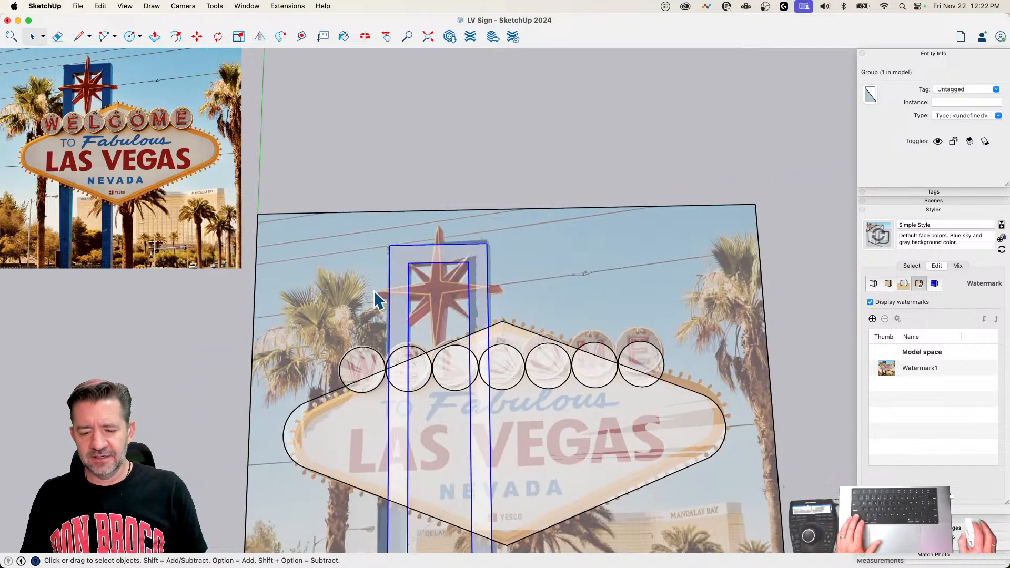
scroll(282, 241, "down", 2)
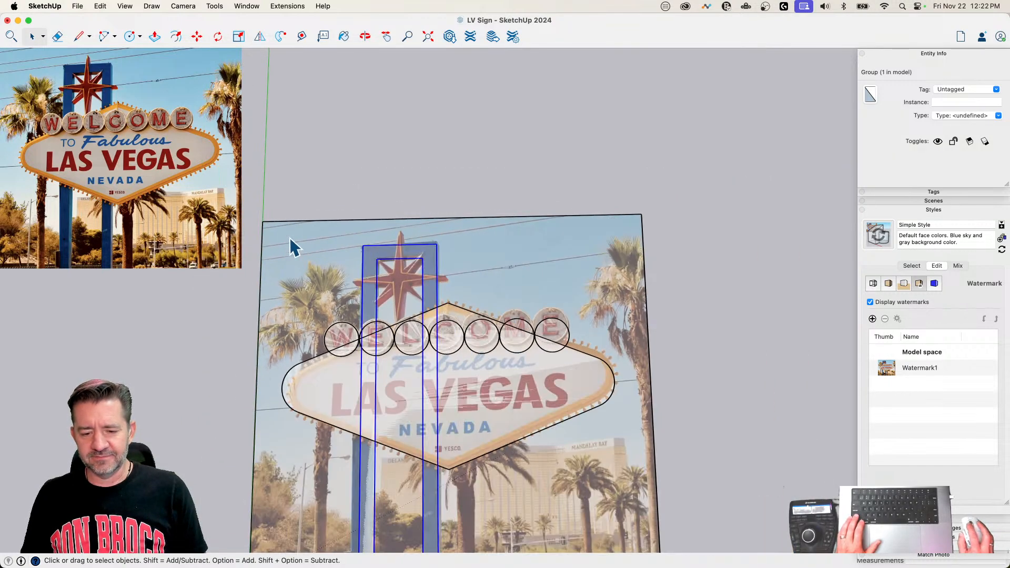
left_click_drag(280, 228, 626, 511)
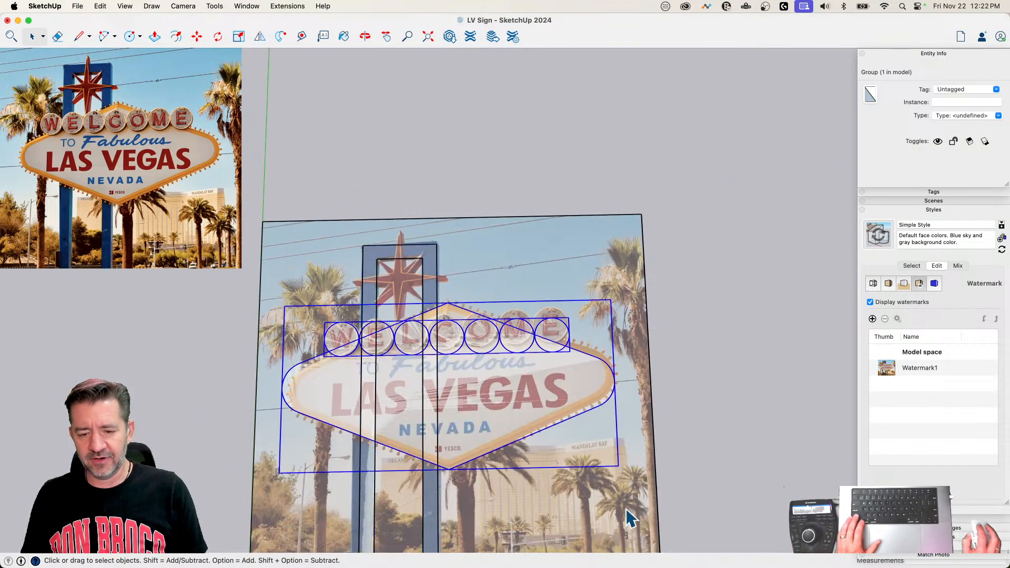
key("super+a")
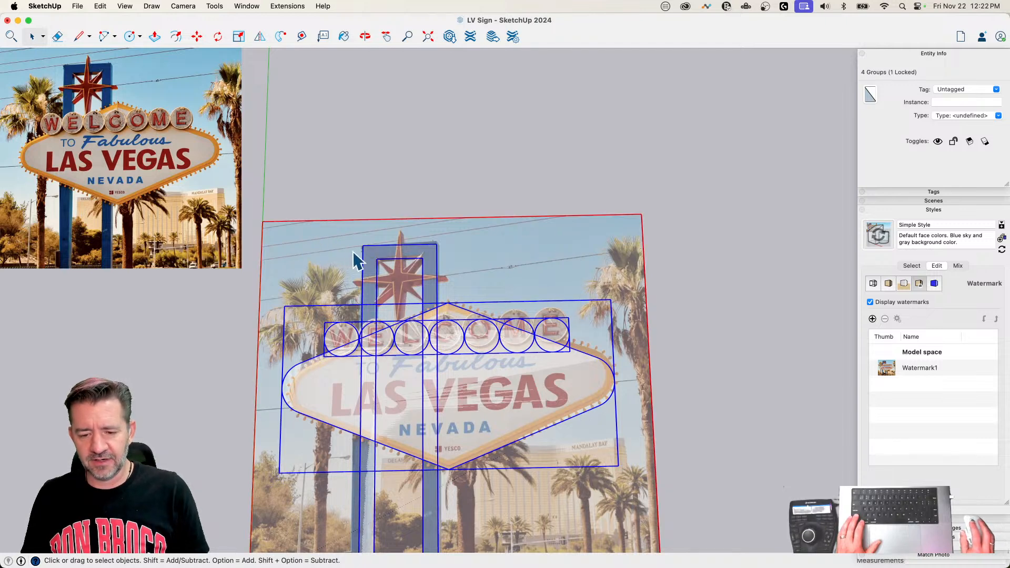
right_click(376, 248)
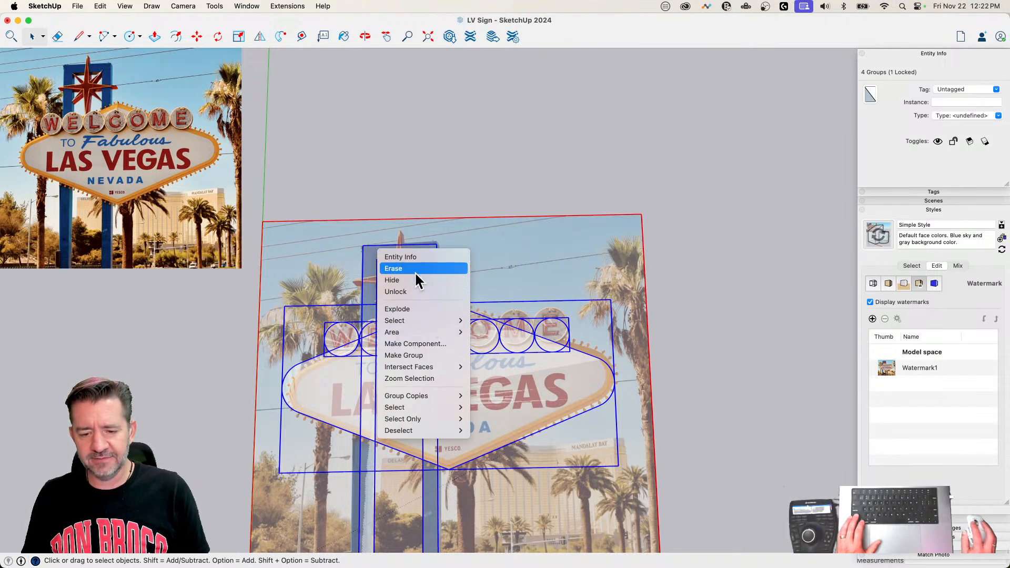
left_click(412, 279)
Step: Undo the removal of the post frame, sign outline and letter circle groups
scroll(413, 263, "up", 6)
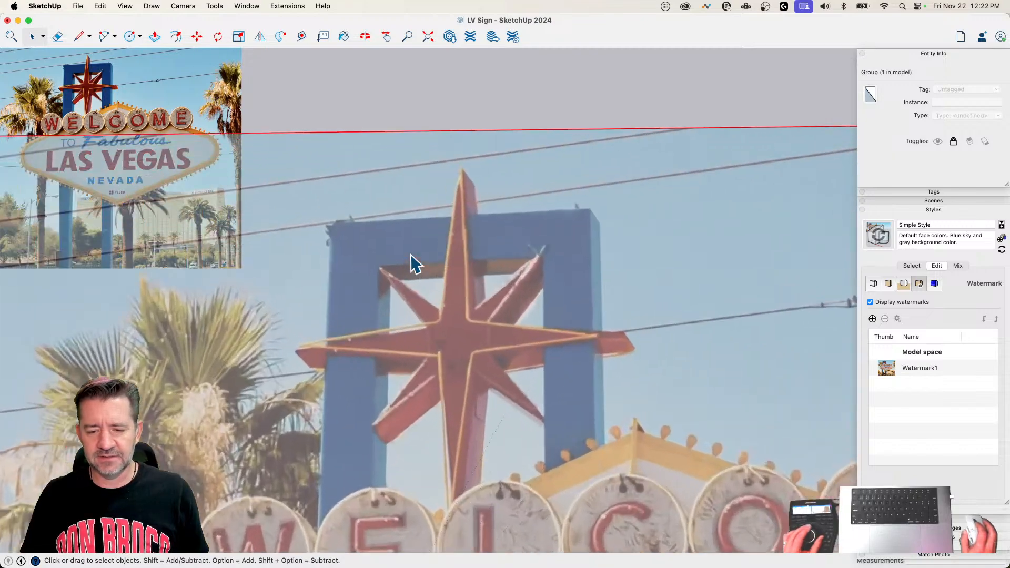
scroll(411, 255, "up", 3)
key("super+z")
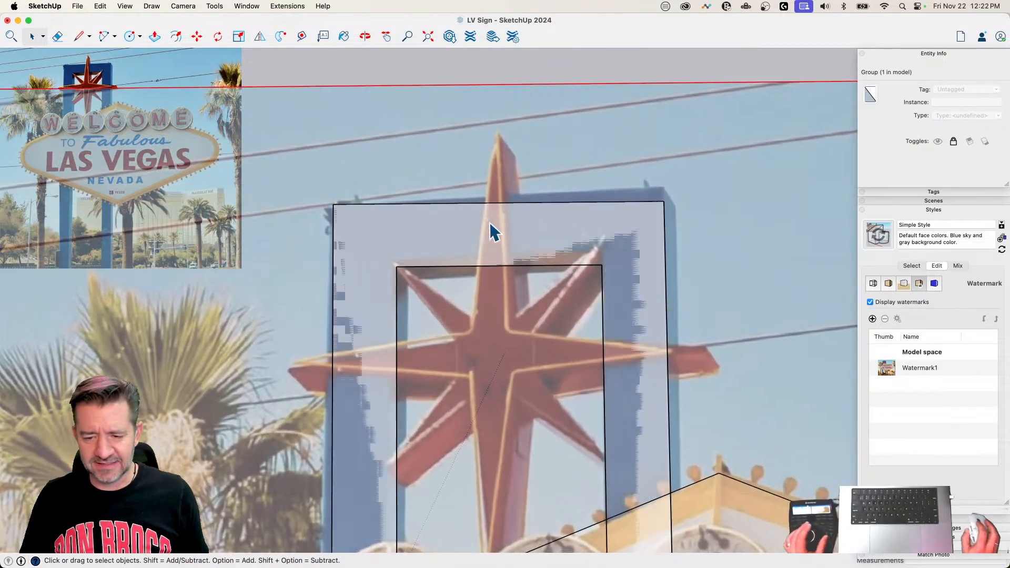
Step: Draw a vertical centerline about 25' 3" long through the star from its upper tip to its lower tip
scroll(490, 232, "up", 1)
key("l")
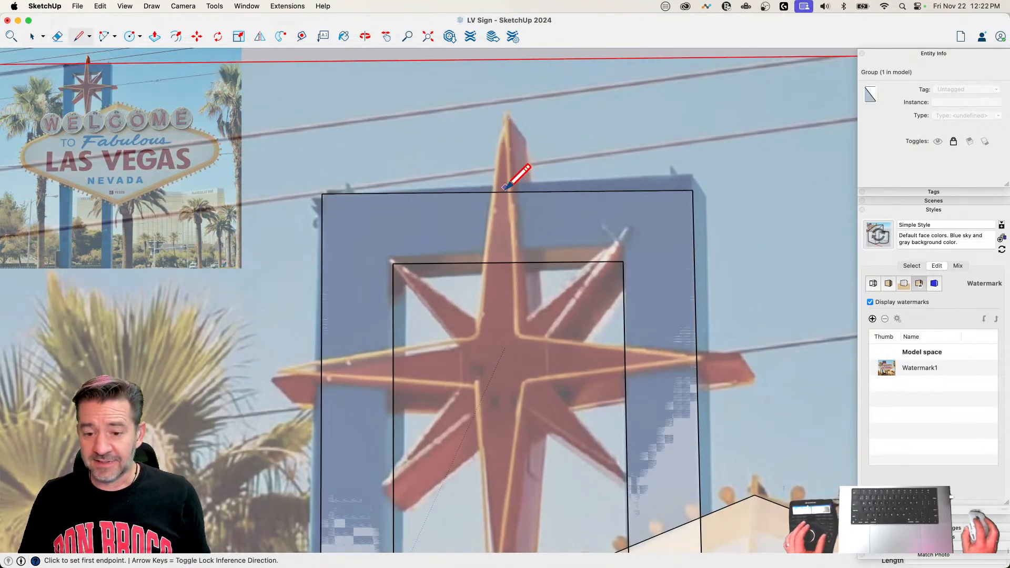
left_click(508, 114)
scroll(509, 417, "down", 3)
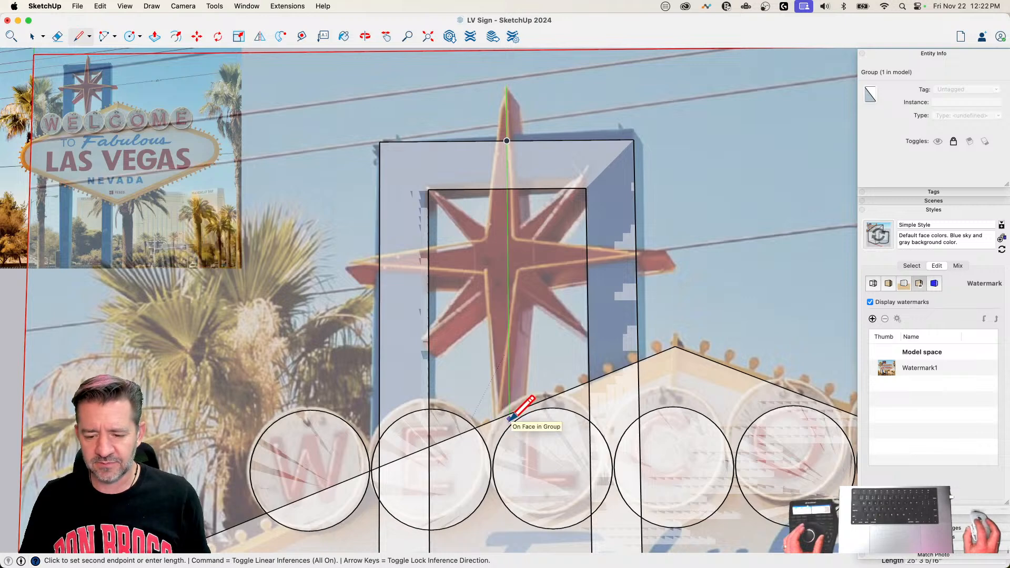
left_click(509, 415)
key("space")
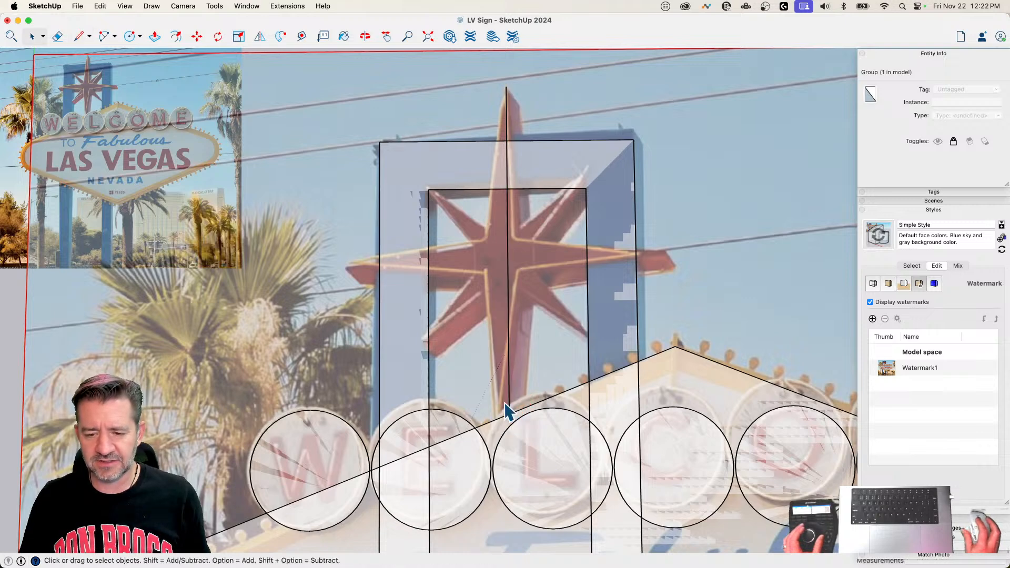
Step: Make three rotated copies of the vertical centerline about its midpoint at 45-degree spacing
left_click(507, 260)
key("q")
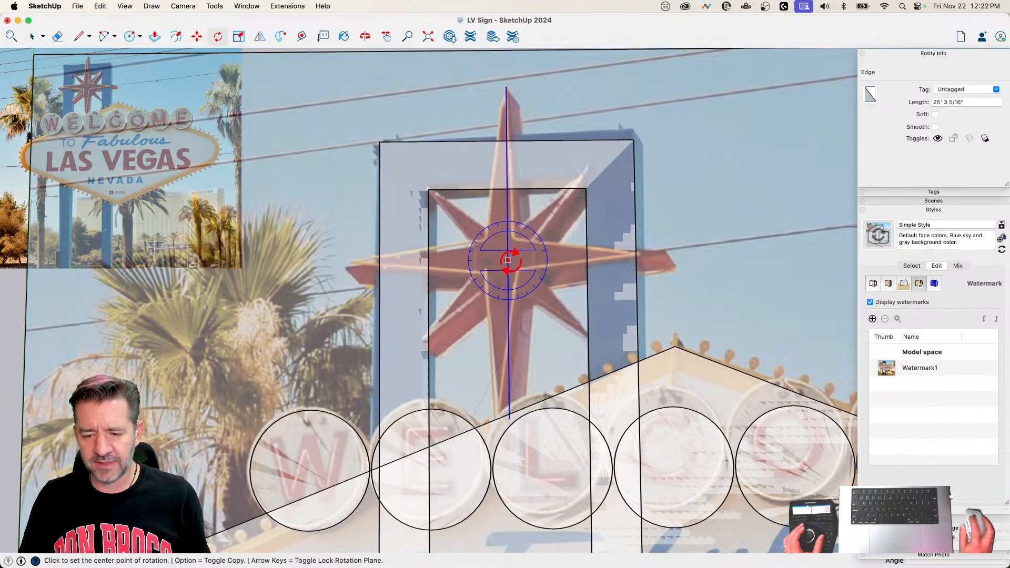
left_click(547, 250)
key("alt")
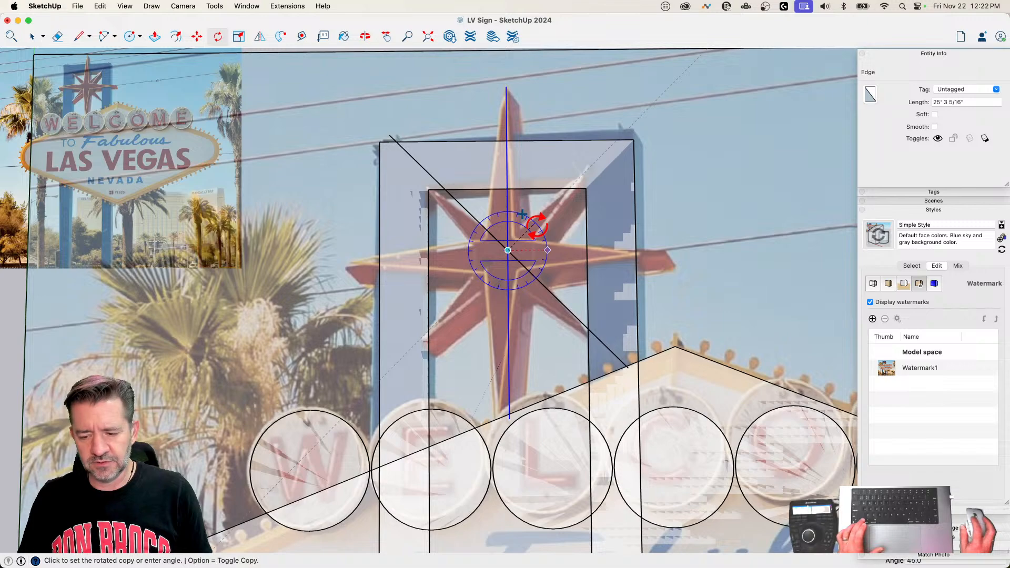
left_click(536, 227)
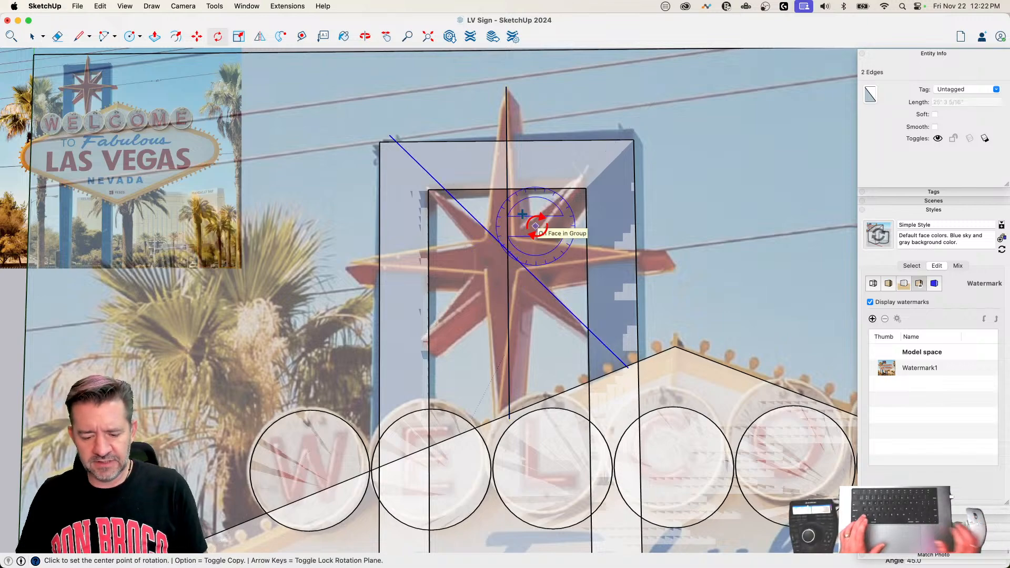
type("3x")
key("Return")
scroll(596, 363, "up", 3)
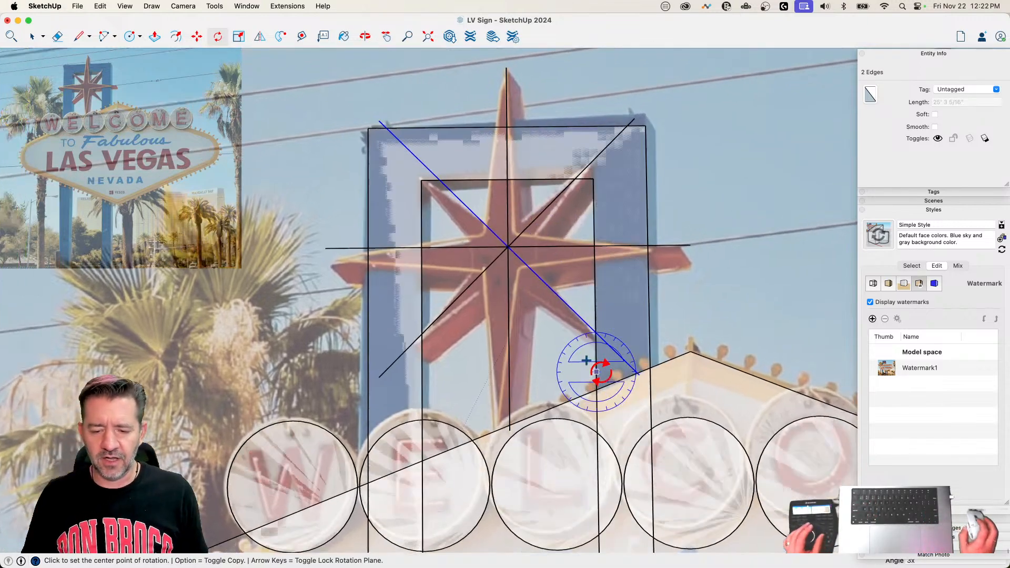
key("space")
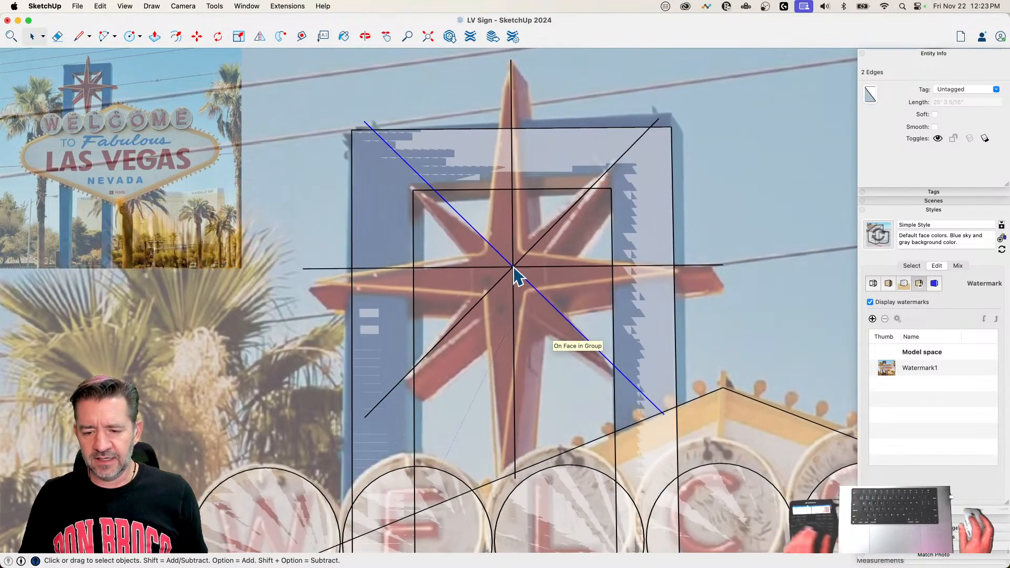
Step: Move all the star centerlines down about 1' 3" so the diagonals meet the upper corners of the frame opening
left_click(513, 268)
key("m")
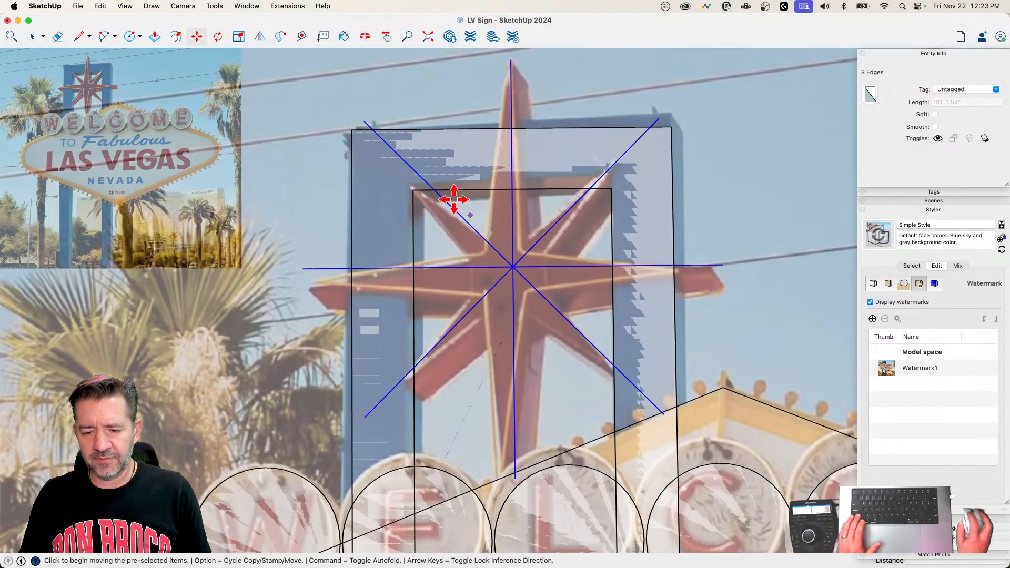
left_click(410, 167)
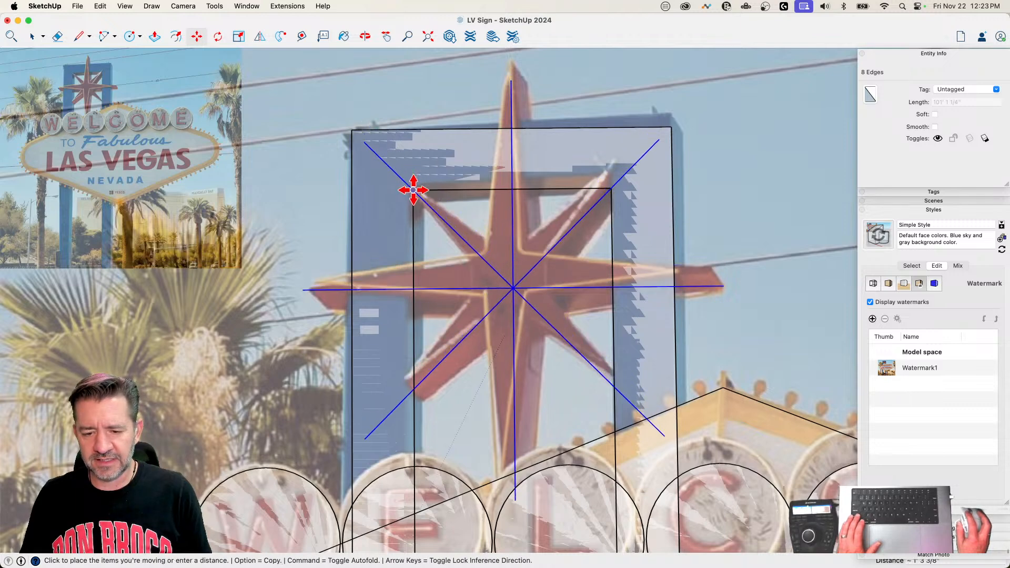
left_click(413, 189)
Step: Draw a circle centered on the centerline intersection, reaching slightly past the frame opening's upper corner to mark the short points' length
key("space")
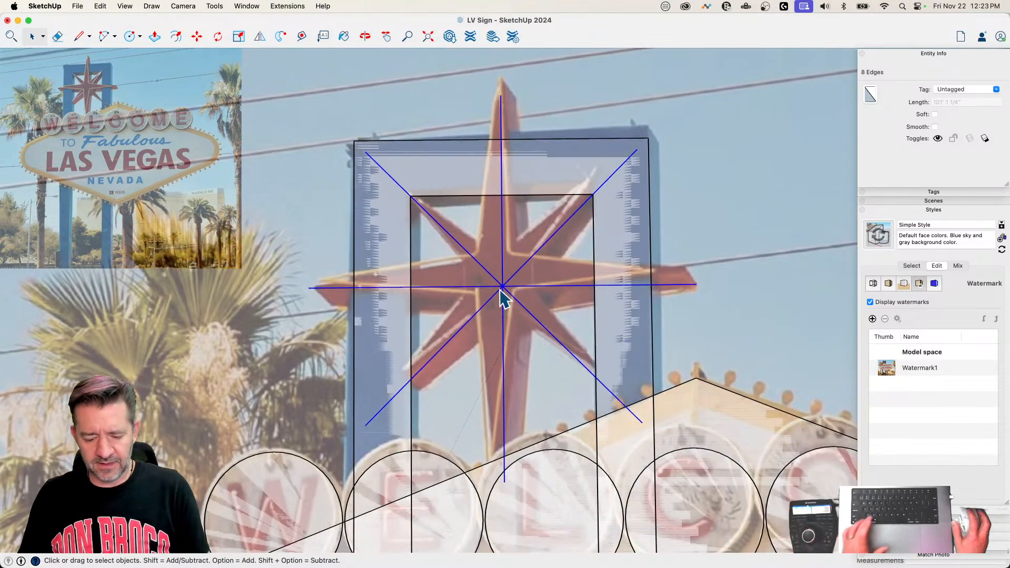
key("c")
left_click(503, 285)
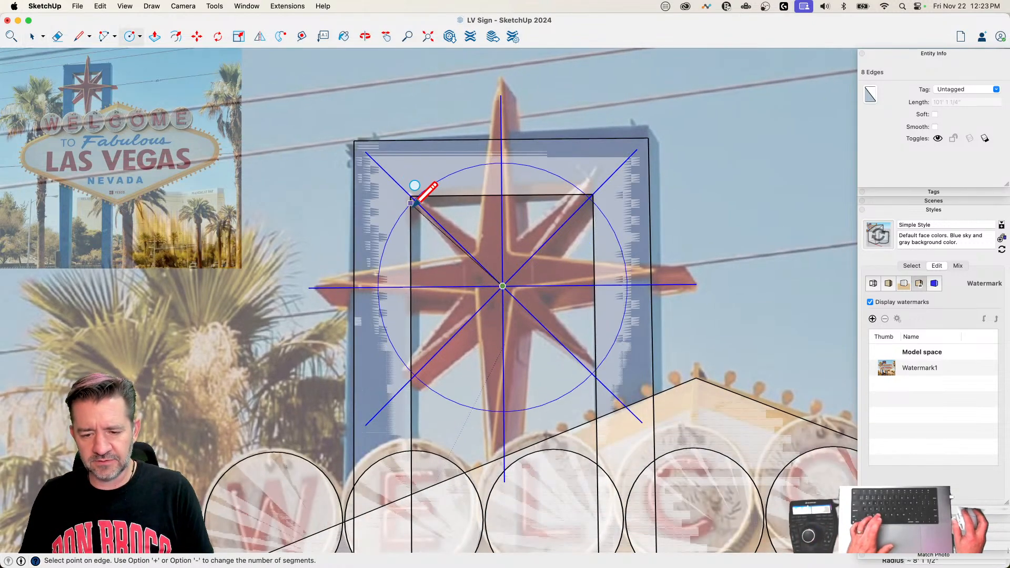
left_click(403, 188)
Step: Erase the diagonal centerline ends outside the circle, and erase the circle itself
key("e")
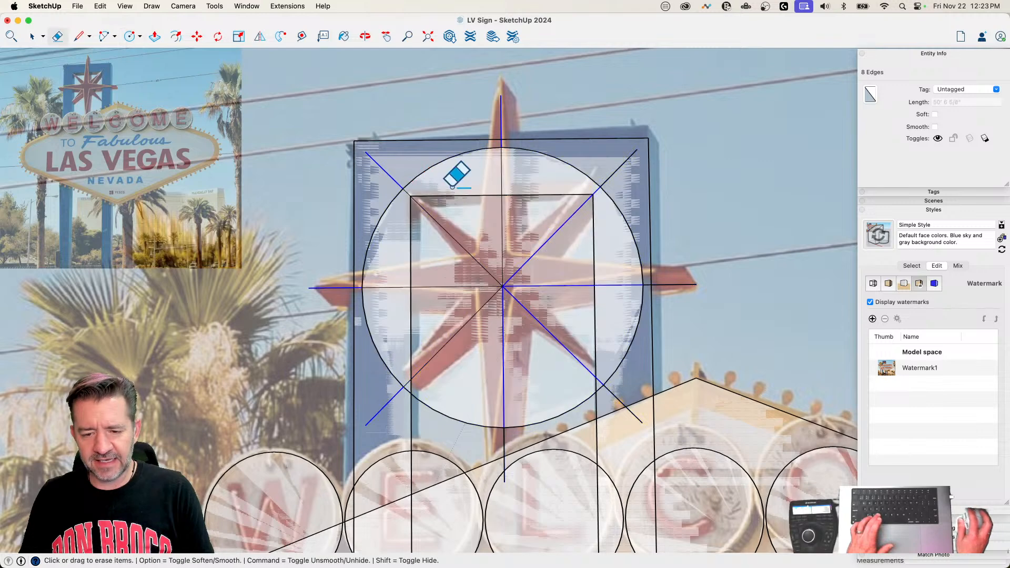
left_click(392, 165)
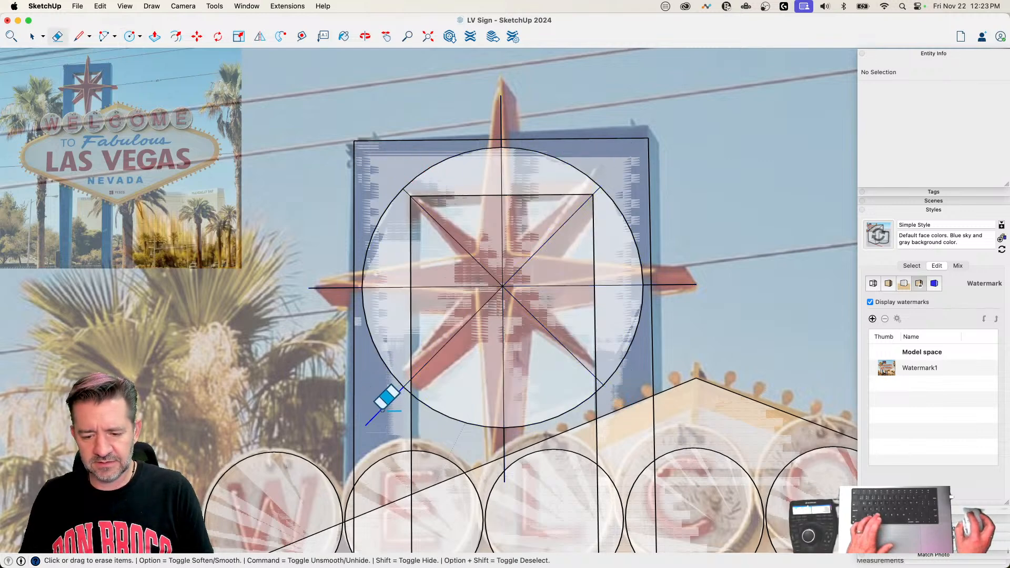
left_click(390, 354)
left_click(439, 415)
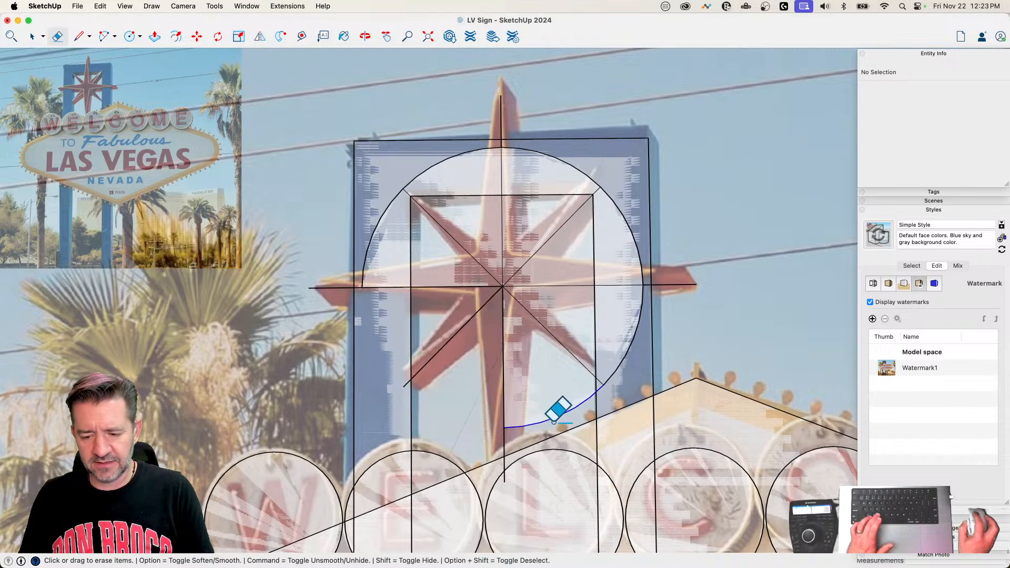
left_click_drag(553, 420, 636, 325)
mouse_move(634, 237)
left_mouse_down()
mouse_move(572, 163)
mouse_move(548, 157)
mouse_move(437, 164)
mouse_move(375, 182)
mouse_move(394, 207)
left_mouse_up()
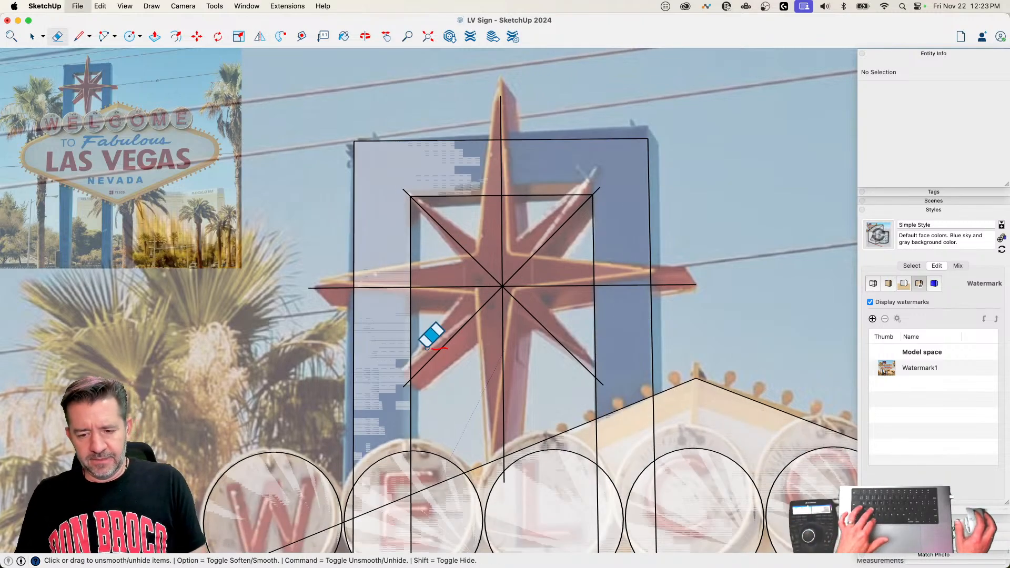
Step: Draw the tall upper point's left edge, about 12' 9" long, from the centerline tip to the horizontal centerline
scroll(494, 294, "up", 5)
key("space")
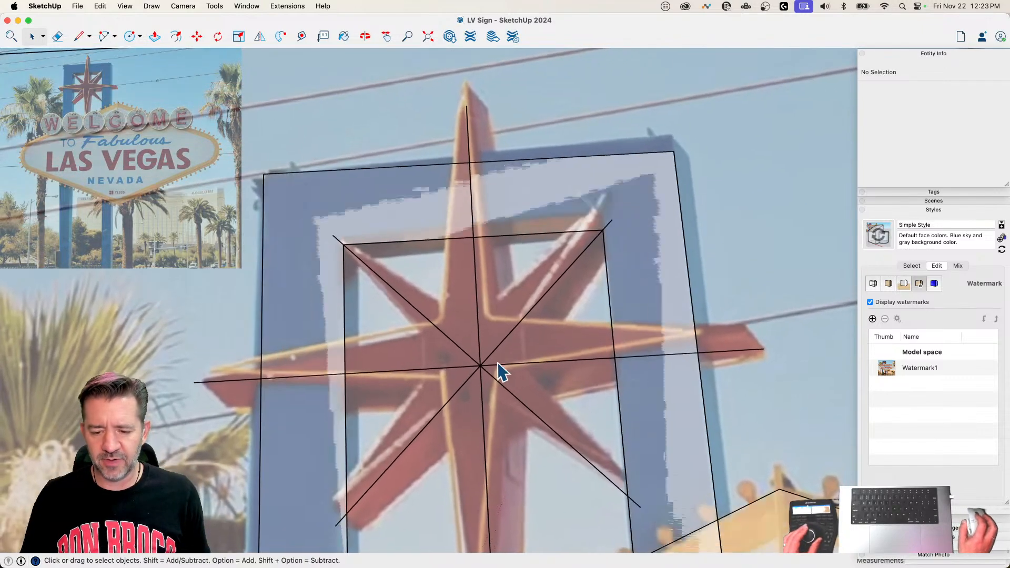
key("l")
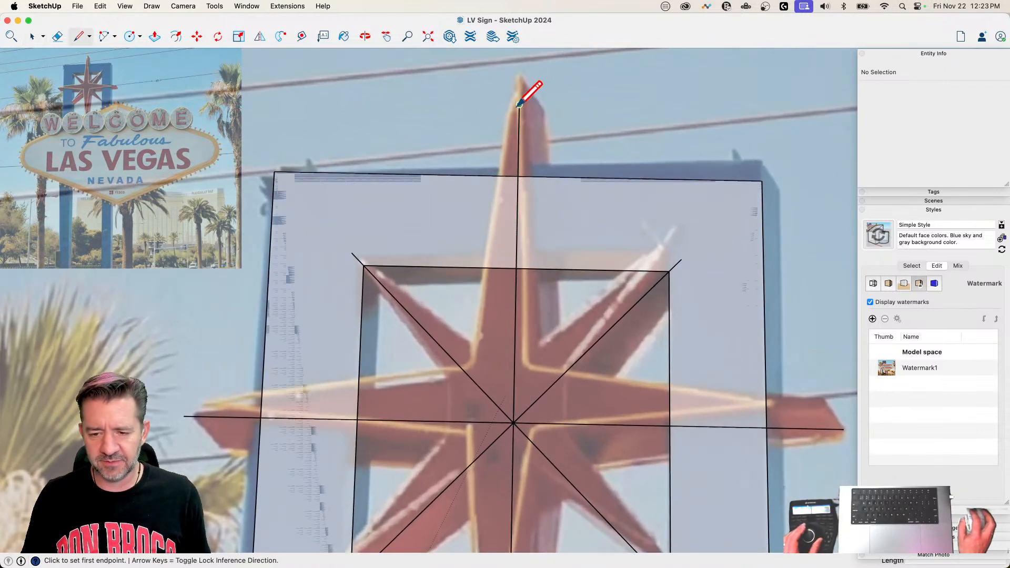
left_click(519, 105)
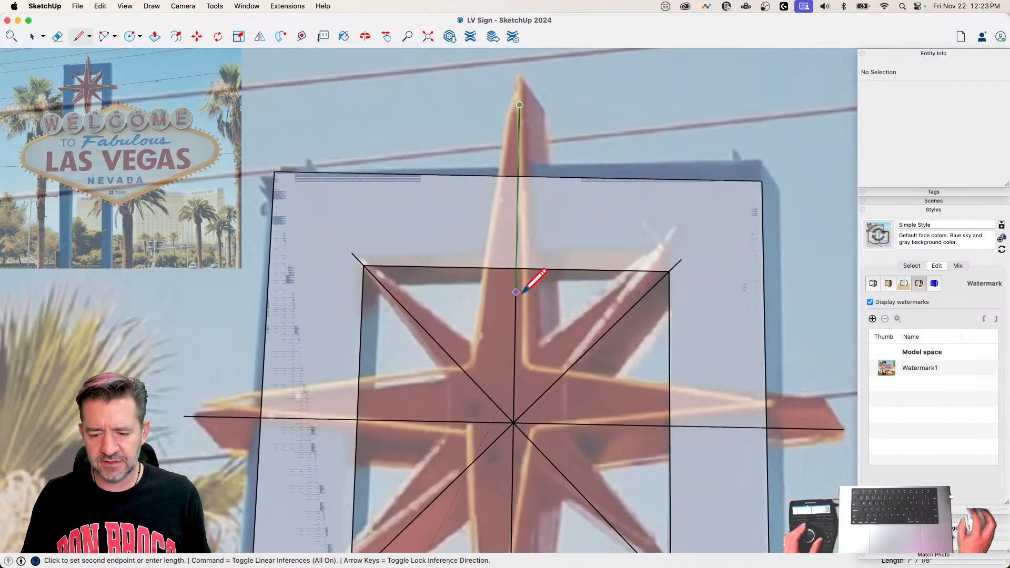
left_click(472, 421)
key("space")
Step: Flip a copy of the upper half-point face across the vertical centerline, and erase the leftover edges below the diagonals
left_click(508, 370)
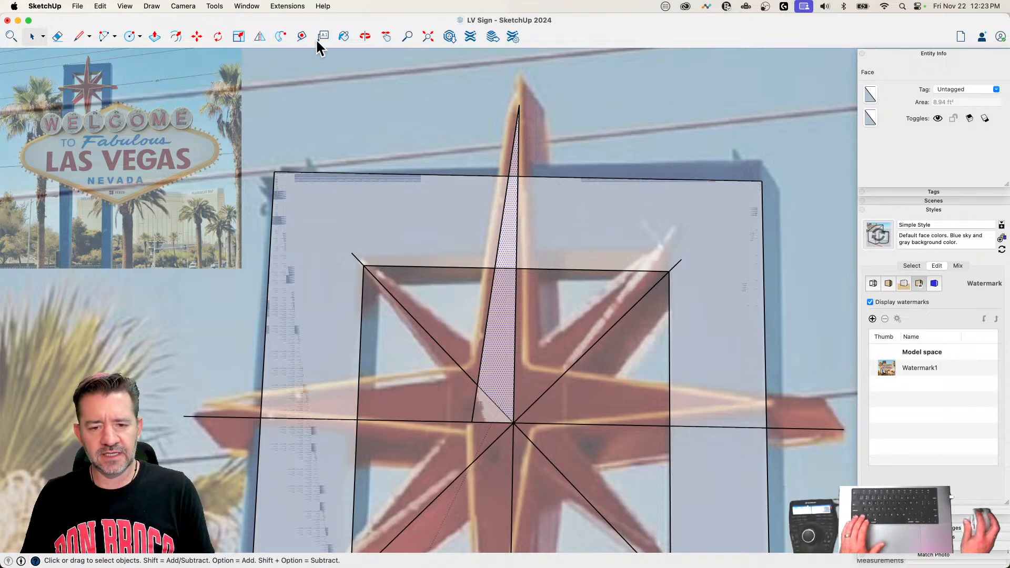
left_click(261, 36)
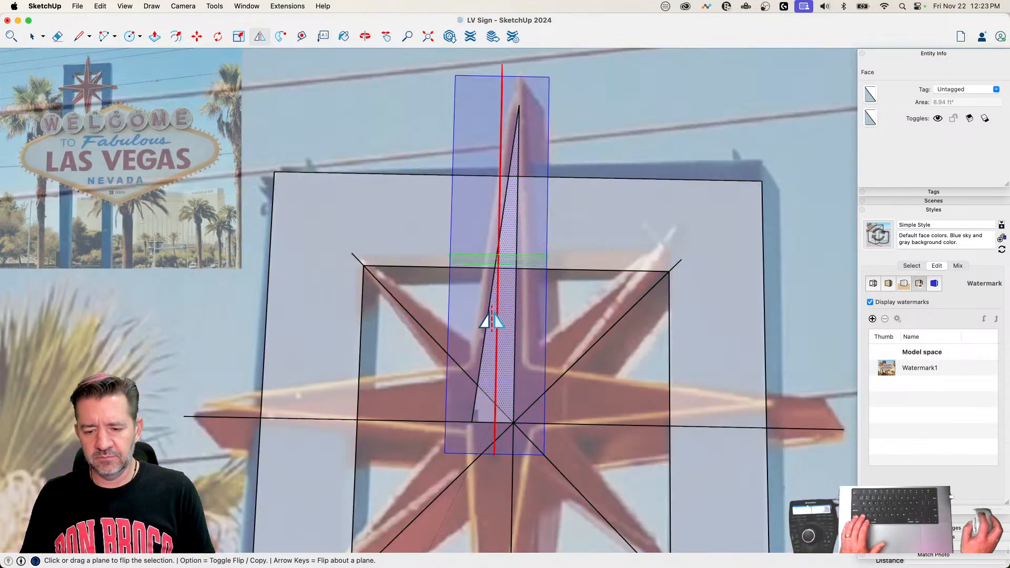
middle_click_drag(487, 322, 446, 310)
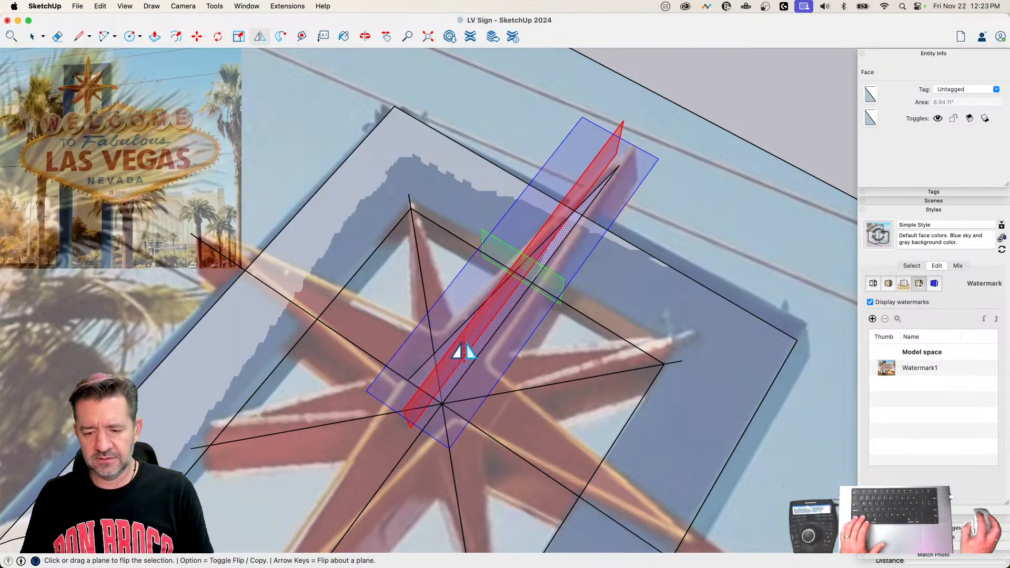
key("alt")
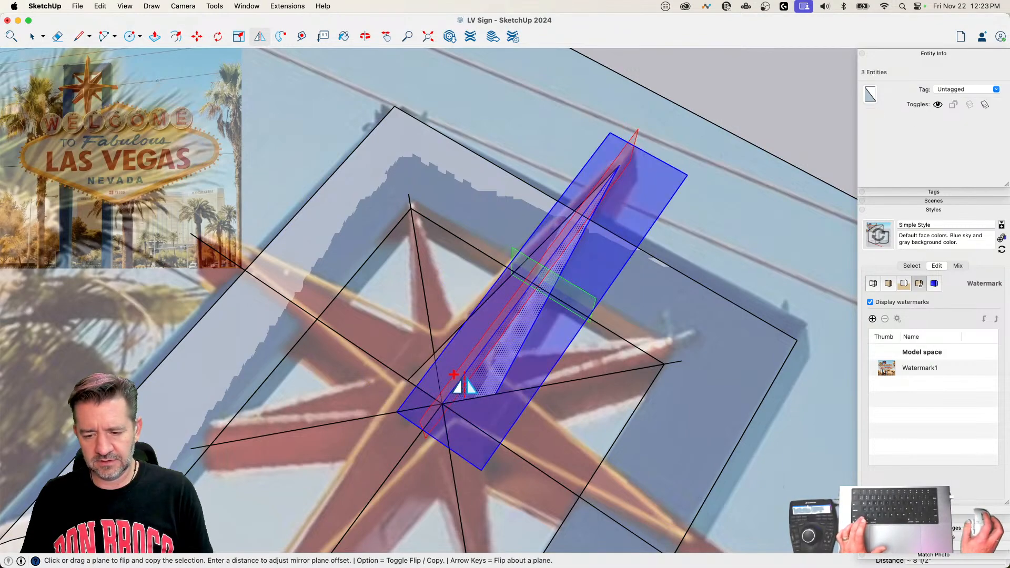
left_click(457, 387)
key("space")
key("e")
key("space")
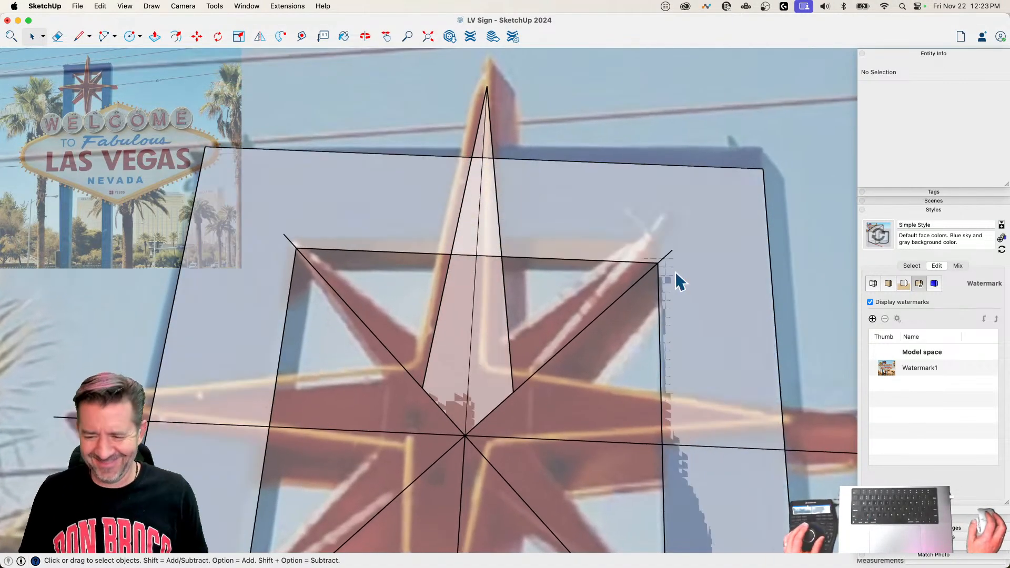
Step: Draw the upper edges of both short diagonal points to matching heights on the tall point's sides, linked by a horizontal line
key("l")
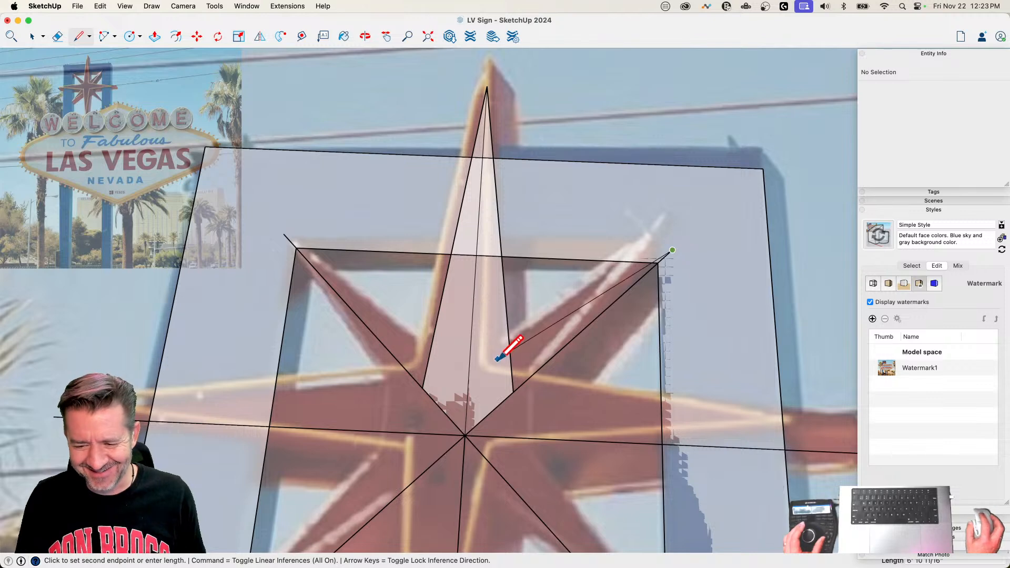
left_click(510, 354)
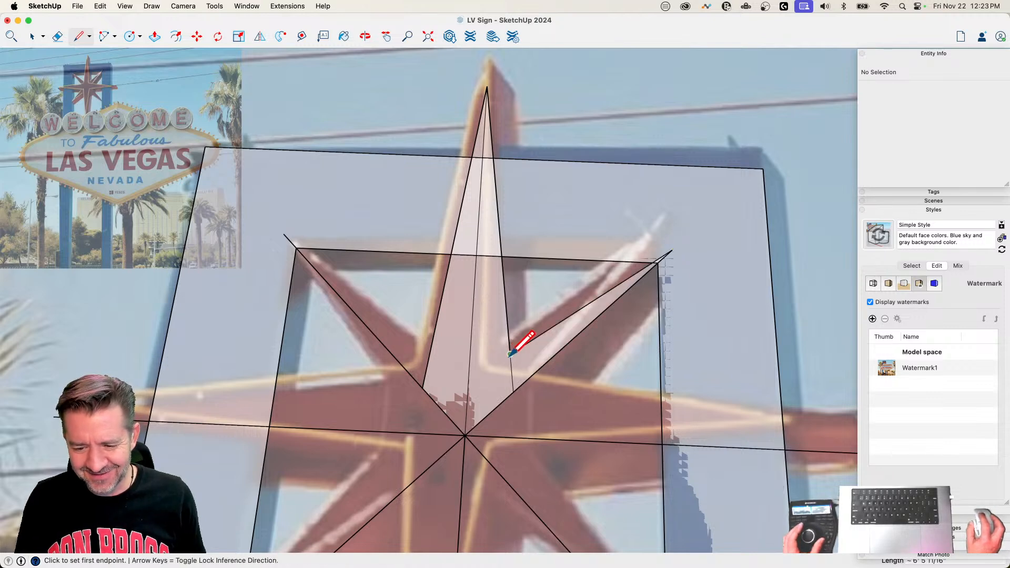
left_click(431, 350)
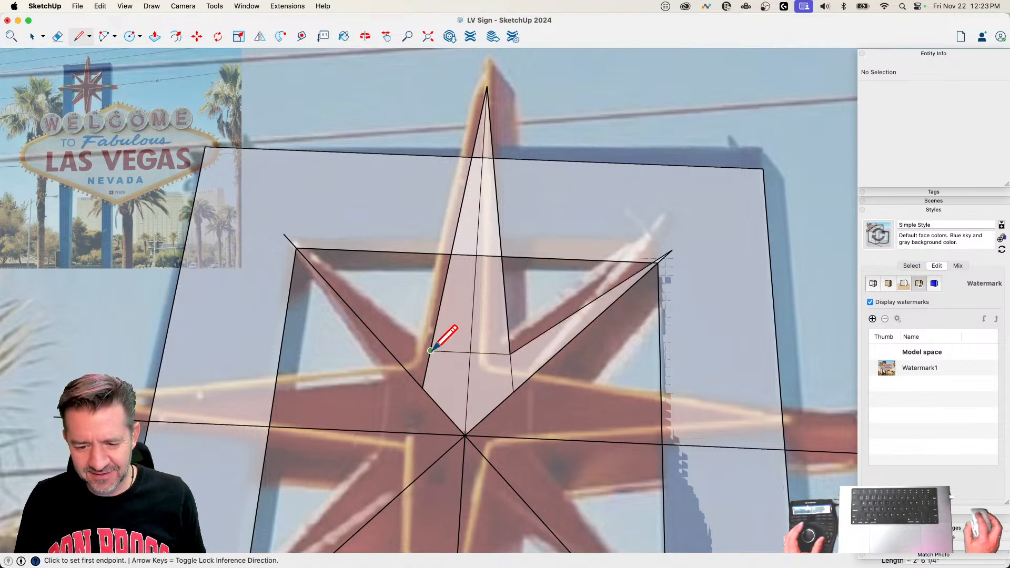
left_click(430, 351)
left_click(284, 233)
Step: Erase the internal edges of the upper star section to merge it into a single three-pointed face
key("e")
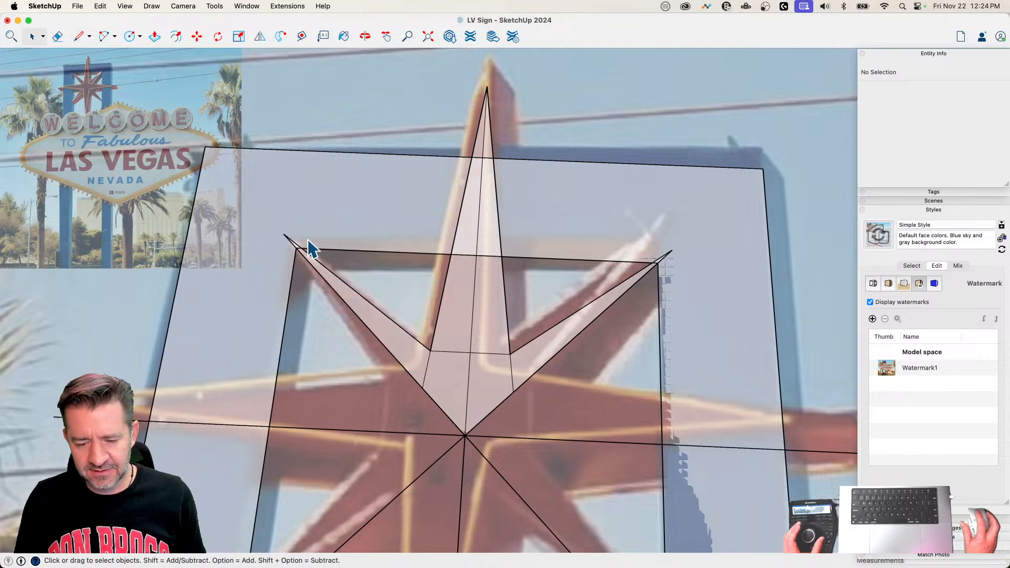
left_click_drag(475, 341, 500, 372)
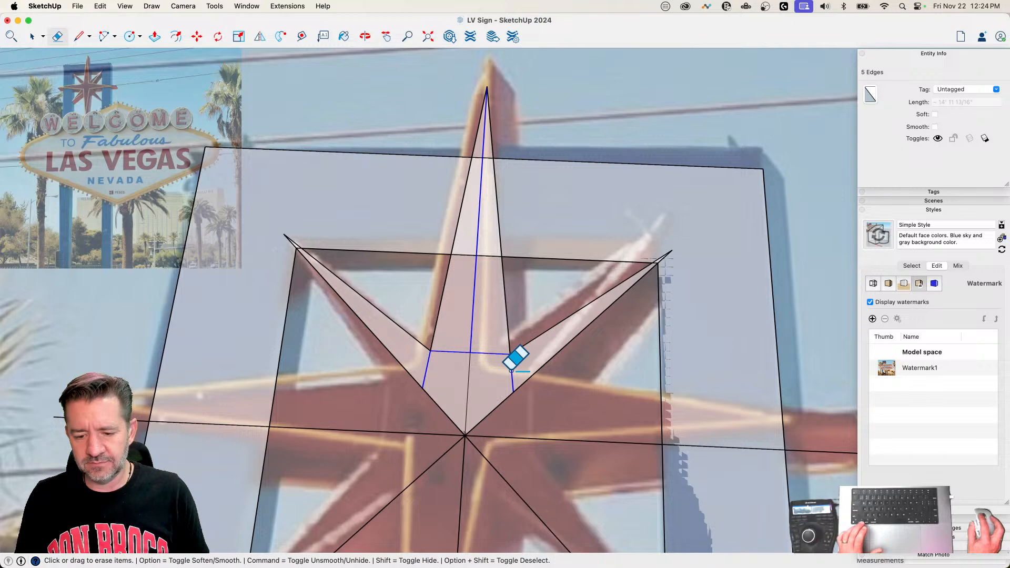
left_click(470, 362)
Step: Make three rotated copies of the three-pointed face around the star's center at quarter-turn spacing
key("space")
left_click(476, 351)
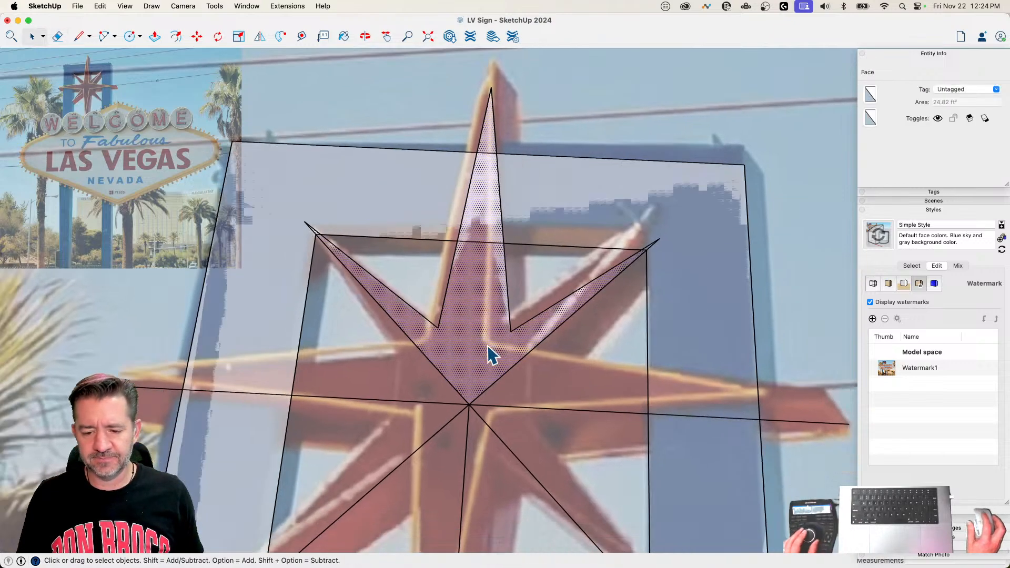
key("q")
left_click(472, 352)
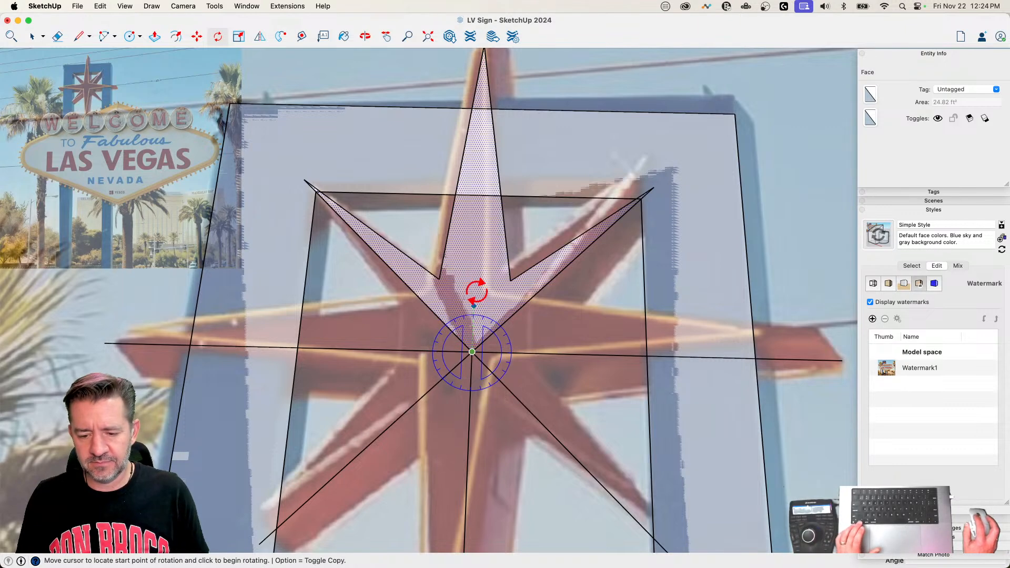
left_click(477, 248)
key("alt")
left_click(598, 354)
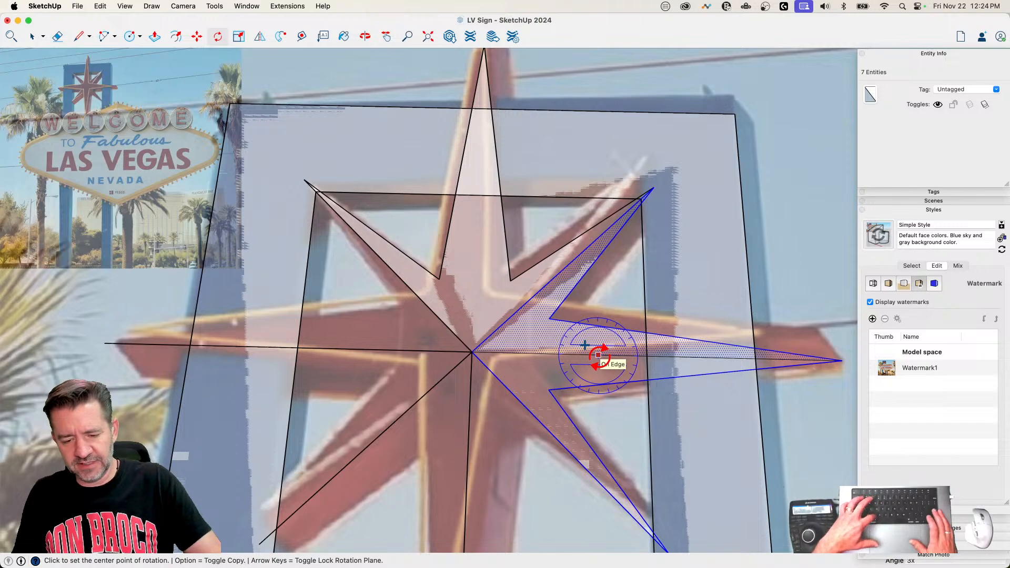
type("3x")
key("Return")
Step: Erase the remaining internal lines to merge the eight-pointed star into one face, and group the star
scroll(580, 353, "up", 2)
key("e")
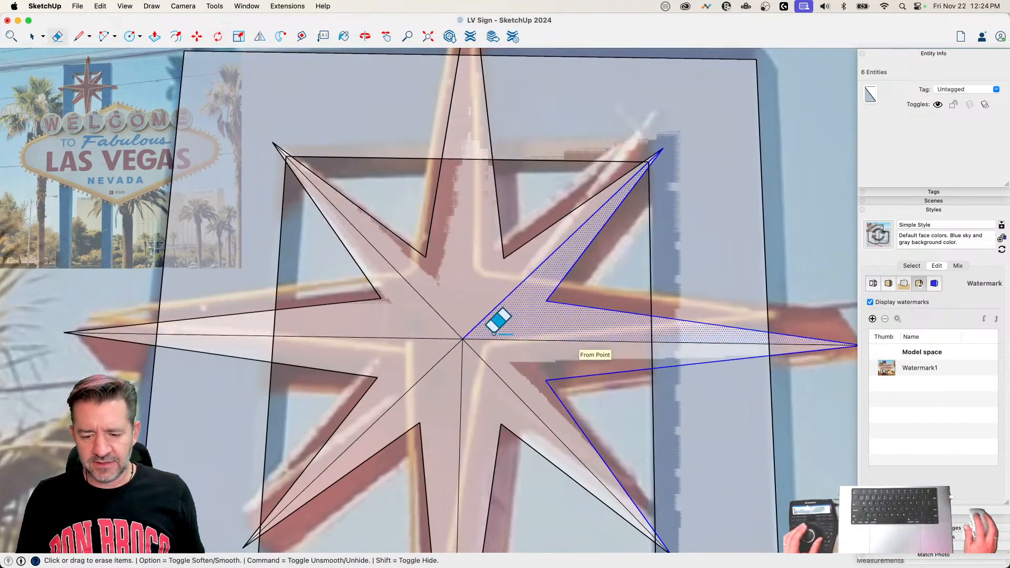
mouse_move(493, 333)
left_mouse_down()
mouse_move(448, 335)
mouse_move(469, 342)
mouse_move(469, 332)
left_mouse_up()
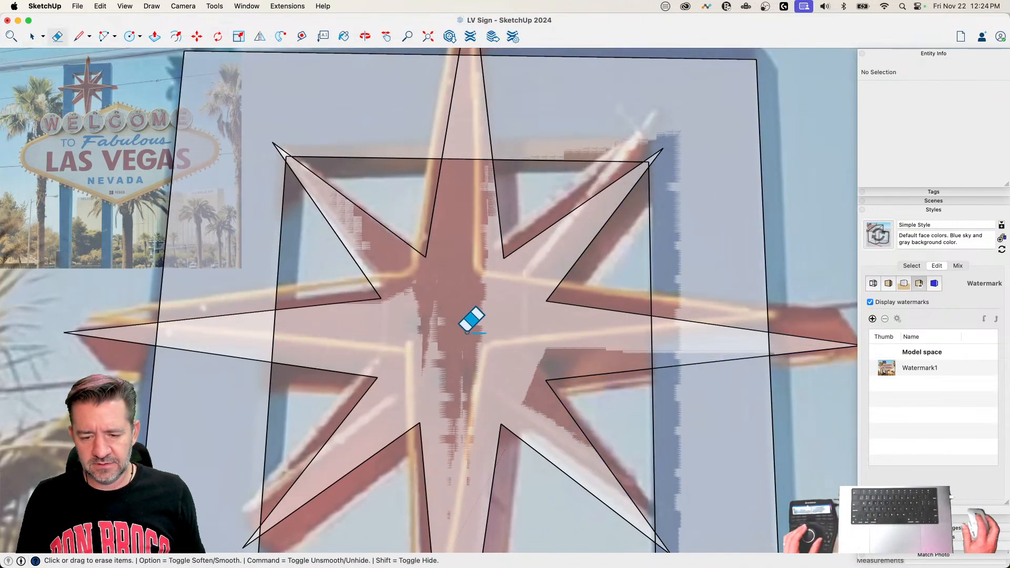
scroll(471, 329, "down", 5)
key("space")
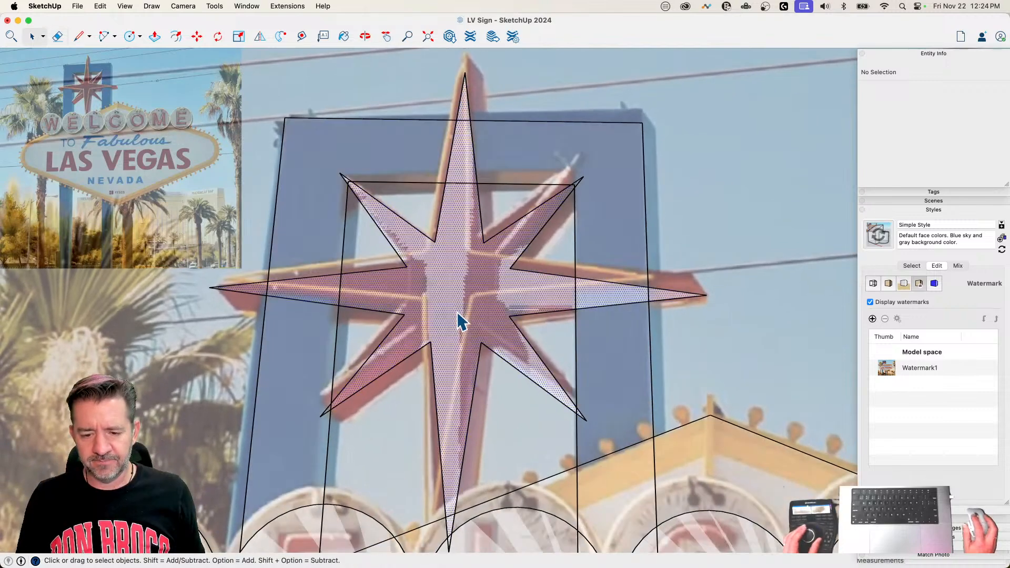
double_click(456, 312)
right_click(456, 310)
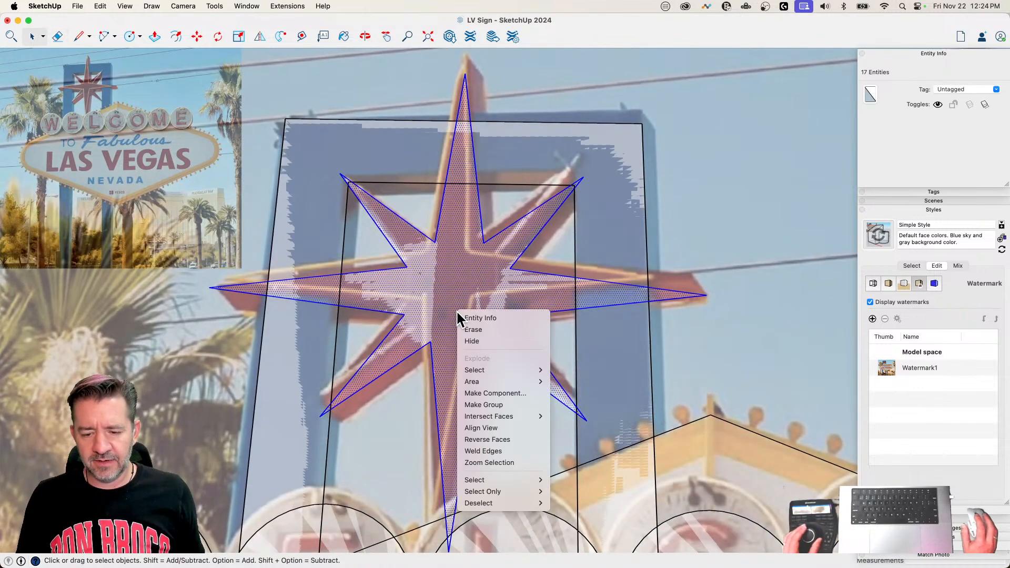
left_click(503, 405)
scroll(445, 270, "down", 8)
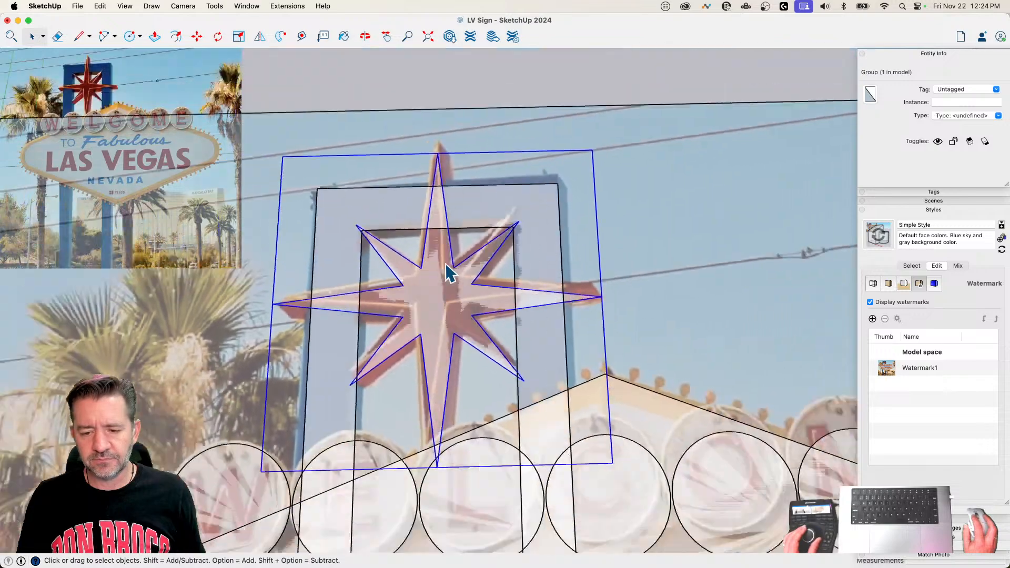
left_click(468, 139)
scroll(465, 131, "down", 1)
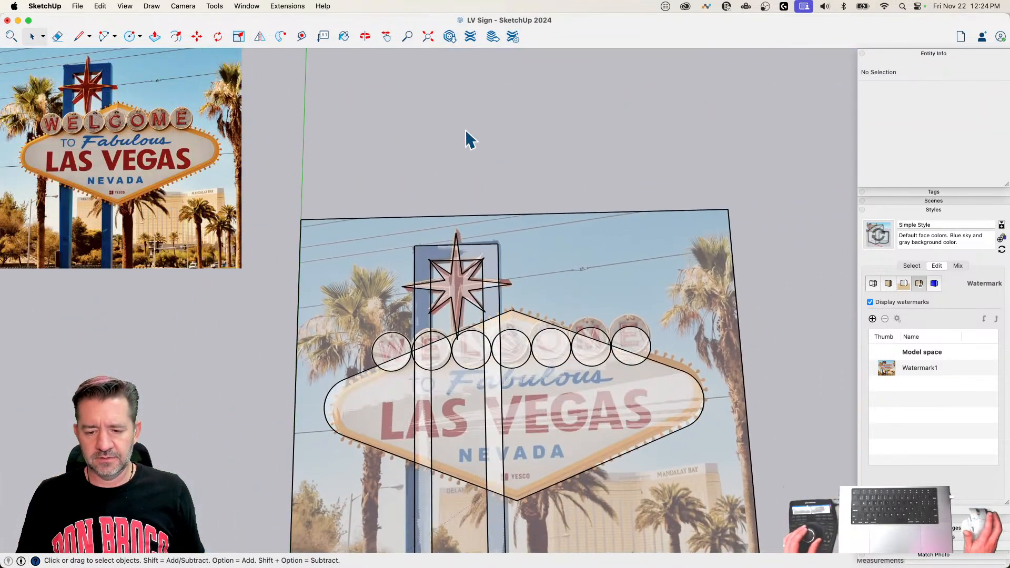
Step: Turn off the X-ray face display and save the model
key("x")
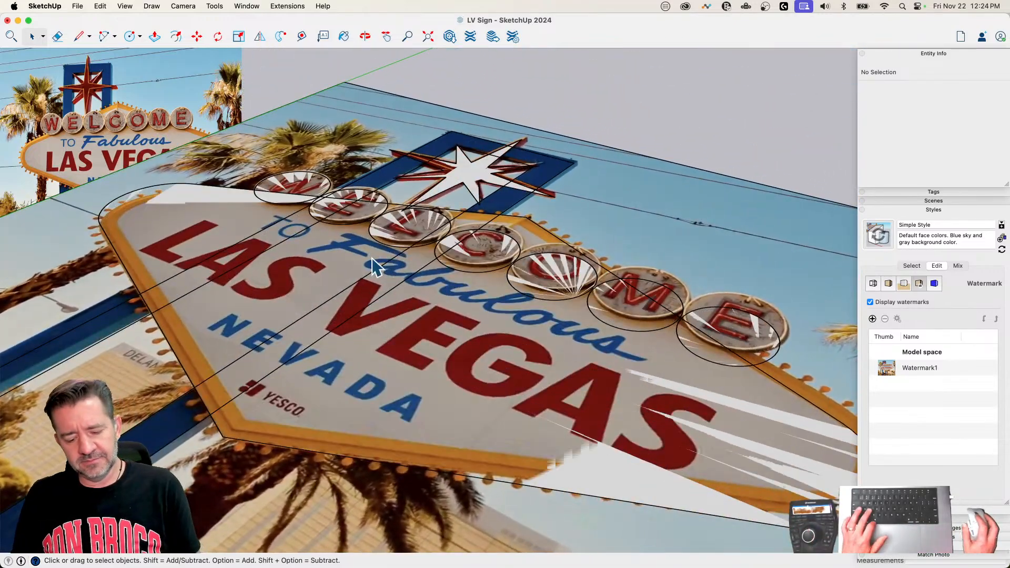
key("super+s")
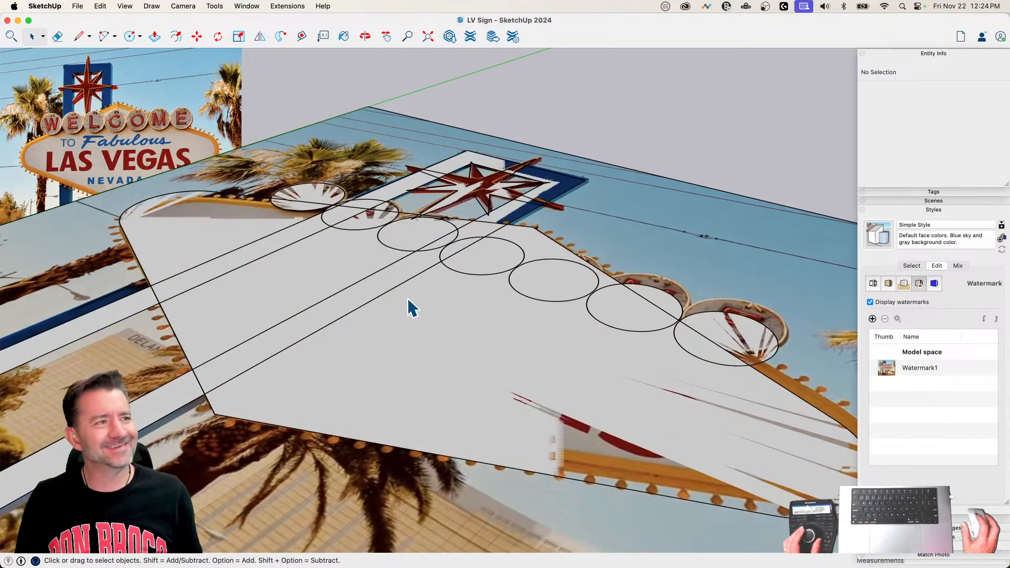
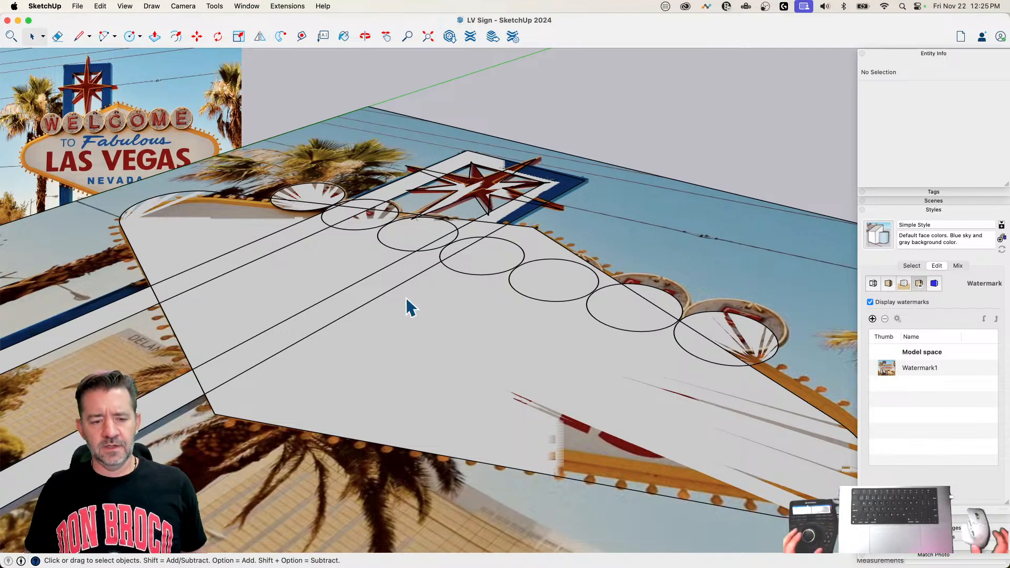
Step: Copy the frame, sign, letter circles and star groups about 131 feet along the red axis, clear of the reference photo
middle_click_drag(406, 299, 452, 167)
scroll(450, 167, "down", 3)
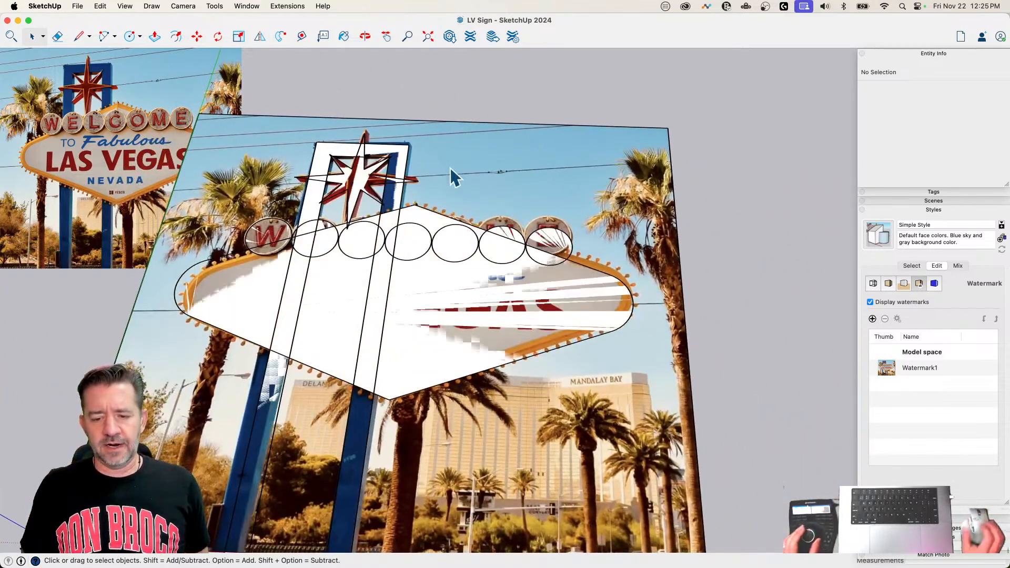
scroll(450, 167, "up", 3)
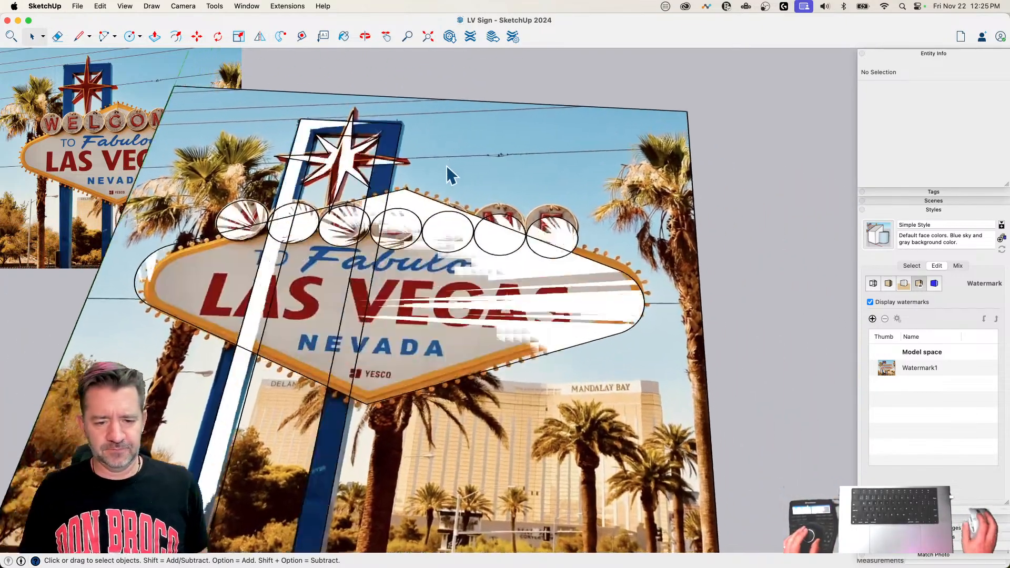
middle_click_drag(446, 165, 251, 340)
left_click(378, 300)
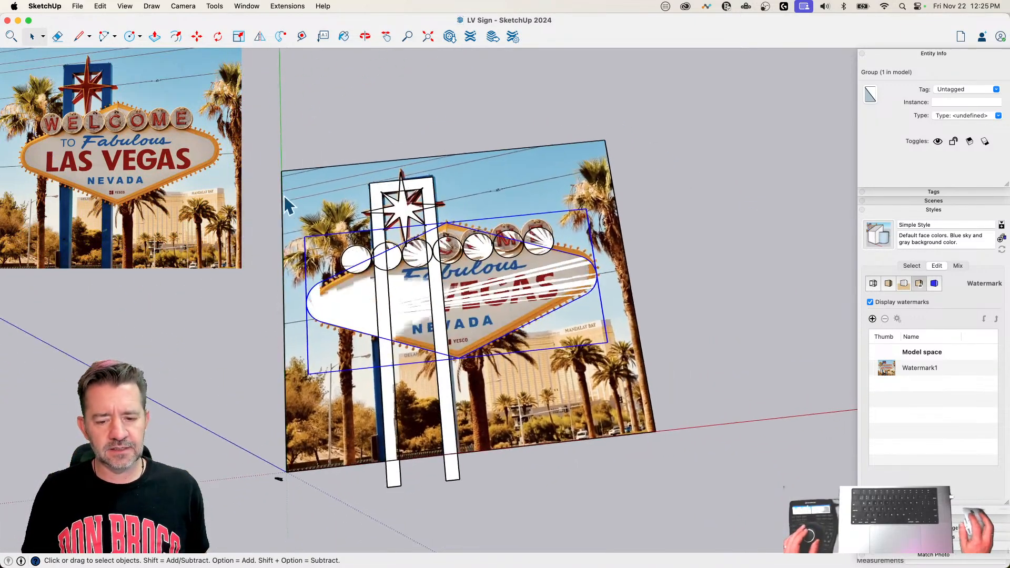
left_click_drag(346, 232, 610, 514)
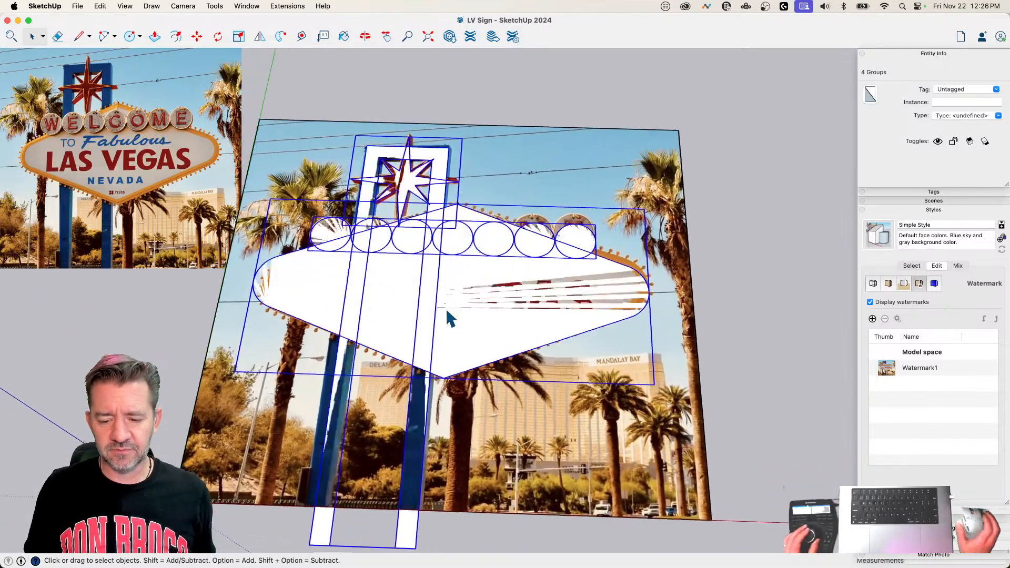
key("x")
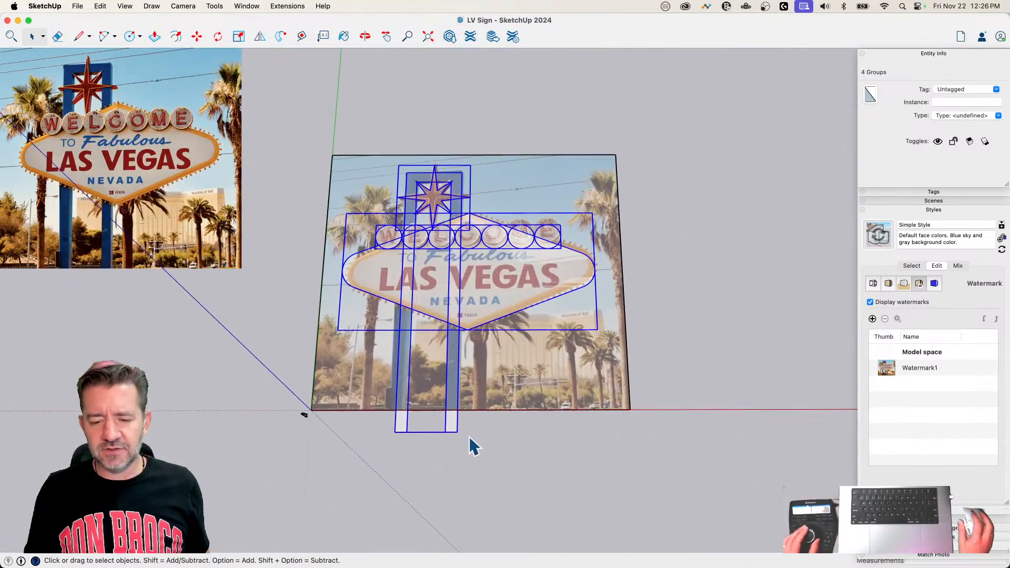
key("m")
left_click(450, 474)
key("alt")
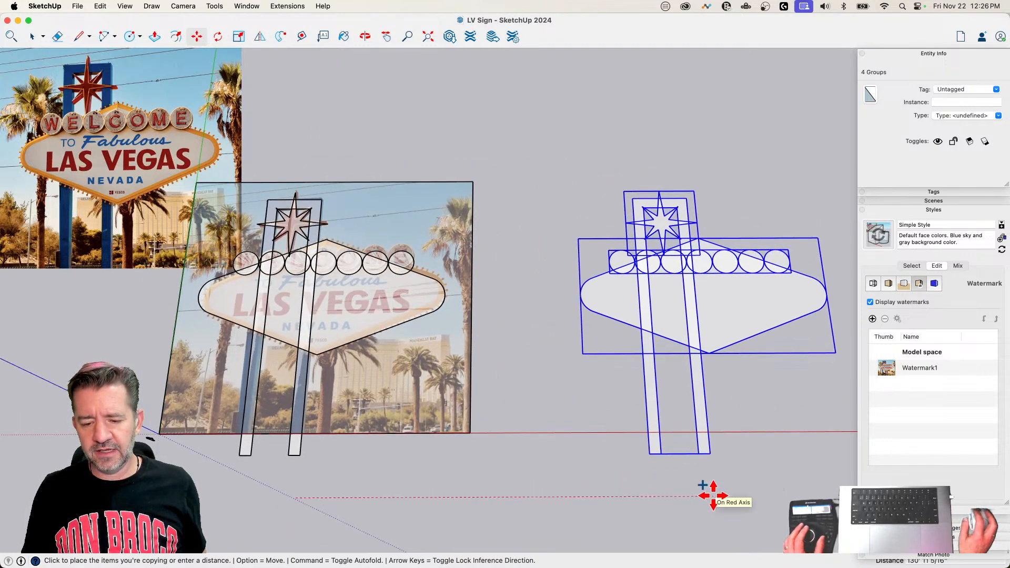
left_click(713, 496)
key("space")
left_click(527, 492)
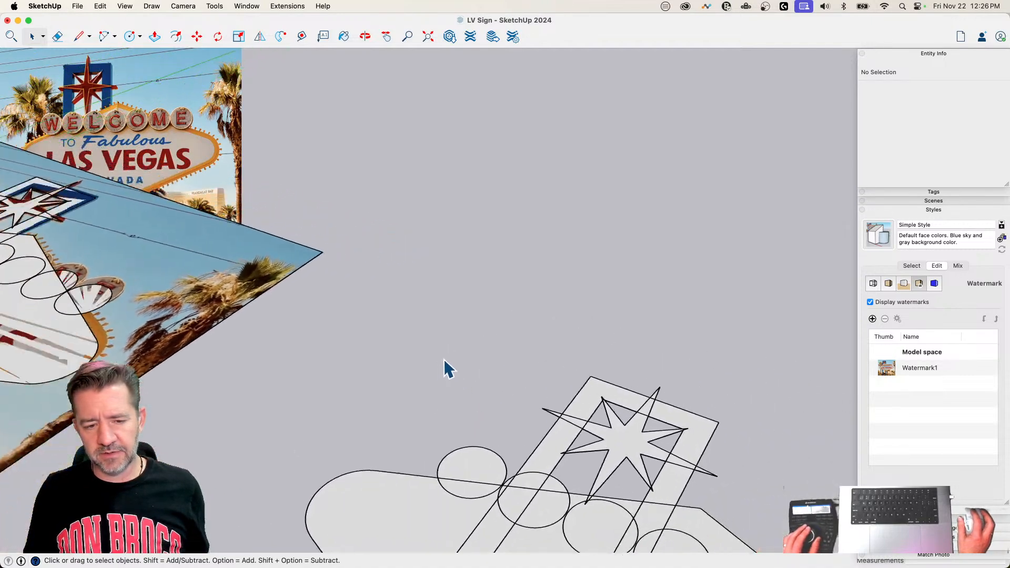
Step: Extrude the face of the copied frame upward by about 3' 3"
key("p")
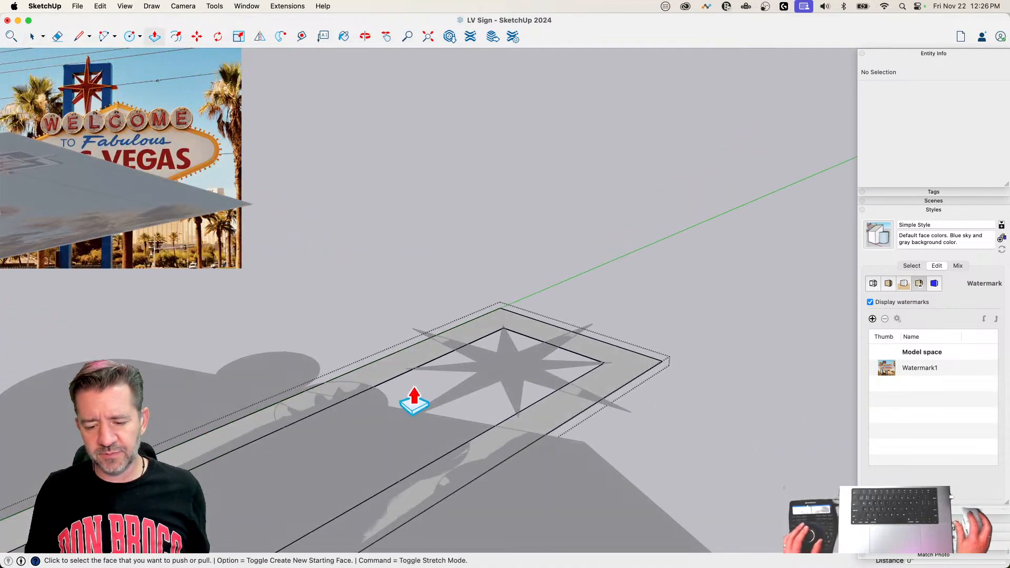
left_click(403, 368)
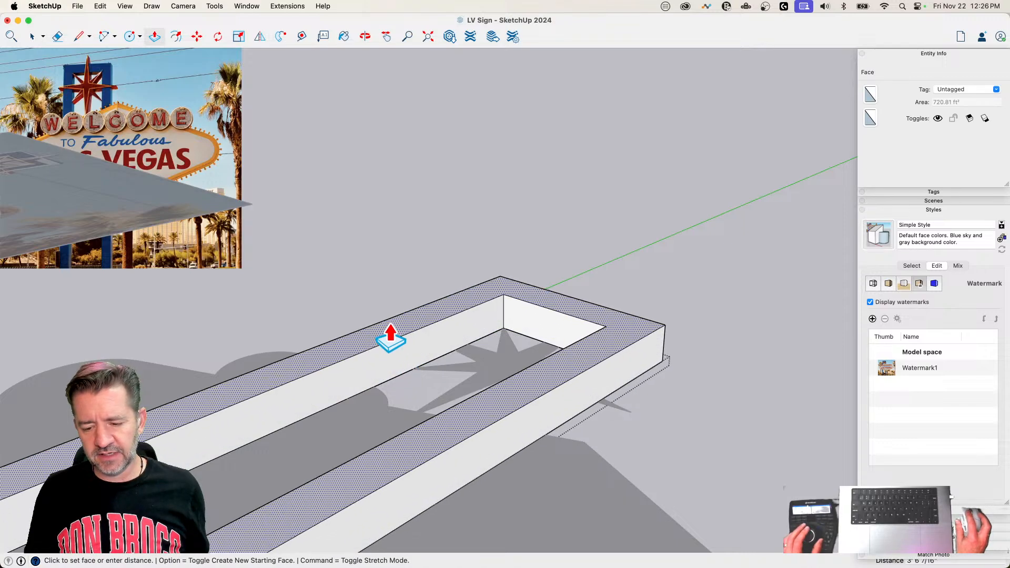
left_click(390, 339)
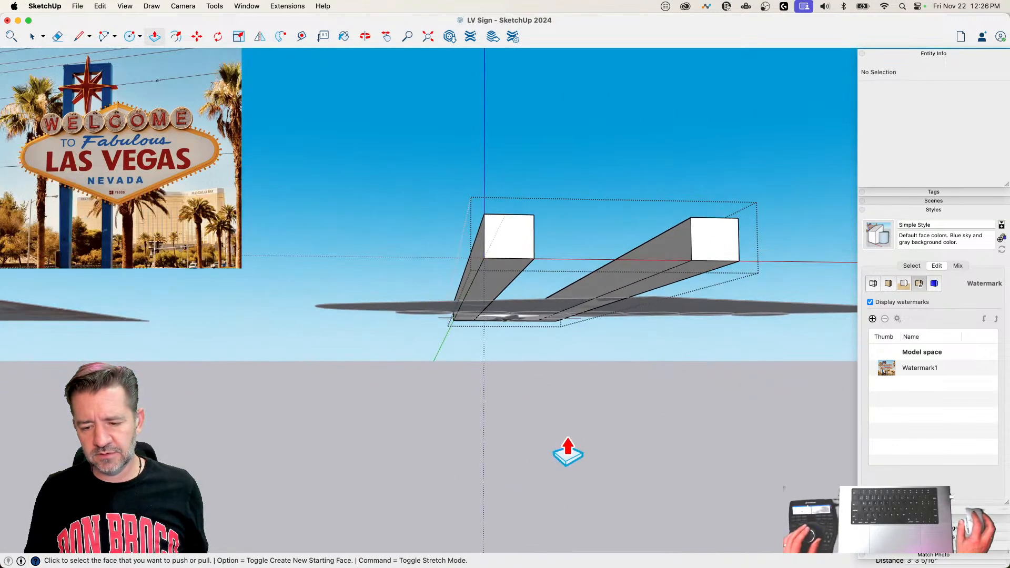
key("space")
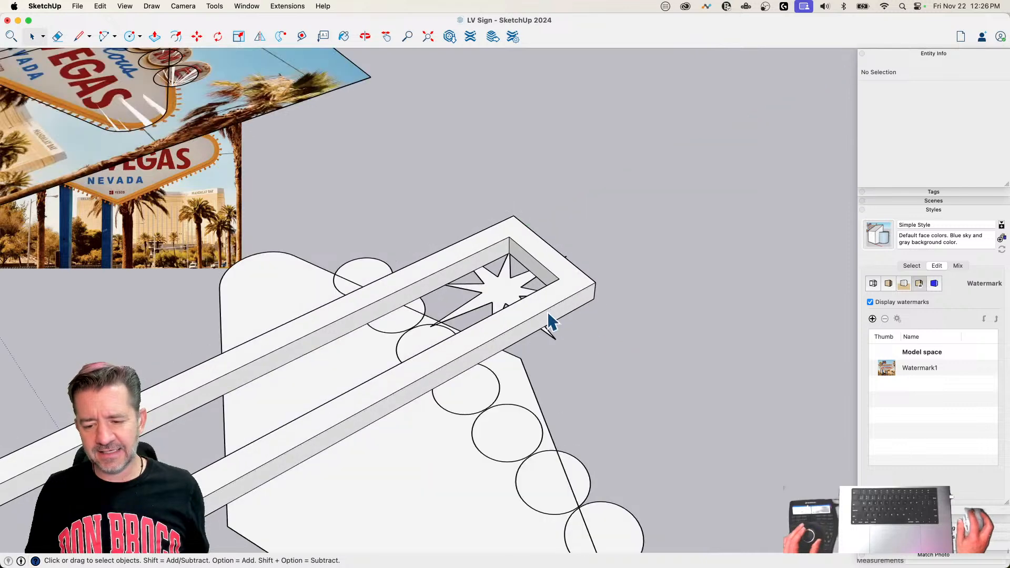
Step: Paint all faces of the extruded frame with the Blueberry blue color
double_click(535, 305)
triple_click(534, 305)
key("b")
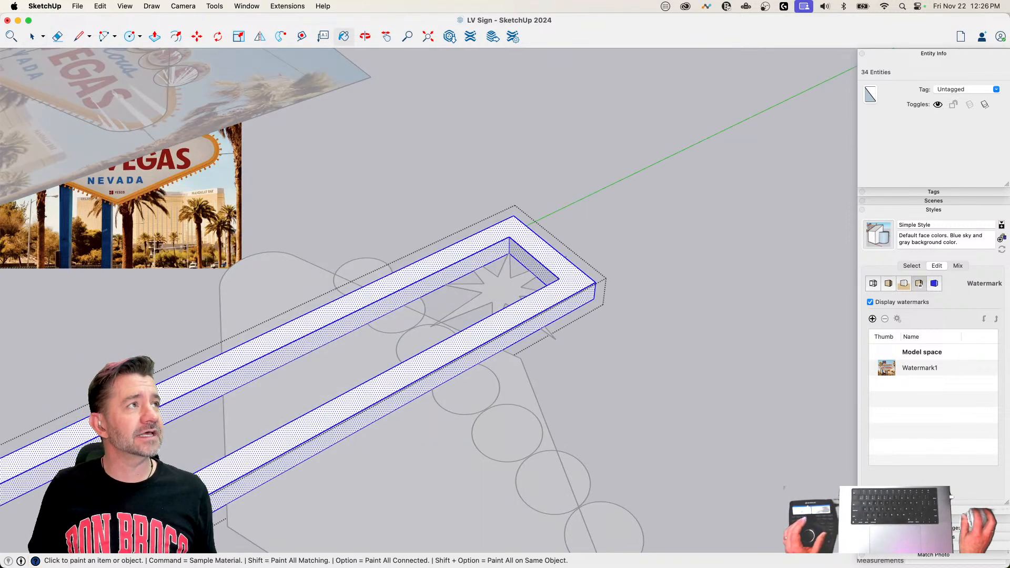
left_click_drag(431, 0, 724, 49)
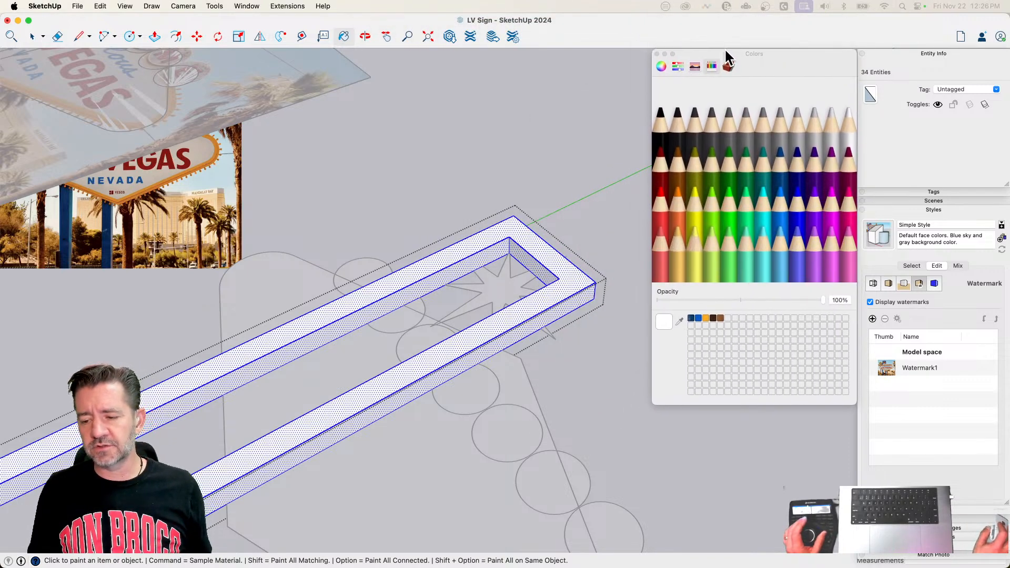
left_click(666, 145)
left_click(795, 211)
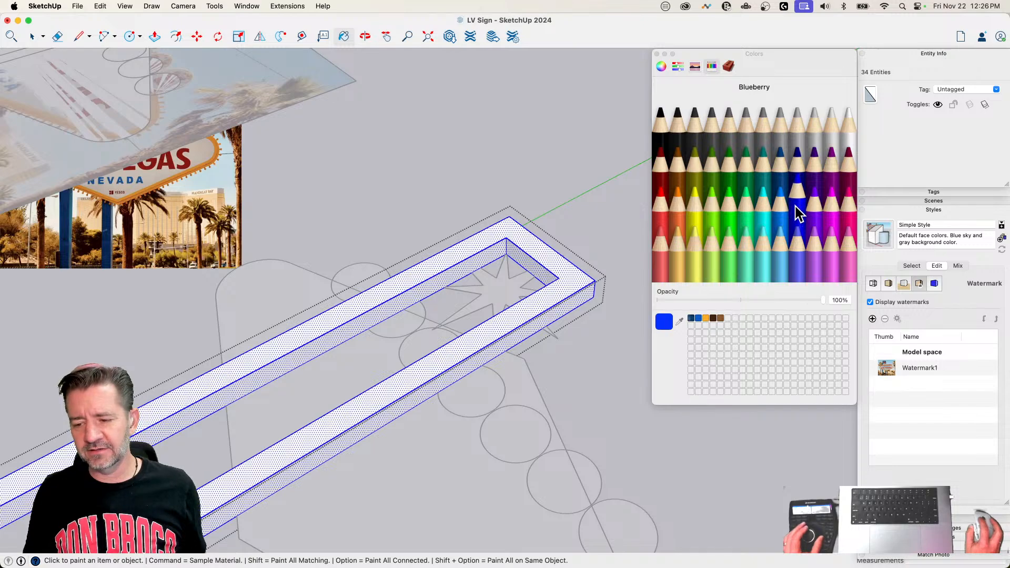
left_click(583, 287)
key("space")
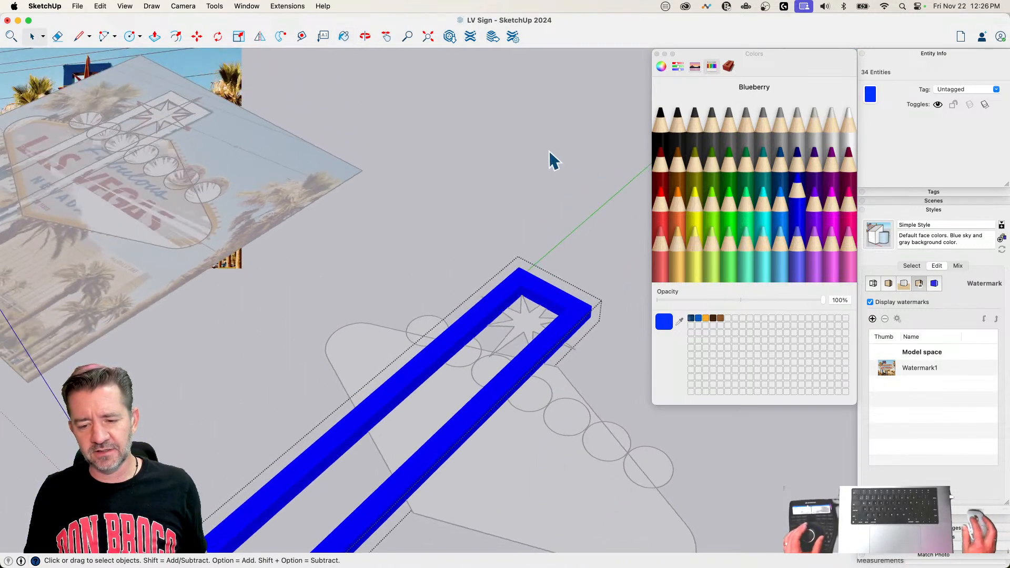
left_click(551, 150)
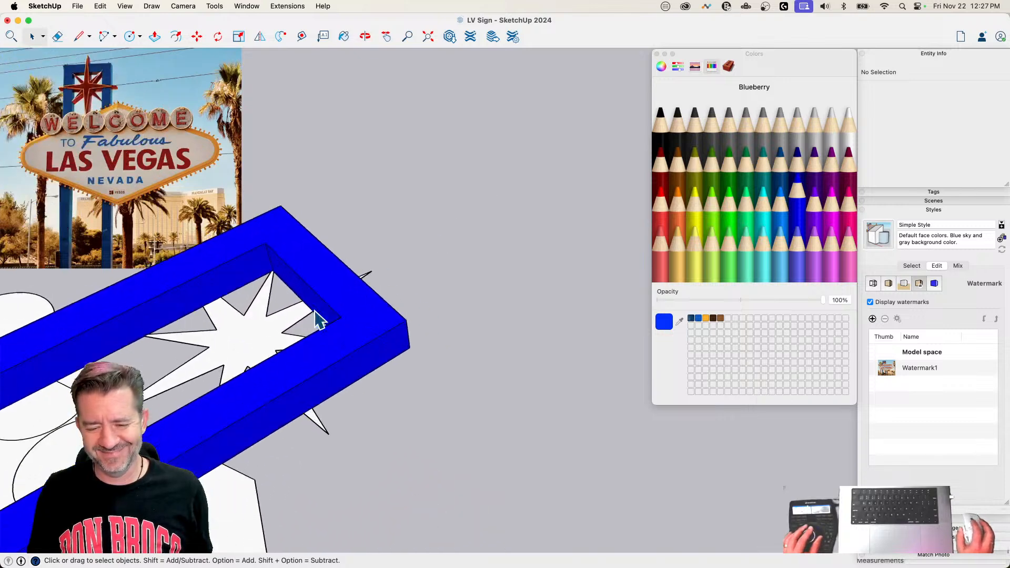
Step: Extrude the copied star level with the frame's front face, and pull it about 7" further out
key("p")
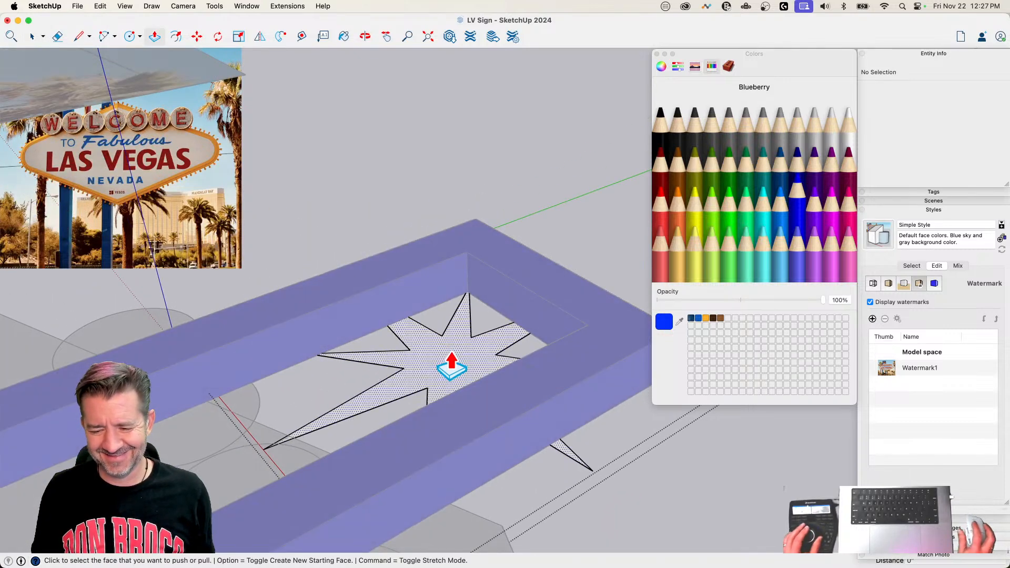
left_click(451, 368)
left_click(578, 297)
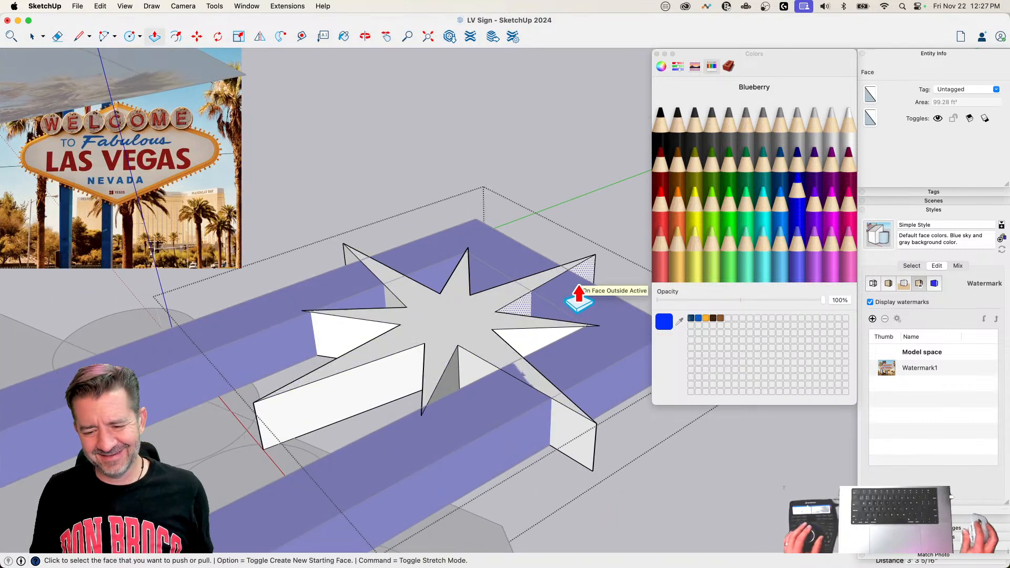
left_click(449, 326)
left_click(449, 318)
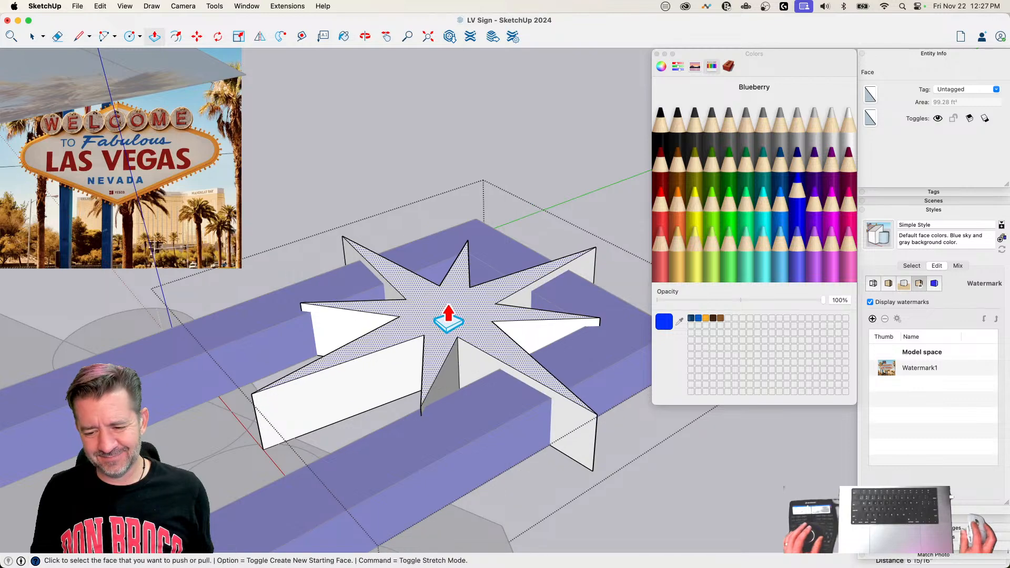
key("space")
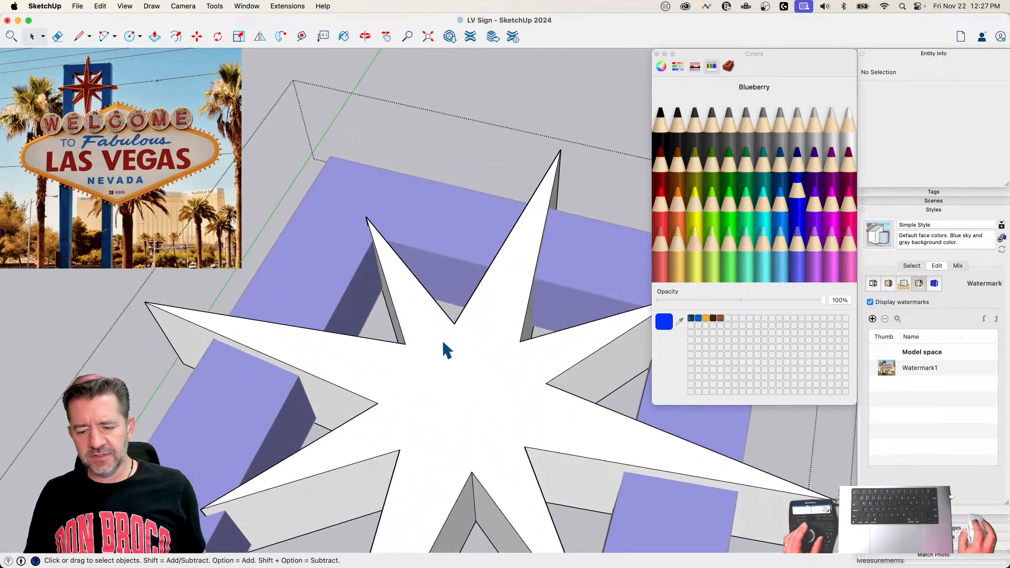
key("l")
key("space")
left_click(427, 368)
key("l")
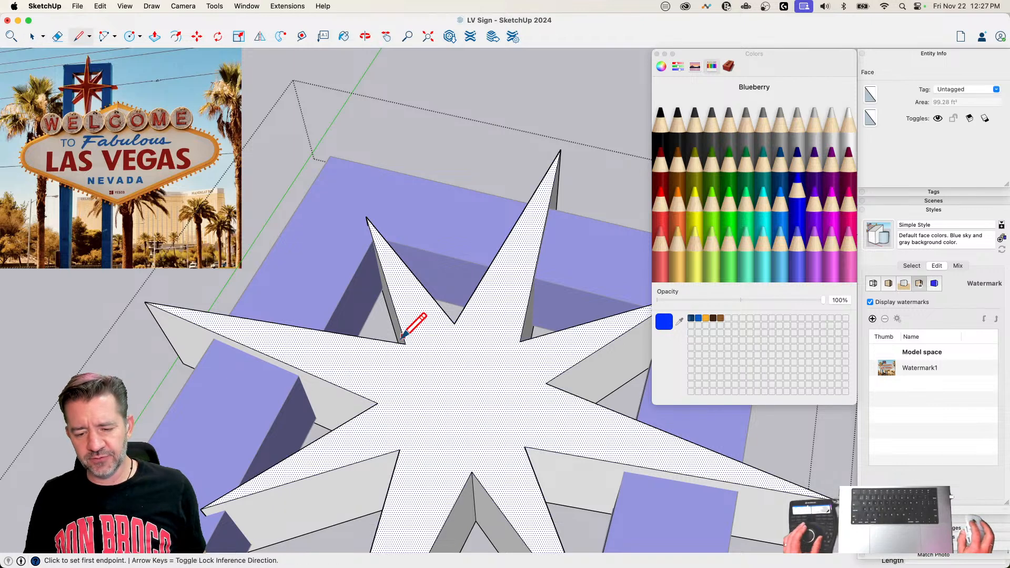
left_click(405, 344)
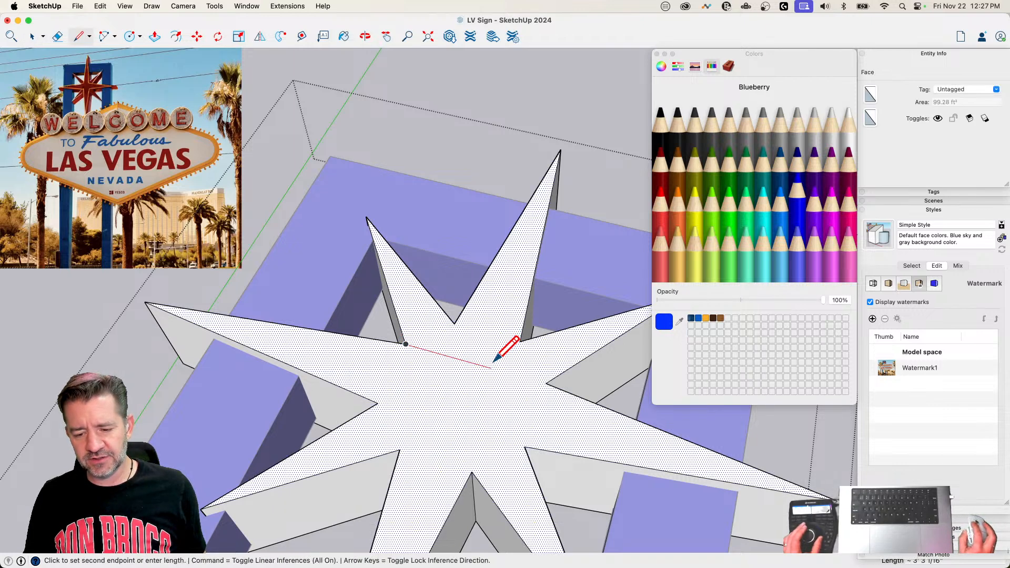
left_click(468, 349)
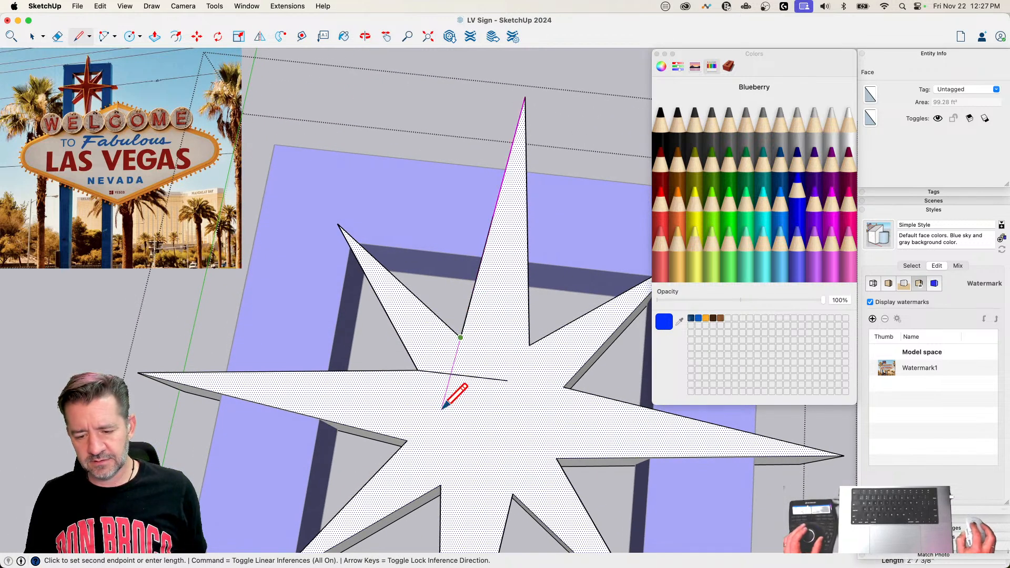
left_click(449, 402)
key("e")
mouse_move(478, 377)
left_mouse_down()
mouse_move(470, 369)
mouse_move(433, 378)
mouse_move(460, 389)
mouse_move(445, 368)
left_mouse_up()
Step: Draw lines on the star extending its long points' edges across the base of the upper-left diagonal point, and erase the overhanging ends
key("l")
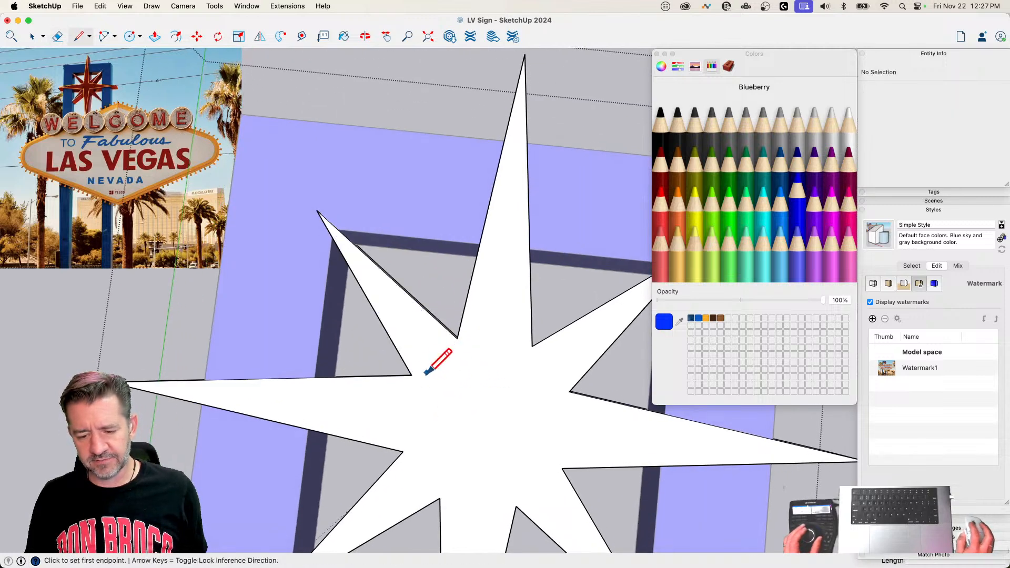
left_click(412, 375)
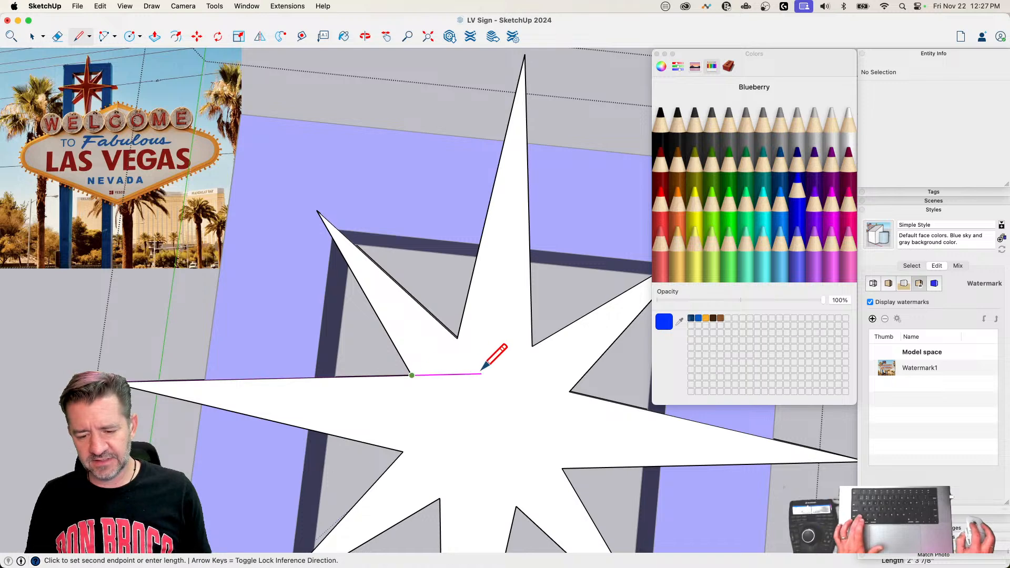
left_click(487, 374)
left_click(457, 337)
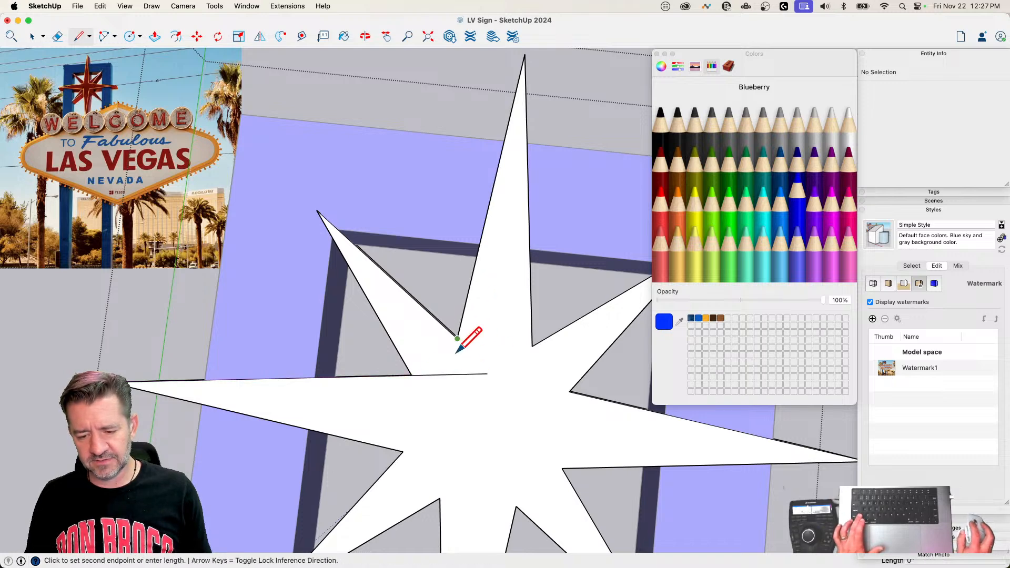
left_click(439, 400)
key("e")
left_click_drag(434, 394, 471, 367)
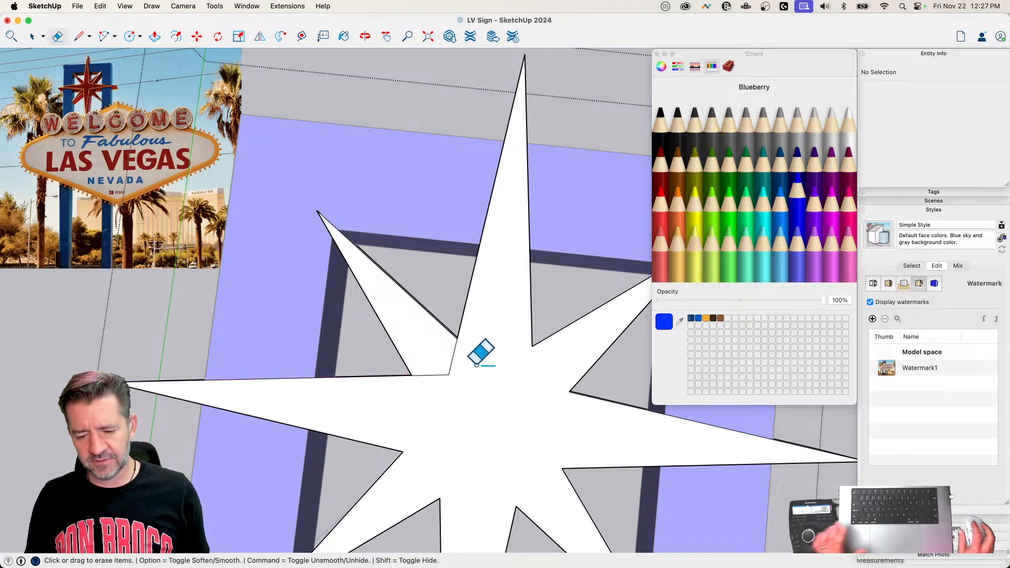
Step: Select the separated diagonal point's face and draw a line between two opposite inner corners to mark the star's center
key("space")
left_click(426, 352)
middle_click_drag(426, 352, 463, 355)
key("l")
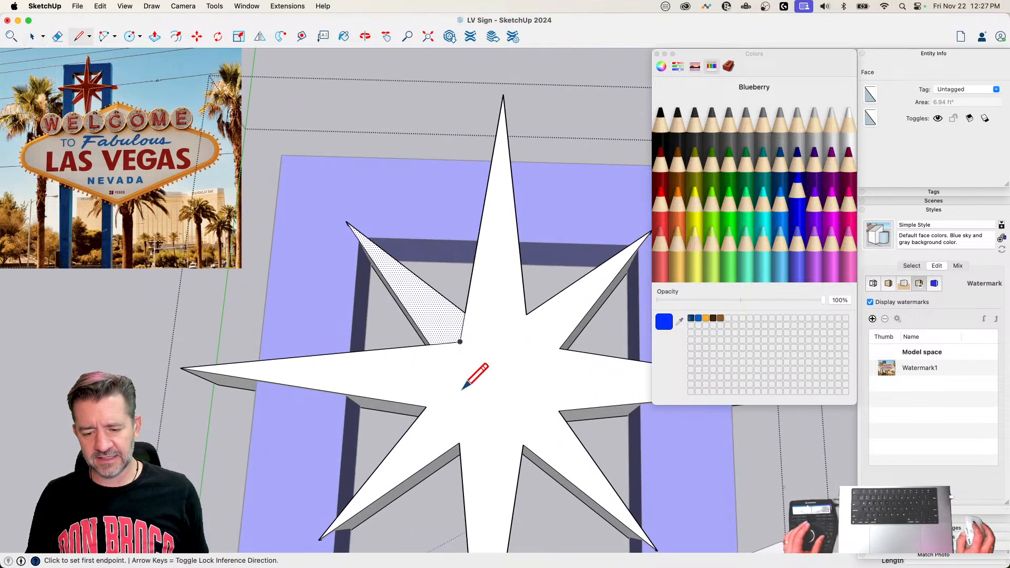
left_click(426, 406)
left_click(560, 349)
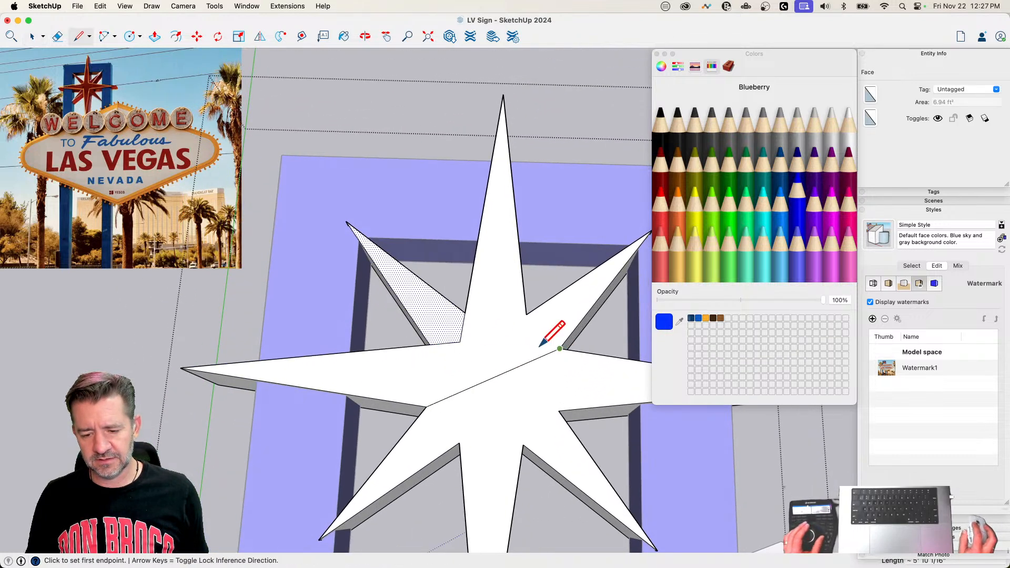
key("space")
Step: Make three rotated copies of the diagonal point's face around the star's center at 90° spacing, and erase the center line
key("q")
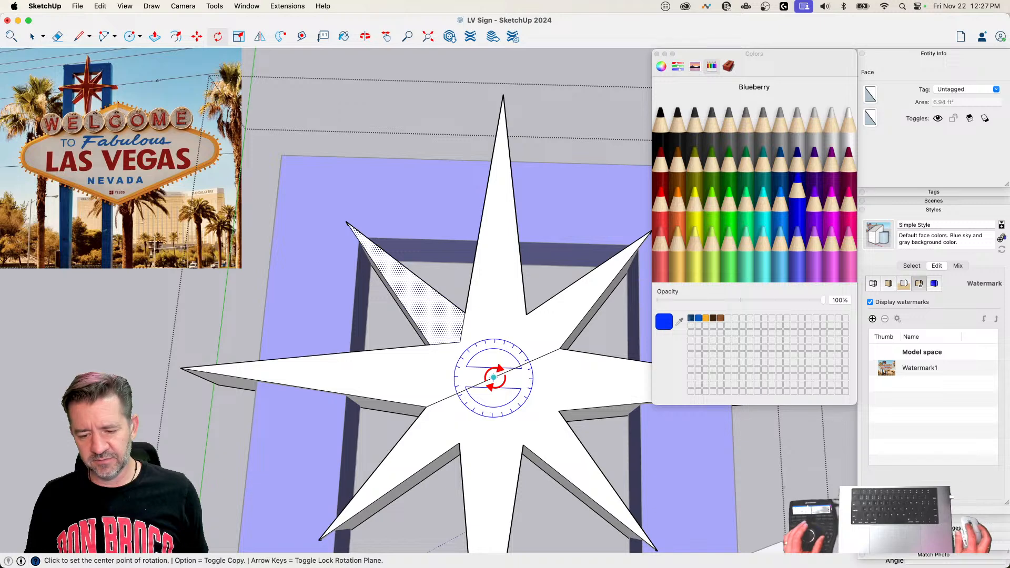
left_click(493, 377)
left_click(496, 299)
key("alt")
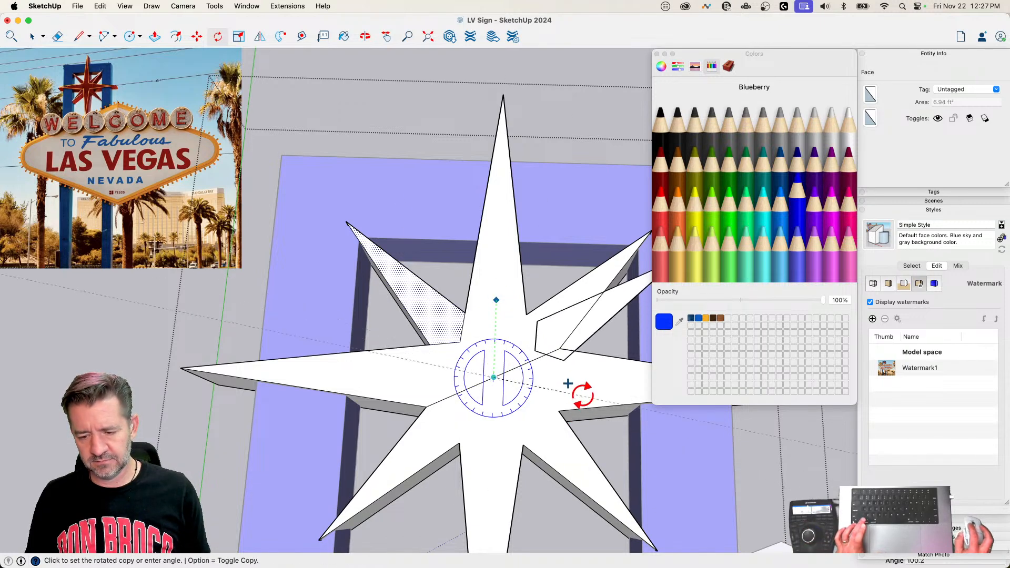
left_click(562, 370)
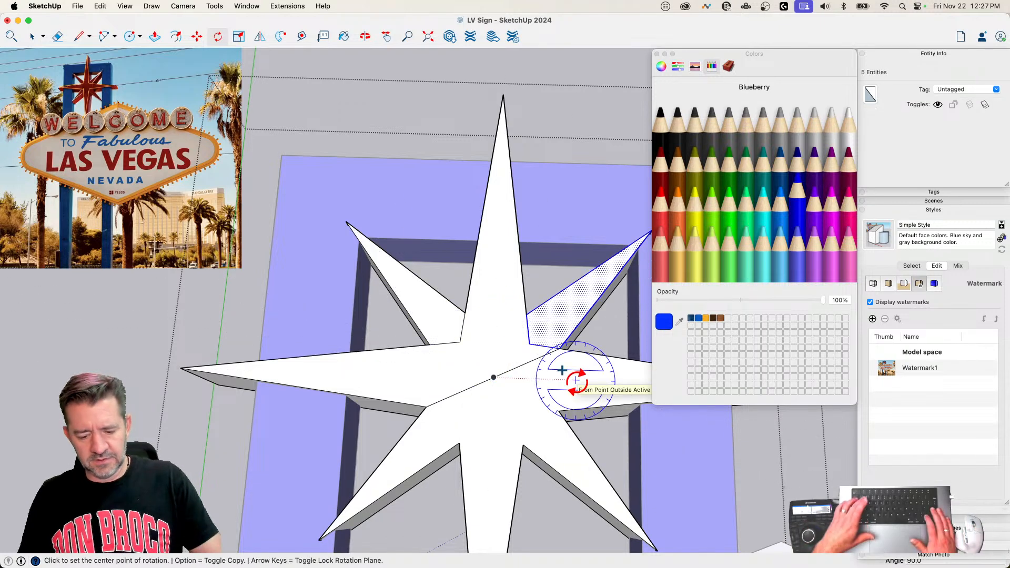
key("space")
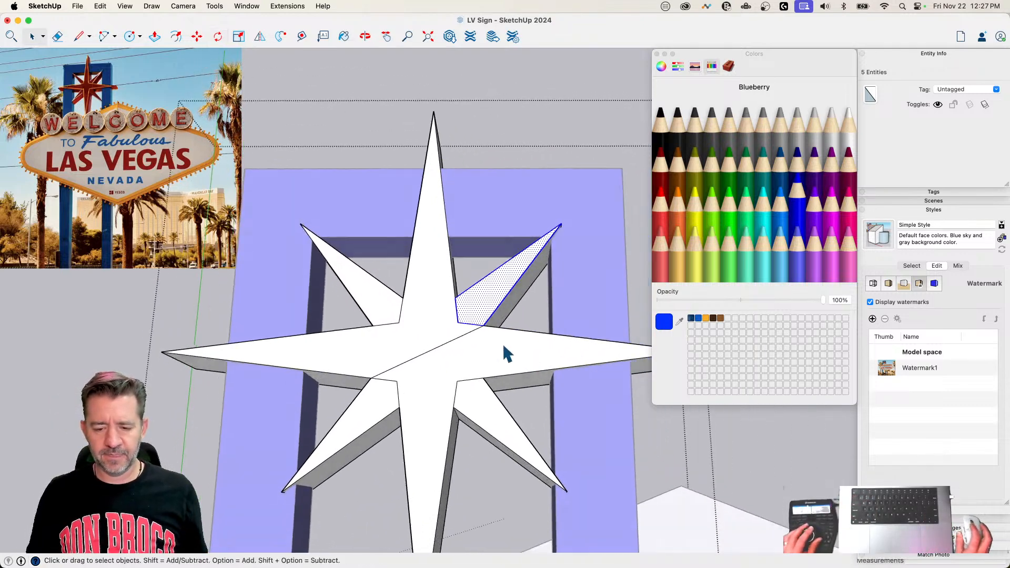
key("e")
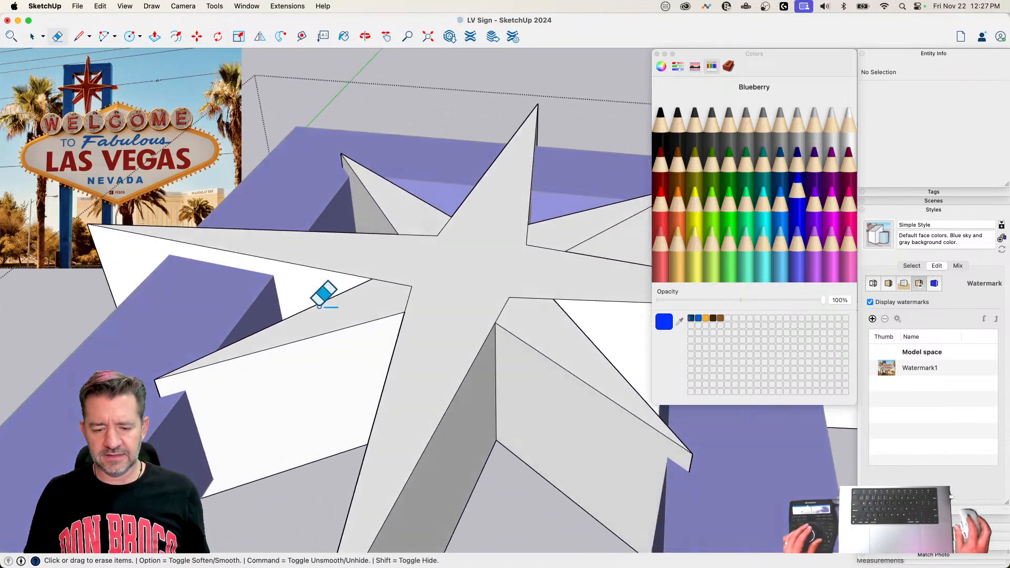
Step: Push/pull the star's four-long-point face outward about 4 5/16" so it stands proud of the diagonal points
key("p")
left_click(408, 287)
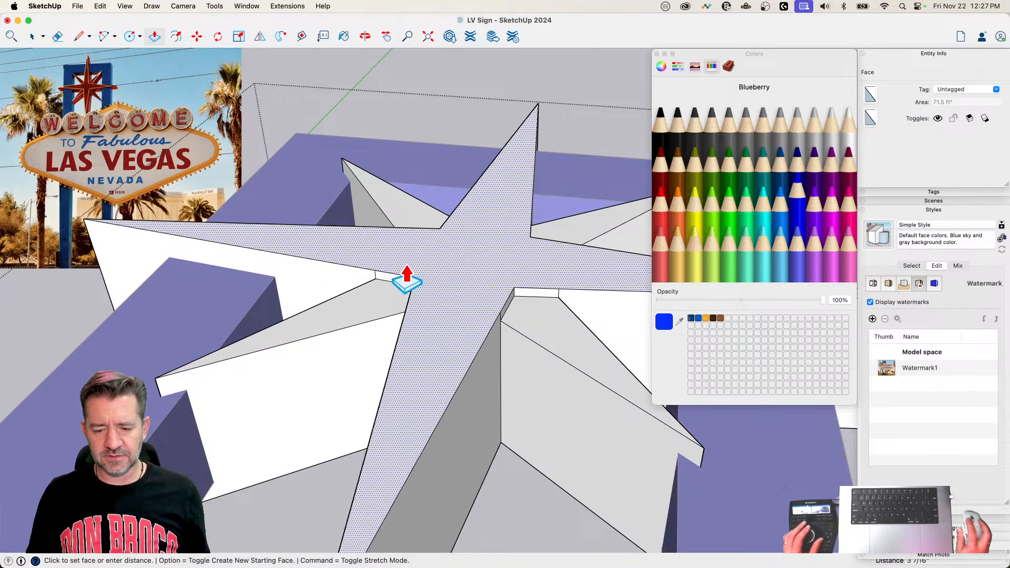
left_click(406, 281)
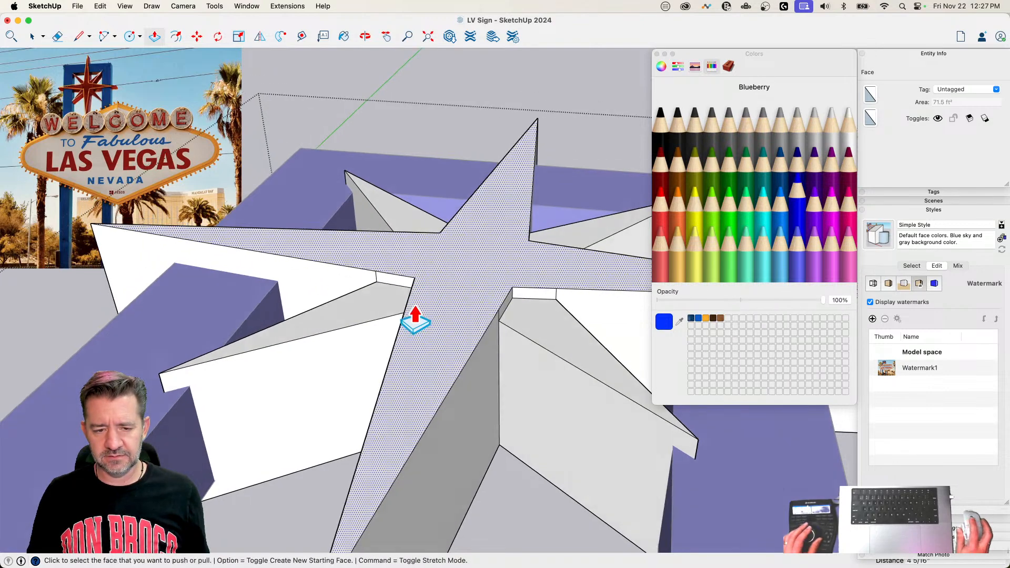
Step: Copy the raised four-point face straight down from a long point's front corner to the matching corner on the star's back
key("space")
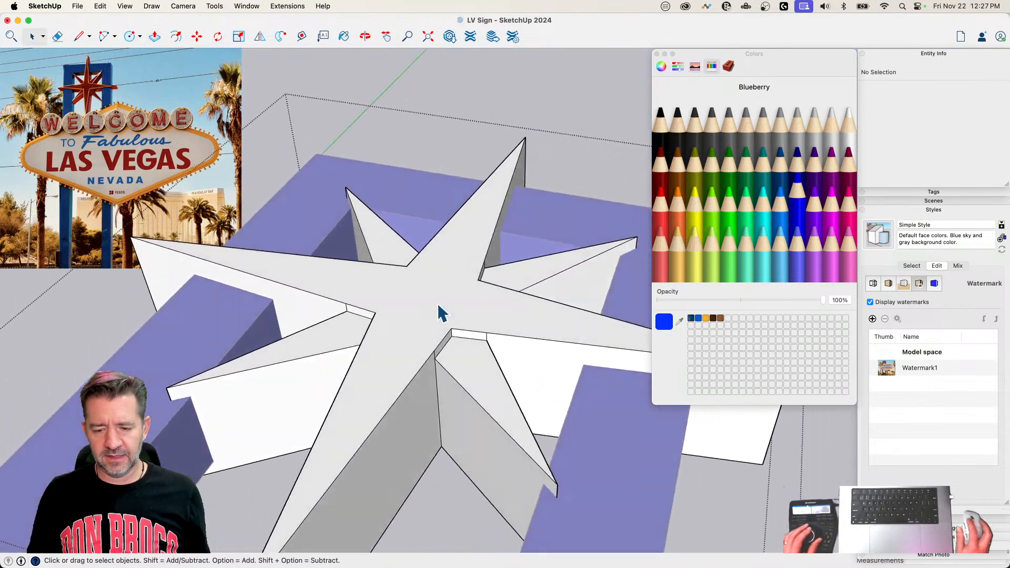
left_click(447, 320)
key("m")
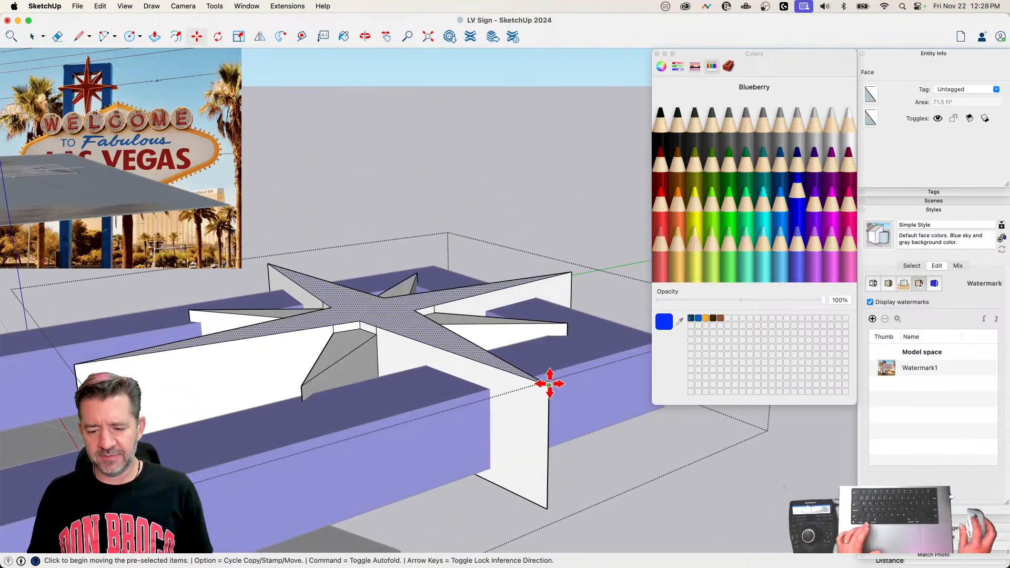
key("alt")
left_click(549, 415)
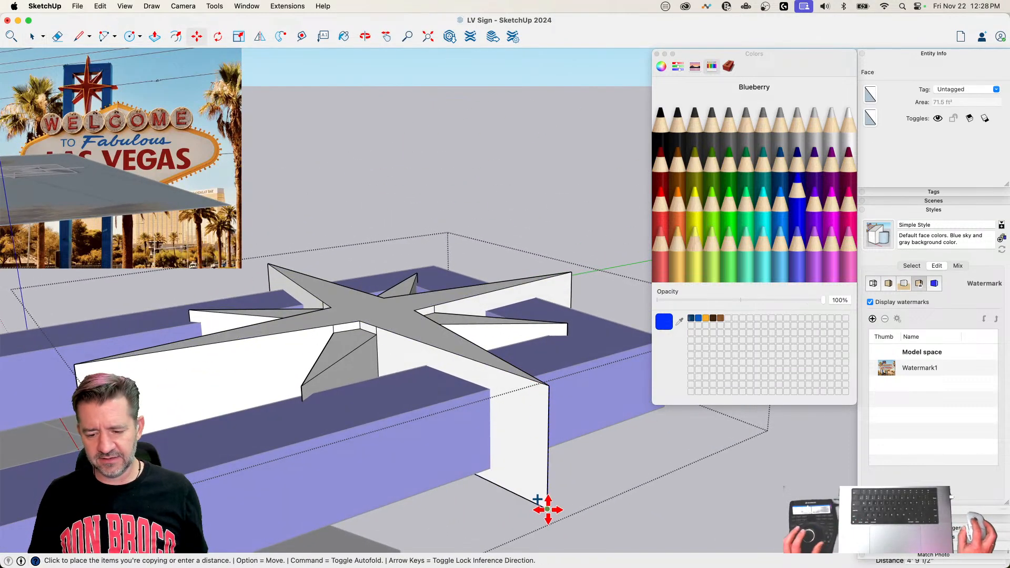
left_click(545, 509)
Step: Reverse the copied back face, extrude it outward by the same distance as the front, and leave the star group
key("p")
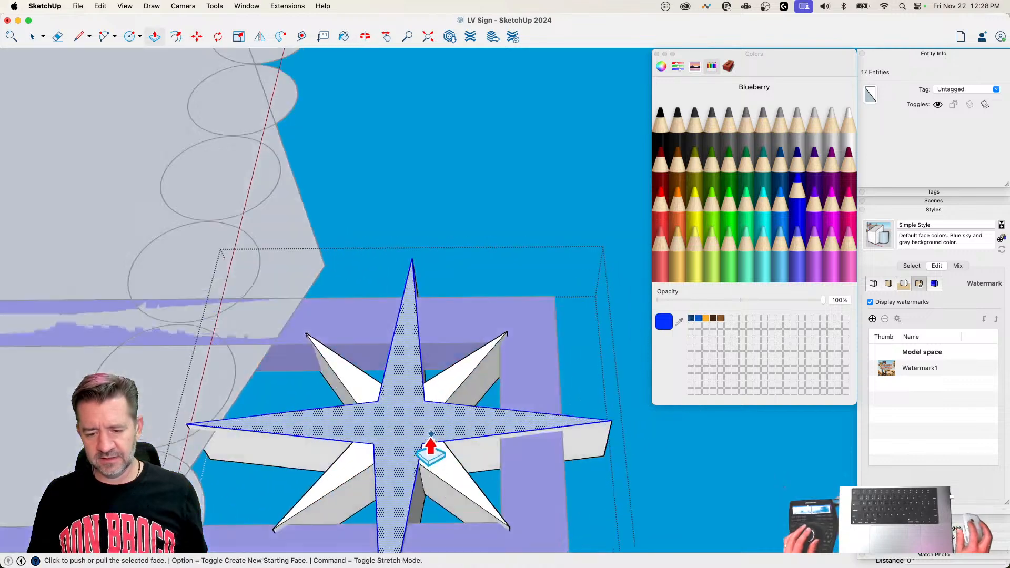
right_click(354, 450)
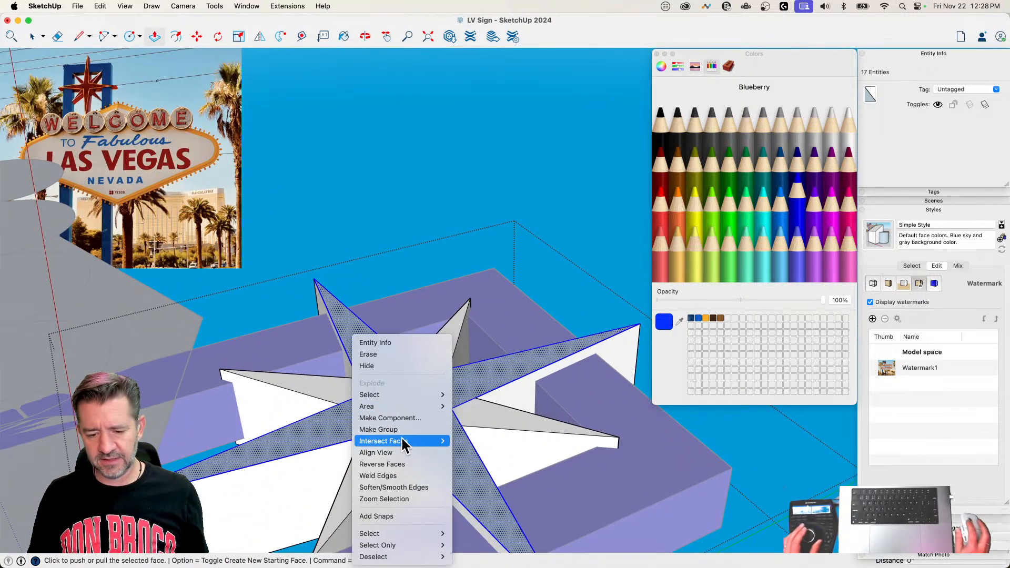
left_click(381, 464)
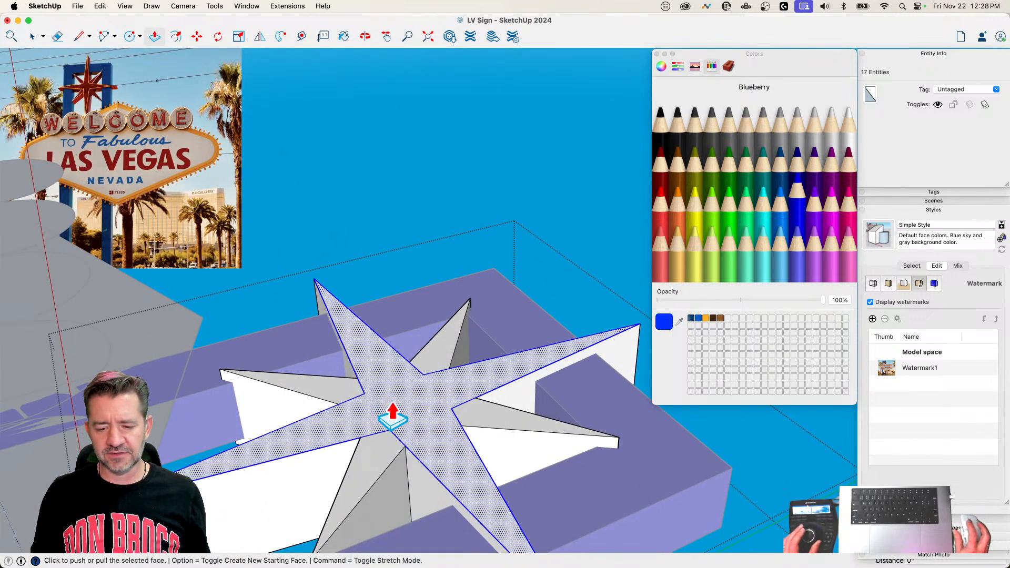
double_click(391, 404)
key("space")
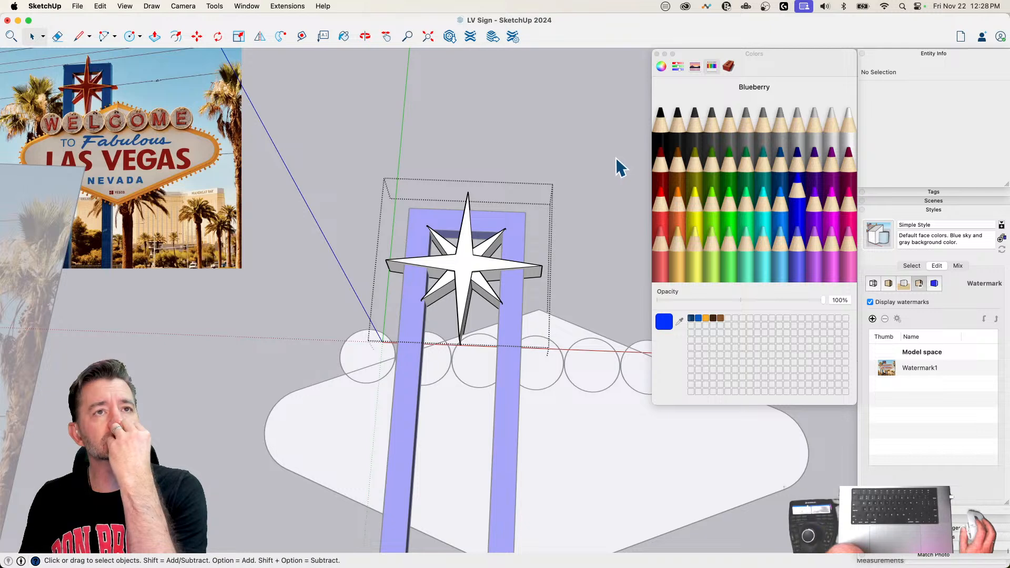
middle_click_drag(644, 198, 557, 200)
left_click(508, 242)
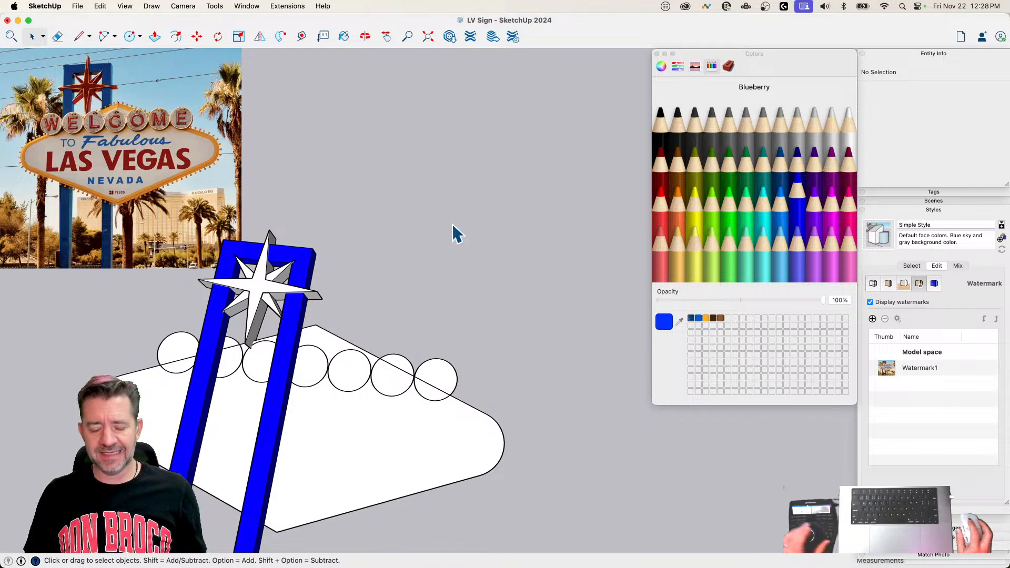
Step: Draw a test rectangle of about 57 ft² on the ground beyond the frame, and try moving it
key("r")
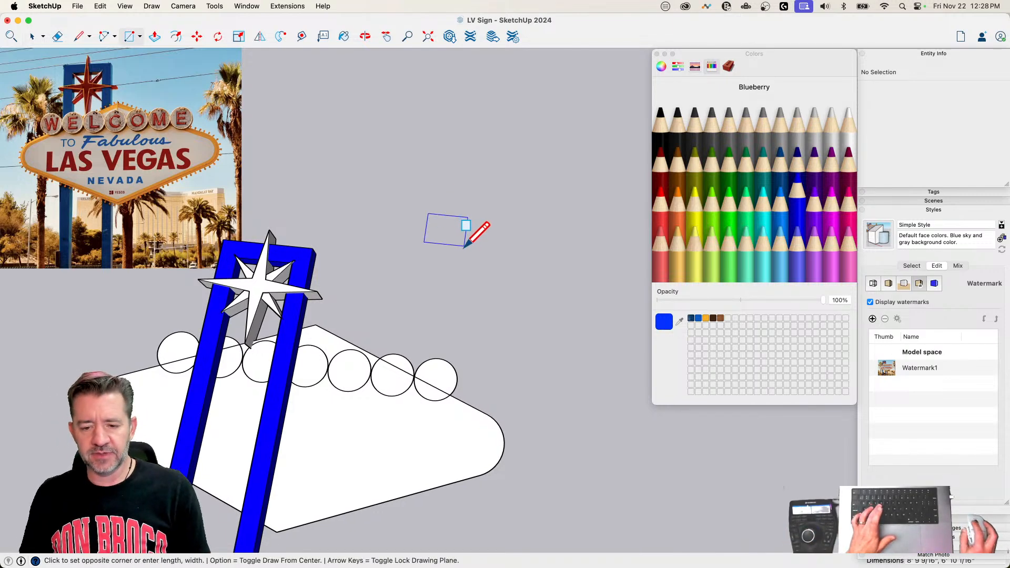
key("space")
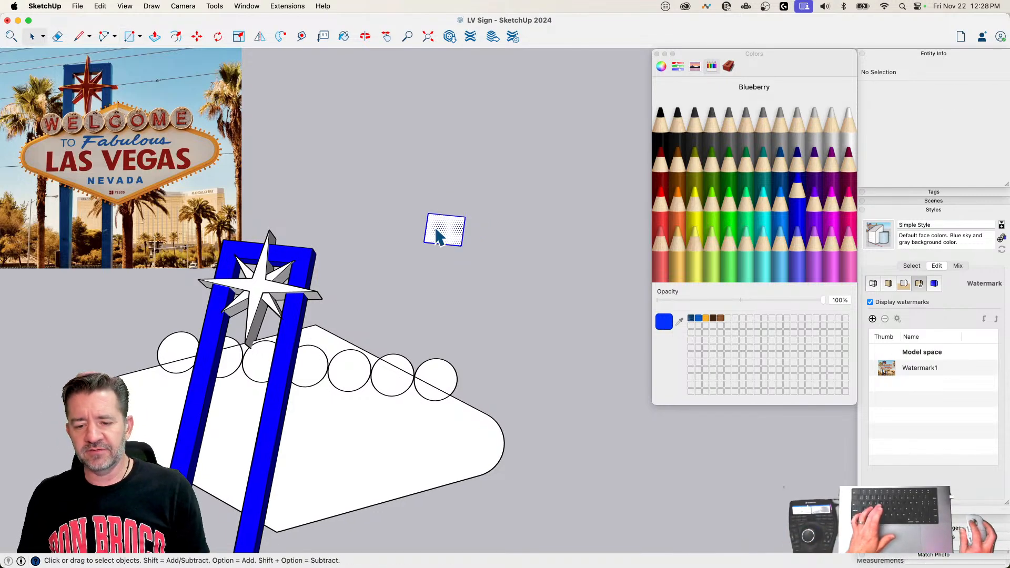
key("m")
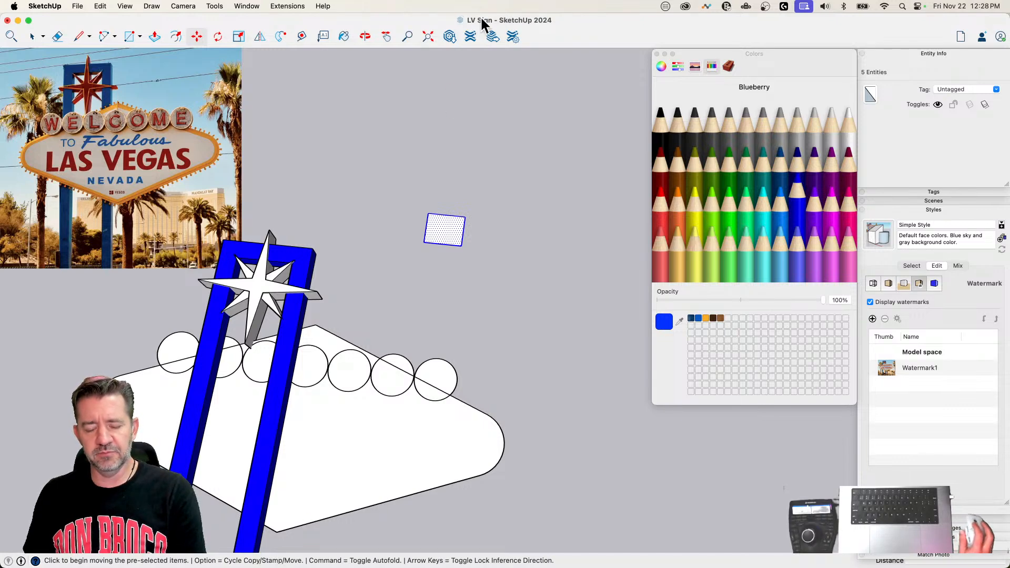
left_click(447, 228)
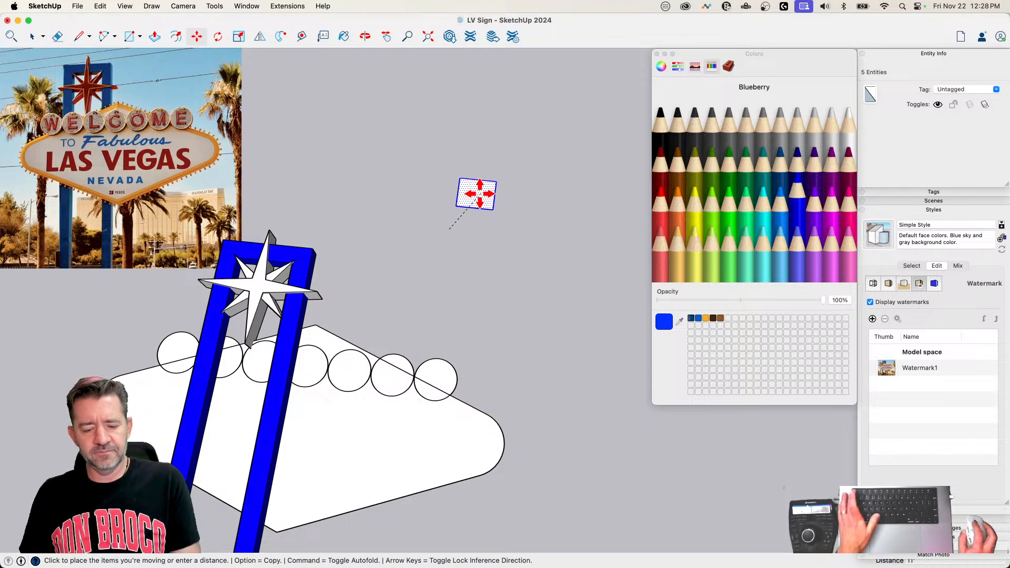
key("Escape")
Step: Place a single copy of the test rectangle beside the original with the Move tool, and undo it
key("alt")
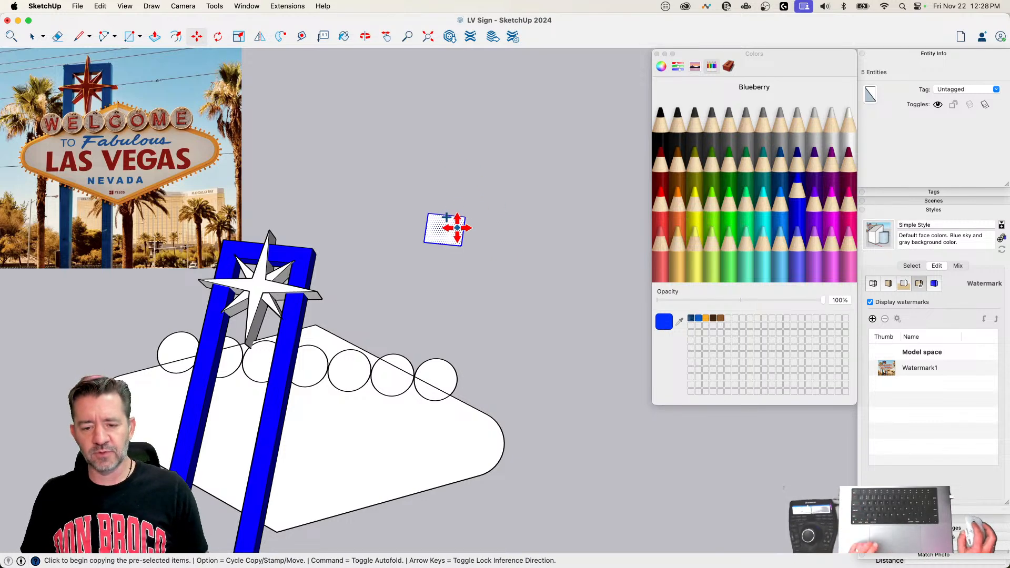
left_click(445, 227)
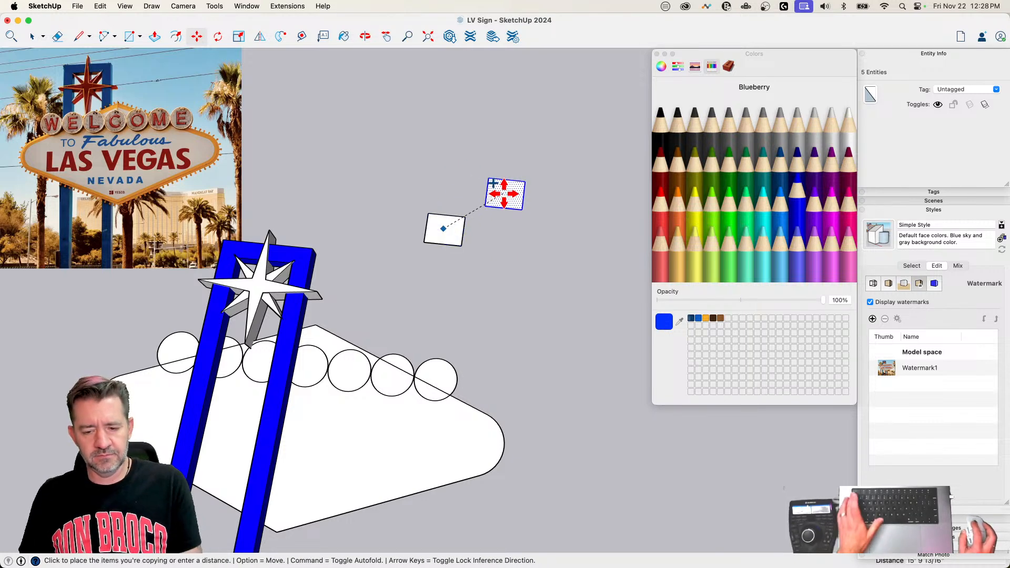
left_click(504, 194)
key("super+z")
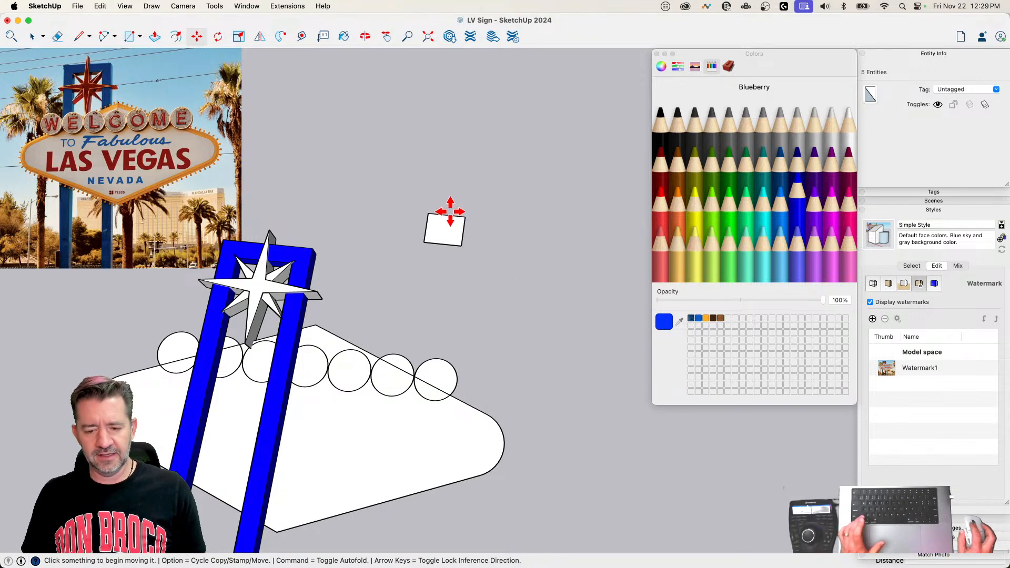
Step: Select the test rectangle's face and stamp six copies of it around the original using the Move tool's Stamp mode
key("space")
left_click(441, 235)
key("m")
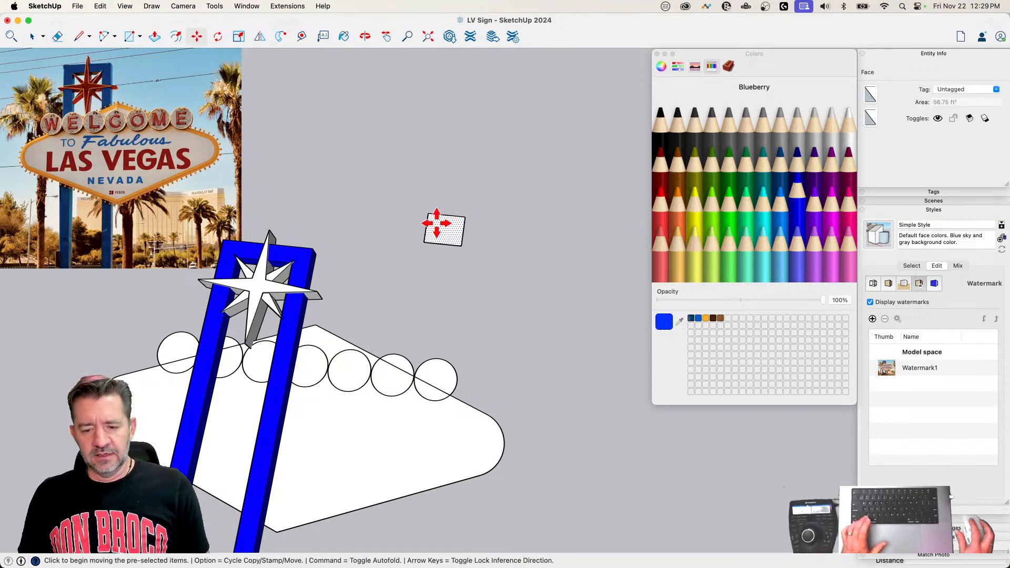
key("alt")
left_click(438, 223)
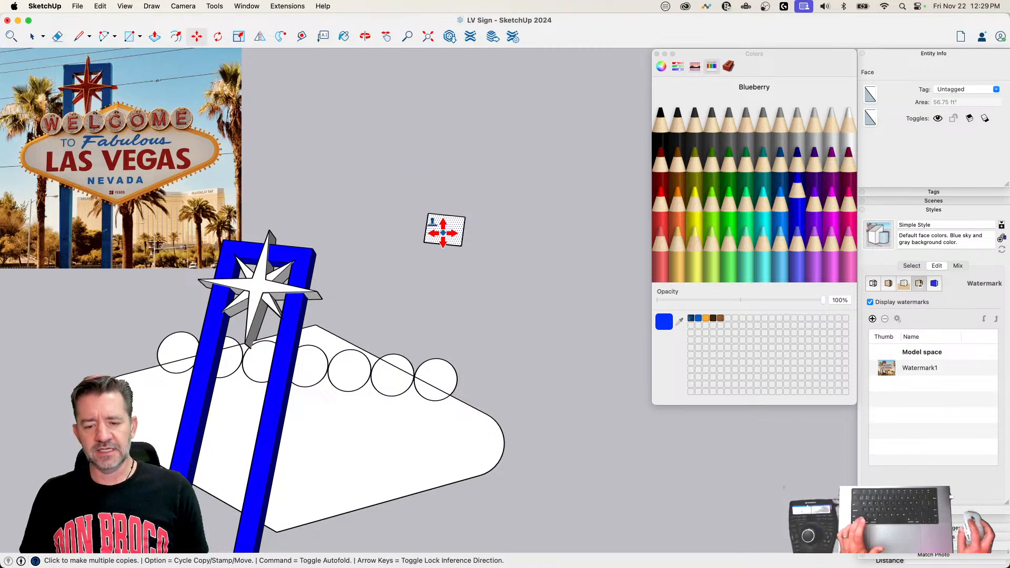
left_click(380, 158)
left_click(498, 158)
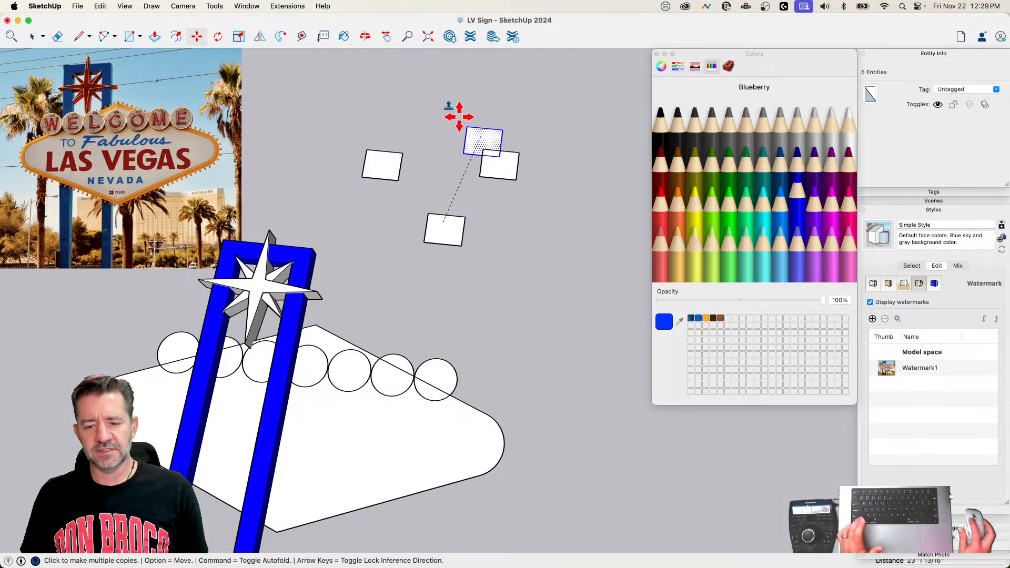
left_click(438, 104)
left_click(582, 120)
left_click(574, 236)
left_click(499, 271)
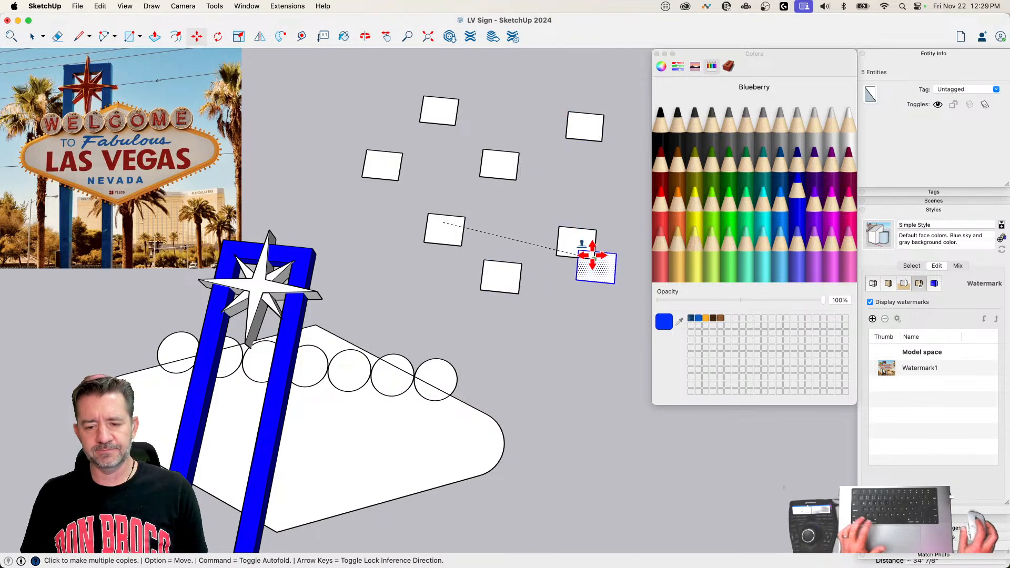
Step: Select the test rectangle with all its stamped copies and delete them
key("space")
left_click_drag(332, 63, 631, 315)
key("Delete")
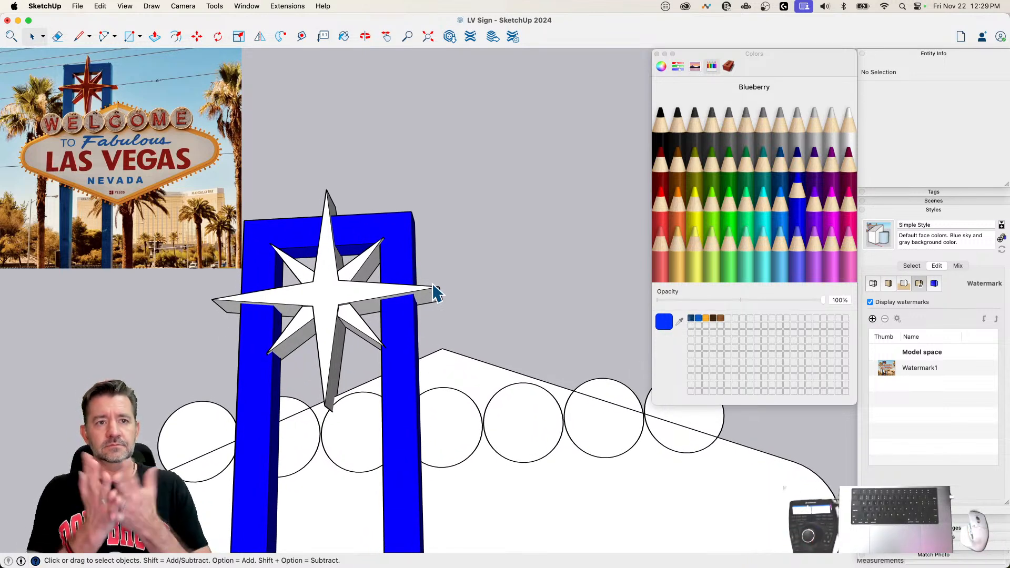
Step: Open the star group, paint all of its geometry Maraschino red, and leave the group
left_click(349, 303)
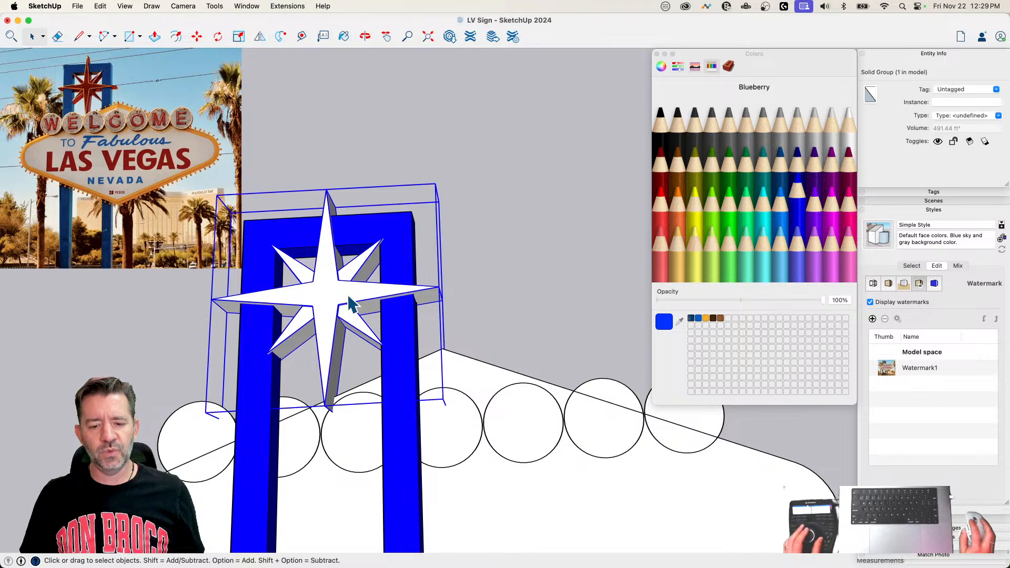
double_click(350, 303)
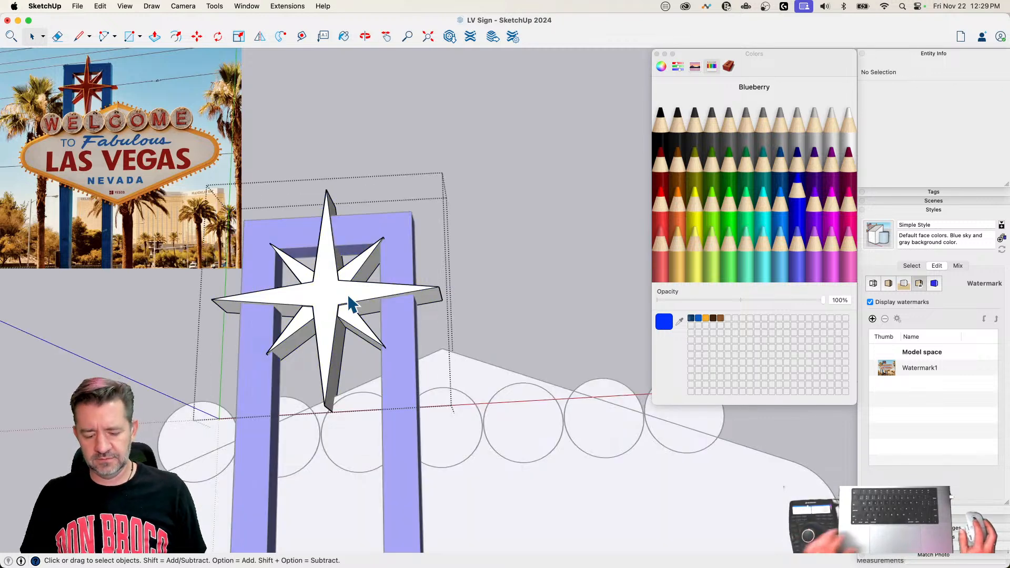
key("super+a")
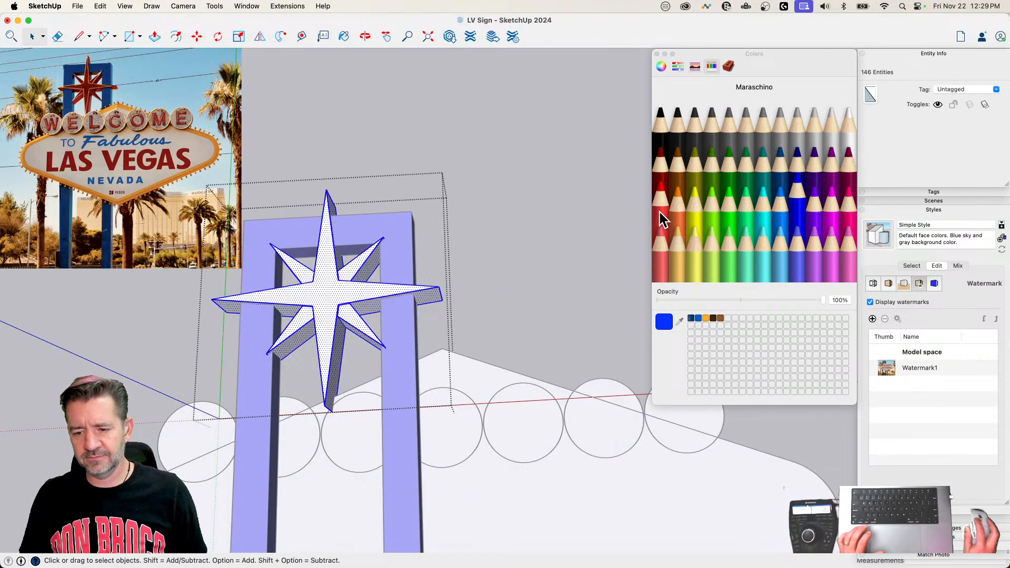
key("b")
left_click(333, 286)
key("space")
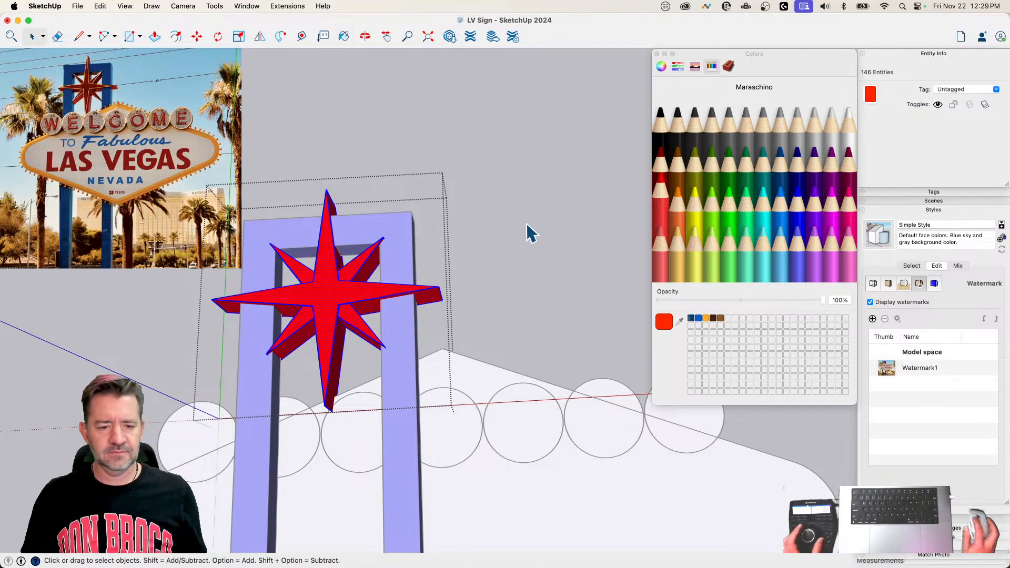
left_click(528, 231)
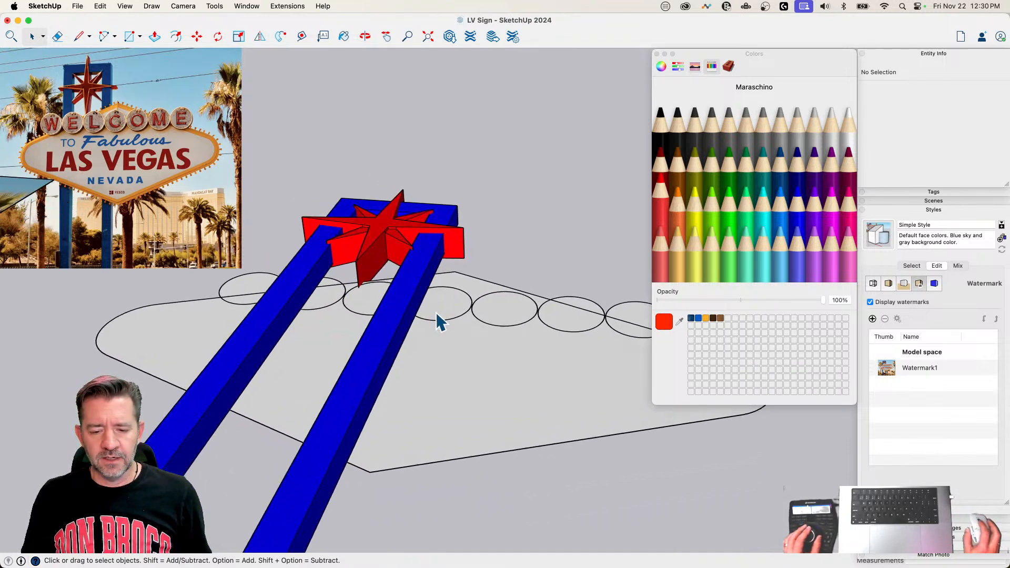
Step: Open the sign panel group and extrude its face outward to the level of the star's front
left_click(409, 383)
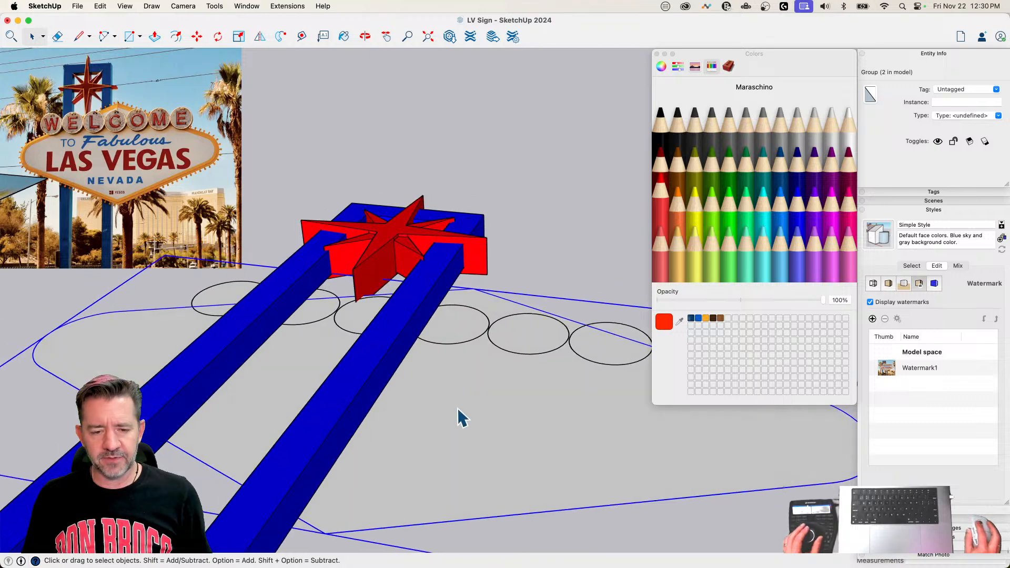
double_click(434, 403)
key("p")
left_click(442, 450)
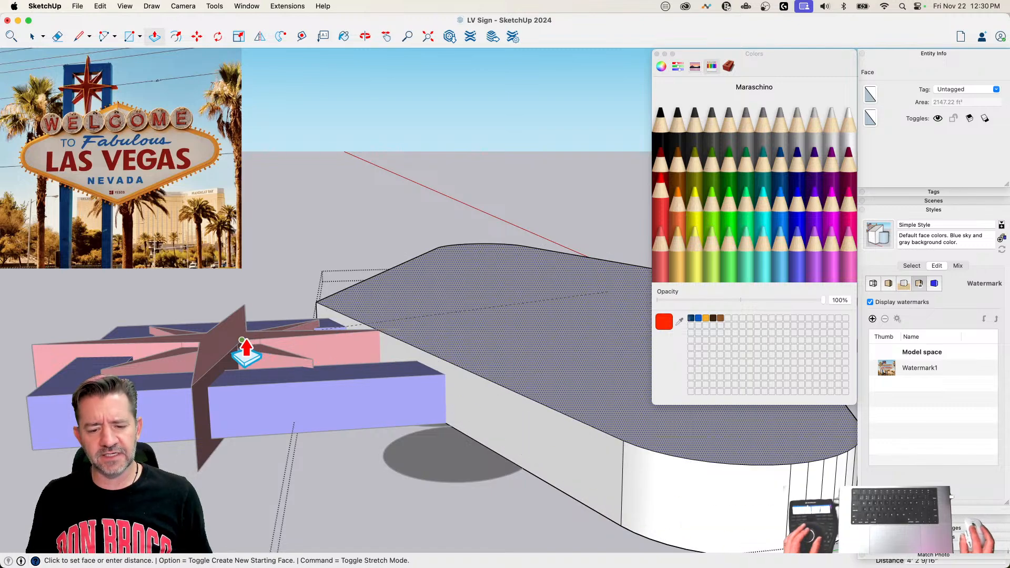
left_click(245, 341)
Step: Pull the sign panel's back face about 11 1/4" to the star's back level, and its front face about 5" further out
left_click(458, 322)
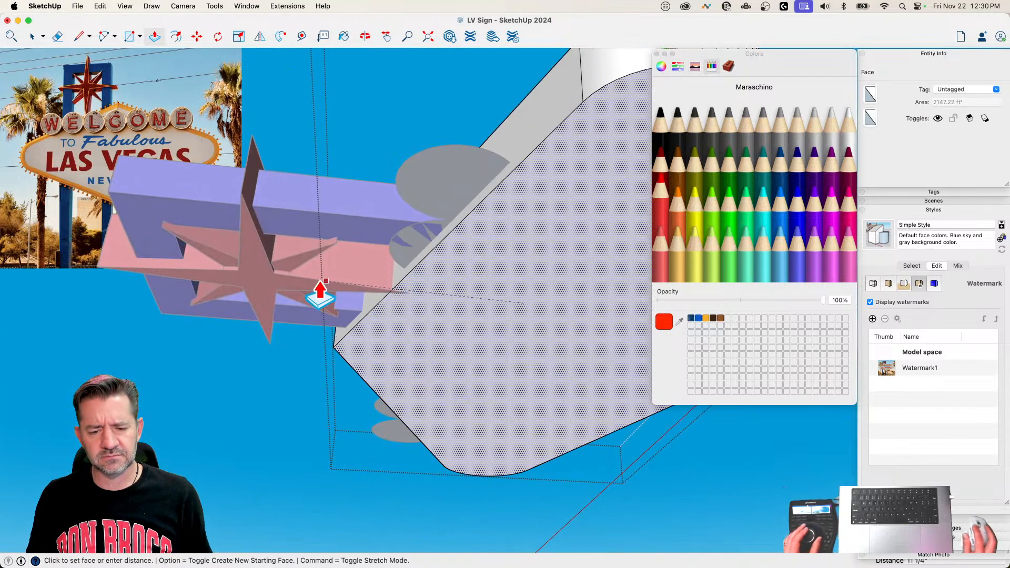
left_click(273, 283)
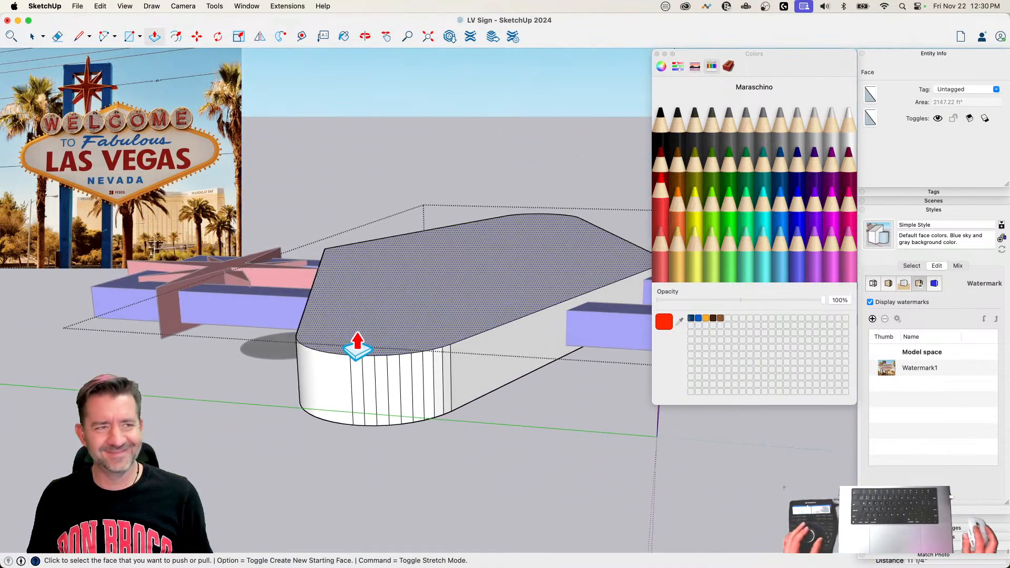
left_click(369, 325)
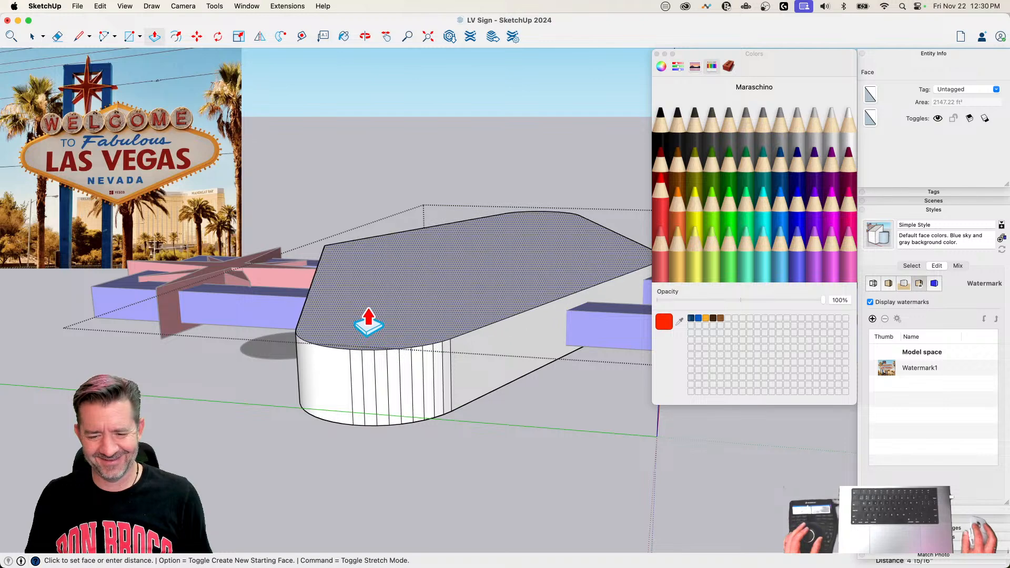
left_click(368, 322)
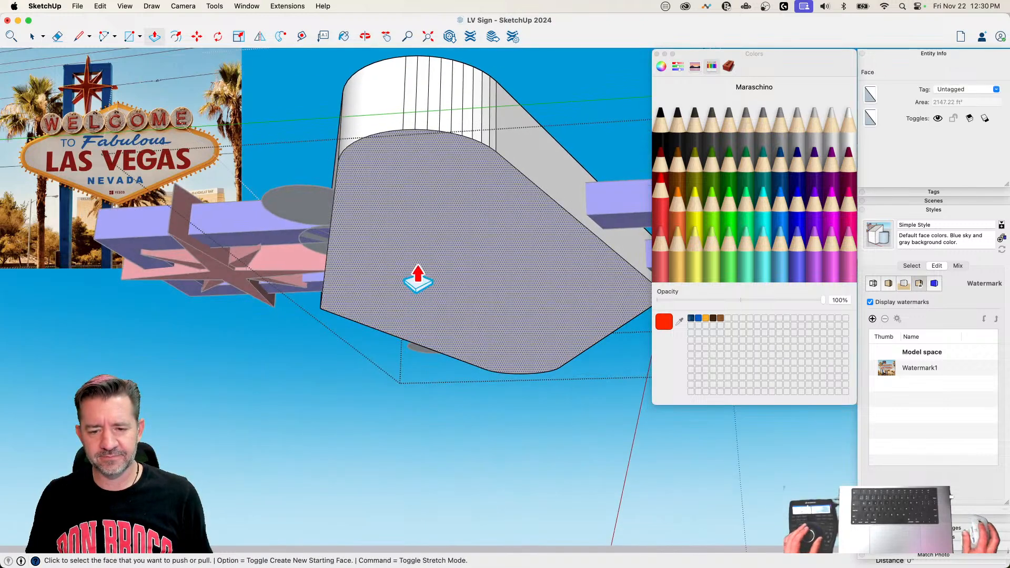
Step: Soften the vertical facet edges on both rounded ends of the sign panel with the Eraser
key("e")
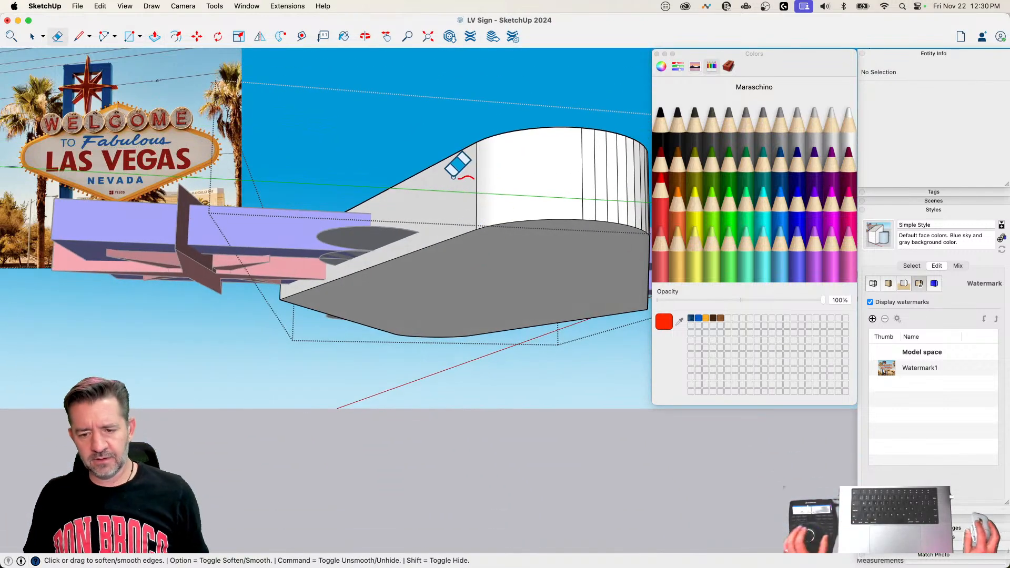
mouse_move(453, 167)
left_mouse_down("alt")
mouse_move(612, 179)
mouse_move(498, 178)
left_mouse_up("alt")
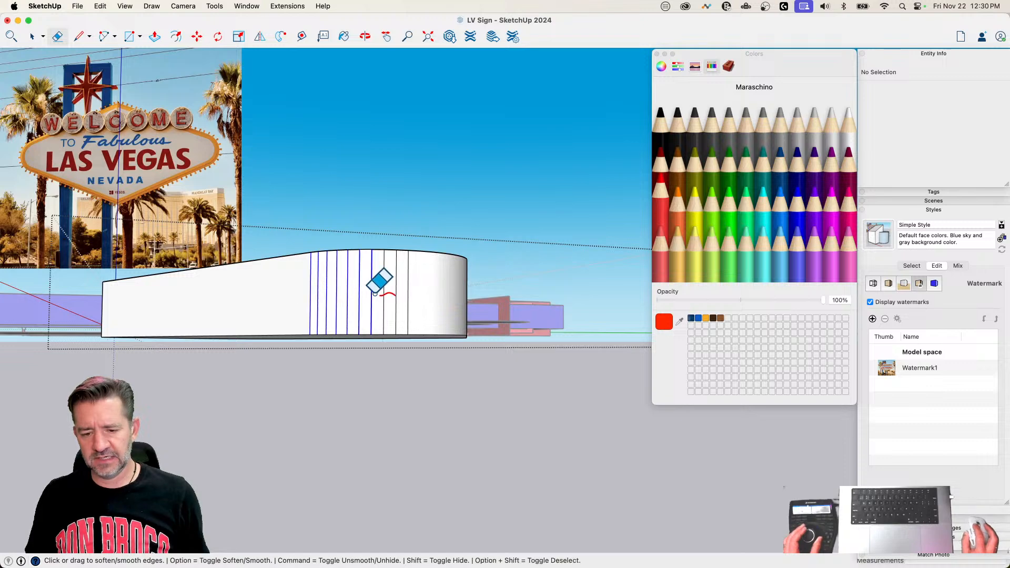
left_click_drag(422, 292, 428, 292)
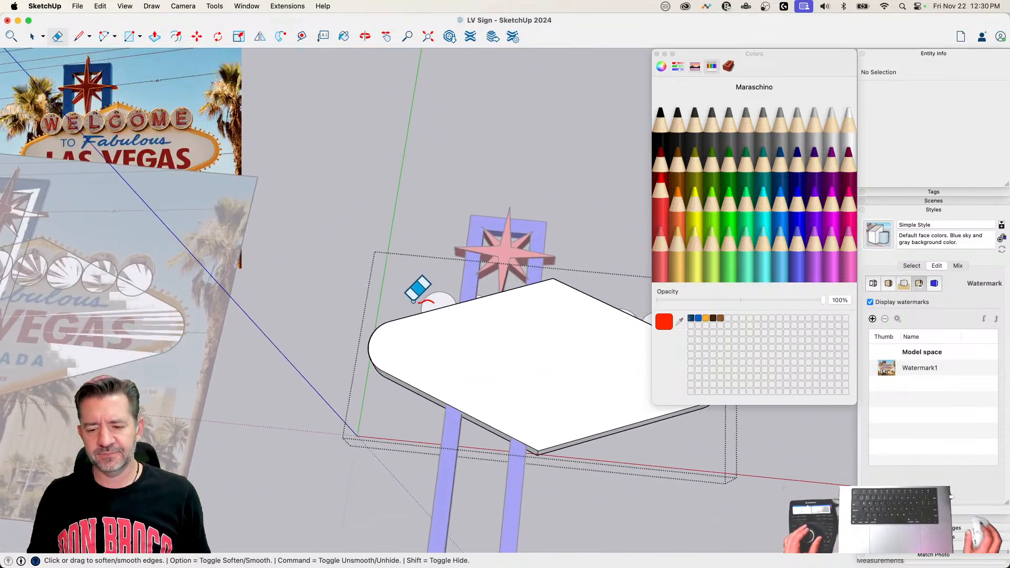
Step: Weld the perimeter edges of the sign panel's front face into one curve, and weld those of its back face the same way
key("space")
double_click(376, 285)
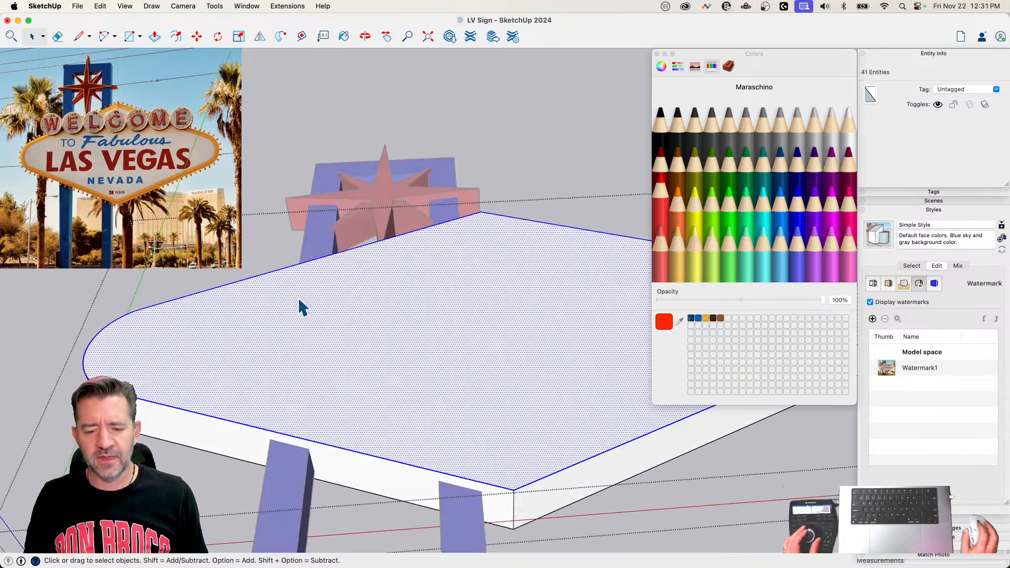
left_click(251, 370, "shift")
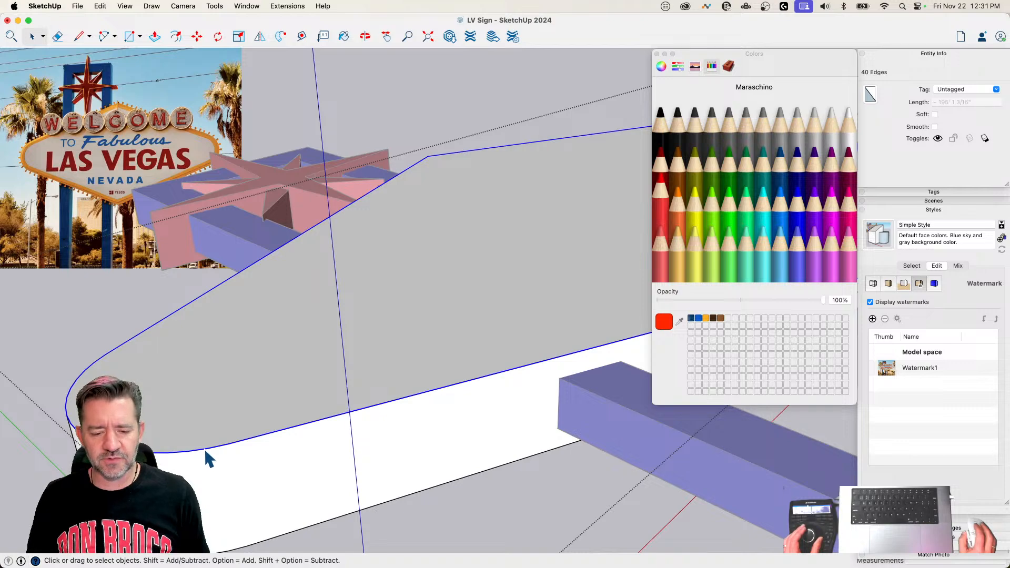
right_click(205, 450)
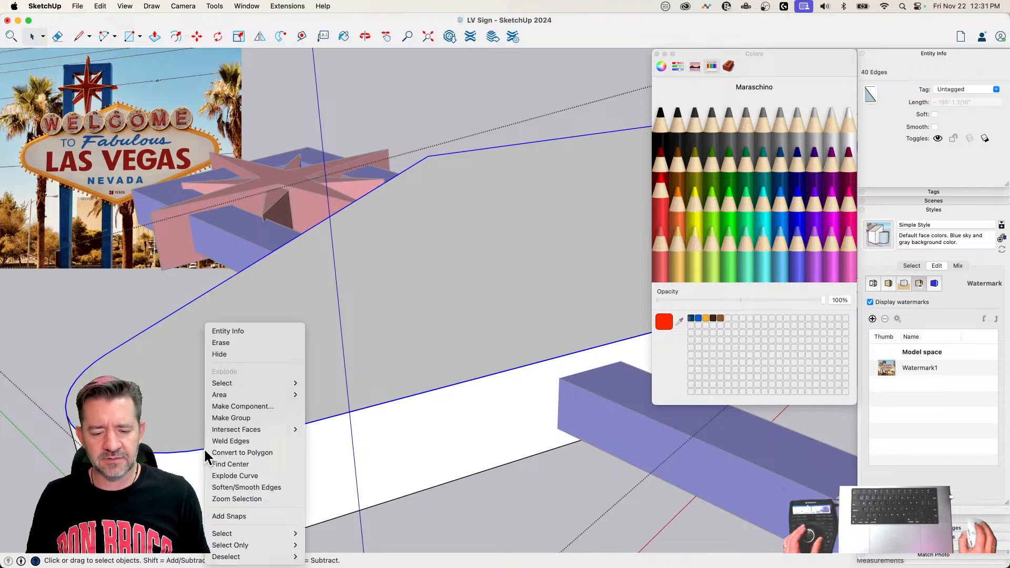
left_click(234, 441)
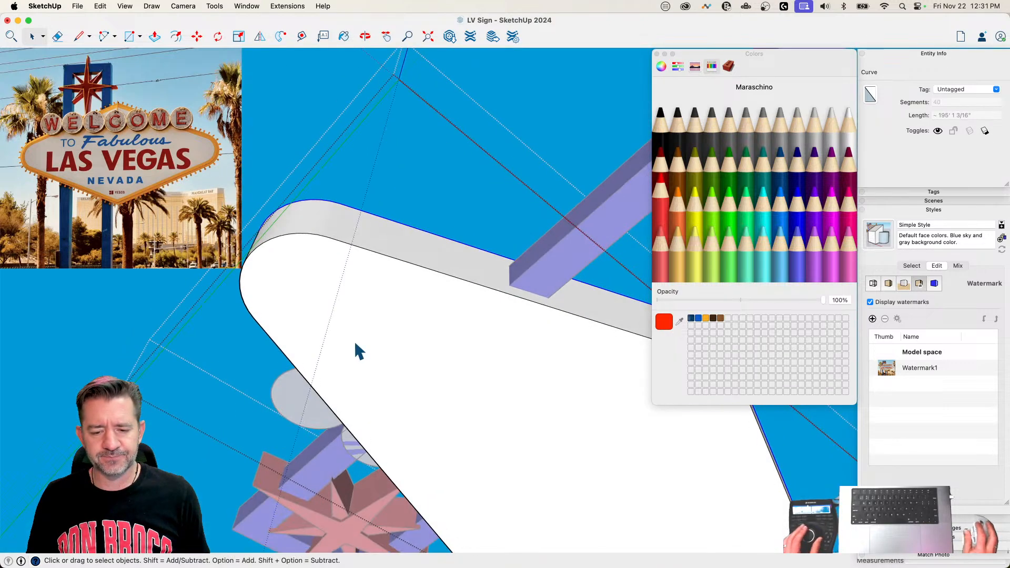
left_click(356, 348, "shift")
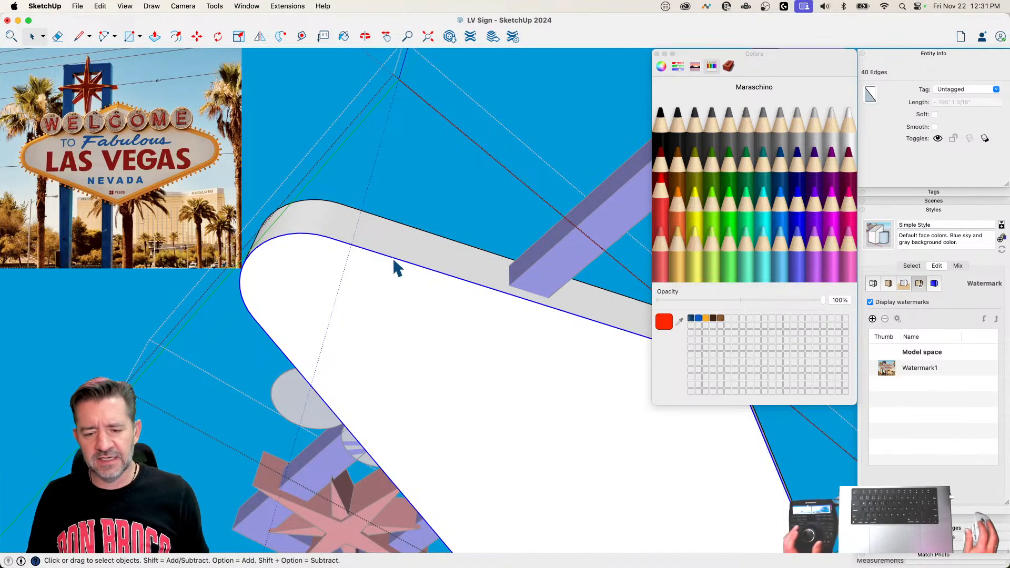
right_click(393, 258)
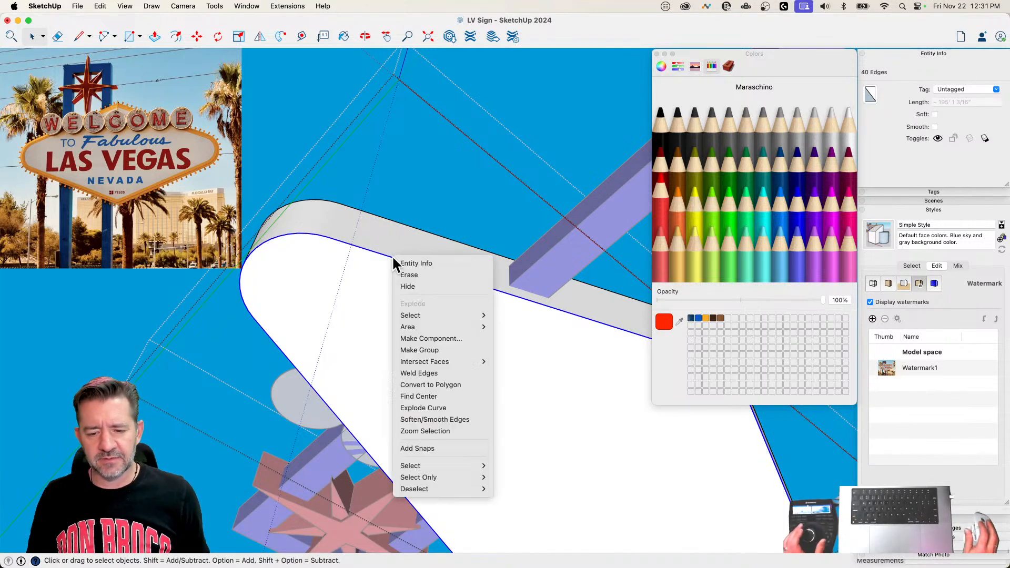
left_click(433, 372)
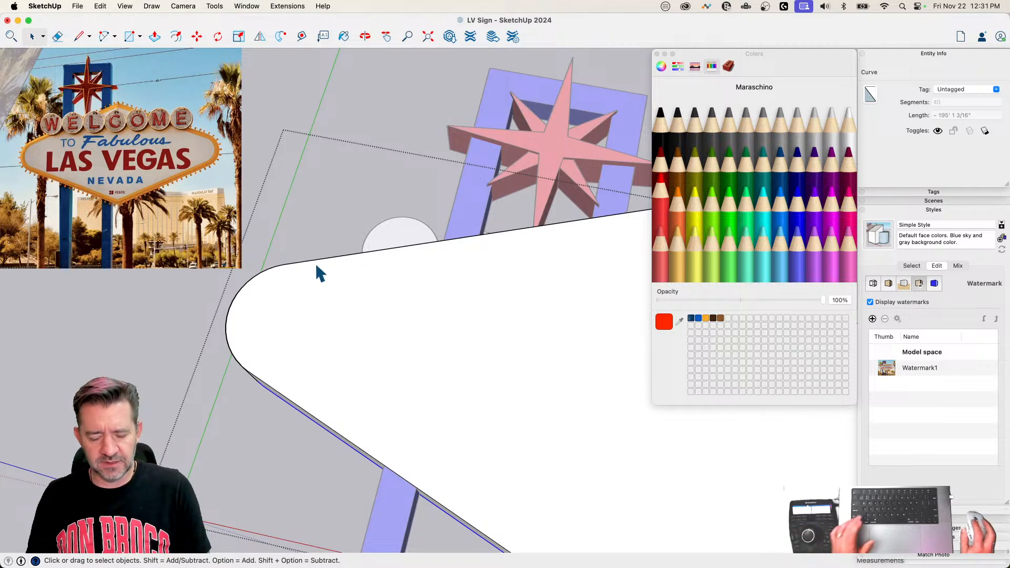
Step: Offset the outline of the sign panel's front face inward twice, about 1' 4" each time, for two border rings
key("f")
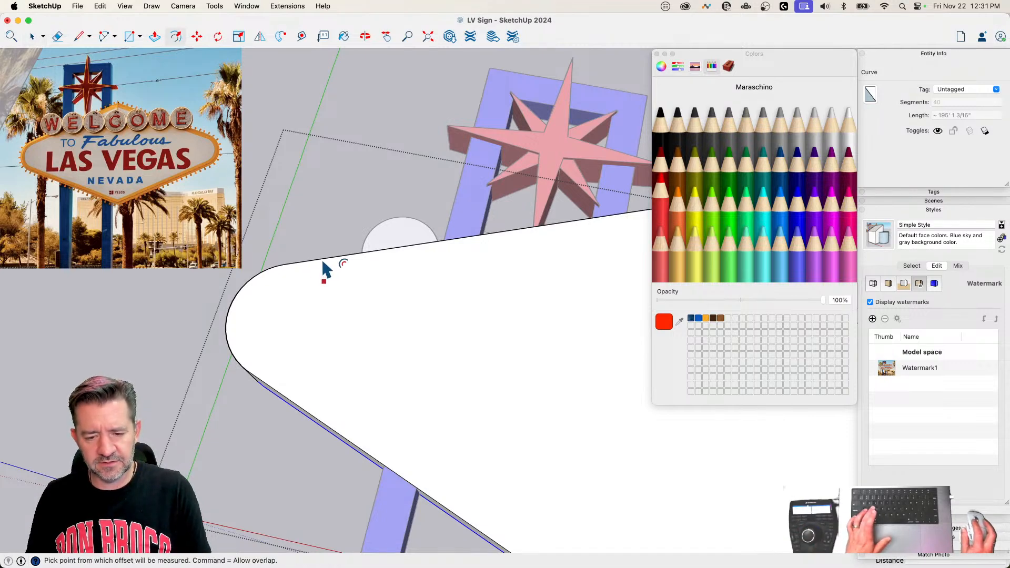
key("Escape")
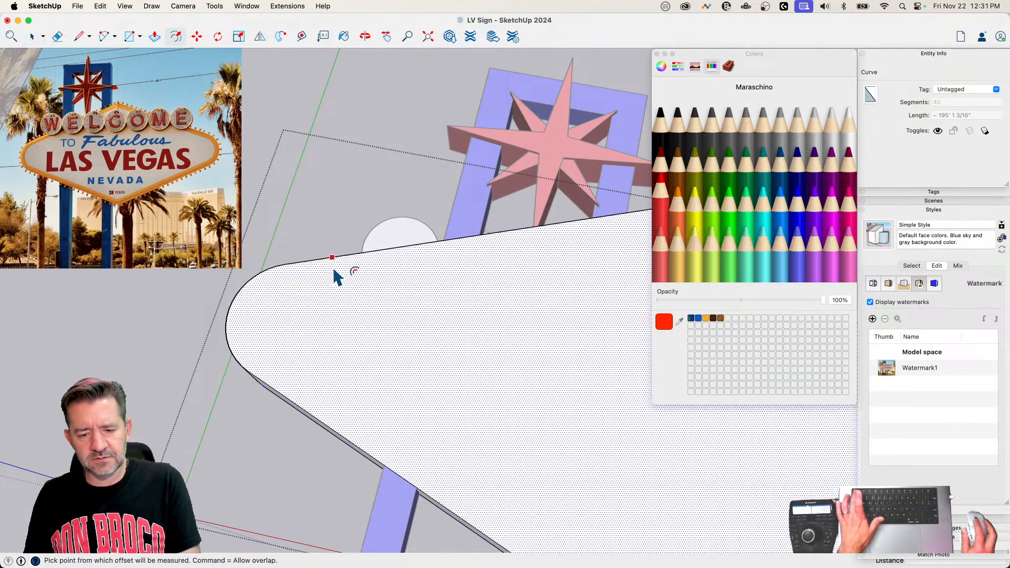
left_click(337, 256)
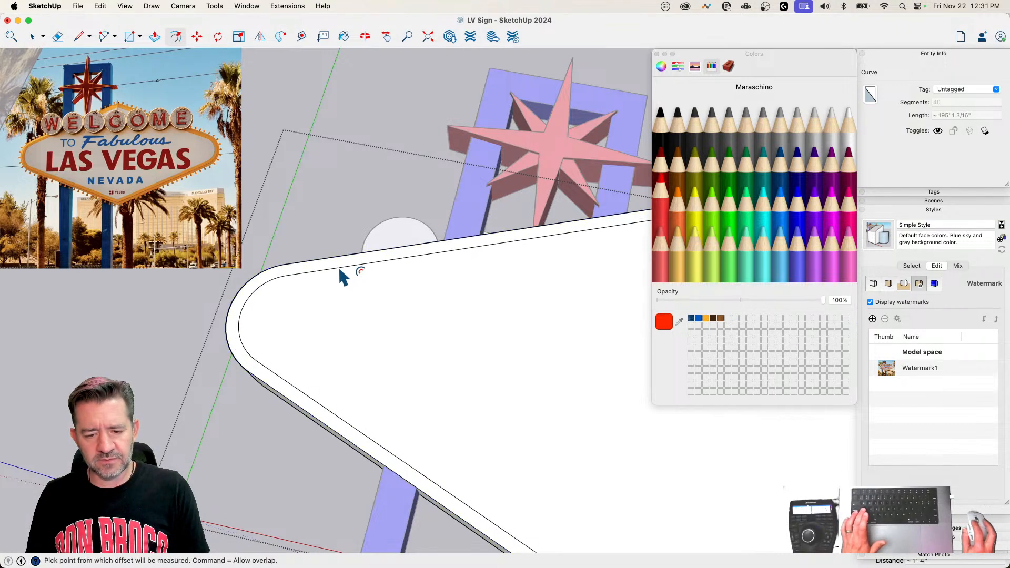
left_click(347, 280)
key("space")
middle_click_drag(284, 218, 337, 313)
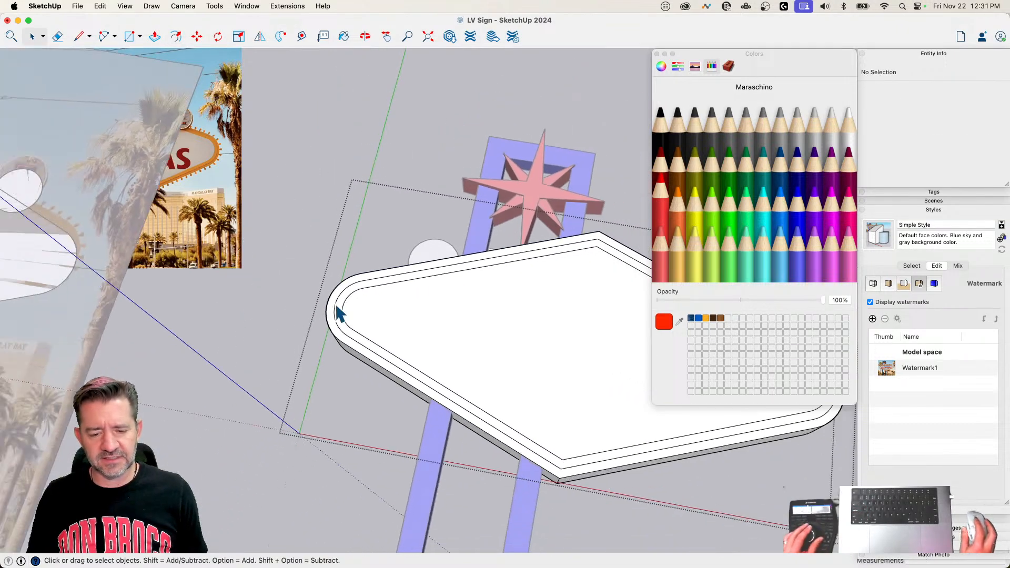
scroll(337, 313, "up", 5)
Step: Offset the outline of the sign panel's back face inward twice by the same distance as on the front
key("p")
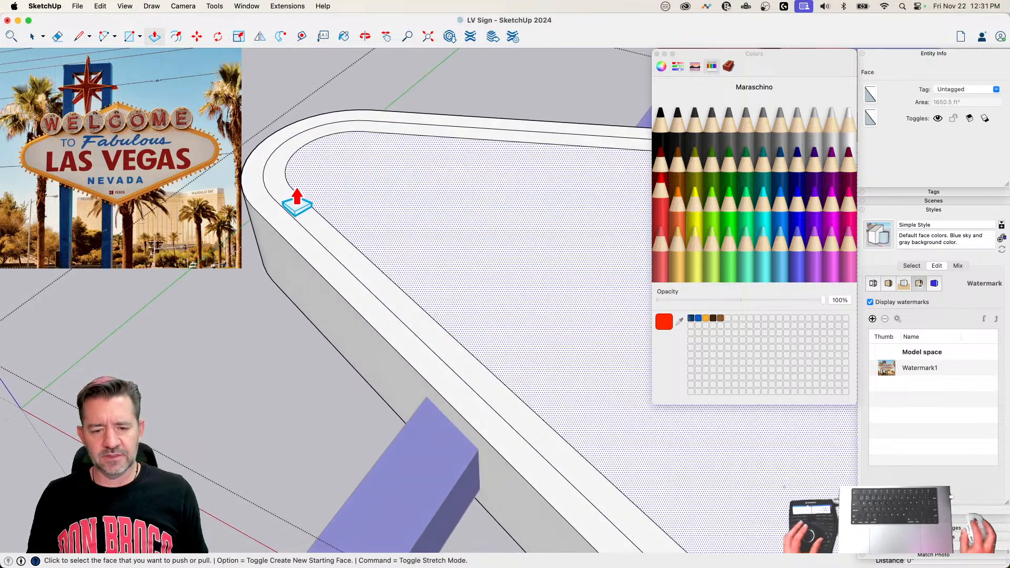
key("Escape")
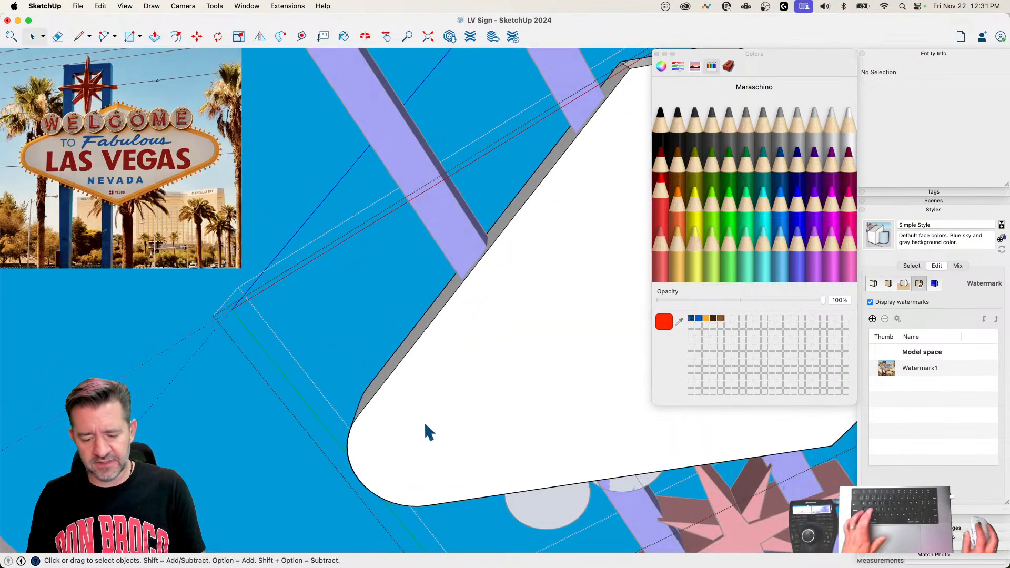
key("f")
left_click(417, 390)
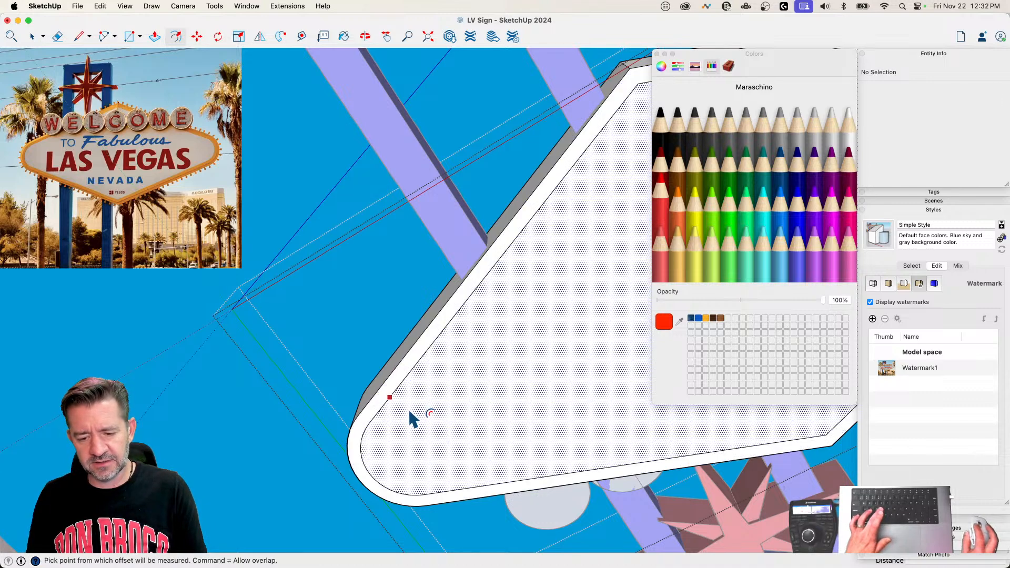
left_click(410, 411)
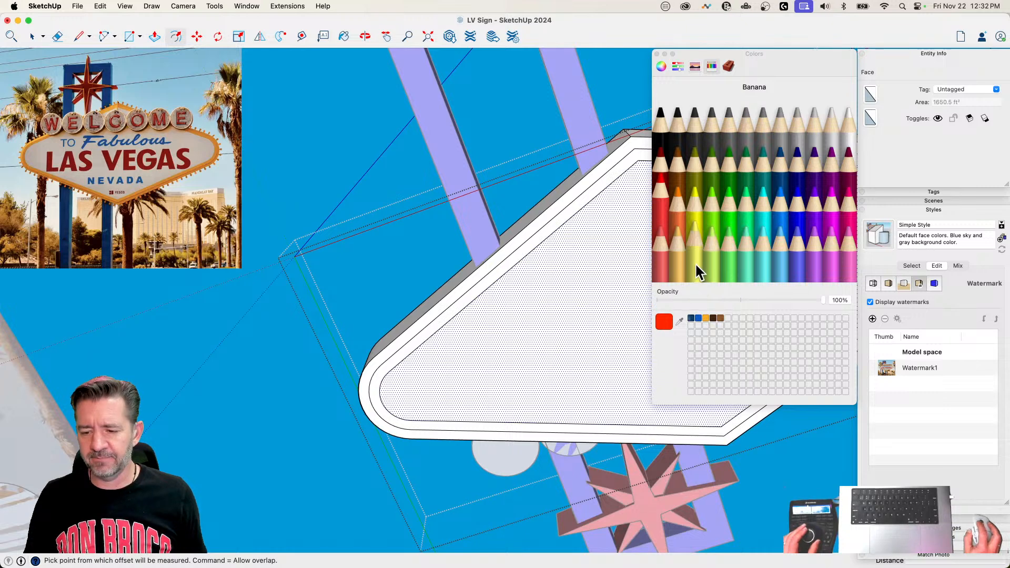
Step: Paint the border rings on both faces of the sign panel and its outer side Cantaloupe
left_click(696, 256)
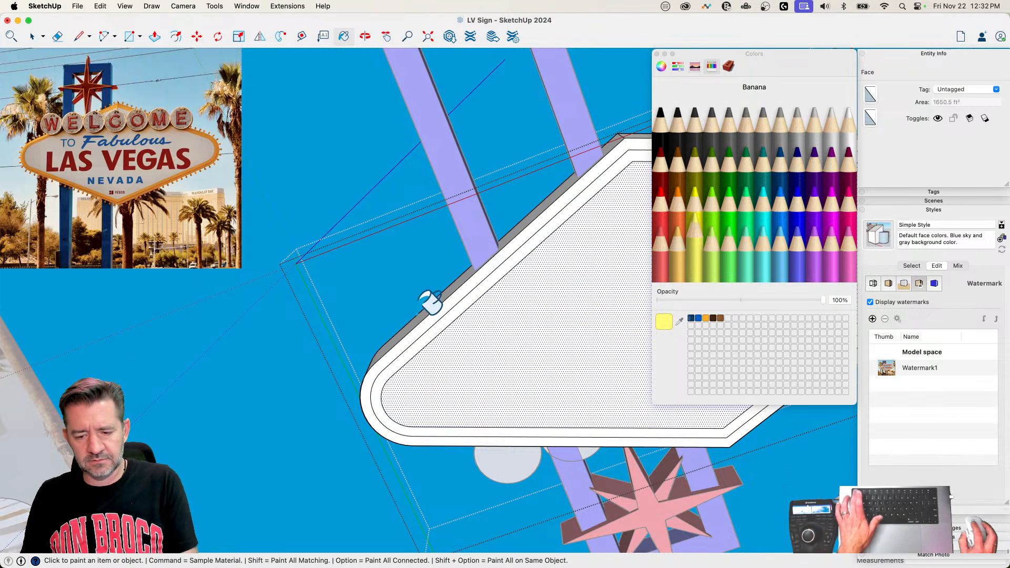
key("space")
left_click(396, 295)
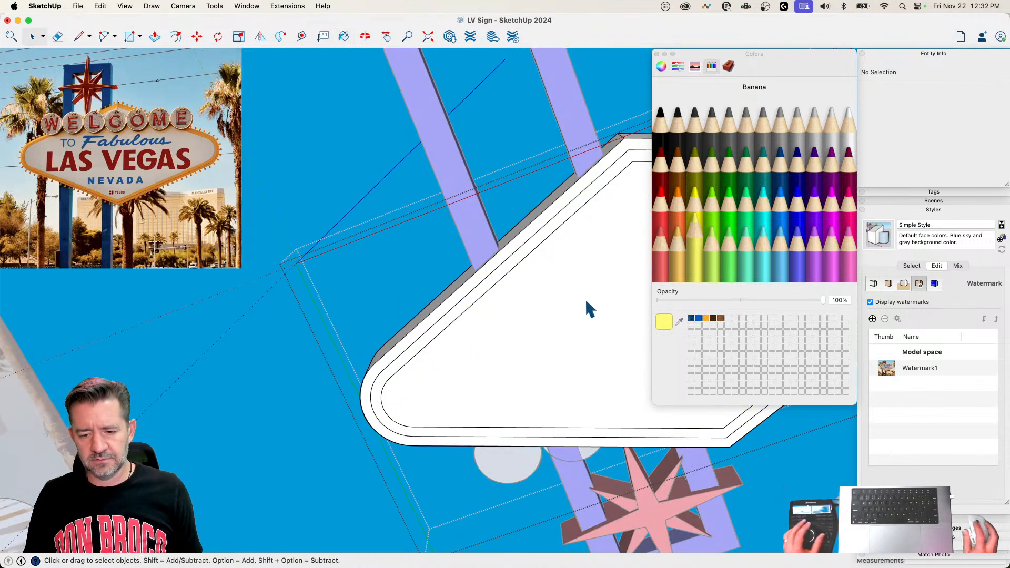
key("b")
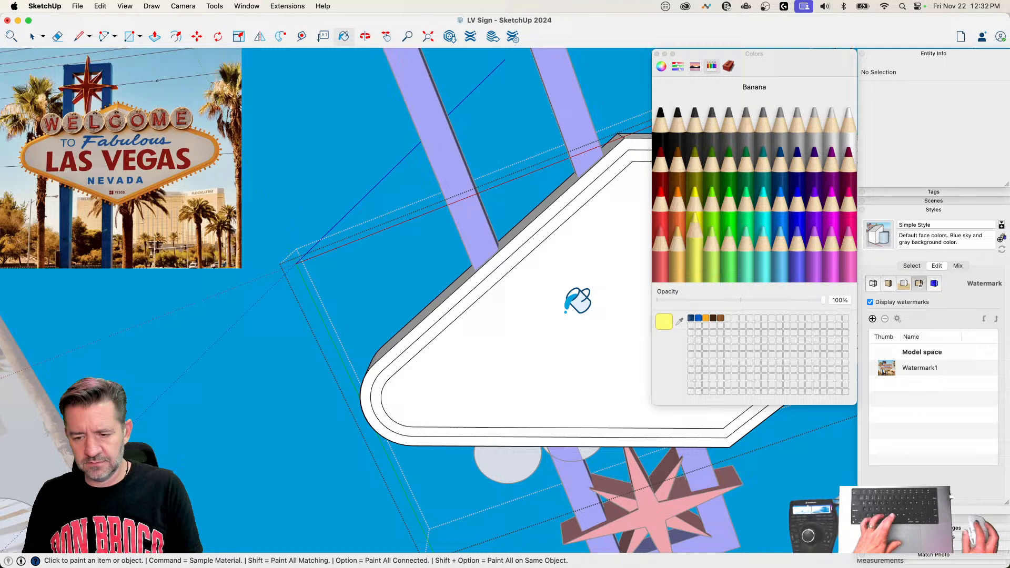
left_click(677, 250)
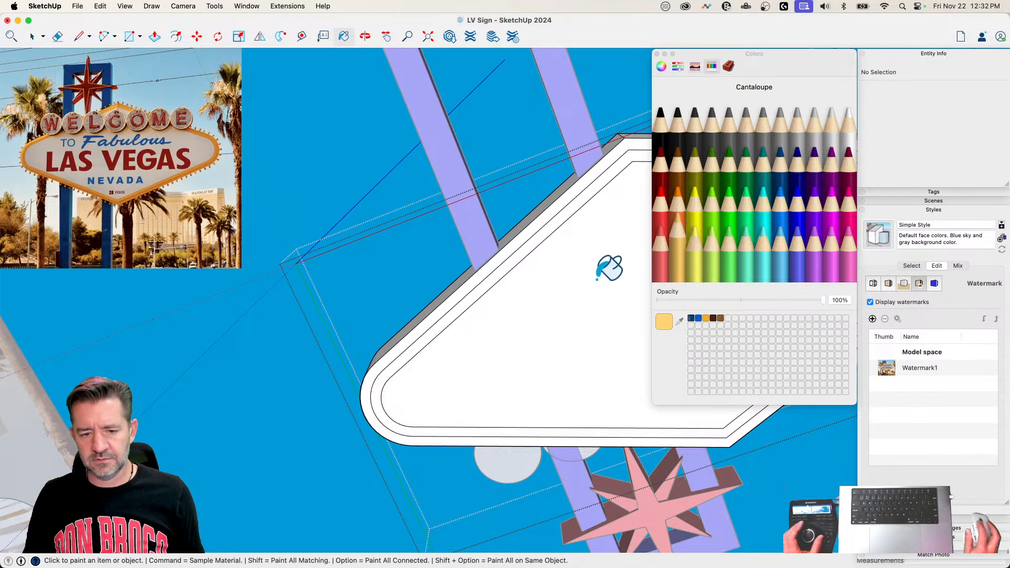
left_click(462, 293)
left_click(447, 304)
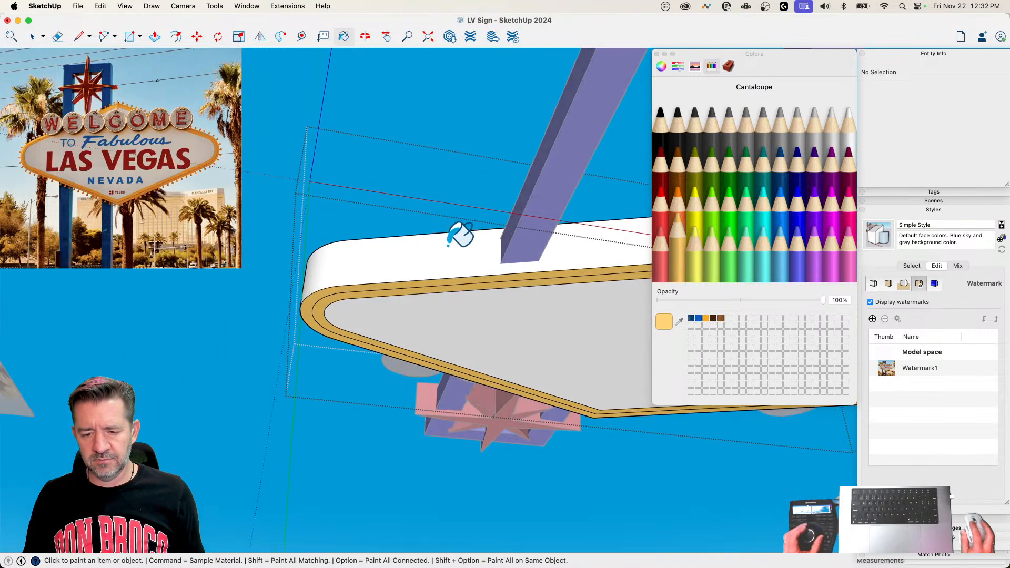
left_click(447, 253)
left_click(426, 306)
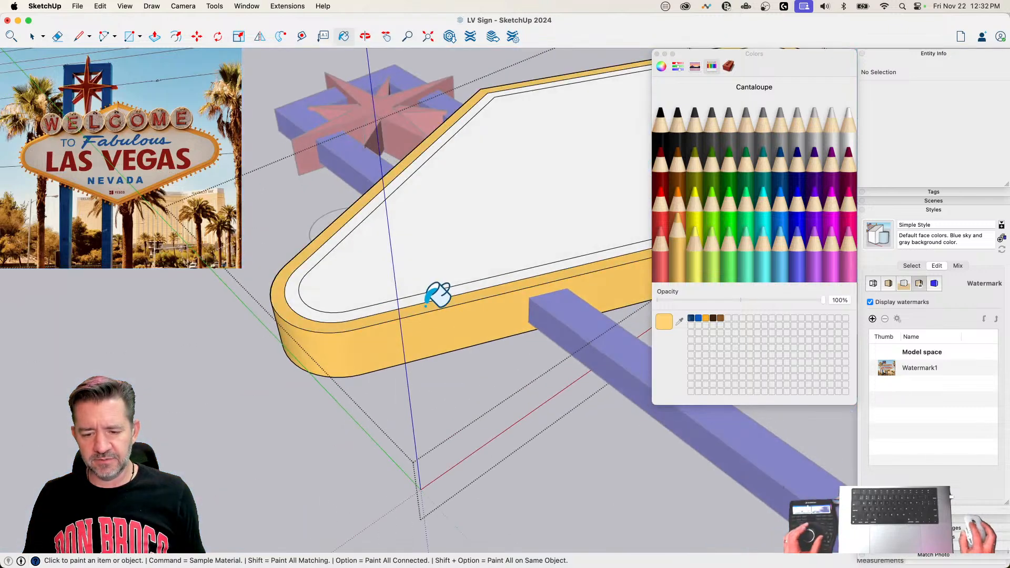
Step: Push/Pull the inner border ring on the sign panel's front face by 5 1/4"
key("p")
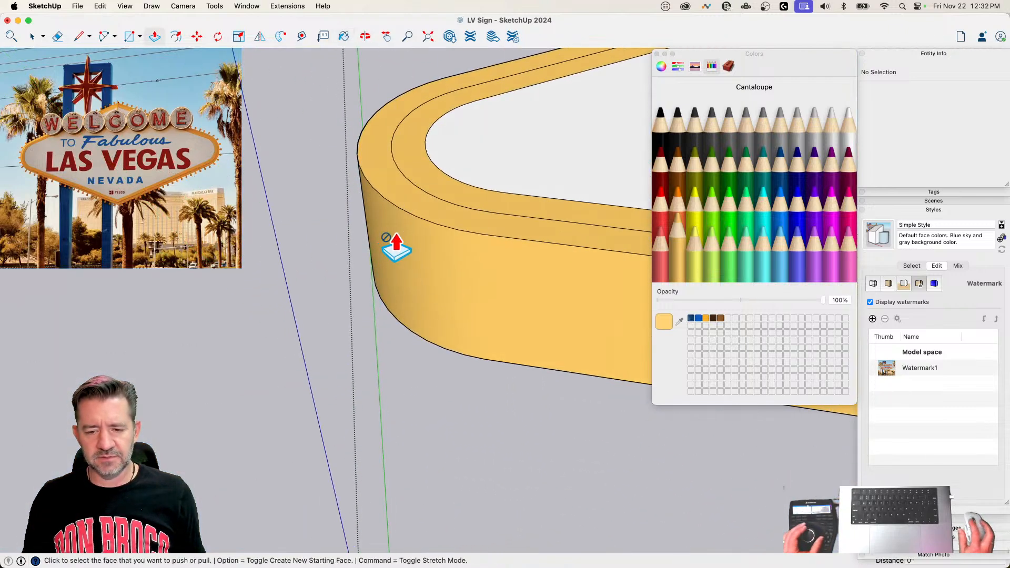
left_click(418, 171)
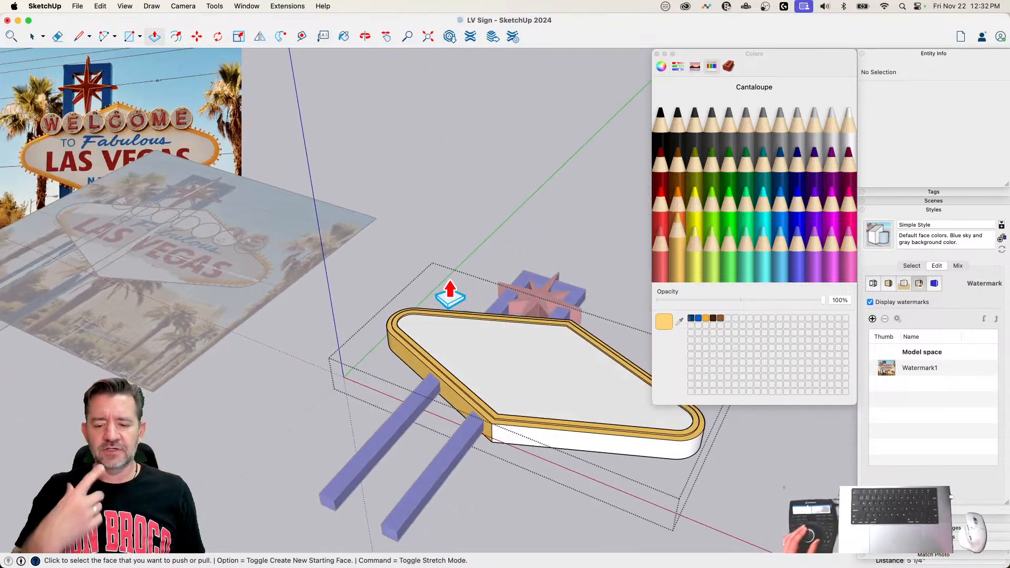
left_click(493, 409)
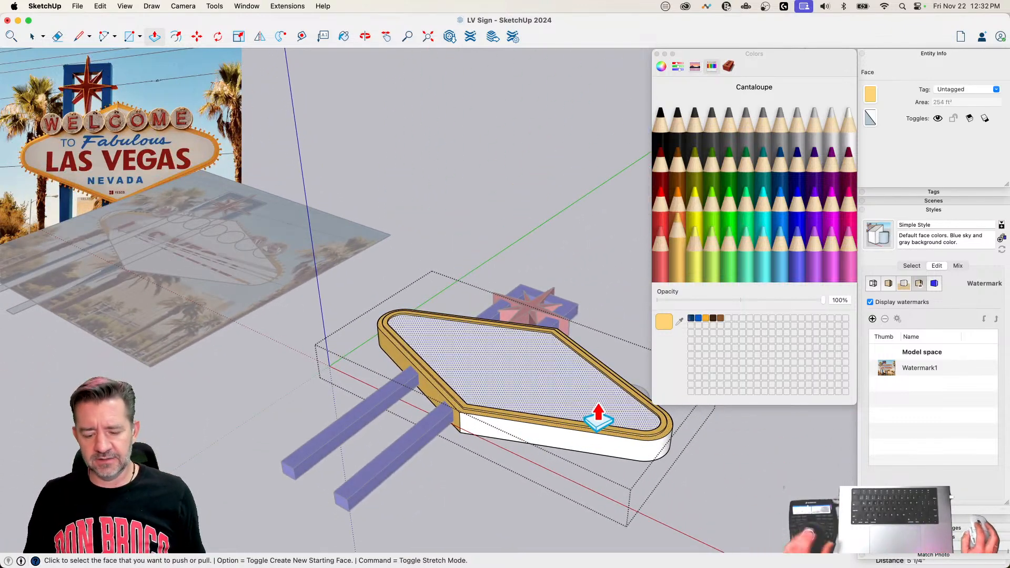
Step: Paint the remaining white side of the sign panel Cantaloupe and Push/Pull the inner border ring on its back face
key("b")
left_click(575, 428)
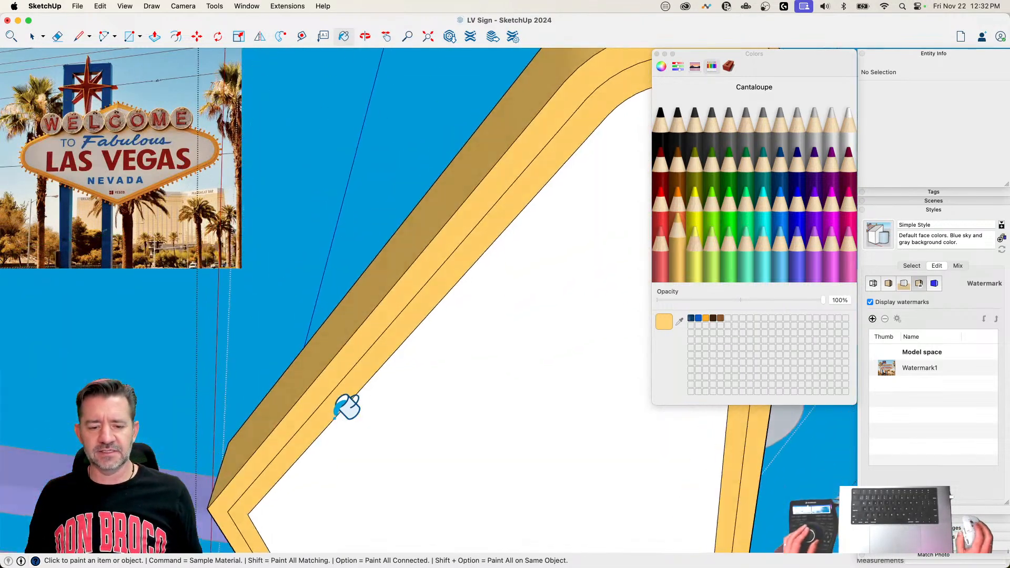
key("p")
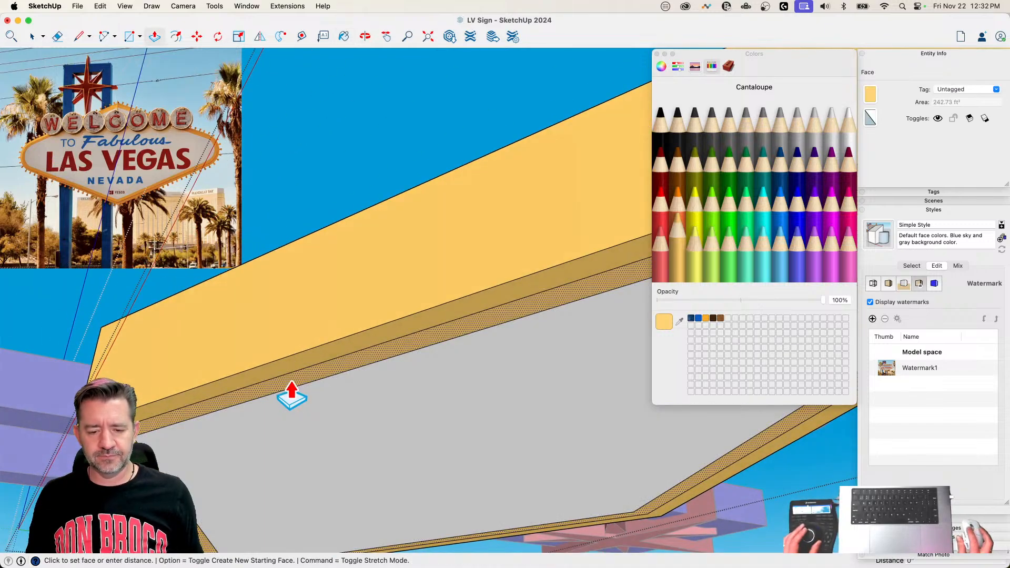
key("space")
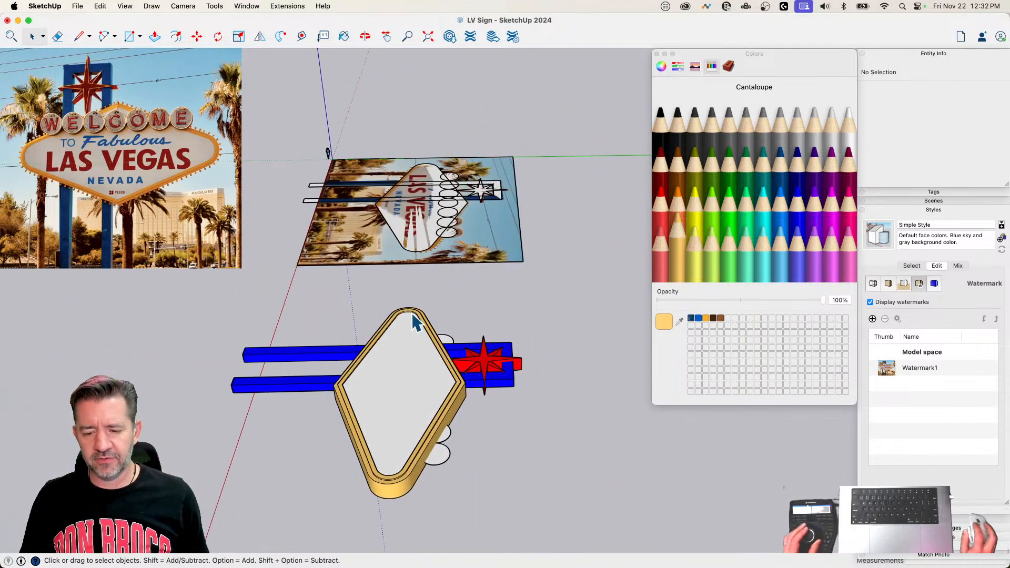
Step: Move the group of letter circles about 5' 3/4" up along the blue axis
left_click(448, 444)
key("m")
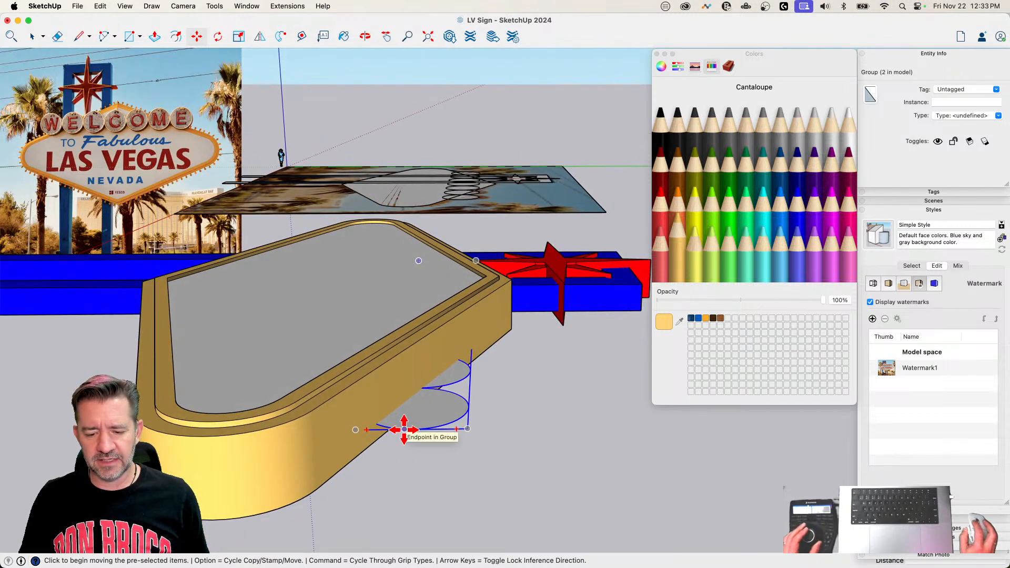
left_click(404, 430)
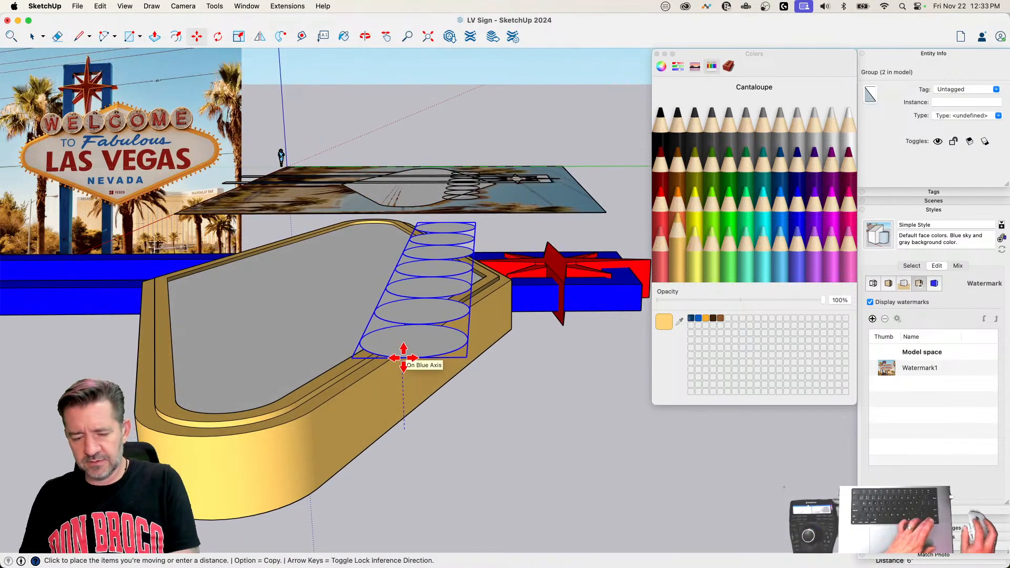
key("Up")
left_click(472, 430)
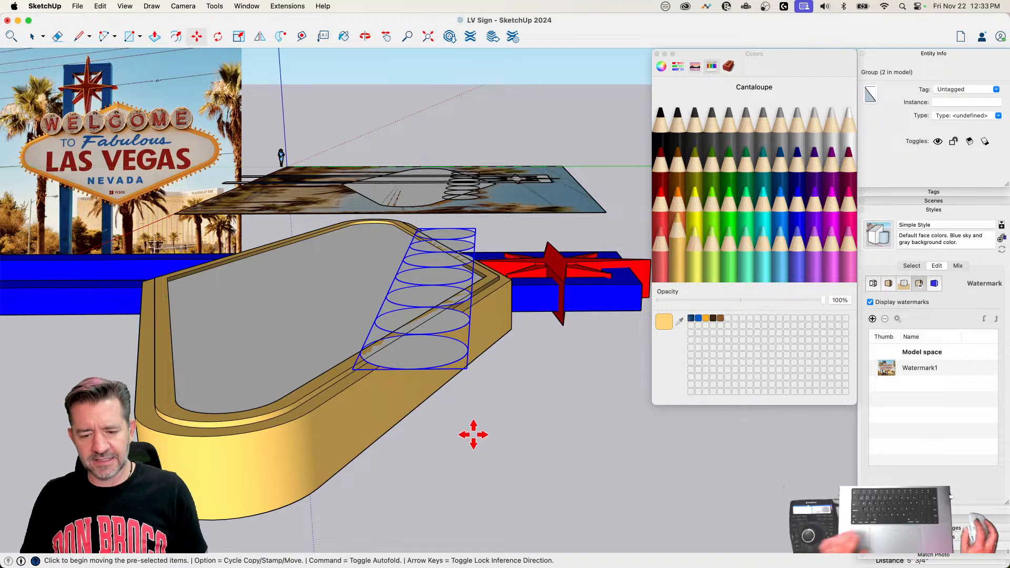
key("space")
scroll(446, 401, "down", 5)
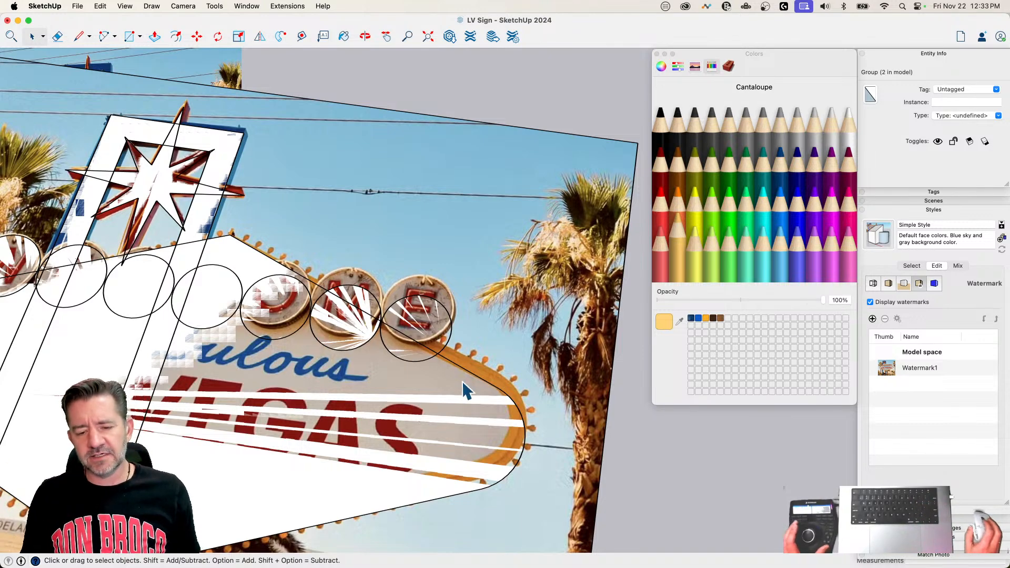
scroll(463, 381, "down", 6)
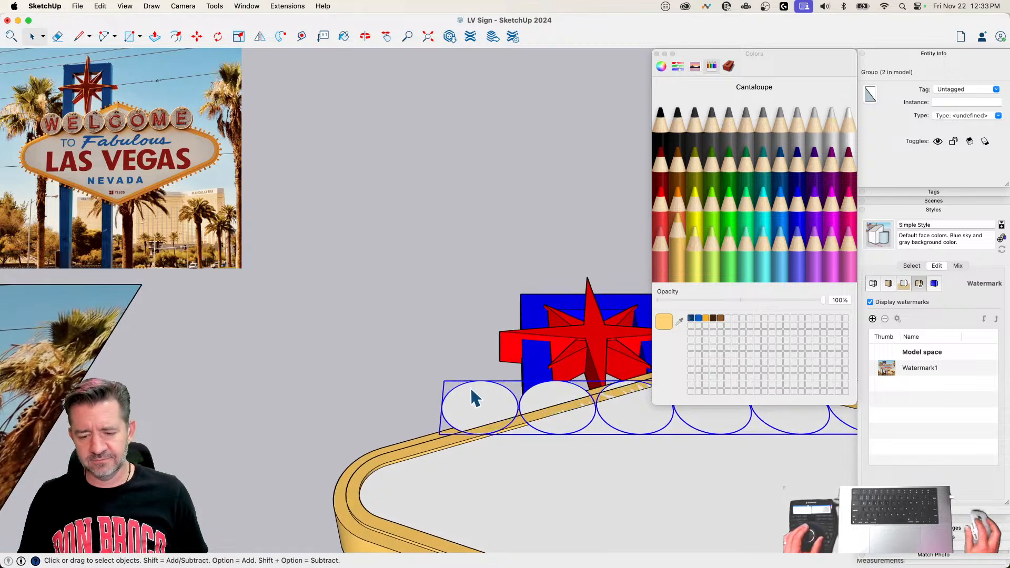
Step: Open the group of letter circles and Push/Pull the circle faces into thin discs of equal thickness
double_click(472, 397)
key("p")
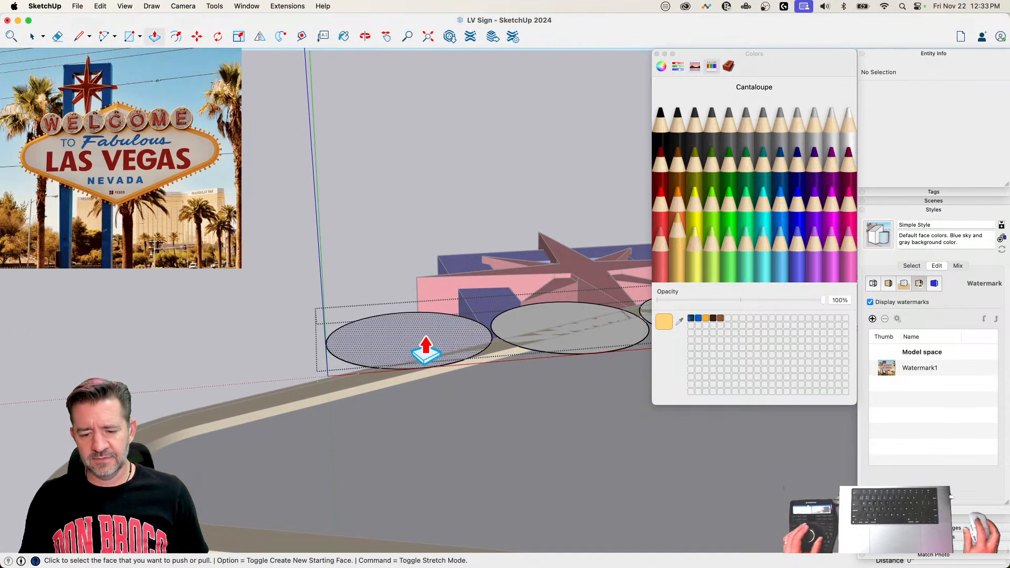
left_click(421, 349)
left_click(427, 339)
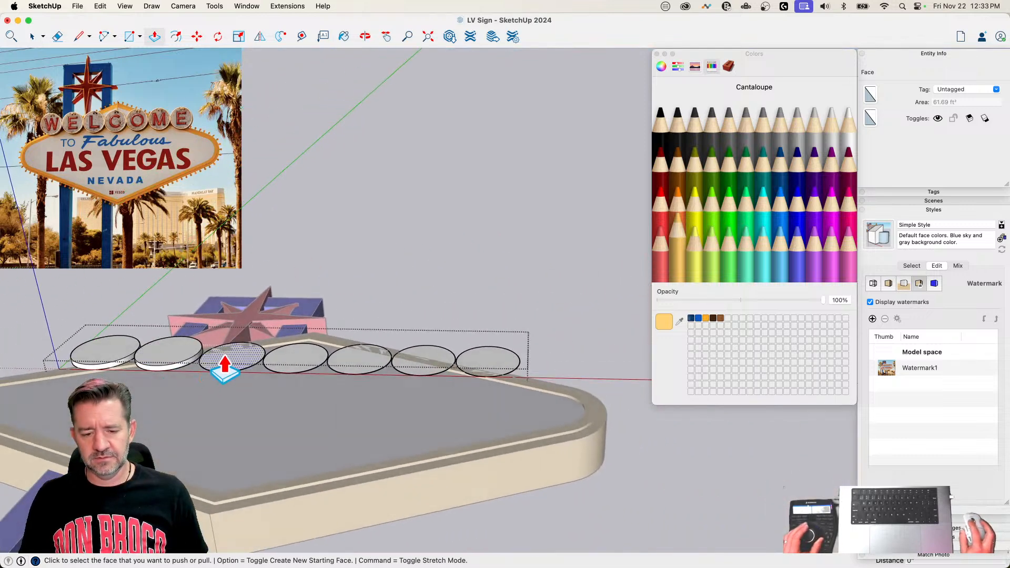
double_click(360, 368)
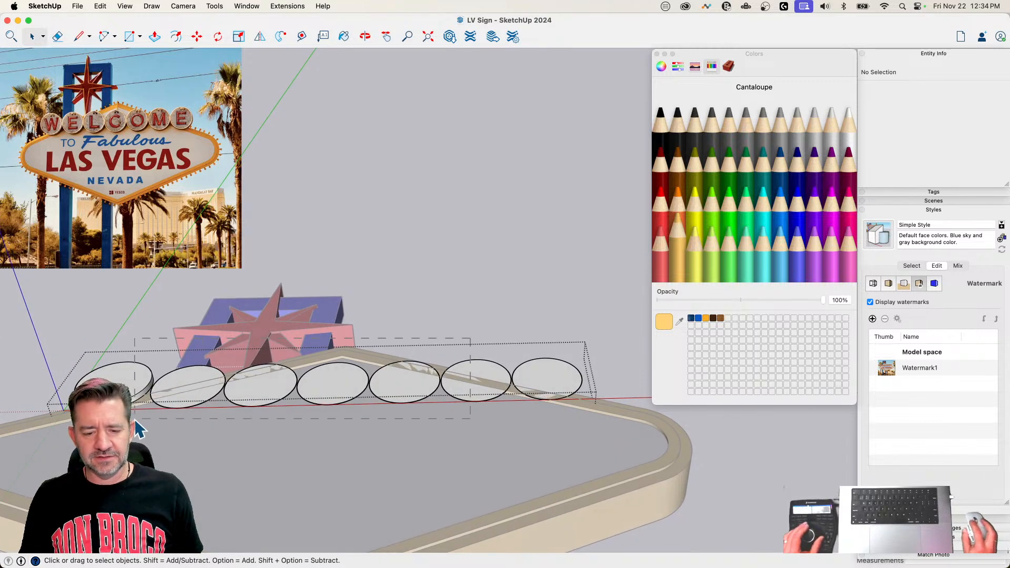
Step: Delete the circles between the first and last in the row and make the first disc a component named Circle
left_click_drag(135, 419, 170, 419)
key("Delete")
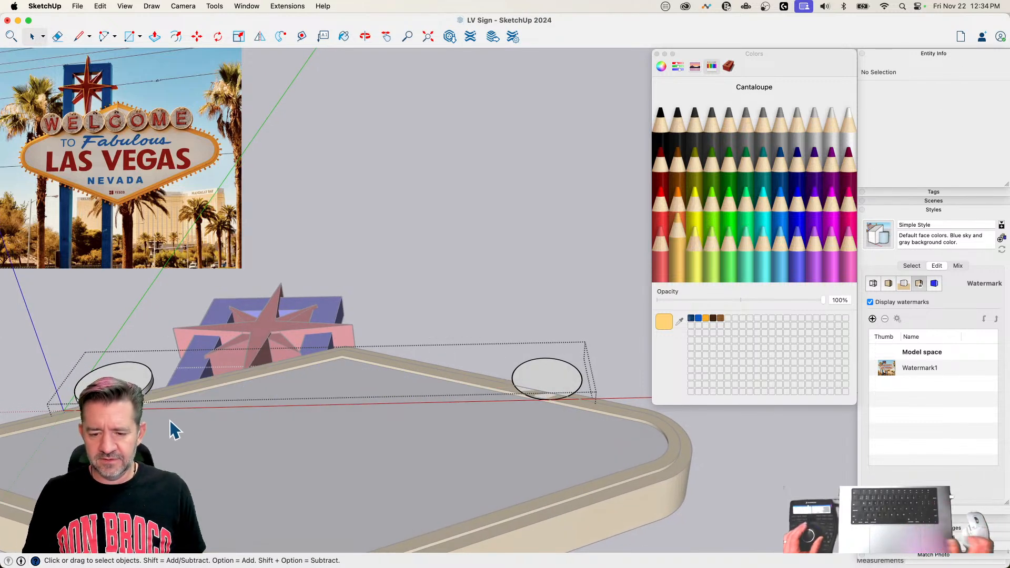
triple_click(112, 404)
right_click(114, 405)
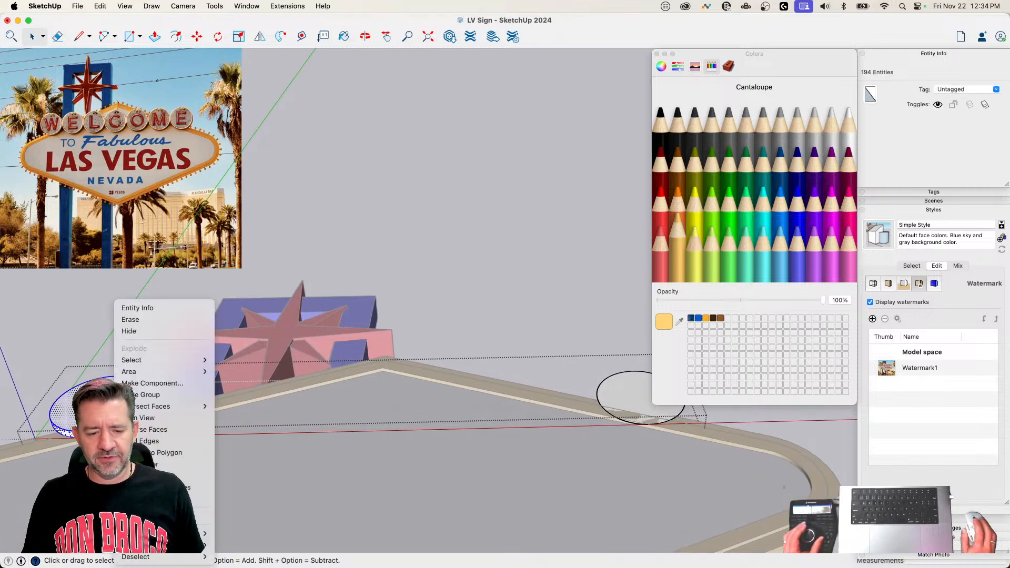
key("Escape")
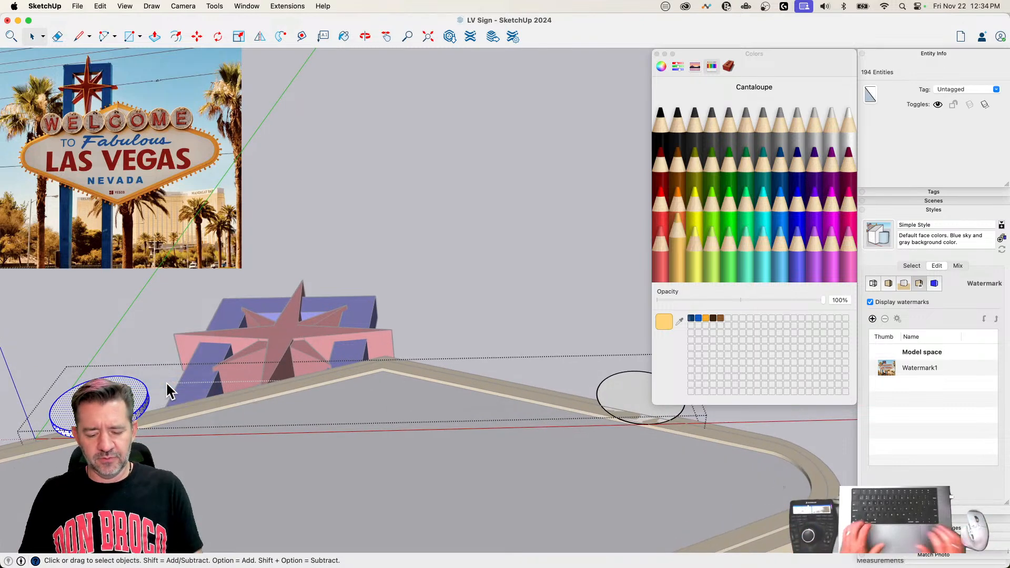
type("gCircle")
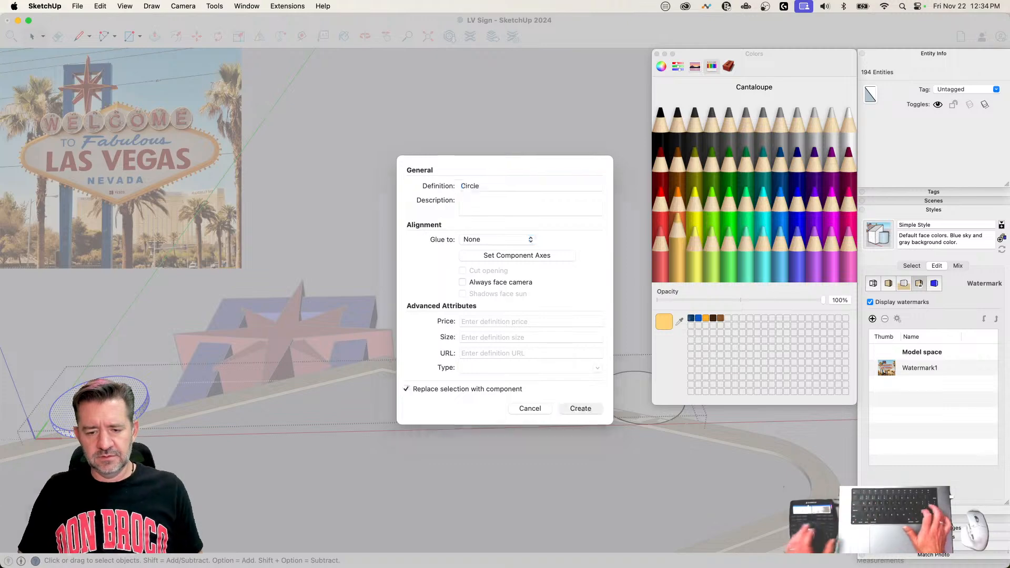
key("Return")
key("m")
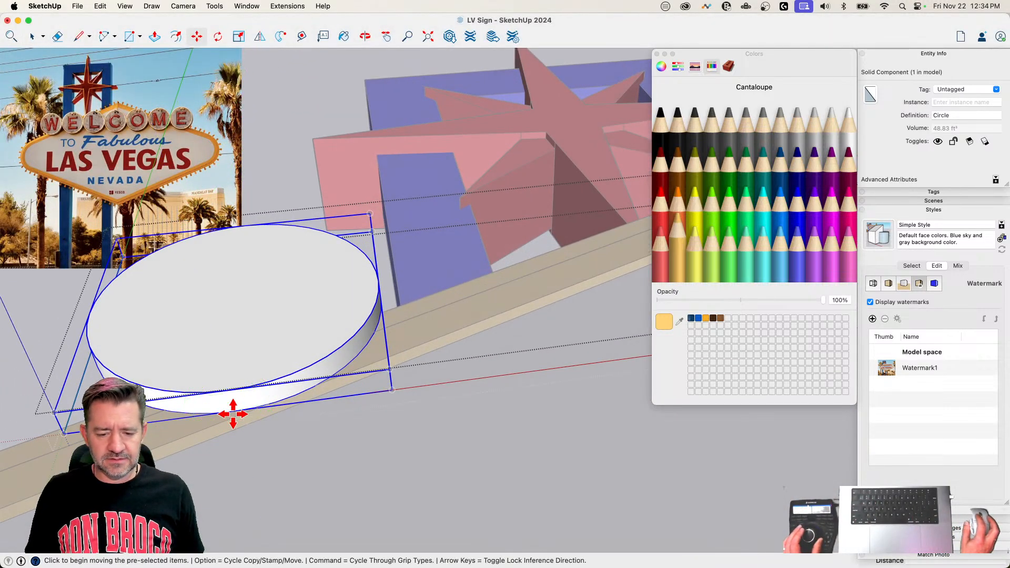
key("alt")
left_click(233, 414)
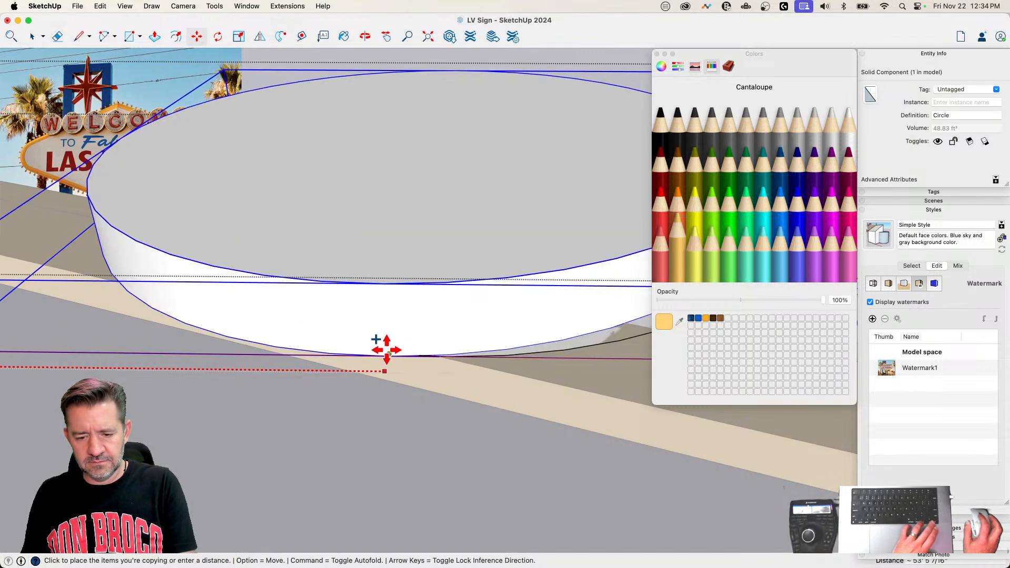
key("Escape")
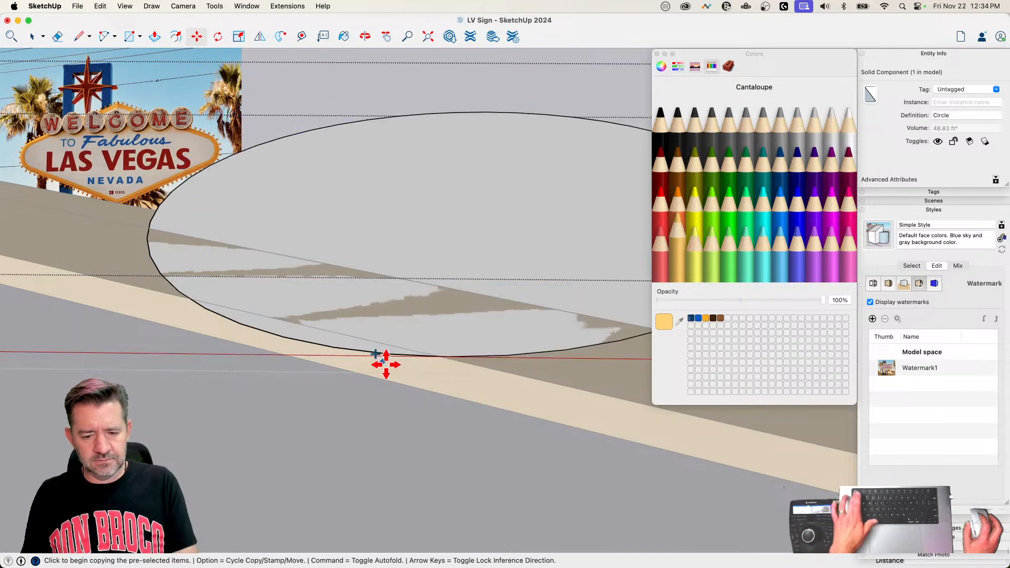
key("space")
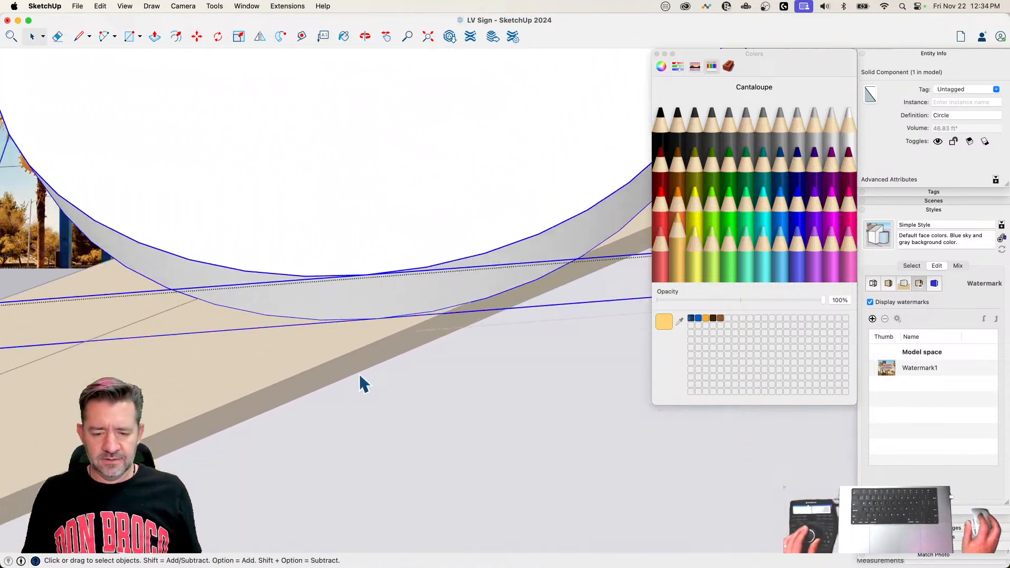
Step: Copy the Circle component onto the last circle of the row and divide the distance into 6 equally spaced copies
key("m")
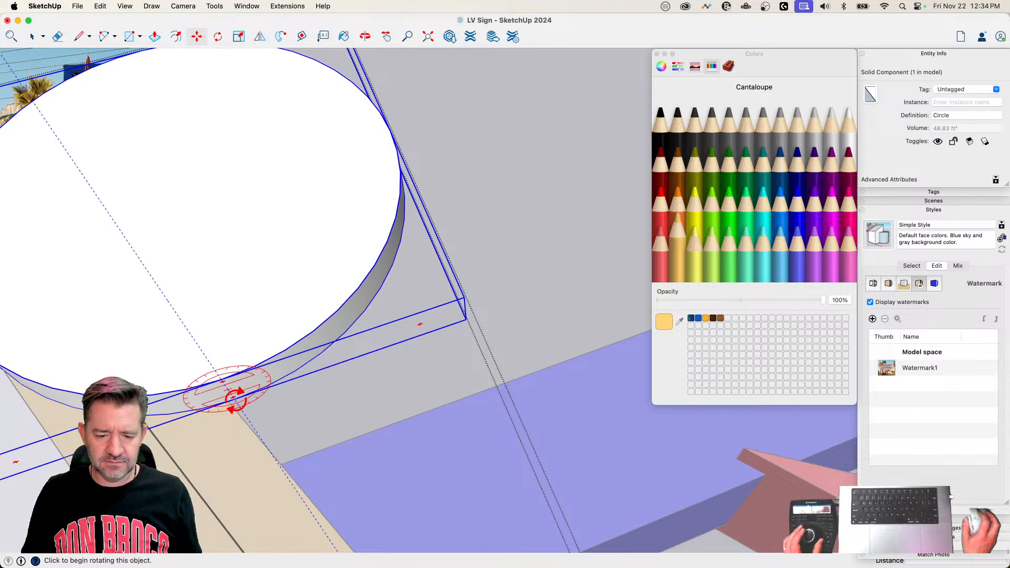
left_click(236, 401)
key("alt")
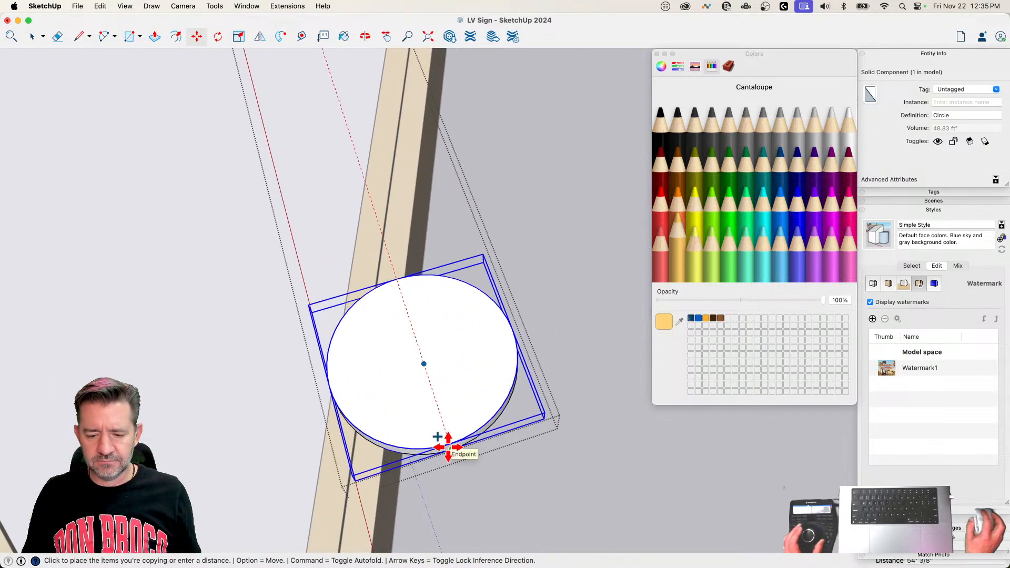
left_click(448, 447)
type("/6")
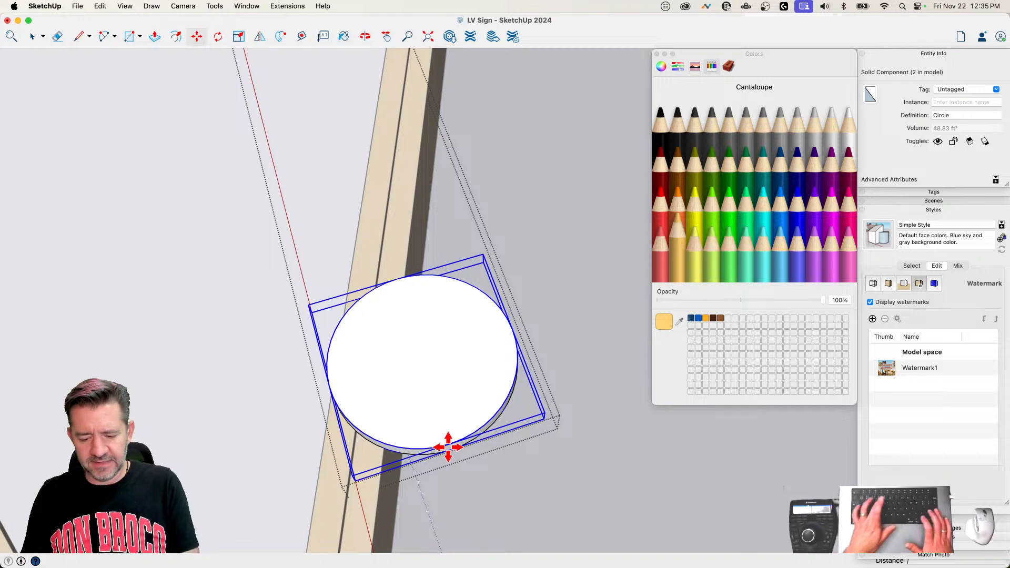
key("Return")
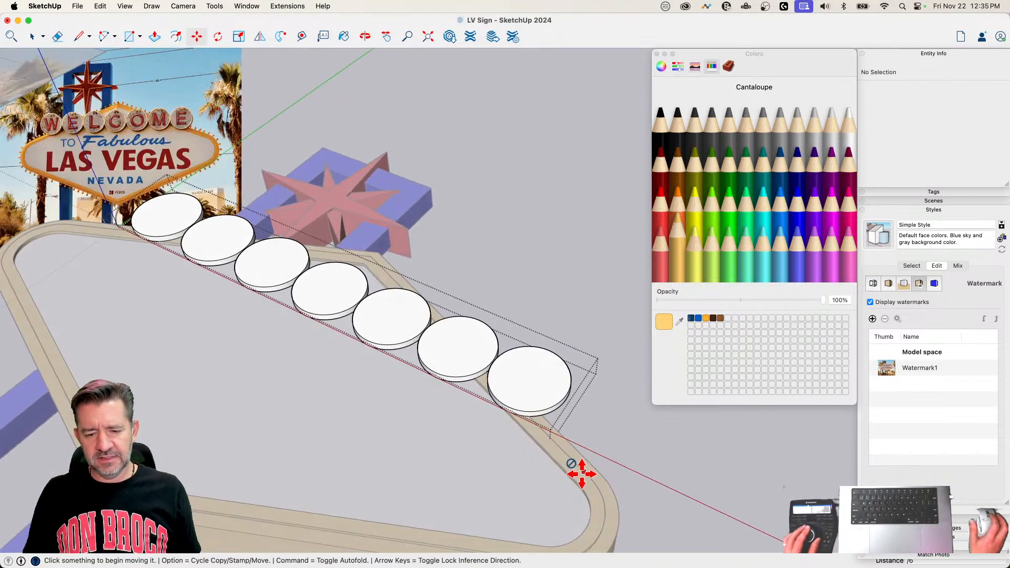
Step: Delete the leftover original disc geometry overlapping the last Circle copy and leave the group
key("space")
left_click_drag(386, 308, 641, 497)
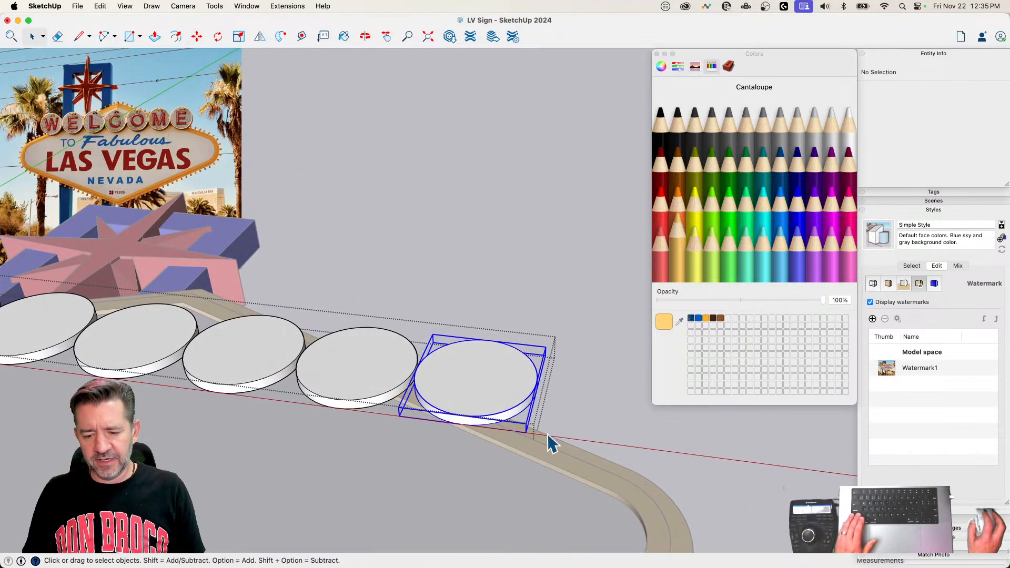
left_click(447, 374, "shift")
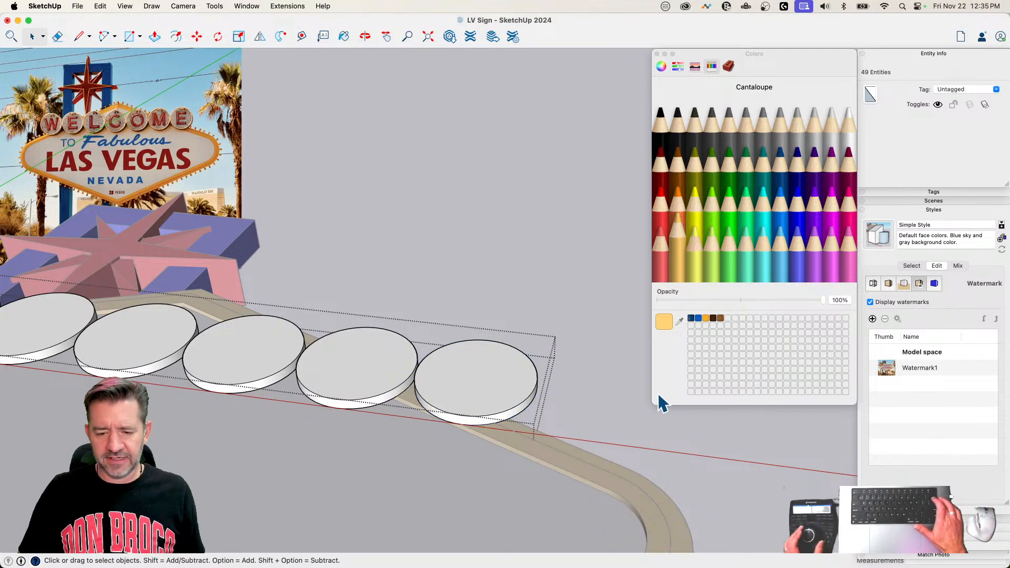
key("Delete")
left_click(637, 442)
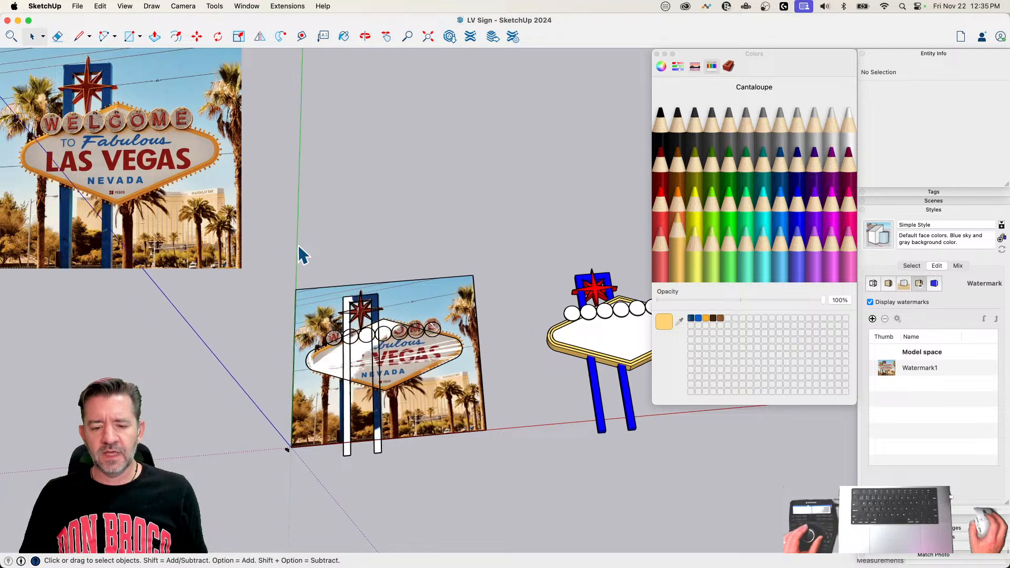
Step: Unlock the reference photo group behind the flat traced sign
left_click_drag(285, 260, 532, 497)
left_click(433, 362)
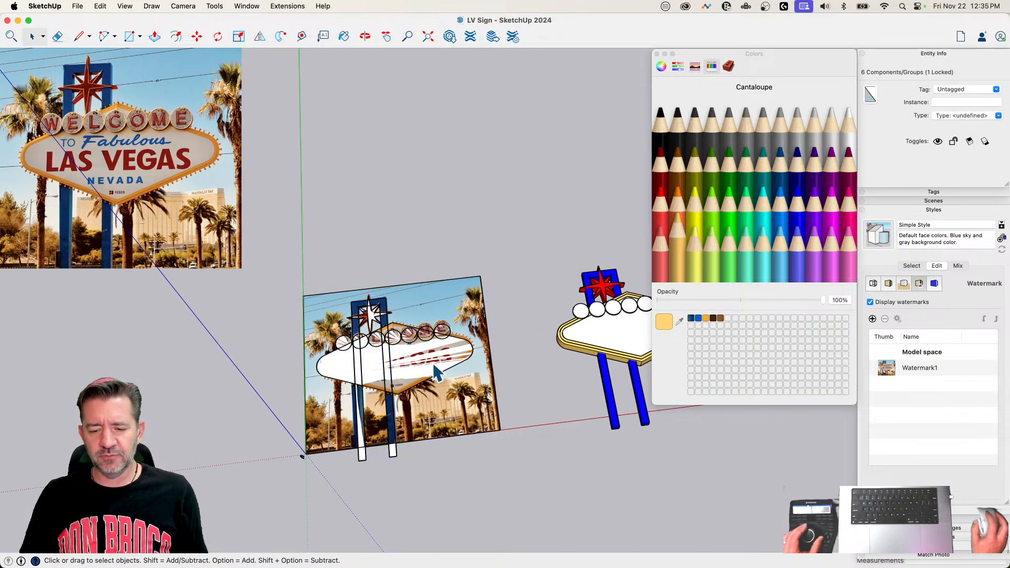
right_click(415, 286)
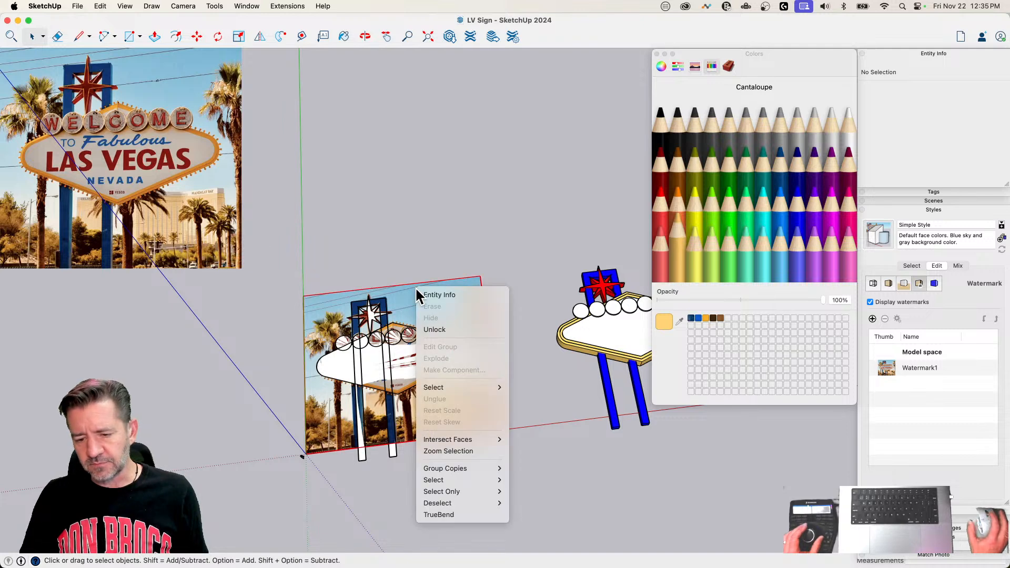
left_click(439, 329)
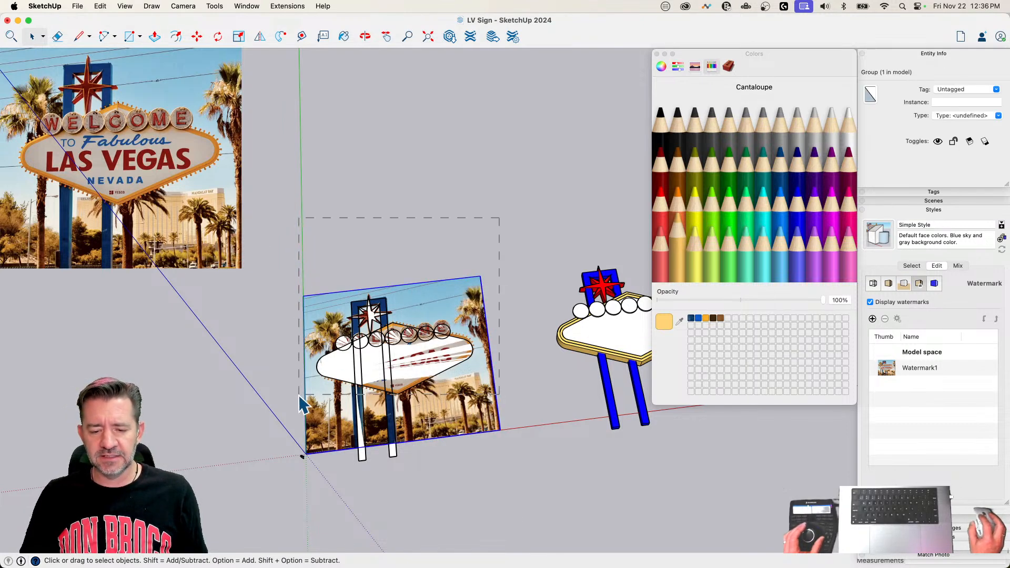
Step: Create a tag named Reference and assign it to the photo and the flat traced sign groups
left_click_drag(298, 394, 298, 404)
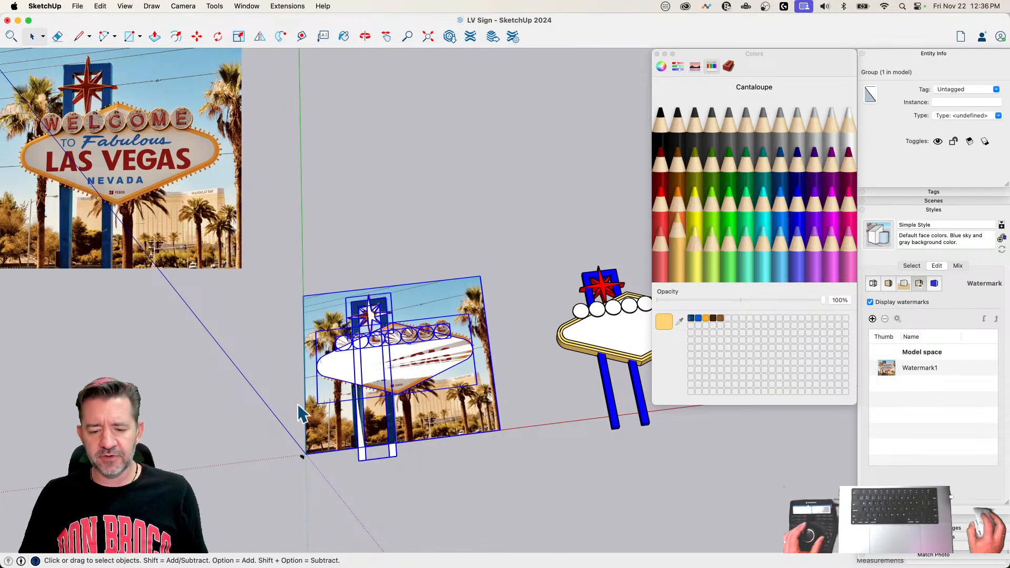
left_click(942, 208)
left_click(936, 190)
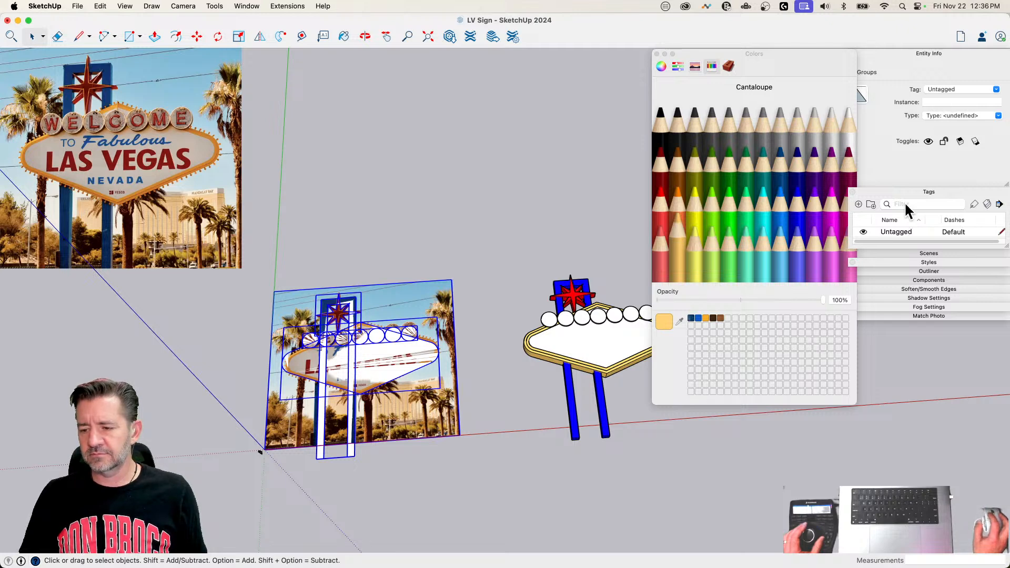
left_click(858, 204)
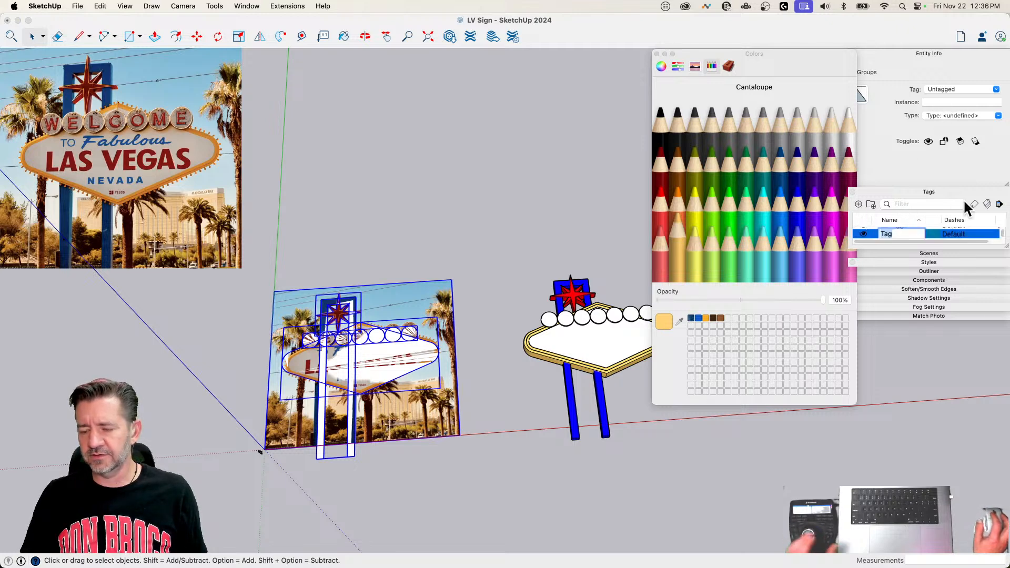
type("Reference")
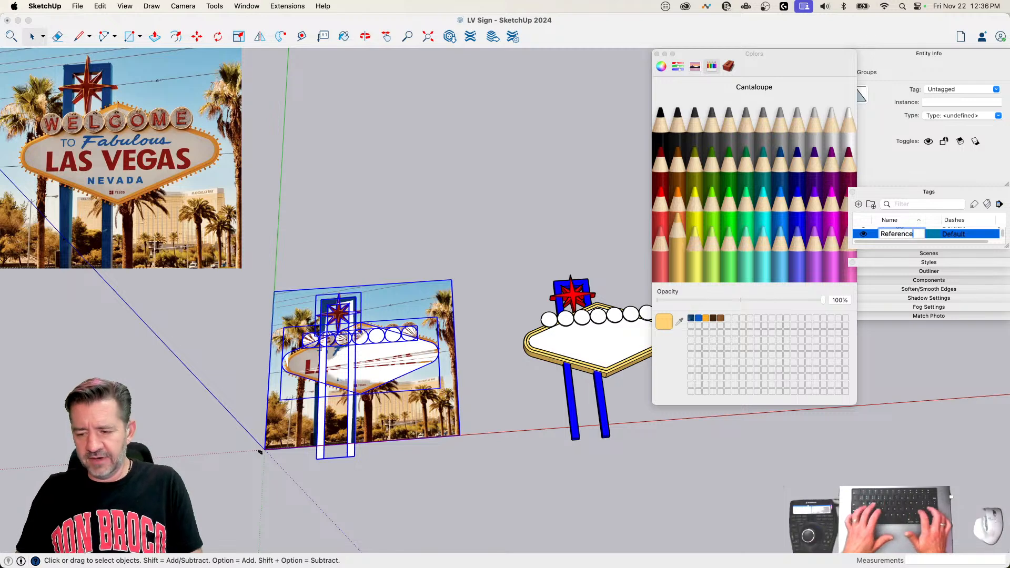
key("Return")
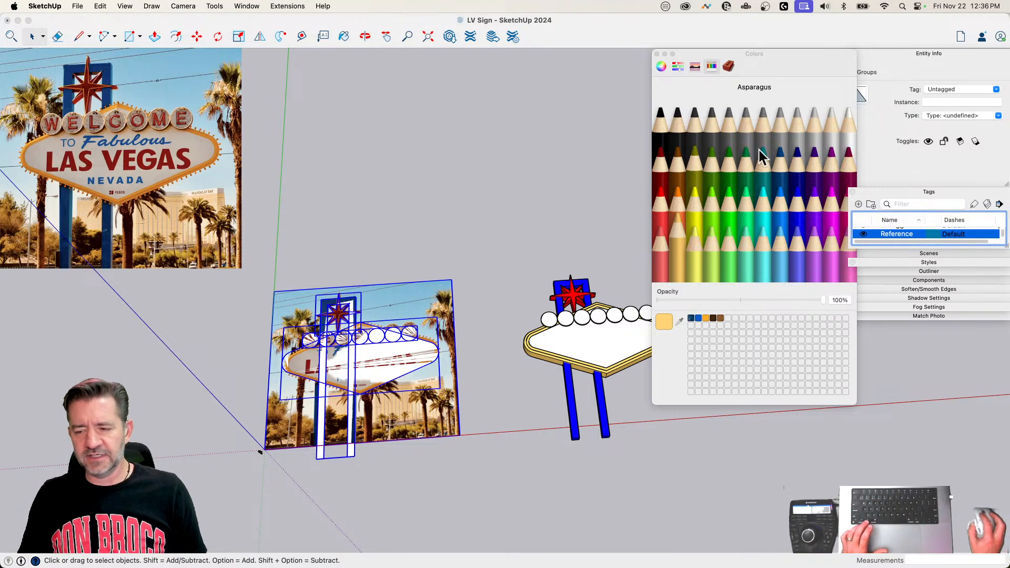
left_click(996, 89)
left_click(958, 110)
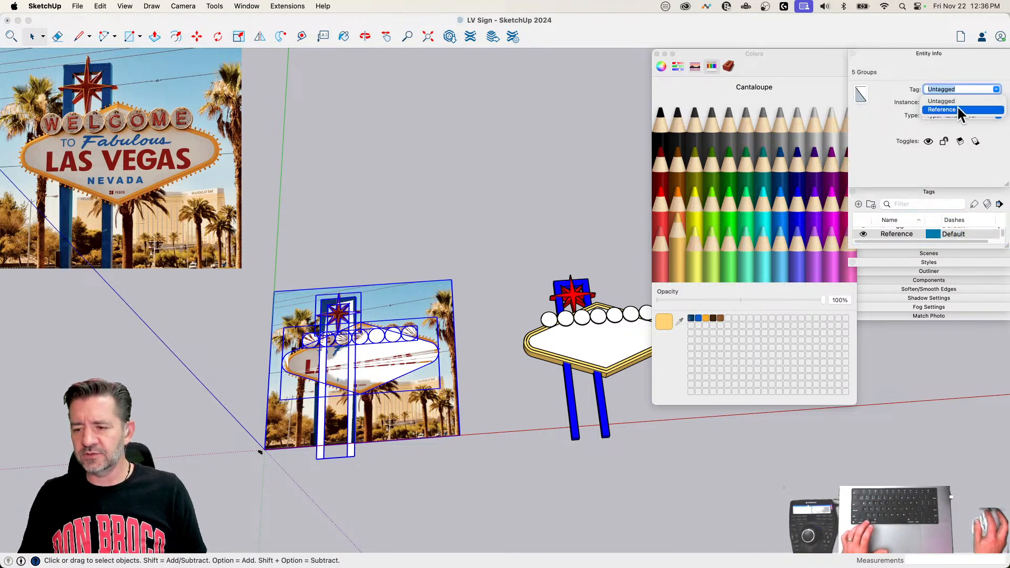
Step: Hide the Reference tag, close the color picker and collapse the tag list
left_click(865, 233)
left_click(863, 234)
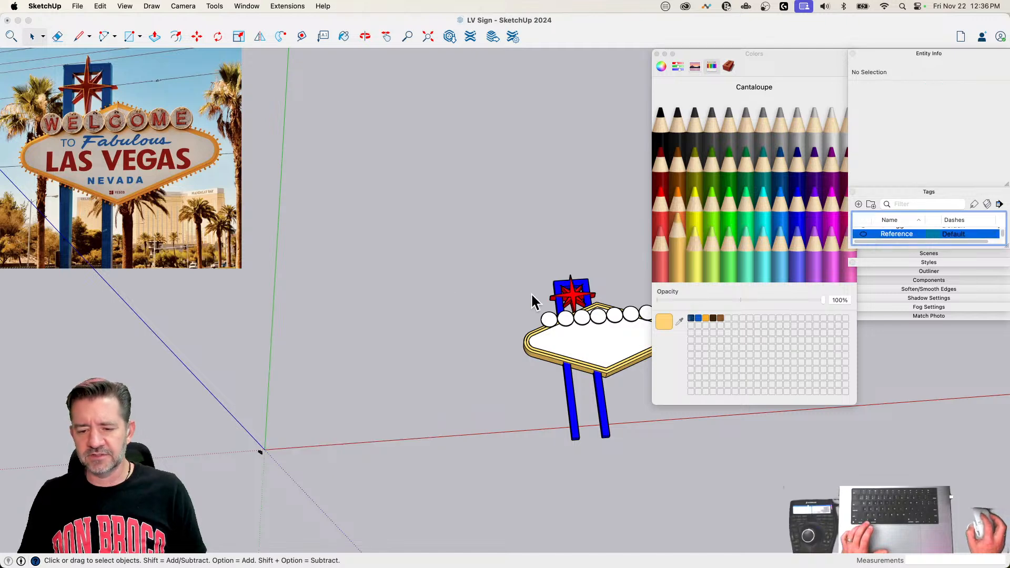
left_click(657, 53)
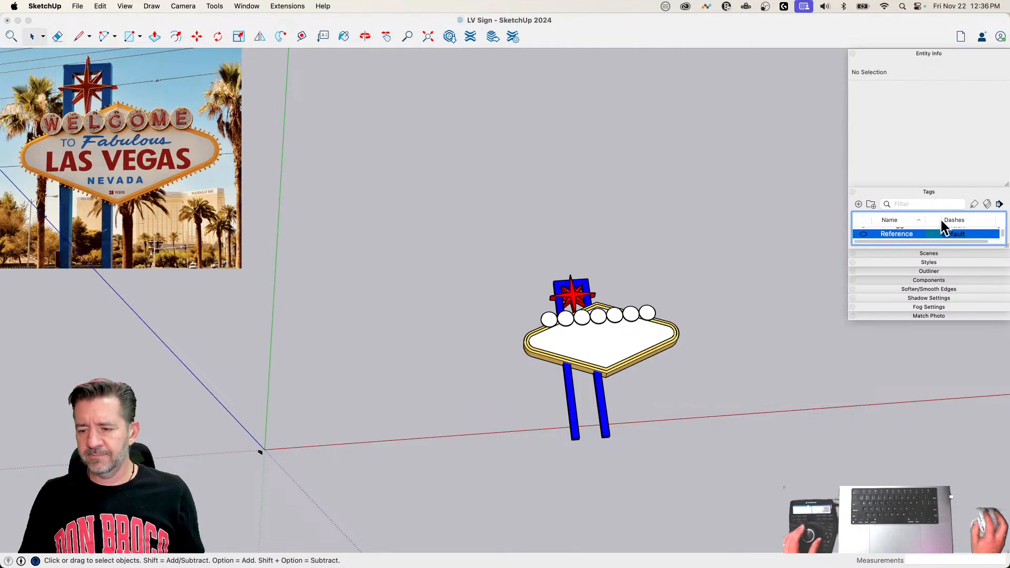
left_click(905, 191)
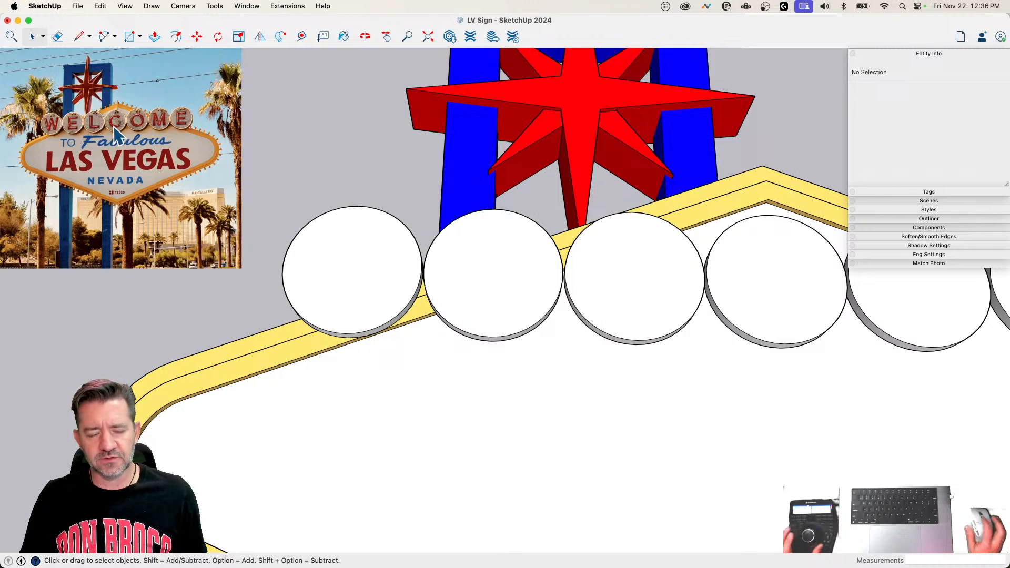
Step: Start a 3D text object and enter WELCOME as its text
scroll(406, 355, "down", 5)
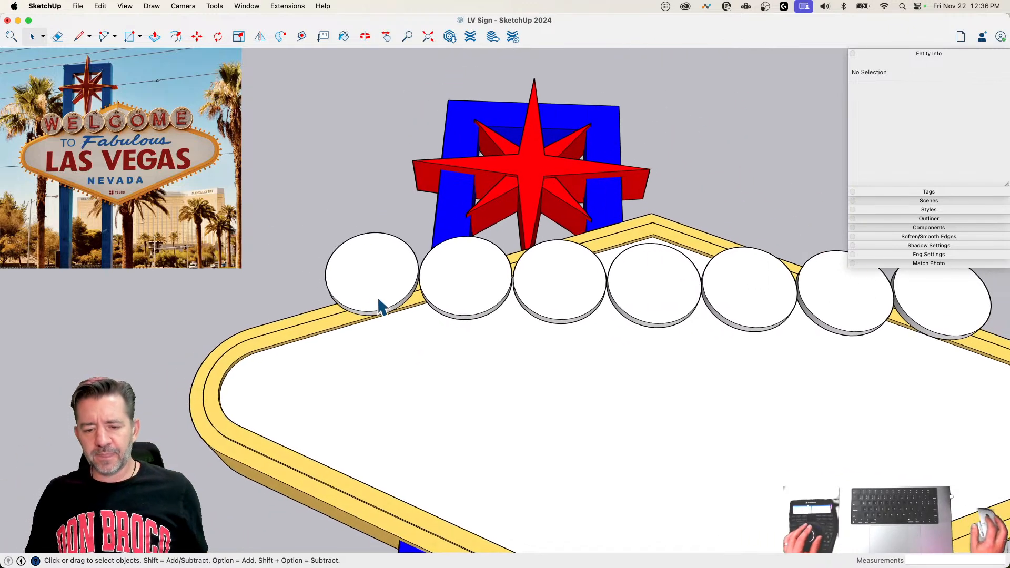
scroll(389, 315, "down", 3)
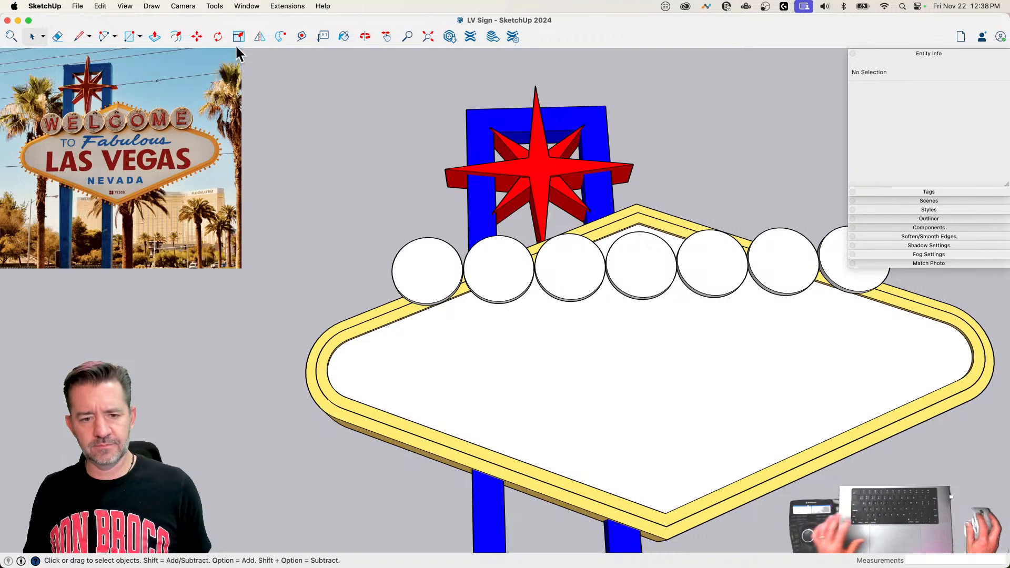
left_click(213, 7)
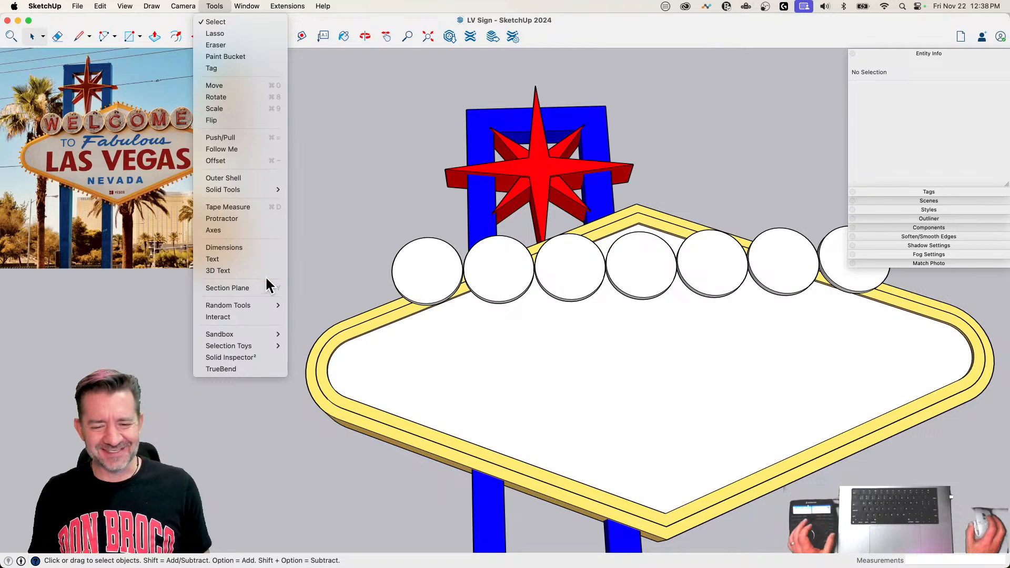
left_click(235, 270)
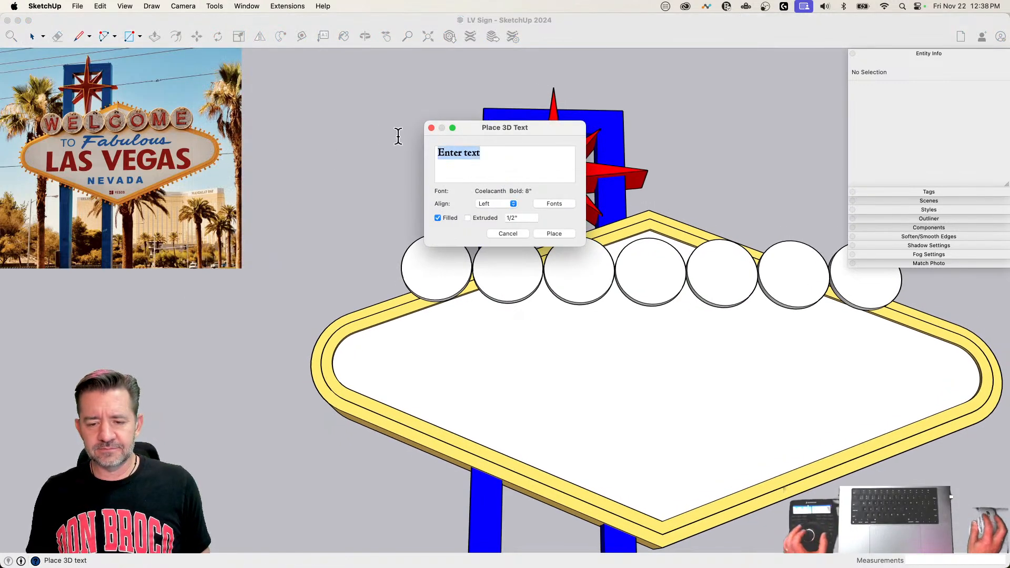
type("WELCO")
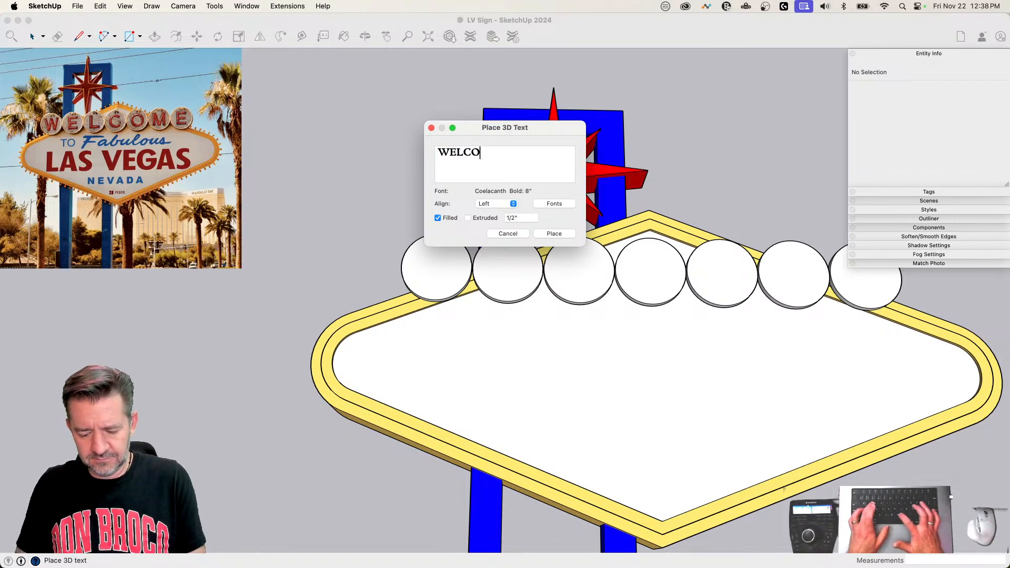
key("BackSpace")
type("COME")
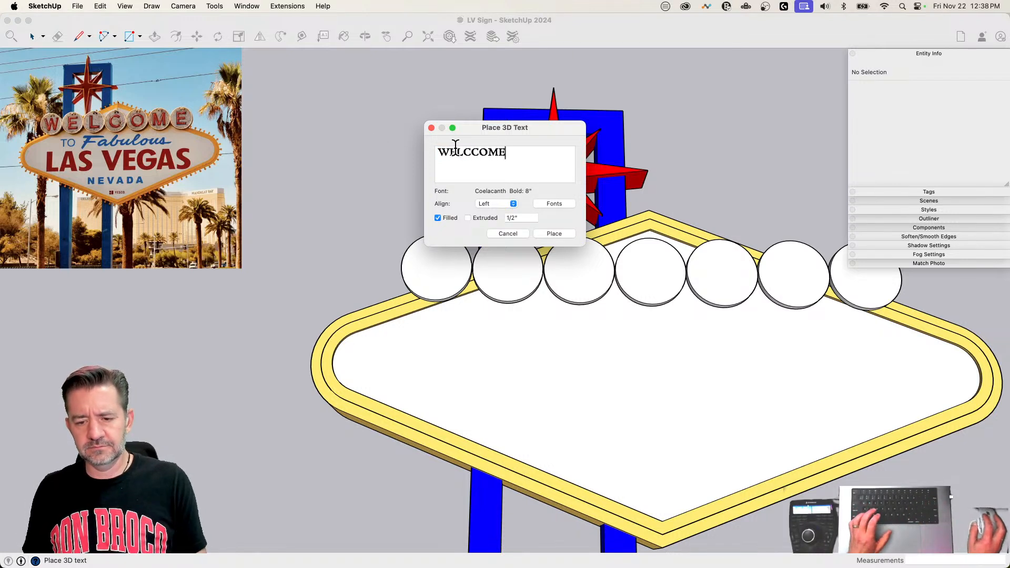
left_click(470, 151)
key("BackSpace")
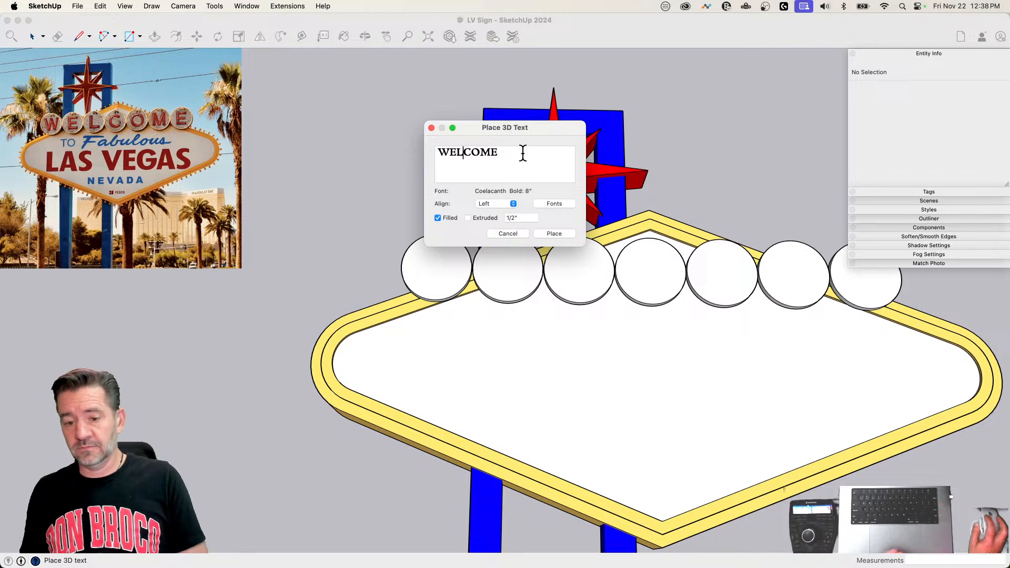
key("super+a")
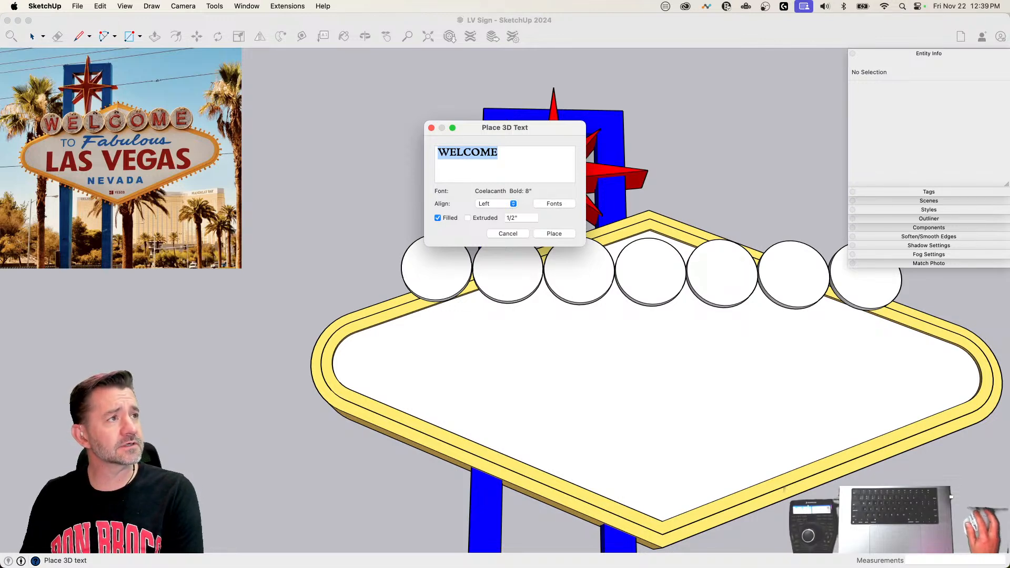
Step: Bring up the font settings for the WELCOME text and set the letter height to 1'
left_click_drag(604, 128, 373, 52)
left_click_drag(512, 129, 347, 212)
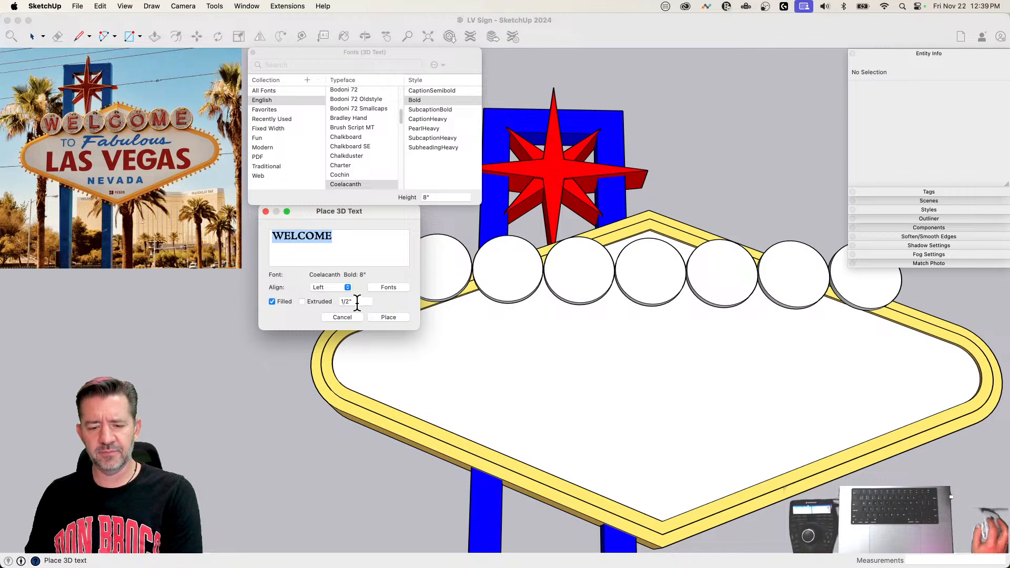
left_click(443, 197)
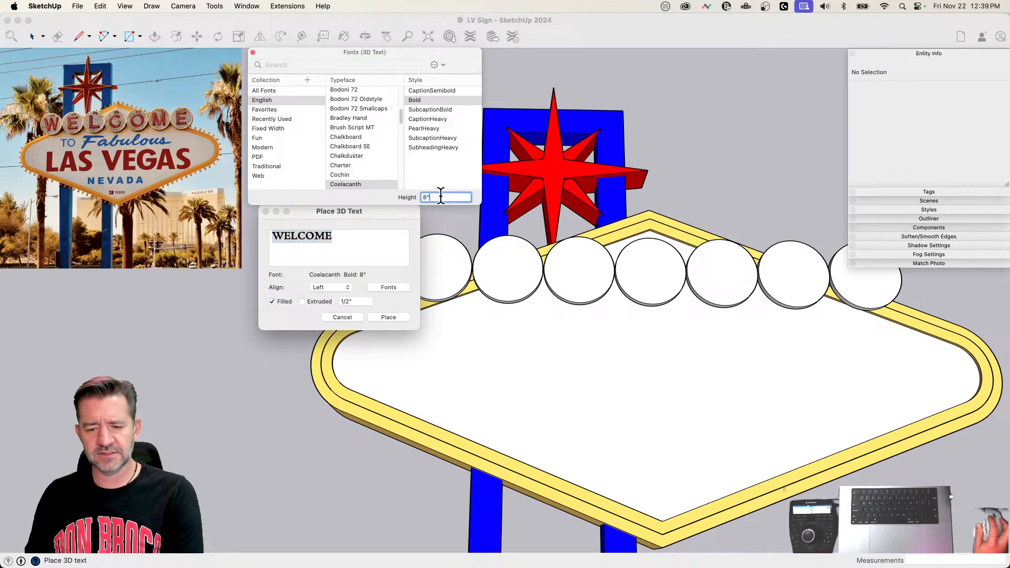
type("1'")
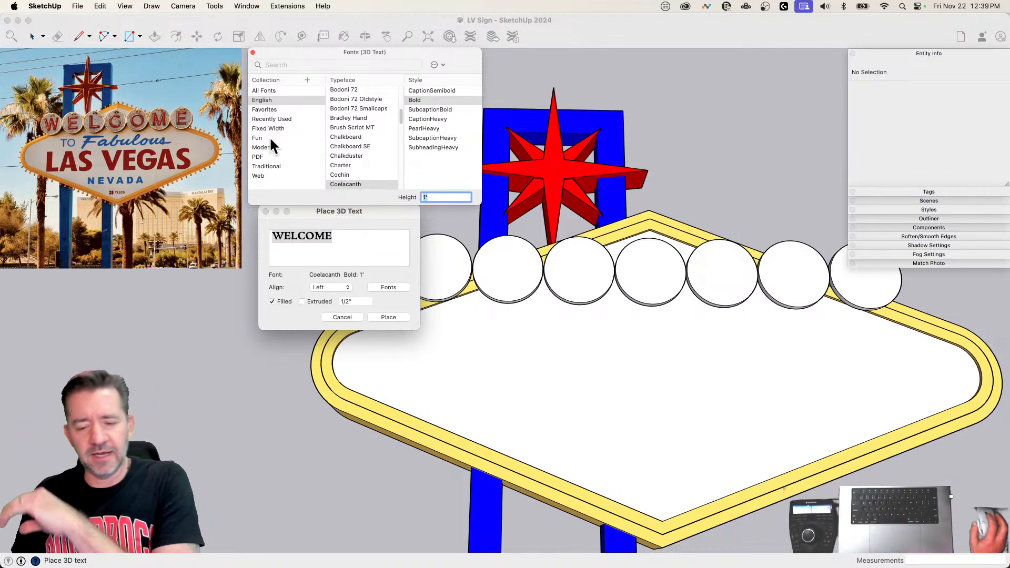
type("Arial")
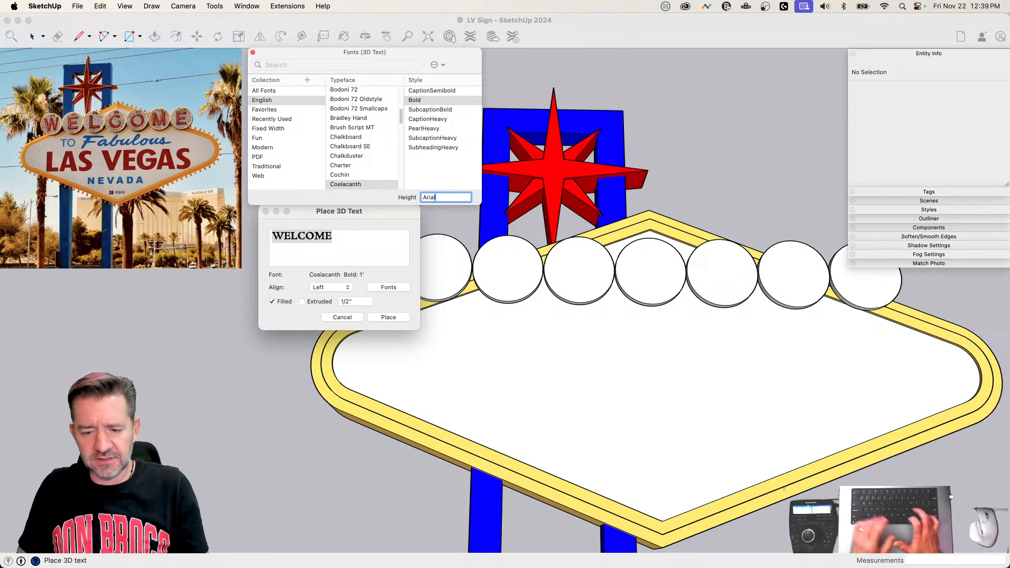
key("BackSpace")
key("BackSpace")
key("BackSpace")
key("BackSpace")
key("BackSpace")
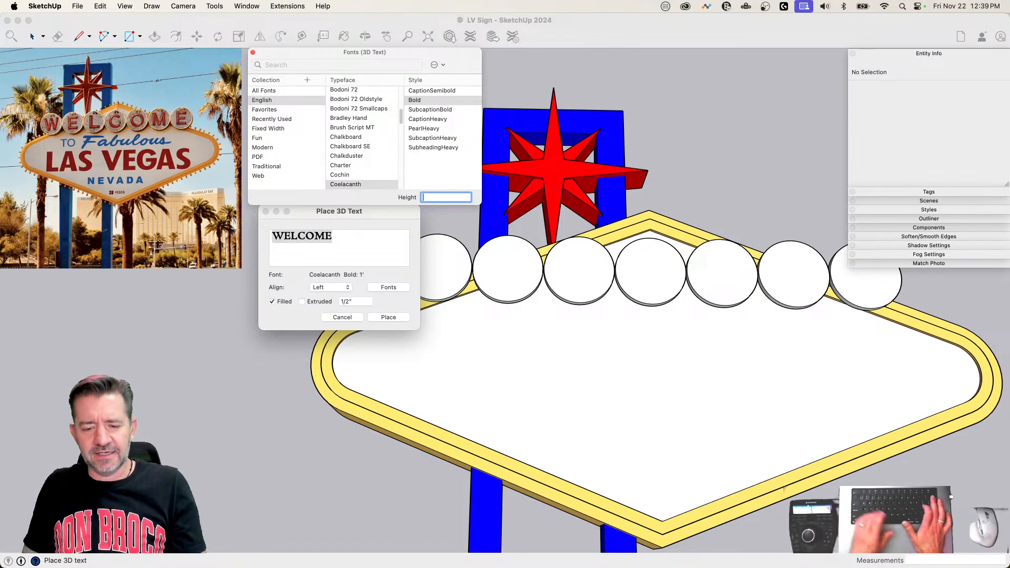
type("1'")
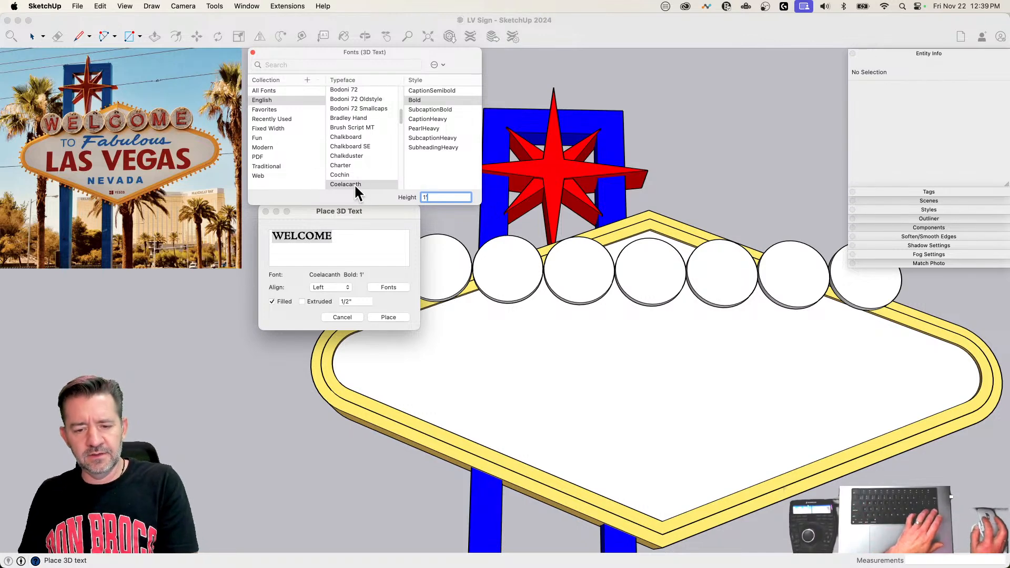
key("Return")
Step: Try the Arial typeface on the WELCOME text in its Italic and Regular styles
scroll(355, 184, "up", 10)
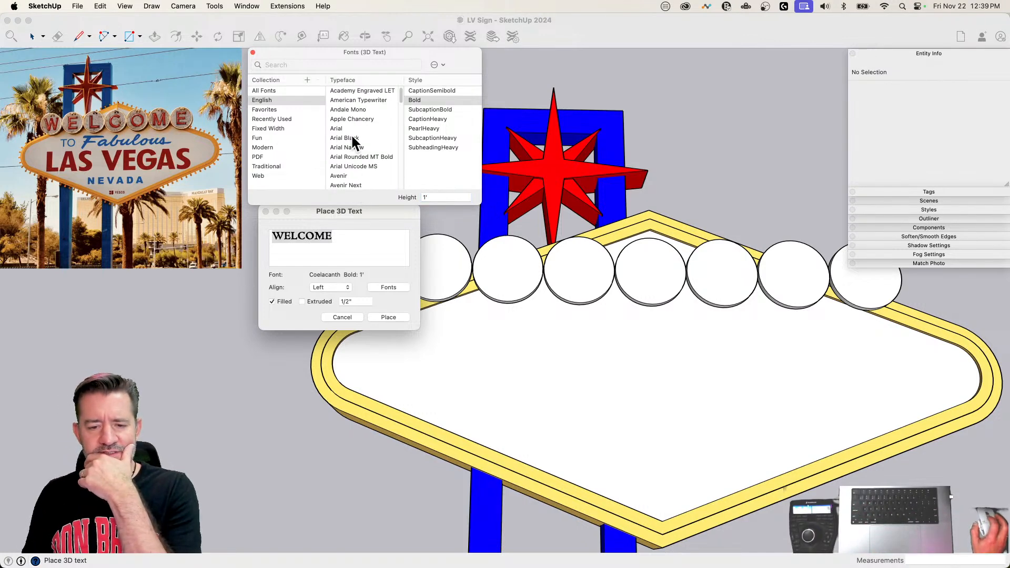
scroll(352, 135, "down", 1)
left_click(343, 121)
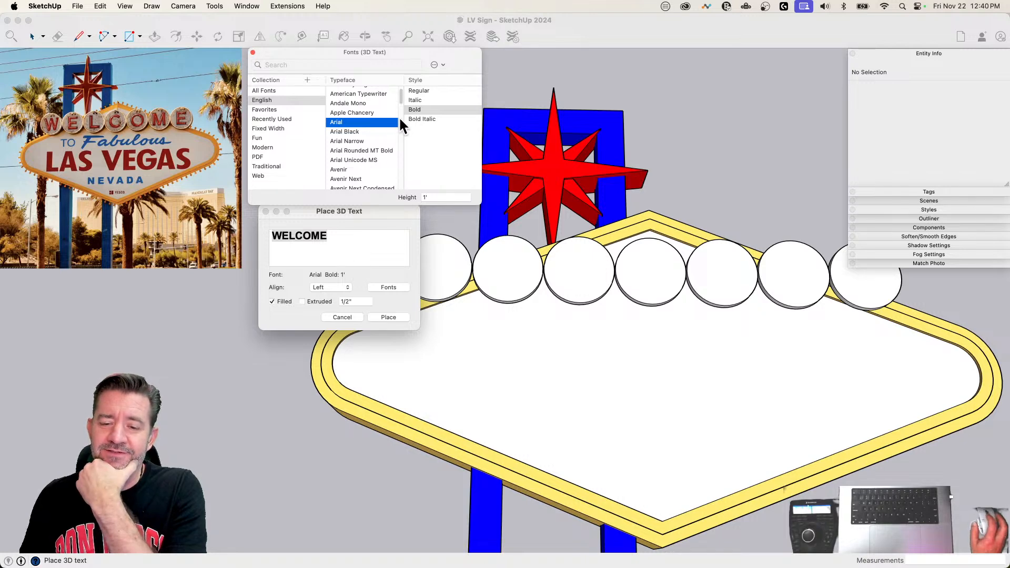
left_click(416, 99)
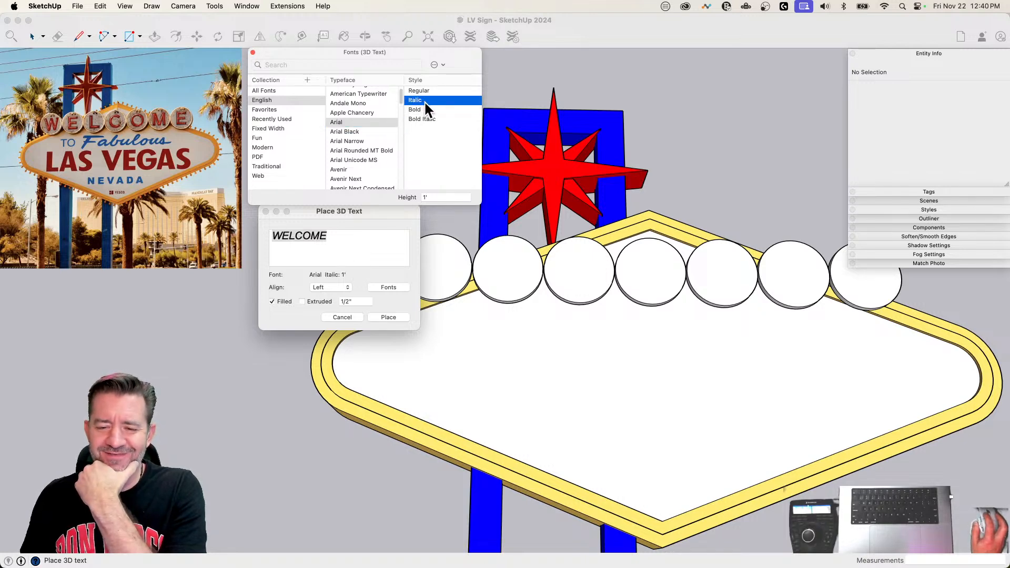
left_click(432, 90)
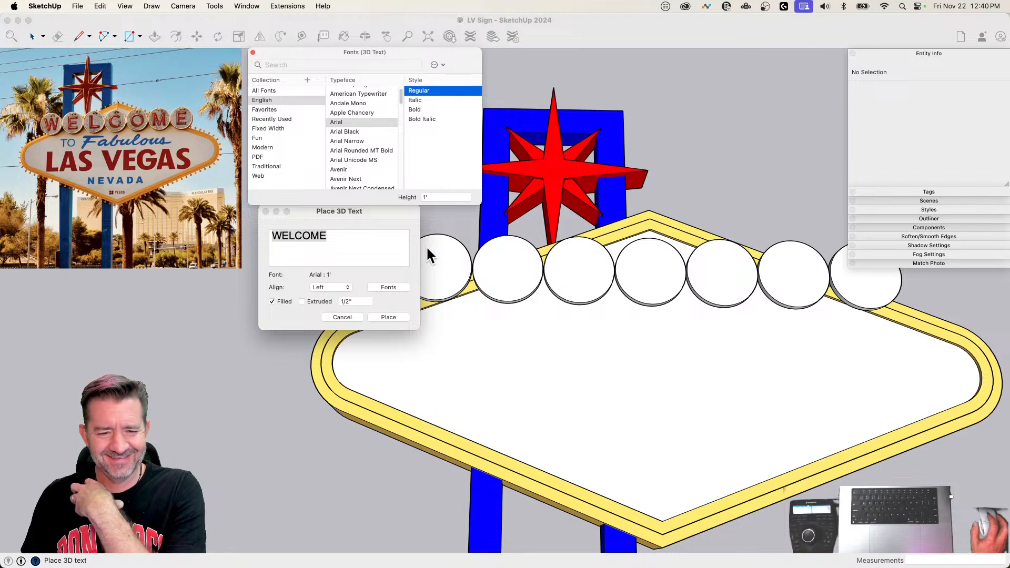
Step: Compare the Helvetica, Arial and Futura typefaces on the WELCOME text preview
scroll(357, 147, "down", 10)
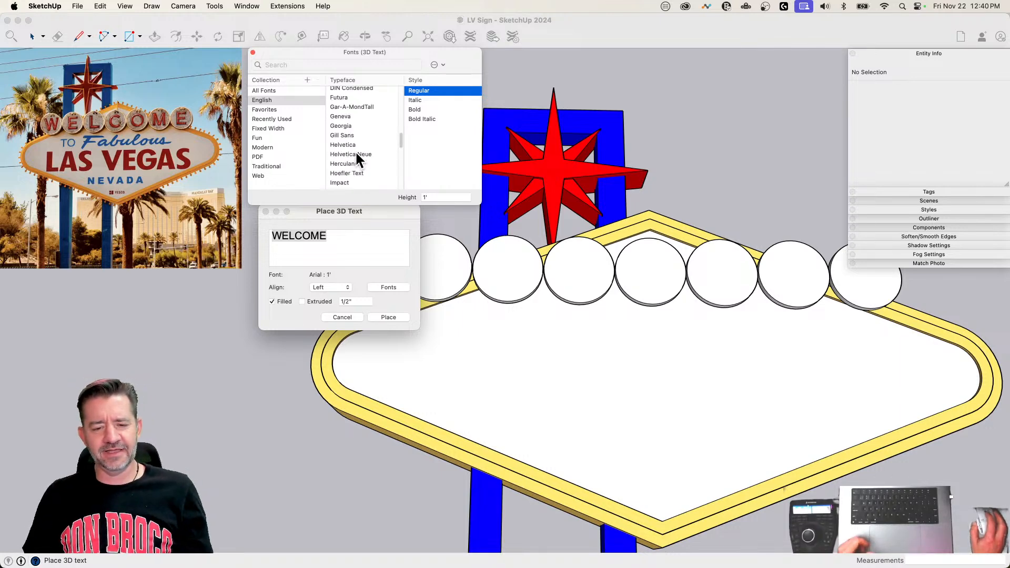
scroll(356, 152, "down", 4)
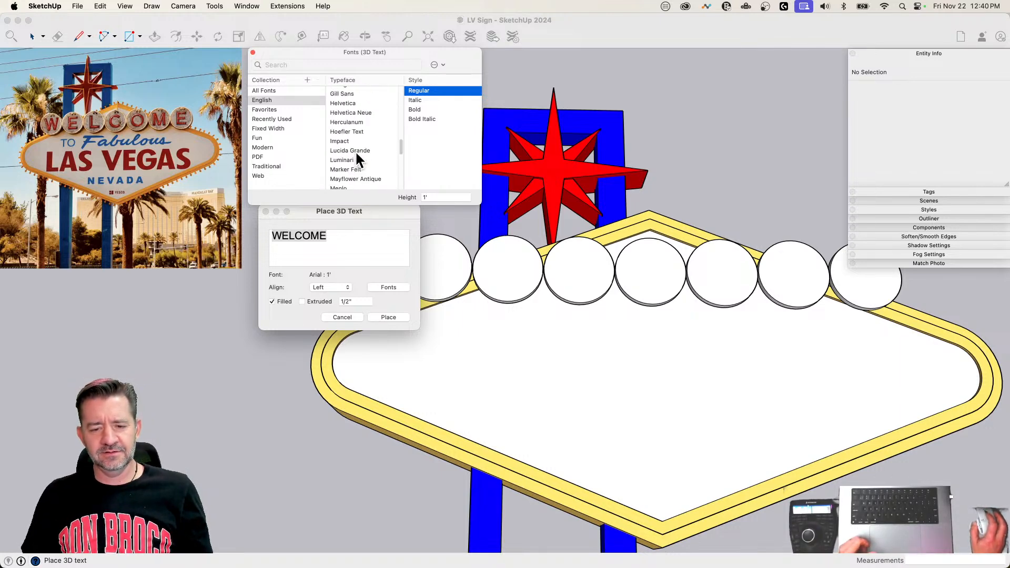
left_click(354, 104)
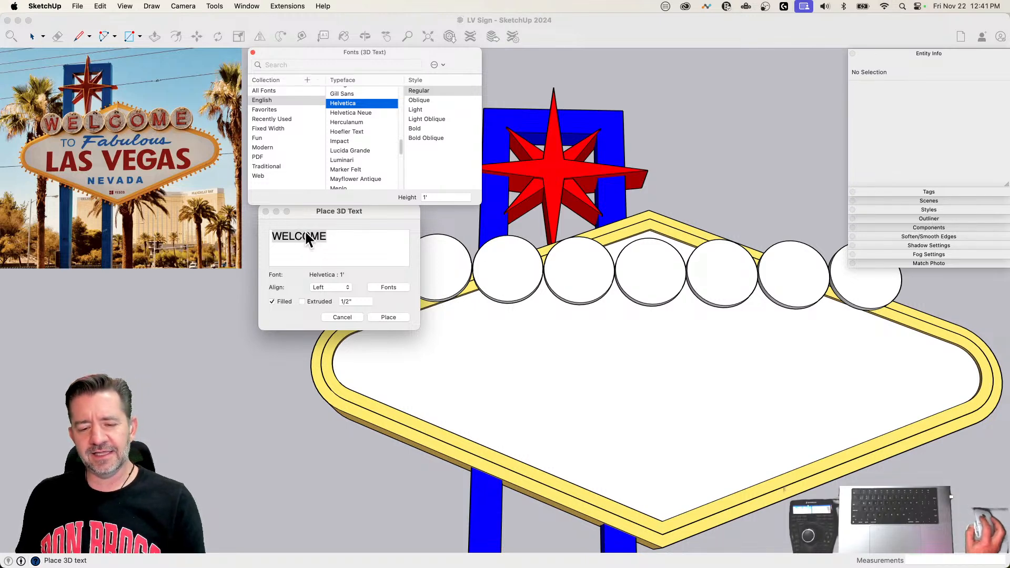
scroll(361, 112, "up", 10)
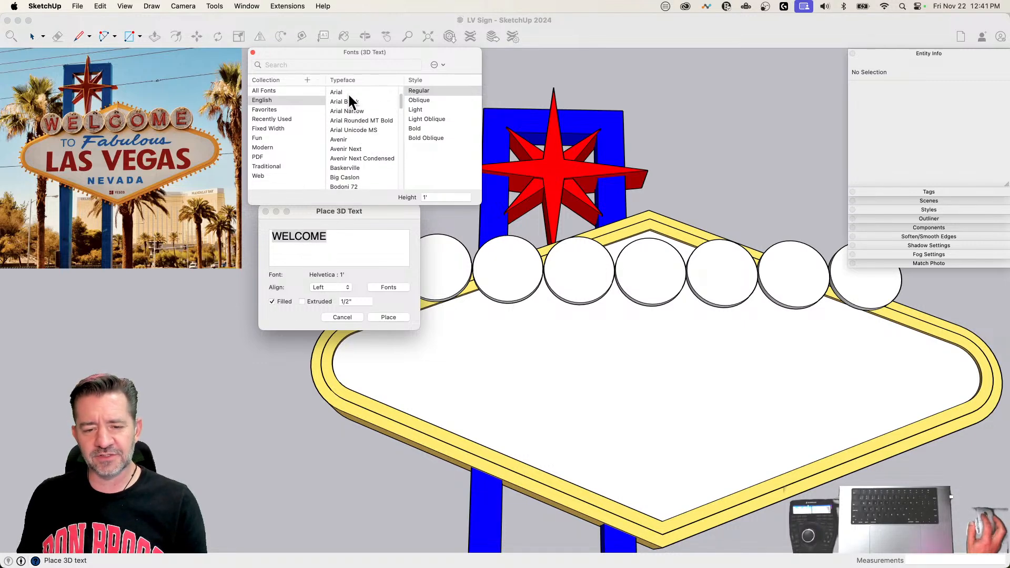
left_click(340, 90)
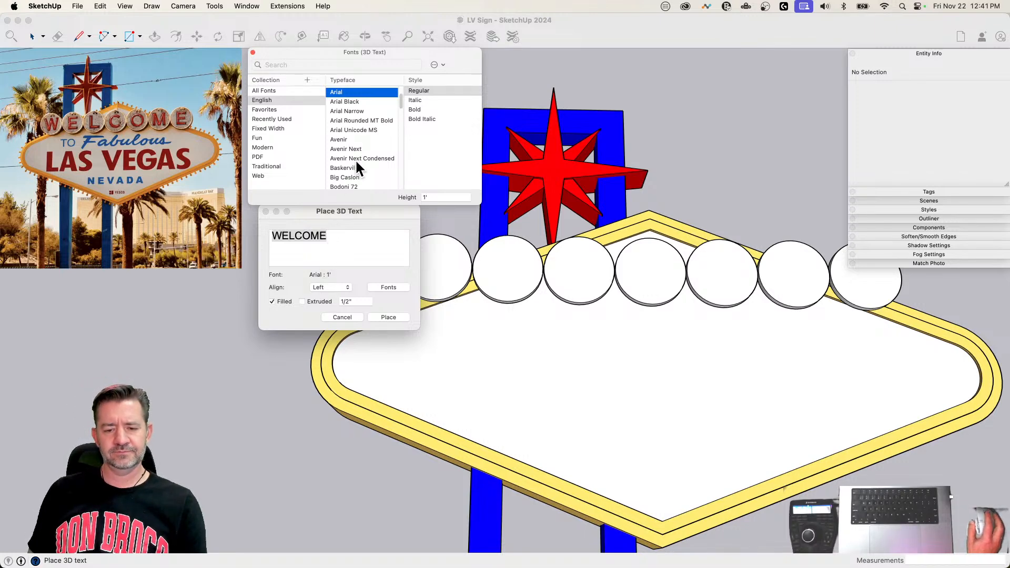
scroll(355, 159, "down", 8)
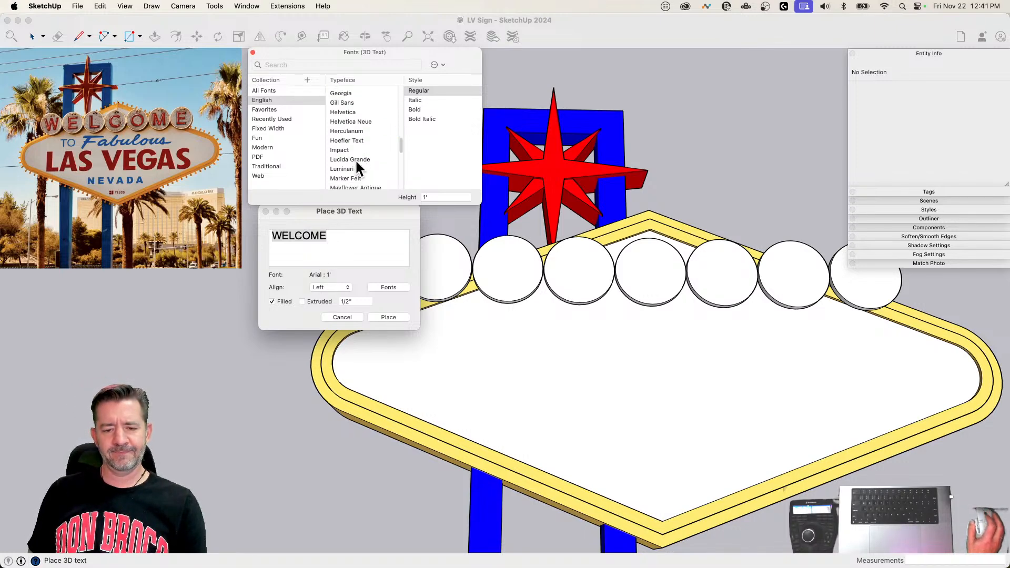
scroll(355, 159, "up", 2)
scroll(356, 163, "up", 1)
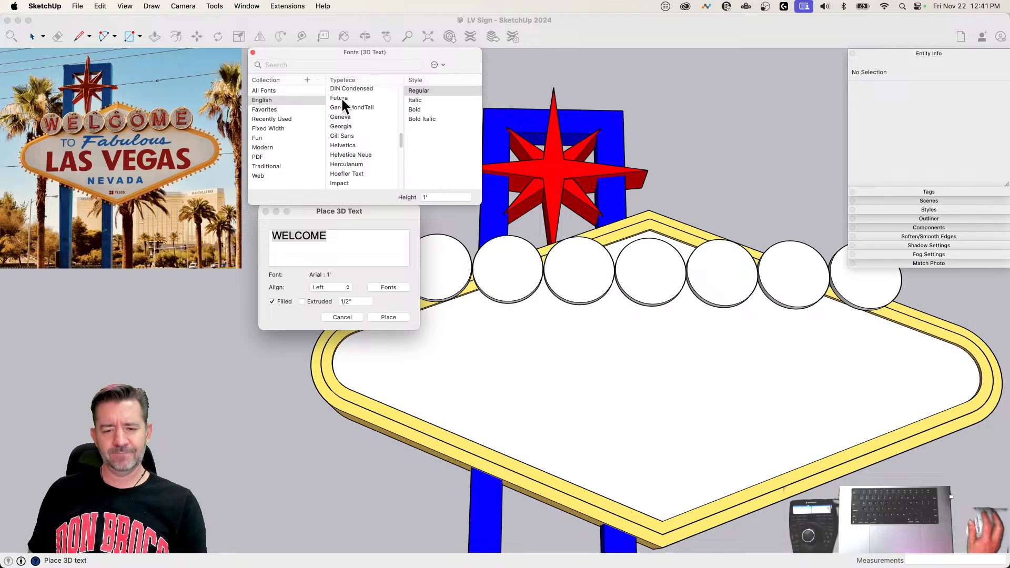
left_click(339, 98)
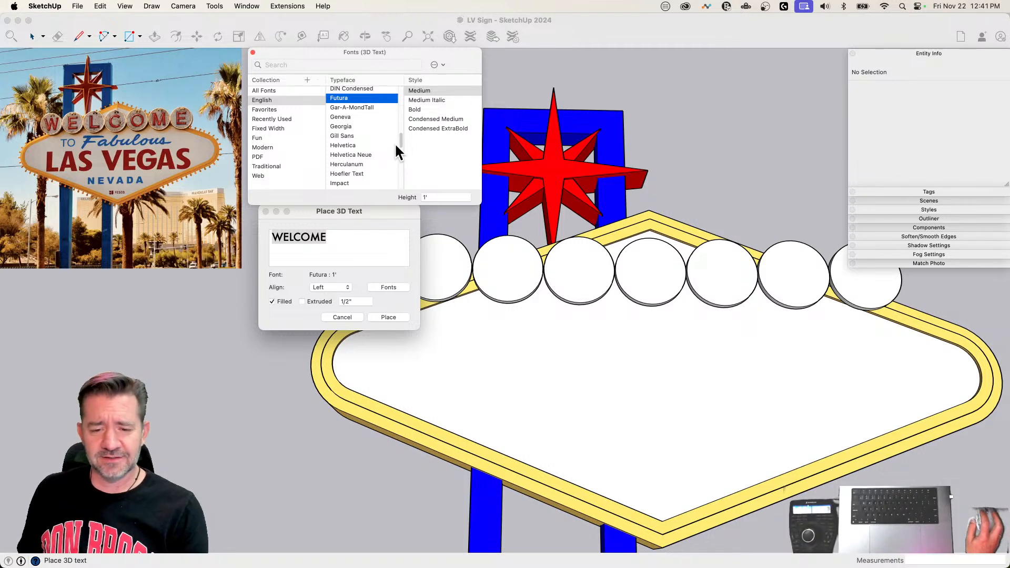
scroll(400, 138, "down", 2)
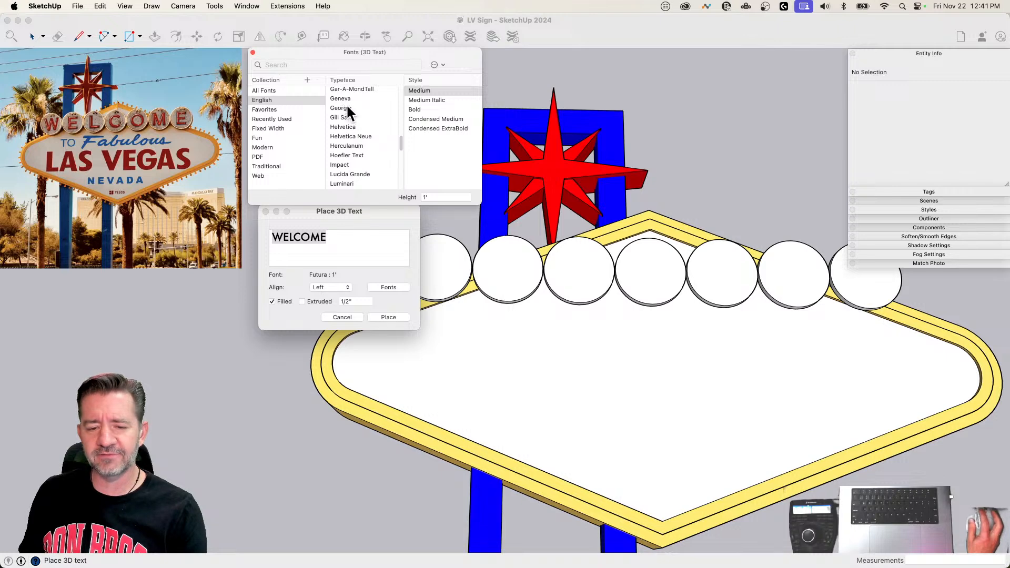
Step: Set the WELCOME text's typeface to Helvetica and try its Light, Bold and Bold Oblique styles
left_click(346, 126)
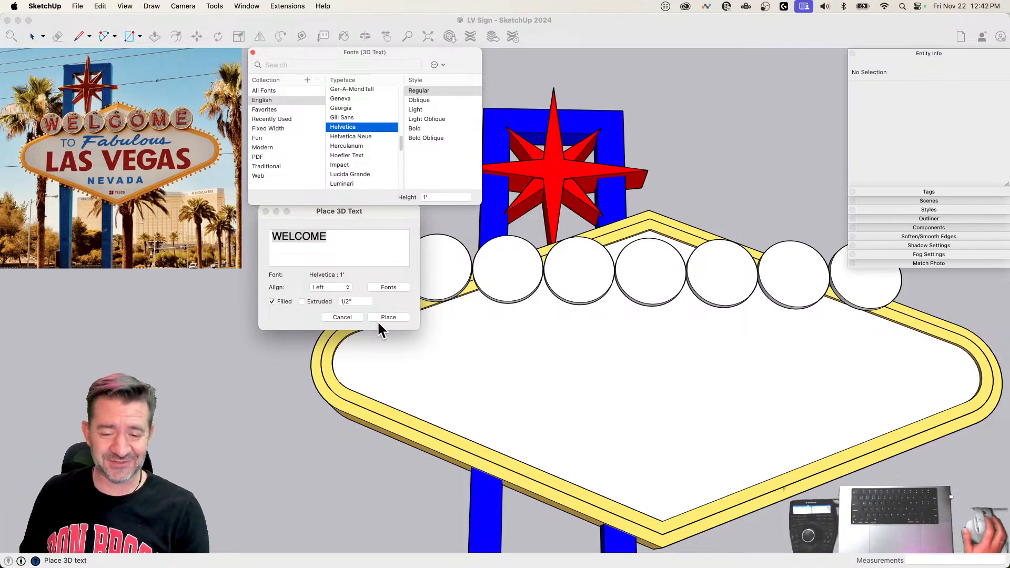
left_click(425, 110)
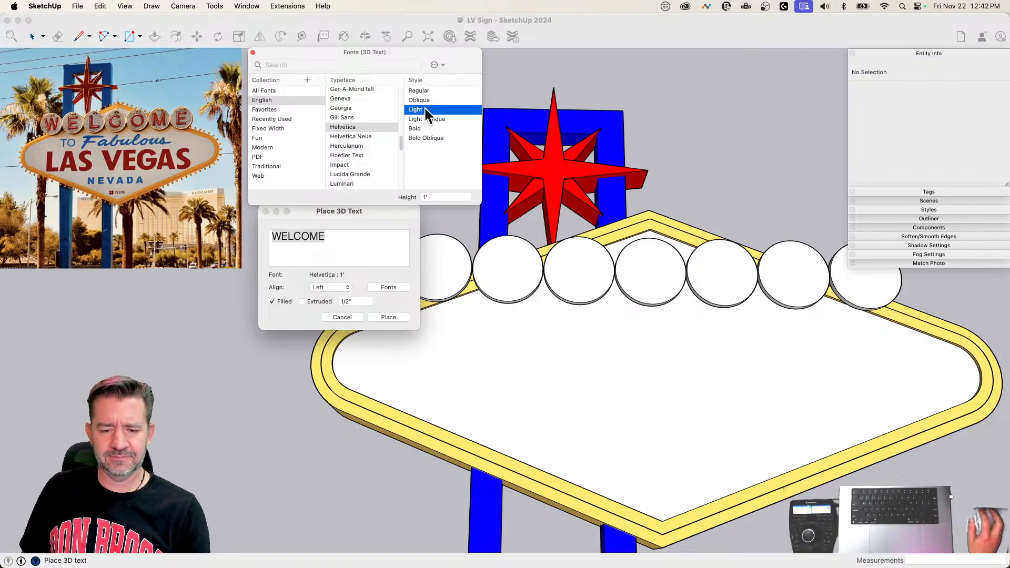
left_click(441, 129)
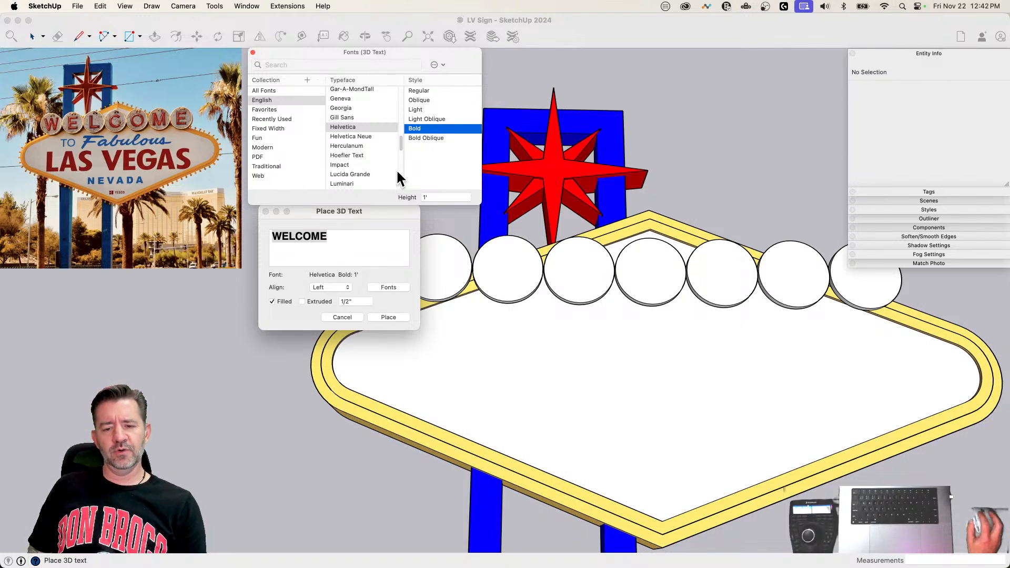
left_click(419, 138)
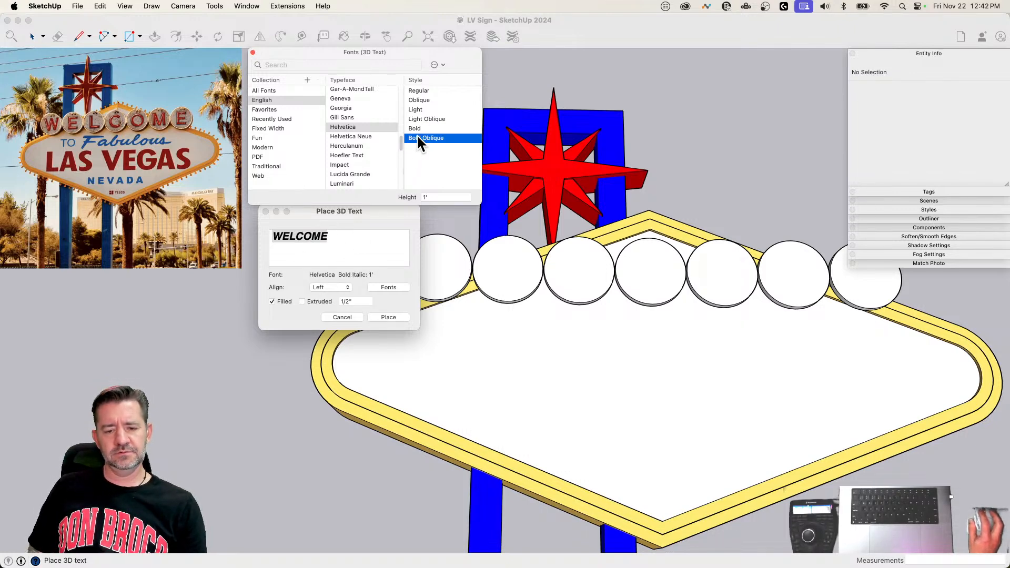
left_click(415, 128)
scroll(367, 150, "down", 4)
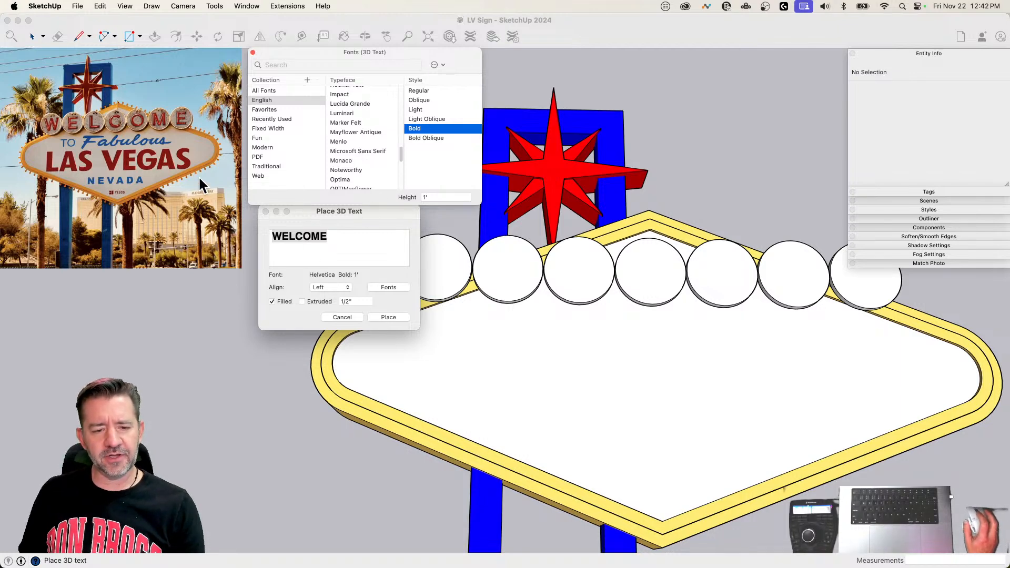
Step: Choose the Regular style and place the WELCOME 3D text on the face of the leftmost letter disc
left_click(420, 92)
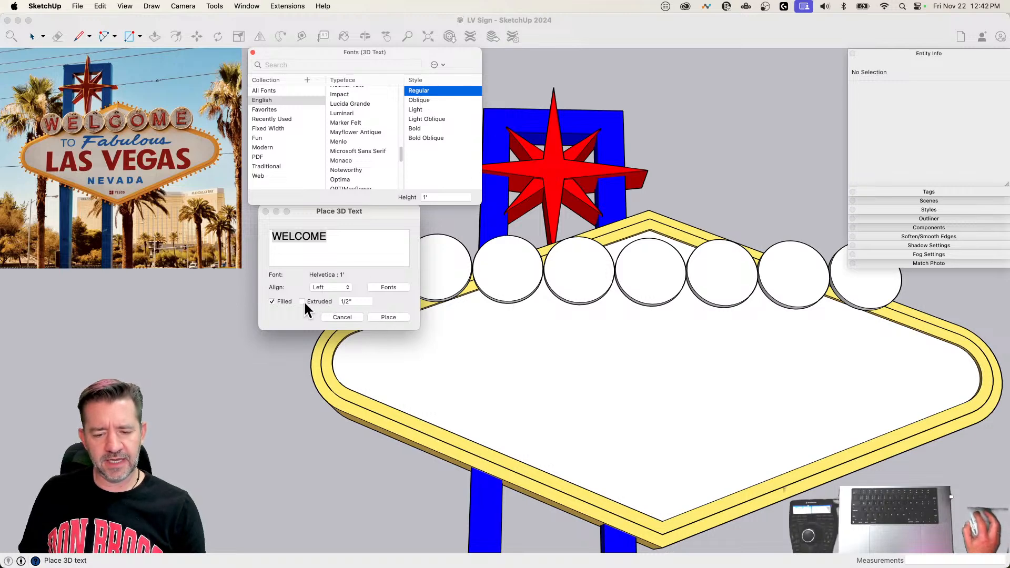
left_click(388, 318)
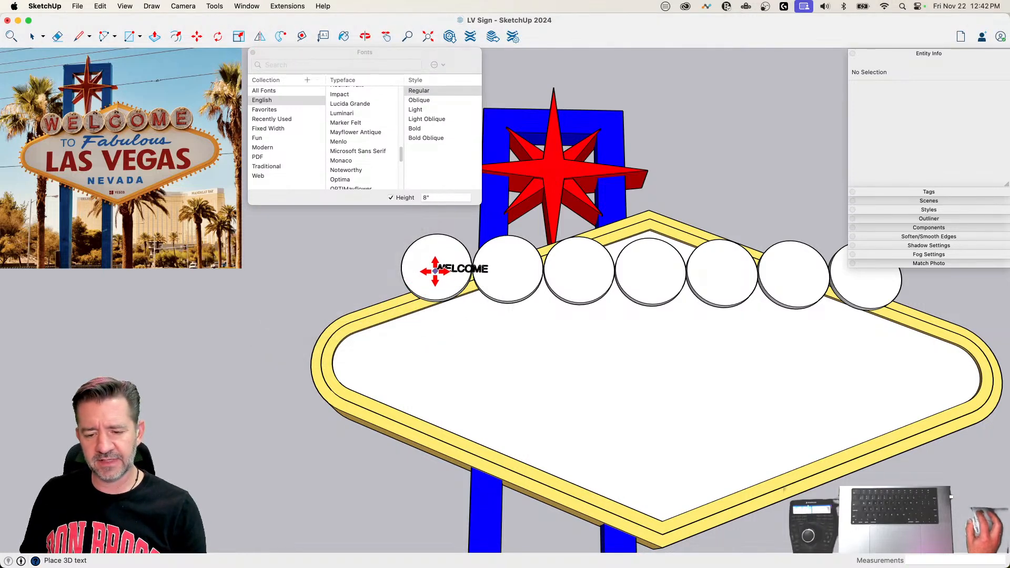
left_click(435, 270)
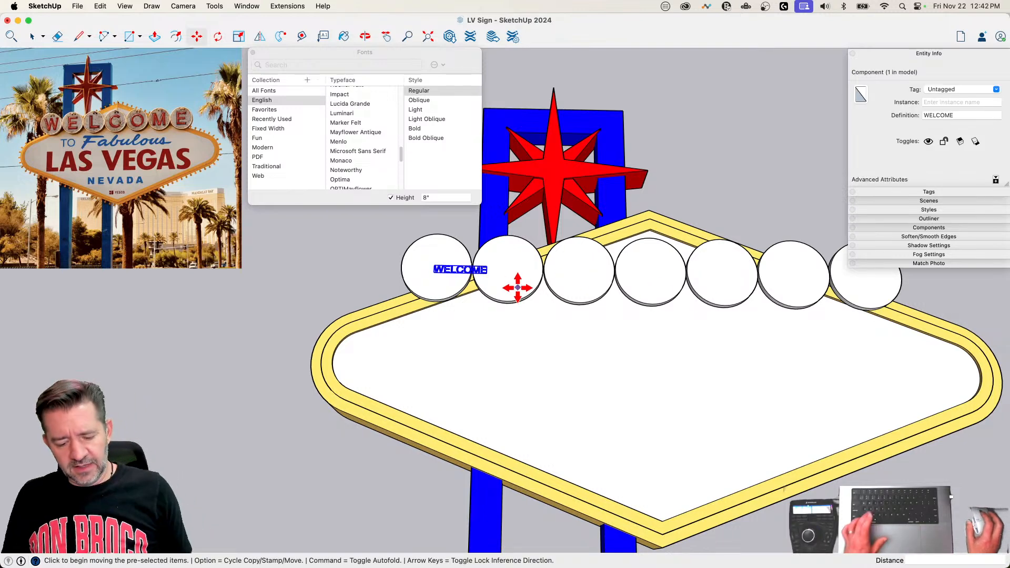
Step: Scale the WELCOME text up uniformly from its upper corner by a factor of about 4.51
key("s")
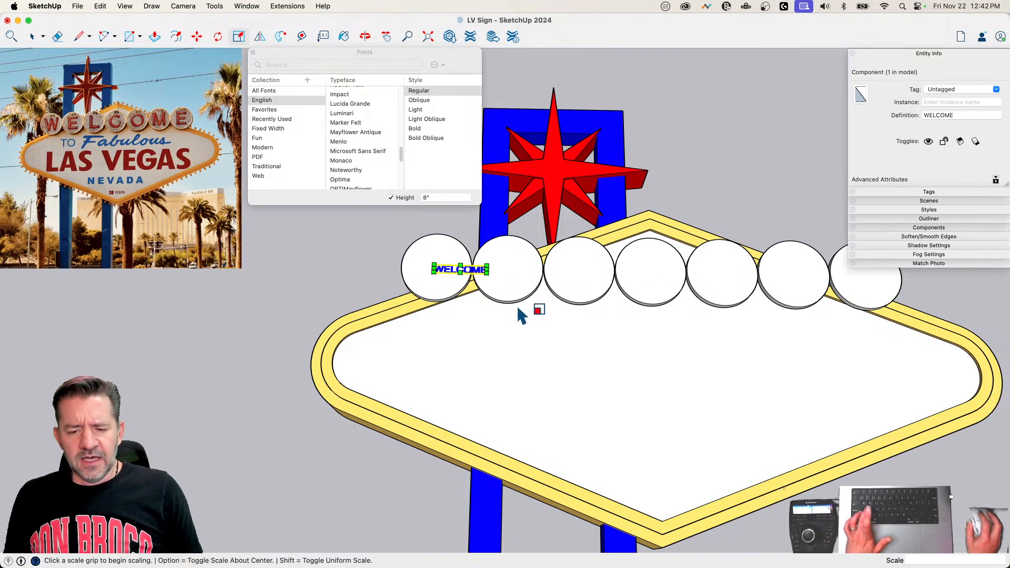
left_click(487, 273)
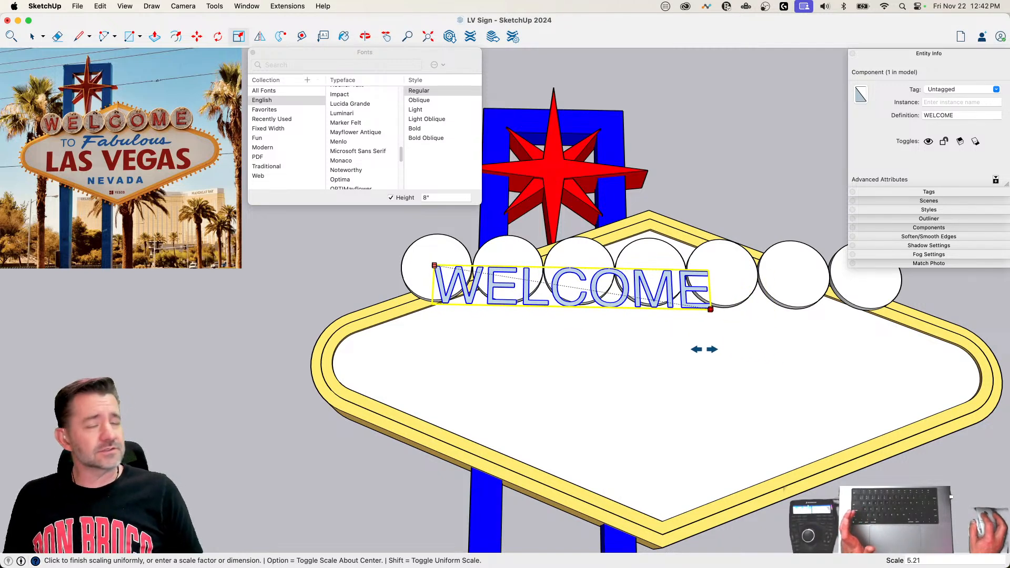
left_click(667, 339)
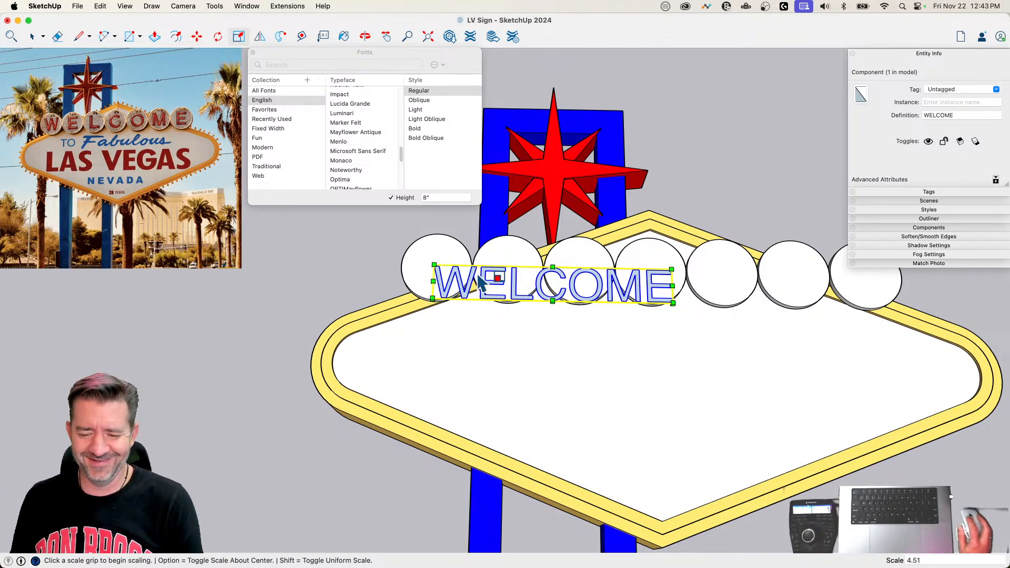
Step: Move the enlarged WELCOME text about 2' 9 1/4" up and to the left so the W sits on the first disc
key("m")
left_click(456, 277)
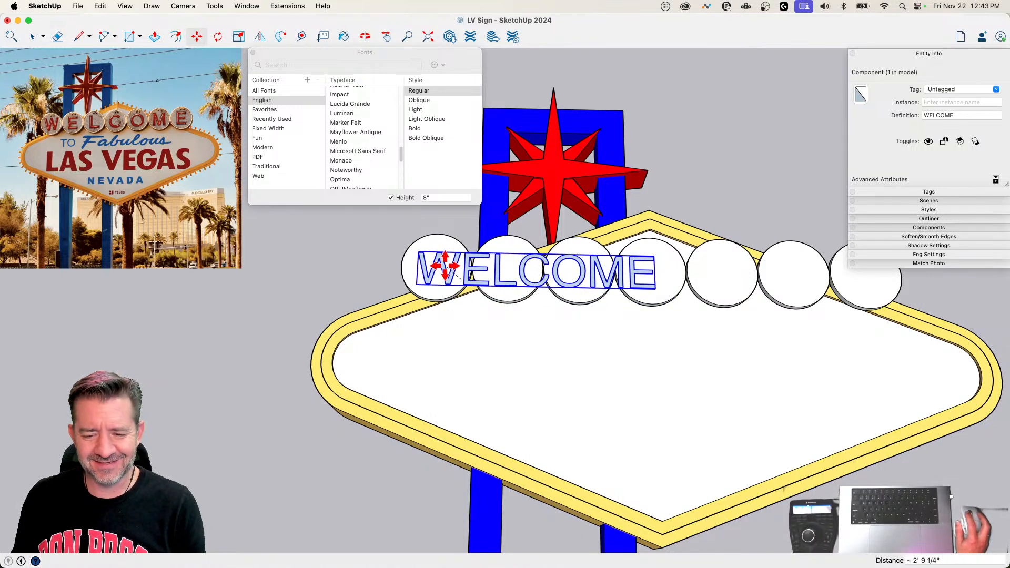
left_click(444, 267)
scroll(453, 271, "up", 3)
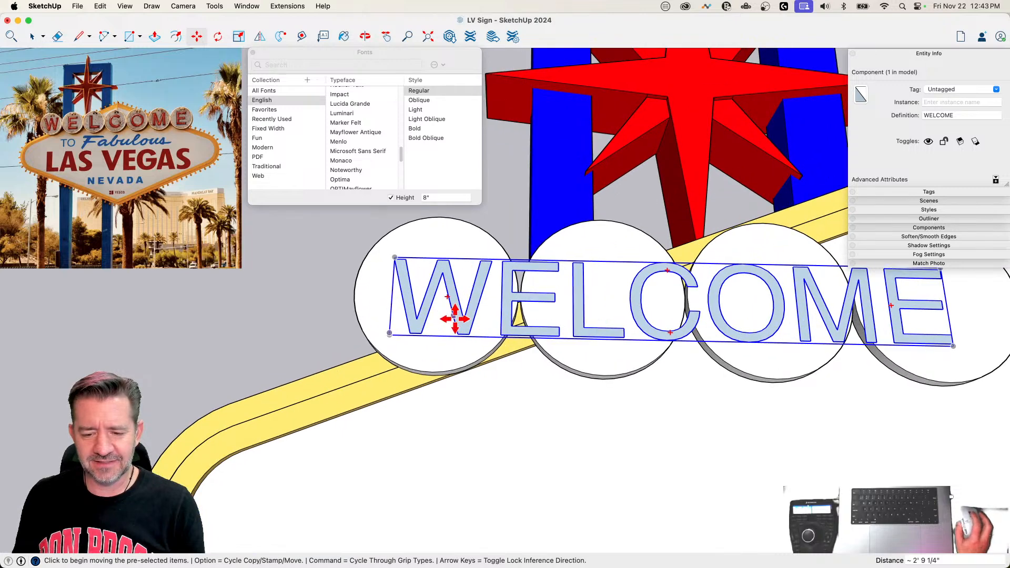
scroll(453, 295, "down", 3)
Step: Open the WELCOME component and move the letters ELCOME about 4' 1 5/8" along the red axis, placing the E on the second disc
key("space")
double_click(479, 318)
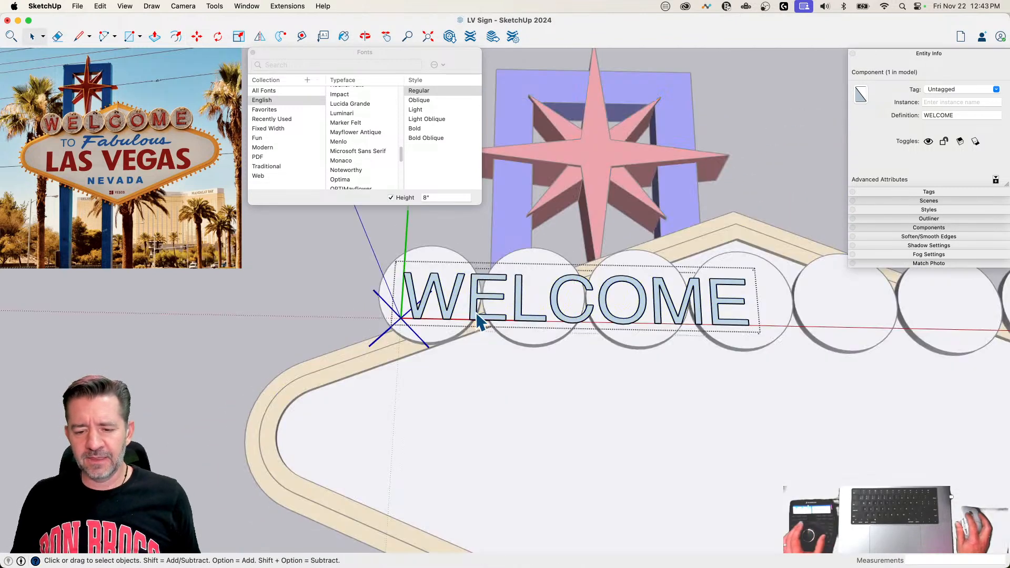
scroll(453, 299, "down", 4)
left_click_drag(399, 289, 586, 342)
key("m")
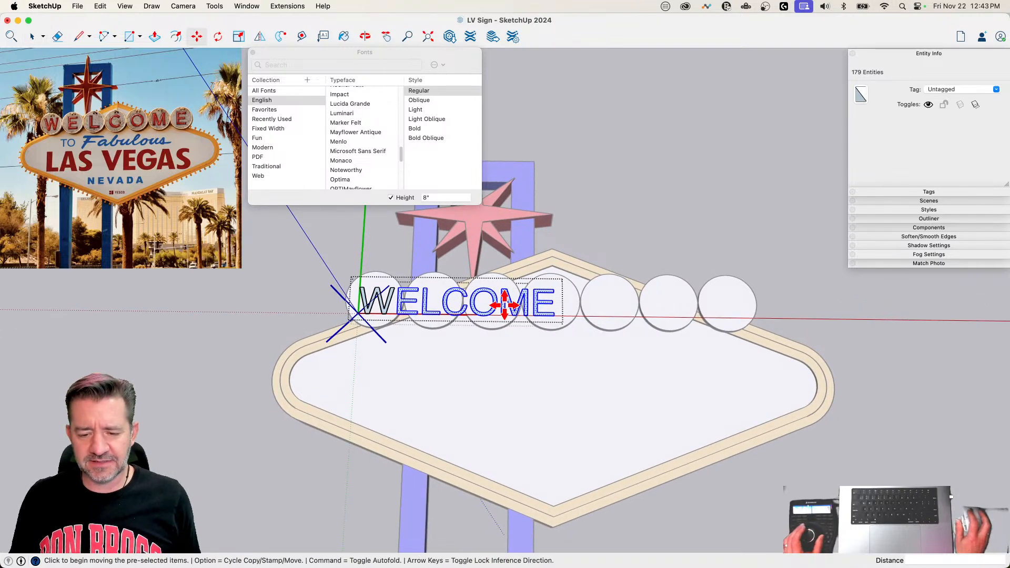
left_click(469, 365)
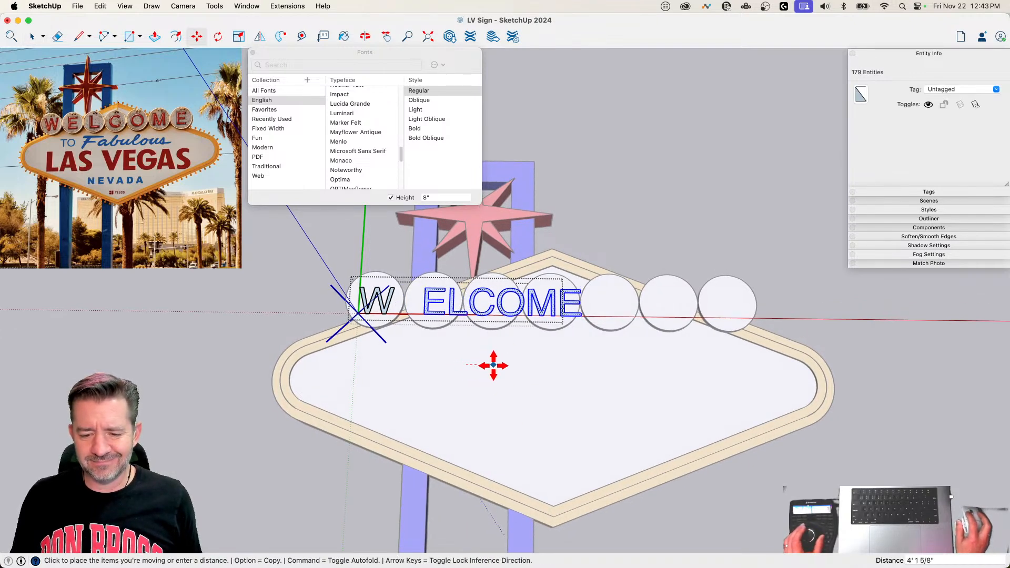
left_click(491, 365)
Step: Move the letters LCOME about 5' 11 7/16" along the red axis so the L sits on the third disc
key("space")
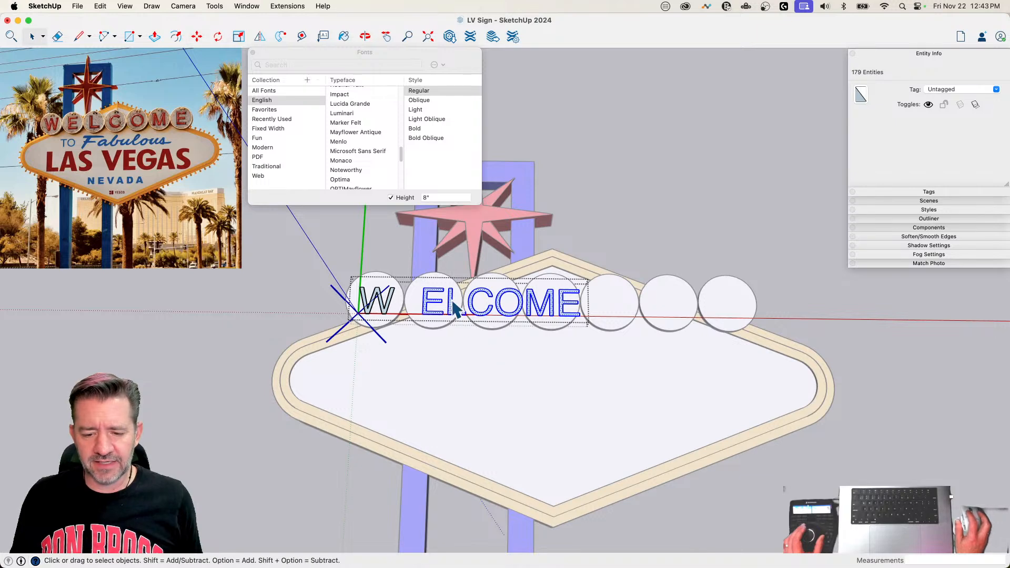
key("m")
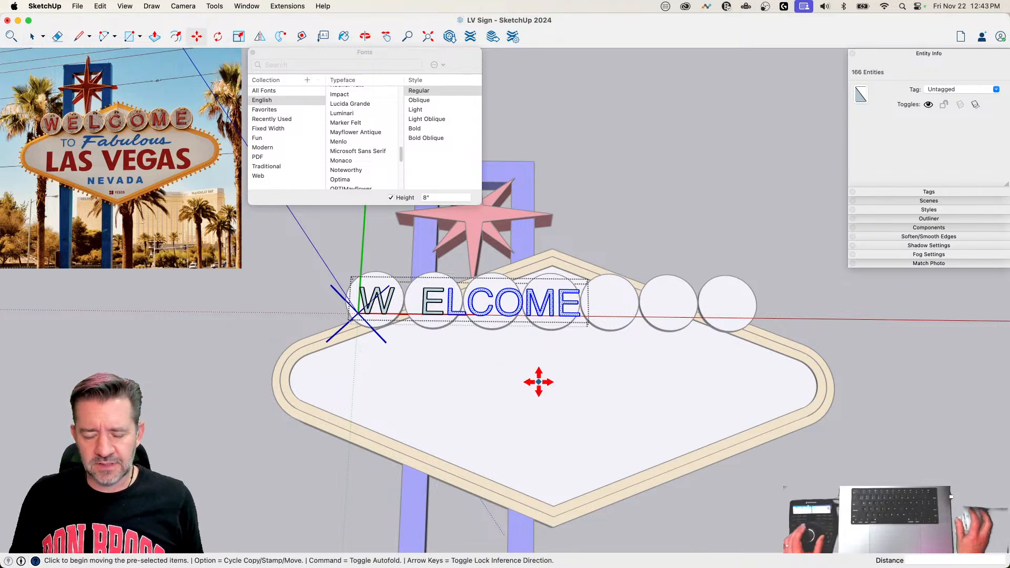
left_click(532, 371)
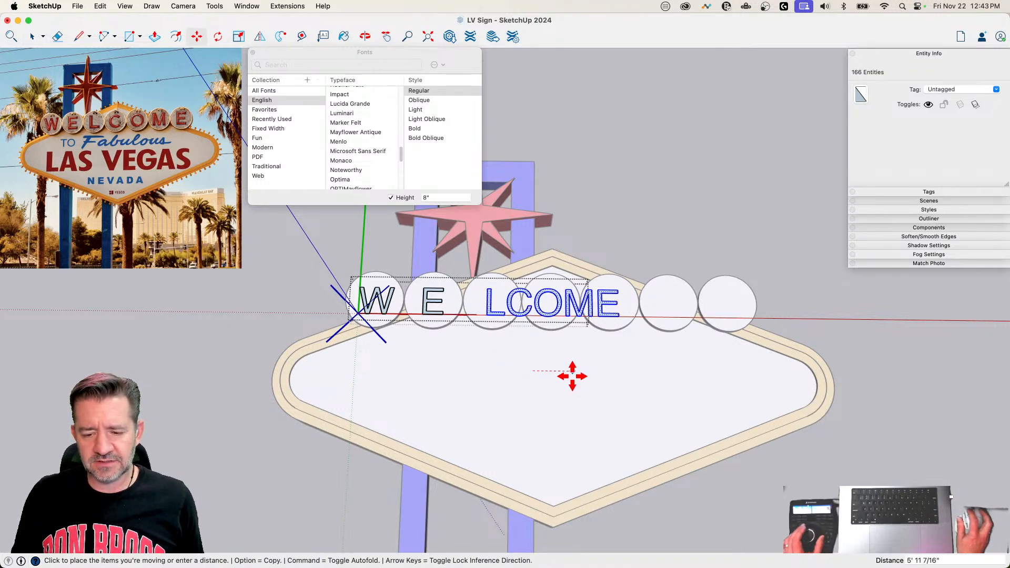
left_click(570, 376)
Step: Move the letters COME about 4' 11" along the red axis so the C sits on the fourth disc
key("space")
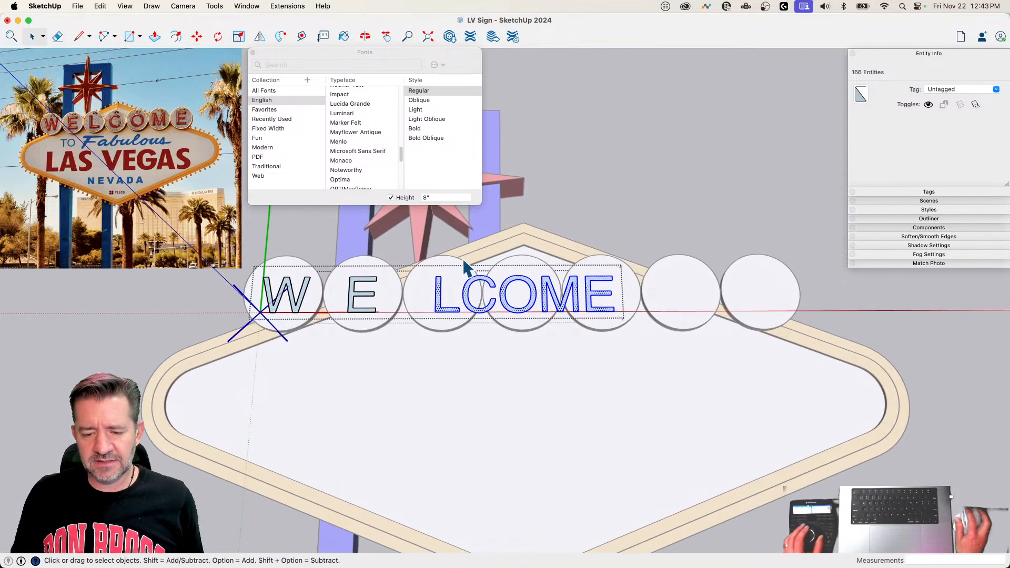
key("m")
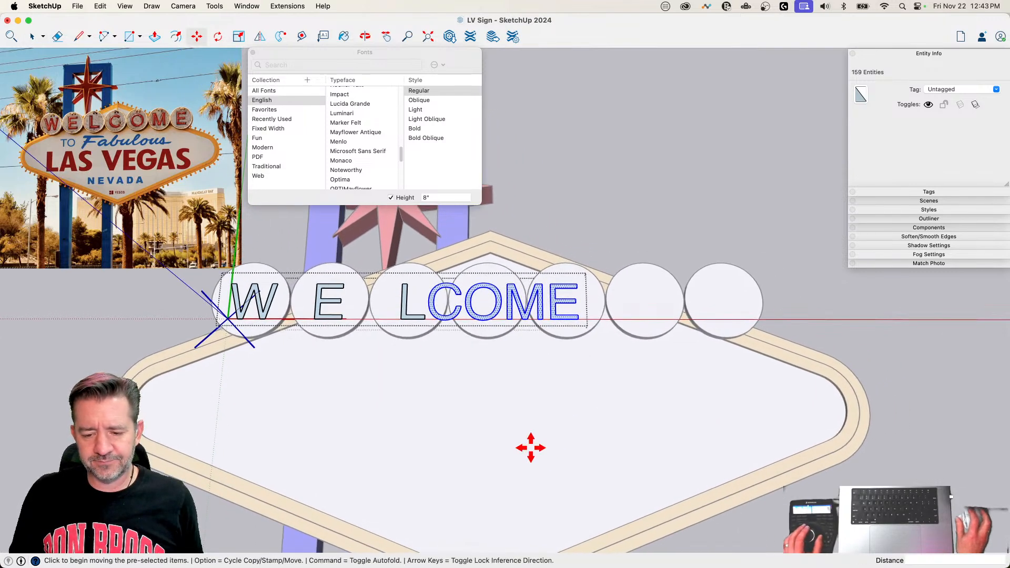
left_click(371, 441)
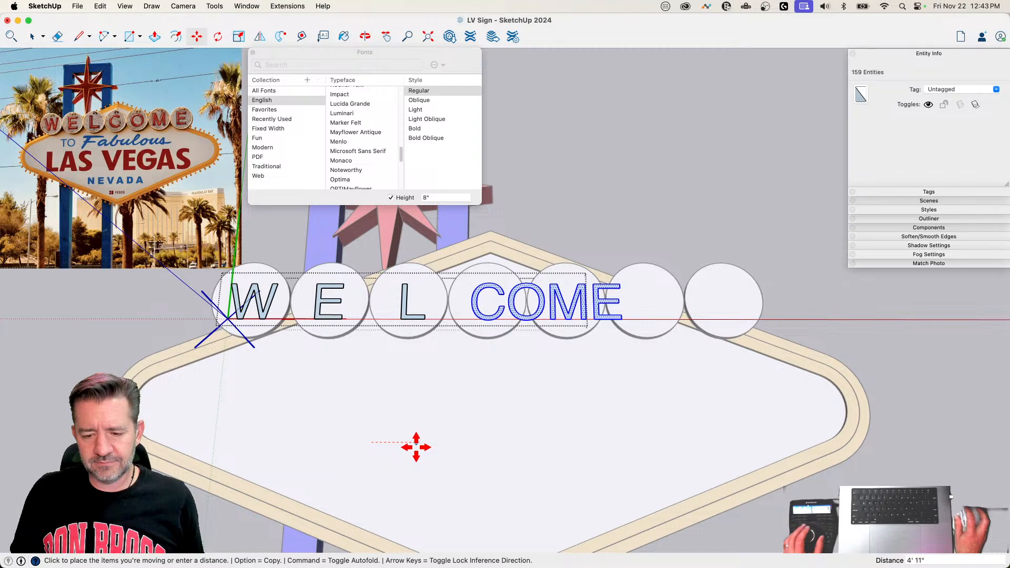
left_click(414, 446)
Step: Move the letters OME about 4' 8 1/16" along the red axis so the O sits on the fifth disc
key("space")
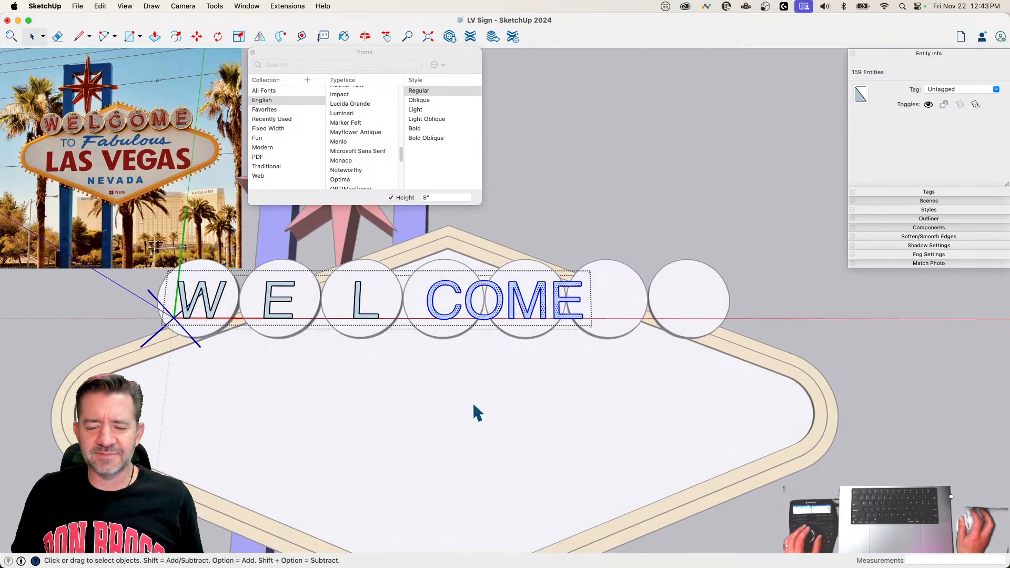
left_click_drag(459, 253, 683, 385)
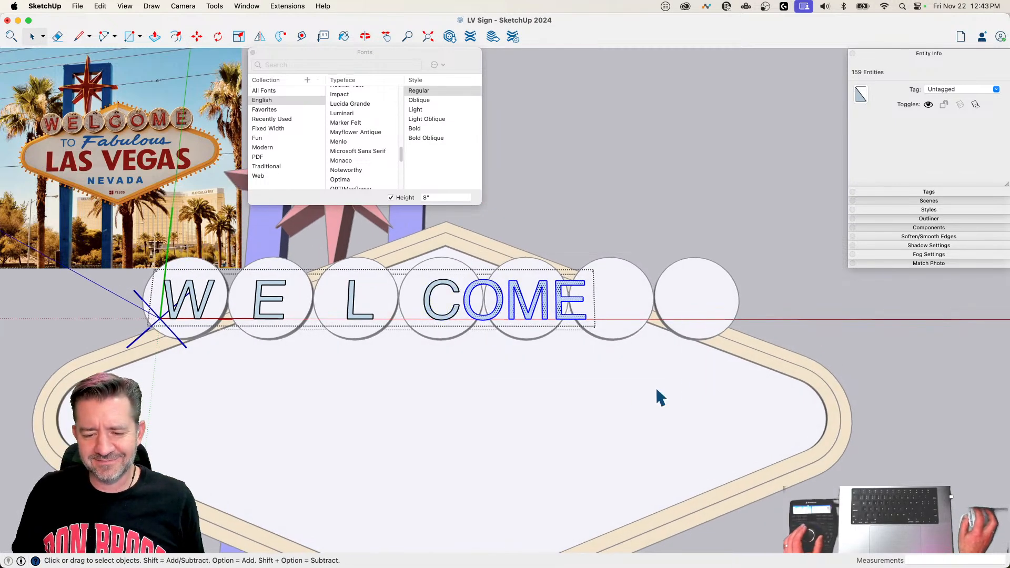
key("m")
left_click(414, 413)
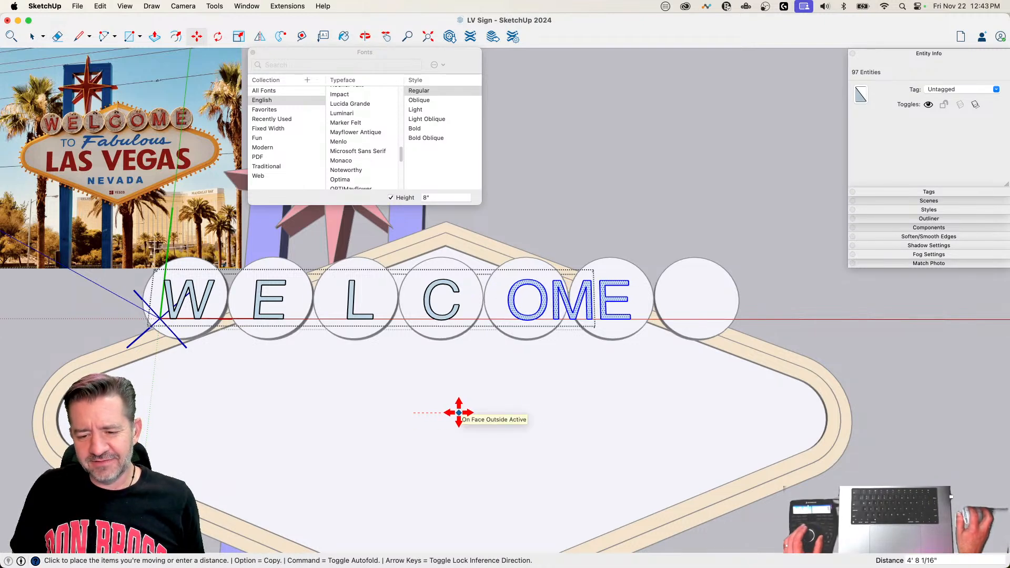
left_click(456, 415)
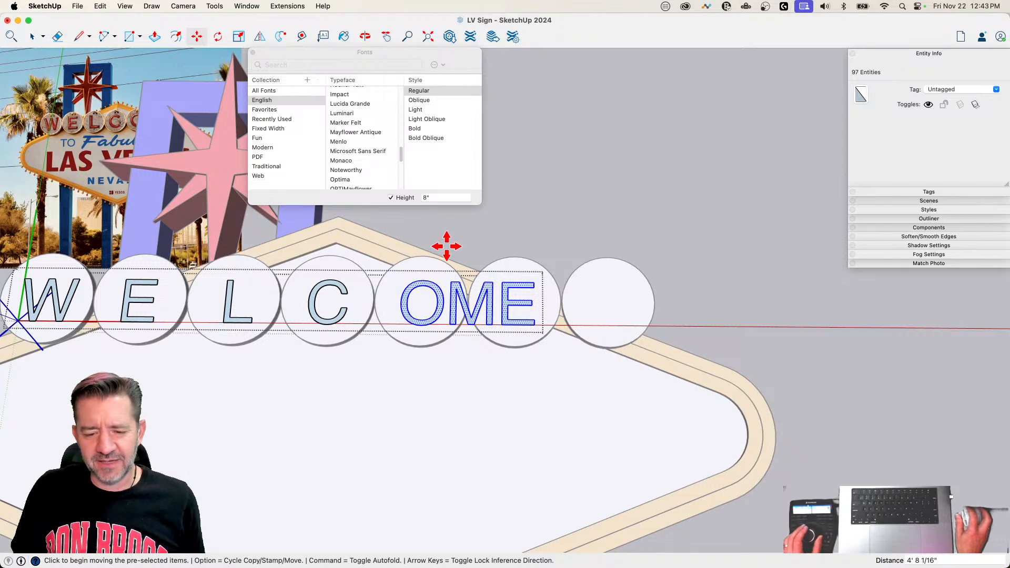
key("space")
key("m")
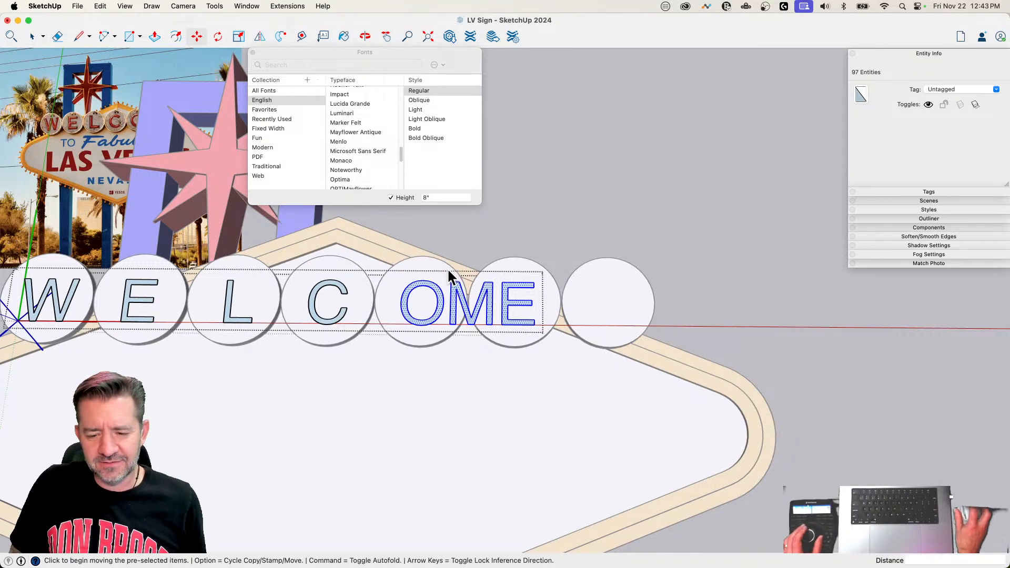
right_click(449, 272)
left_click(377, 392)
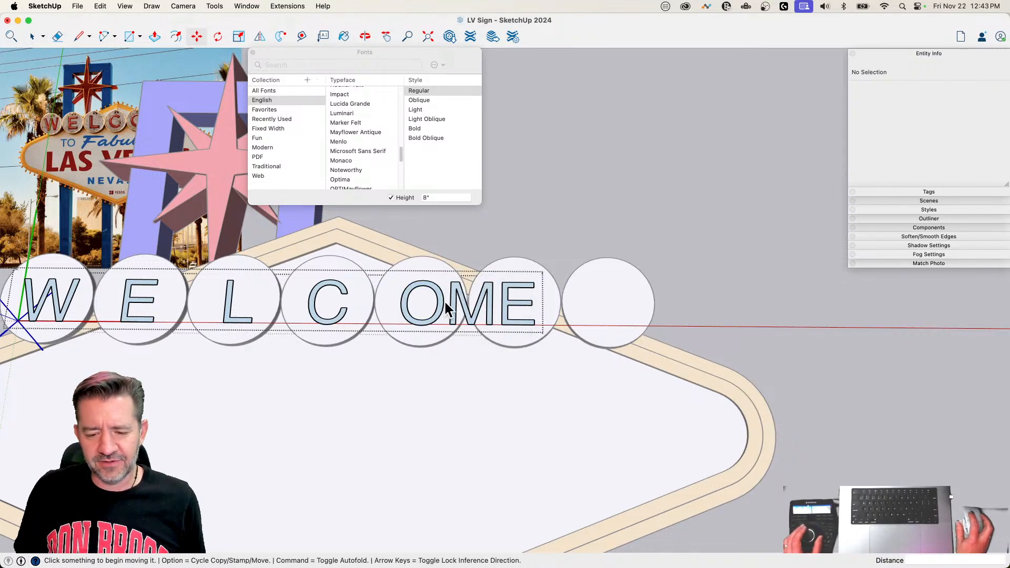
key("space")
left_click_drag(446, 272, 597, 365)
key("m")
left_click_drag(510, 397, 480, 396)
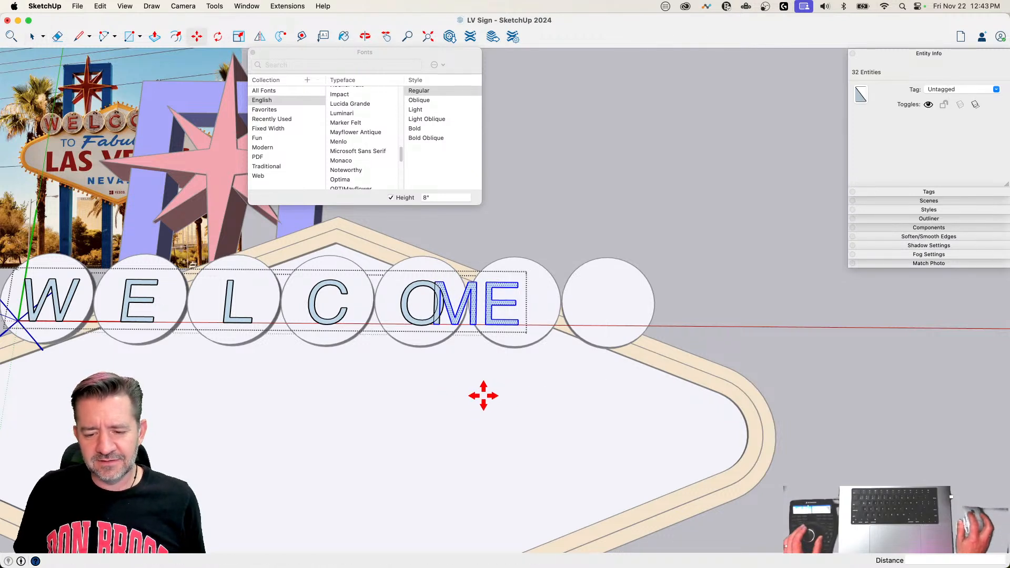
key("super+z")
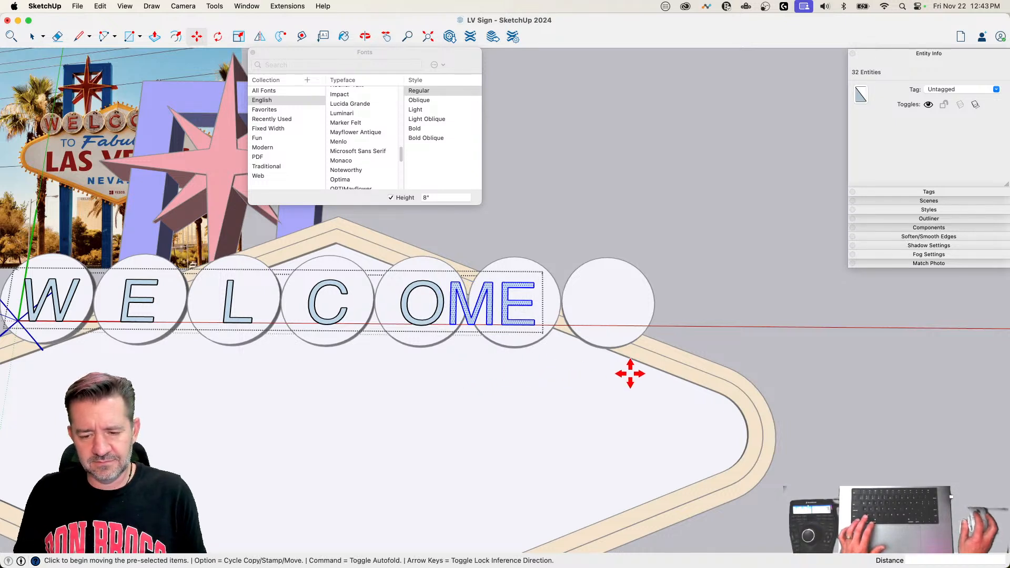
left_click(451, 324)
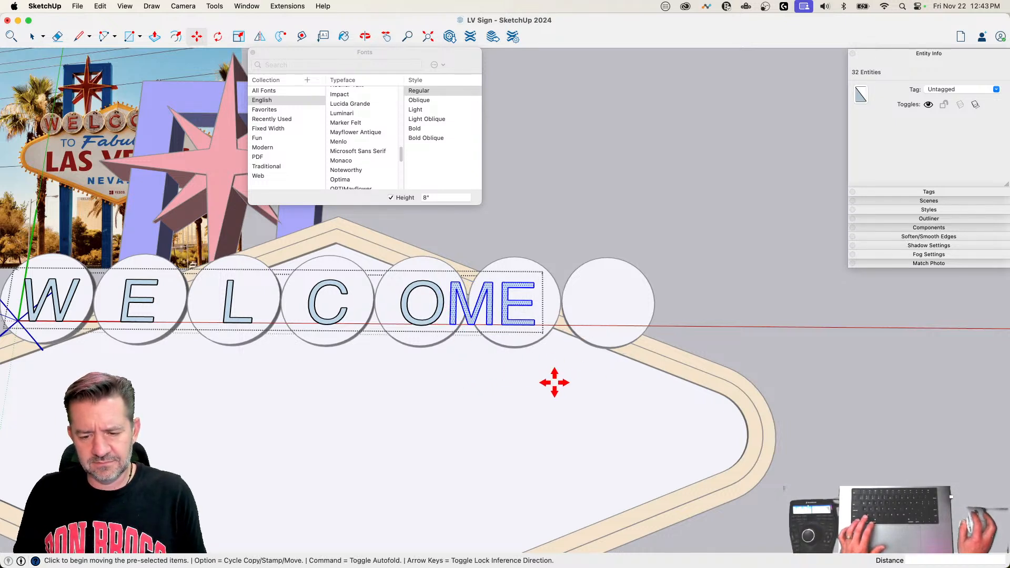
key("Escape")
key("space")
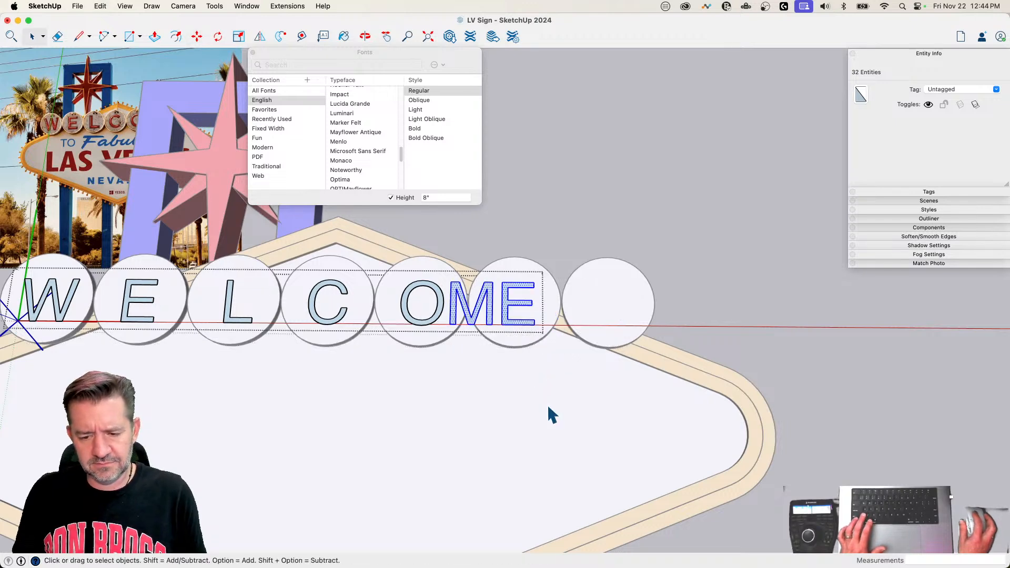
key("Escape")
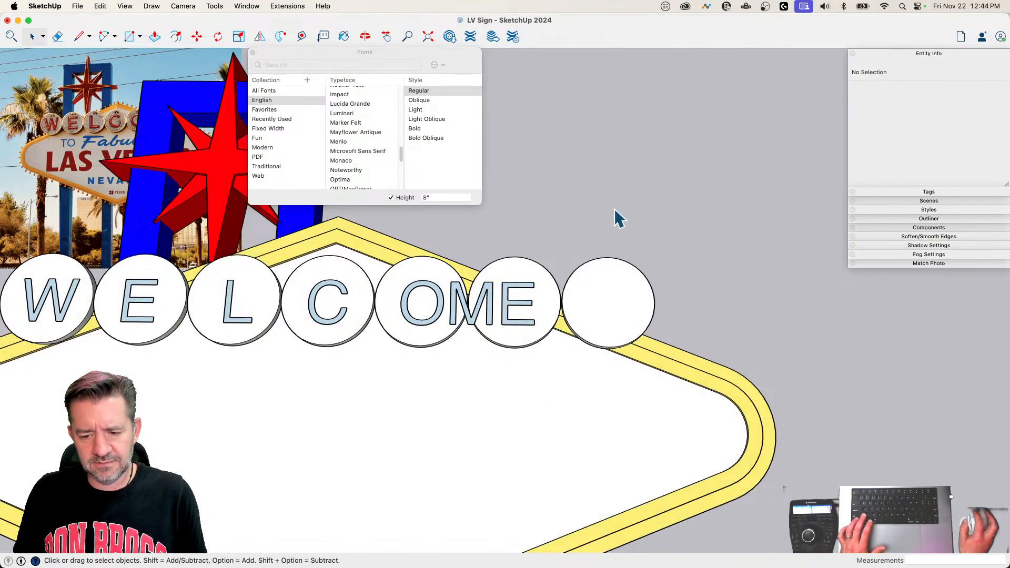
Step: Inside the WELCOME component, move the letters ME about 4' 3 9/16" along the red axis so the M sits on the sixth disc
left_click(513, 309)
double_click(513, 311)
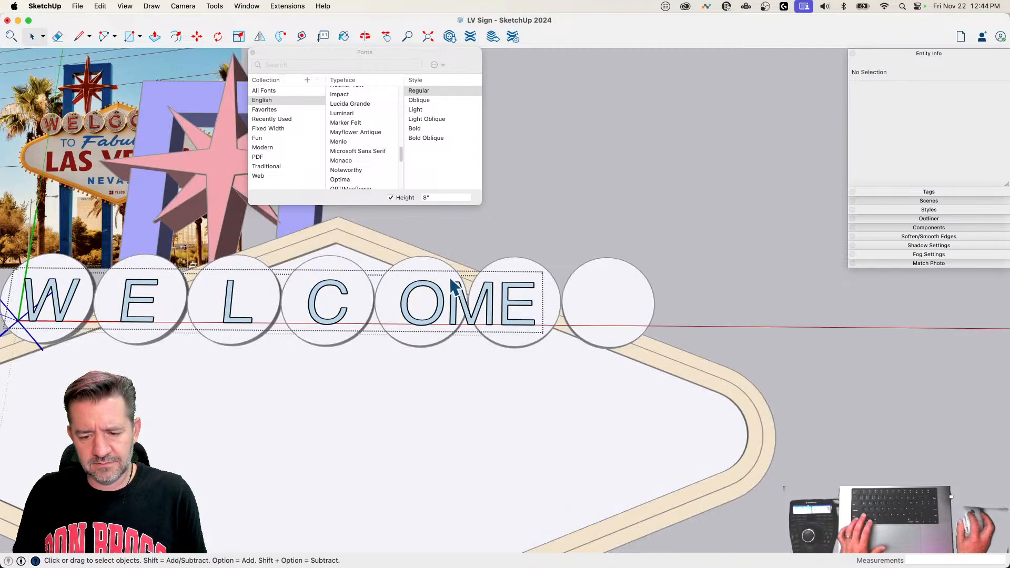
key("m")
key("space")
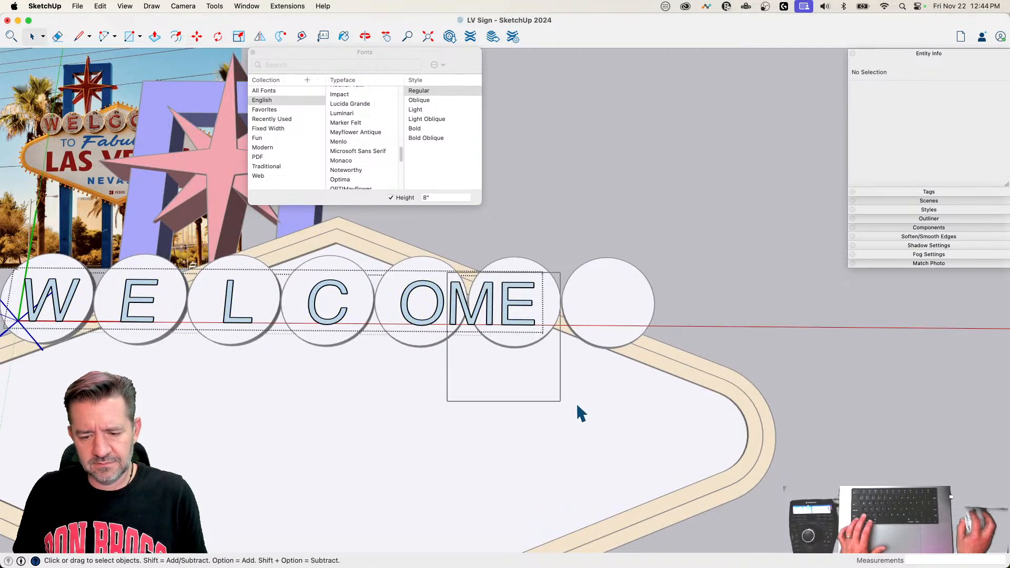
left_click_drag(576, 407, 576, 405)
key("m")
left_click(447, 426)
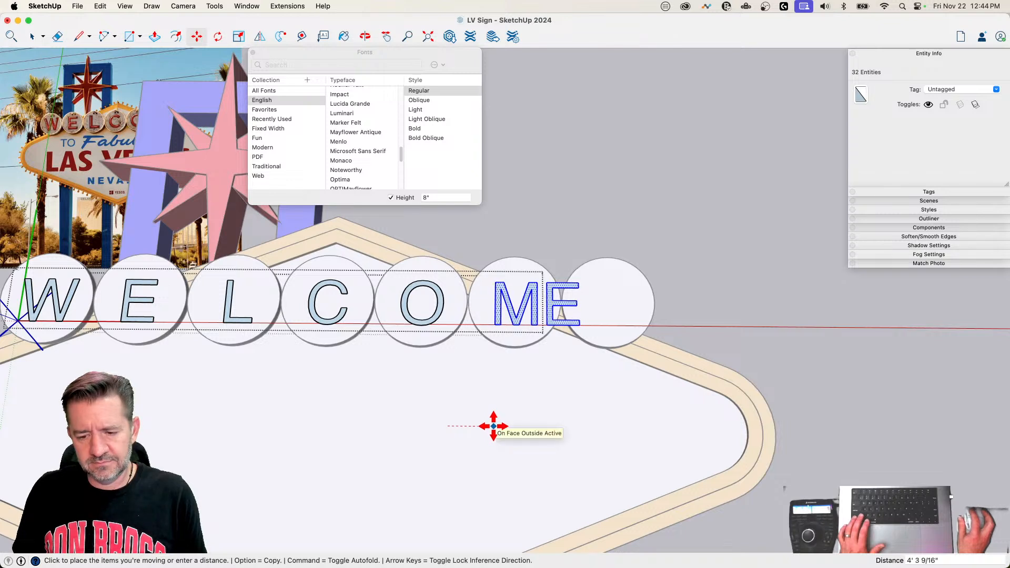
left_click(494, 426)
key("space")
Step: Move the final E about 4' 6 1/2" along the red axis onto the last disc
scroll(337, 126, "up", 3)
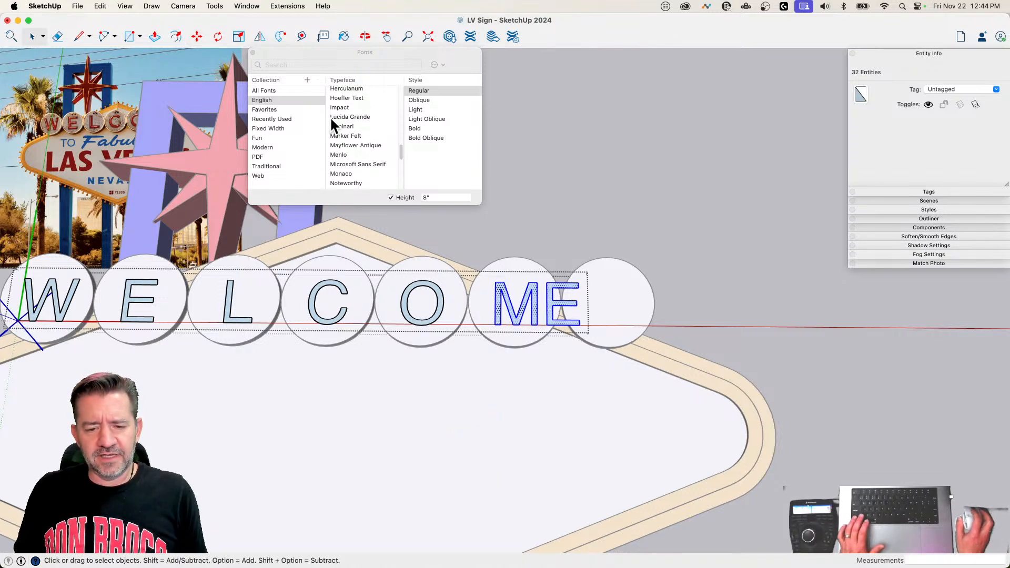
left_click(547, 276)
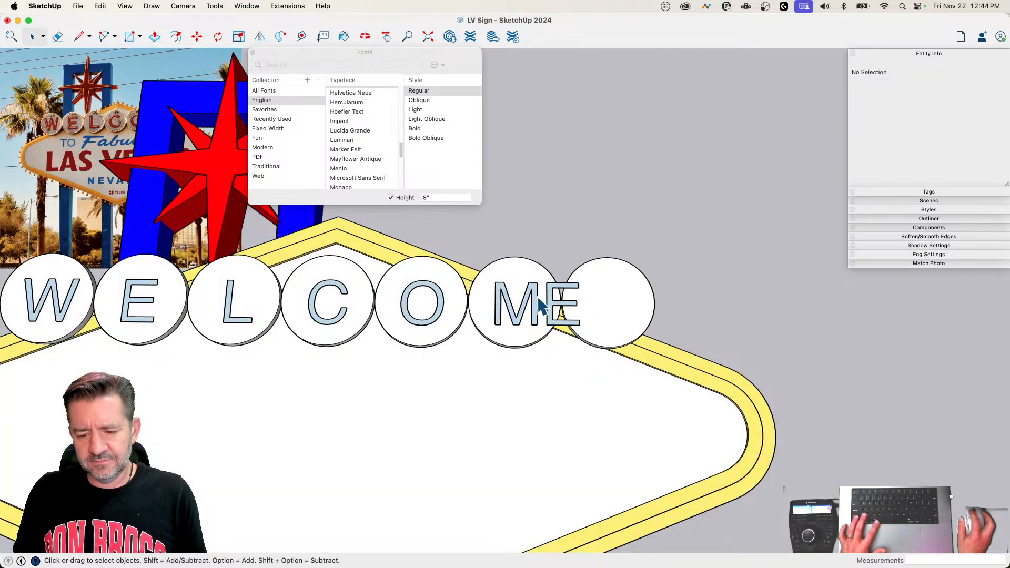
double_click(538, 307)
key("m")
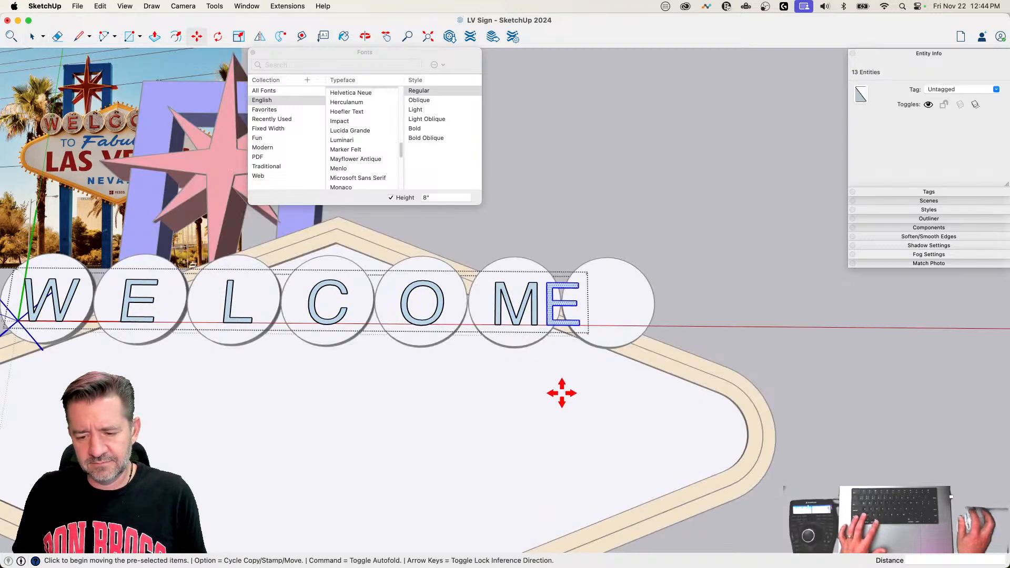
left_click(562, 393)
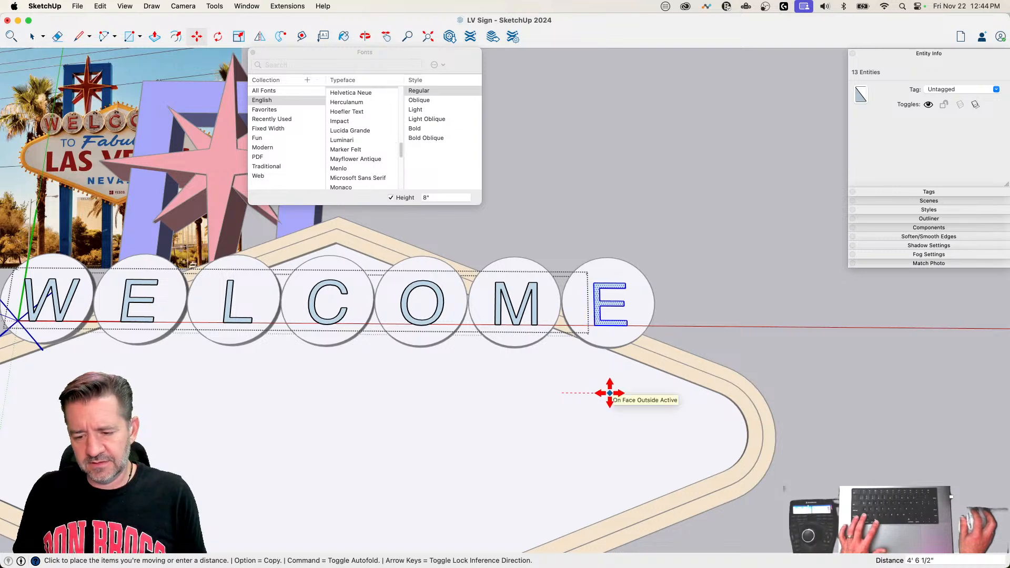
left_click(610, 392)
key("space")
Step: Leave the WELCOME component and move the whole word about 2 1/2" to centre the letters on their discs
left_click(557, 431)
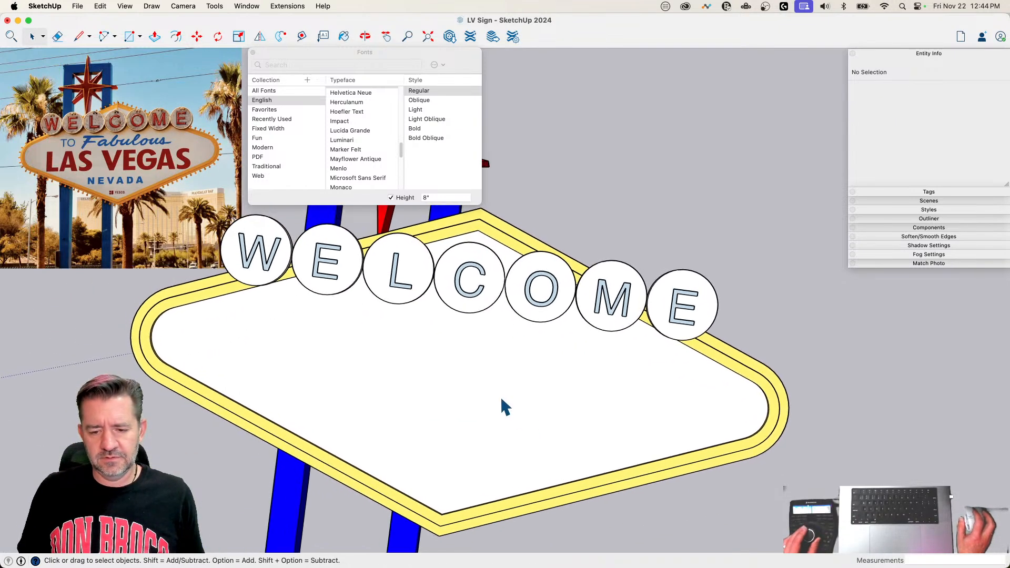
left_click(471, 333)
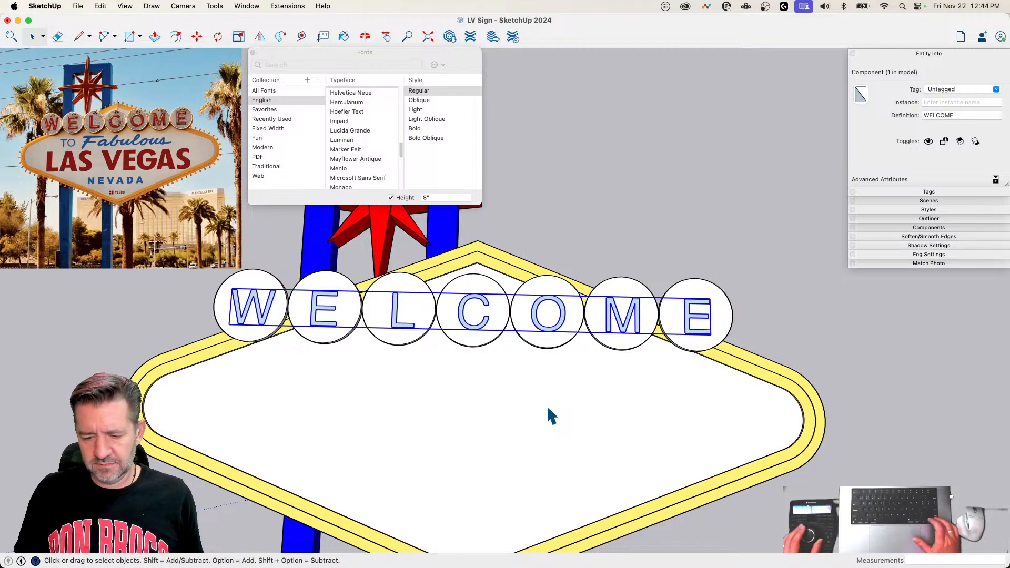
scroll(484, 332, "up", 10)
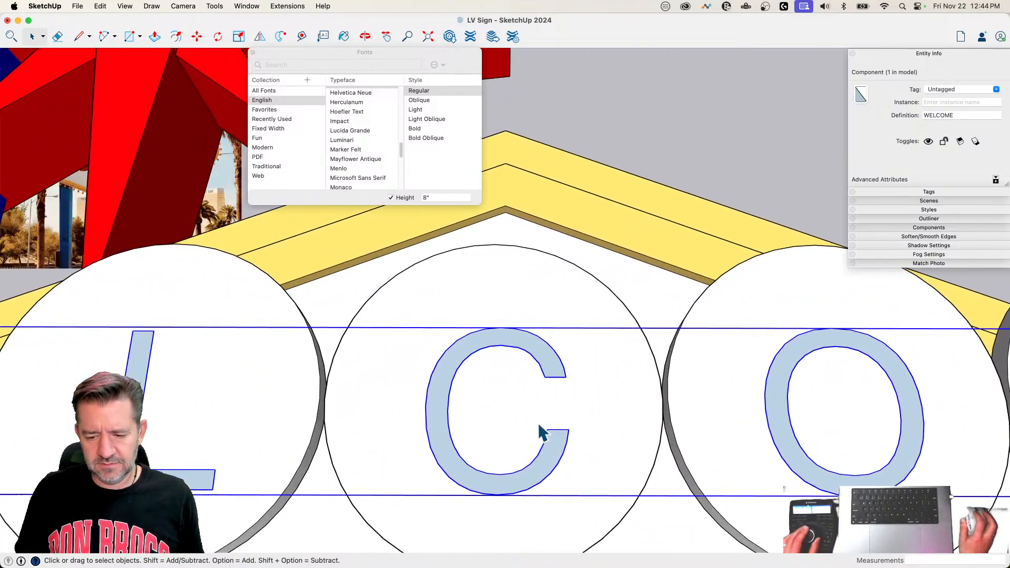
key("m")
left_click(496, 464)
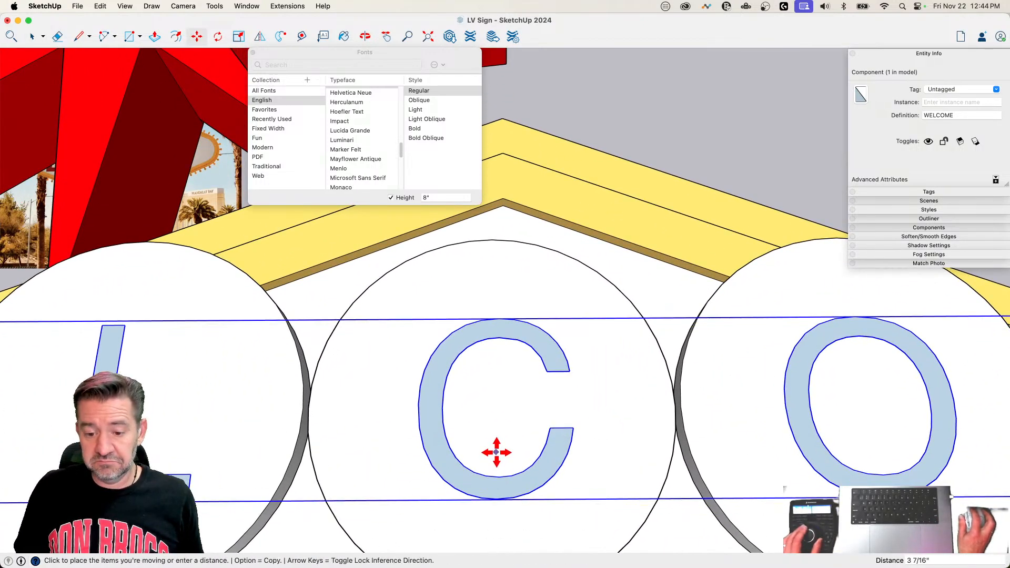
left_click(495, 455)
scroll(492, 468, "down", 10)
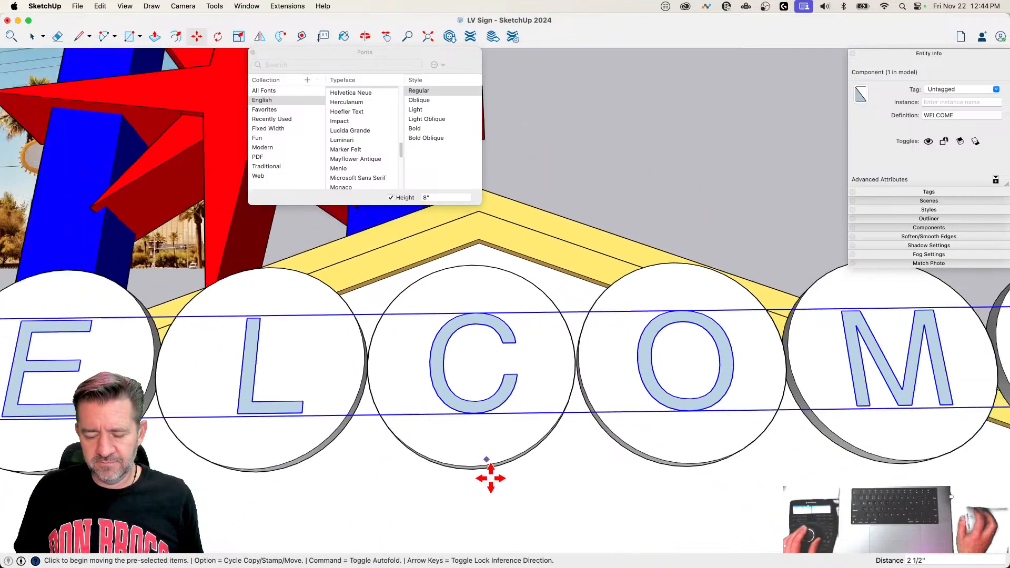
key("space")
left_click(507, 492)
scroll(543, 365, "down", 8)
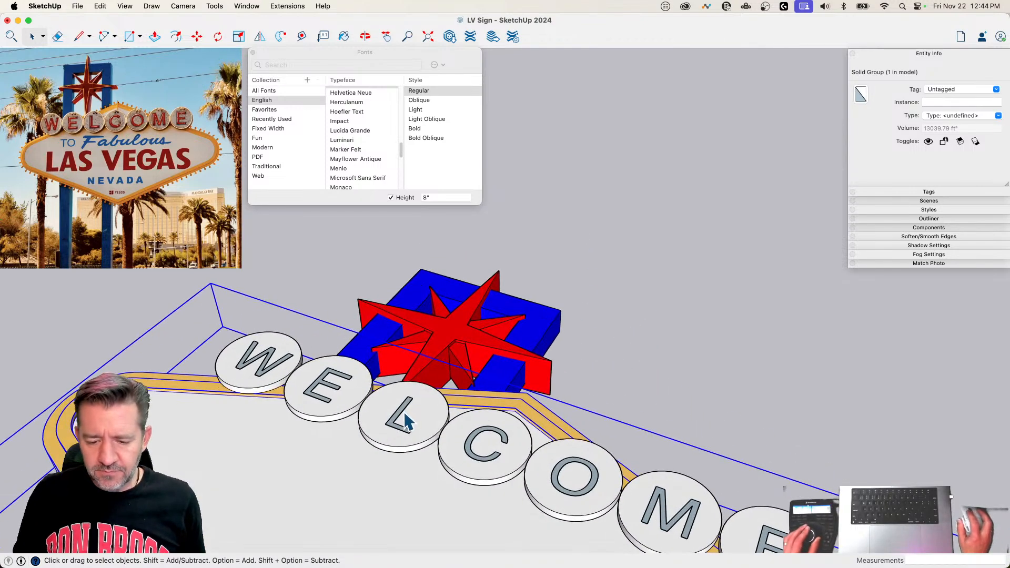
Step: Open the WELCOME component and reverse all of its faces
double_click(396, 435)
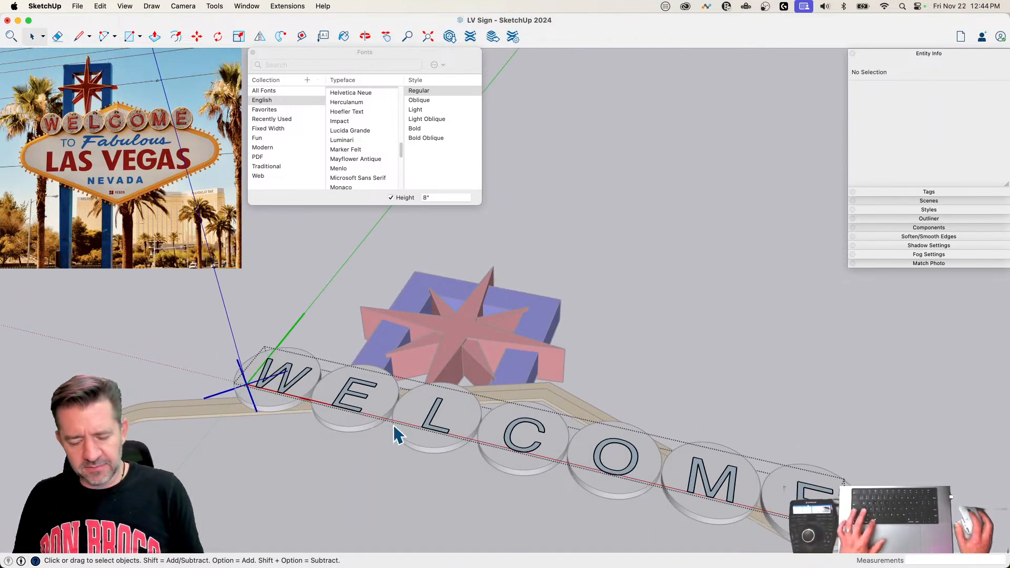
key("super+a")
right_click(434, 415)
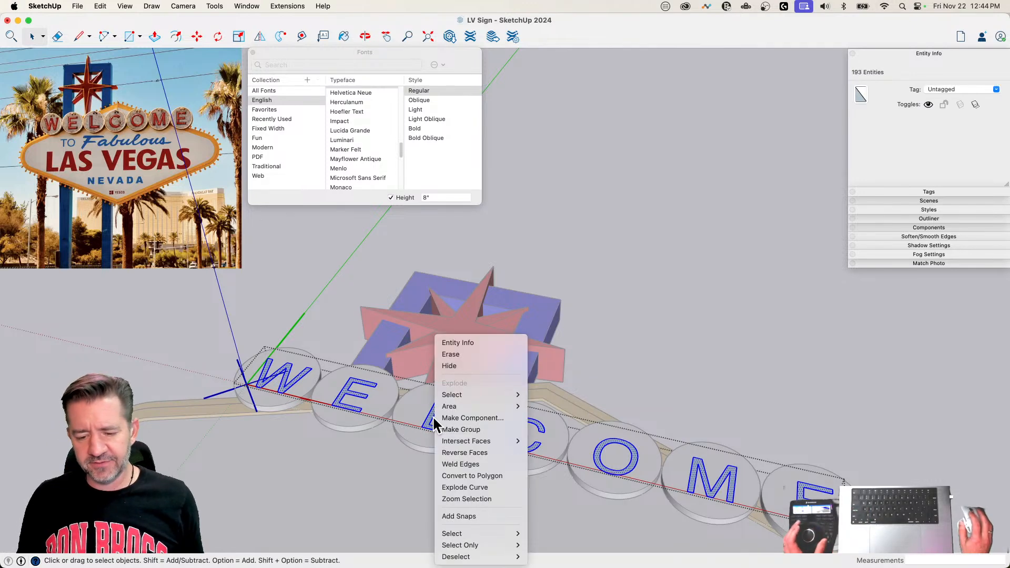
left_click(482, 451)
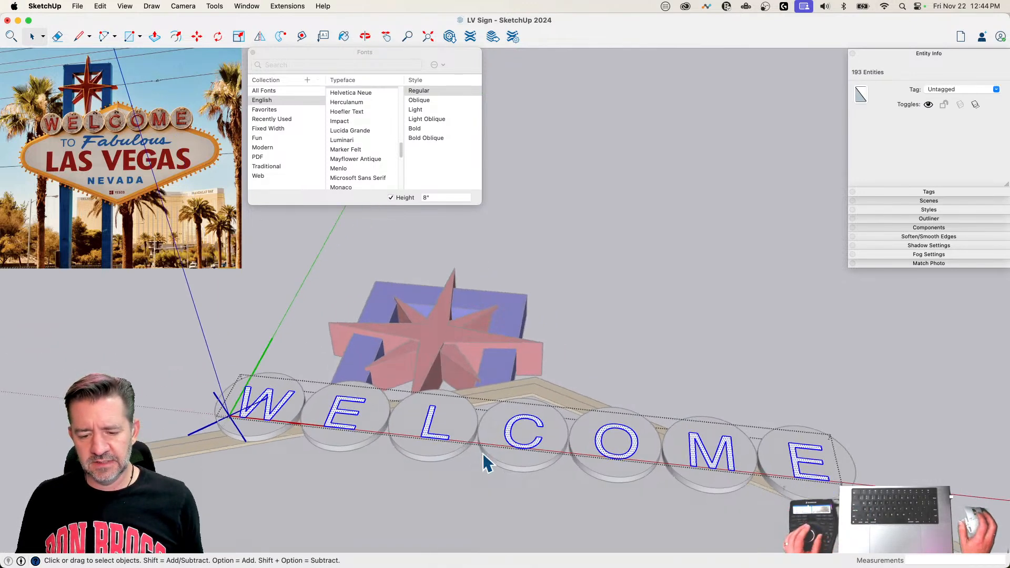
Step: Paint all the WELCOME letters with the Maraschino red color and leave the component
key("b")
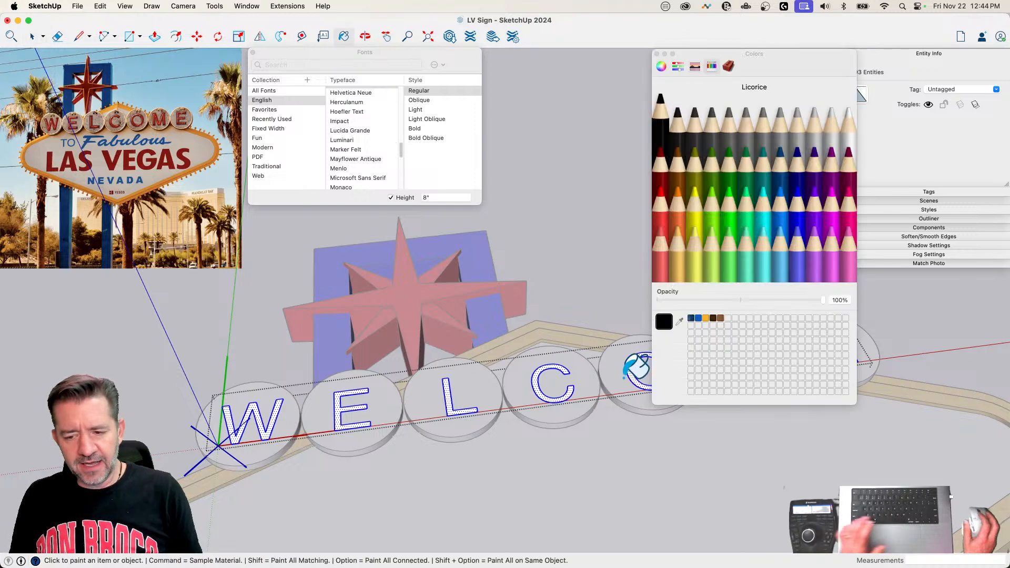
left_click(658, 213)
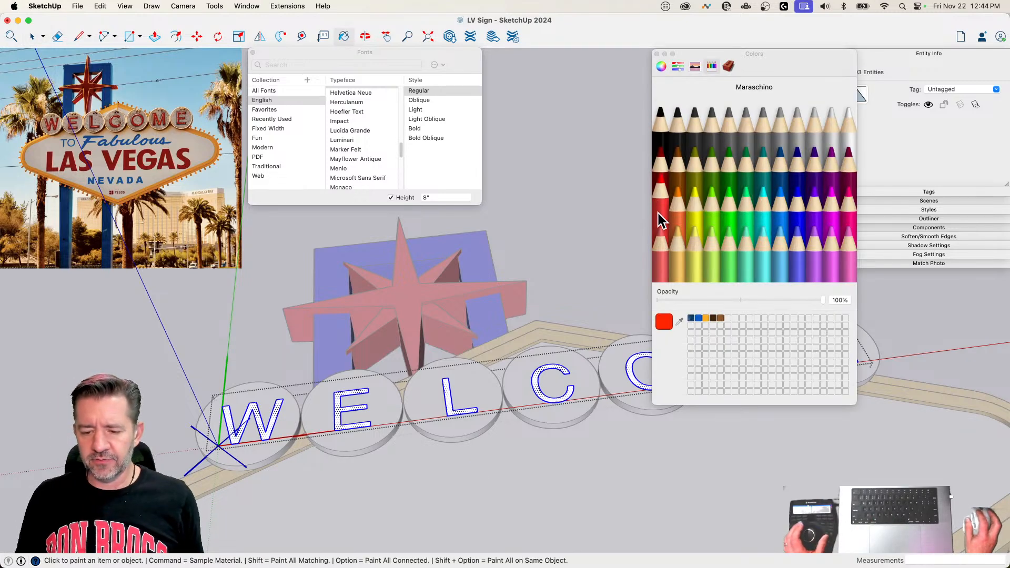
left_click(448, 389)
key("space")
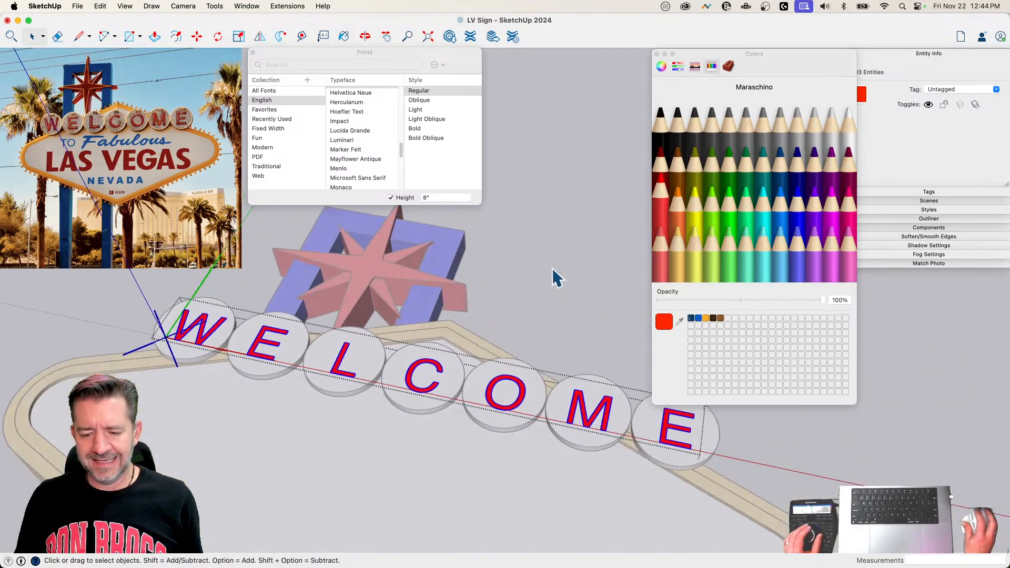
left_click(550, 266)
Step: Group the WELCOME lettering together with the row of discs
left_click(494, 427)
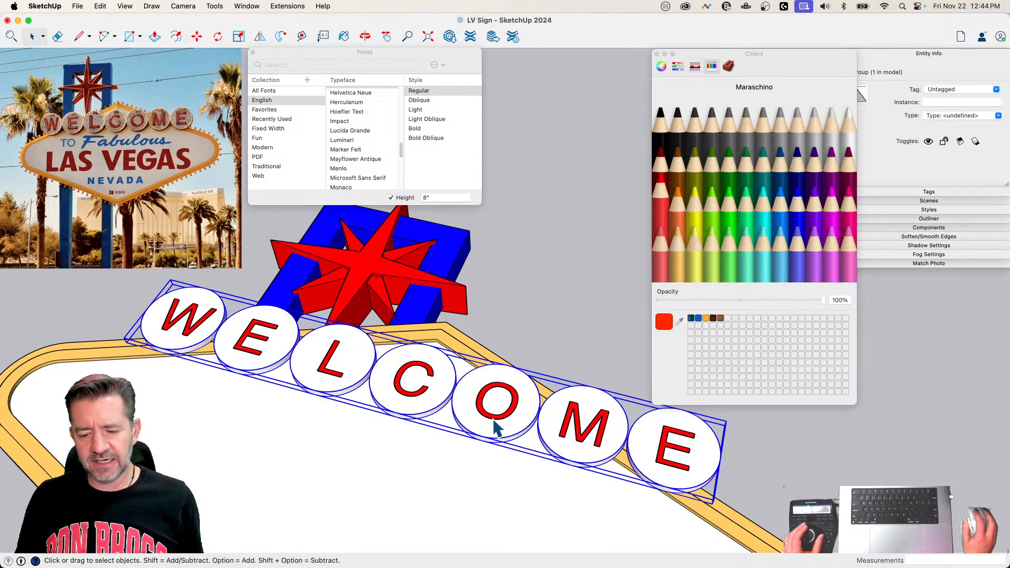
left_click(493, 416)
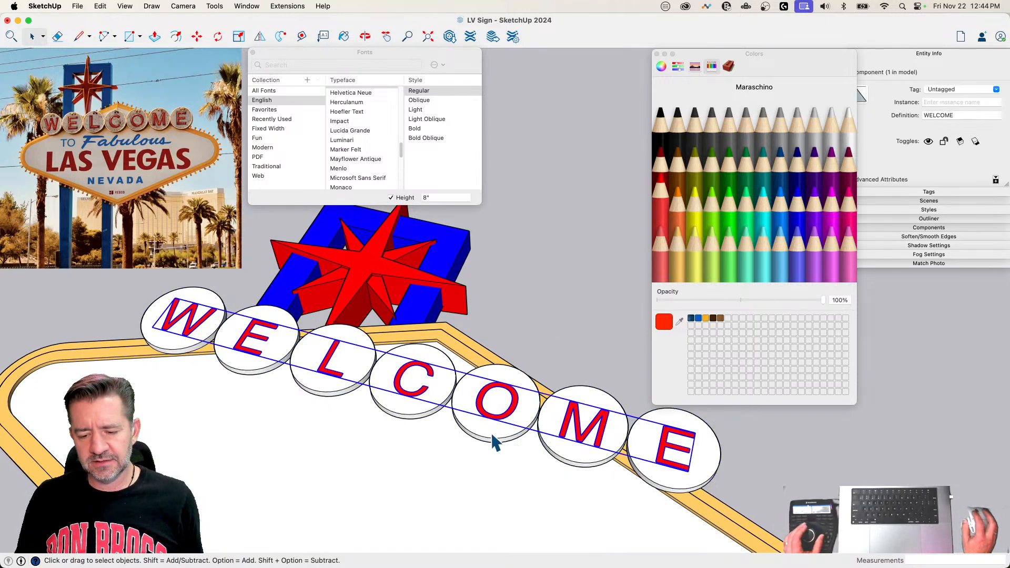
left_click(494, 442)
right_click(494, 442)
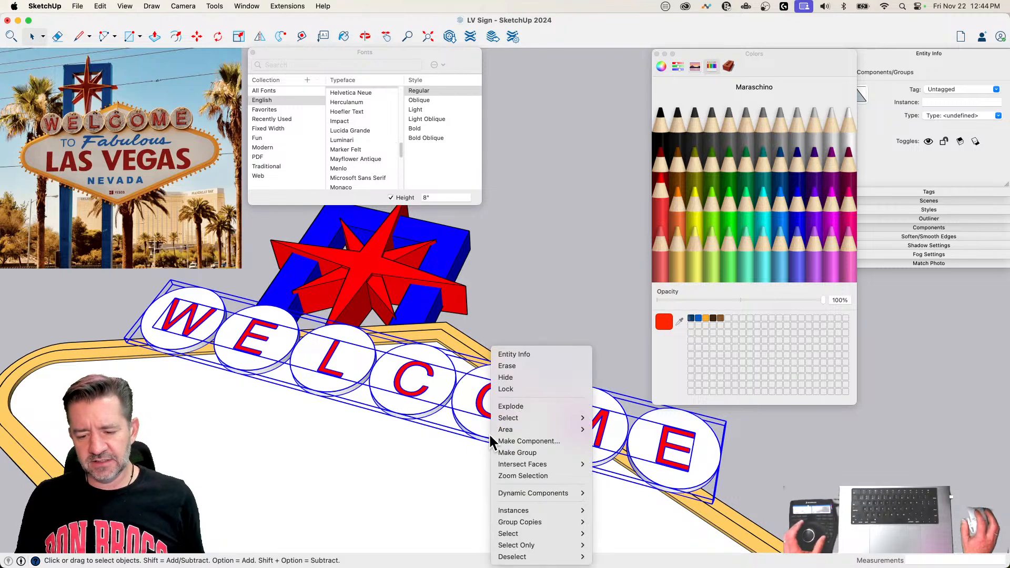
left_click(530, 450)
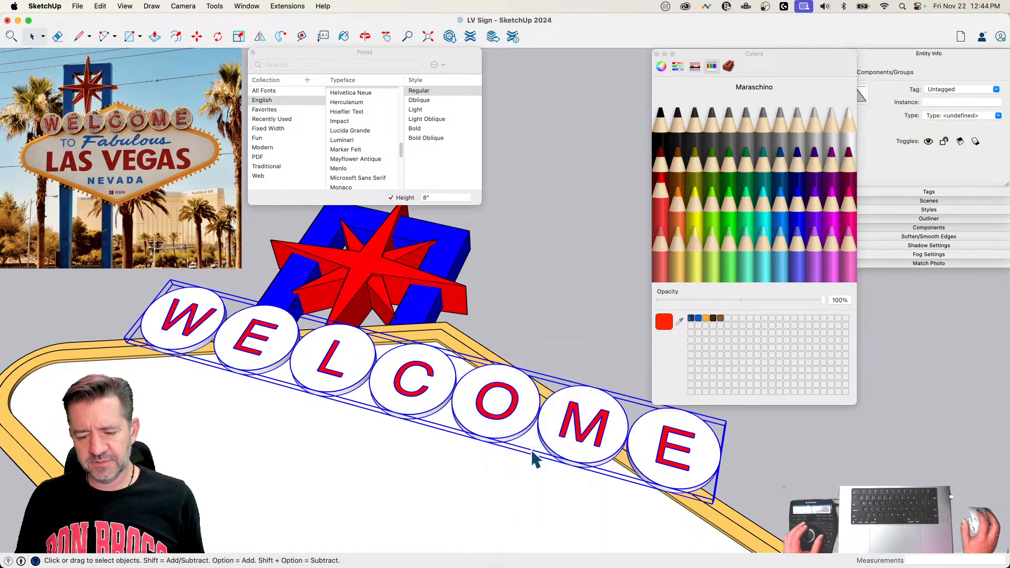
left_click(518, 309)
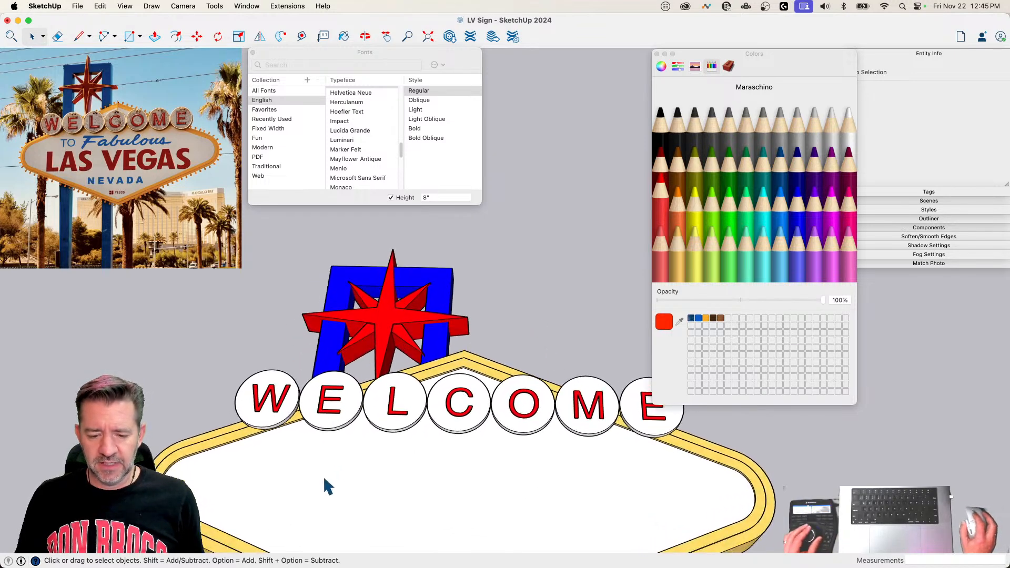
Step: Inside the grouped lettering, move the W about 3 3/8" to centre it on the first disc
left_click(337, 420)
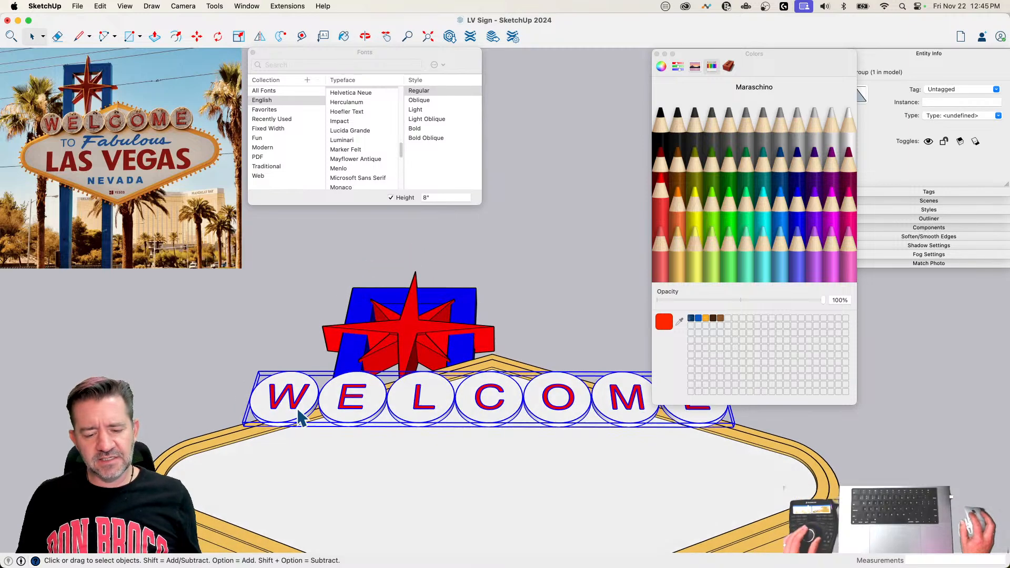
double_click(298, 415)
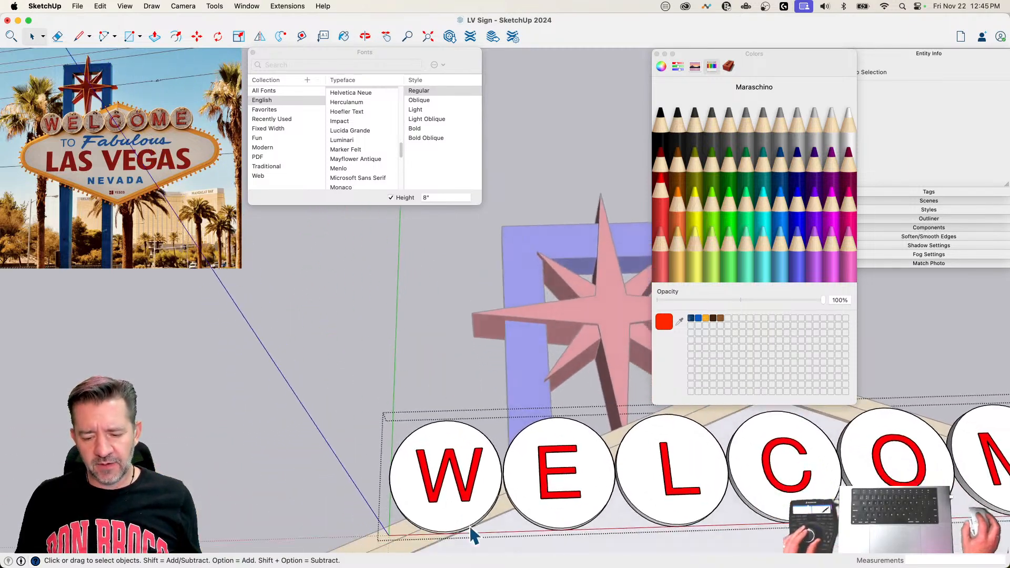
double_click(451, 428)
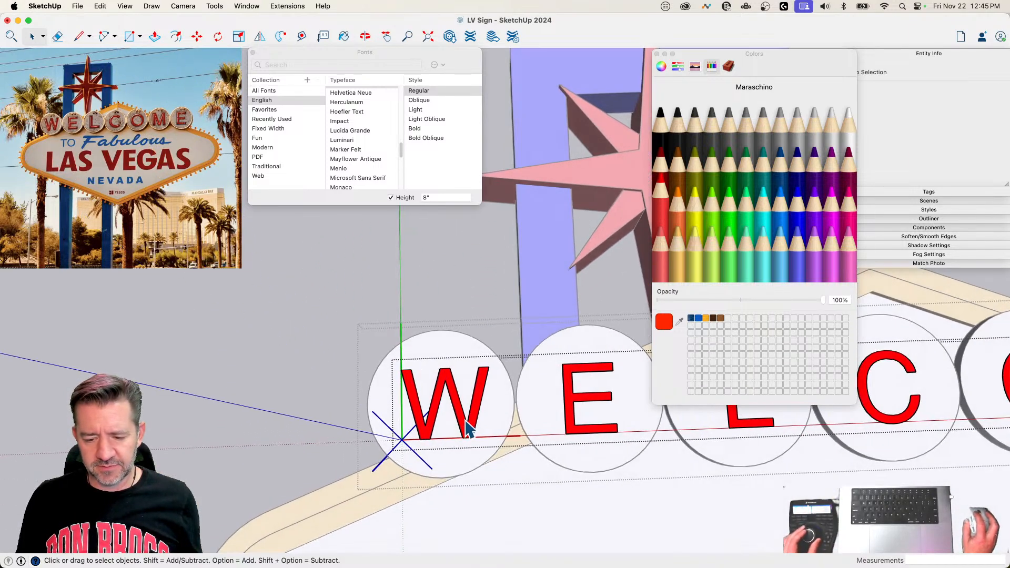
left_click(466, 433)
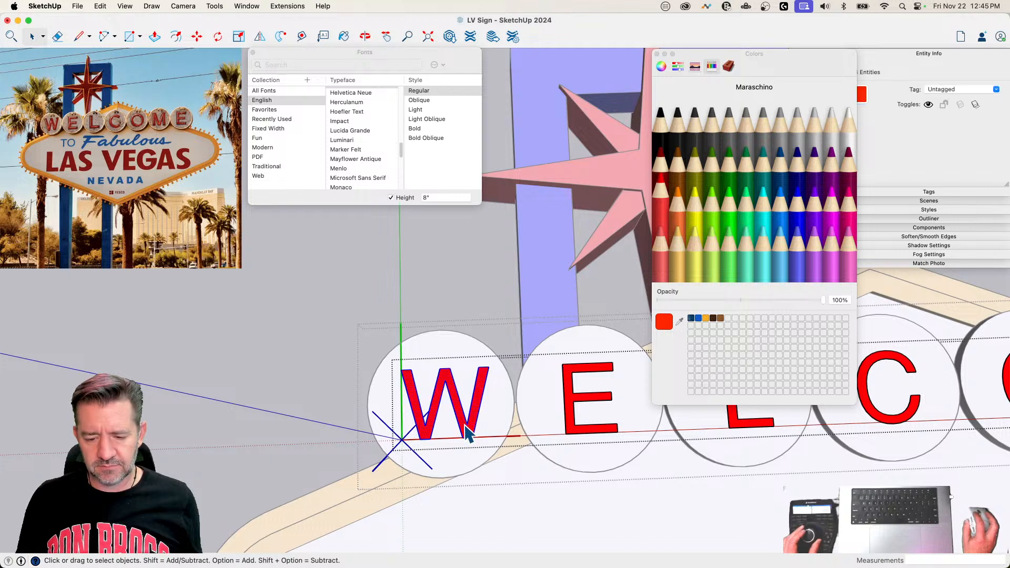
key("m")
left_click(504, 491)
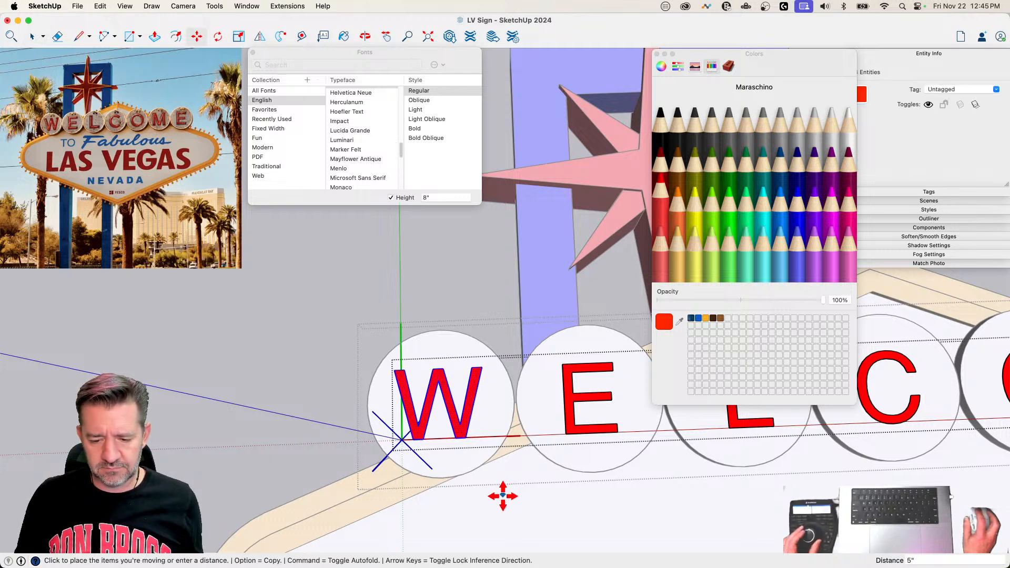
key("Escape")
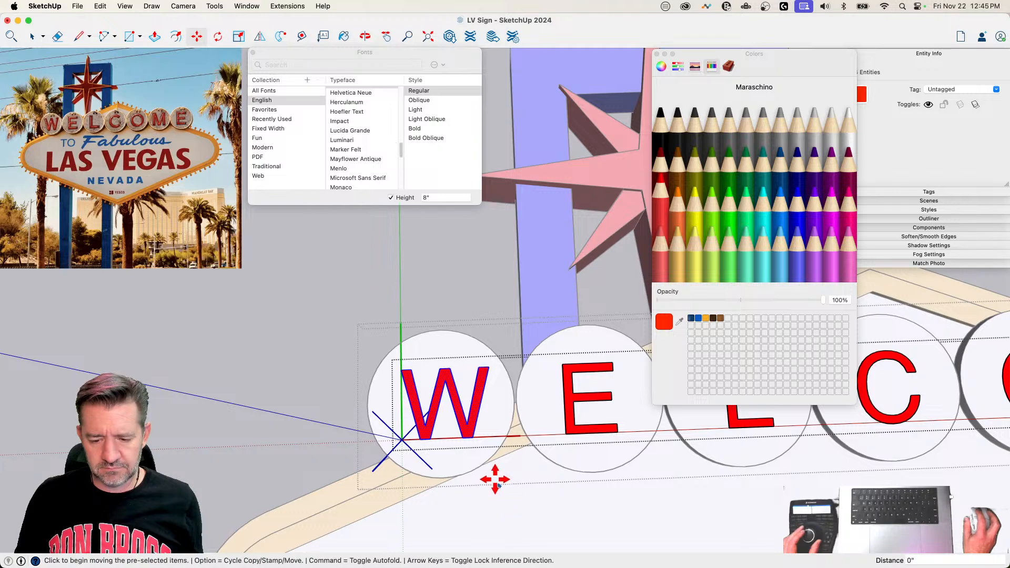
scroll(494, 476, "up", 5)
left_click(518, 347)
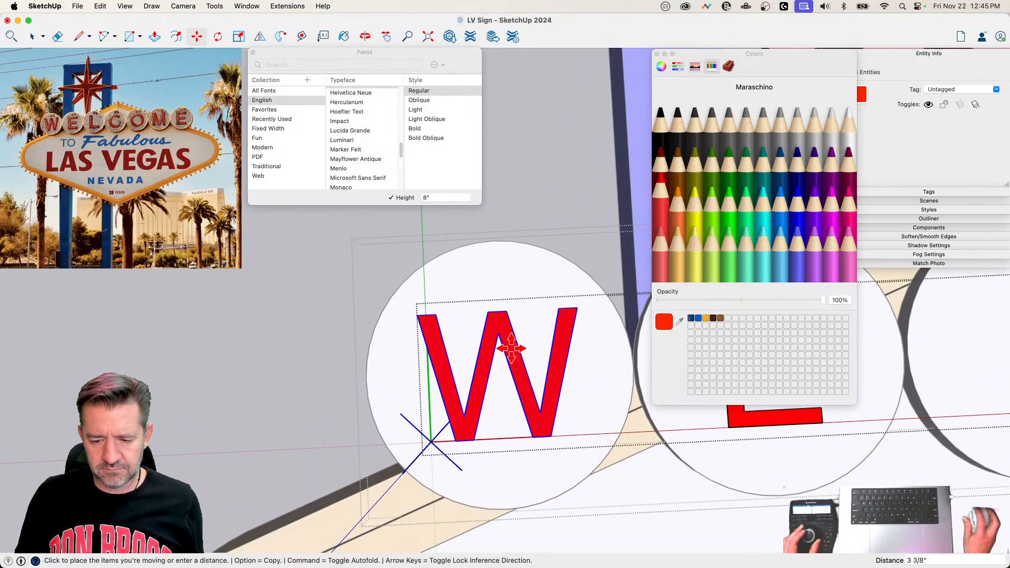
left_click(508, 343)
scroll(510, 386, "down", 5)
key("space")
left_click(503, 474)
scroll(503, 474, "down", 10)
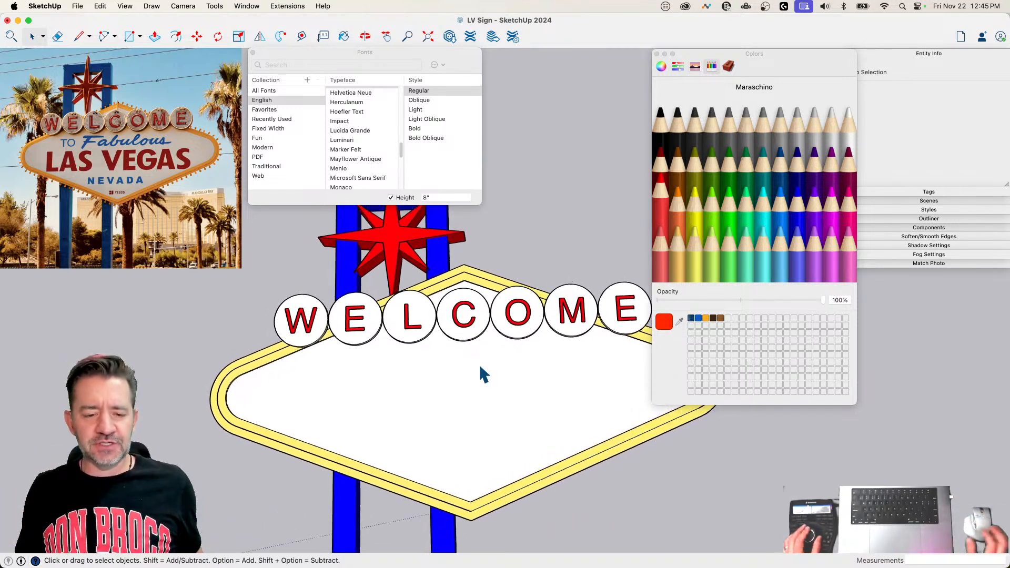
Step: Open the first disc's component inside the nested groups and make all of its geometry a group
double_click(449, 361)
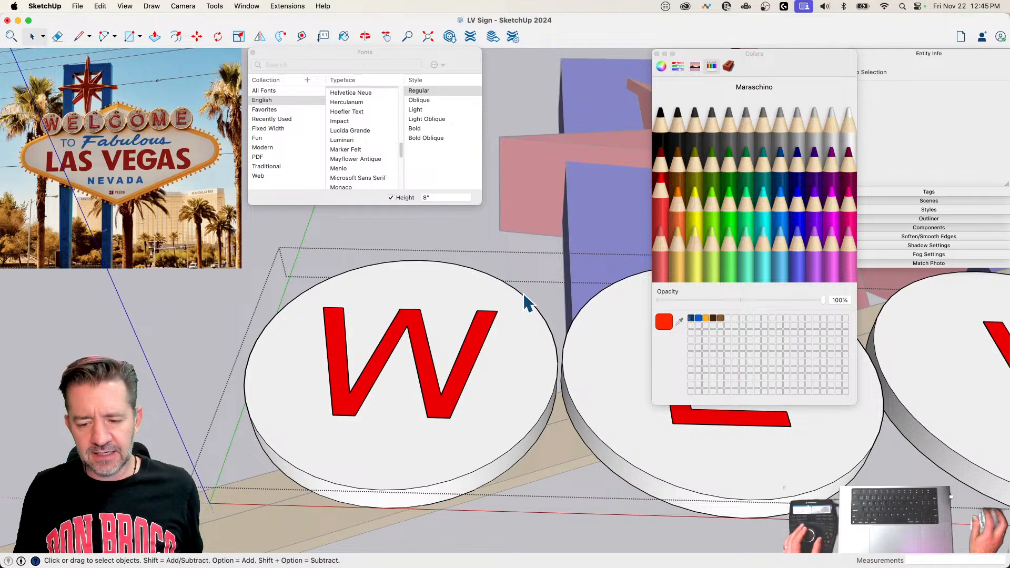
double_click(501, 348)
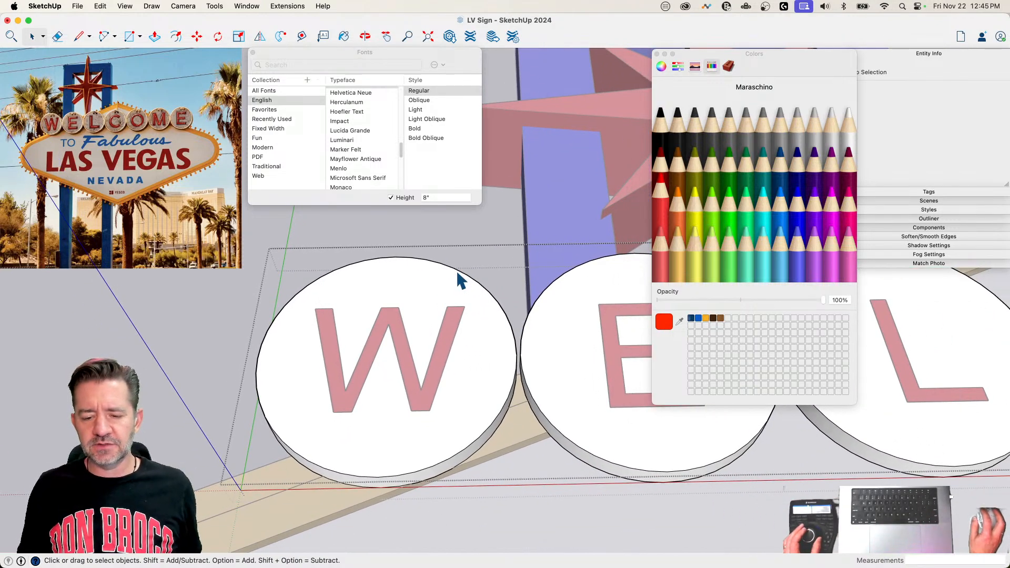
left_click(458, 280)
double_click(444, 284)
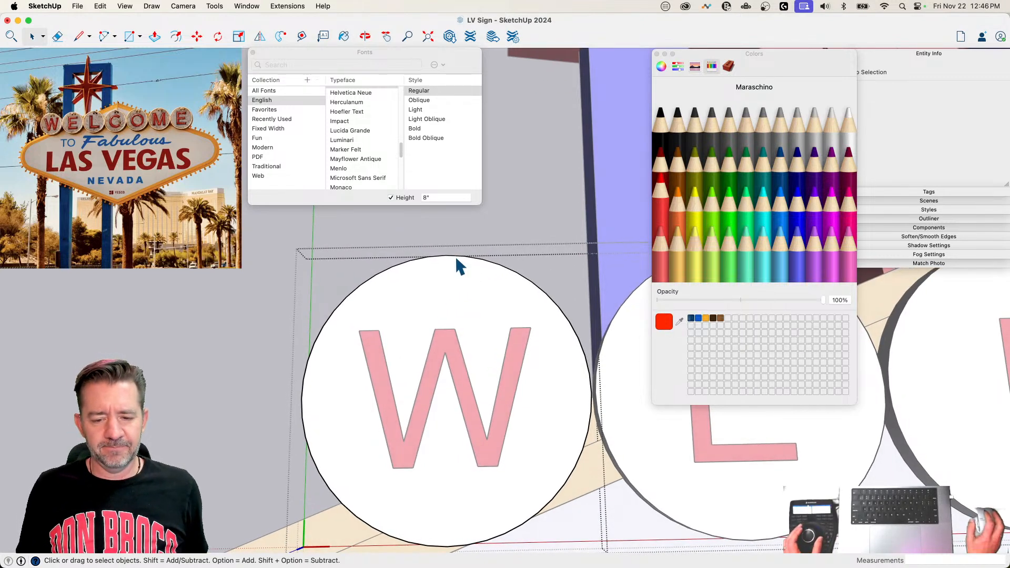
left_click(446, 256)
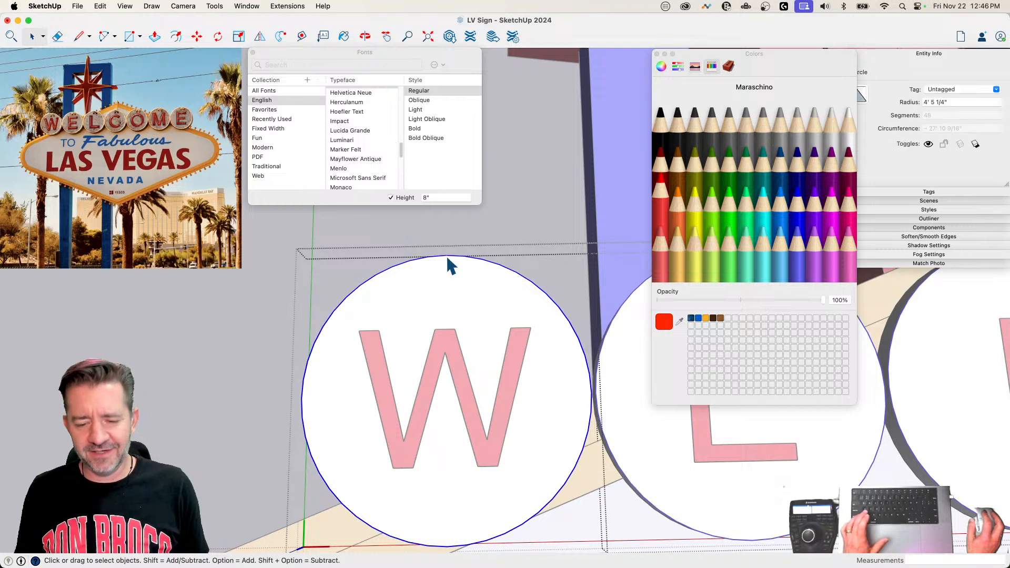
key("c")
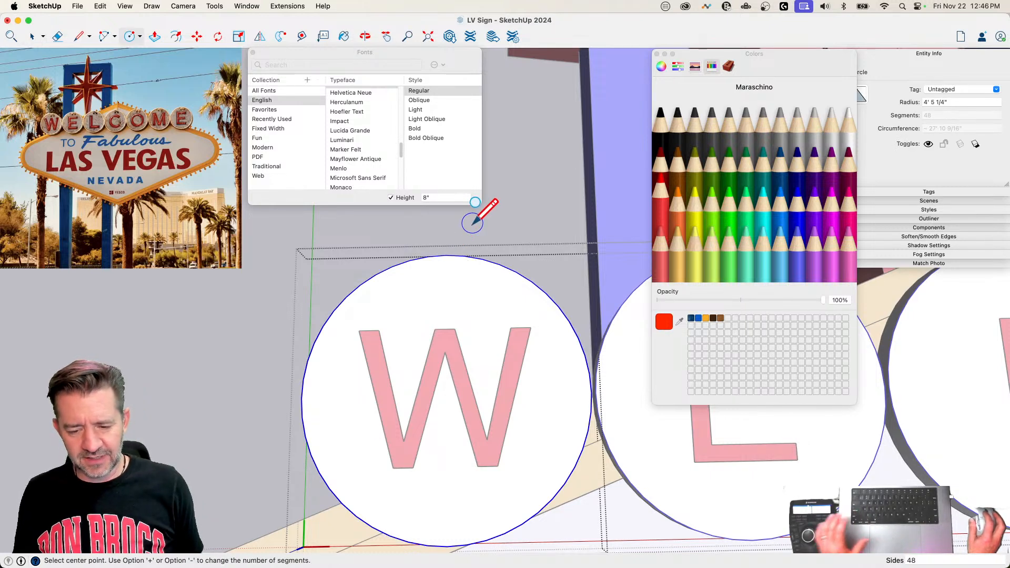
key("space")
key("super+a")
mouse_move(476, 292)
middle_mouse_down()
mouse_move(443, 322)
mouse_move(424, 320)
middle_mouse_up()
right_click(424, 315)
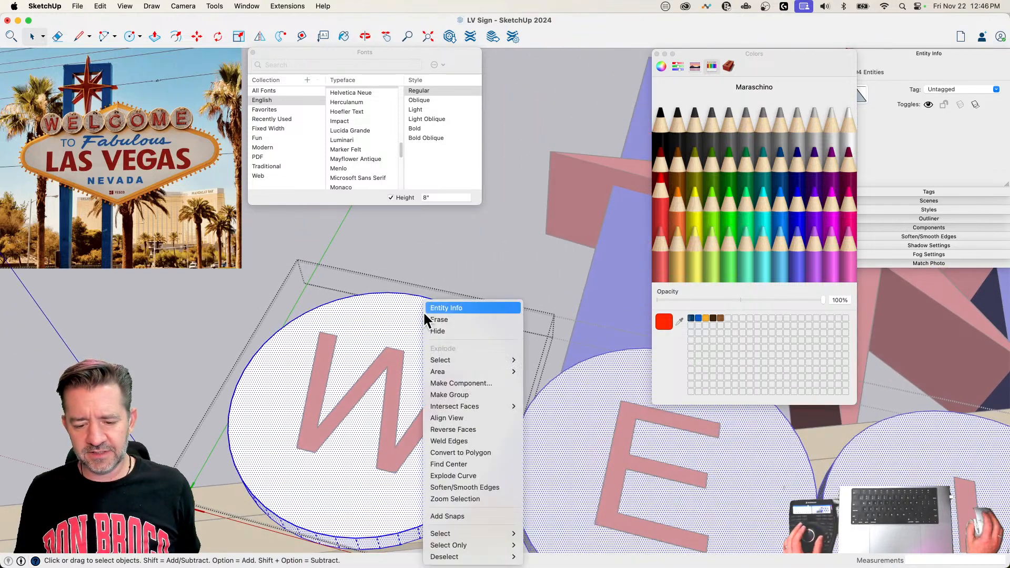
left_click(488, 394)
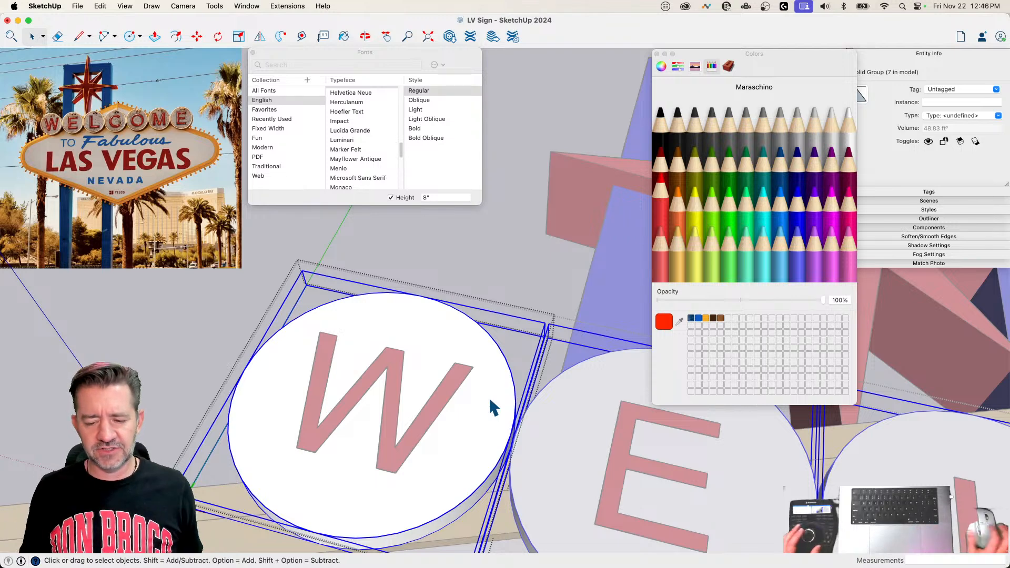
Step: Draw a concentric circle with a radius of about 4' 2 1/8" on the front face of the W disc
key("c")
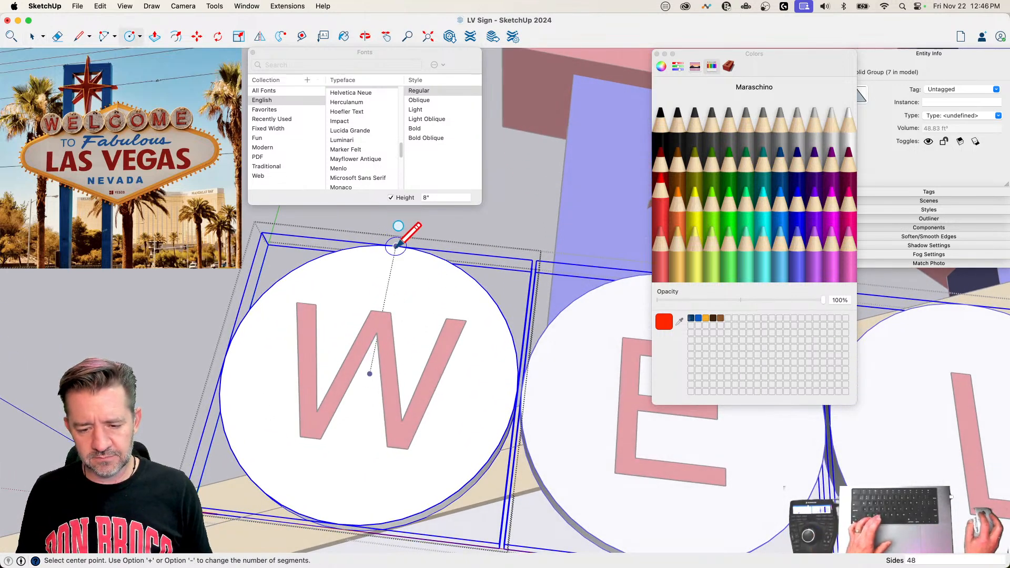
left_click(370, 372)
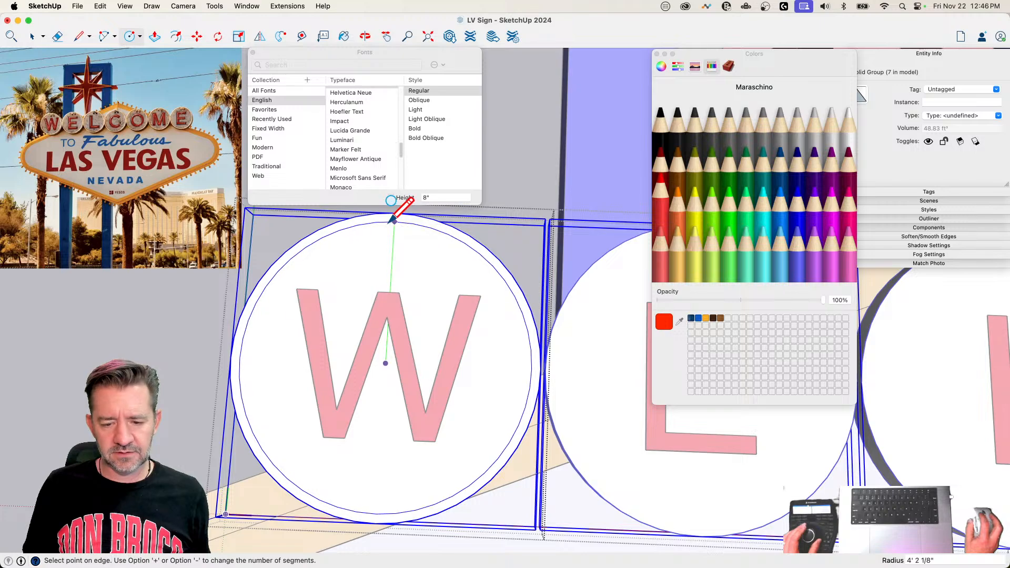
left_click(393, 219)
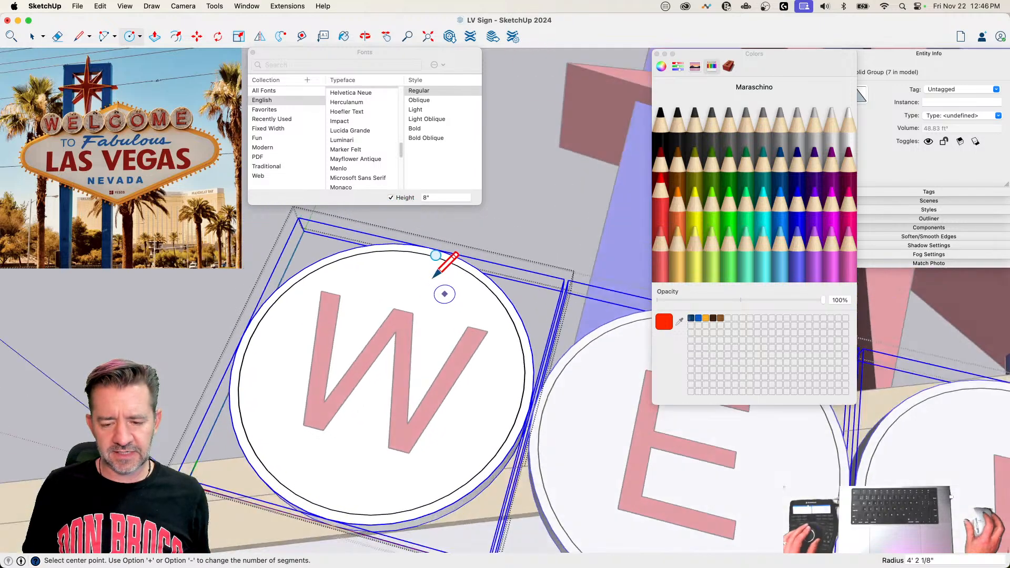
Step: Draw a circle with a 2.5" radius, perpendicular to the disc face and centred on a point of the large concentric circle
key("space")
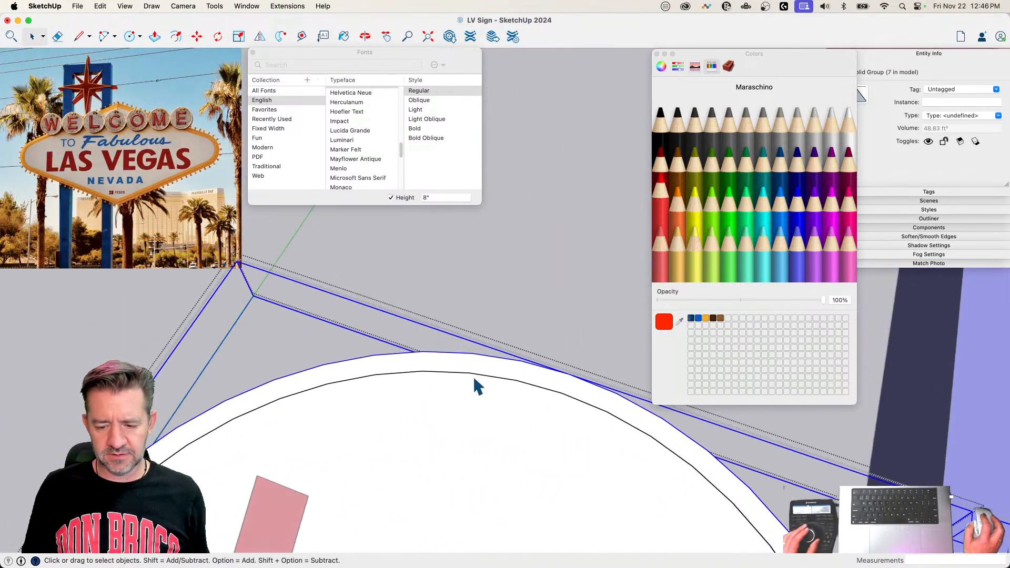
key("c")
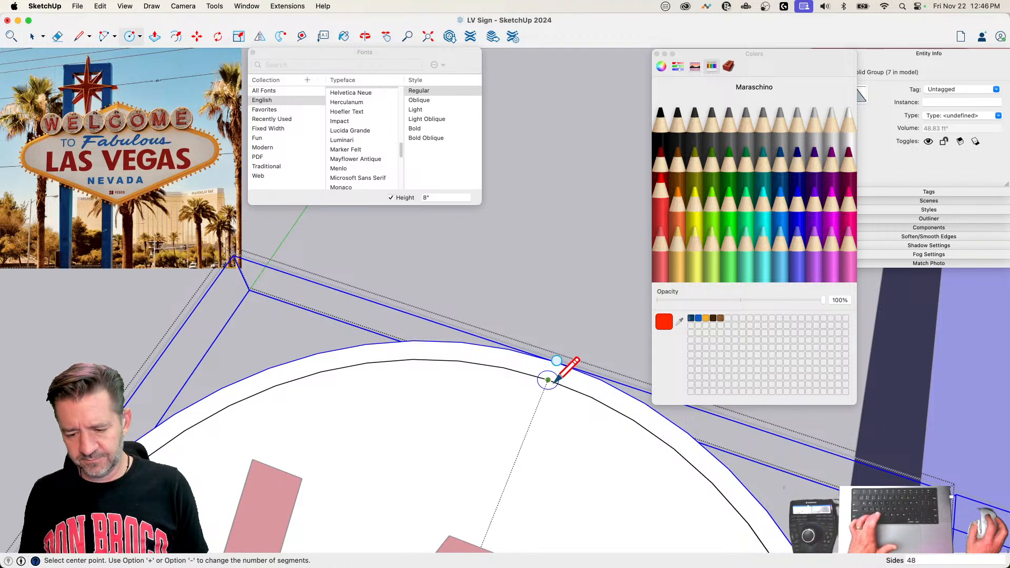
left_click(548, 379)
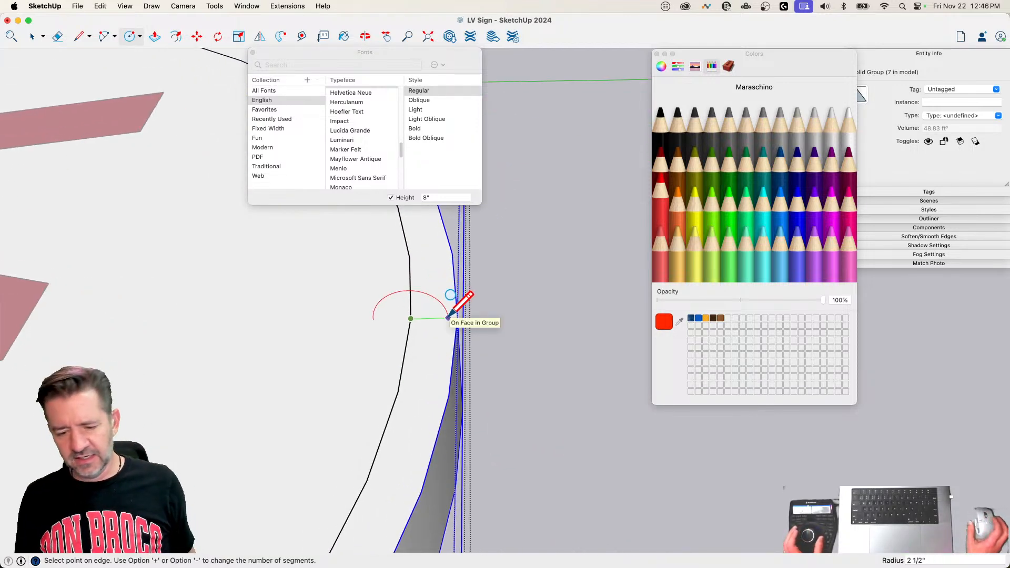
type("2.5")
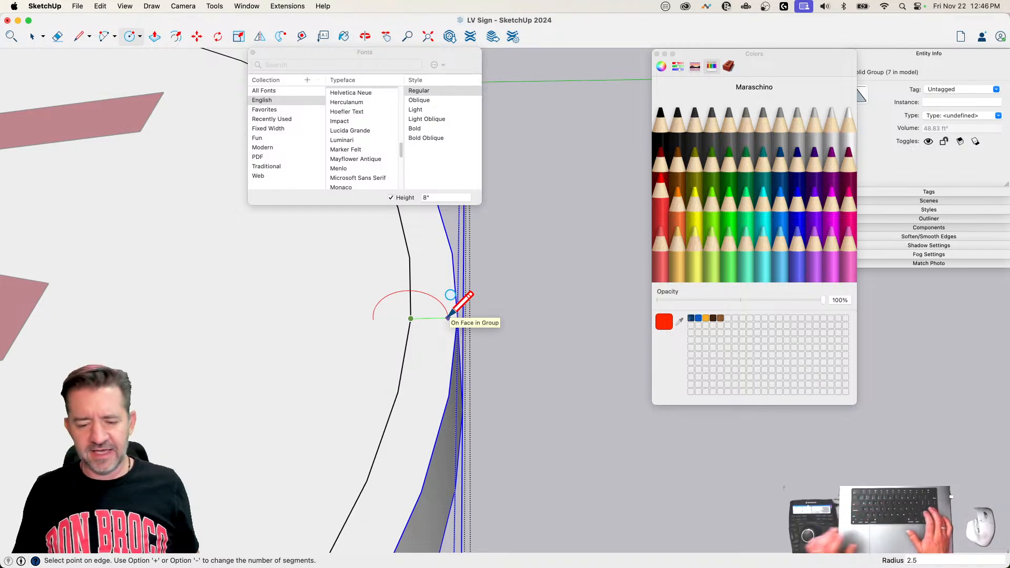
key("Return")
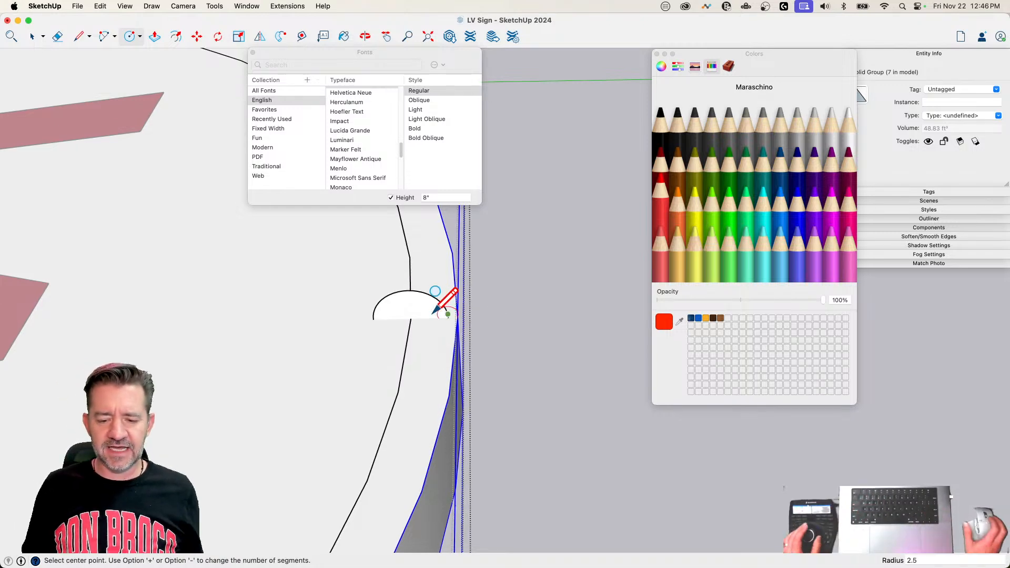
Step: Move the concentric circle and its small circular profile about 3" outward from the disc's front face, and delete the face inside the large circle
key("space")
left_click(412, 325)
left_click(422, 301, "shift")
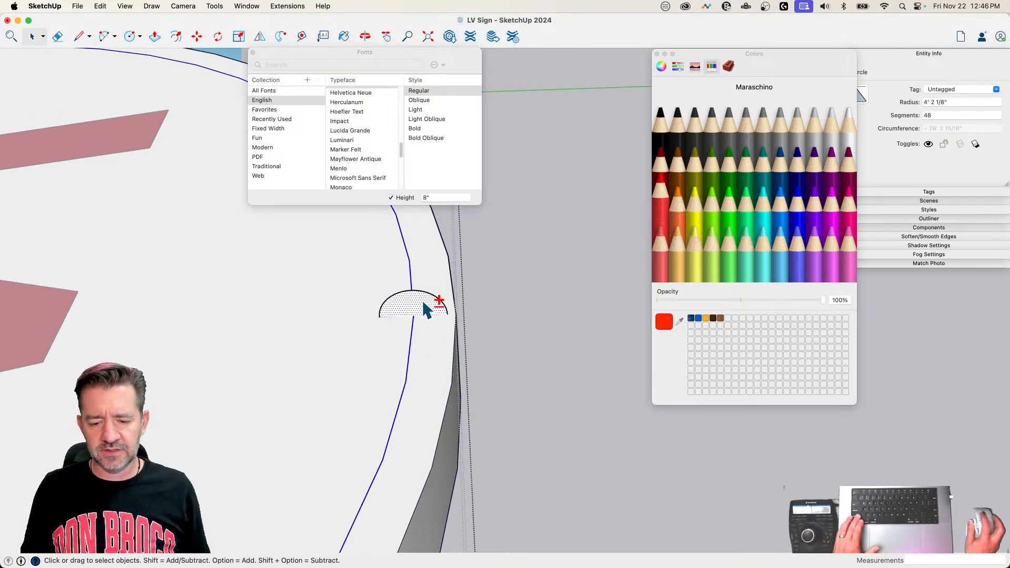
key("m")
left_click(414, 315)
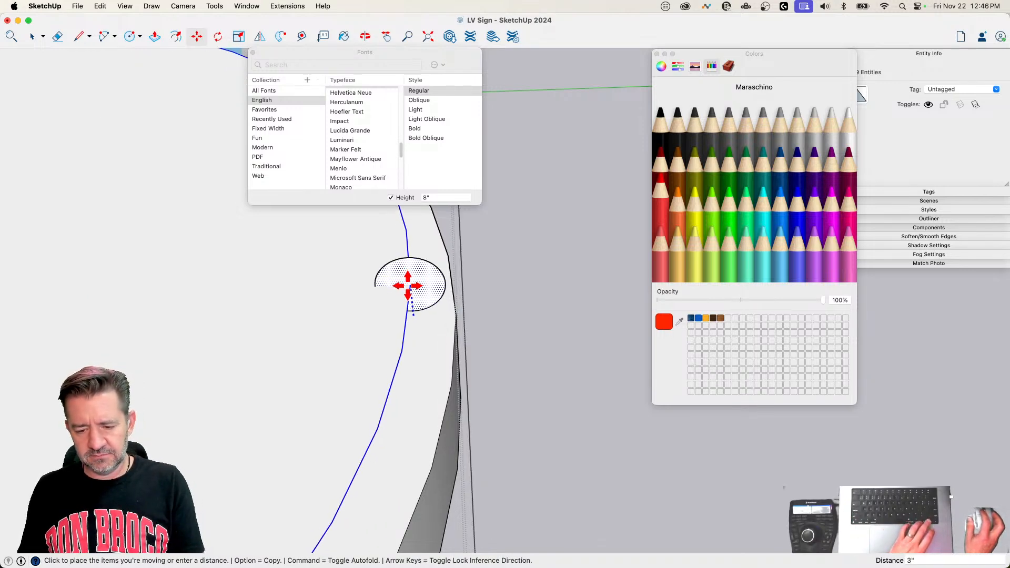
left_click(407, 289)
key("space")
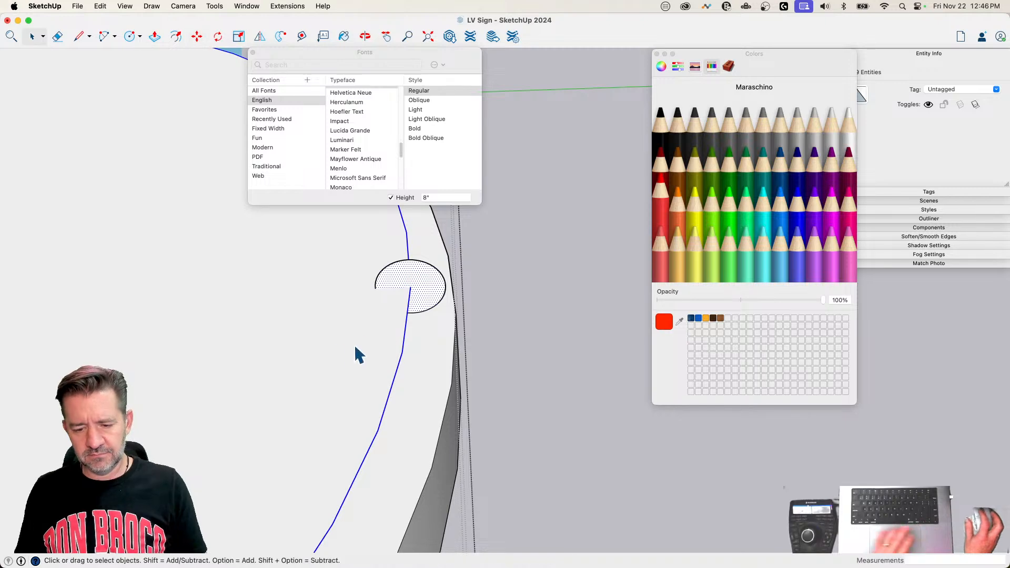
left_click(344, 354)
key("Delete")
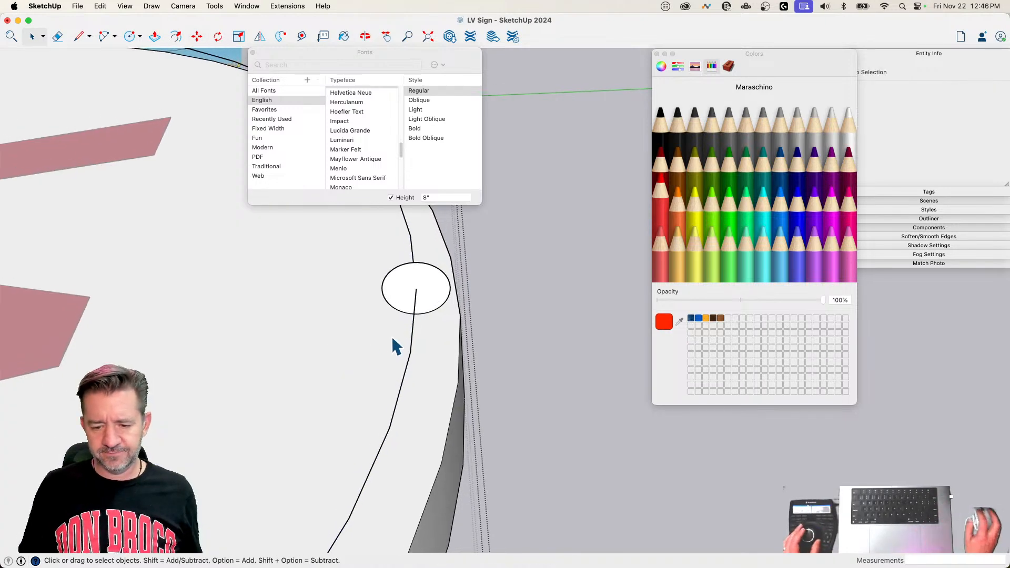
Step: Clear away the Fonts and Colors windows, sweep the small circular profile around the large circle with Follow Me, and exit the disc component
left_click(417, 317)
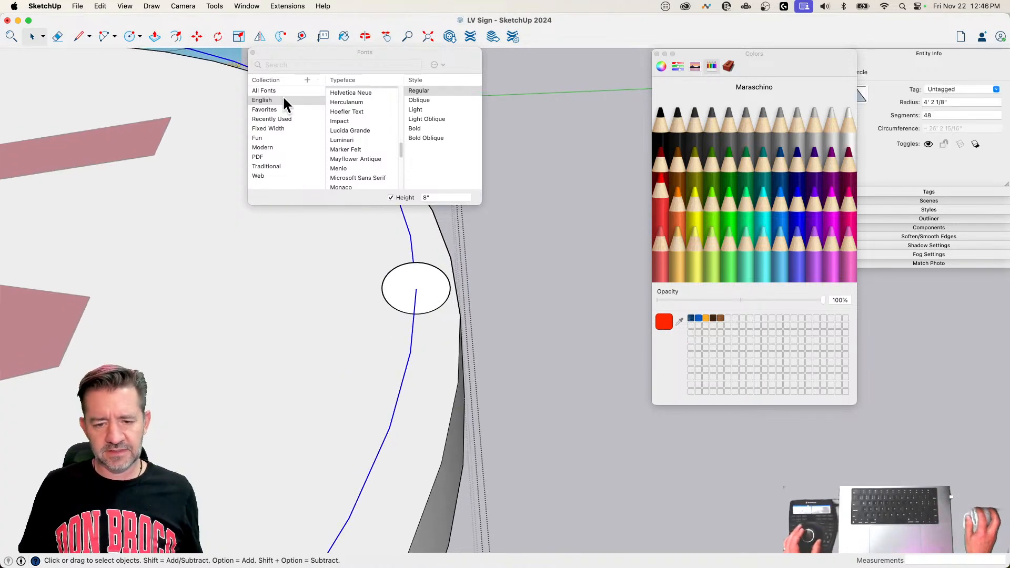
left_click(252, 53)
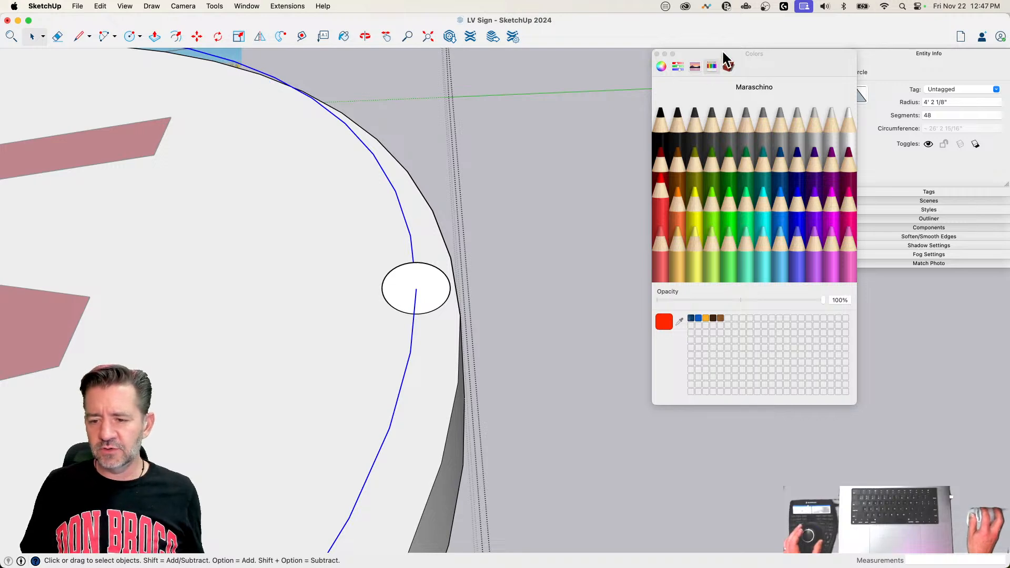
left_click_drag(723, 53, 447, 567)
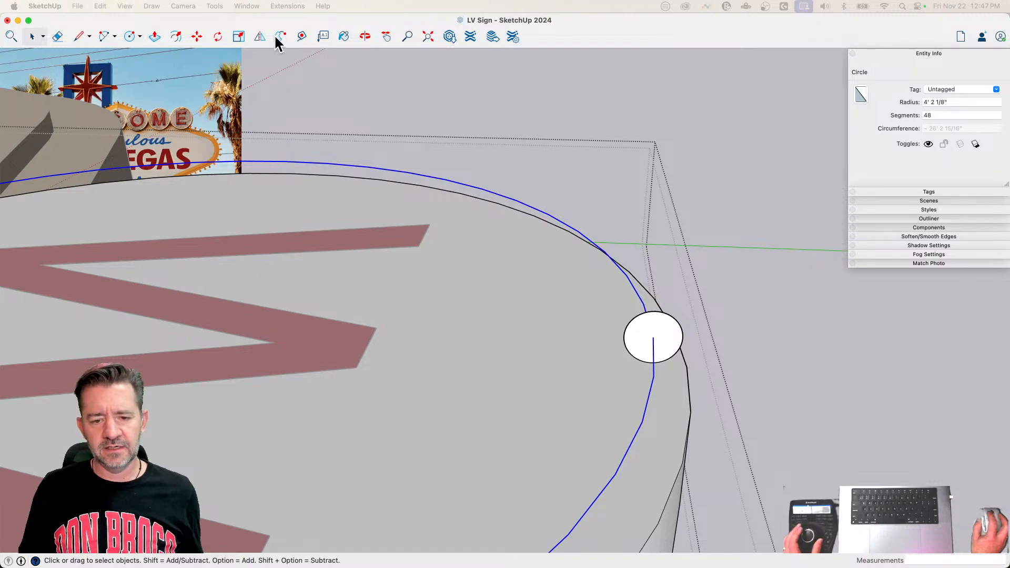
left_click(281, 37)
left_click(673, 346)
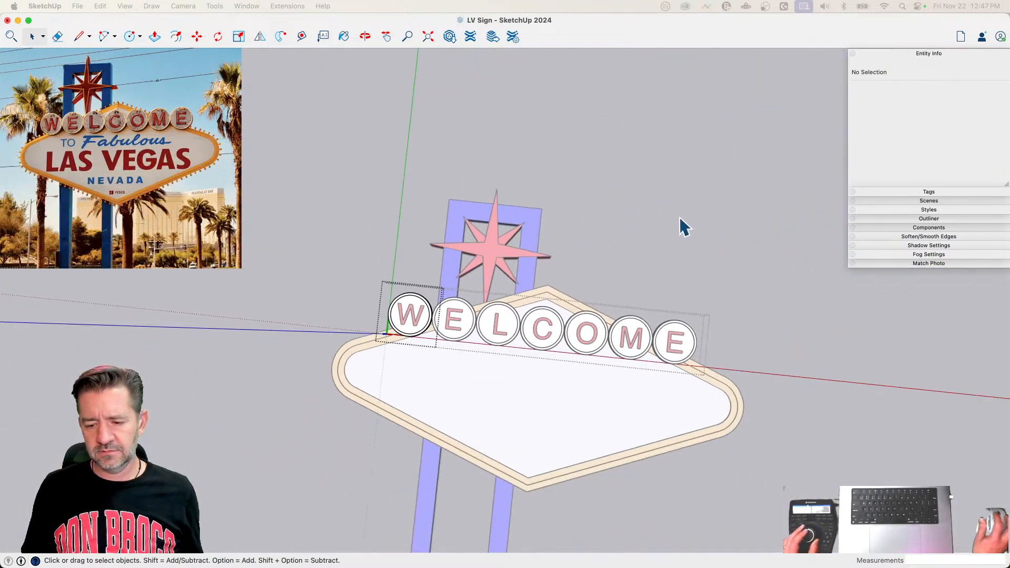
left_click(680, 218)
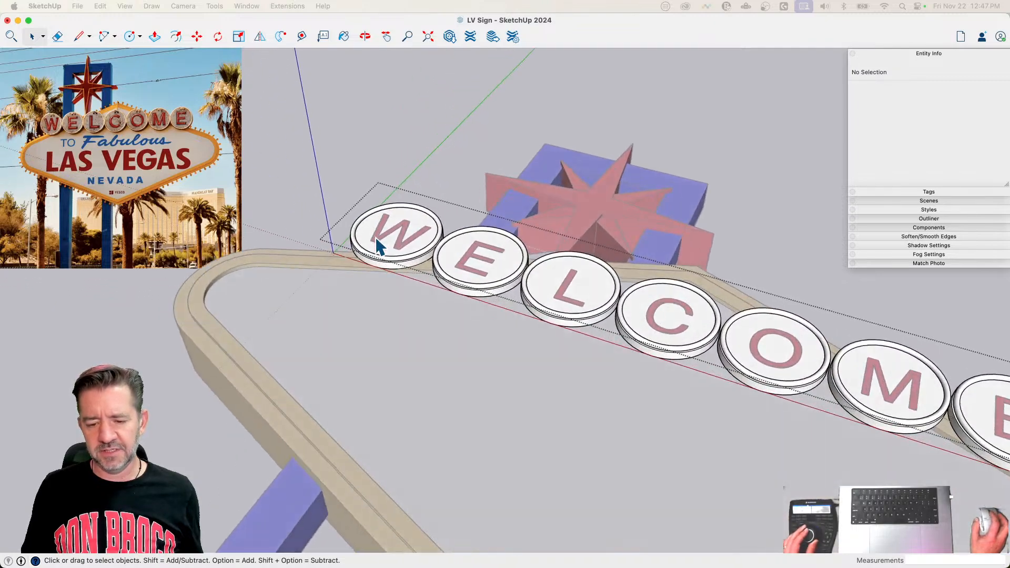
Step: Inside the W disc component, paint all of the swept ring's geometry yellow, and close the component and the enclosing group
double_click(405, 270)
left_click(405, 270)
key("super+a")
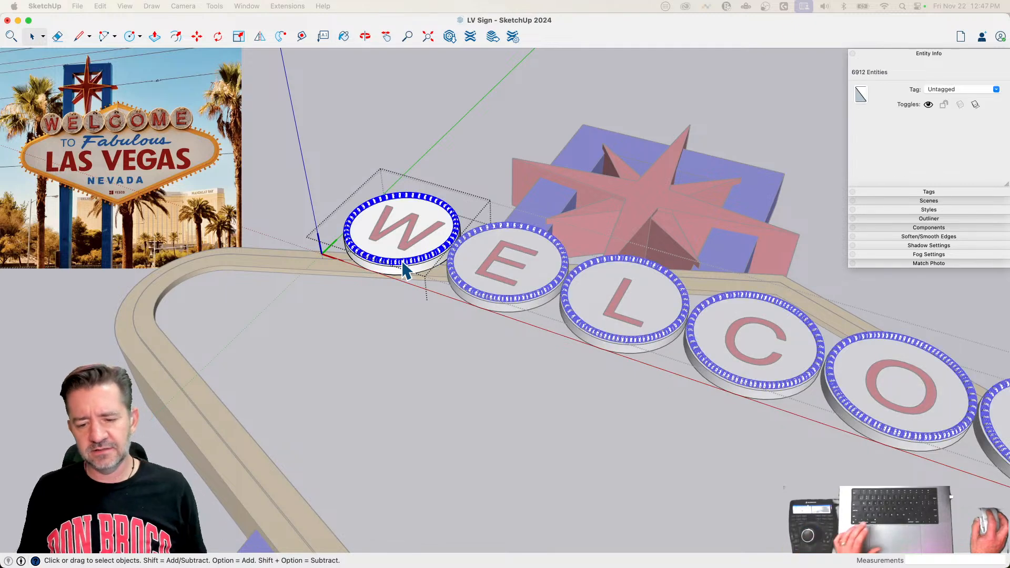
key("b")
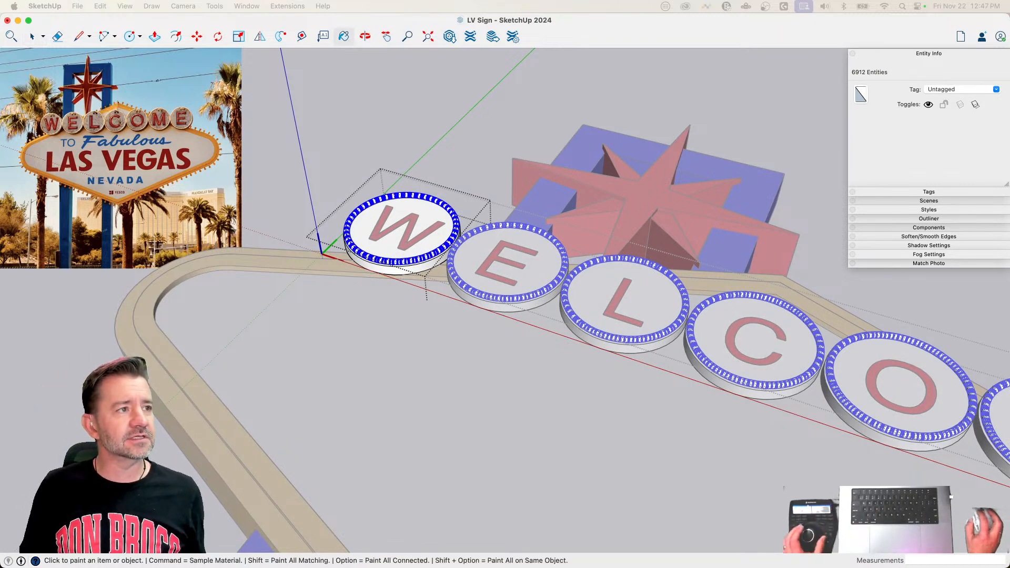
left_click(374, 192)
key("space")
left_click(340, 151)
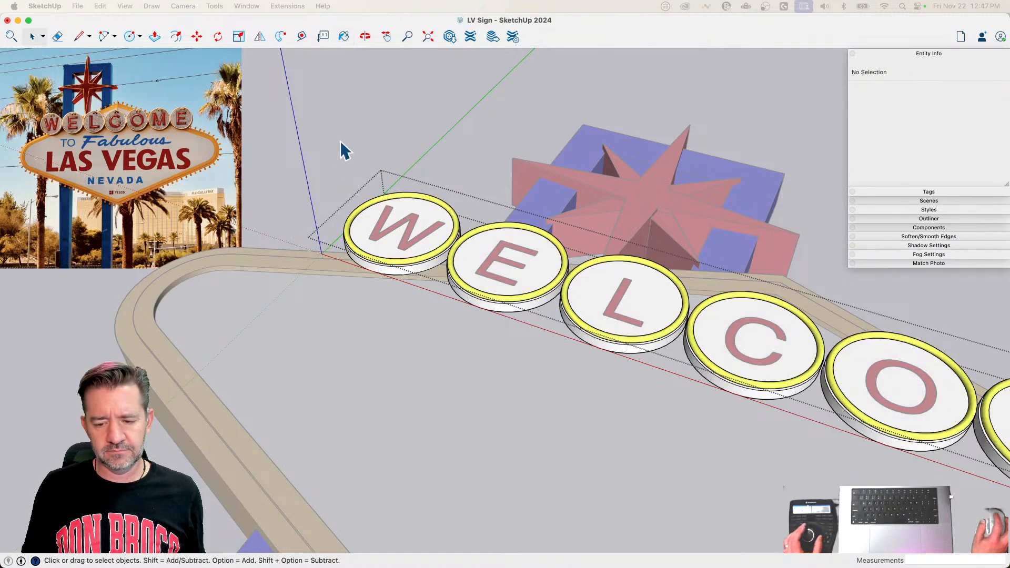
scroll(346, 120, "down", 5)
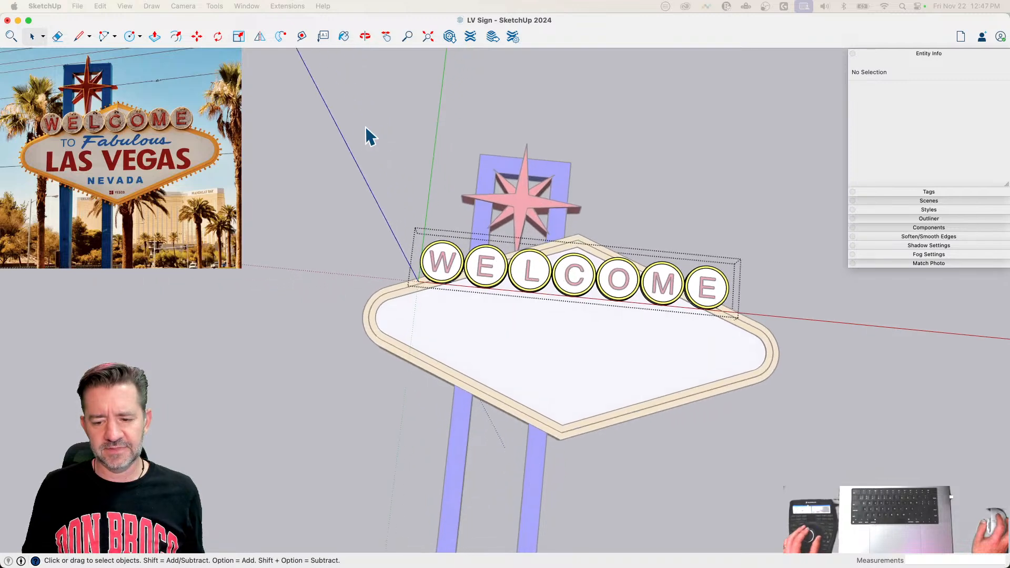
left_click(365, 127)
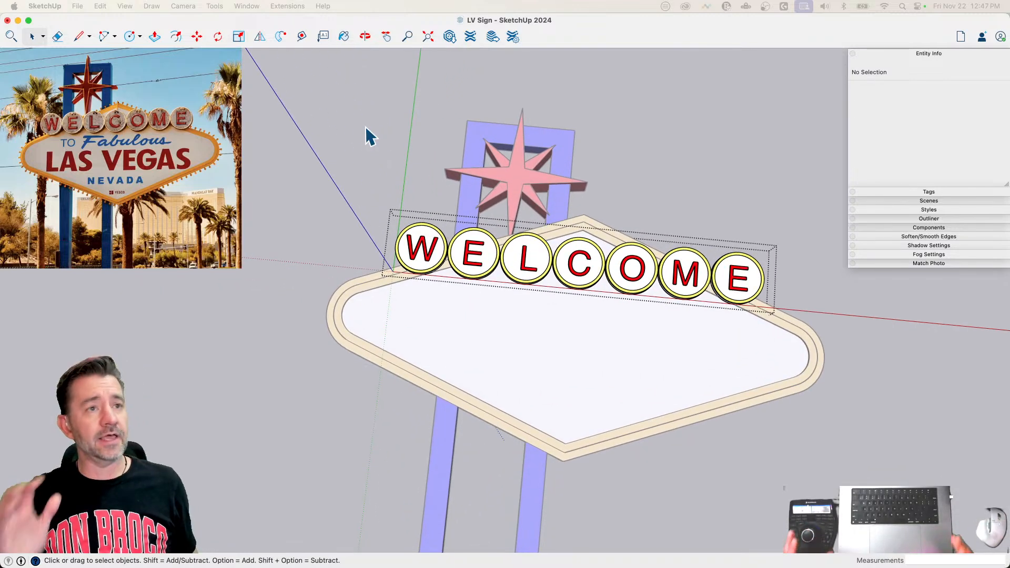
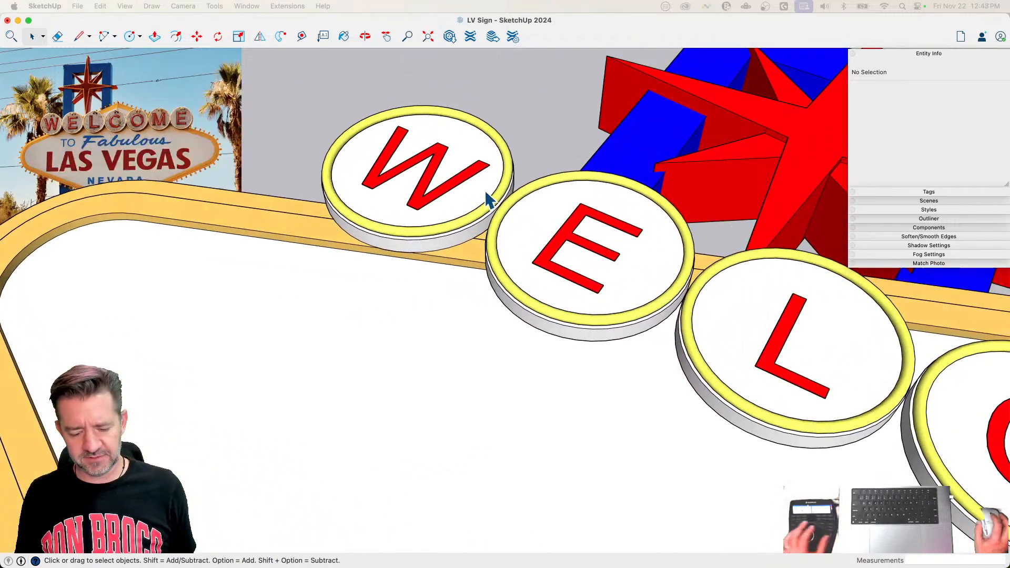
Step: Return to the unswept profile in the W disc component and replace its 2.5" profile circle with a concentric circle of 1.5" radius
double_click(508, 169)
double_click(509, 169)
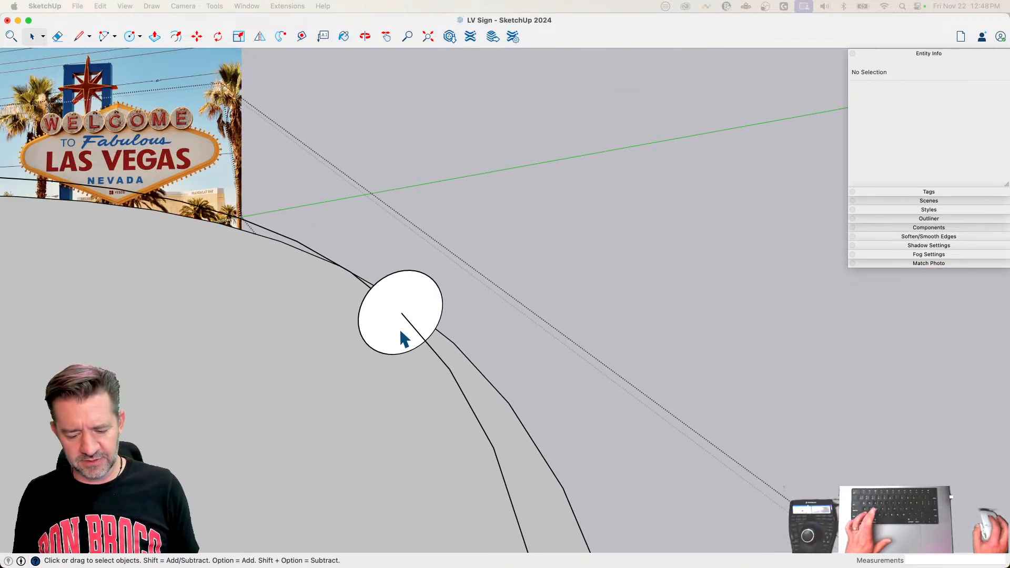
key("c")
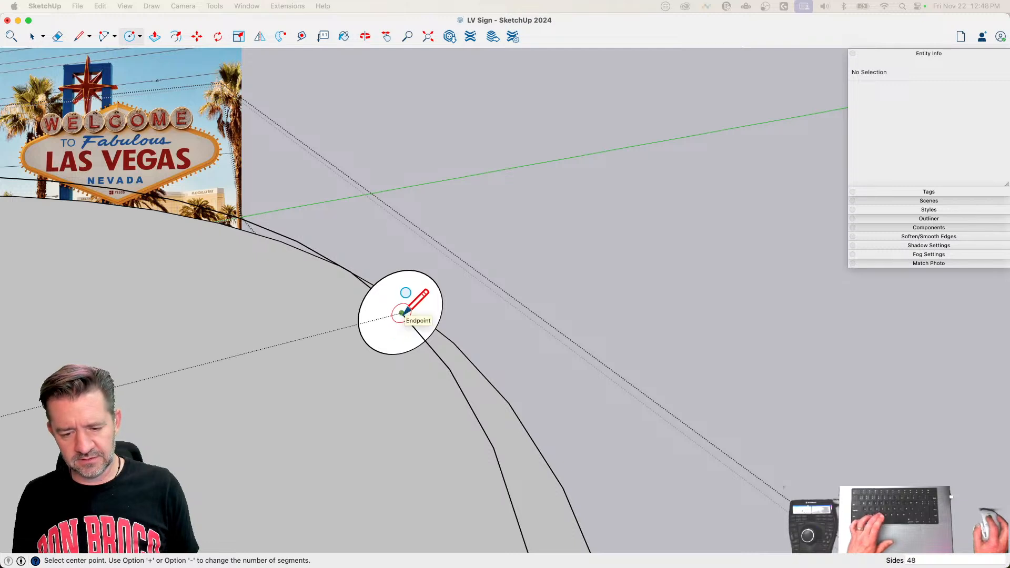
left_click(401, 313)
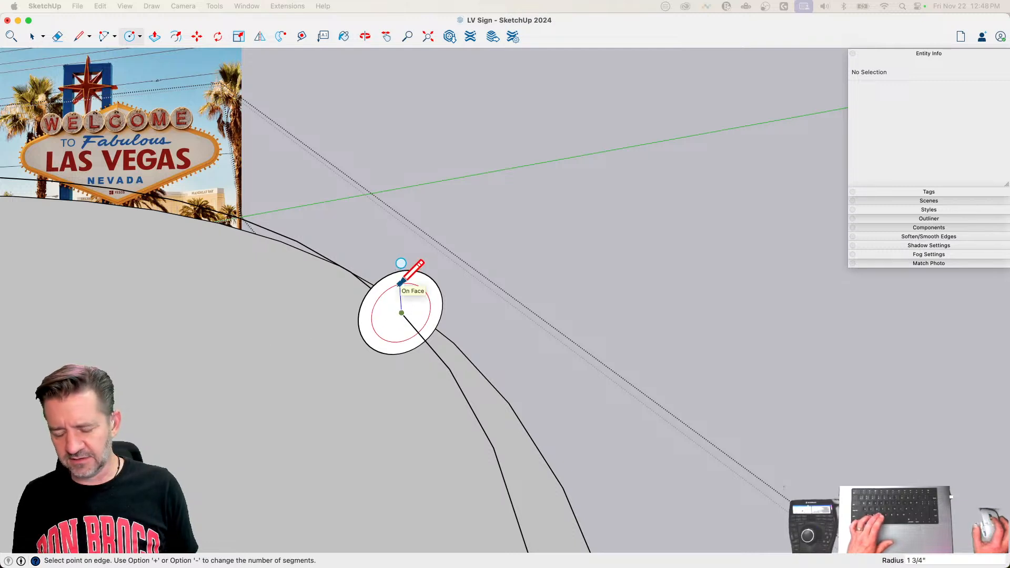
type("1.5")
key("Return")
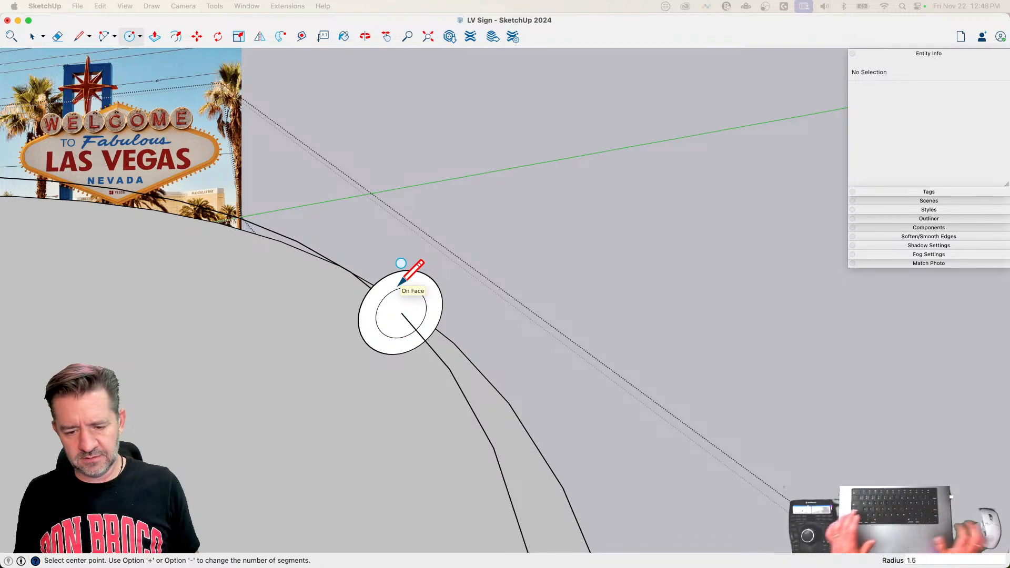
key("e")
left_click(388, 273)
key("space")
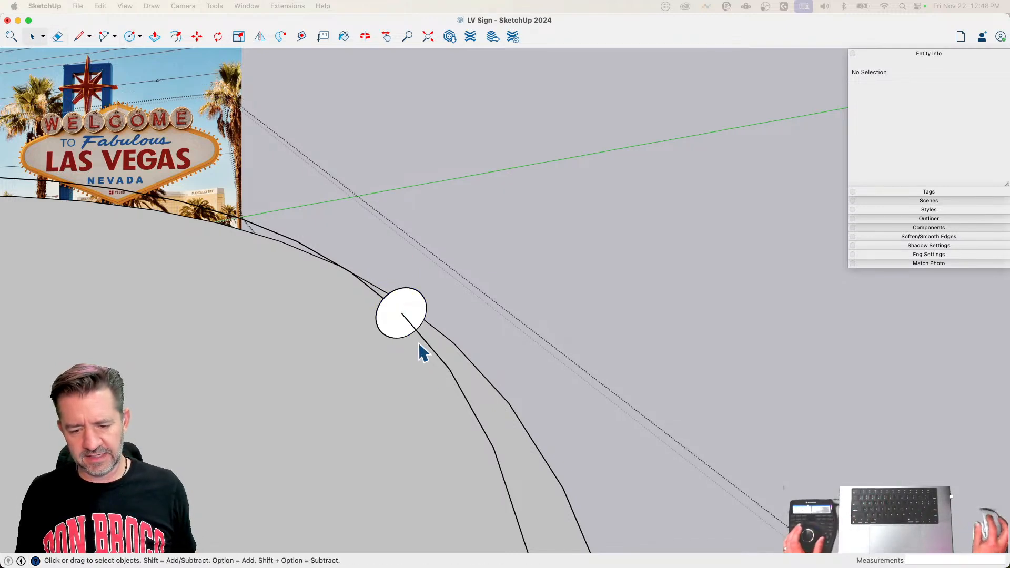
Step: Sweep the smaller circular profile around the large circle with Follow Me
left_click(421, 337)
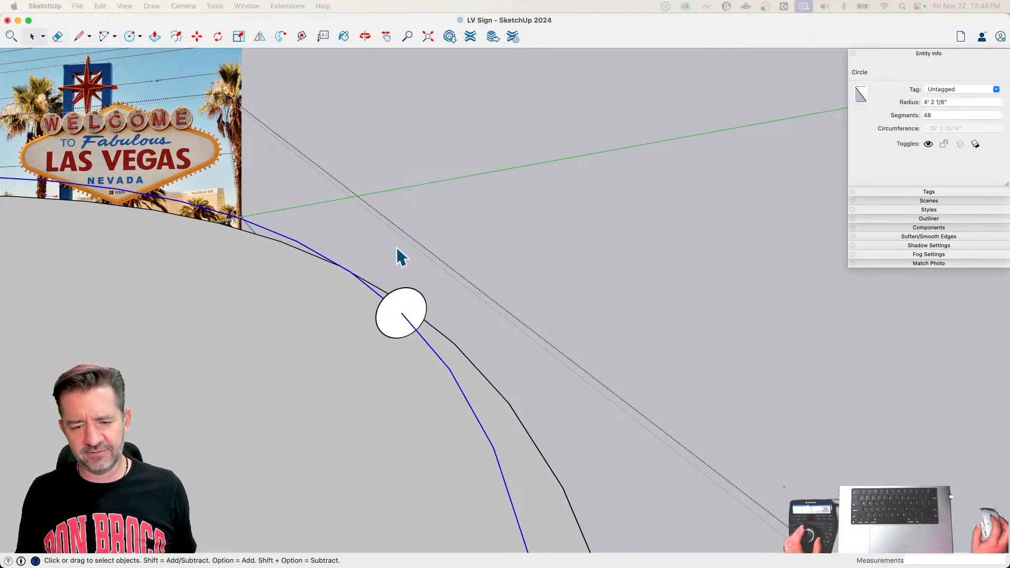
left_click(301, 36)
left_click(398, 314)
key("space")
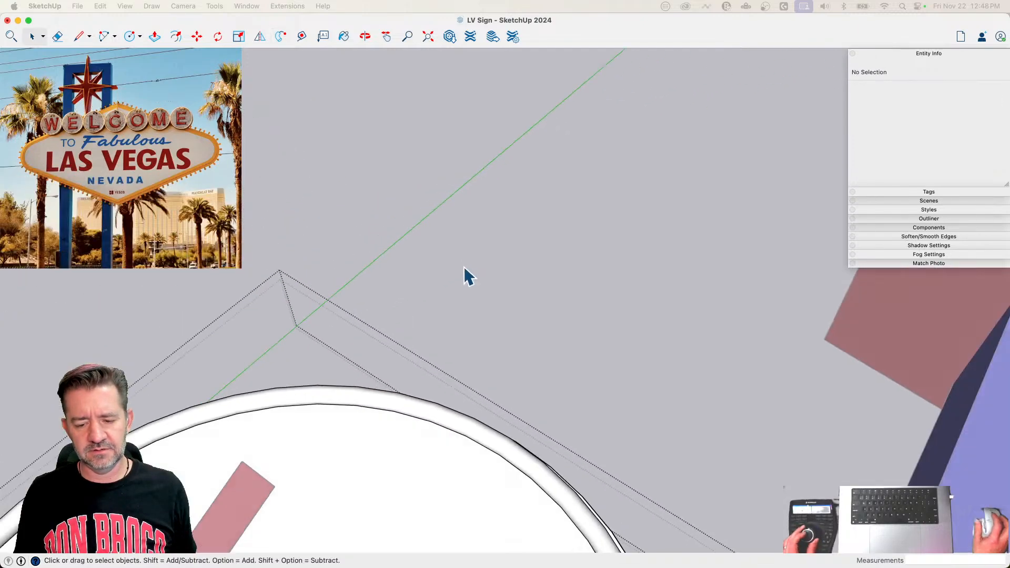
Step: Paint all of the thinner swept ring's geometry yellow and close the disc component
scroll(465, 275, "down", 8)
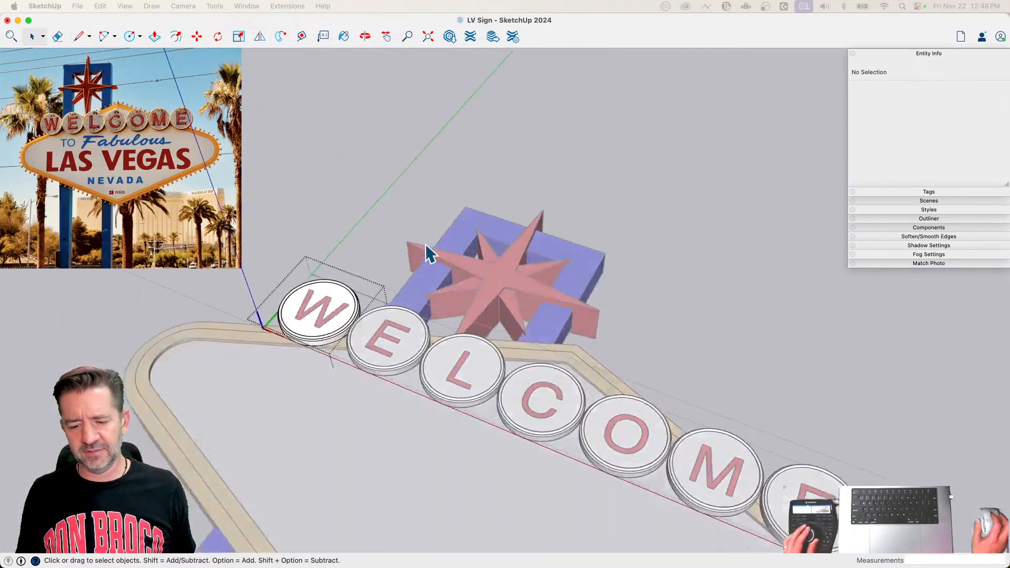
key("b")
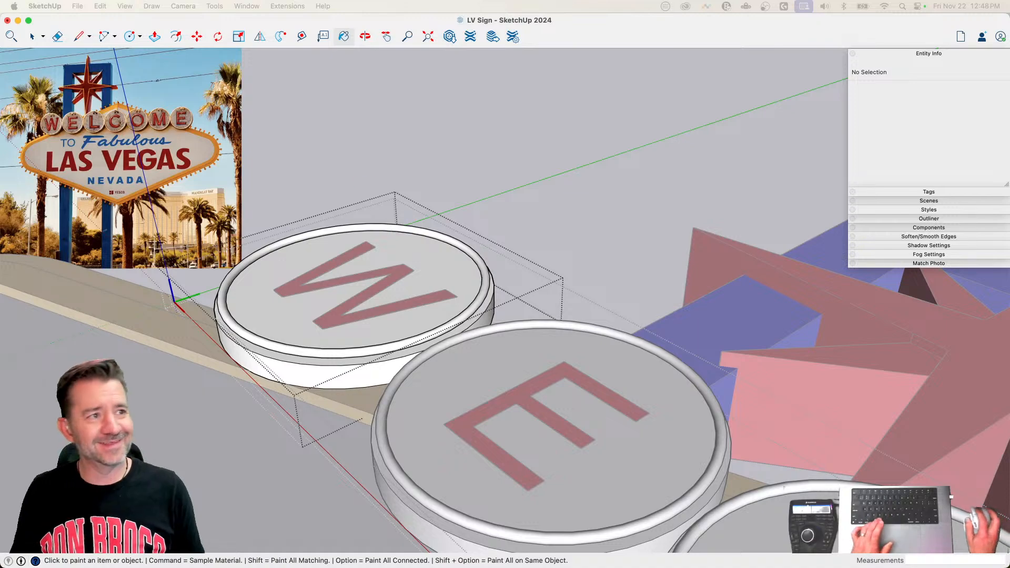
left_click(383, 223)
key("space")
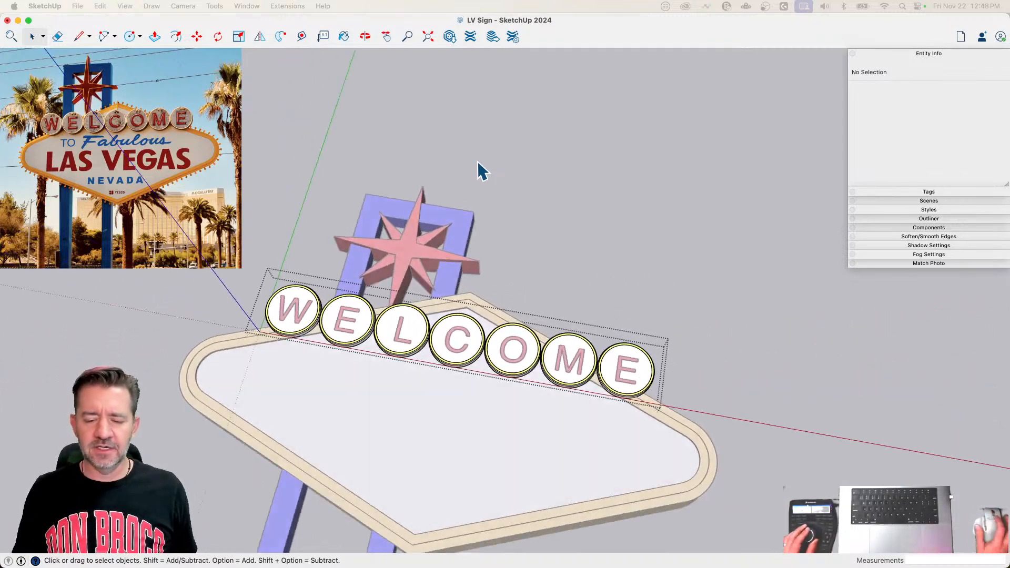
left_click(737, 87)
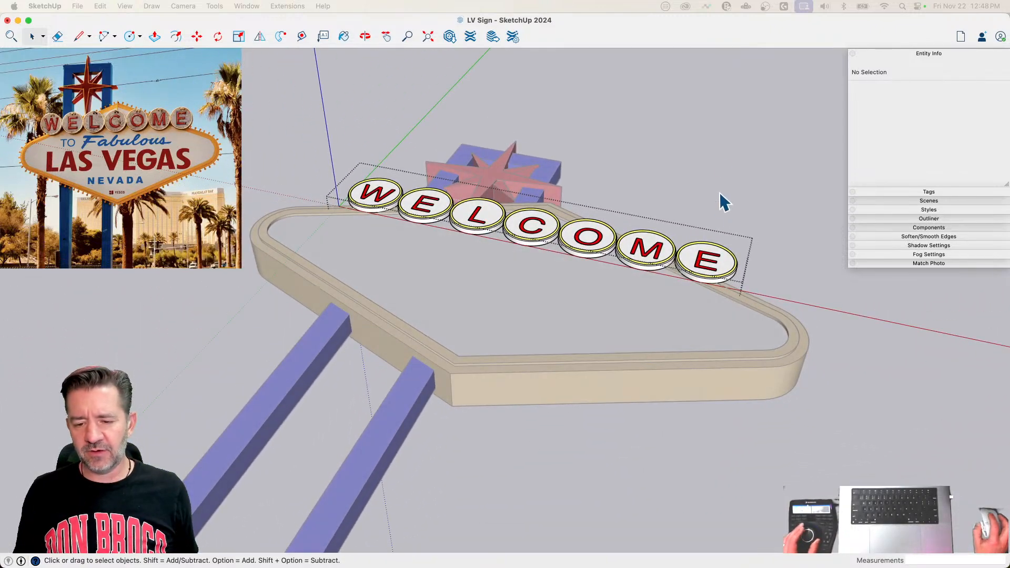
Step: Turn off Profiles and Edges in the edge settings of the current style
left_click(926, 211)
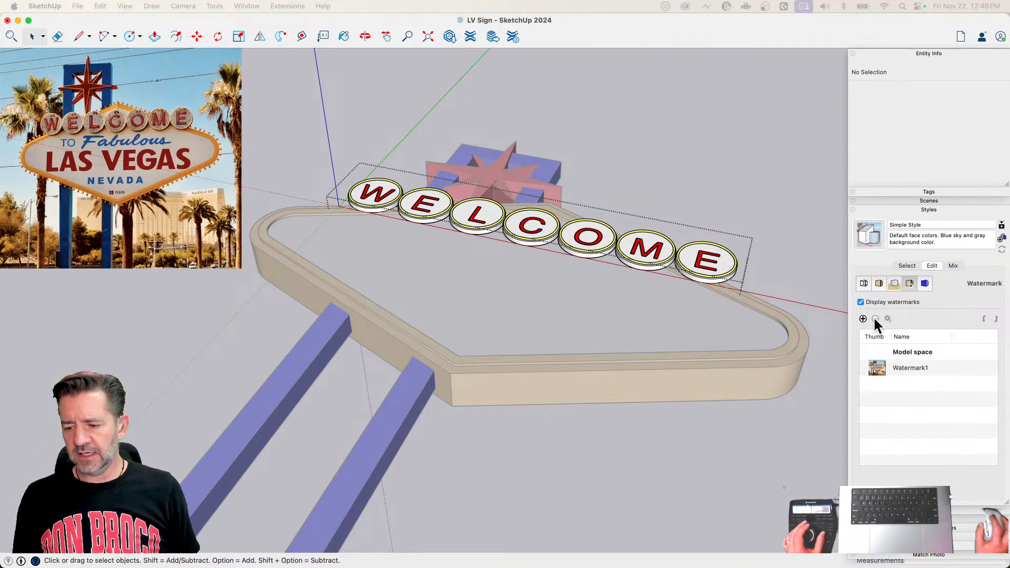
left_click(863, 284)
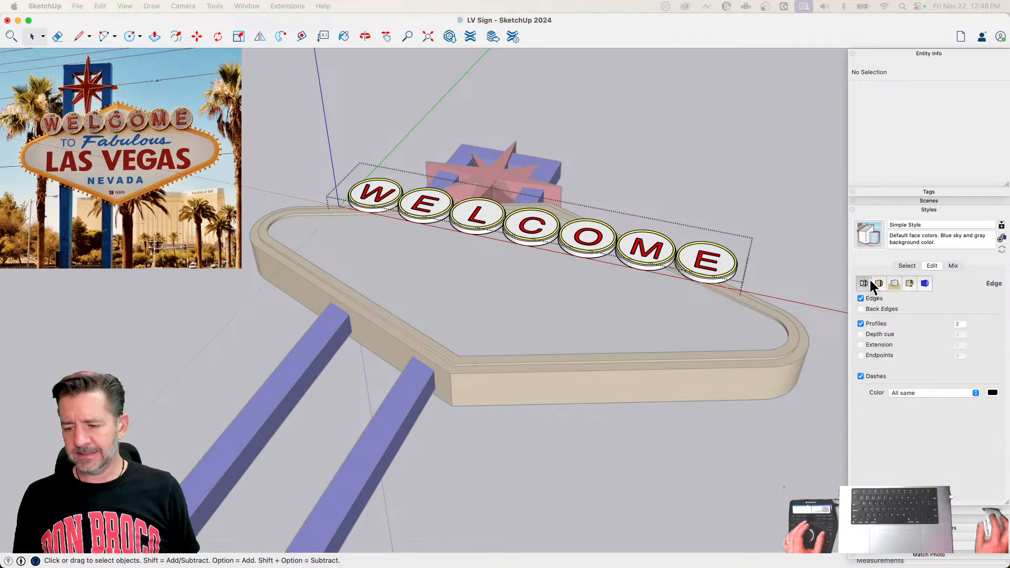
left_click(861, 323)
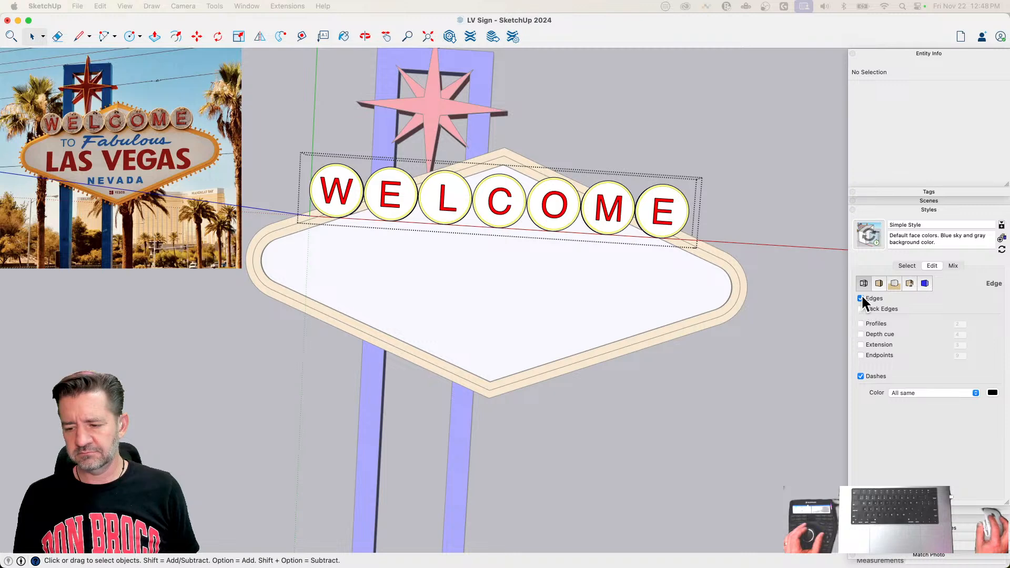
left_click(860, 297)
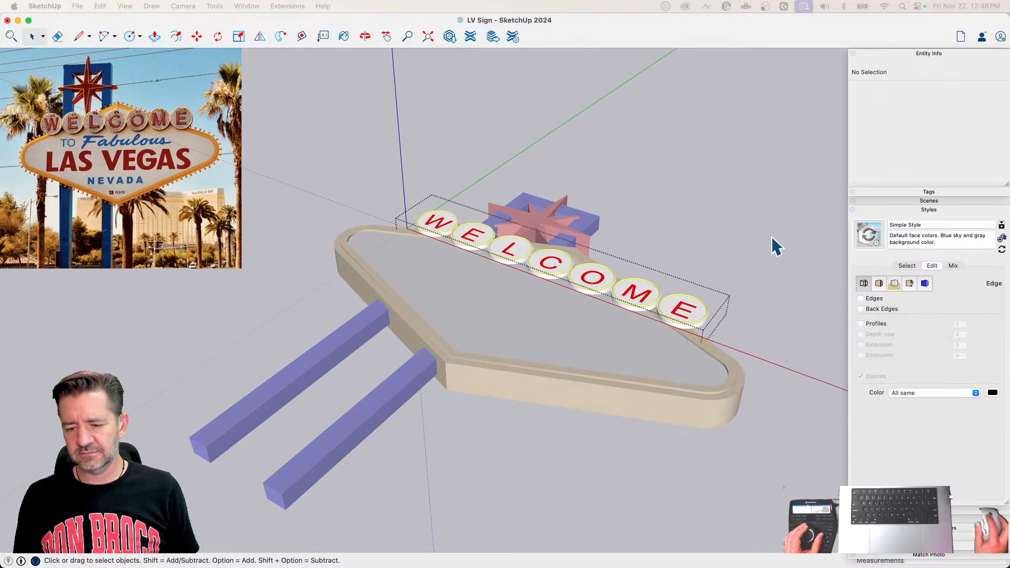
Step: Turn on Ambient Occlusion in the face settings of the current style
left_click(906, 266)
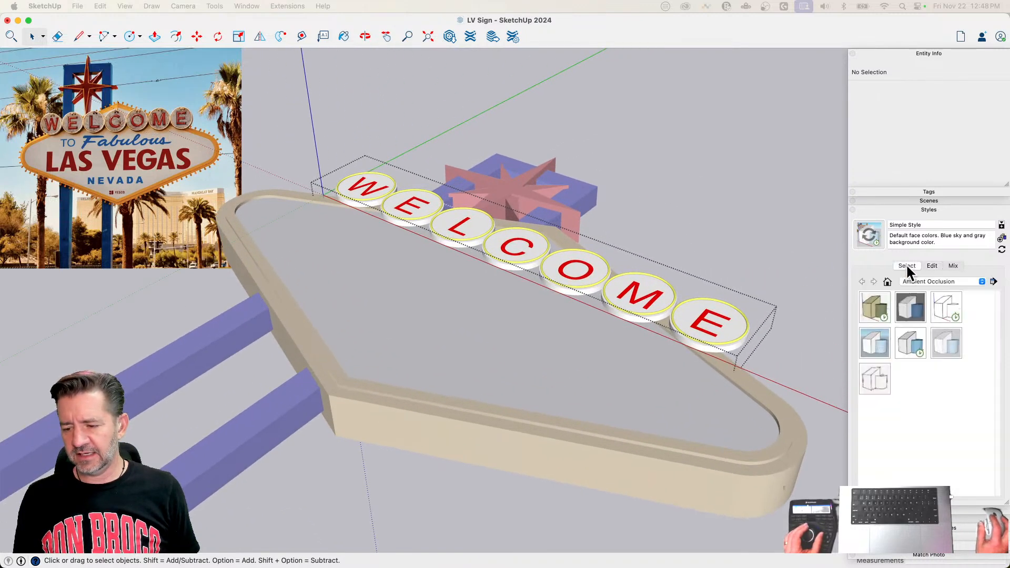
left_click(931, 266)
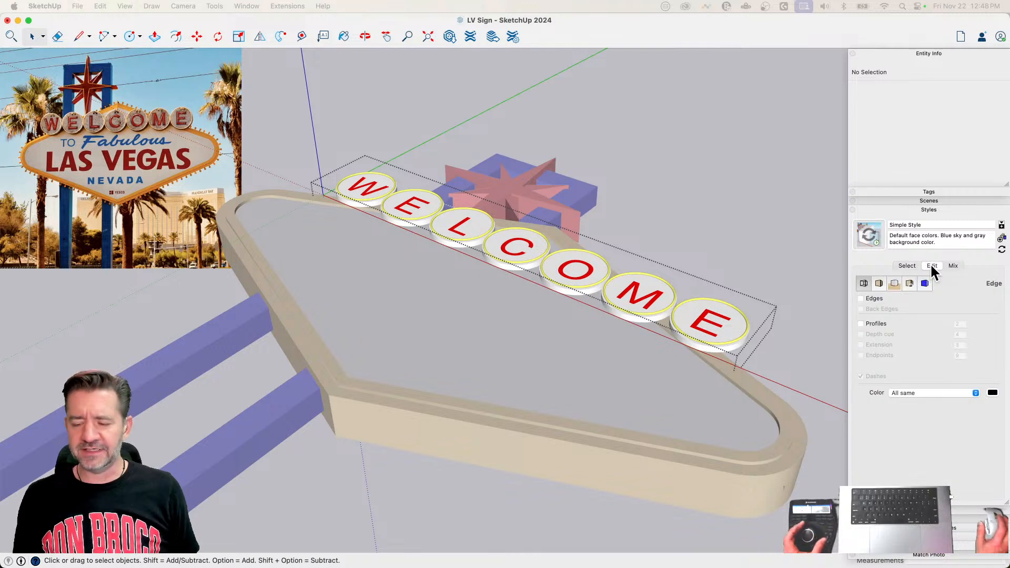
left_click(879, 284)
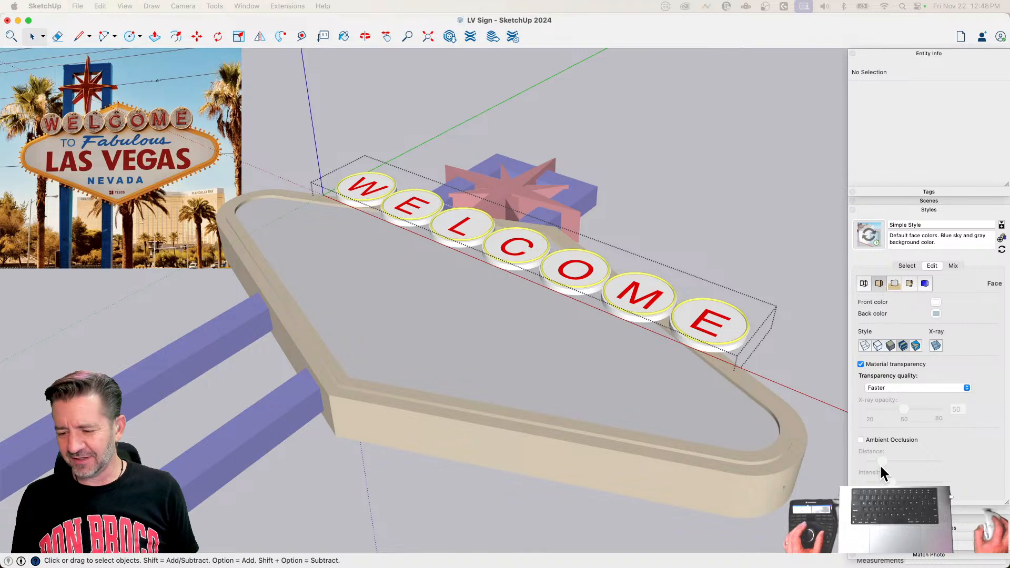
left_click(861, 440)
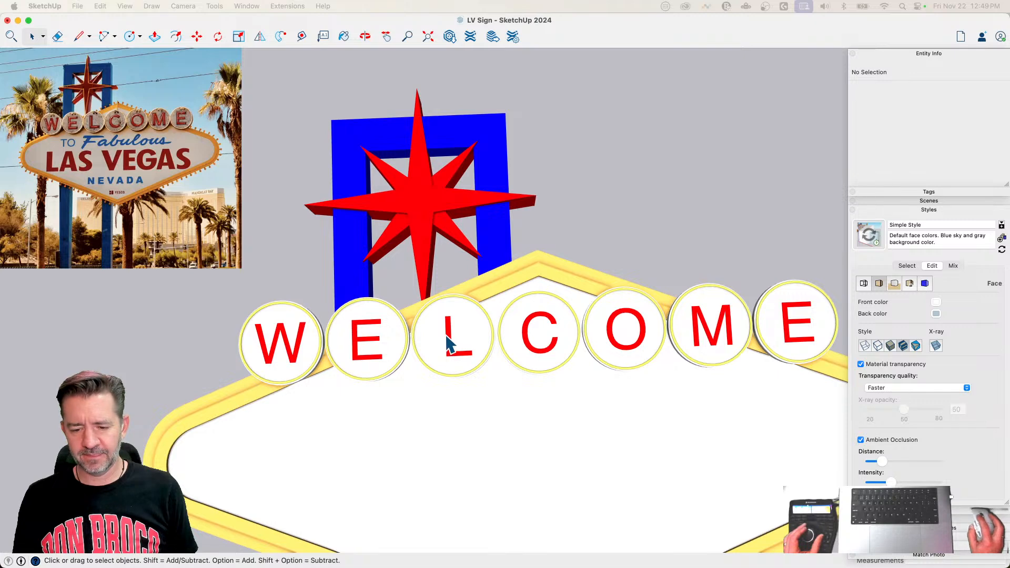
Step: Inside the WELCOME text component, move the letter L about 5" towards the first E to centre it on its disc, and close the enclosing group
double_click(451, 341)
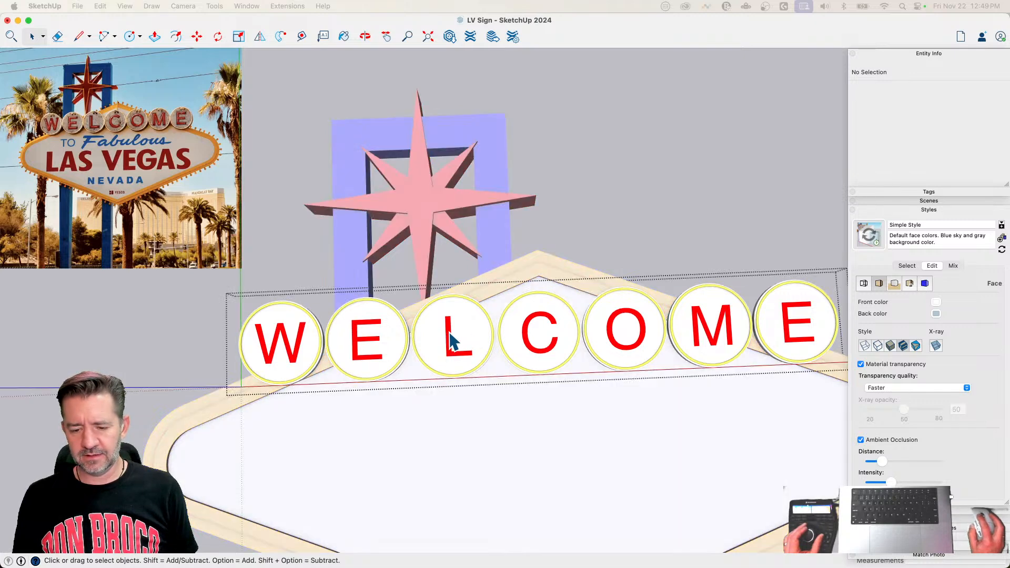
double_click(451, 341)
left_click(451, 341)
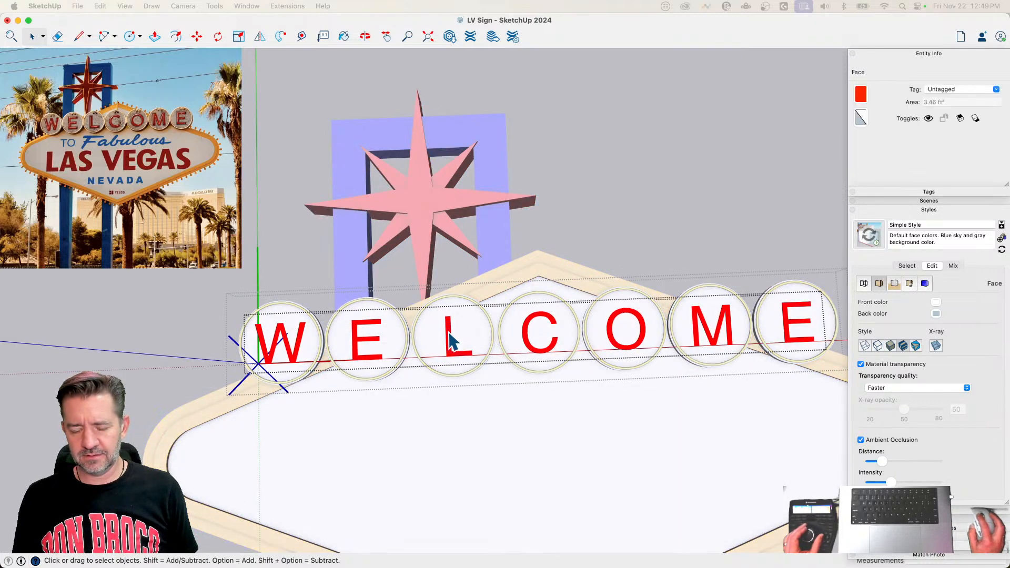
key("m")
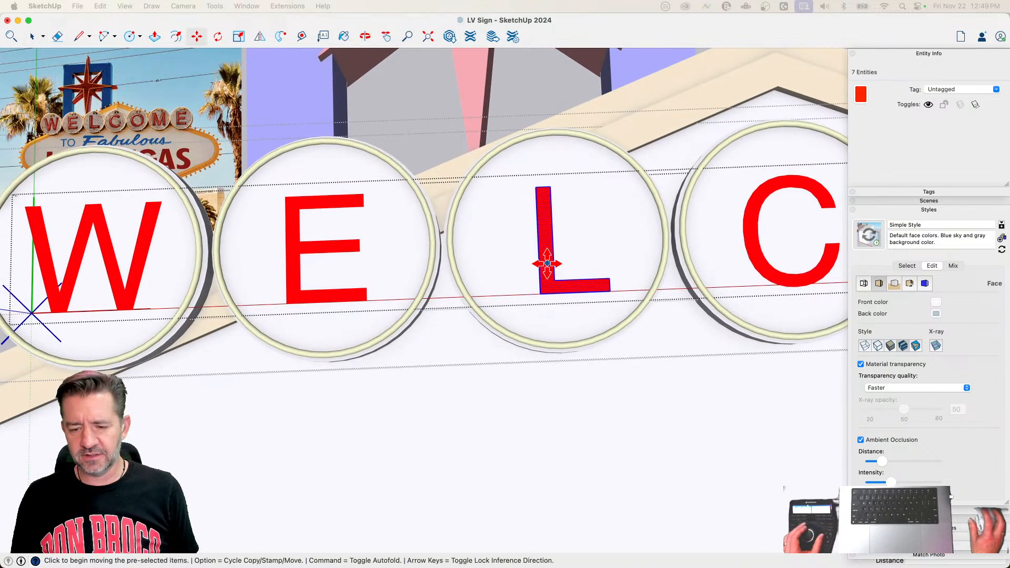
left_click(609, 207)
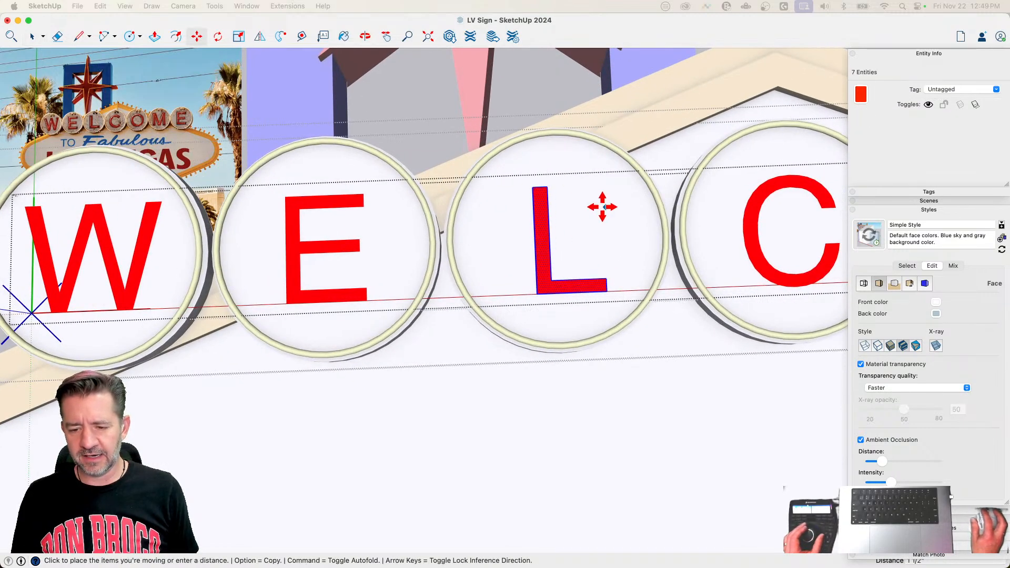
left_click(598, 208)
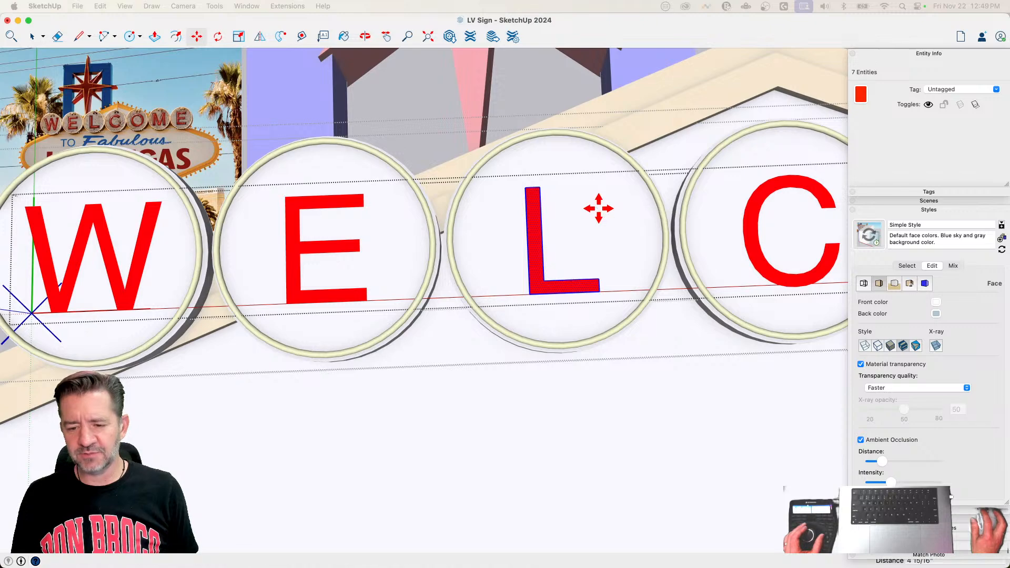
scroll(538, 314, "down", 5)
key("space")
left_click(571, 183)
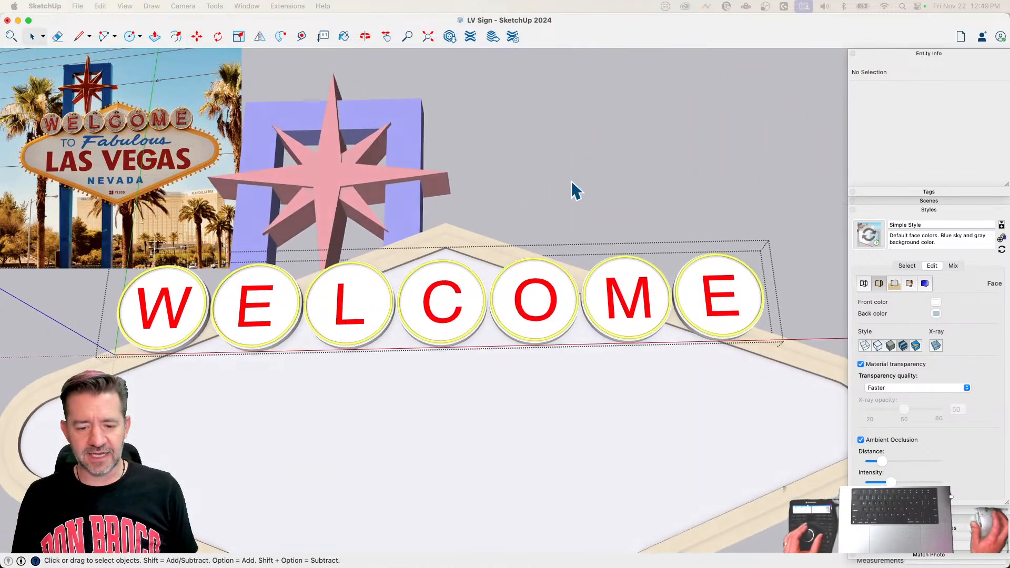
left_click(572, 182)
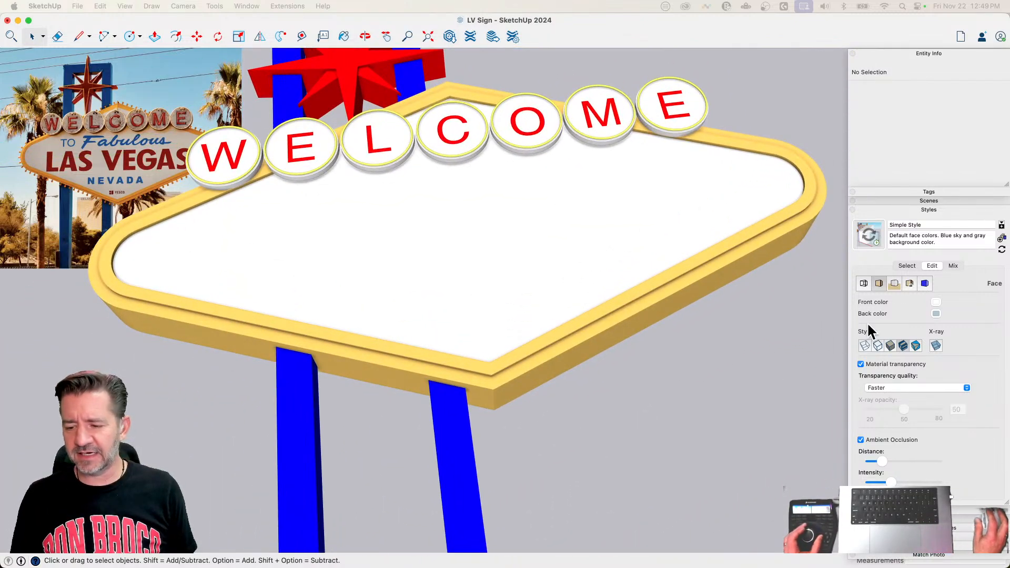
Step: Turn Edges back on in the style and open the group that holds the WELCOME letters and discs
left_click(863, 284)
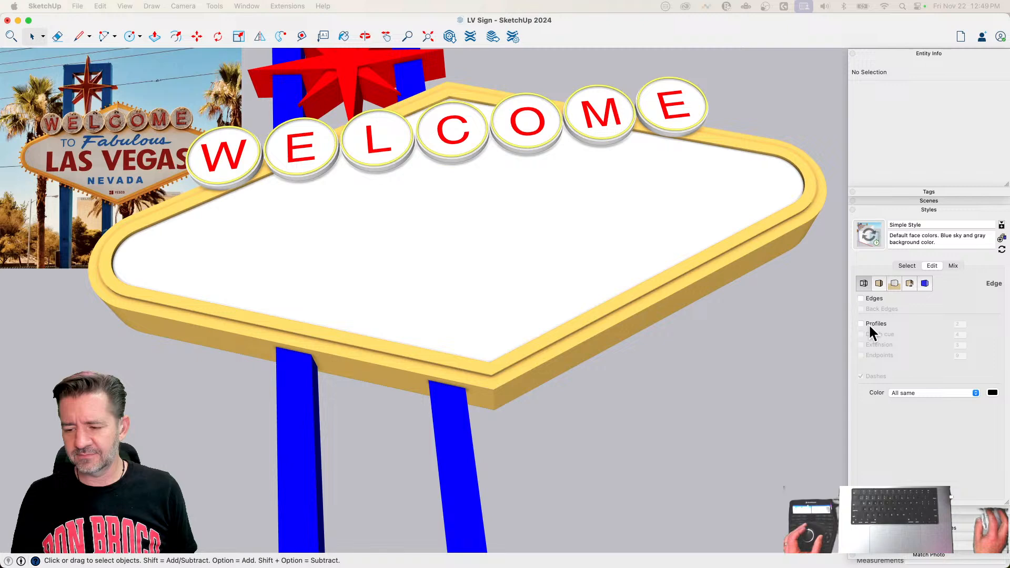
left_click(859, 298)
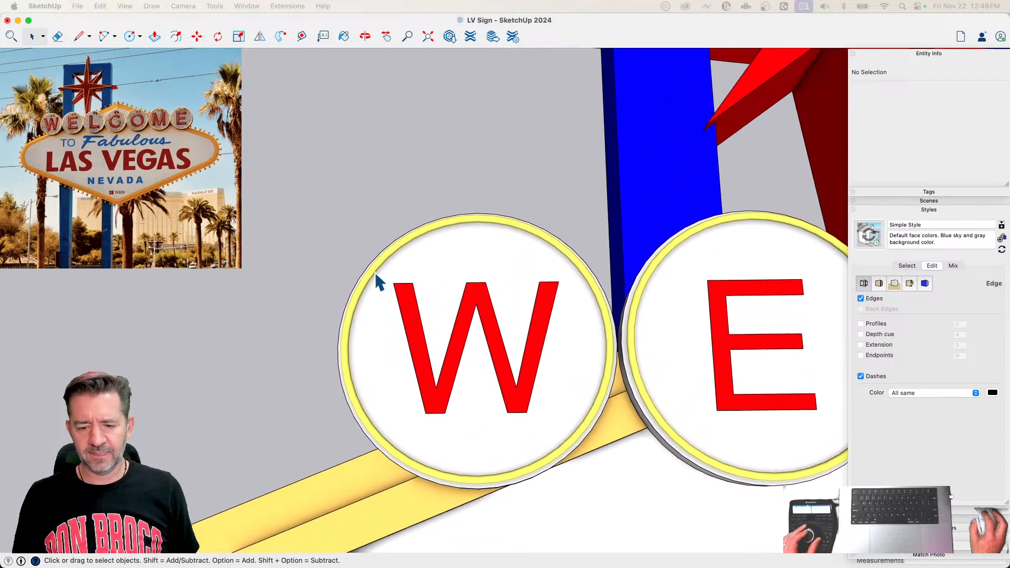
left_click(421, 309)
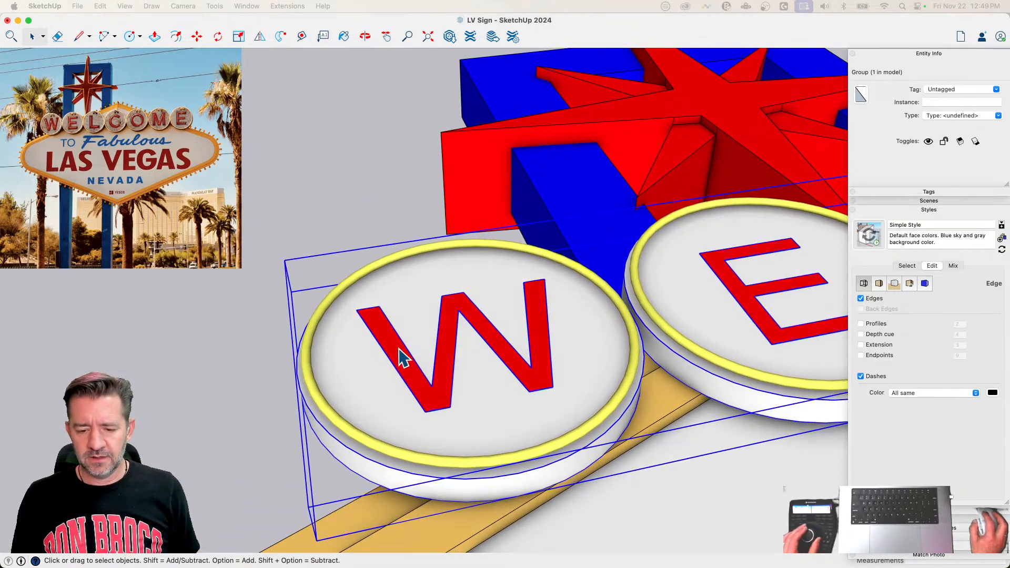
double_click(398, 349)
Step: Draw a line down the middle of each of the W's two outer strokes, from the upper edge's midpoint to the lower edge, parallel to the stroke's sides
key("l")
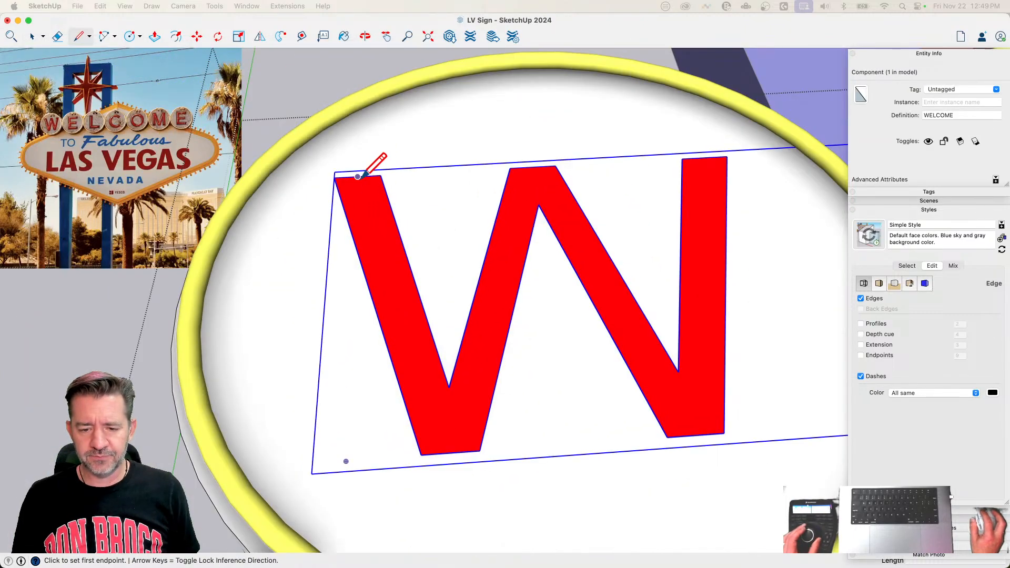
left_click(361, 175)
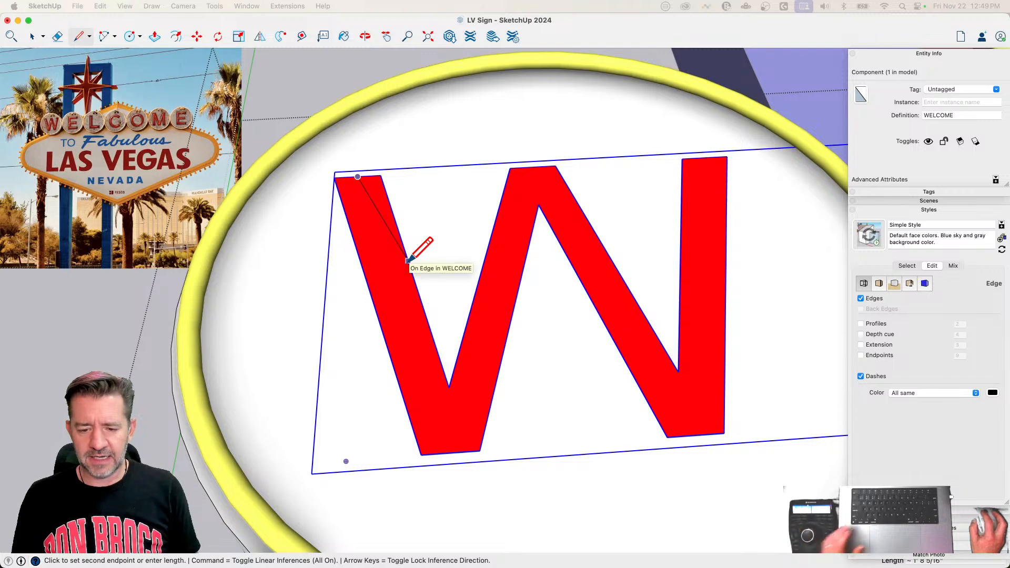
left_click(446, 453)
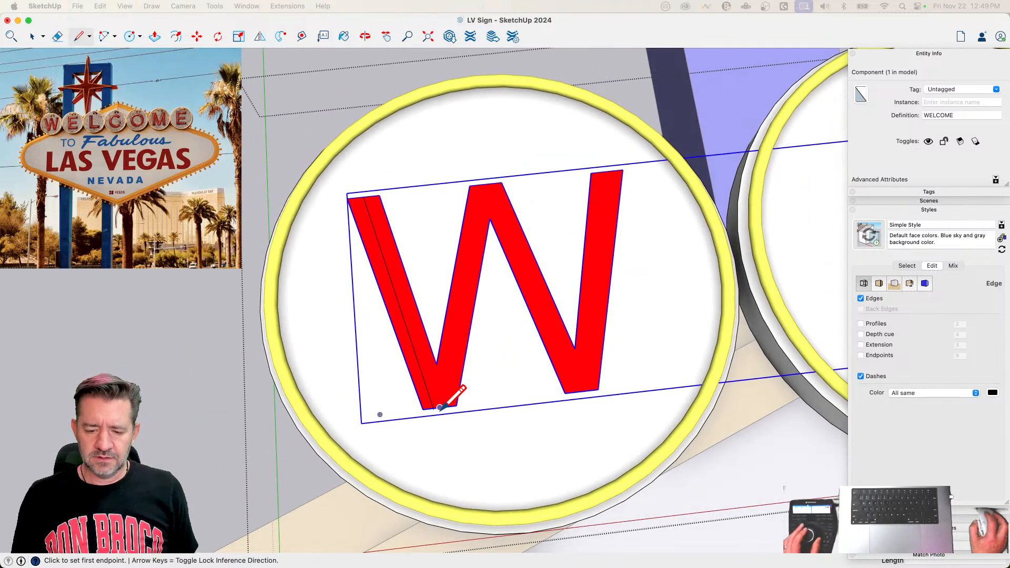
scroll(473, 266, "up", 2)
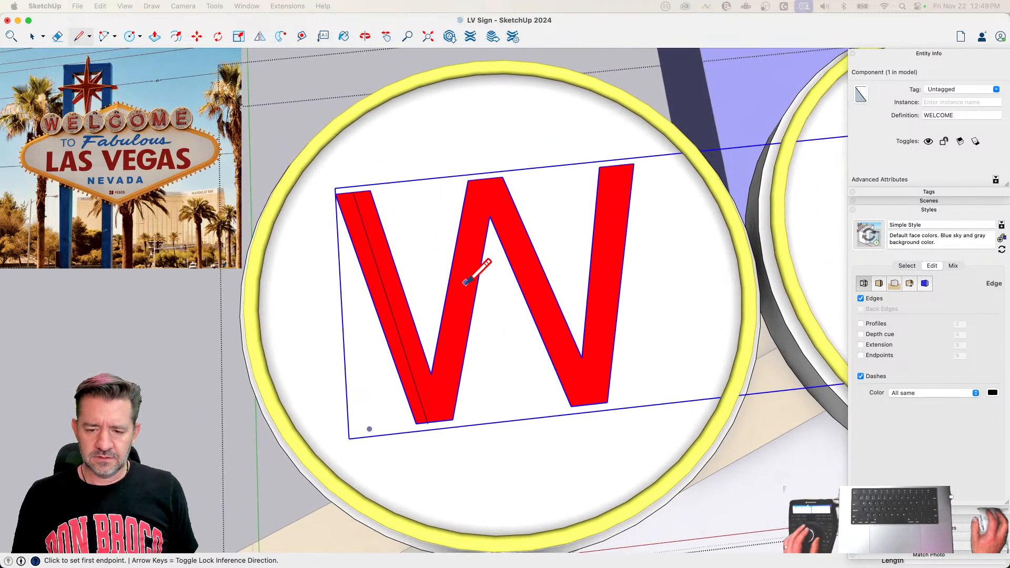
left_click(618, 165)
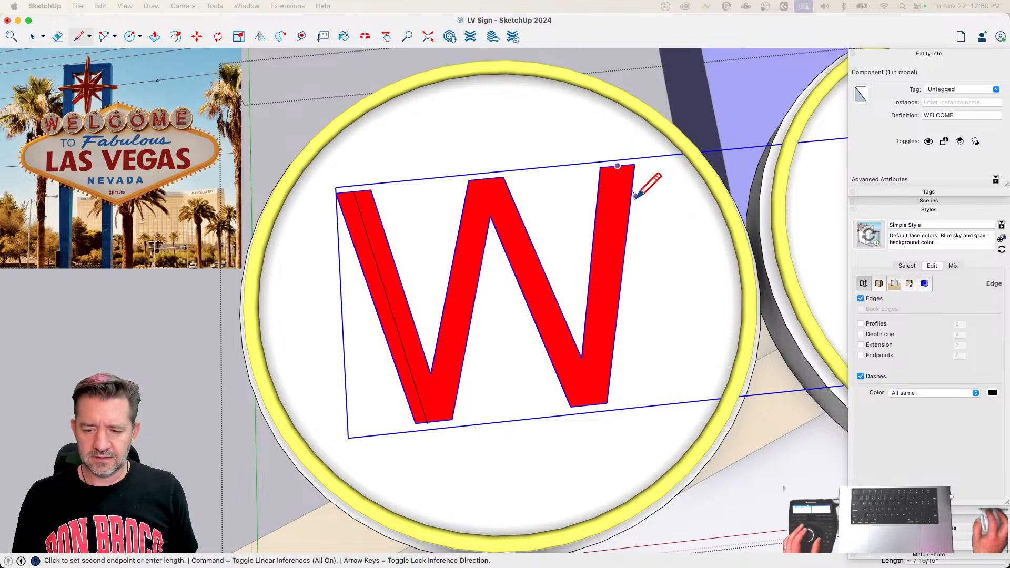
left_click(588, 405)
key("e")
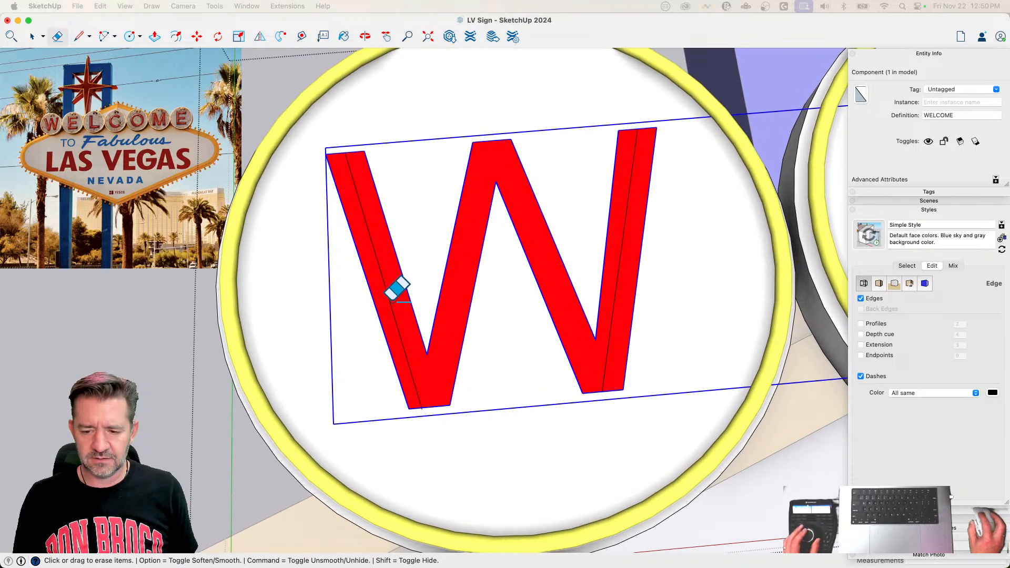
Step: Erase the two centre lines drawn down the W's outer strokes
scroll(631, 142, "up", 5)
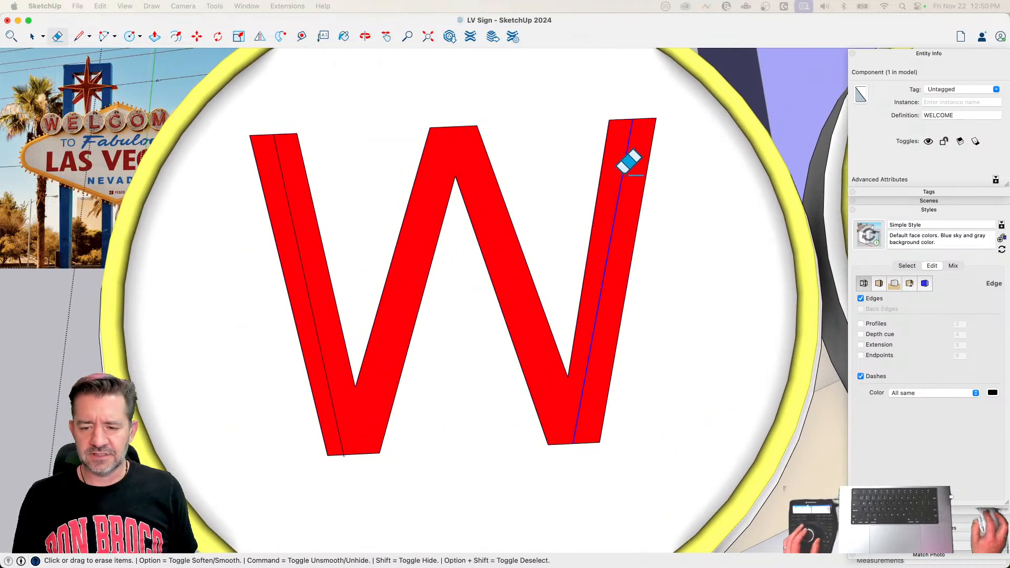
left_click(623, 168)
left_click(295, 249)
Step: Draw one connected zigzag centre line through the W, joining the midpoints of its upper and lower end edges
key("l")
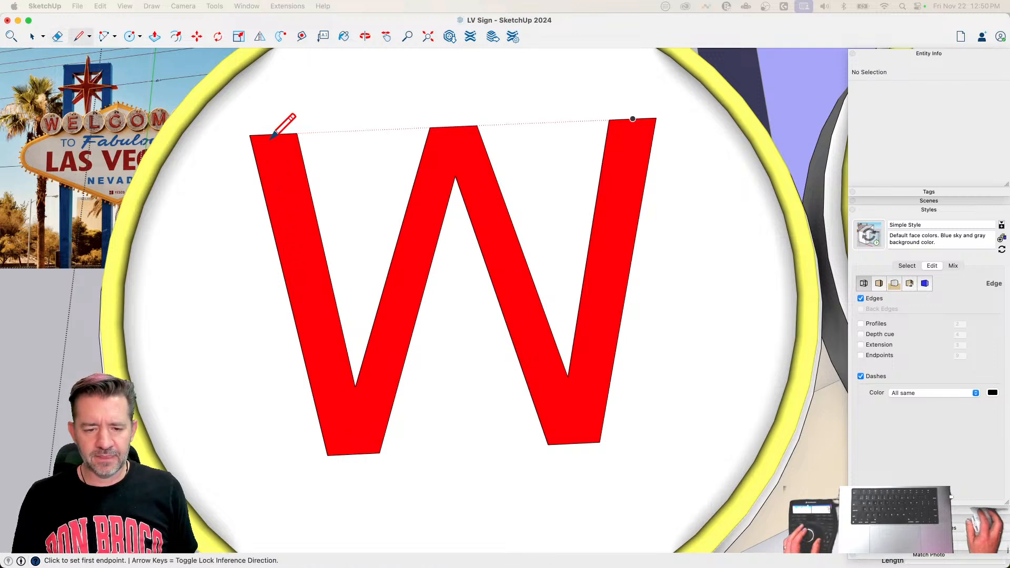
left_click(353, 453)
left_click(453, 126)
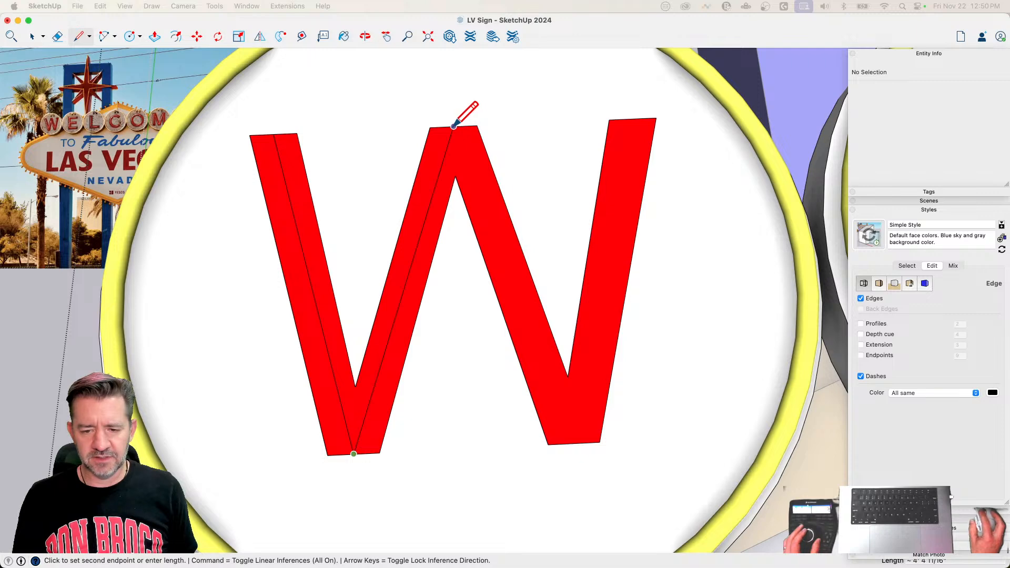
left_click(573, 443)
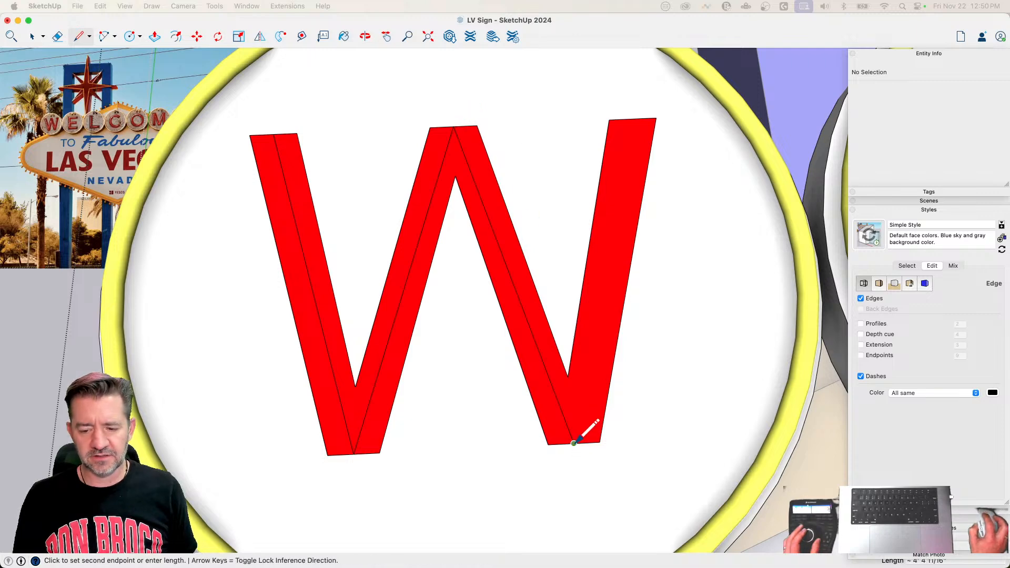
left_click(632, 119)
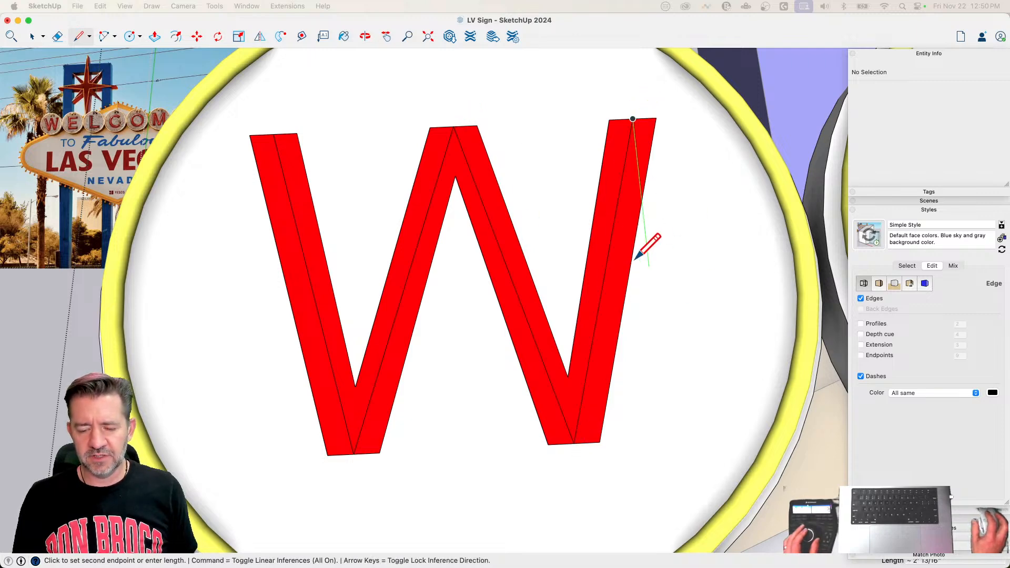
key("space")
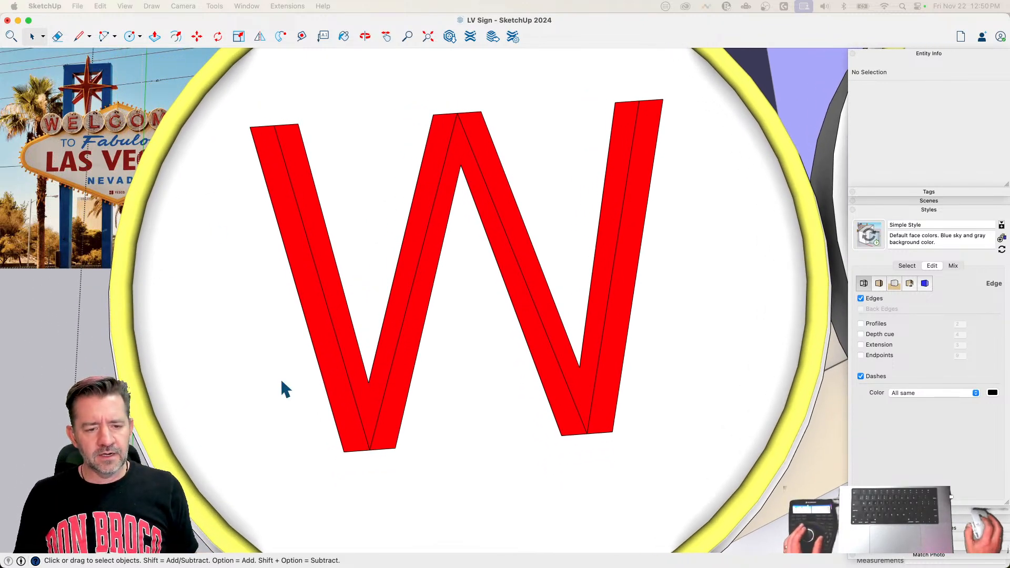
Step: With the 2-point arc set to 4 sides, round the first lower corner of the W's centre line with a tangent fillet
scroll(350, 454, "up", 3)
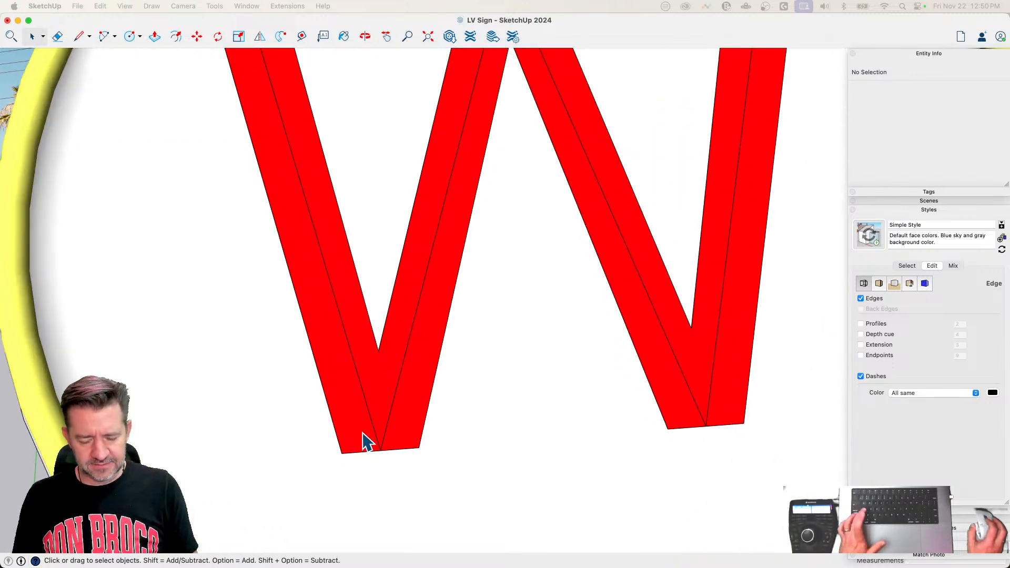
key("a")
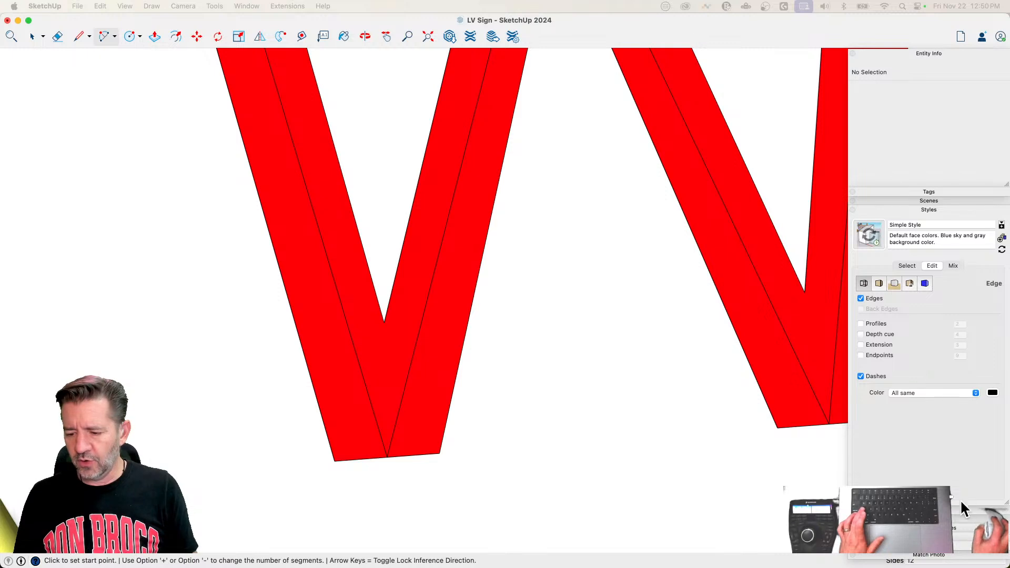
left_click(928, 210)
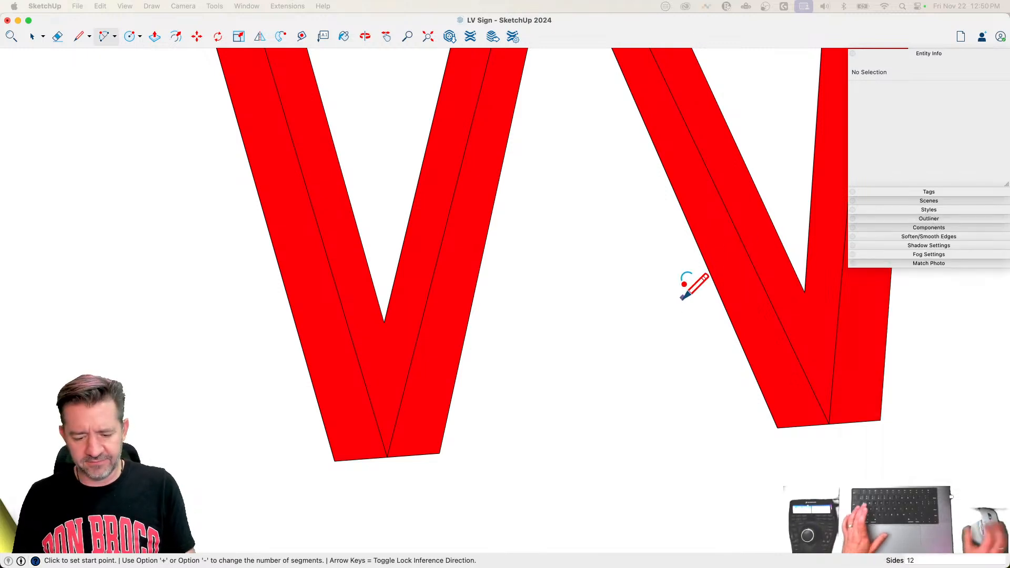
left_click(360, 367)
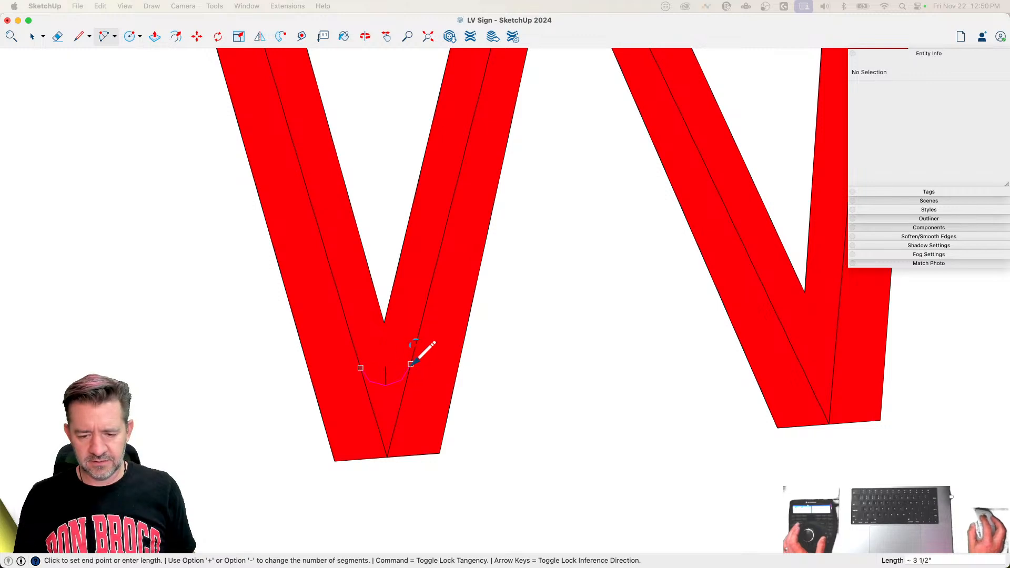
left_click(410, 364)
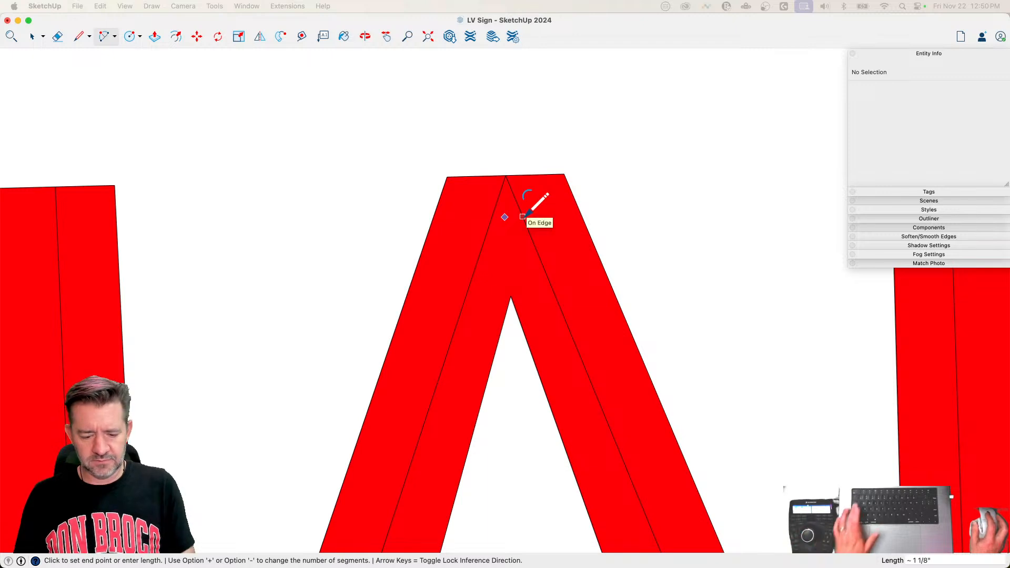
Step: Fillet the W centre line's upper middle corner to about 3 5/16" radius and its second lower corner to about 3 1/2" radius
key("Escape")
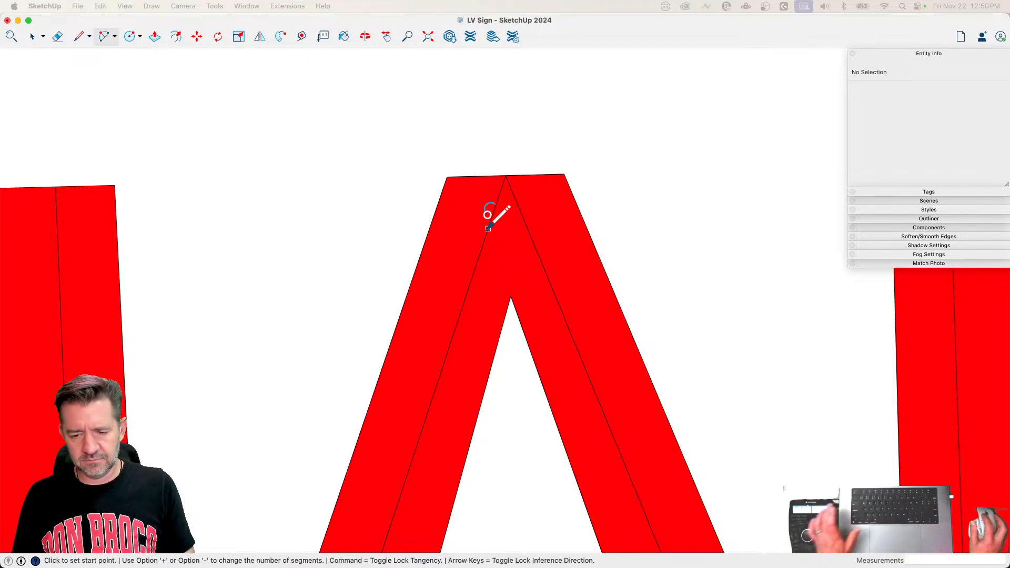
left_click(481, 249)
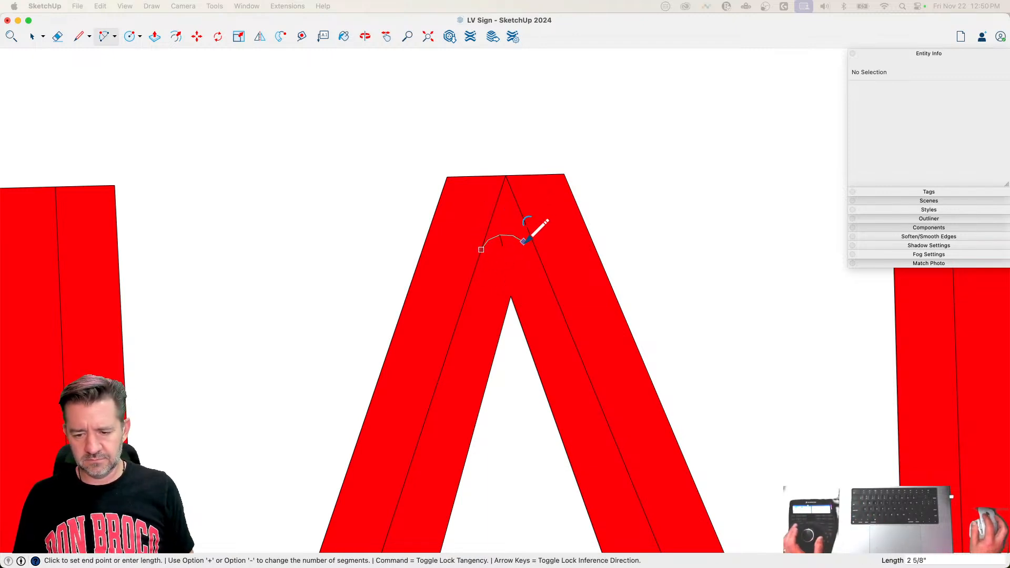
left_click(536, 248)
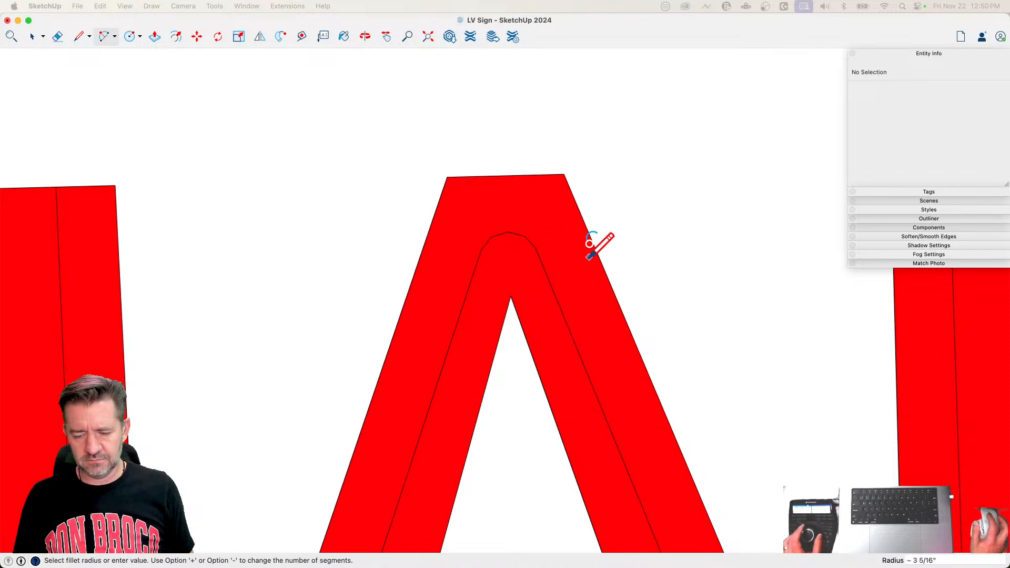
scroll(584, 241, "down", 5)
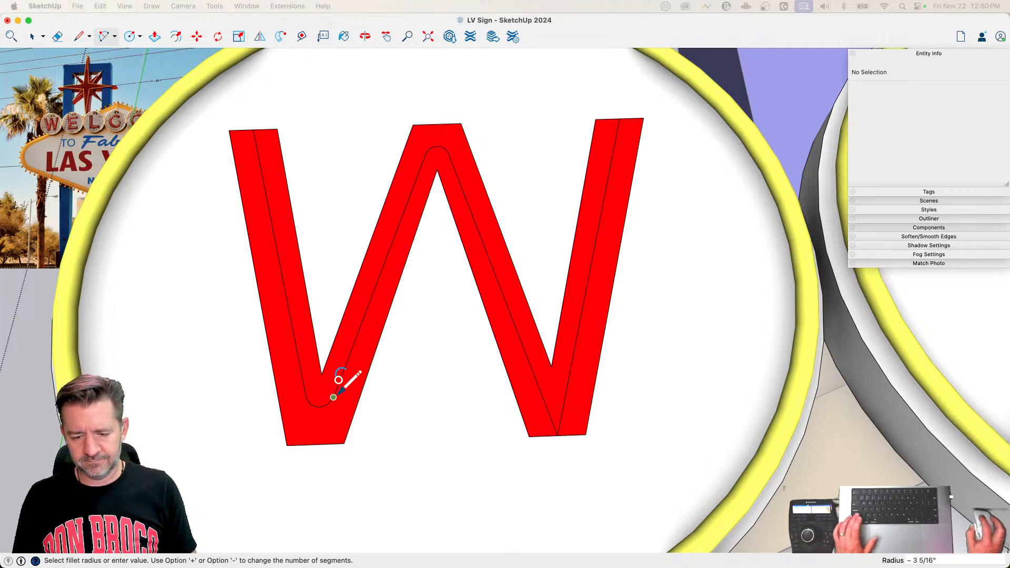
left_click(540, 390)
left_click(567, 387)
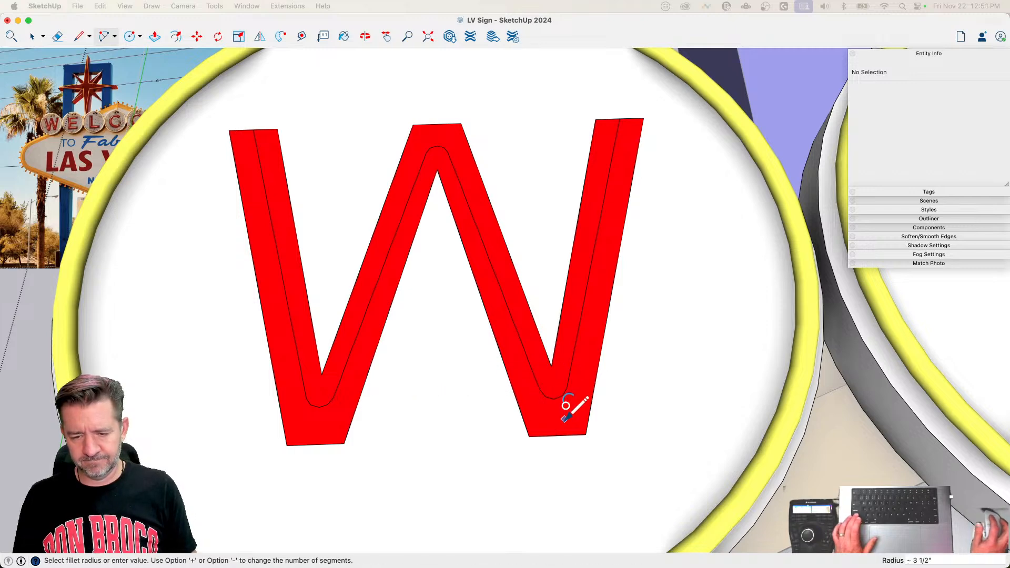
Step: Draw a centre line along the upper bar of the first E, from its end midpoint to the stem's outer edge
scroll(375, 303, "down", 5)
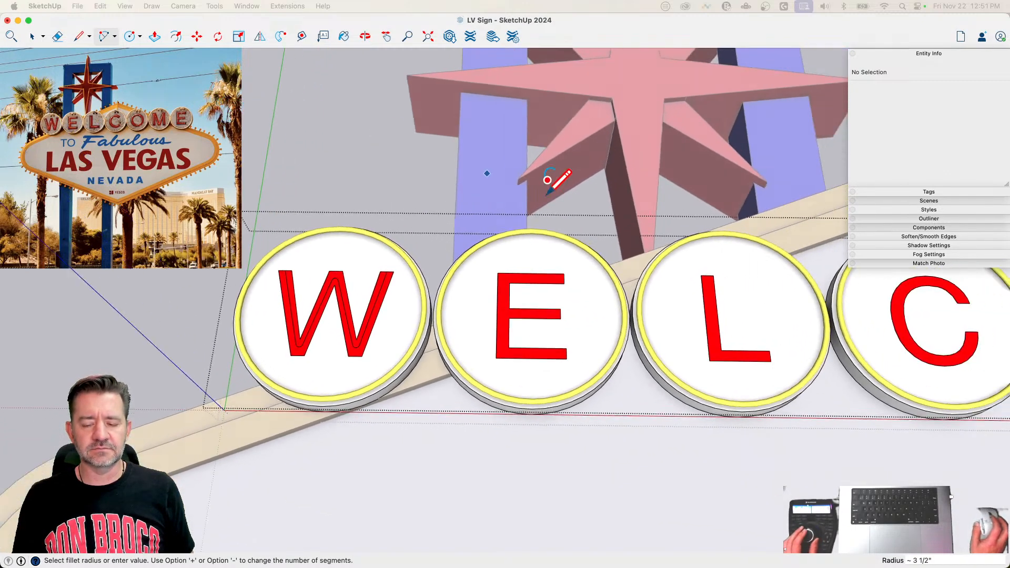
scroll(504, 266, "up", 1)
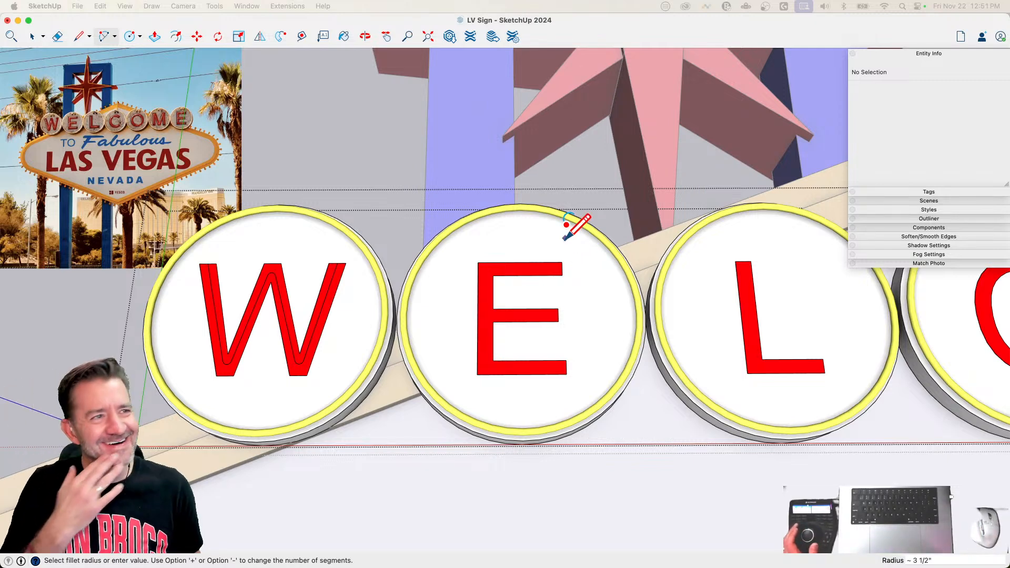
scroll(468, 295, "up", 2)
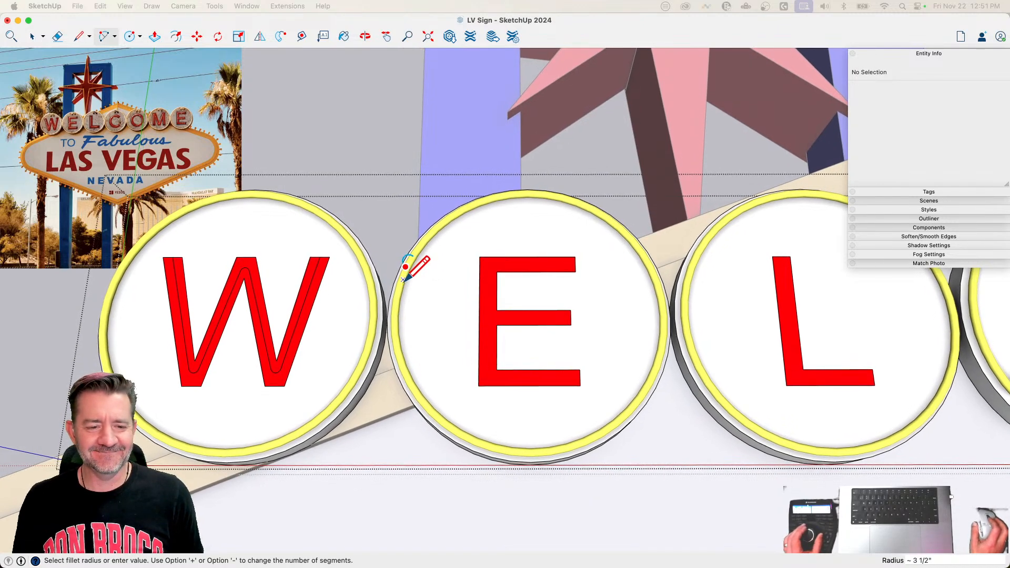
key("l")
scroll(557, 278, "up", 3)
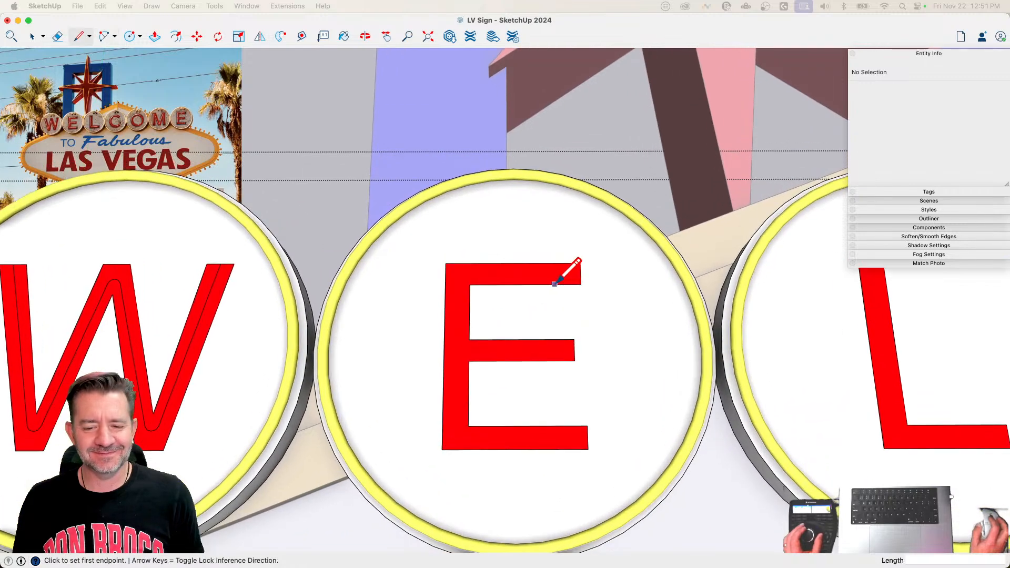
left_click(580, 273)
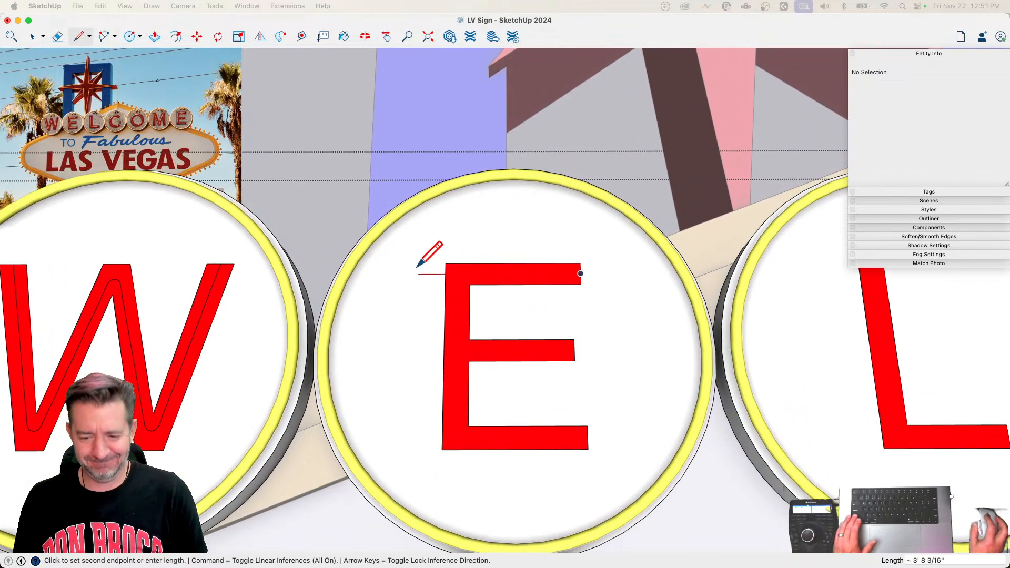
left_click(463, 273)
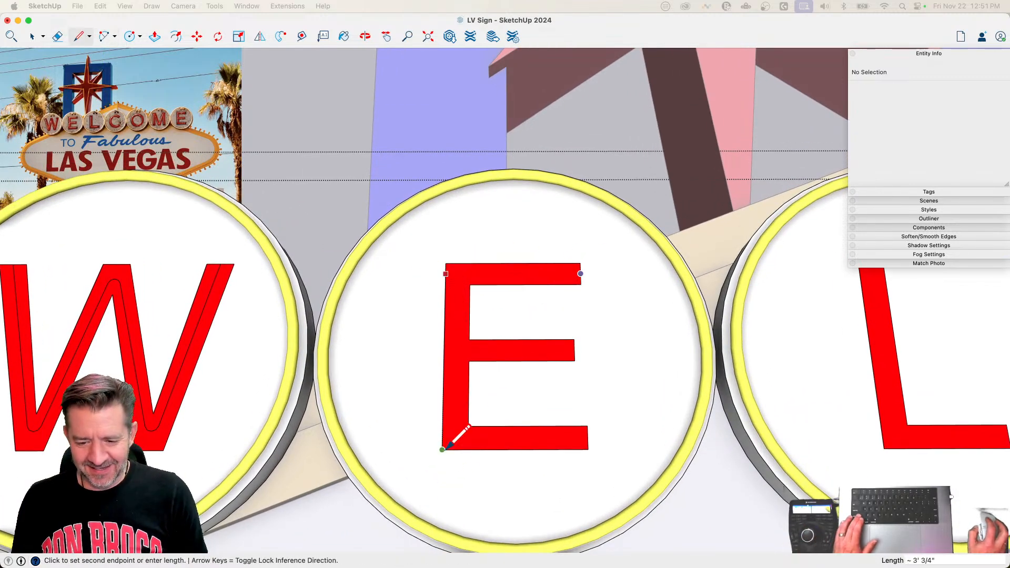
left_click(441, 449)
left_click(445, 272)
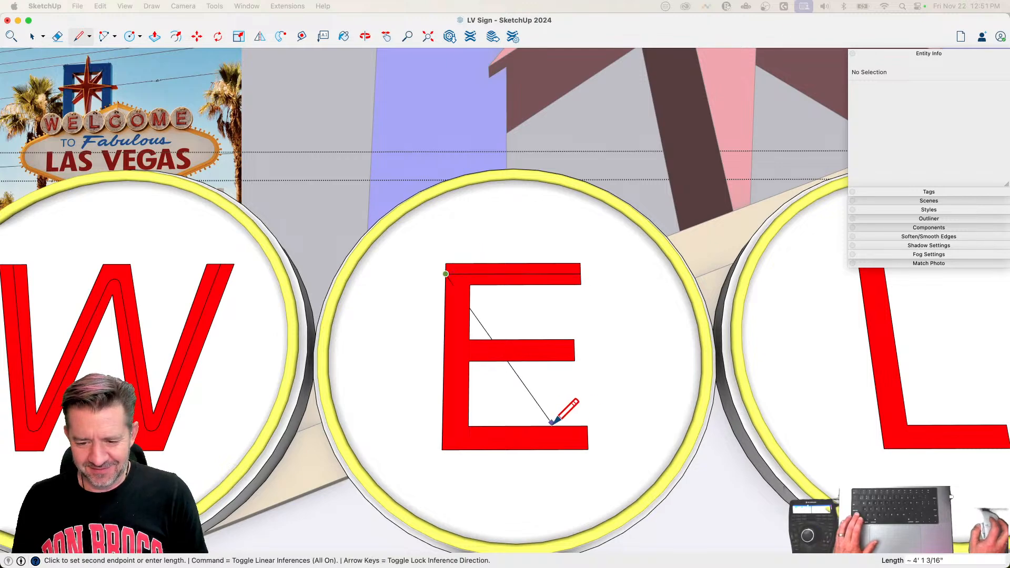
key("Escape")
Step: Draw centre lines along the first E's lower and middle bars, from each bar's end midpoint to the stem's outer edge
left_click(587, 437)
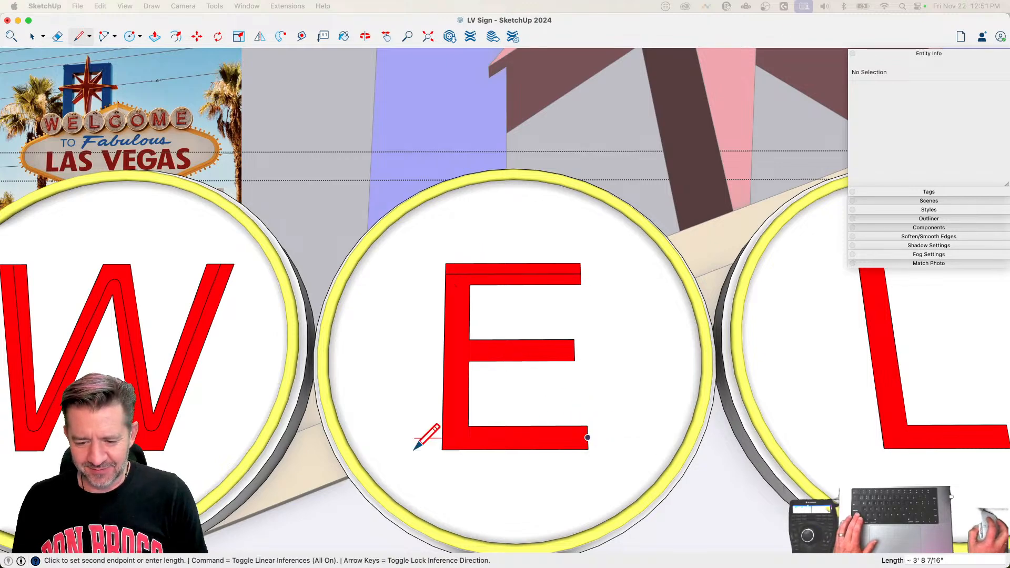
left_click(442, 437)
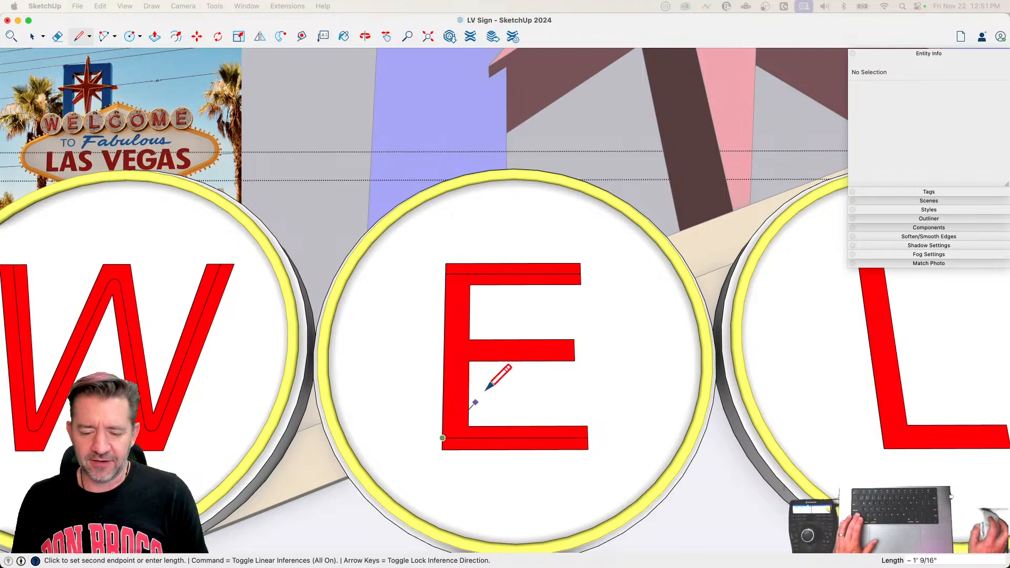
left_click(574, 350)
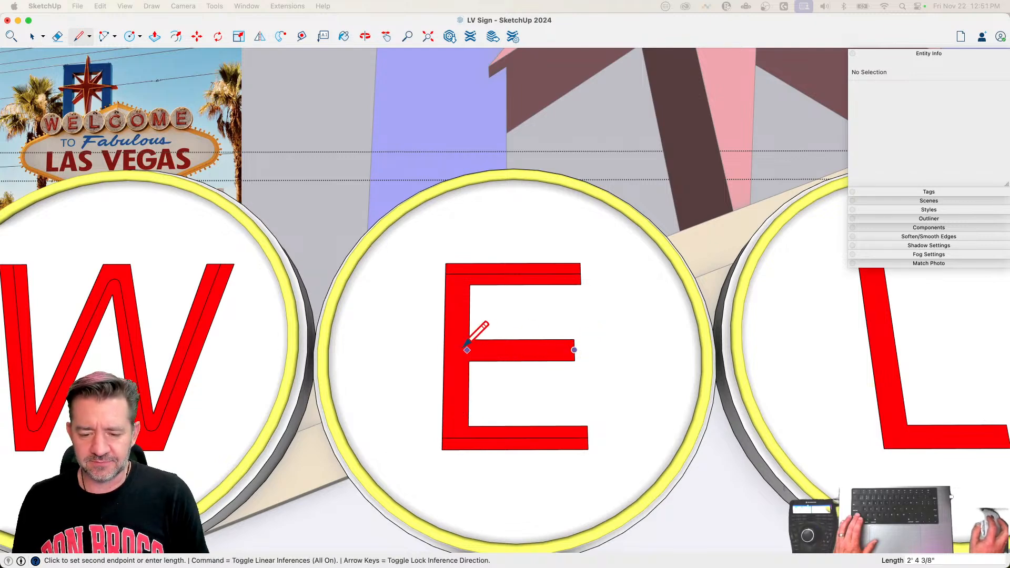
left_click(443, 351)
Step: Draw a centre line down the middle of the first E's stem, from the upper bar's centre line to the lower bar's
scroll(452, 451, "up", 3)
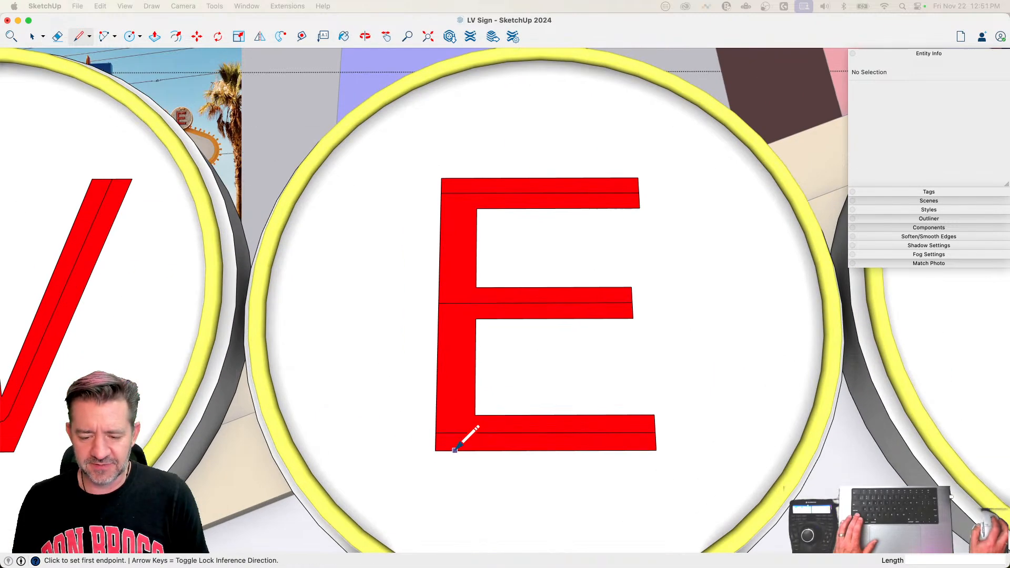
left_click(436, 415)
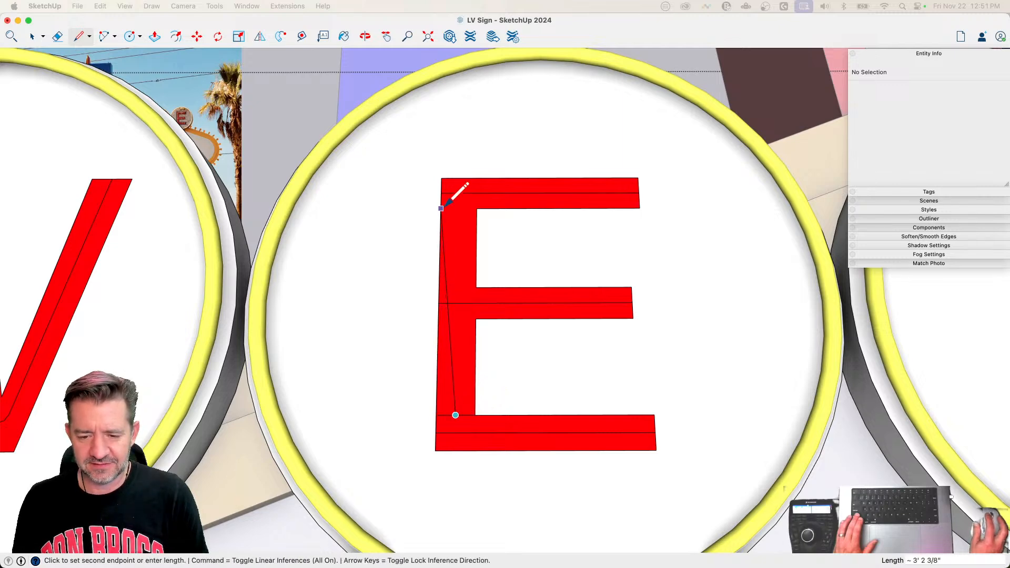
left_click(459, 193)
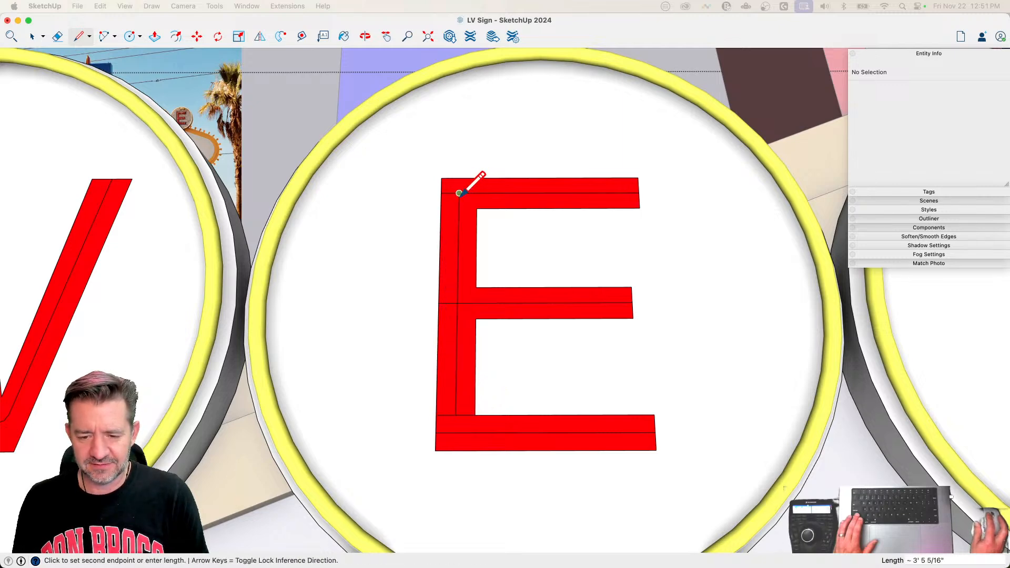
left_click(456, 432)
Step: Erase the short ends of the bar centre lines that run past the stem's centre line on the first E
key("e")
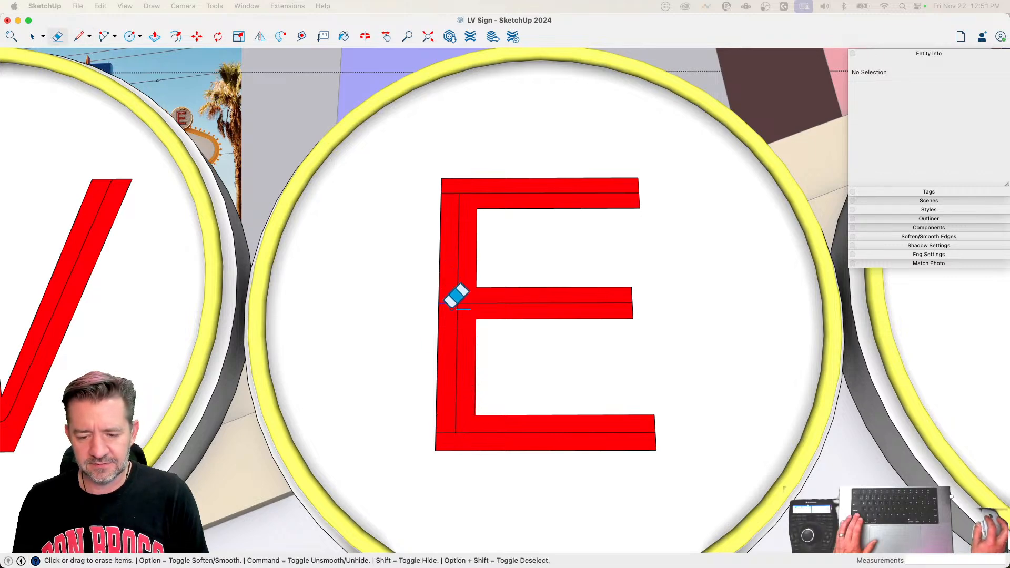
left_click(454, 193)
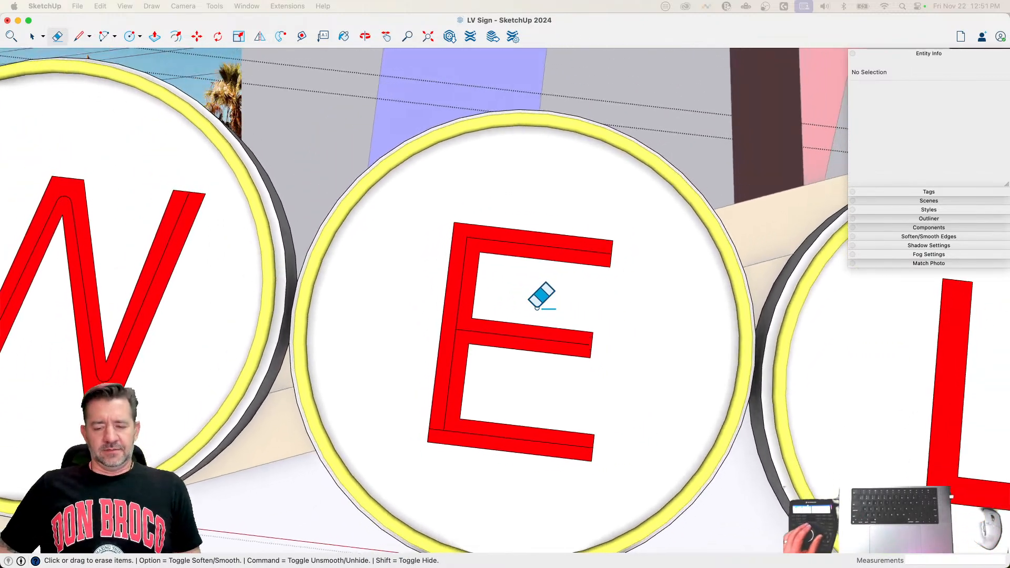
left_click(433, 449)
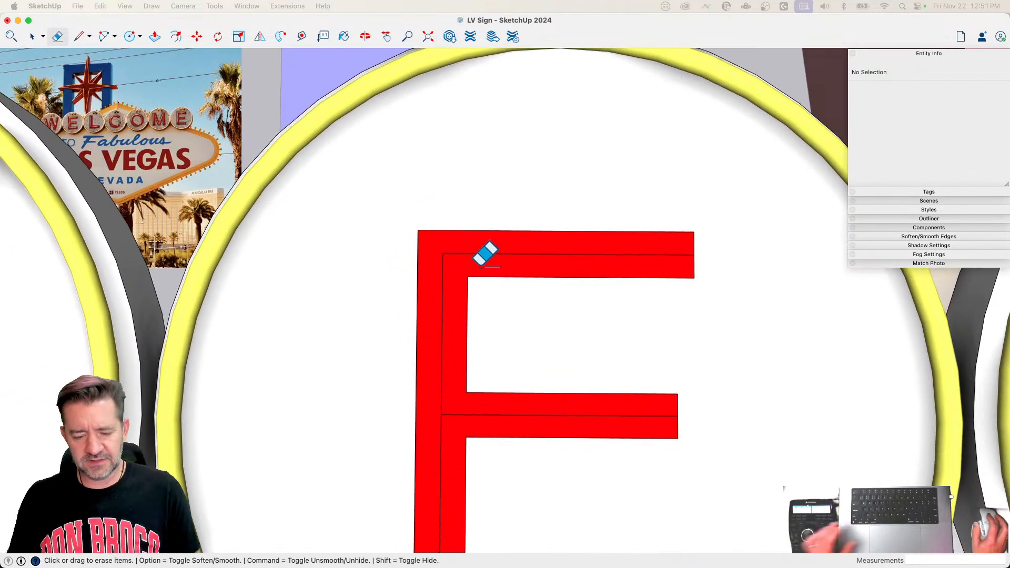
Step: Round the corner between the upper bar and stem on the first E's centre line with a tangent arc
scroll(450, 295, "up", 3)
key("a")
left_click(439, 260)
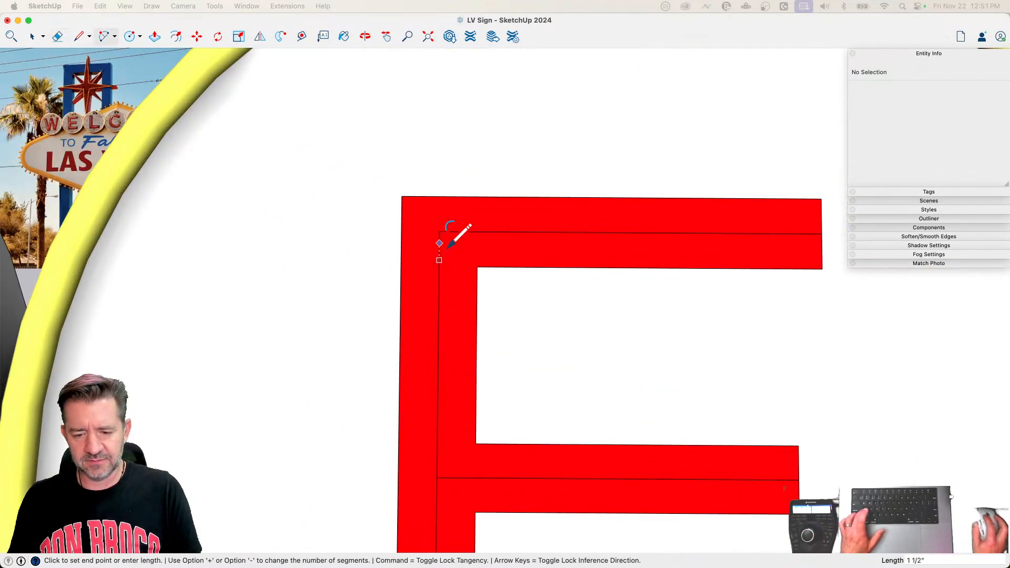
double_click(468, 232)
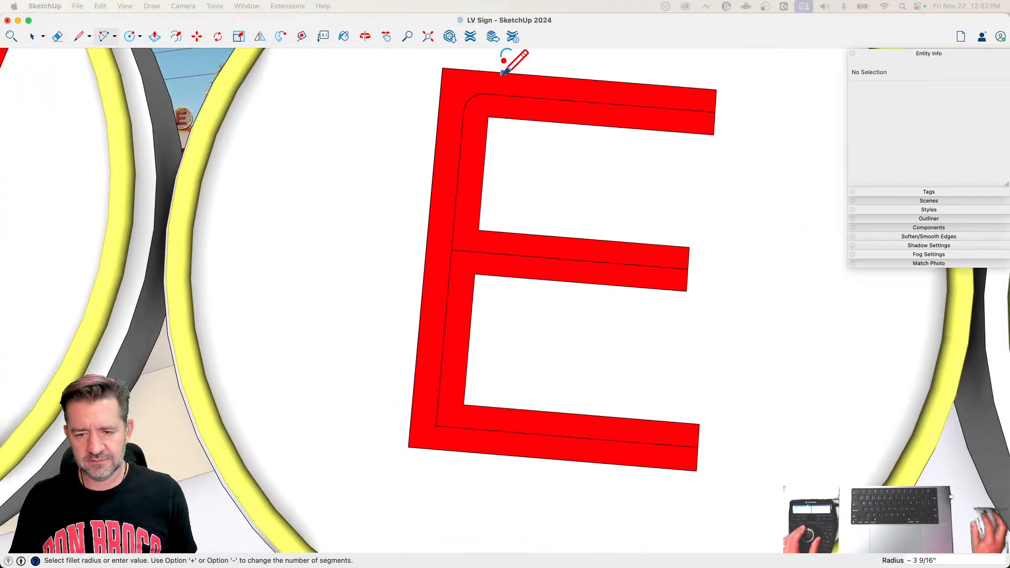
Step: Try to round the lower corner of the first E's centre line with an arc and erase the leftover corner
left_click(456, 427)
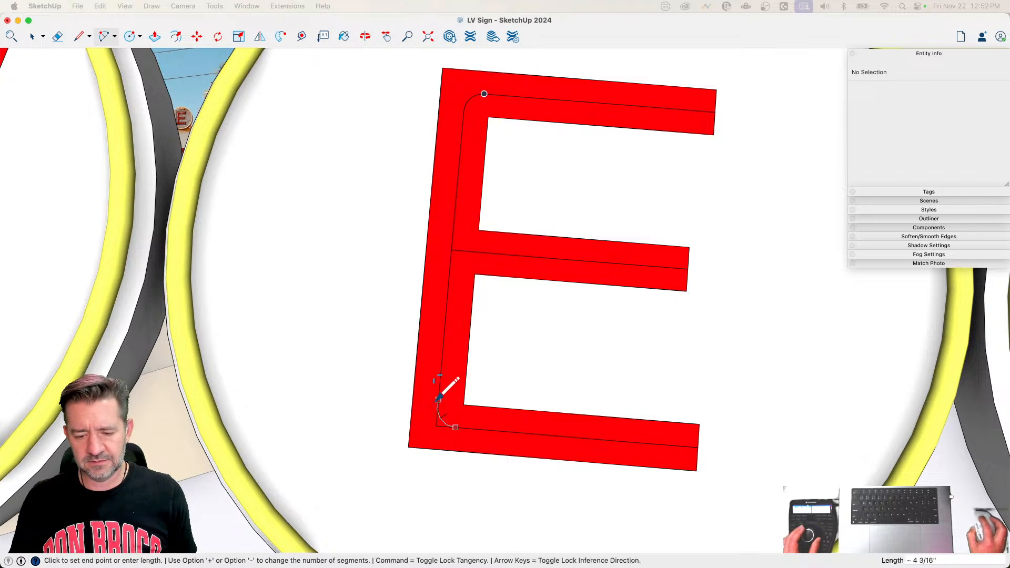
key("Escape")
key("e")
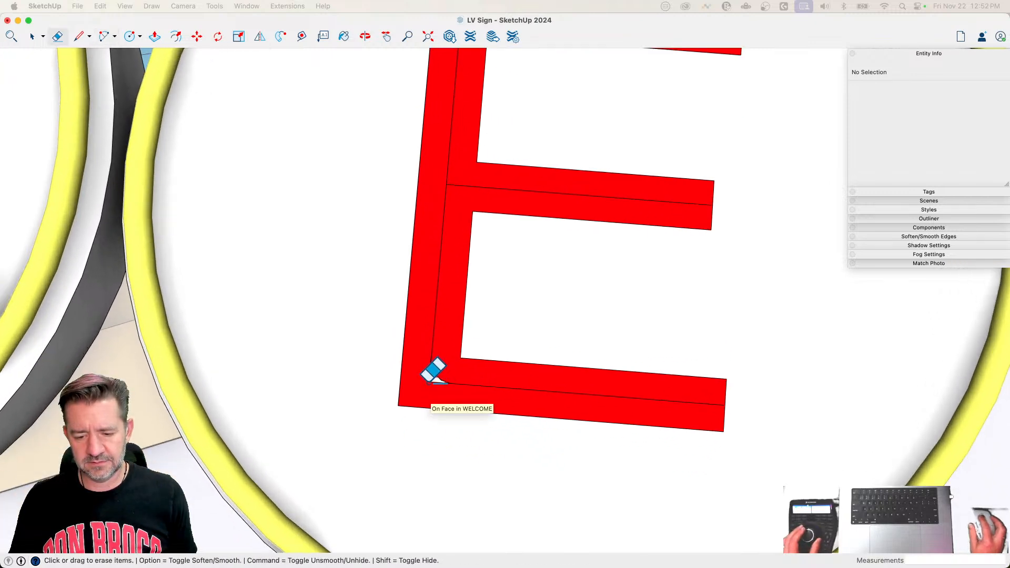
left_click_drag(430, 383, 438, 382)
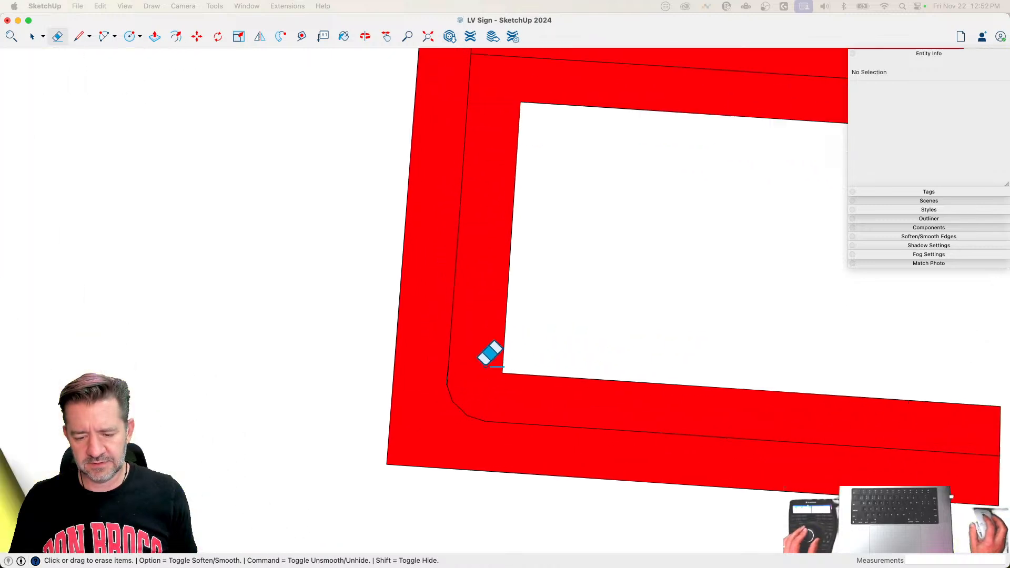
key("super+z")
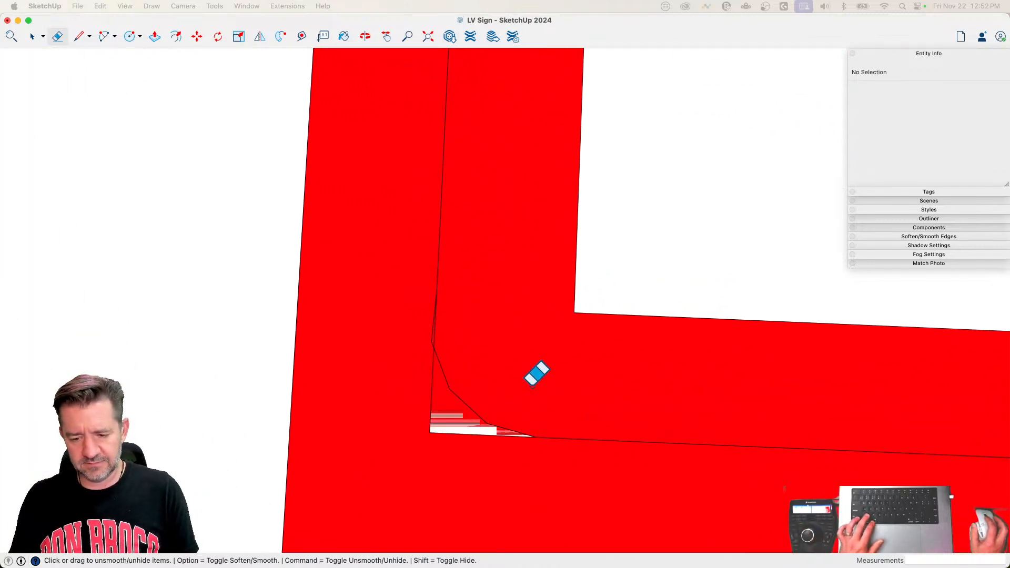
key("super+z")
Step: Round the corner between the lower bar and stem on the first E's centre line with an arc about 3 9/16" across
key("l")
key("q")
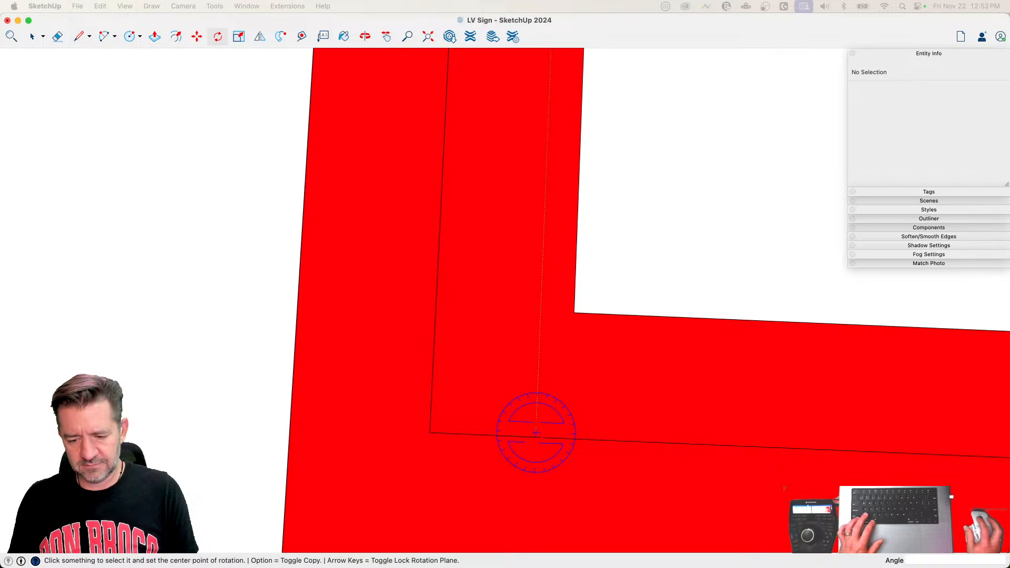
key("space")
key("a")
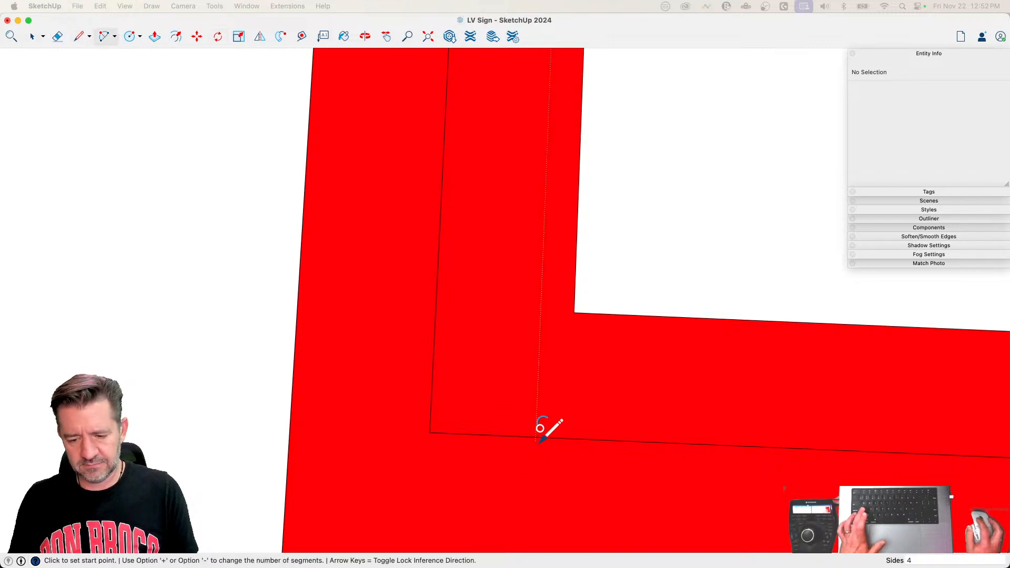
left_click(535, 436)
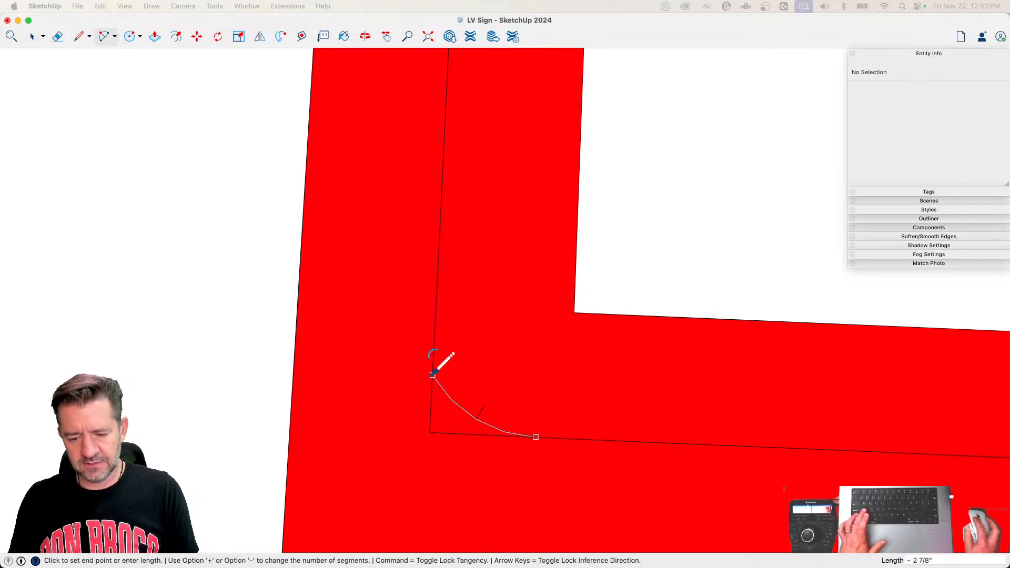
left_click(434, 326)
key("e")
Step: Draw the L's centre line from the stem's top midpoint down to the foot's middle and out to the foot's end midpoint
scroll(413, 388, "down", 5)
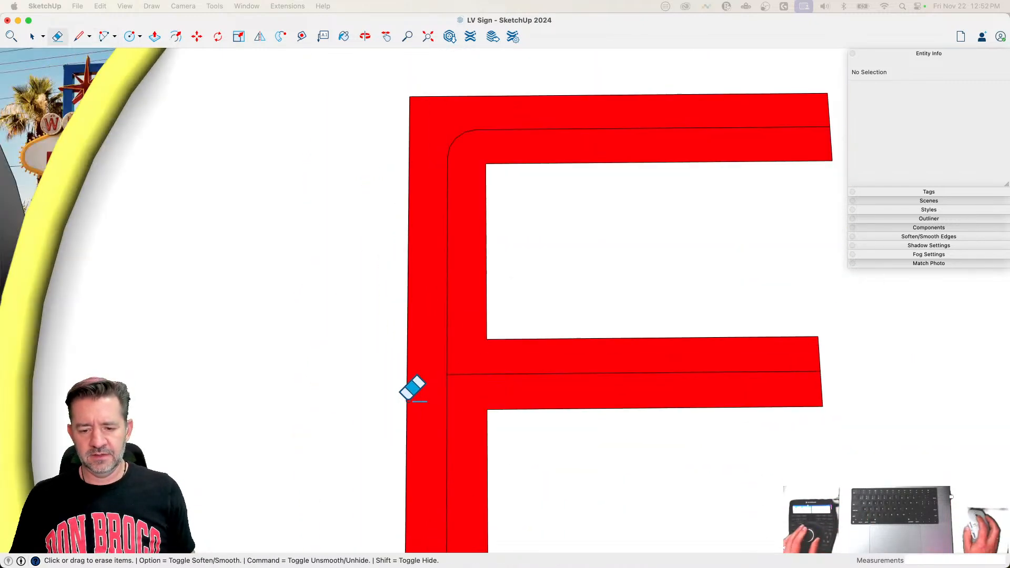
scroll(413, 388, "down", 4)
key("l")
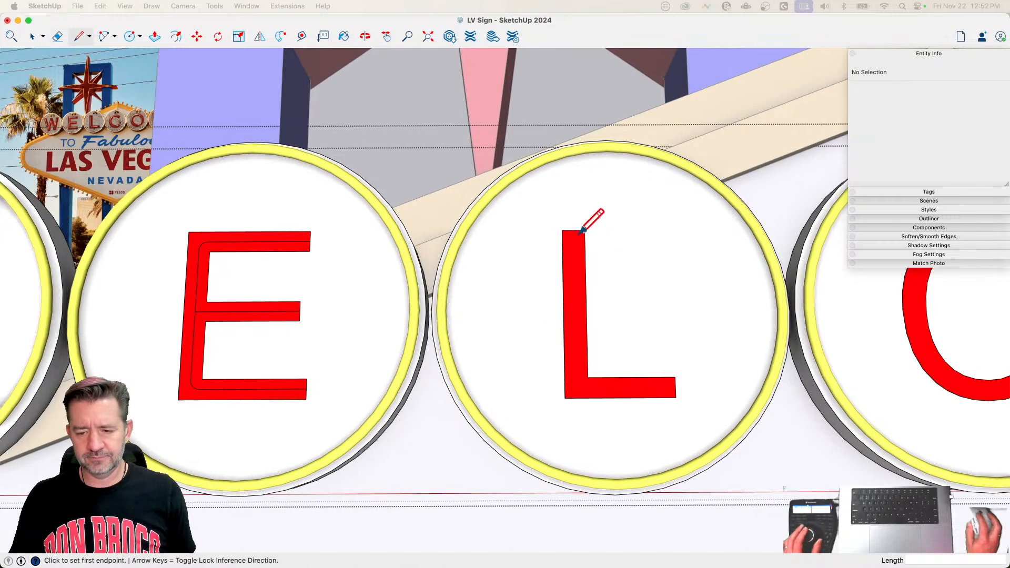
left_click(573, 230)
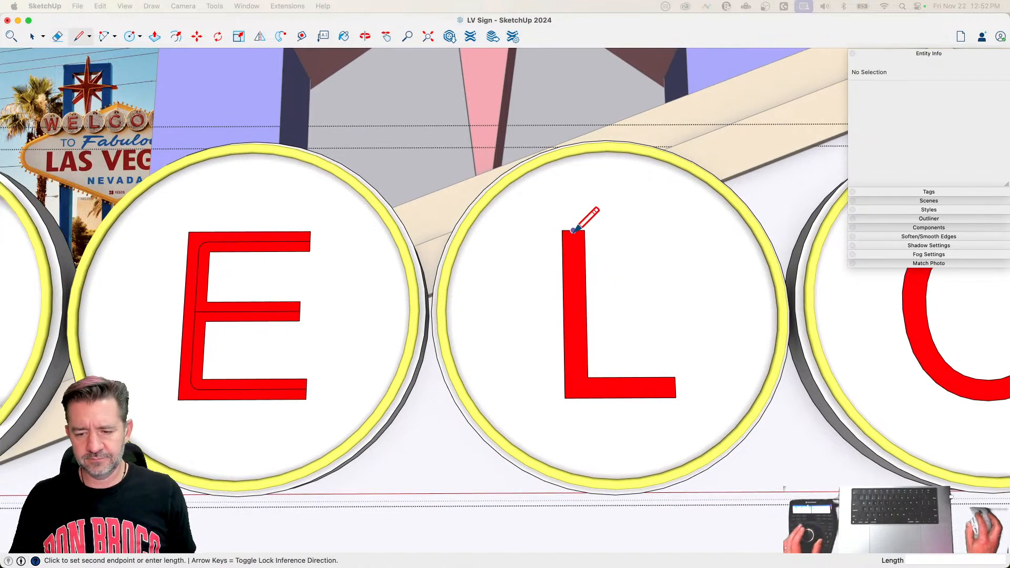
left_click(675, 387)
Step: Round the corner of the L's centre line with a tangent arc about 4 1/4" across
scroll(592, 362, "up", 5)
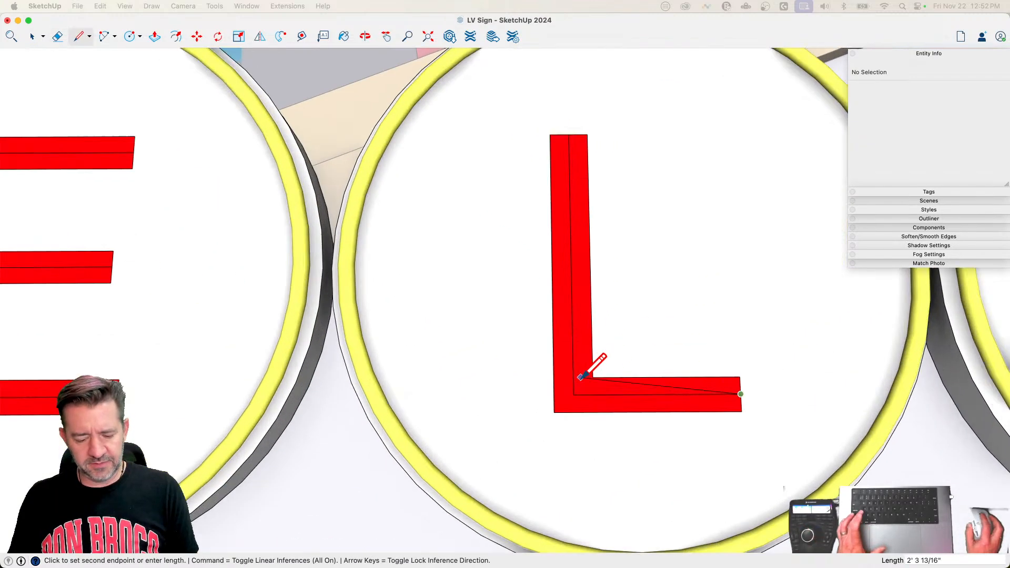
key("a")
key("l")
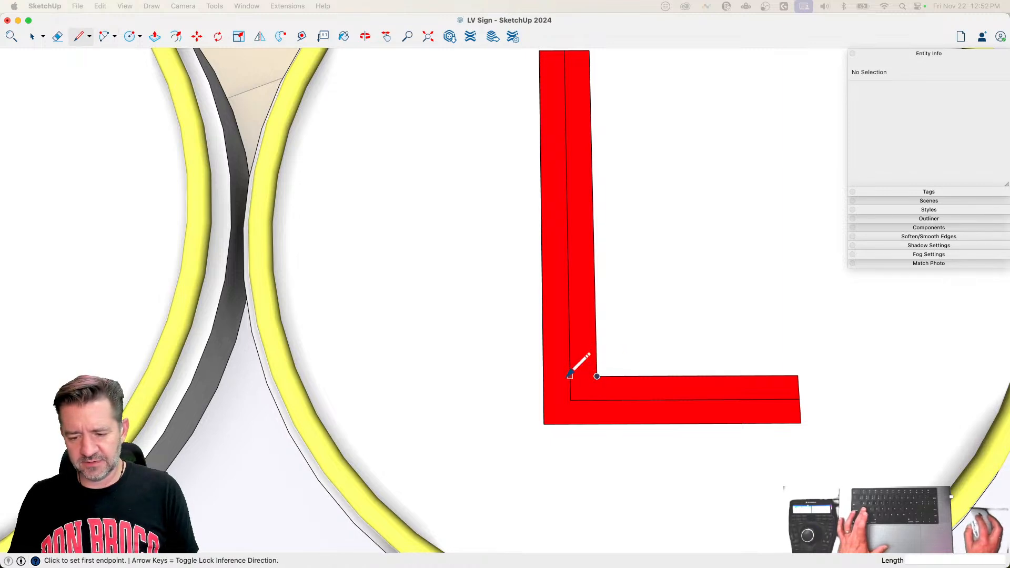
left_click(597, 400)
key("a")
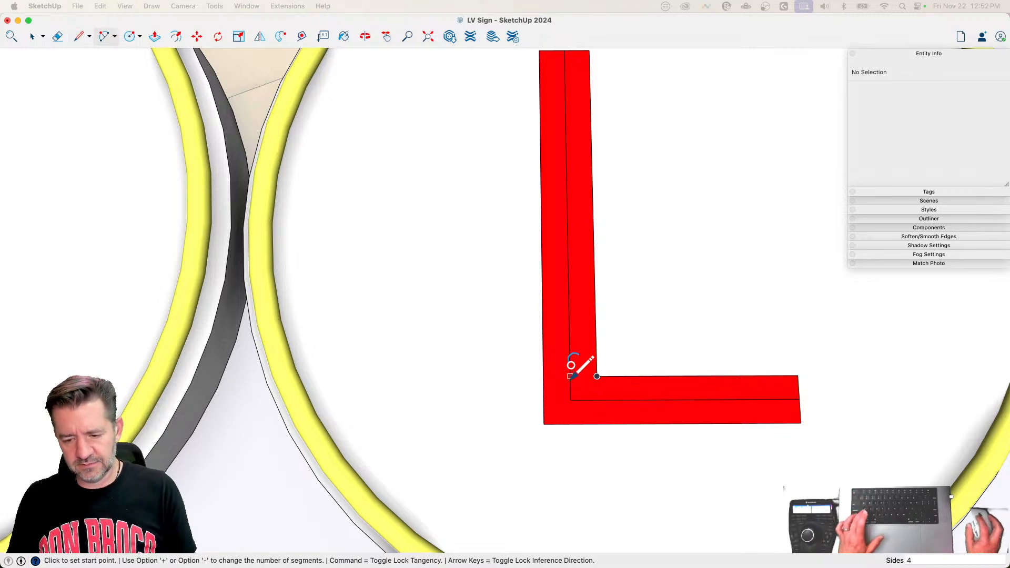
left_click(570, 376)
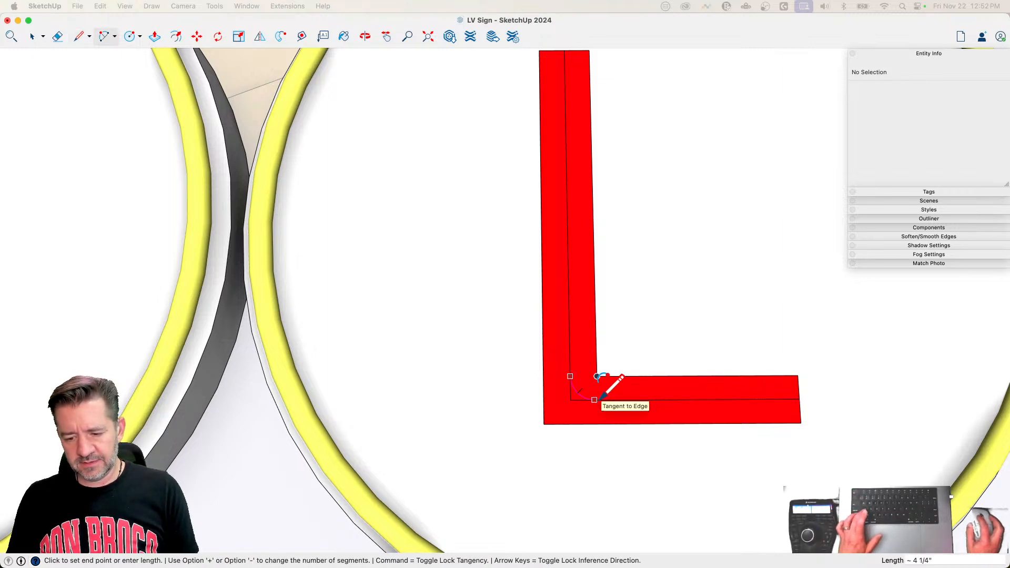
left_click(594, 400)
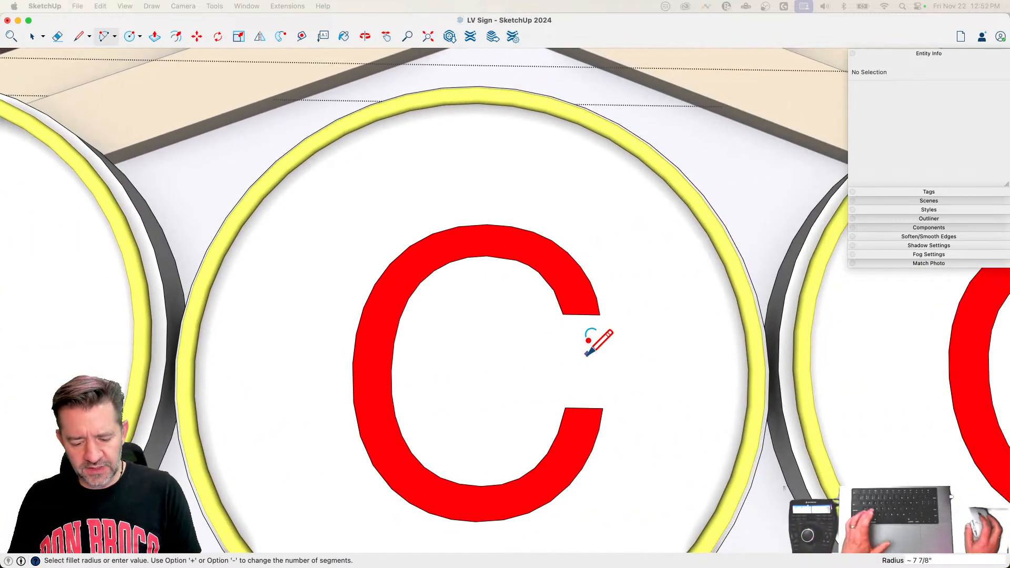
key("space")
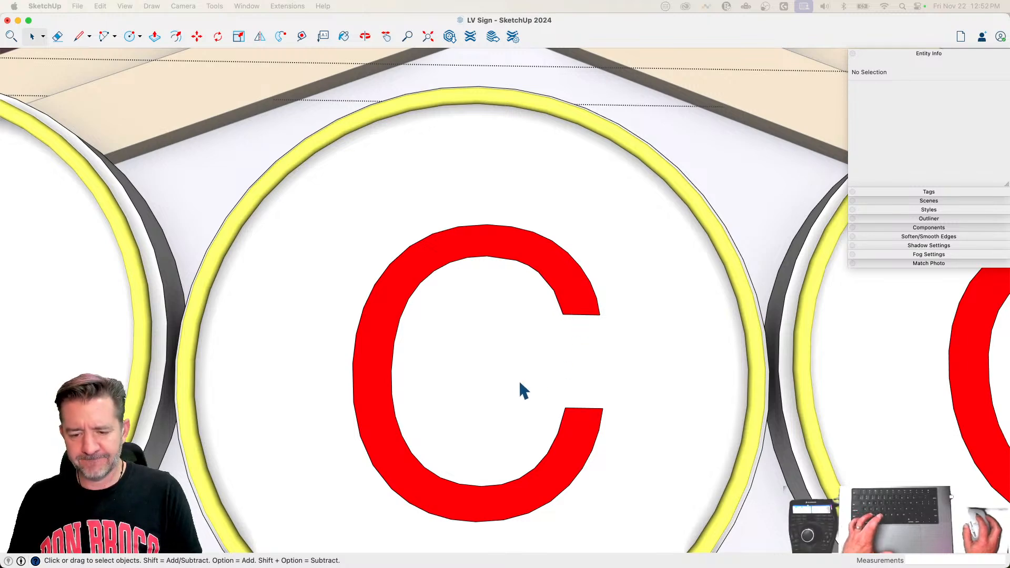
Step: Draw a 1' 11 1/2" radius circle from the midpoint of a temporary vertical line across the C's interior, and erase the line
key("c")
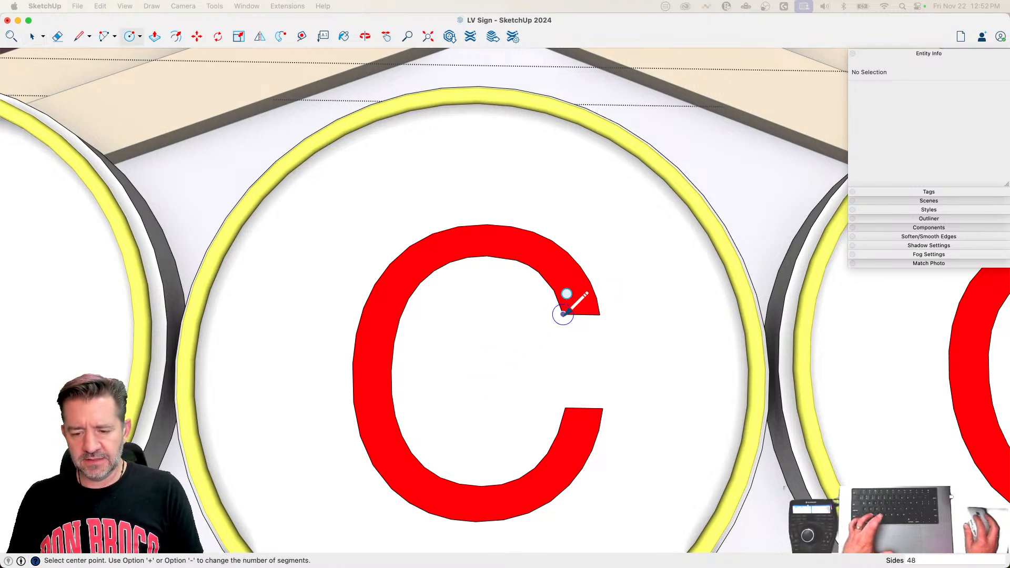
key("l")
left_click(487, 255)
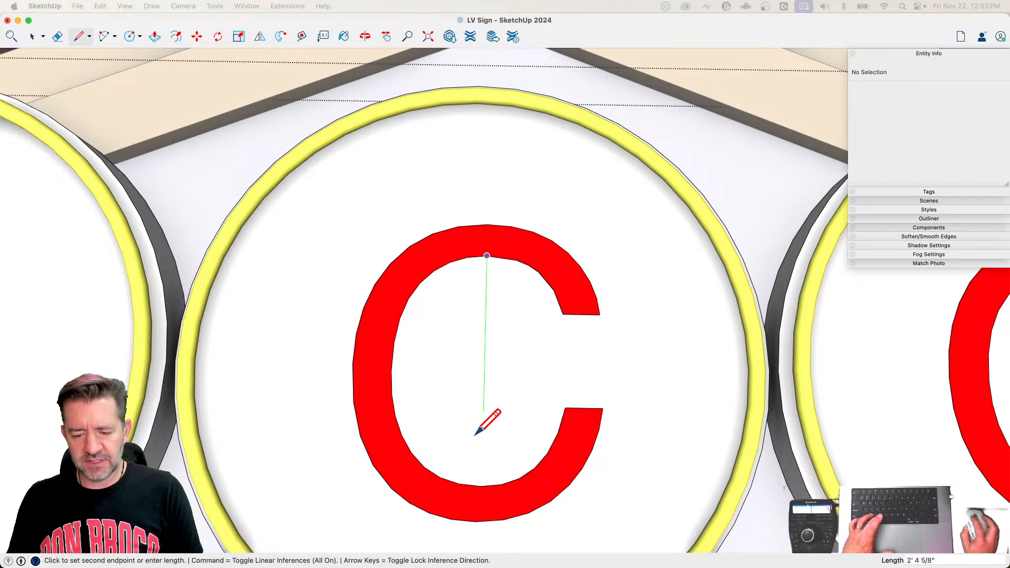
left_click(481, 485)
key("c")
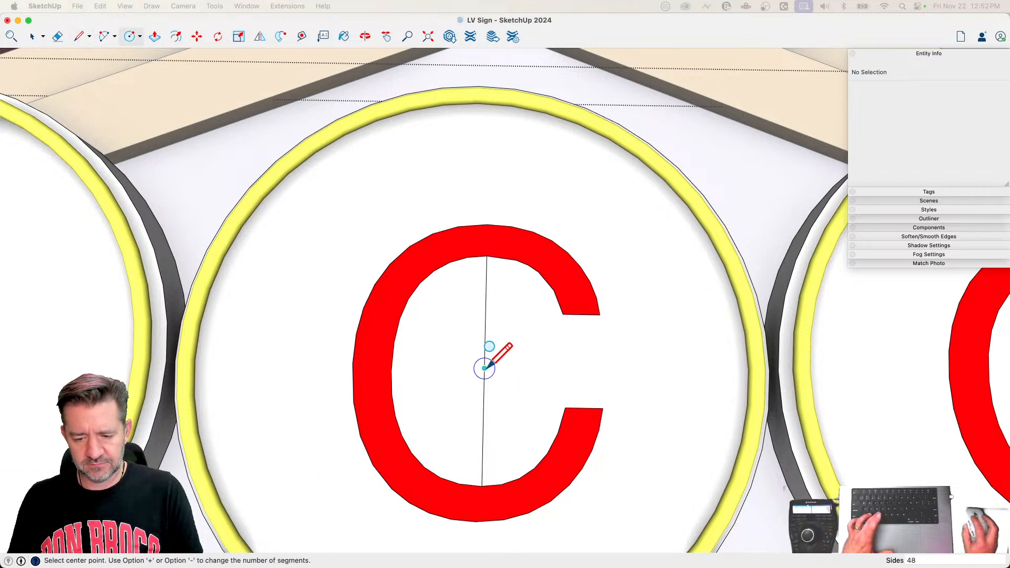
left_click(485, 241)
key("space")
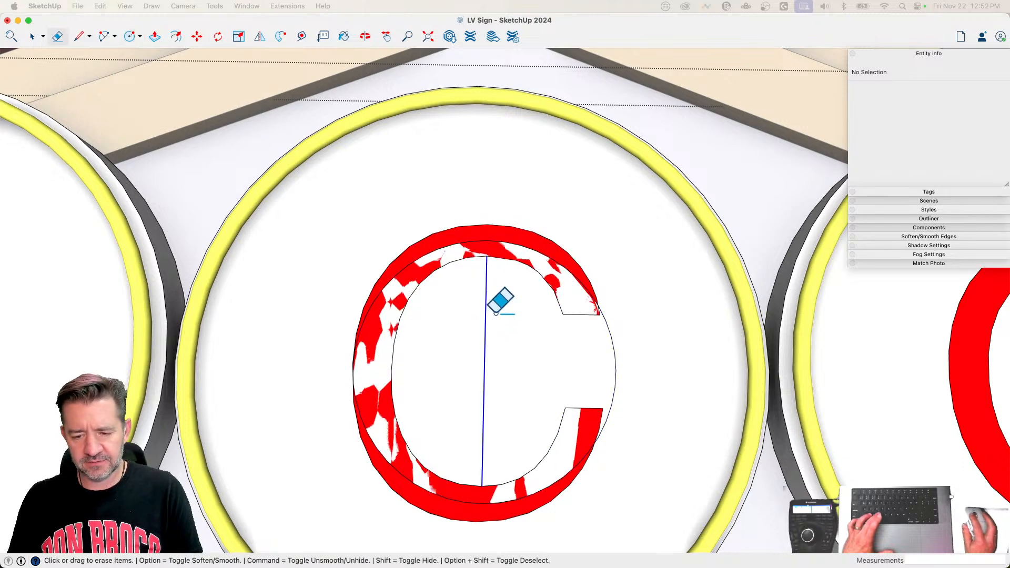
Step: Scale the circle narrower about its centre to about 0.84 so that it runs inside the C's stroke
left_click(614, 363)
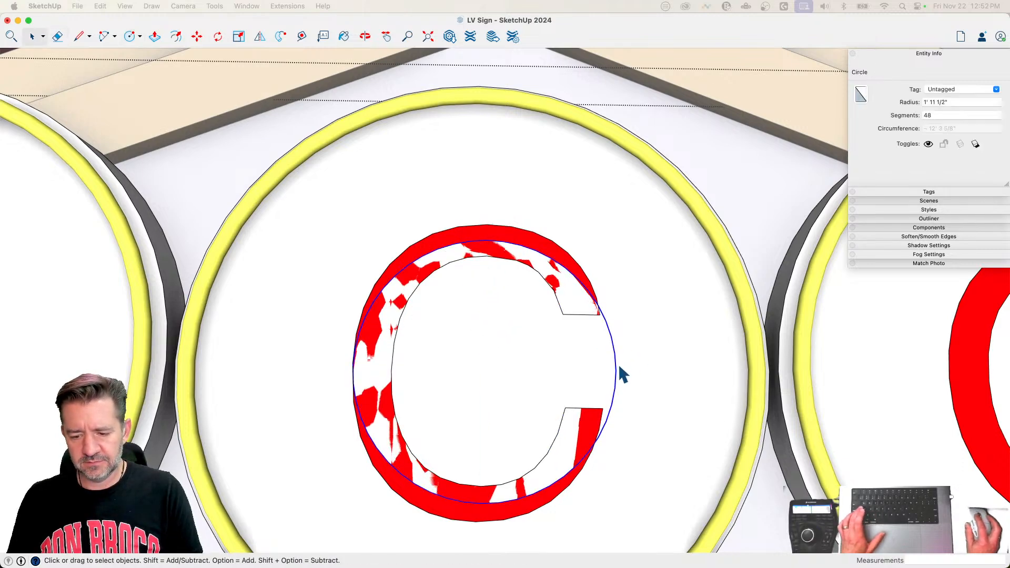
key("s")
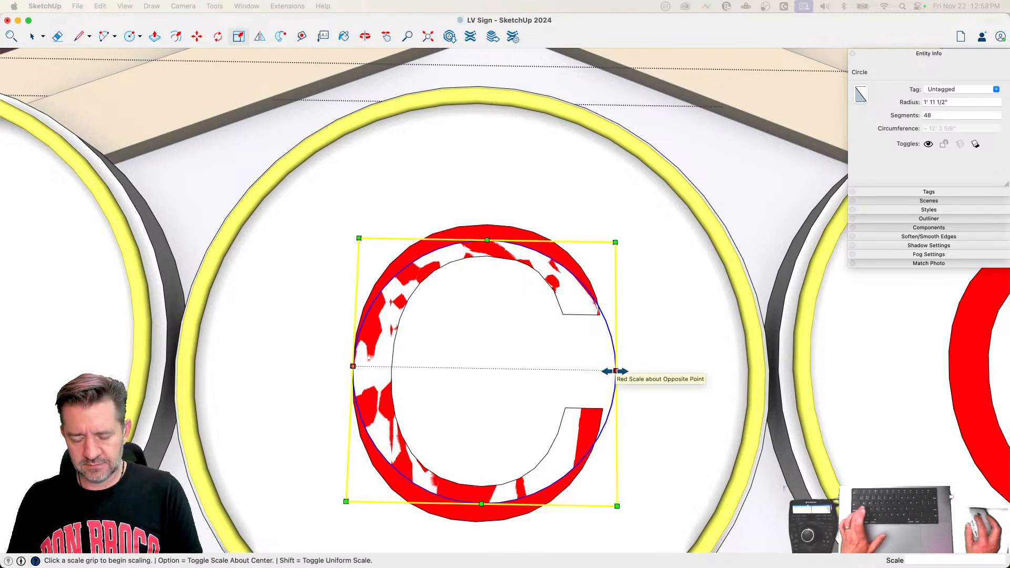
left_click(615, 372)
key("alt")
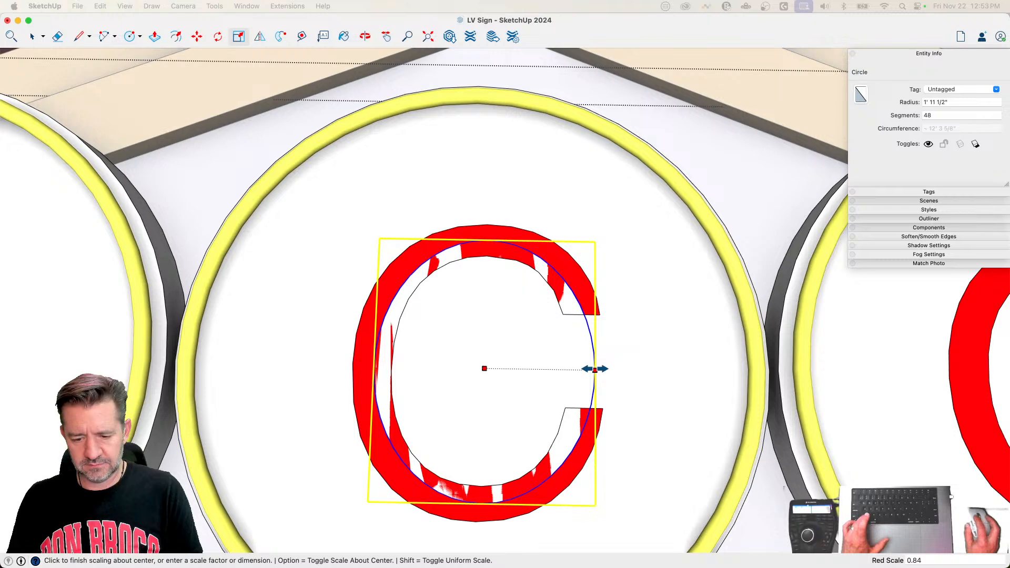
left_click(604, 371)
Step: Split the C's oval with a line across the letter's opening, and erase that line and the oval segment spanning the gap
key("l")
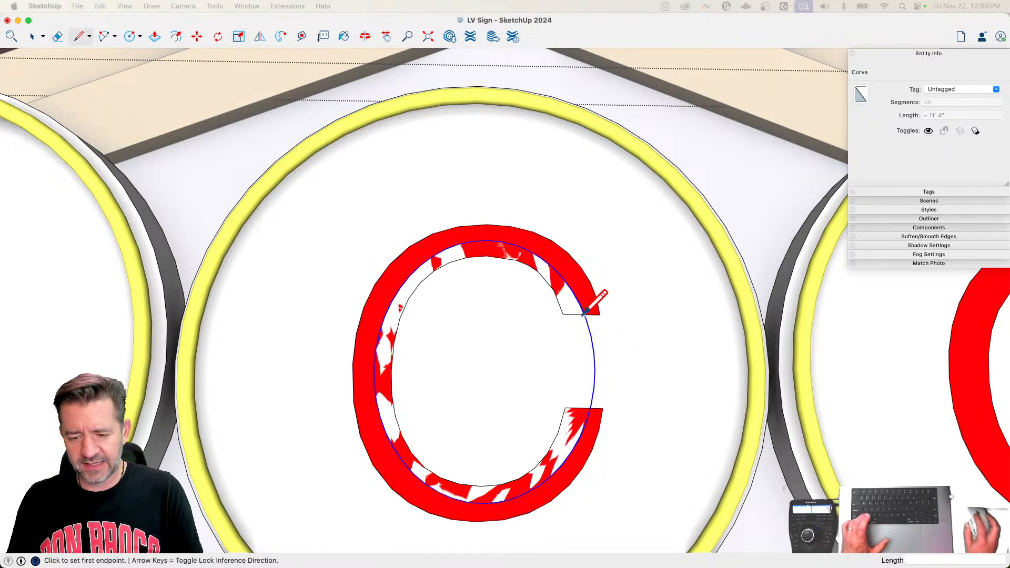
scroll(583, 313, "up", 3)
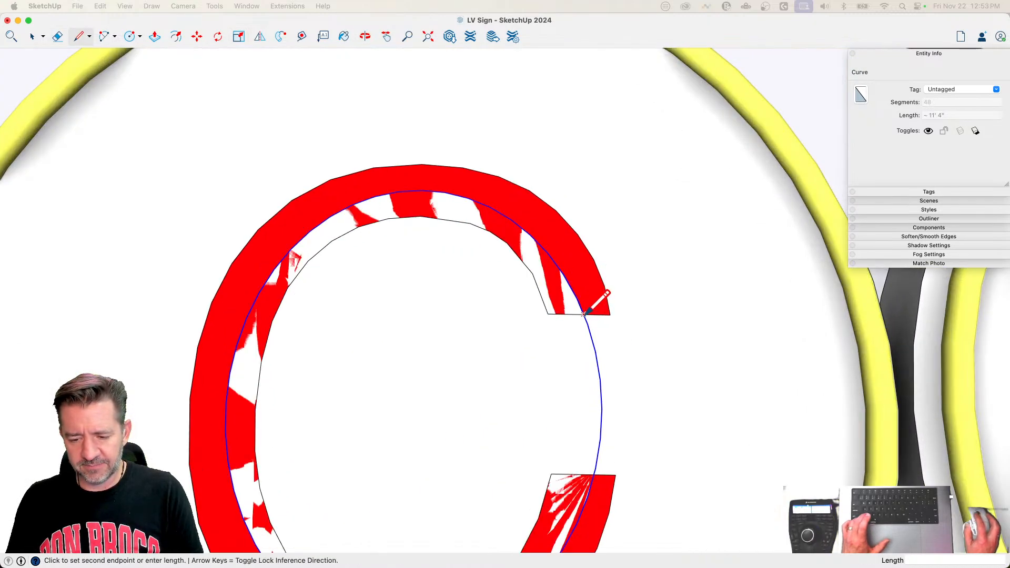
left_click(595, 467)
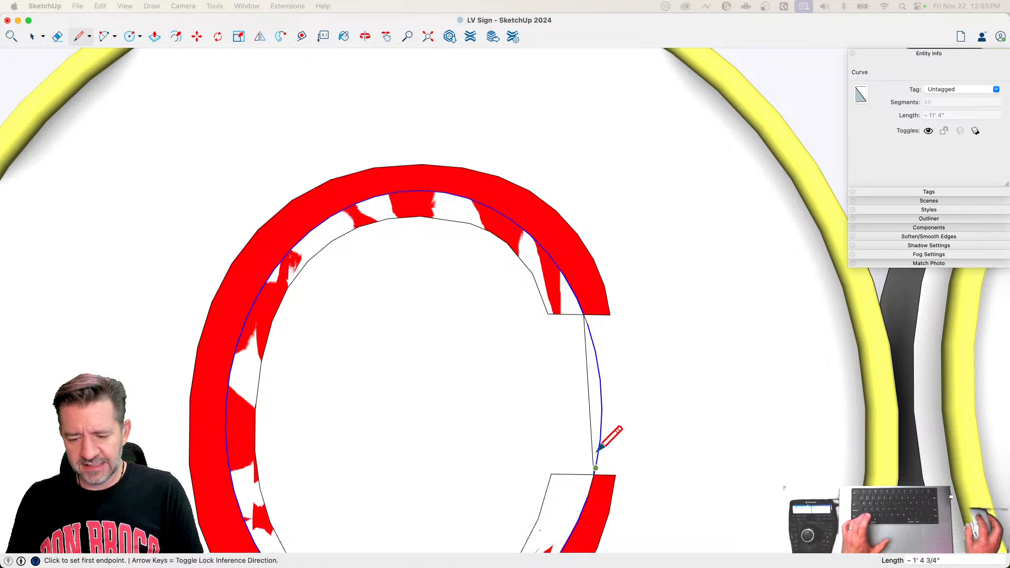
key("e")
left_click_drag(604, 394, 548, 419)
key("space")
scroll(547, 429, "down", 3)
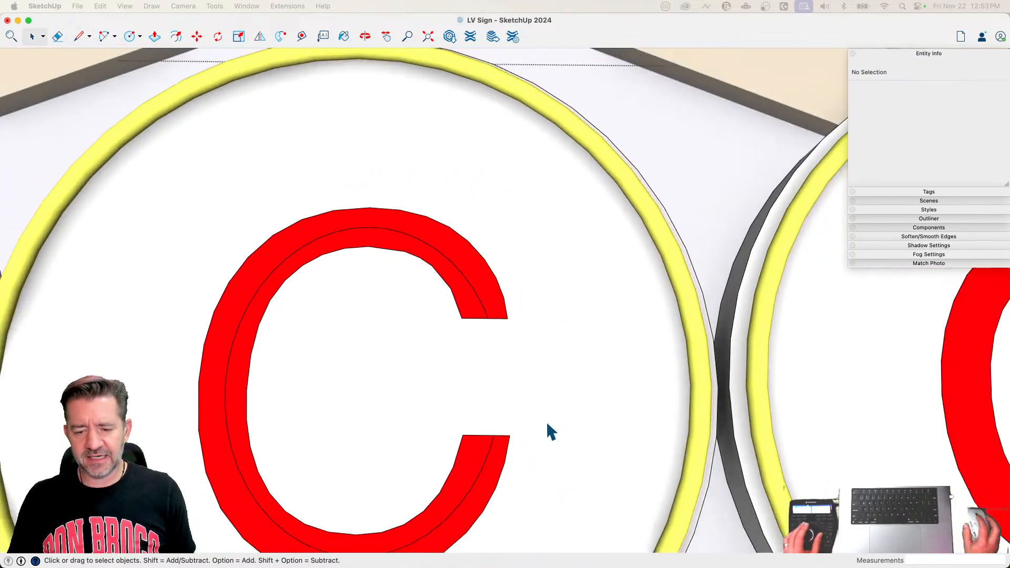
Step: Draw a 1' 11 1/2" radius circle from the midpoint of a vertical line connecting the O's inner top and bottom edges
scroll(546, 421, "down", 3)
key("c")
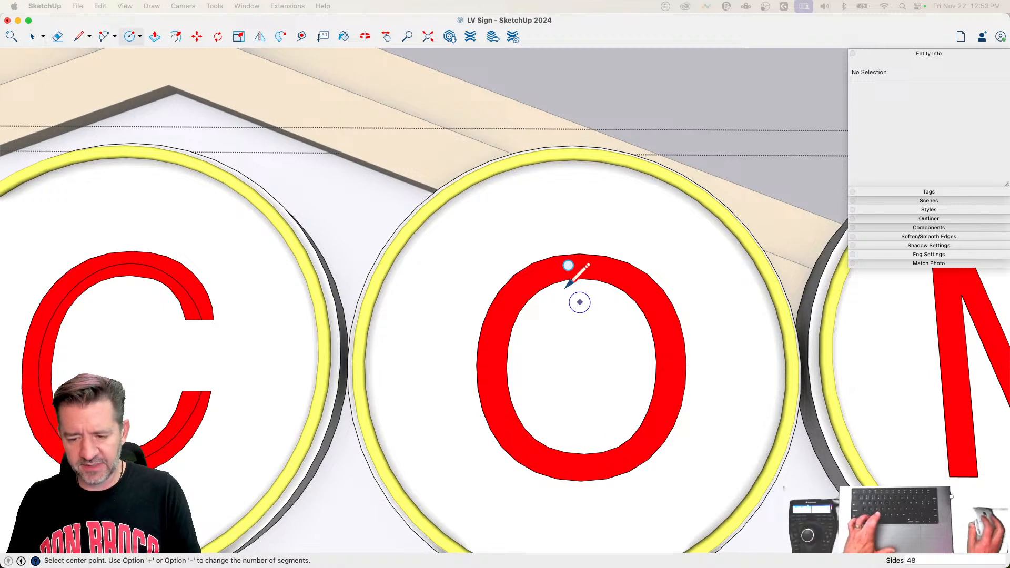
key("l")
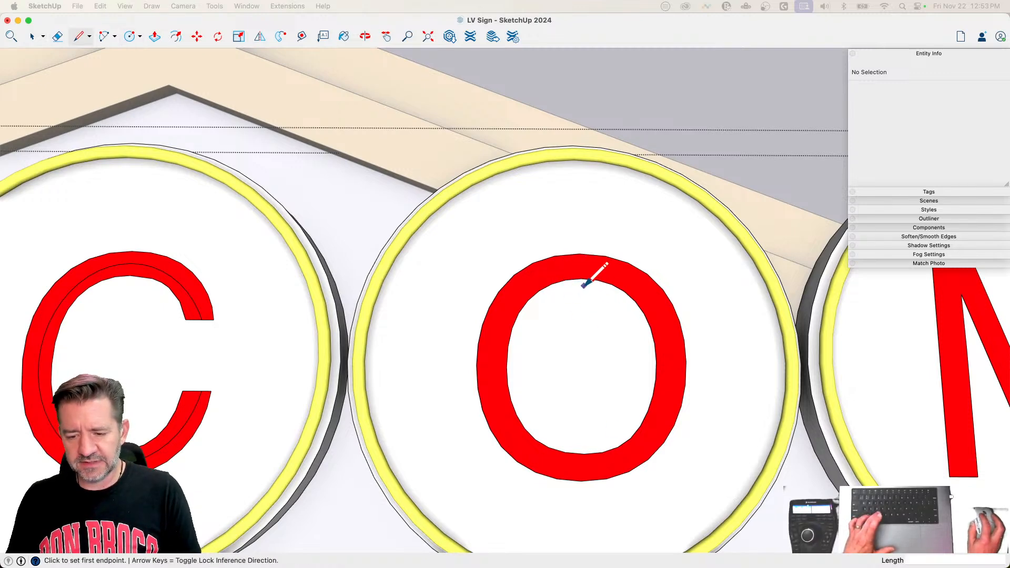
left_click(583, 454)
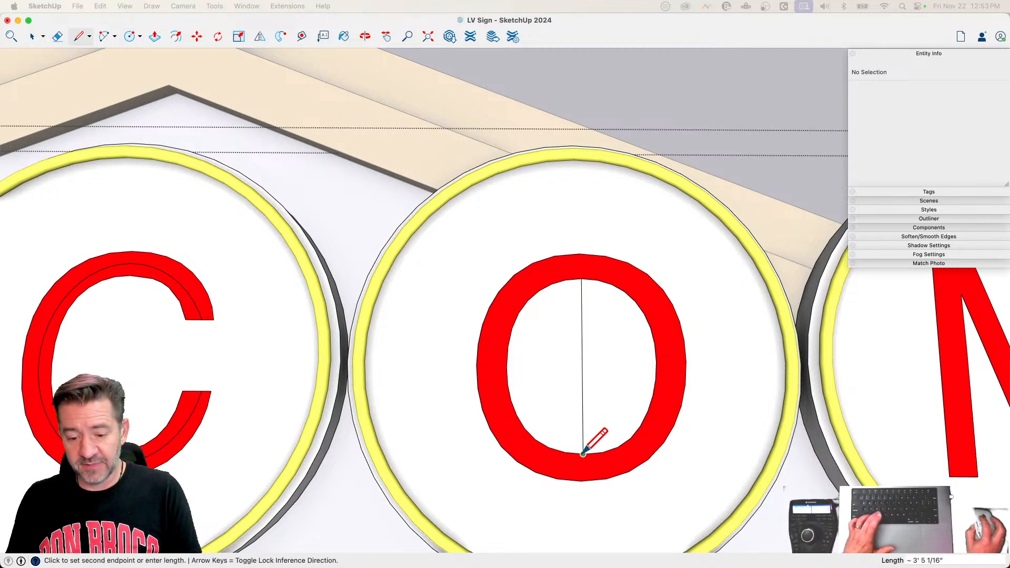
key("c")
left_click(581, 364)
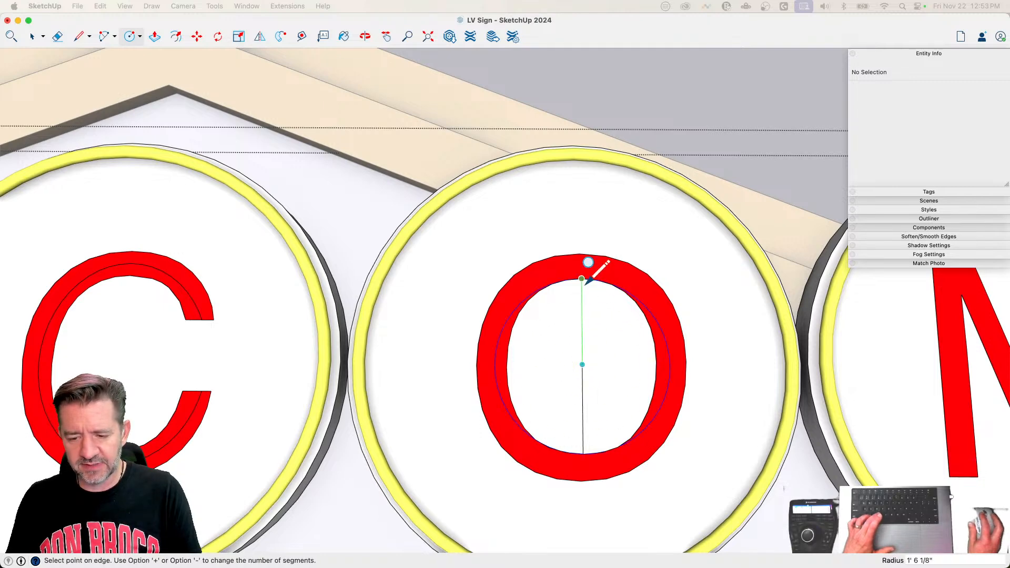
left_click(581, 265)
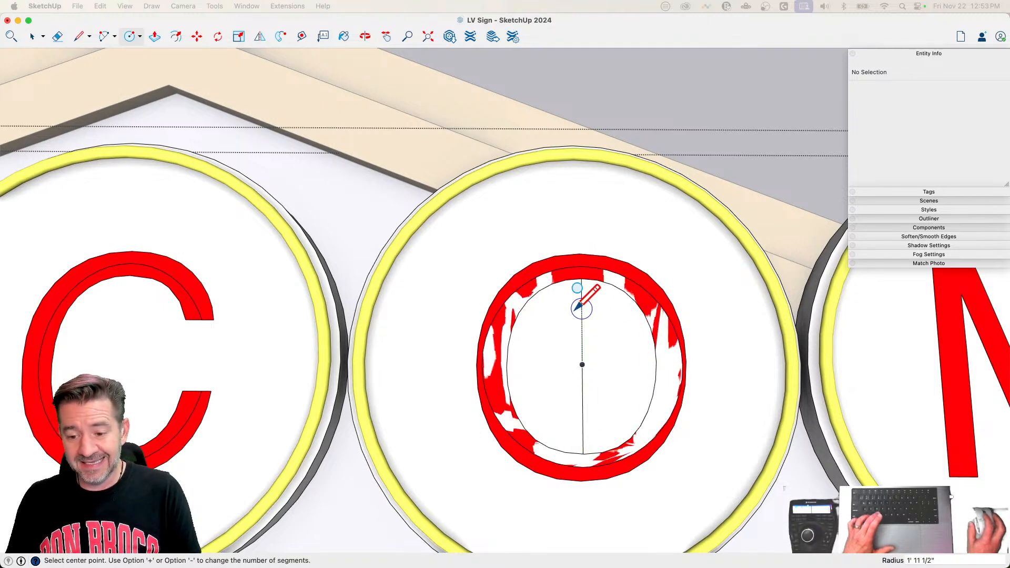
Step: Erase the vertical construction line inside the O
key("space")
key("e")
left_click(582, 342)
key("space")
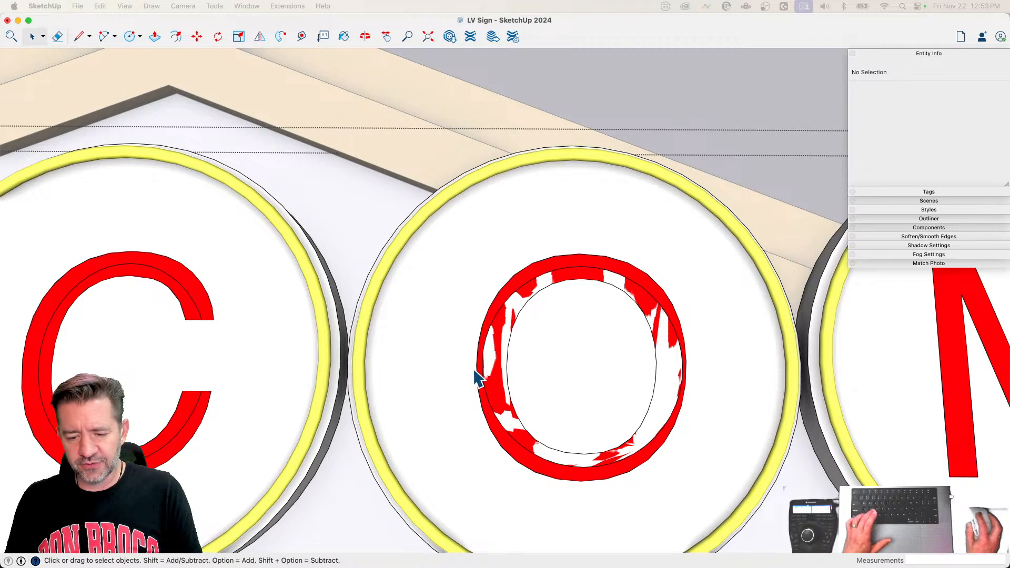
Step: Scale the circle inside the O about its centre to about 0.93 in width and 1.02 in height
left_click(487, 374)
key("s")
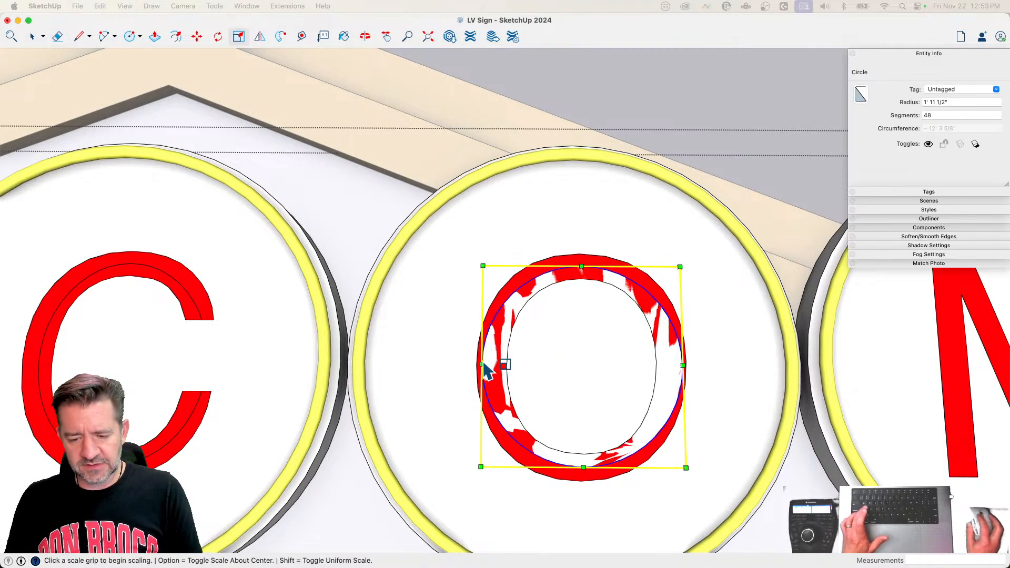
left_click(477, 362)
key("alt")
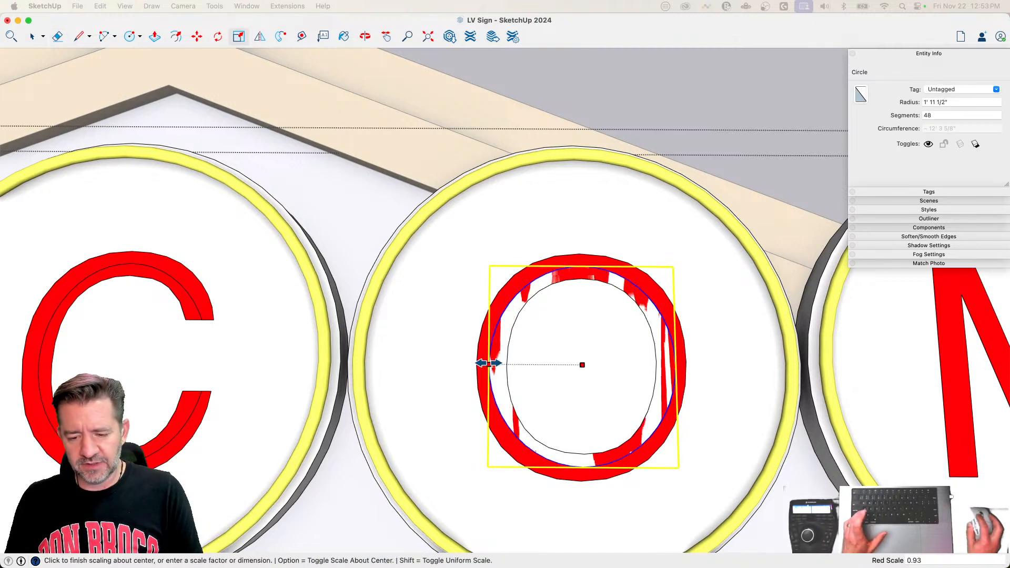
left_click(489, 363)
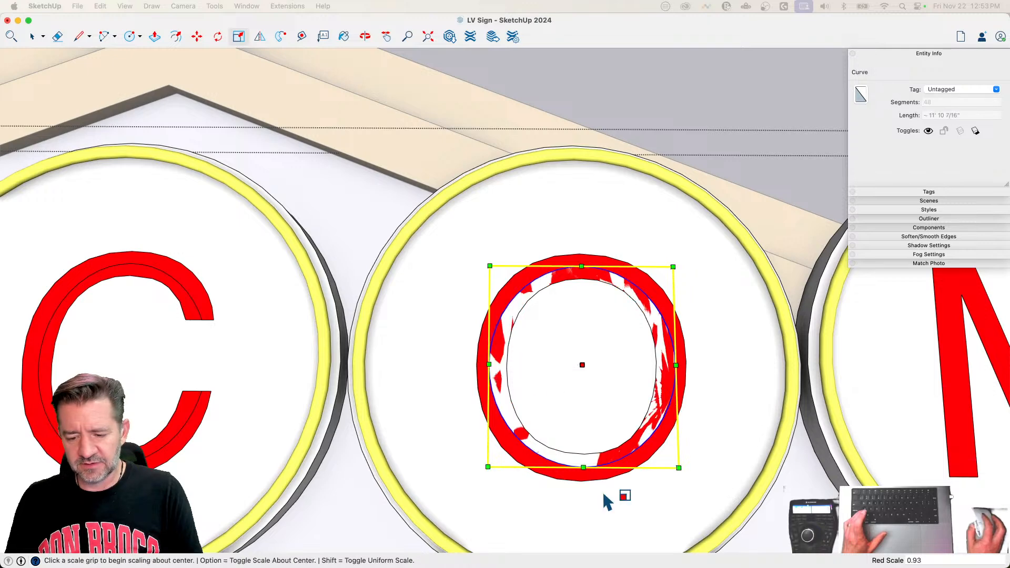
left_click(582, 467)
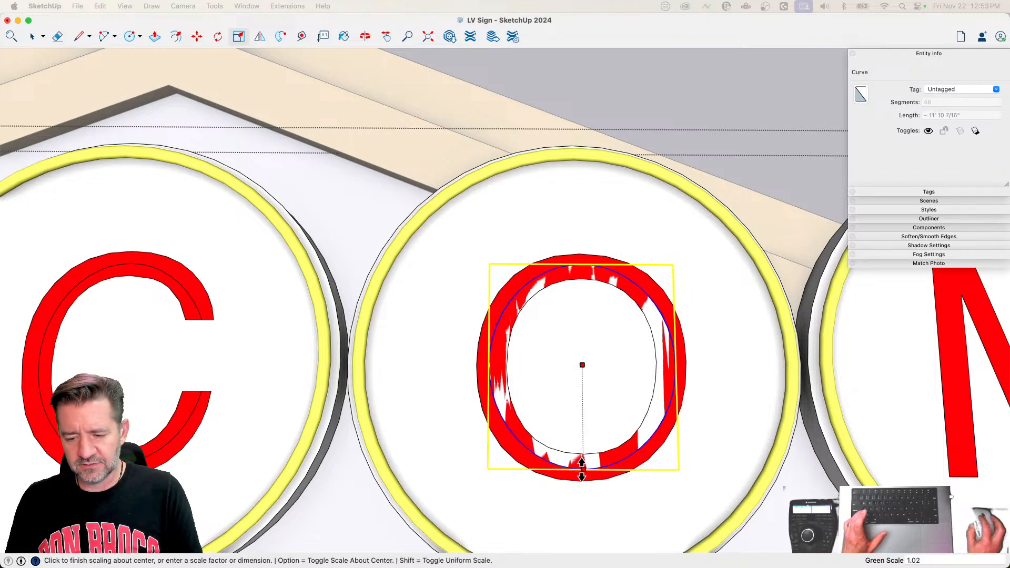
left_click(582, 467)
Step: Delete the extra face enclosed by the O's new centre-line oval
key("space")
left_click(600, 386)
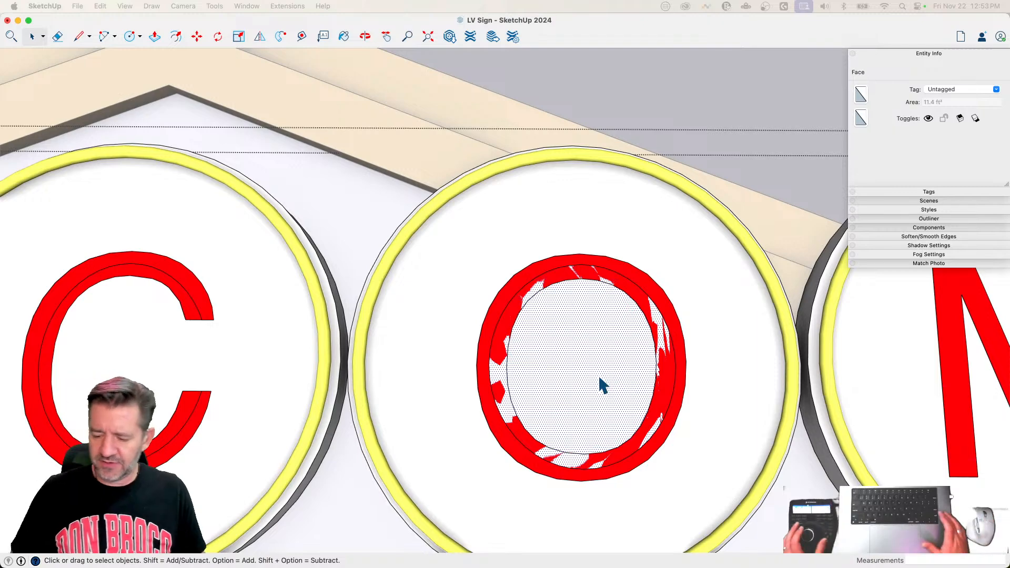
key("Delete")
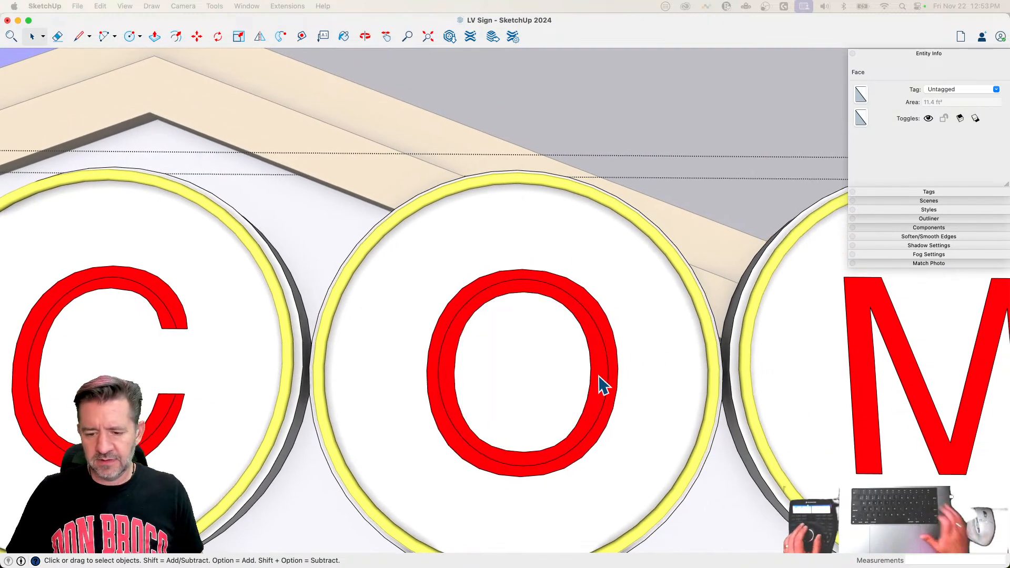
Step: Draw vertical centre lines along the M's left and right uprights, from bottom edge to top edge
key("l")
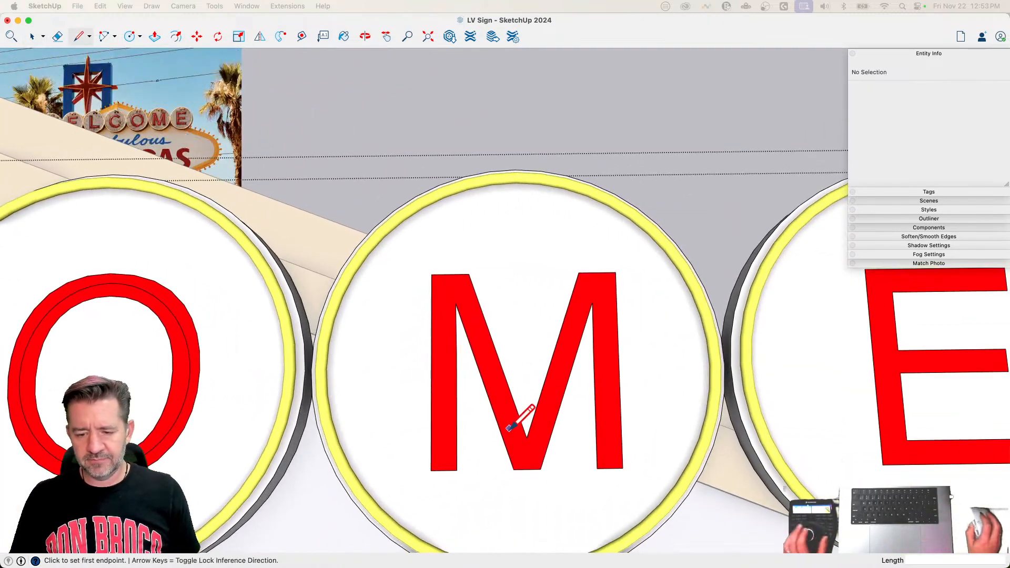
left_click(443, 470)
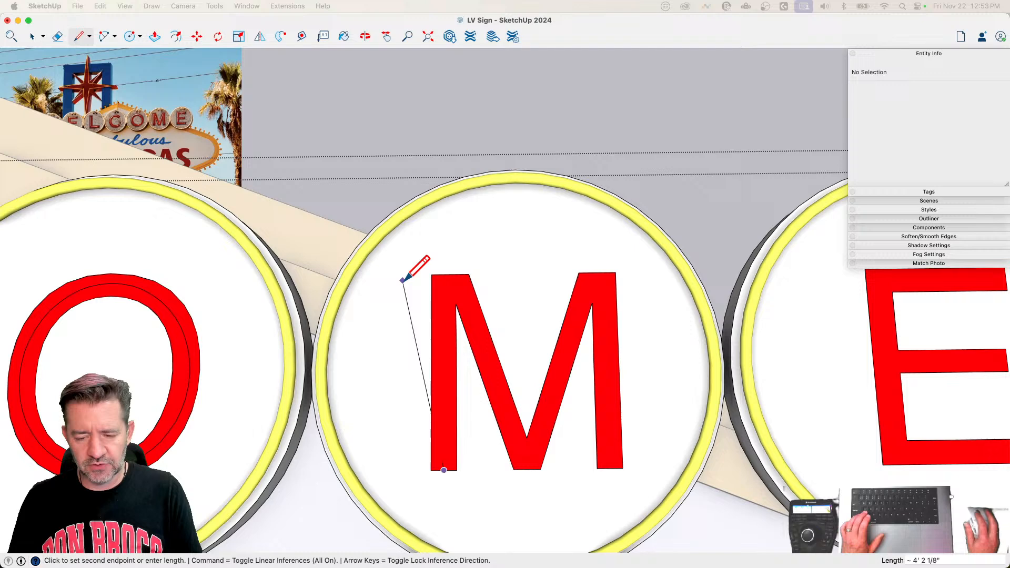
left_click(443, 274)
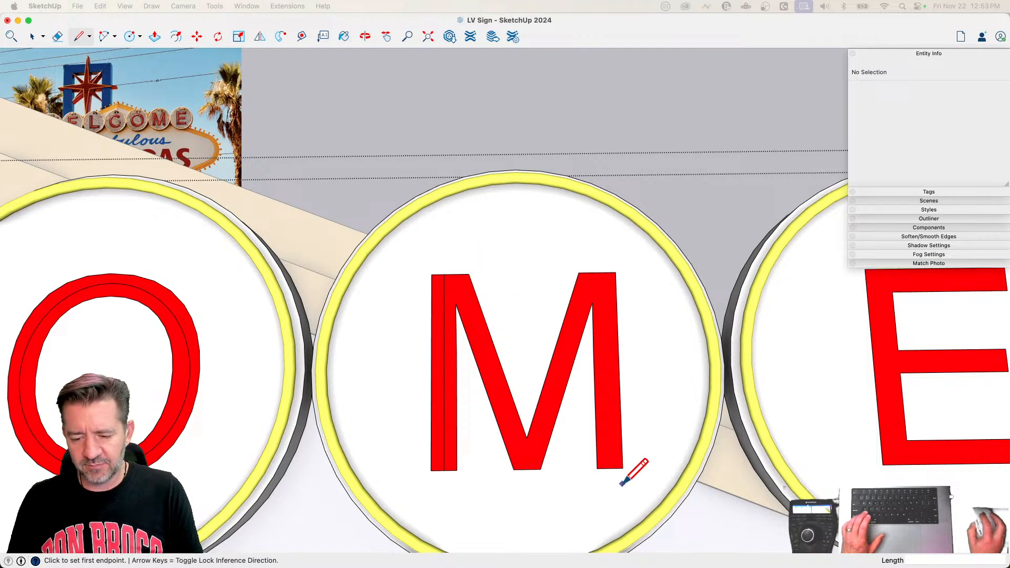
left_click(609, 468)
left_click(604, 272)
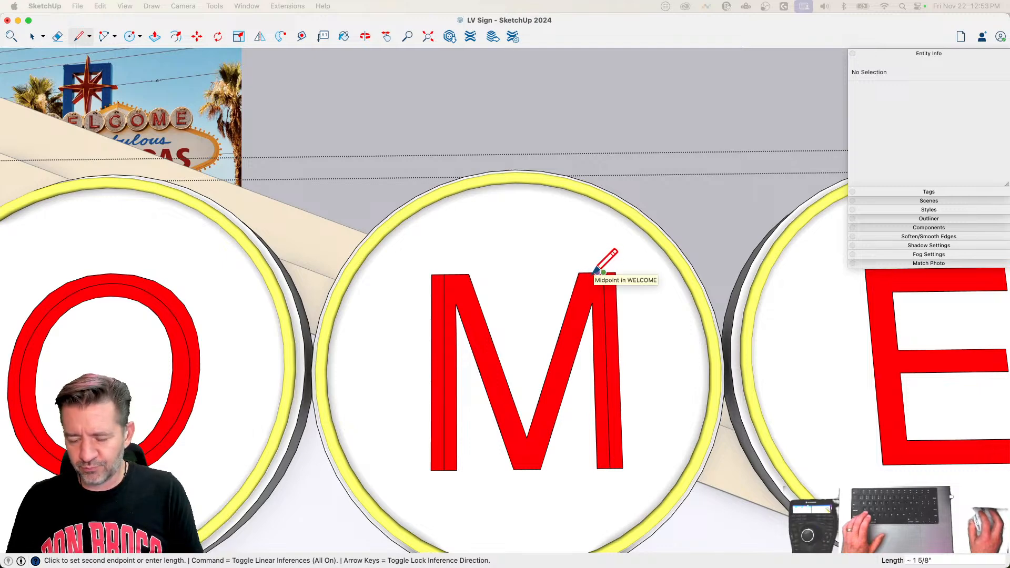
Step: Draw the M's right diagonal centre line to the midpoint of its bottom point, and join its upper end to the right upright's centre line
left_click(590, 273)
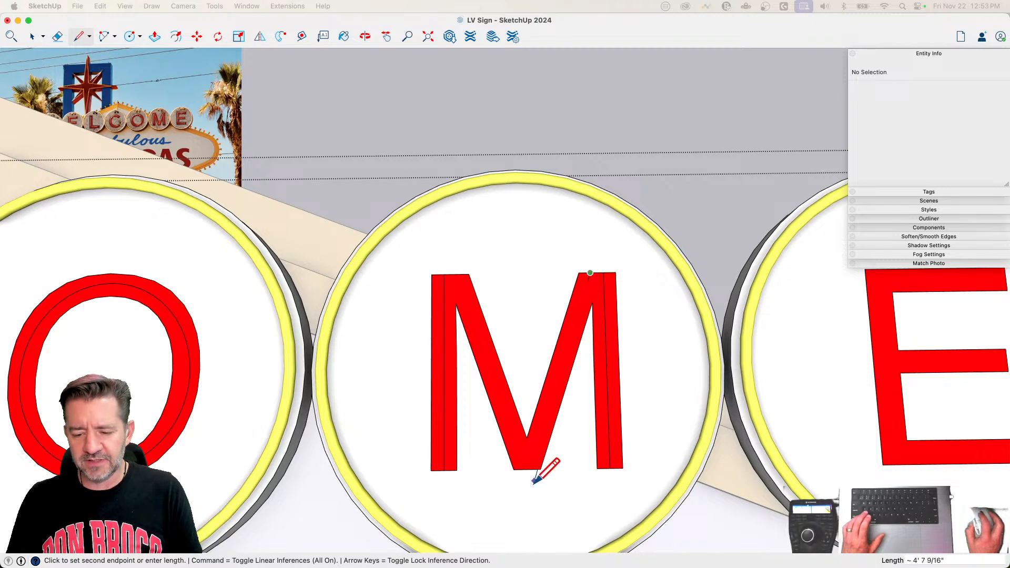
left_click(527, 468)
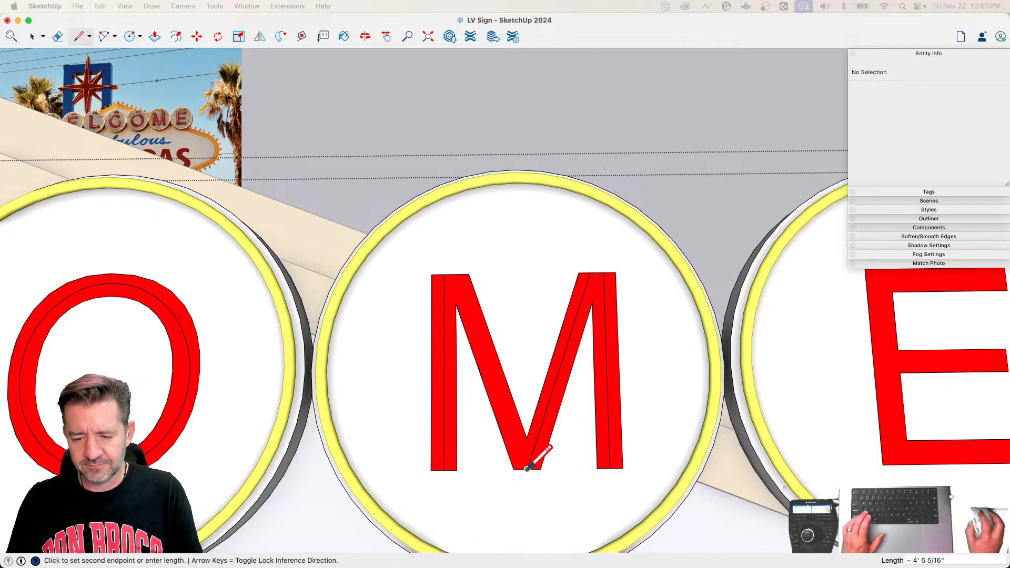
left_click(588, 273)
left_click(603, 272)
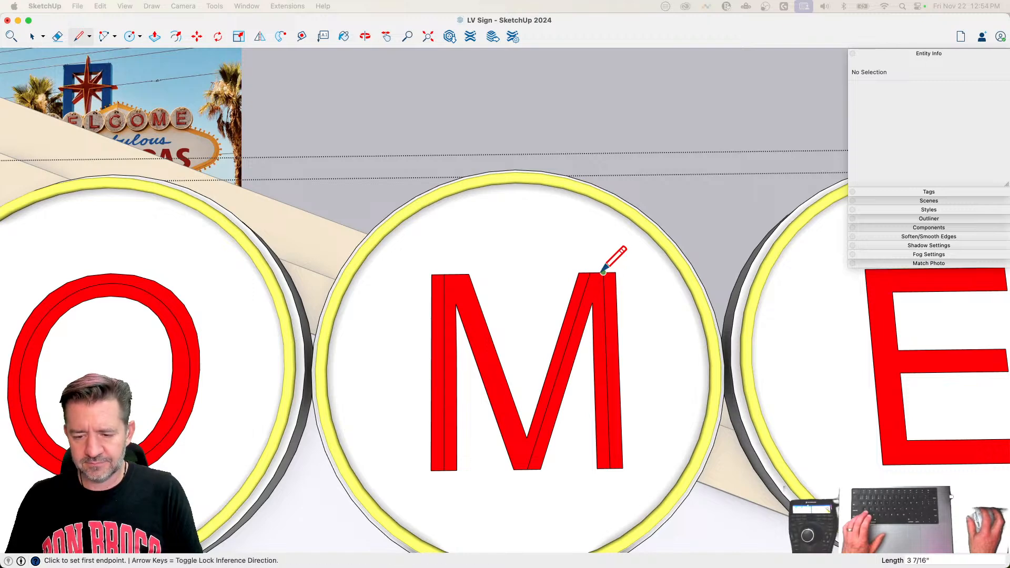
Step: Copy the short joining edge to the left upright's upper end, and draw the left diagonal centre line from it to the M's bottom point
key("space")
left_click(600, 273)
key("m")
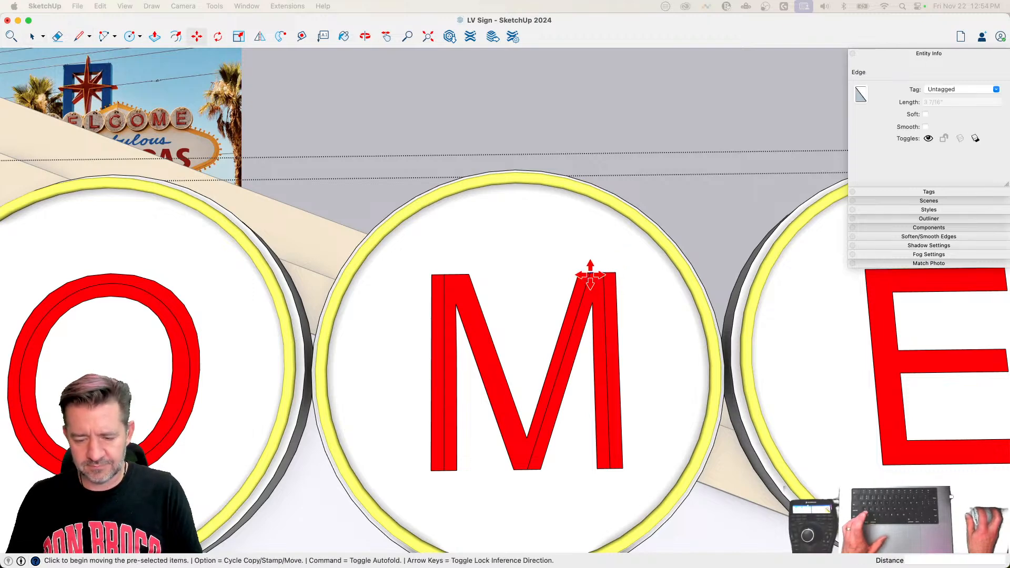
left_click(590, 273)
key("alt")
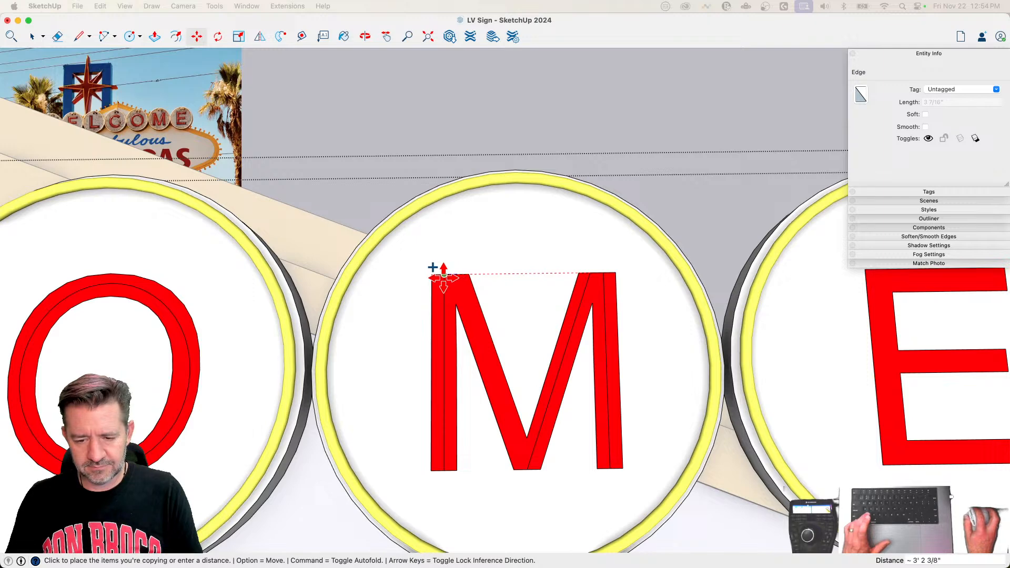
key("l")
left_click(456, 274)
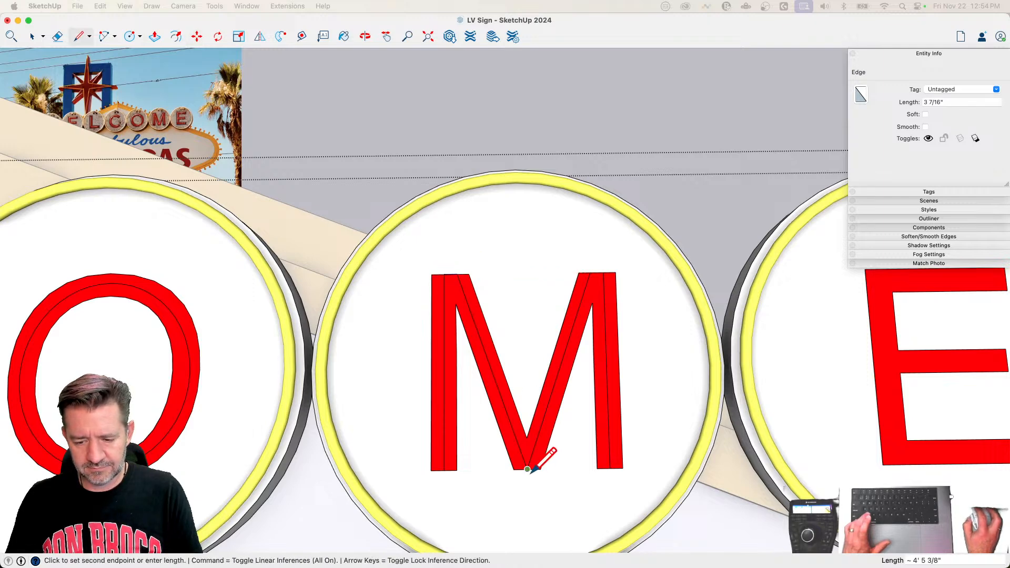
left_click(527, 469)
Step: Round the corner where the M's diagonal centre lines meet at the bottom with an arc fillet of about 3 7/16" radius
key("e")
scroll(536, 447, "up", 3)
key("a")
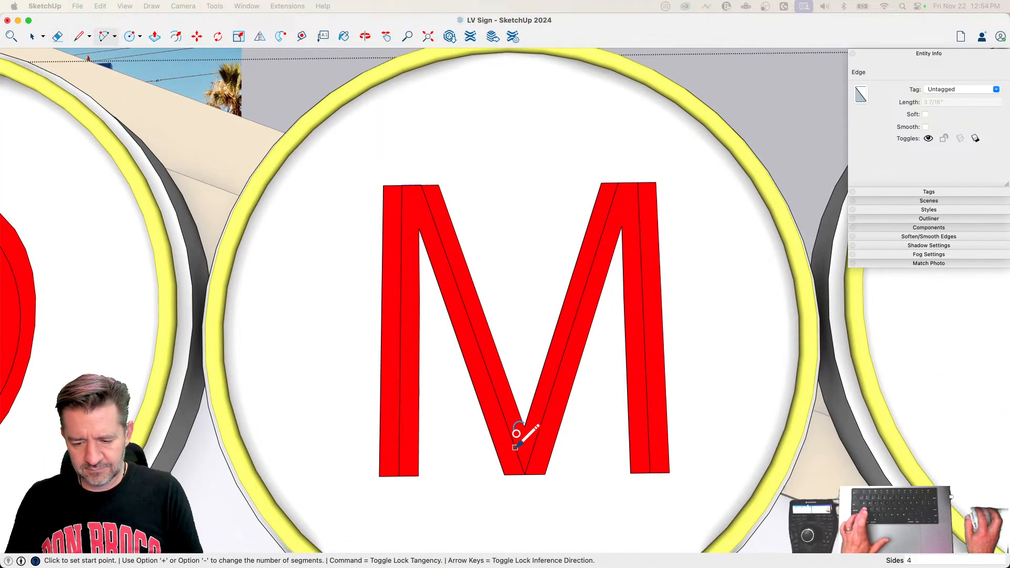
left_click(513, 445)
double_click(535, 445)
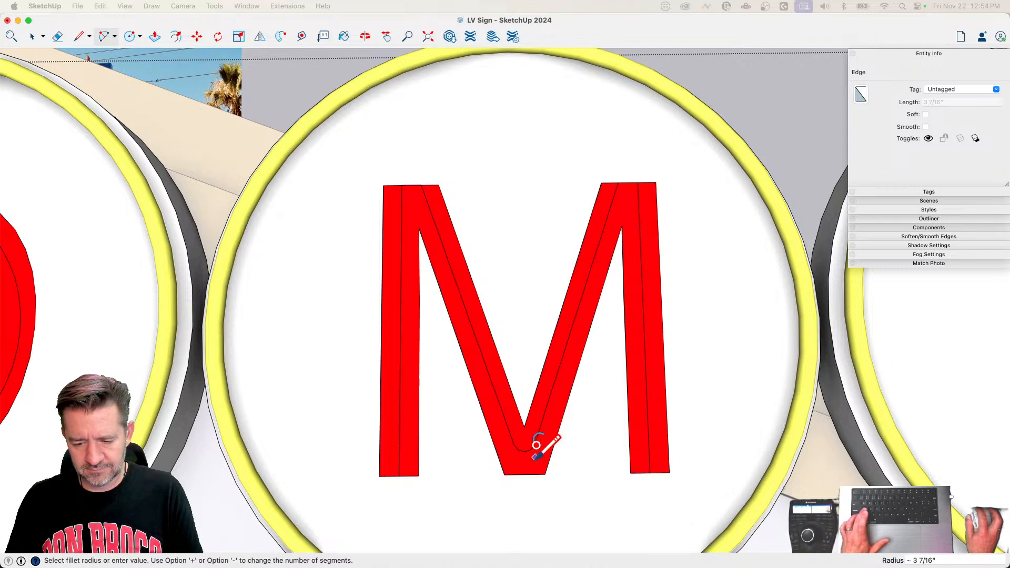
left_click(402, 207)
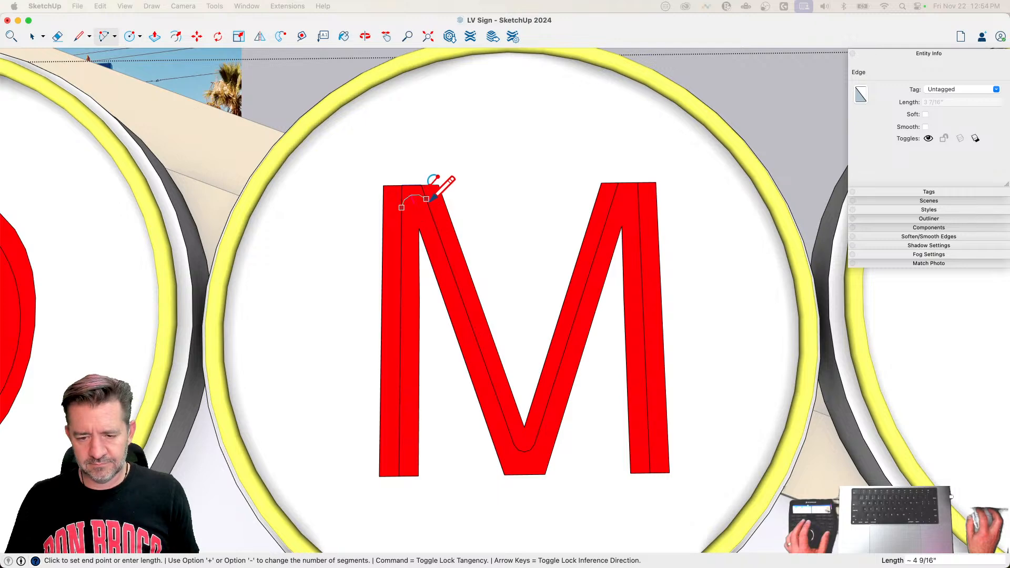
scroll(430, 199, "up", 5)
key("l")
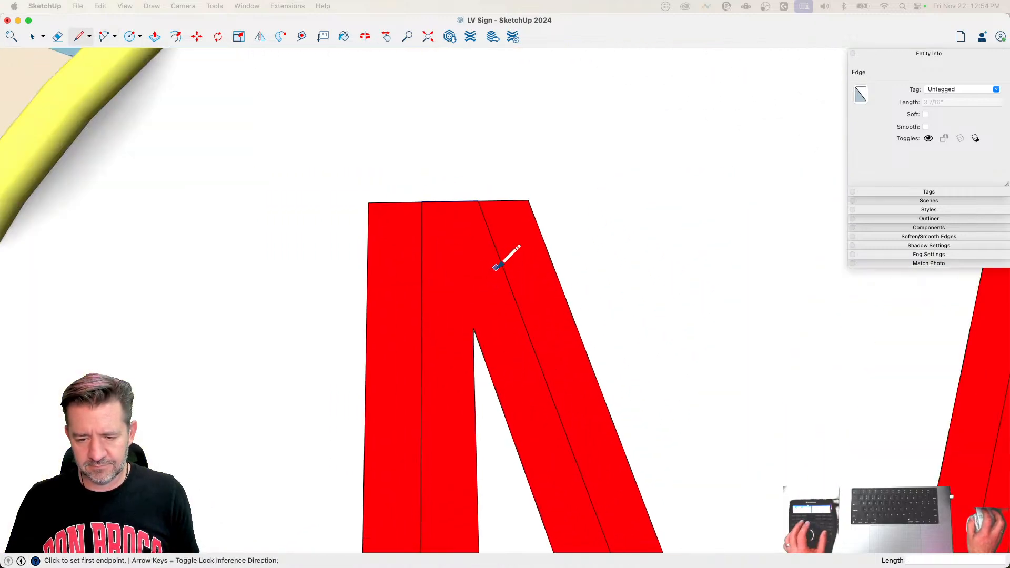
left_click(501, 263)
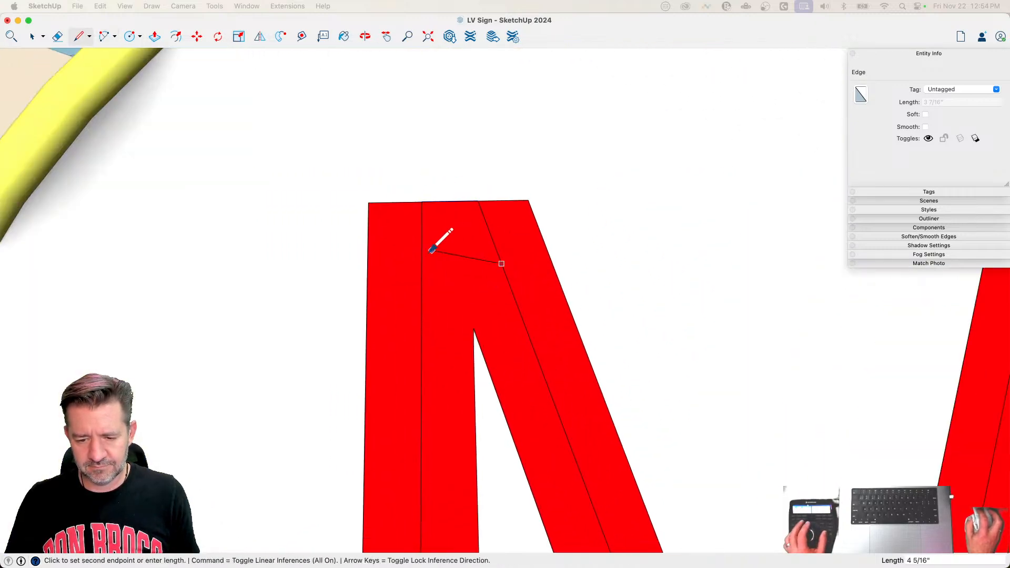
Step: Join the M's left upright and diagonal centre lines with an arc about 4 3/4" wide near the peak, and erase the leftover edges above it
key("a")
left_click(500, 261)
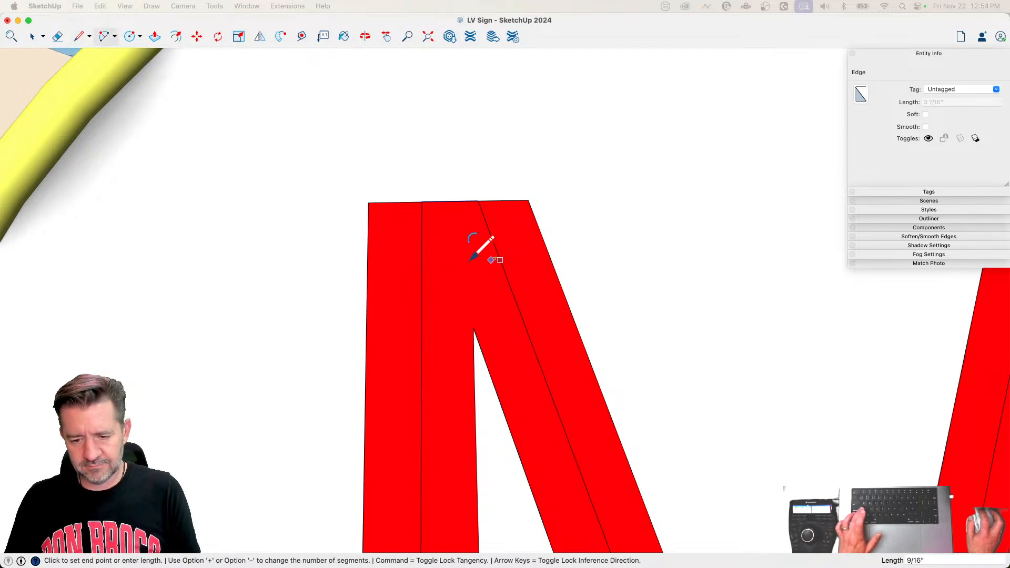
double_click(421, 261)
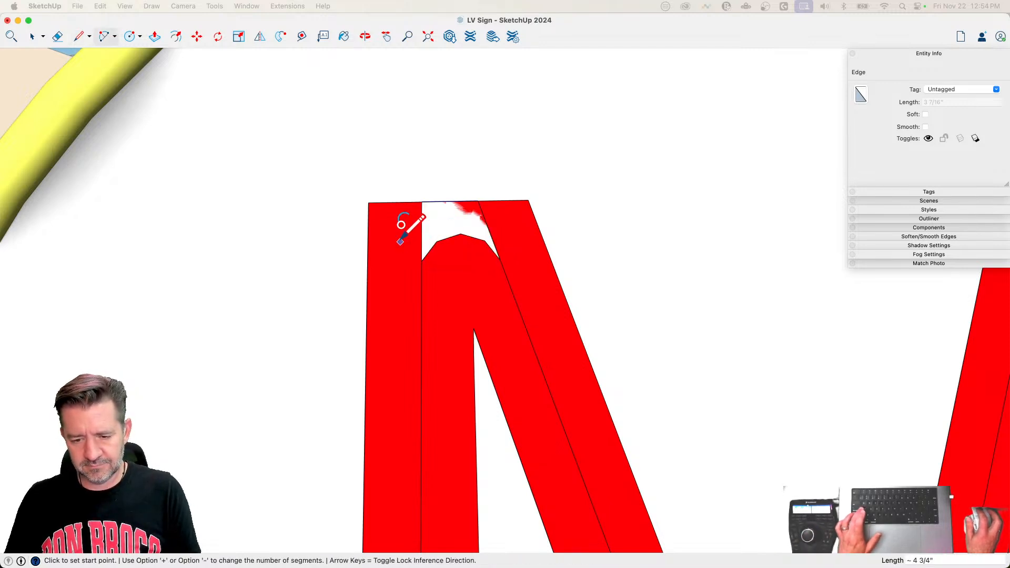
key("e")
left_click_drag(416, 219, 491, 218)
key("space")
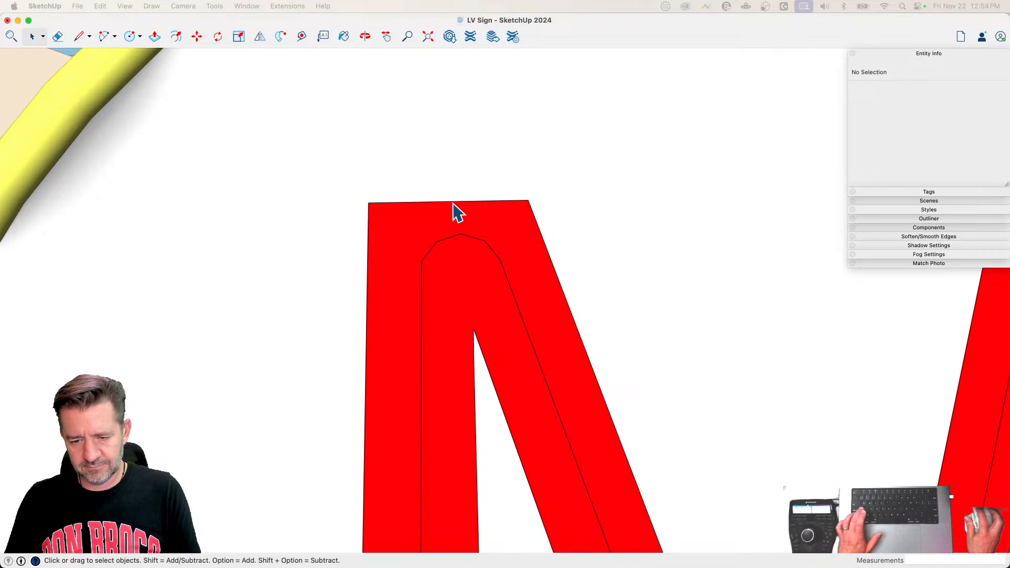
left_click(453, 203)
left_click(396, 202)
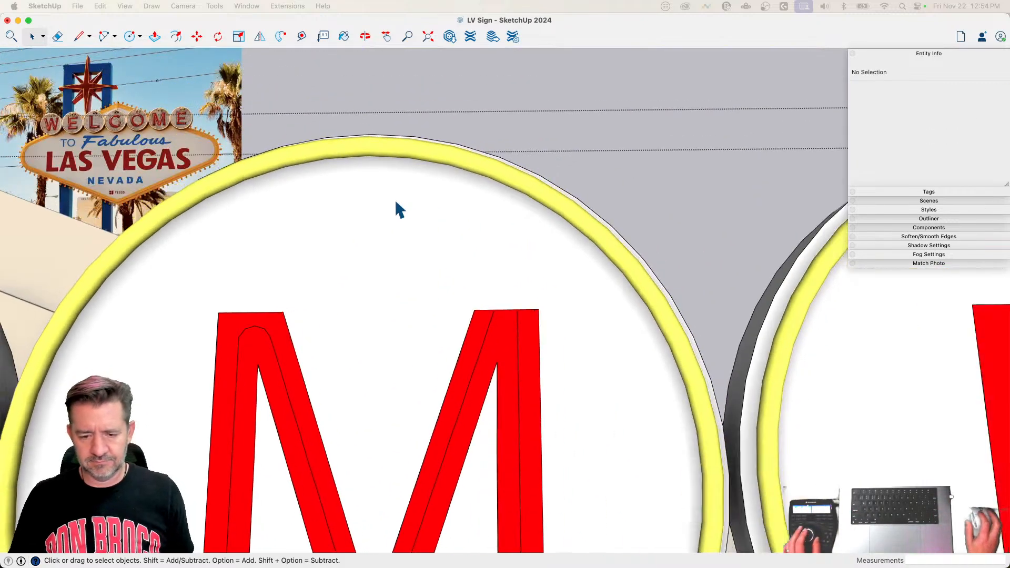
Step: Join the M's right diagonal and upright centre lines with an arc about 4 3/4" wide near the peak, and erase the leftover edges above it
key("a")
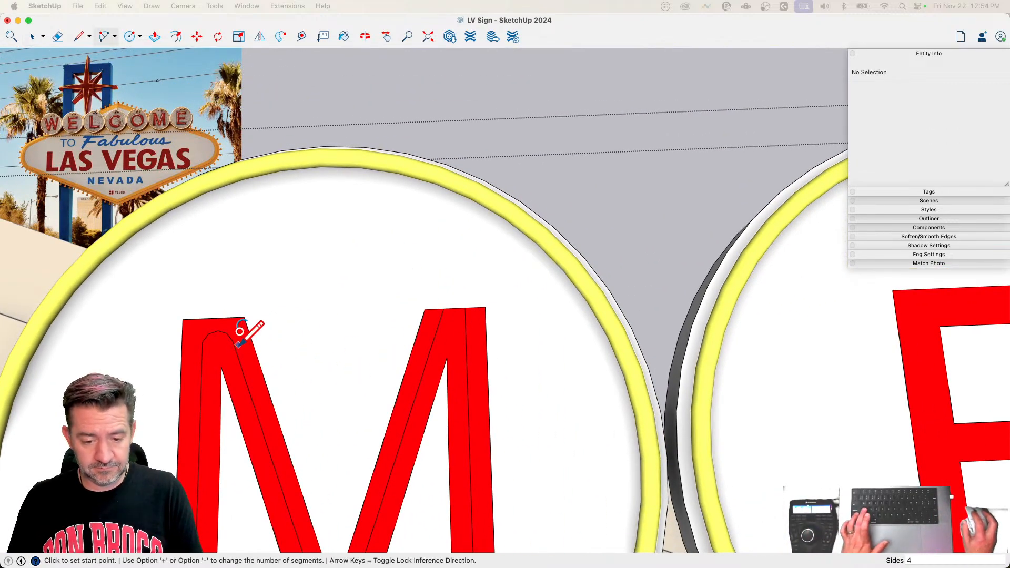
left_click(435, 331)
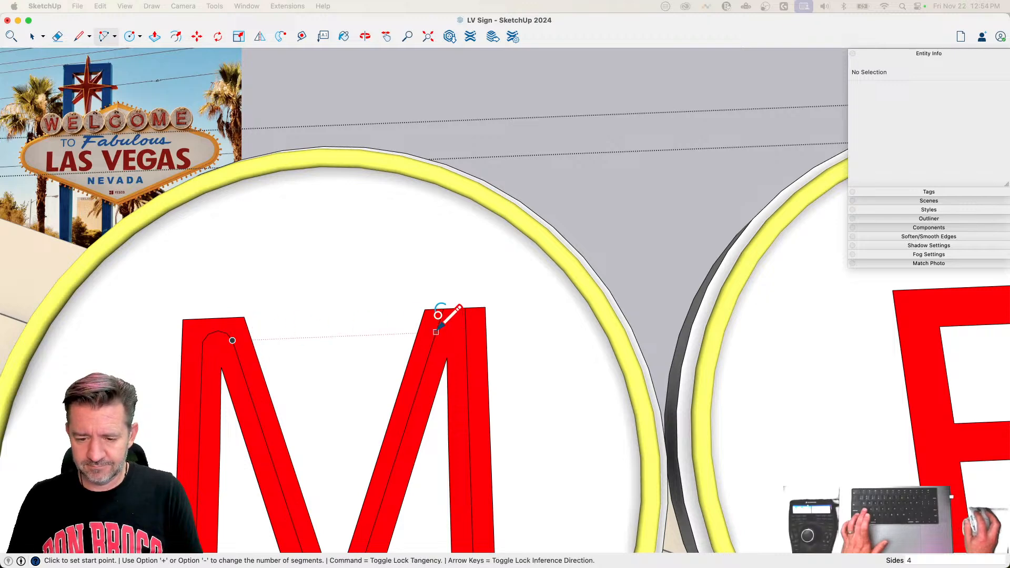
double_click(466, 330)
key("space")
key("e")
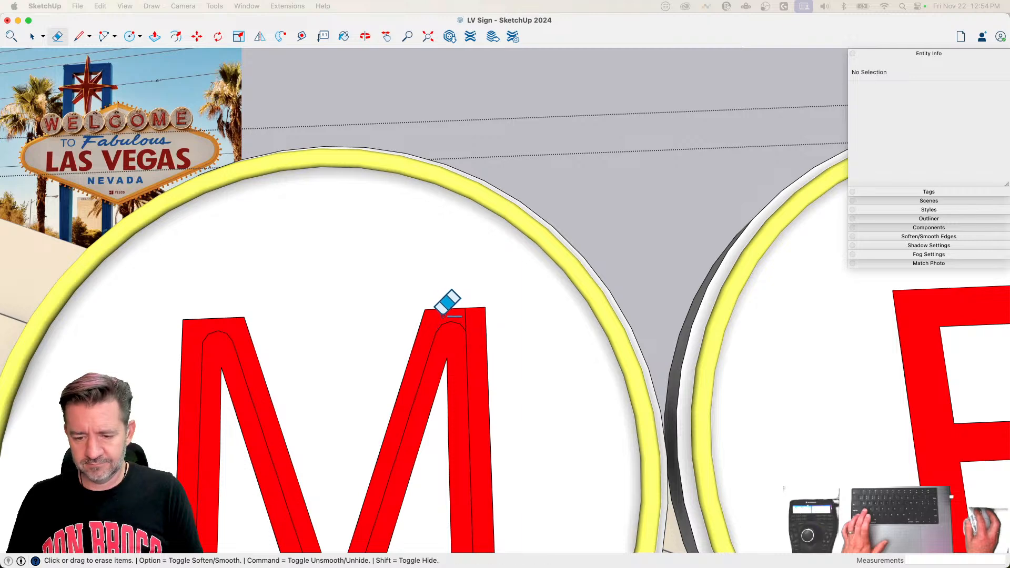
key("space")
left_click_drag(472, 312, 472, 313)
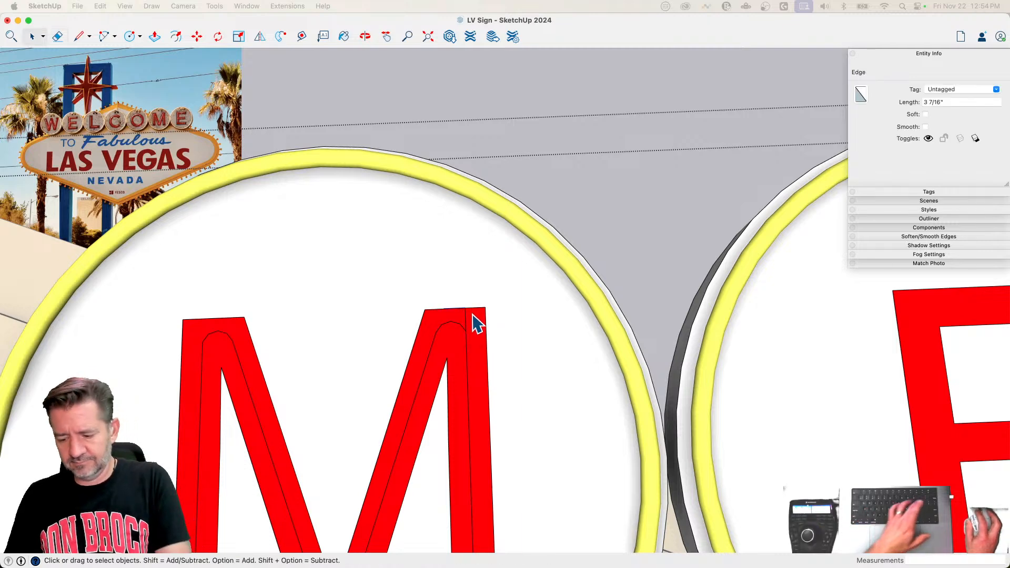
key("Delete")
key("e")
key("space")
scroll(468, 317, "down", 5)
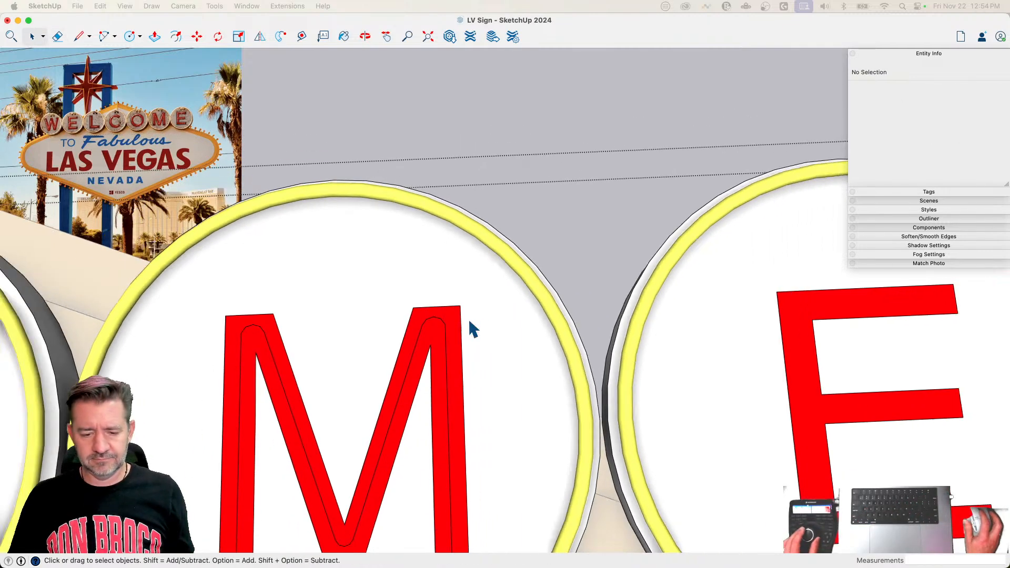
Step: Copy the first E's centre lines in WELCOME onto the last E, aligning them with its red strokes
scroll(467, 318, "up", 3)
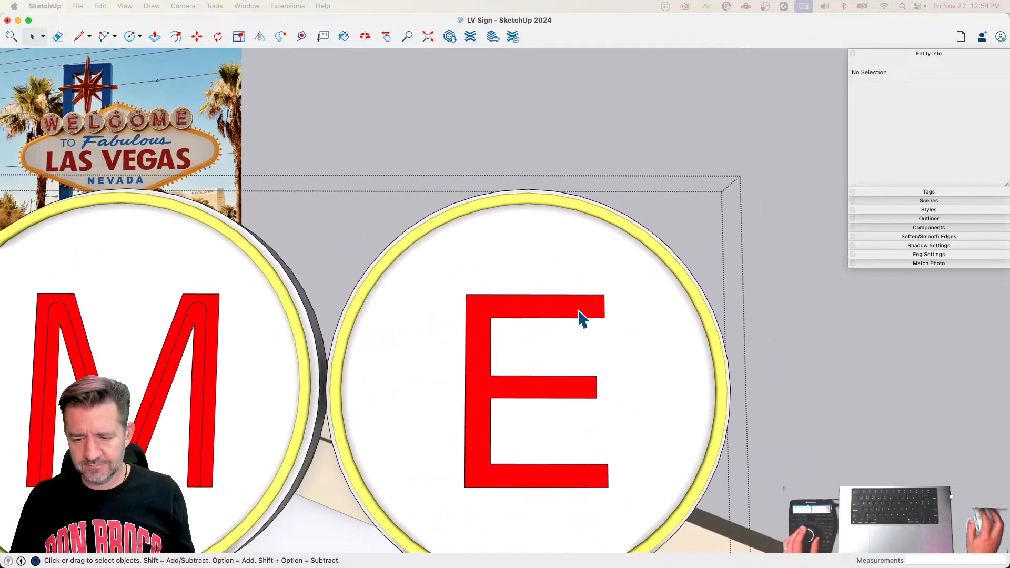
scroll(396, 404, "down", 8)
scroll(180, 323, "up", 3)
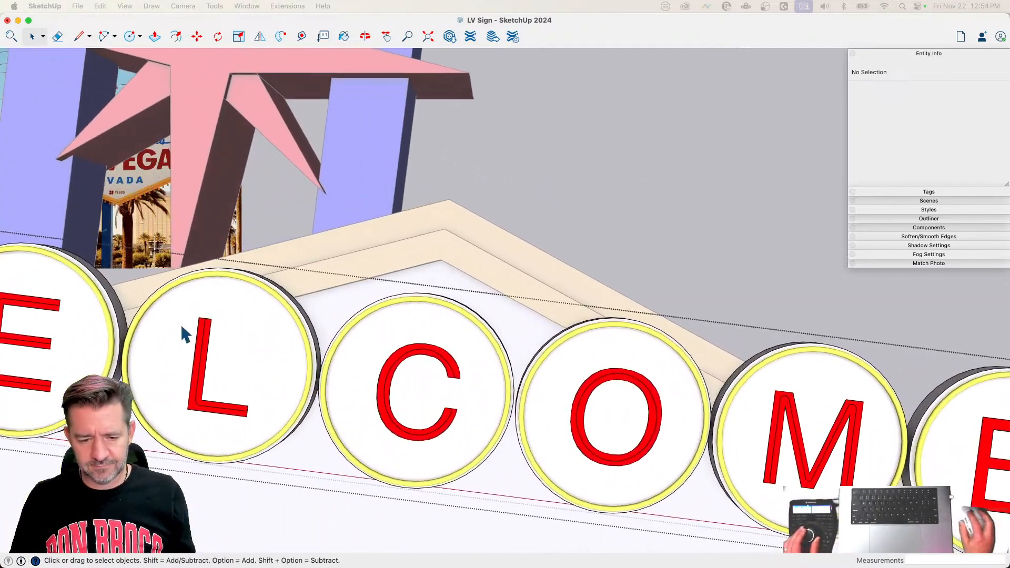
triple_click(40, 311)
key("m")
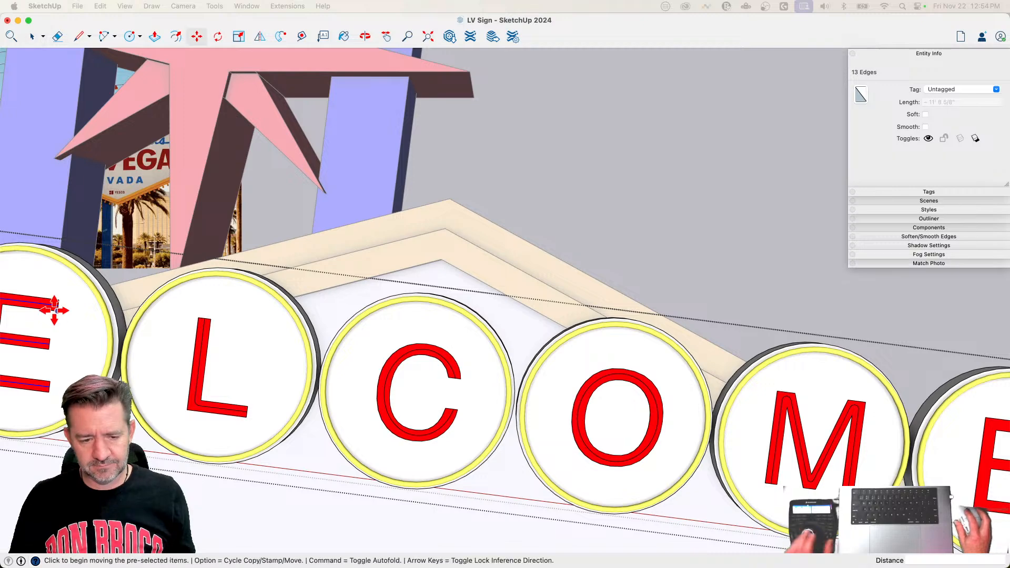
key("alt")
left_click(56, 311)
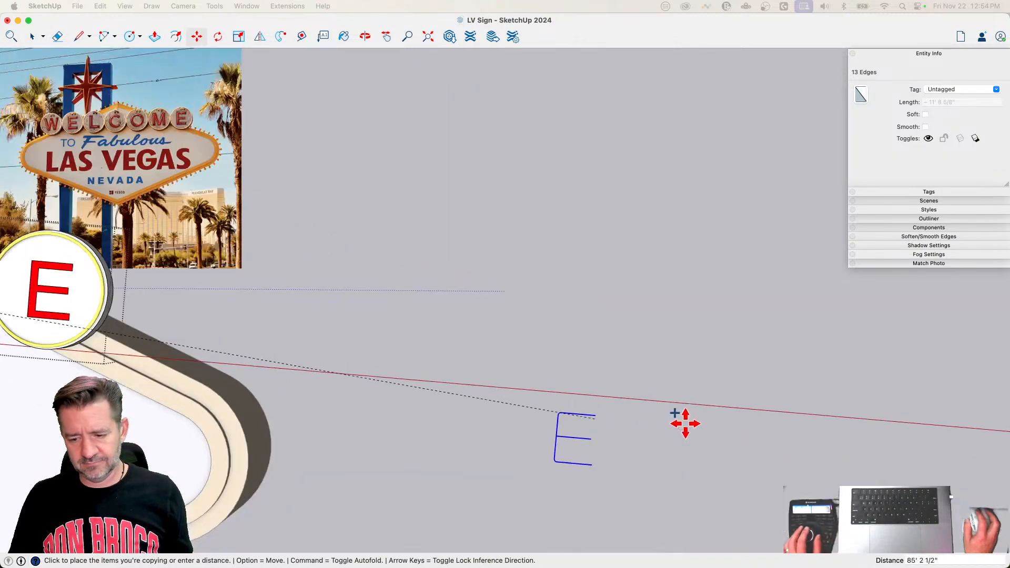
scroll(485, 357, "up", 5)
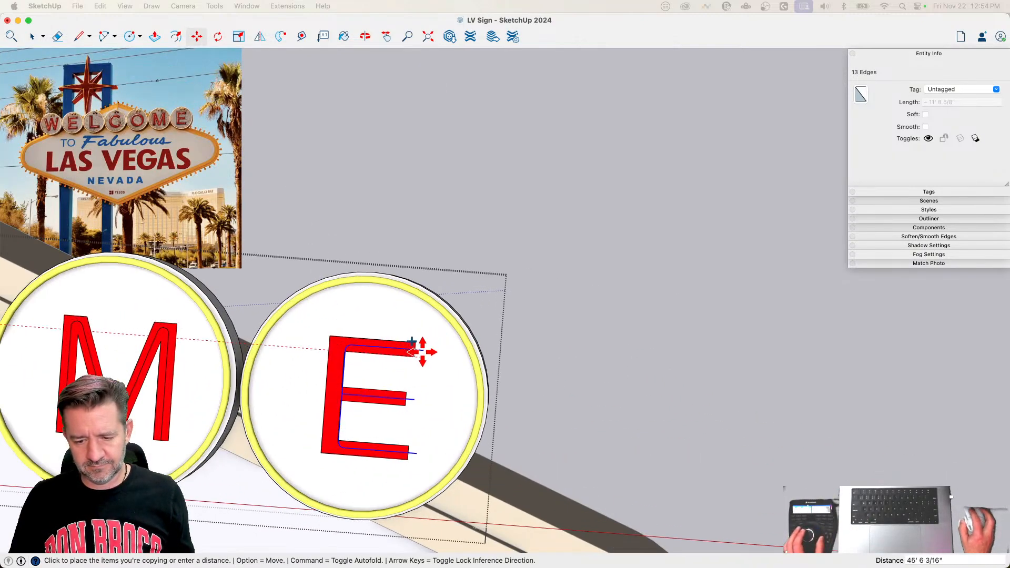
left_click(415, 357)
key("space")
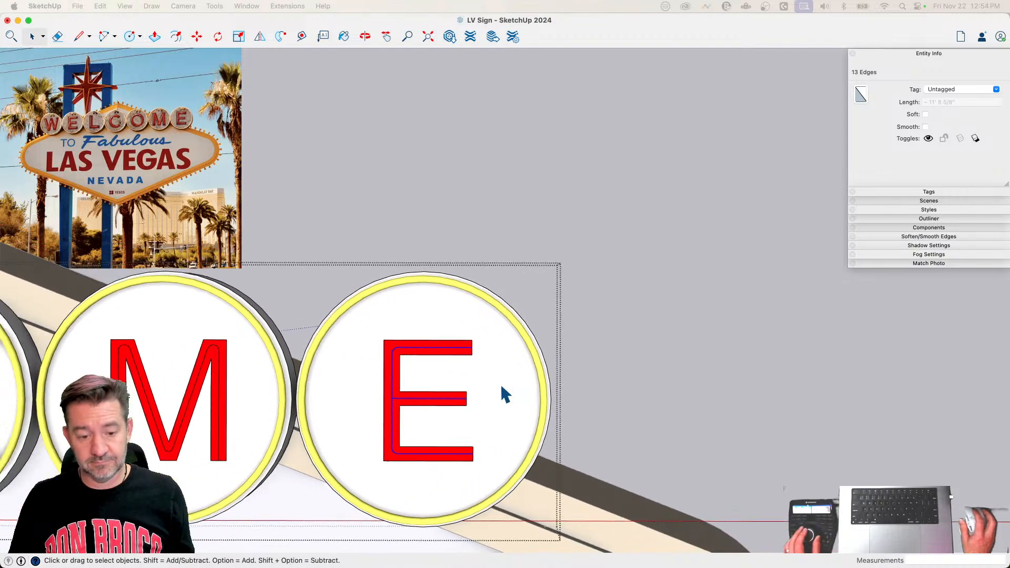
Step: Draw a circle of 1.5" radius centred on the upper left end of the W's centre line
scroll(501, 386, "down", 5)
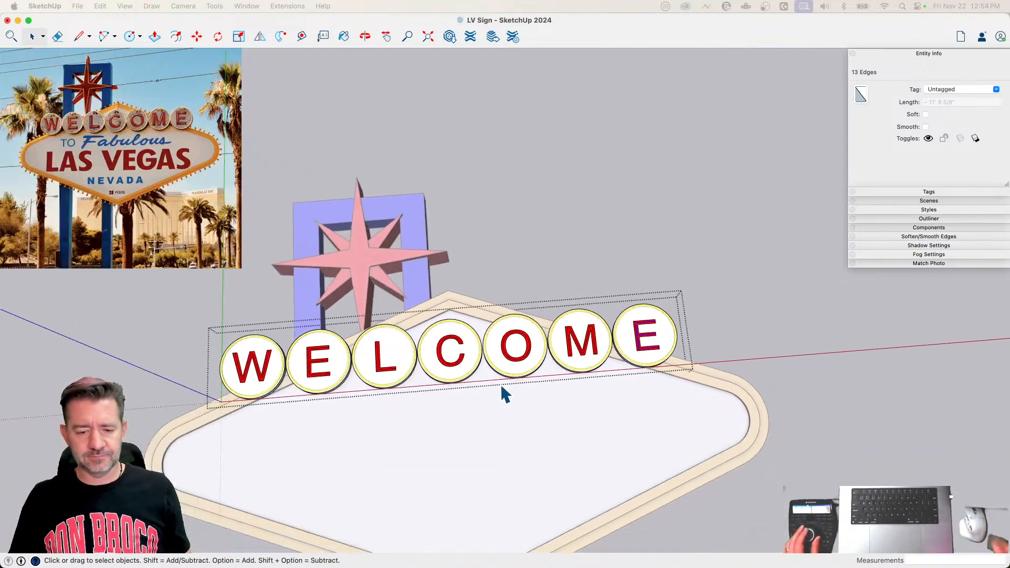
scroll(501, 386, "up", 10)
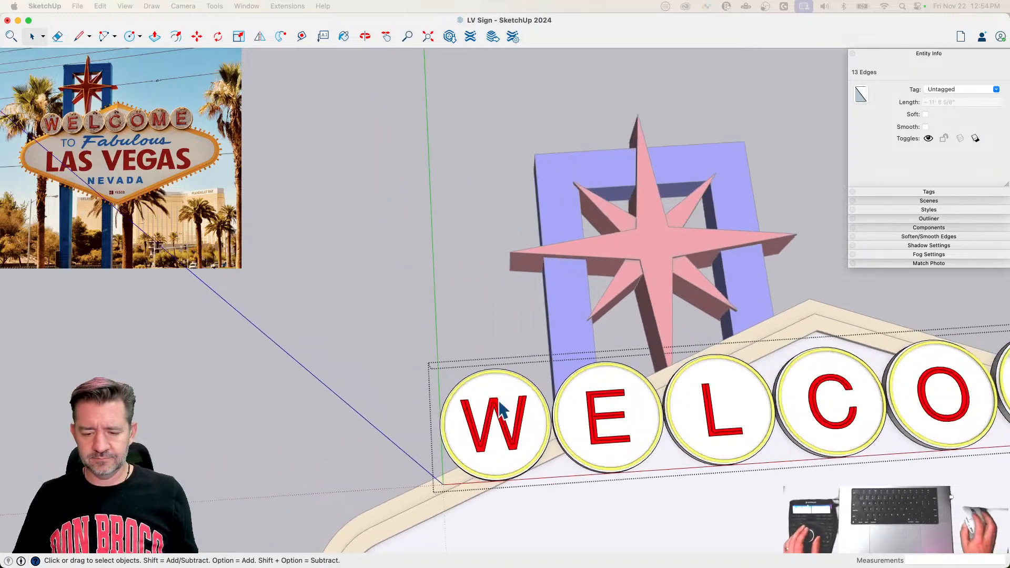
scroll(504, 441, "up", 4)
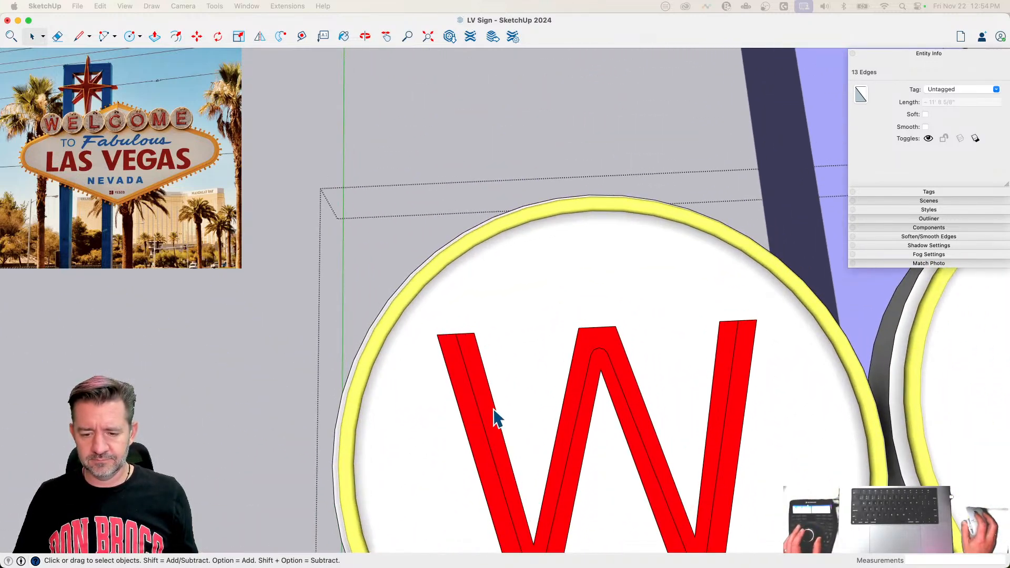
key("c")
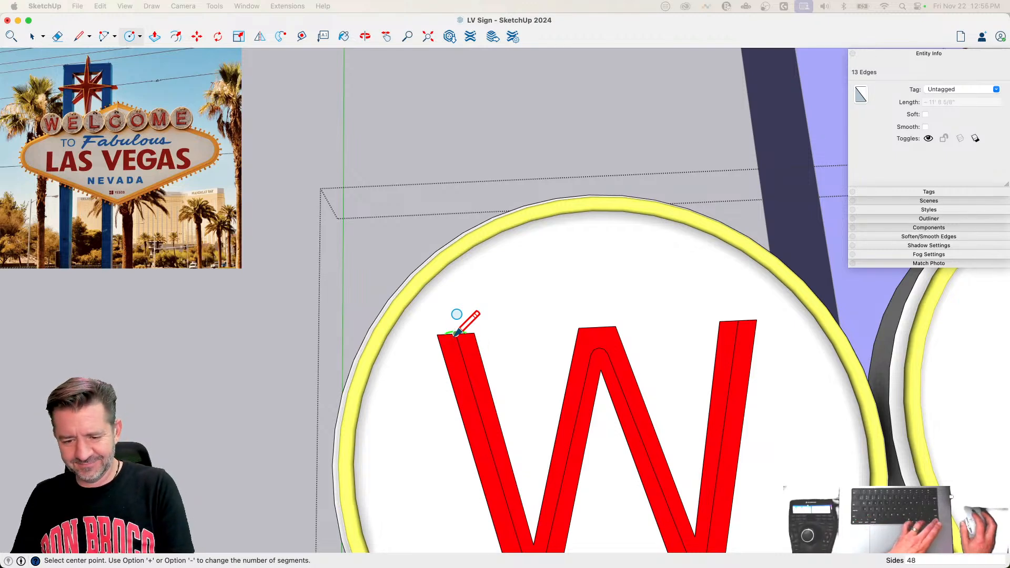
left_click(456, 333)
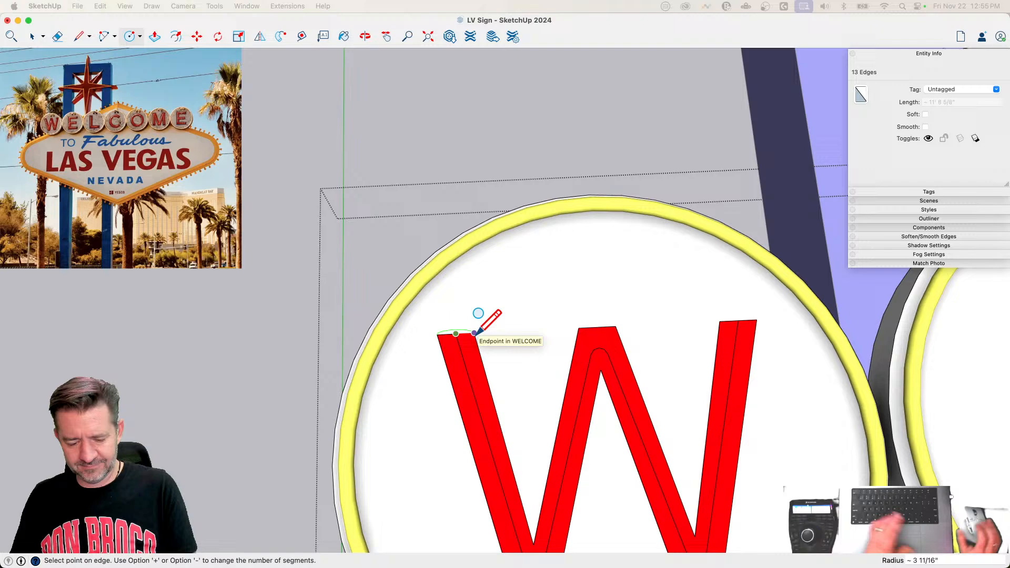
type("1")
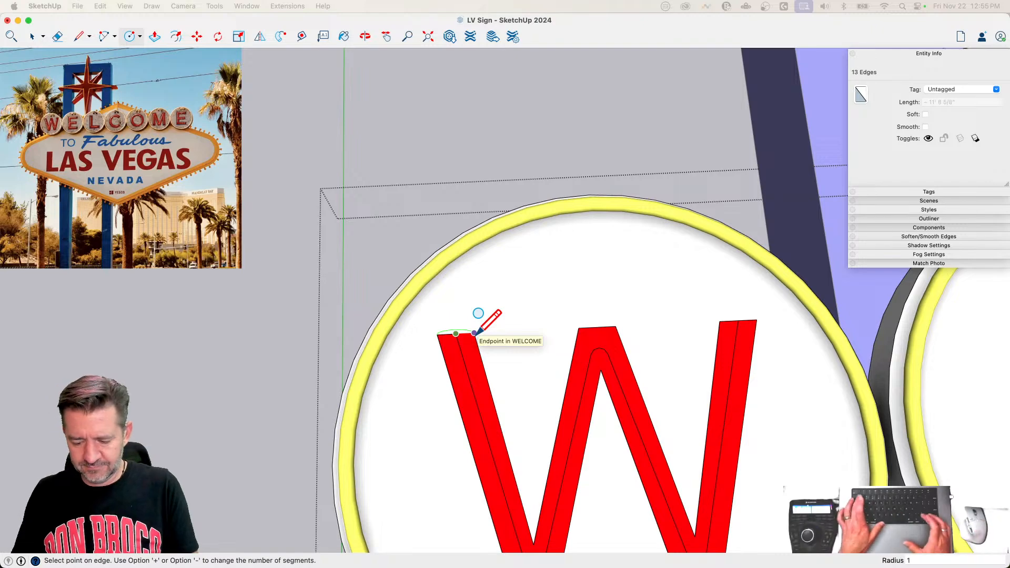
type(".5")
key("Return")
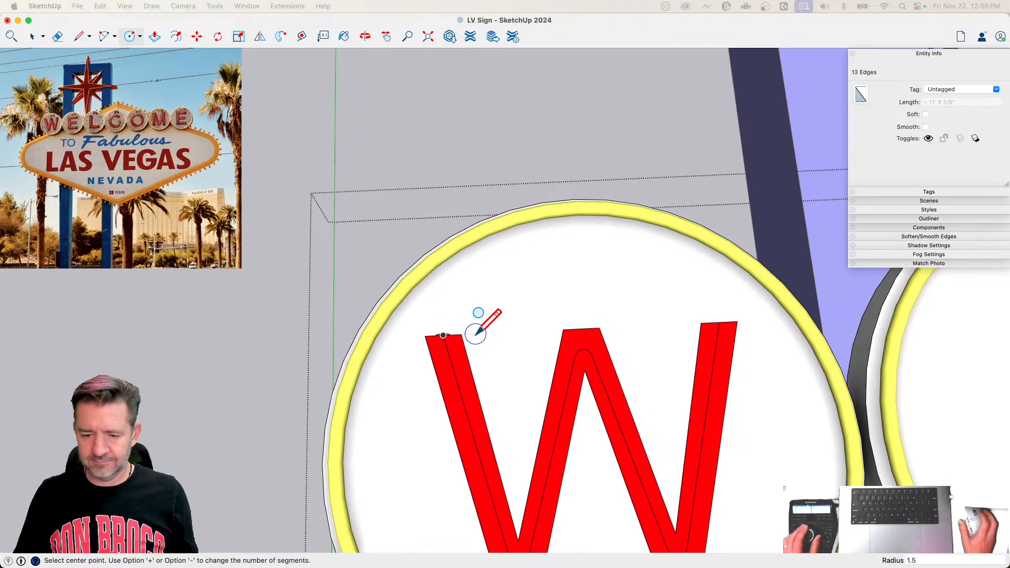
Step: Weld the W's centre-line edges into one curve and sweep the circle along it with Follow Me
key("space")
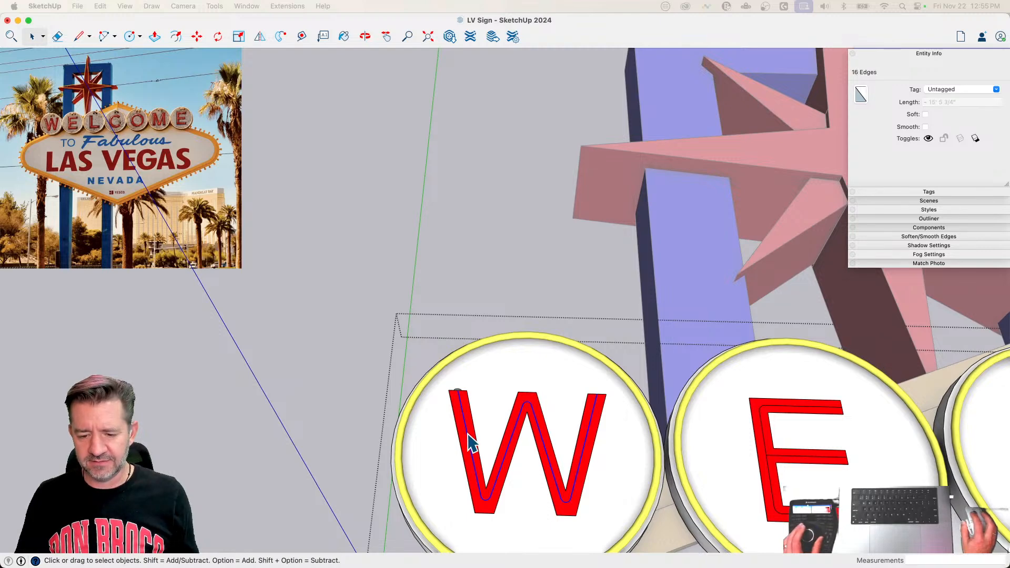
right_click(470, 442)
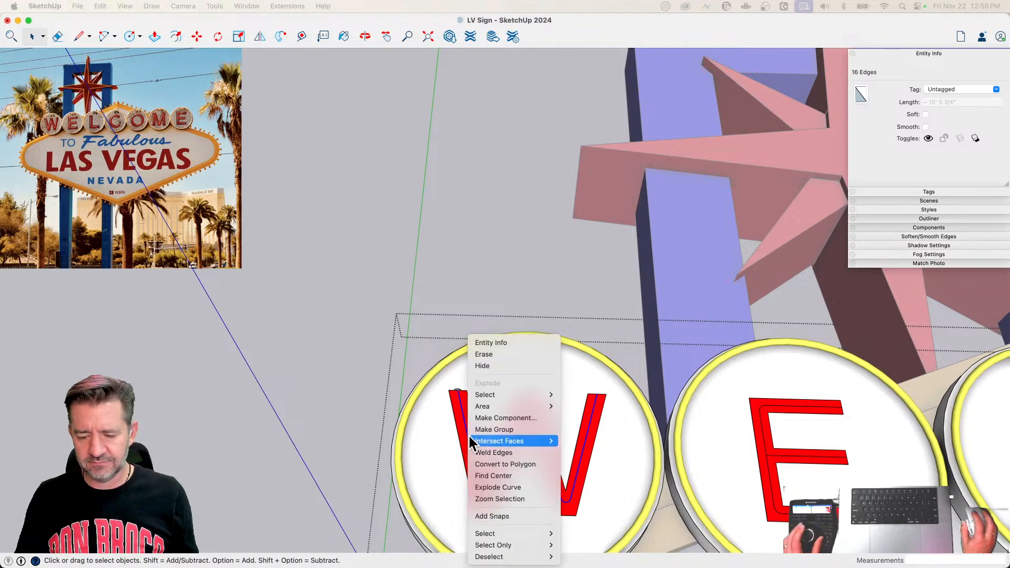
left_click(513, 453)
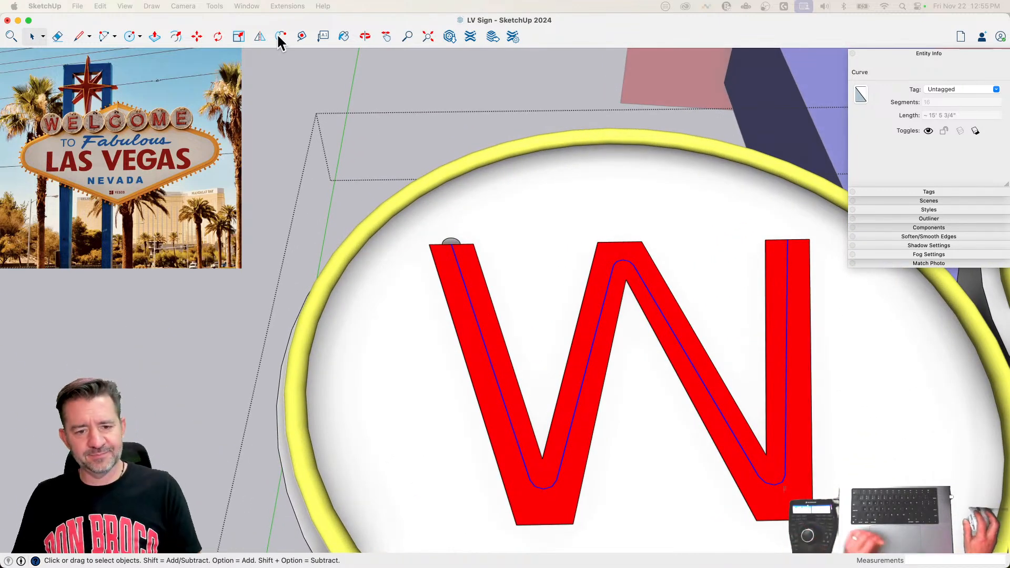
left_click(451, 244)
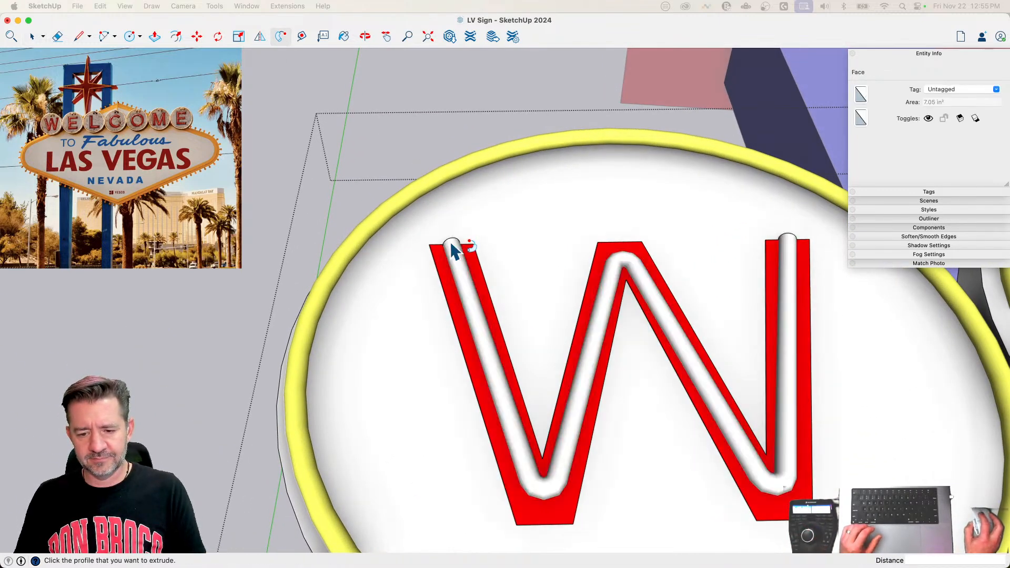
key("space")
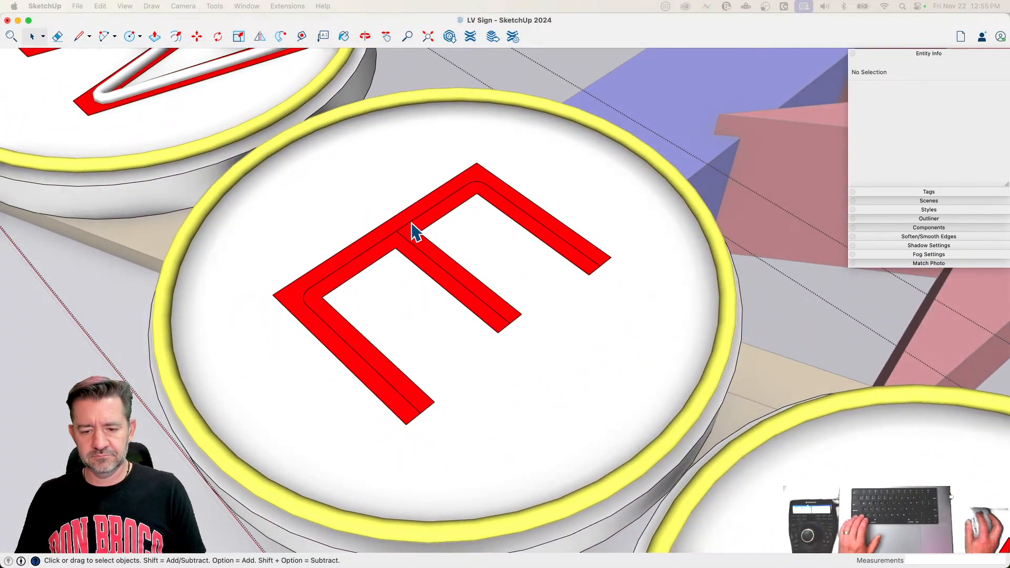
Step: Weld the first E's upright, upper-arm and lower-arm centre lines into one curve, leaving out the middle arm
left_click(413, 230)
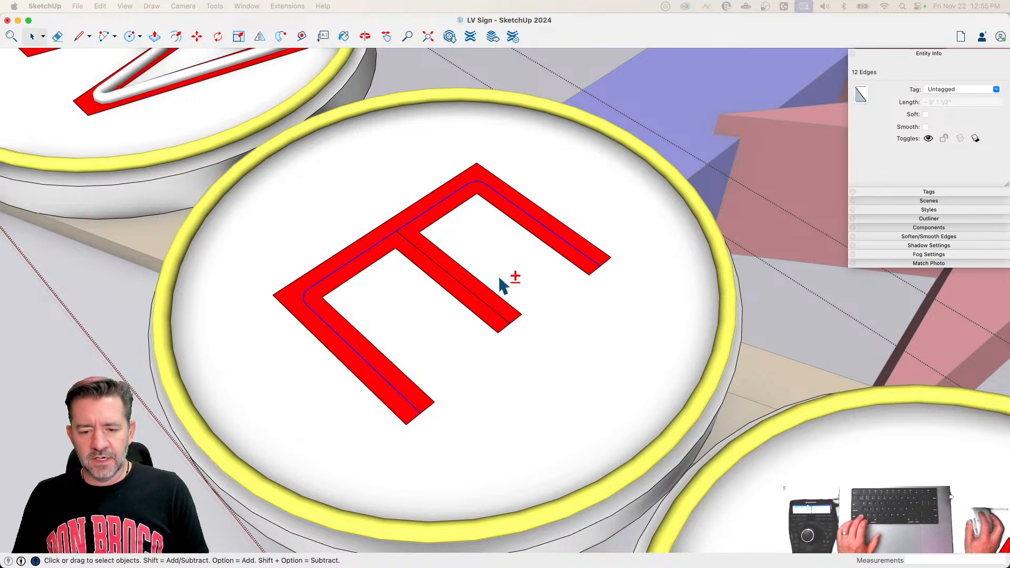
right_click(436, 215)
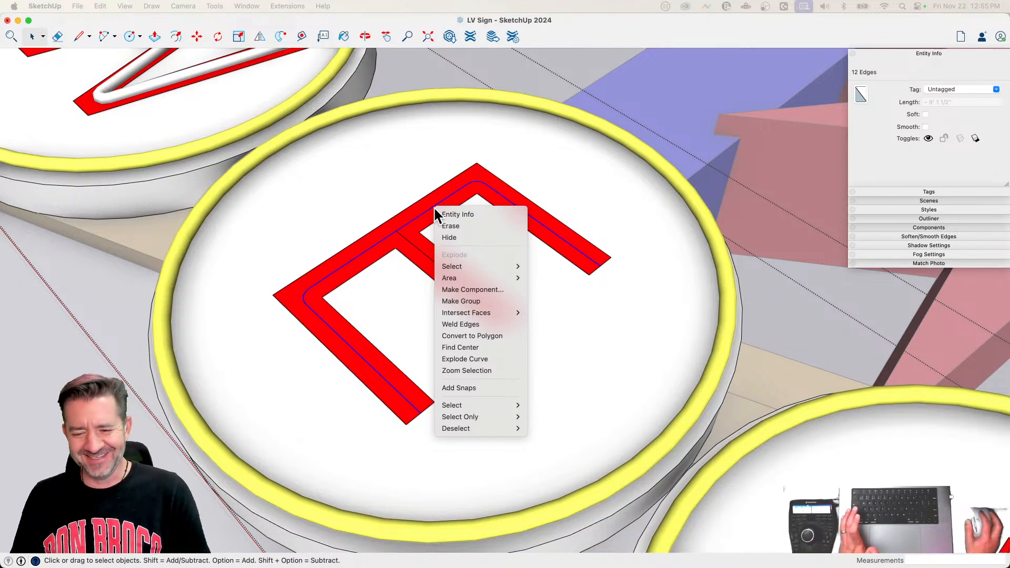
left_click(482, 323)
Step: Draw a circle of 1 1/2" radius at the free end of the first E's welded centre line
middle_click_drag(629, 282, 485, 274)
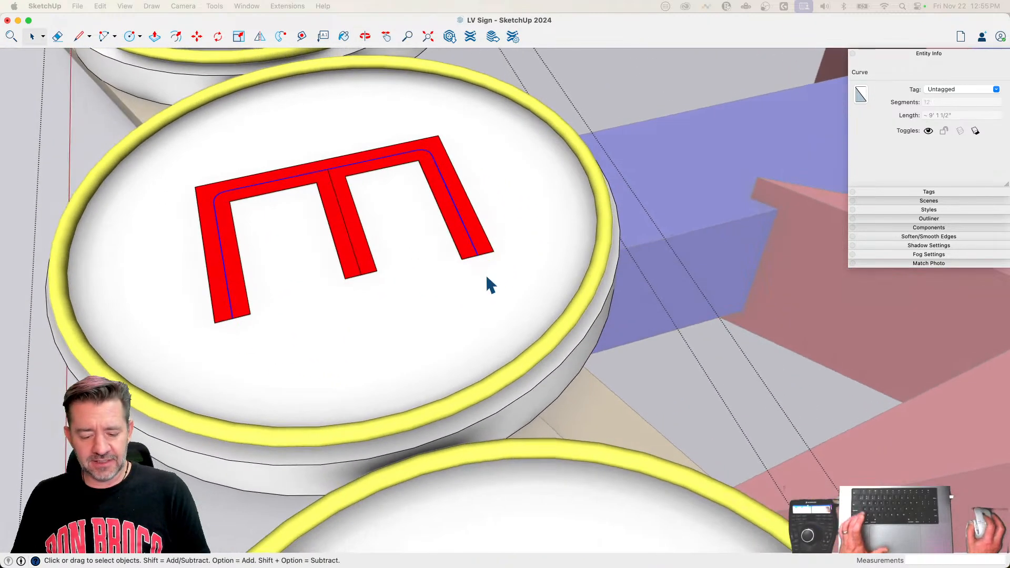
scroll(485, 274, "up", 5)
key("c")
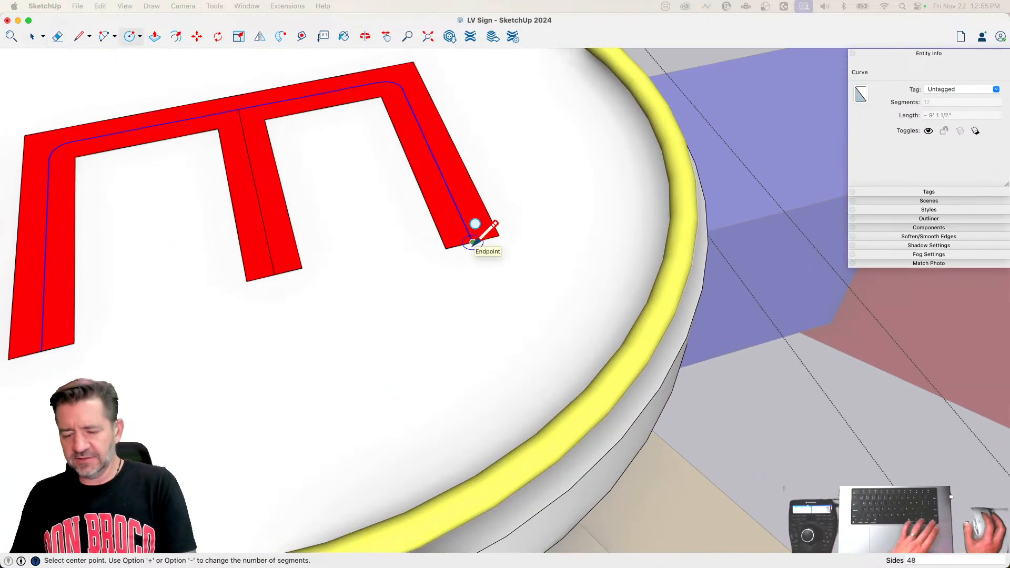
left_click(472, 242)
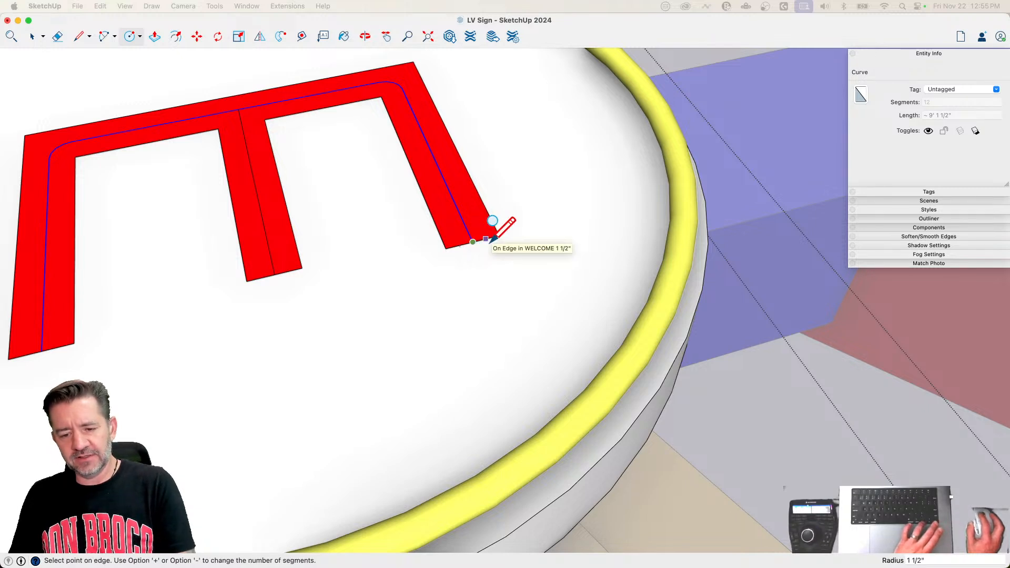
left_click(486, 239)
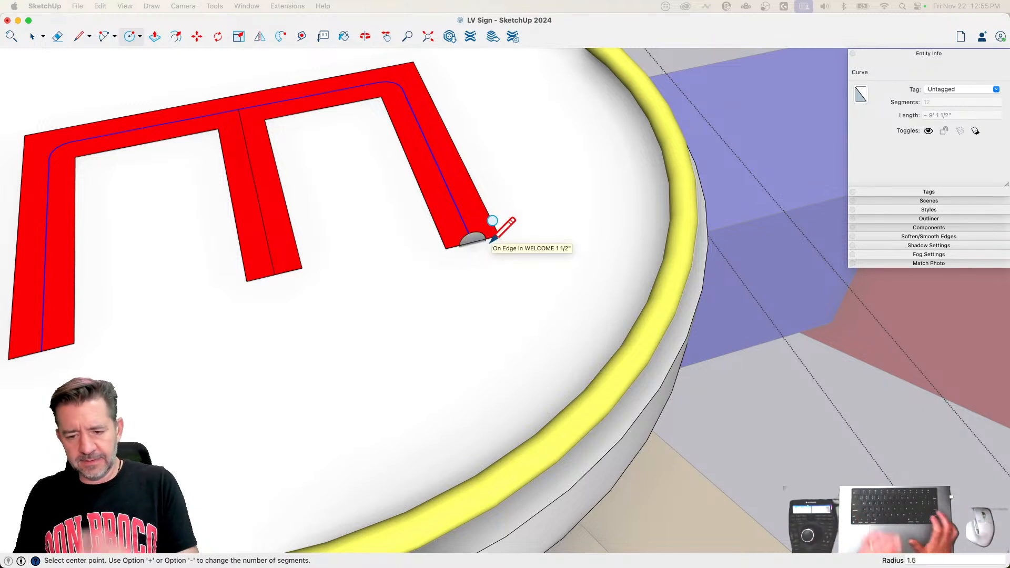
key("space")
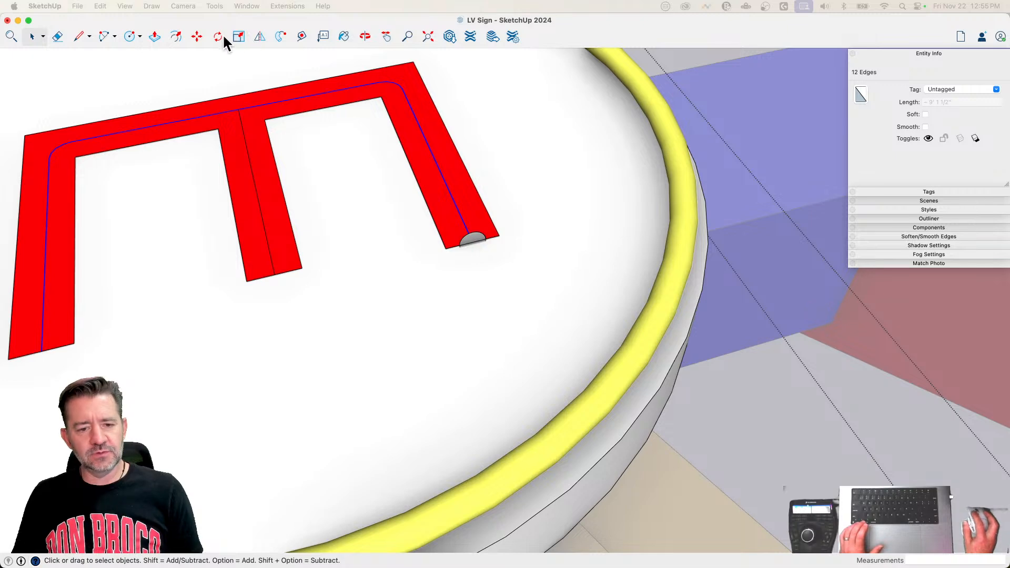
Step: Sweep the circle along the first E's outer centre line with Follow Me
left_click(259, 36)
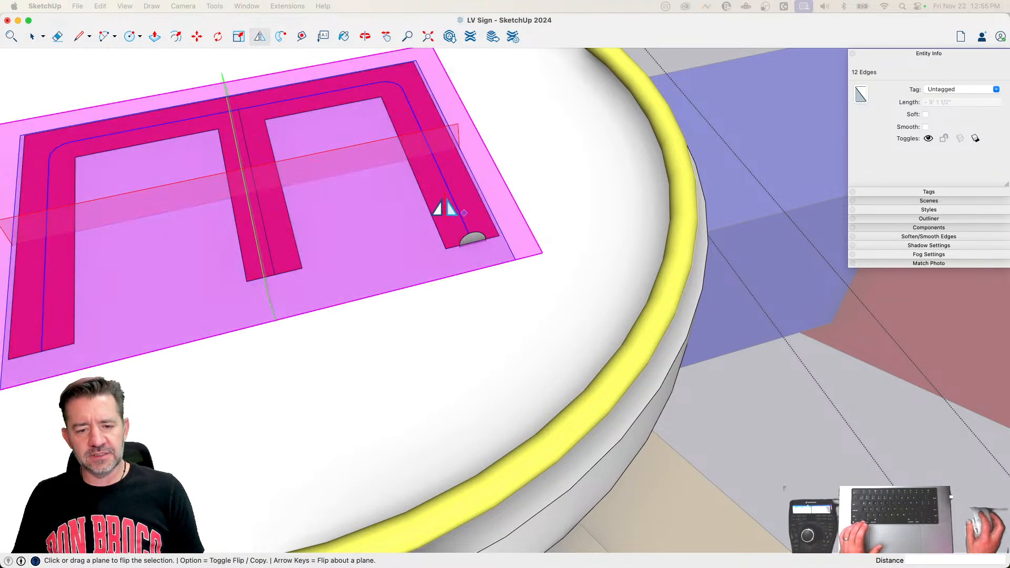
key("space")
left_click(279, 36)
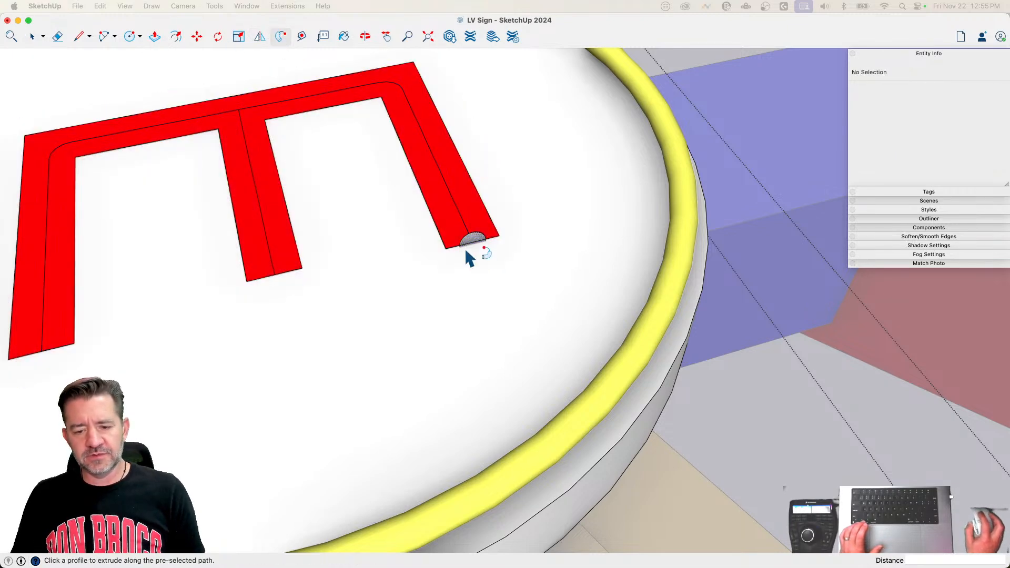
left_click(474, 242)
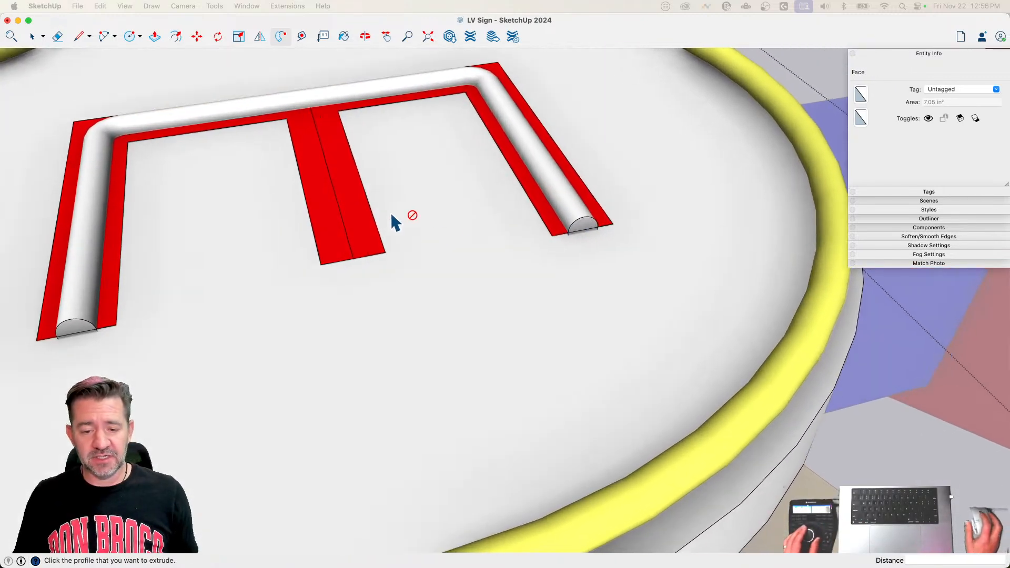
Step: Draw a 1 1/2" radius circle at the free end of the first E's middle arm and extrude it into the upright's tube
key("c")
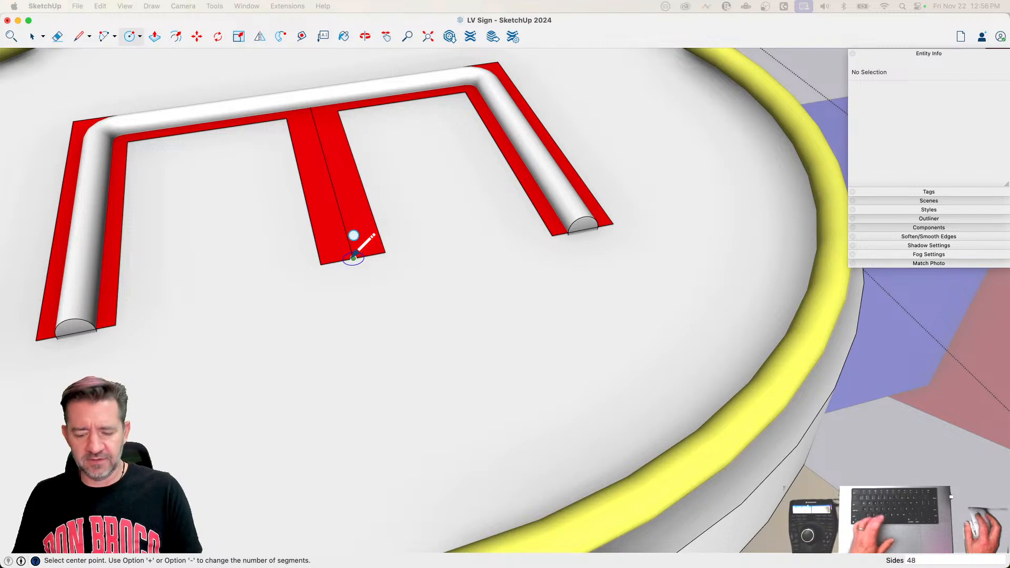
left_click(353, 258)
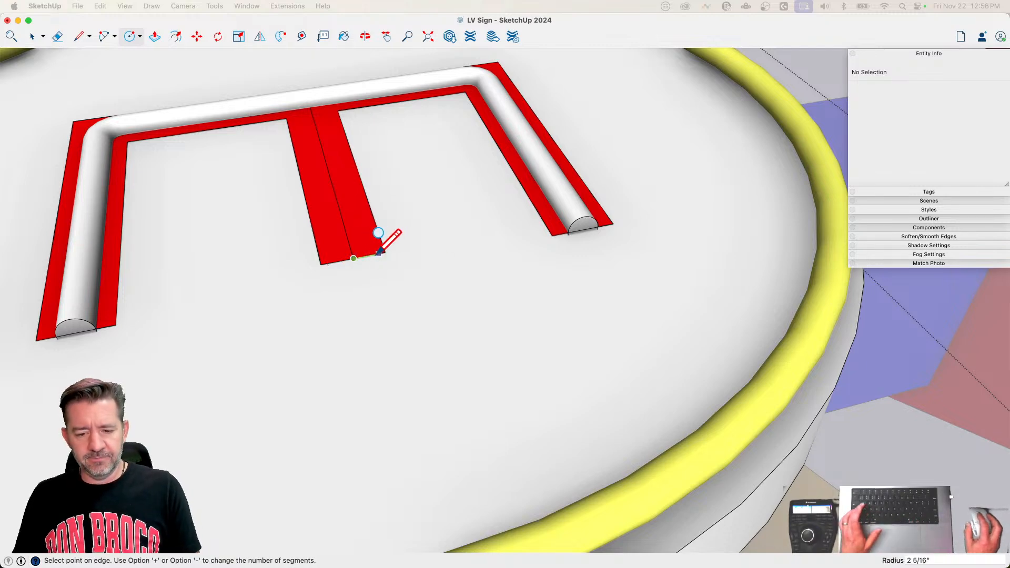
left_click(370, 255)
key("p")
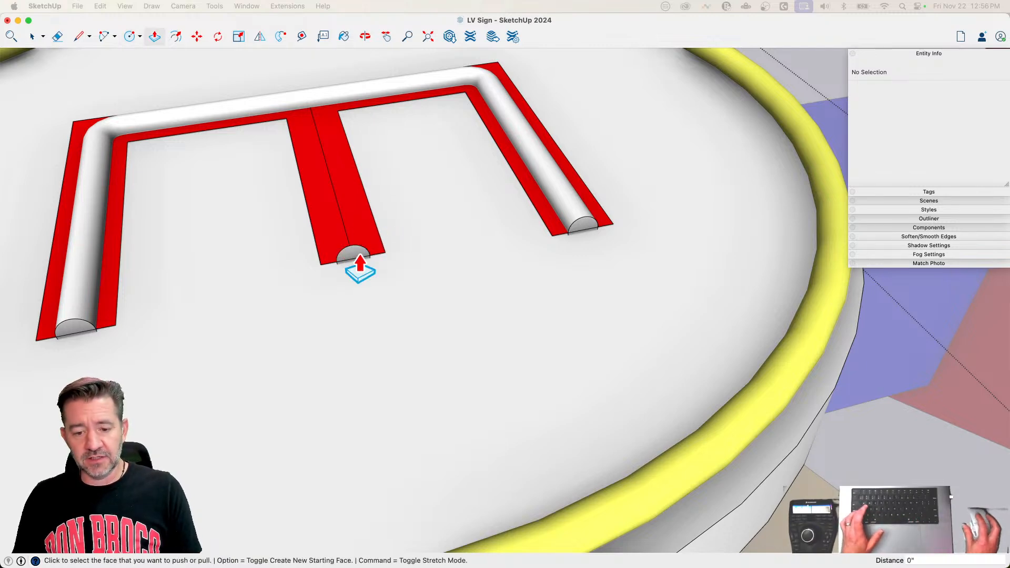
left_click(358, 258)
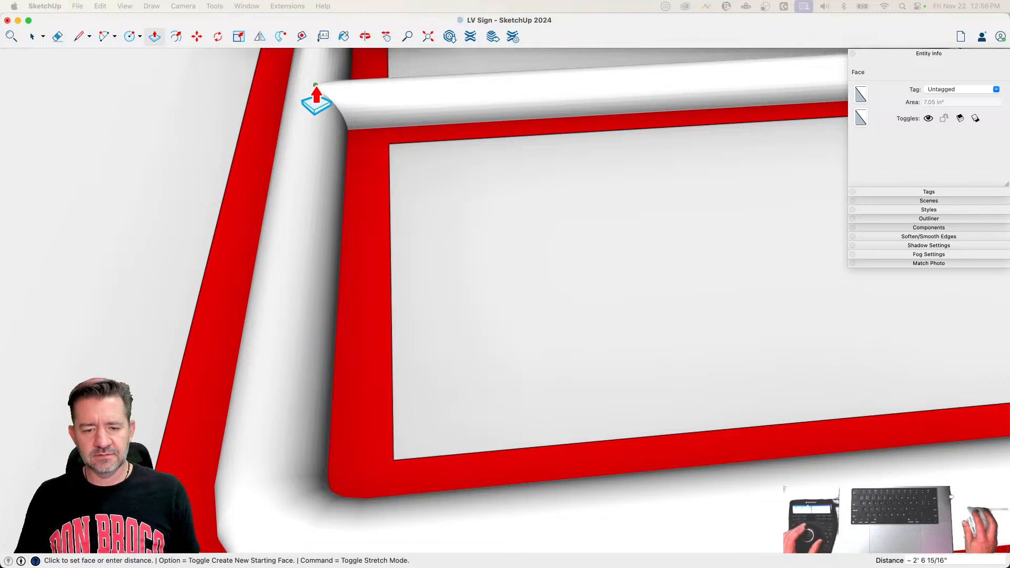
left_click(390, 202)
key("space")
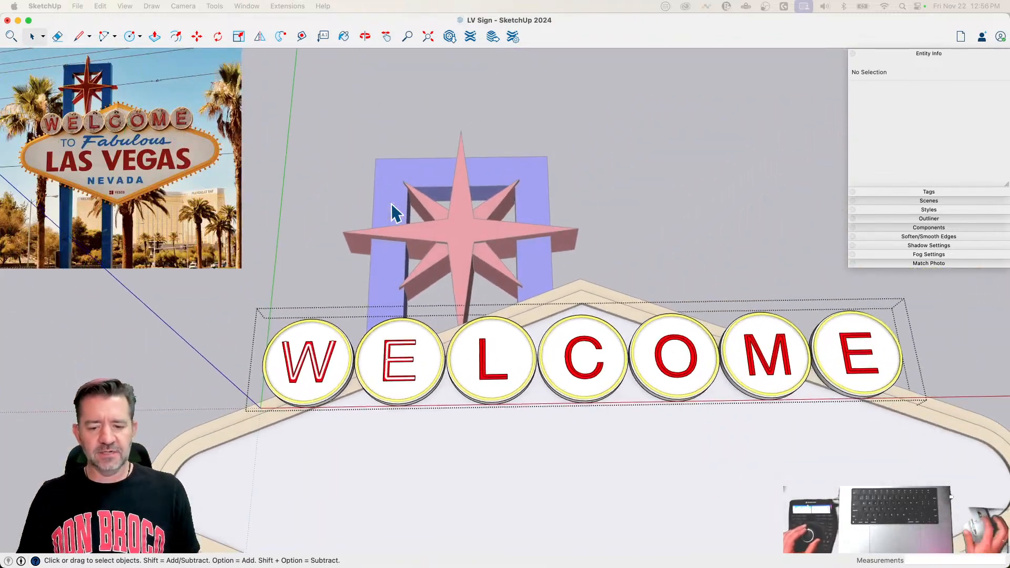
Step: Draw a circle of 1 1/2" radius at the upper end of the L's centre line
key("c")
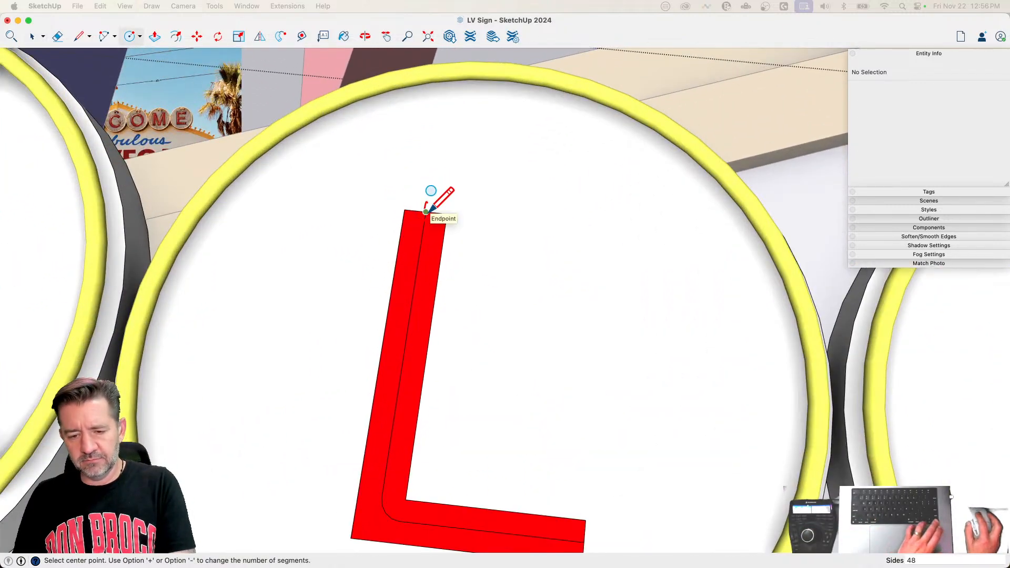
left_click(425, 211)
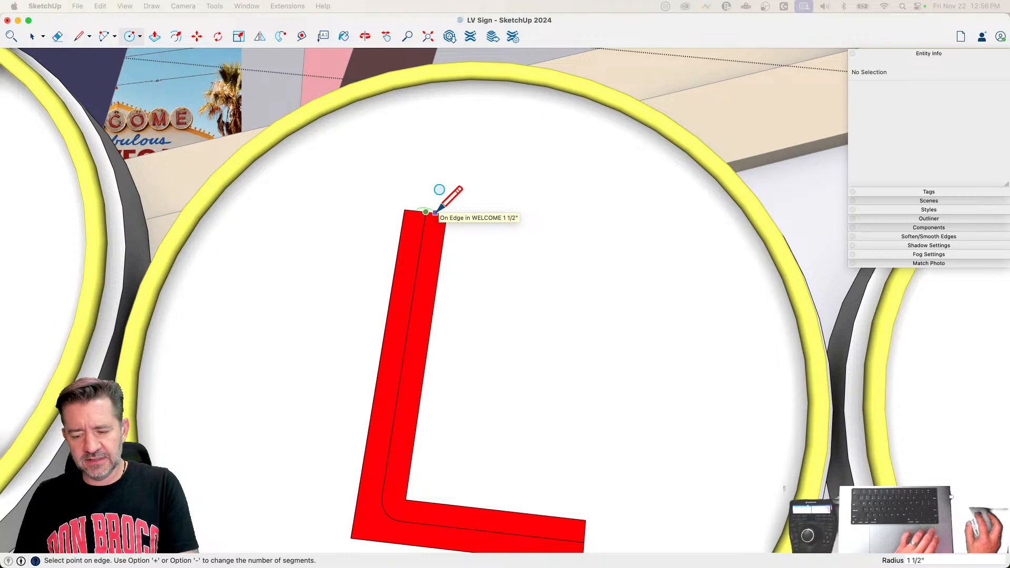
left_click(435, 212)
Step: Weld the L's centre line into one curve and sweep the circle along it with Follow Me
key("space")
left_click(423, 237)
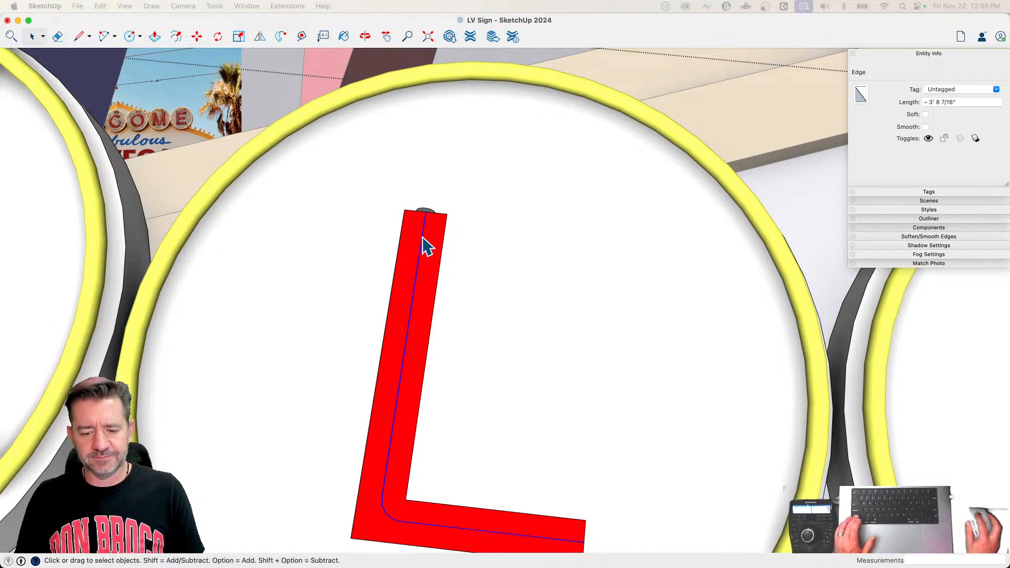
right_click(422, 236)
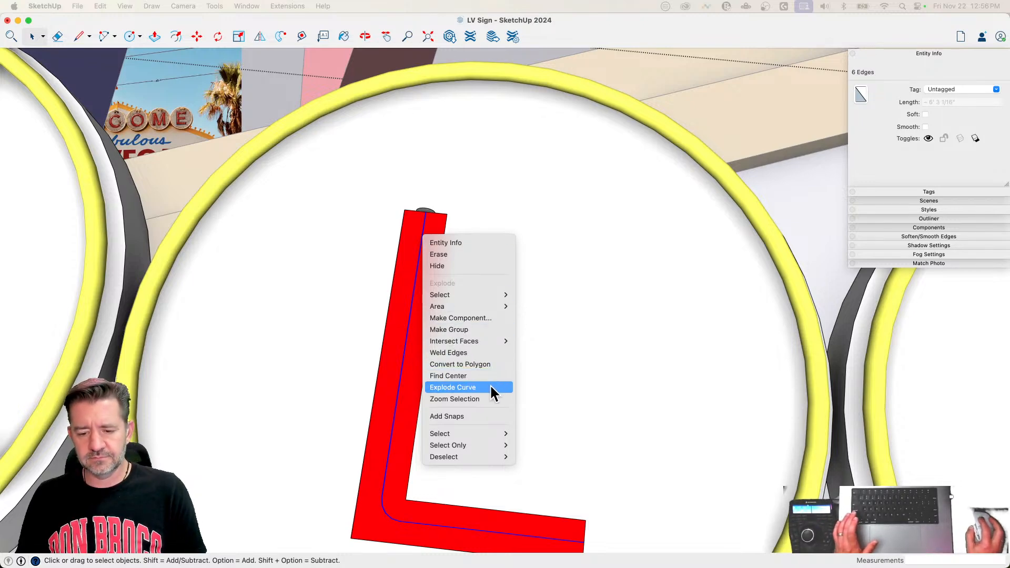
left_click(475, 351)
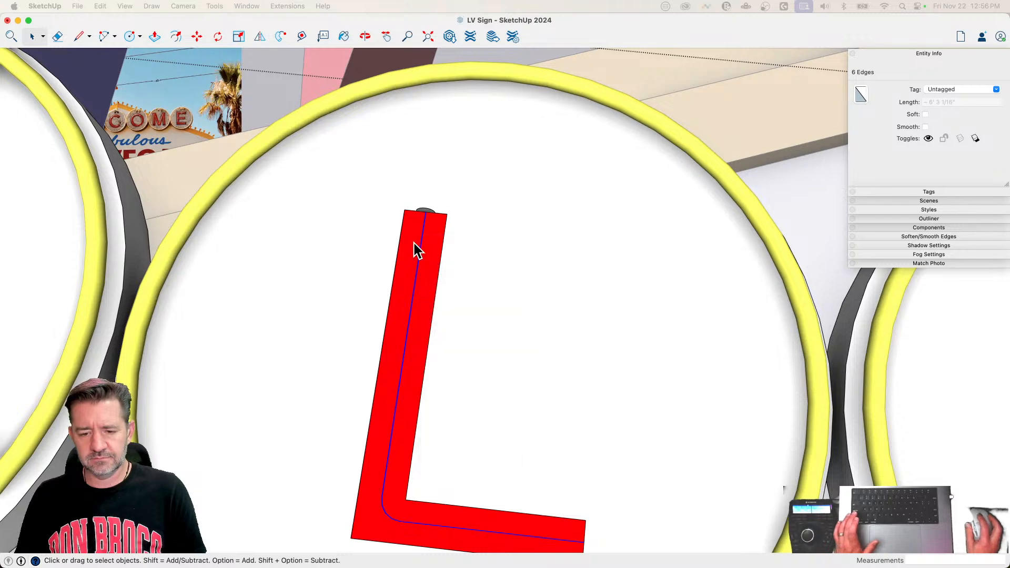
left_click(279, 37)
left_click(427, 213)
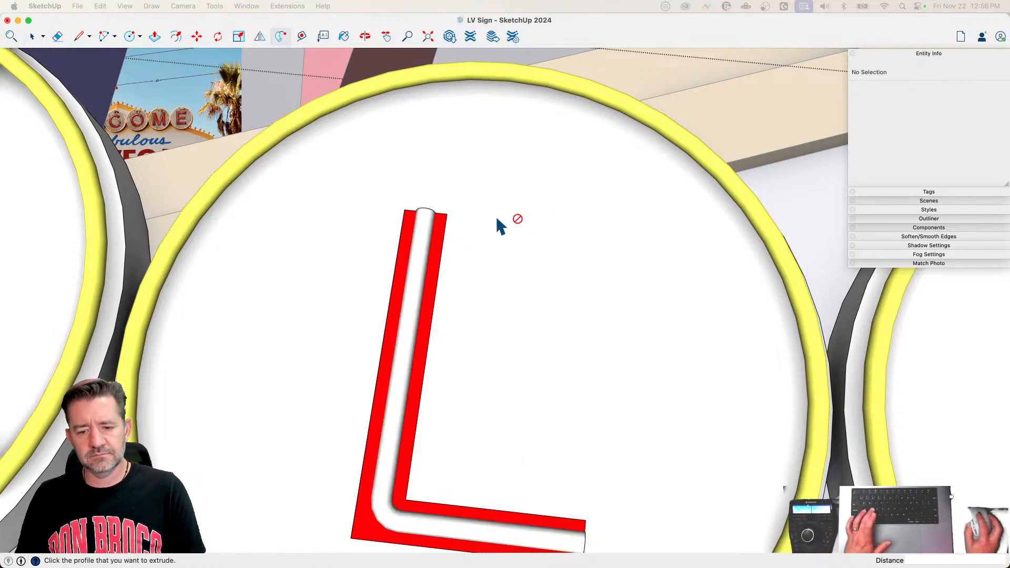
Step: Draw a circle of 1.5" radius at the upper free end of the C's centre line
scroll(528, 223, "down", 10)
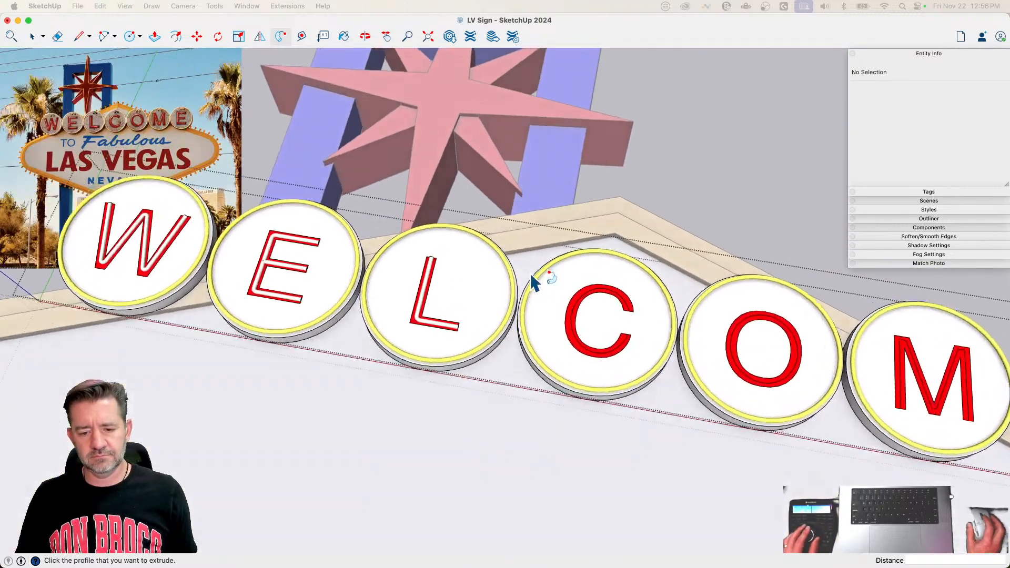
scroll(586, 310, "up", 10)
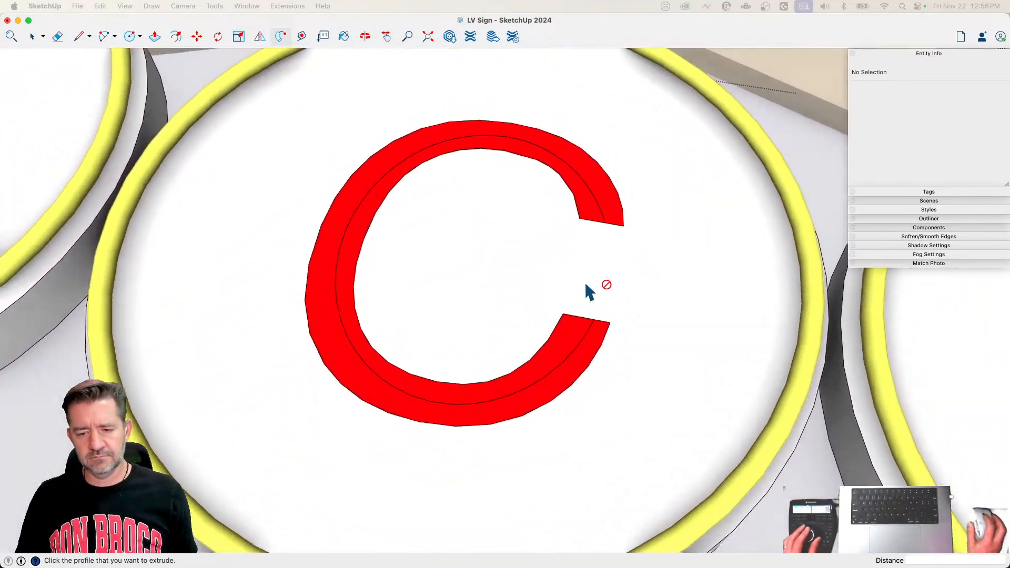
scroll(589, 292, "down", 1)
key("c")
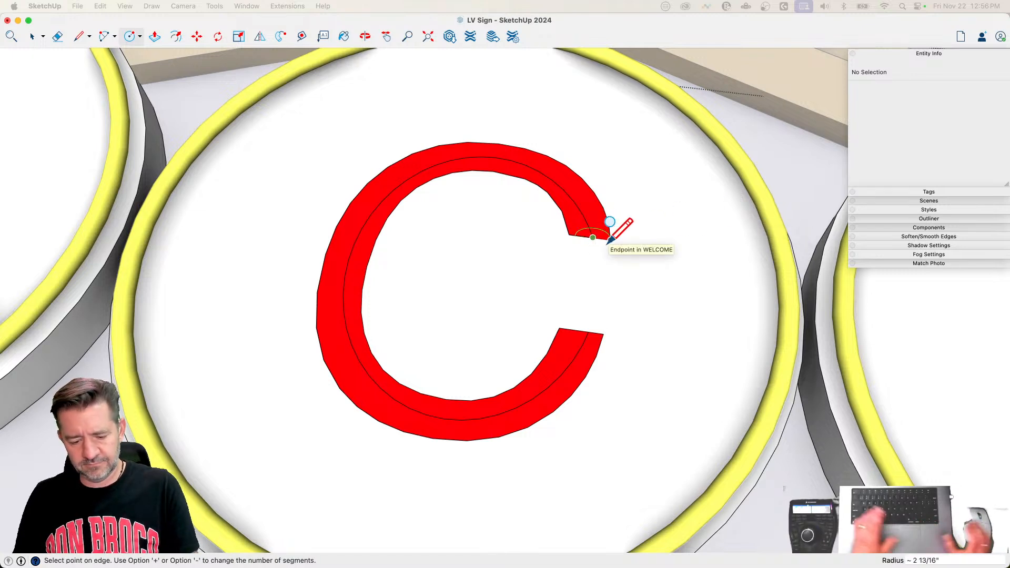
type("1.")
key("Return")
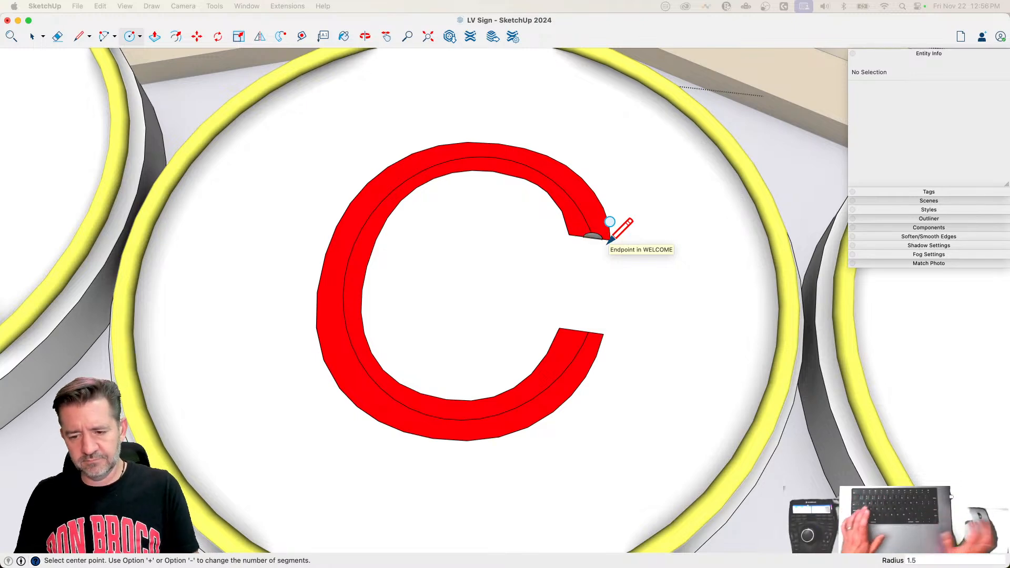
Step: Weld the C's centre line into one curve and sweep the circle along it with Follow Me
key("space")
left_click(580, 217)
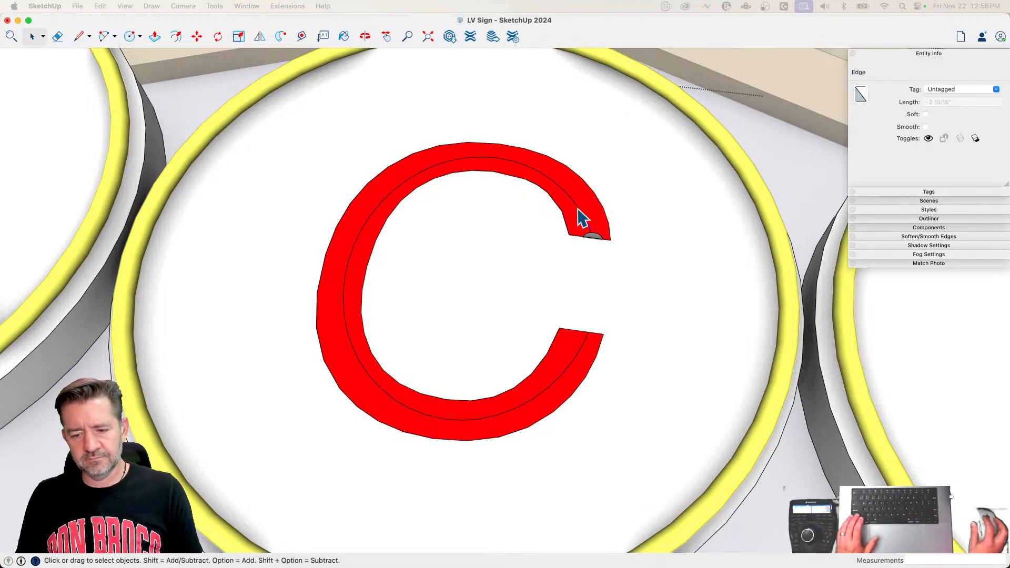
right_click(582, 215)
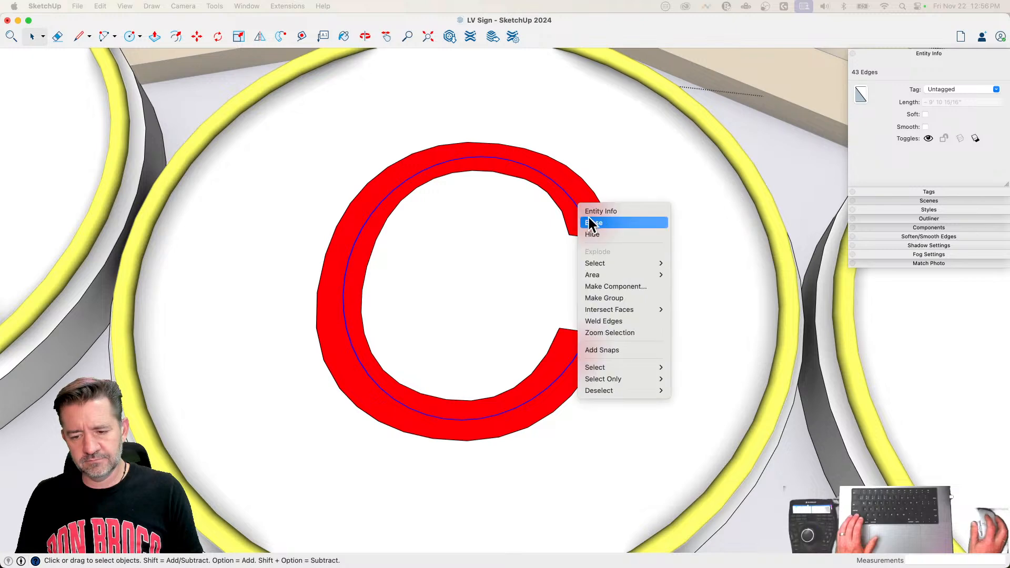
left_click(616, 322)
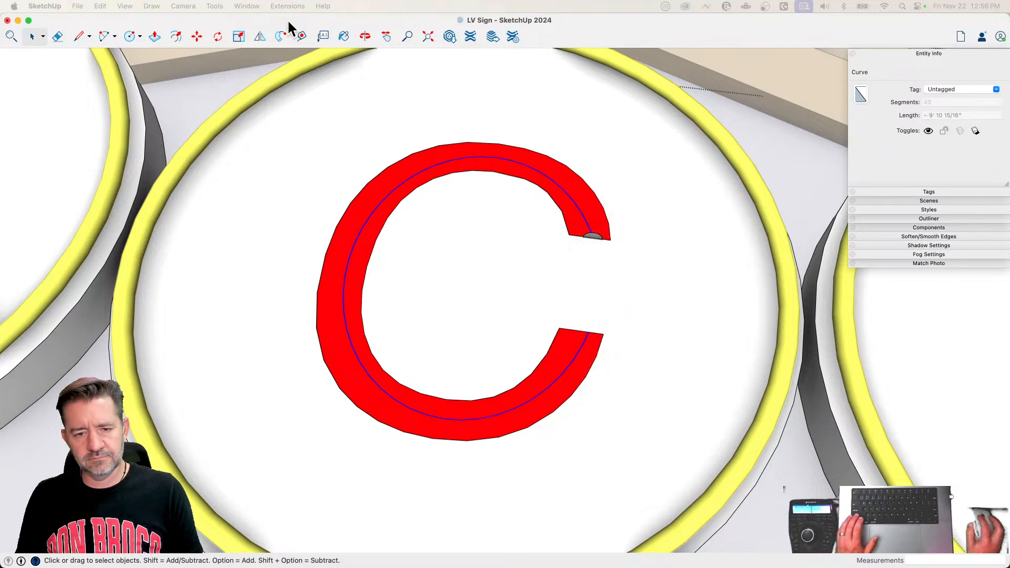
left_click(281, 39)
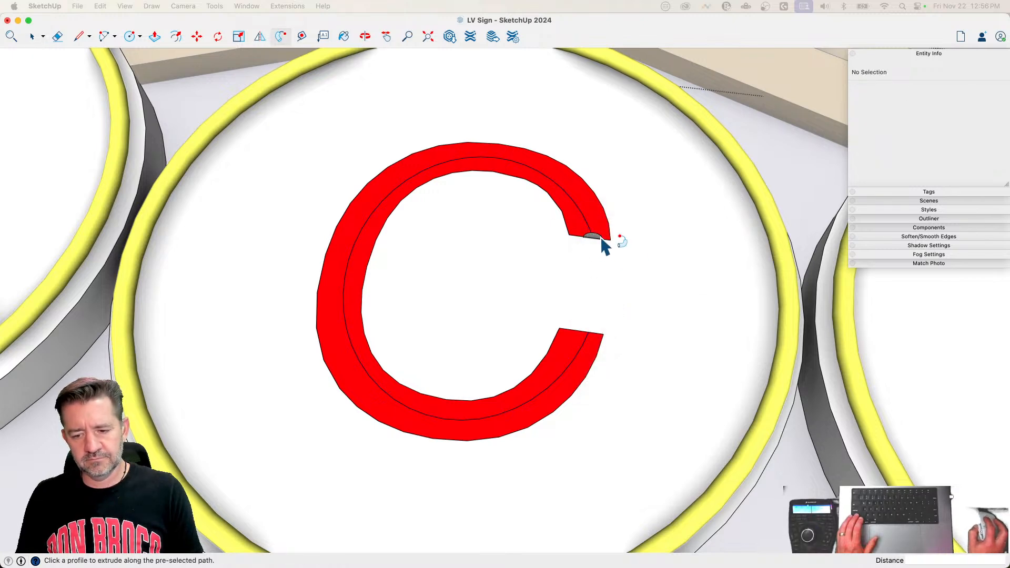
left_click(597, 237)
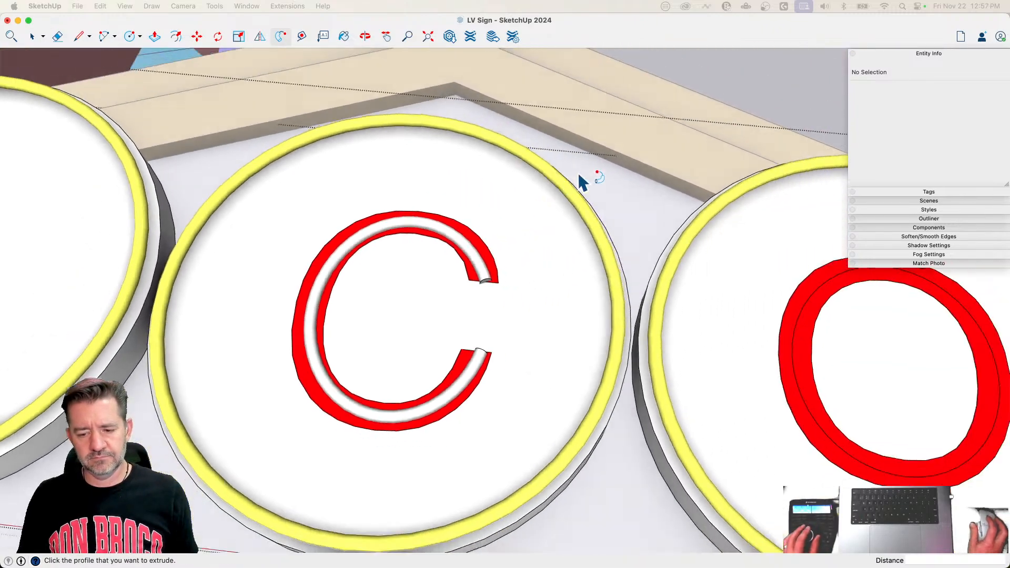
scroll(505, 198, "up", 10)
key("space")
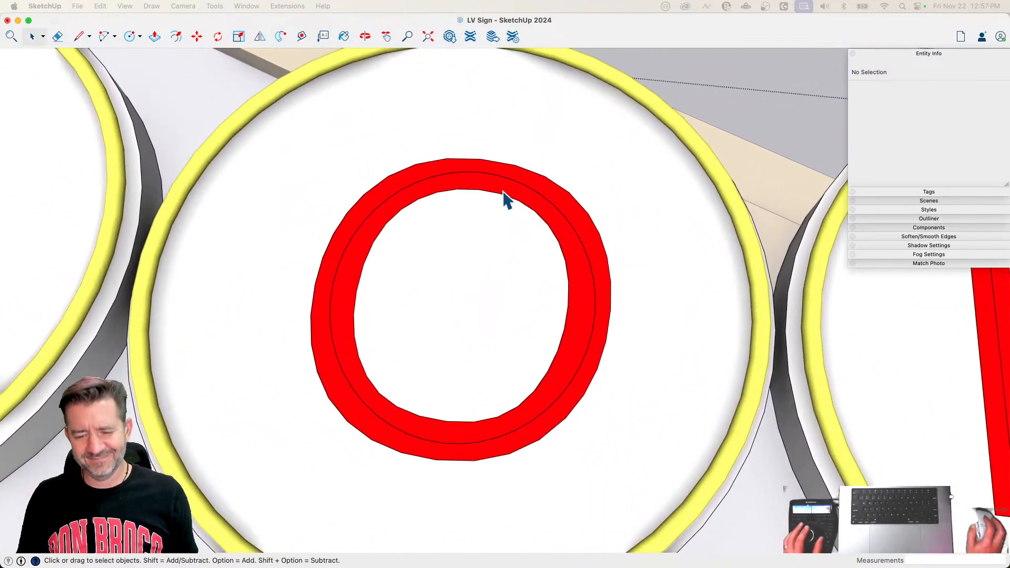
key("c")
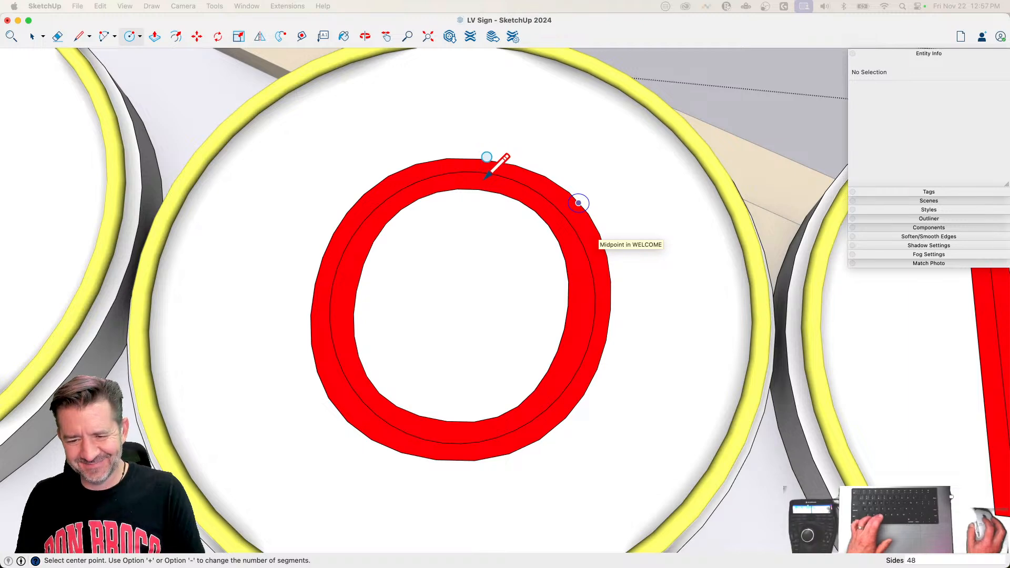
scroll(485, 178, "up", 3)
left_click(467, 32)
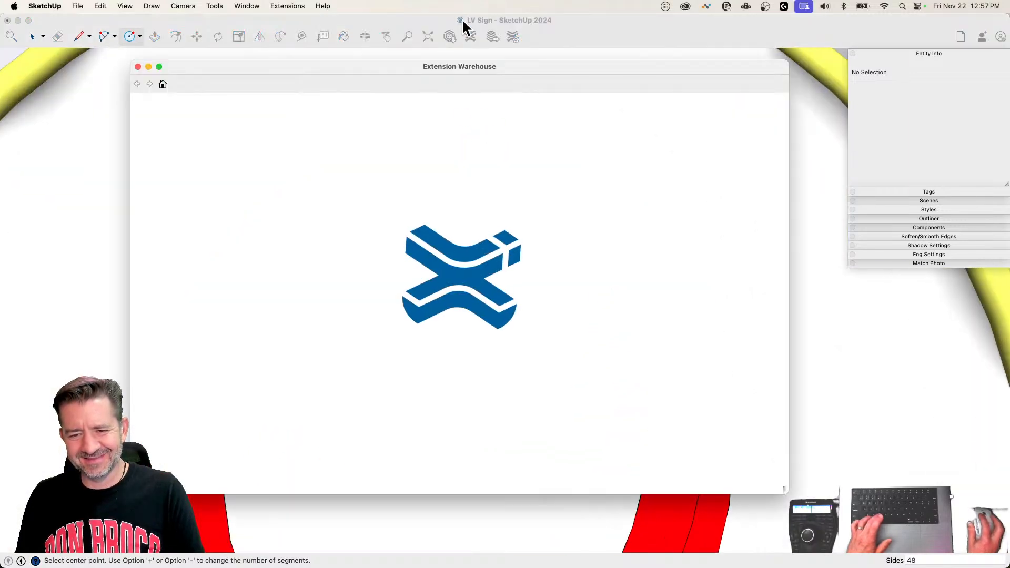
key("super+w")
key("space")
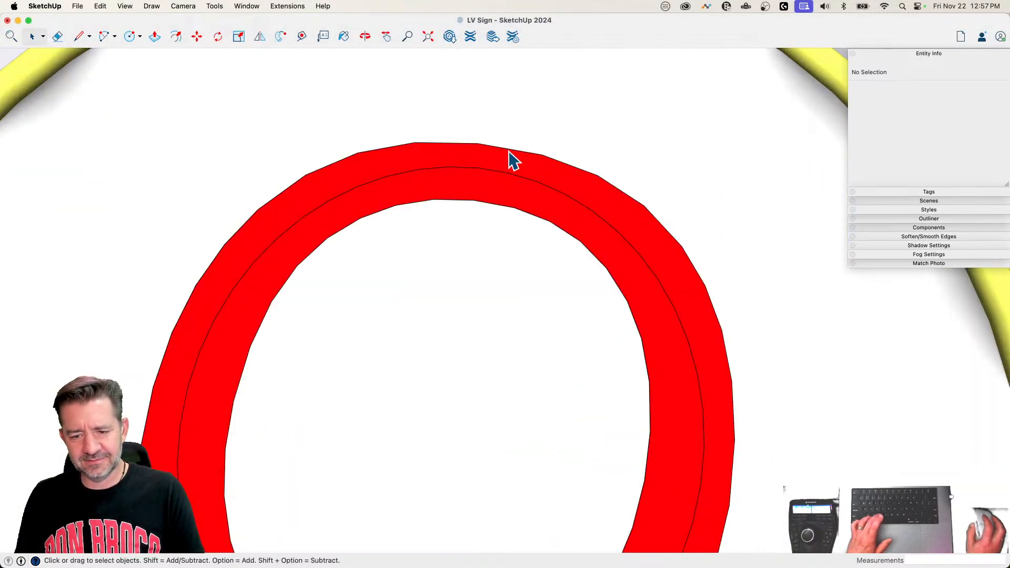
Step: Try to start a line on the O's centre line, reopening the letter group for editing
key("c")
key("l")
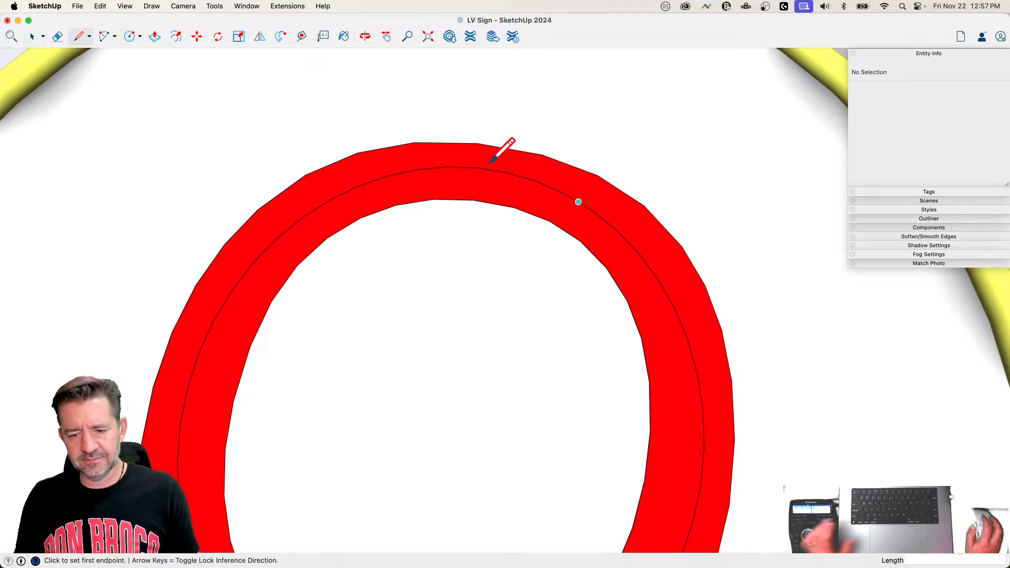
key("e")
key("l")
key("space")
left_click(492, 154)
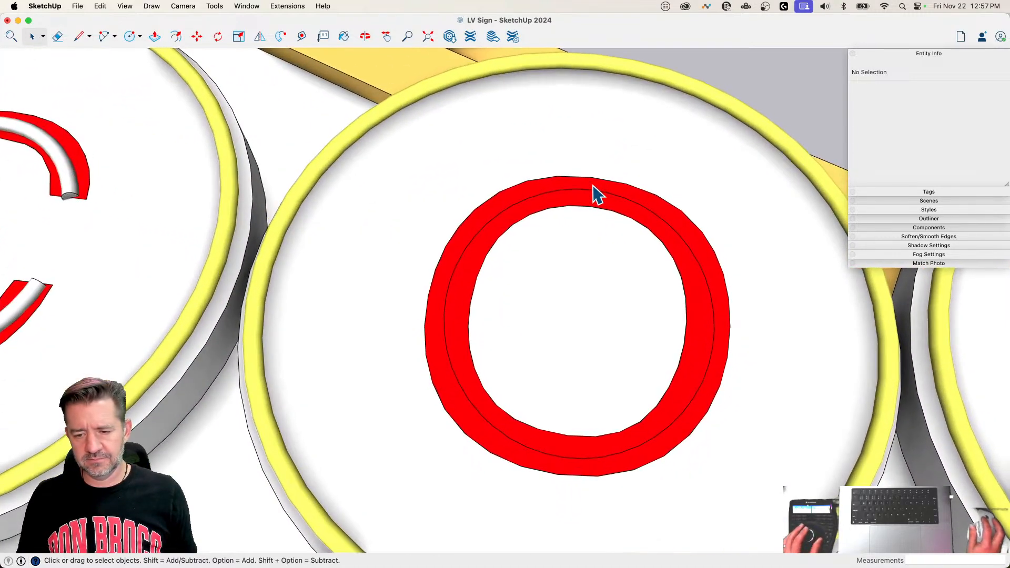
double_click(594, 200)
key("l")
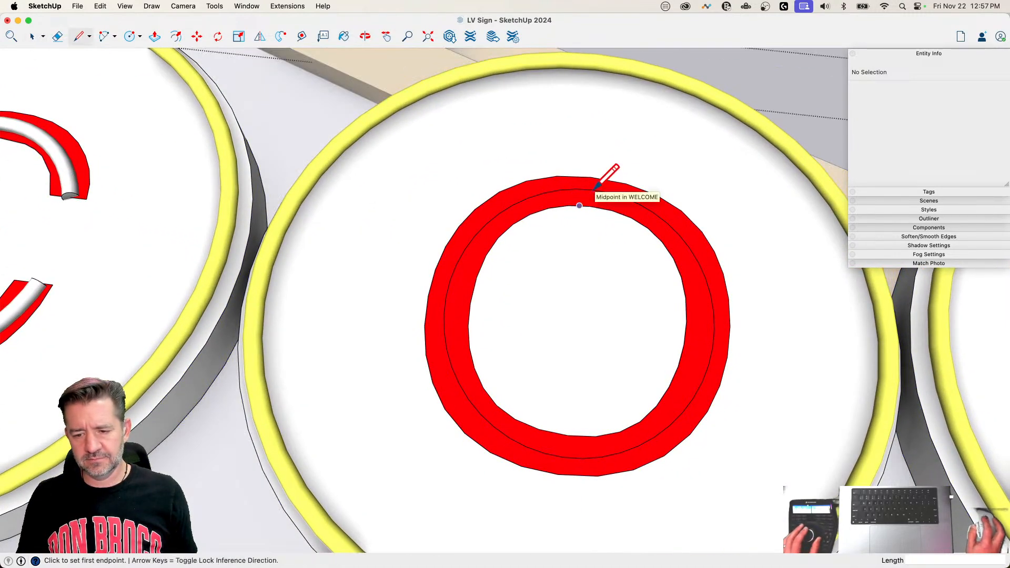
key("e")
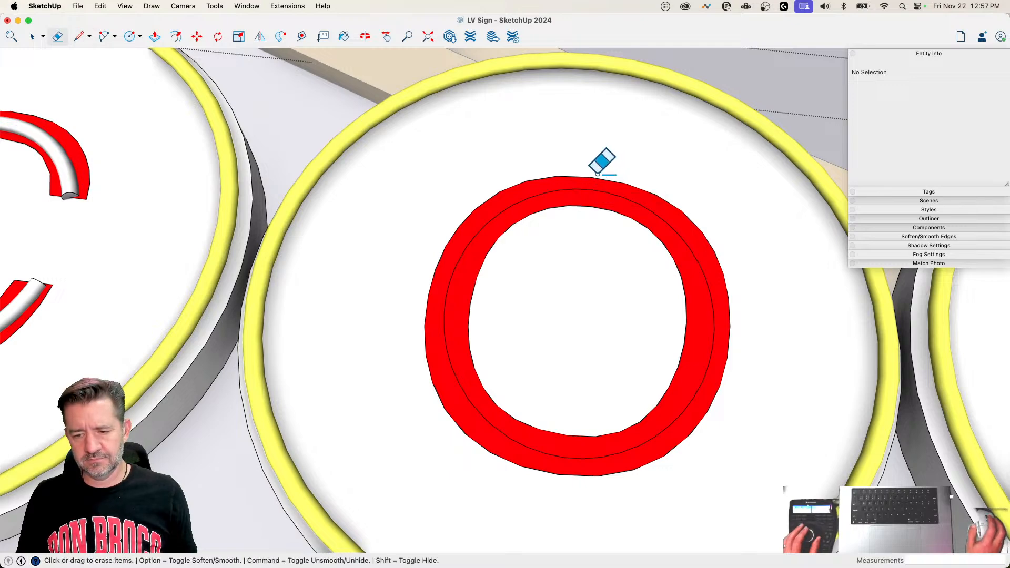
key("l")
left_click(591, 182)
Step: Close the group containing the WELCOME letters and return to the O
key("space")
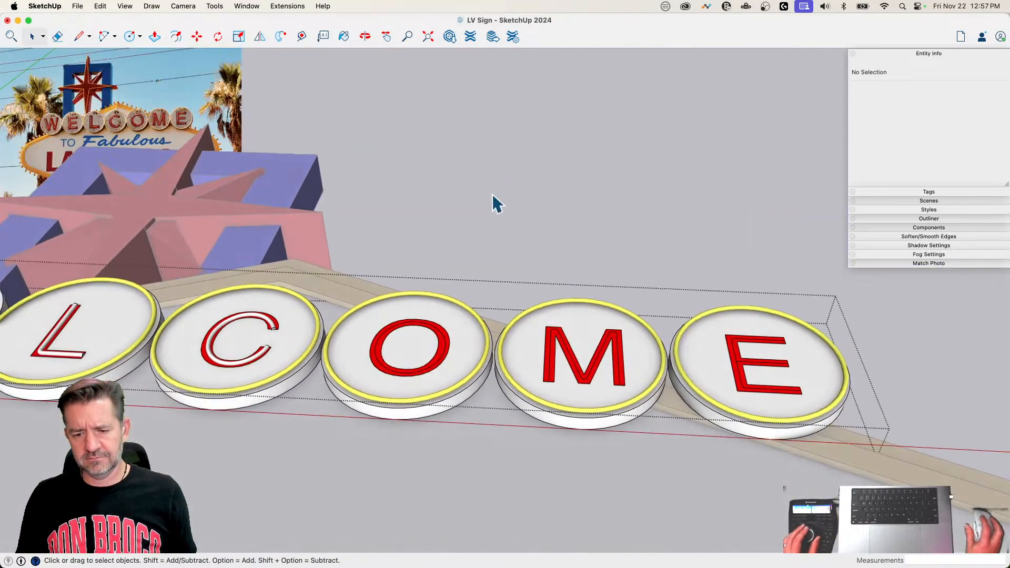
left_click(493, 193)
scroll(493, 118, "down", 8)
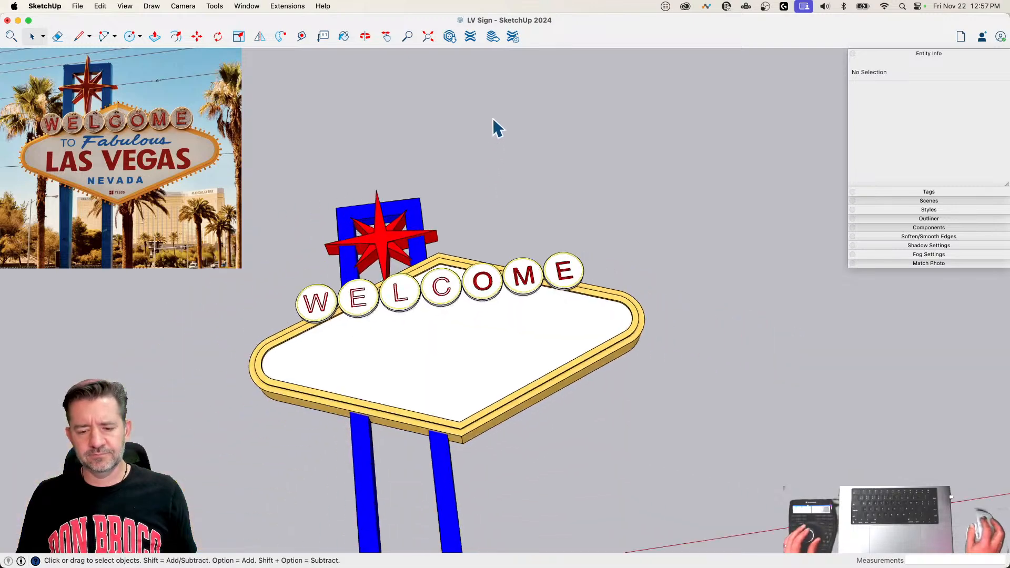
scroll(535, 142, "up", 6)
scroll(534, 142, "up", 4)
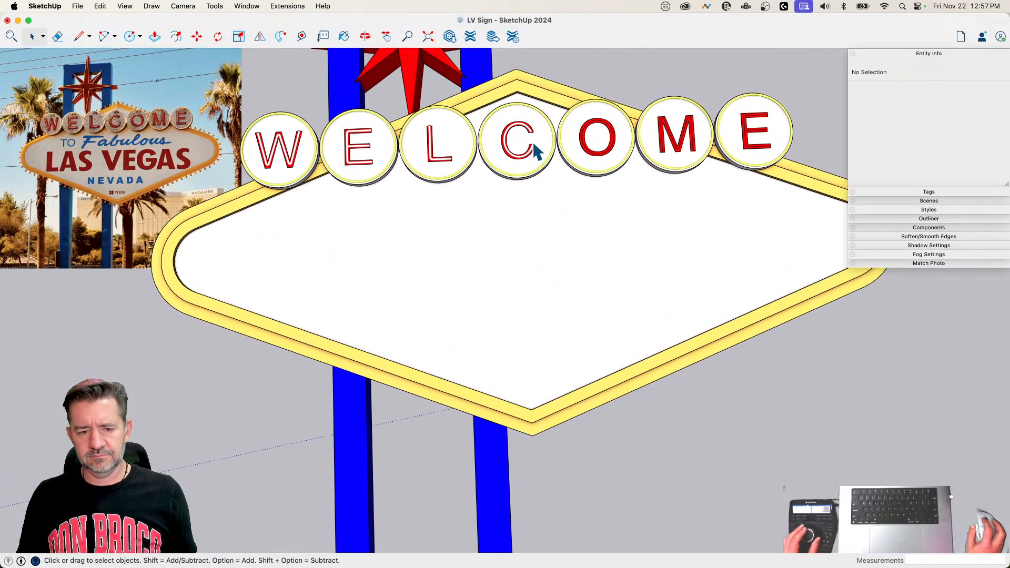
scroll(562, 167, "up", 10)
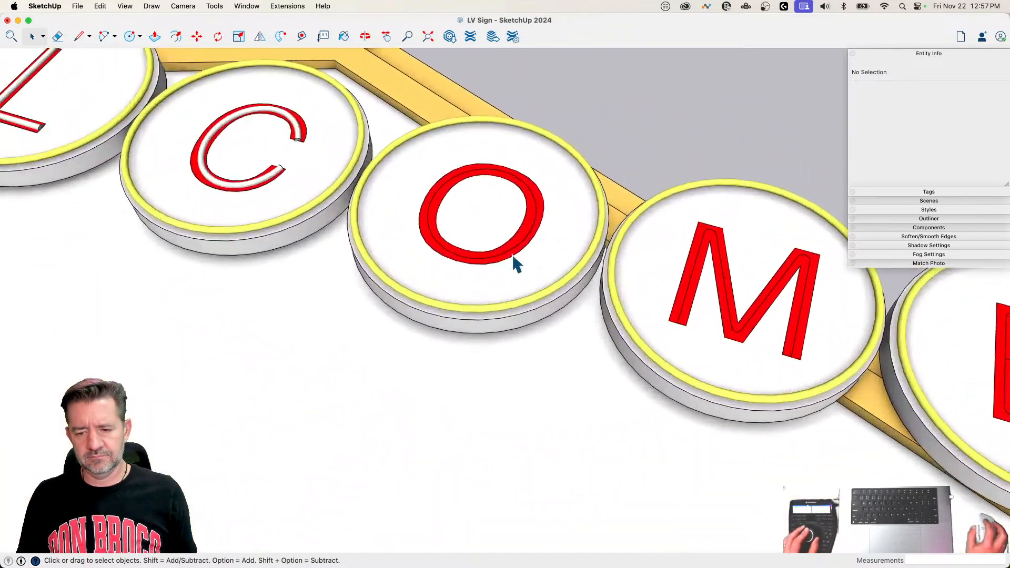
Step: Try to draw a circle on the O's centre line from outside the group
key("c")
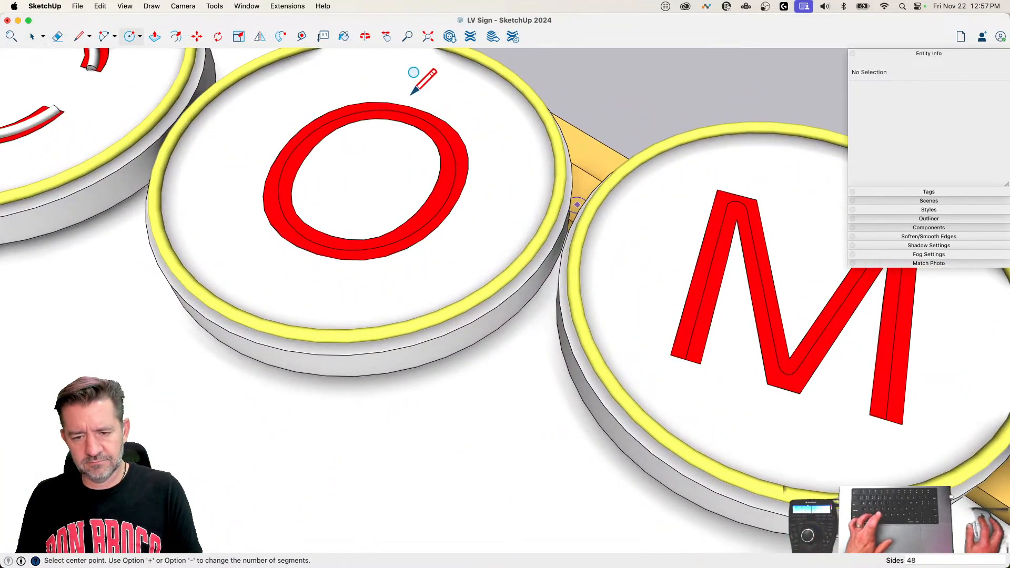
left_click(578, 203)
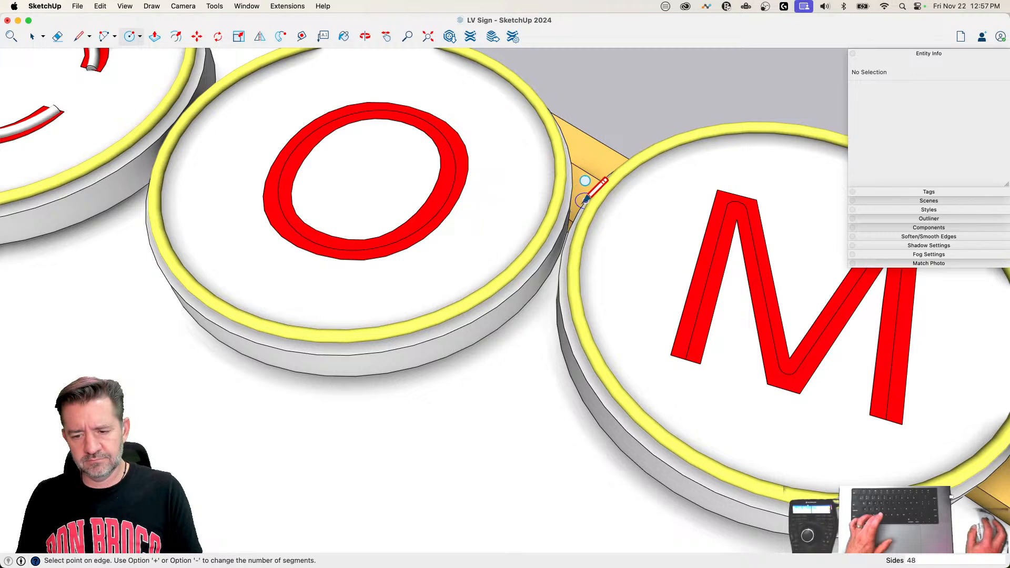
key("l")
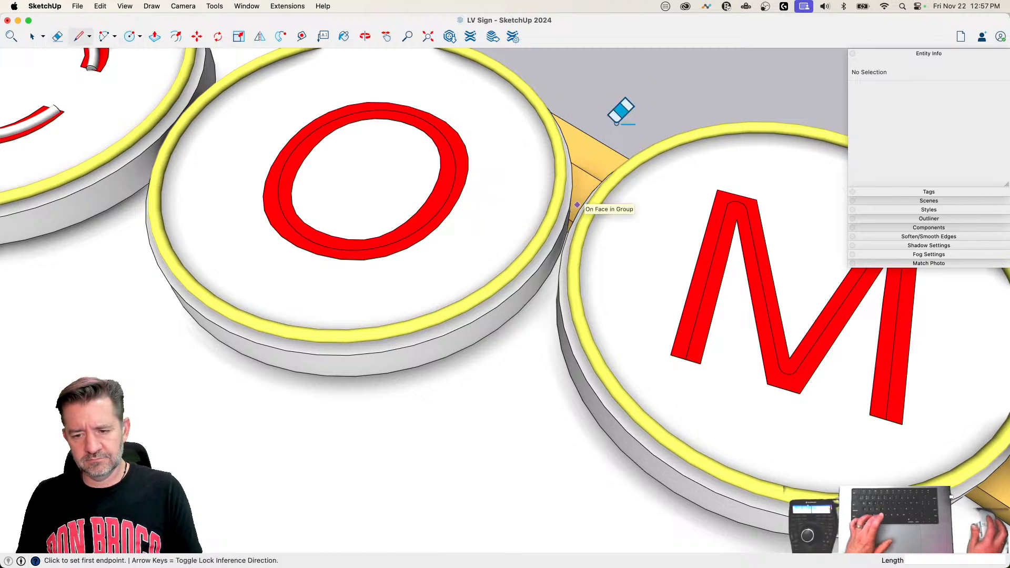
key("e")
key("space")
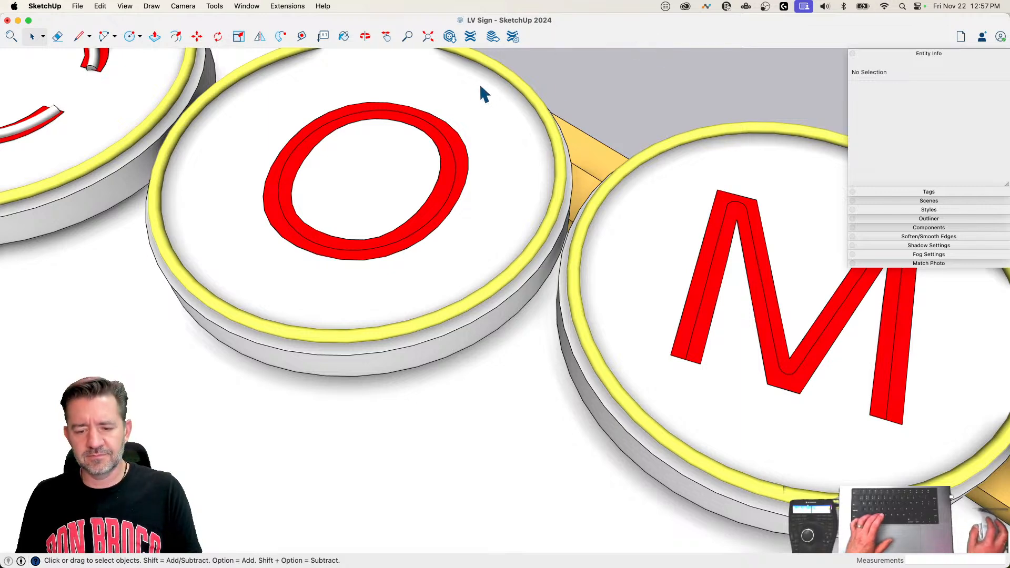
key("c")
key("l")
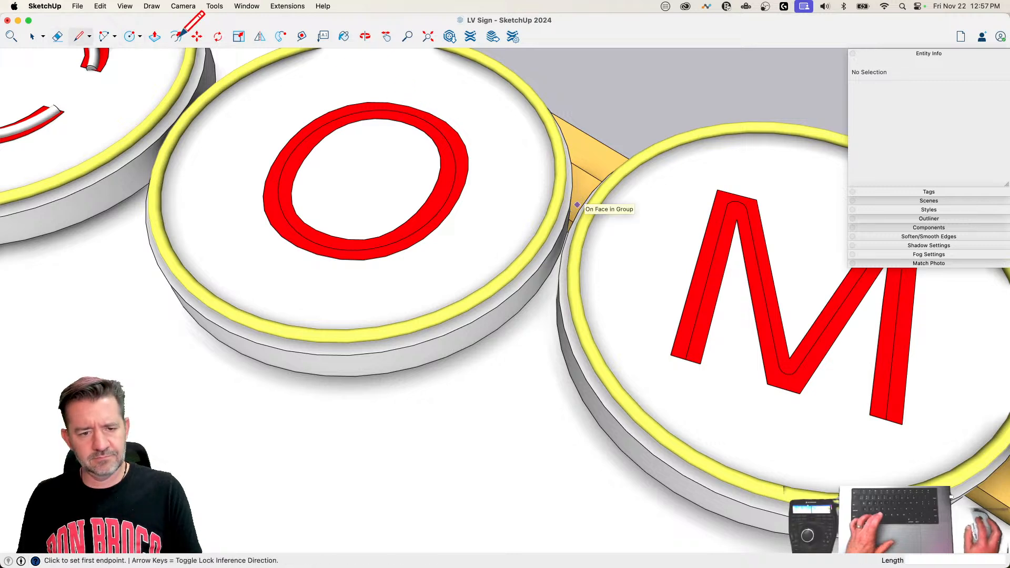
left_click(104, 37)
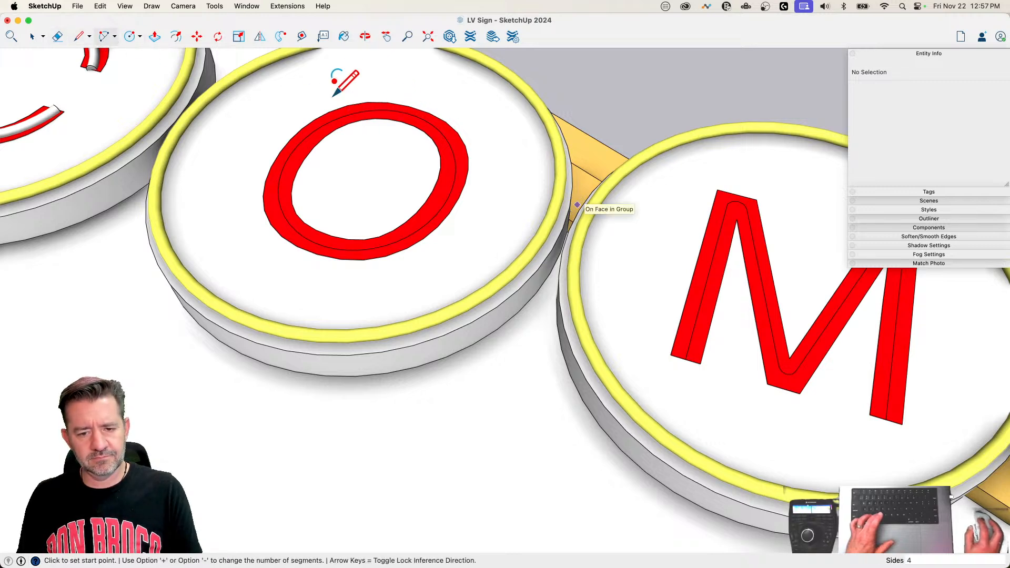
left_click(196, 36)
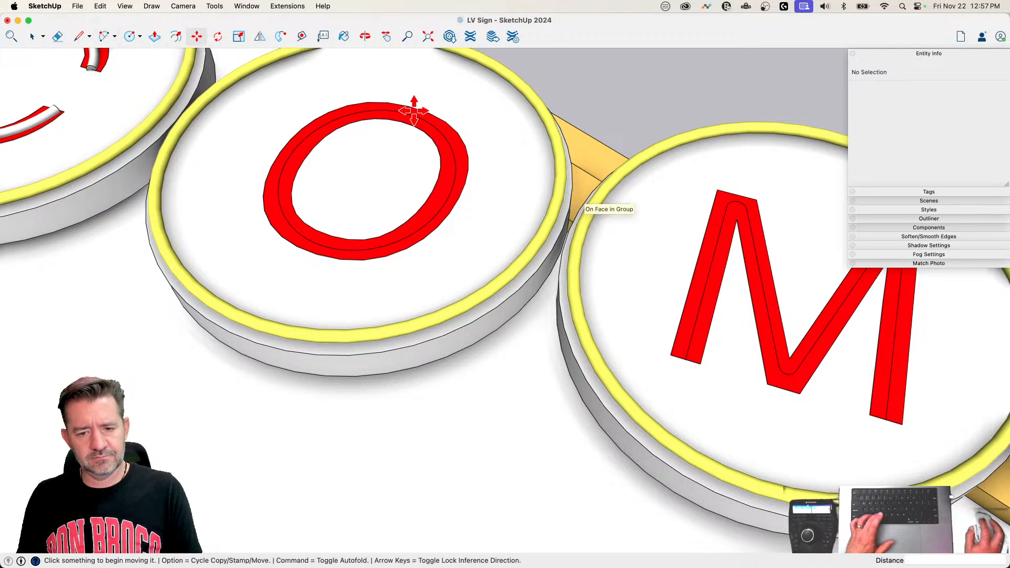
left_click(79, 35)
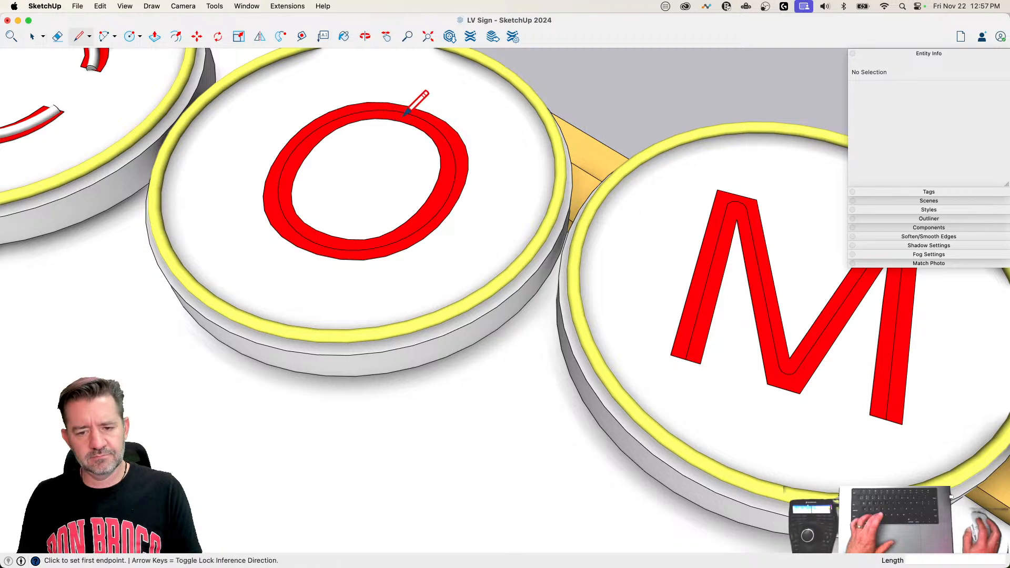
Step: Leave the unfinished circle attempt on the O and save the sign model
key("e")
key("space")
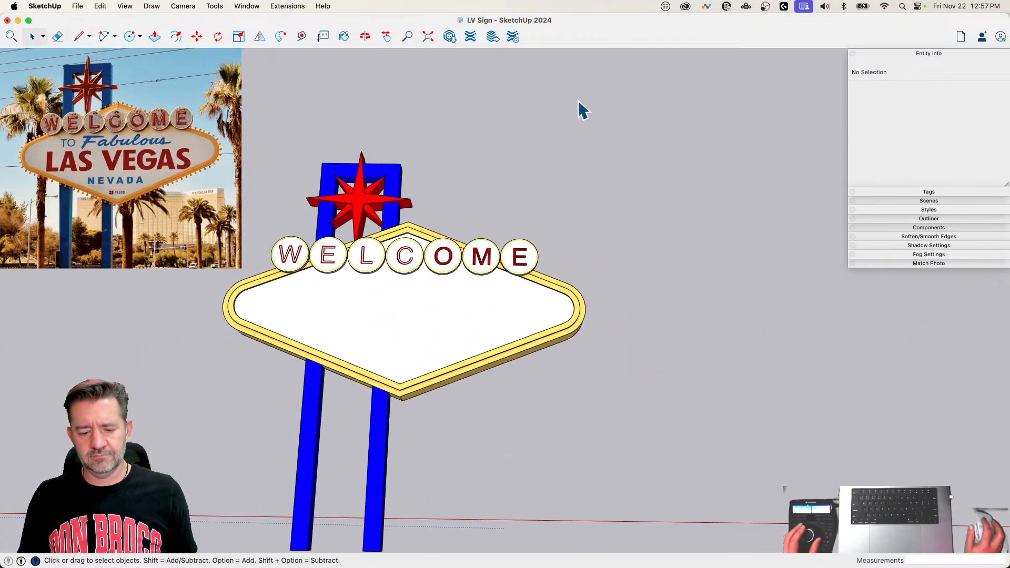
key("super+s")
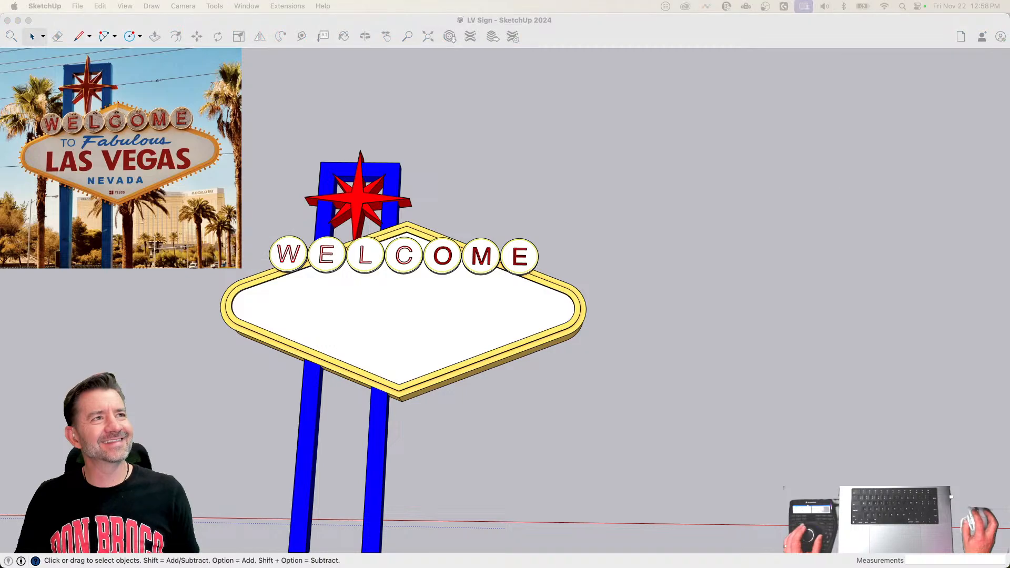
Step: Open the group containing the WELCOME letters and draw a 1.5" radius circle at the top of the O's centre line
left_click(613, 32)
key("l")
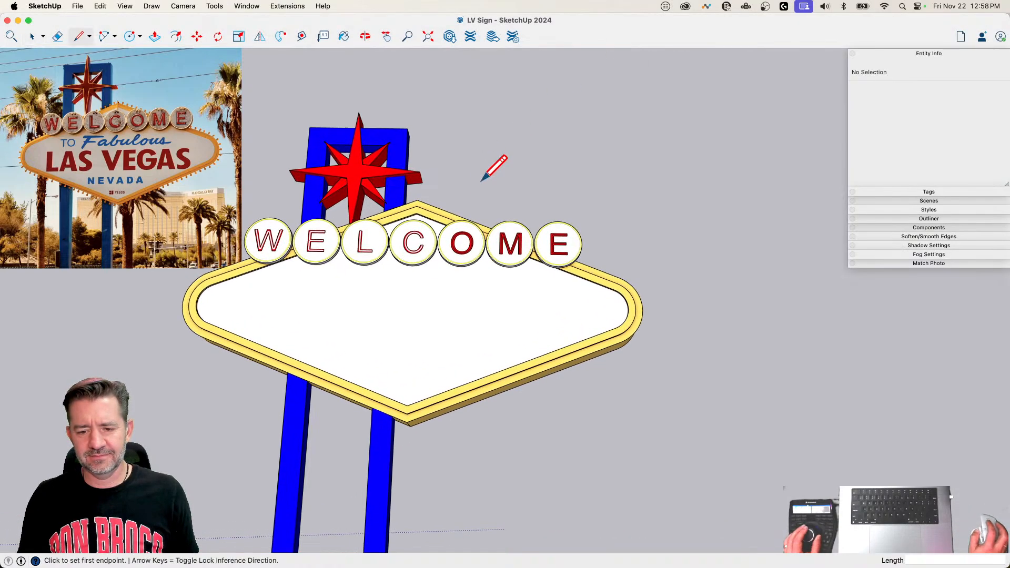
key("space")
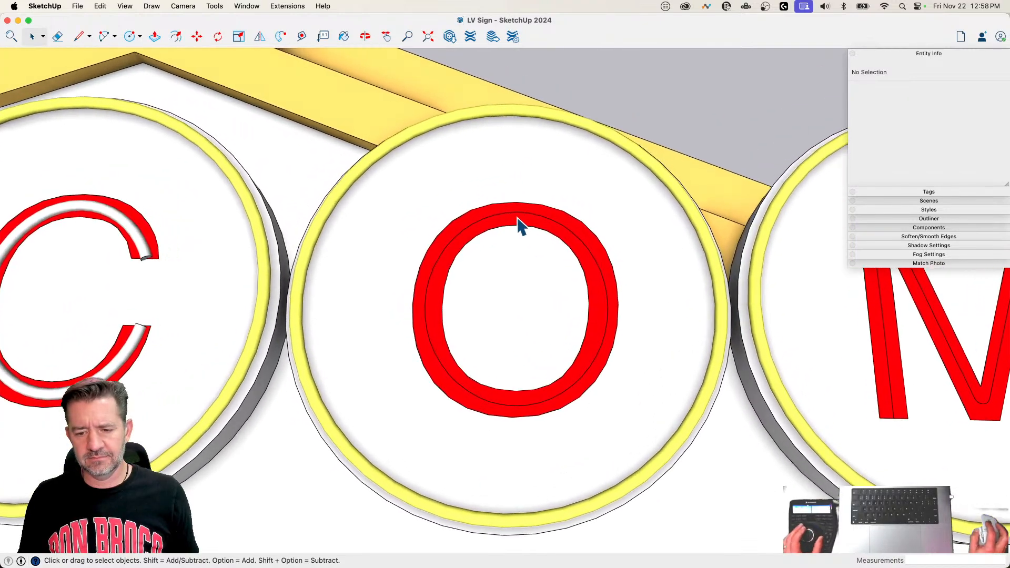
double_click(518, 214)
key("c")
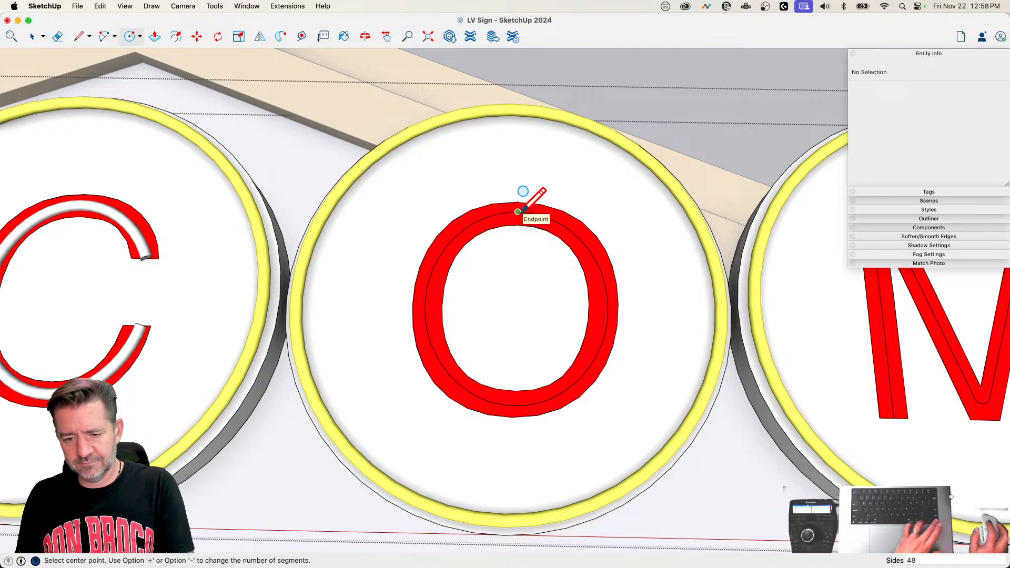
left_click(518, 212)
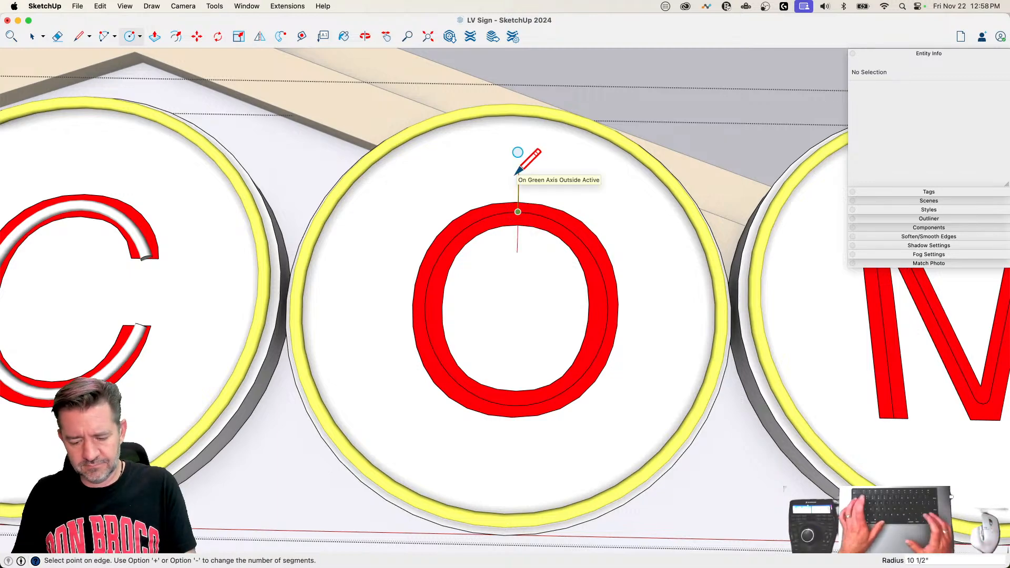
type("1.5")
key("Return")
key("space")
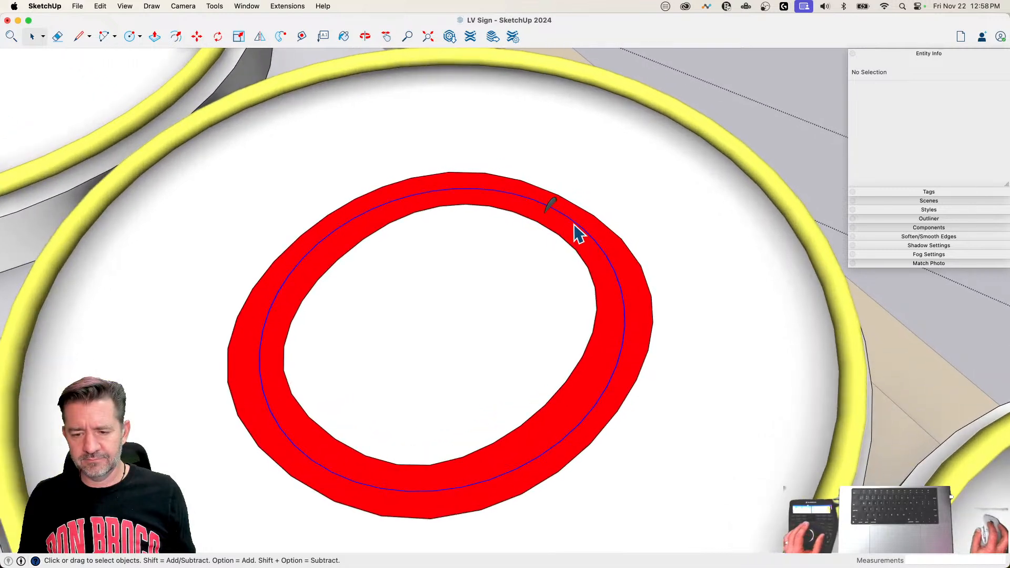
Step: Sweep the circle around the O's centre line with Follow Me
left_click(574, 225)
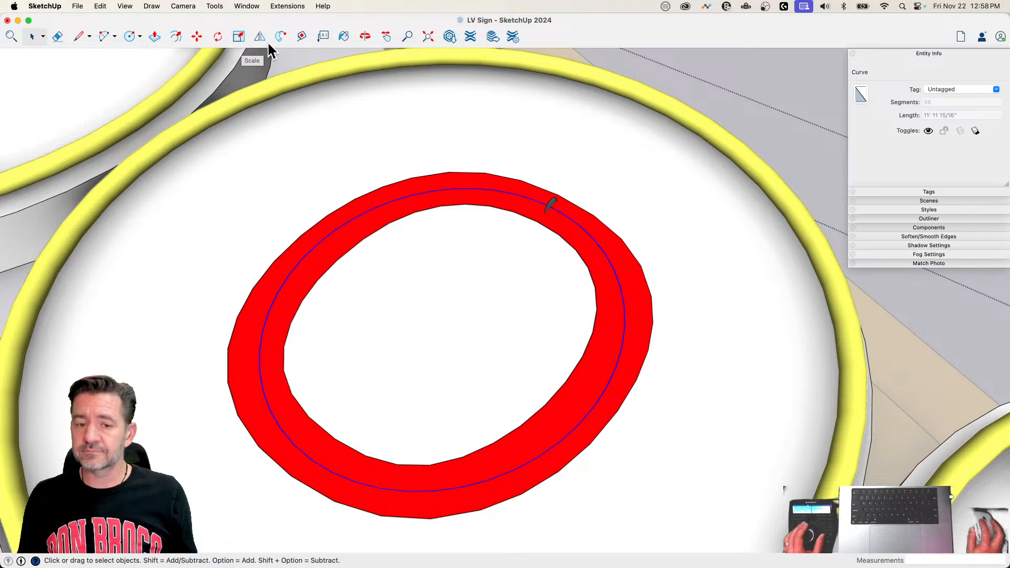
left_click(551, 209)
key("space")
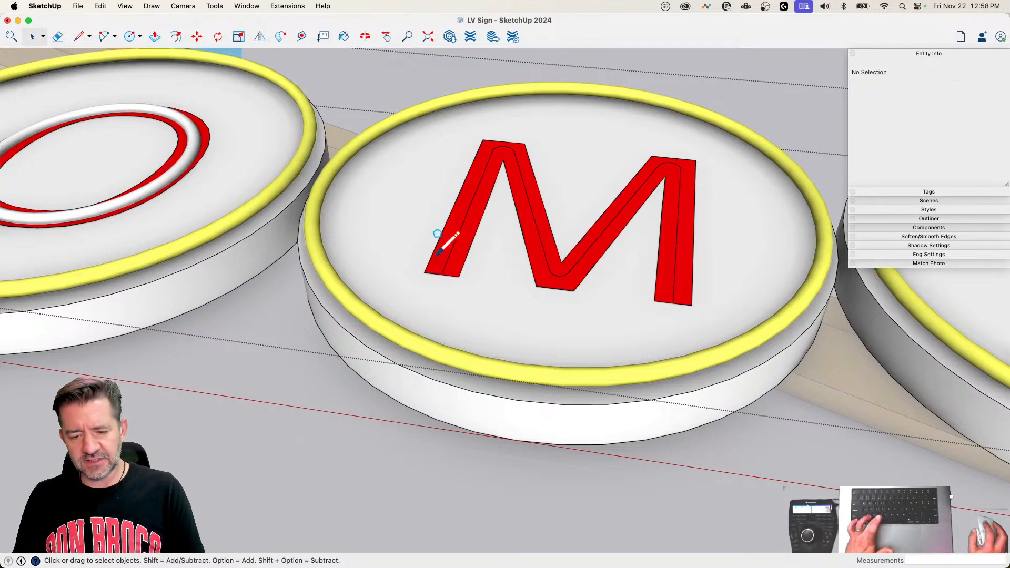
Step: Draw an upright 1 1/2" radius circle at the foot of the M's first leg, centred on its centre line
key("c")
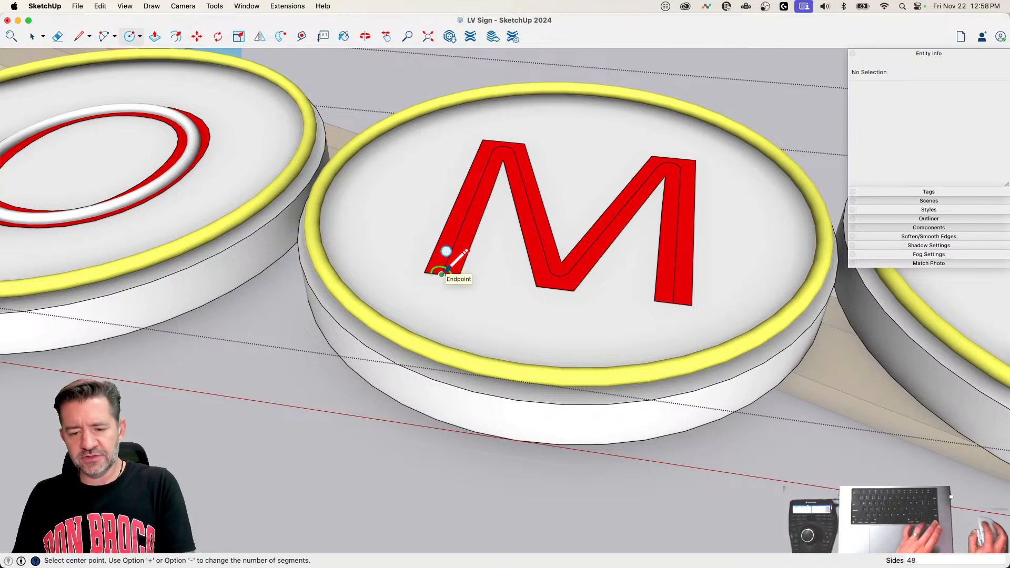
left_click(441, 274)
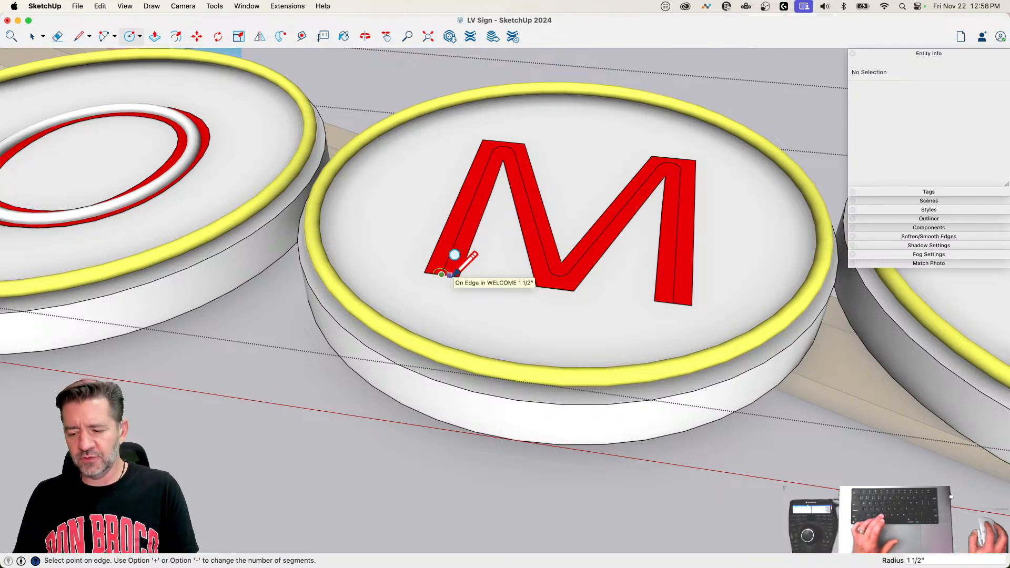
left_click(455, 272)
key("space")
Step: Weld the M's centre line into one curve and sweep the circle along it with Follow Me
left_click(461, 231)
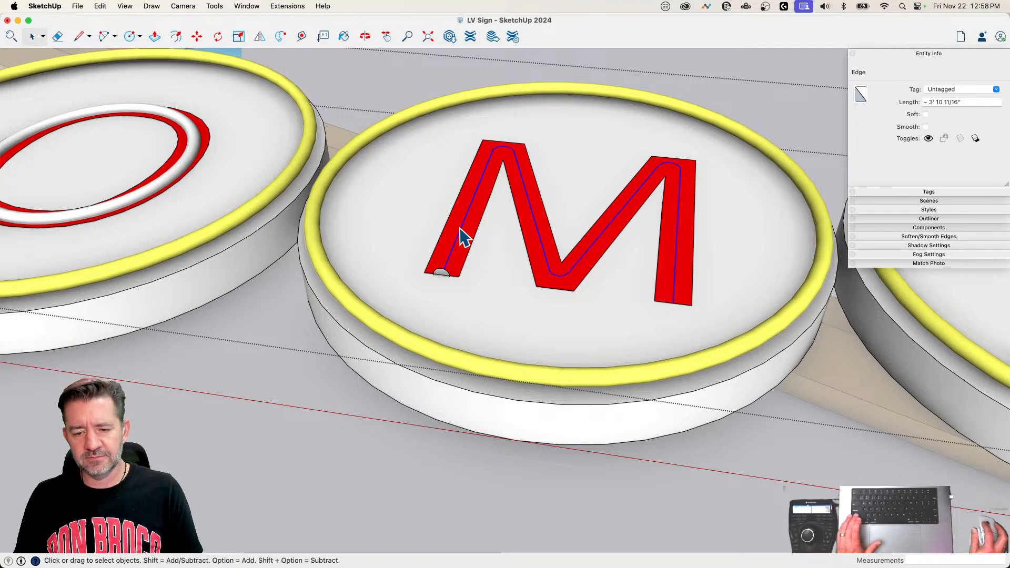
right_click(460, 229)
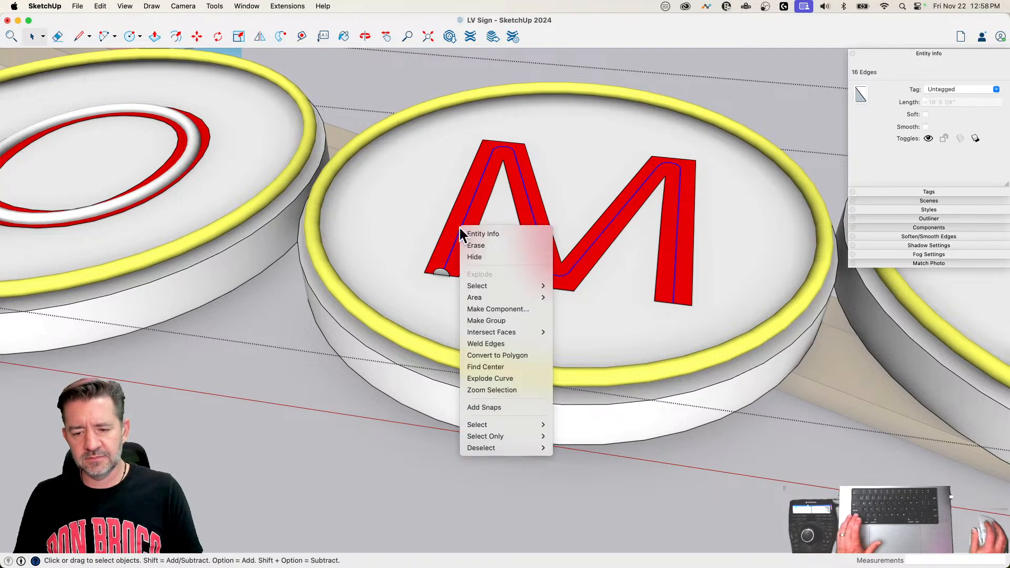
left_click(506, 343)
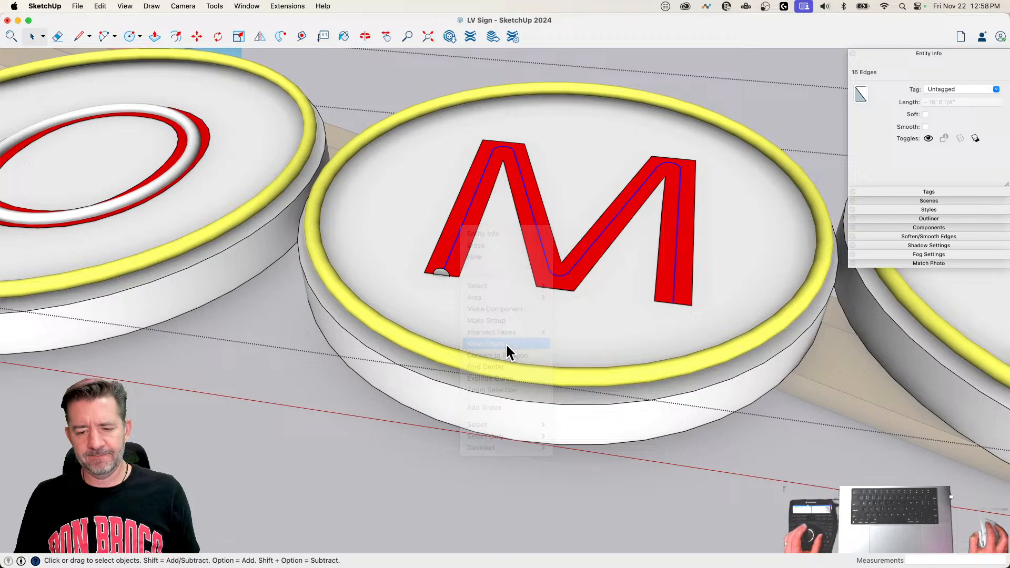
left_click(279, 38)
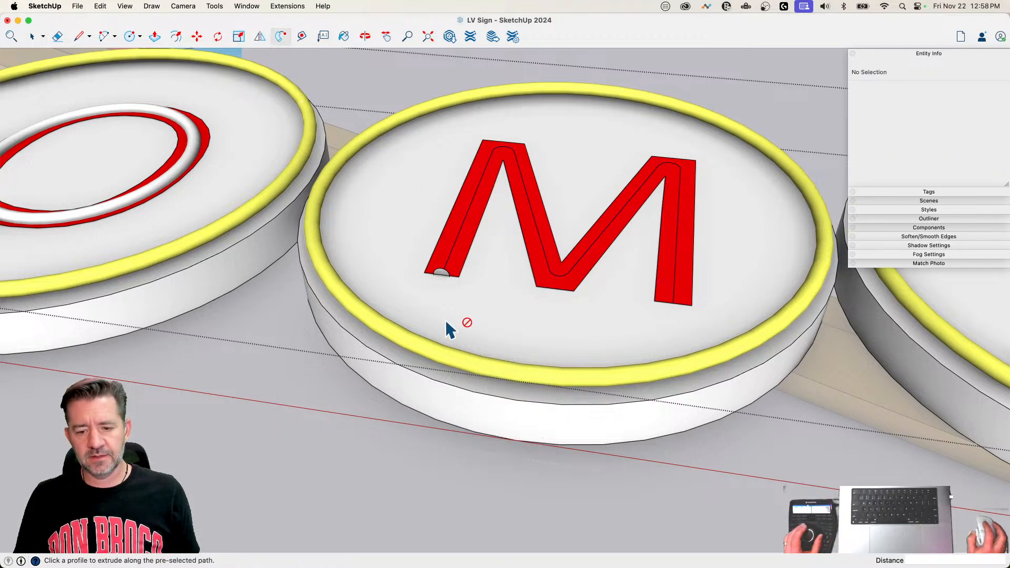
left_click(442, 273)
key("space")
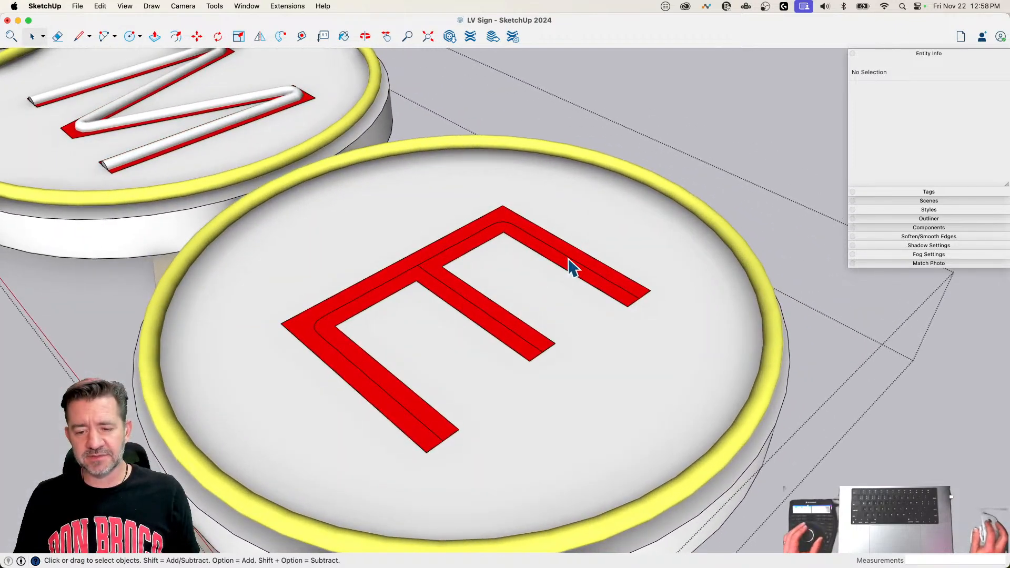
Step: Weld the last E's spine, top and bottom arm centre lines into one curve, leaving out the middle arm
triple_click(567, 257)
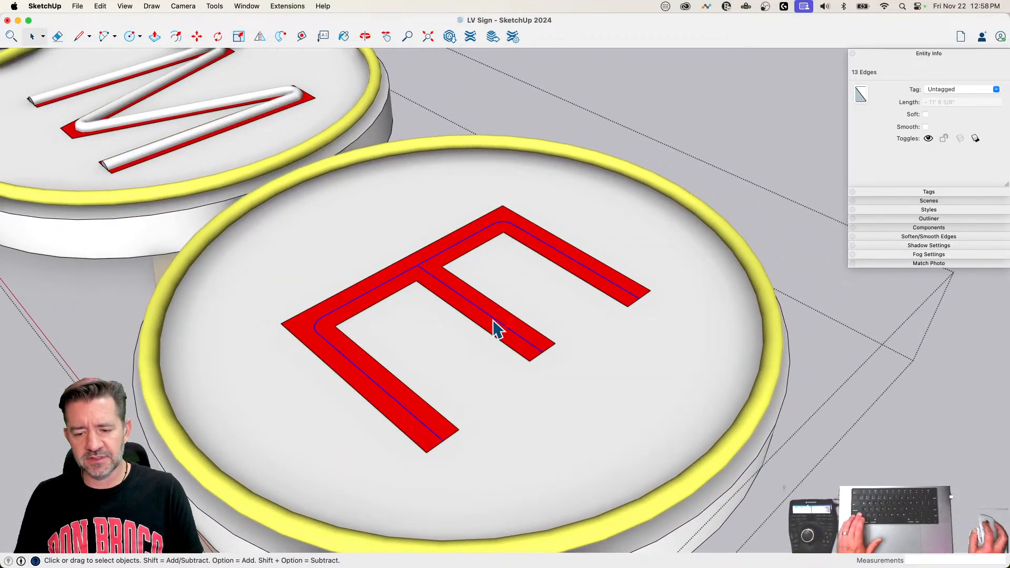
right_click(583, 272)
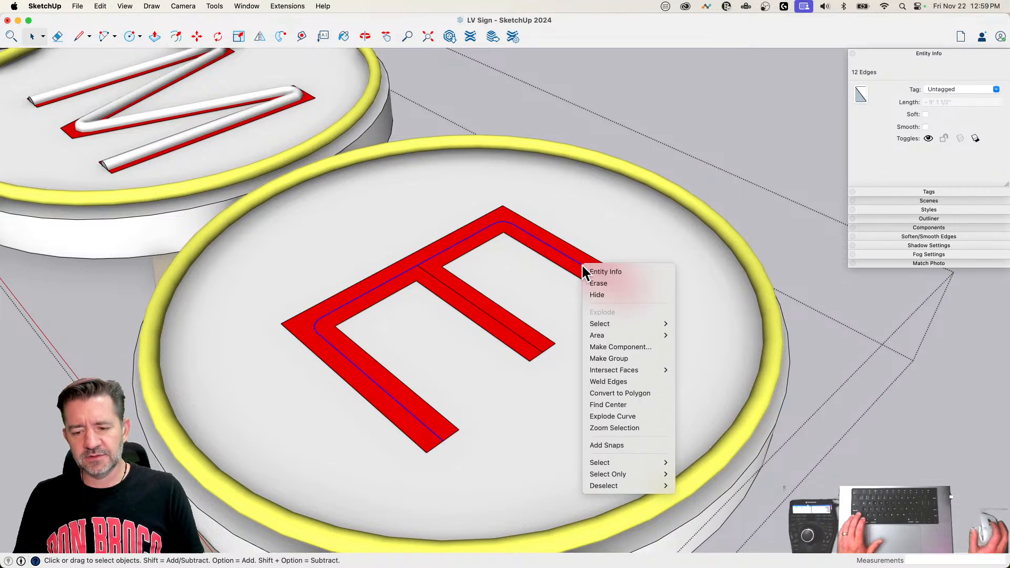
left_click(638, 381)
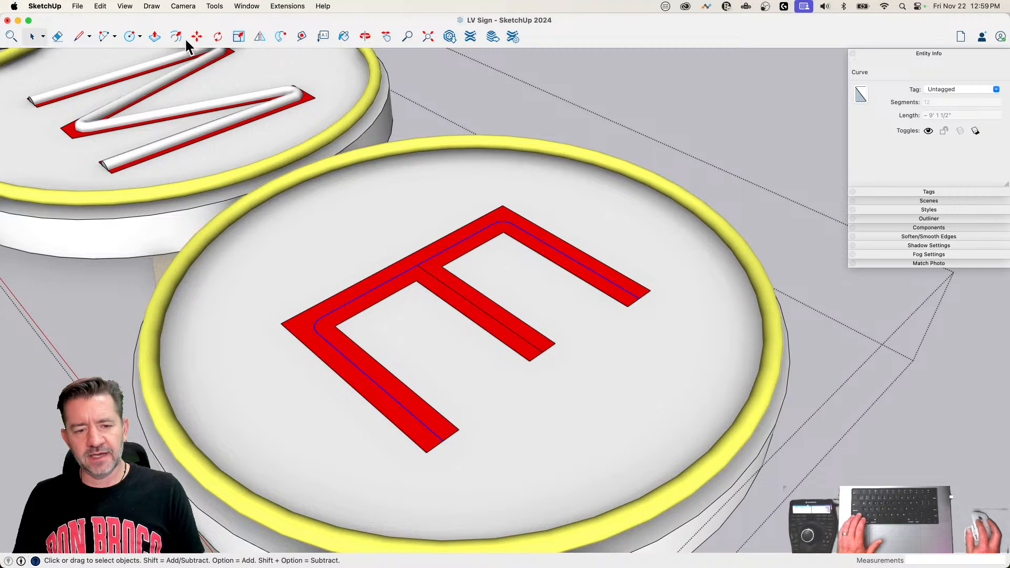
Step: Draw a 1 1/2" radius circle at the end of the E's top arm and sweep it along the welded curve
left_click(129, 38)
scroll(675, 305, "up", 3)
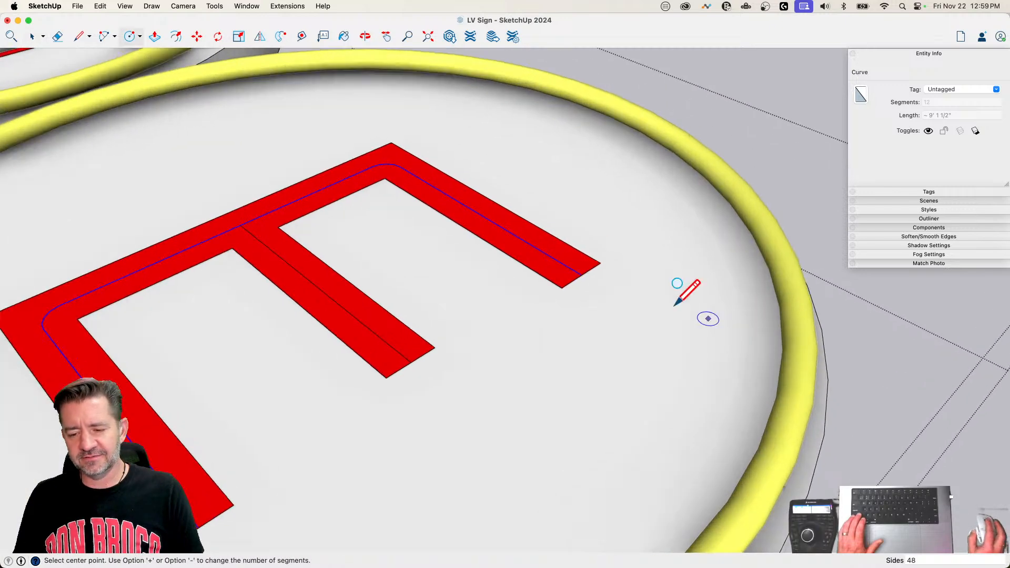
left_click(581, 272)
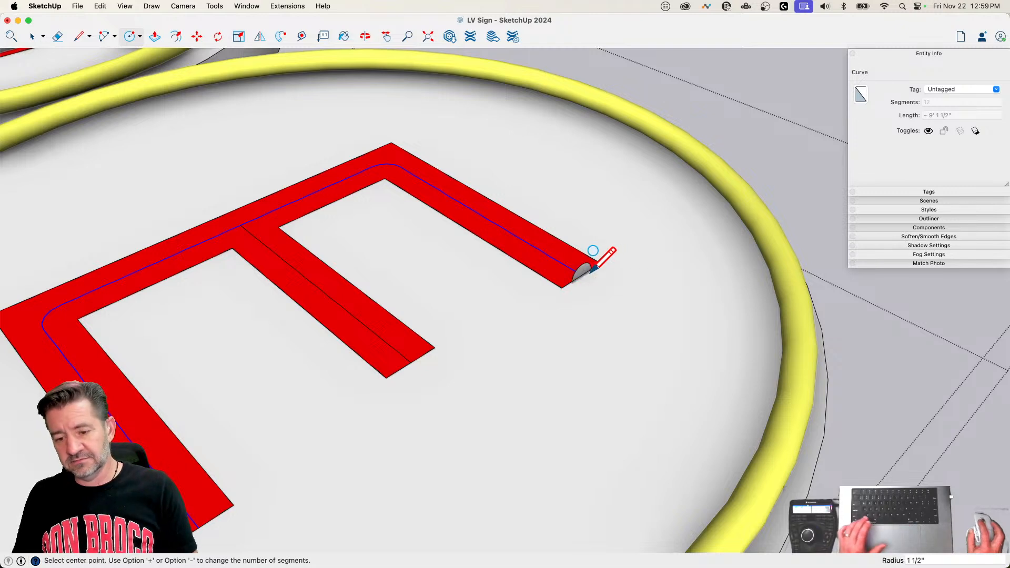
key("space")
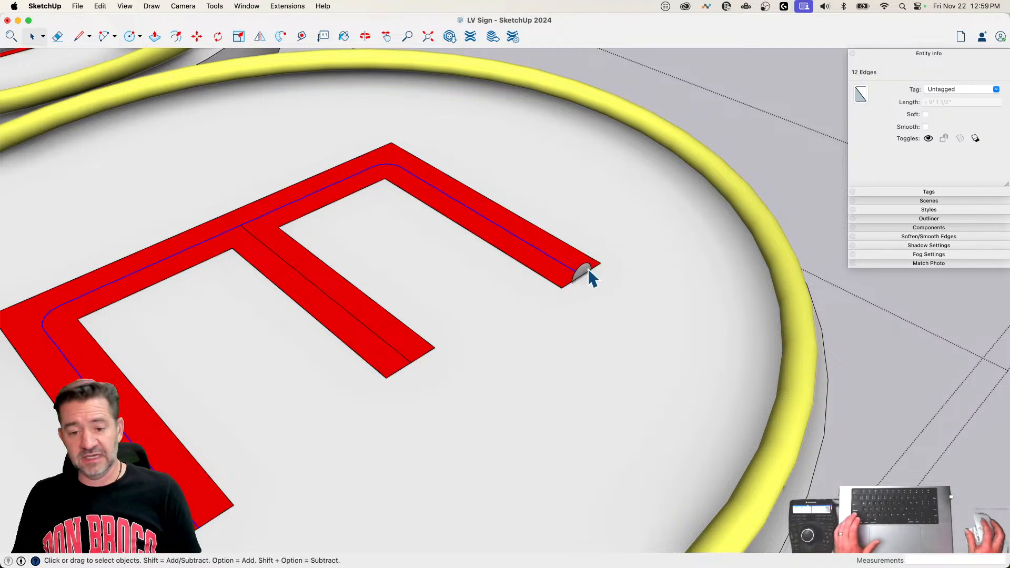
left_click(273, 35)
left_click(585, 273)
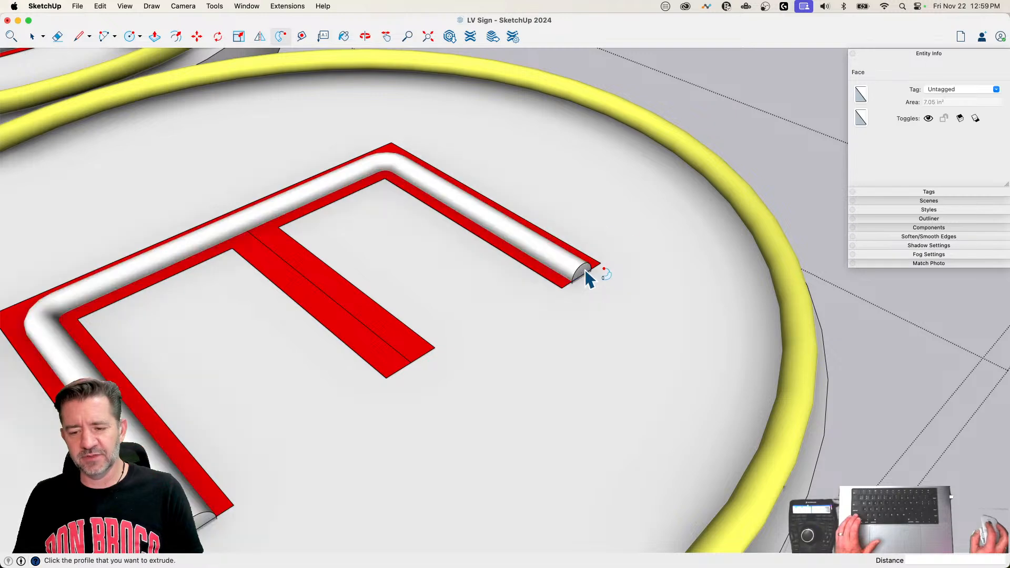
key("space")
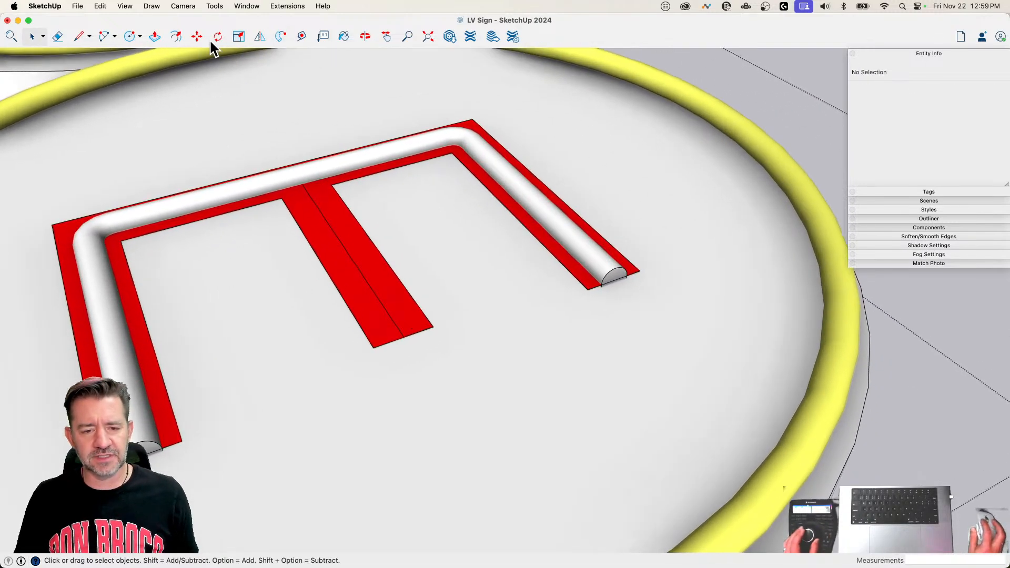
Step: Draw an upright 1 1/2" radius circle at the outer end of the E's middle arm centre line
key("c")
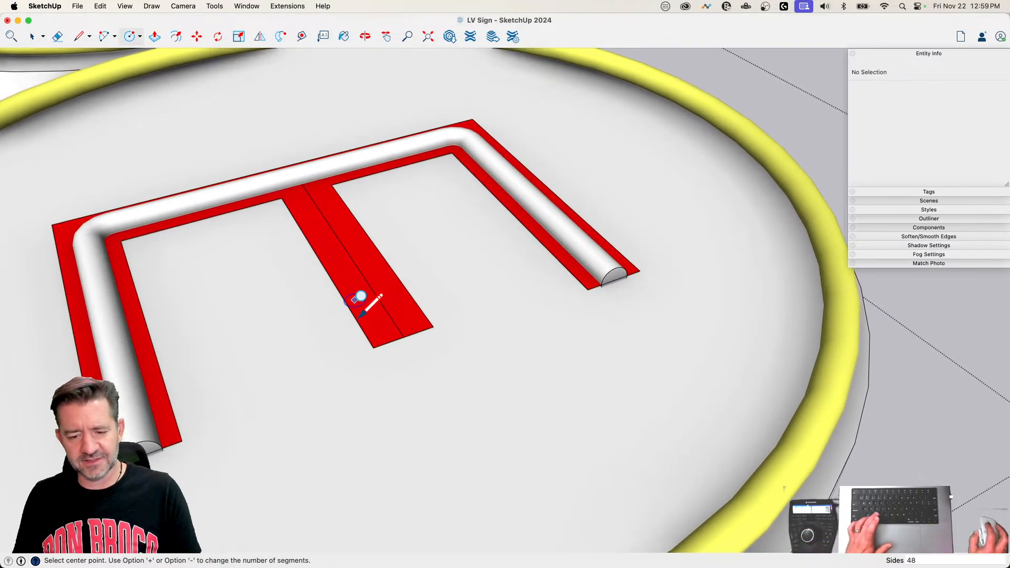
left_click(404, 336)
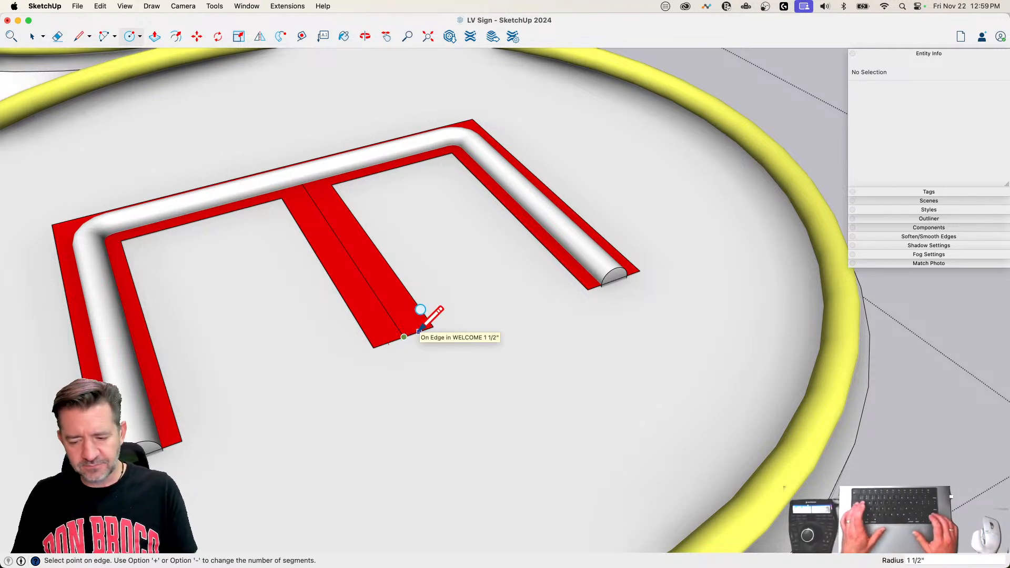
left_click(420, 330)
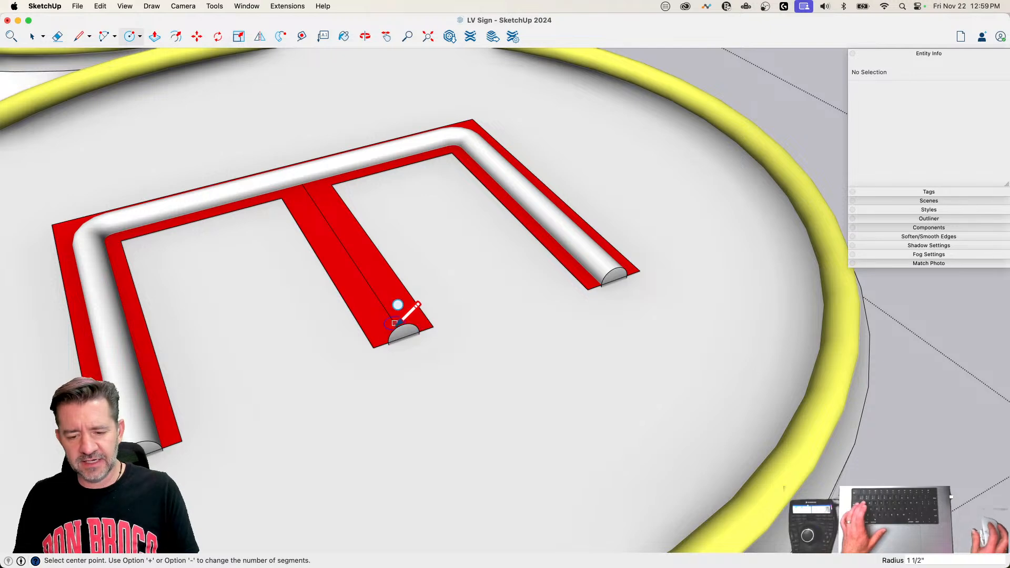
key("p")
key("space")
Step: Sweep the circle along the E's middle arm centre line with Follow Me
left_click(392, 319)
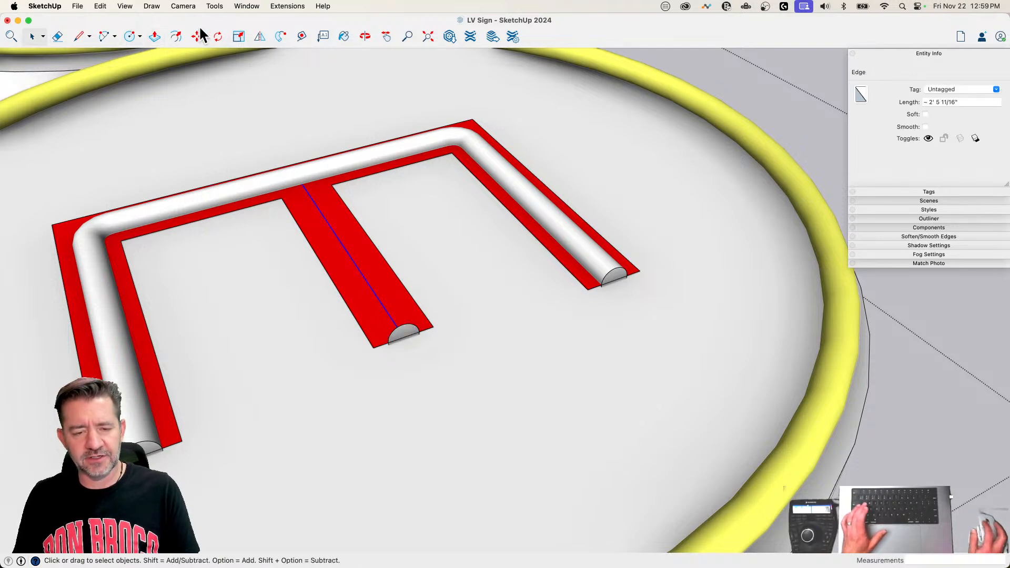
left_click(276, 38)
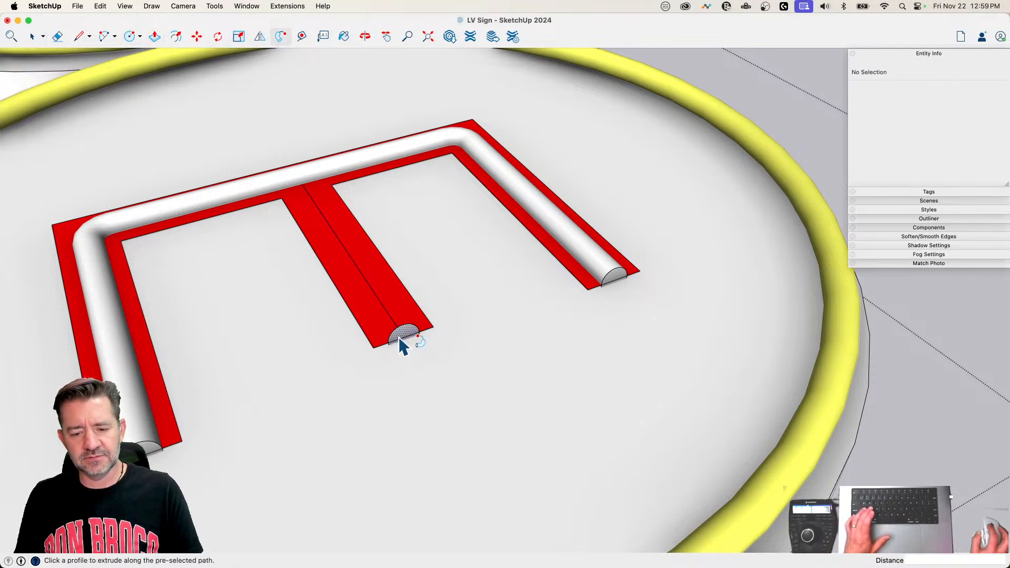
left_click(399, 336)
key("space")
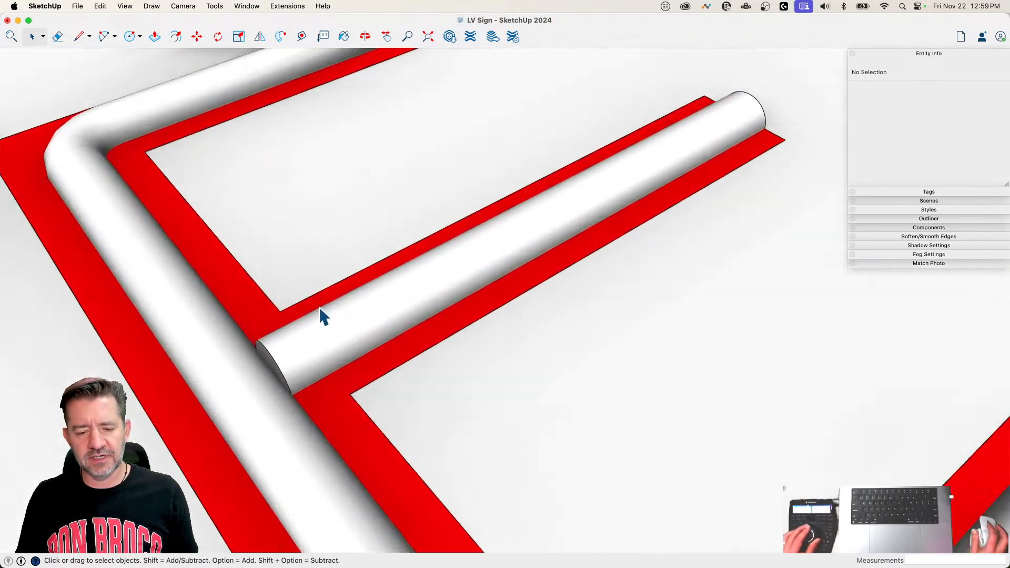
key("p")
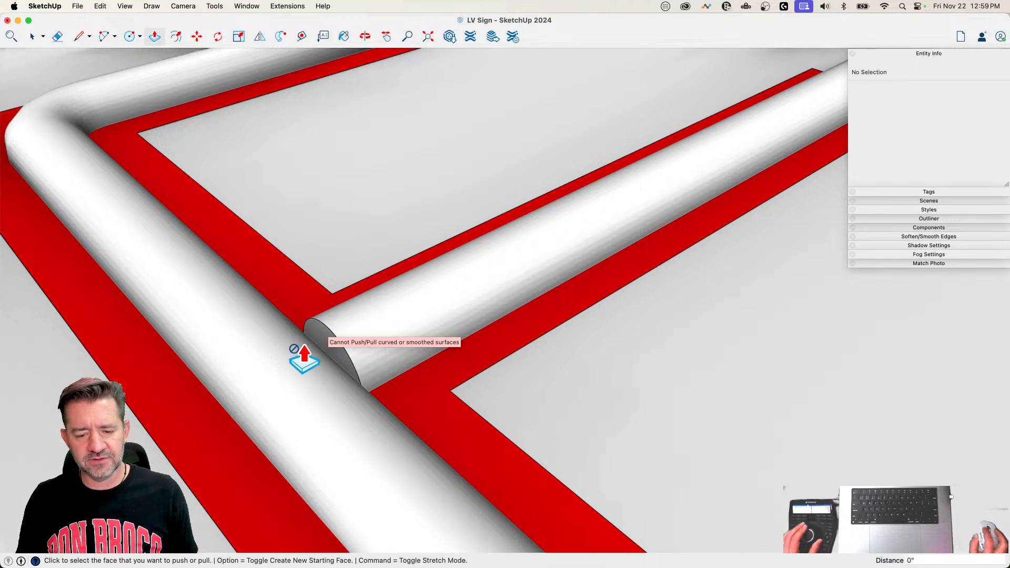
key("space")
left_click(322, 338)
left_click(322, 339)
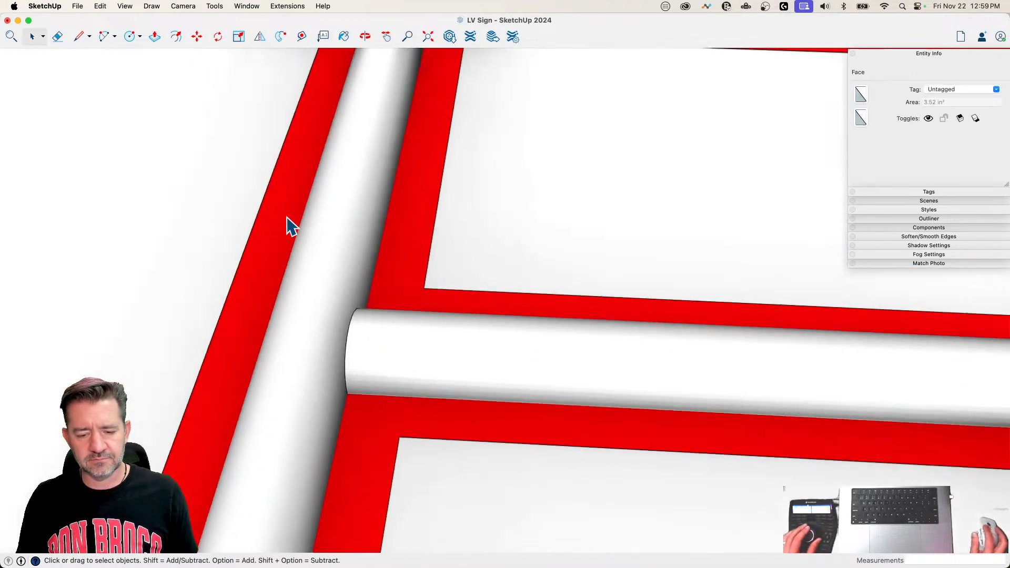
left_click_drag(299, 225, 400, 455)
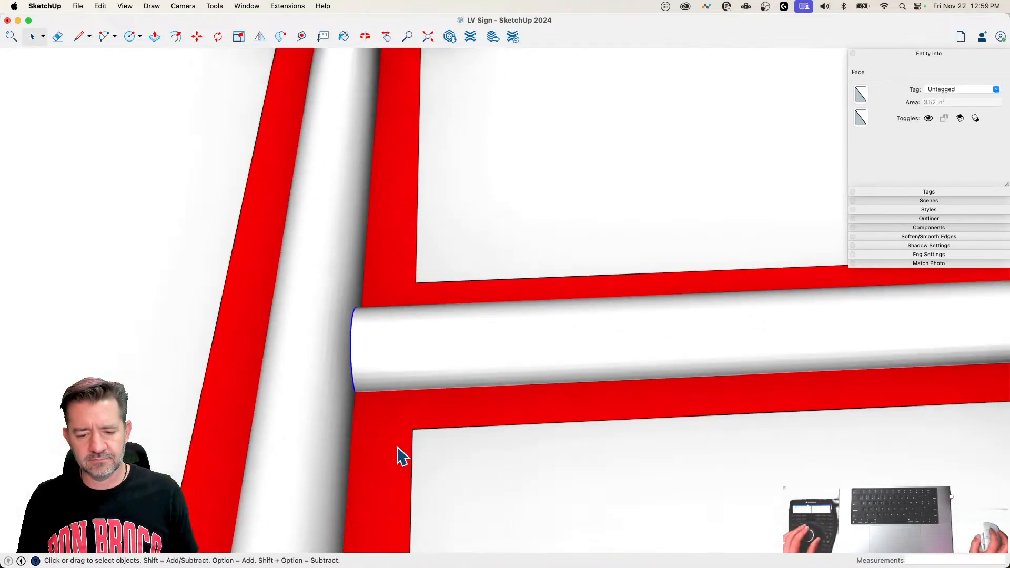
key("m")
left_click(394, 441)
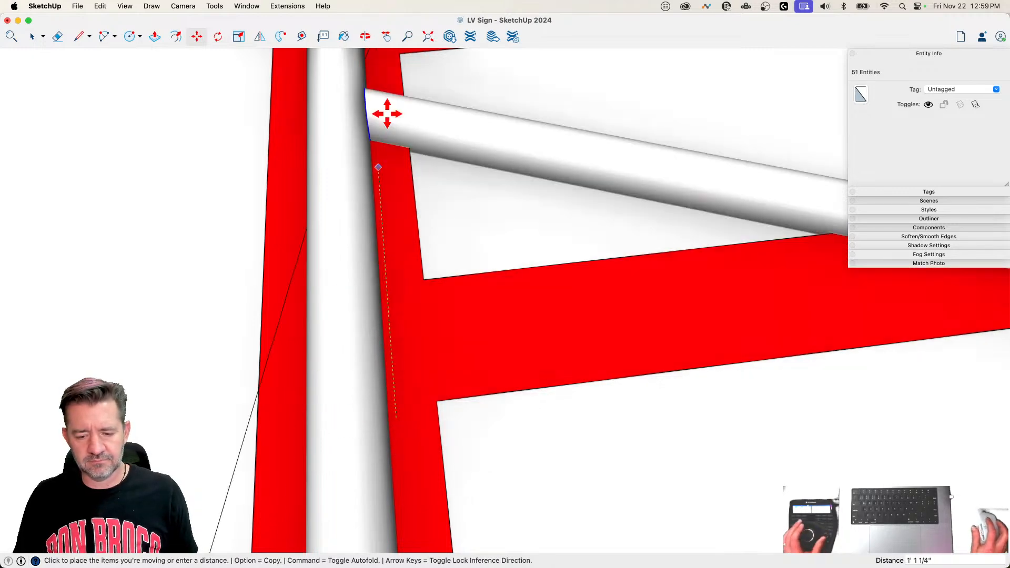
key("Escape")
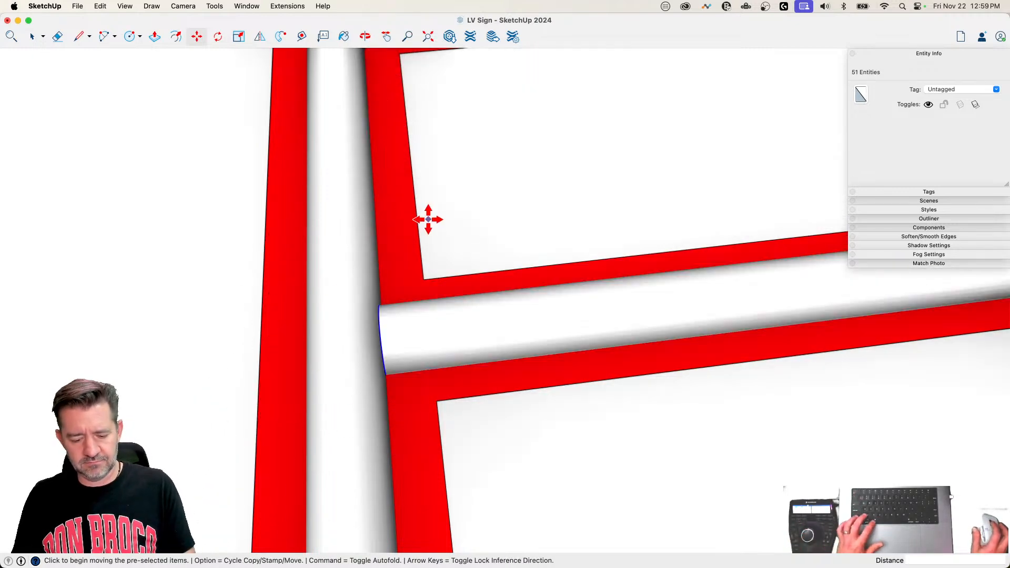
Step: Undo the middle arm's sweep and Push/Pull its circle about 2' 7" into the spine tube, showing hidden geometry
key("super+z")
key("space")
key("p")
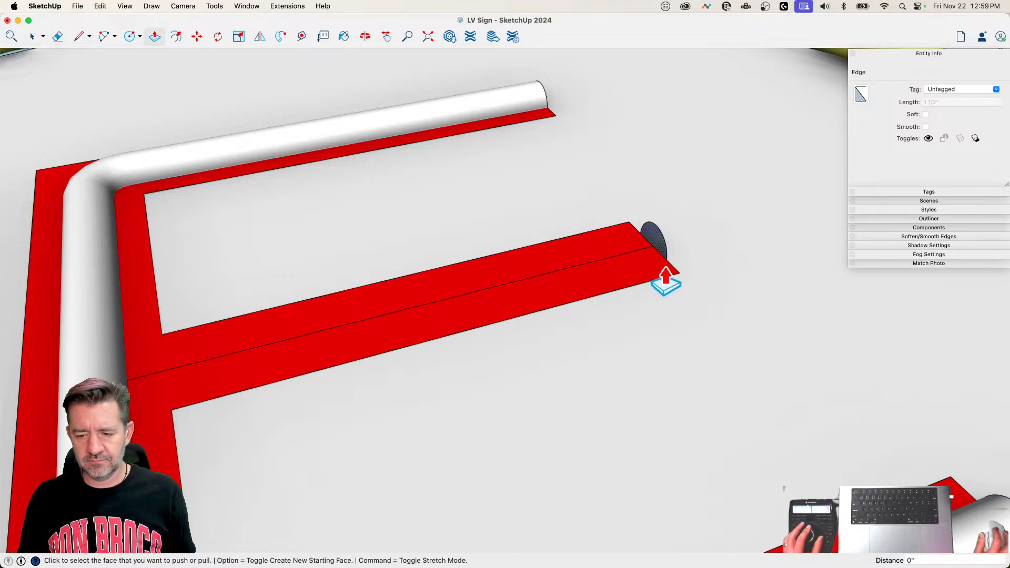
left_click(652, 241)
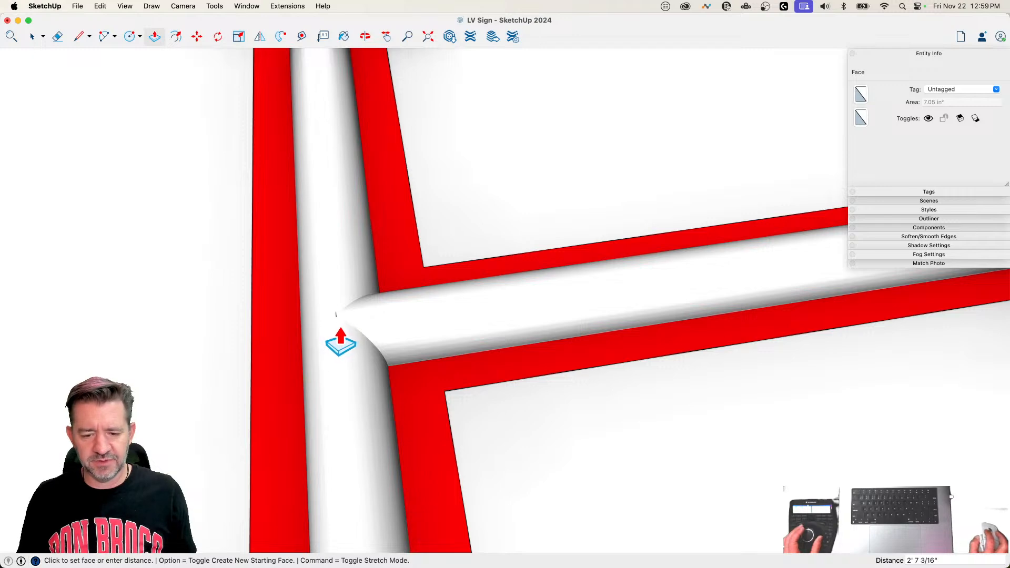
scroll(341, 329, "up", 10)
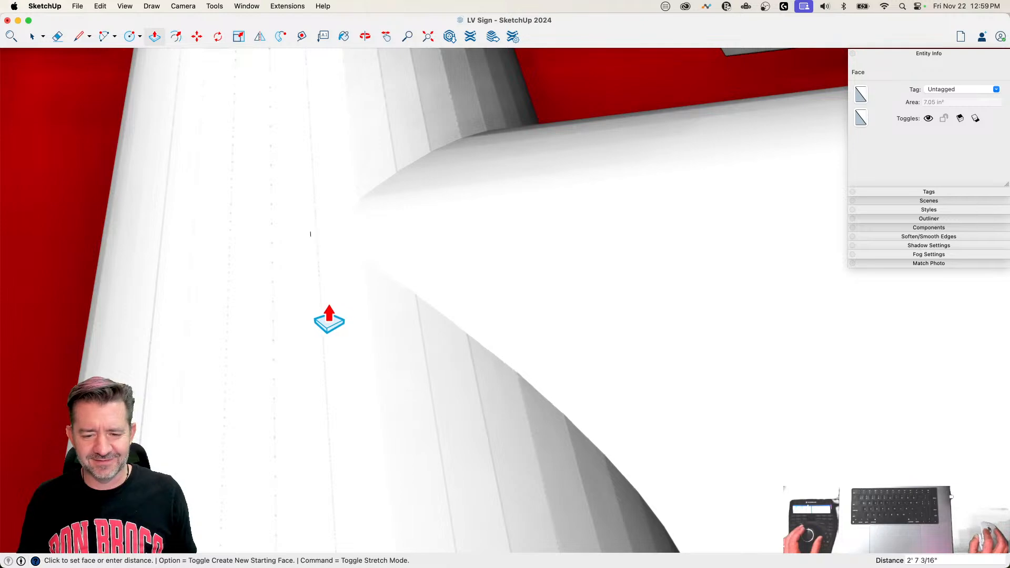
scroll(341, 320, "down", 10)
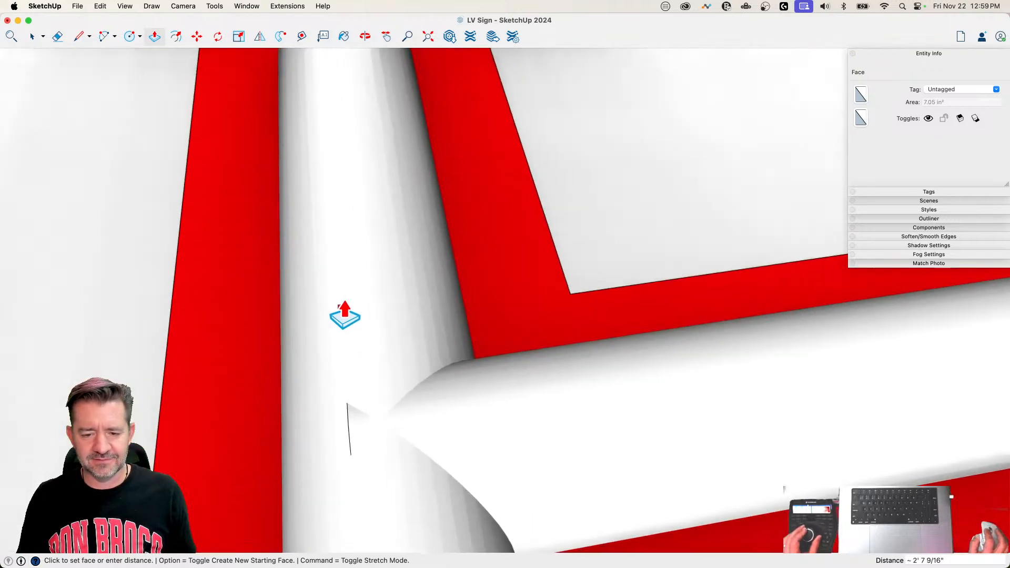
scroll(358, 228, "down", 5)
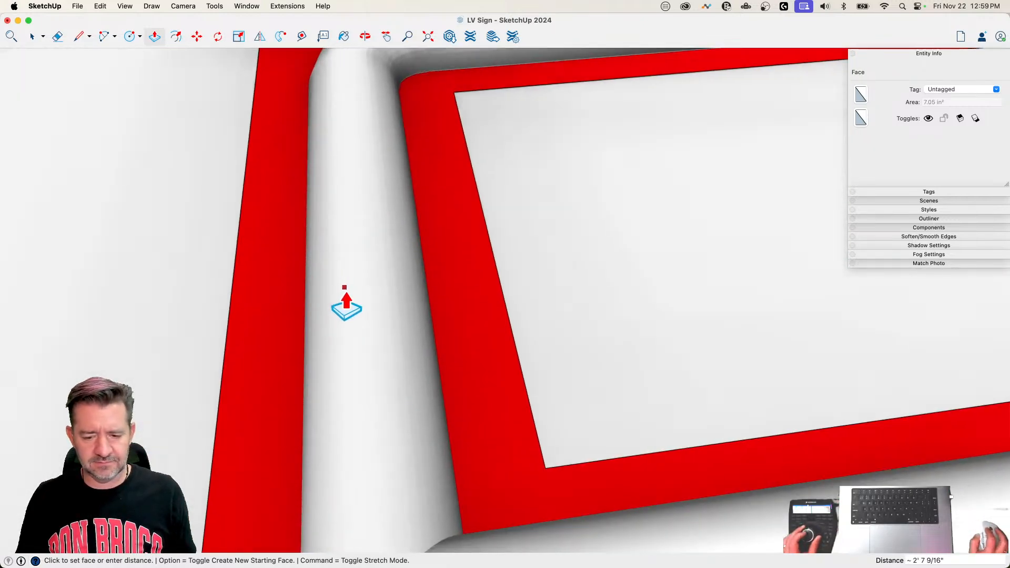
scroll(346, 307, "up", 5)
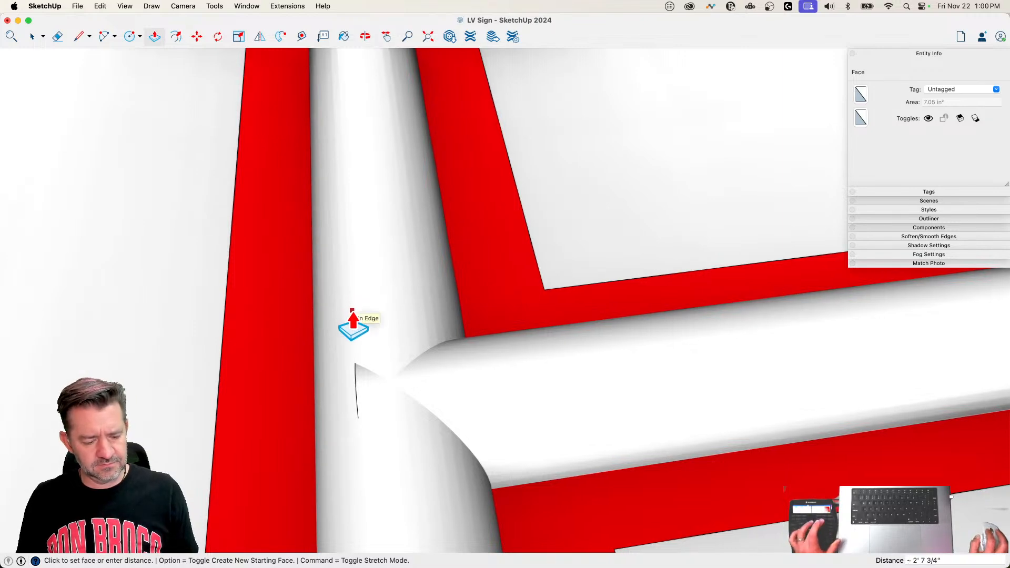
key("h")
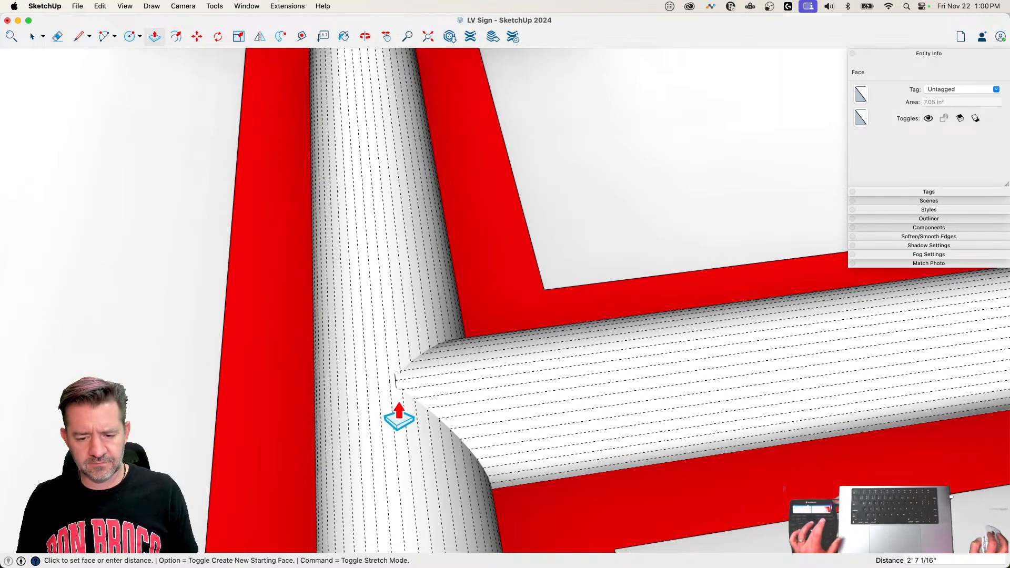
left_click(391, 390)
key("space")
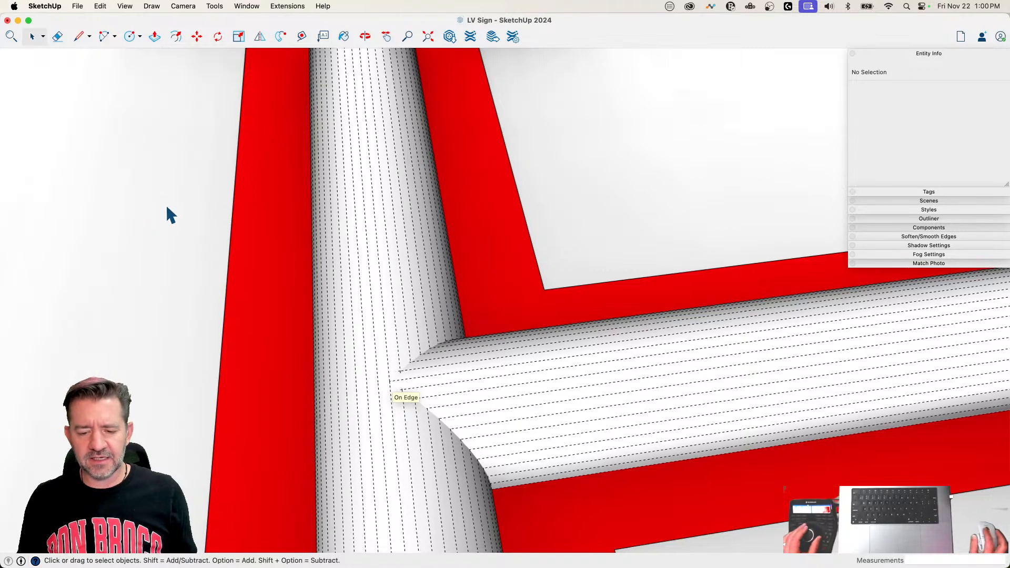
Step: Hide the hidden geometry again and select the neon tubes of all WELCOME letters, leaving out the flat red letters
left_click(264, 206)
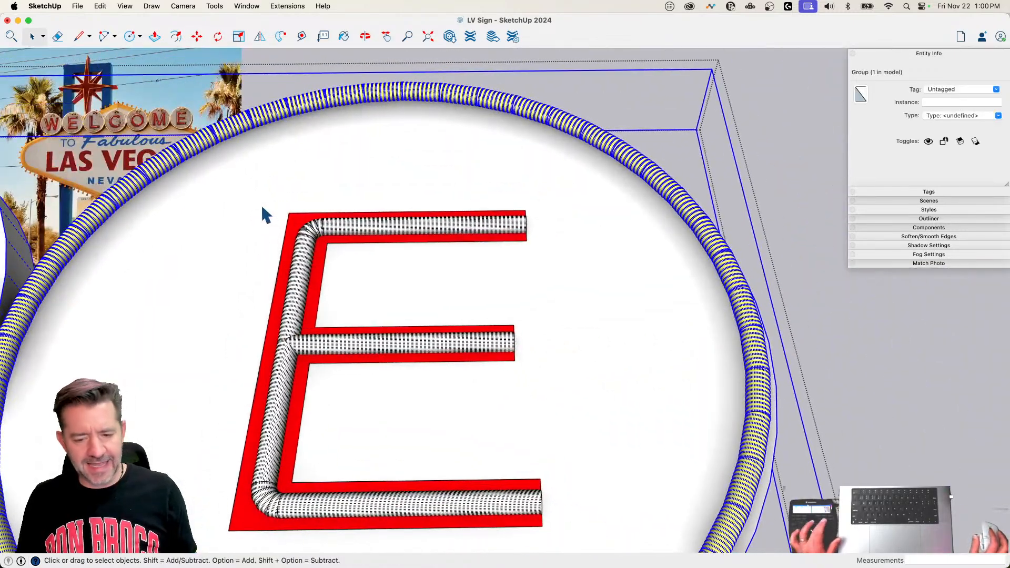
key("h")
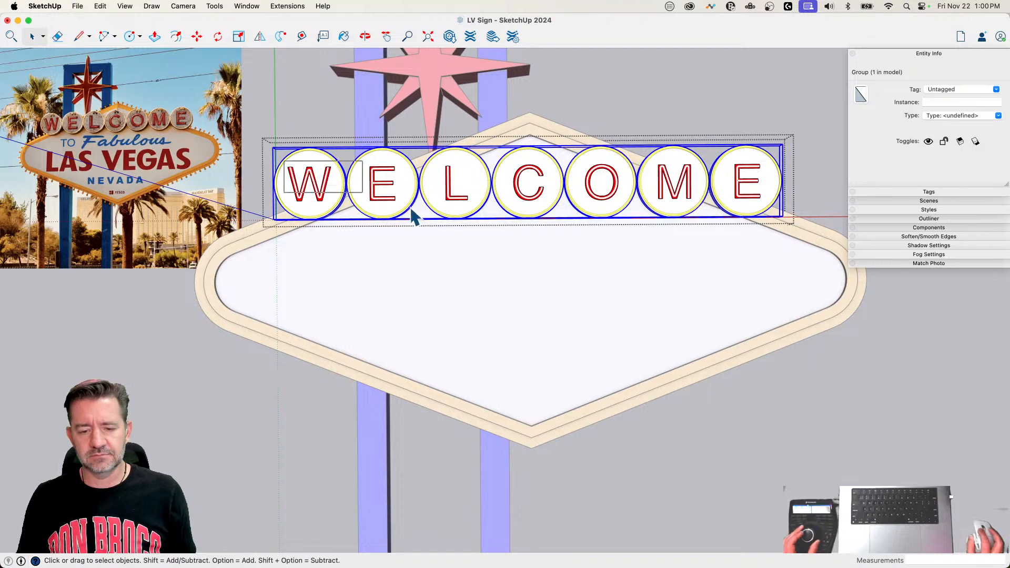
left_click_drag(411, 207, 769, 204)
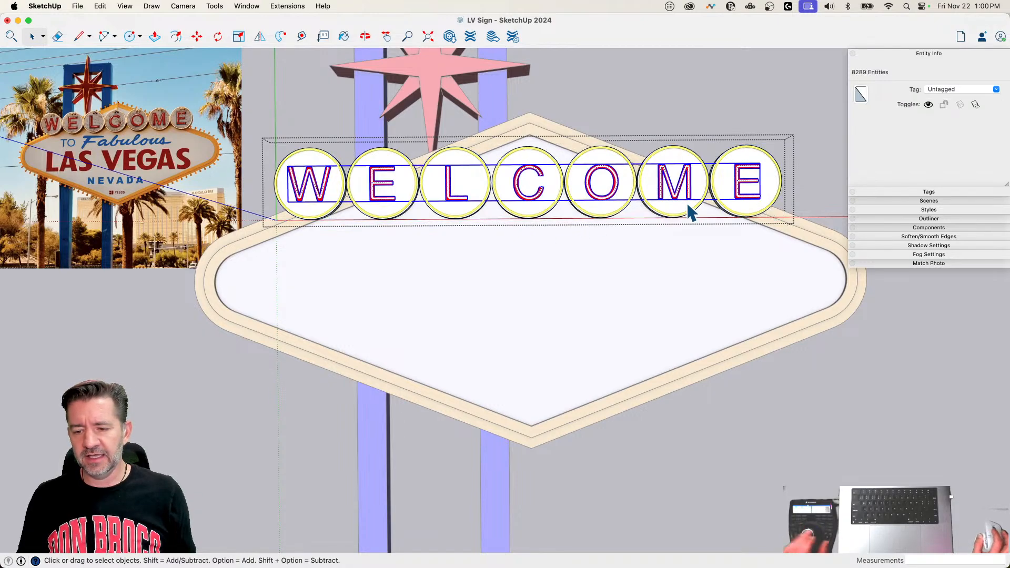
scroll(636, 197, "up", 6)
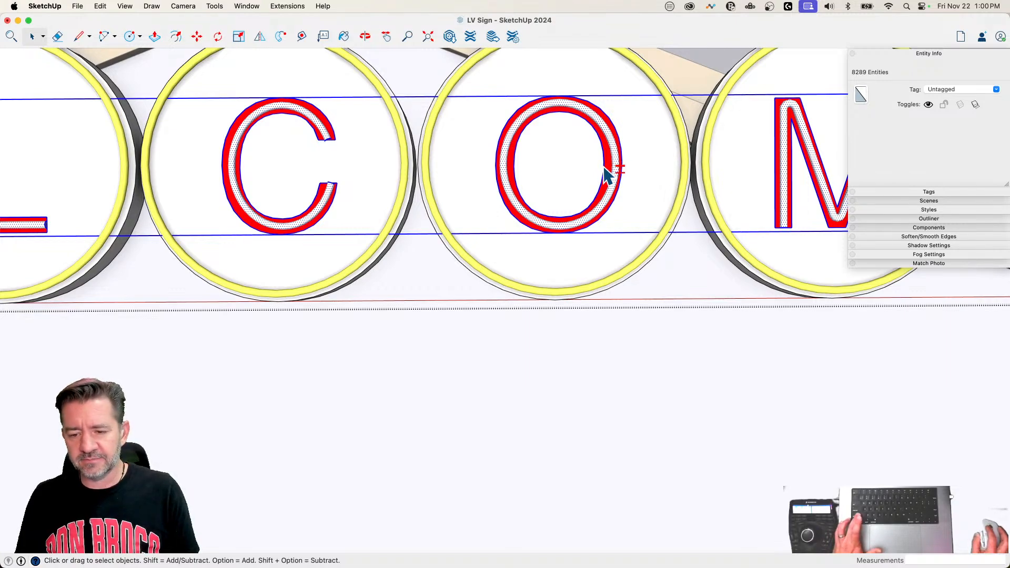
left_click(606, 171, "shift")
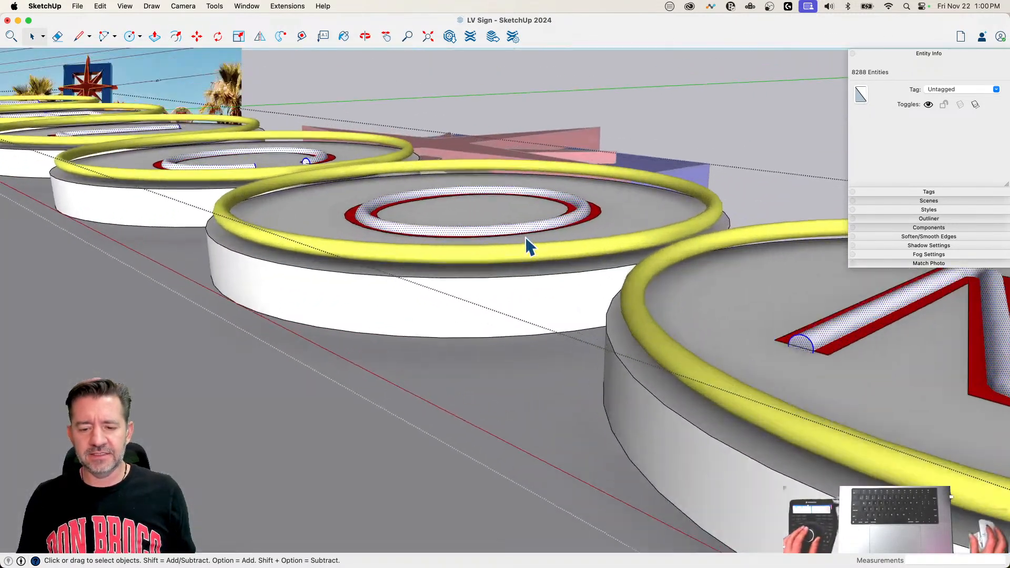
Step: Raise the selected tubes about 3 13/16" off the red letter faces, then lower them by 1 1/2"
key("m")
left_click(481, 292)
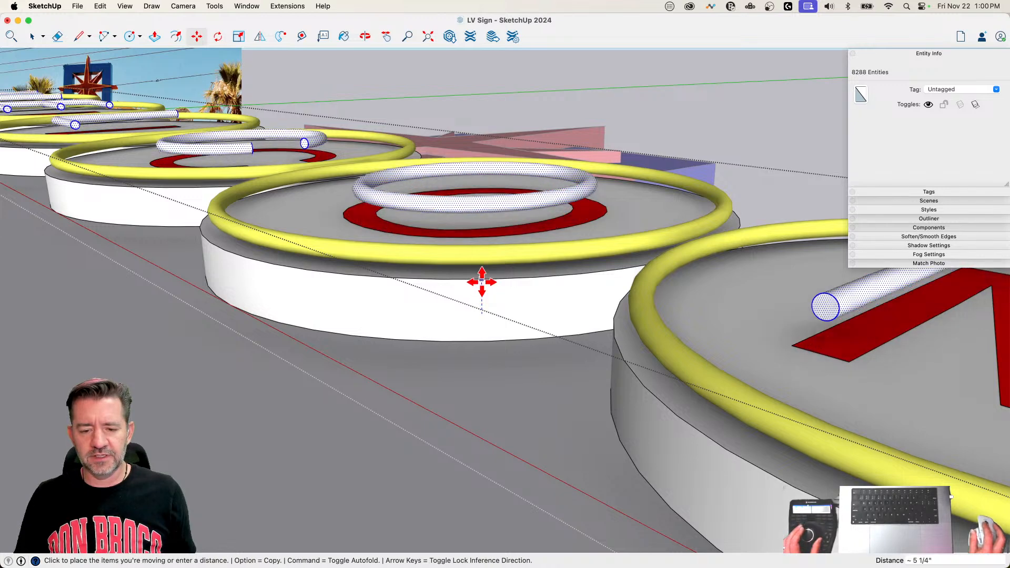
left_click(465, 225)
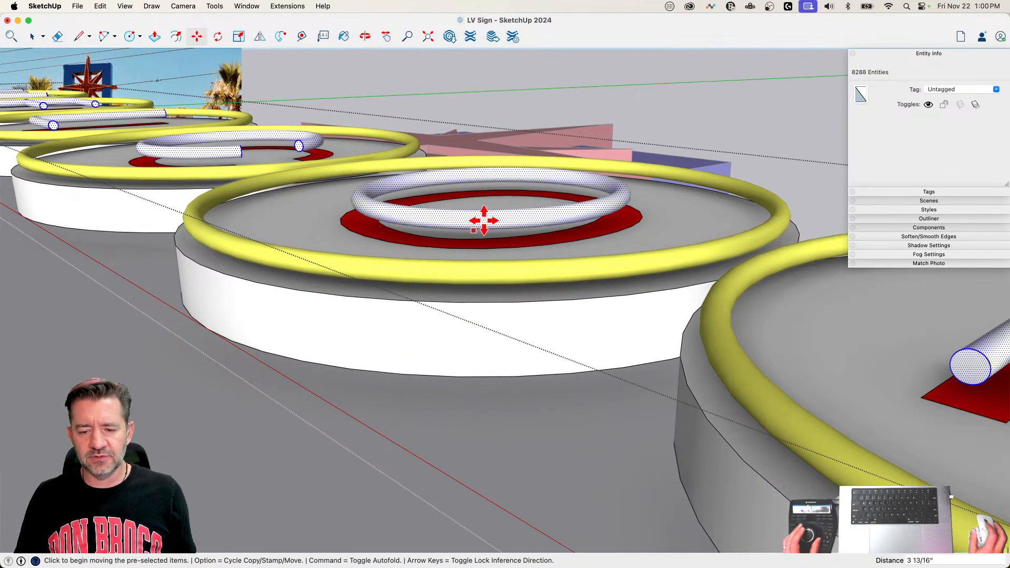
left_click(484, 218)
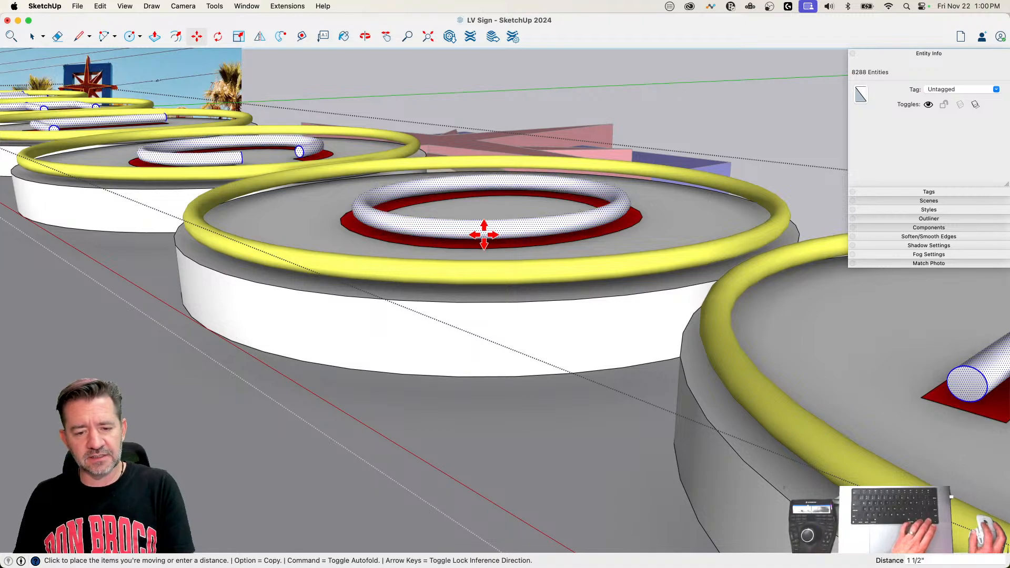
left_click(484, 234)
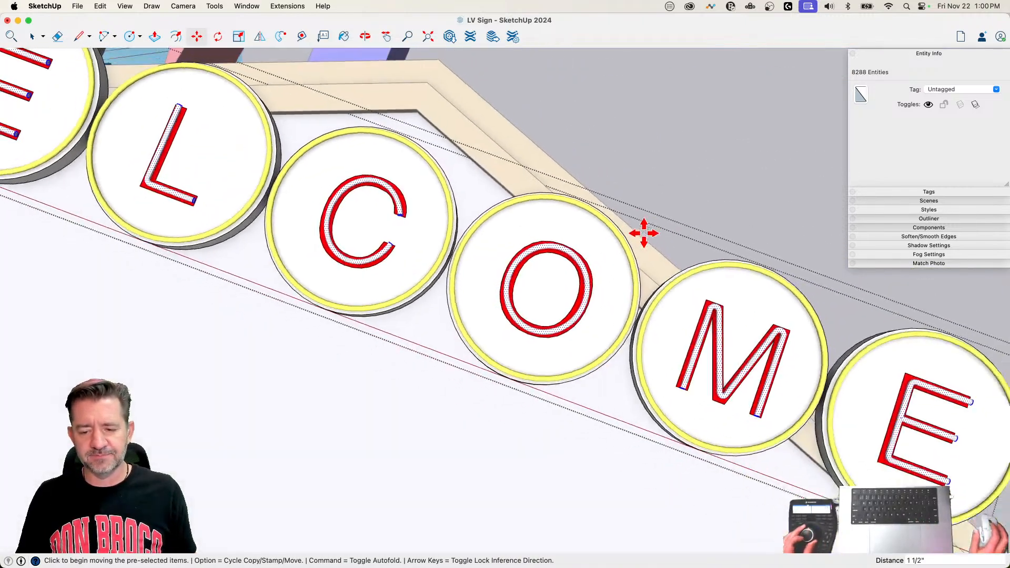
key("space")
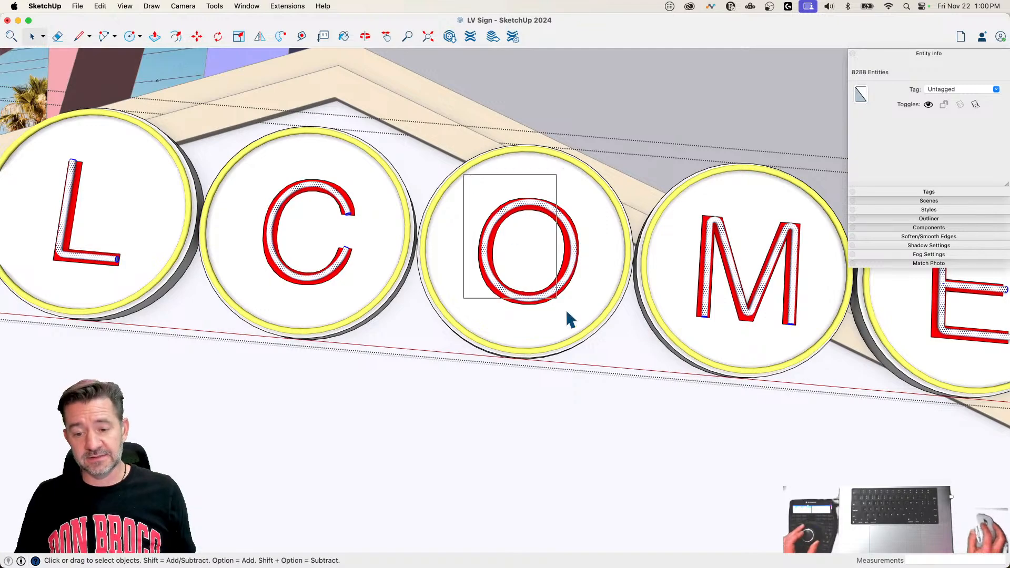
Step: Narrow the O's tube along the red axis by scaling it to about 0.96 and again to about 0.98
left_click_drag(592, 326, 591, 325)
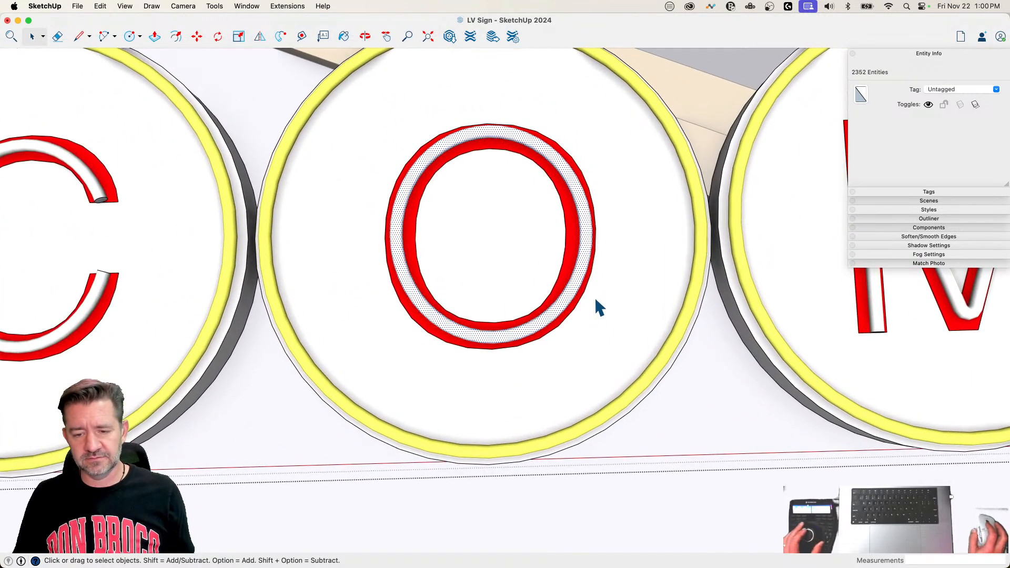
key("s")
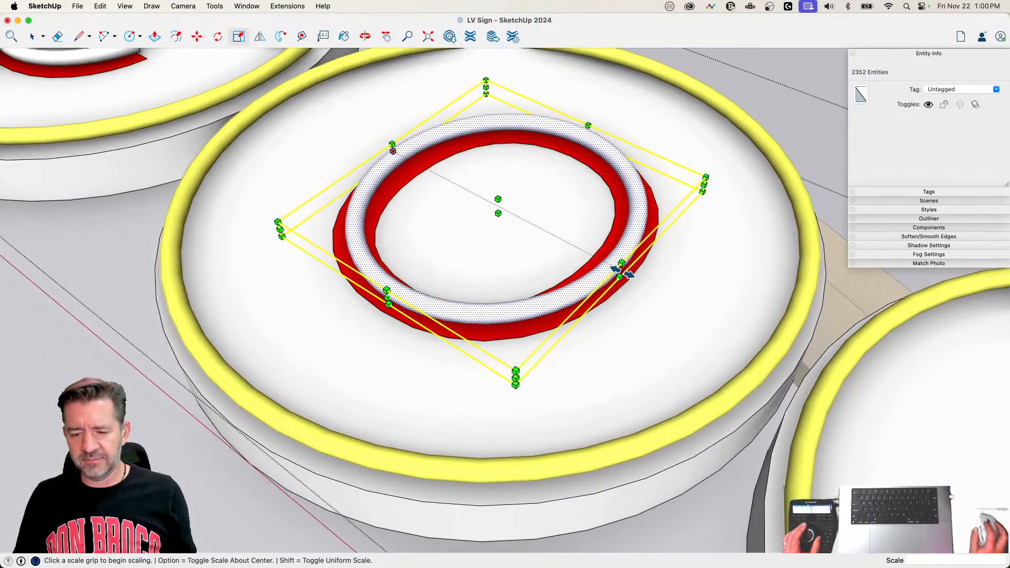
key("alt")
left_click_drag(622, 271, 614, 269)
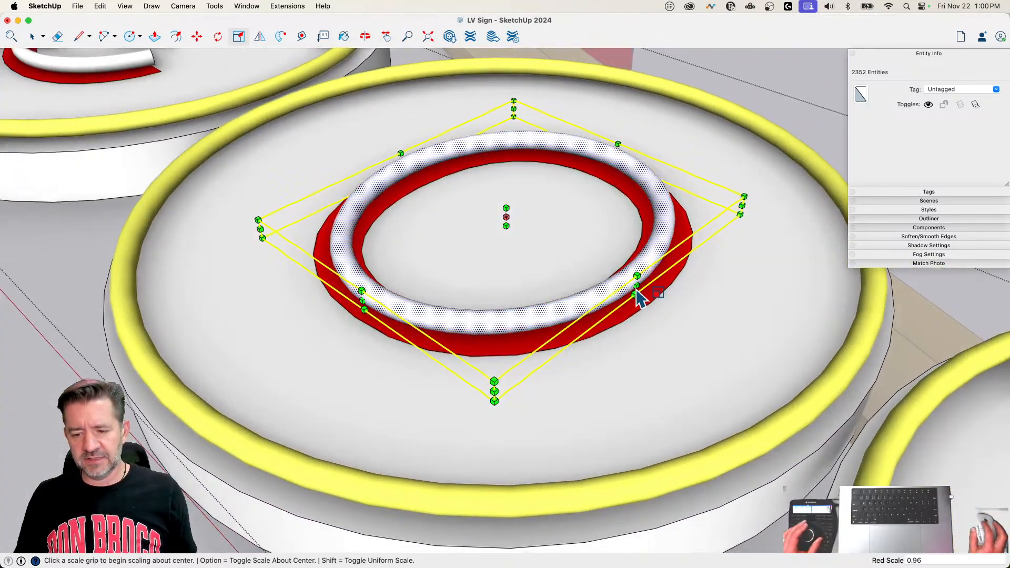
left_click(637, 286)
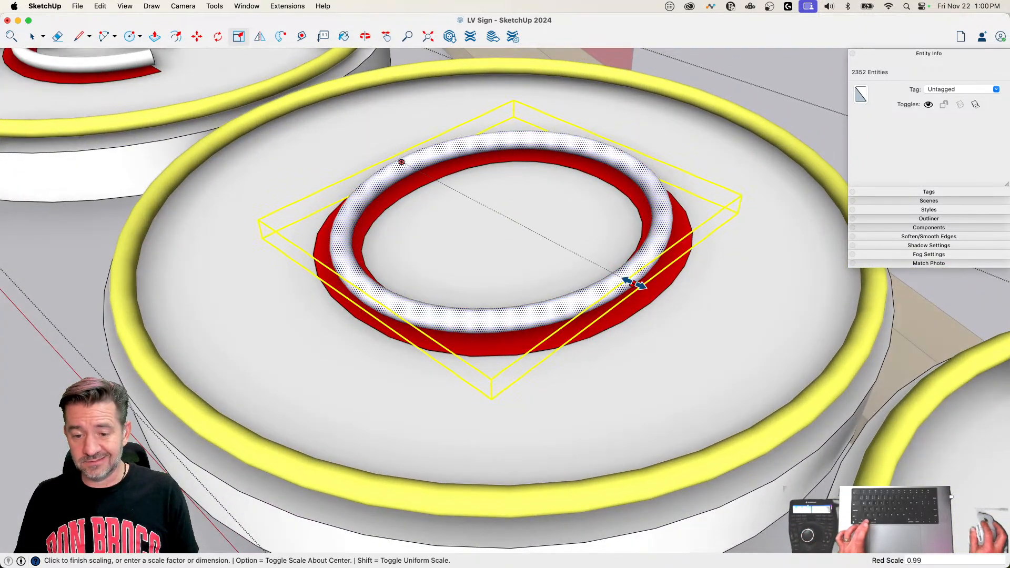
left_click(637, 285)
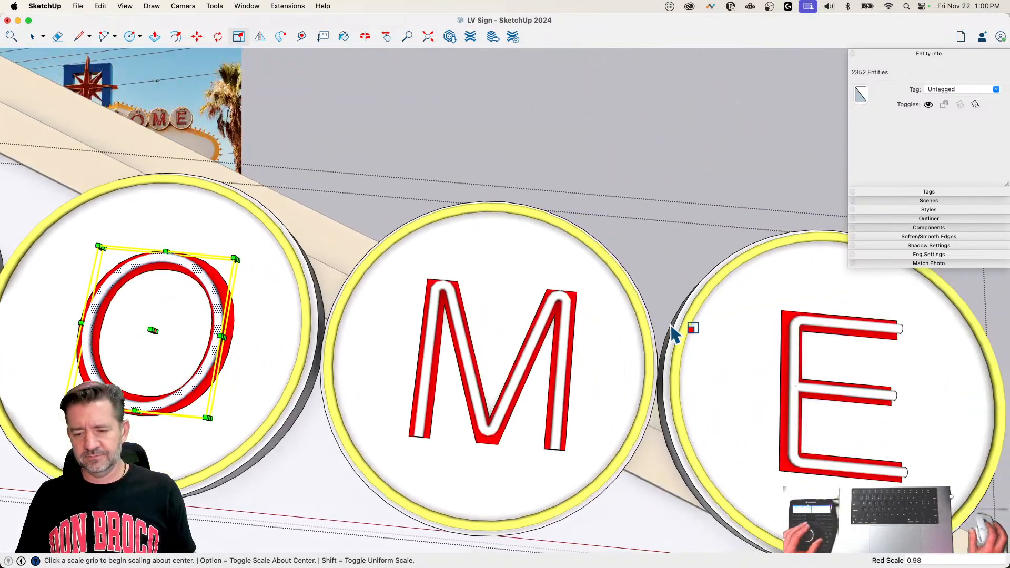
key("space")
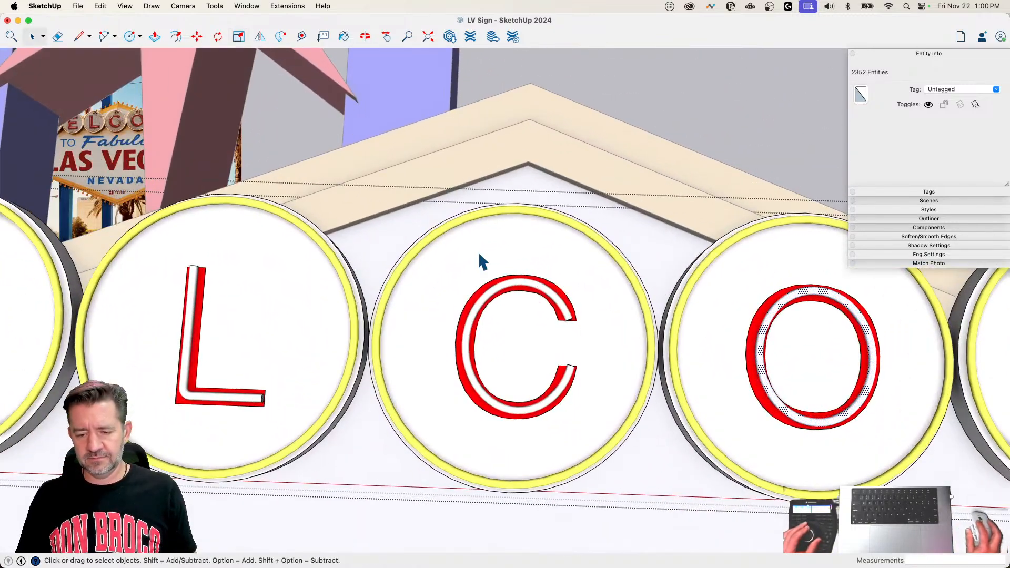
Step: Scale the C's tube along the red axis to about 0.98 and leave the letter group
left_click_drag(437, 242, 615, 459)
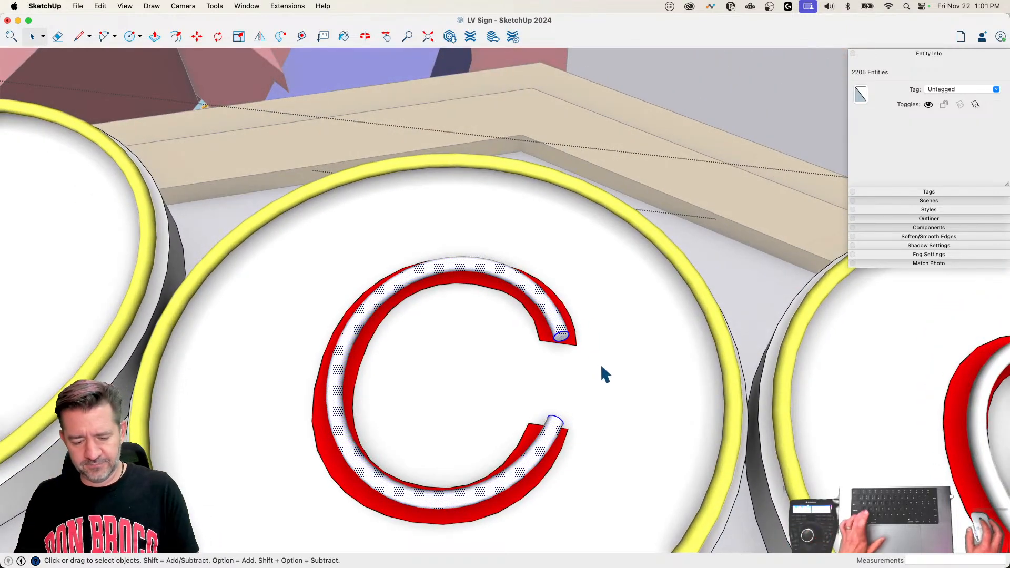
key("s")
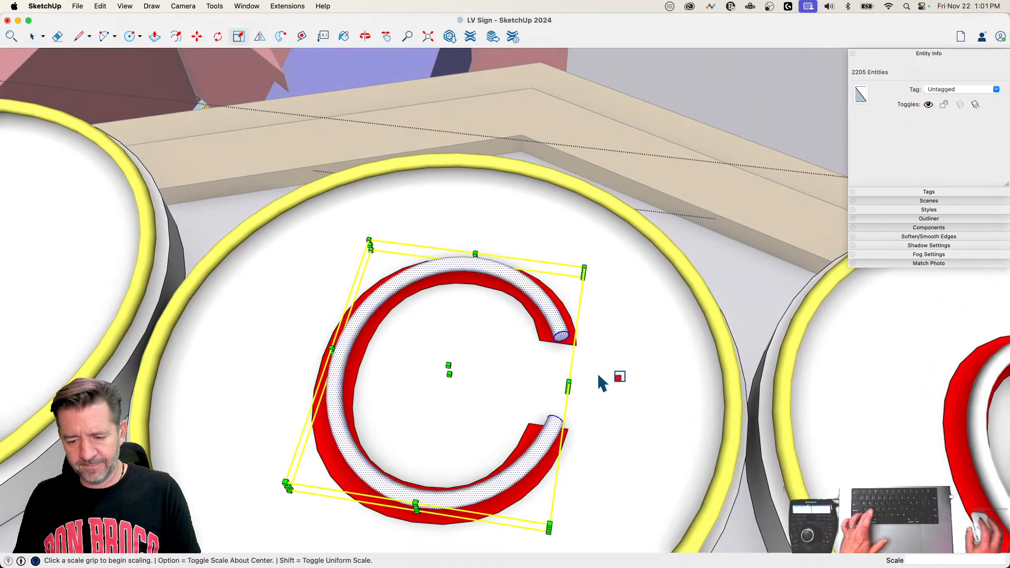
left_click(568, 387)
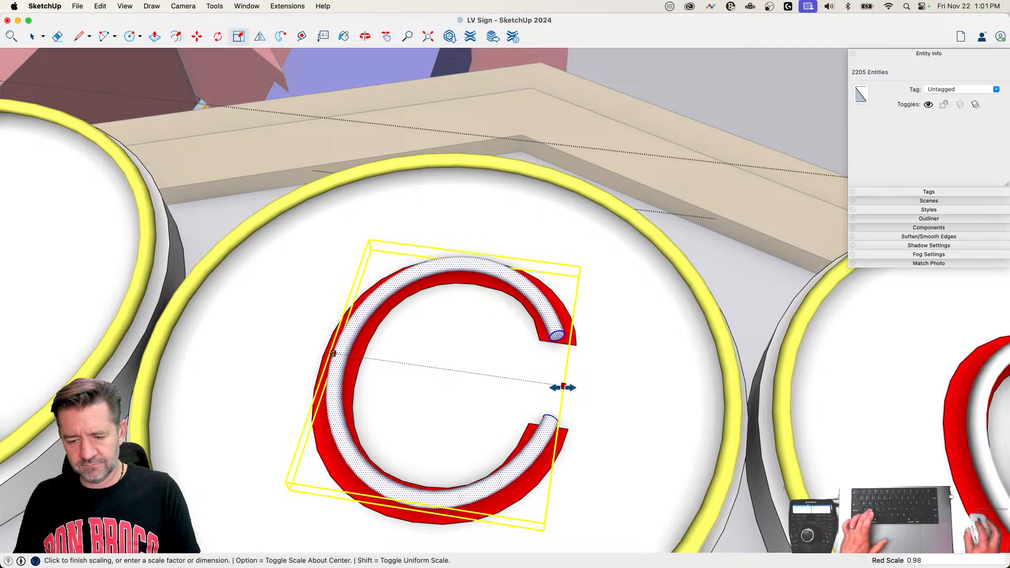
left_click(560, 387)
key("space")
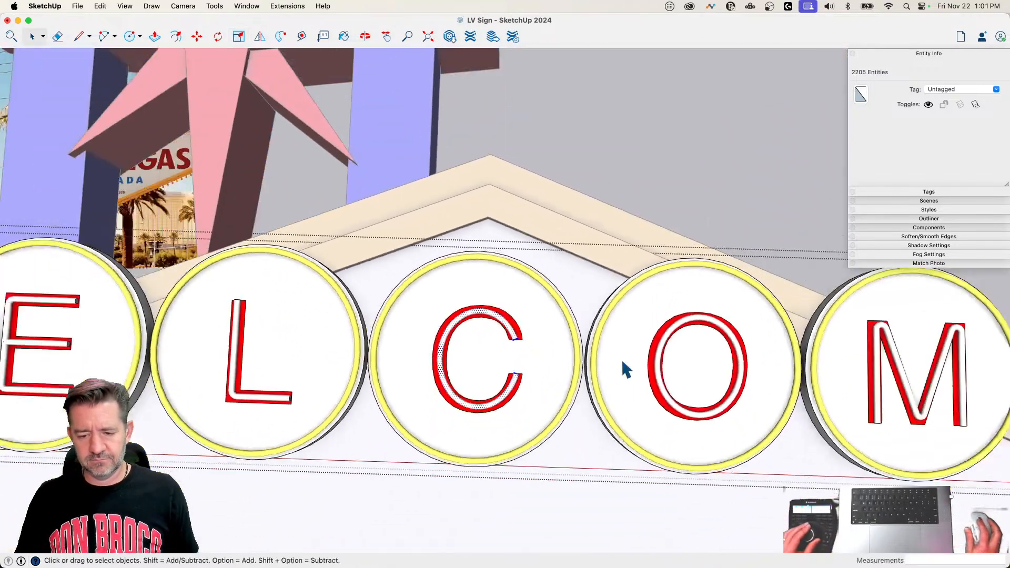
left_click(597, 213)
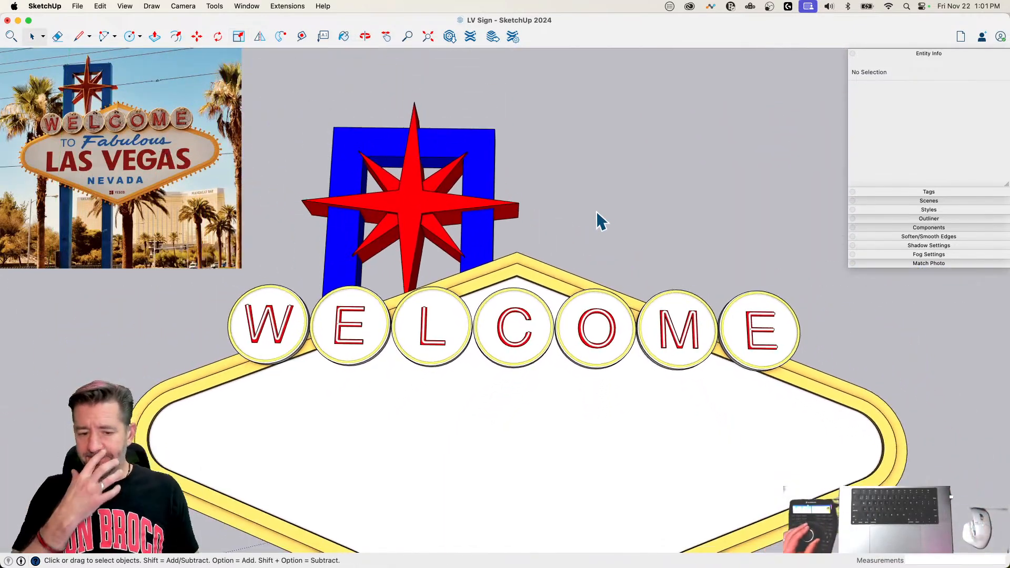
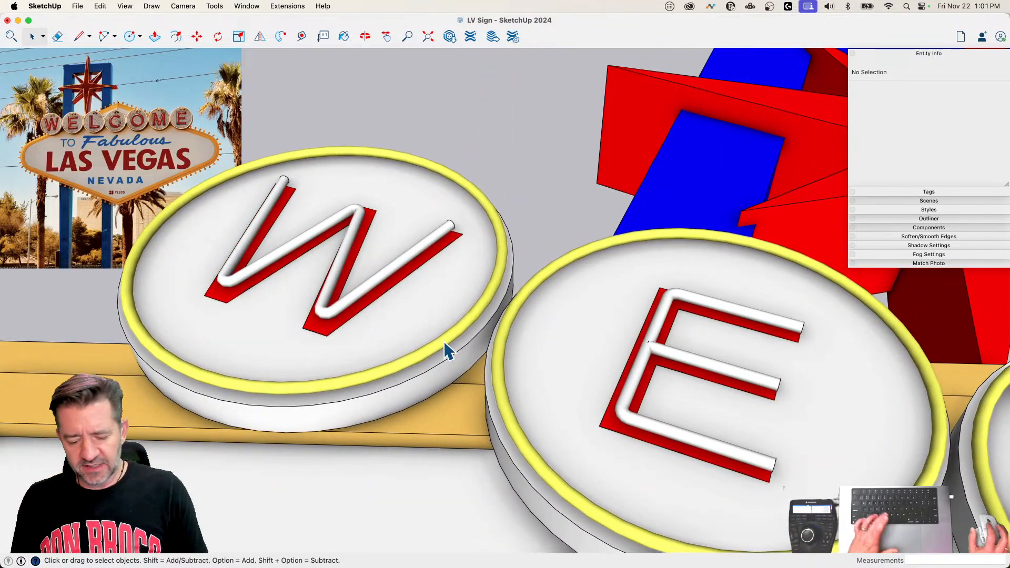
Step: Try to paint the WELCOME letter discs with Banana yellow at 49% opacity
key("b")
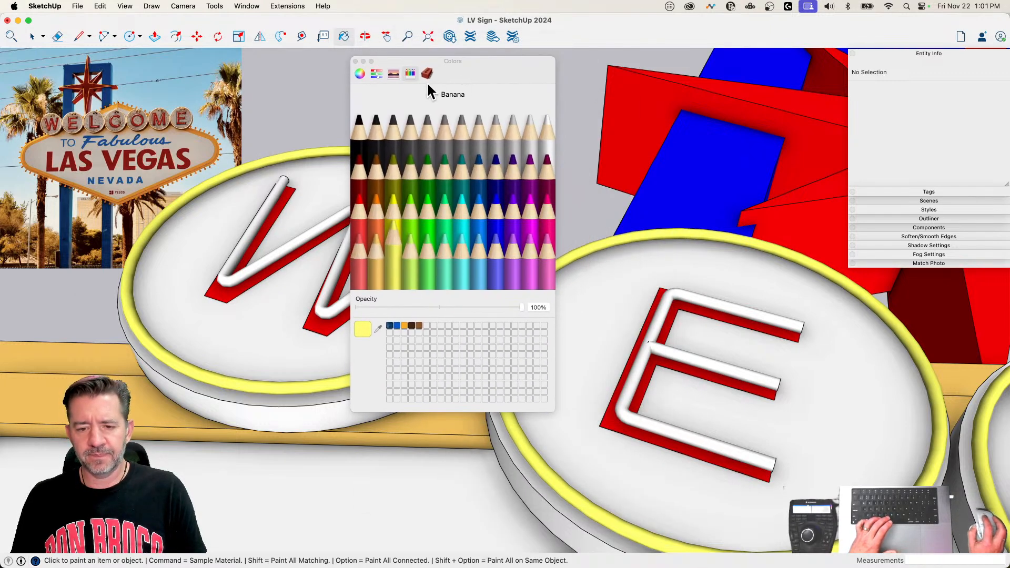
left_click(361, 74)
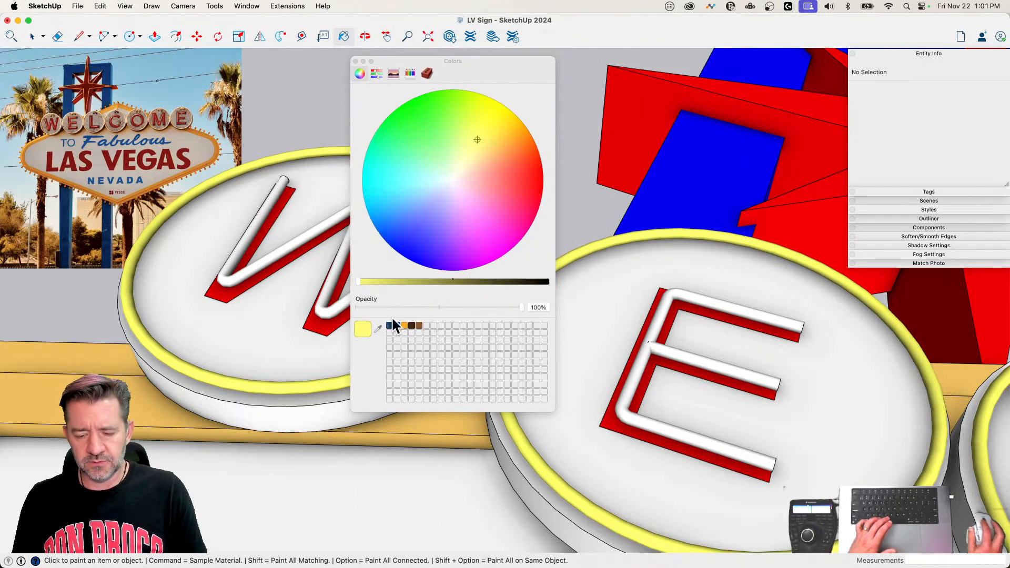
left_click(438, 307)
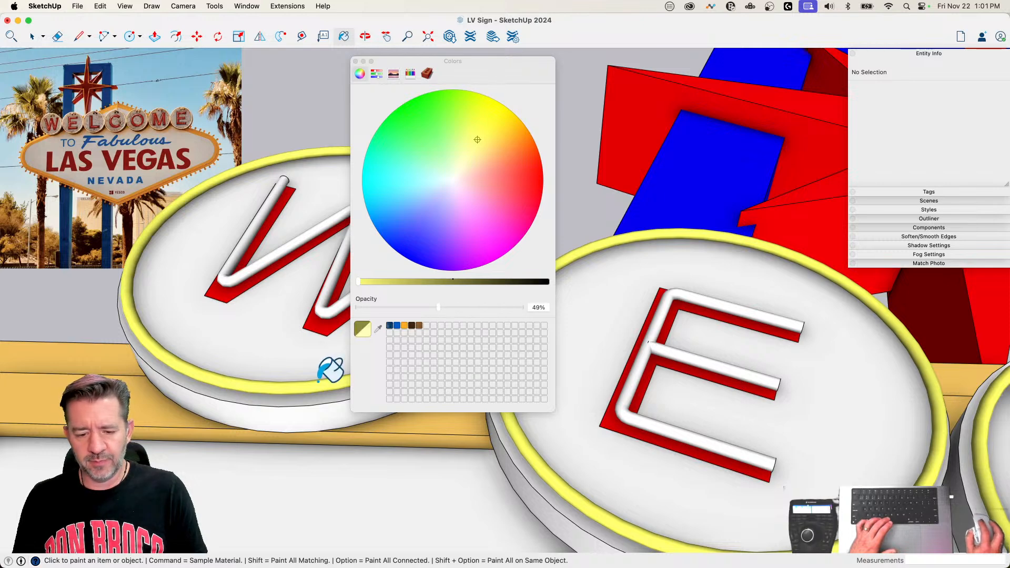
left_click(288, 387)
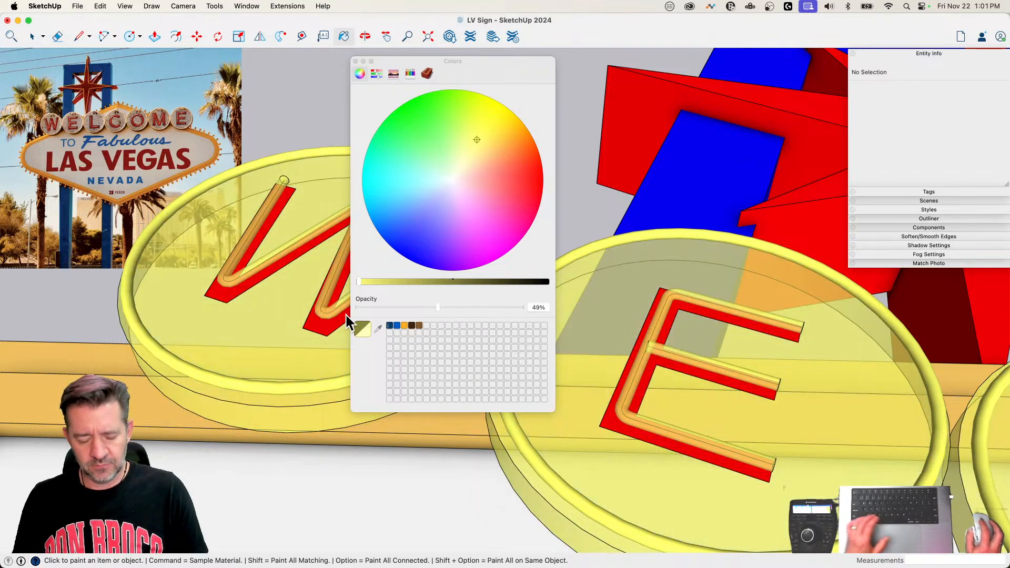
key("super+z")
Step: Open the nested groups of the W disc for editing and select the yellow neon ring surface
key("space")
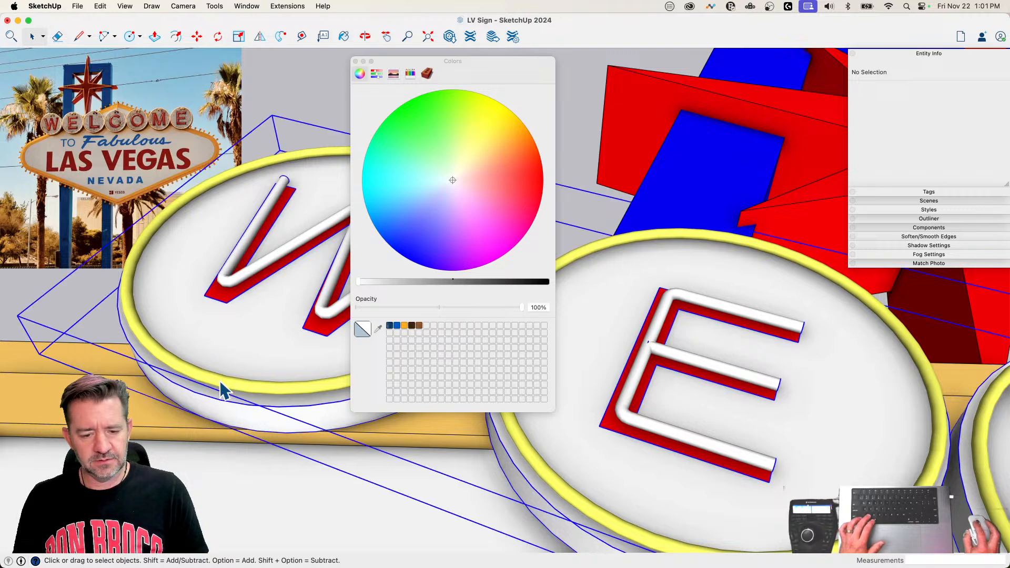
double_click(219, 381)
double_click(220, 381)
left_click(220, 380)
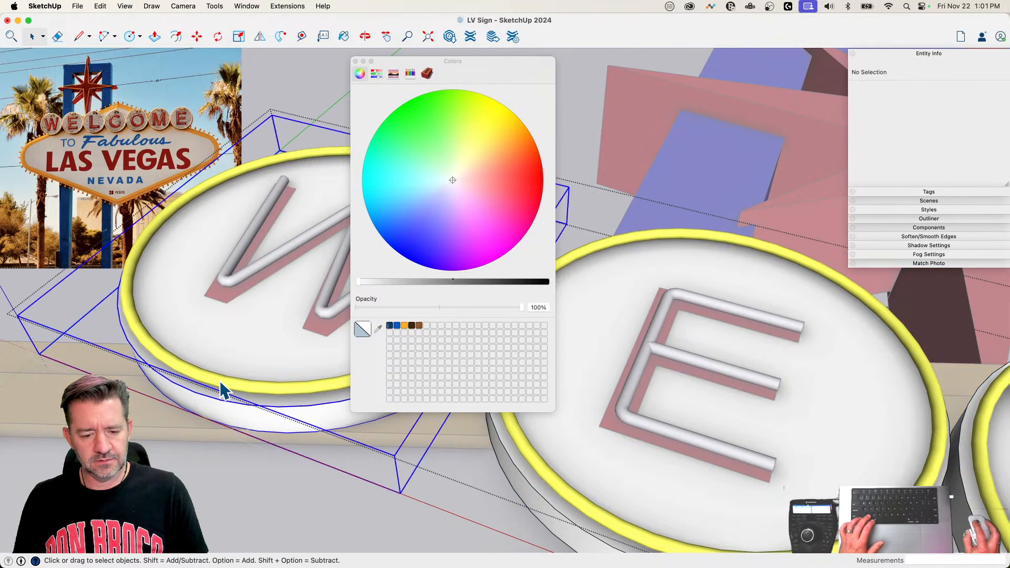
double_click(220, 380)
left_click(220, 381)
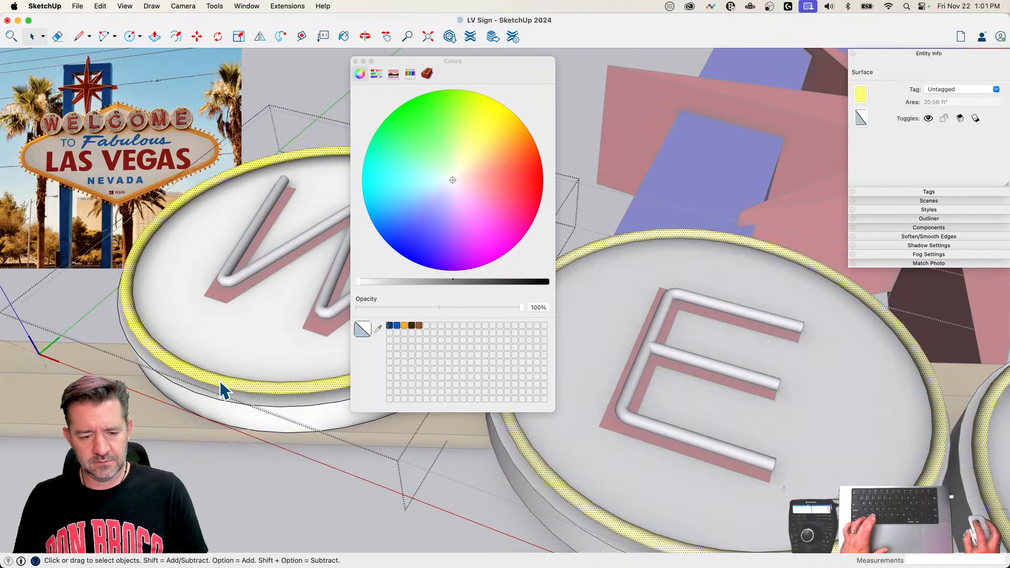
Step: Paint the selected neon ring with a saturated bright yellow at 50% opacity
key("b")
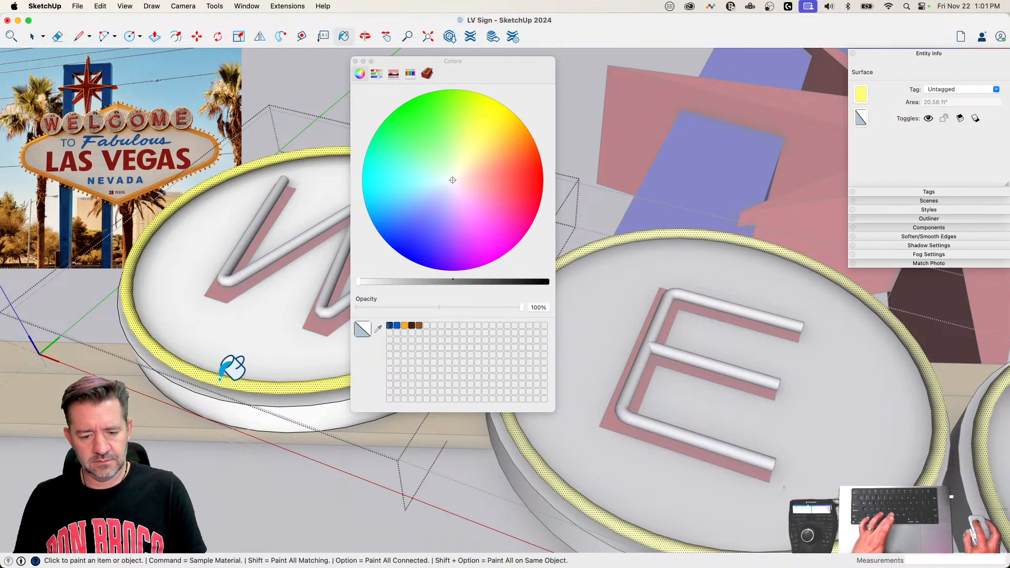
left_click(220, 380)
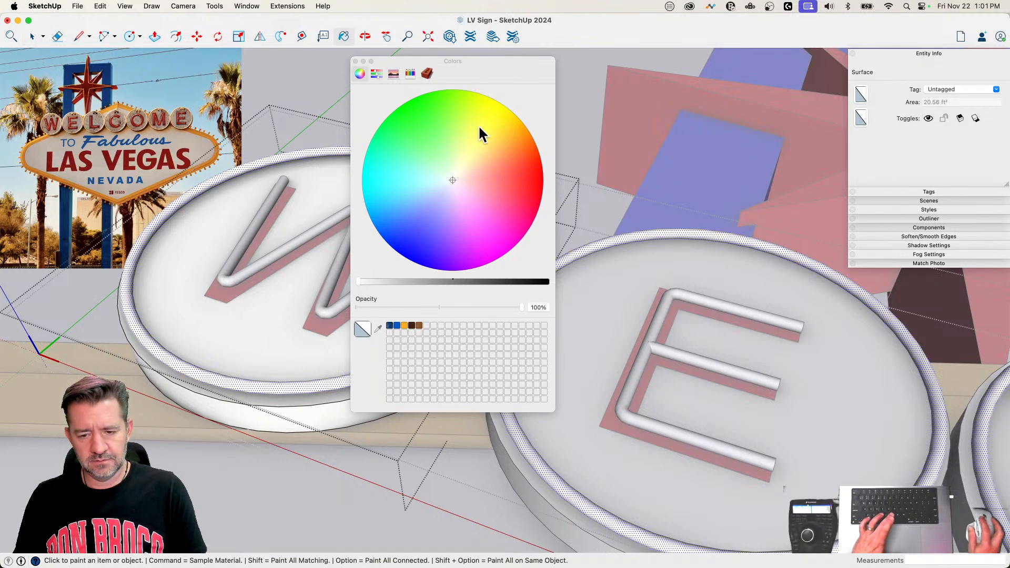
left_click_drag(479, 127, 512, 99)
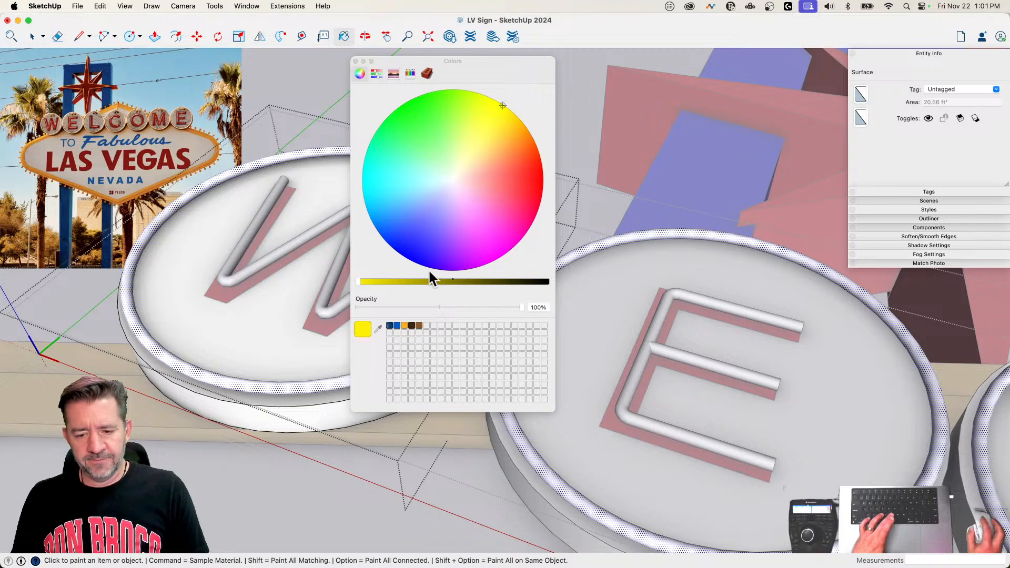
left_click(439, 308)
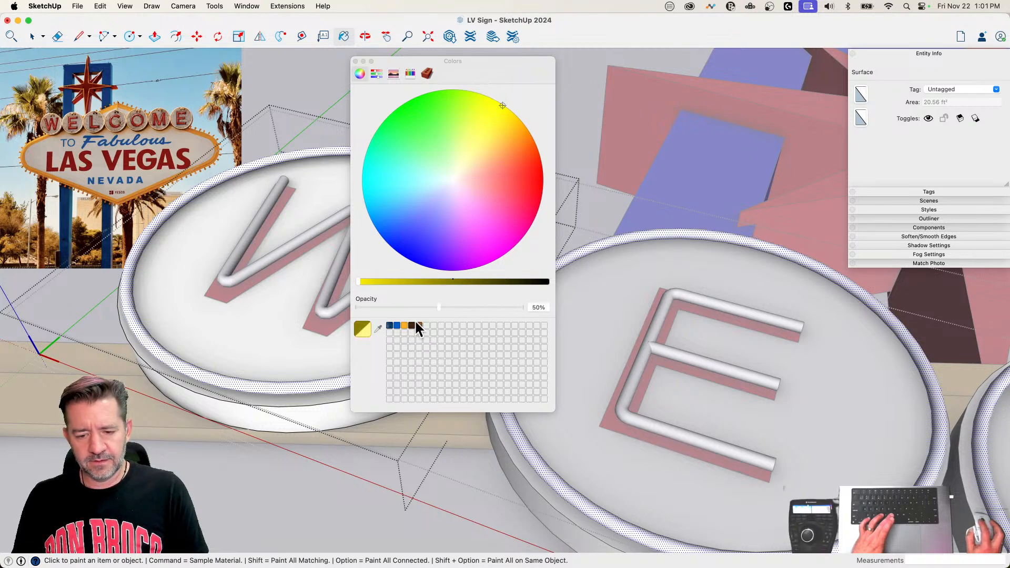
left_click(214, 381)
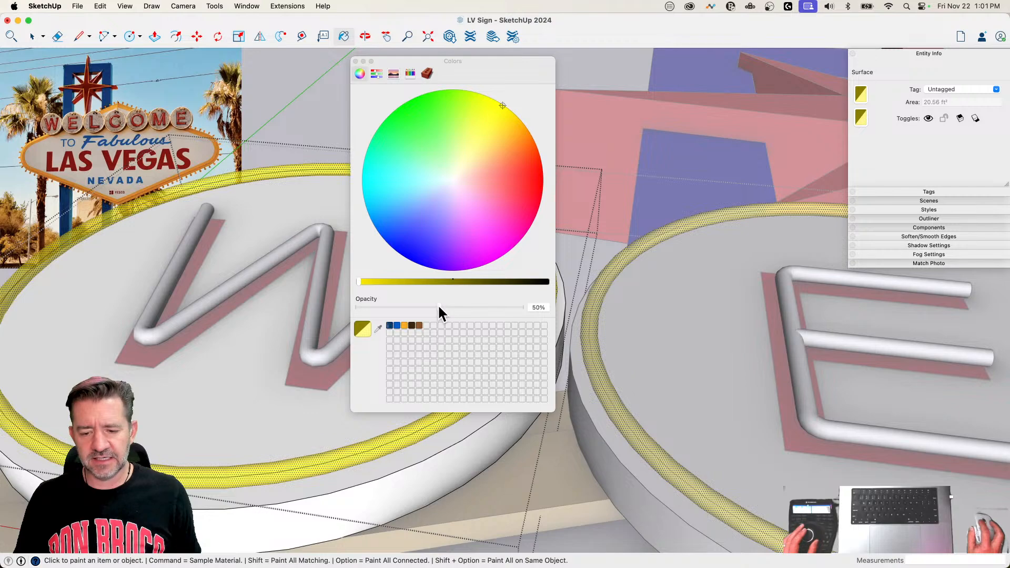
Step: Leave the ring's editing context and move the Colors window clear of the W
key("space")
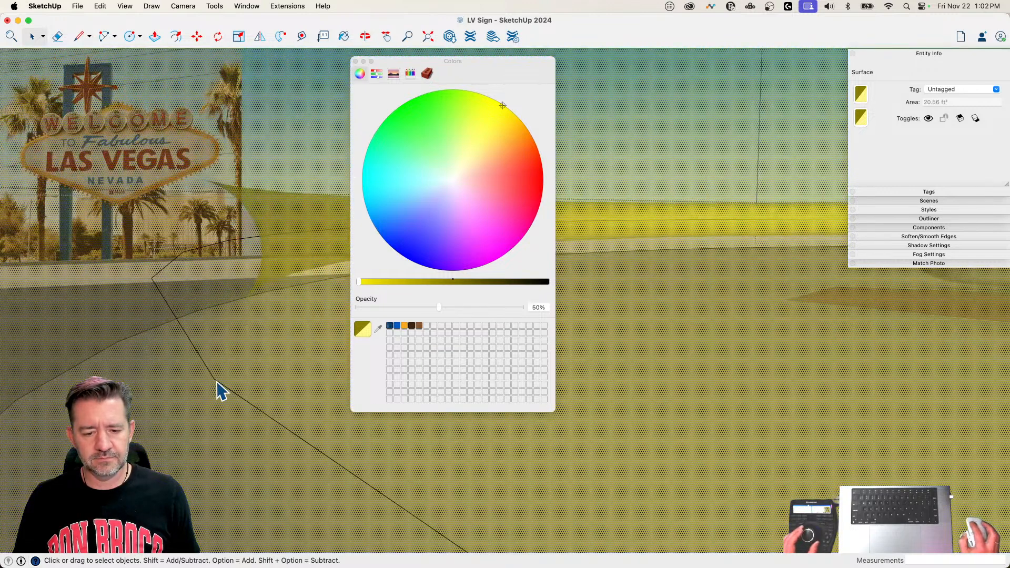
left_click(215, 381)
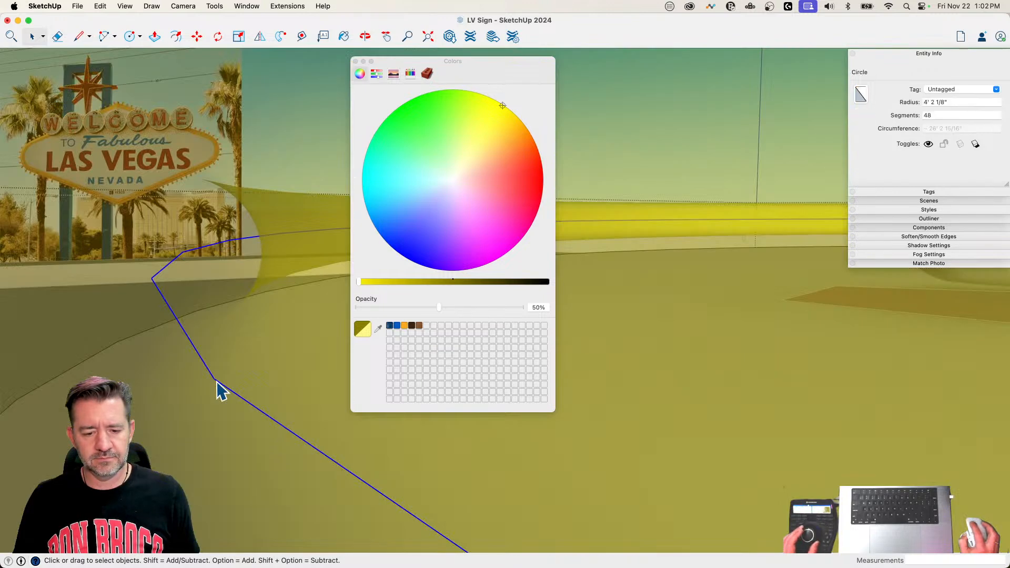
left_click(218, 391)
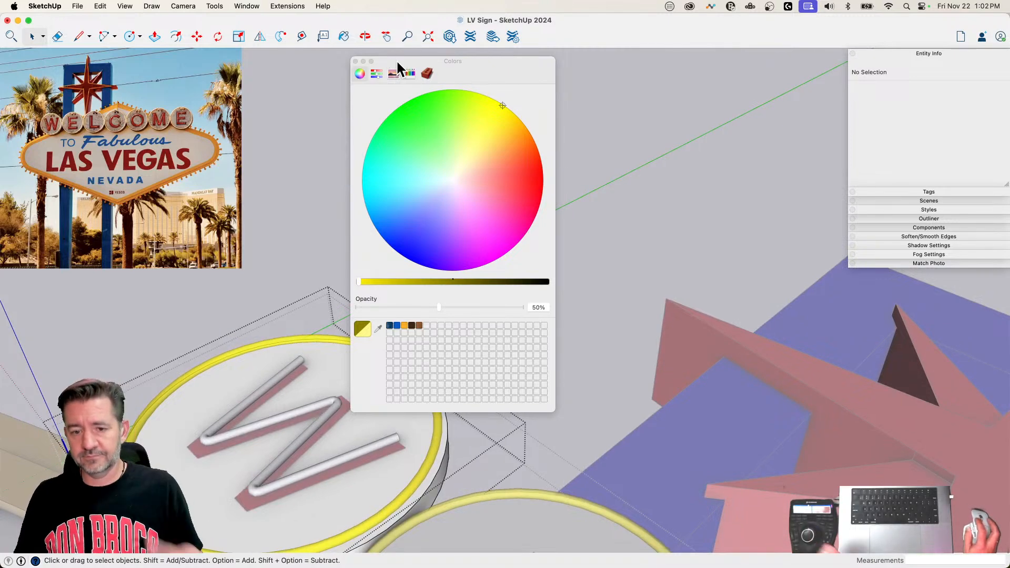
left_click_drag(396, 60, 614, 80)
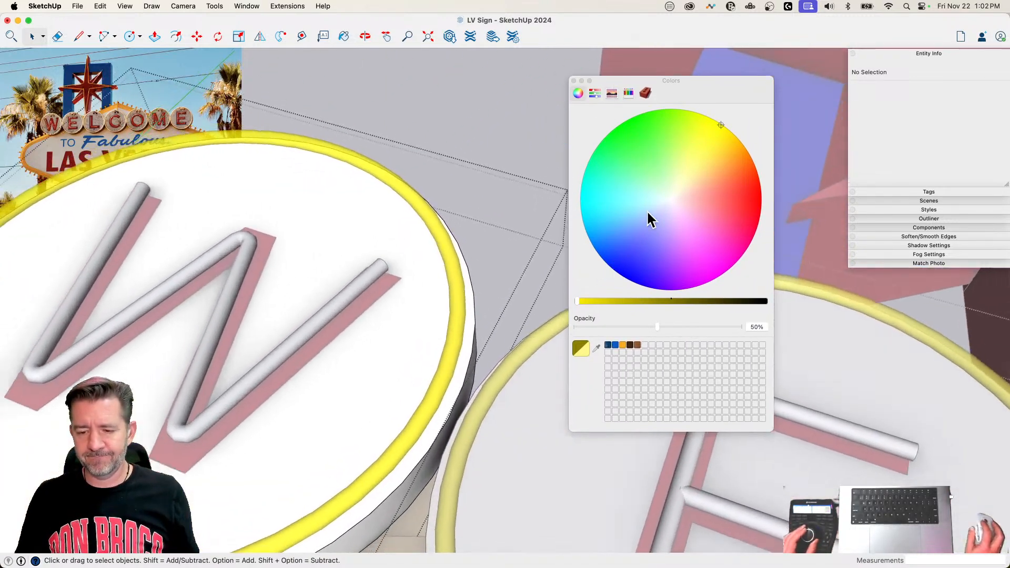
left_click(507, 167)
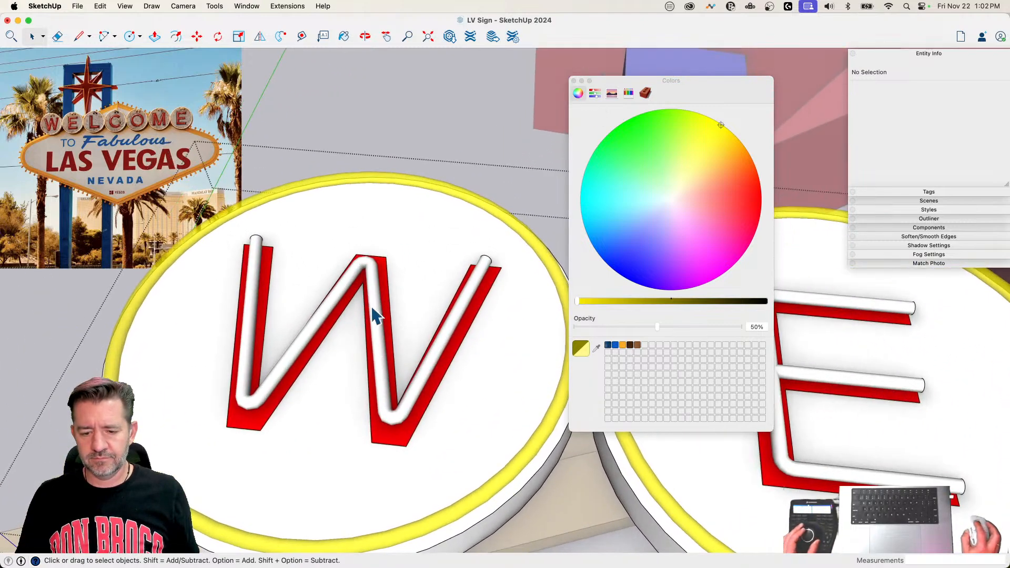
Step: Select the W's neon tube and paint the W and first E tubes with Snow white at 50% opacity
triple_click(379, 305)
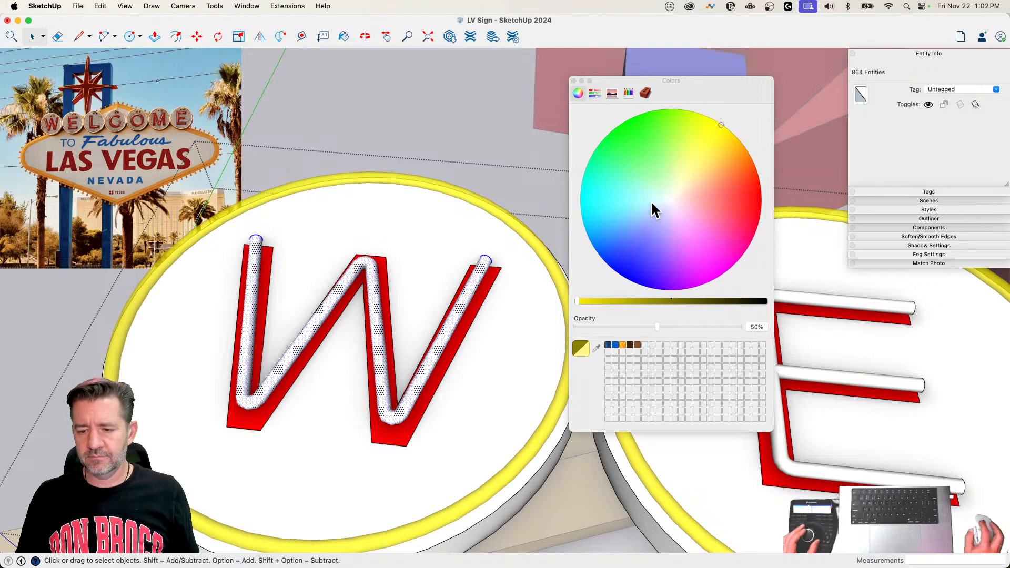
left_click(631, 93)
left_click(768, 157)
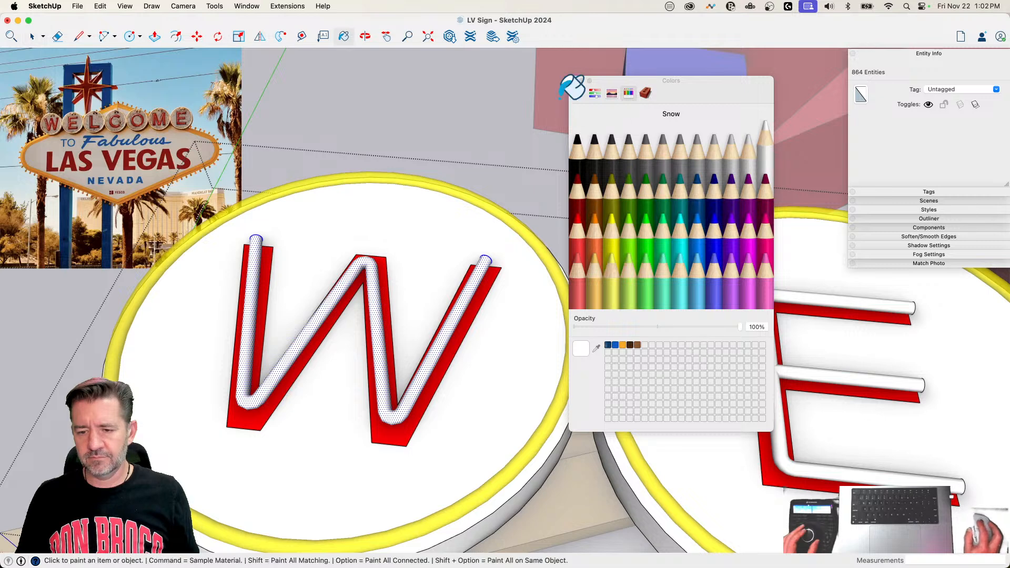
left_click(578, 93)
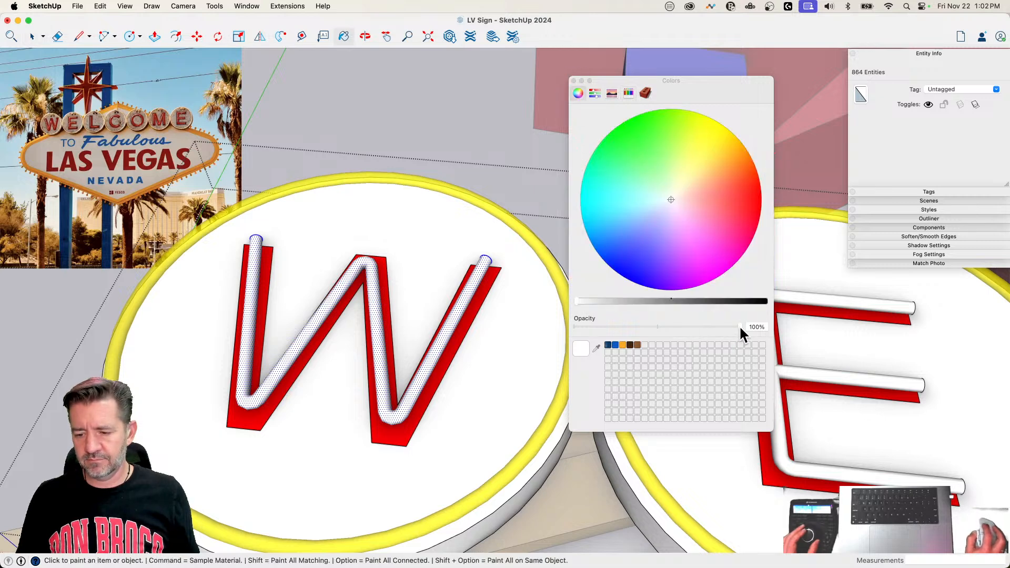
left_click_drag(740, 326, 657, 332)
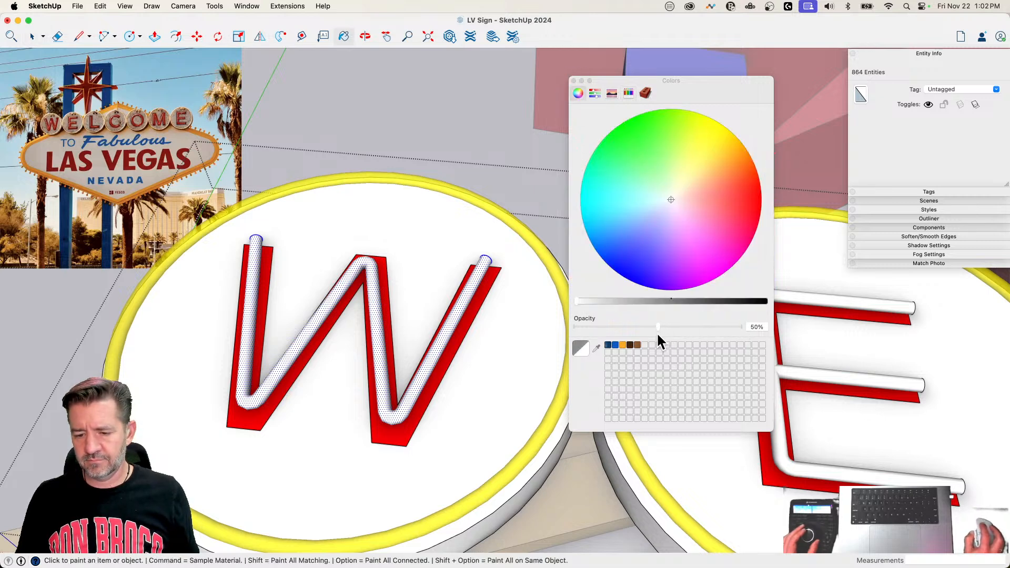
left_click(374, 266)
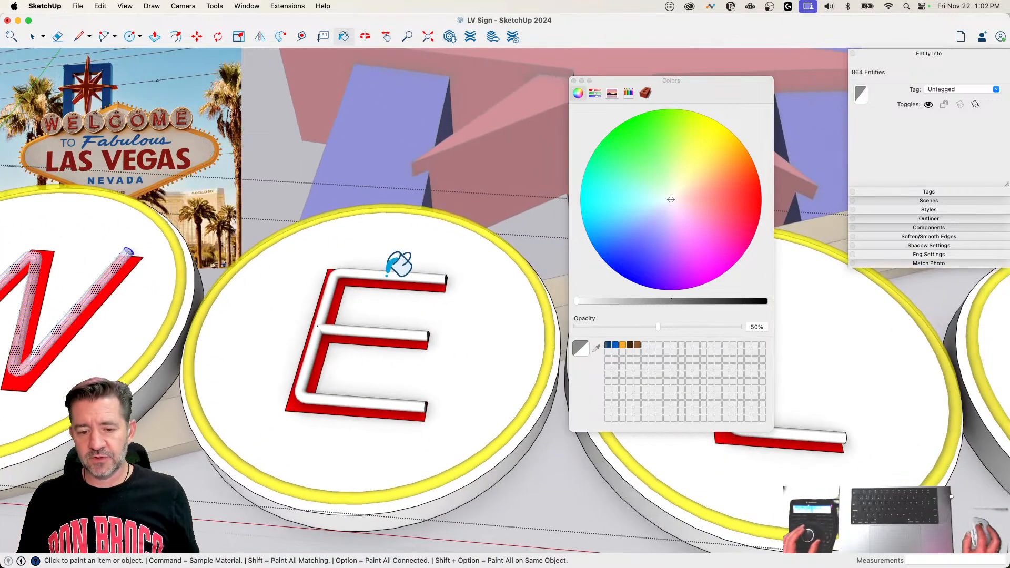
left_click(388, 275)
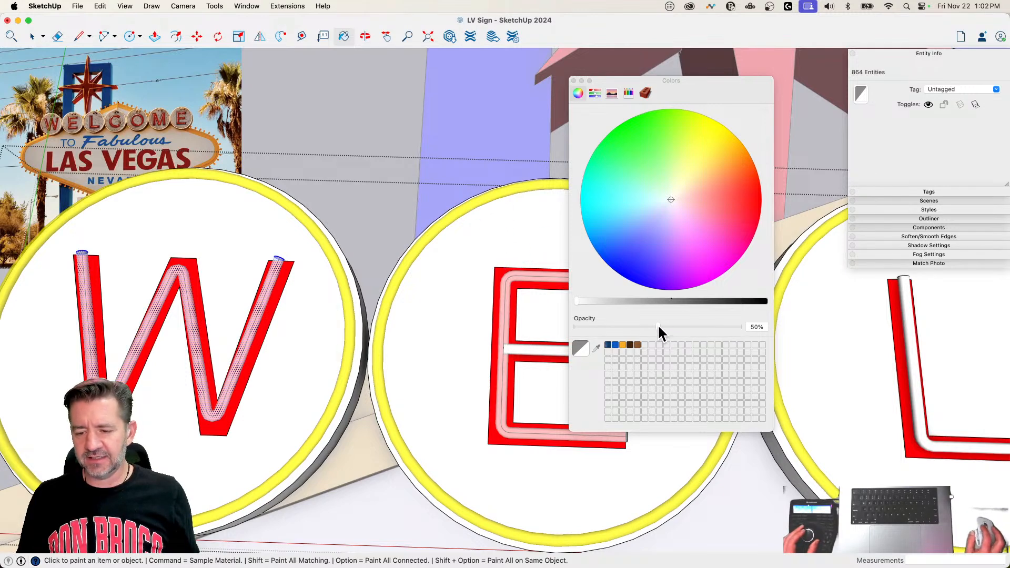
Step: Raise the white's opacity to 69% and repaint the W and first E tubes, including the E's middle bar
left_click_drag(658, 327, 682, 326)
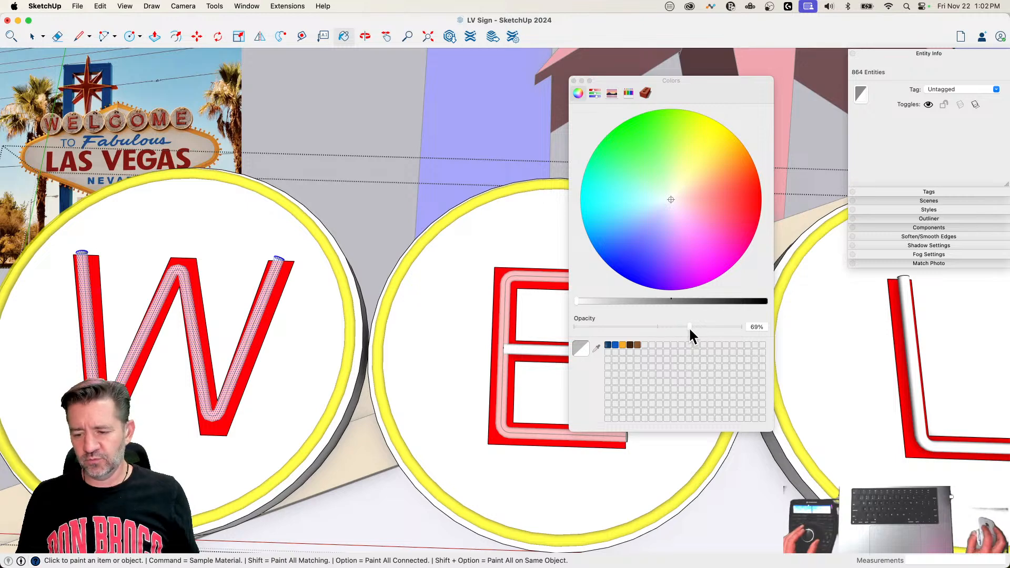
left_click_drag(689, 327, 690, 327)
left_click(190, 299)
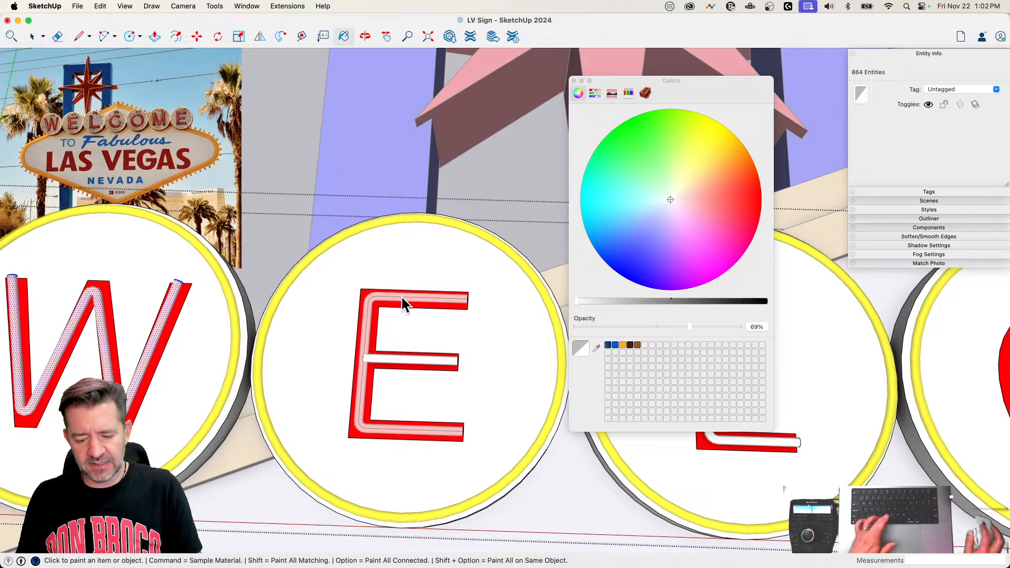
left_click(413, 356)
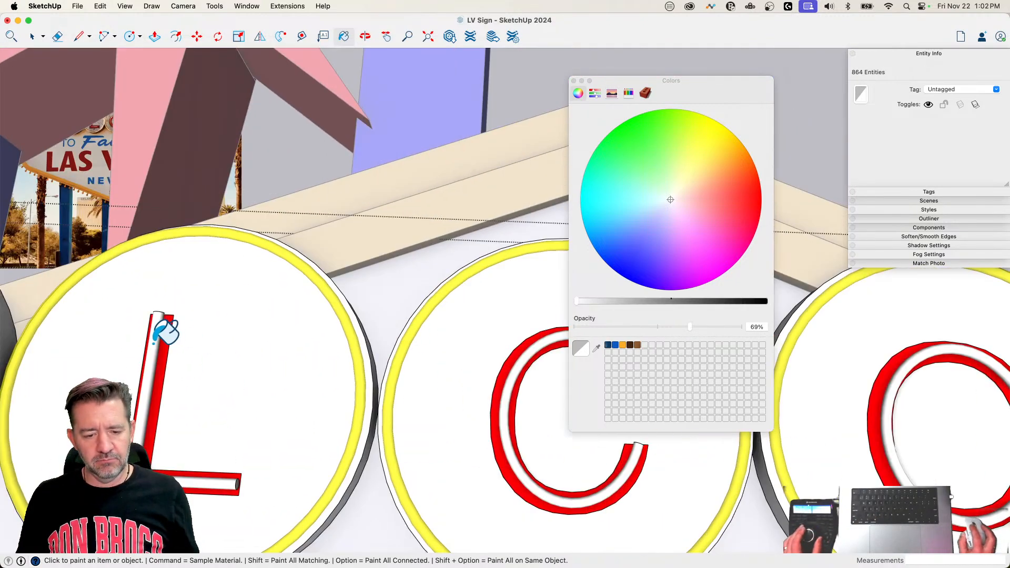
Step: Paint the neon tubes of the L, C, O, M and final E with the white at 69% opacity
left_click(153, 343)
left_click(509, 303)
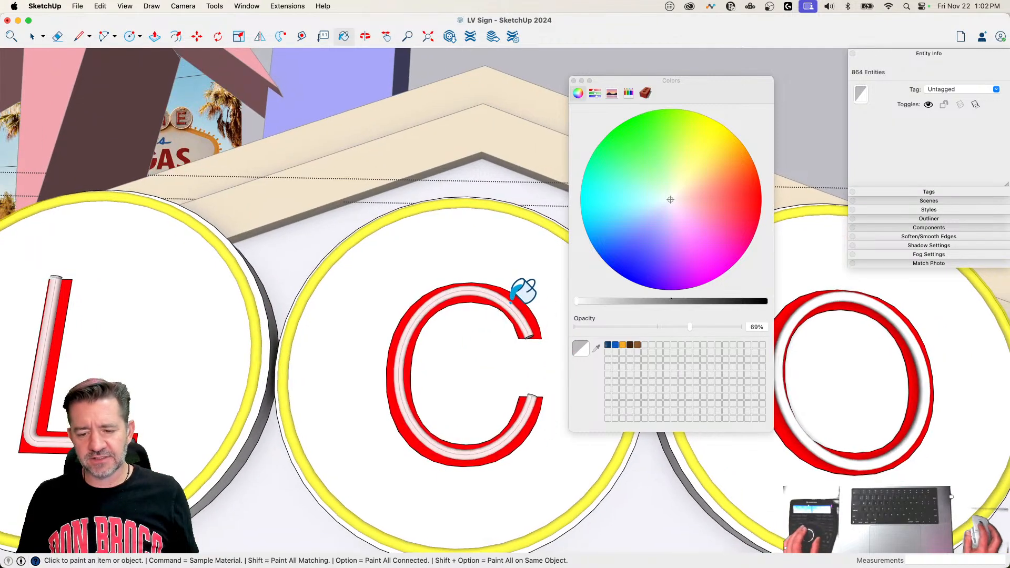
left_click(126, 346)
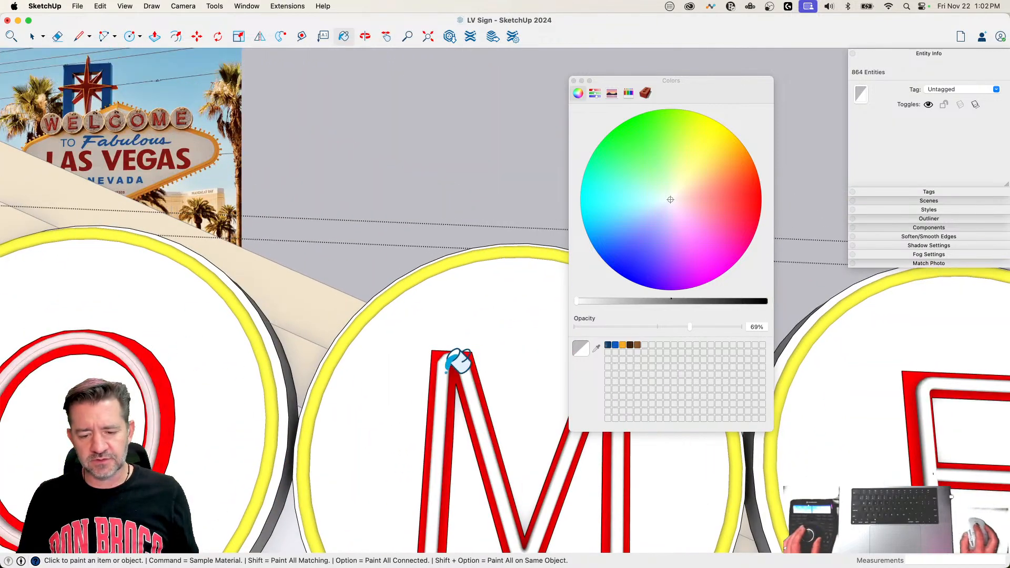
left_click(442, 366)
key("super+z")
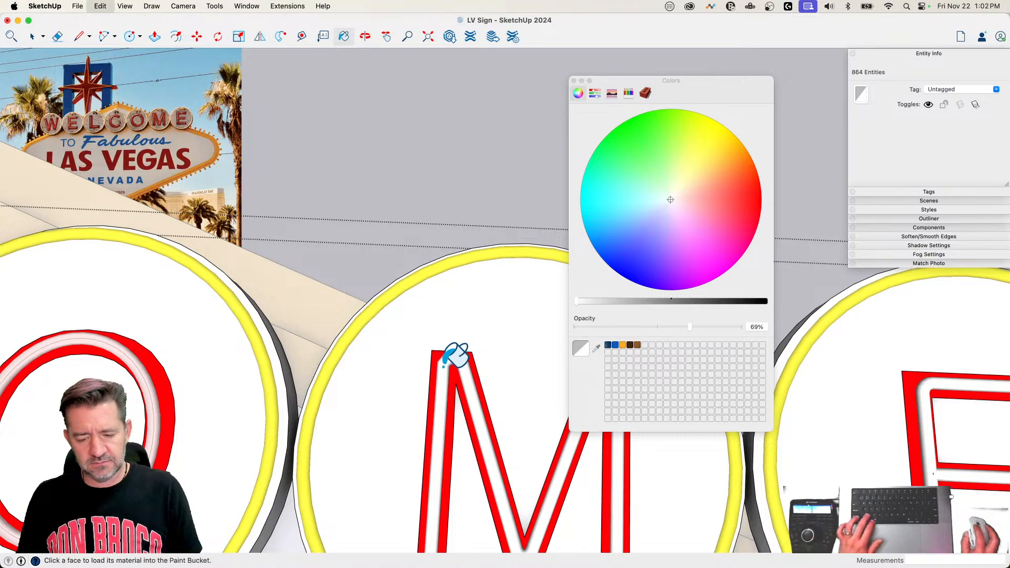
left_click(442, 366)
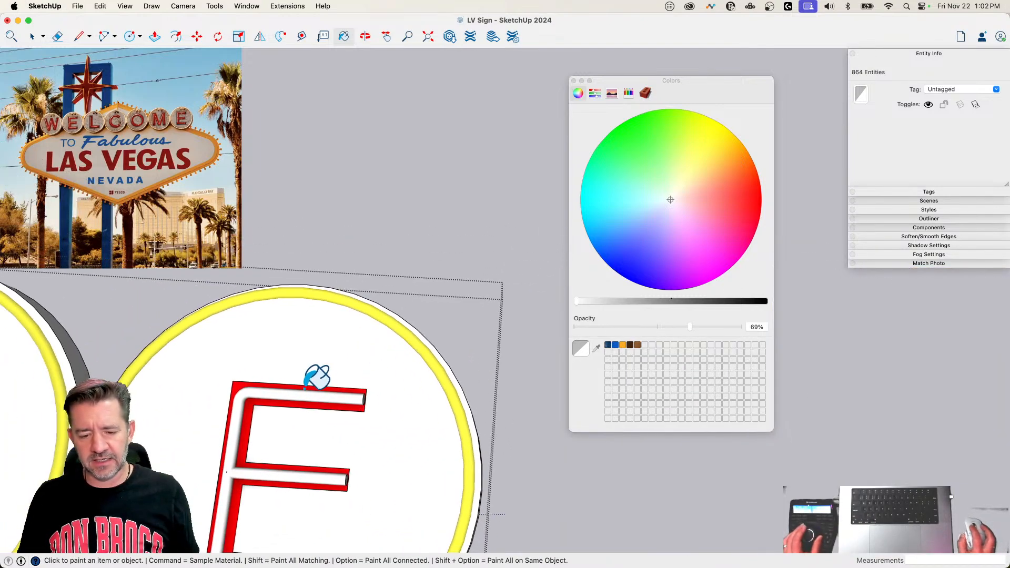
left_click(305, 392)
left_click(306, 477)
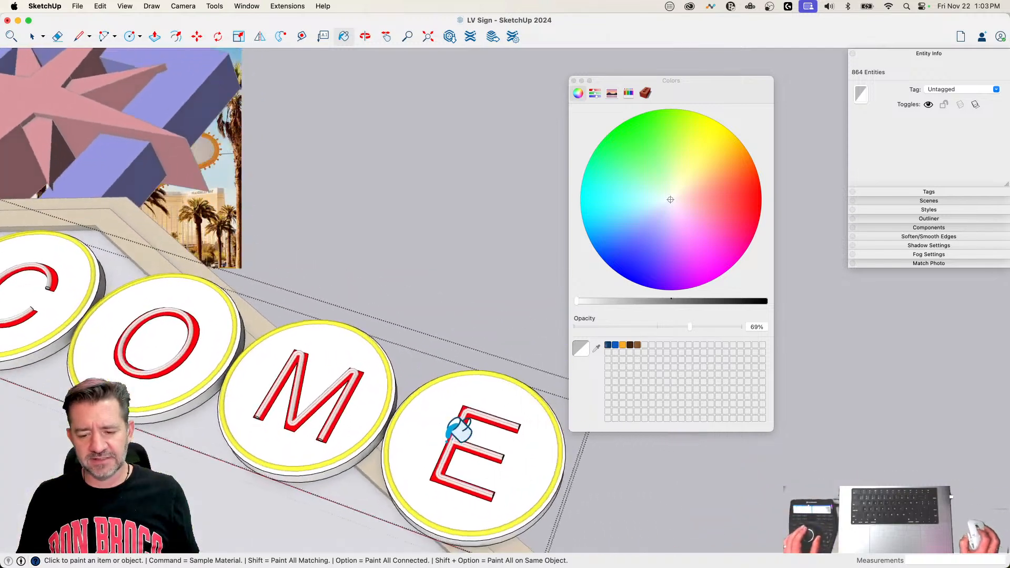
Step: Paint the open end caps of the M and C neon tubes with the white at 69% opacity
scroll(312, 451, "up", 9)
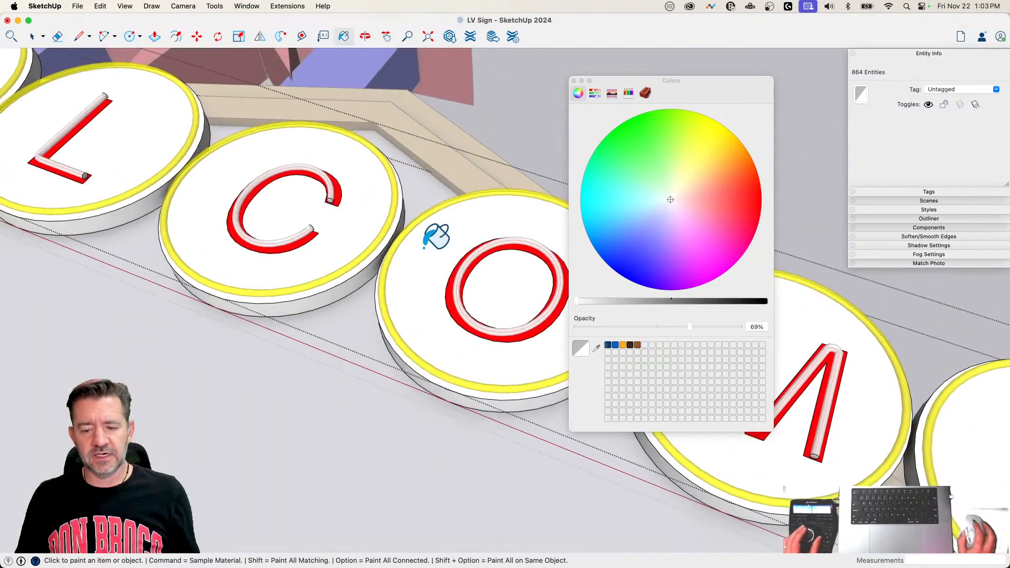
scroll(498, 265, "up", 2)
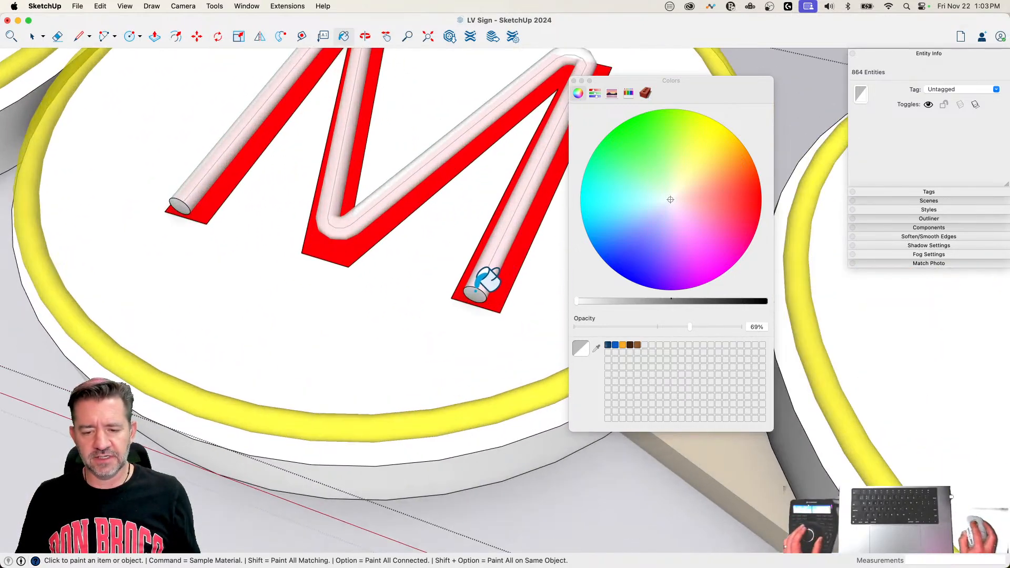
left_click(179, 203)
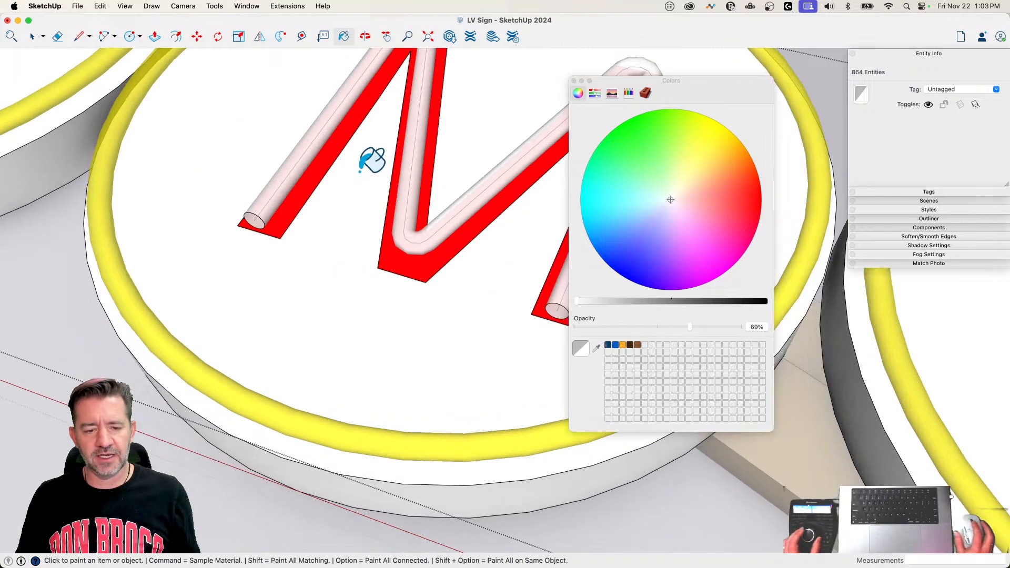
scroll(172, 228, "up", 3)
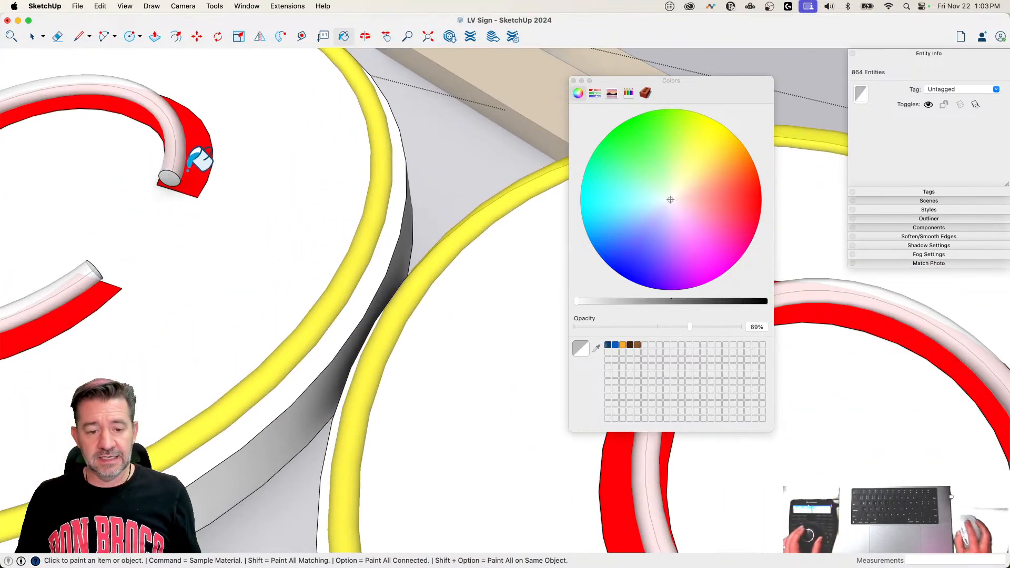
scroll(259, 147, "down", 10)
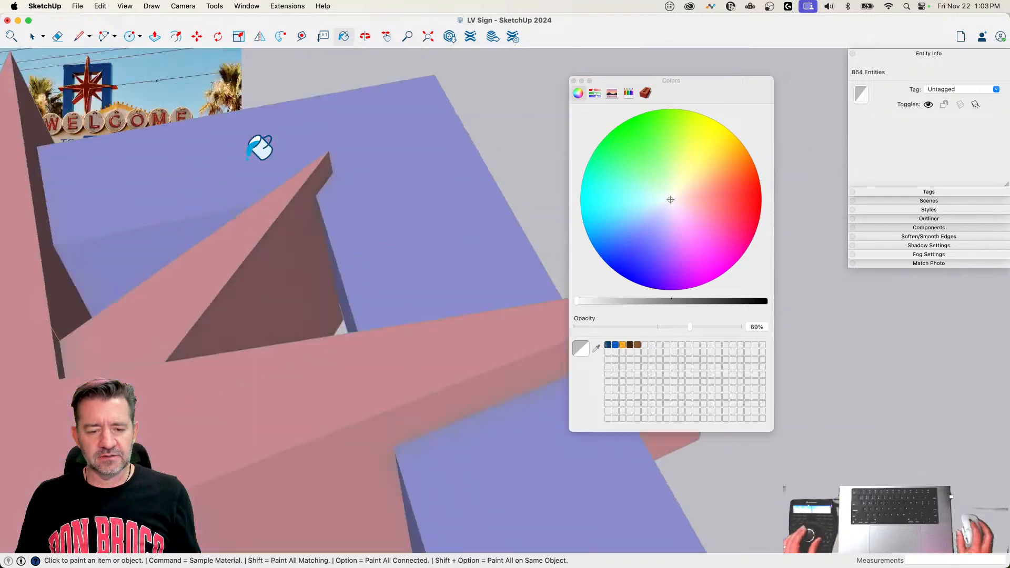
scroll(282, 383, "up", 10)
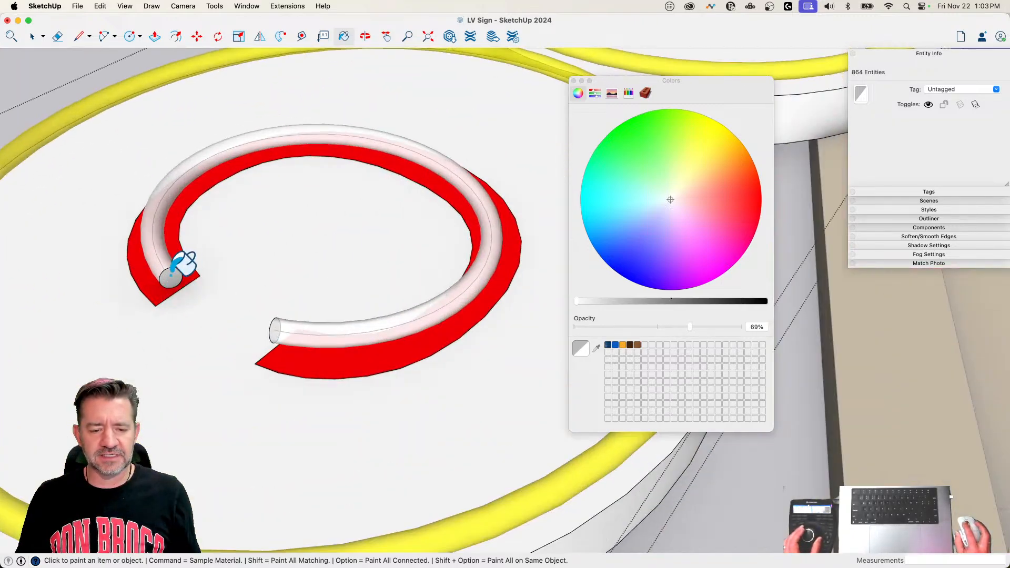
middle_click_drag(171, 275, 258, 221, "shift")
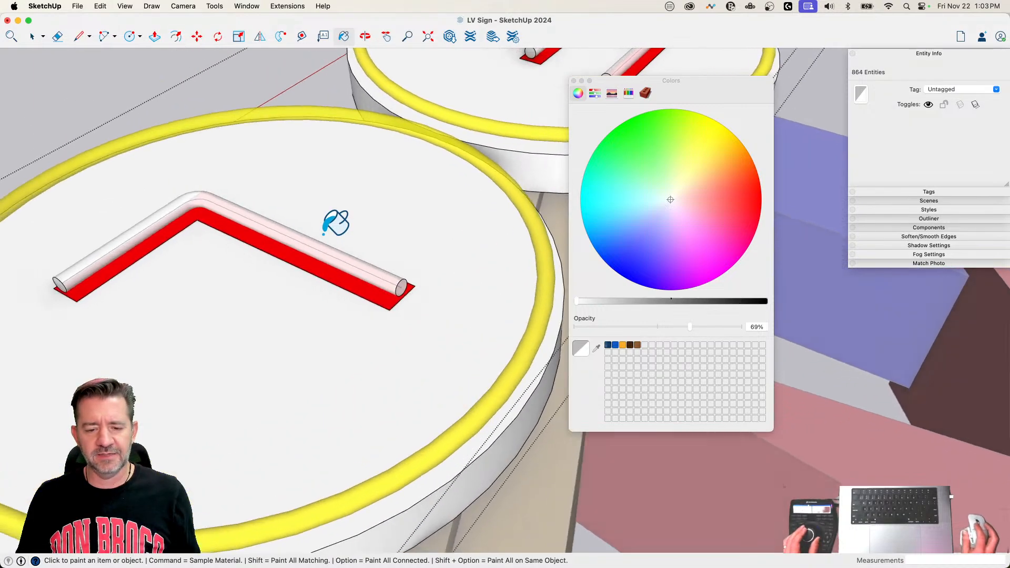
Step: Paint the end caps of the L tube and the first E's bars with the same translucent white
scroll(307, 367, "up", 4)
middle_click_drag(299, 363, 323, 289, "shift")
scroll(417, 304, "up", 3)
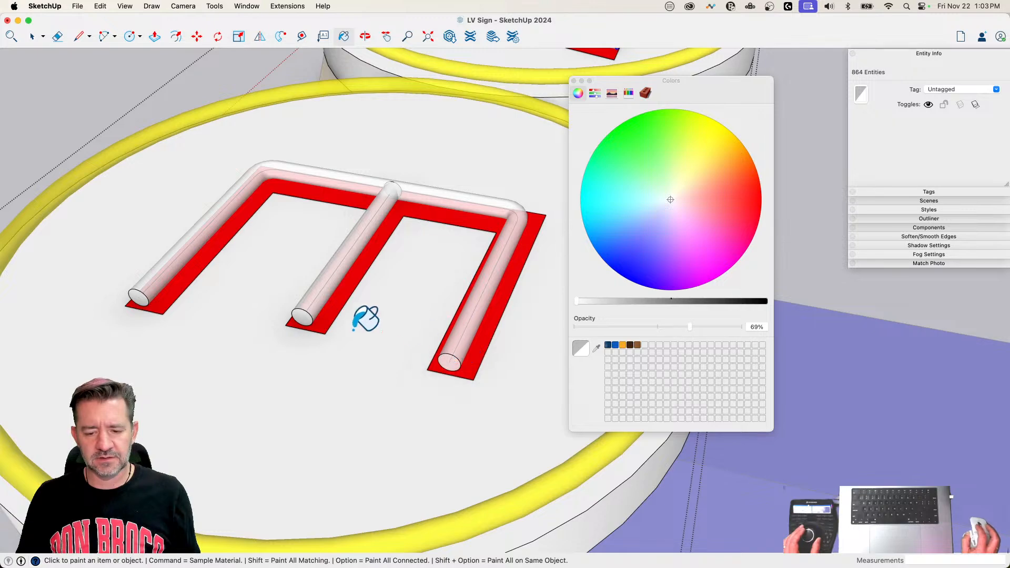
left_click(300, 316)
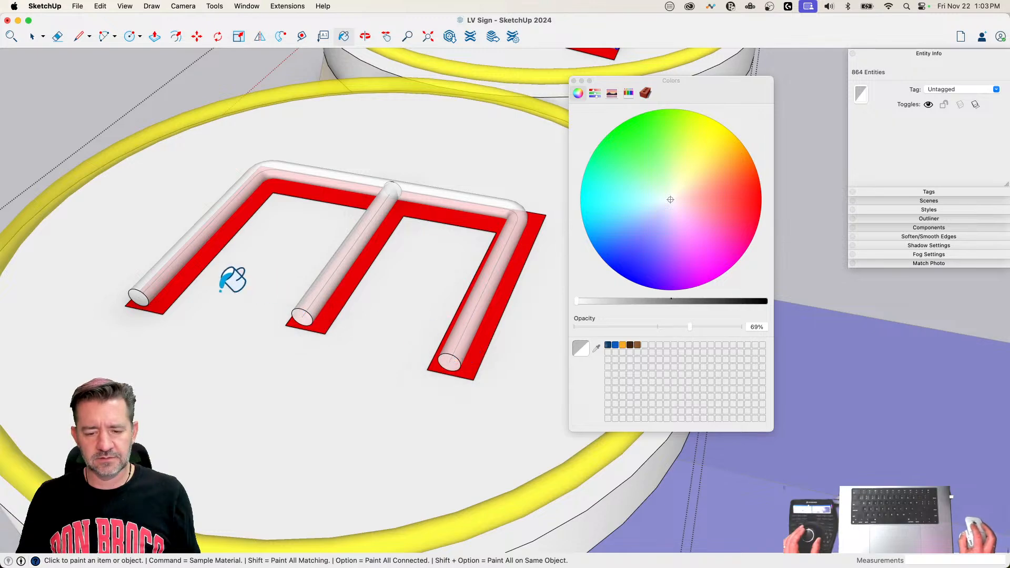
left_click(135, 294)
mouse_move(209, 269)
middle_mouse_down("shift")
mouse_move(319, 246)
mouse_move(195, 252)
middle_mouse_up("shift")
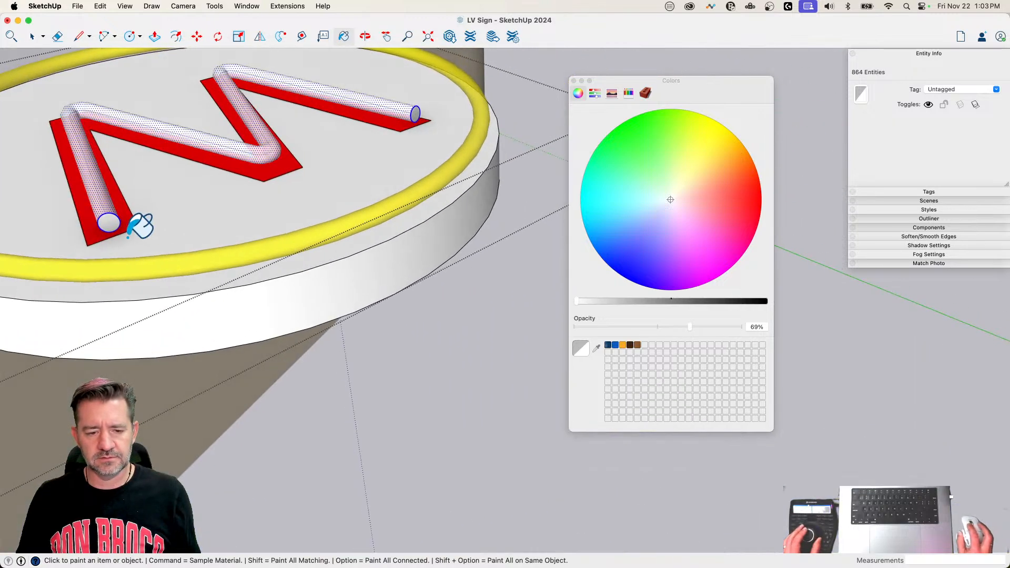
Step: Paint both end caps of the W's neon tube with the translucent white and leave the Paint tool
left_click(105, 222)
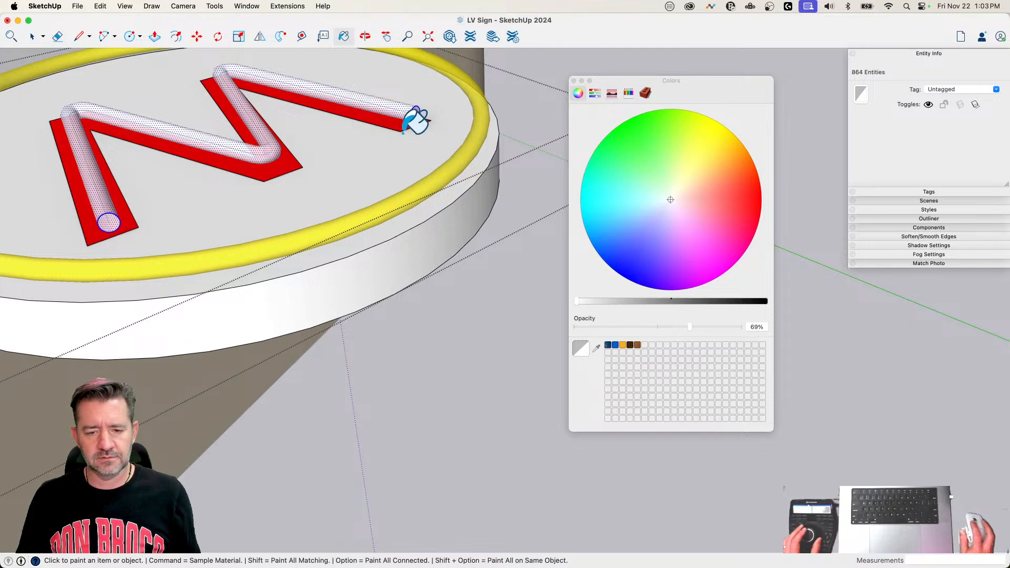
left_click(405, 104)
key("space")
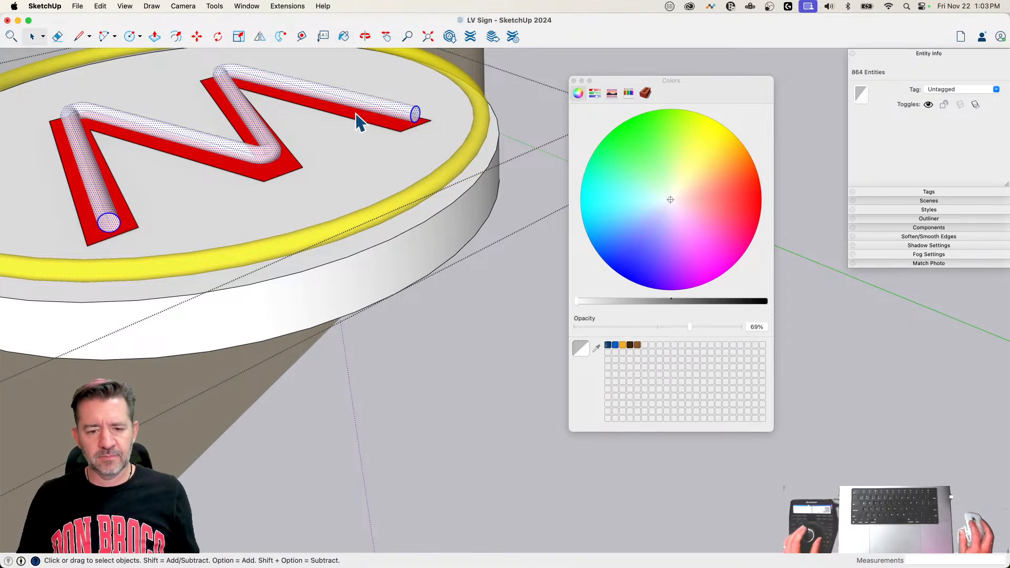
Step: Delete the leftover path line running through the inside of the W's neon tube
scroll(394, 157, "up", 5)
scroll(331, 195, "up", 8)
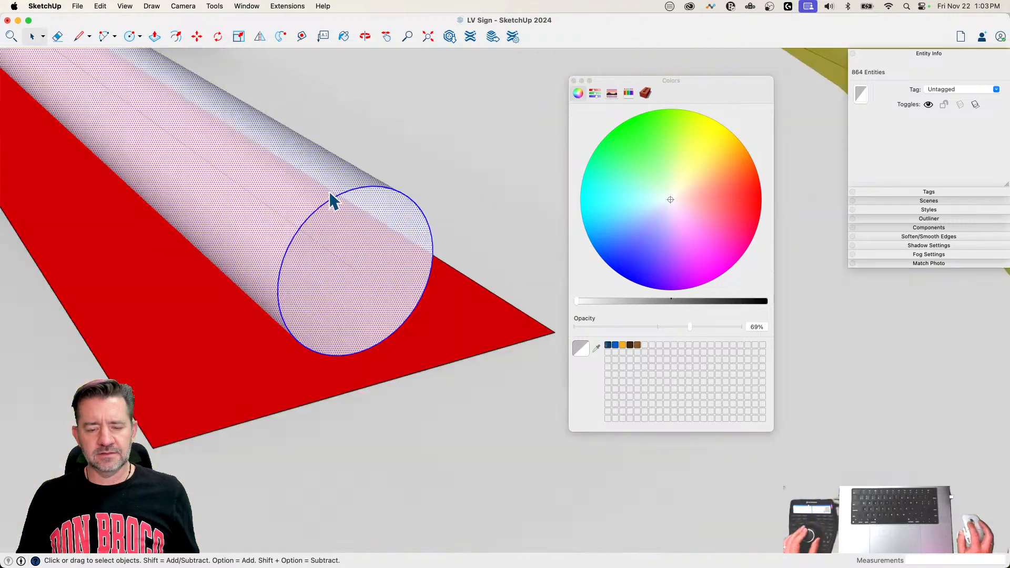
scroll(333, 274, "down", 5)
scroll(333, 274, "up", 3)
scroll(332, 274, "up", 6)
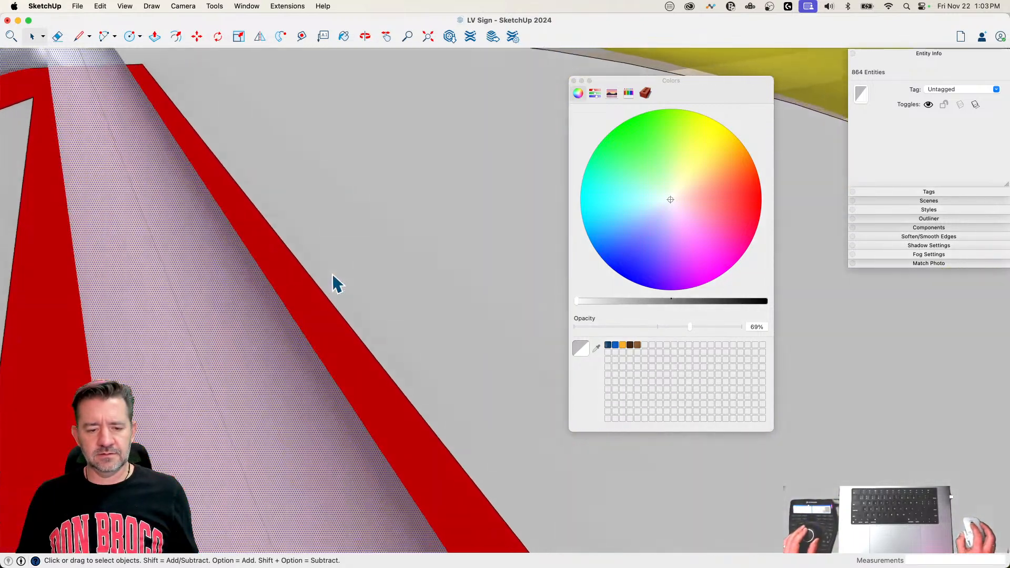
scroll(318, 273, "up", 5)
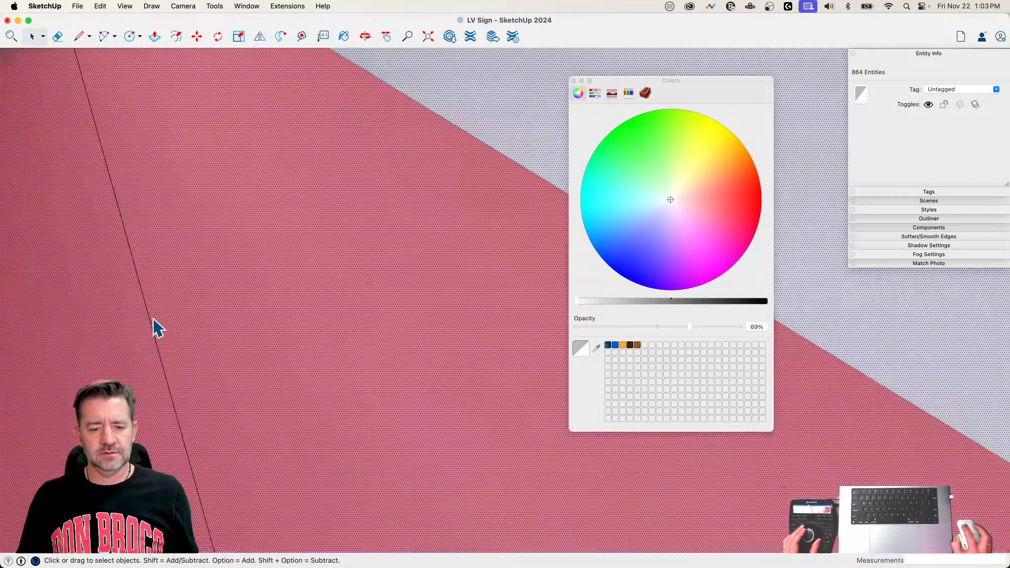
left_click(151, 321)
key("Delete")
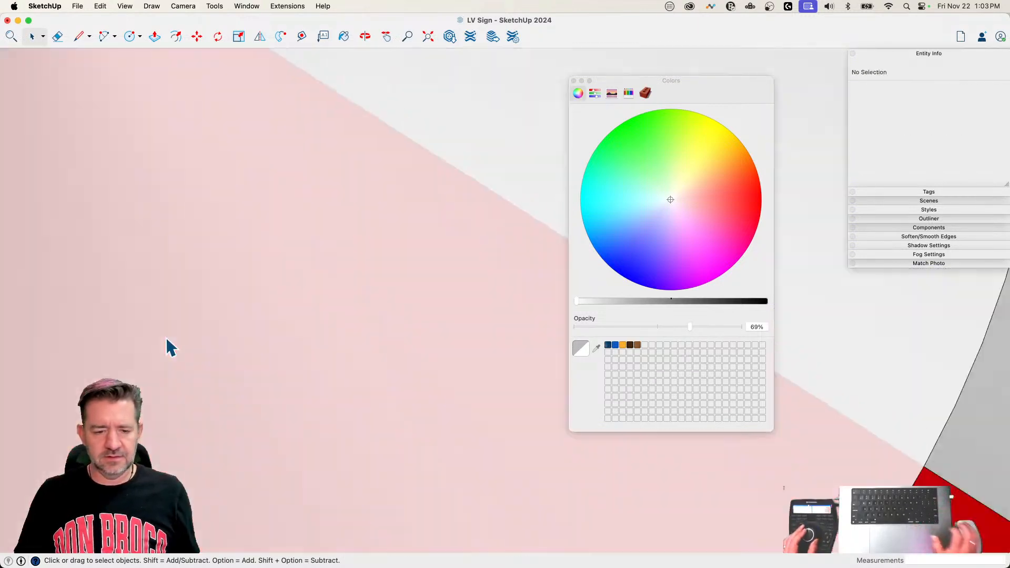
Step: Close the Colors window
scroll(266, 253, "down", 8)
scroll(419, 145, "down", 8)
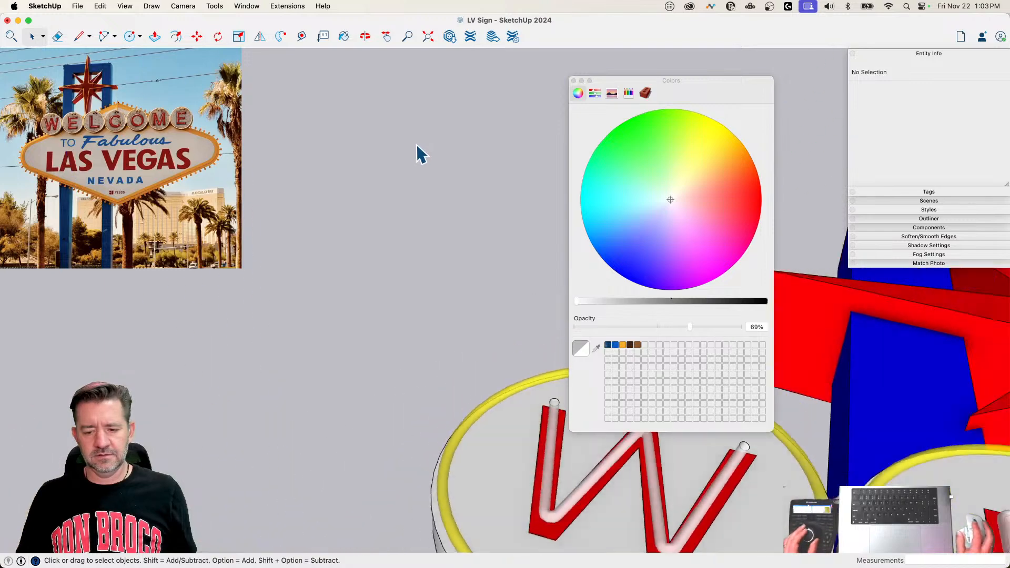
scroll(404, 231, "up", 1)
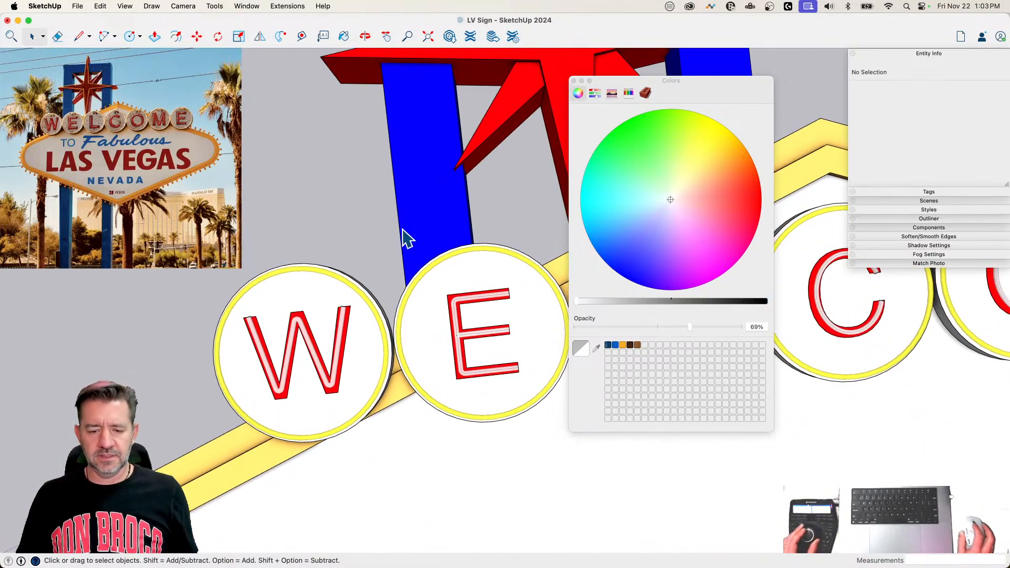
scroll(451, 250, "up", 2)
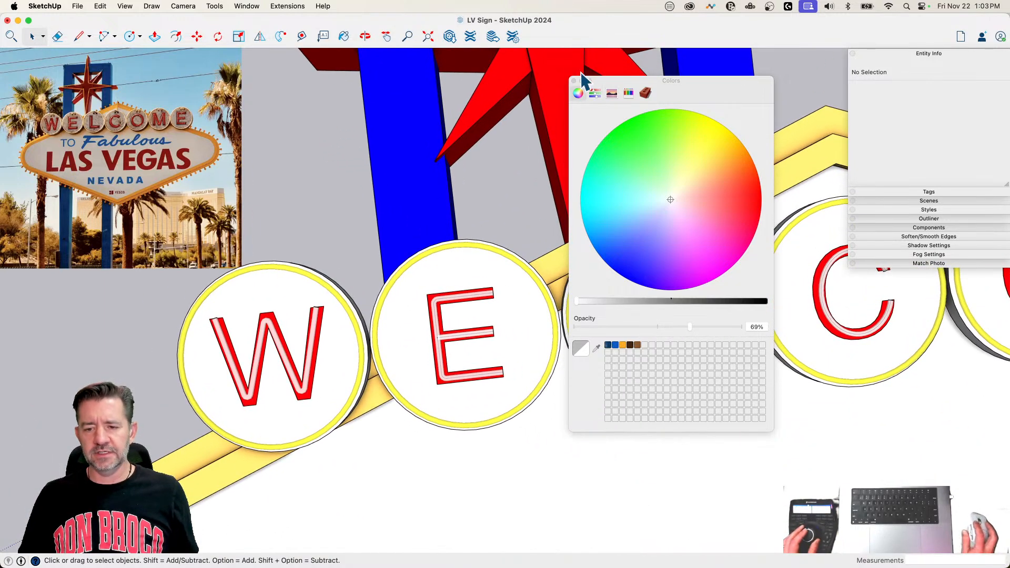
left_click(573, 80)
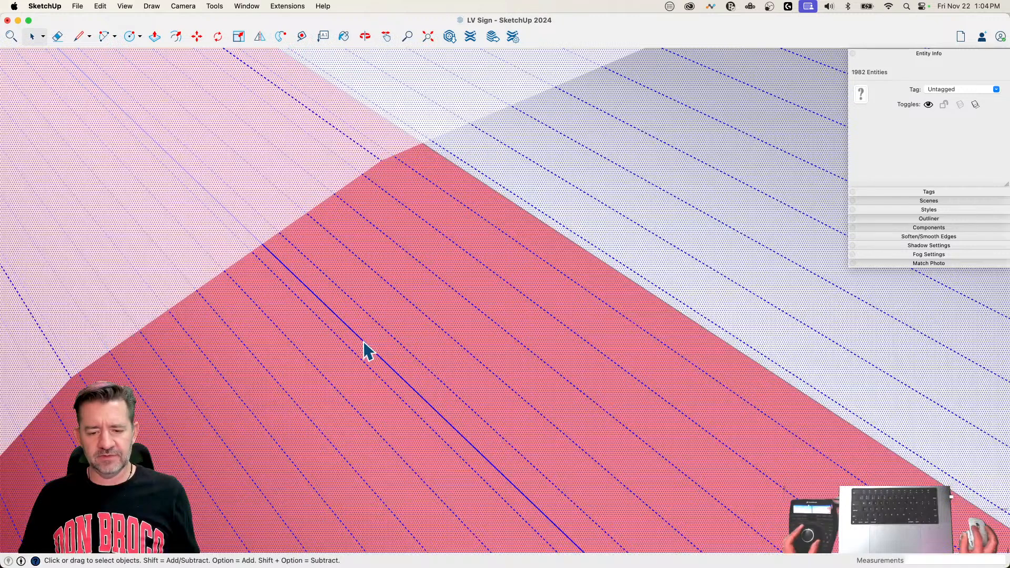
Step: Delete the leftover path curve inside the lower part of the first E's neon tube
left_click(364, 343)
scroll(365, 344, "down", 15)
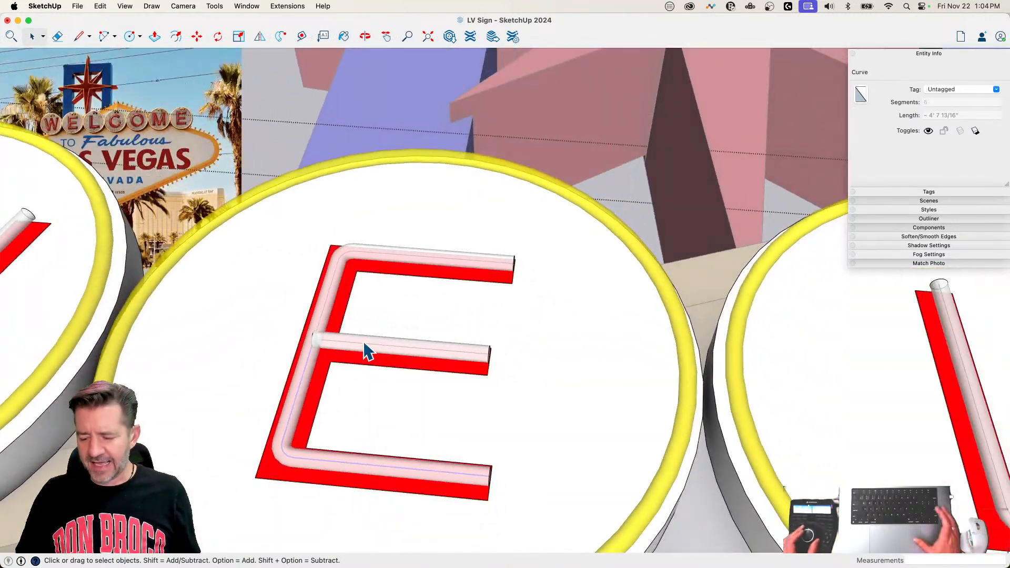
scroll(367, 351, "down", 1)
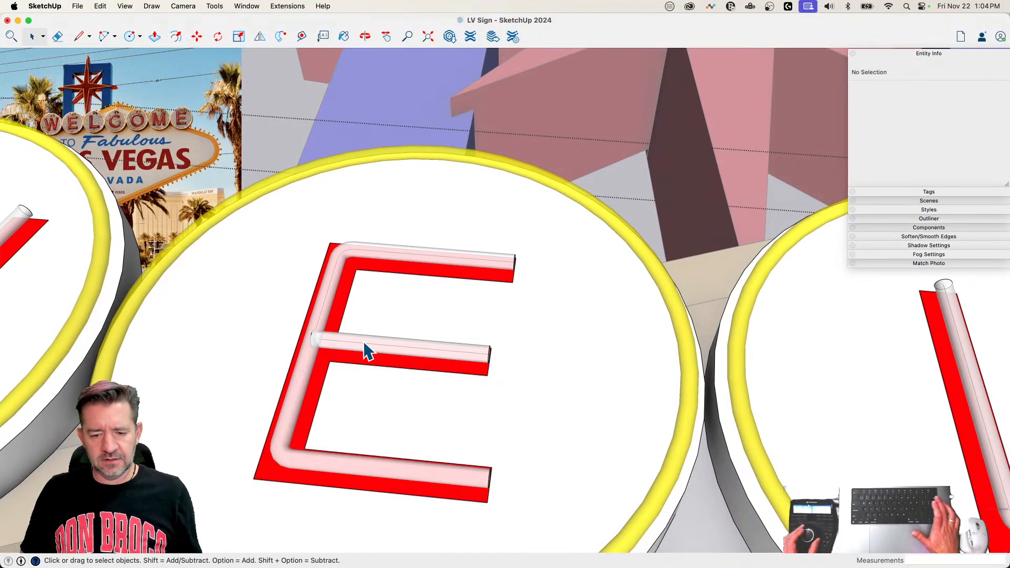
Step: Delete the remaining path lines inside the first E's upper tube and middle bar
scroll(365, 348, "up", 12)
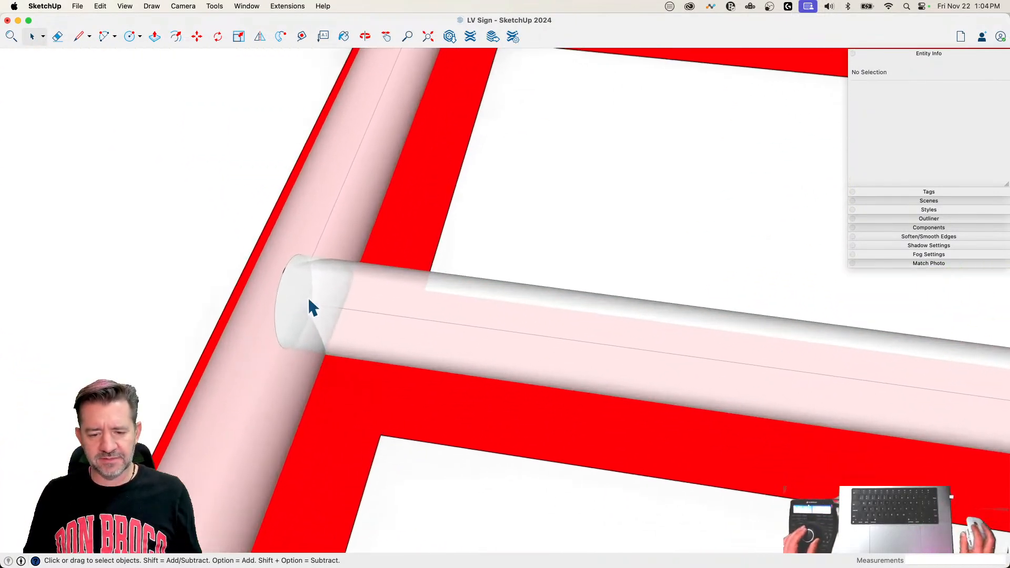
middle_click_drag(309, 299, 296, 358)
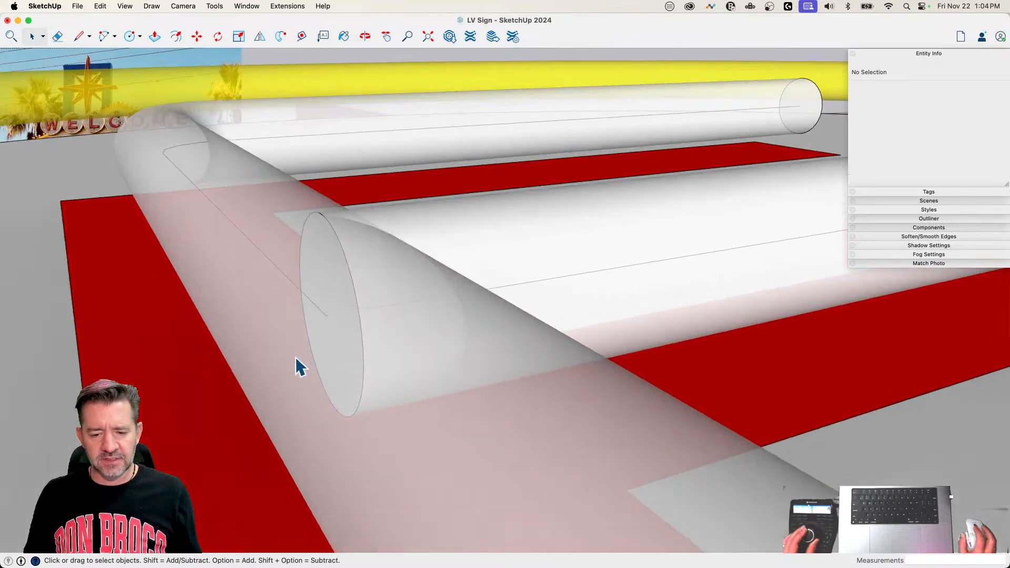
scroll(320, 372, "up", 10)
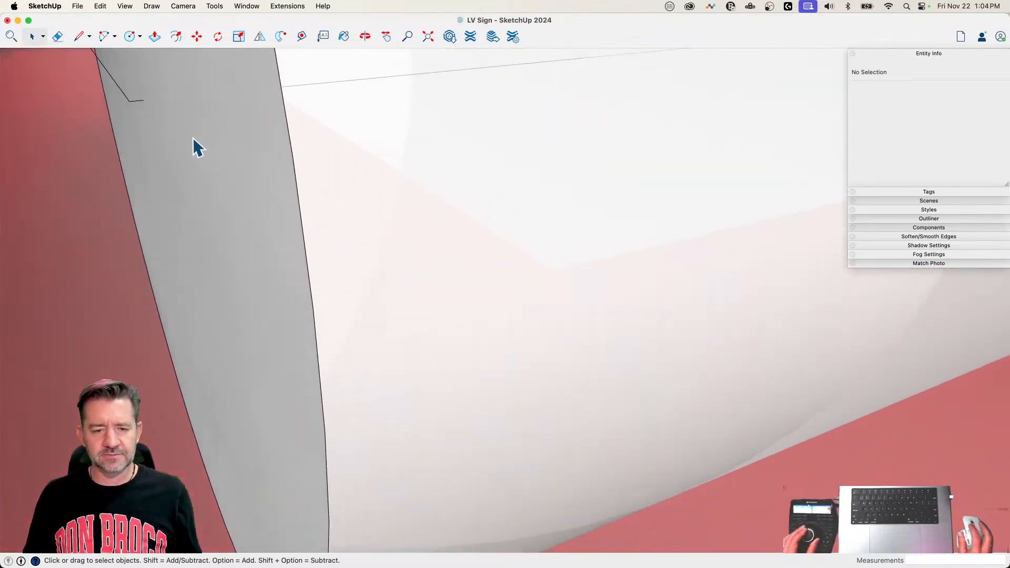
middle_click_drag(194, 137, 147, 137)
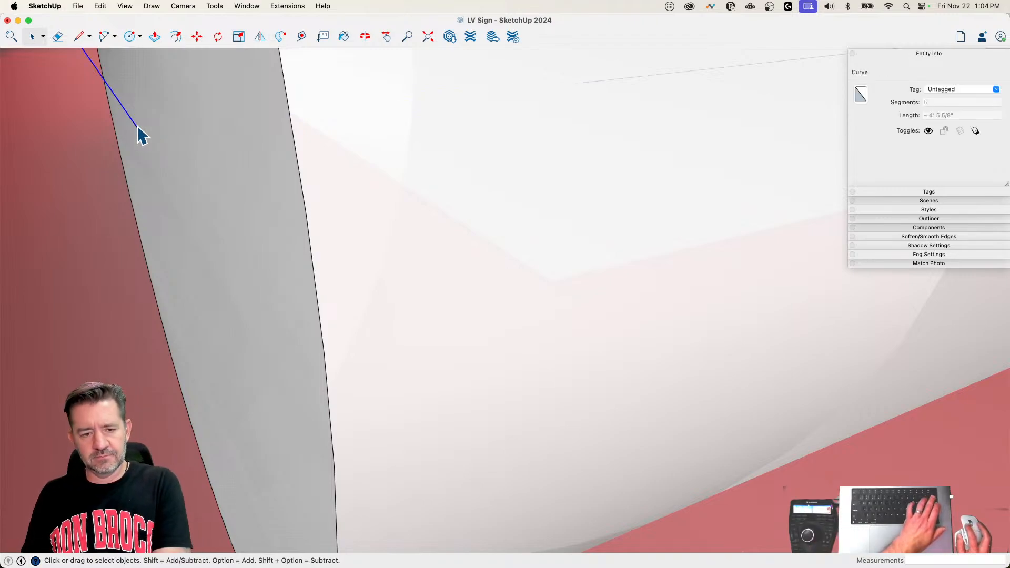
left_click(605, 81)
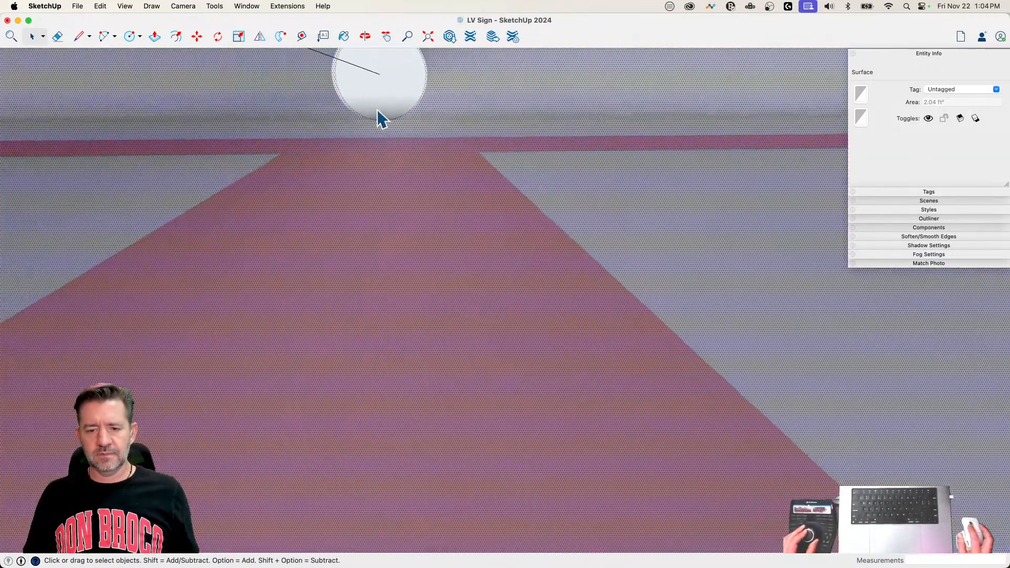
left_click(346, 66)
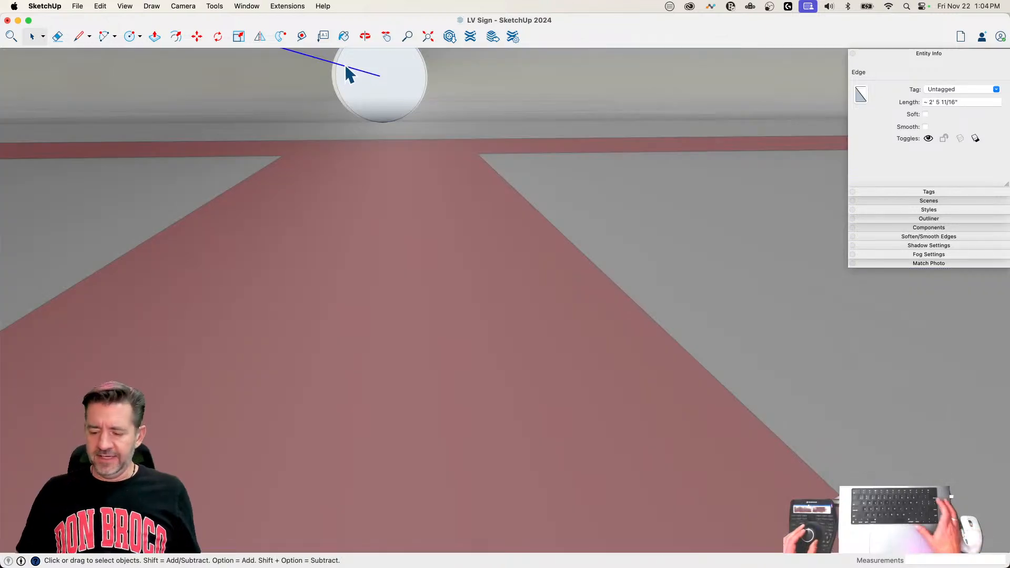
key("Delete")
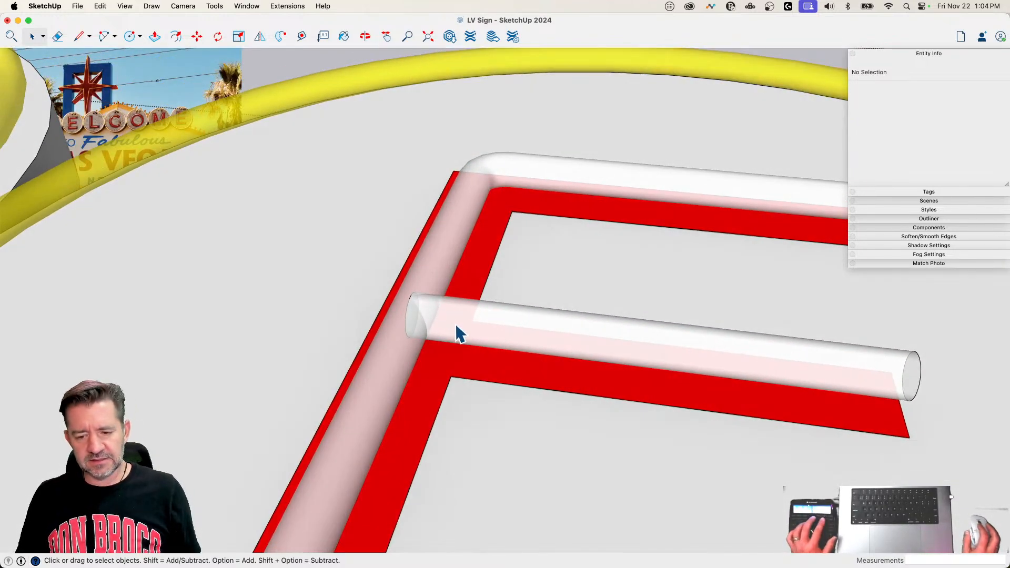
key("alt+h")
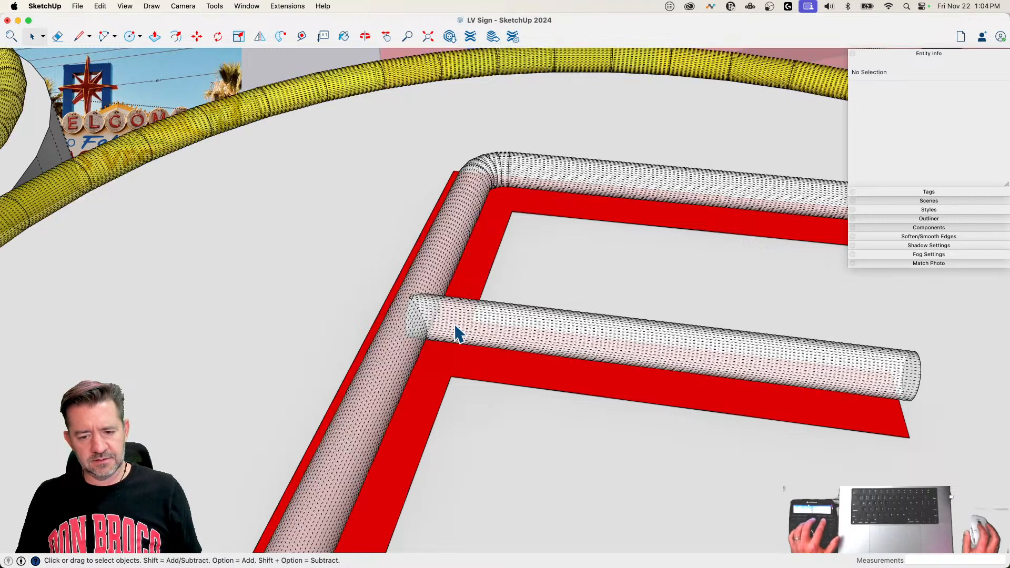
key("alt+h")
left_click(457, 332)
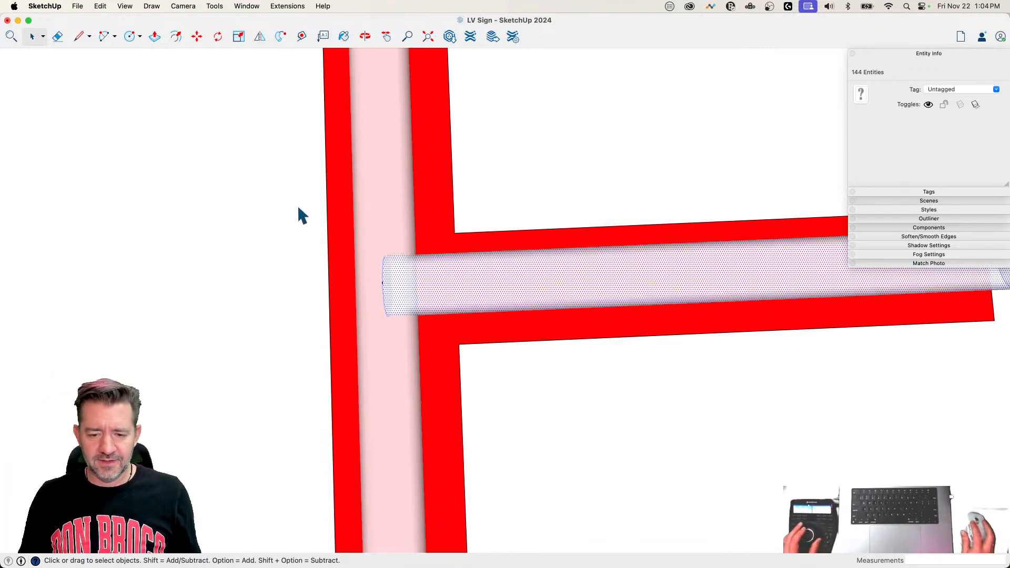
left_click_drag(441, 340, 427, 279)
left_click_drag(342, 325, 342, 325)
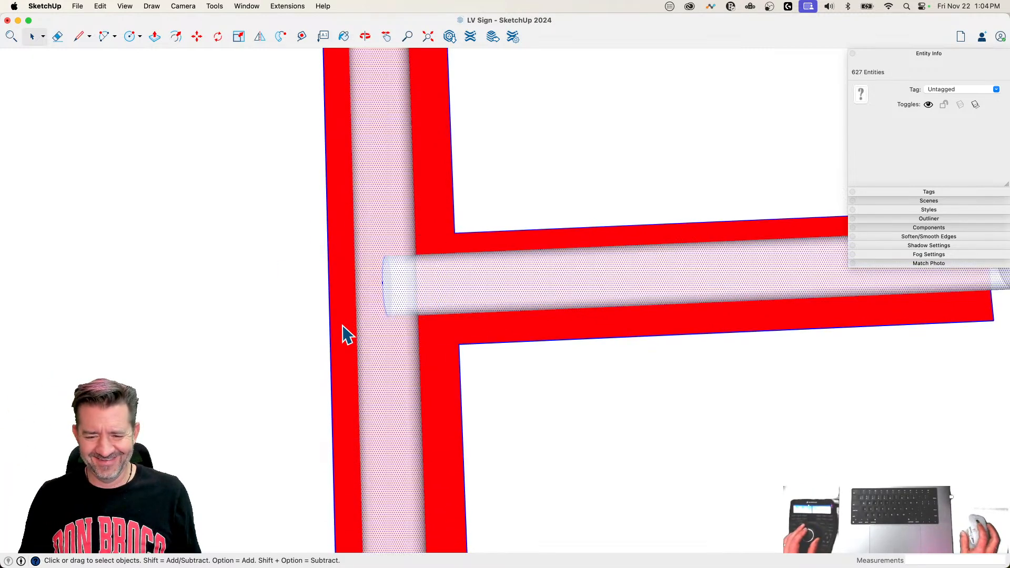
left_click(360, 260)
left_click(357, 286)
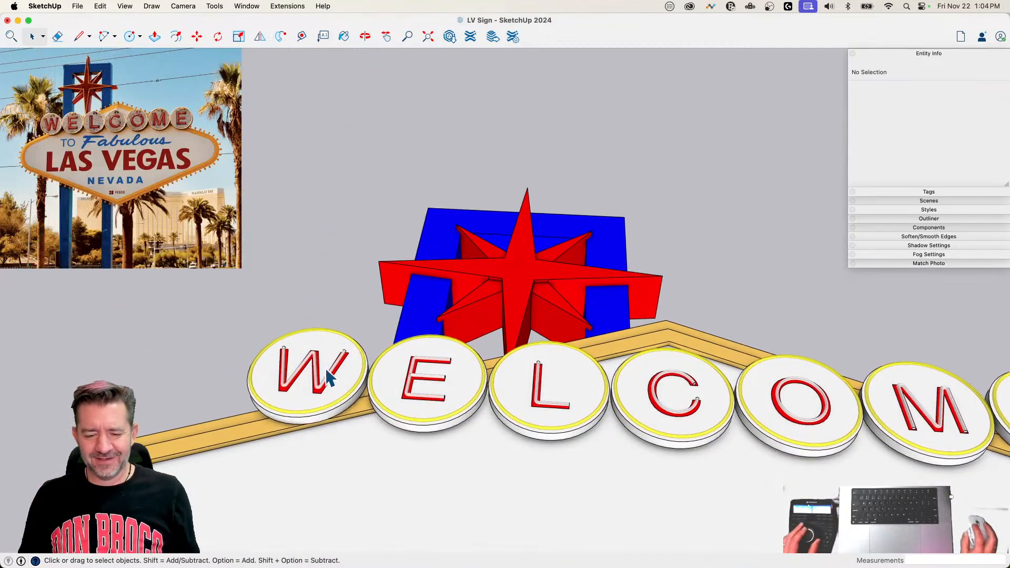
Step: Inside the WELCOME disc group, make a separate group of the first E's neon tube and open it for editing
double_click(331, 380)
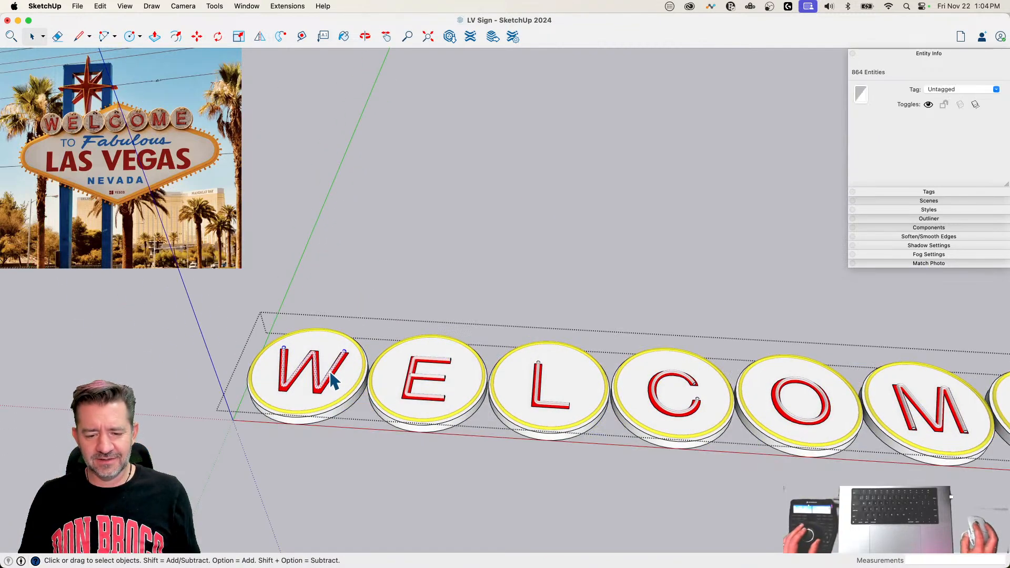
right_click(410, 376)
left_click(444, 360)
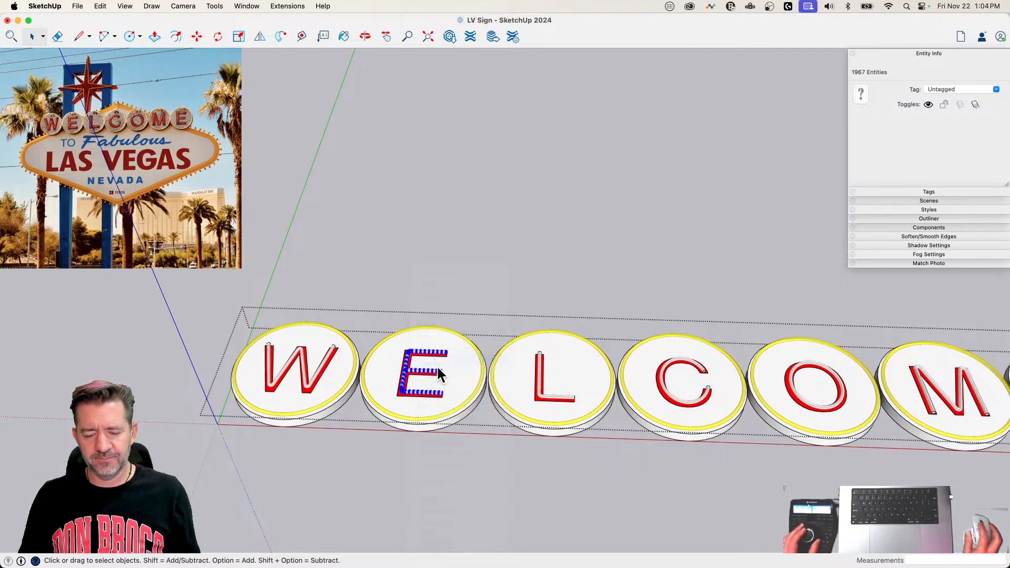
double_click(422, 372)
Step: Intersect the E's upright tube and middle bar with each other using Intersect Faces With Selection
scroll(422, 373, "up", 10)
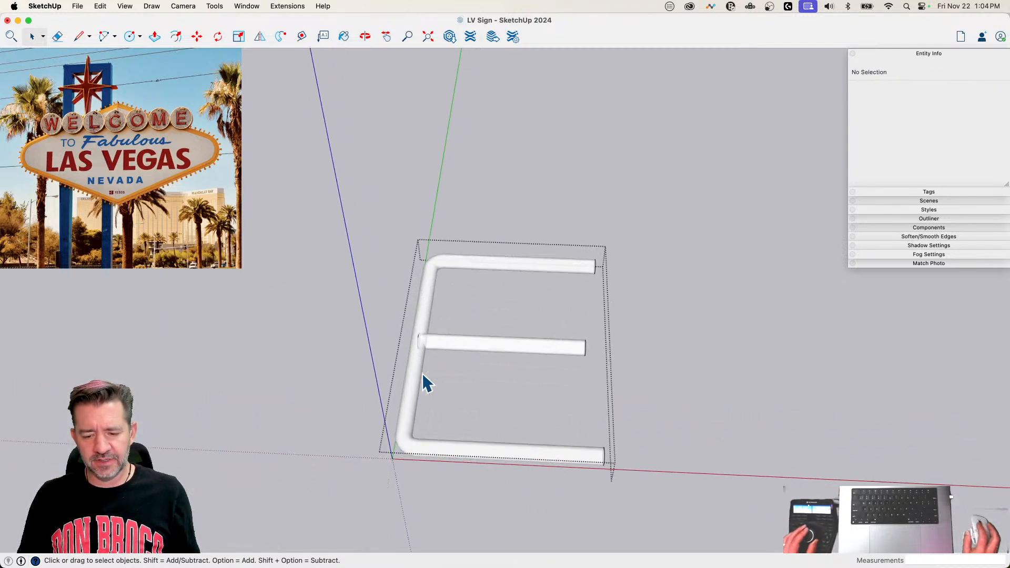
left_click_drag(565, 250, 250, 502)
right_click(440, 388)
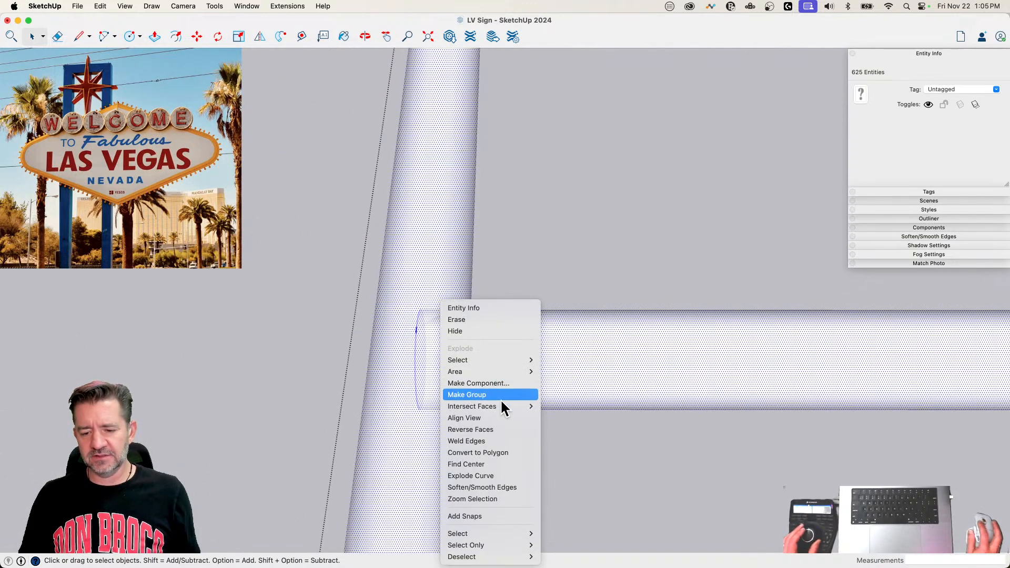
mouse_move(500, 406)
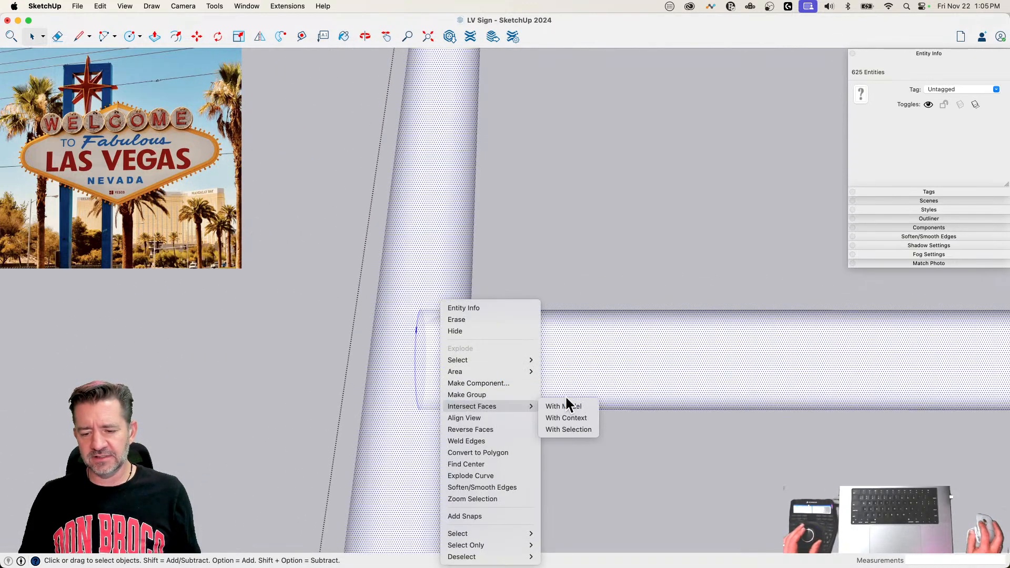
left_click(579, 430)
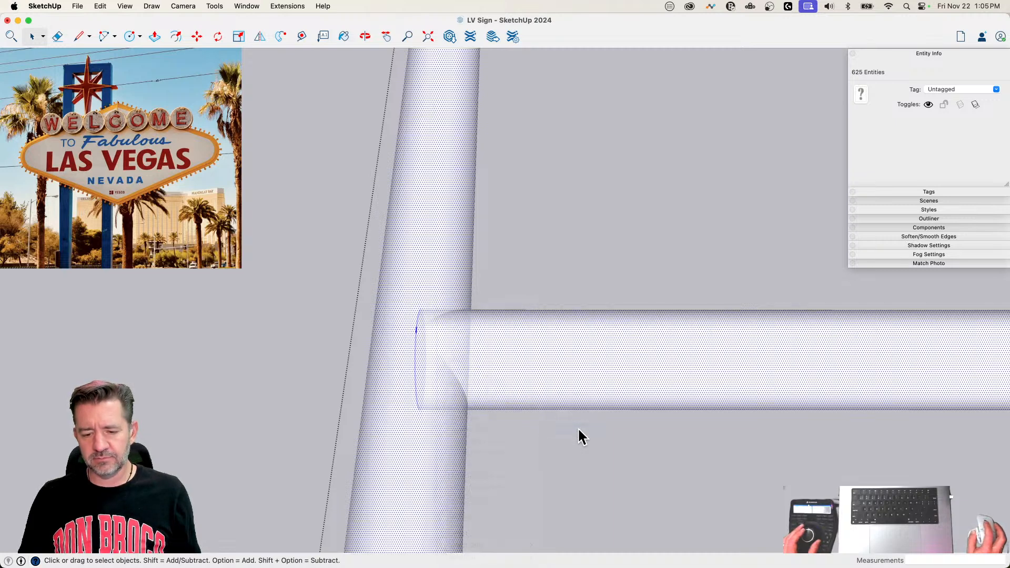
left_click(579, 429)
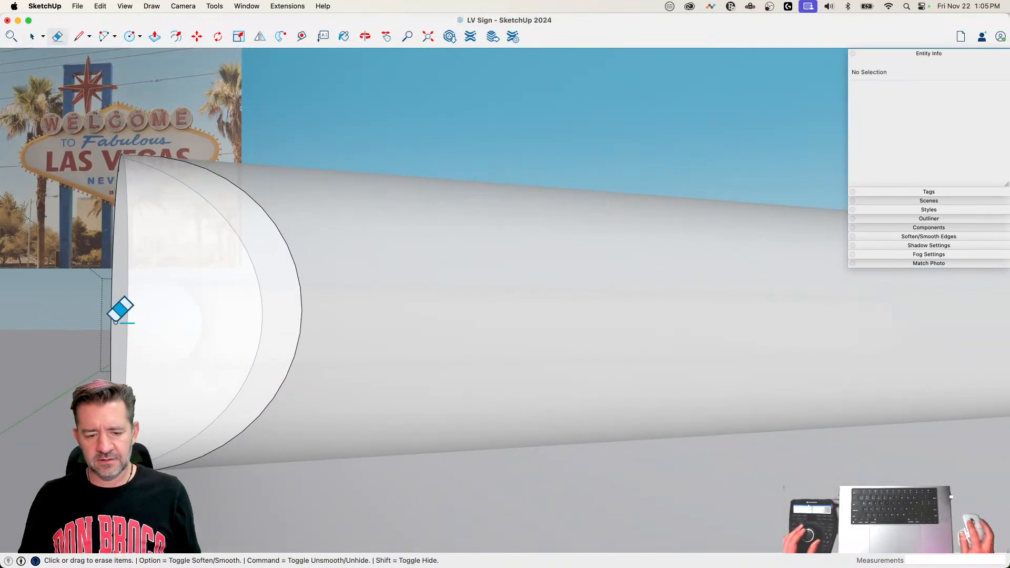
Step: Remove the middle bar's leftover stub and the internal surface inside its joint with the E's upright tube
left_click(110, 323)
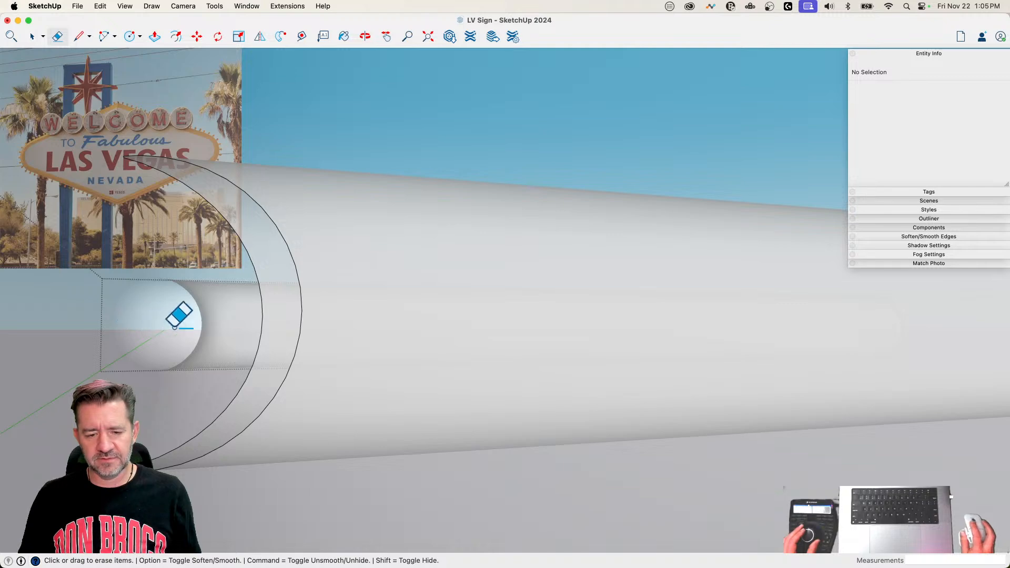
key("space")
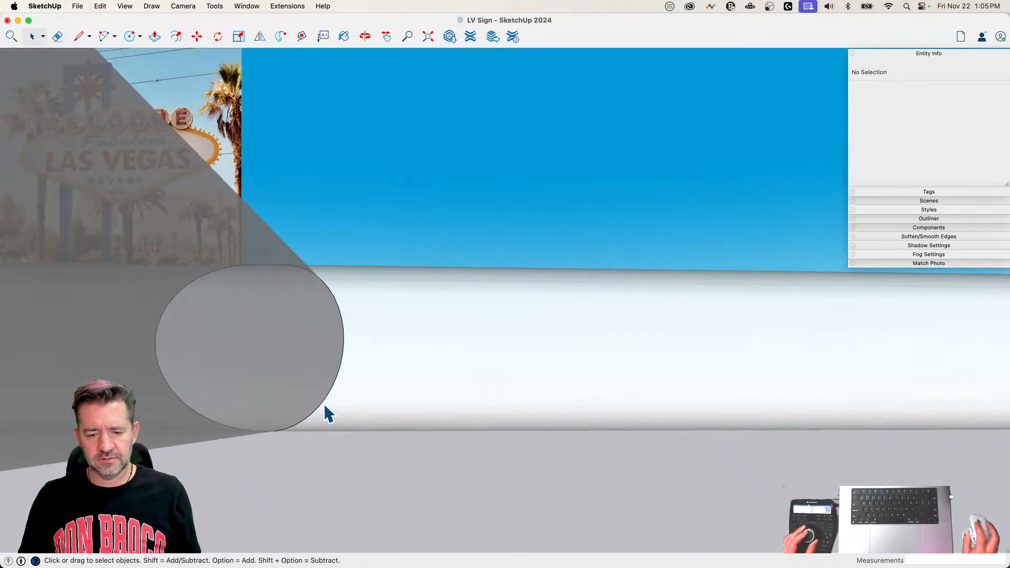
left_click(332, 373)
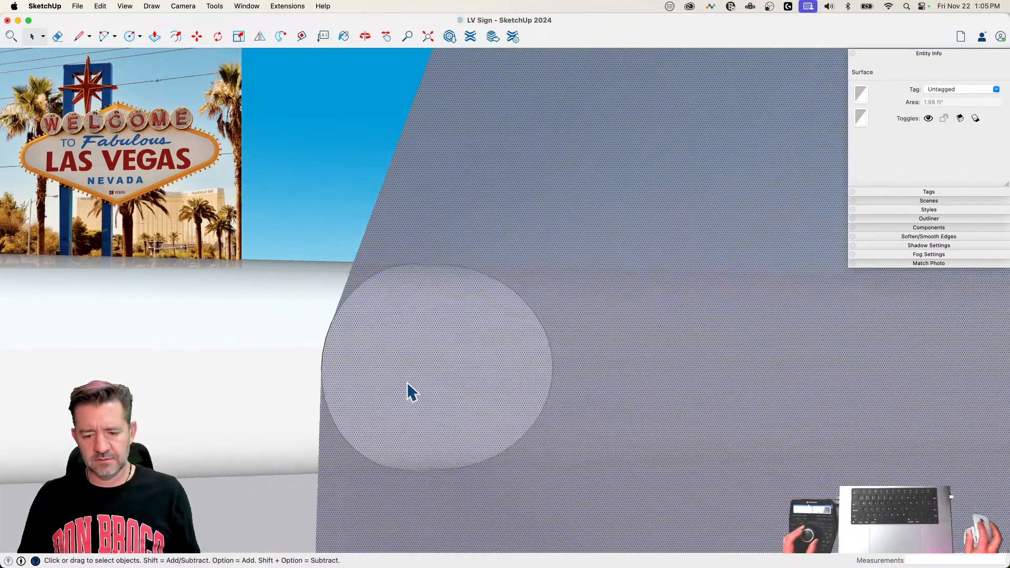
key("Delete")
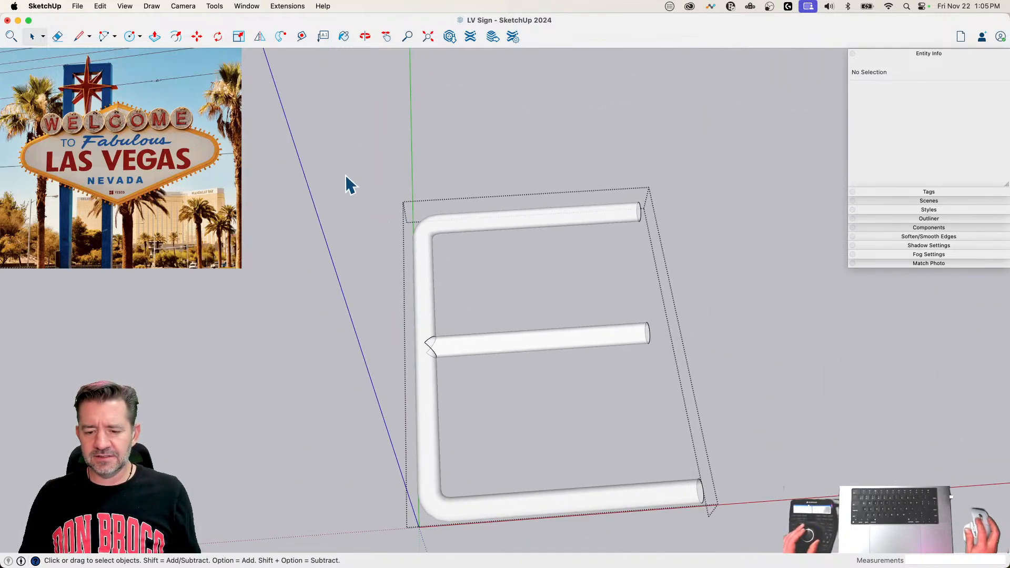
left_click_drag(735, 552, 739, 526)
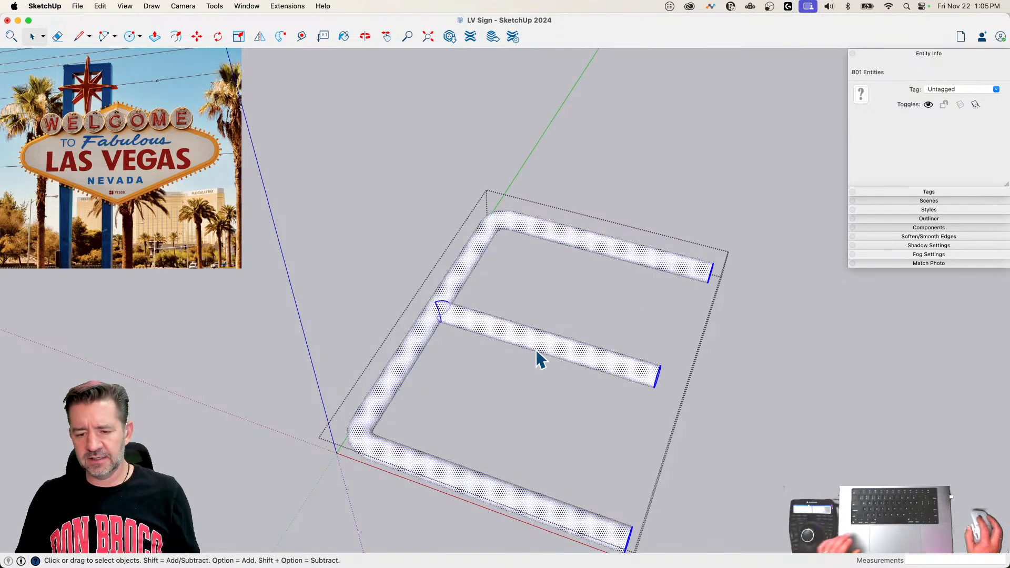
right_click(592, 346)
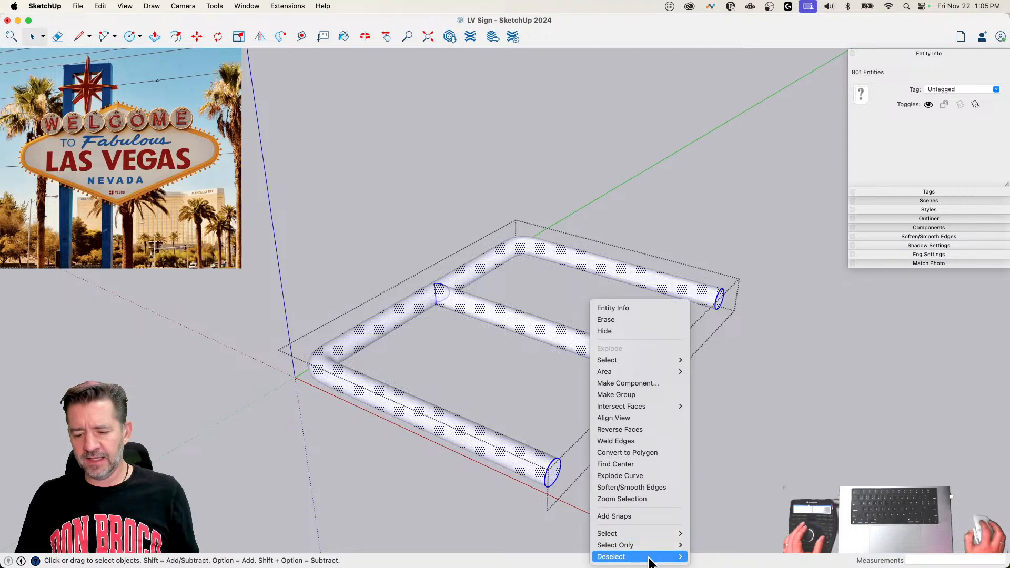
mouse_move(656, 562)
left_click(707, 251)
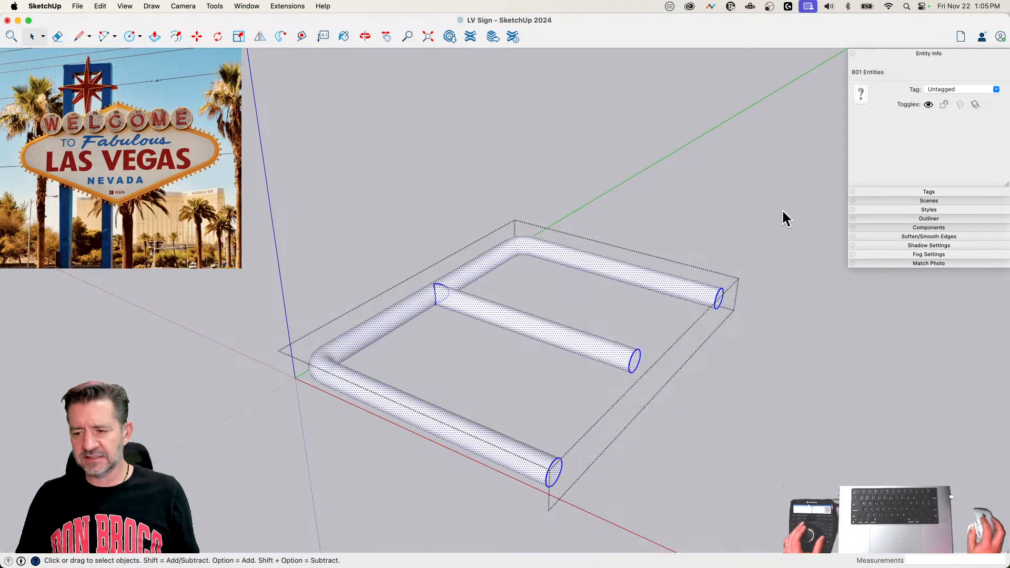
left_click(683, 138)
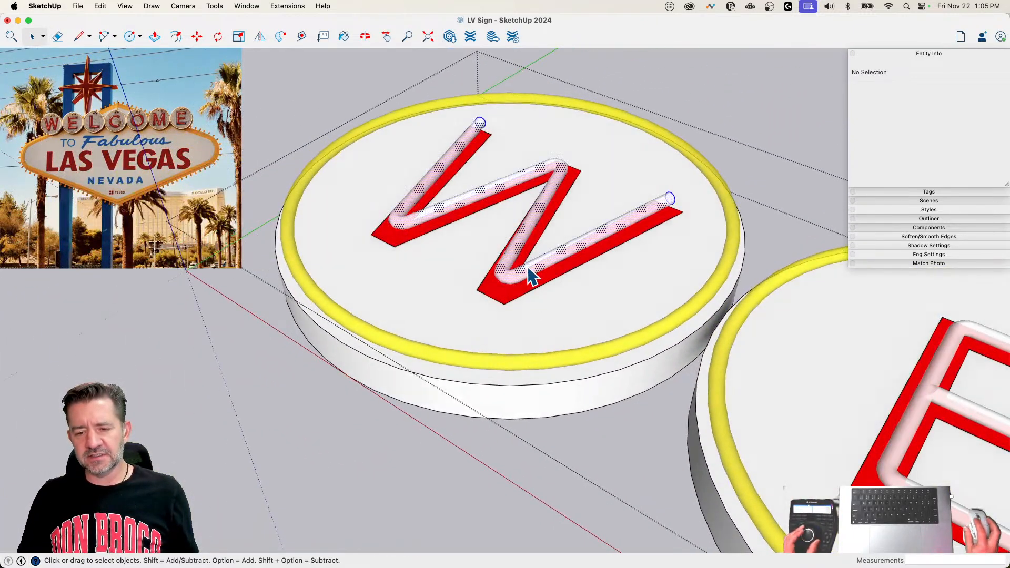
triple_click(531, 276)
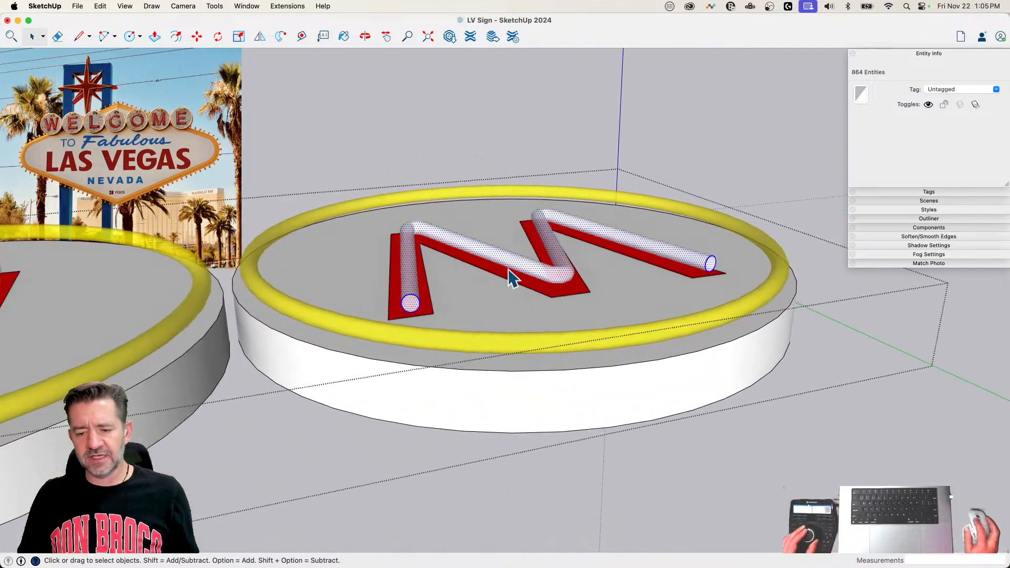
right_click(477, 250)
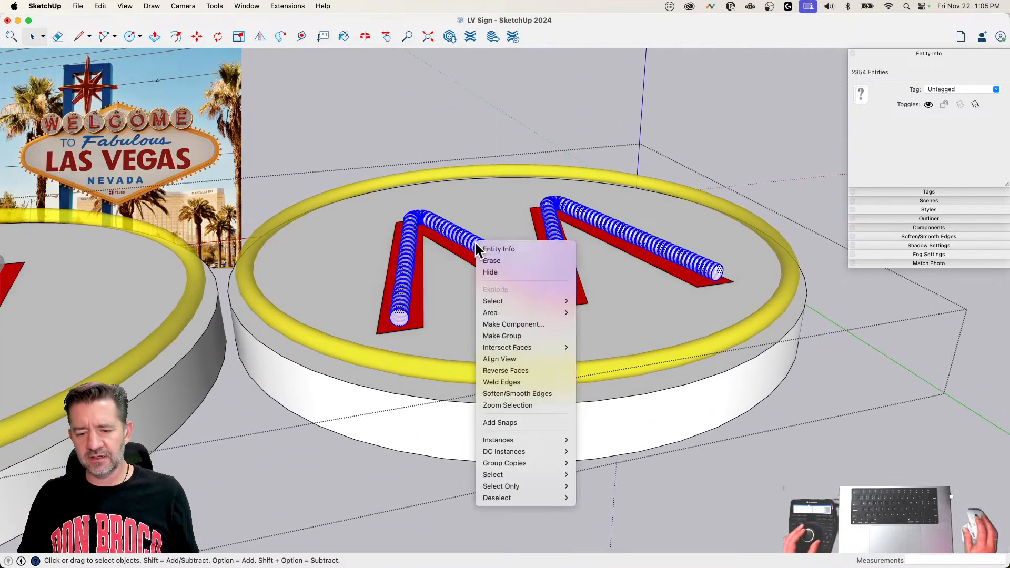
mouse_move(528, 498)
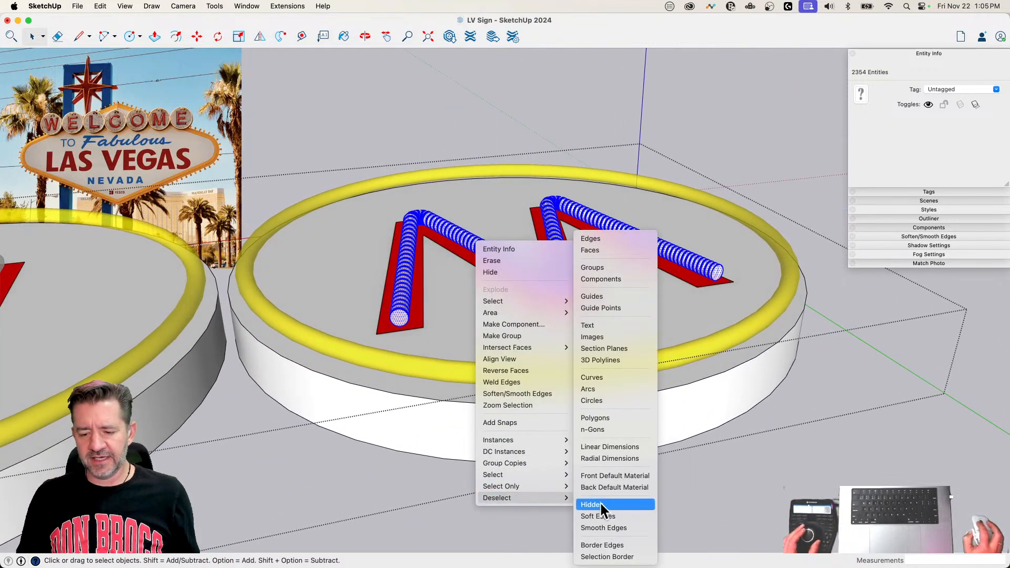
left_click(828, 473)
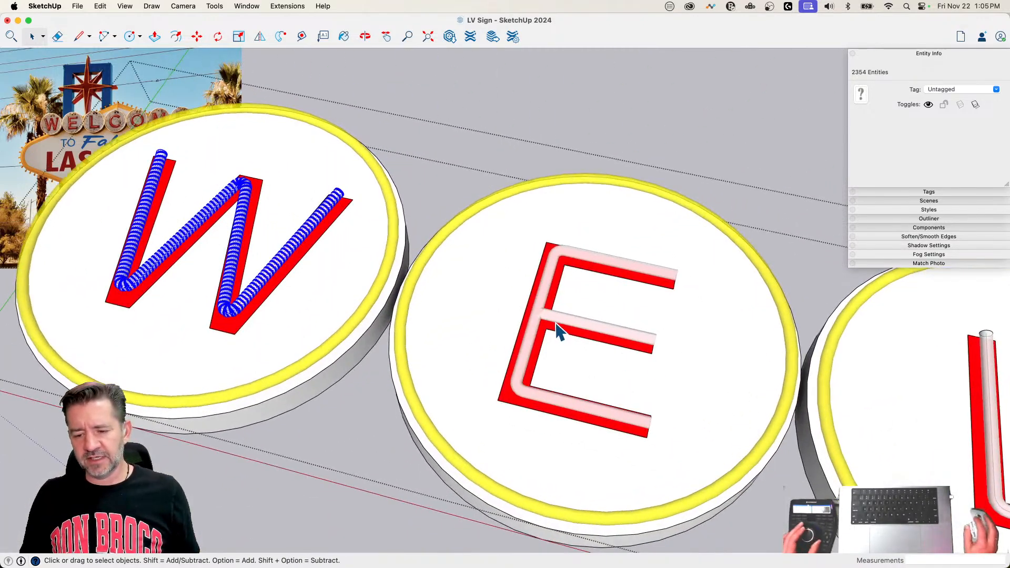
Step: Explode the first E's neon tube group back into the letters group
right_click(552, 320)
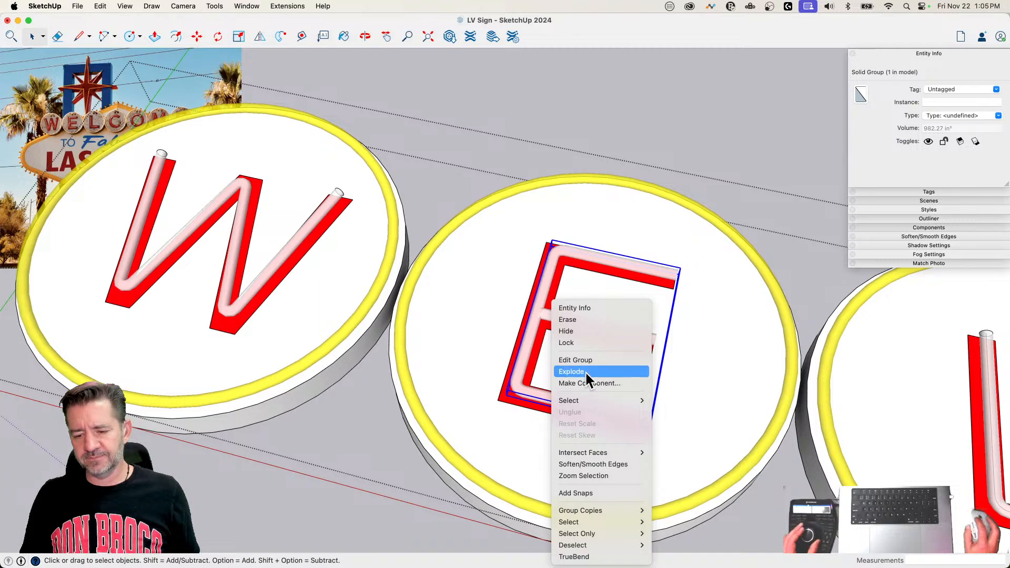
left_click(585, 371)
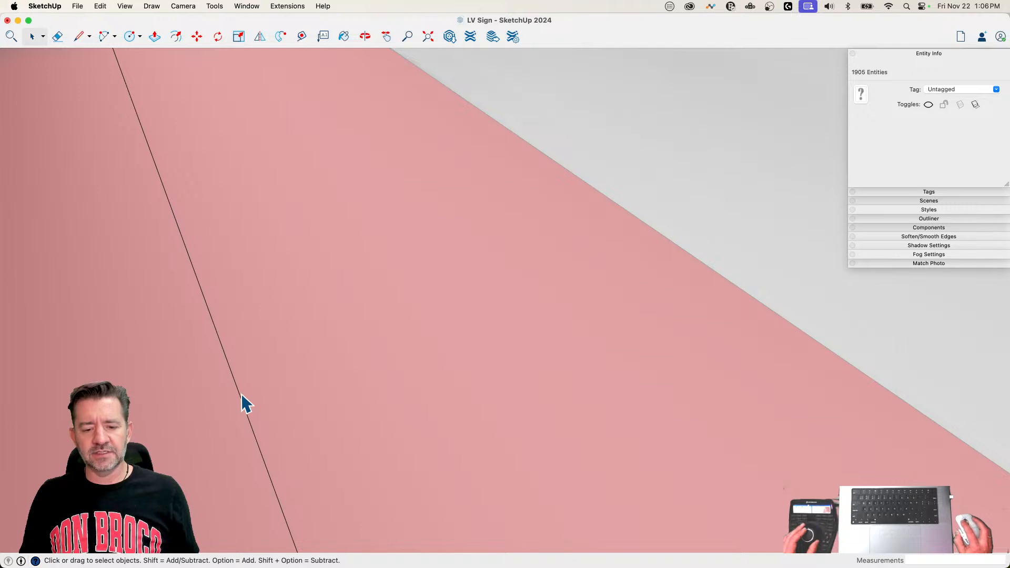
Step: Delete the leftover path lines running inside the L, C and O neon tubes
left_click(242, 395)
key("Delete")
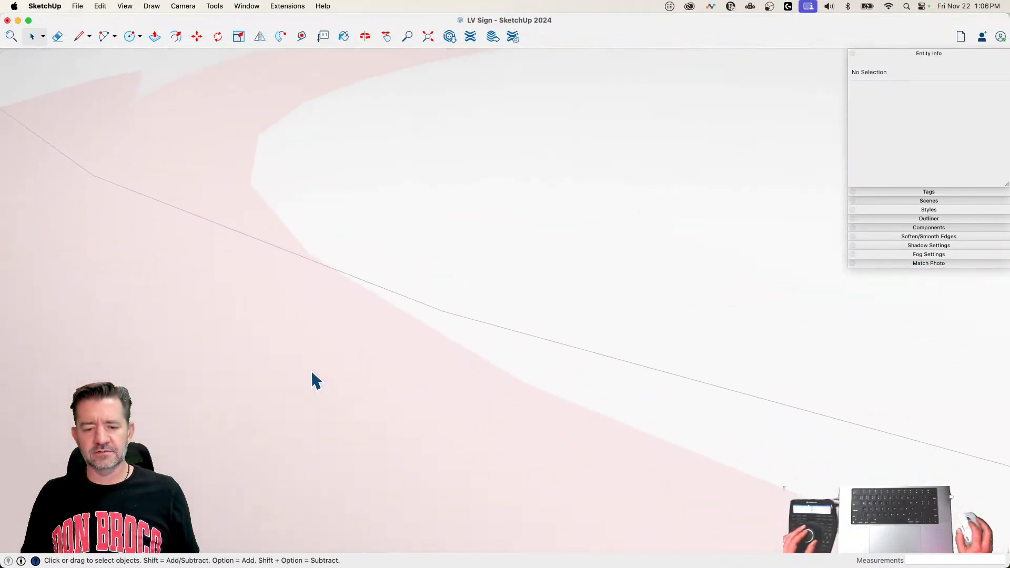
left_click(326, 331)
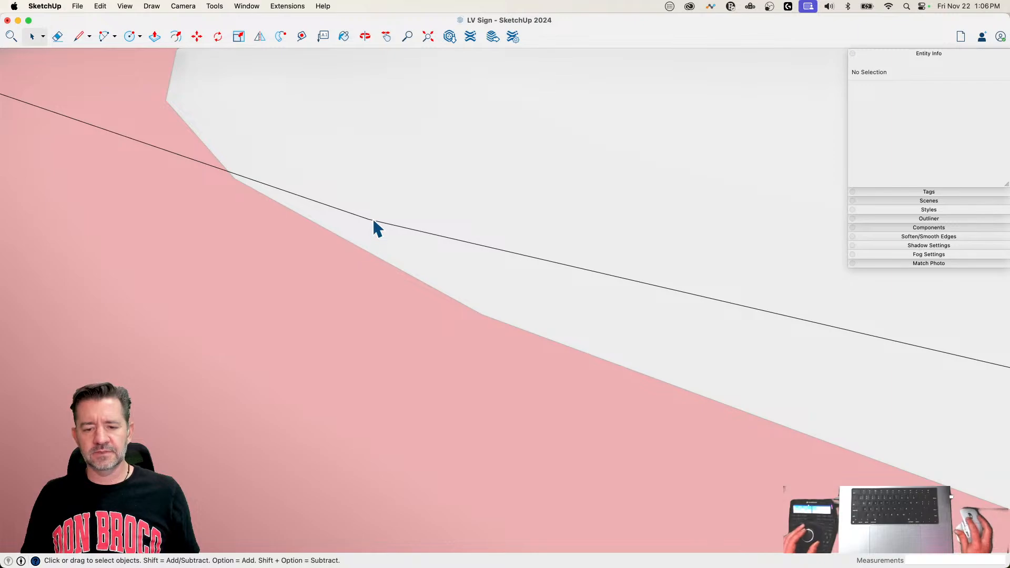
key("Delete")
key("Escape")
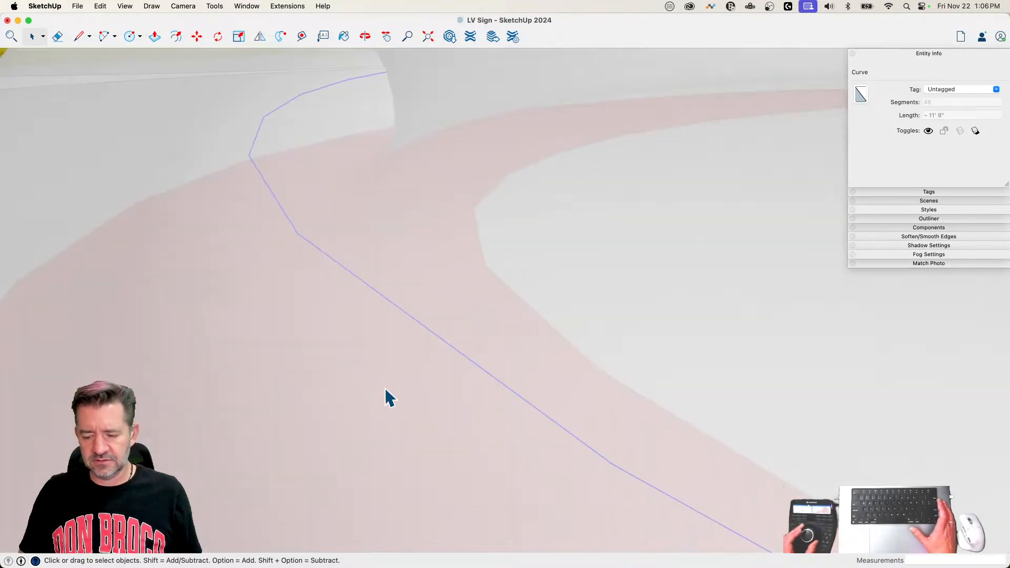
key("Delete")
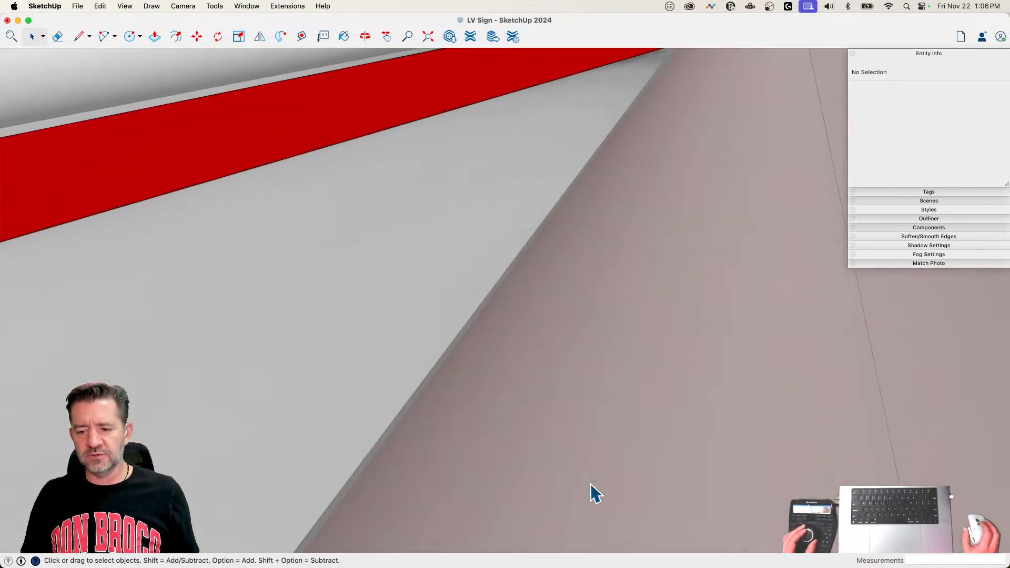
Step: Delete the leftover path line inside the M's neon tube
double_click(591, 484)
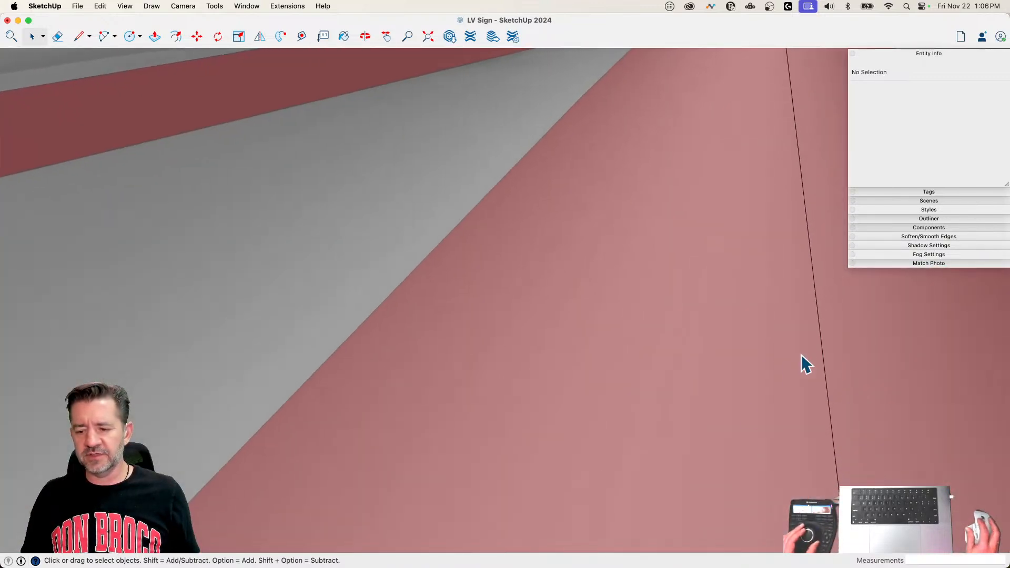
left_click(820, 338)
key("Delete")
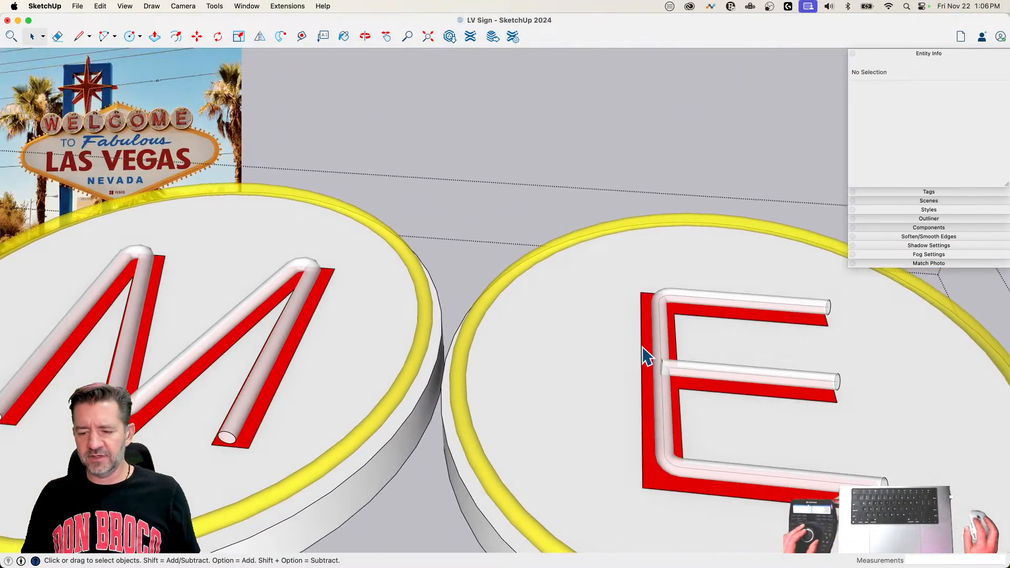
Step: Delete the entire neon tube geometry from the last E disc, keeping its red letter
triple_click(667, 378)
right_click(661, 365)
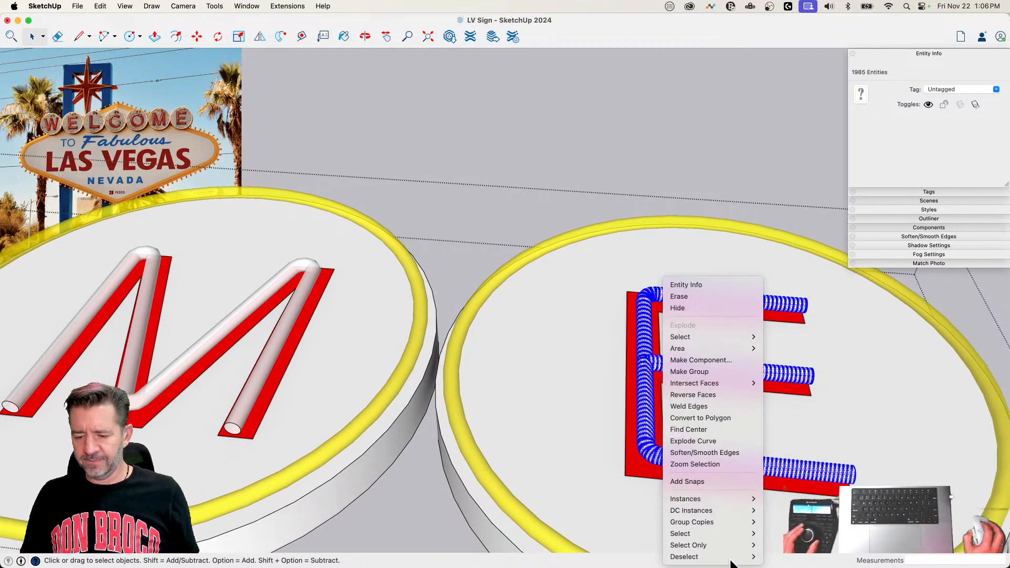
mouse_move(725, 533)
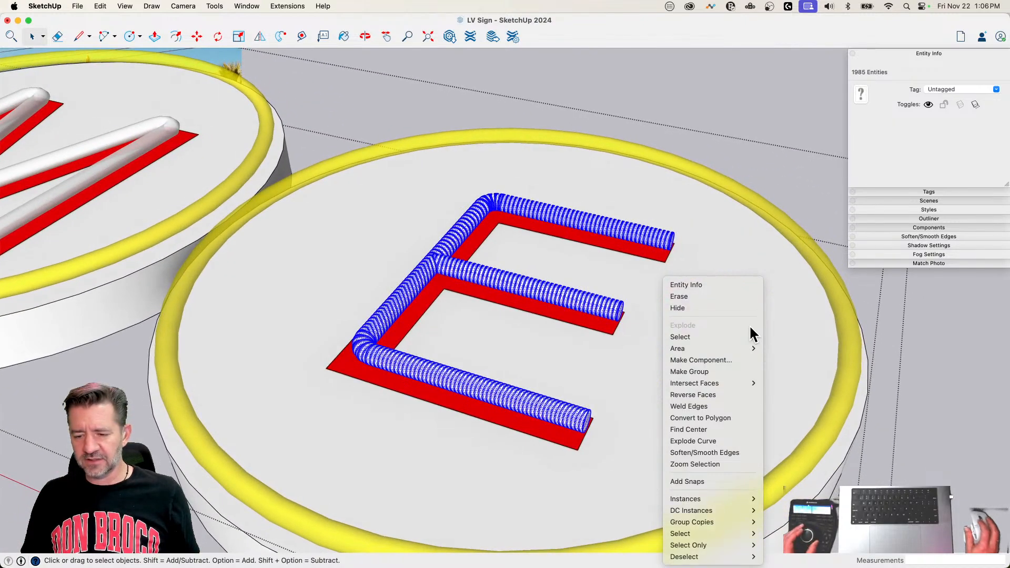
mouse_move(750, 338)
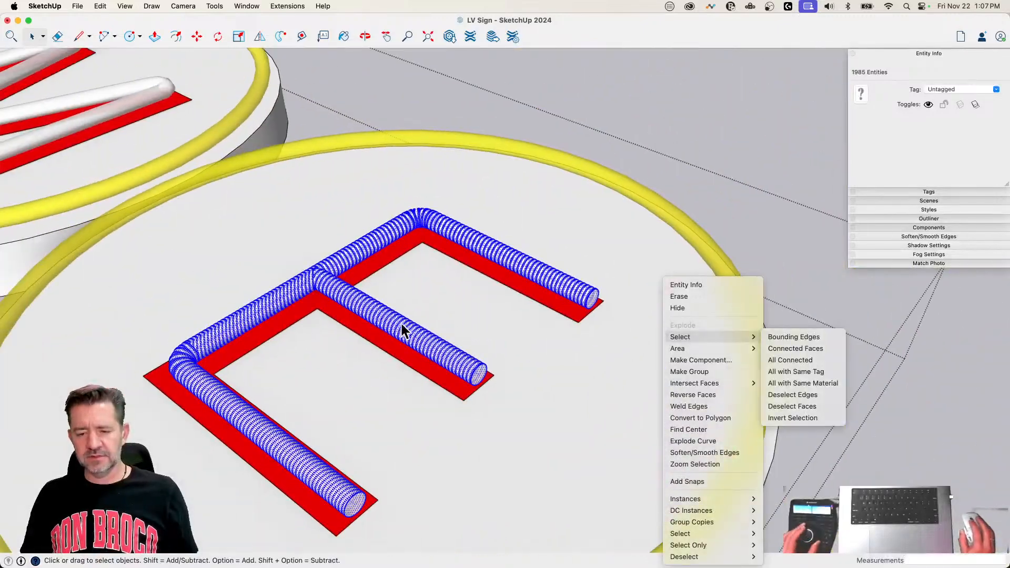
left_click(400, 326)
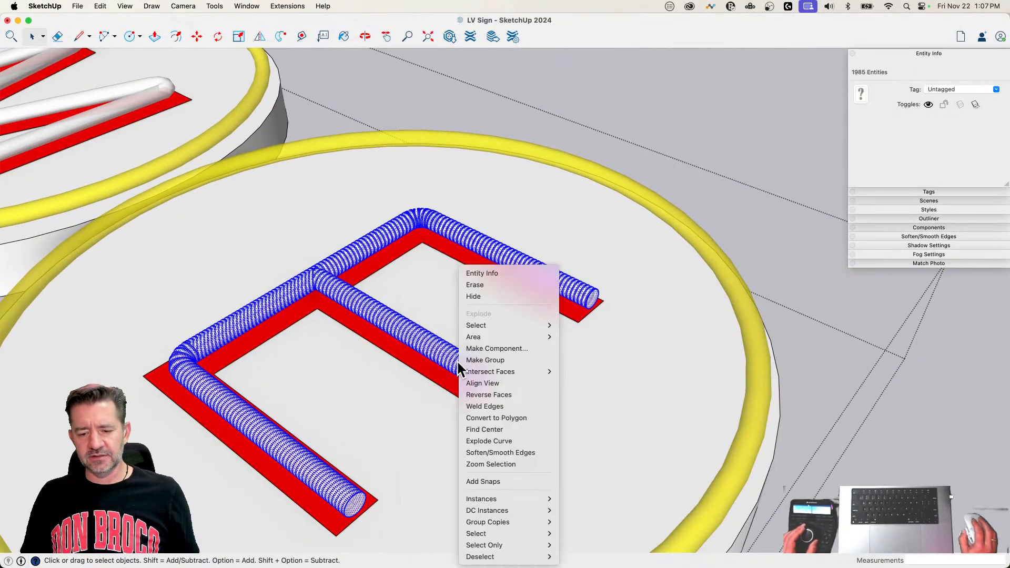
left_click(437, 178)
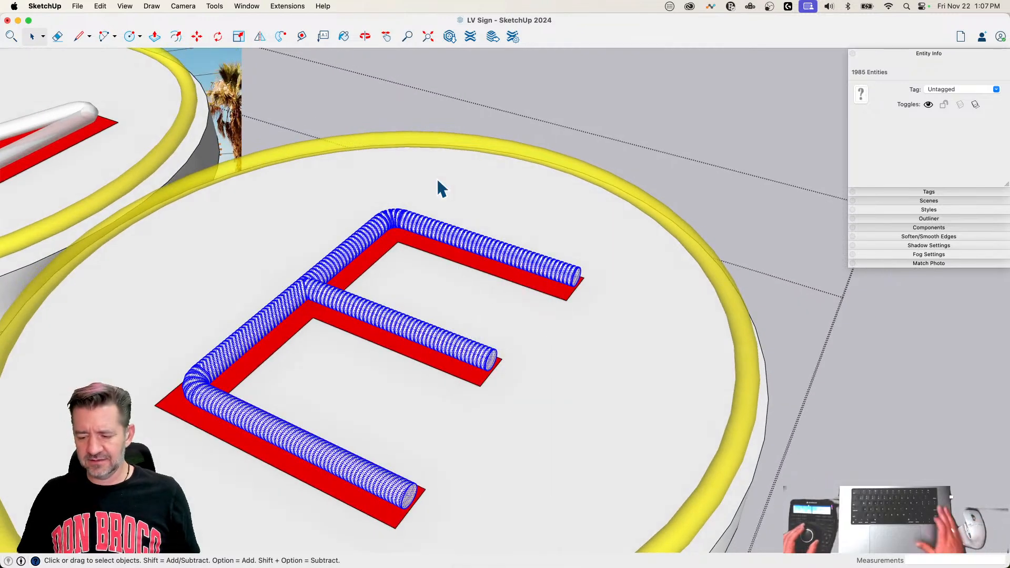
key("Delete")
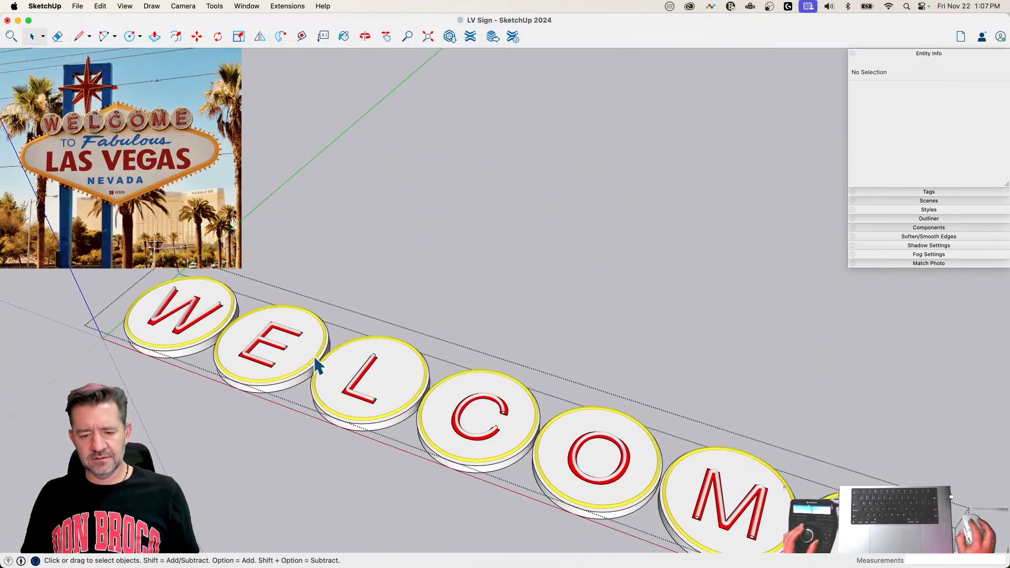
Step: Copy the first E's neon tube onto the last E's disc at the matching point of its red letter, and leave the letters group
left_click(283, 352)
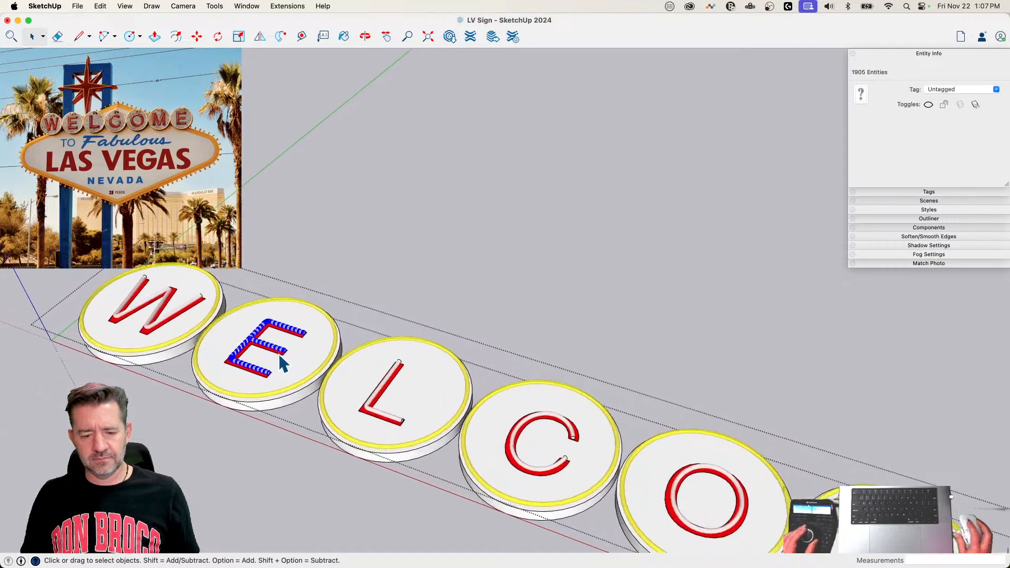
key("m")
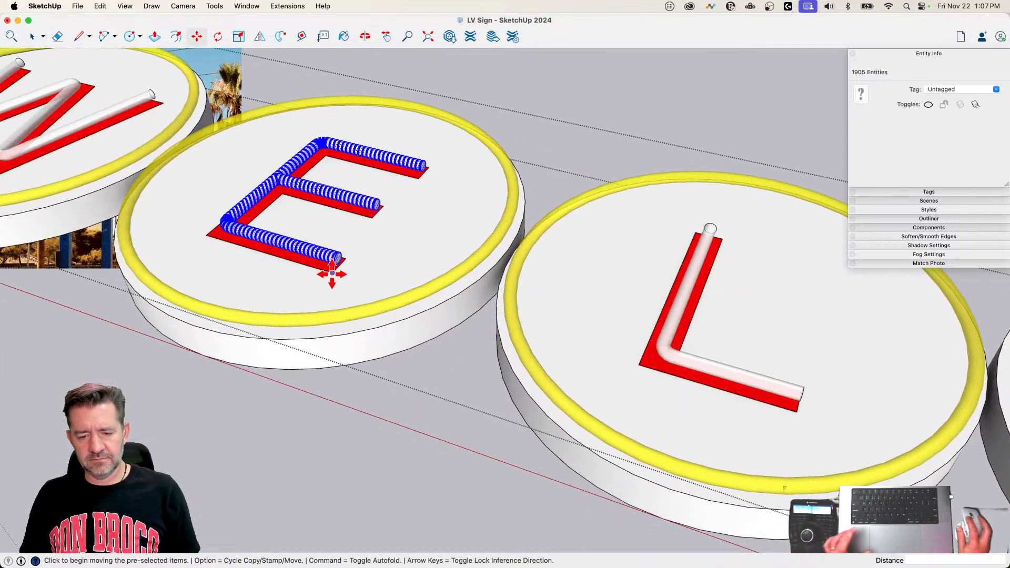
left_click(332, 274)
key("alt")
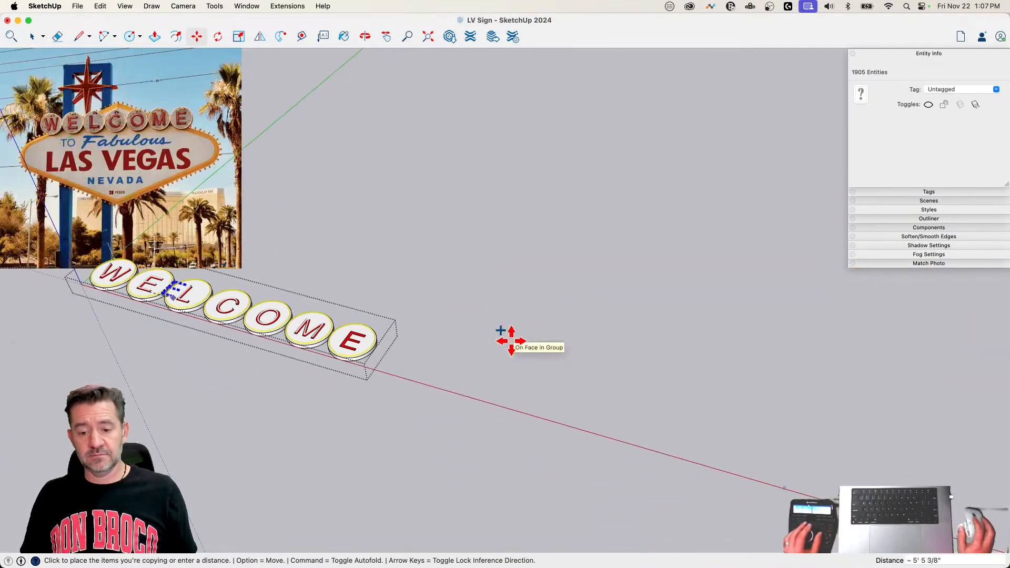
scroll(347, 342, "up", 6)
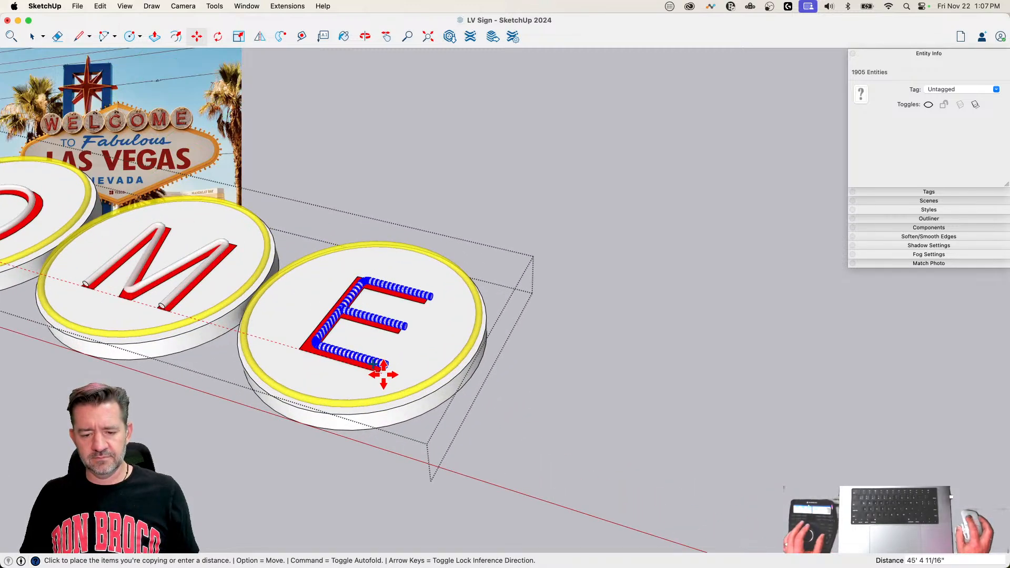
key("space")
left_click(544, 423)
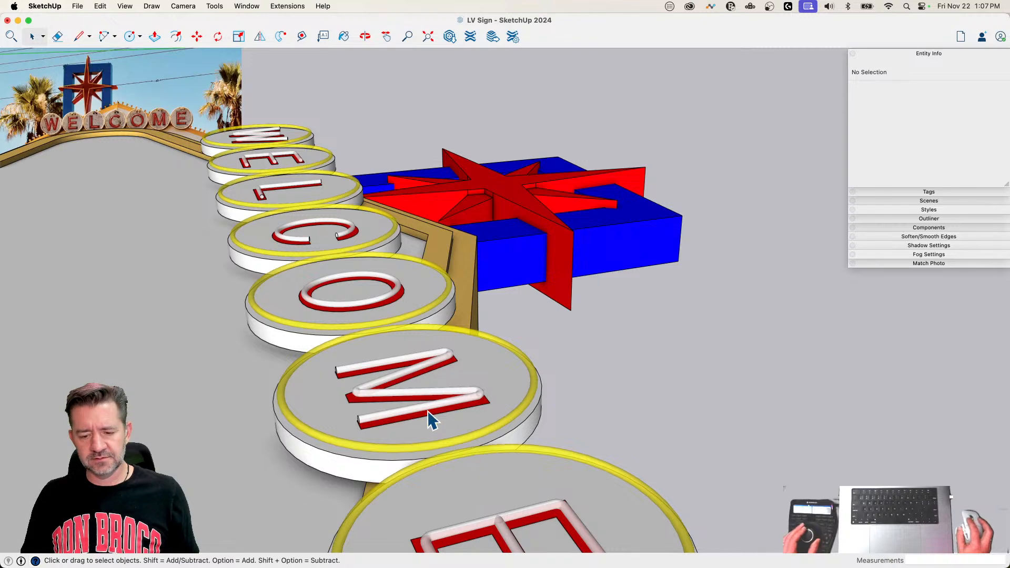
Step: Hide all edges of the neon tubes in the letters group, excluding the nested groups, red letters and tube faces
left_click(427, 411)
double_click(427, 411)
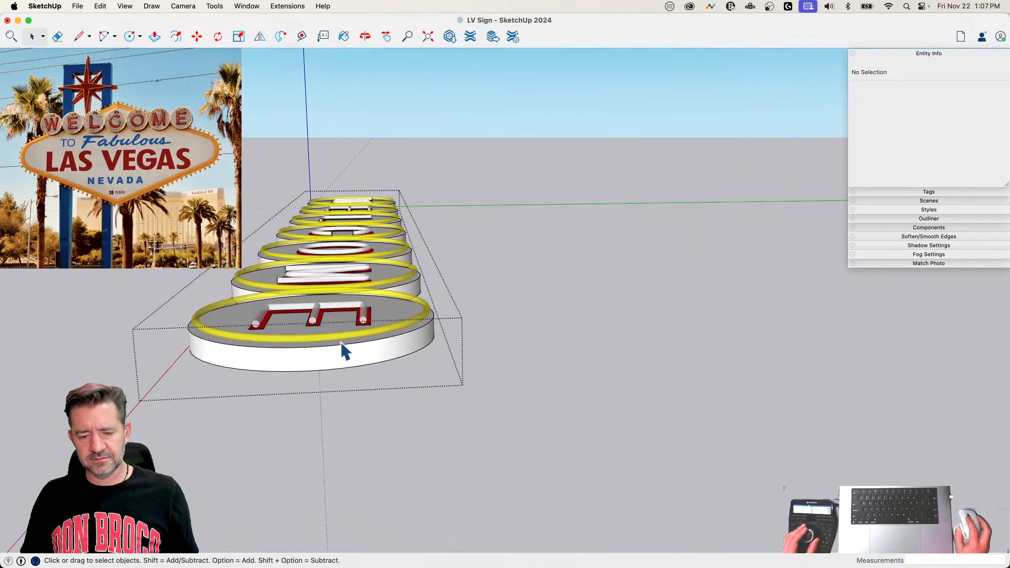
key("super+a")
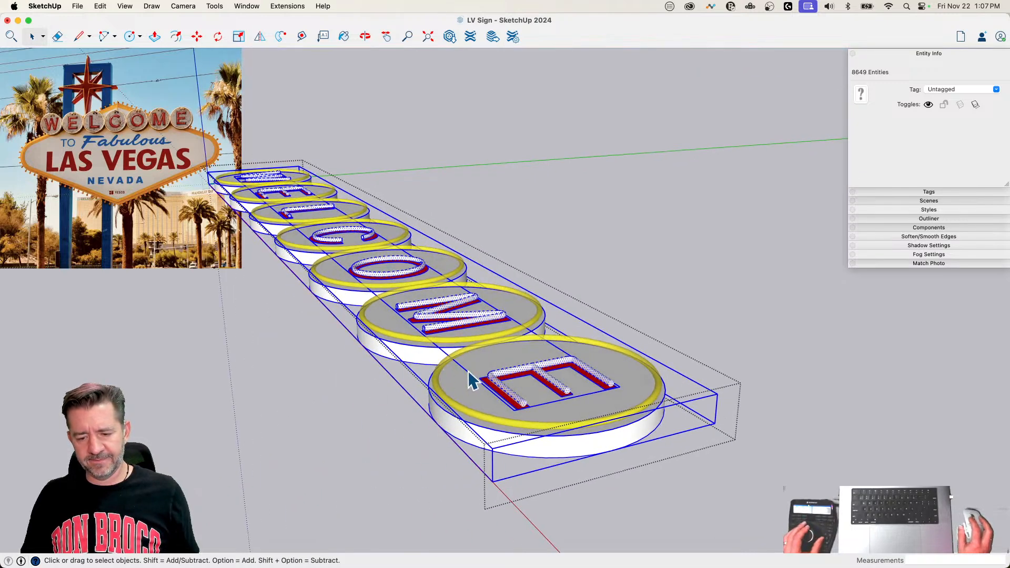
right_click(504, 374)
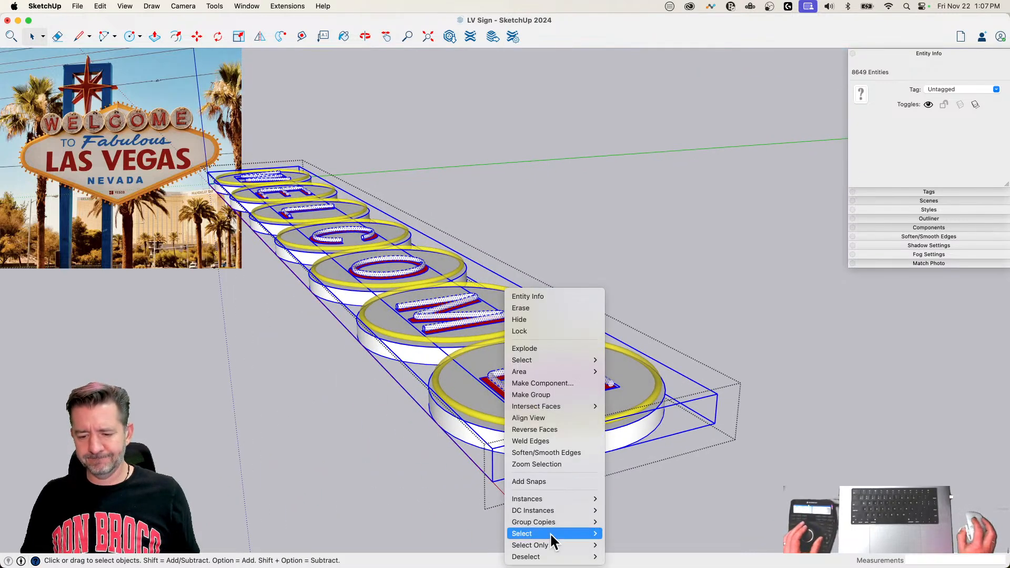
mouse_move(552, 560)
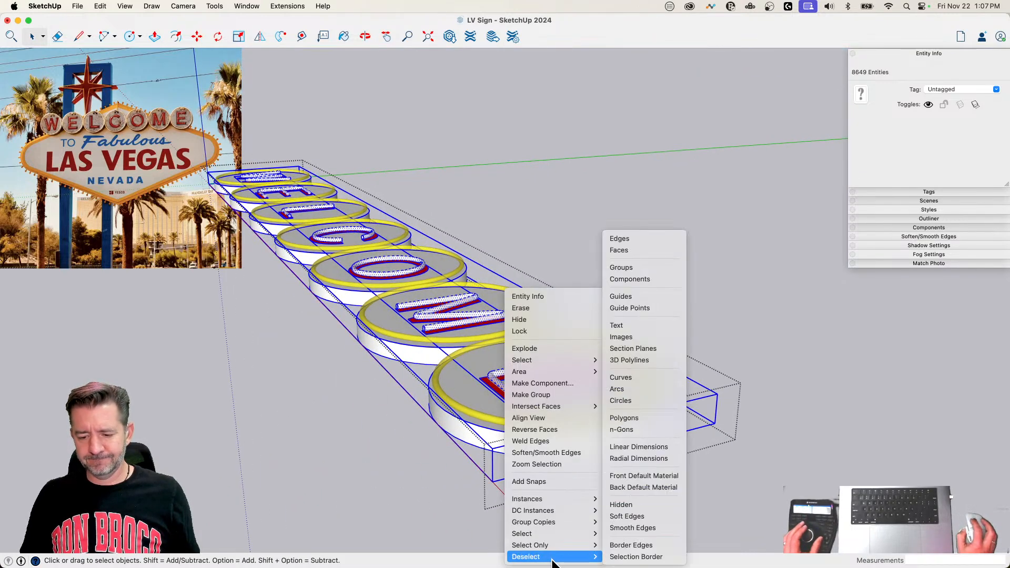
left_click(627, 266)
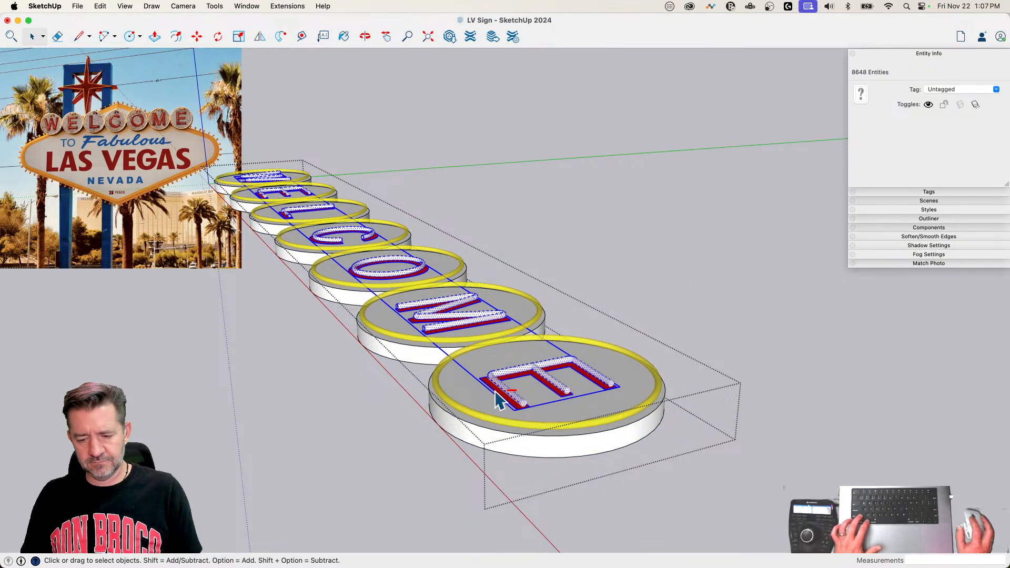
left_click(498, 401, "shift")
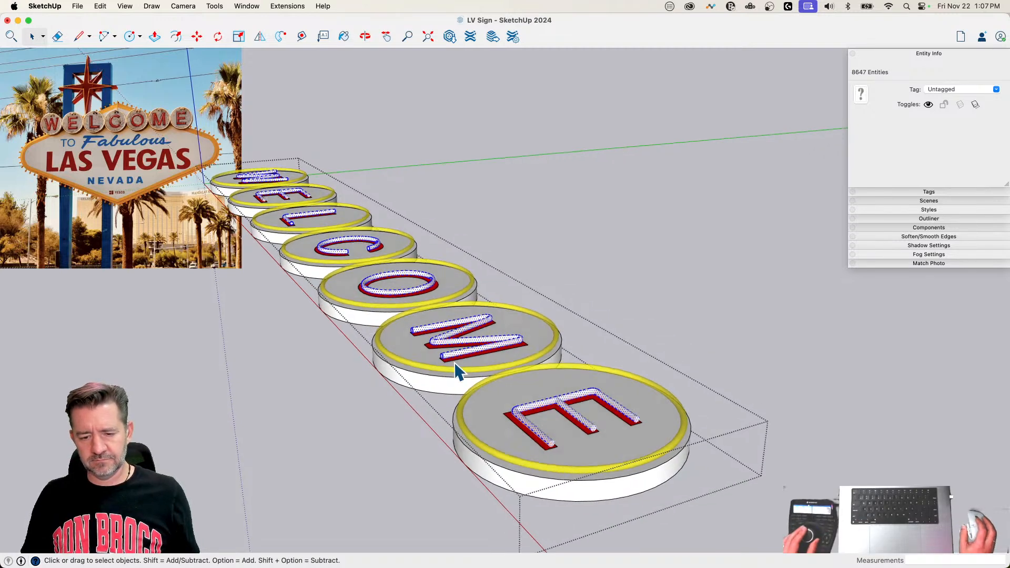
right_click(453, 363)
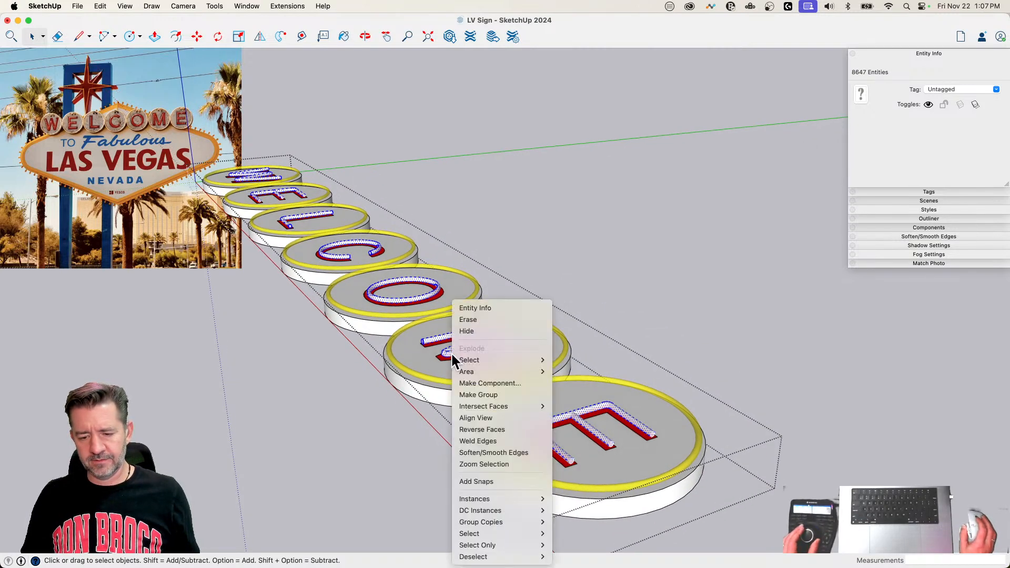
mouse_move(539, 362)
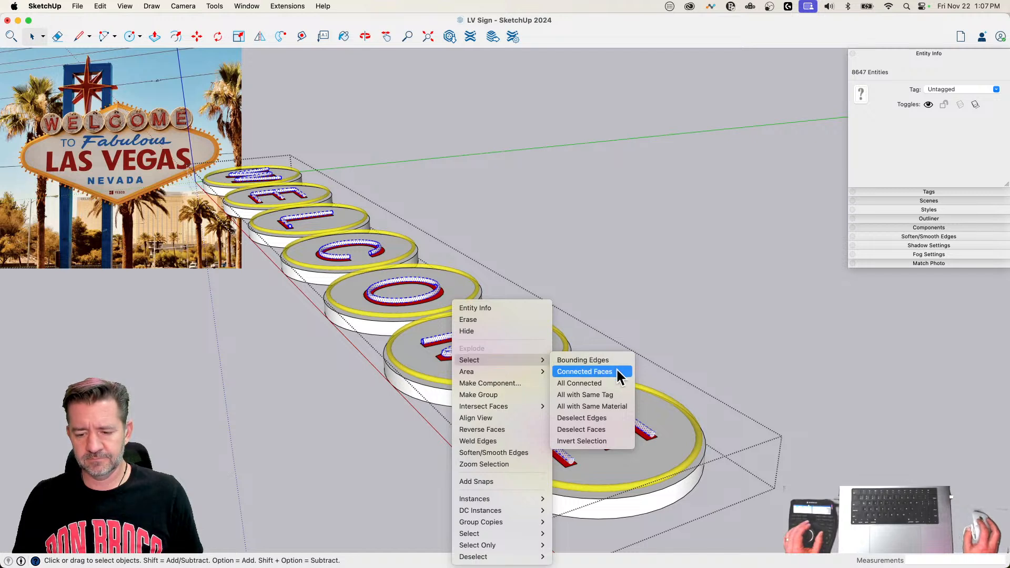
mouse_move(519, 559)
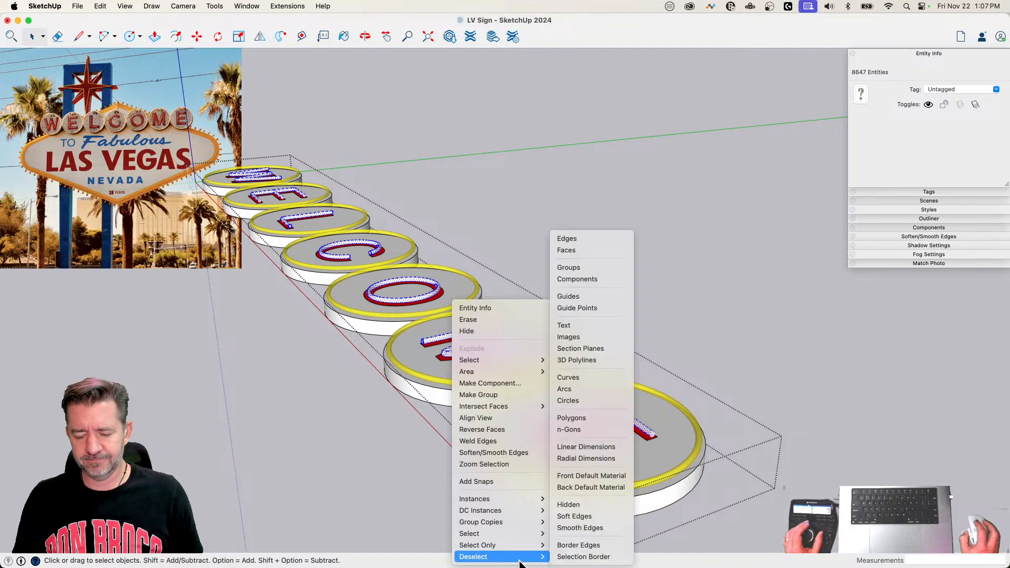
left_click(566, 249)
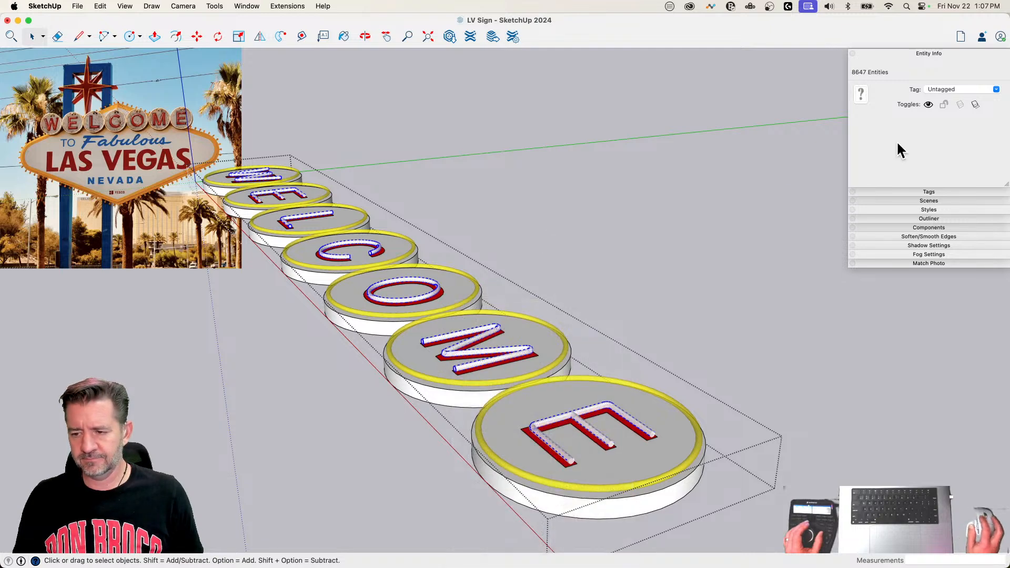
left_click(927, 138)
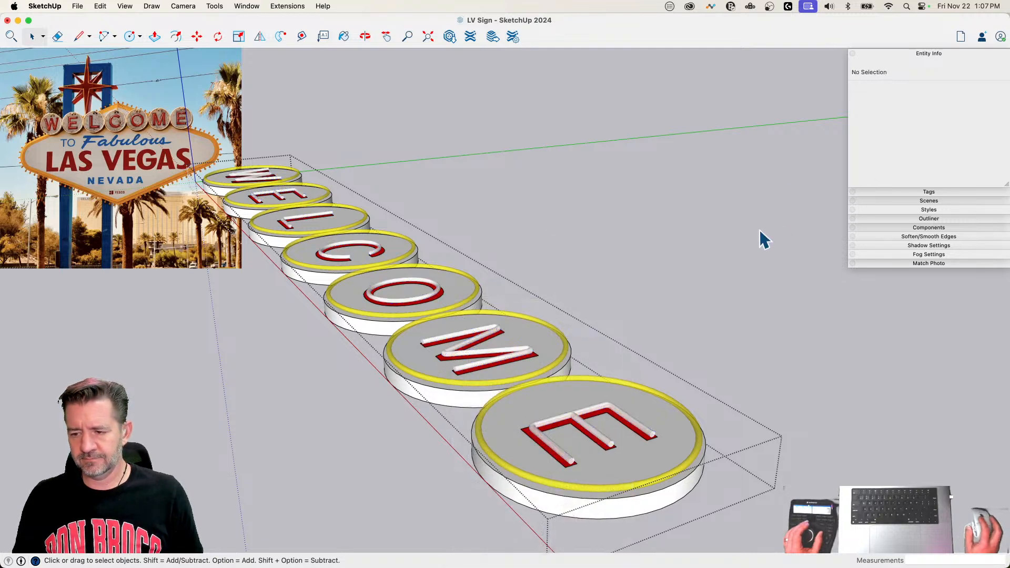
left_click(734, 228)
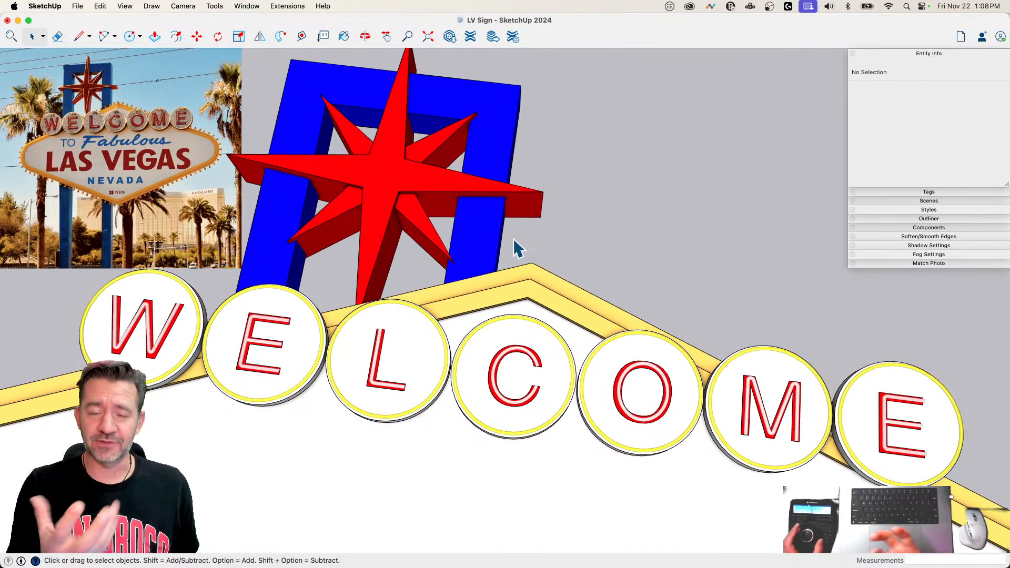
left_click(439, 293)
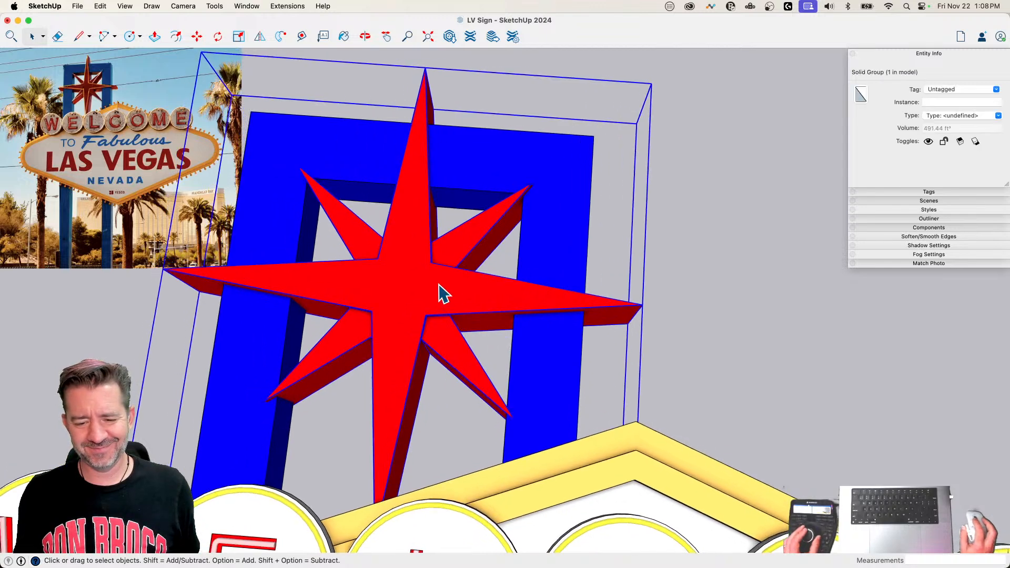
double_click(460, 286)
left_click(459, 284)
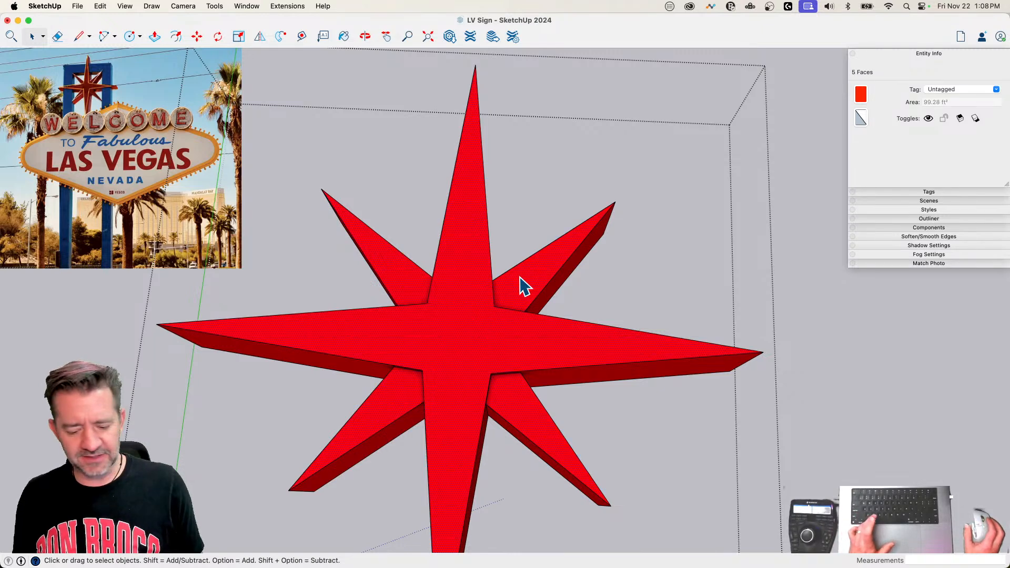
left_click(802, 190)
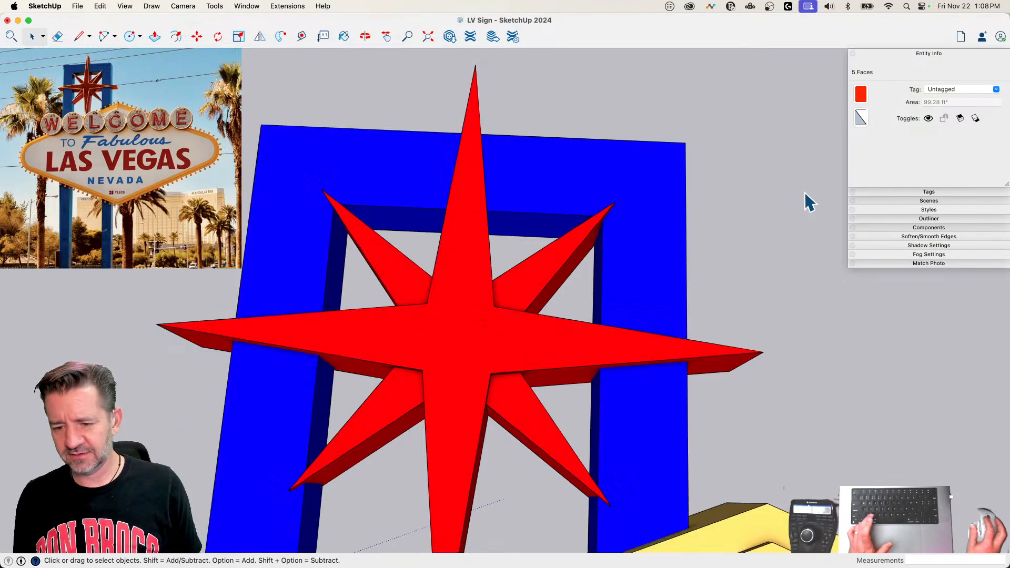
double_click(493, 283)
left_click(413, 288)
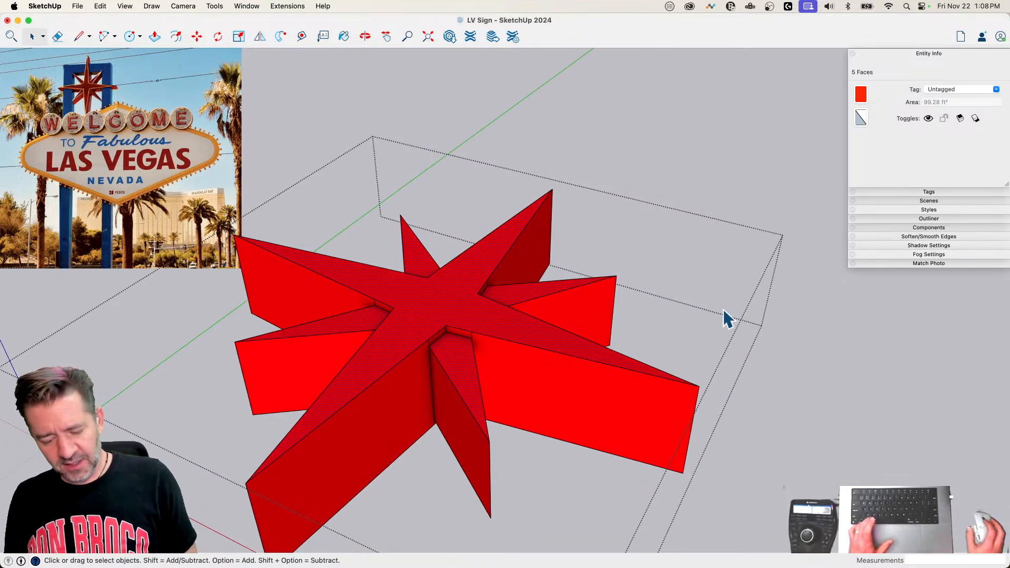
left_click(664, 163)
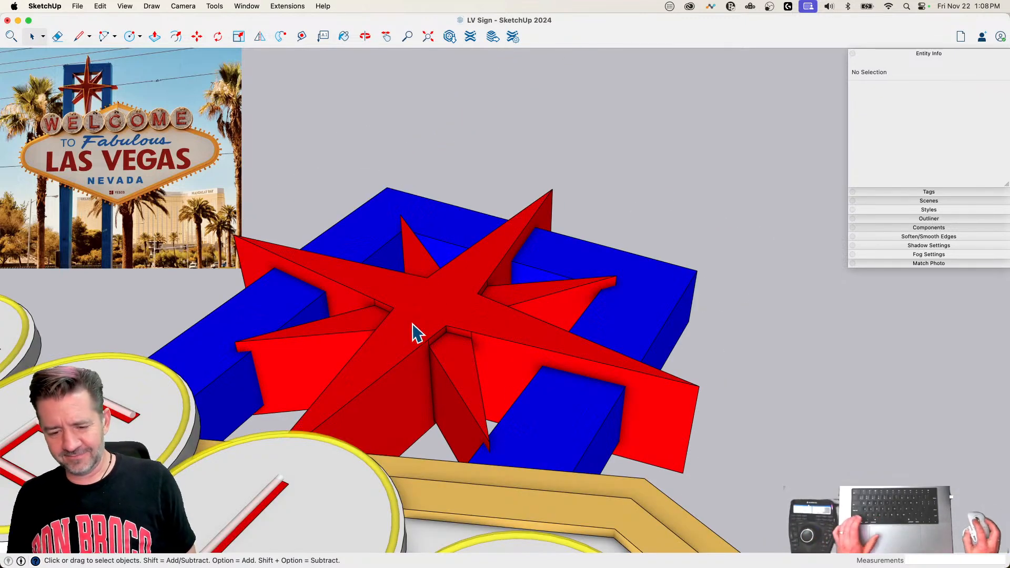
Step: Copy the red star's five front faces out of its group and paste them in place outside it
double_click(412, 331)
left_click(422, 245, "shift")
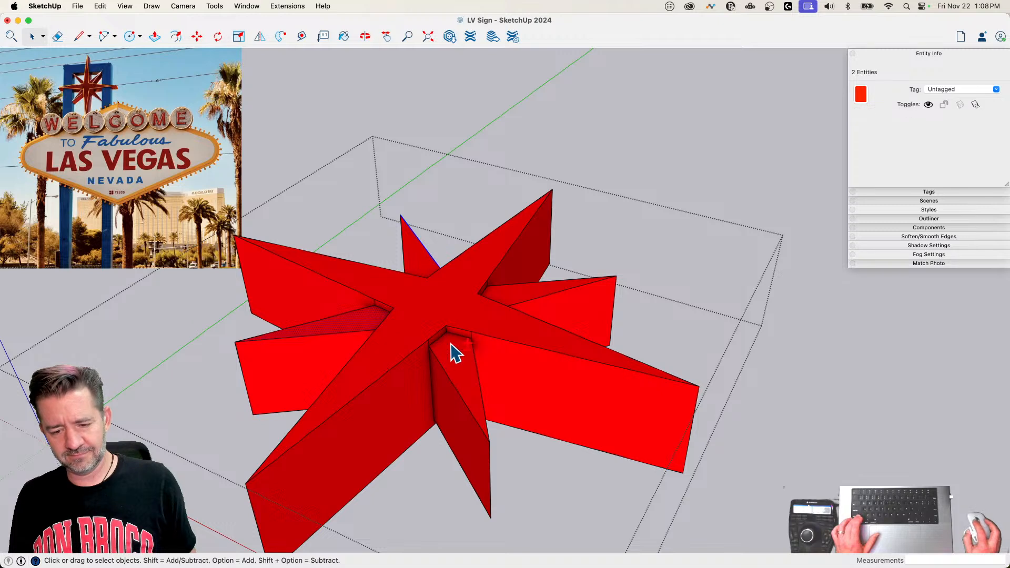
left_click(425, 268)
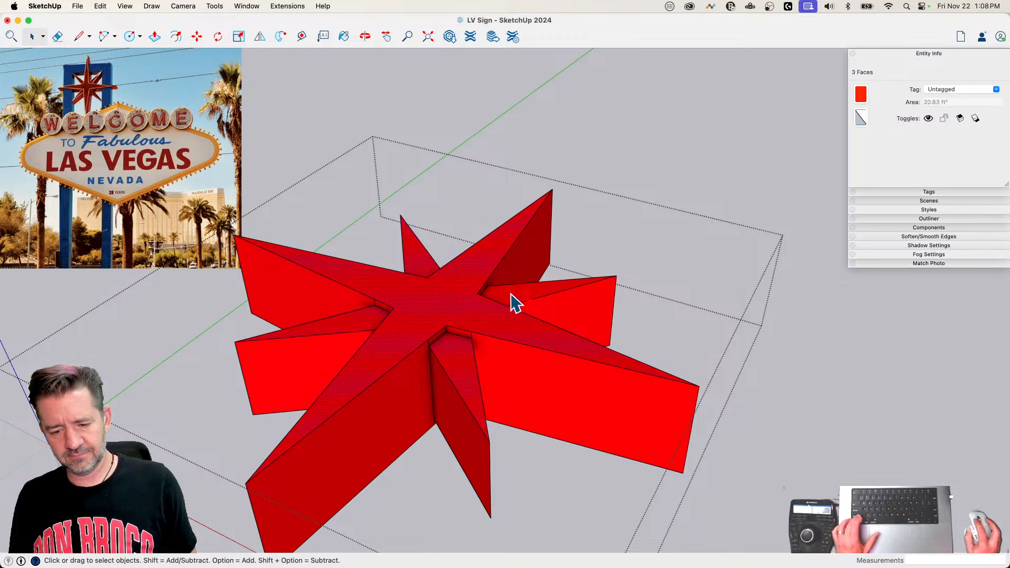
left_click(753, 159)
left_click(100, 7)
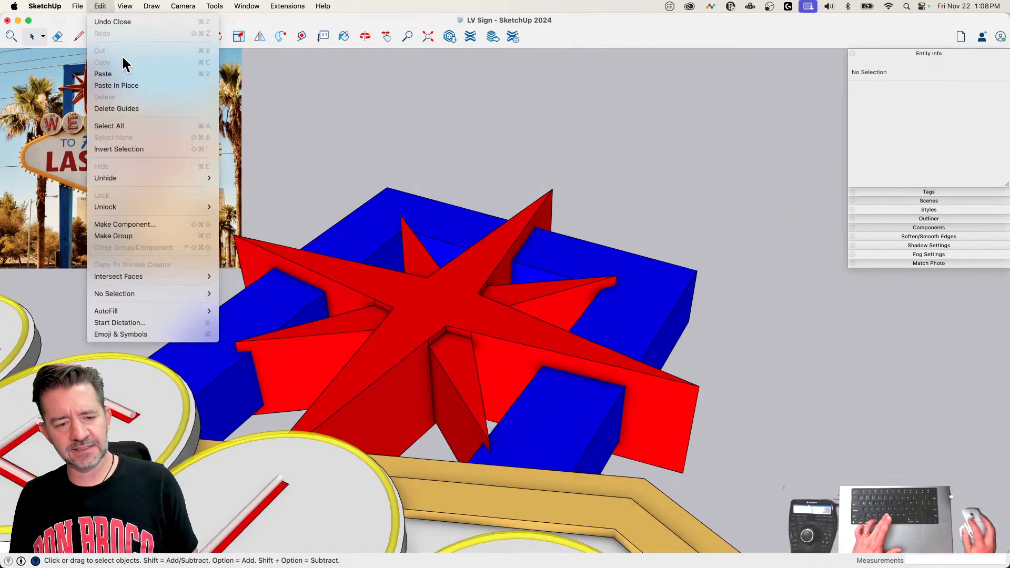
left_click(116, 85)
Step: Move the pasted star faces straight off the front of the star so they float slightly above it
key("m")
middle_click_drag(446, 281, 477, 314)
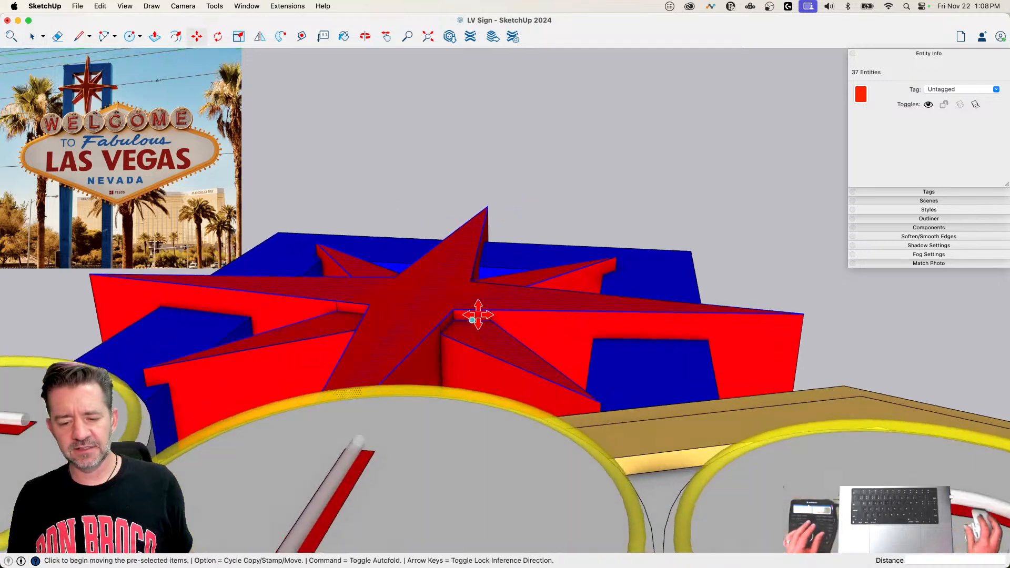
scroll(477, 314, "up", 2)
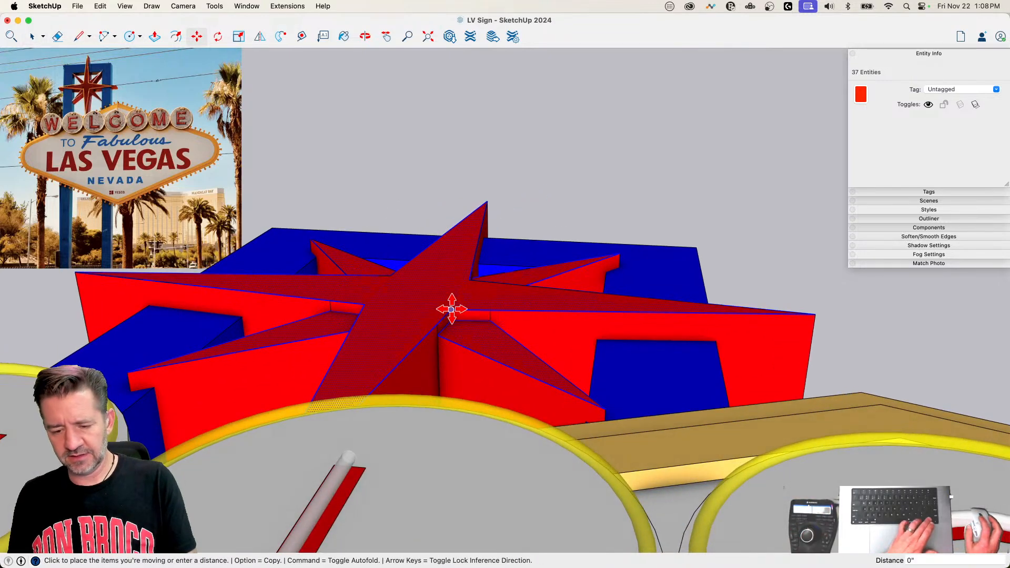
left_click(452, 309)
left_click(451, 290)
key("space")
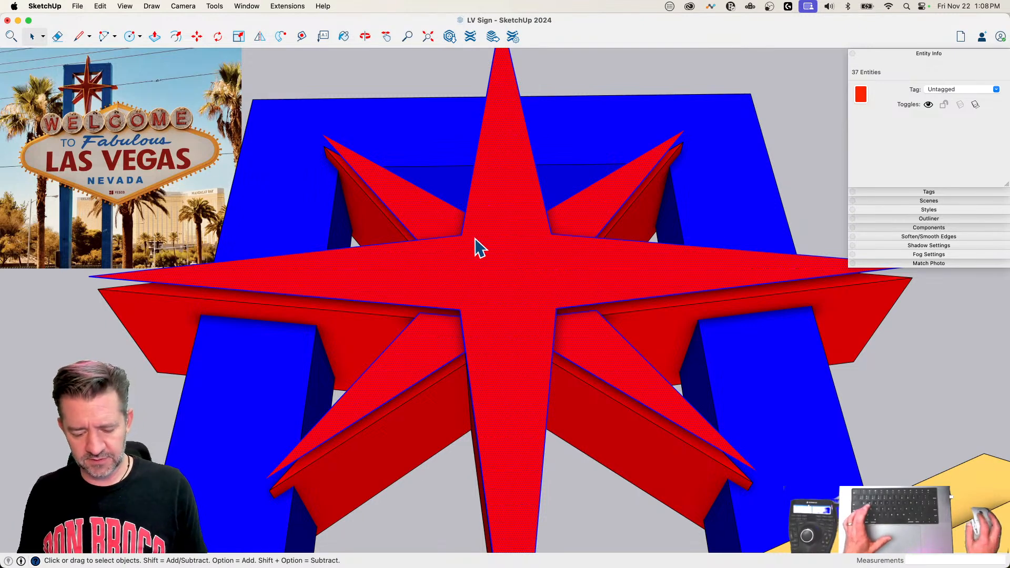
Step: Offset the pasted four-pointed star face inward about 3 inches and delete everything of it except the inset outline
left_click(497, 207)
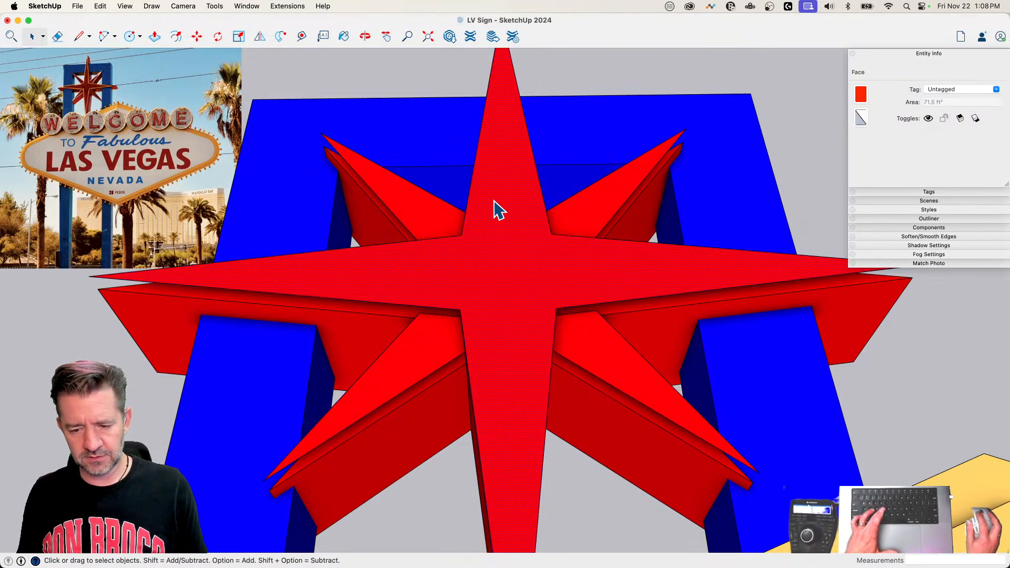
key("f")
left_click(467, 194)
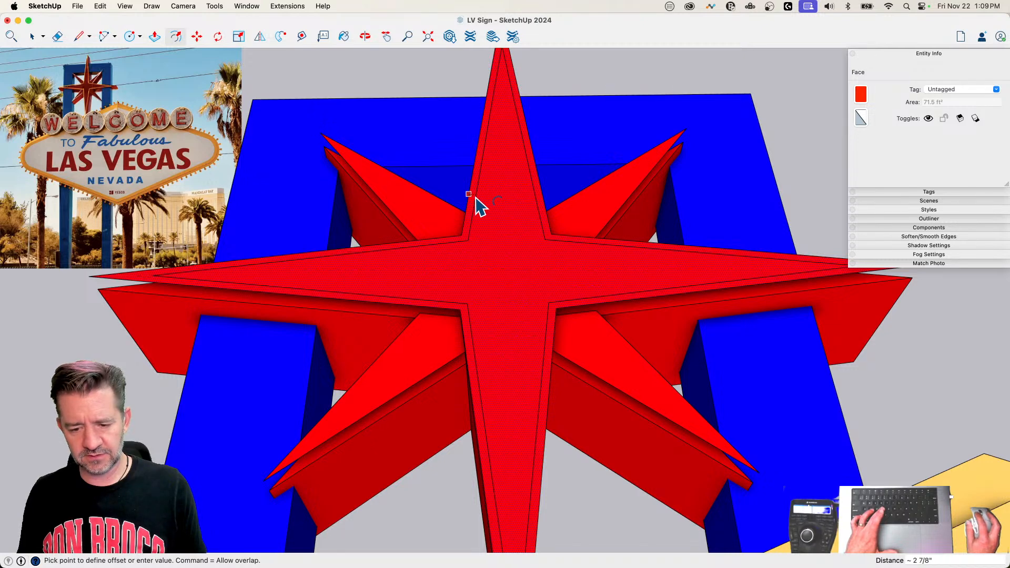
key("e")
left_click(466, 188)
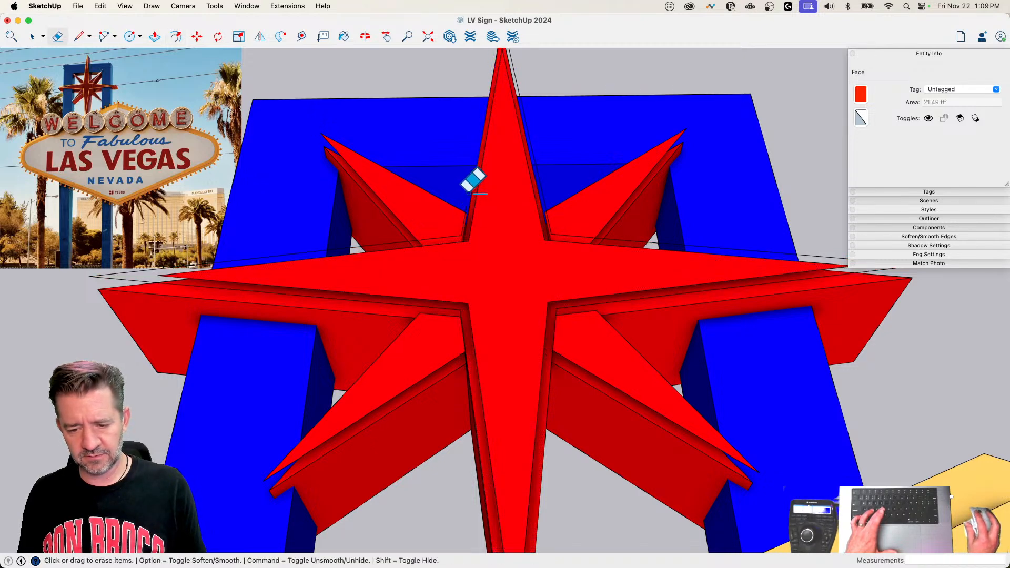
key("space")
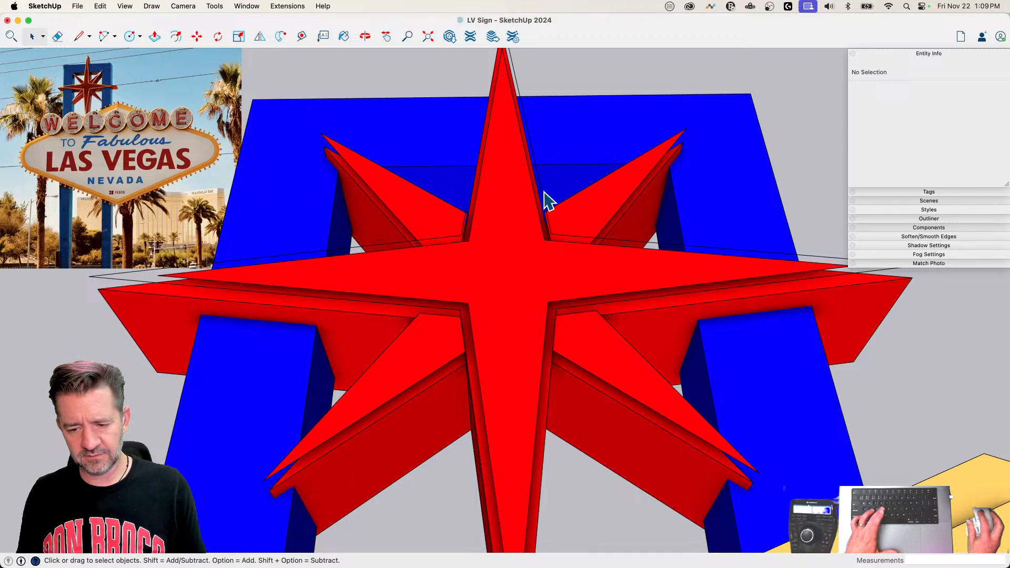
triple_click(542, 193)
key("Delete")
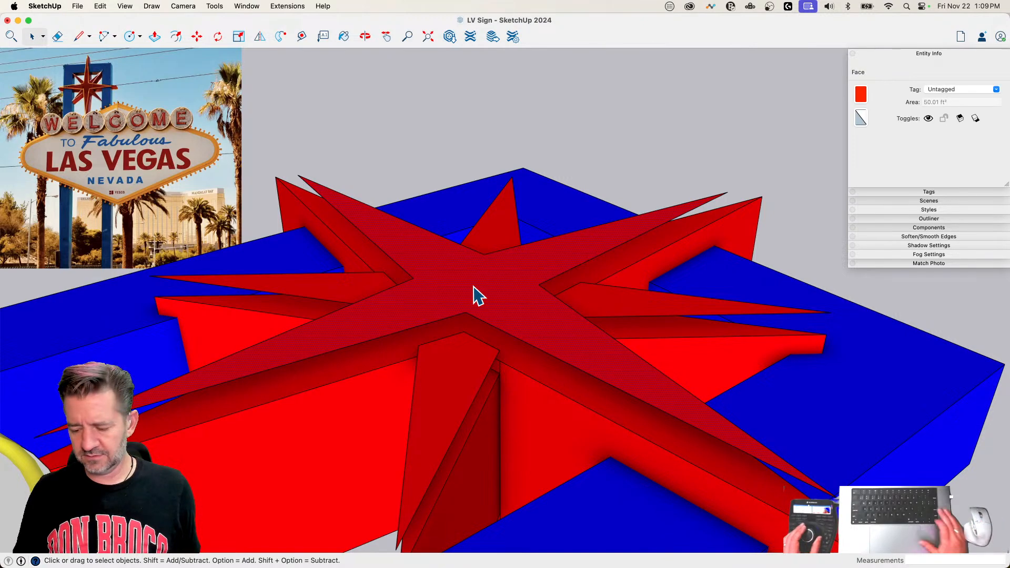
key("Delete")
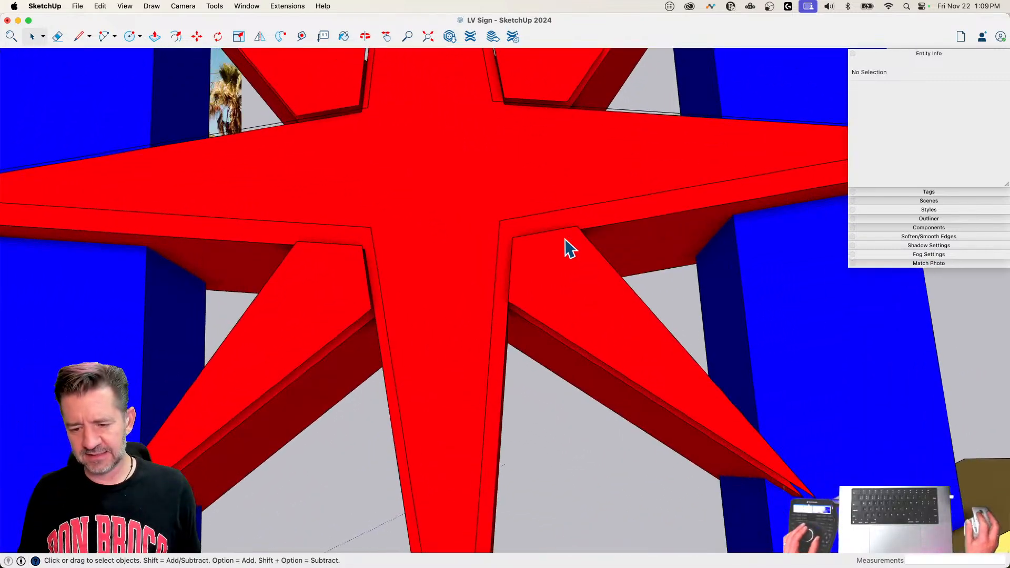
Step: Draw a 1.5-inch line from the inset star outline, perpendicular to one of its long edges
key("l")
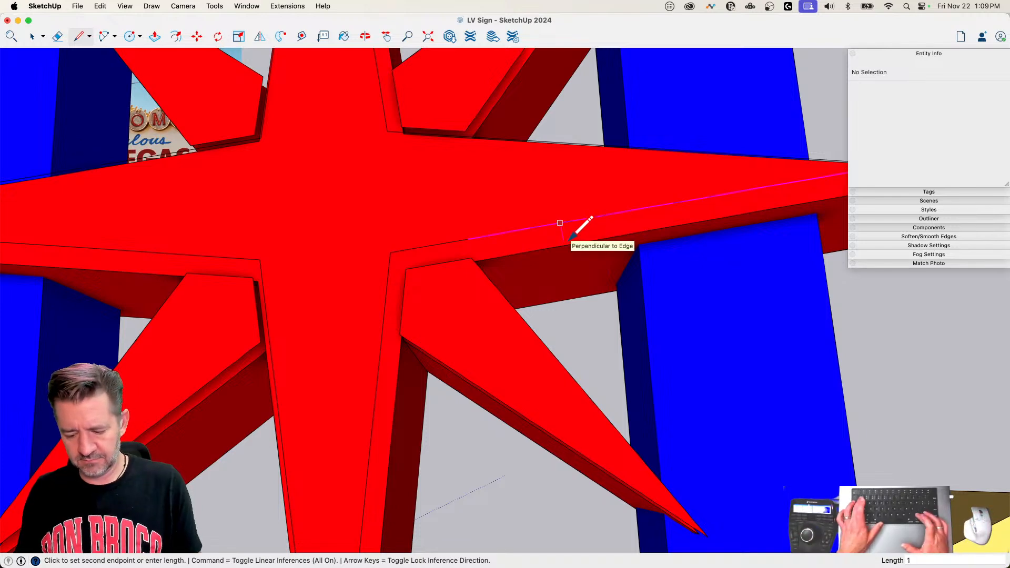
type("1.5")
key("Return")
key("space")
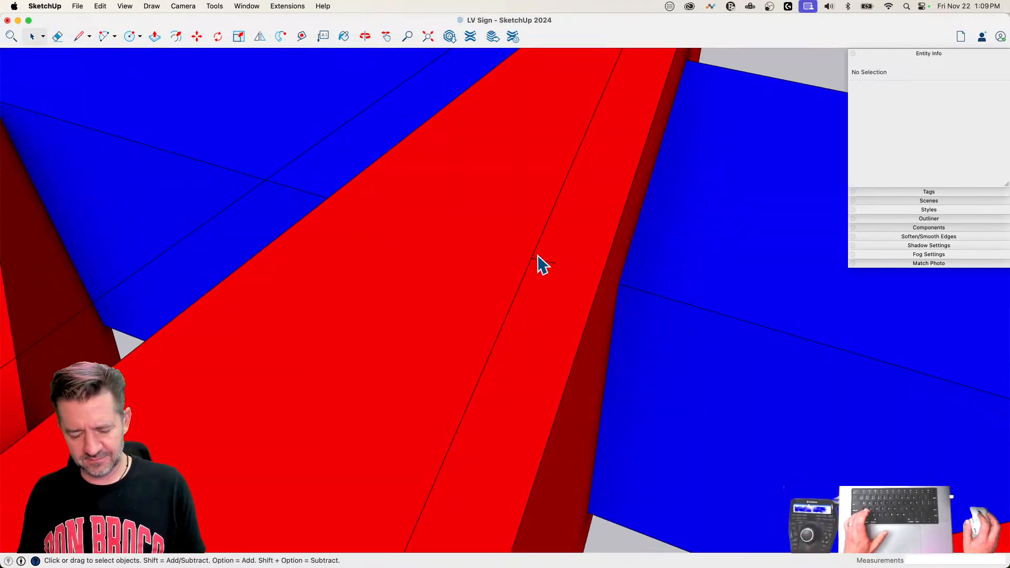
Step: Draw a circle with a 1.5-inch radius centred where the short perpendicular line meets the inset star outline
key("c")
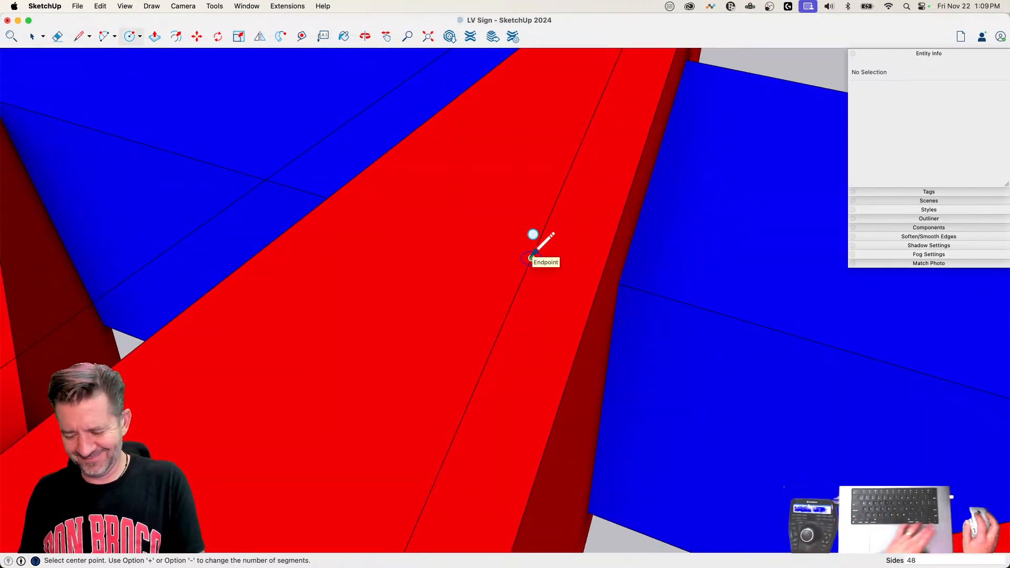
left_click(531, 257)
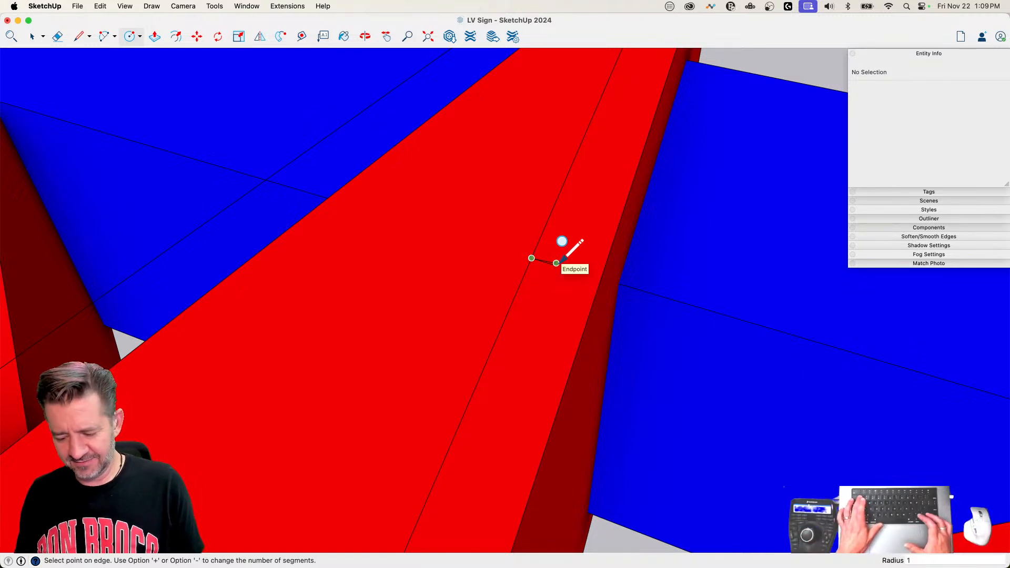
type("1.5")
key("Return")
key("space")
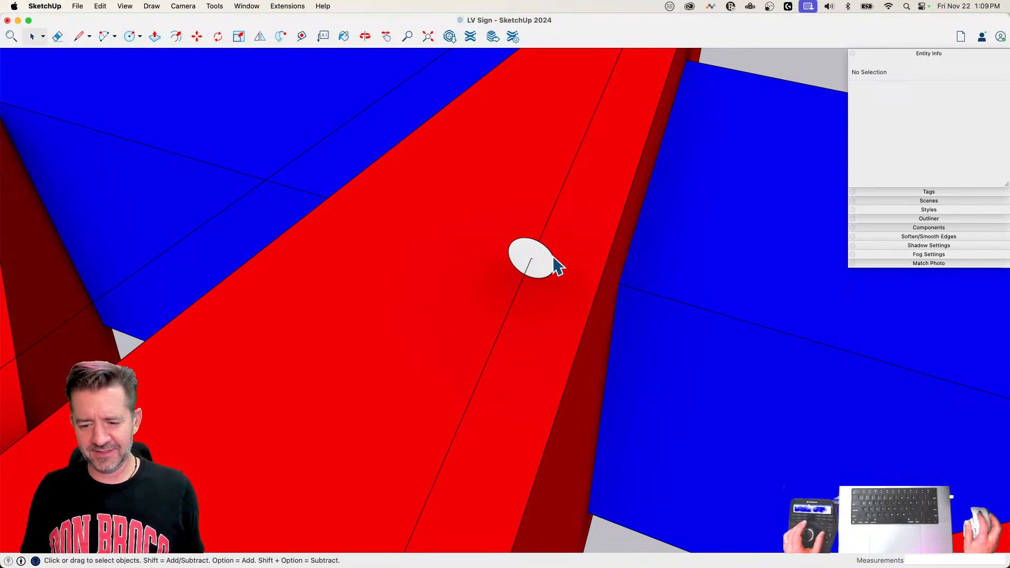
Step: Rotate the circle face about its centre to align with the short perpendicular line, and erase that helper line
left_click(547, 257)
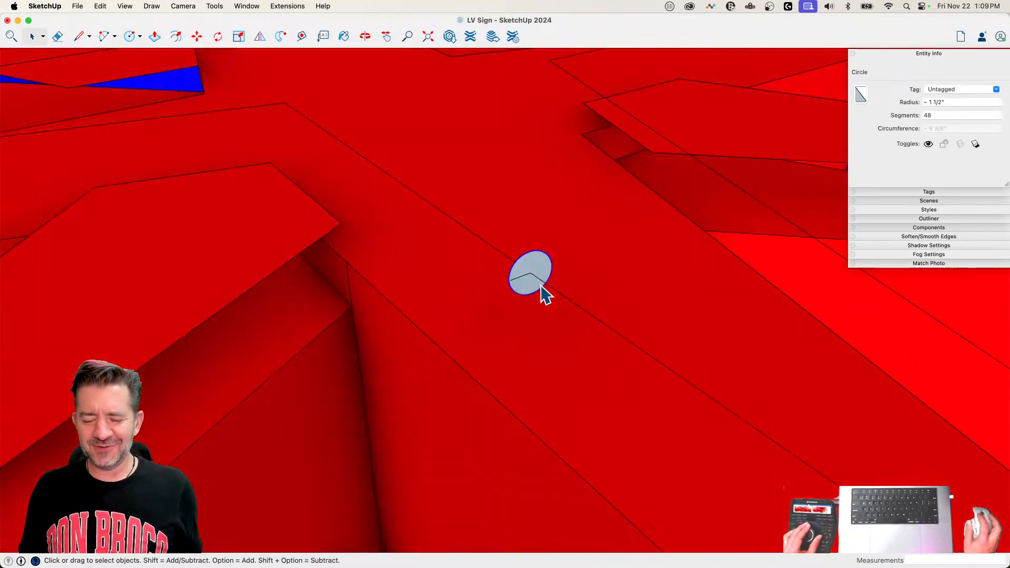
left_click(537, 268)
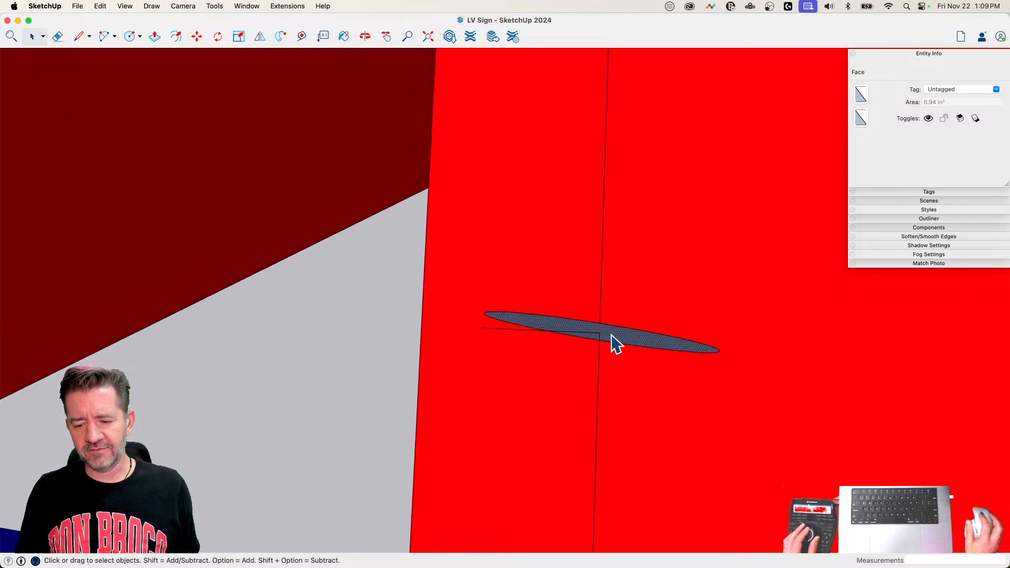
key("q")
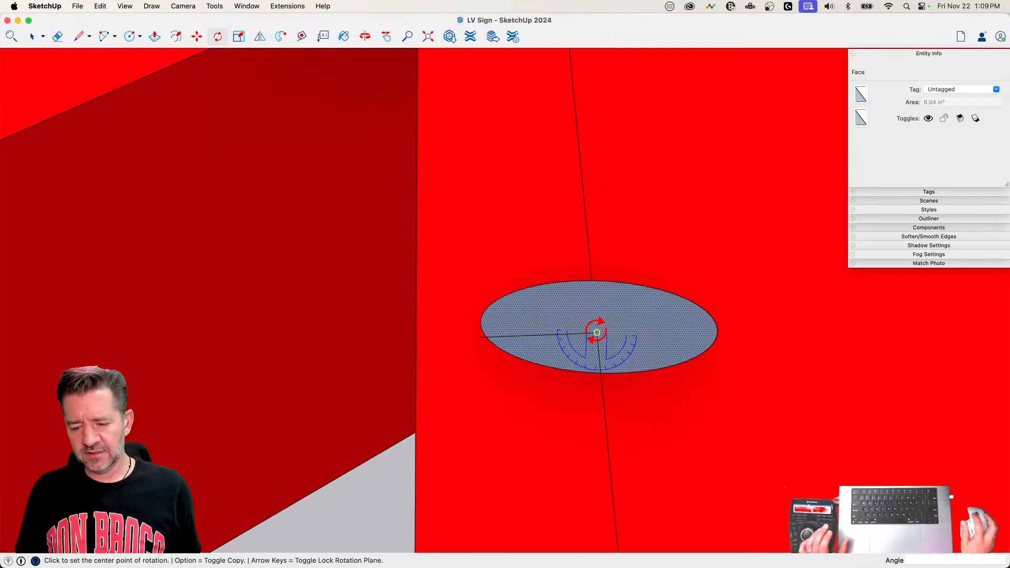
left_click(596, 332)
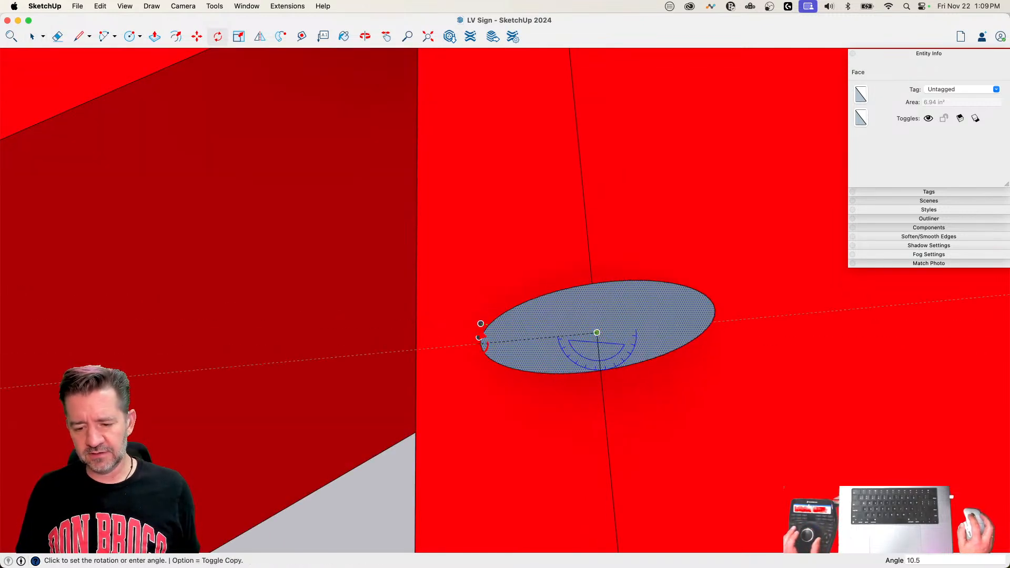
left_click(480, 337)
key("e")
left_click(536, 335)
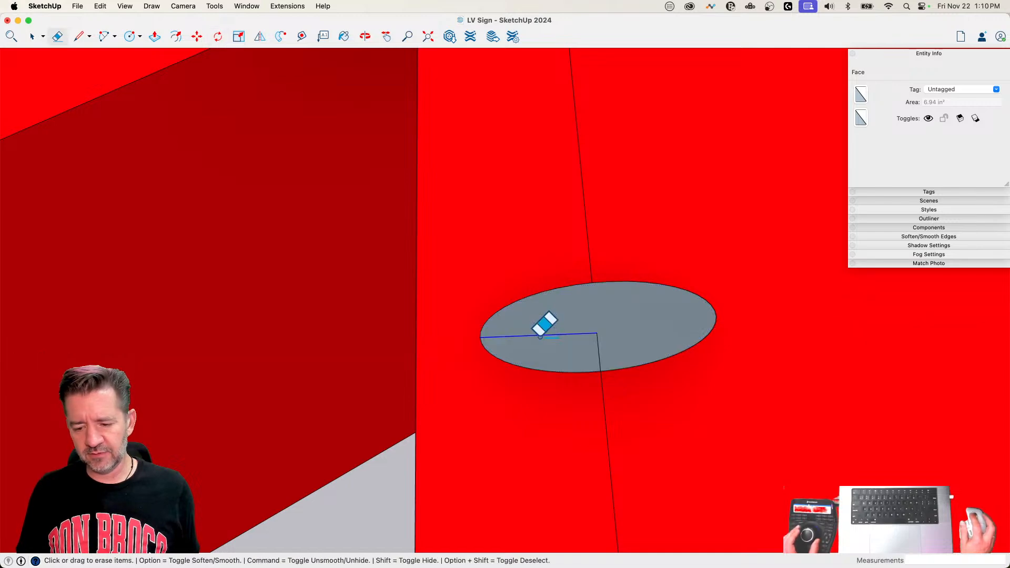
key("space")
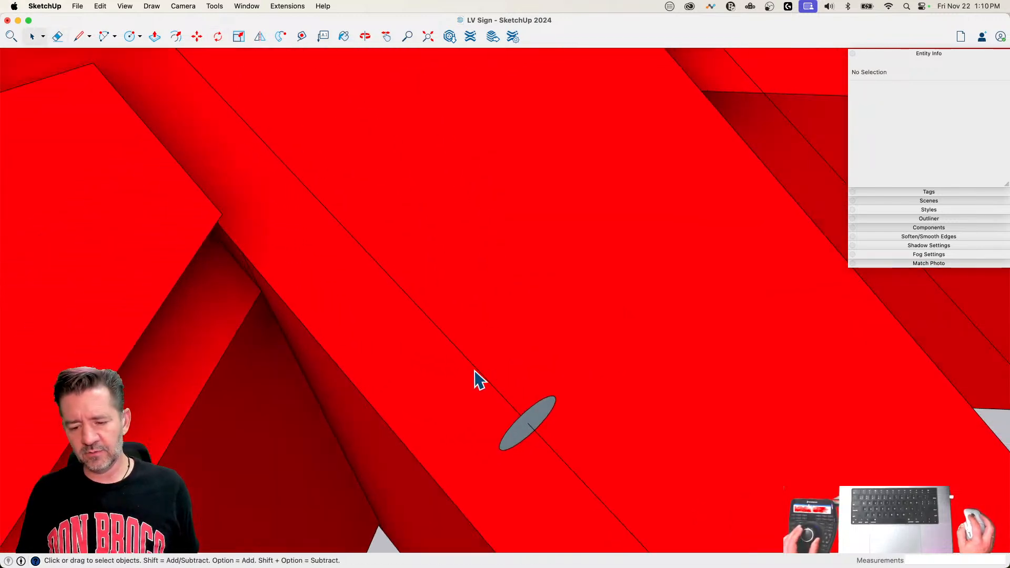
Step: Extrude the circle along the whole inset star outline with Follow Me to form the neon tube
left_click(480, 378)
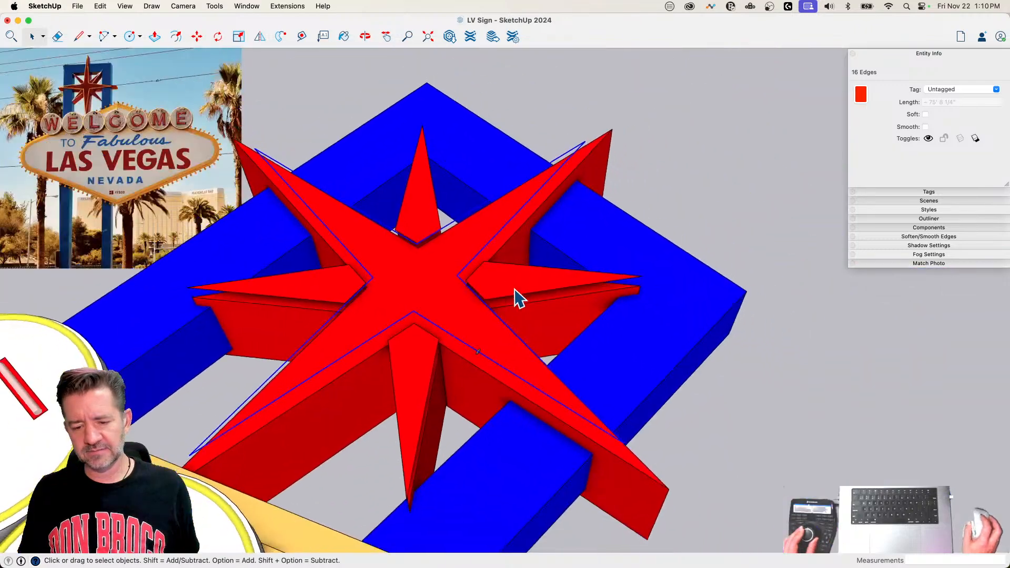
left_click(280, 37)
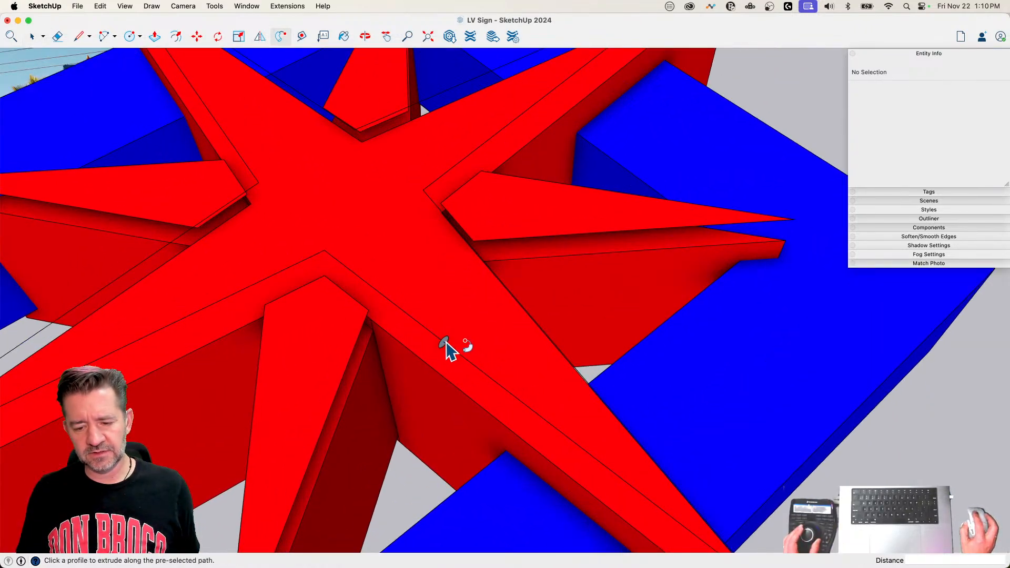
left_click(445, 343)
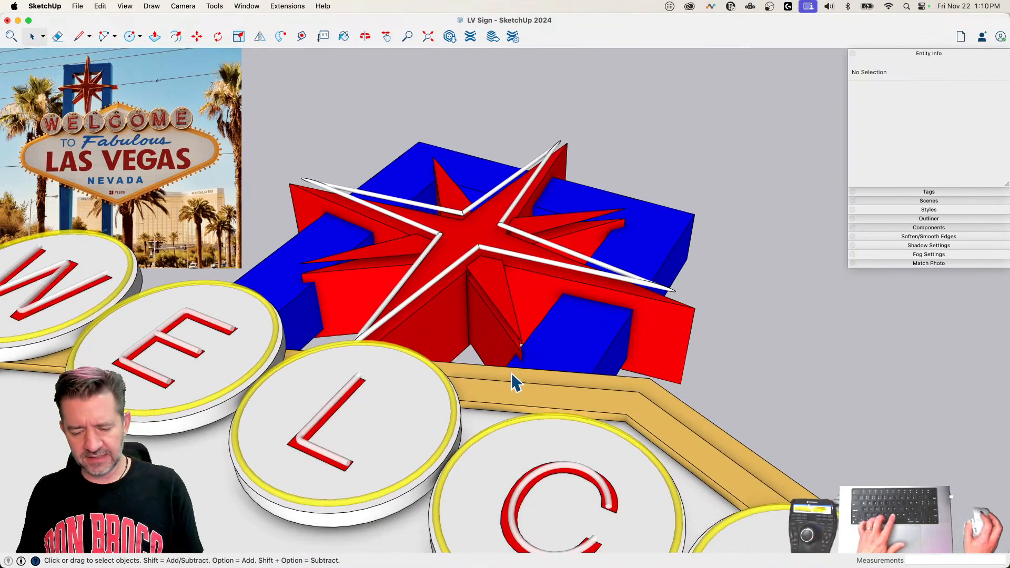
Step: Sample the translucent yellow from the ring on the L disc and paint one segment of the star tube with it
key("b")
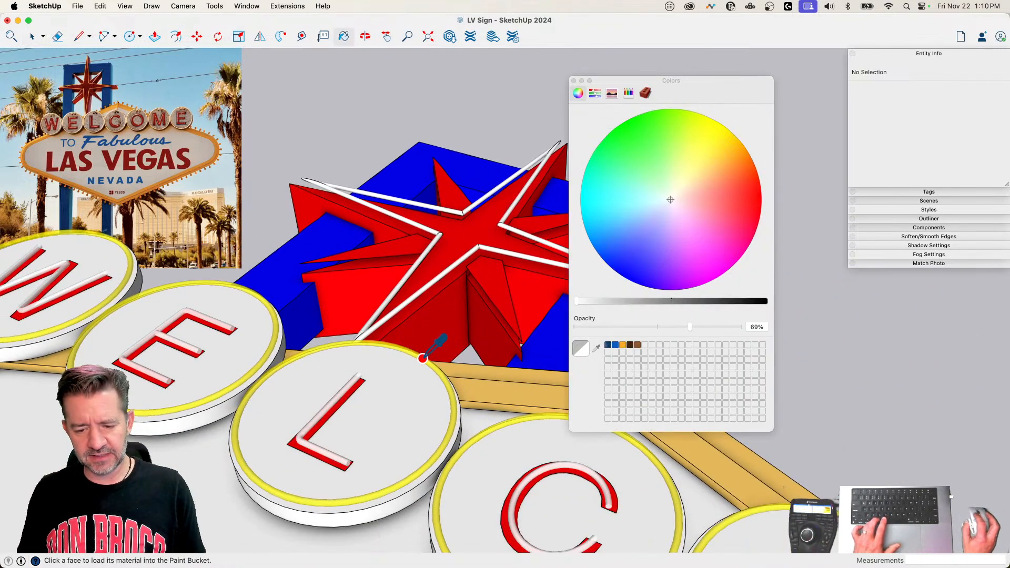
left_click(422, 358, "super")
left_click(442, 271)
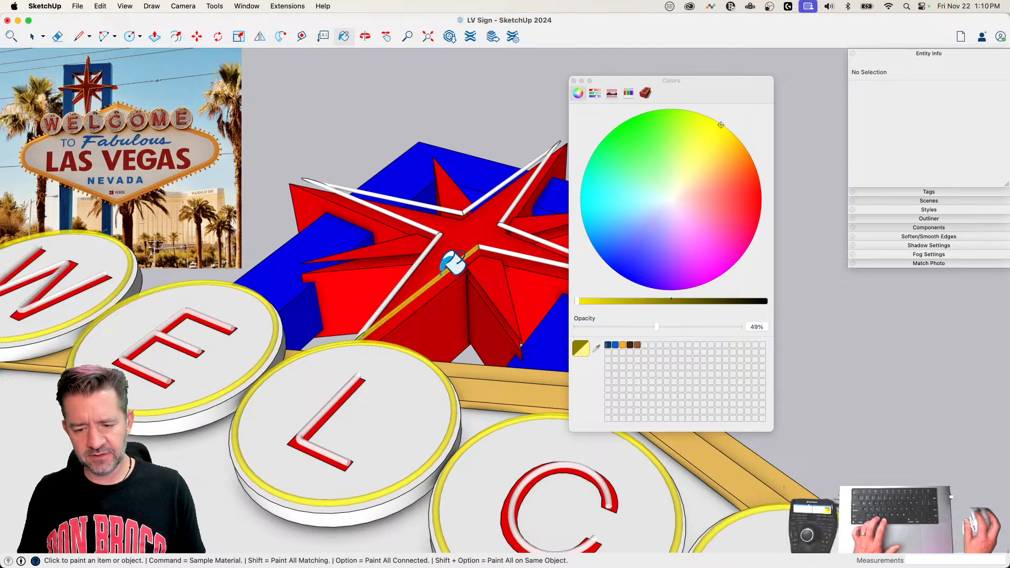
Step: Try to paint all faces matching the unpainted star tube's material translucent yellow, and undo it
key("shift")
left_click(490, 243, "shift")
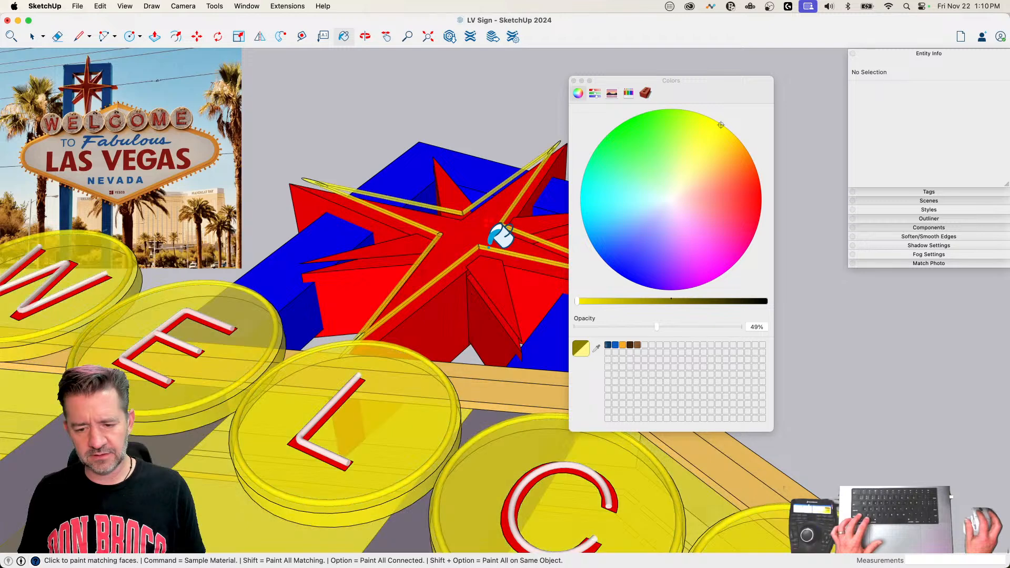
key("super+z")
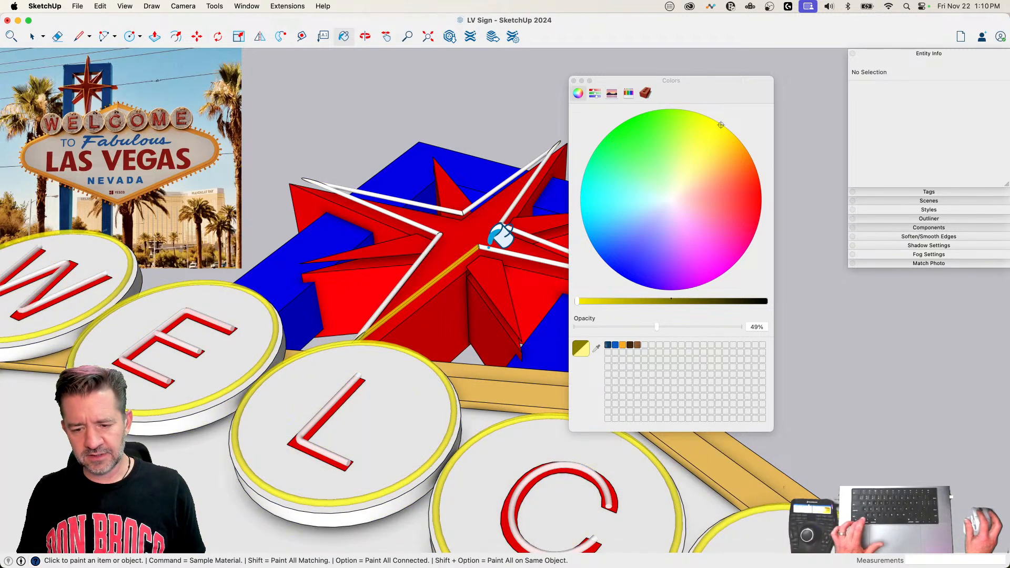
Step: Paint all connected faces of the star tube translucent yellow and close the Colors window
key("alt")
left_click(490, 243, "alt")
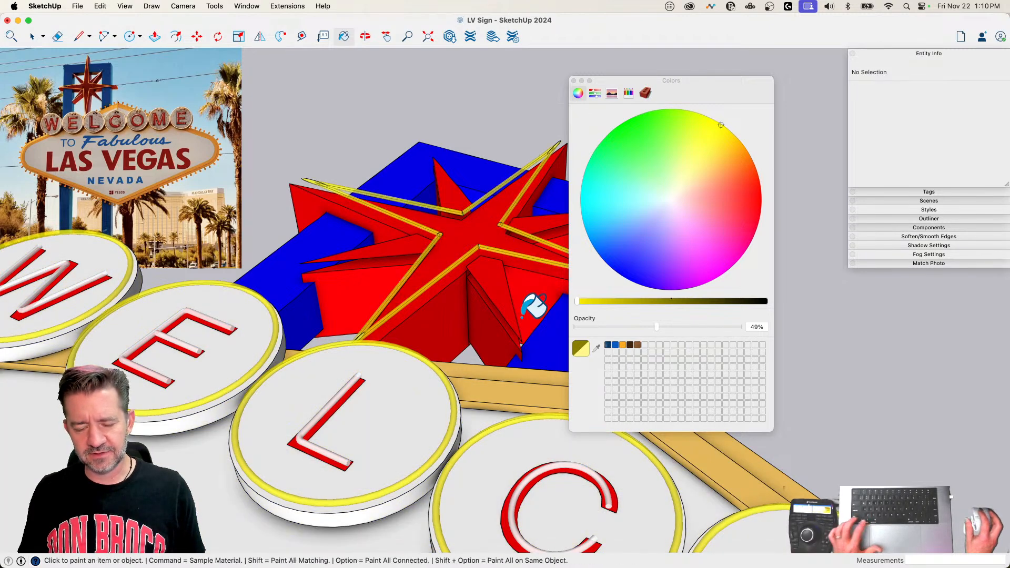
key("space")
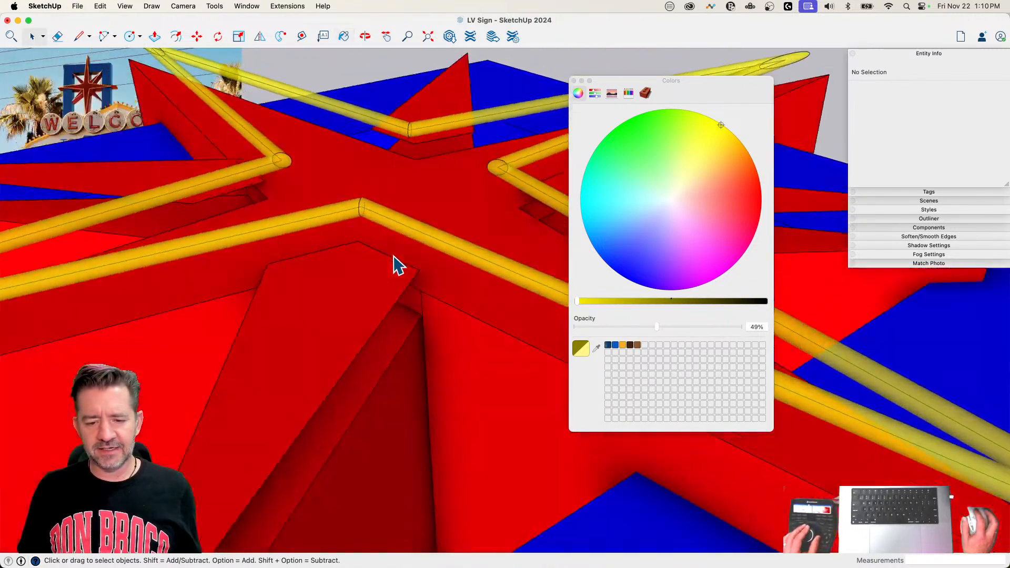
left_click(574, 81)
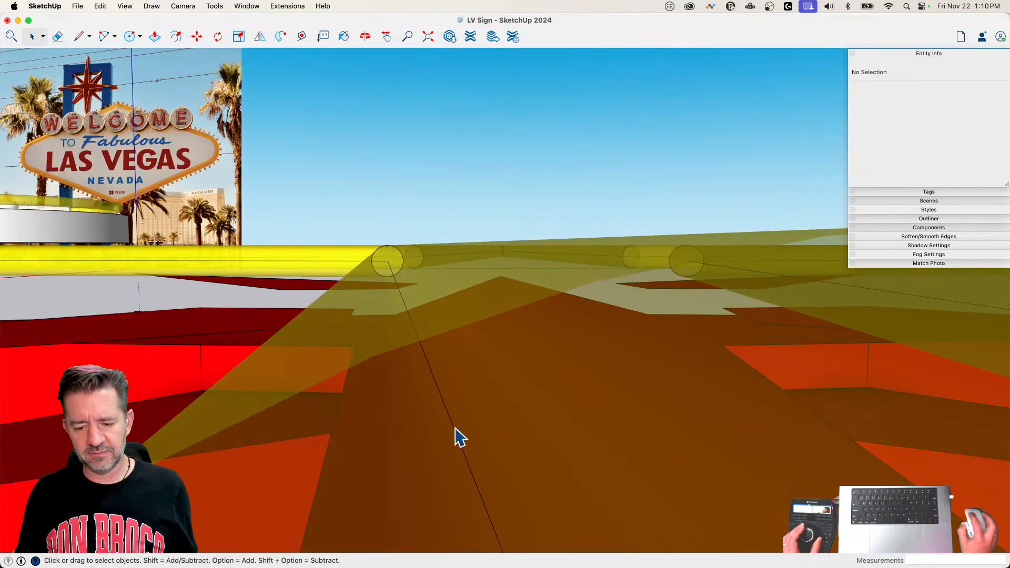
Step: Delete the leftover path line inside the star tube and hide all edges of the tube, leaving its faces visible
left_click(456, 436)
key("Delete")
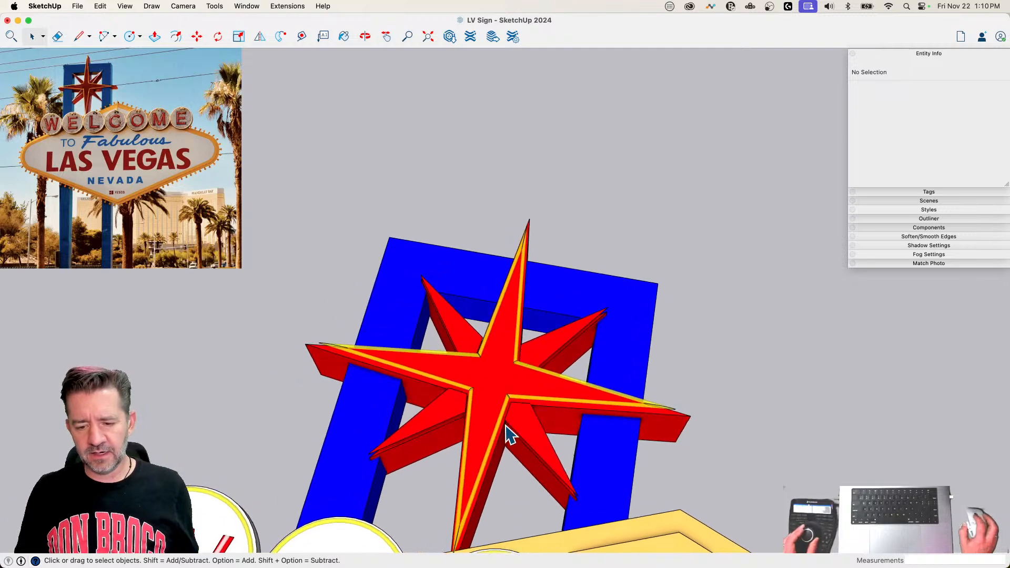
triple_click(512, 345)
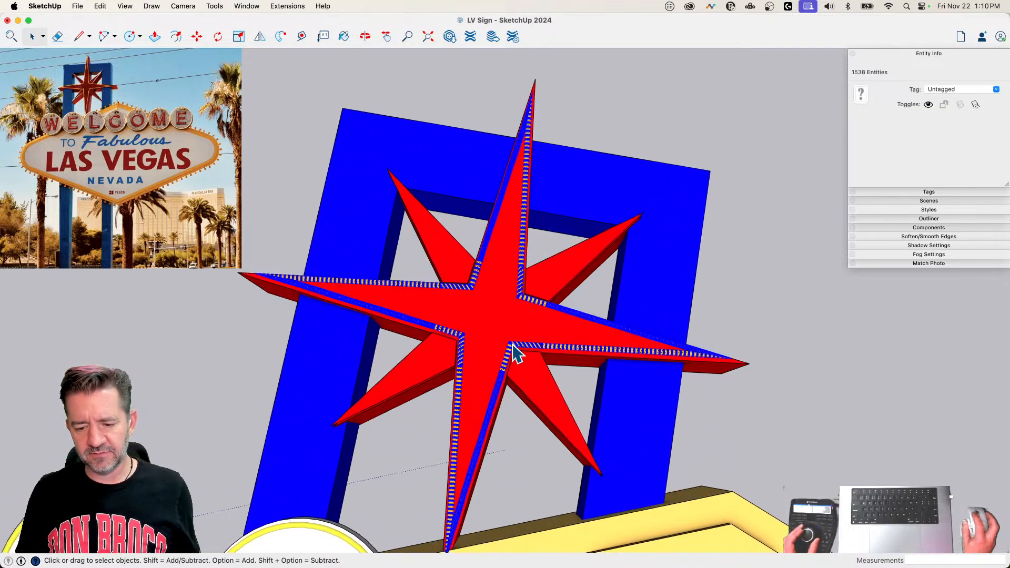
right_click(528, 297)
mouse_move(583, 534)
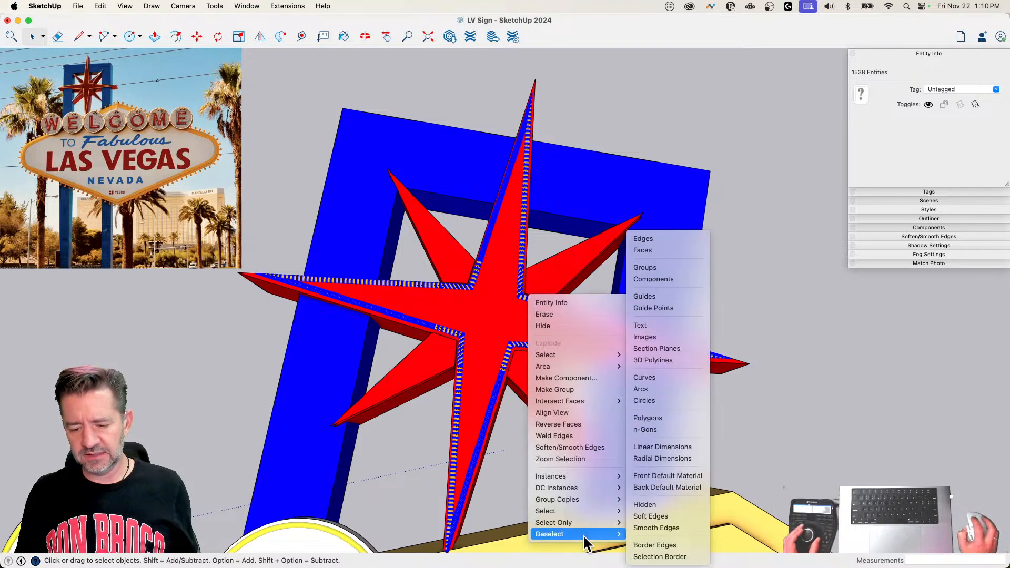
left_click(663, 251)
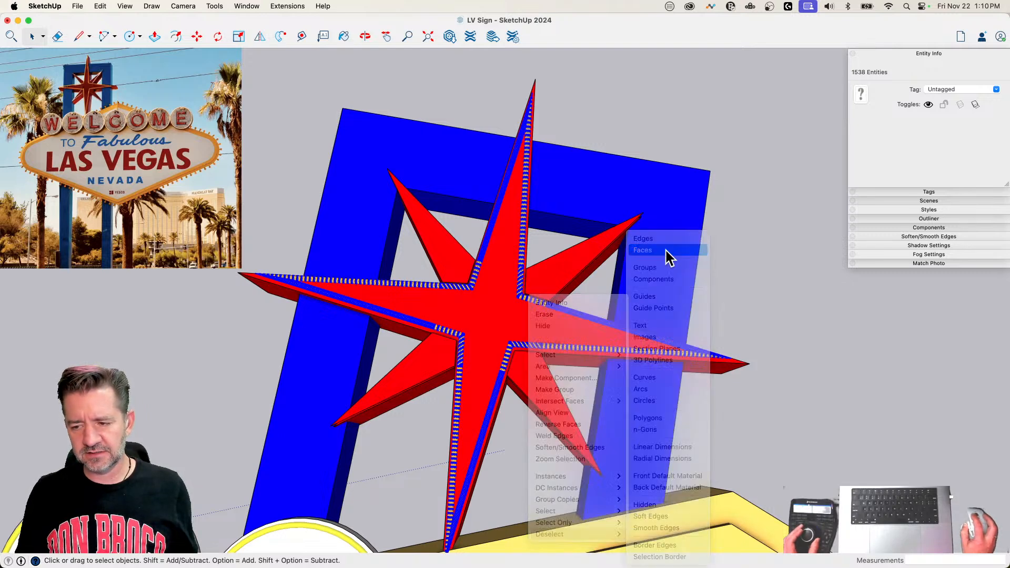
left_click(927, 138)
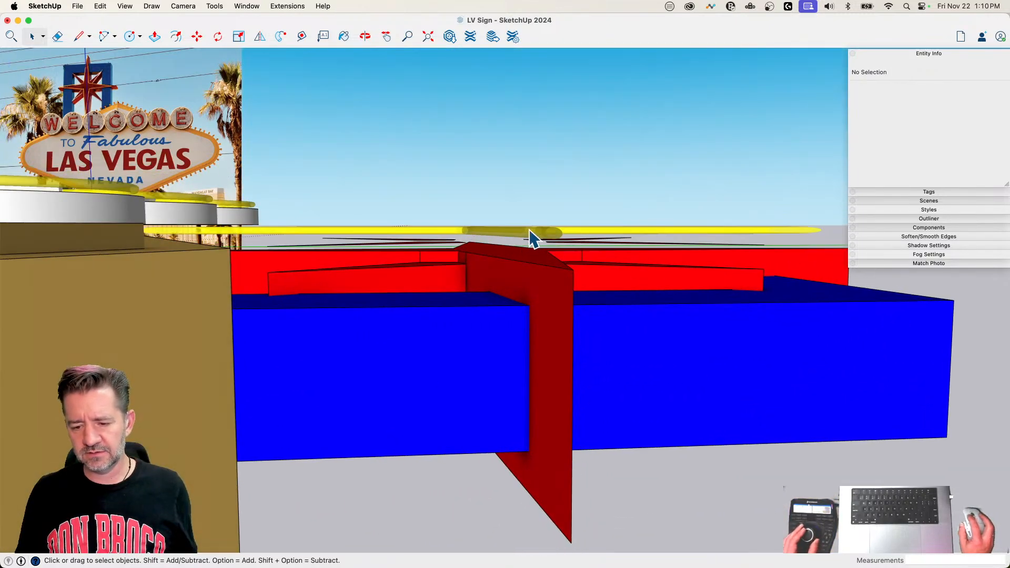
Step: Select the entire star tube with its hidden edges and move it slightly along the blue axis
triple_click(530, 238)
key("m")
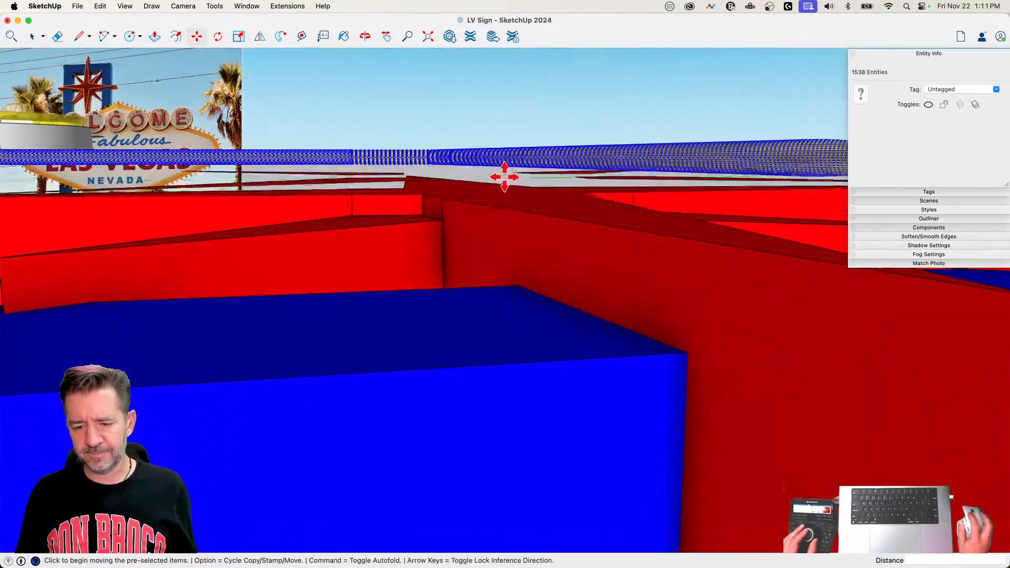
left_click(497, 162)
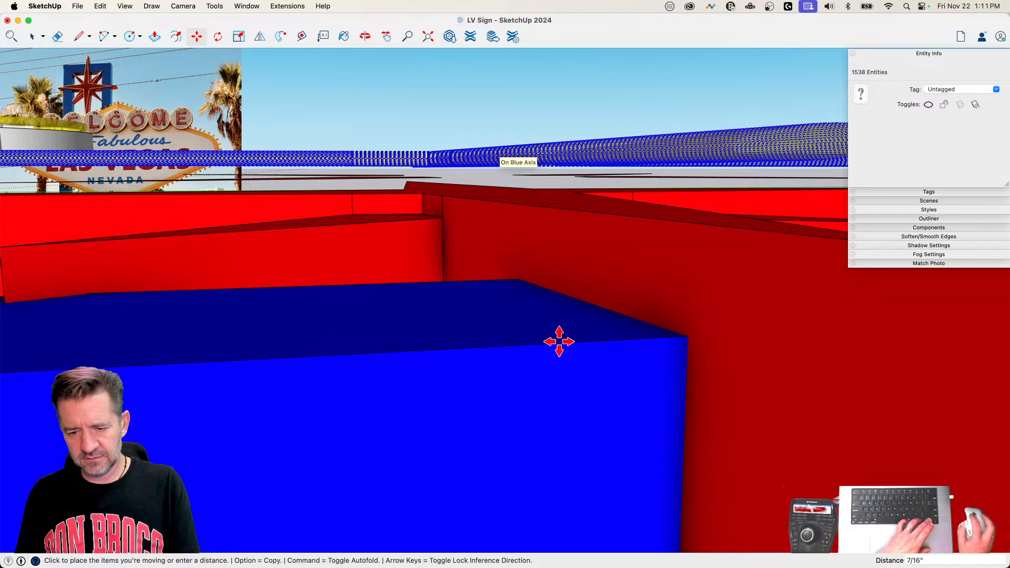
left_click(498, 162)
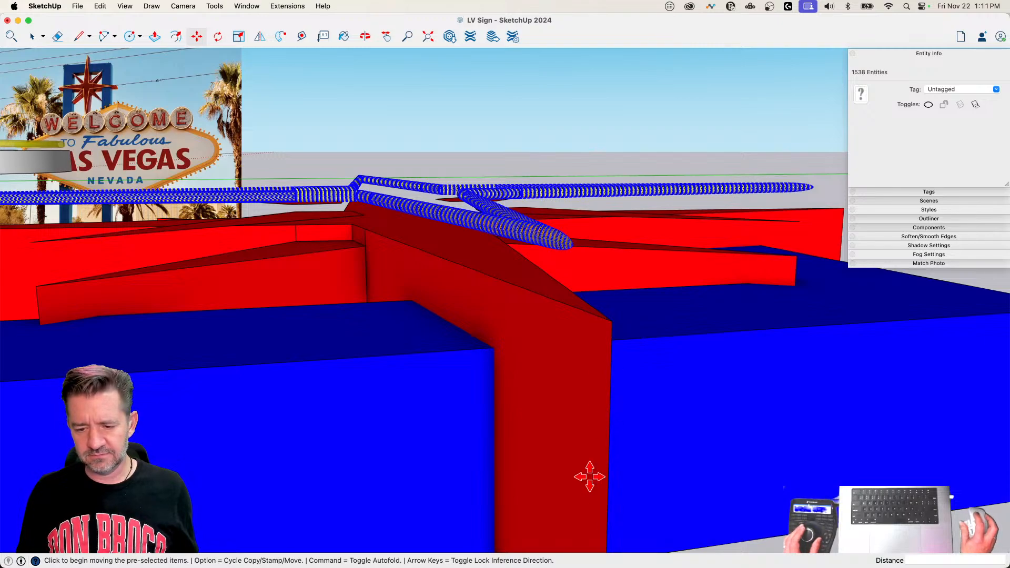
key("space")
key("l")
left_click(515, 324)
key("space")
left_click(624, 364)
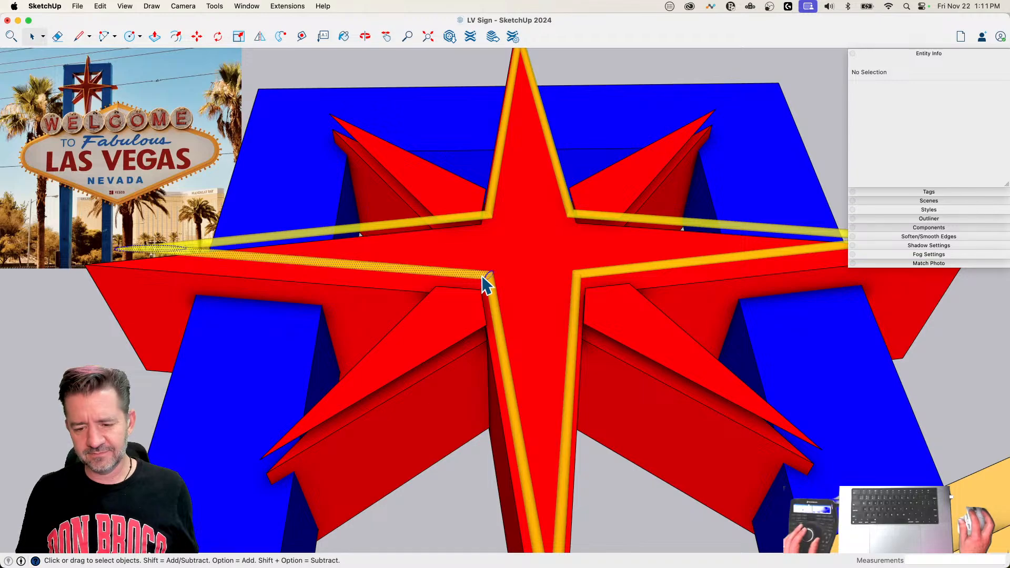
triple_click(486, 283)
key("m")
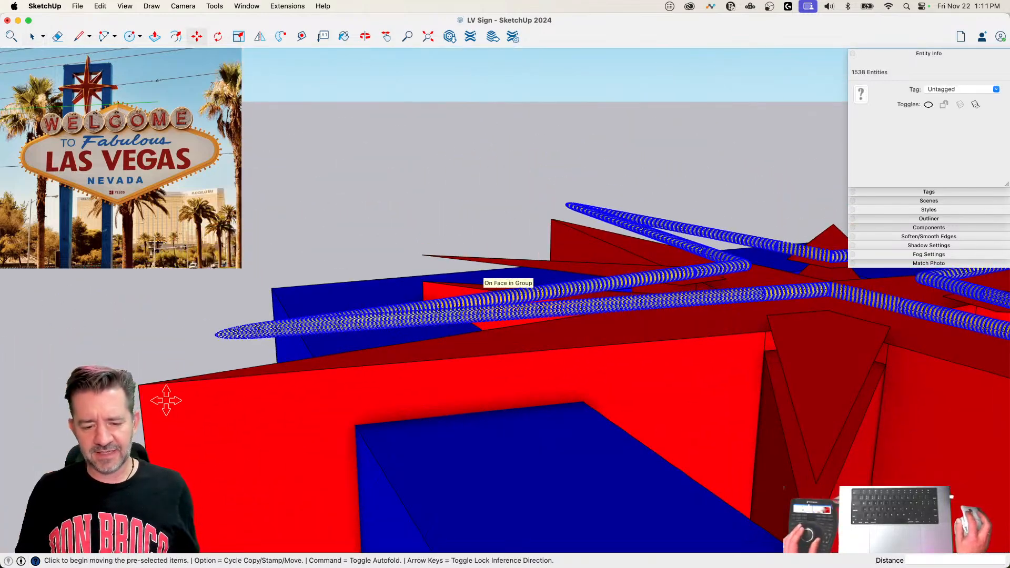
key("space")
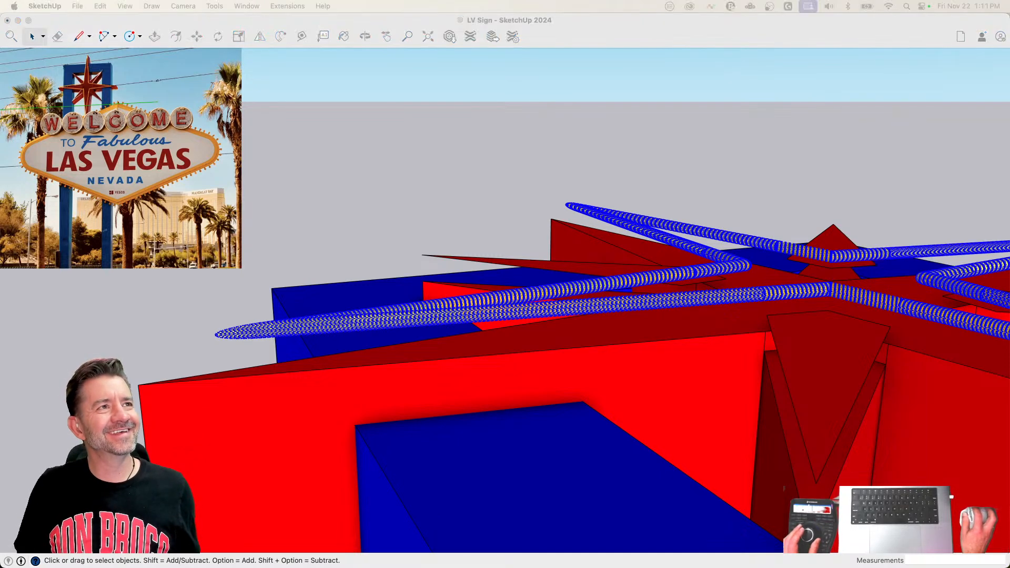
left_click(650, 27)
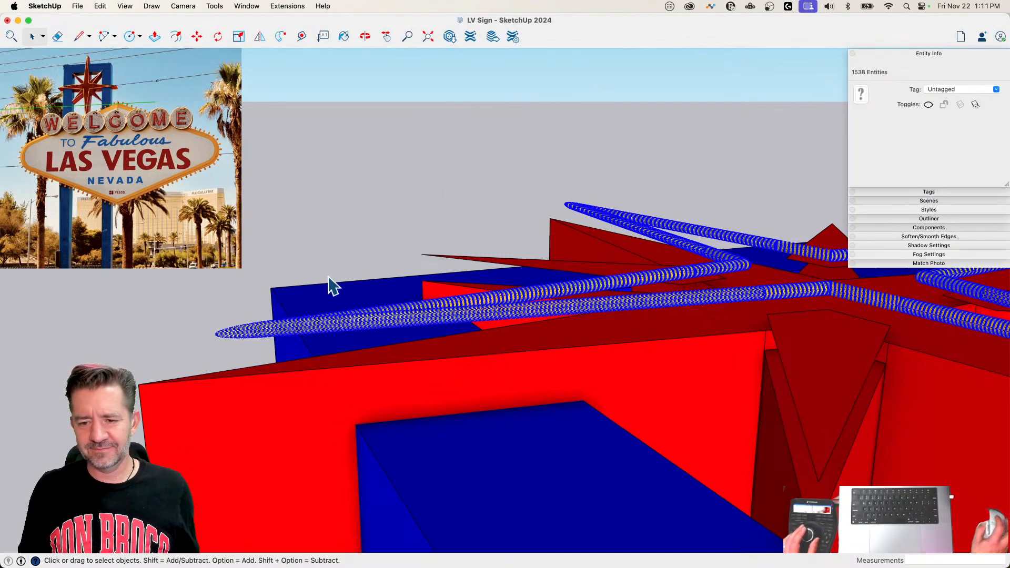
key("m")
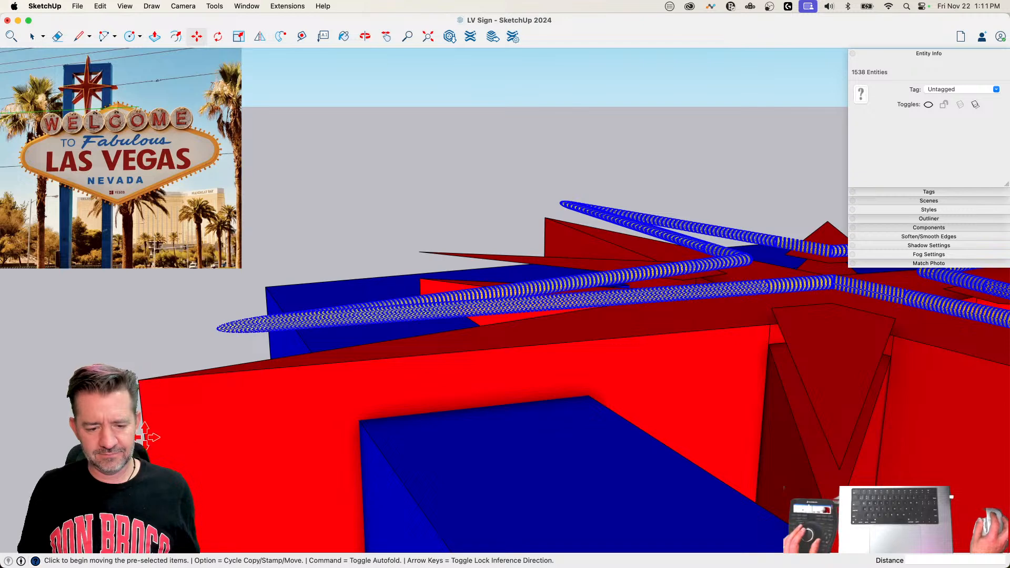
key("space")
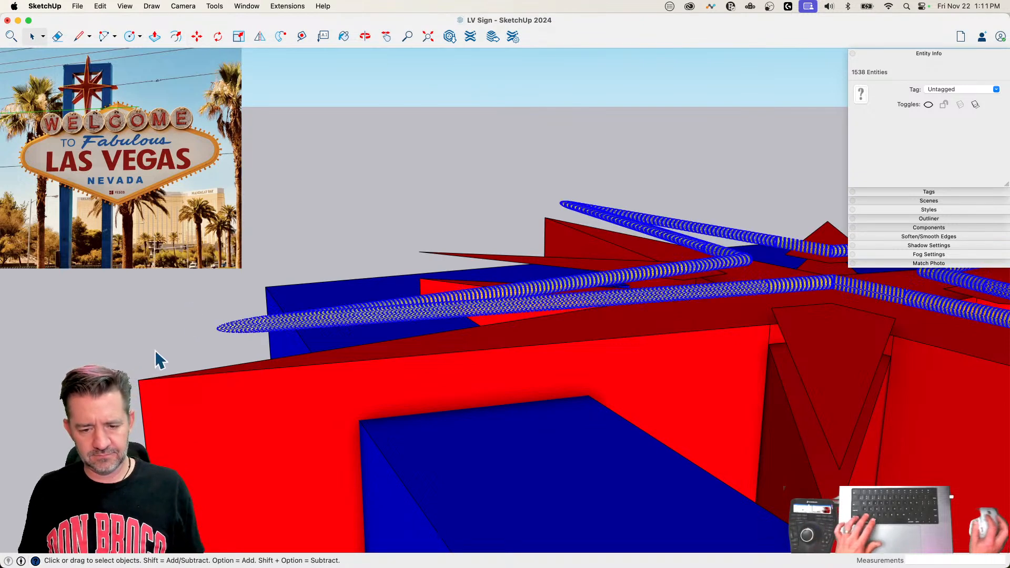
left_click(475, 83)
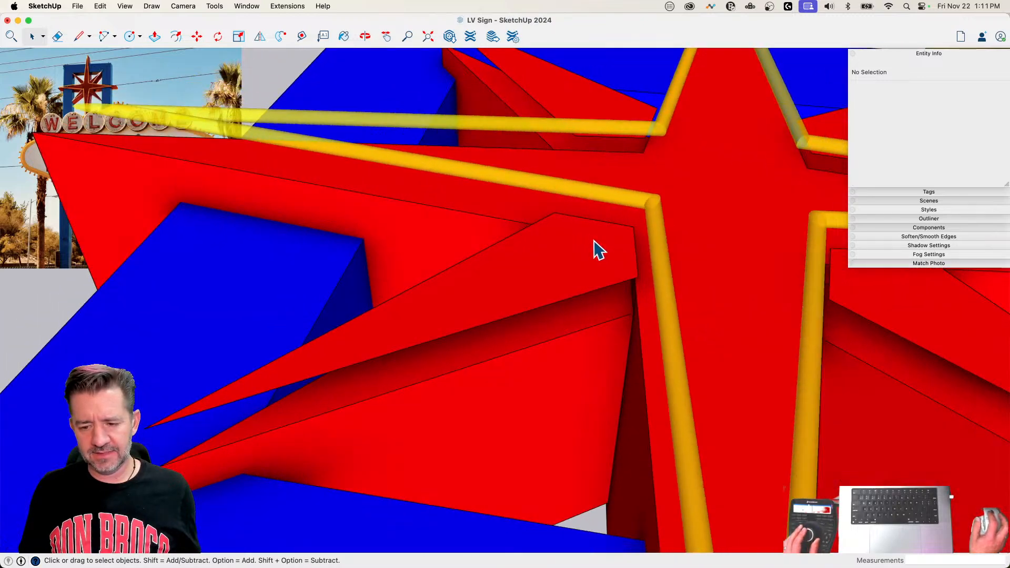
Step: Open the small star points for editing, select one point's front face, and try to start a line on it
double_click(599, 247)
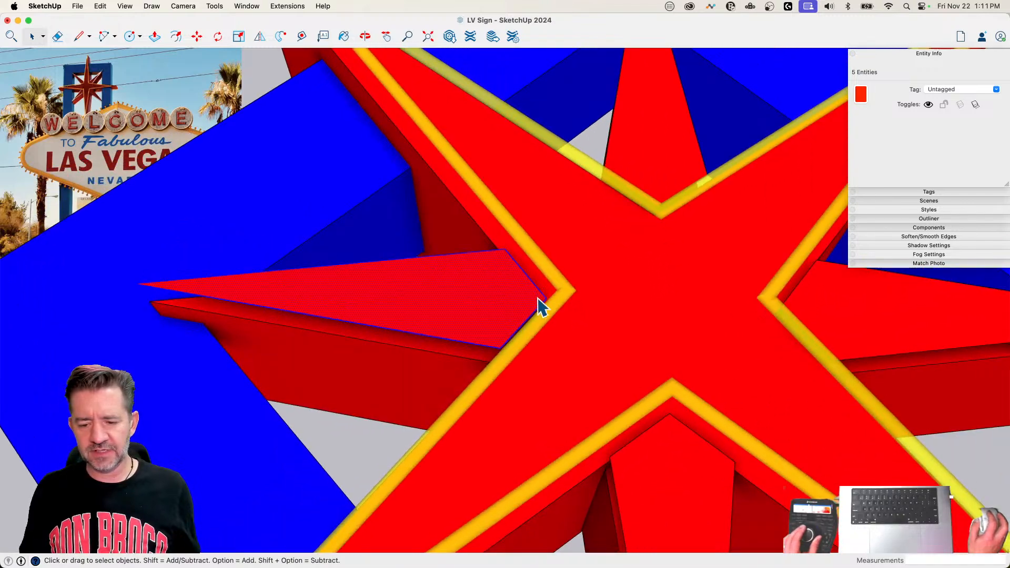
key("l")
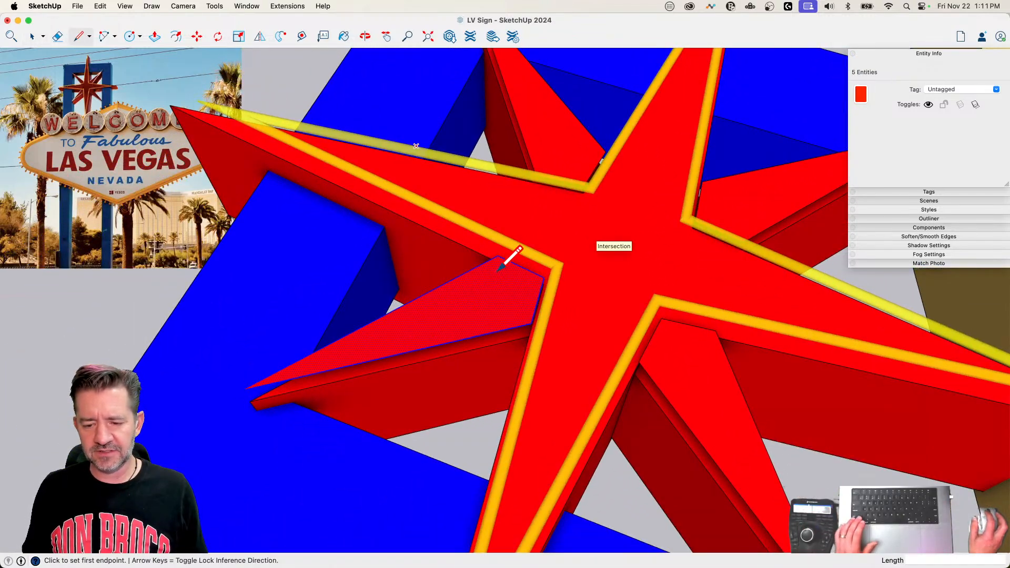
key("space")
left_click(487, 279)
key("l")
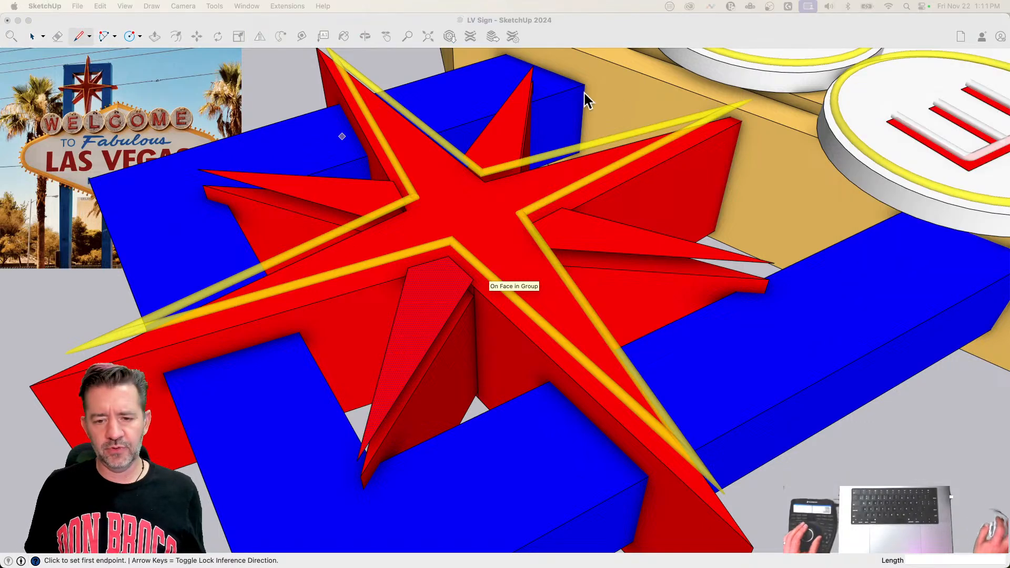
left_click(598, 29)
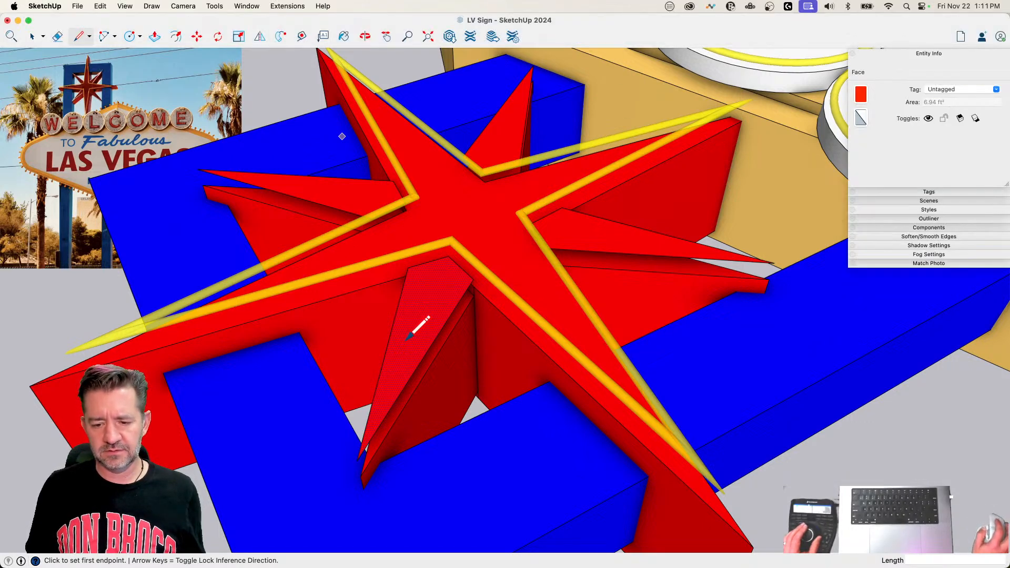
left_click(473, 279)
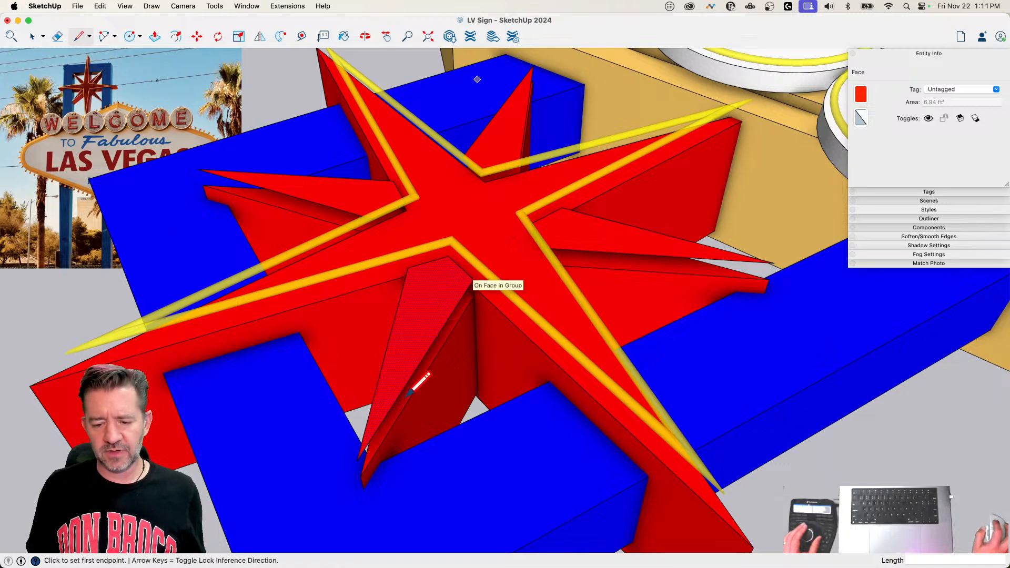
key("space")
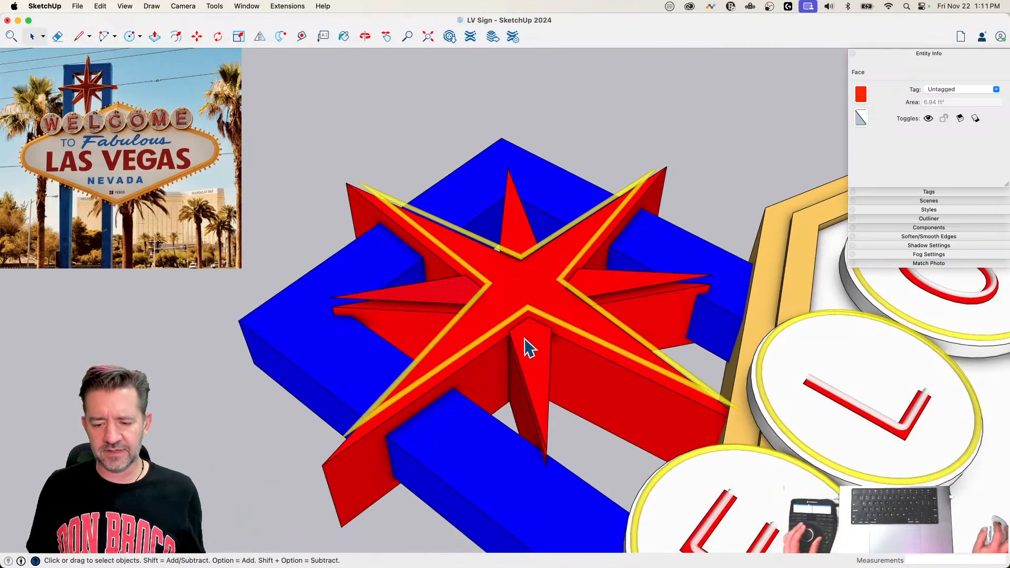
Step: Add the other small star points' front faces and edges to the selection and make them all one group
double_click(462, 301)
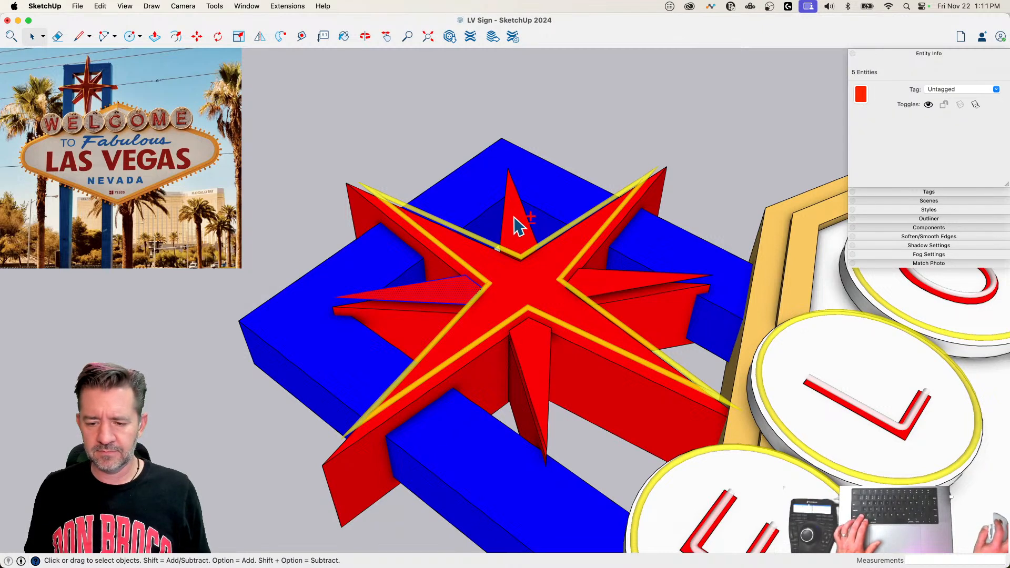
right_click(615, 284)
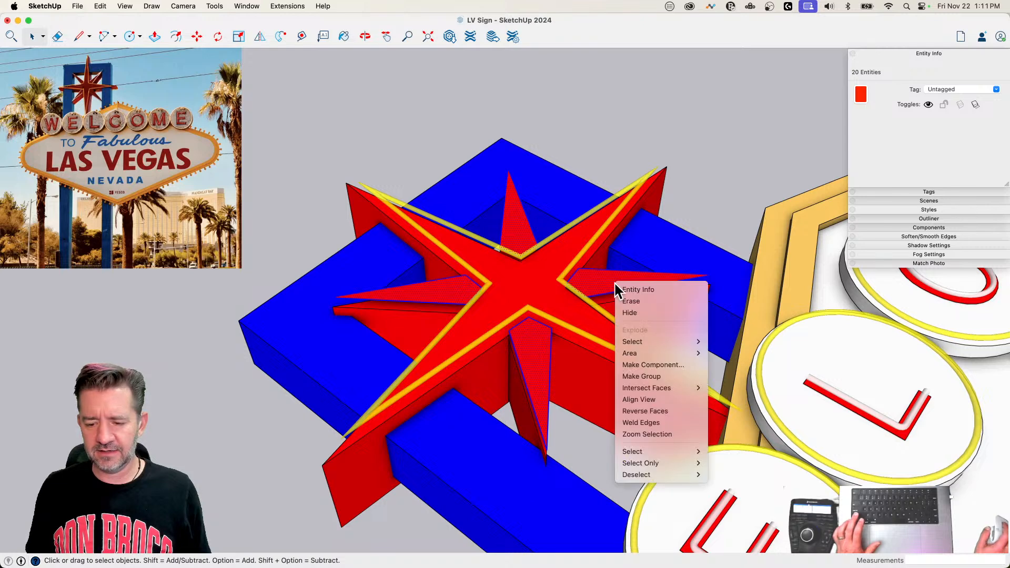
left_click(657, 377)
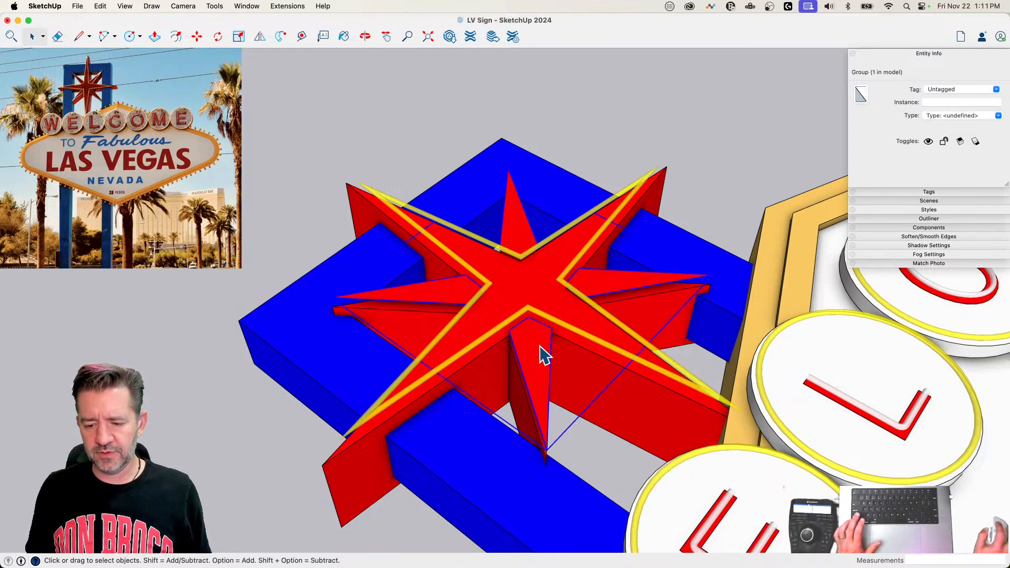
Step: Open the new group and draw inward extension lines from the upper-left point's upper edge and both long edges of the upper-right point
double_click(540, 346)
key("l")
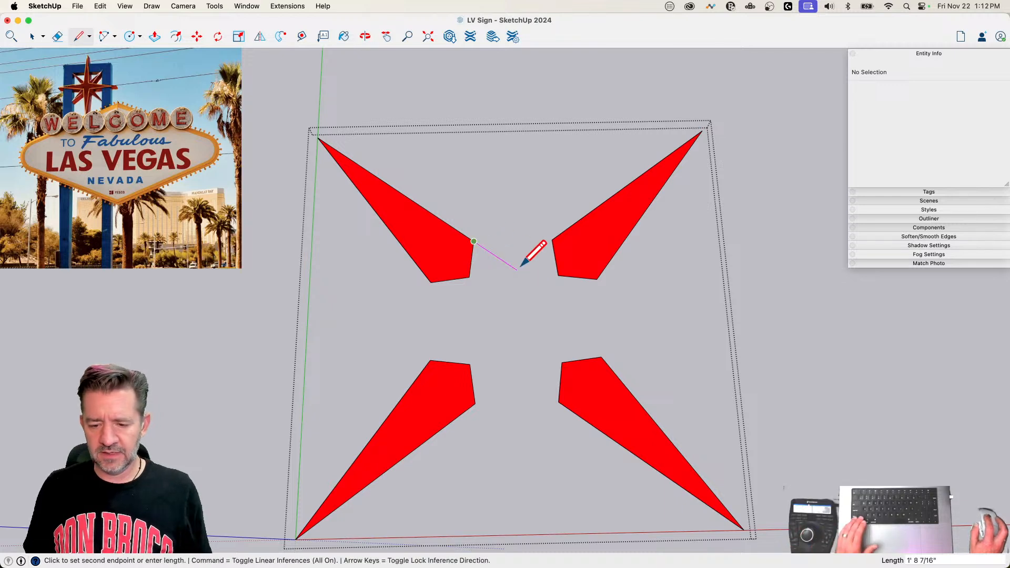
left_click(609, 332)
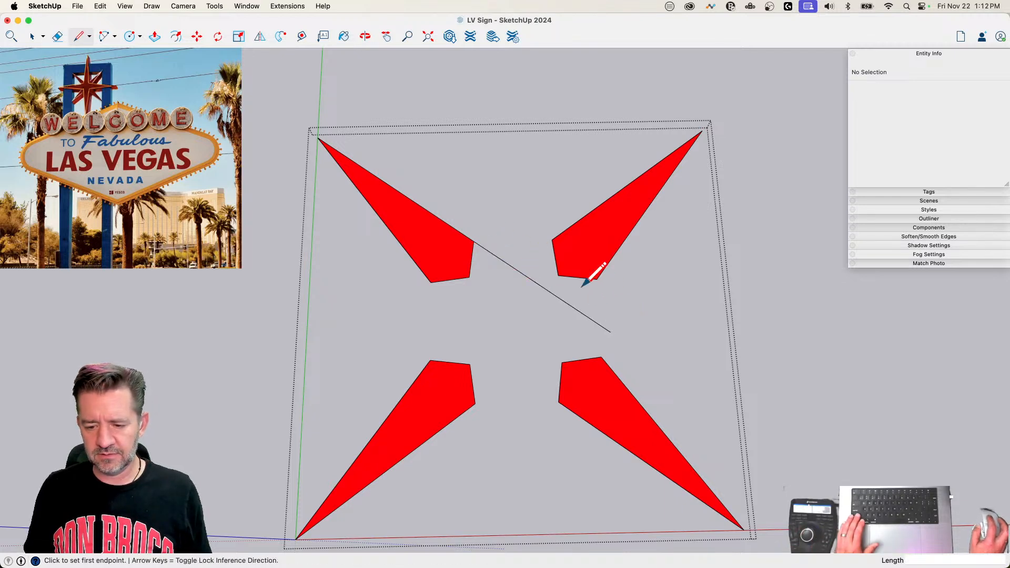
left_click(551, 240)
left_click(496, 280)
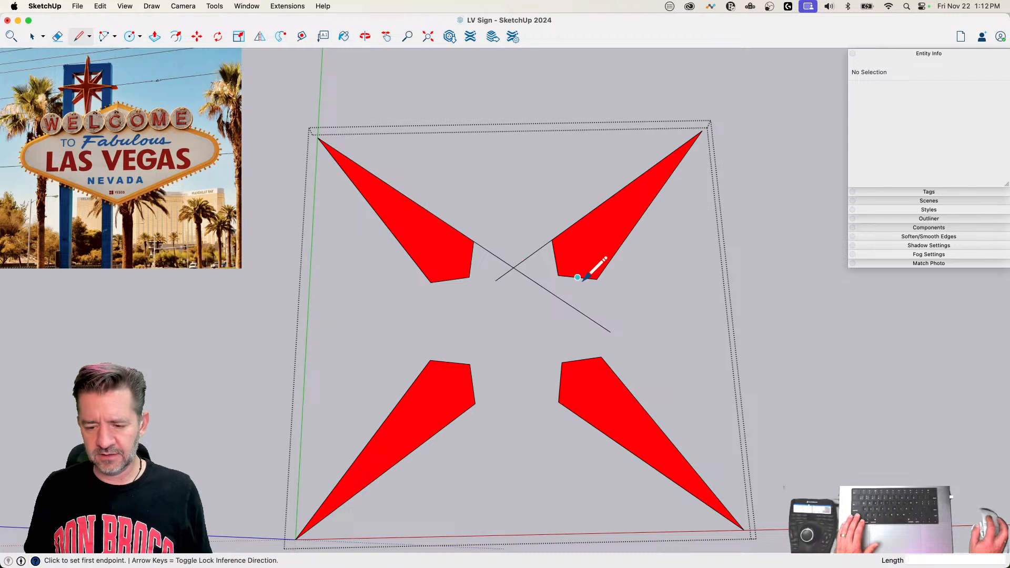
left_click(594, 282)
left_click(575, 309)
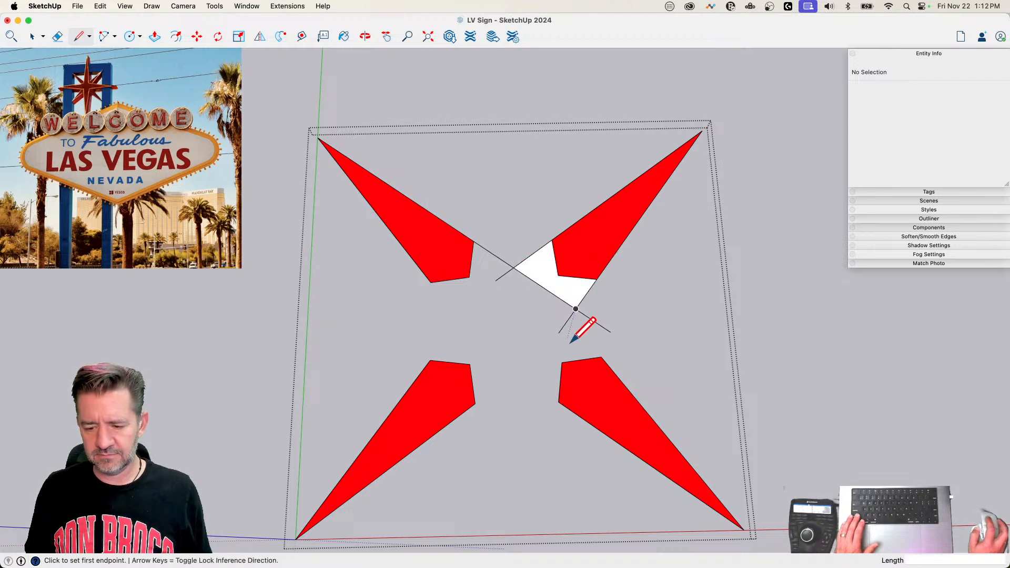
Step: Draw inward extension lines from the long edges of both lower points and from the upper-left point's lower edge
left_click(601, 357)
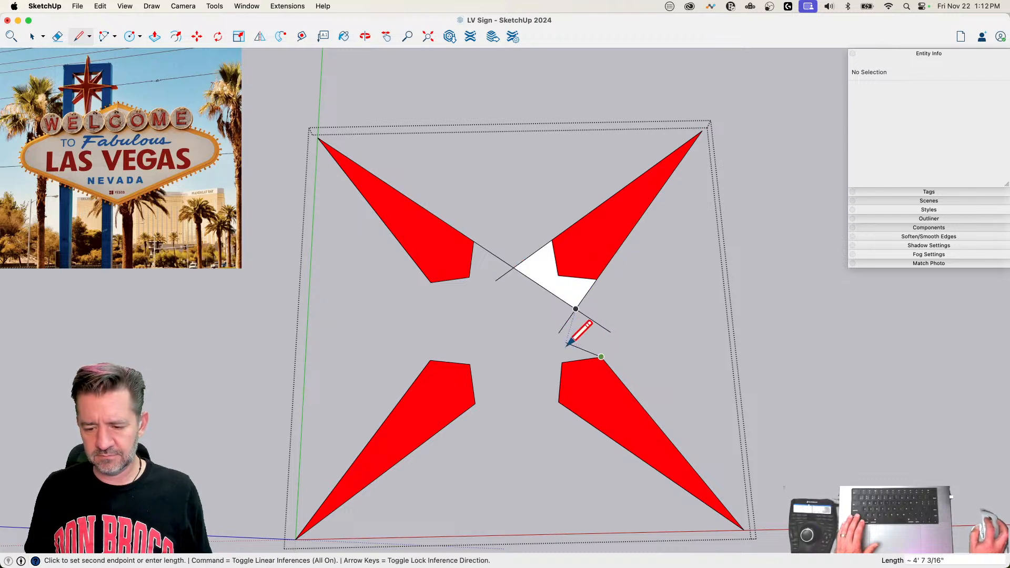
left_click(557, 305)
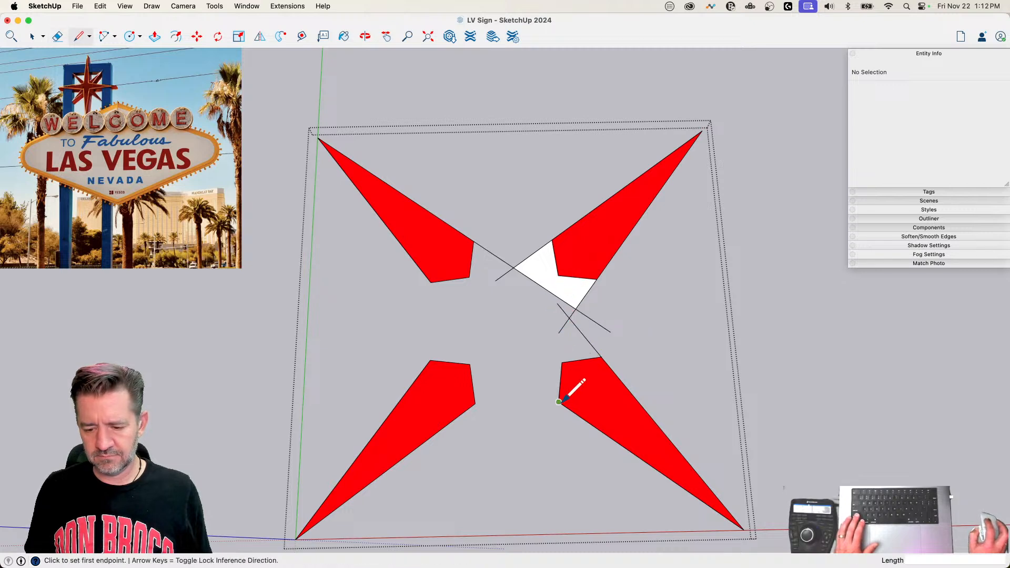
left_click(559, 402)
left_click(516, 373)
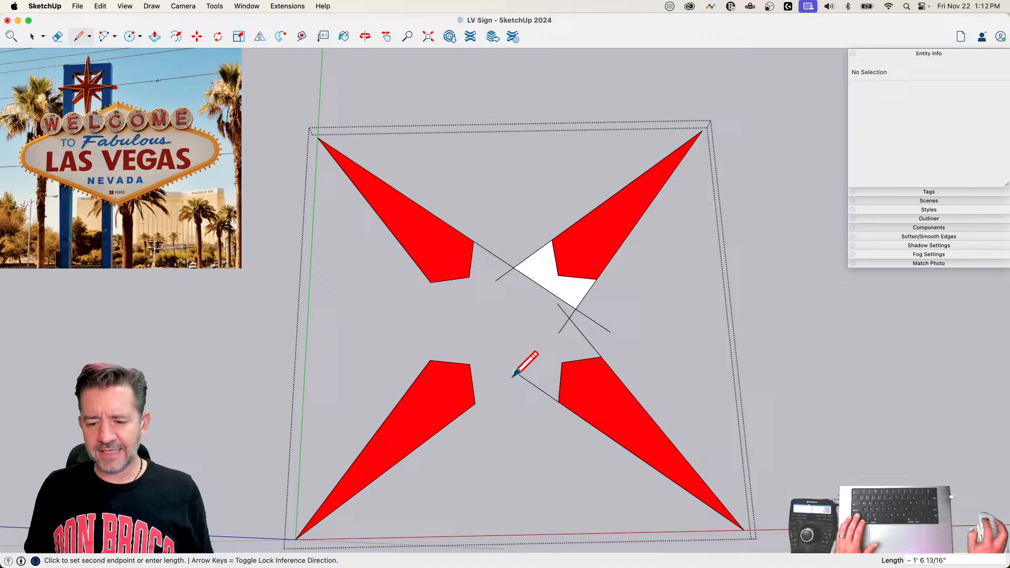
left_click(475, 403)
left_click(516, 372)
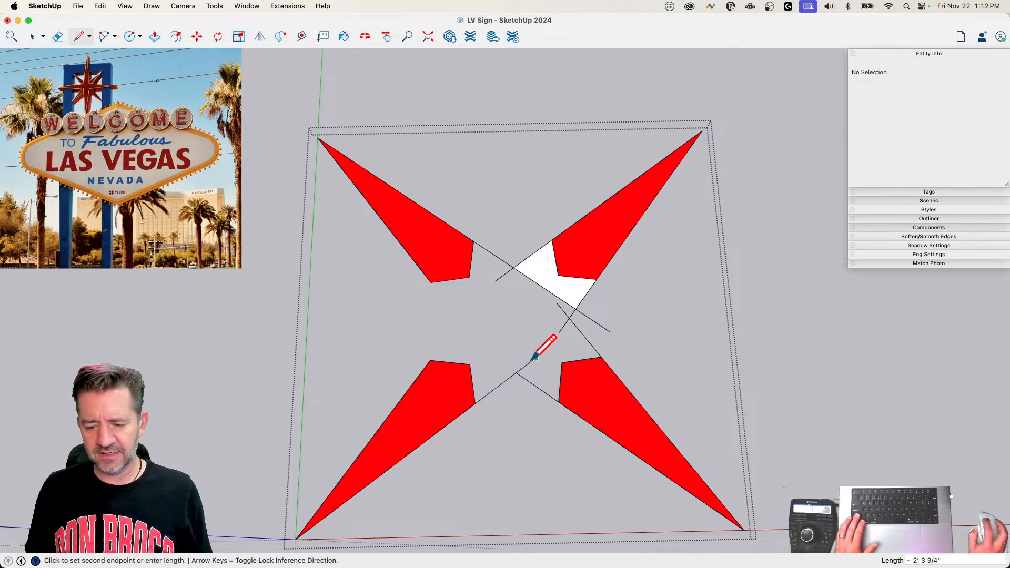
left_click(465, 313)
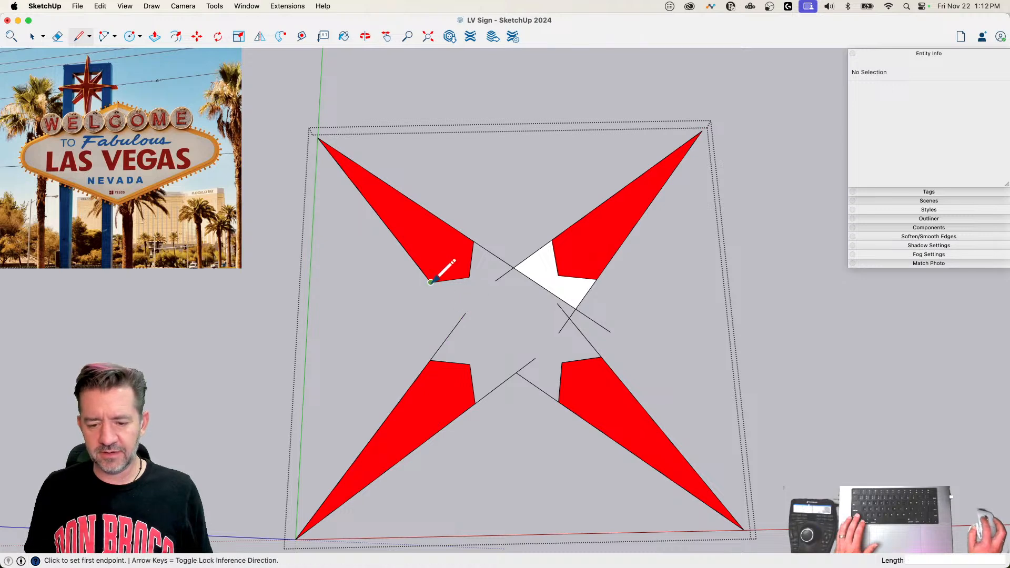
left_click(430, 282)
left_click(475, 338)
Step: Erase the overshooting line ends at the left and lower crossings, and undo the last erasure
key("e")
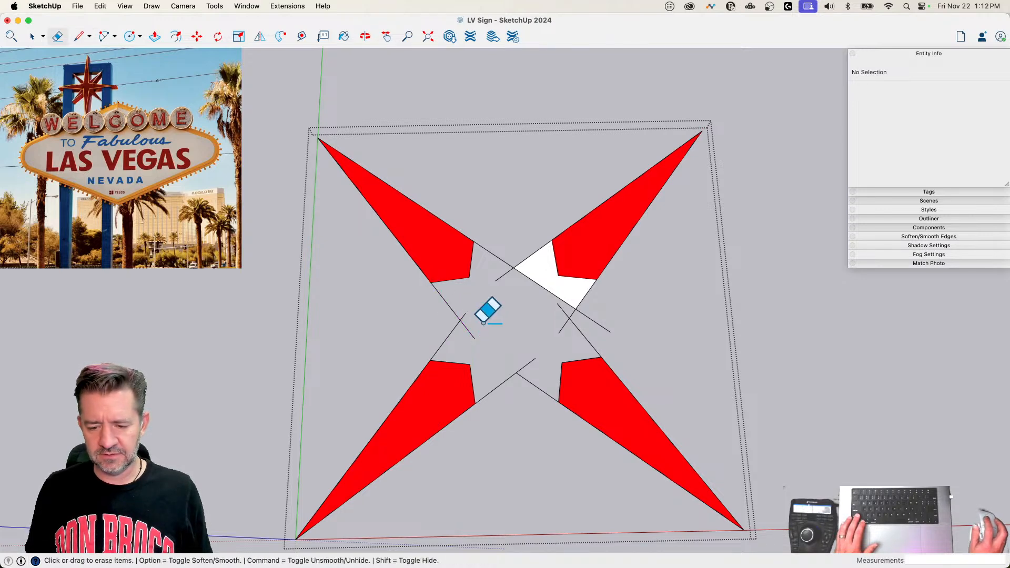
left_click_drag(463, 313, 468, 333)
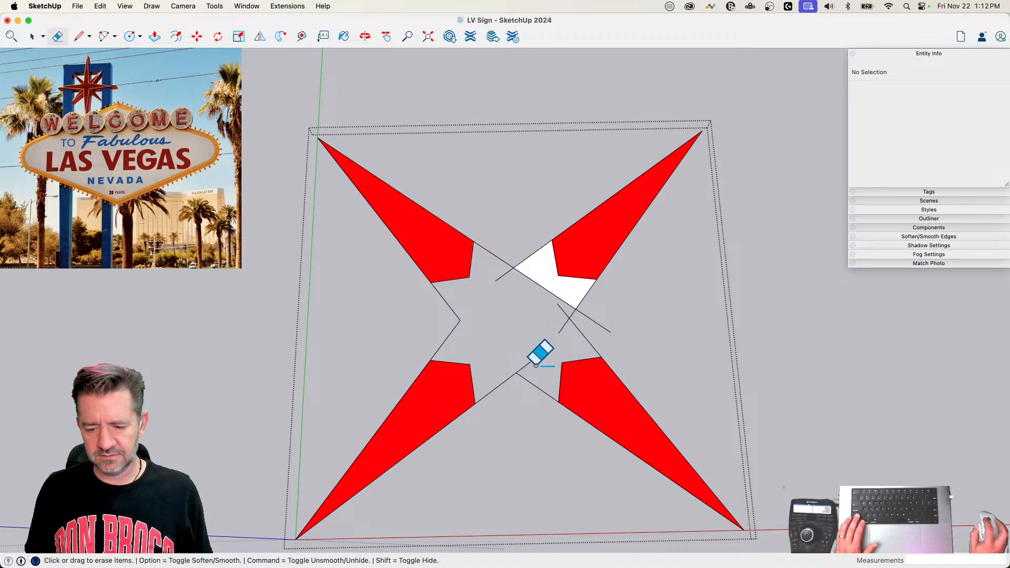
left_click_drag(536, 366, 521, 363)
scroll(525, 390, "up", 4)
scroll(549, 376, "up", 5)
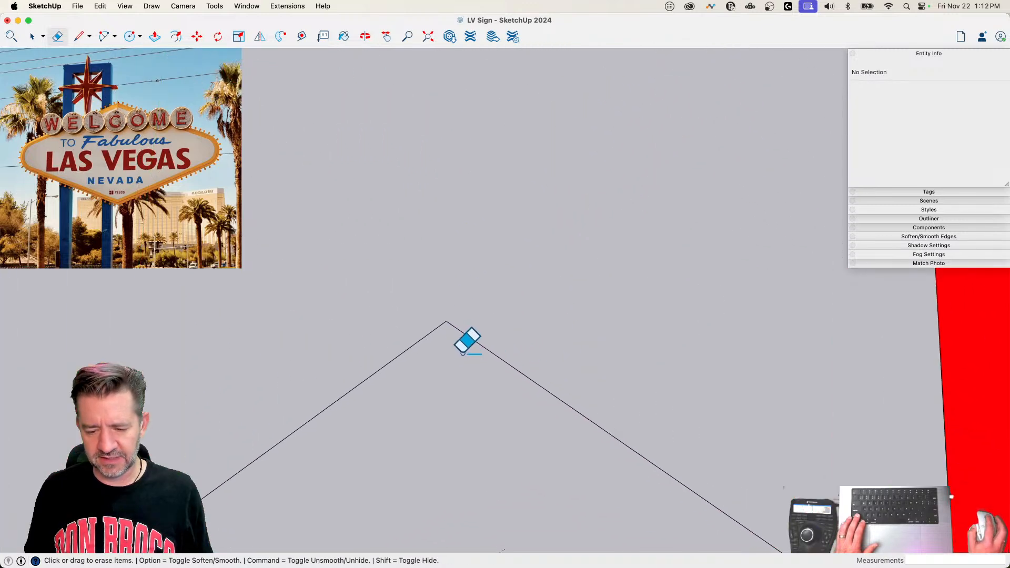
left_click_drag(460, 311, 439, 309)
key("super+z")
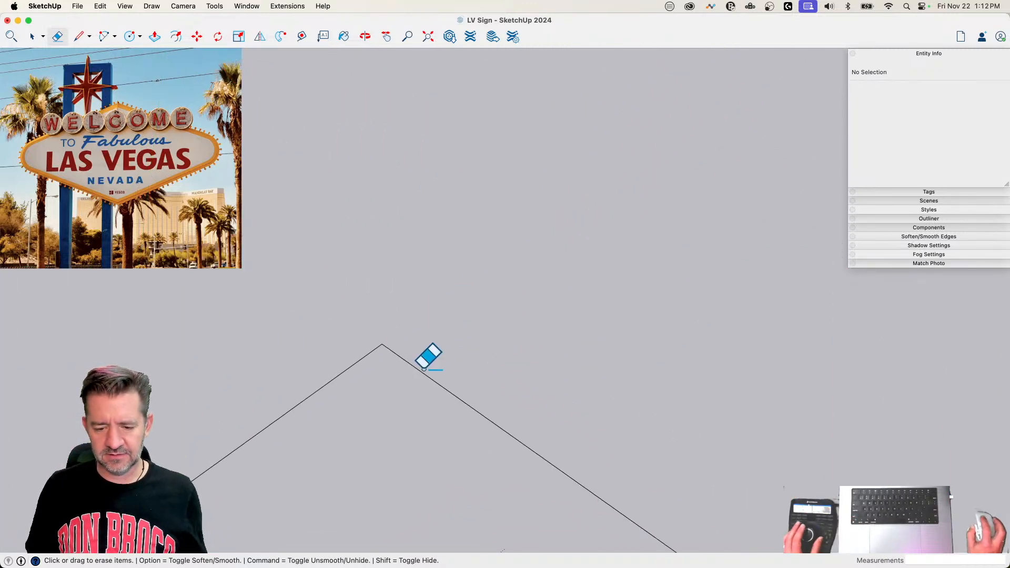
Step: Erase the two lines meeting at the lower crossing and redraw them longer so they cross, following the lower points' edges
left_click_drag(423, 368, 418, 384)
key("l")
scroll(423, 362, "down", 8)
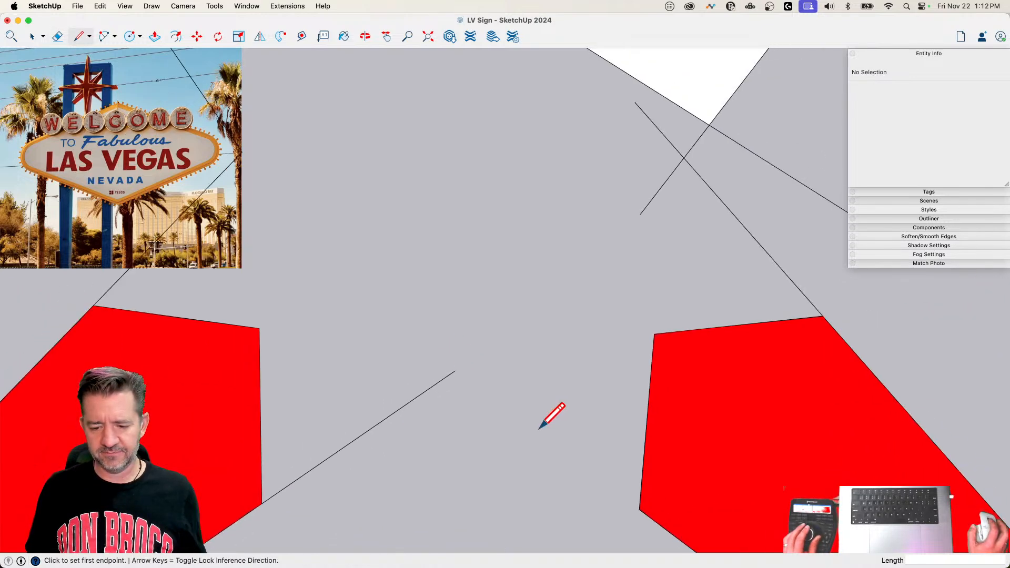
left_click(562, 417)
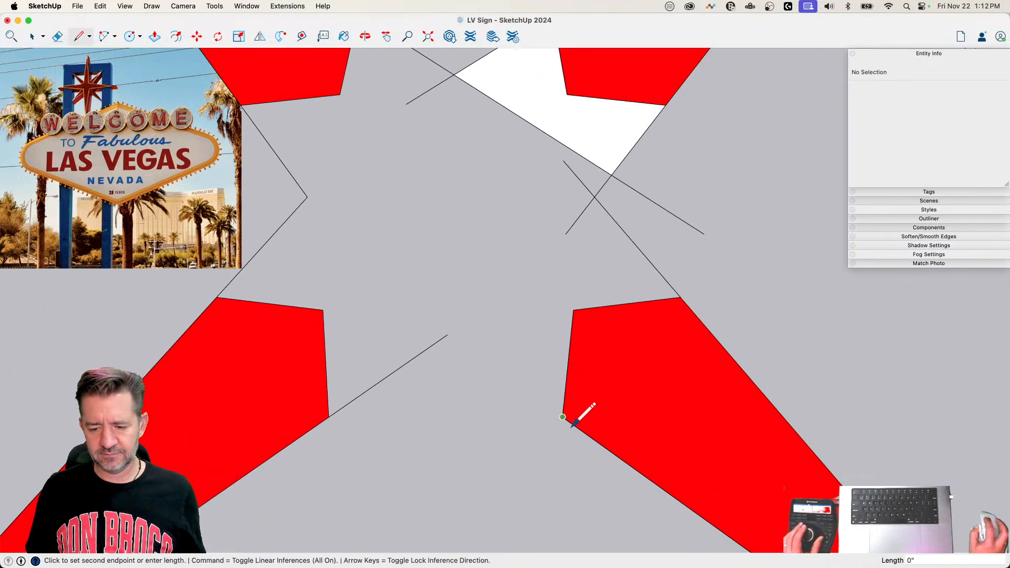
left_click(369, 279)
key("e")
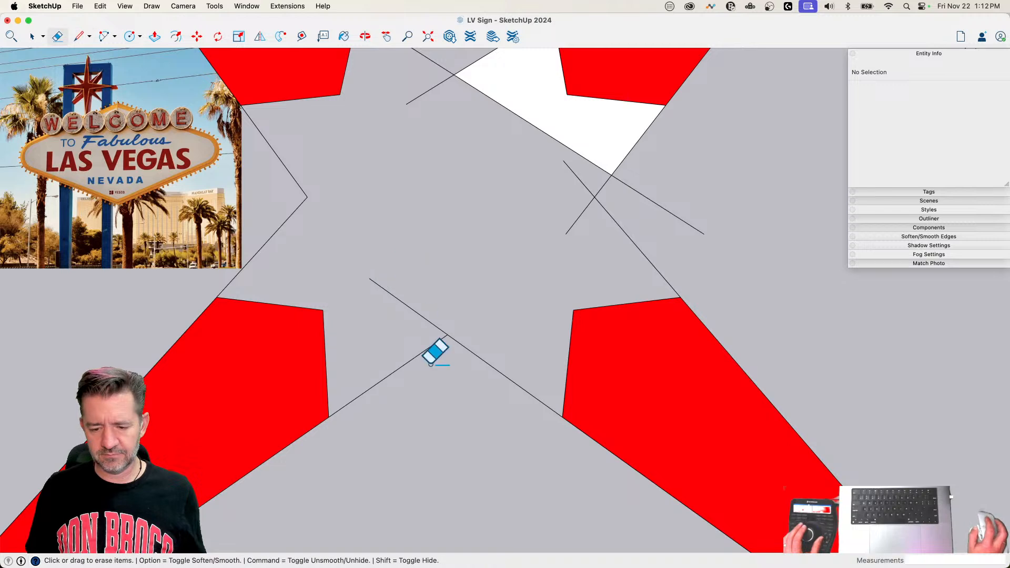
left_click(415, 335)
key("l")
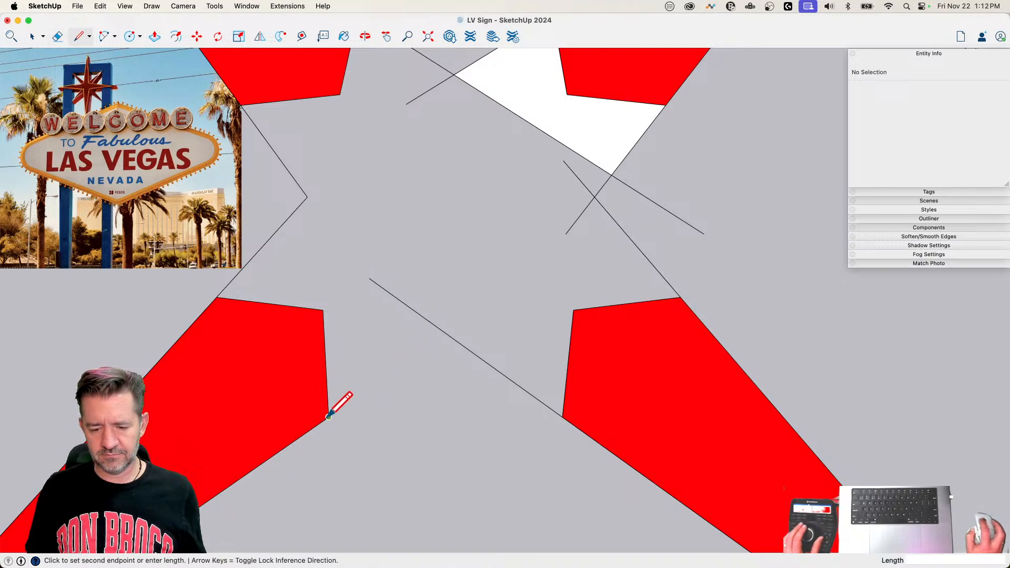
left_click(466, 321)
Step: Erase the overshooting line ends at the lower, right and upper crossings, including the line closing the white face
key("e")
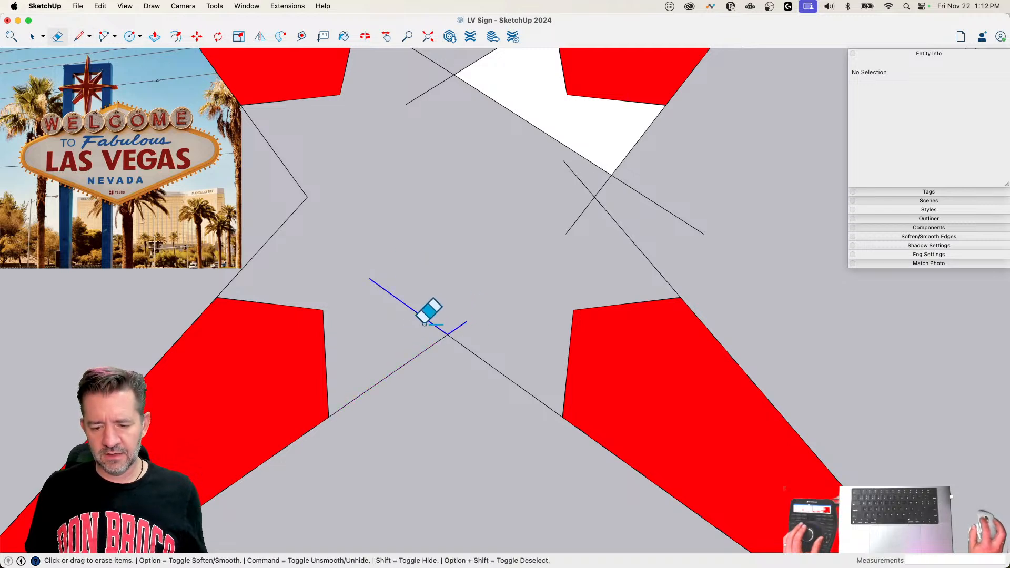
left_click_drag(424, 324, 427, 322)
mouse_move(588, 180)
left_mouse_down()
mouse_move(579, 199)
mouse_move(590, 231)
left_mouse_up()
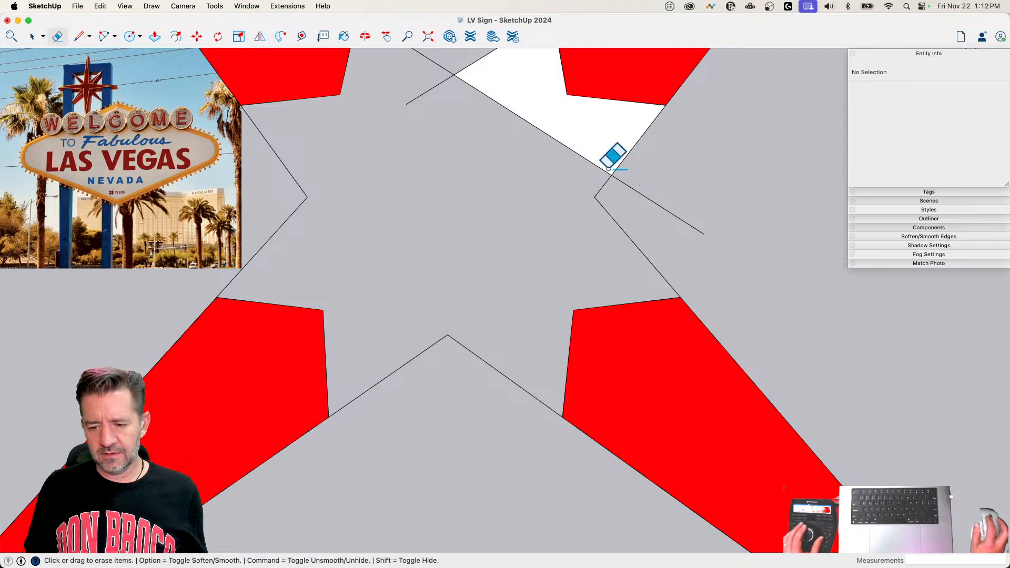
left_click_drag(608, 168, 577, 158)
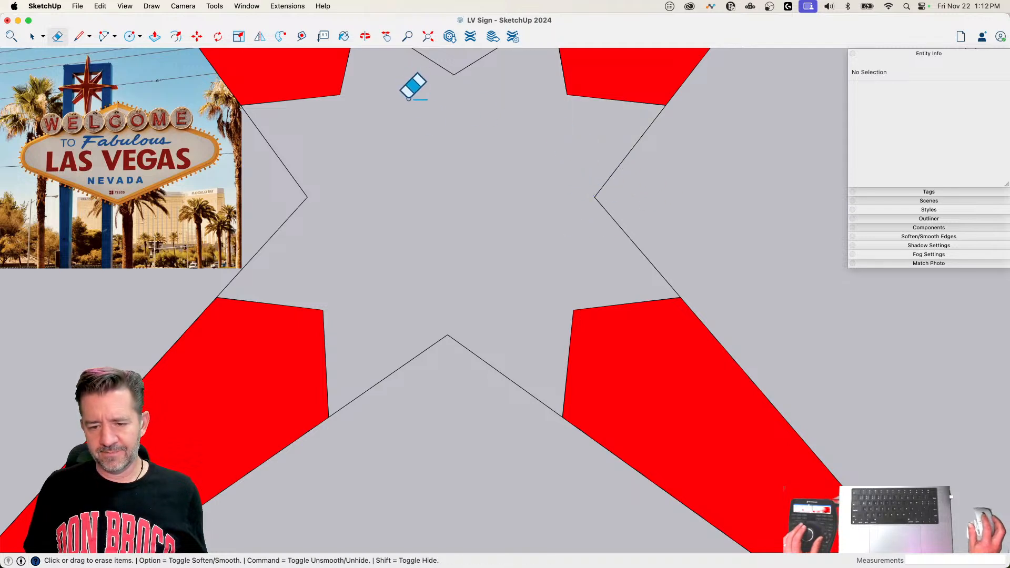
Step: Close the central area with a line along the upper notch, and erase the inner dividing edges to merge the four points into one face
key("l")
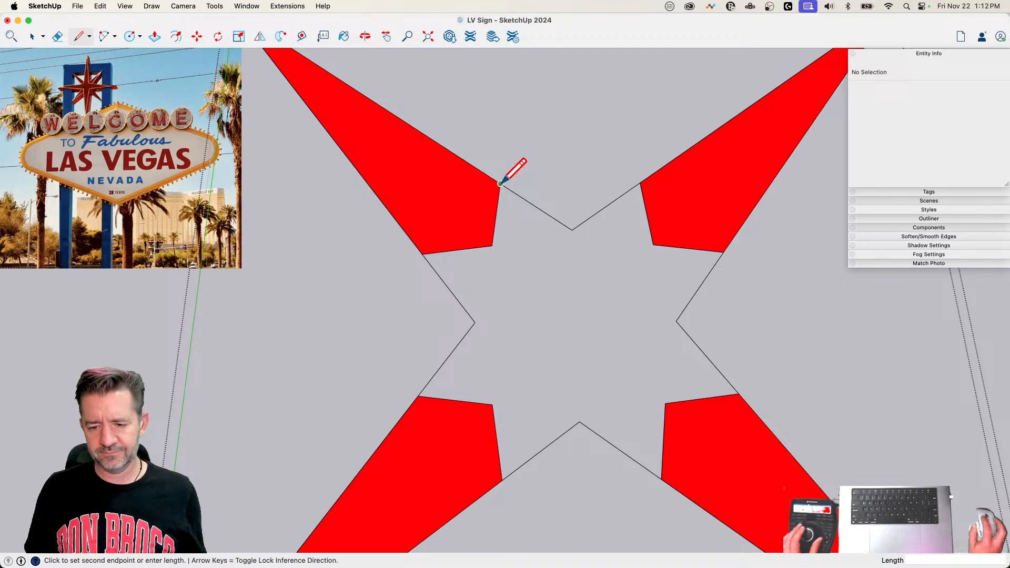
left_click(573, 230)
key("e")
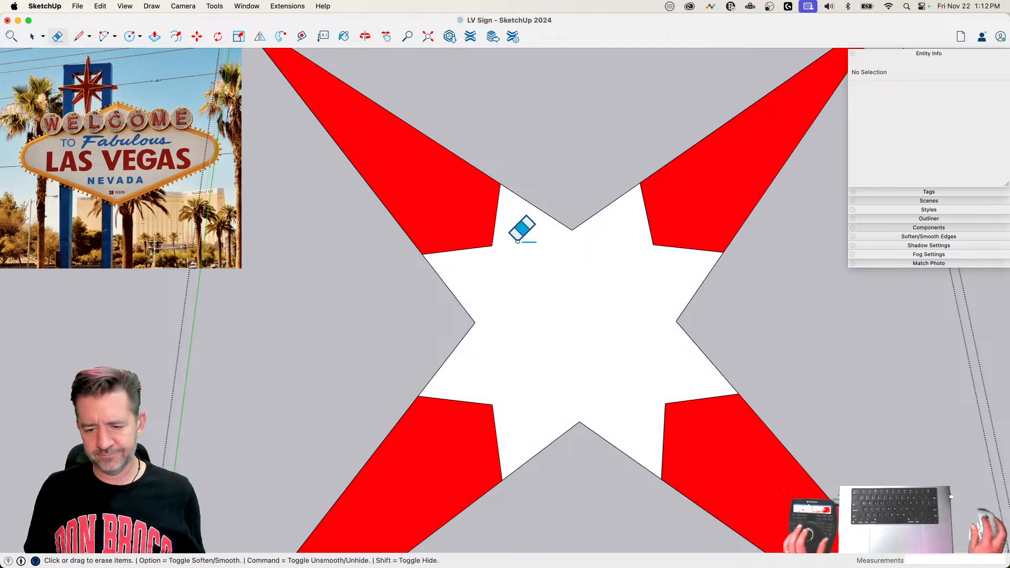
left_click_drag(523, 228, 474, 251)
mouse_move(494, 380)
left_mouse_down()
mouse_move(489, 413)
mouse_move(485, 398)
mouse_move(657, 382)
mouse_move(654, 391)
left_mouse_up()
left_click_drag(642, 259, 665, 232)
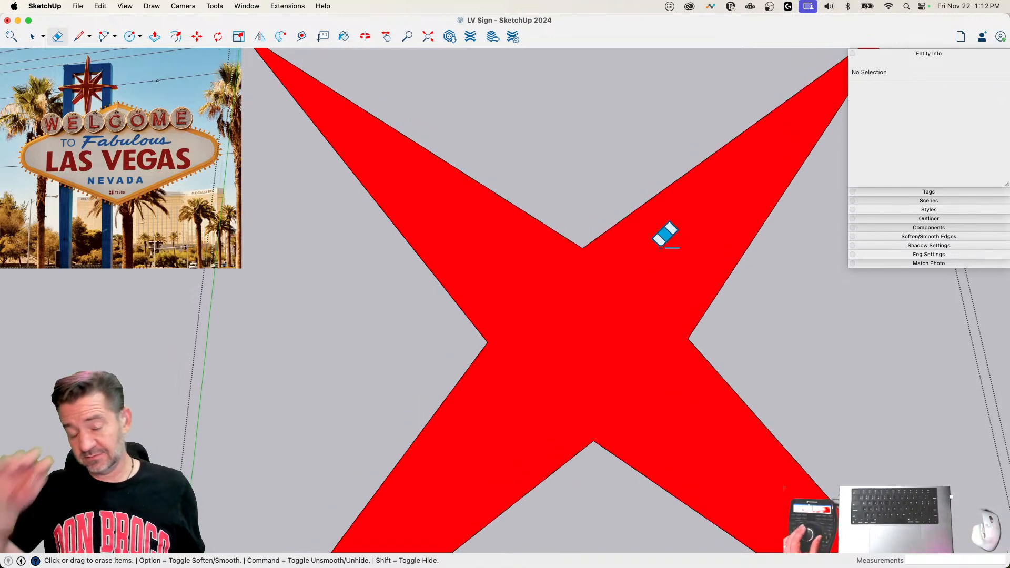
Step: Offset the four-pointed star's outline inward by the previous distance and erase the original outer outline
scroll(660, 246, "down", 8)
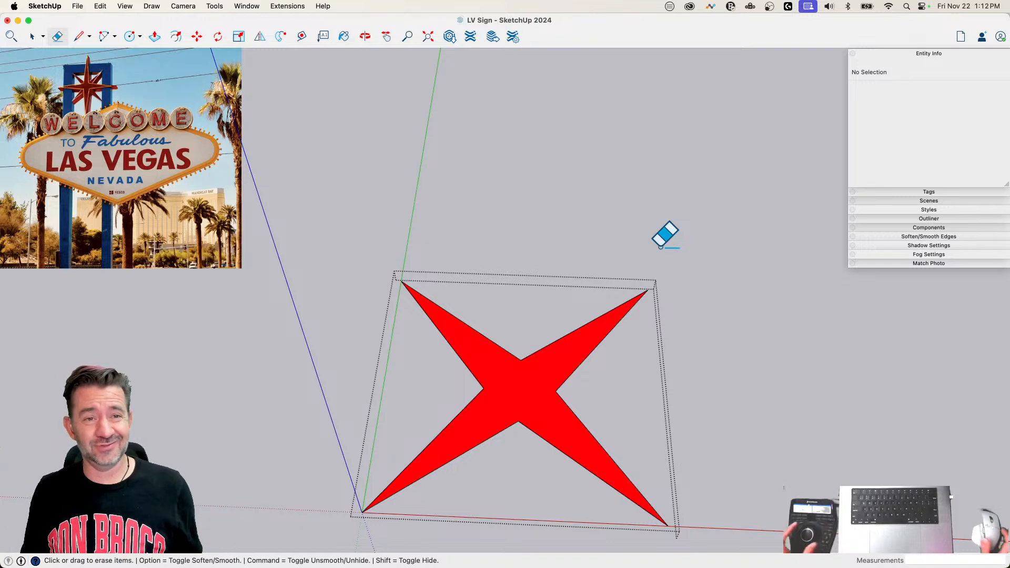
key("f")
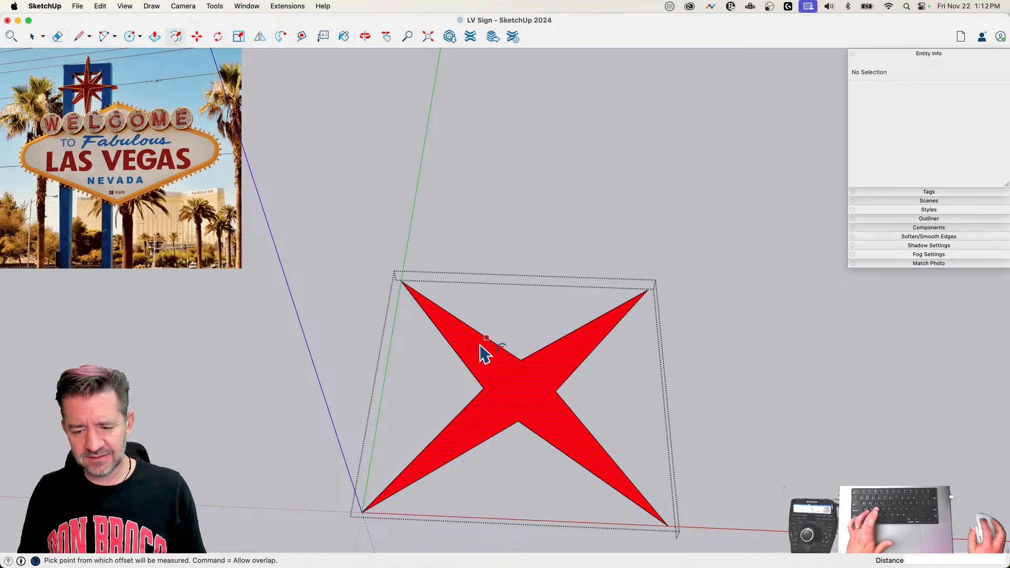
left_click(480, 349)
key("e")
left_click(403, 283)
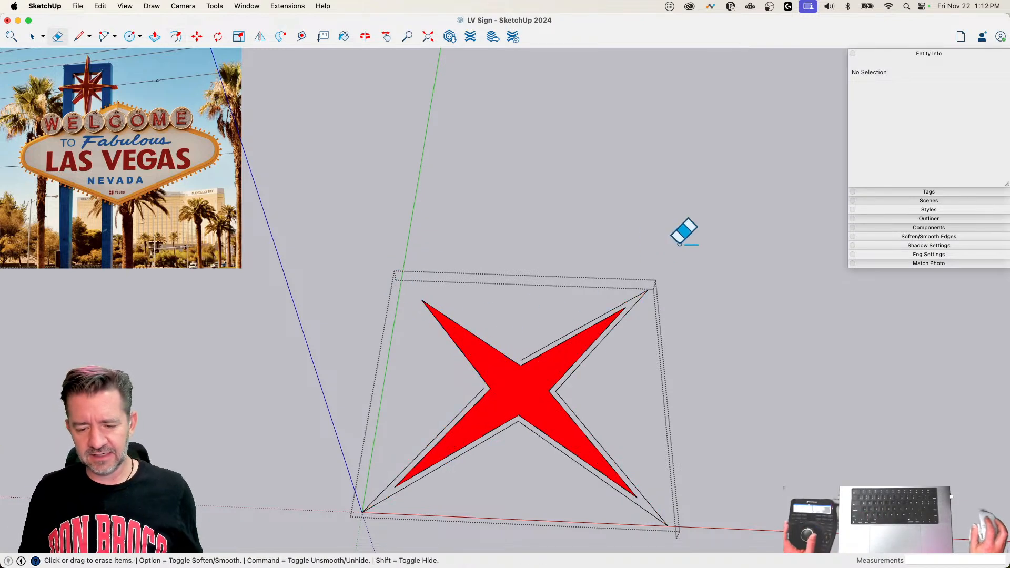
left_click(642, 290)
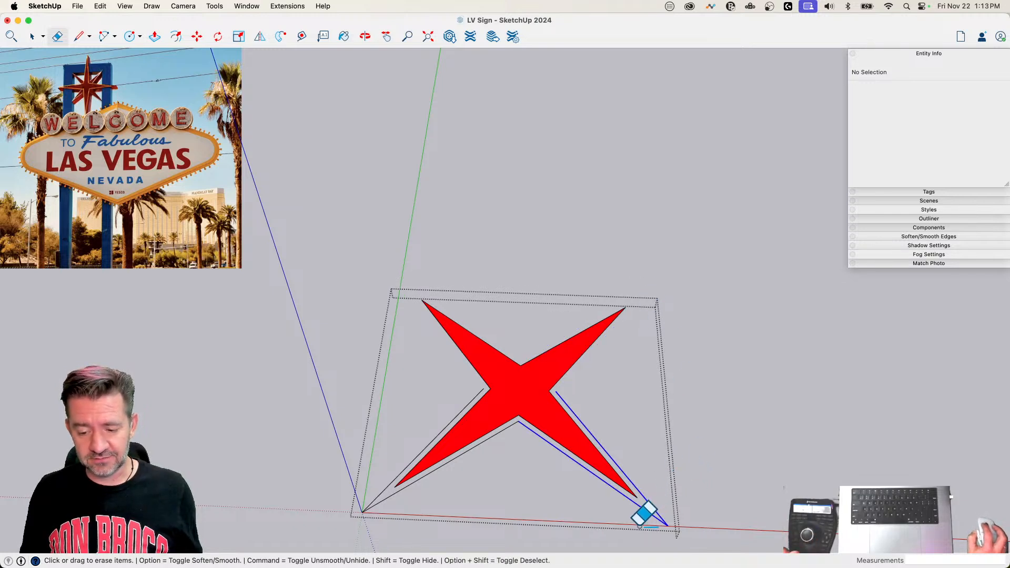
left_click(648, 512)
left_click_drag(374, 490, 428, 518)
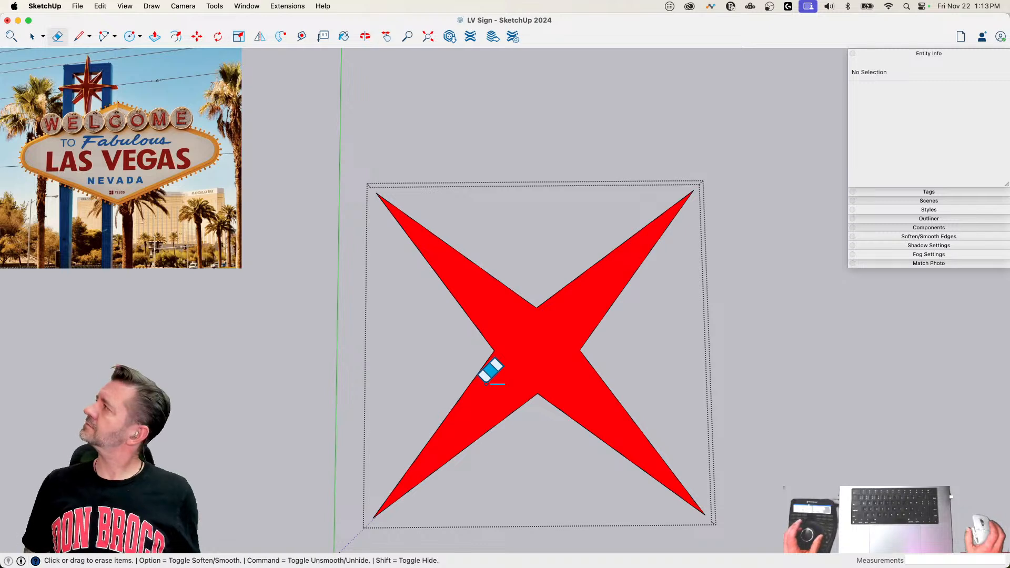
Step: Delete the star's red face, keeping only its outline
key("space")
left_click(518, 365)
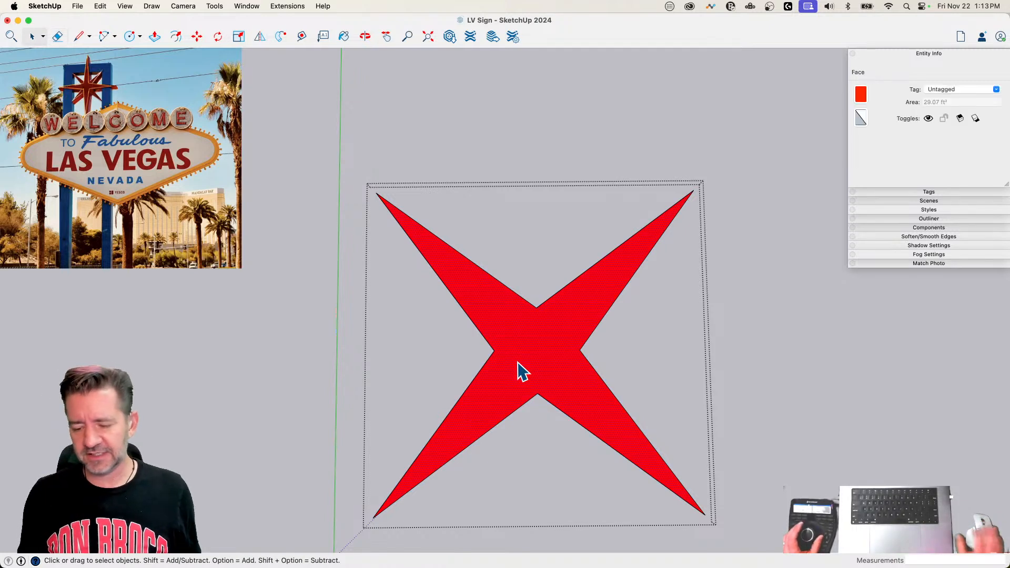
key("Delete")
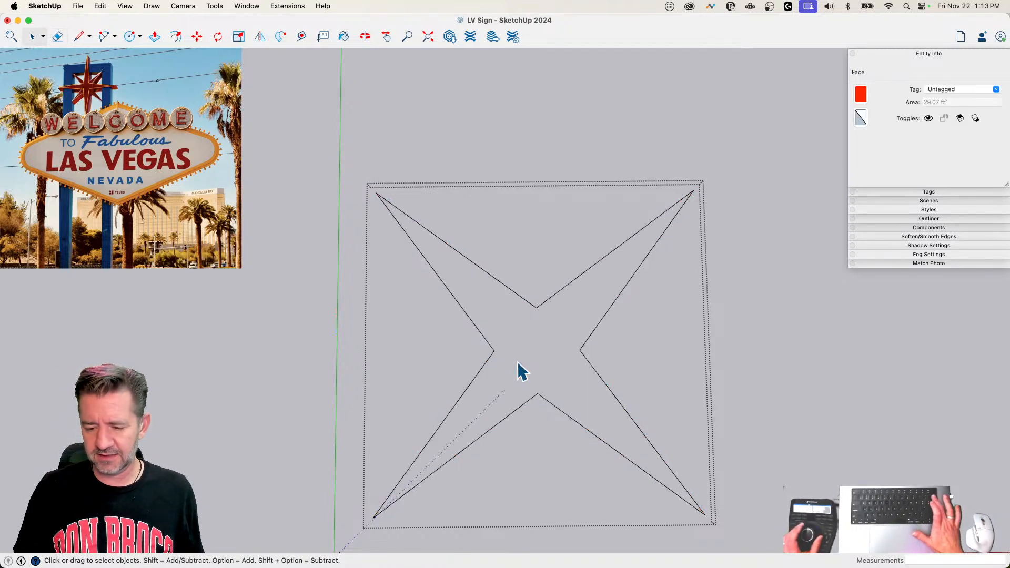
Step: Draw a short line perpendicular to the upper-right point's lower edge, and a circle of radius 1.5 centred where they meet
scroll(601, 286, "up", 5)
key("l")
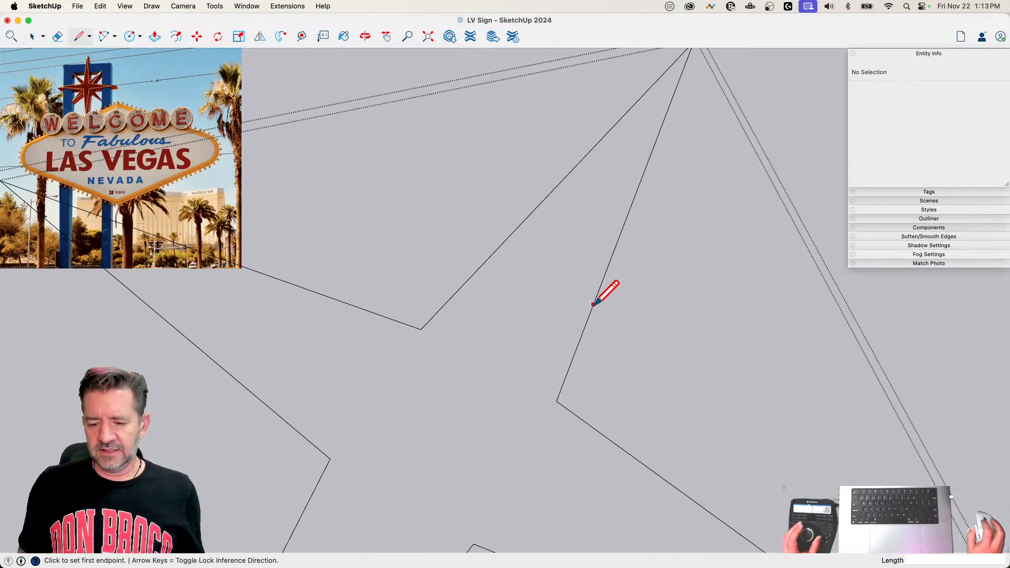
left_click(593, 303)
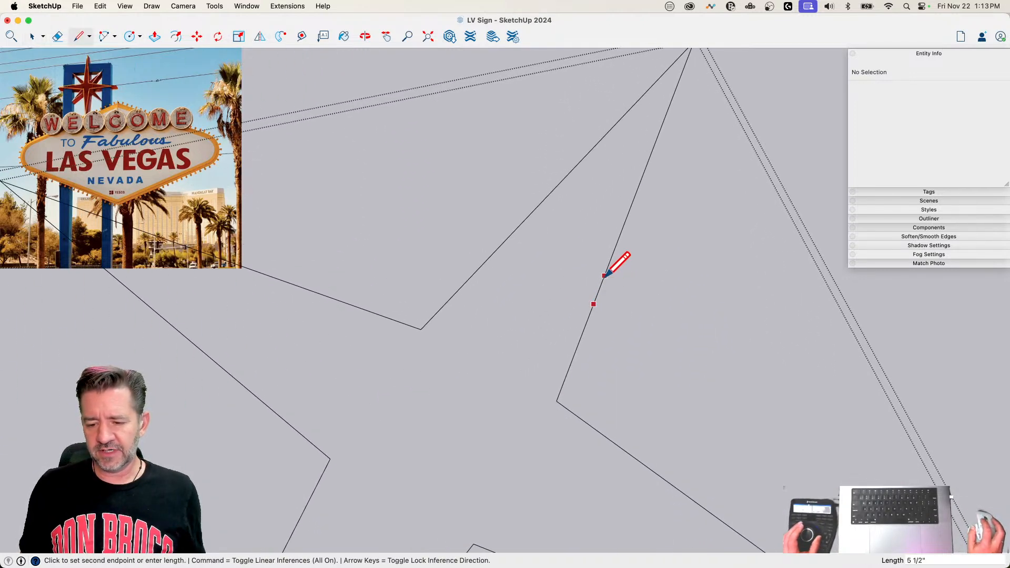
left_click(633, 317)
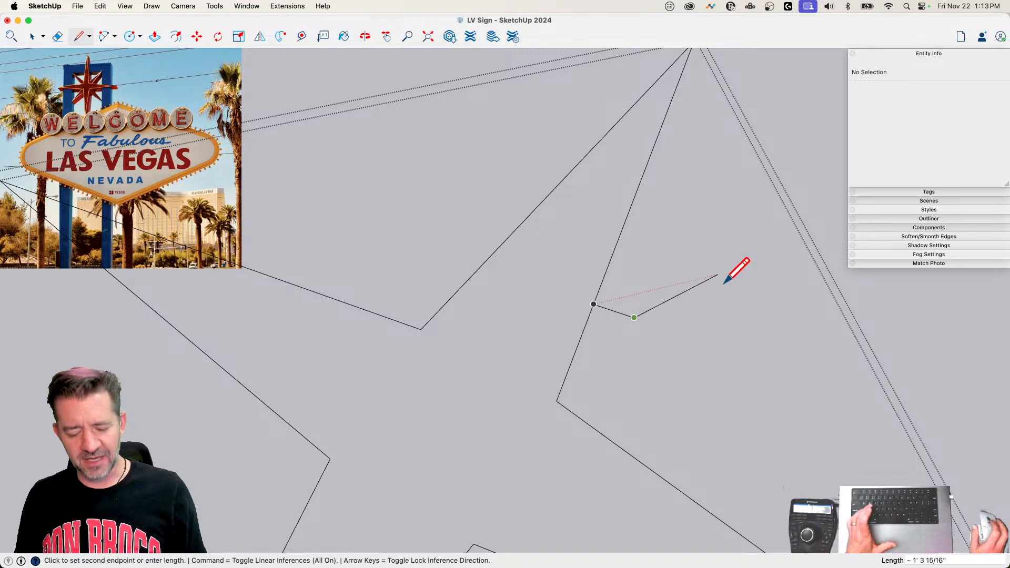
key("c")
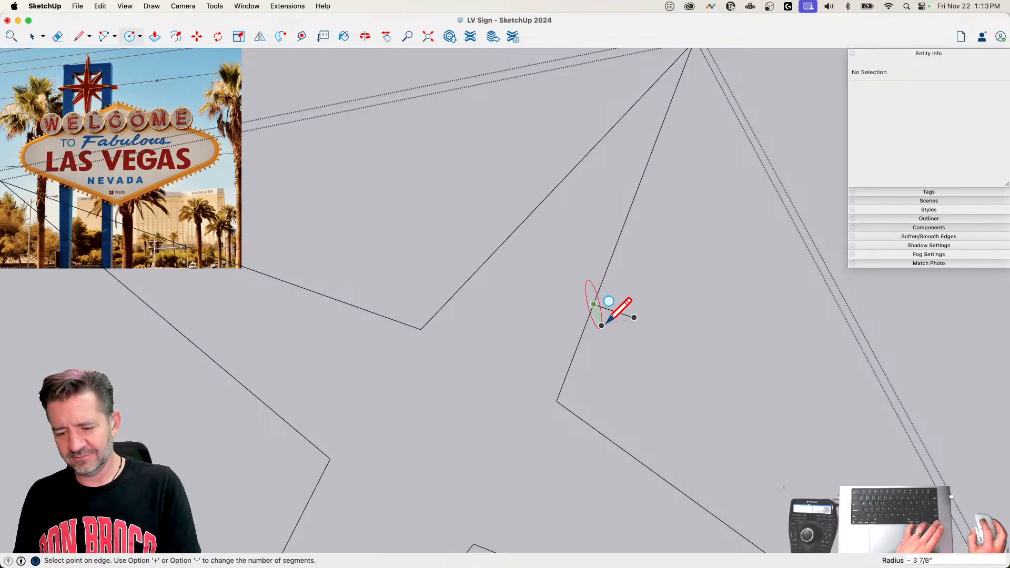
type("1")
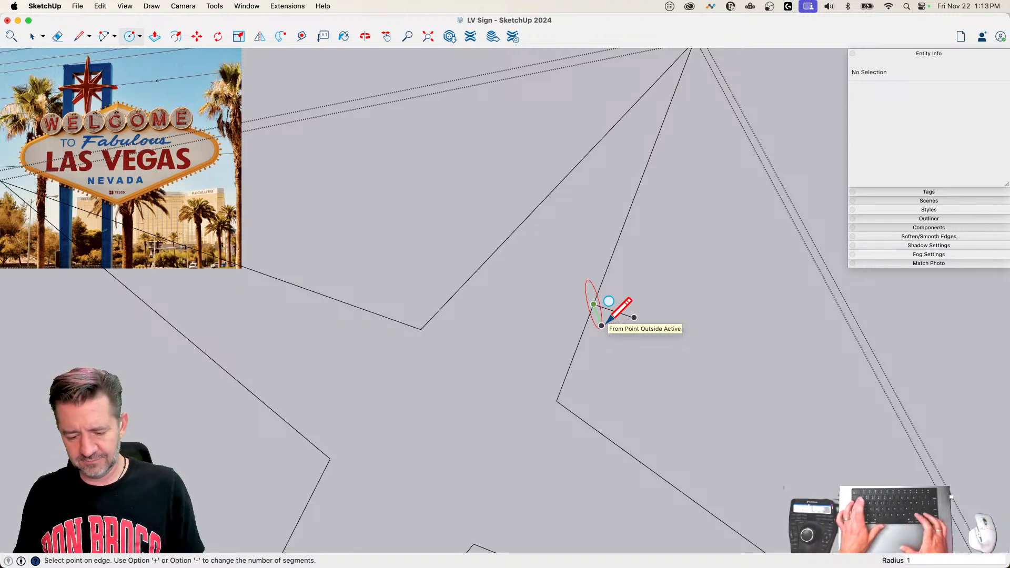
type(".5")
key("Return")
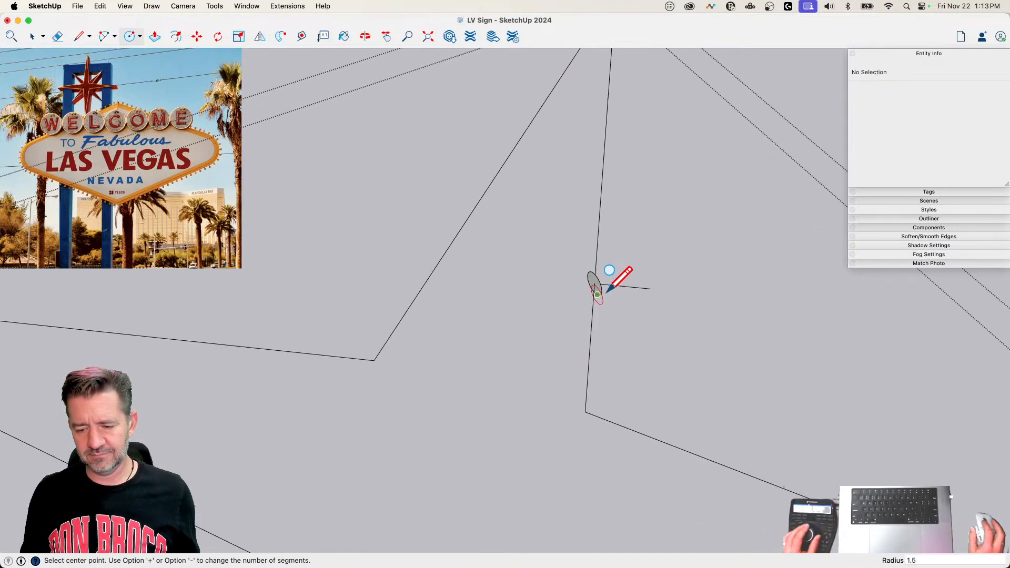
Step: Rotate the circle about its centre by about 53.6° so it faces along the edge, and erase the short guide line
key("space")
left_click(689, 284)
key("q")
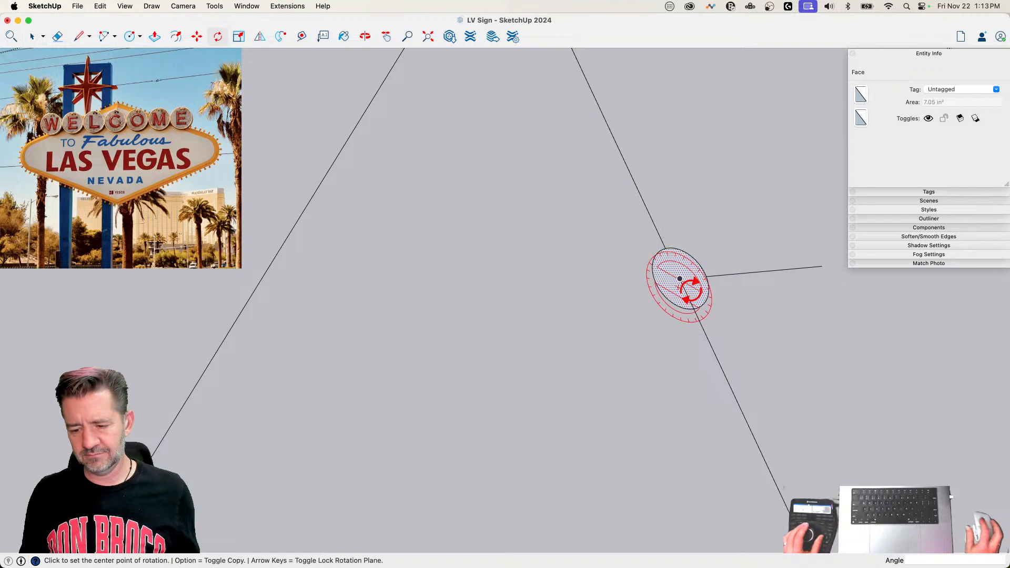
left_click(679, 278)
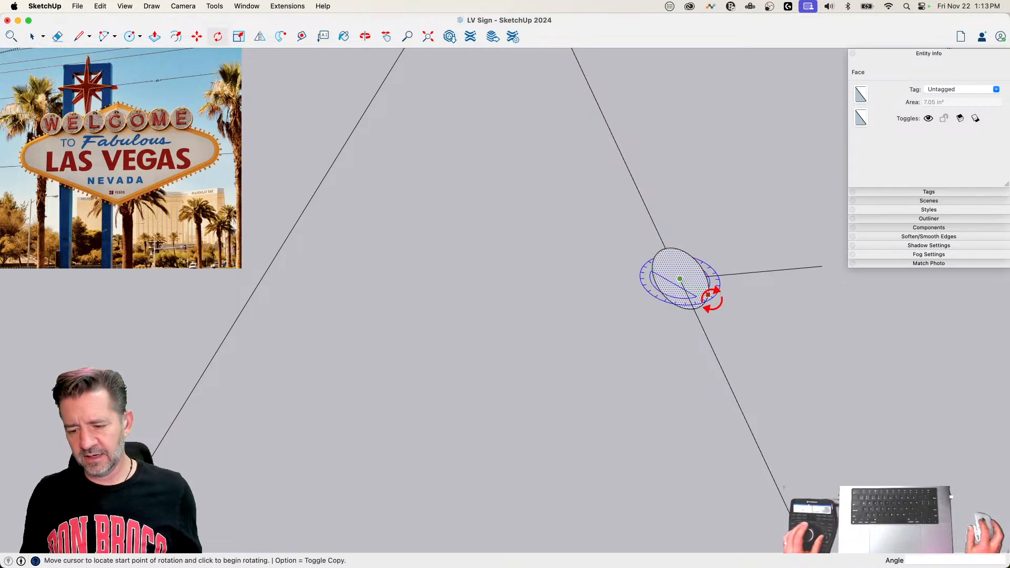
left_click(708, 295)
key("Escape")
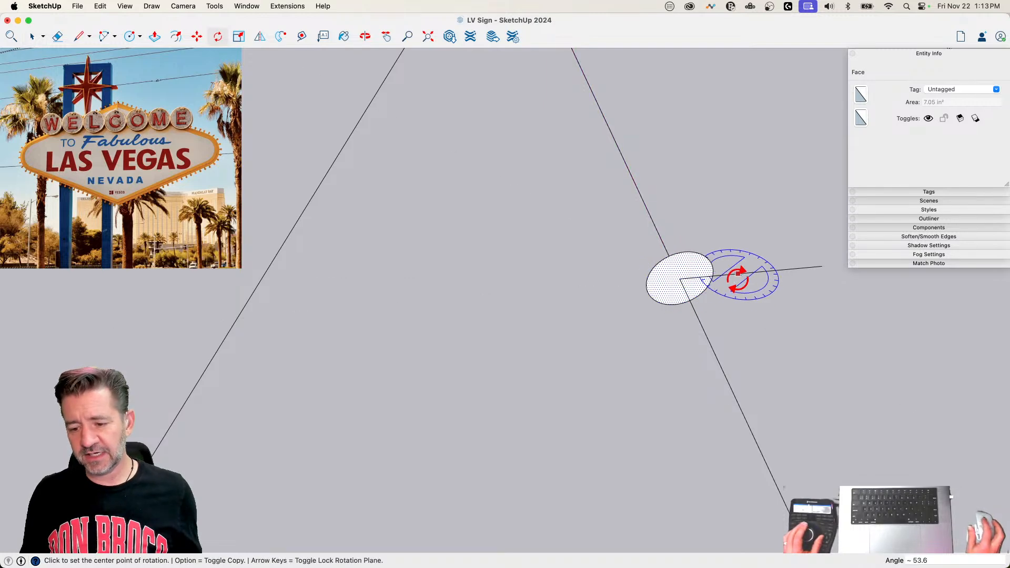
key("e")
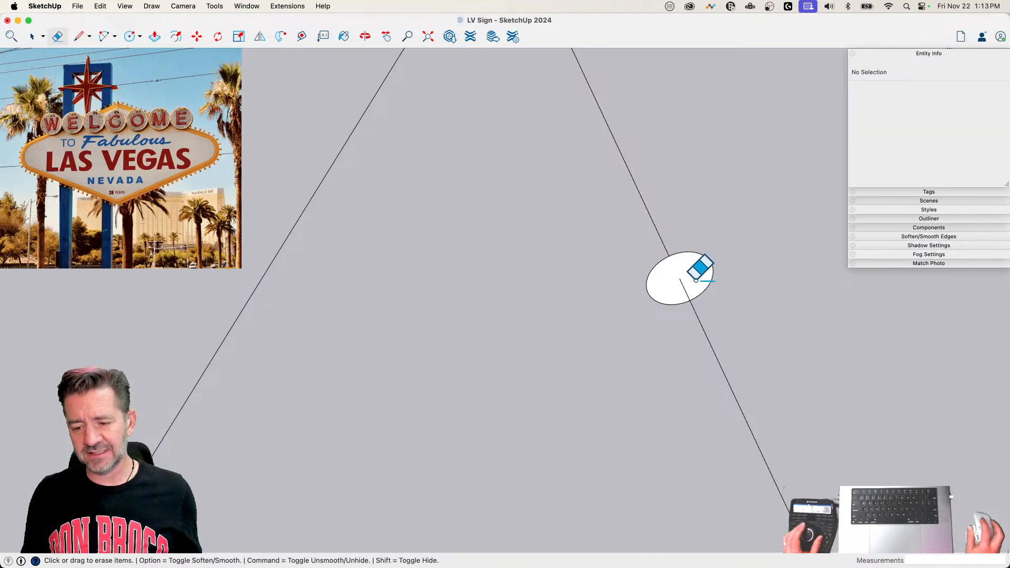
Step: Extrude the circle along the star's whole outline with Follow Me to form a tube
key("space")
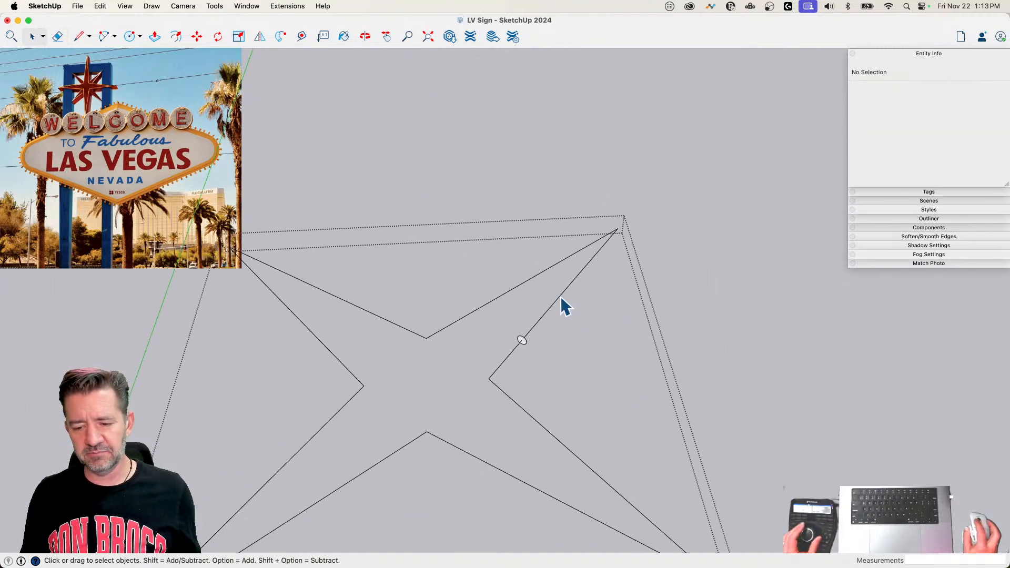
triple_click(560, 297)
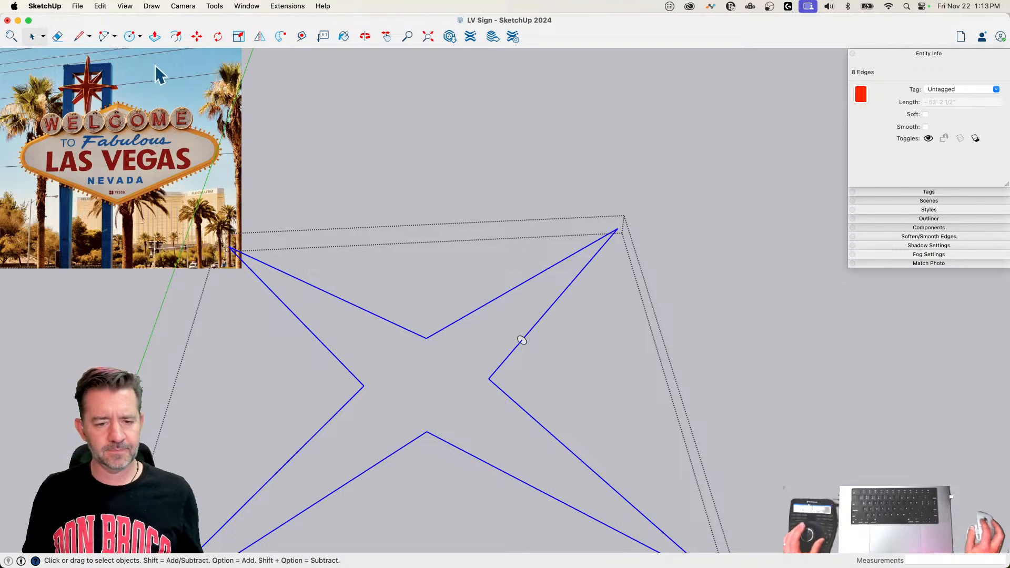
left_click(280, 37)
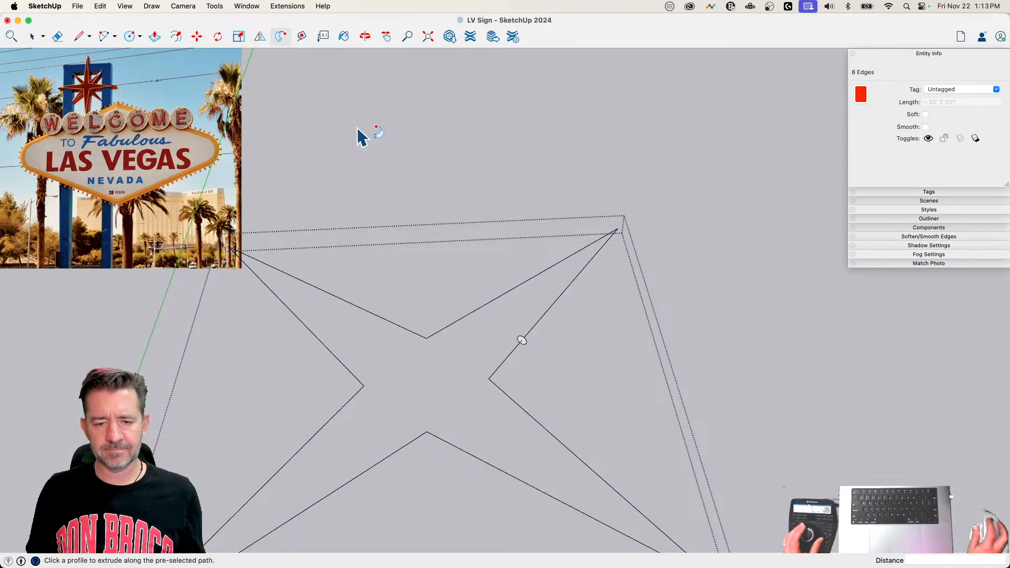
left_click(523, 340)
key("space")
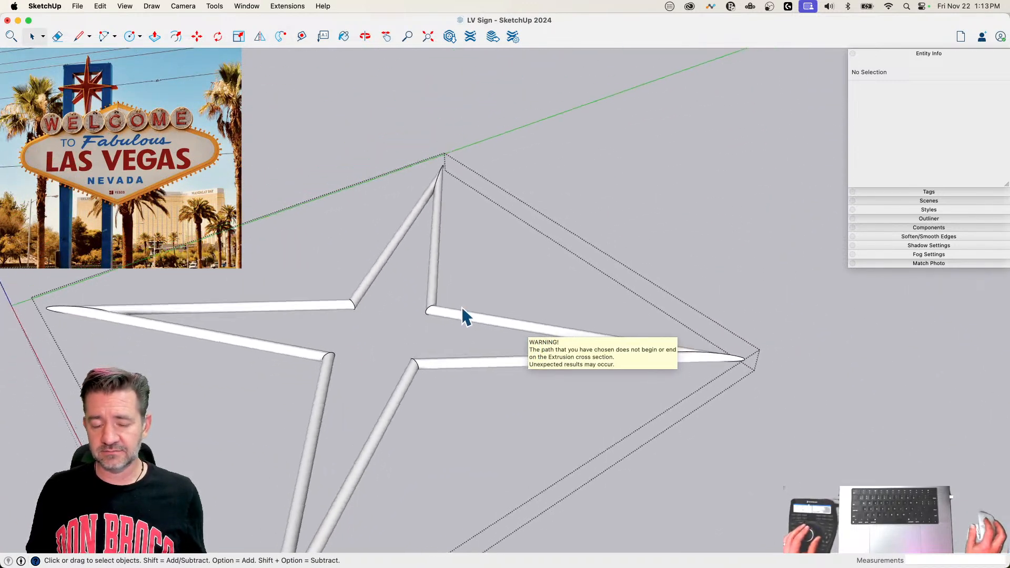
Step: Paint all connected faces of the tube with the yellow material at 49% opacity
key("b")
left_click(485, 364)
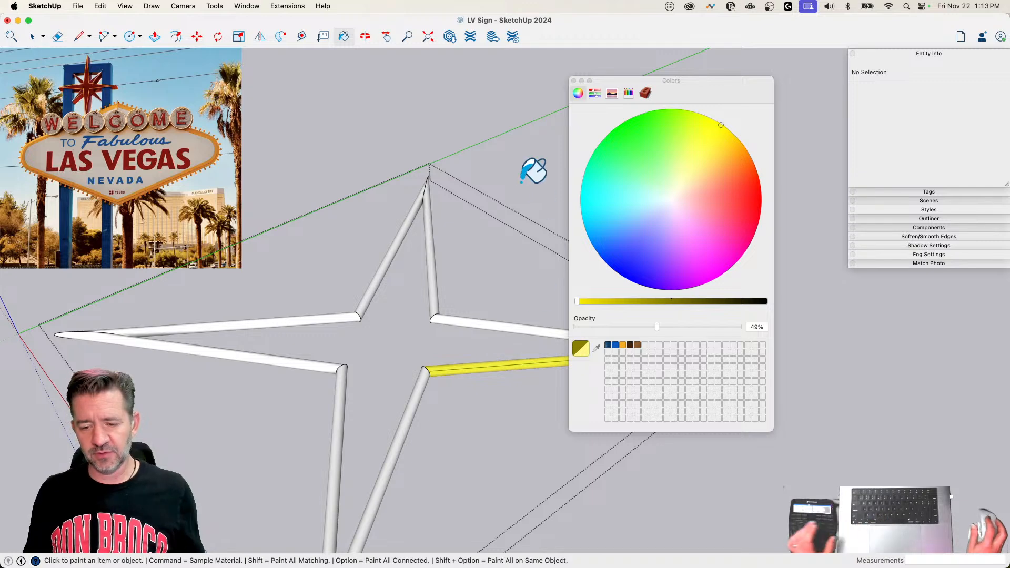
key("alt")
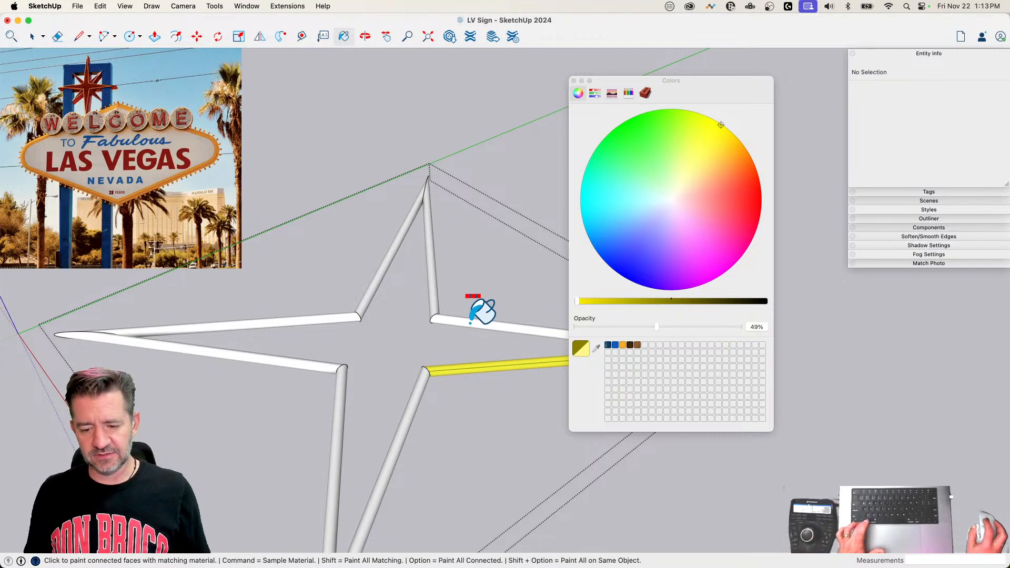
left_click(470, 322, "alt")
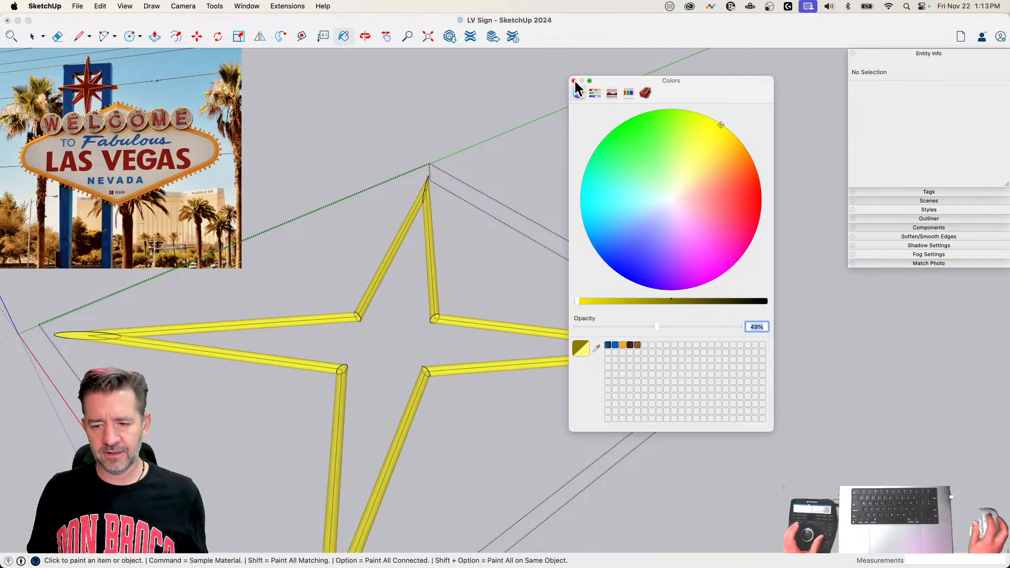
left_click(573, 80)
Step: Delete the star path lines left inside the transparent tube
key("space")
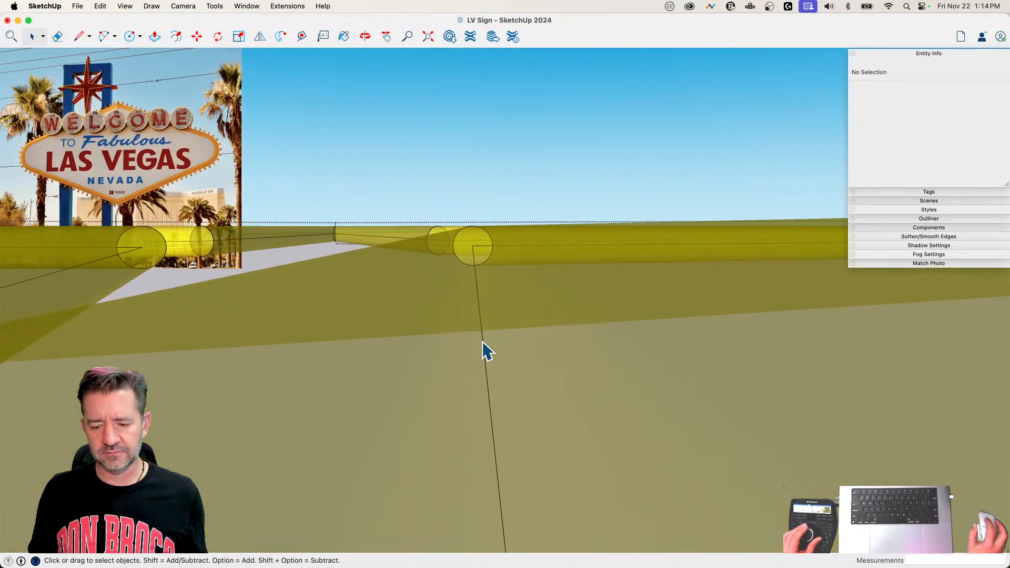
left_click(482, 348)
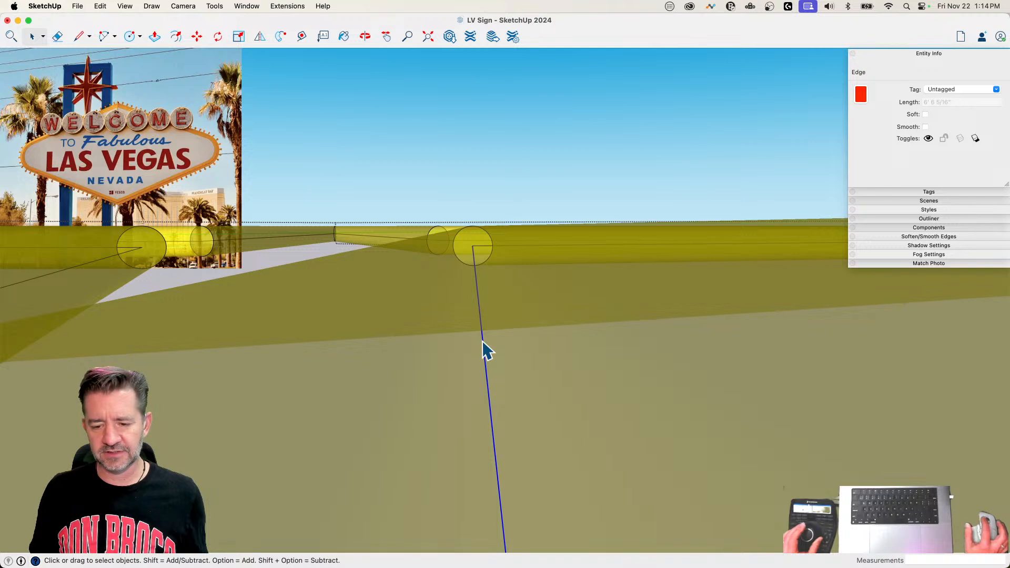
key("Delete")
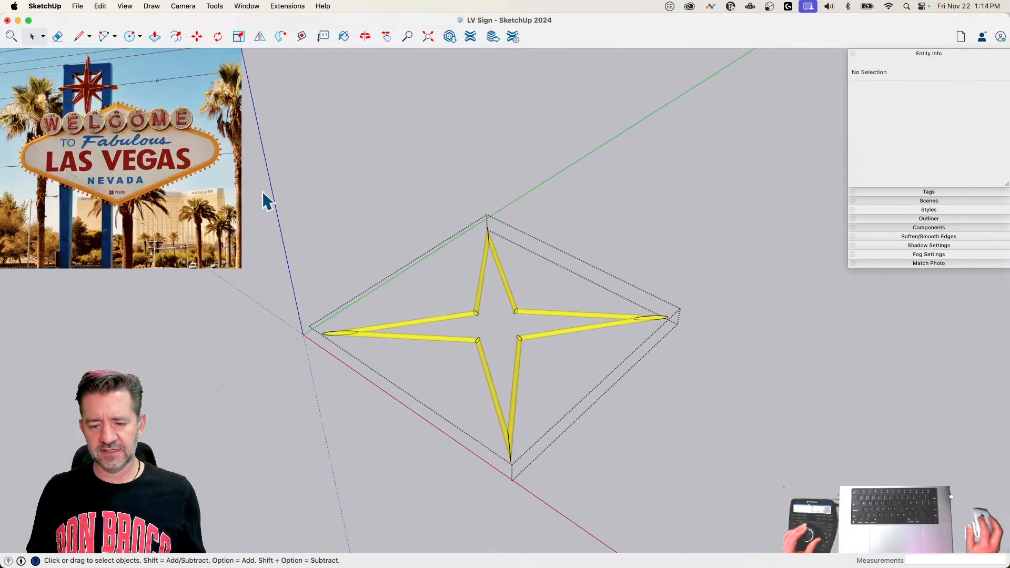
Step: Select the whole tube, deselect its faces, and hide the remaining edges before leaving the group
left_click_drag(257, 181, 772, 552)
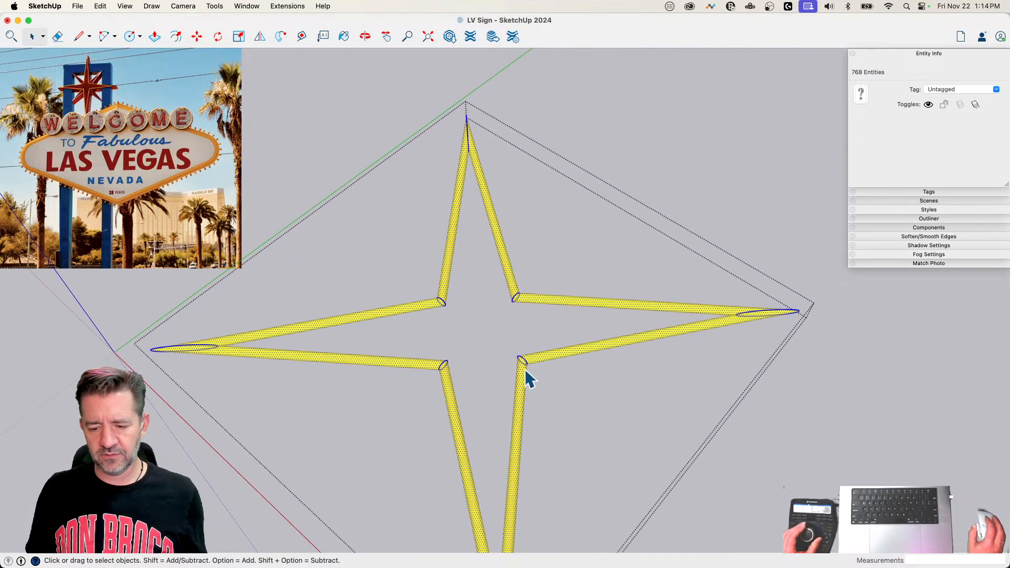
right_click(524, 367)
mouse_move(610, 557)
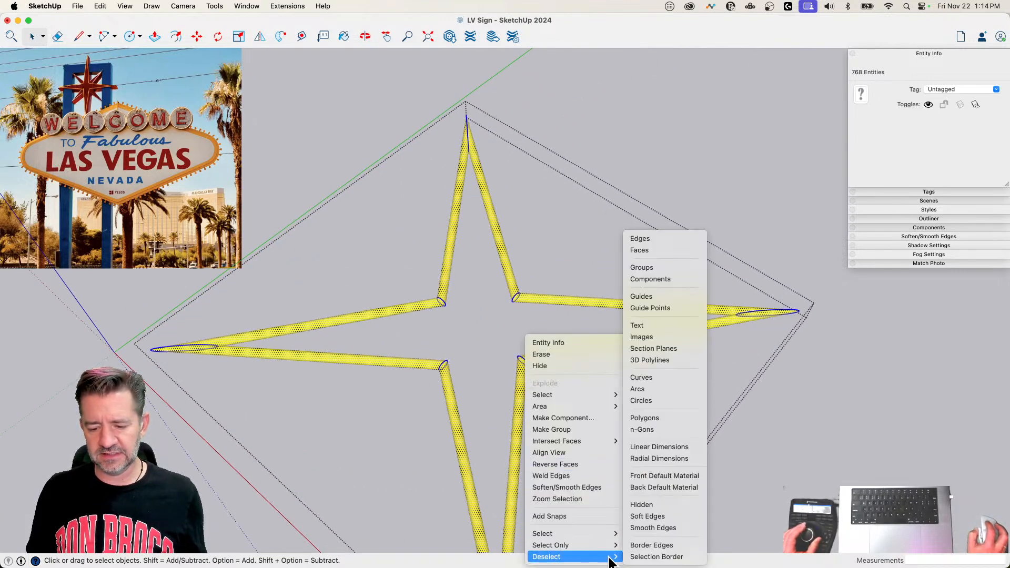
left_click(658, 249)
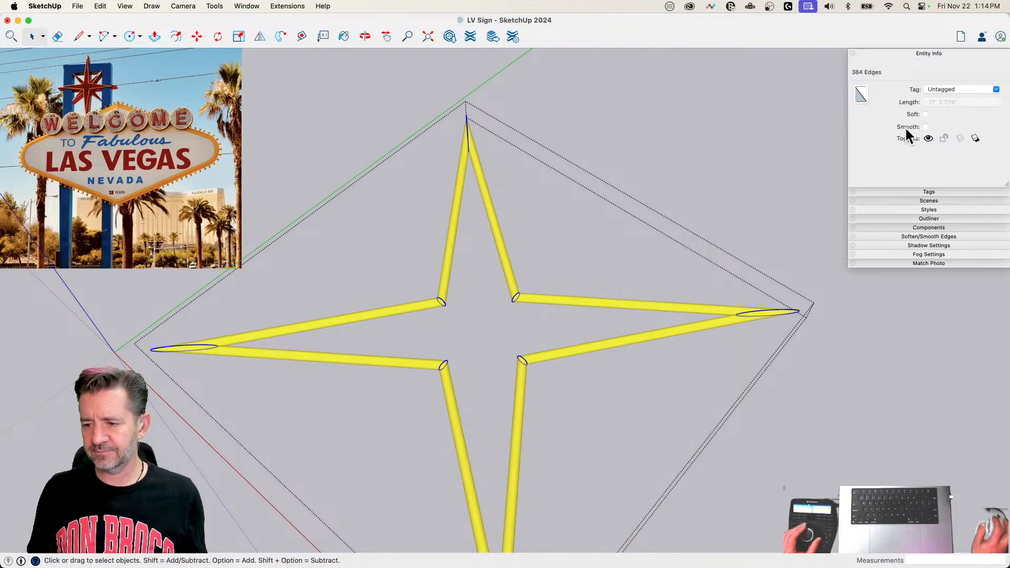
left_click(927, 138)
left_click(726, 128)
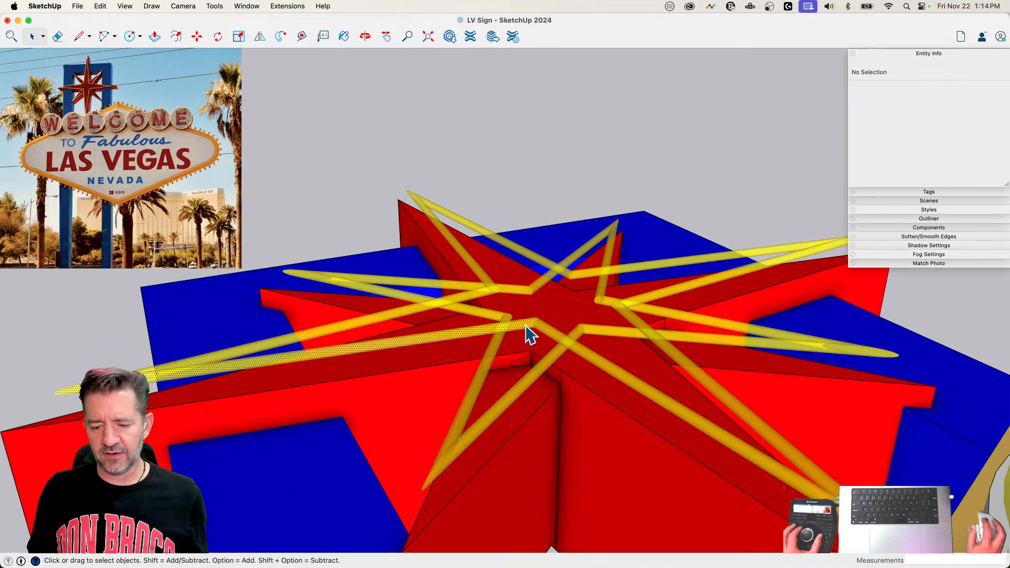
Step: Make the loose larger four-pointed yellow tube a group of its own
left_click(524, 330)
triple_click(527, 330)
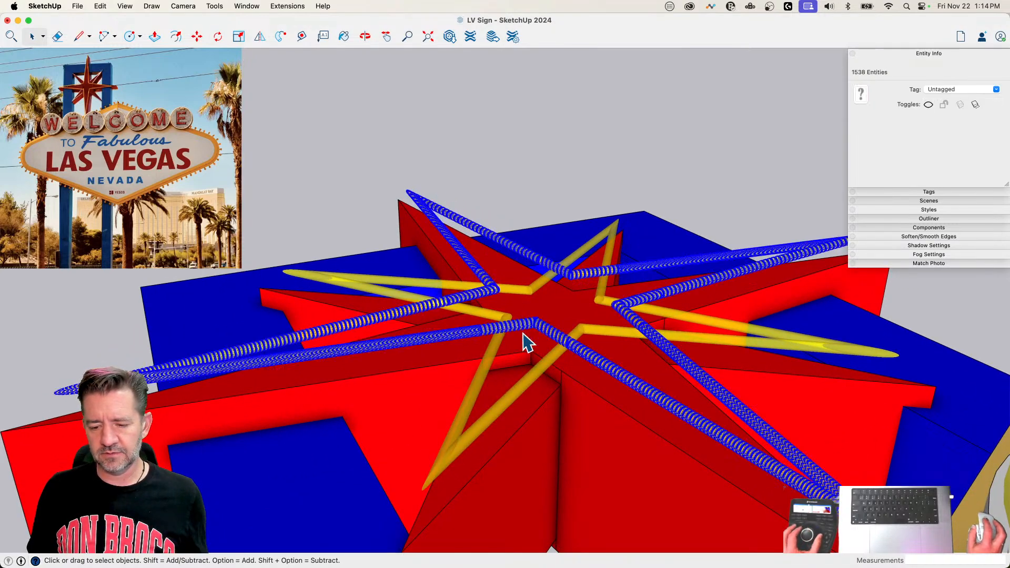
triple_click(479, 389, "shift")
left_click(484, 171)
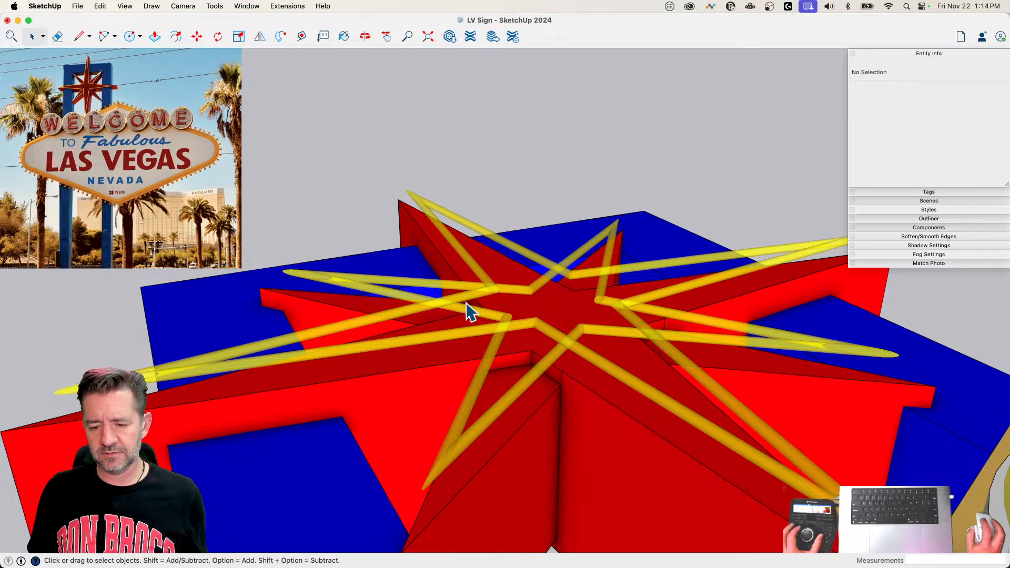
triple_click(472, 335)
right_click(471, 334)
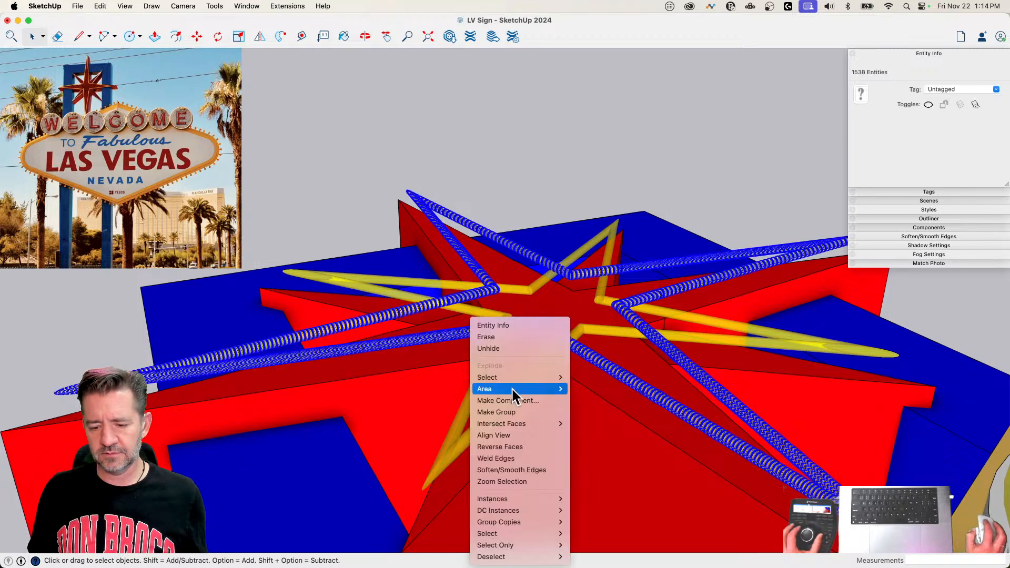
left_click(512, 412)
left_click(473, 126)
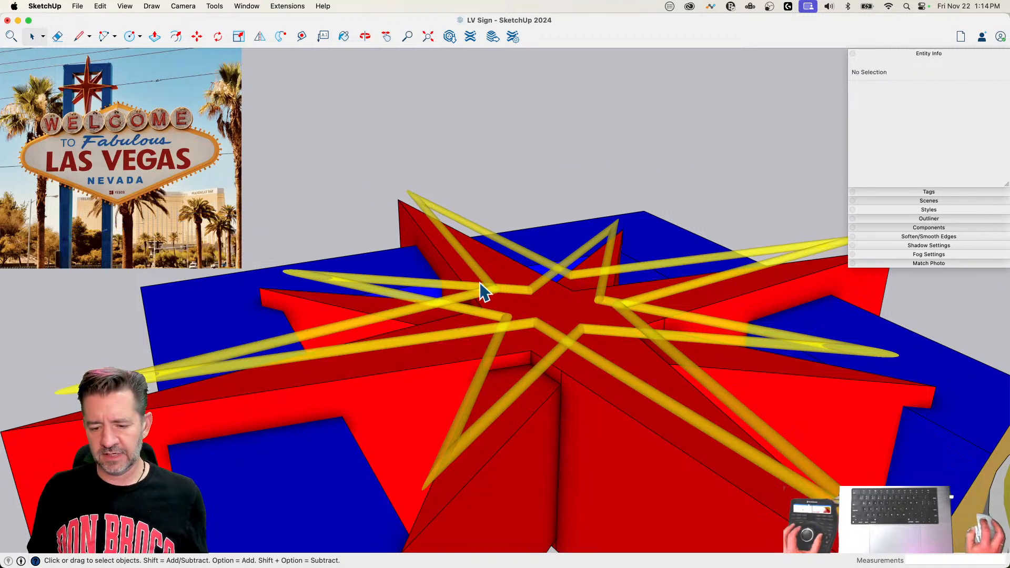
Step: Move both yellow tube groups together about 5 7/16" down onto the front faces of the red star
left_click(438, 292)
left_click(411, 289, "shift")
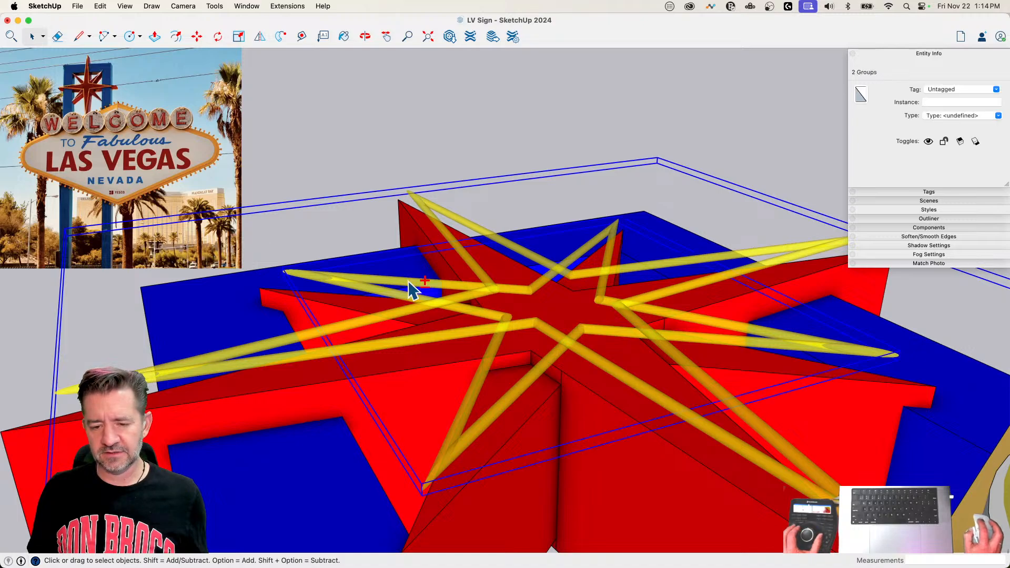
key("m")
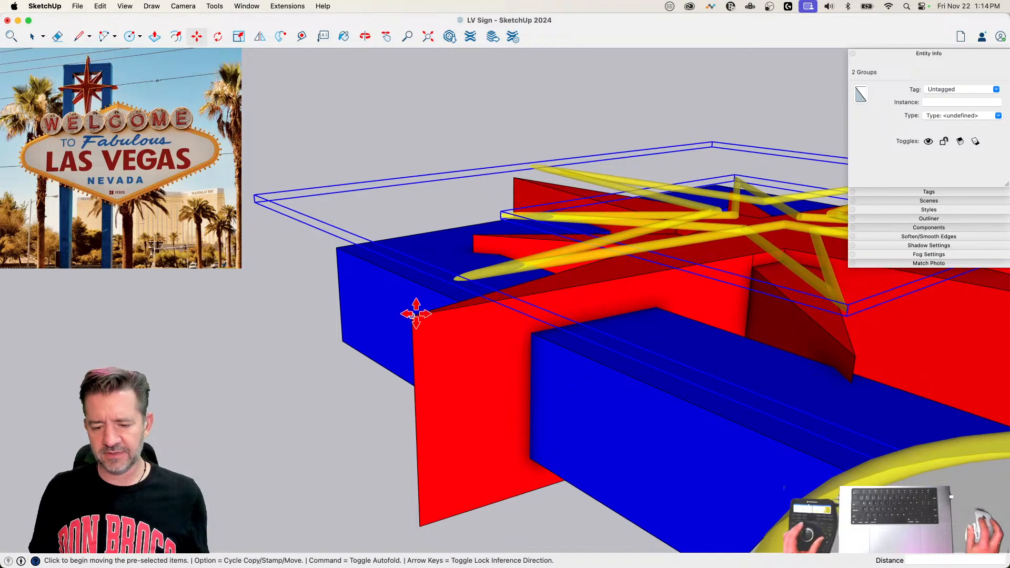
left_click(416, 312)
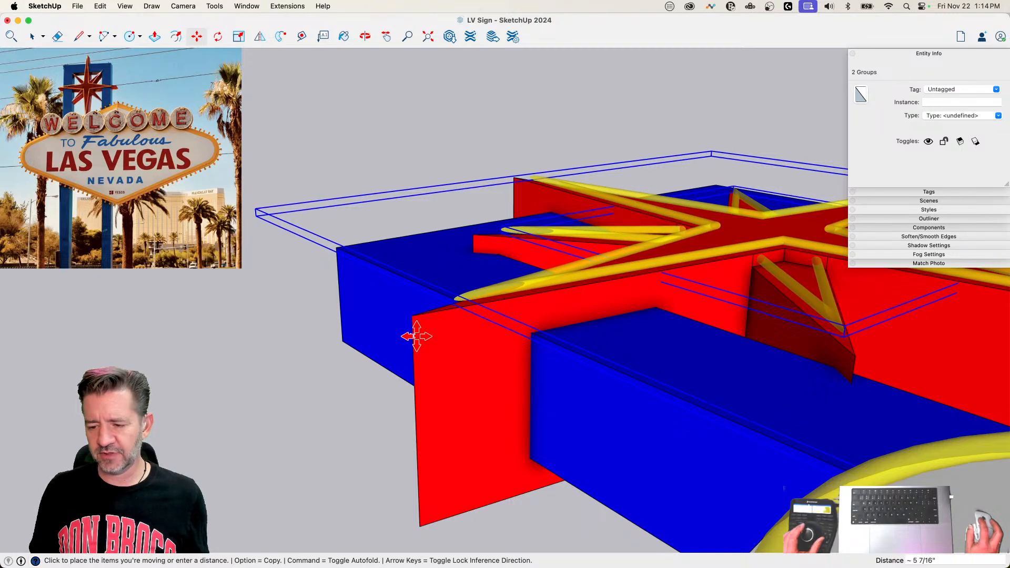
left_click(416, 336)
key("space")
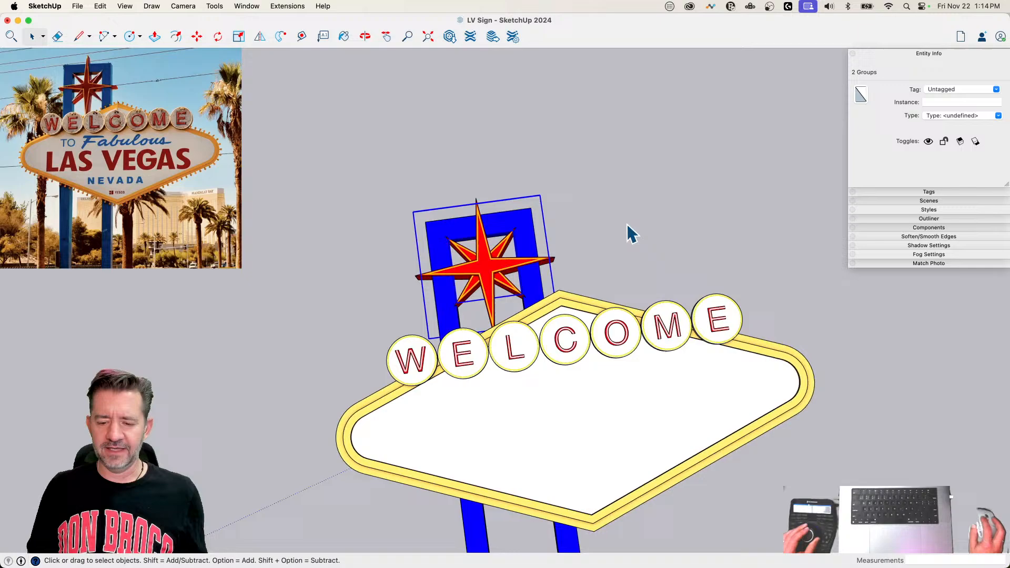
left_click(624, 229)
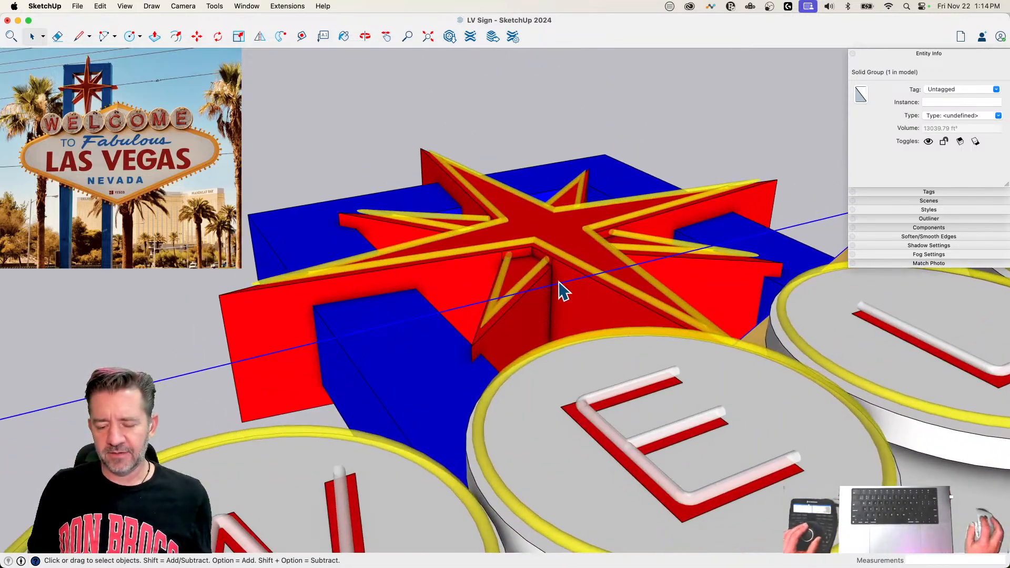
Step: Inside the red star group, erase the short leftover edges on the side faces above the smaller points, and leave the group
double_click(562, 290)
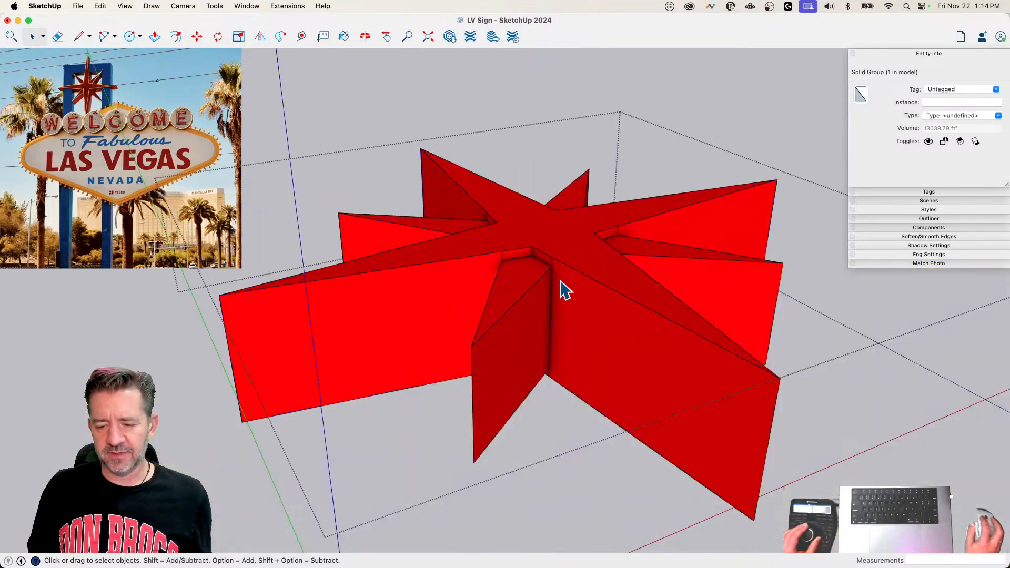
key("e")
left_click(491, 255)
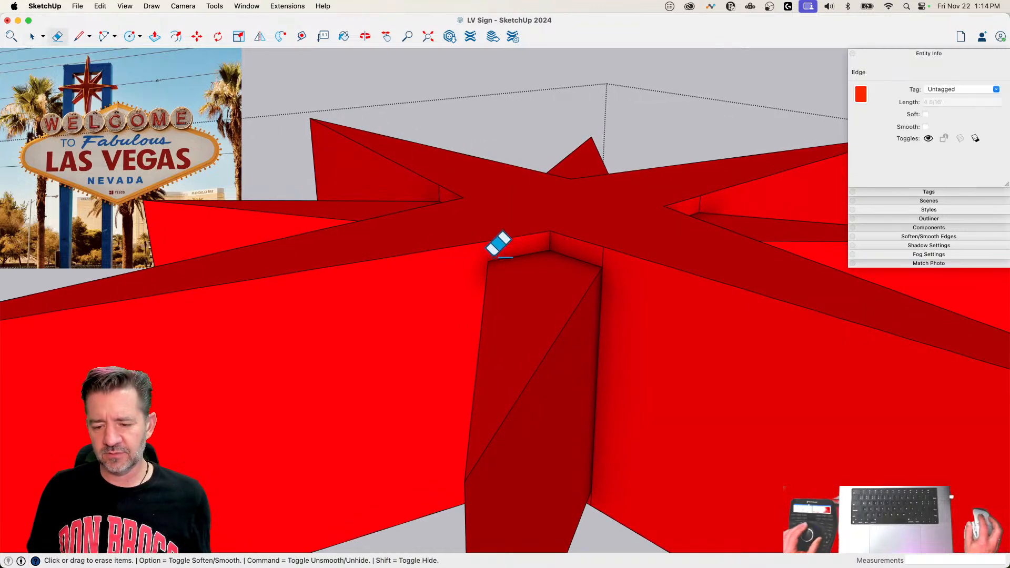
left_click(608, 257)
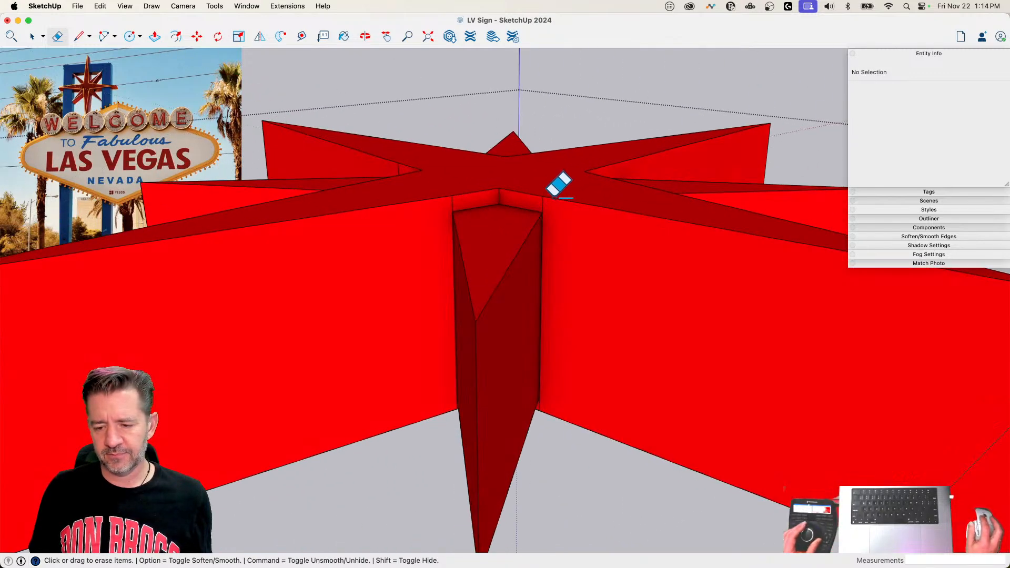
left_click_drag(543, 191, 494, 190)
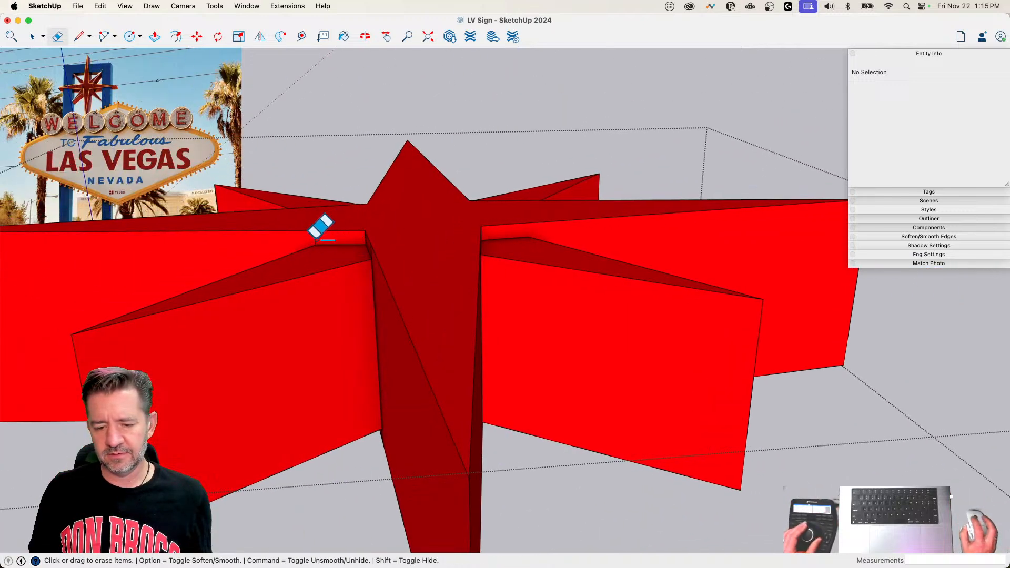
left_click(315, 241)
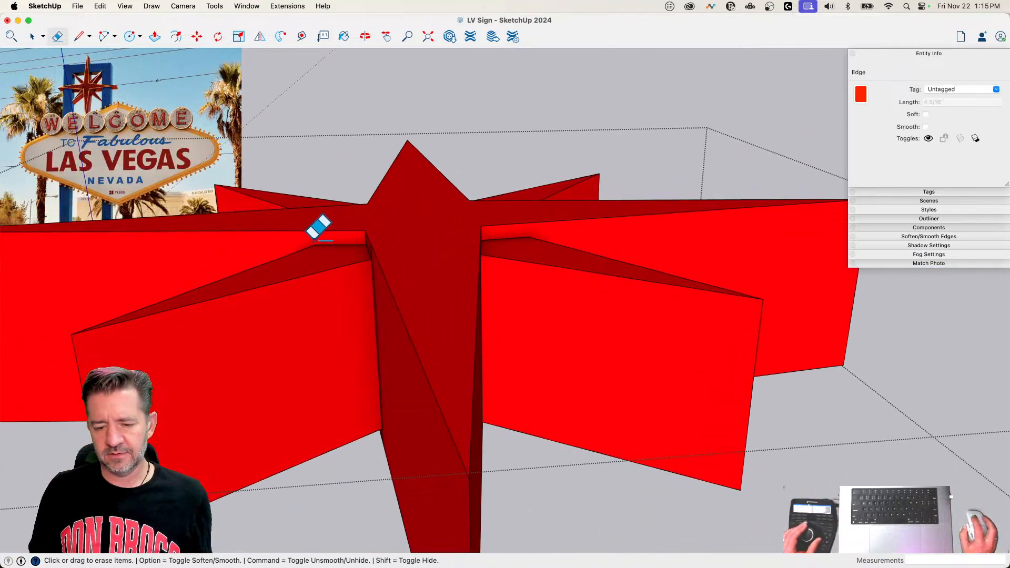
left_click(492, 215)
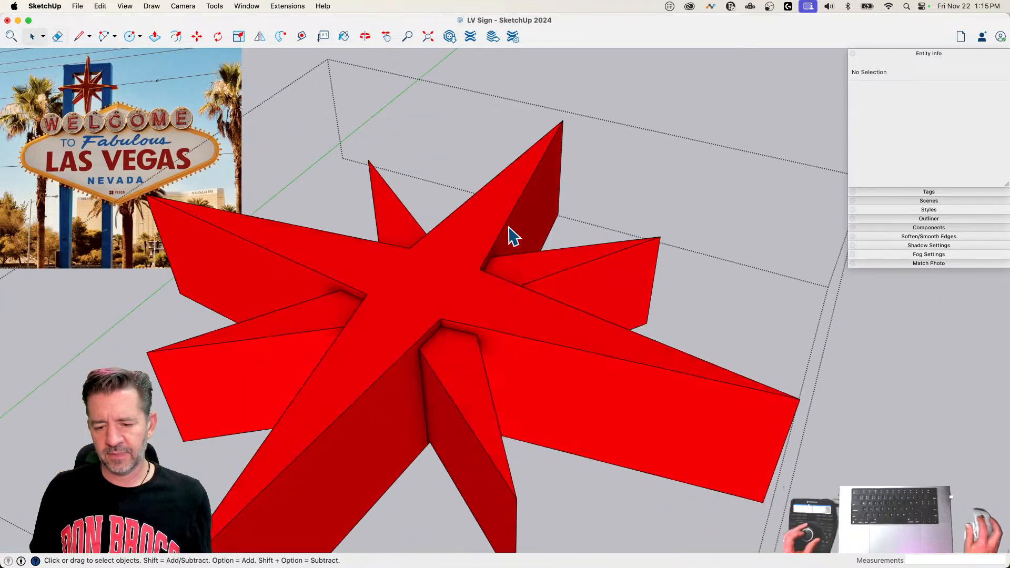
key("space")
left_click(643, 75)
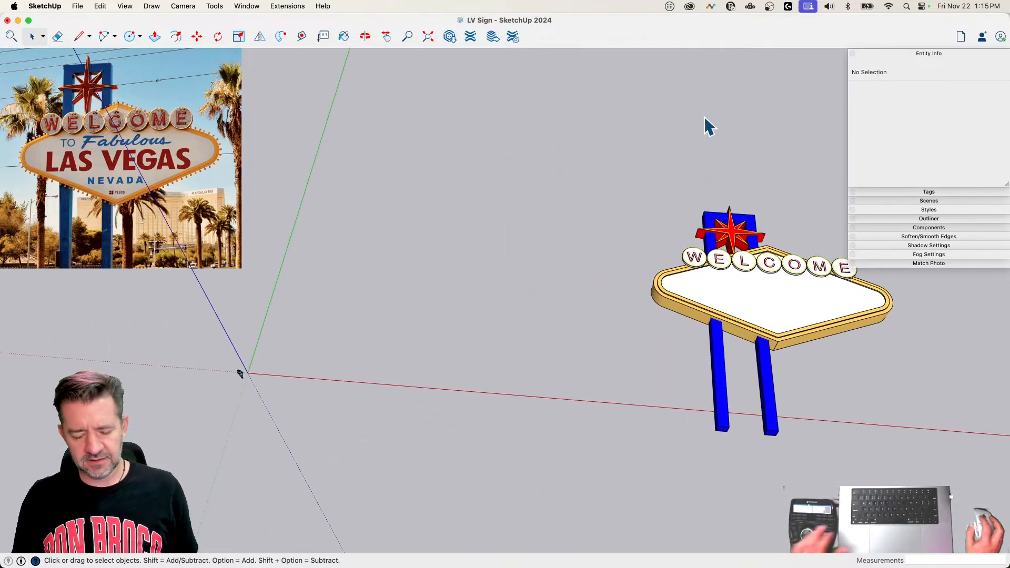
Step: Make the Reference tag visible and place a copy of the reference photo group just above the sign model
left_click(924, 191)
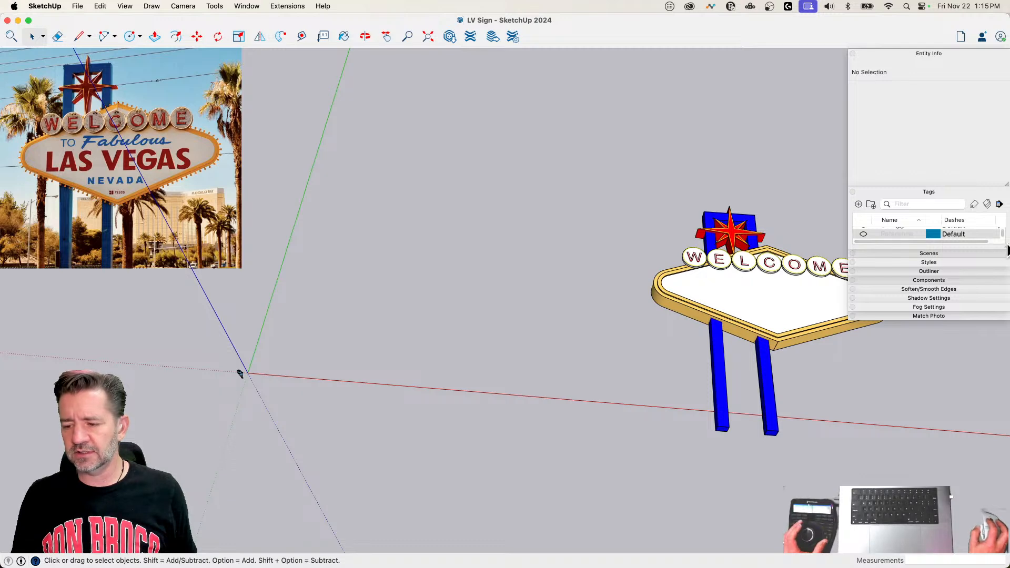
left_click(863, 241)
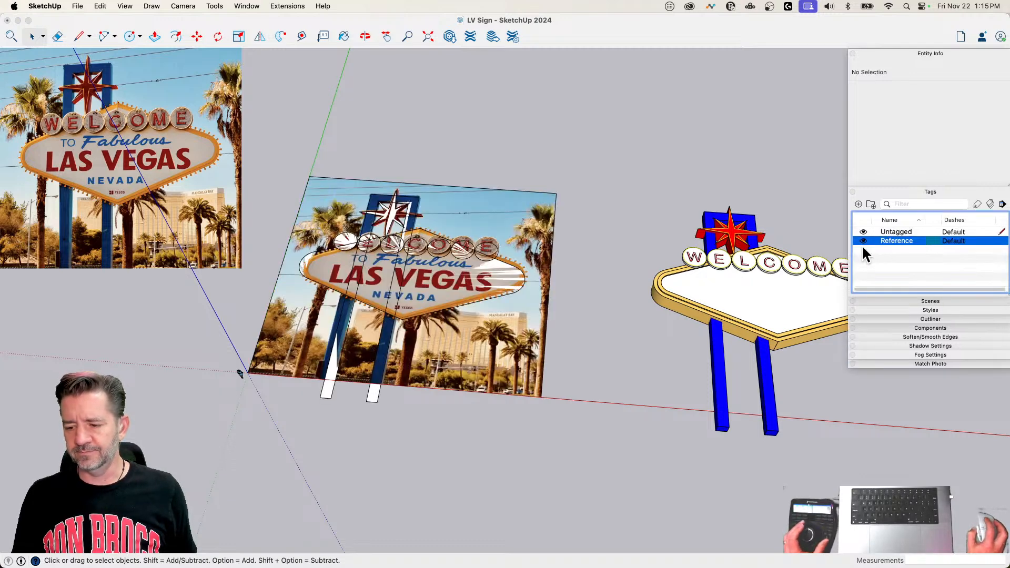
left_click(513, 225)
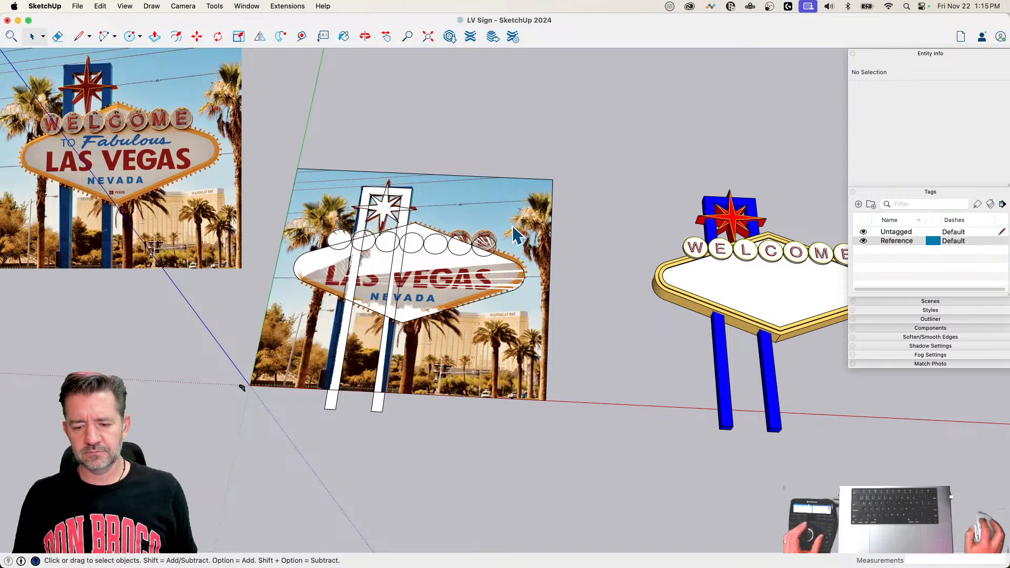
left_click(523, 210)
key("m")
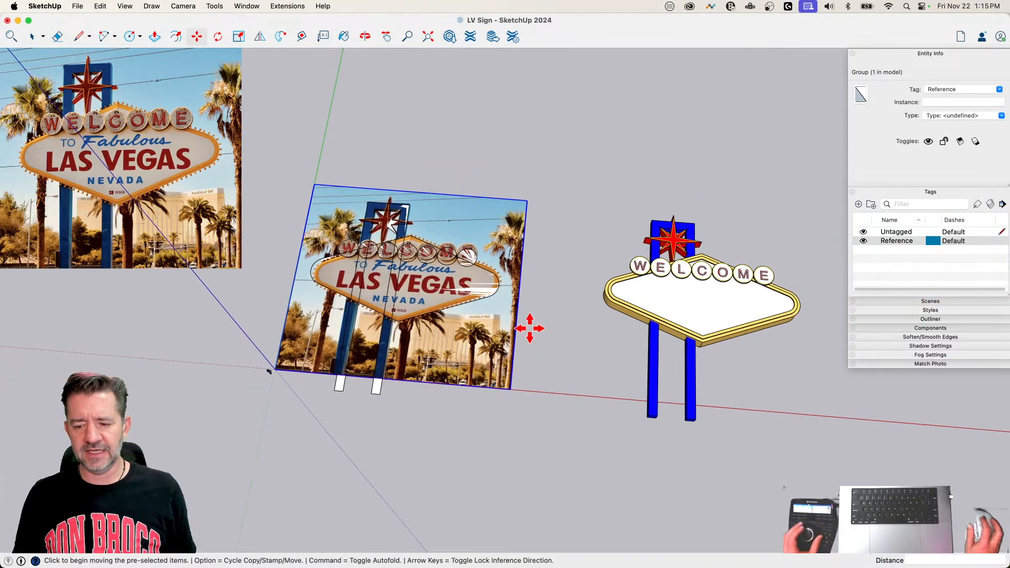
left_click(511, 393)
key("alt")
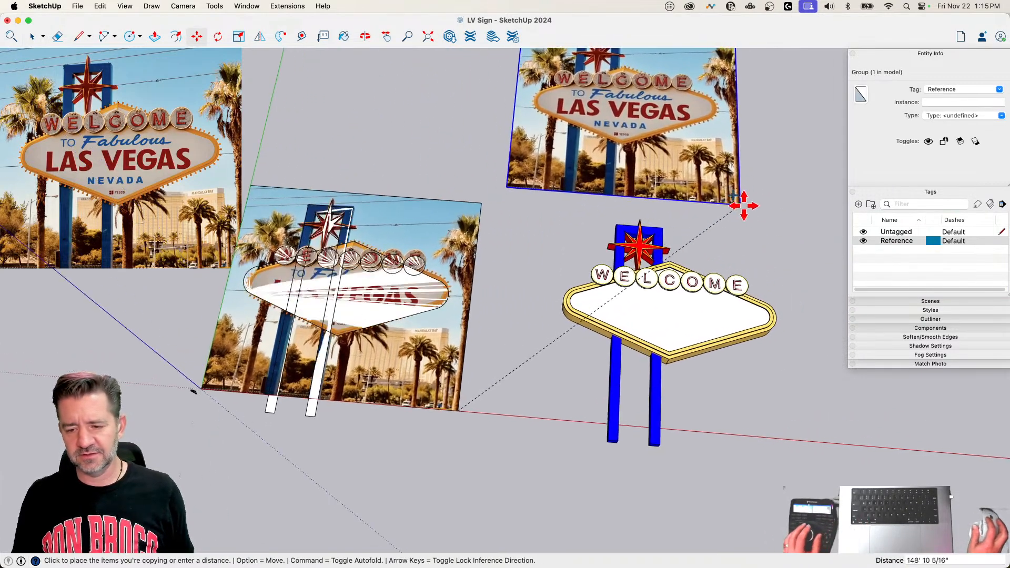
left_click(782, 215)
key("space")
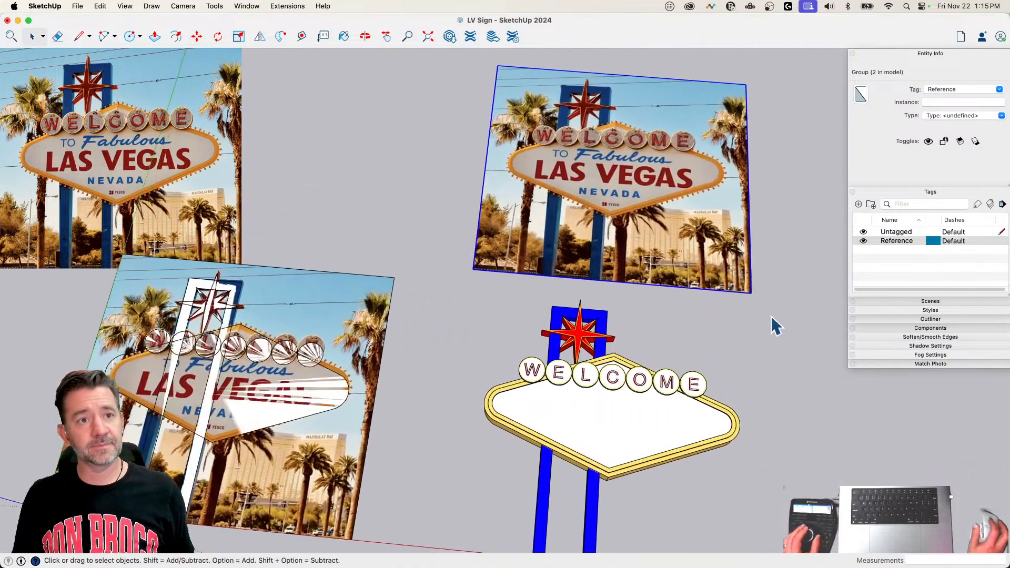
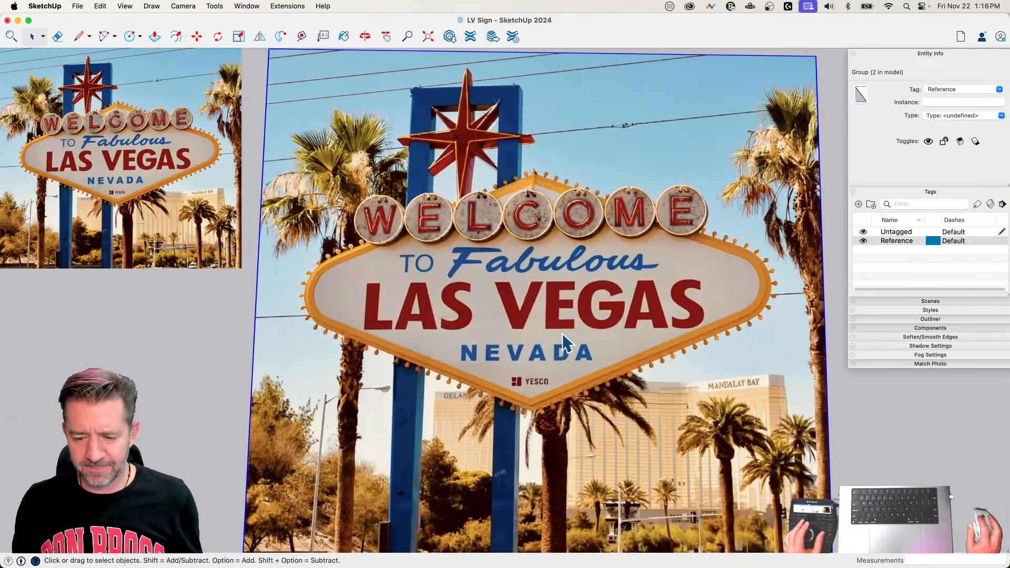
Step: Inside the reference photo copy, draw connected lines around the lettering along the sign panel's left, lower and right sides, starting back along the top
double_click(563, 333)
left_click(532, 317)
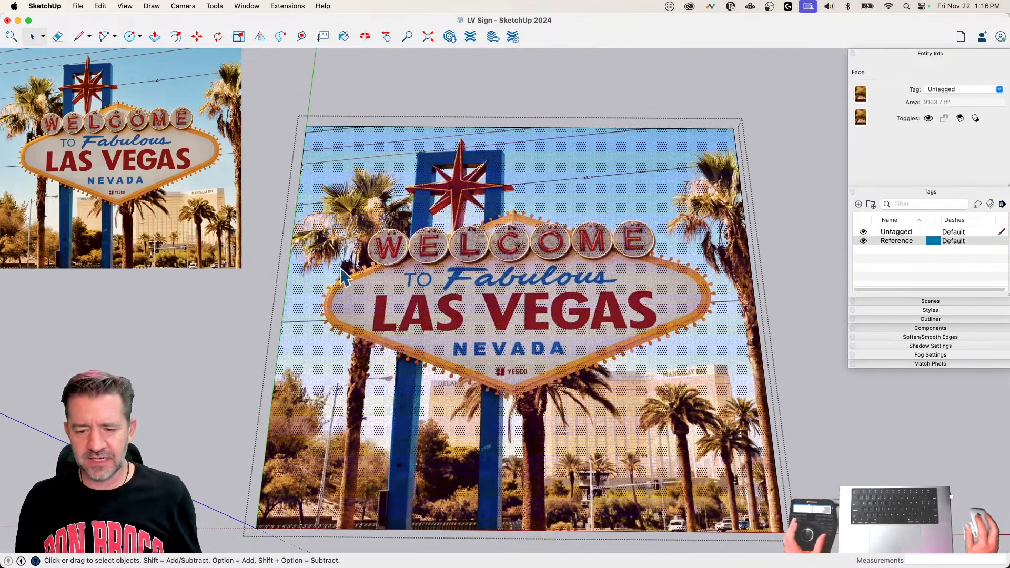
key("l")
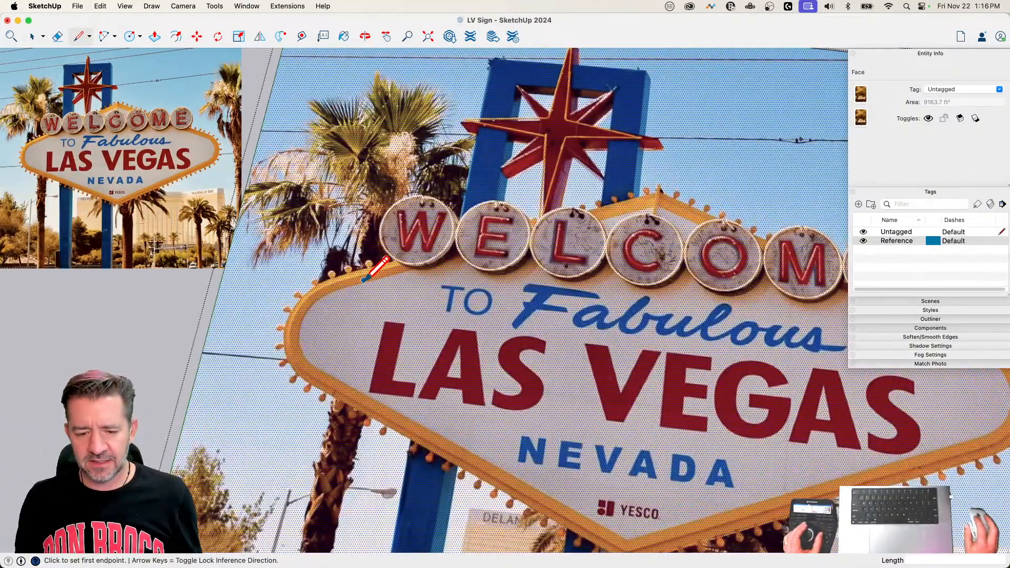
left_click(362, 390)
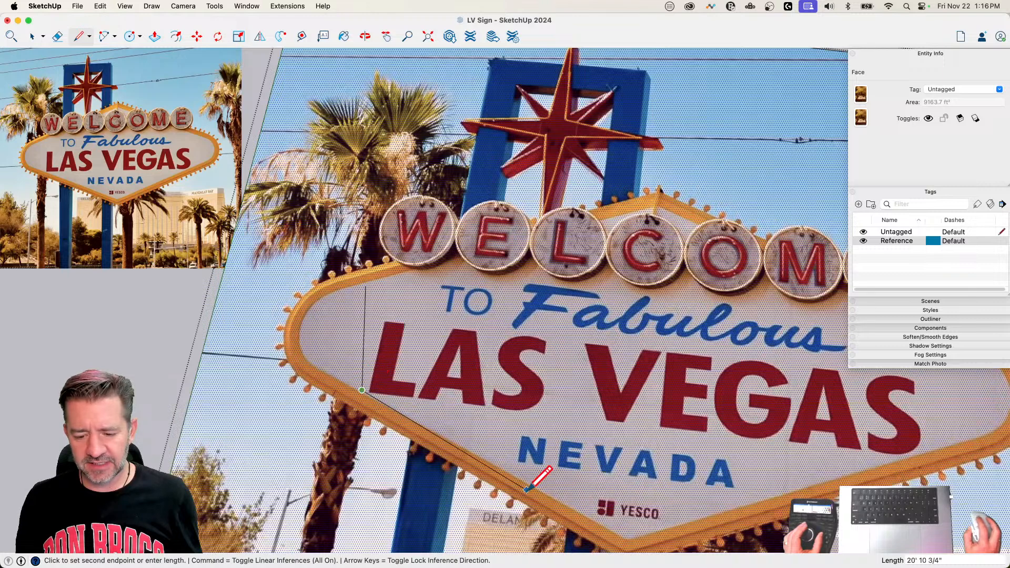
left_click(627, 535)
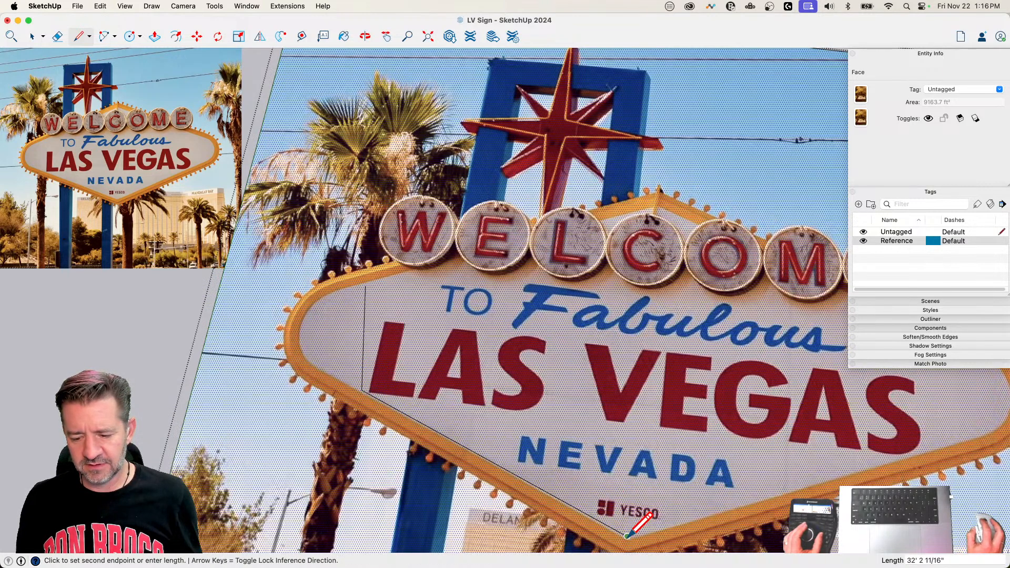
left_click(760, 449)
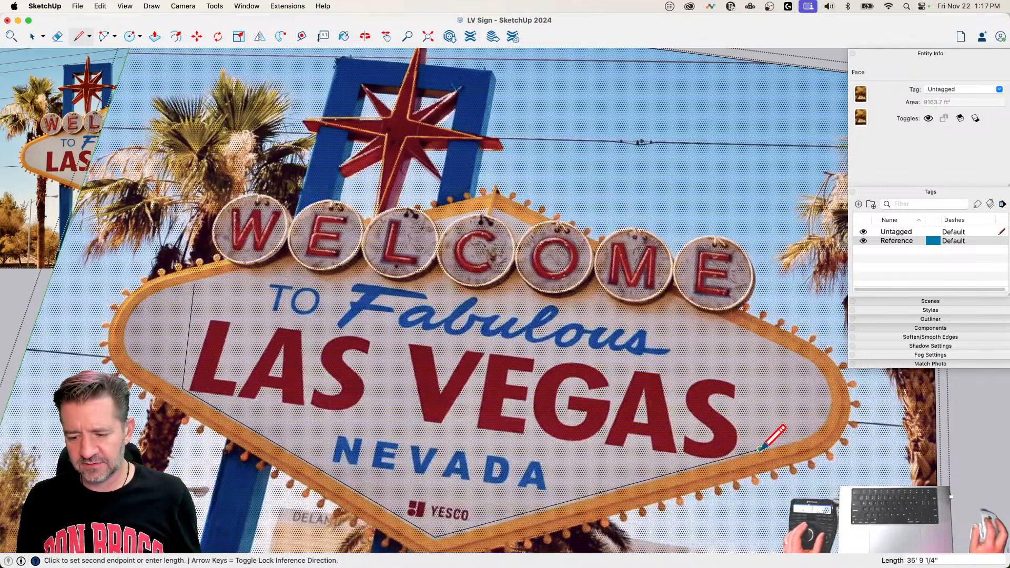
left_click(764, 357)
left_click(645, 317)
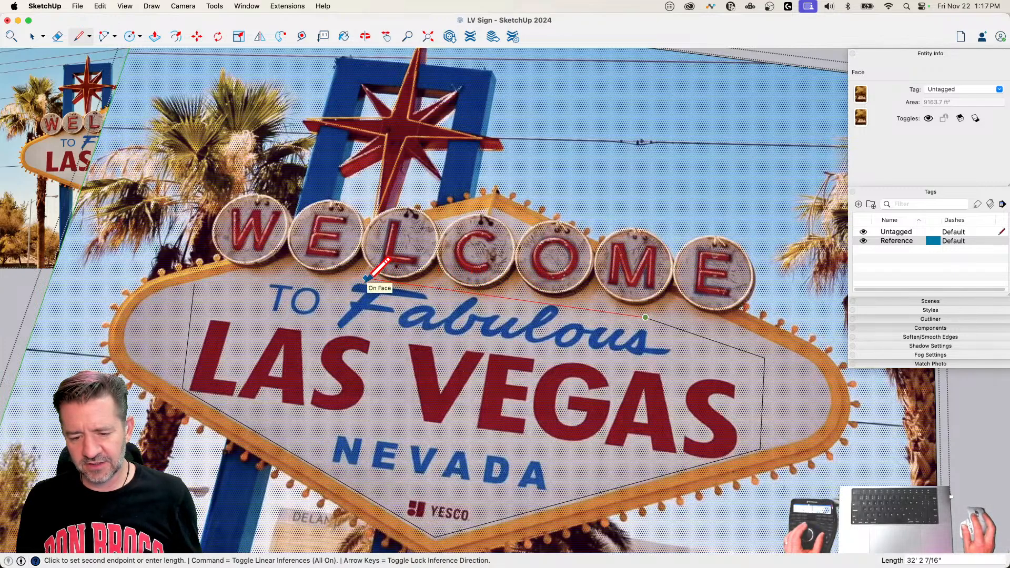
Step: Continue the outline between the WELCOME discs and the words "Fabulous" and "TO", closing it on the left vertical line
scroll(546, 300, "up", 6)
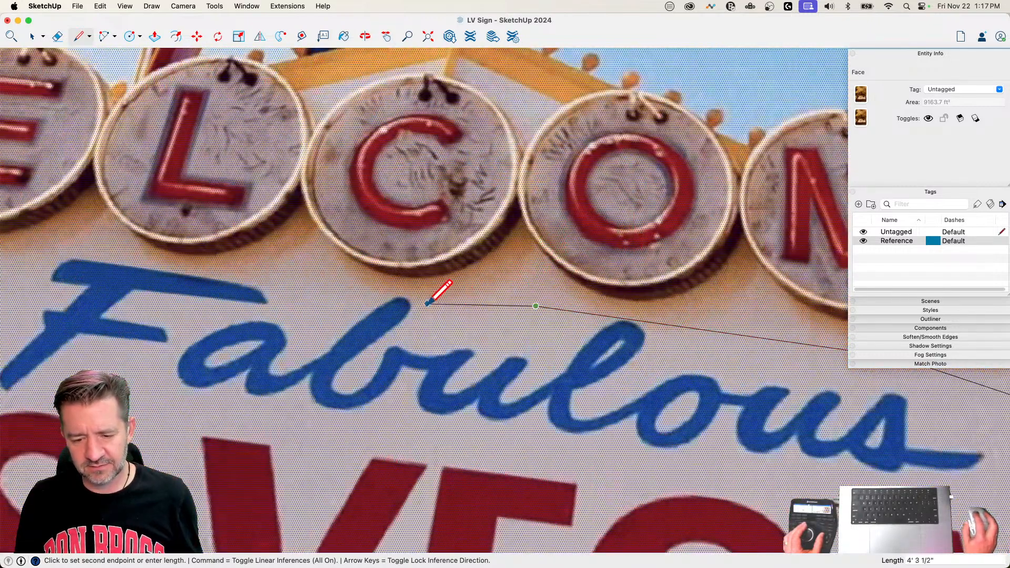
scroll(424, 300, "up", 5)
left_click(420, 300)
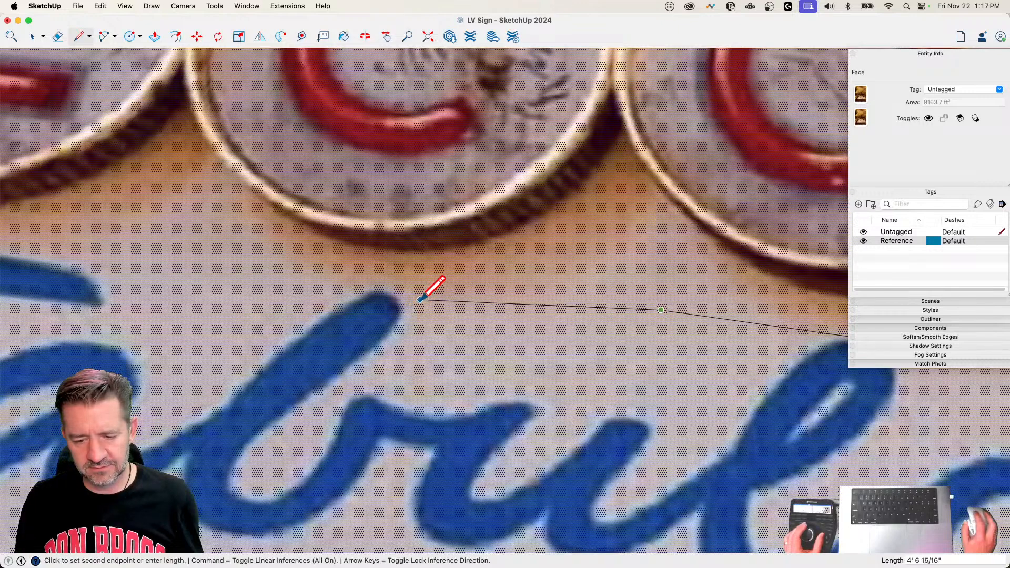
left_click(375, 279)
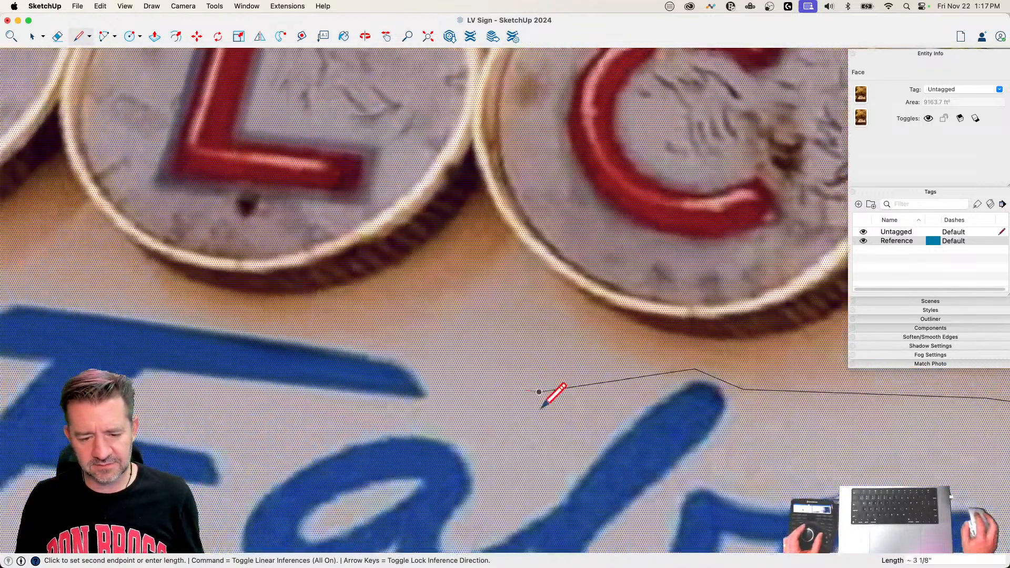
left_click(538, 392)
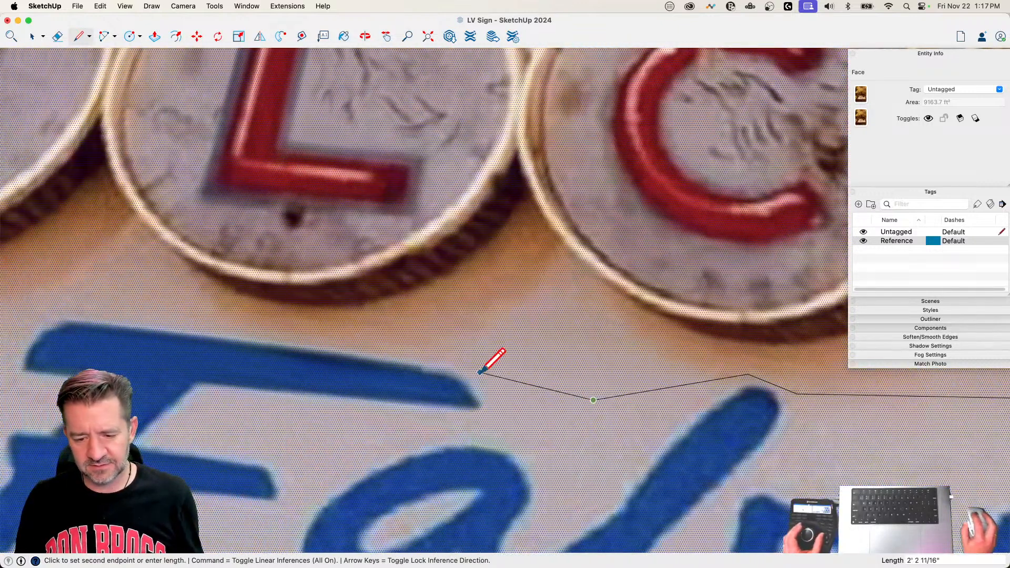
left_click(480, 371)
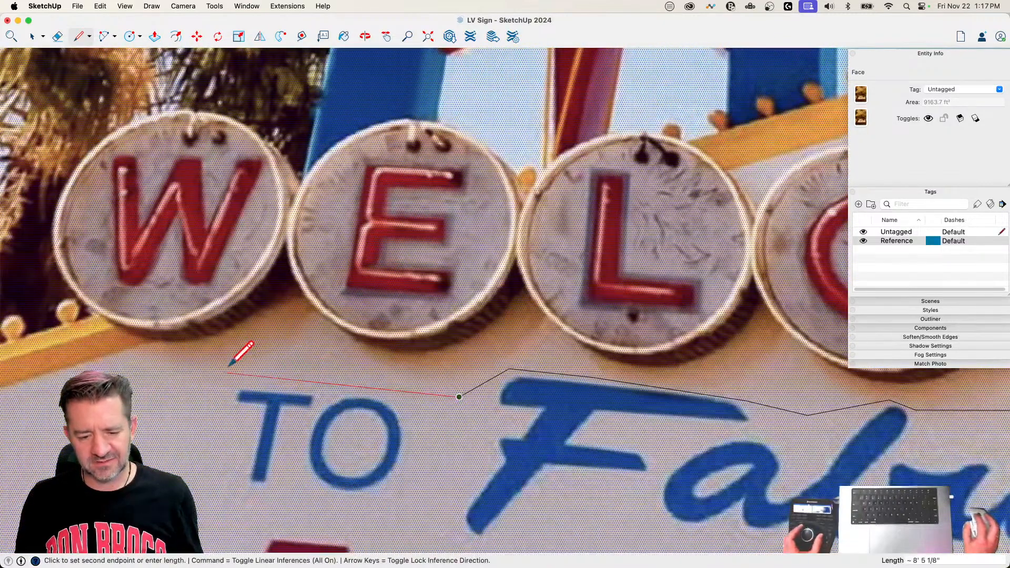
left_click(217, 371)
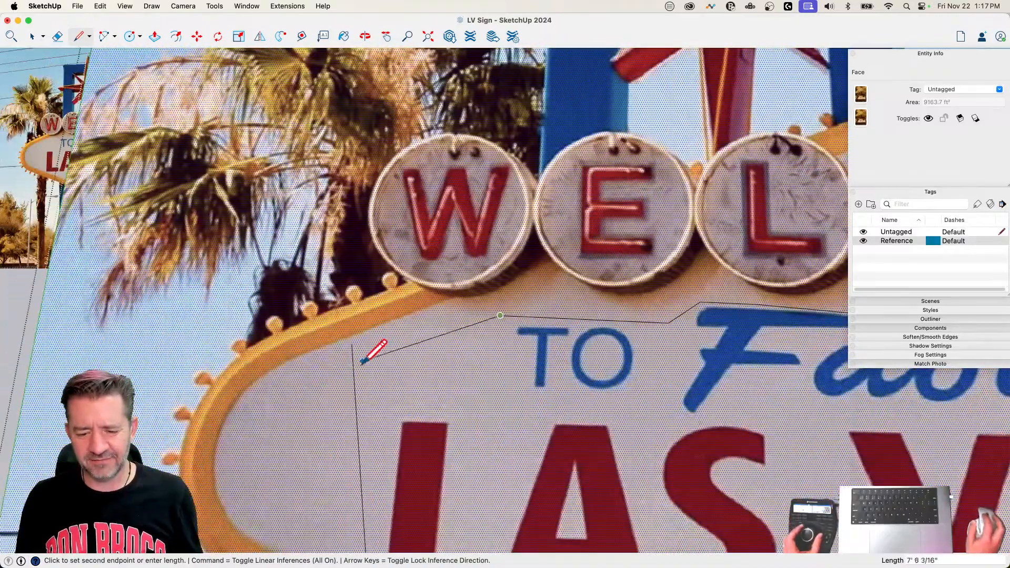
left_click(353, 371)
key("space")
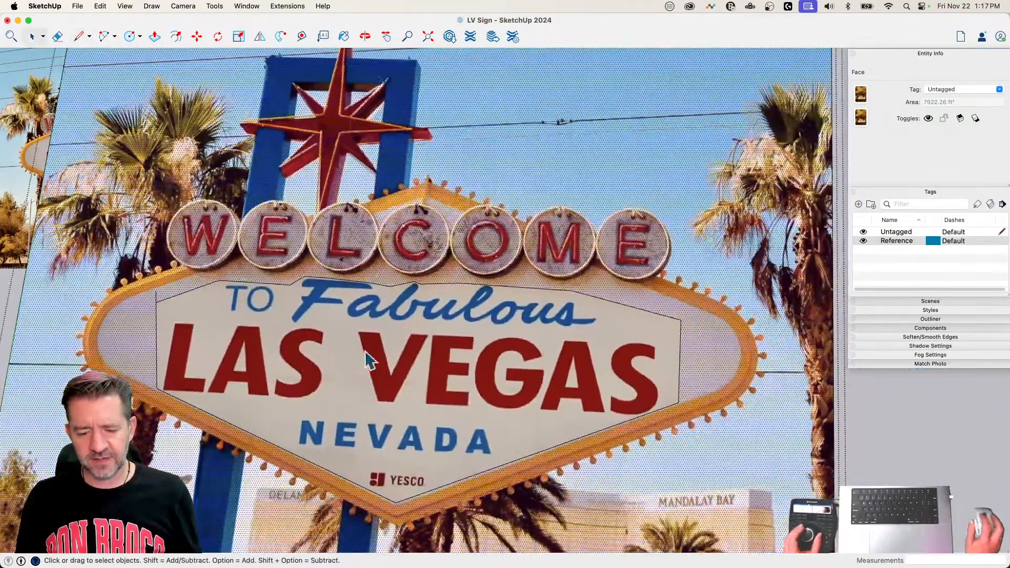
Step: Copy the outlined lettering face from the photo, leave that group, and open the sign model's yellow-framed panel group for editing
left_click(398, 354)
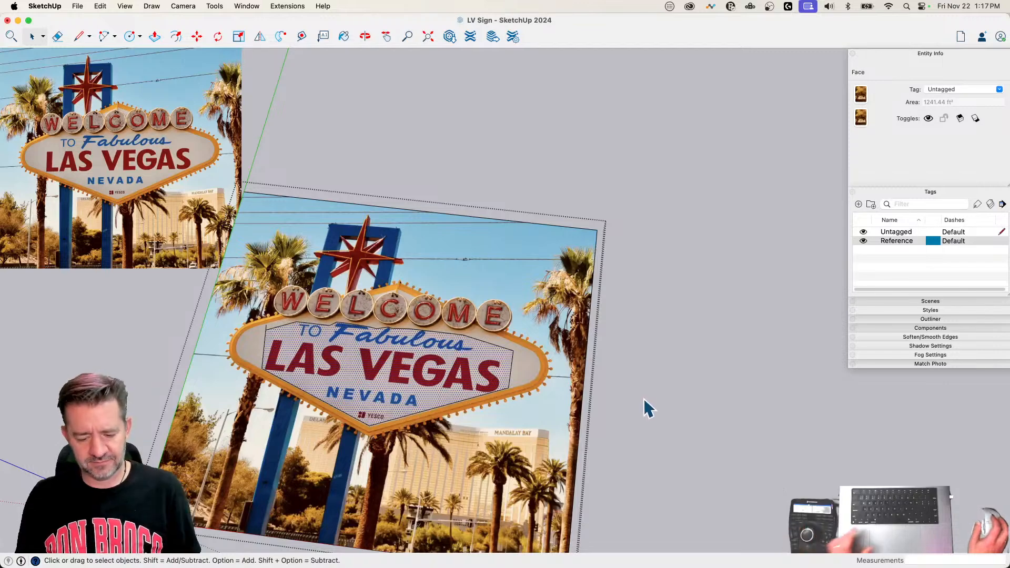
left_click(657, 357)
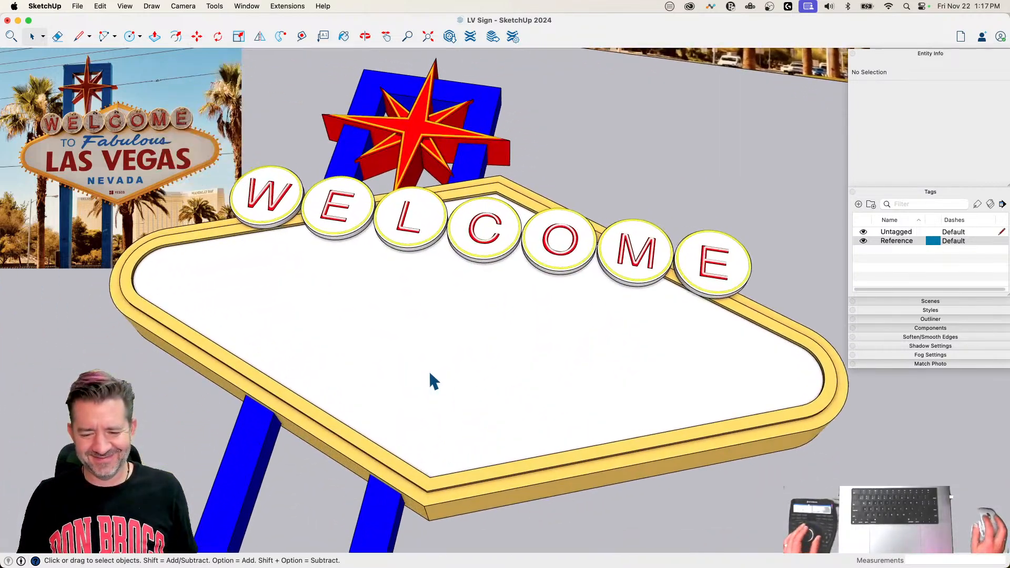
left_click(430, 371)
double_click(428, 368)
left_click(428, 367)
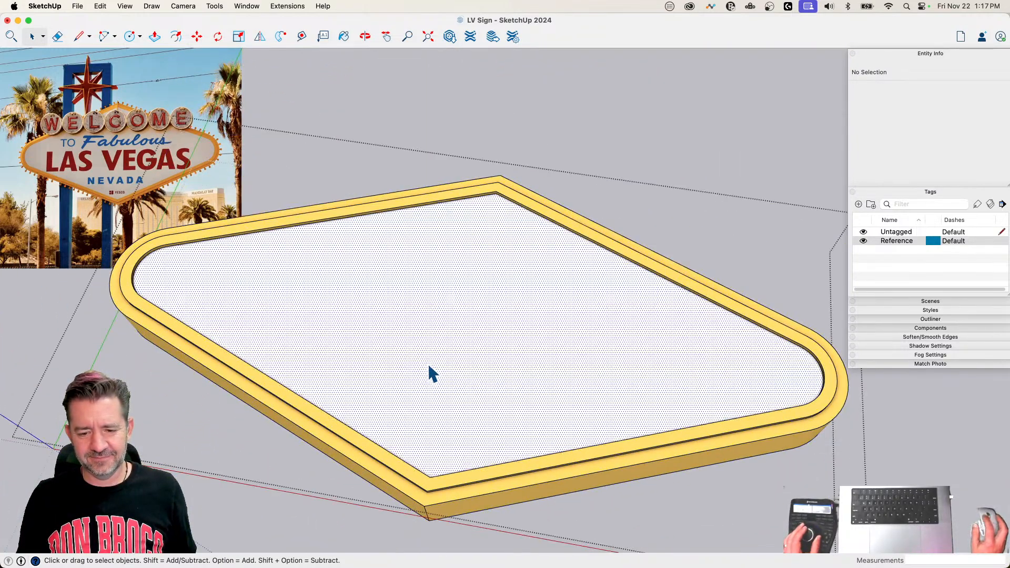
Step: Try to paste the lettering face directly over the white panel, and undo the paste
key("super+v")
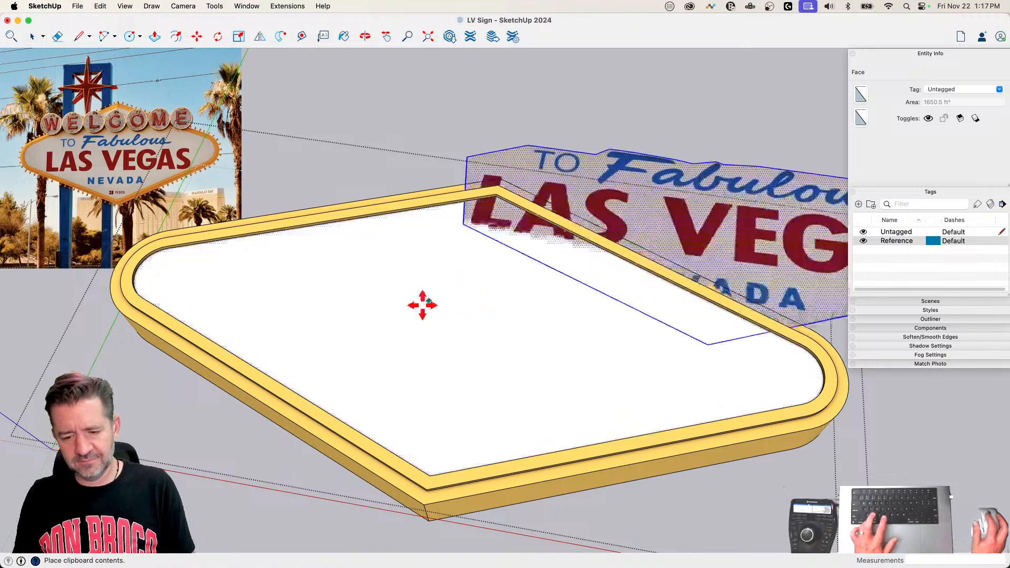
left_click(293, 349)
scroll(595, 389, "up", 3)
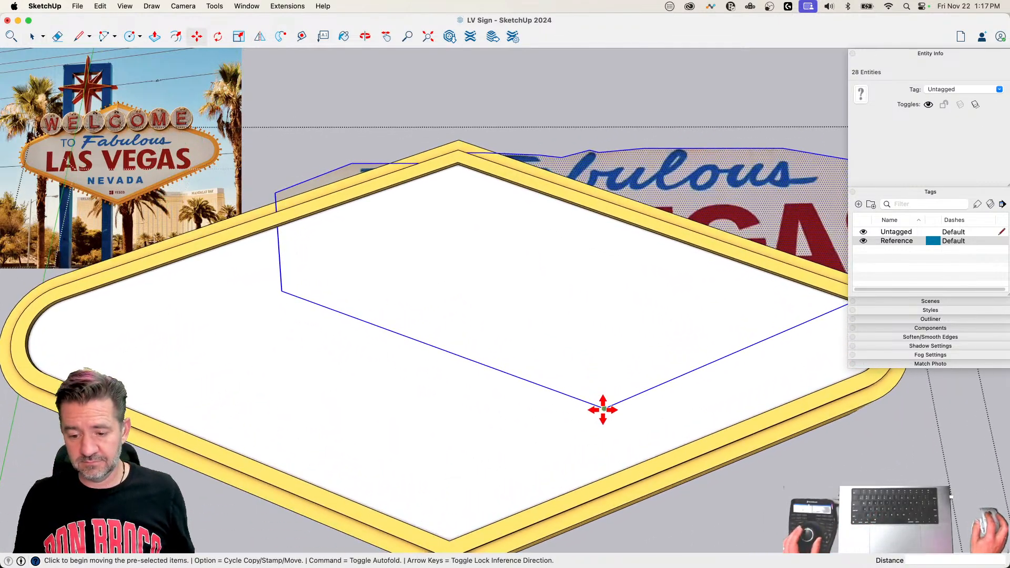
left_click(604, 407)
key("space")
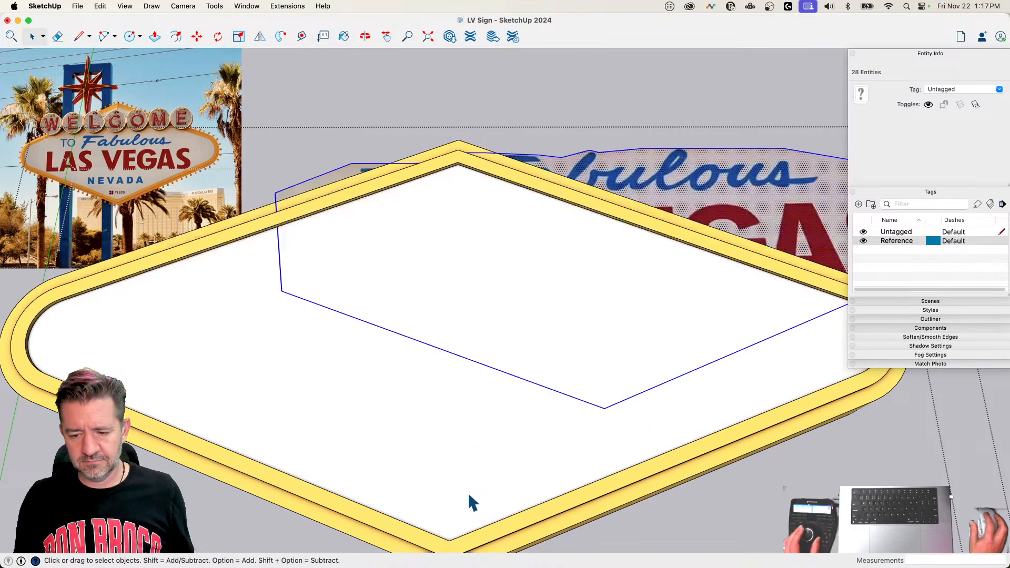
key("super+z")
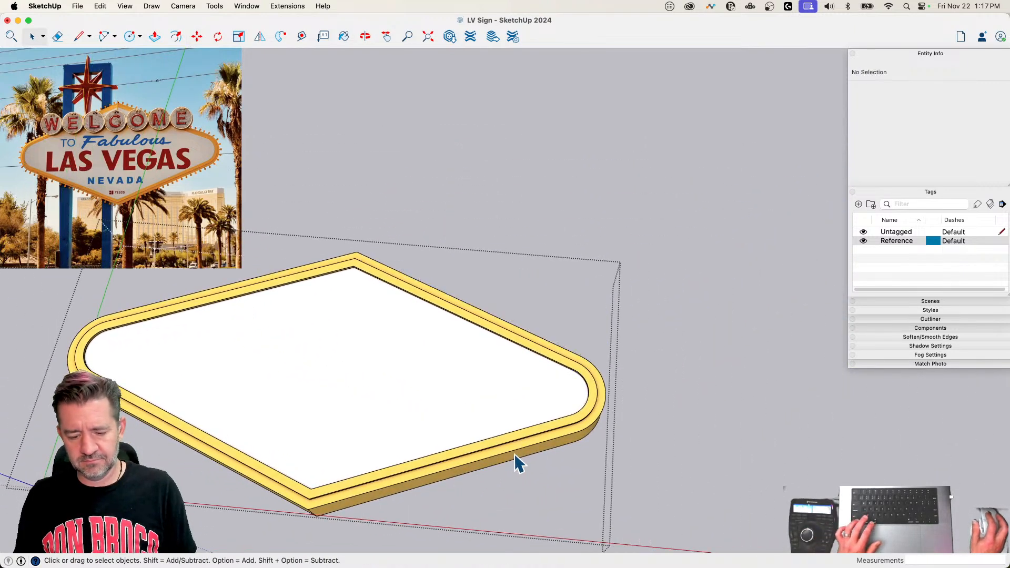
Step: Paste the lettering face in the empty space beside the sign panel and make it a group
key("super+v")
left_click(535, 279)
right_click(692, 194)
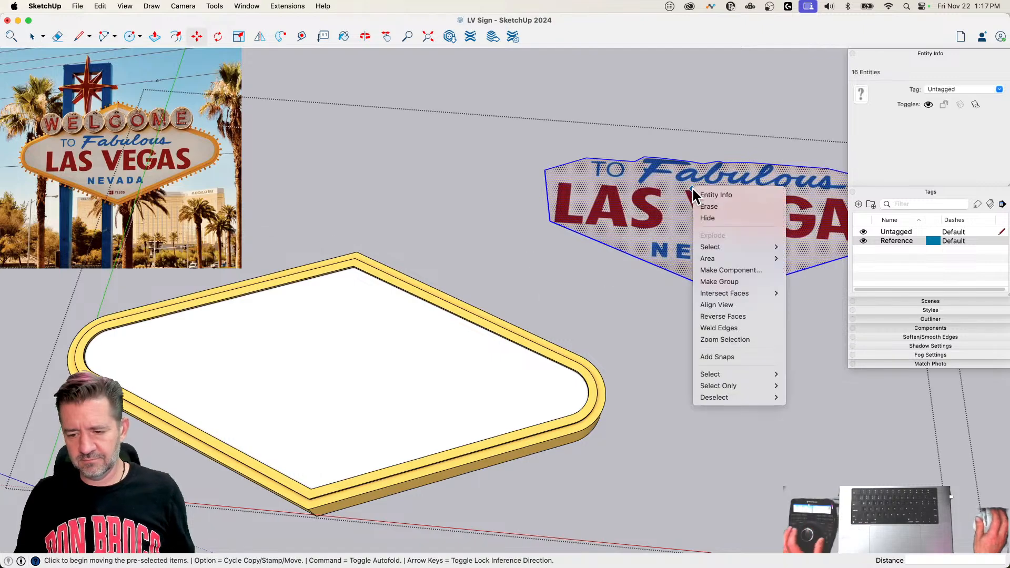
left_click(719, 281)
Step: Move the lettering group by its lower tip onto the white panel's lower corner, and shift it up about 10 5/16"
scroll(741, 288, "up", 5)
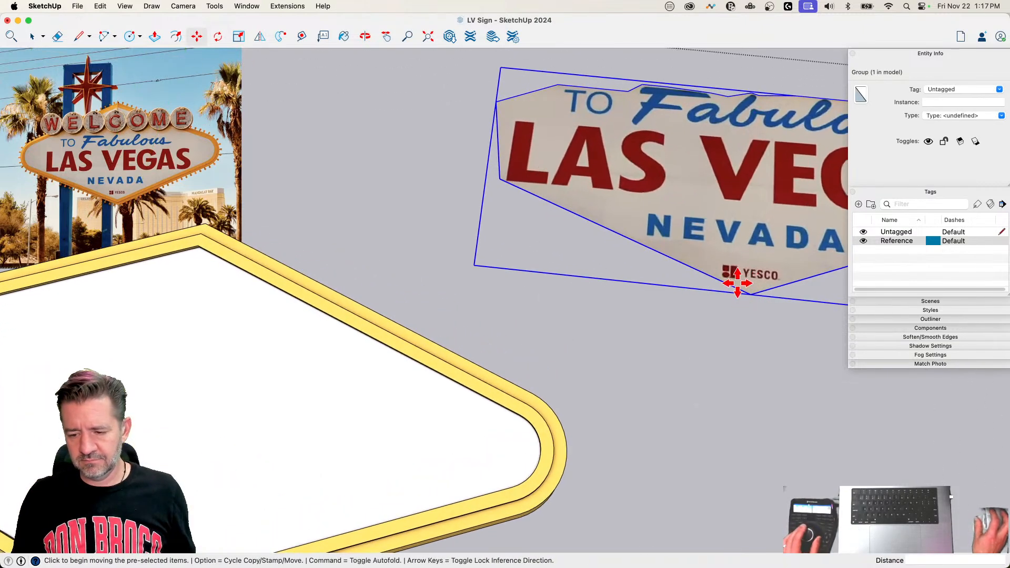
left_click(753, 294)
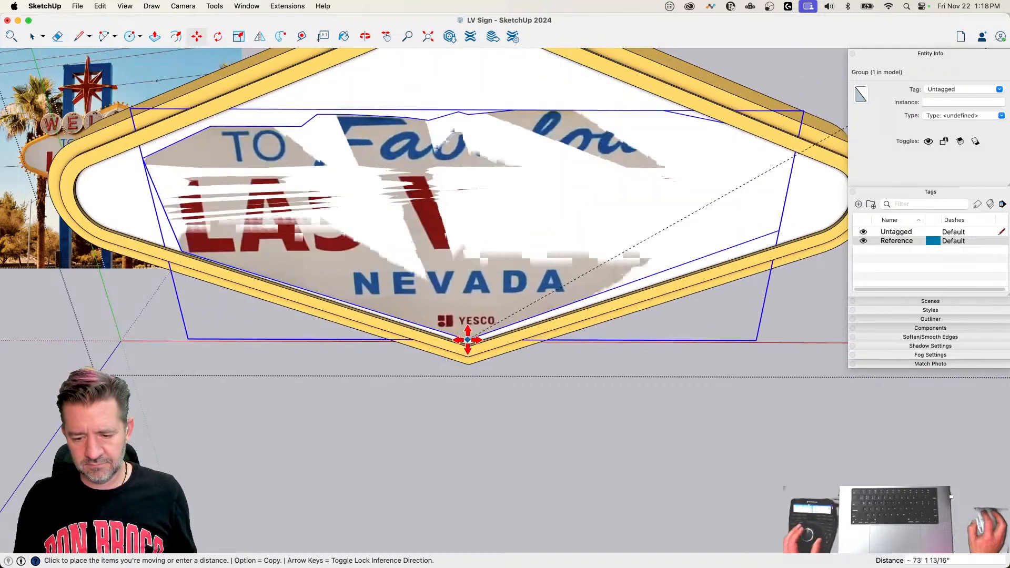
left_click(467, 342)
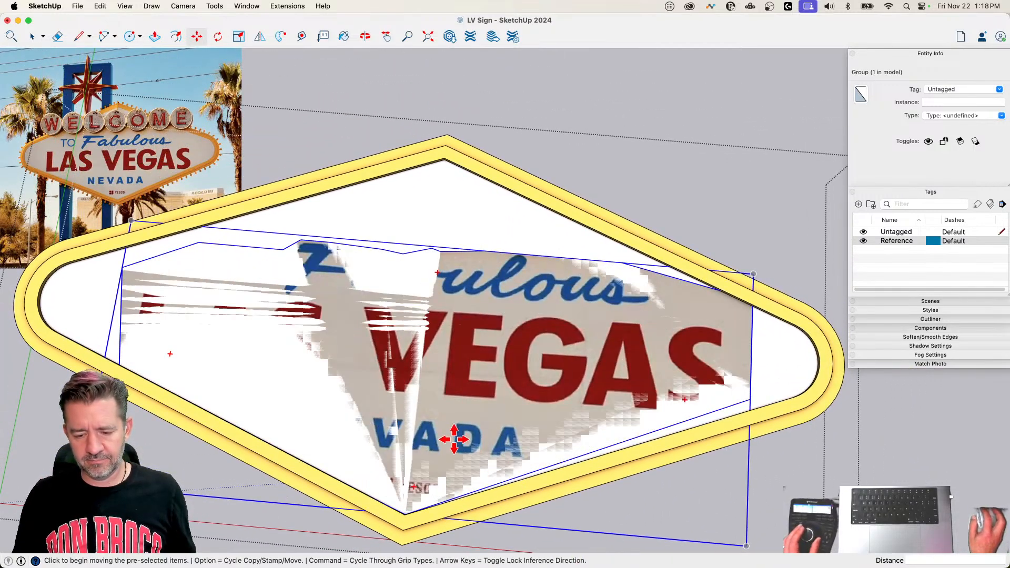
left_click(454, 439)
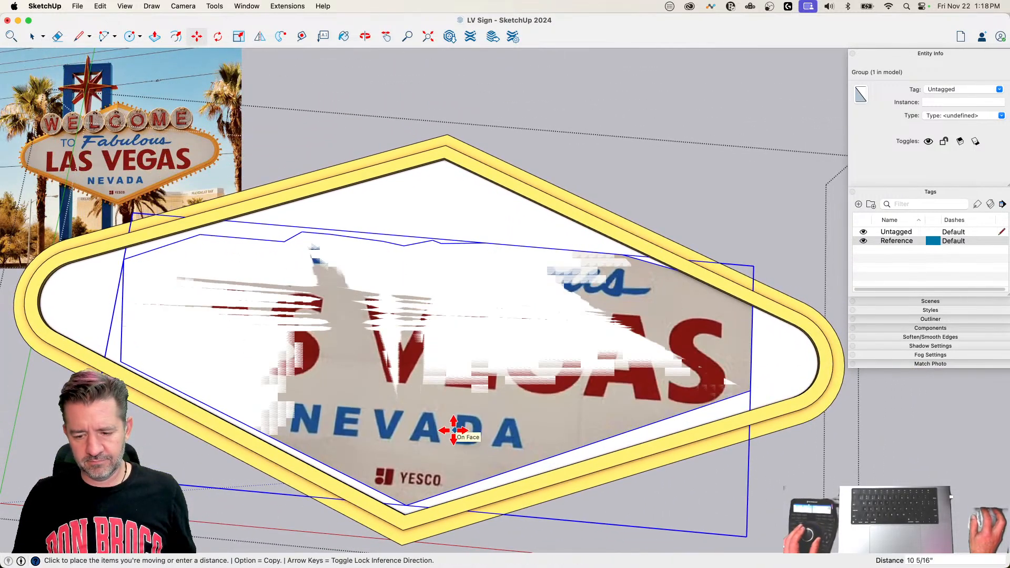
Step: Rotate the lettering group about 1.8° around its lower tip
key("q")
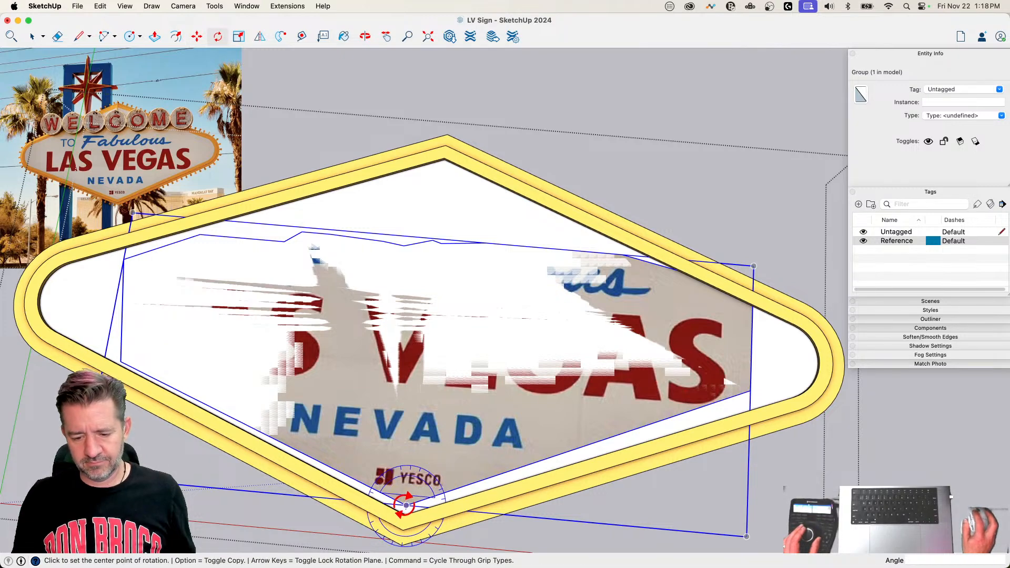
left_click(420, 378)
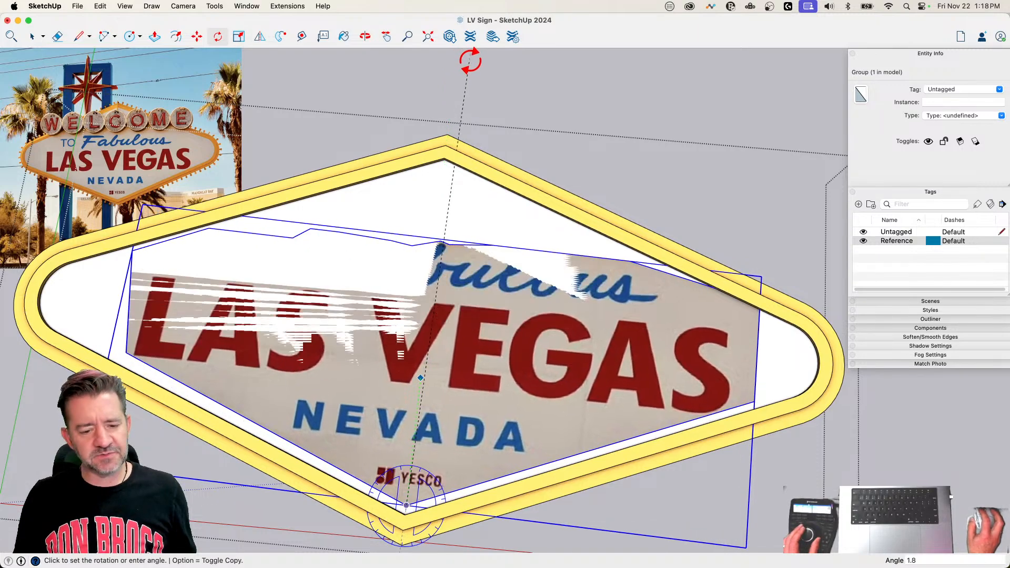
left_click(470, 60)
Step: Nudge the lettering group about 1 1/2", and lower its tip about 6 5/8" to sit close to the frame's inner lower corner
key("m")
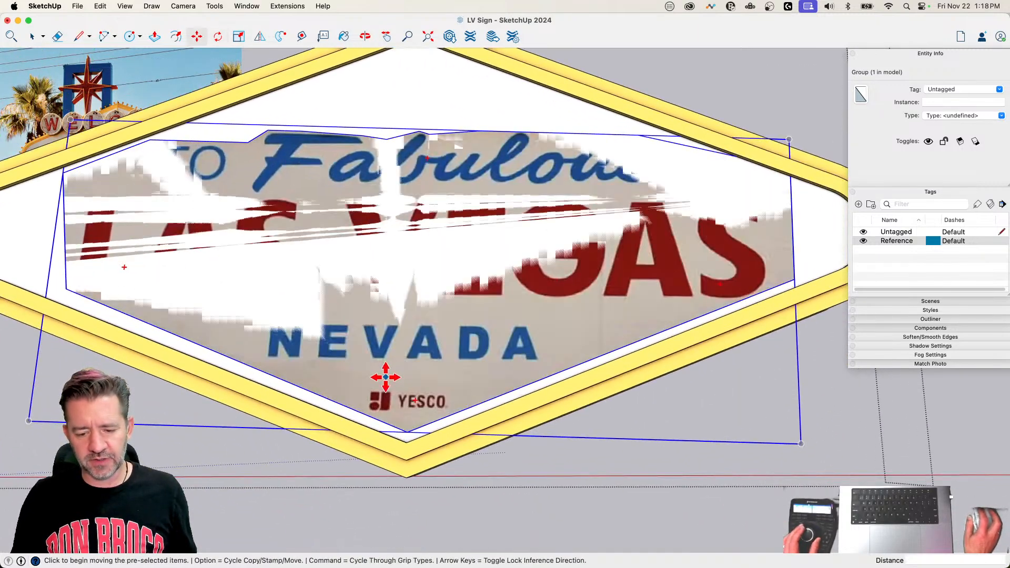
left_click(413, 293)
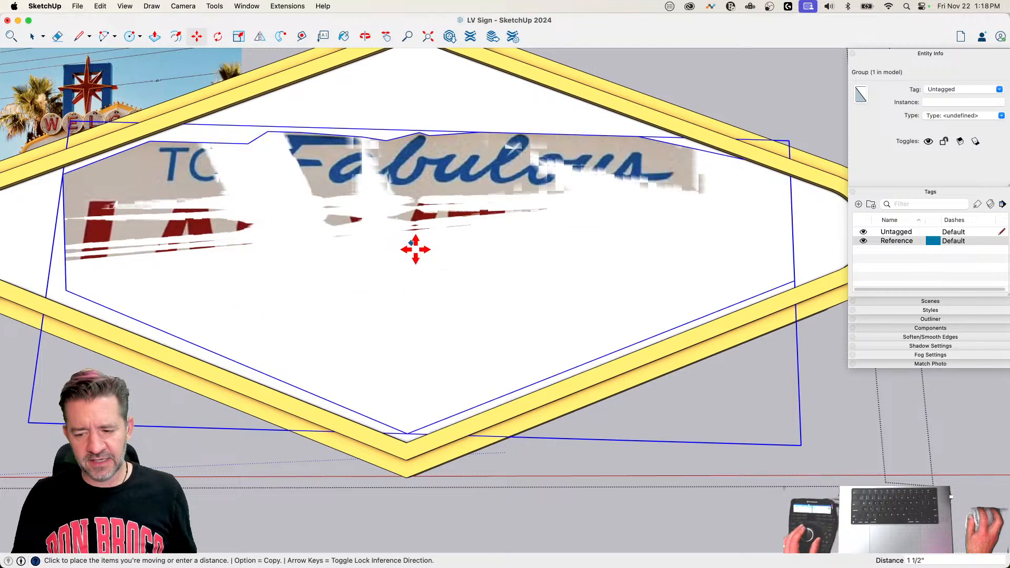
left_click(416, 250)
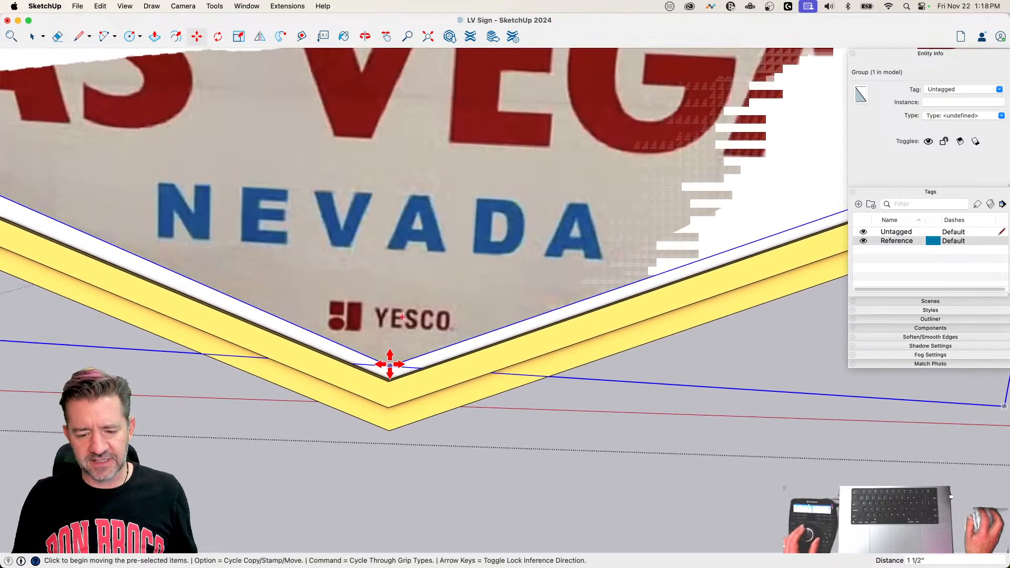
left_click(390, 366)
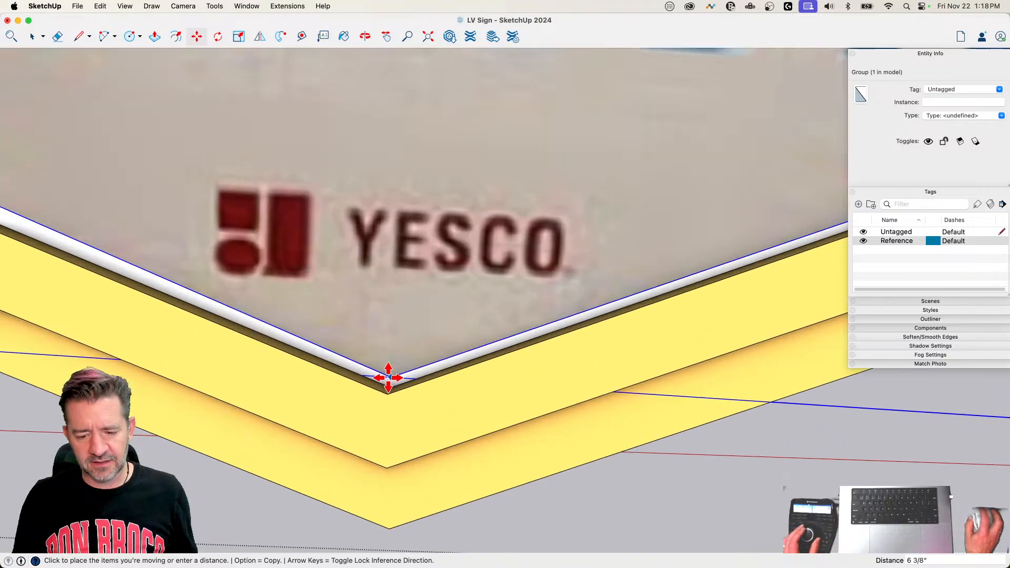
left_click(388, 377)
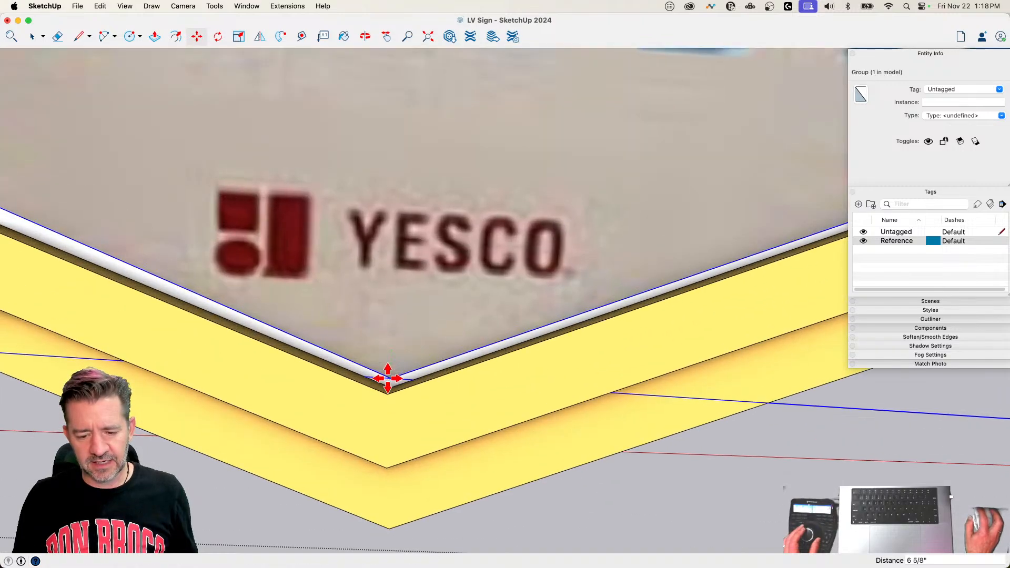
key("space")
scroll(389, 372, "down", 5)
scroll(389, 372, "up", 1)
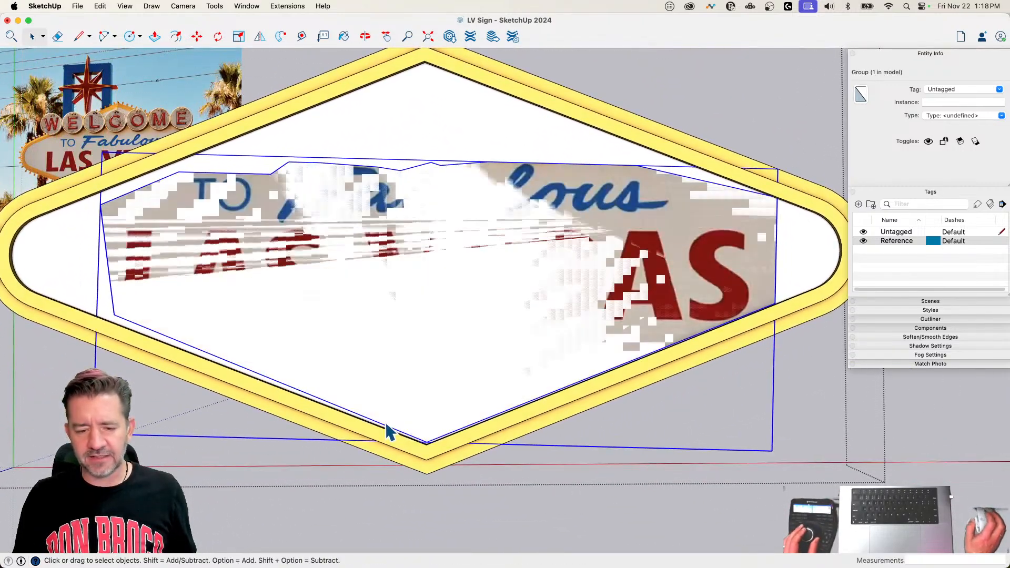
Step: Rotate the lettering group around its lower tip about 7.7° clockwise, and turn it back about 8.4° to level the text
key("q")
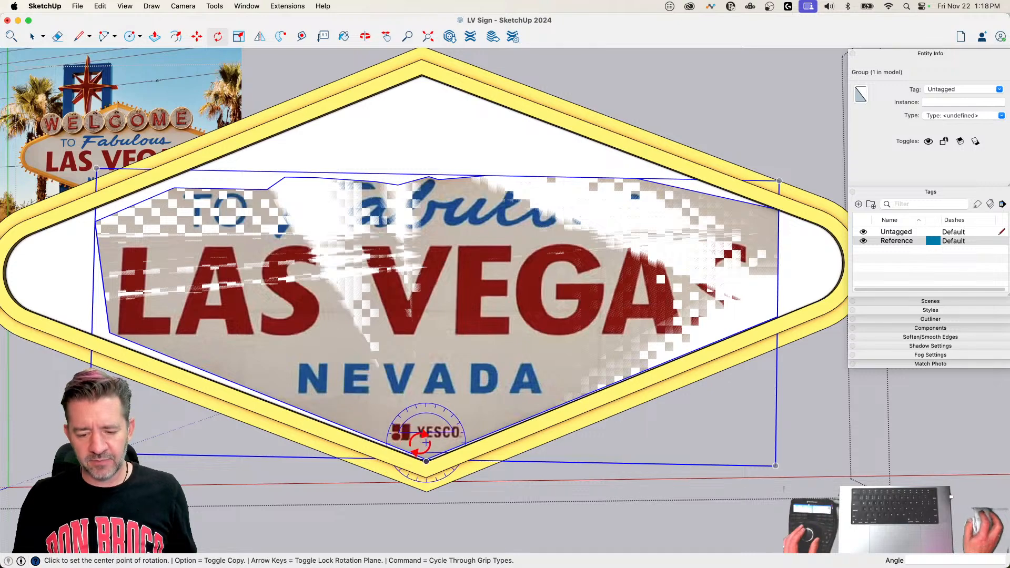
left_click(425, 457)
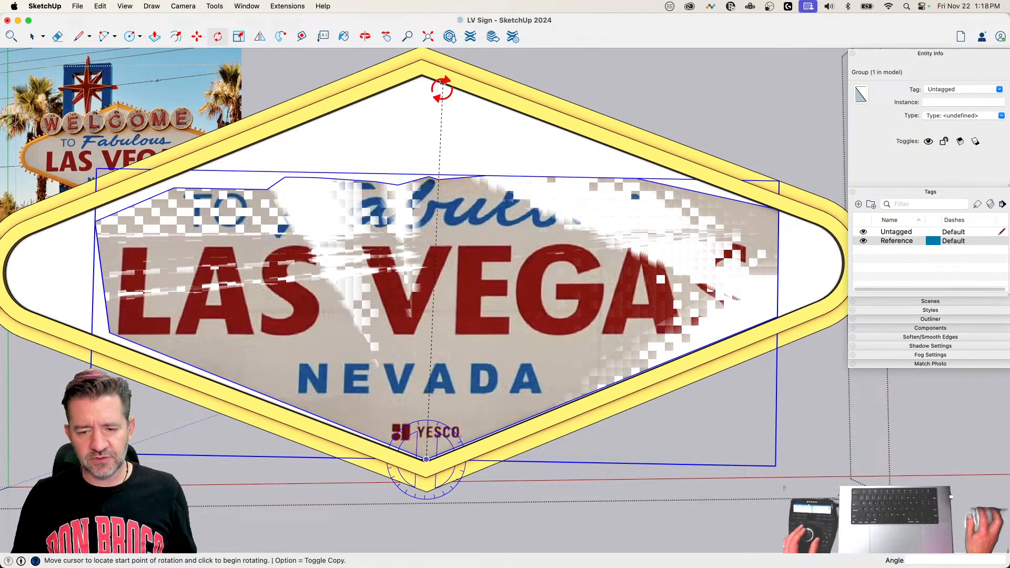
scroll(441, 88, "down", 2)
left_click(467, 78)
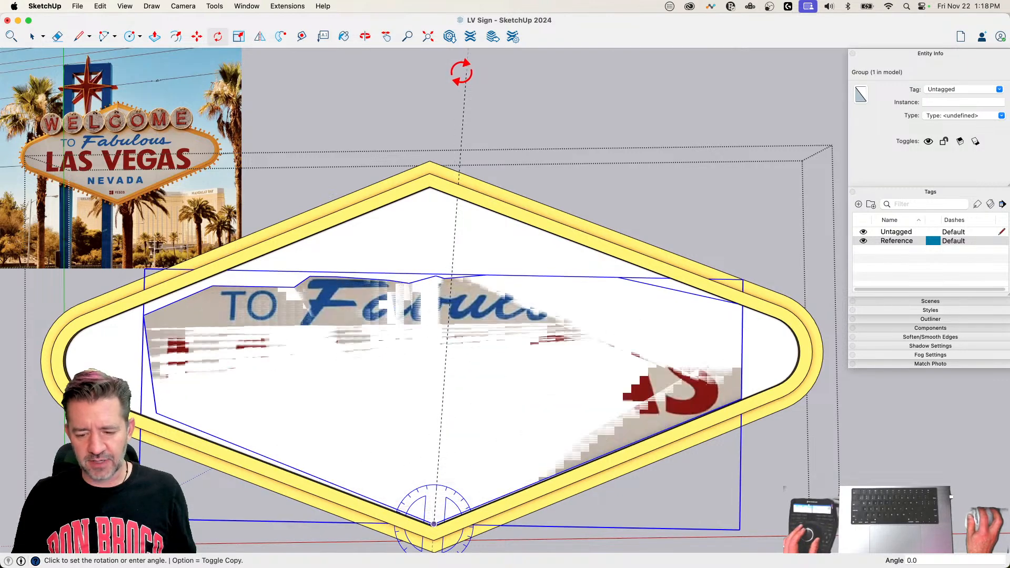
left_click(522, 90)
left_click(434, 523)
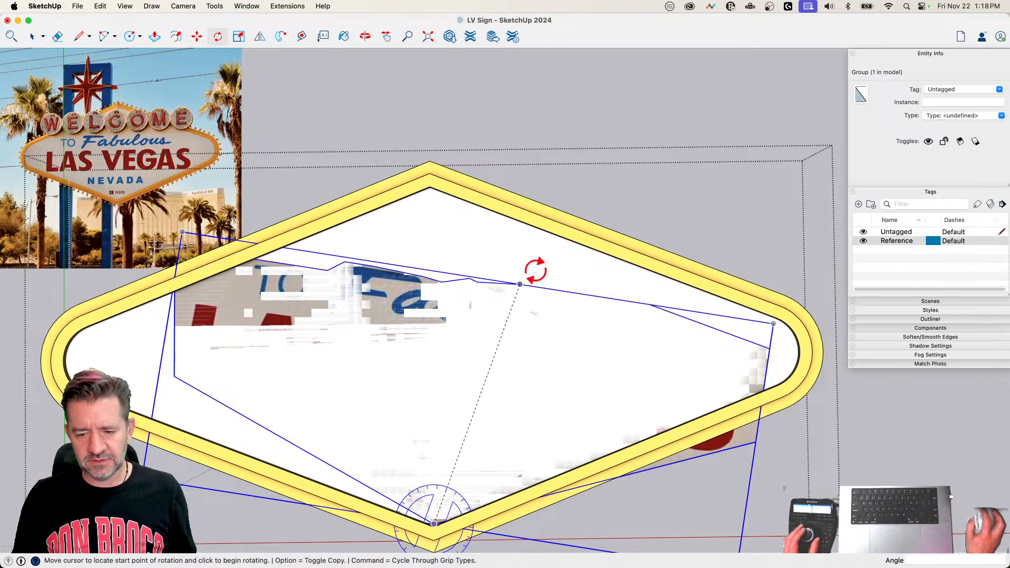
left_click(616, 130)
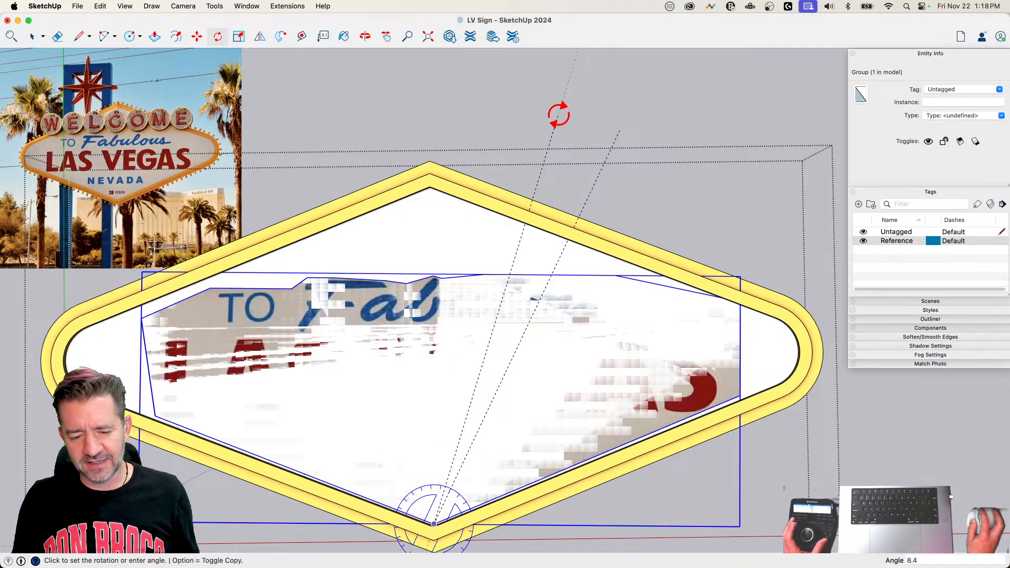
left_click(559, 114)
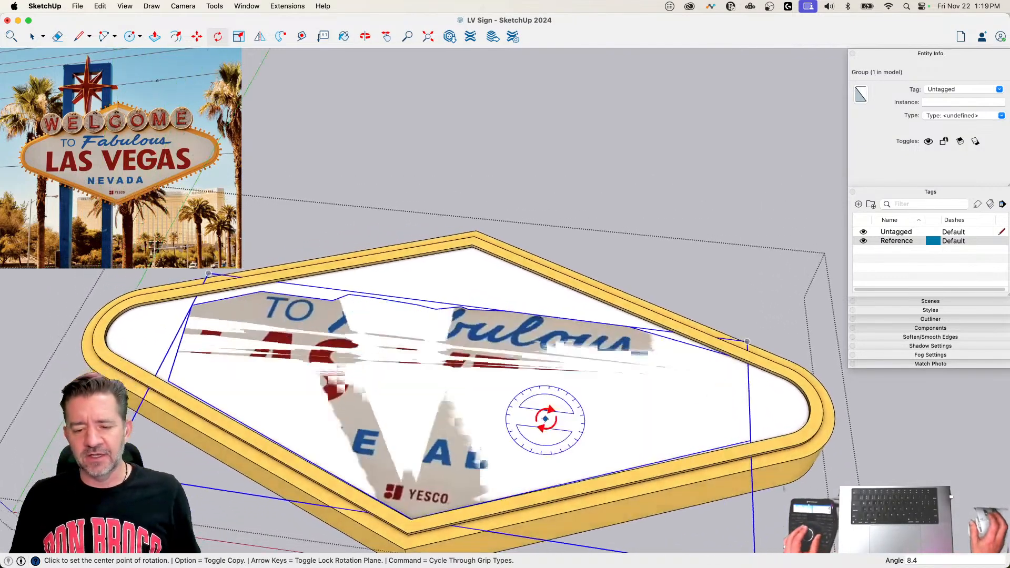
Step: Explode the lettering group so its face merges into the sign's white panel
key("space")
left_click(460, 278)
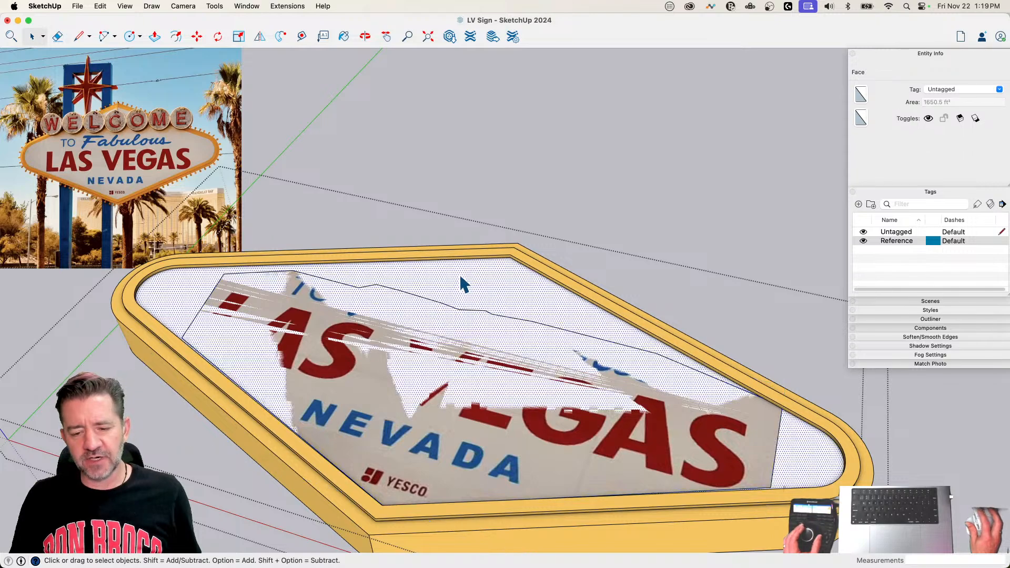
left_click(422, 343)
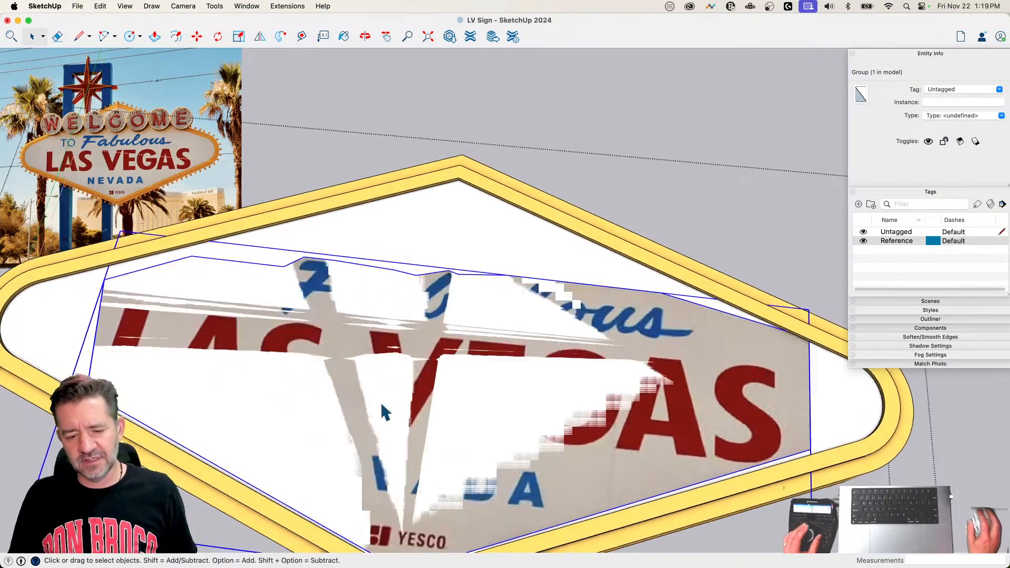
right_click(408, 377)
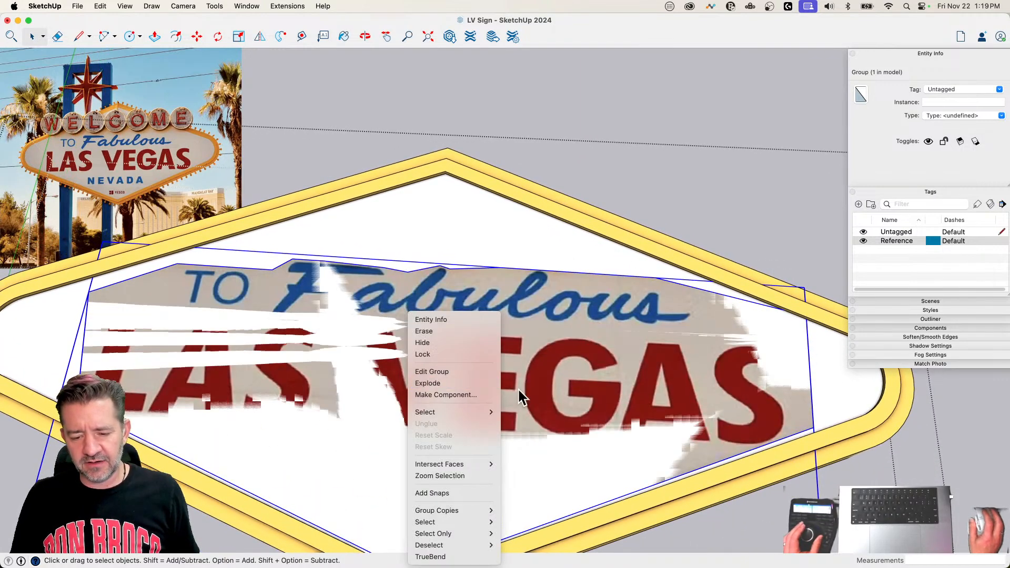
left_click(469, 380)
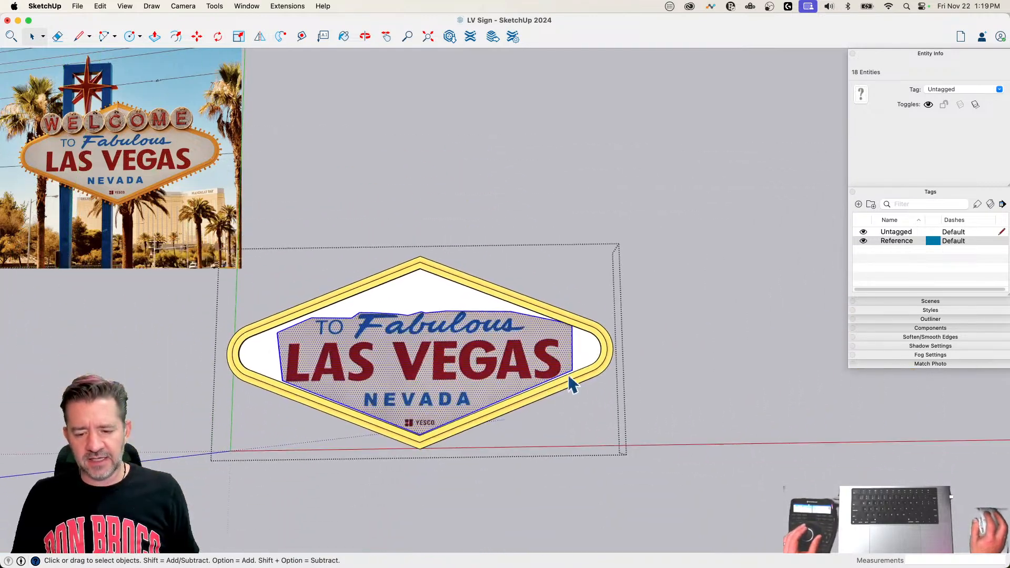
left_click(552, 251)
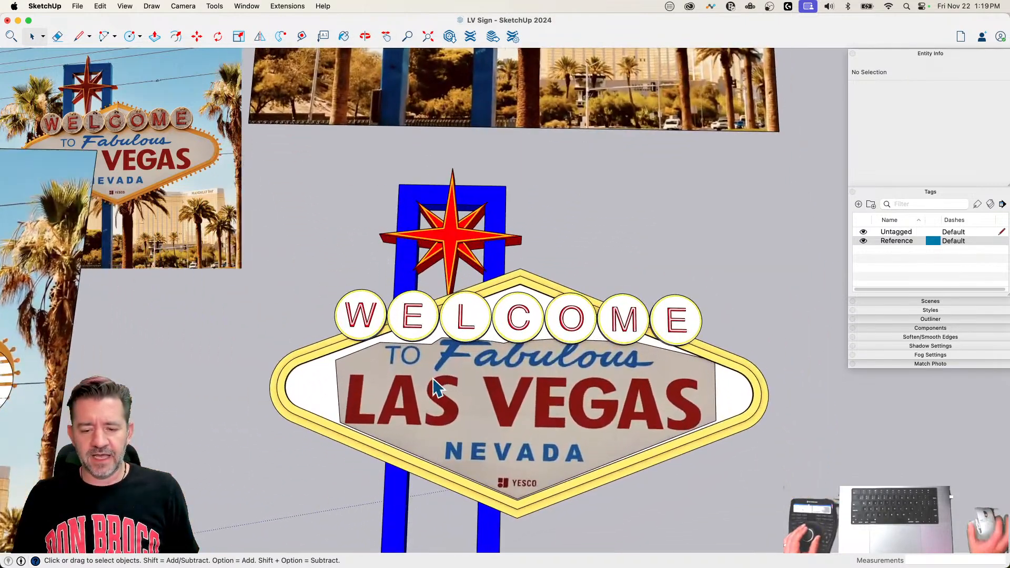
Step: Undo the explode of the lettering group and reopen the sign panel group for editing
left_click(433, 378)
double_click(440, 379)
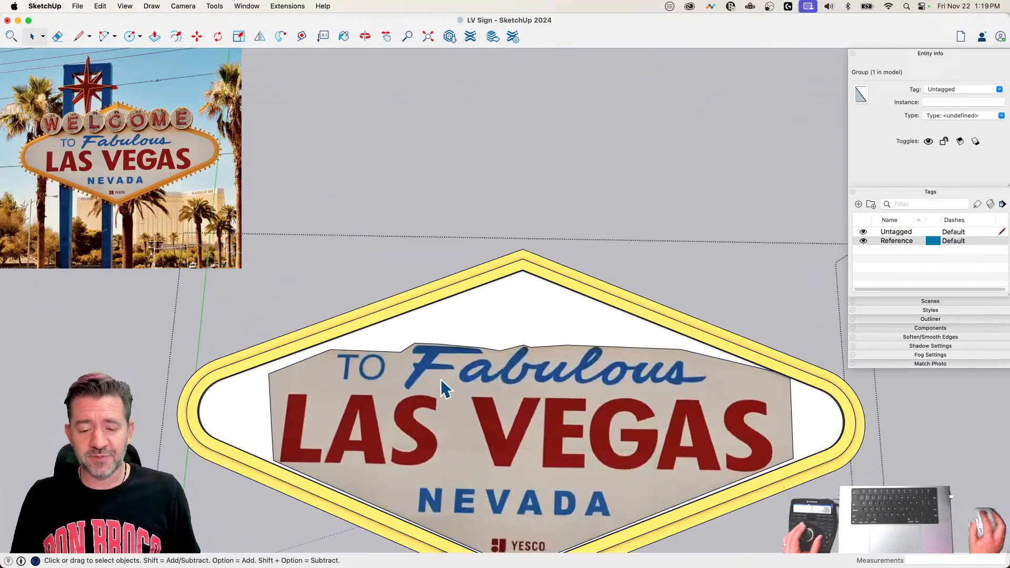
left_click(441, 378)
key("super+c")
key("Escape")
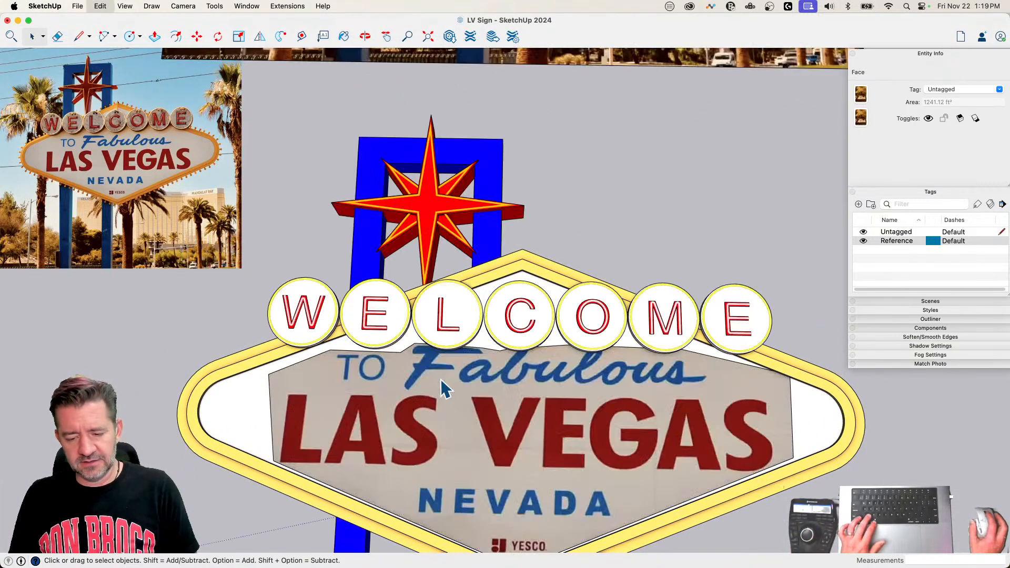
double_click(451, 371)
key("shift+super+v")
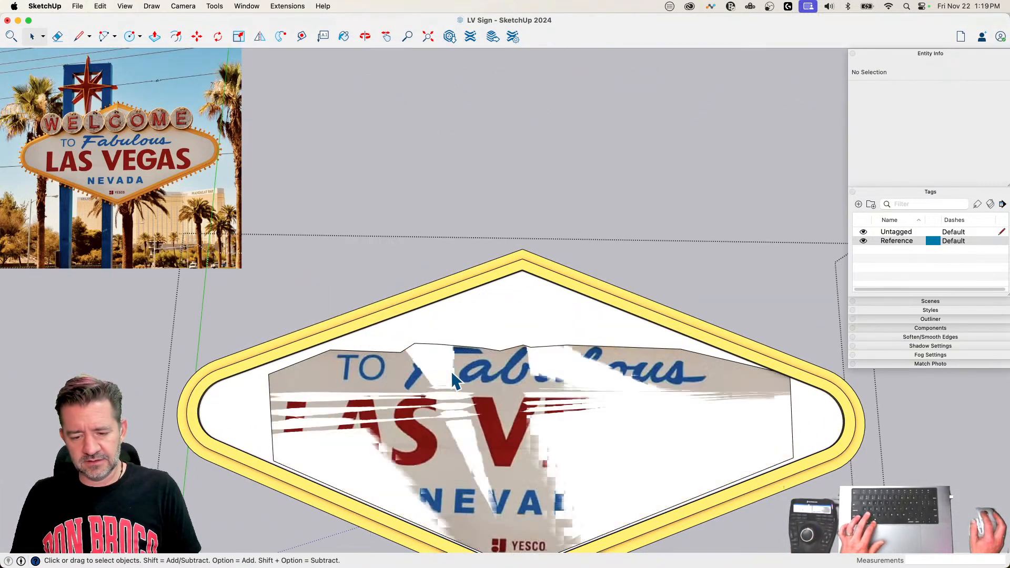
Step: Scale the lettering group uniformly by about 0.97 from its upper right corner and about 0.99 from its upper left corner
left_click(441, 361)
key("s")
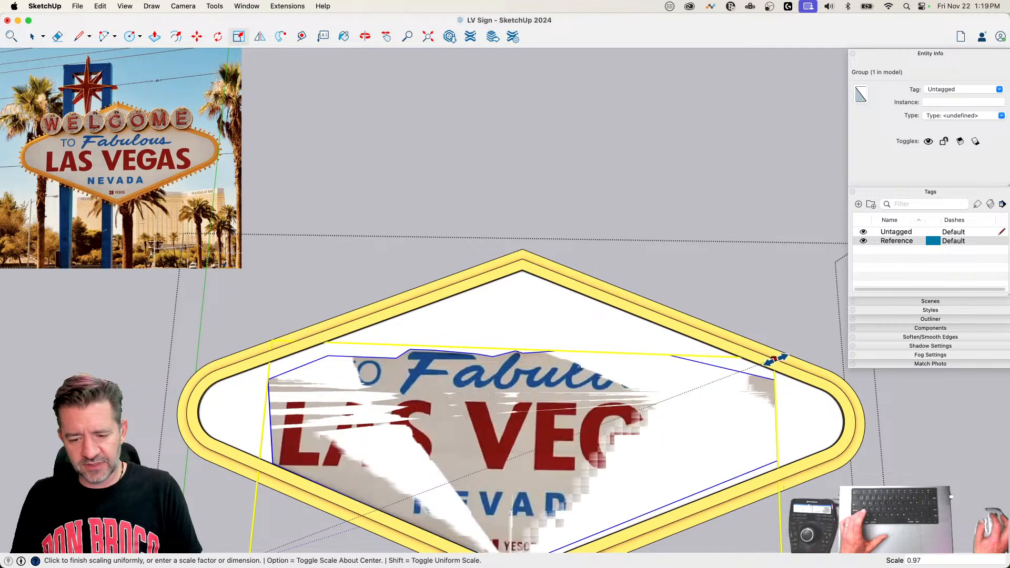
left_click(271, 339)
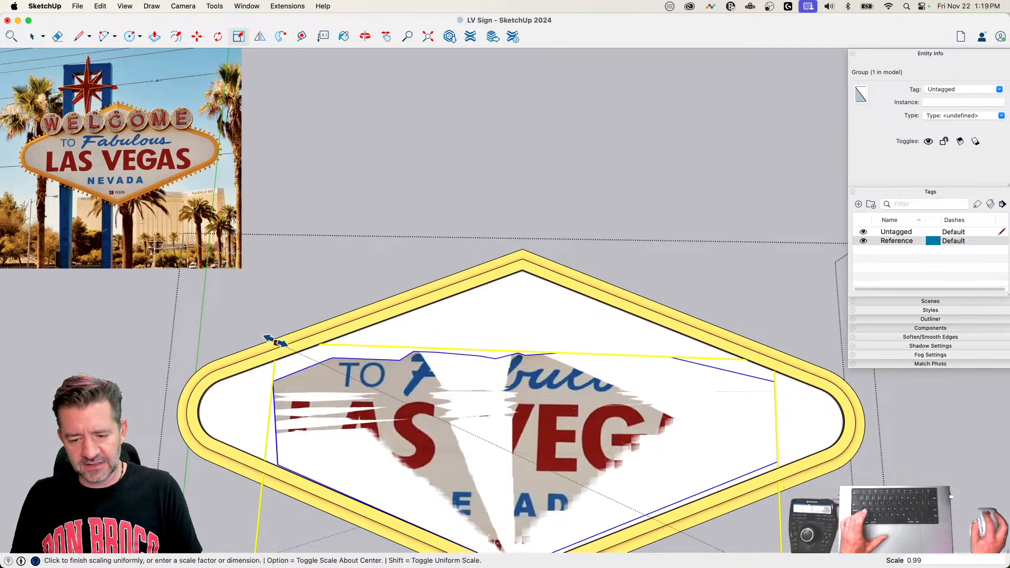
left_click(274, 342)
key("space")
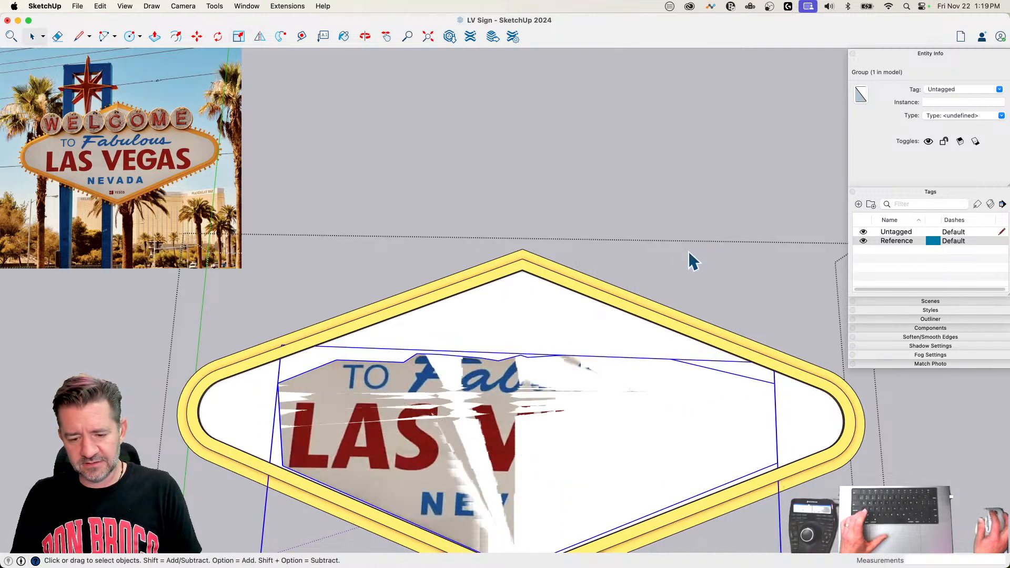
Step: Explode the scaled-down lettering group into the white panel
left_click(691, 262)
right_click(452, 404)
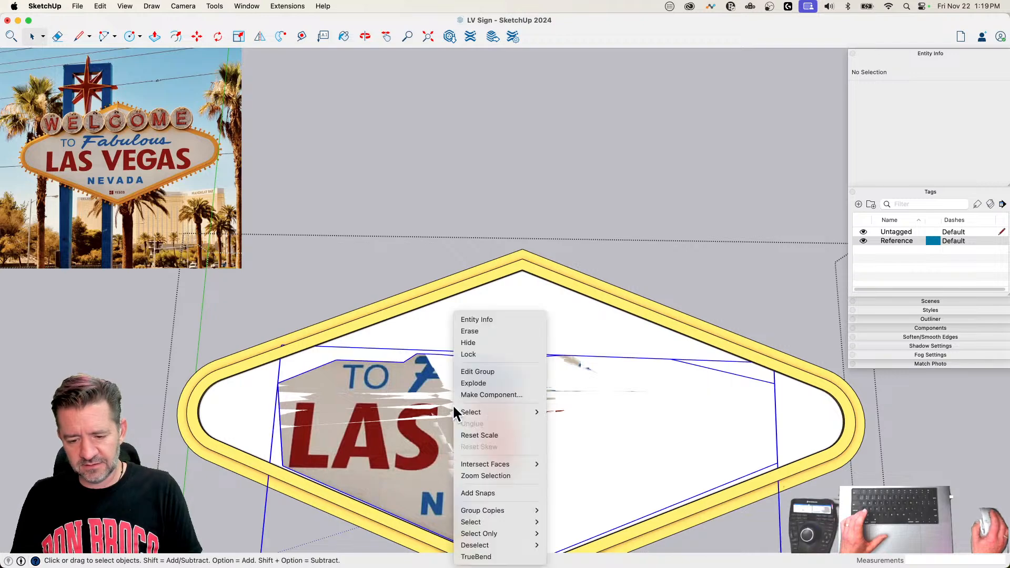
left_click(486, 383)
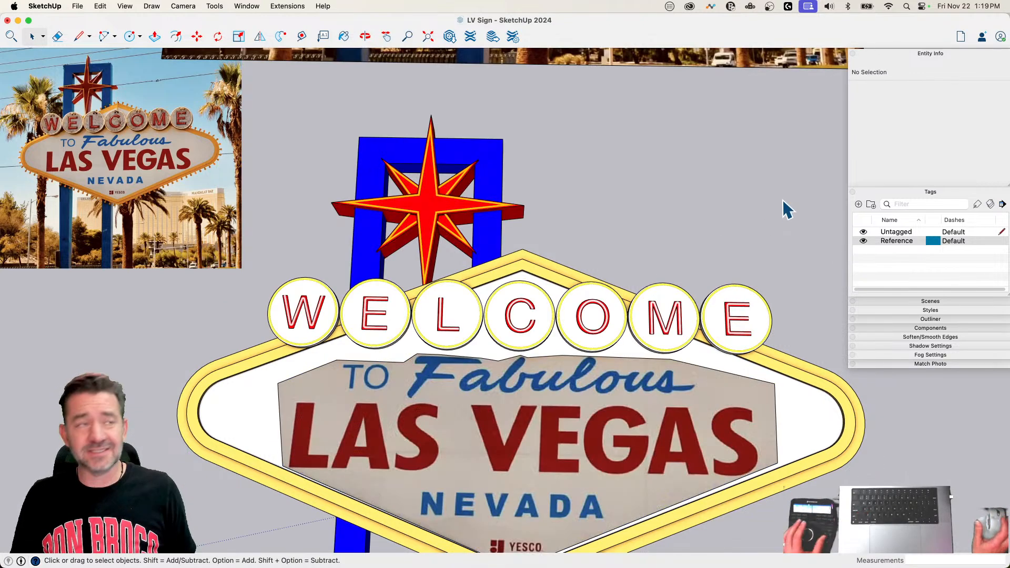
Step: Open the sign panel group for editing and select the lettering face inside it
scroll(782, 200, "down", 2)
scroll(782, 199, "down", 2)
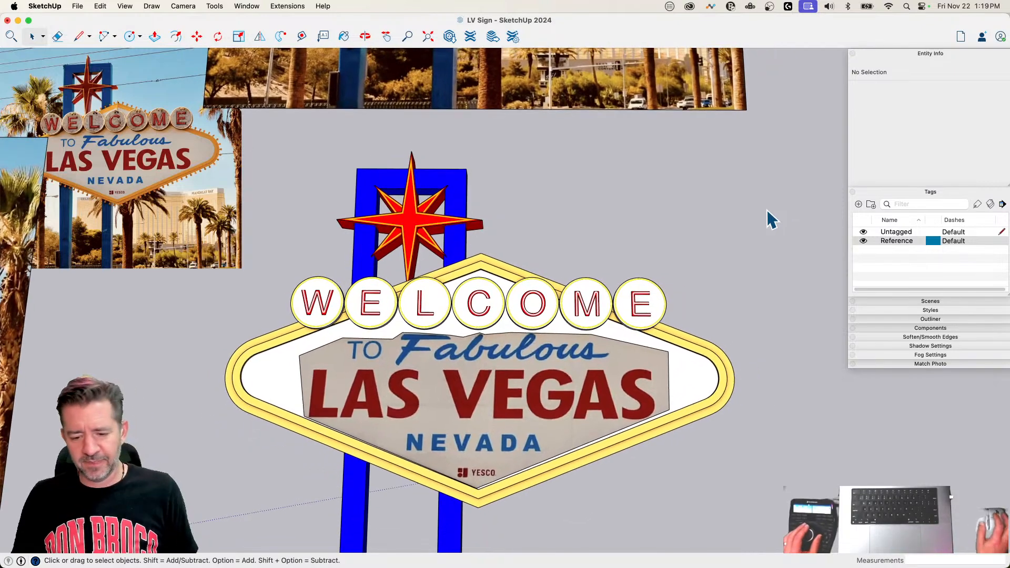
scroll(683, 253, "up", 3)
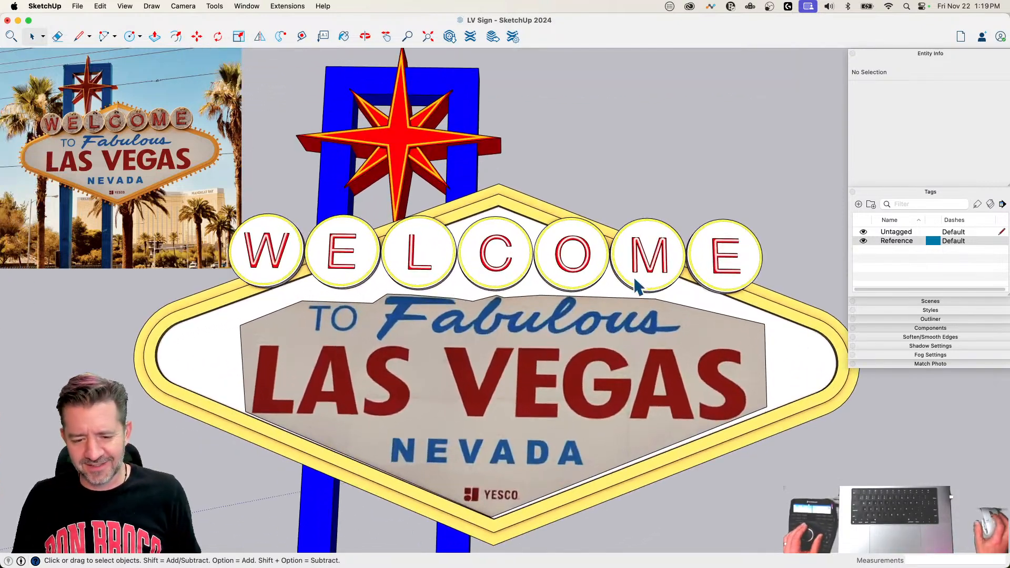
scroll(635, 279, "up", 2)
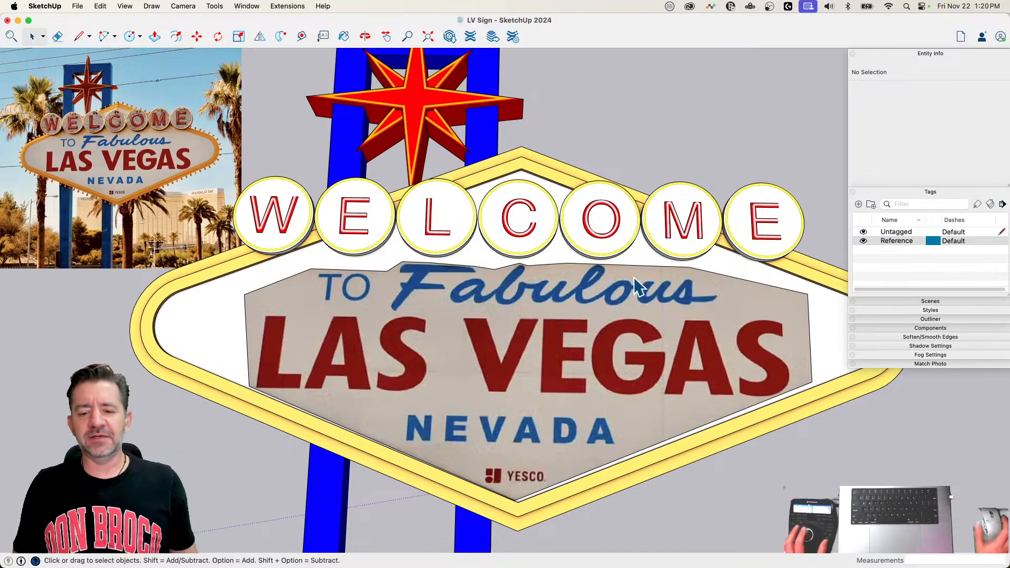
mouse_move(634, 279)
middle_mouse_down()
mouse_move(519, 315)
mouse_move(395, 270)
mouse_move(386, 237)
mouse_move(395, 255)
middle_mouse_up()
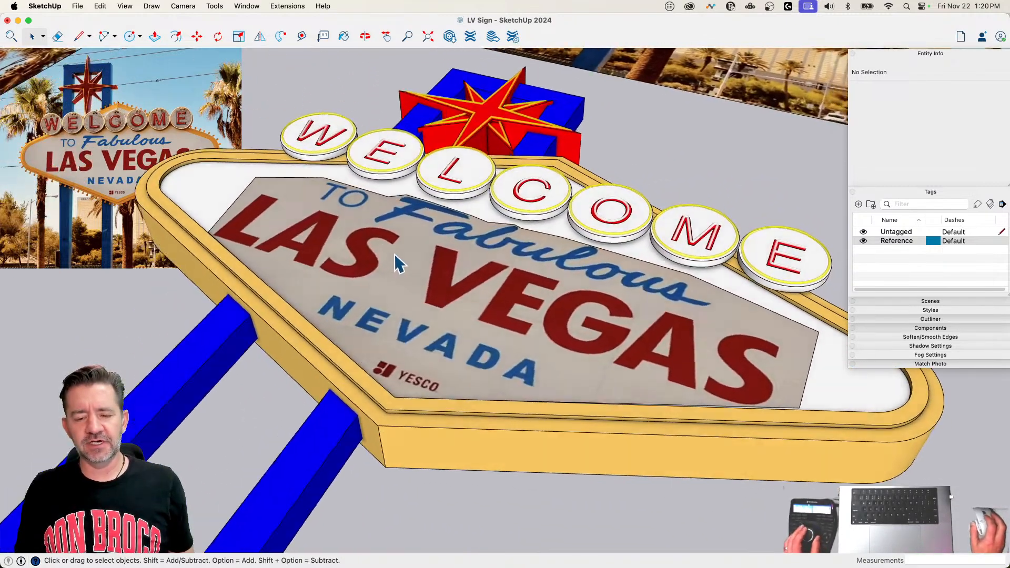
left_click(480, 285)
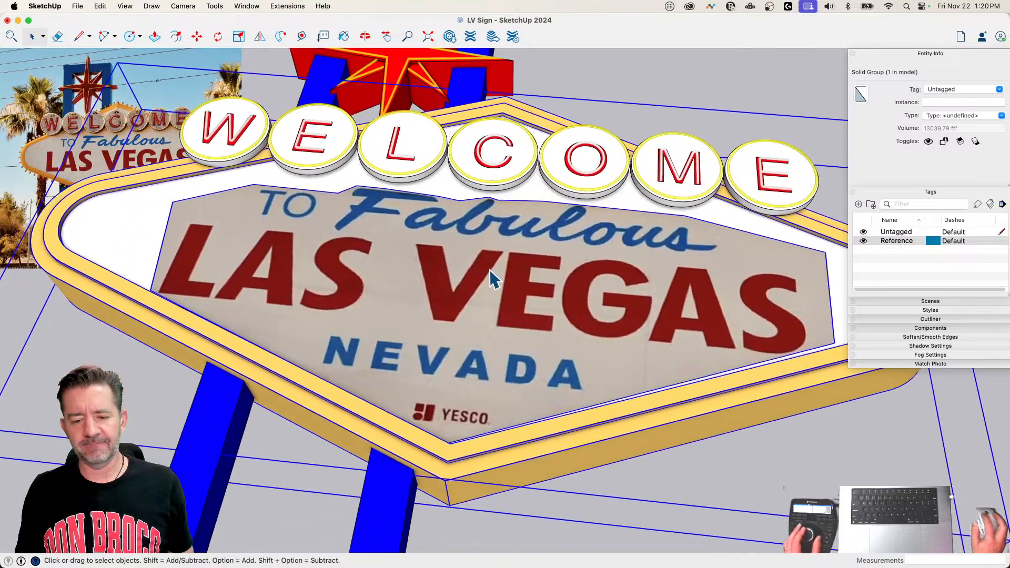
double_click(443, 282)
left_click(445, 281)
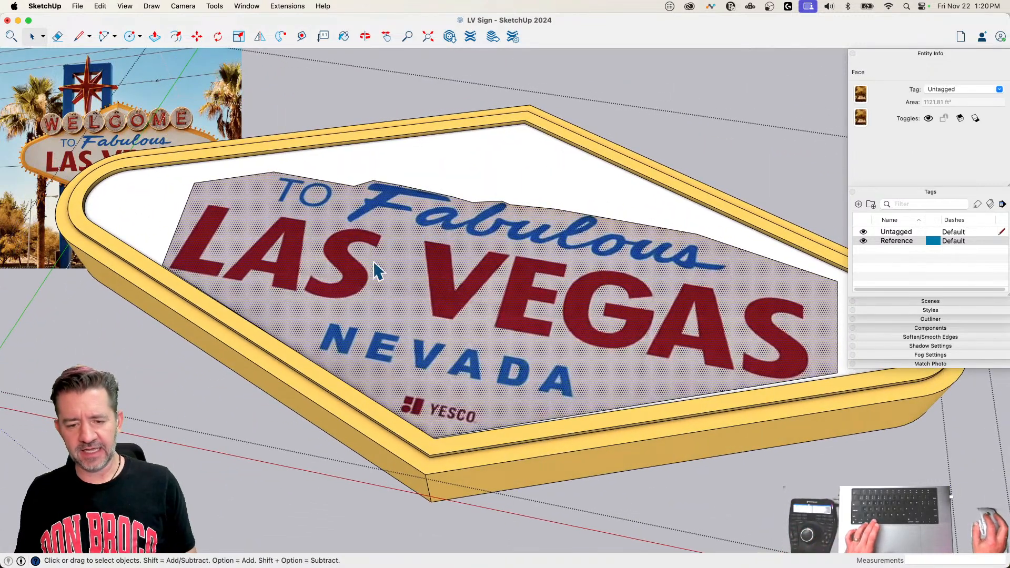
Step: Sample the lettering face's material with the Paint Bucket and open the Las Vegas Sign material for editing
key("b")
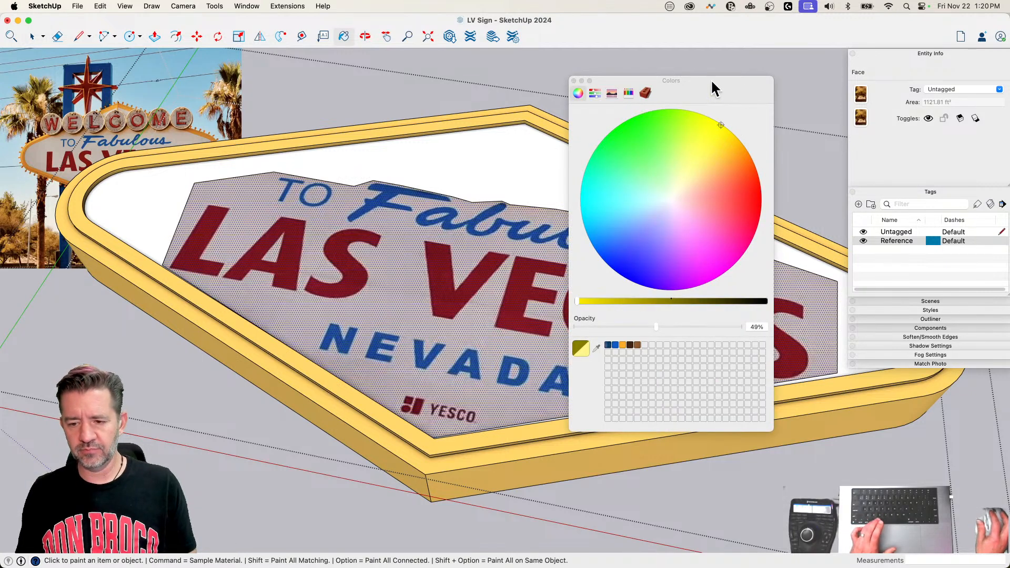
left_click_drag(701, 84, 934, 147)
key("super")
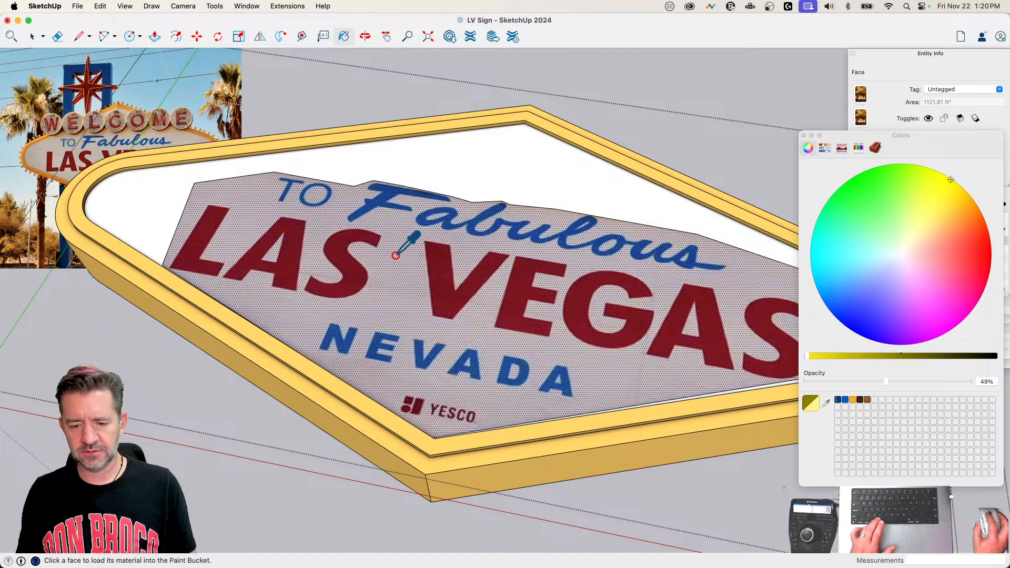
left_click(395, 255, "super")
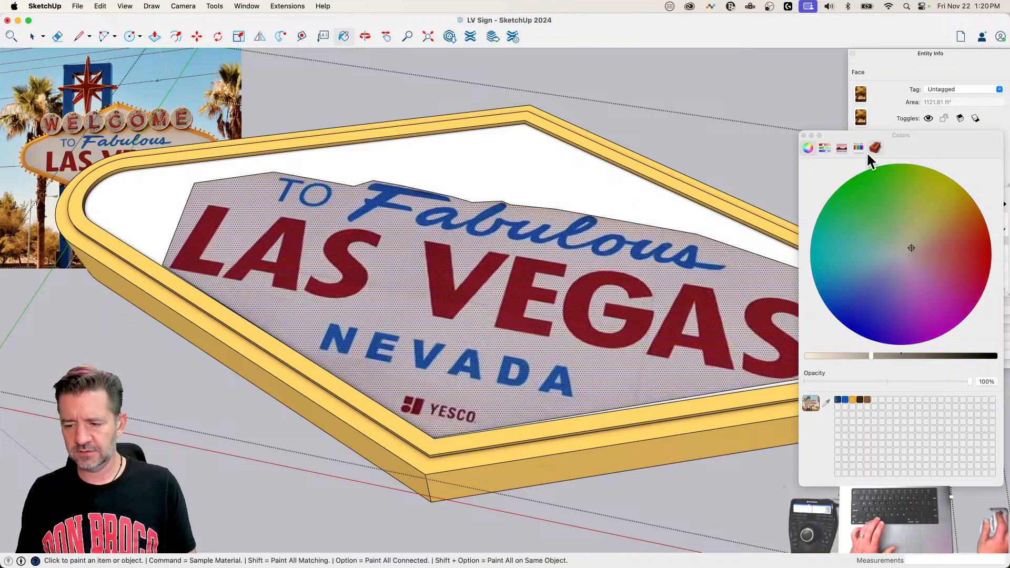
mouse_move(870, 357)
left_mouse_down()
mouse_move(840, 357)
mouse_move(863, 356)
left_mouse_up()
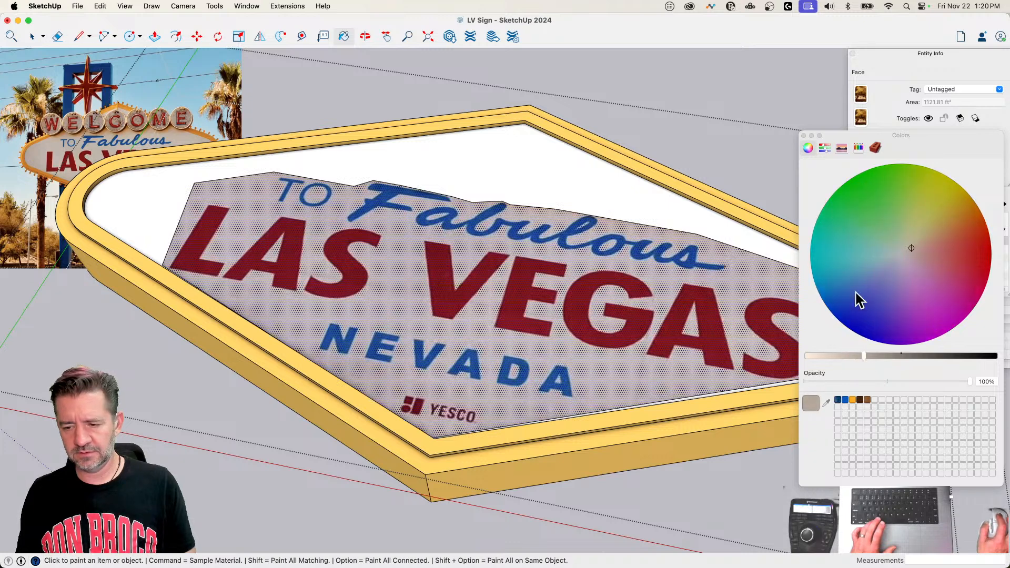
left_click(874, 148)
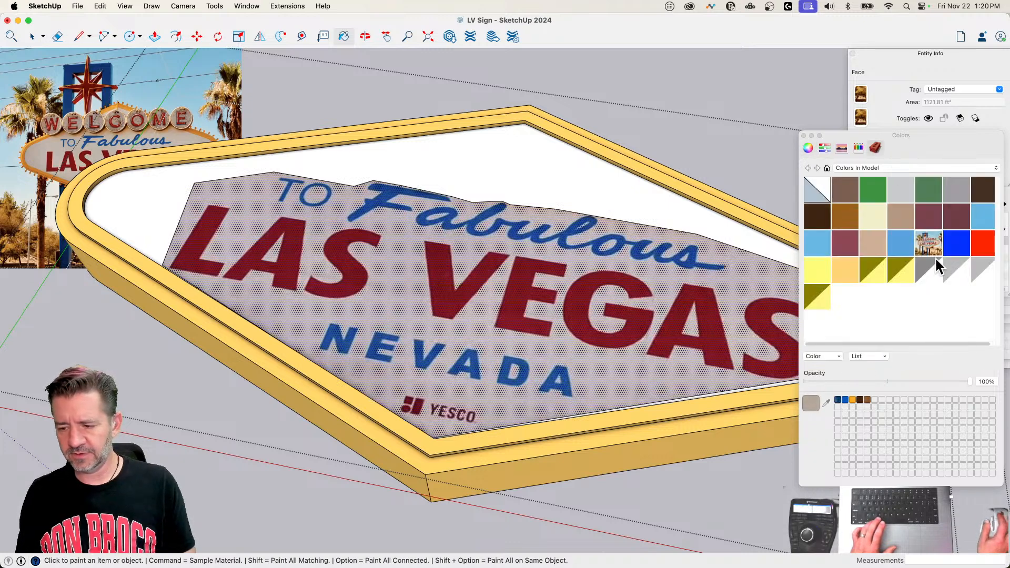
double_click(925, 239)
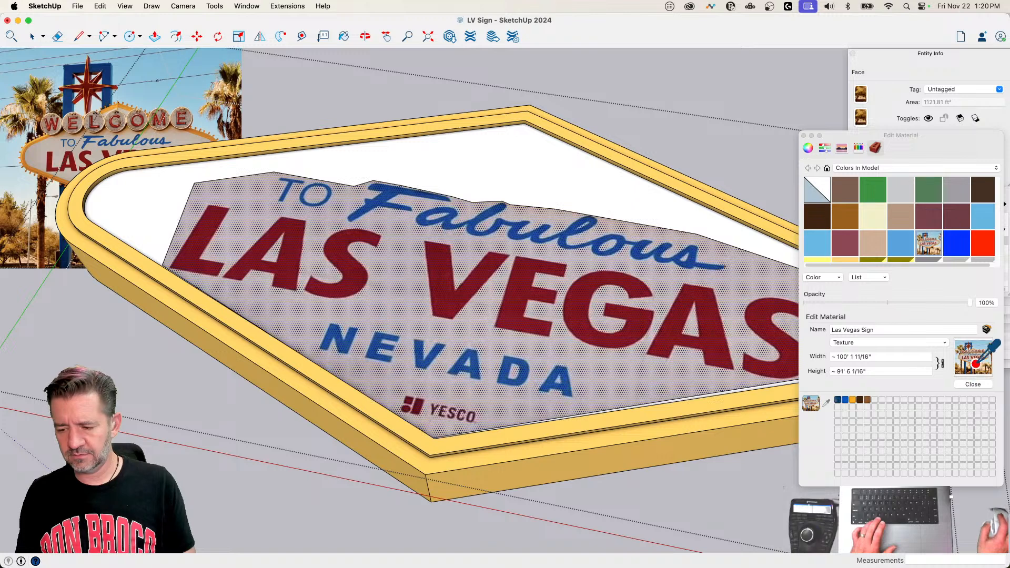
Step: Try darkening the Las Vegas Sign material by changing its colour brightness, and undo the colour change
left_click(808, 149)
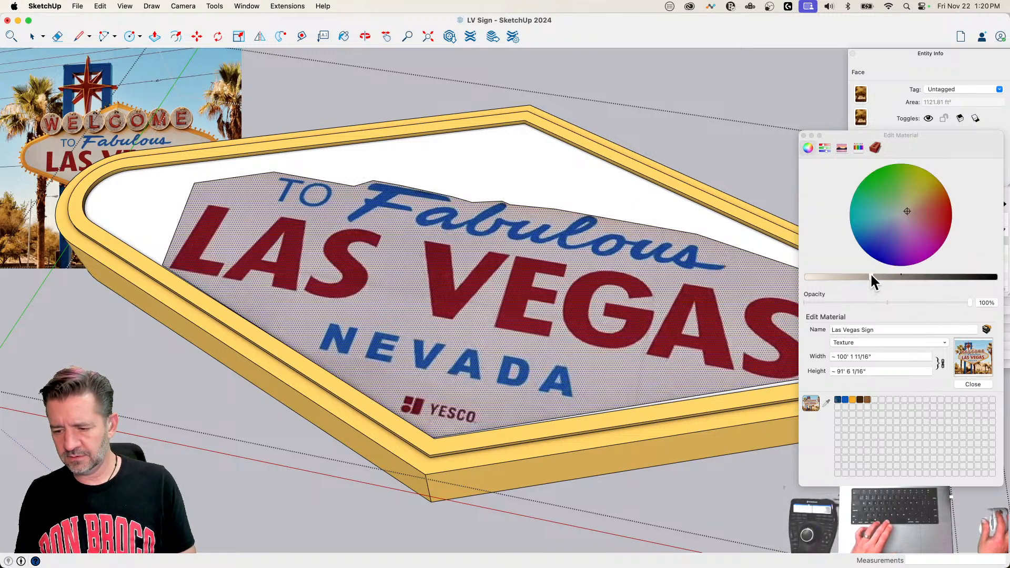
left_click_drag(870, 273, 910, 276)
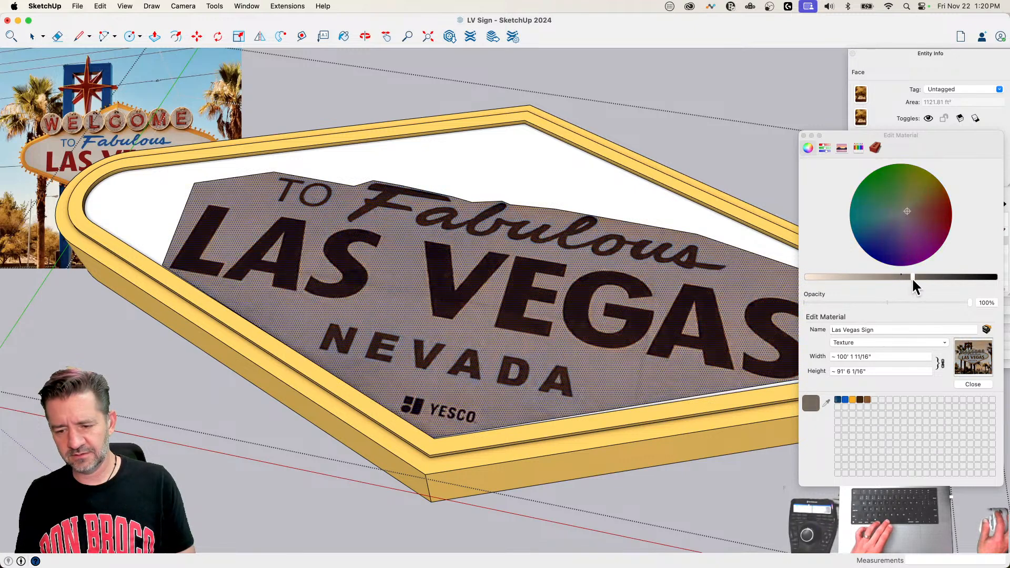
left_click(873, 277)
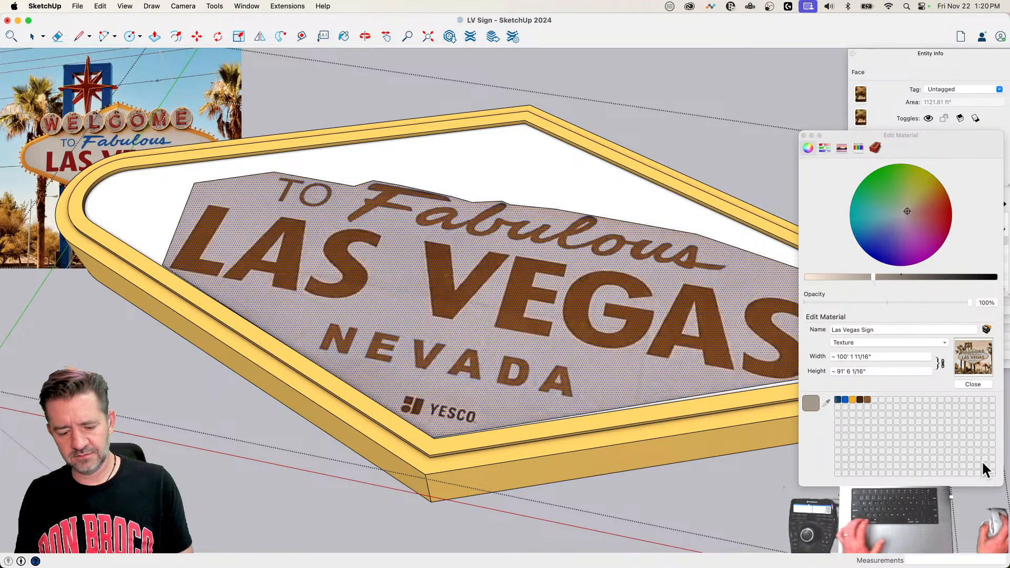
key("super+z")
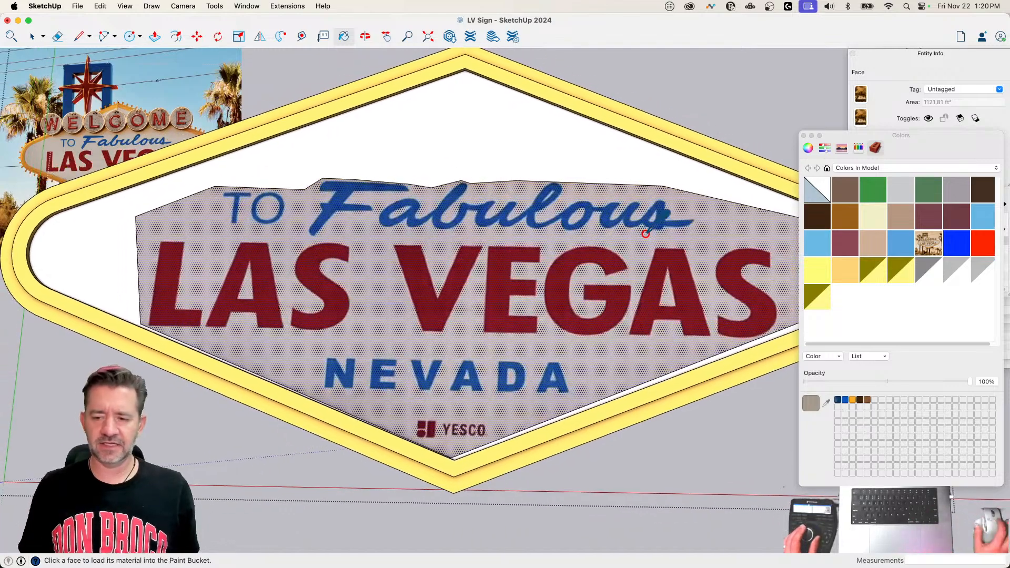
Step: Sample the beige background colour from the photo lettering and paint the white panel area around it with that colour
left_click(803, 136)
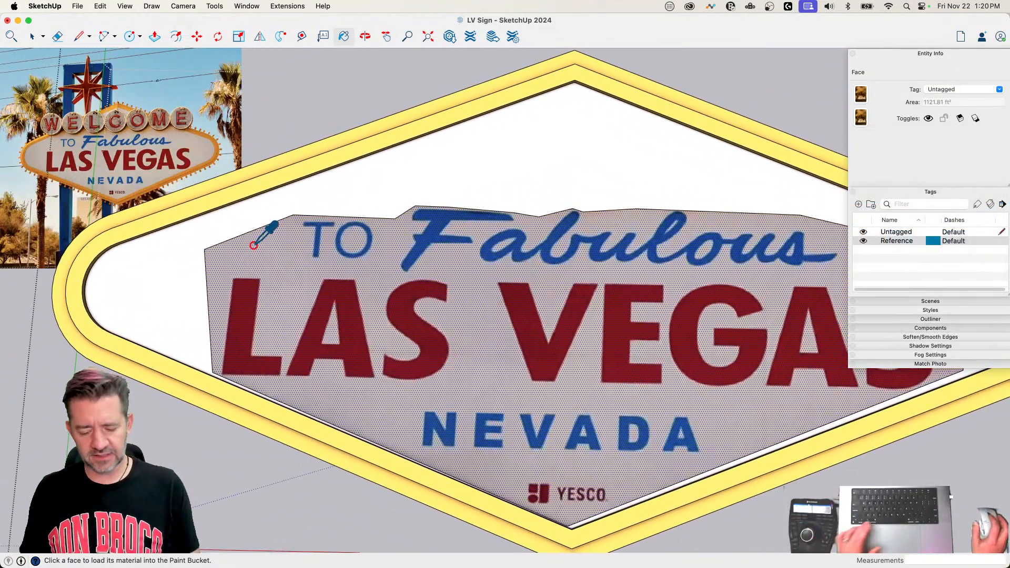
left_click(254, 245, "super")
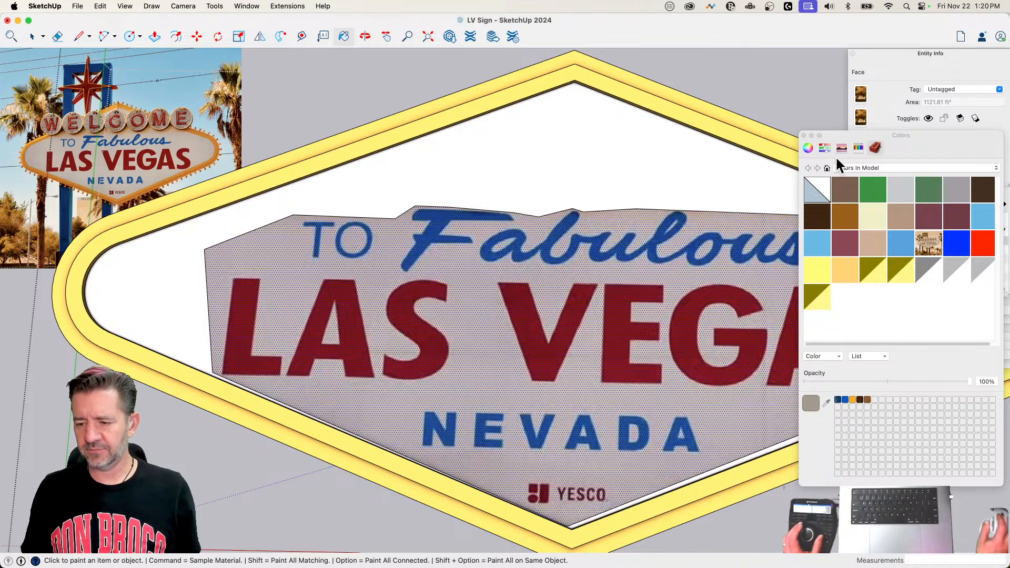
left_click(807, 147)
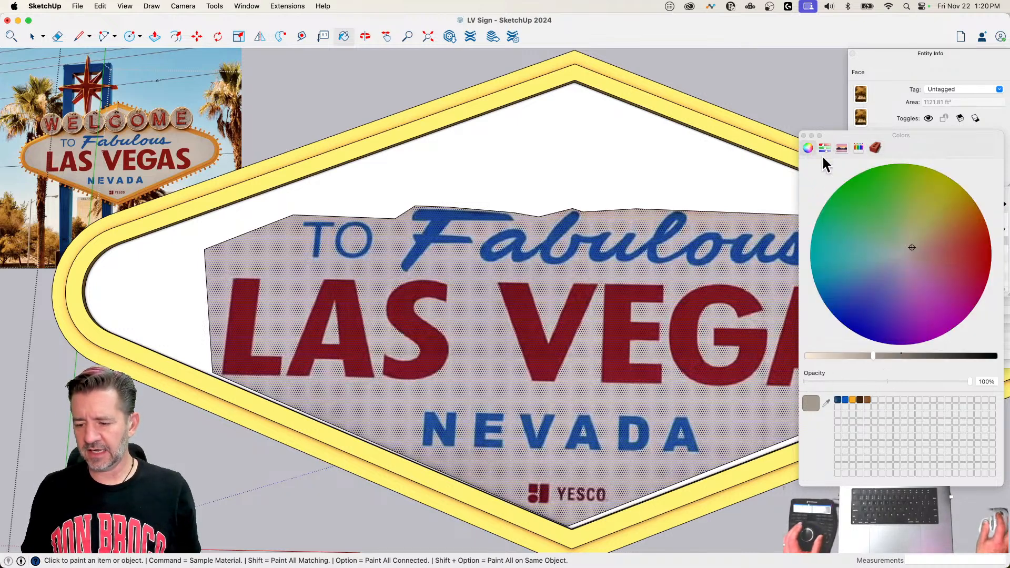
left_click(825, 402)
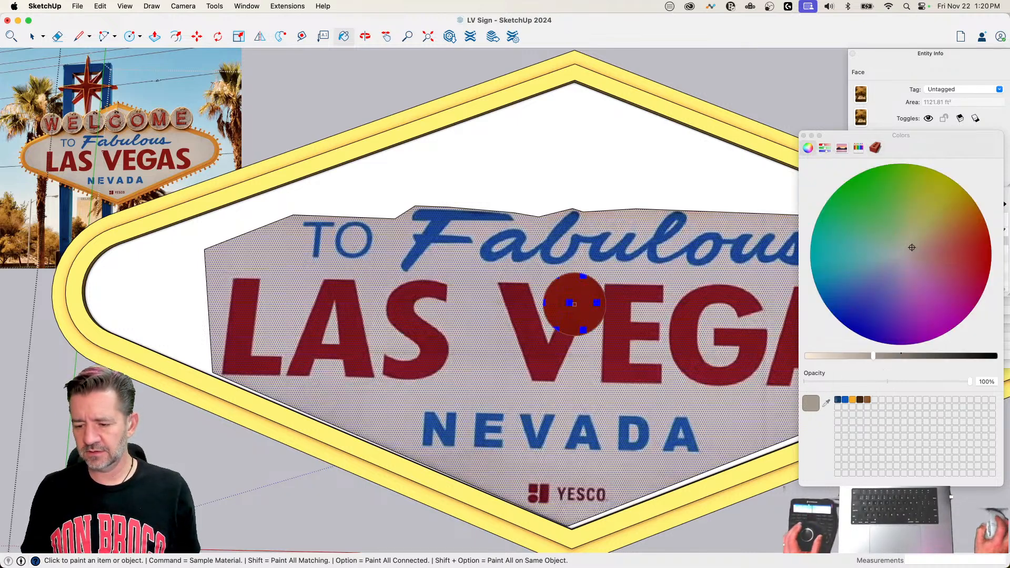
left_click(269, 253)
left_click(296, 202)
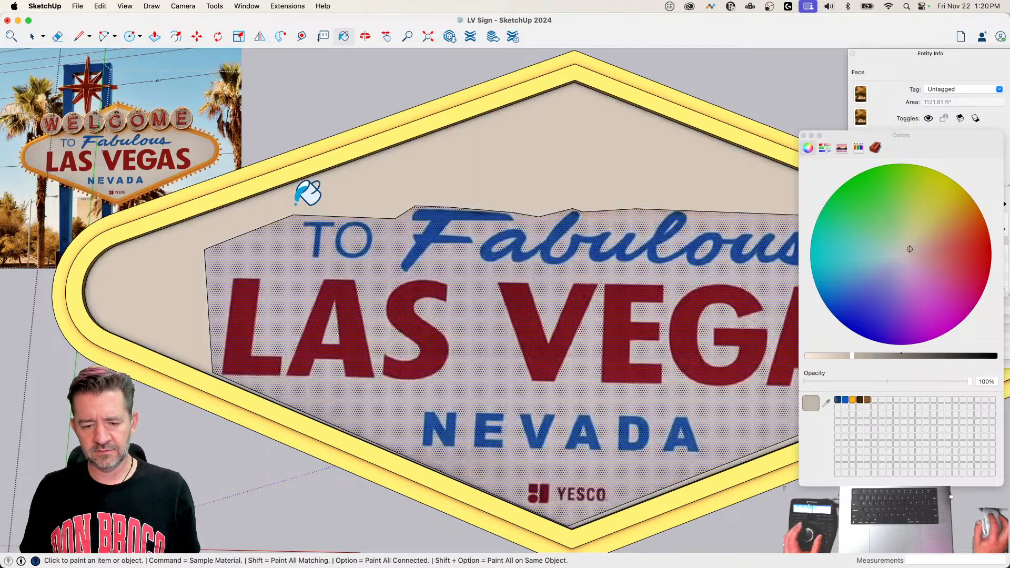
Step: Hide the edges outlining the photo lettering face across its upper side, both ends and lower side using the Eraser
key("e")
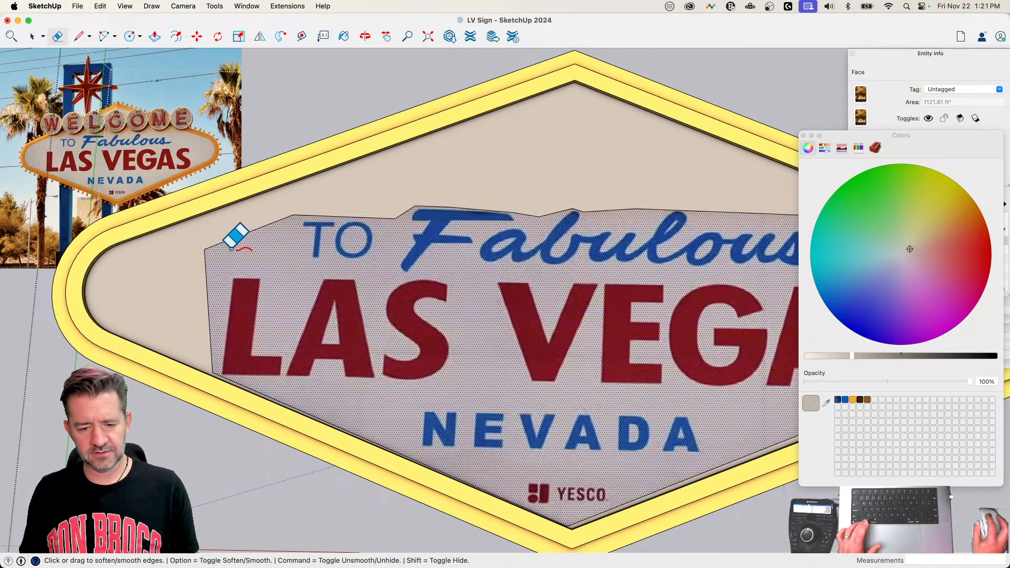
left_click_drag(230, 247, 223, 231, "shift")
left_click_drag(227, 265, 200, 284, "shift")
left_click_drag(328, 210, 326, 218, "shift")
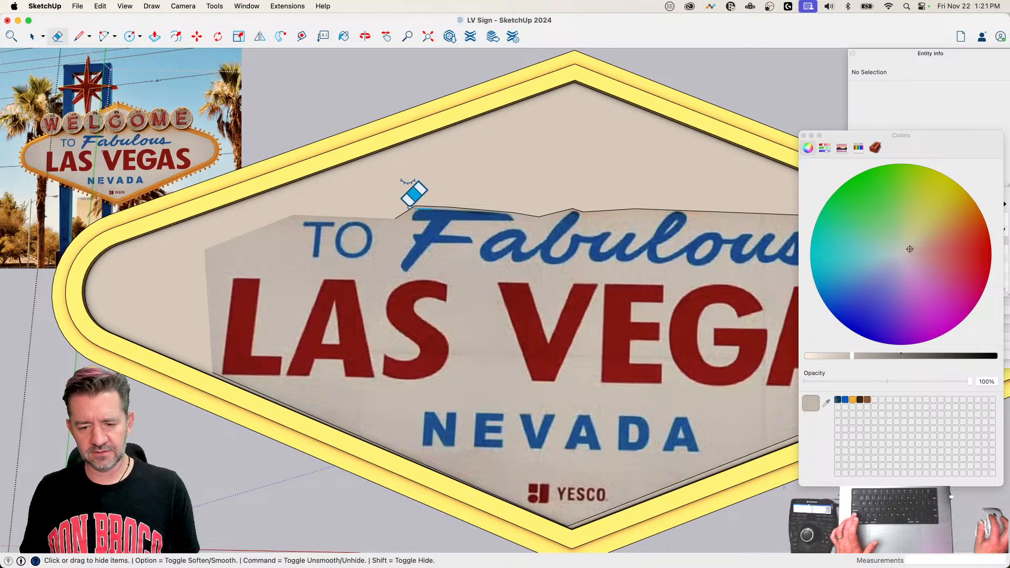
left_click_drag(410, 208, 422, 203, "shift")
left_click_drag(555, 216, 533, 215, "shift")
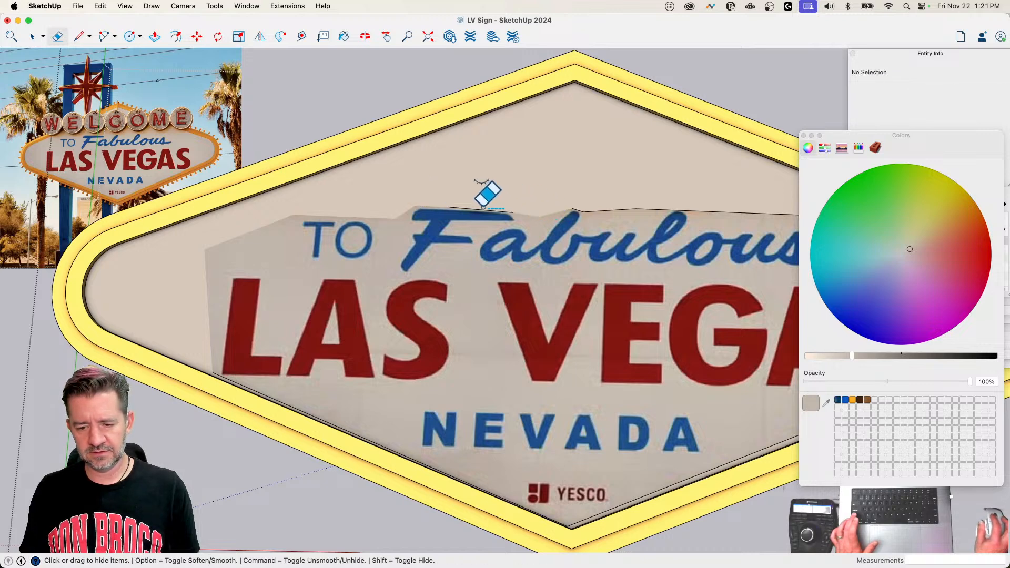
left_click(451, 207, "shift")
left_click_drag(598, 207, 582, 210, "shift")
left_click(654, 210)
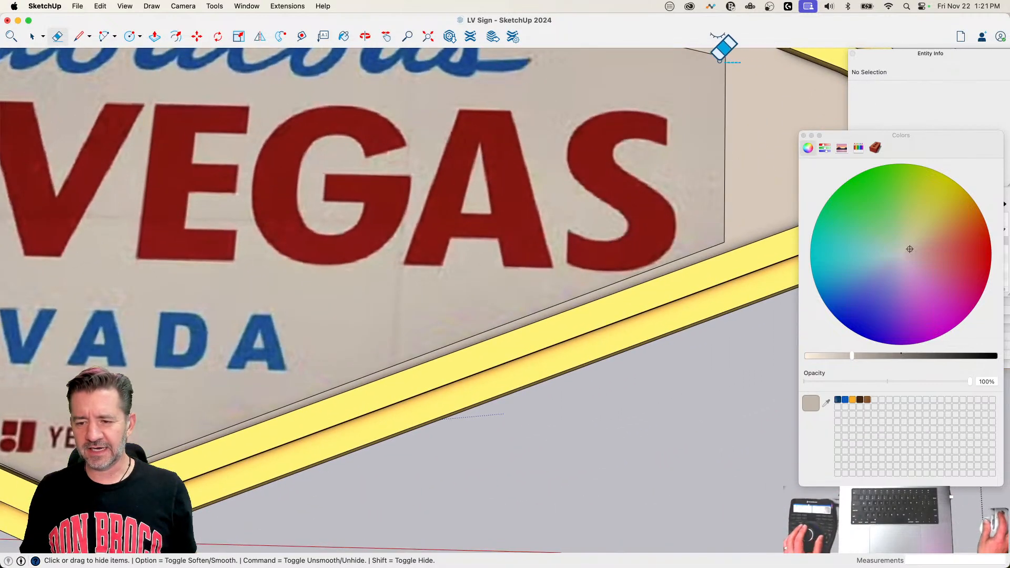
left_click(727, 57)
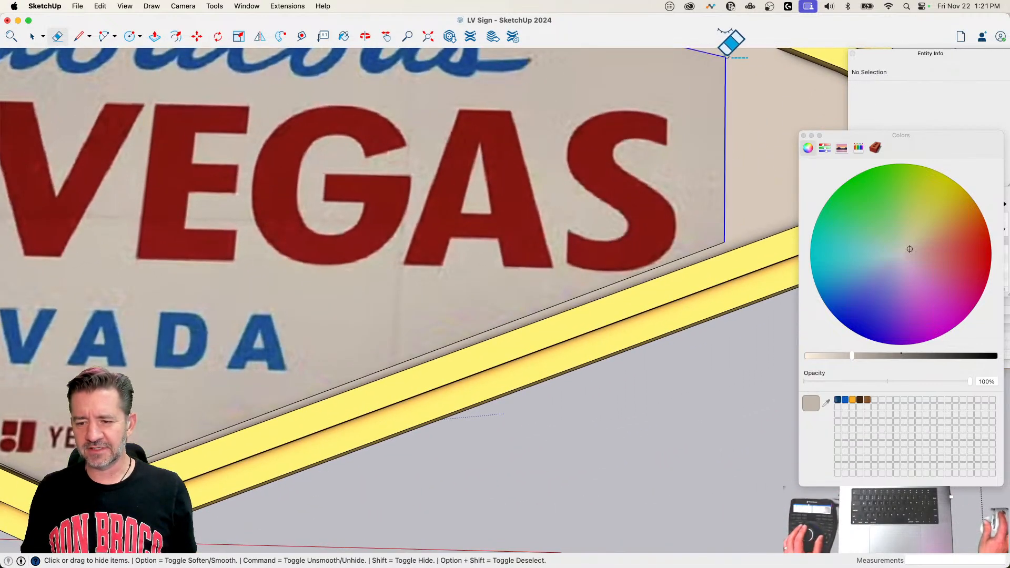
left_click(711, 247)
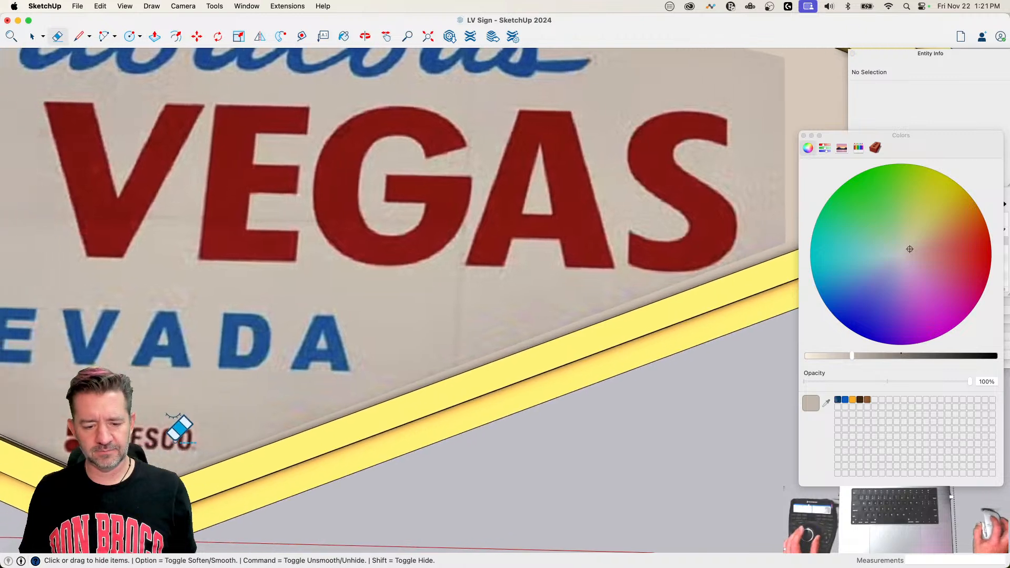
Step: Resample the photo's beige near the panel's lower tip, repaint the area around the lettering with it, and exit the group
scroll(325, 453, "up", 5)
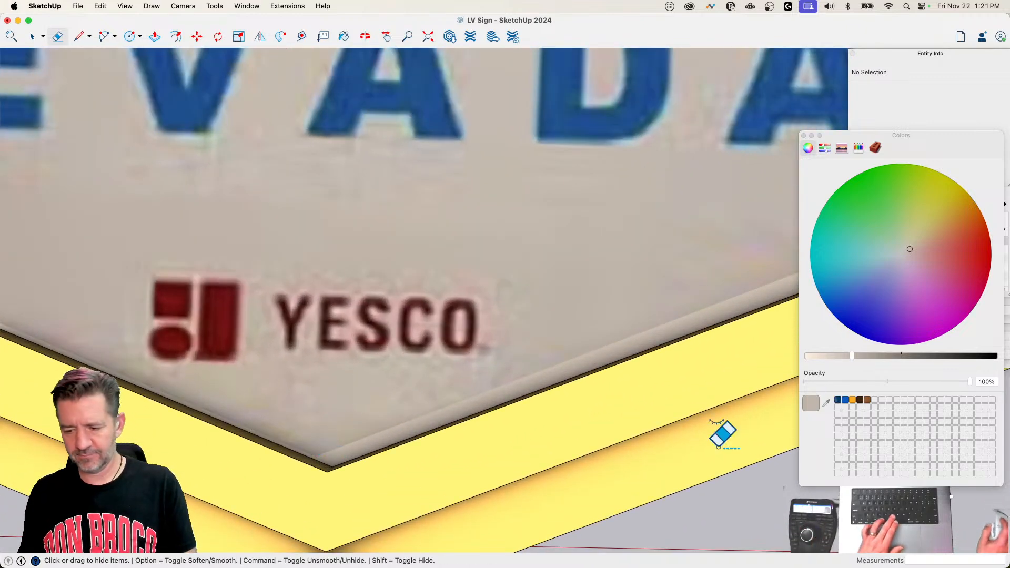
left_click(826, 403)
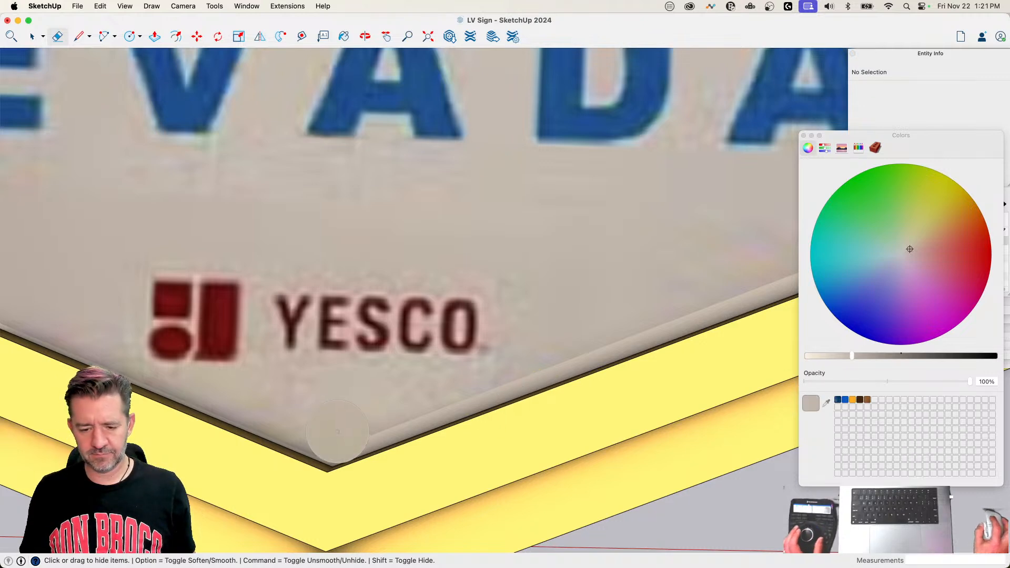
left_click(334, 434)
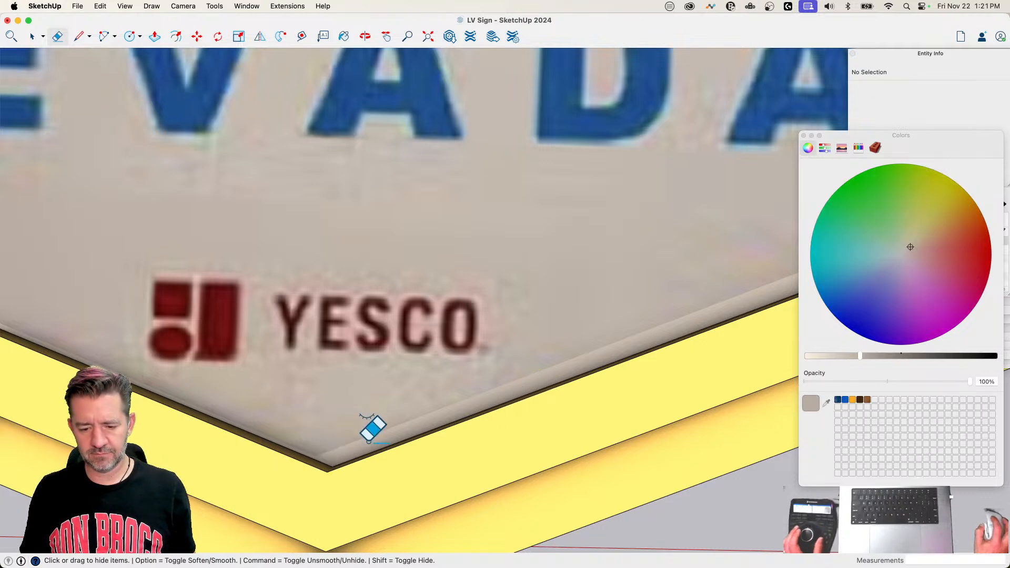
left_click(367, 441)
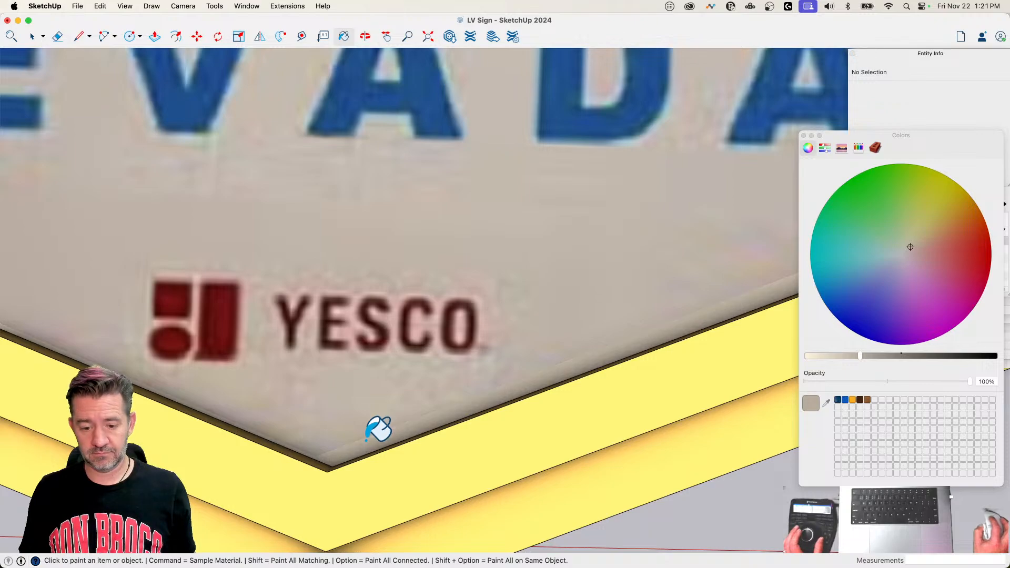
scroll(431, 368, "down", 8)
scroll(557, 200, "down", 5)
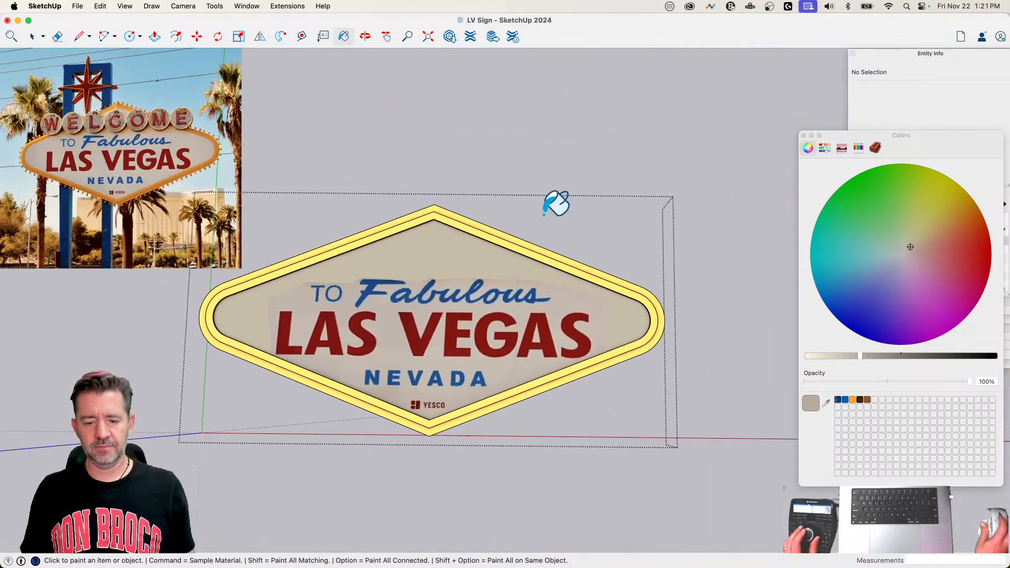
key("space")
left_click(591, 159)
scroll(591, 159, "down", 4)
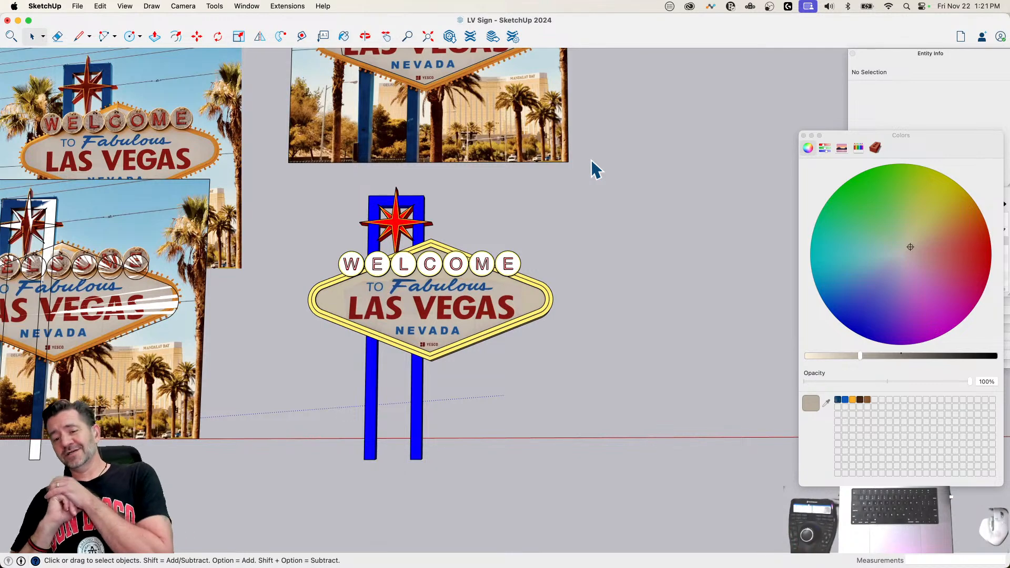
Step: Reopen the sign panel group and erase the outline edge separating the photo lettering face from the surrounding panel
scroll(568, 159, "up", 8)
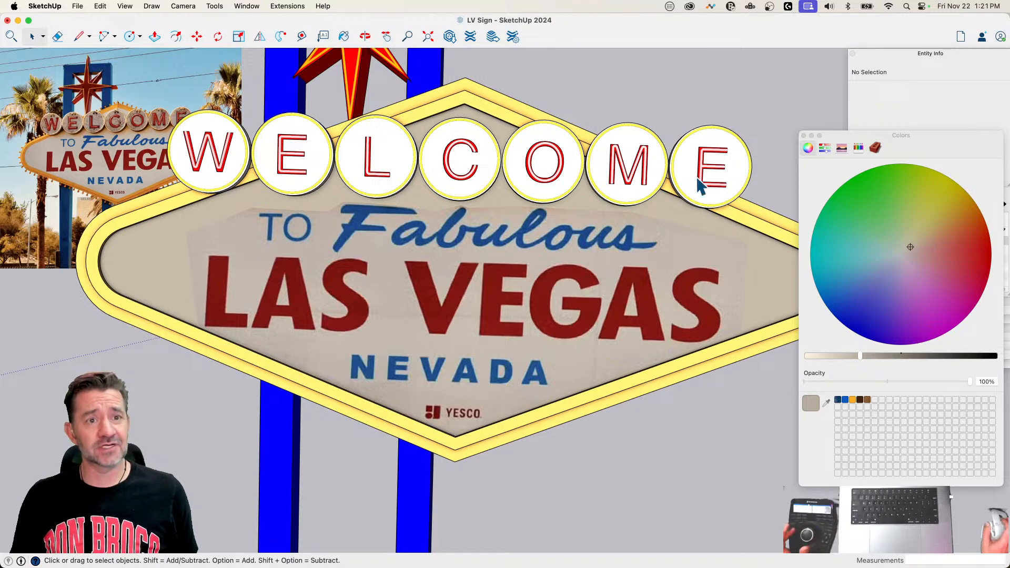
left_click(270, 235)
double_click(269, 234)
left_click(270, 235)
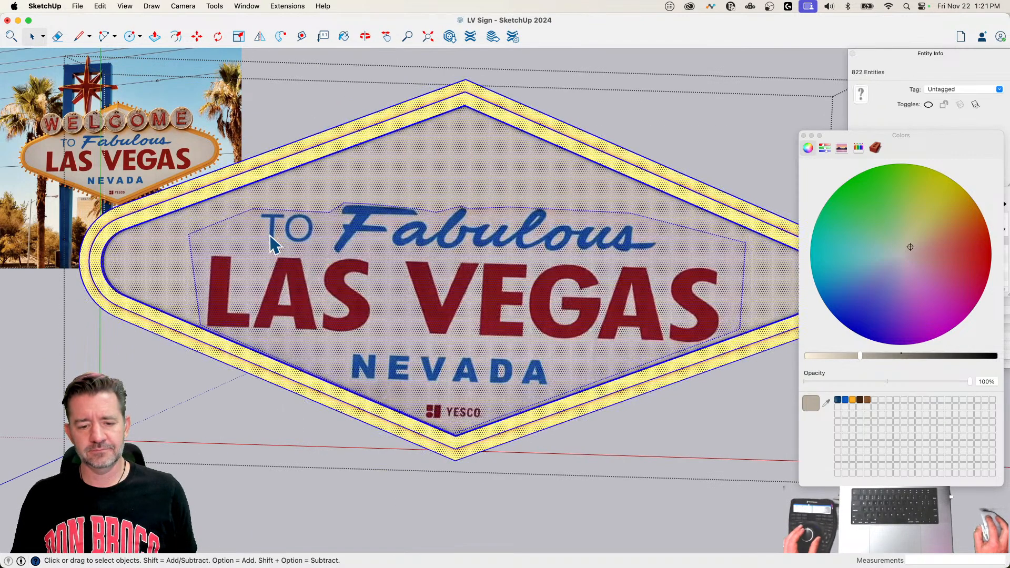
key("e")
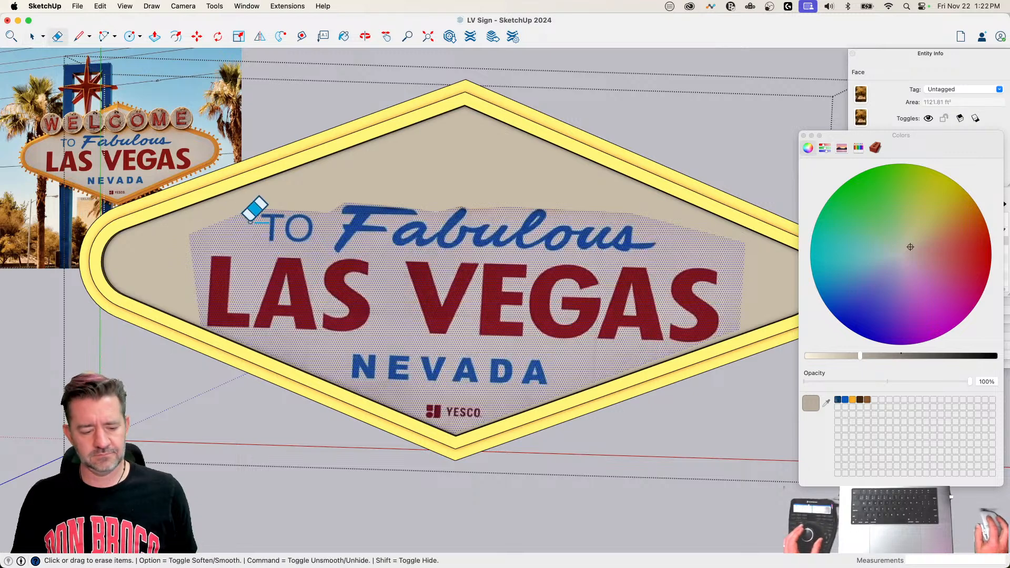
key("shift+h")
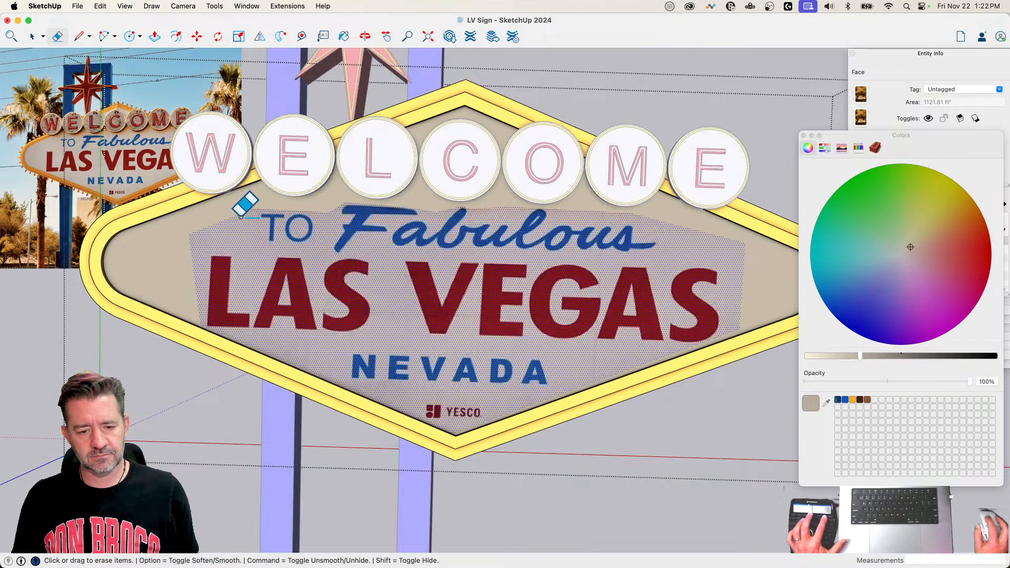
key("shift+h")
left_click(231, 218)
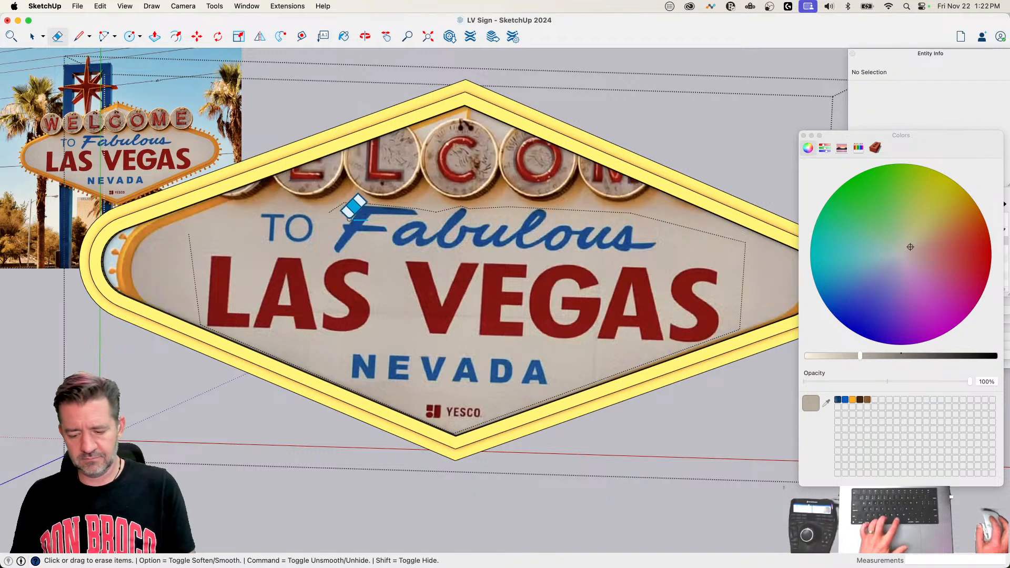
Step: Paint the panel face with the Snow colour and delete the leftover hidden lettering outline edges
key("b")
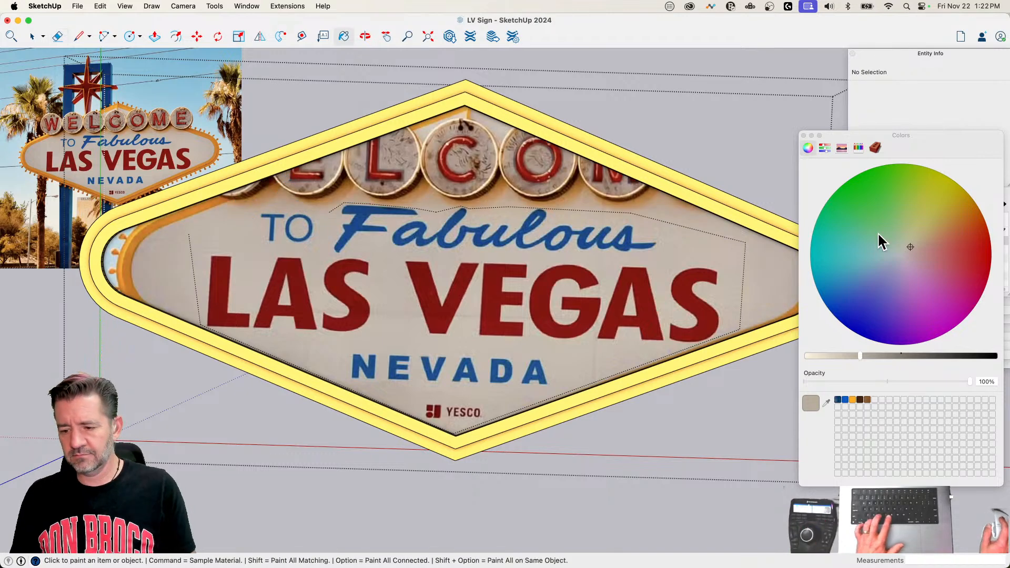
left_click(861, 147)
left_click(995, 196)
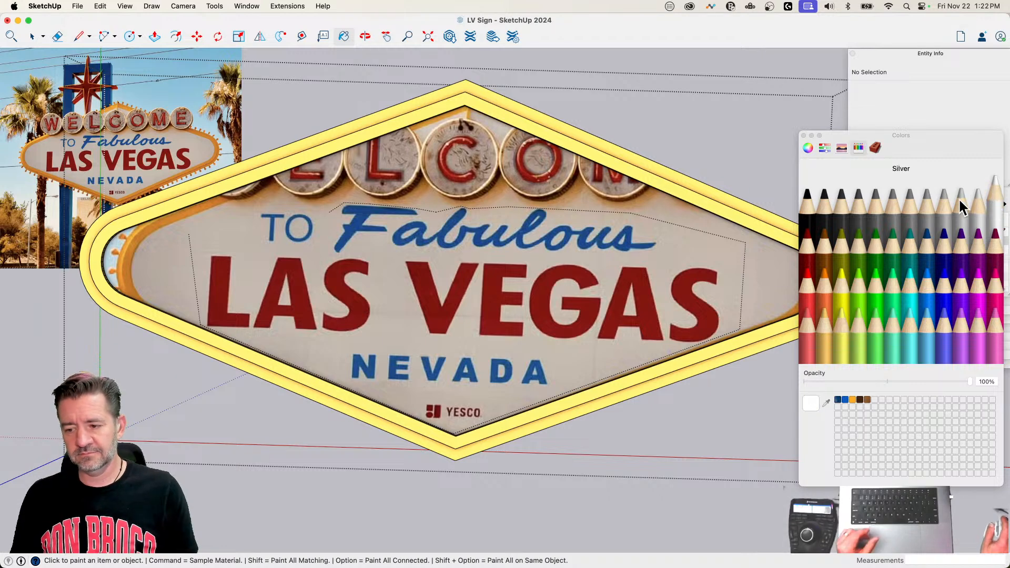
left_click(353, 226)
key("space")
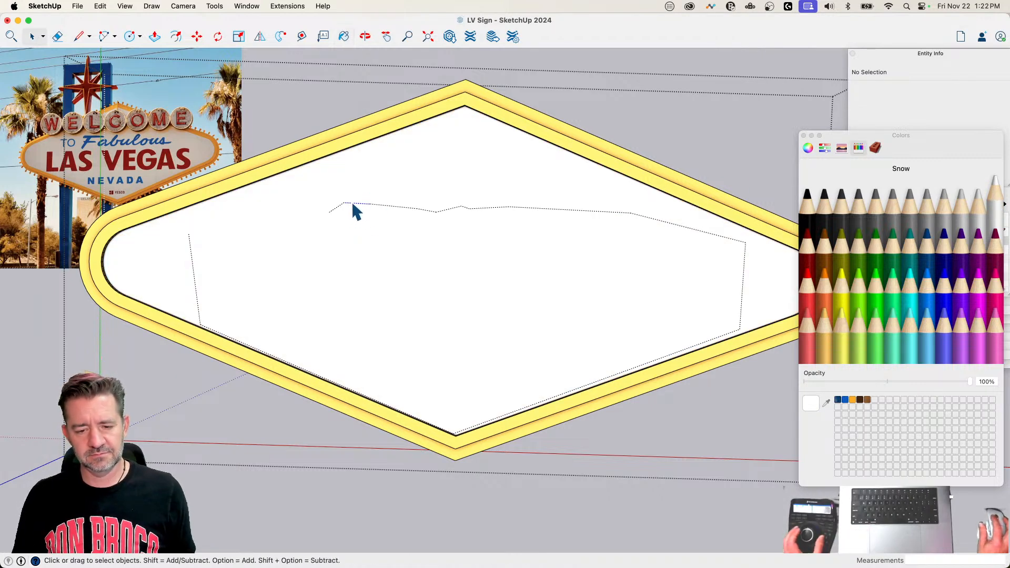
triple_click(352, 204)
key("Delete")
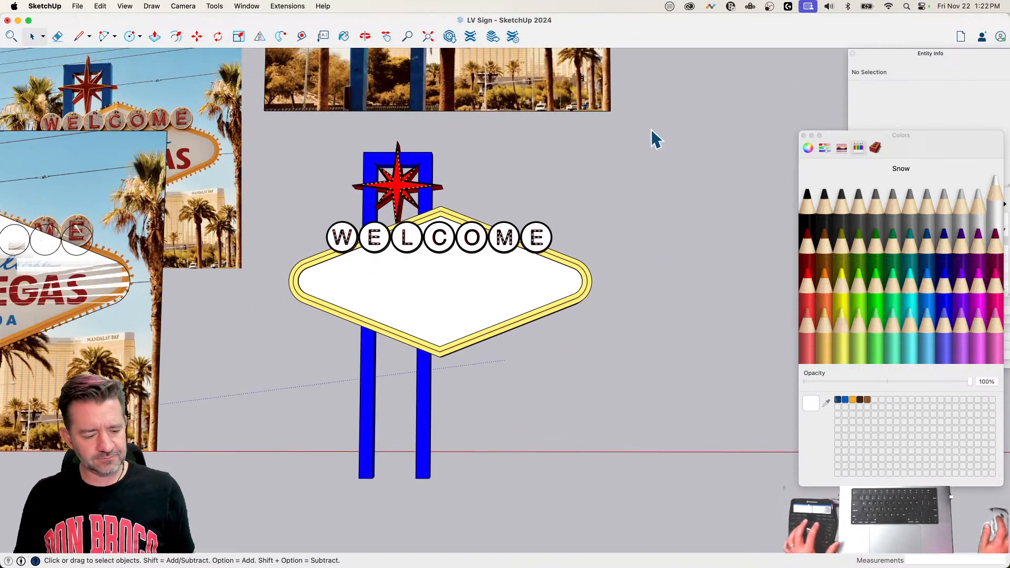
Step: Close the colour picker and delete the reference photo group floating above the coloured sign model
key("shift+h")
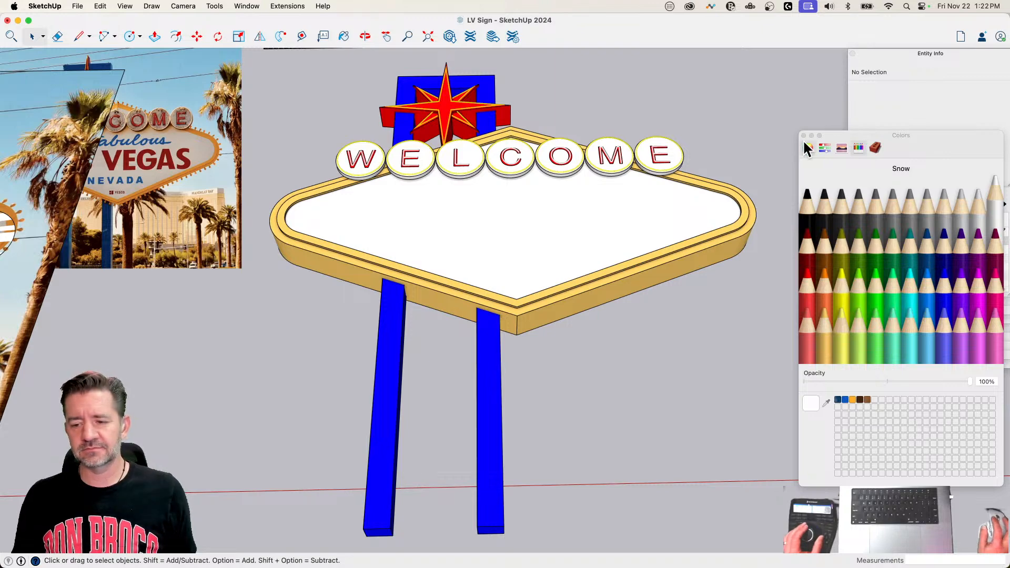
left_click(803, 136)
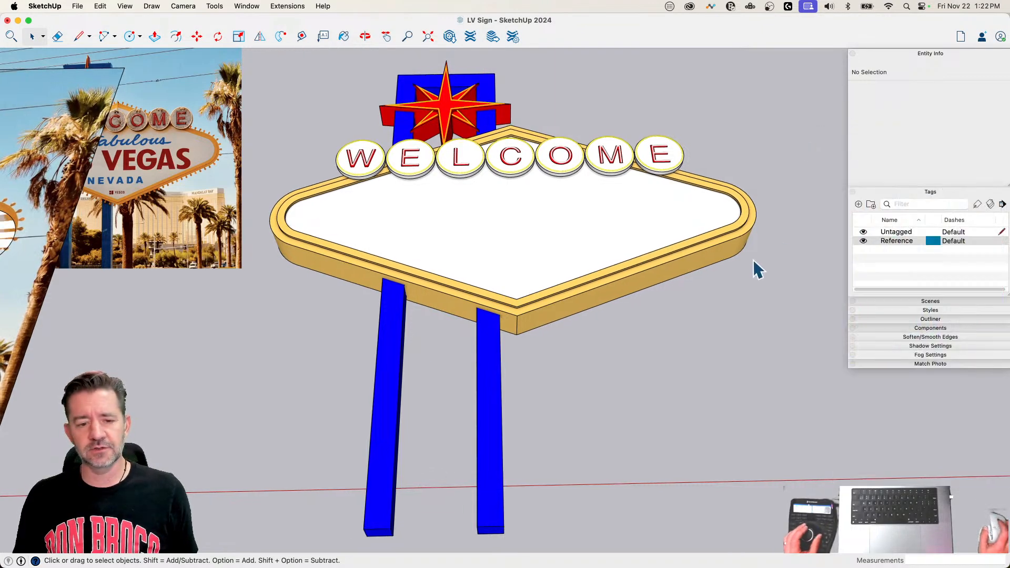
left_click(544, 148)
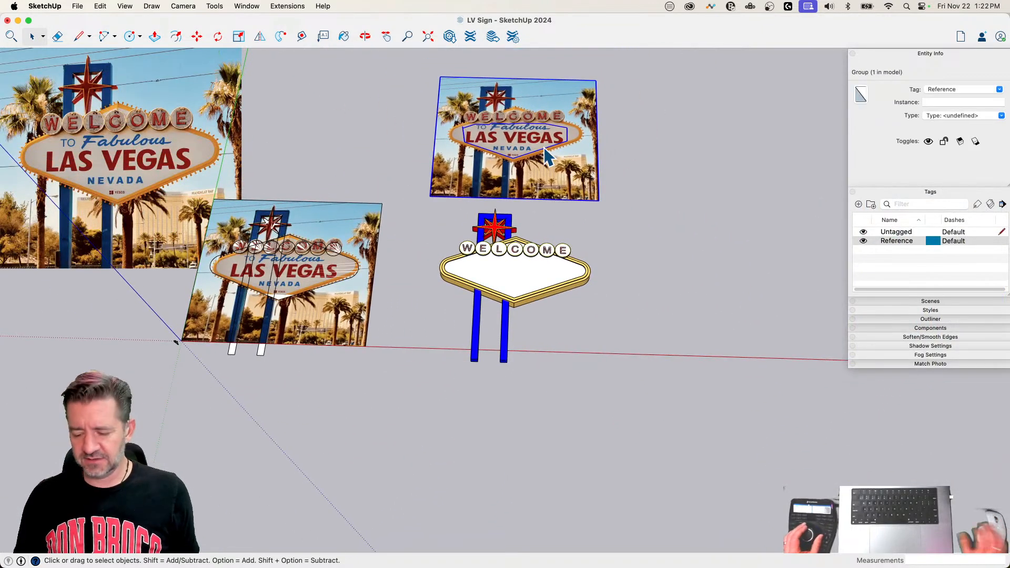
key("Delete")
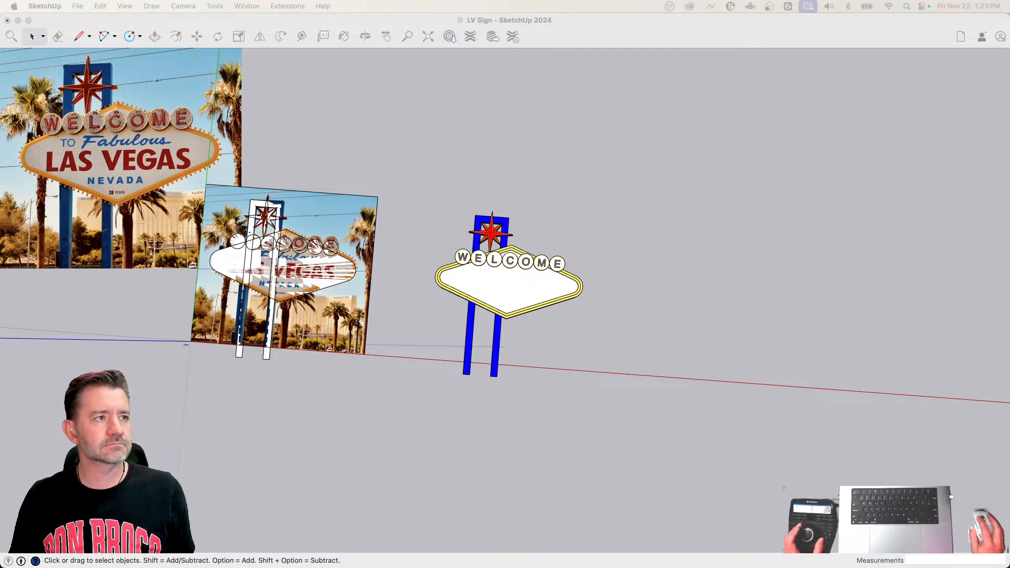
Step: Import the sign illustration image (1).png from the Desktop and place it at its default size beside the coloured sign model
left_click(159, 21)
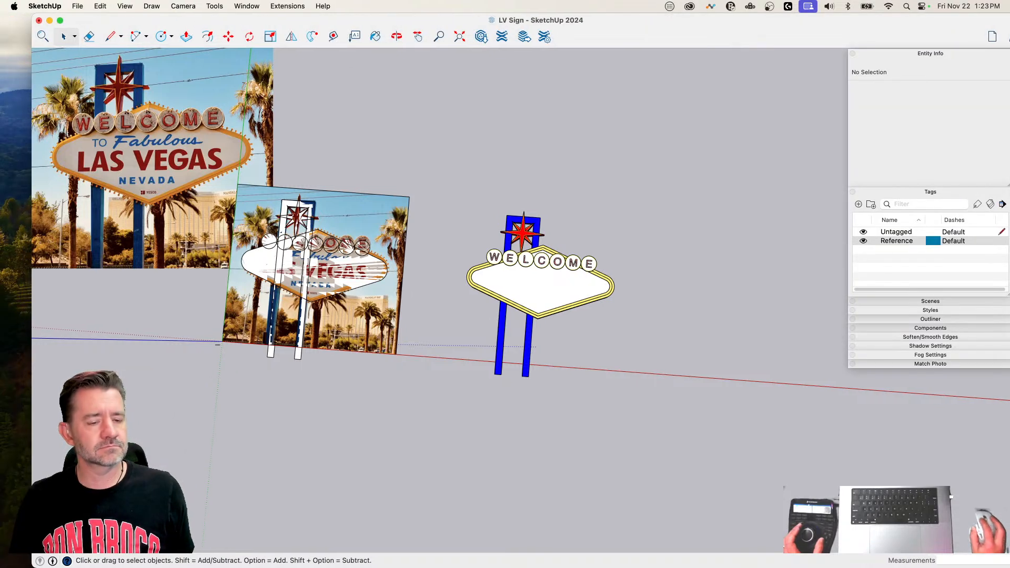
mouse_move(0, 4)
left_mouse_down()
mouse_move(35, 55)
mouse_move(7, 80)
left_mouse_up()
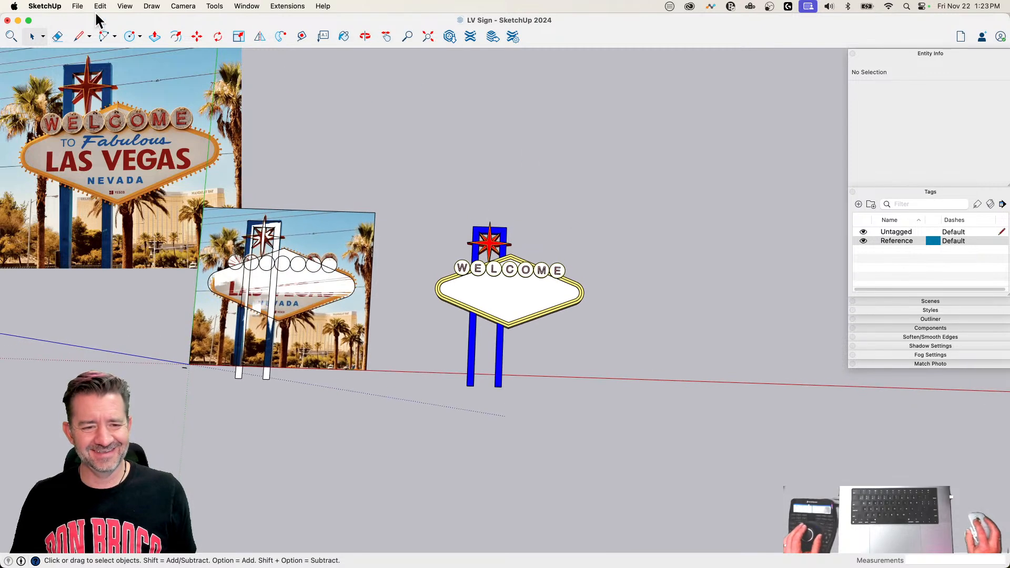
left_click(78, 6)
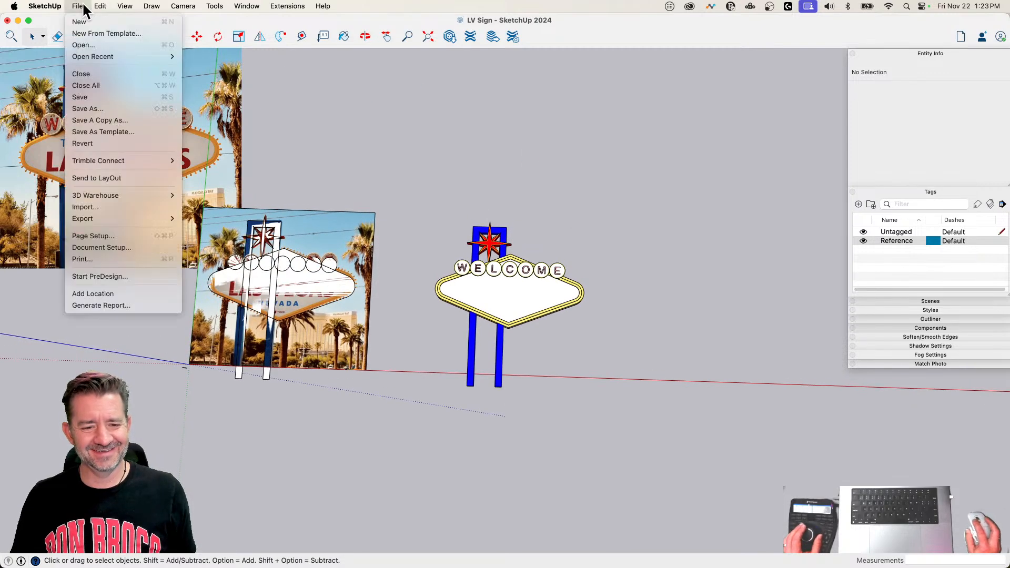
left_click(118, 207)
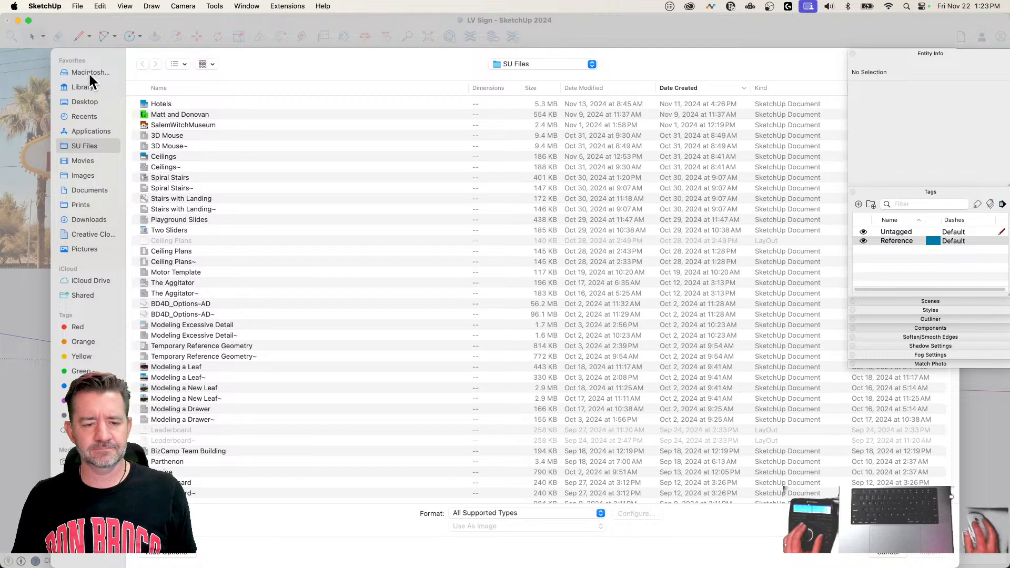
left_click(90, 103)
double_click(182, 103)
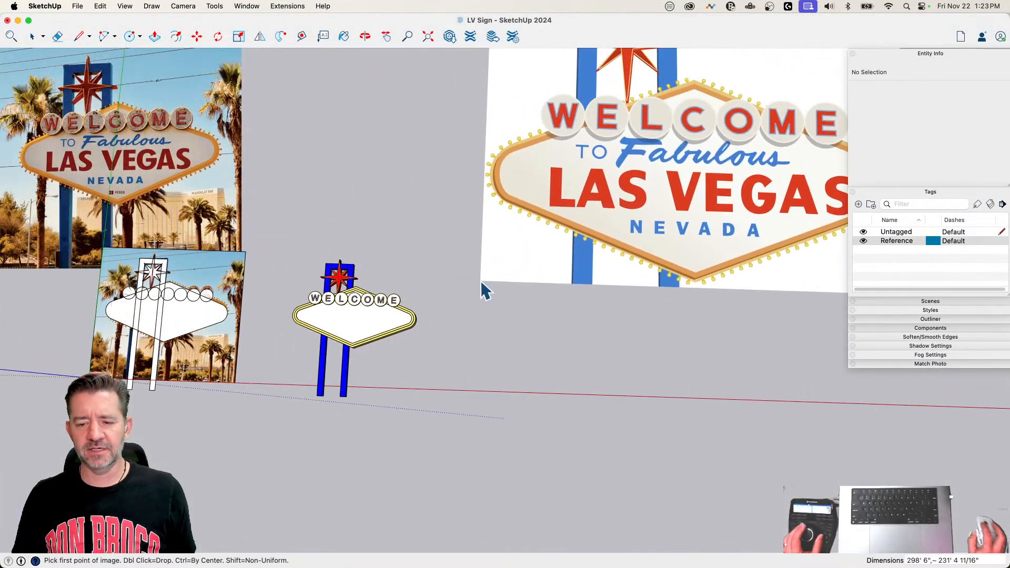
double_click(482, 280)
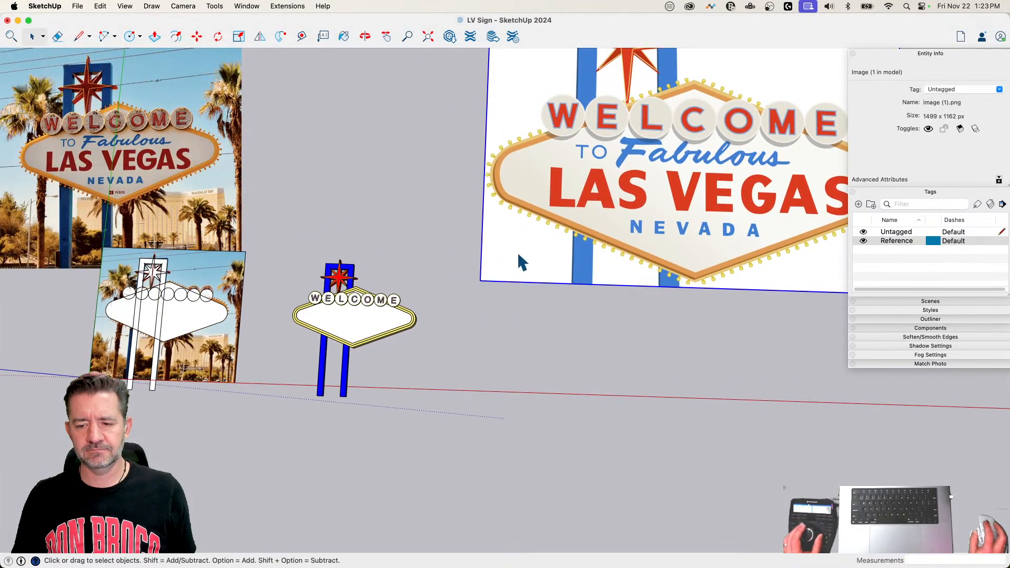
Step: Explode the imported sign illustration so lines can be drawn directly on its face
left_click(533, 348)
scroll(532, 348, "up", 10)
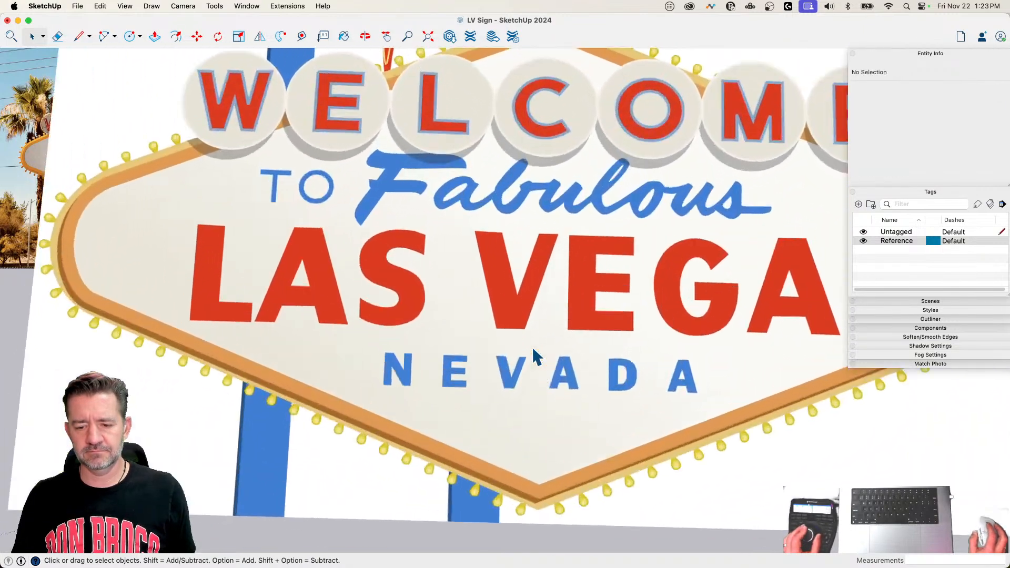
scroll(532, 347, "down", 6)
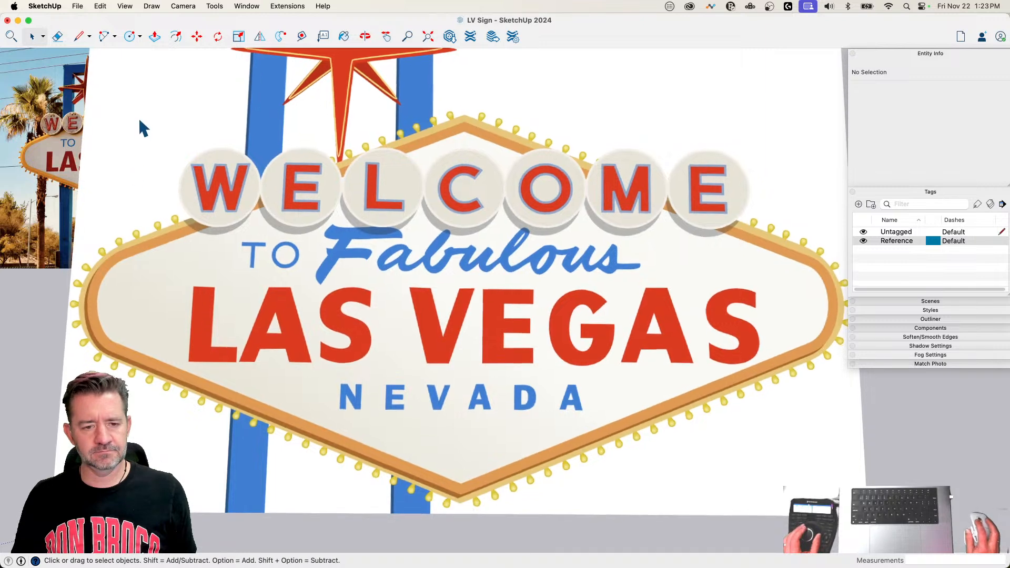
scroll(140, 119, "up", 1)
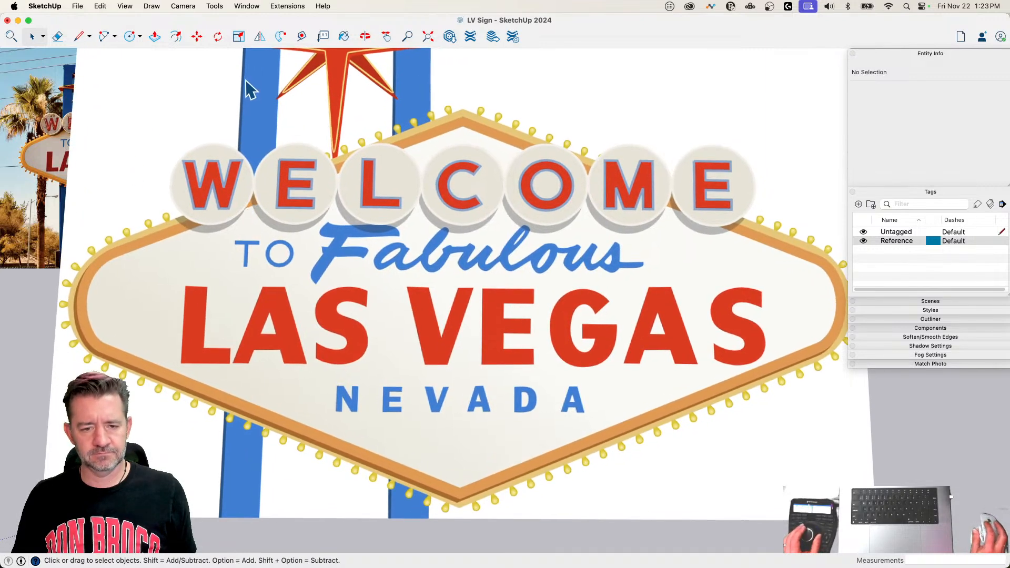
left_click(78, 37)
key("space")
scroll(252, 285, "down", 5)
scroll(252, 285, "down", 3)
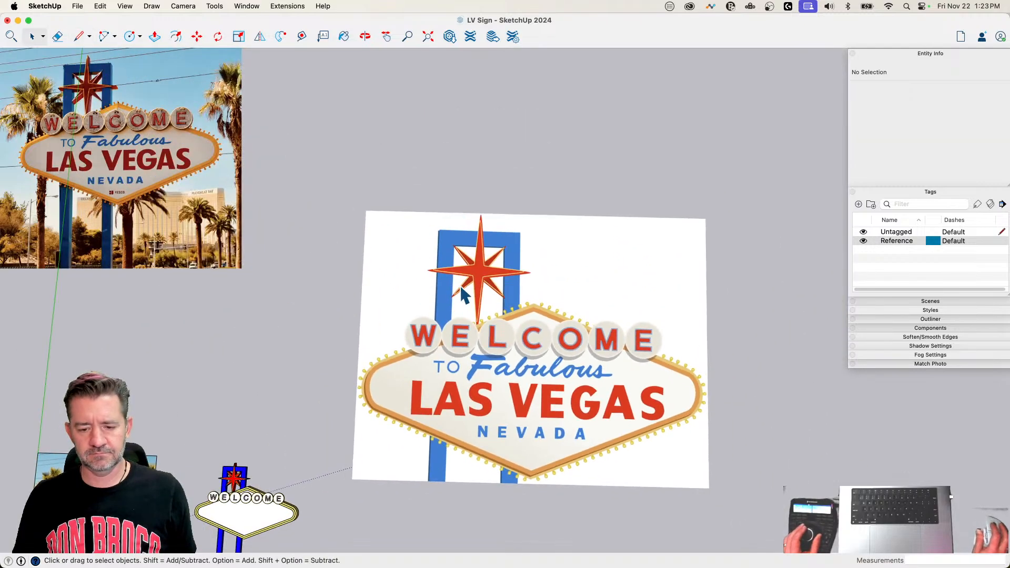
right_click(461, 285)
left_click(501, 372)
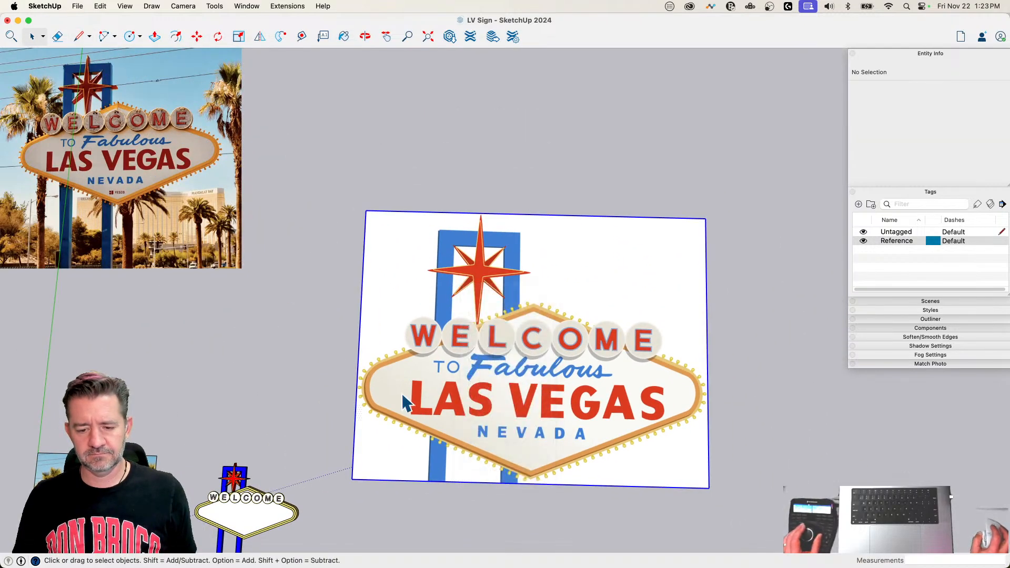
Step: Draw lines around the lower lettering, from beside the L of LAS through the panel's lower tip to VEGAS, ending with a vertical about 30' high
scroll(396, 375, "up", 6)
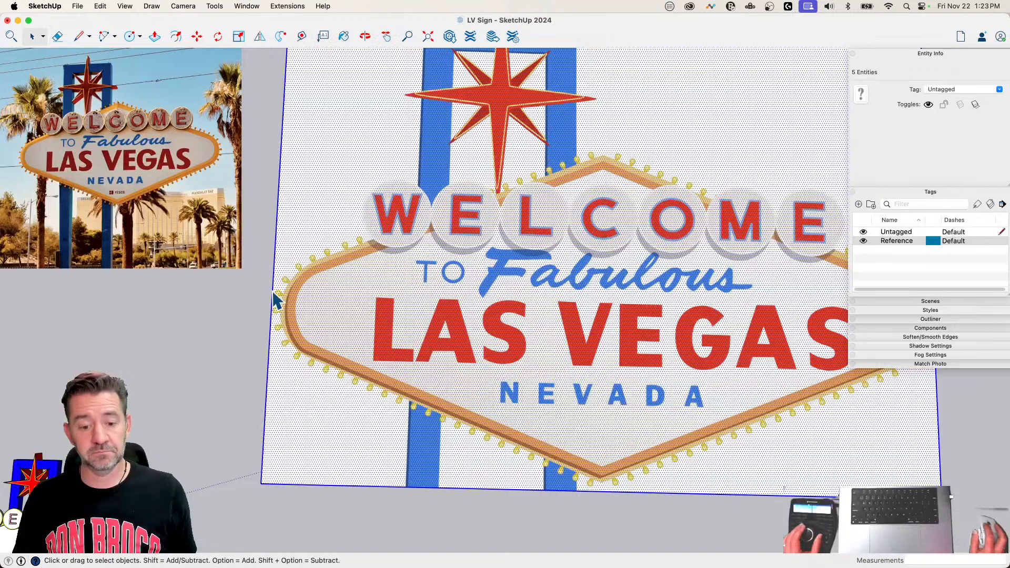
key("l")
scroll(350, 353, "up", 2)
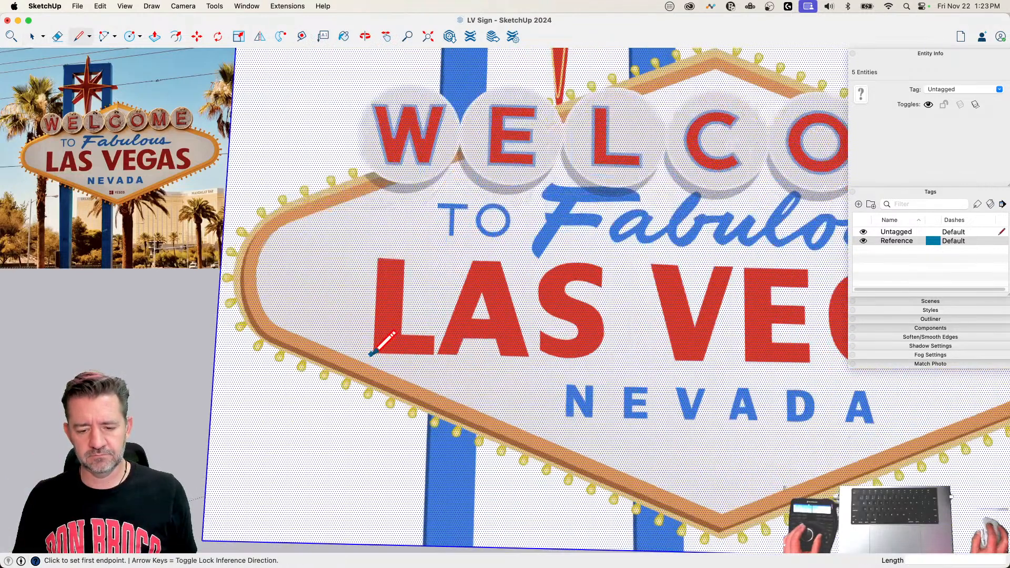
left_click(367, 357)
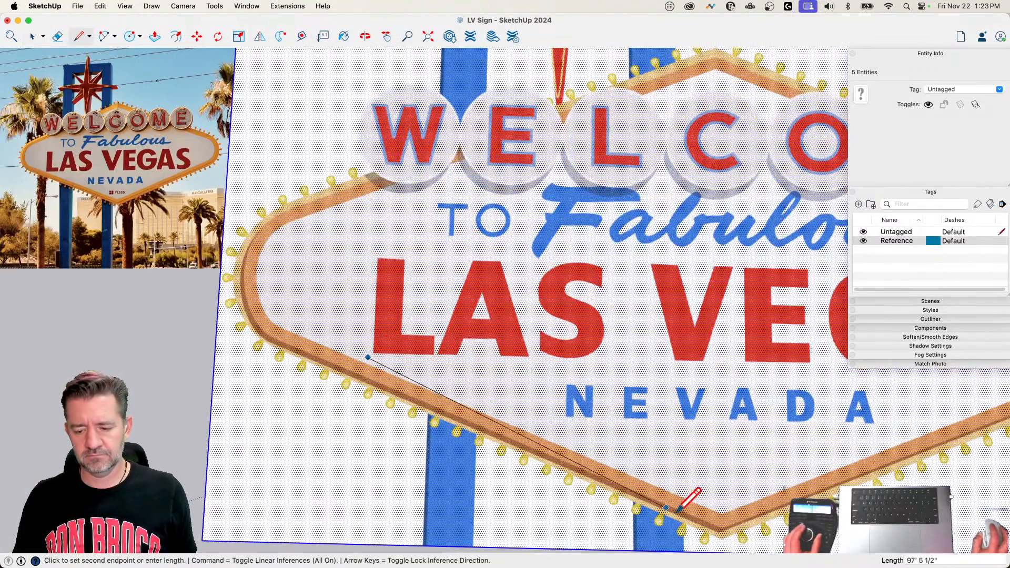
left_click(726, 507)
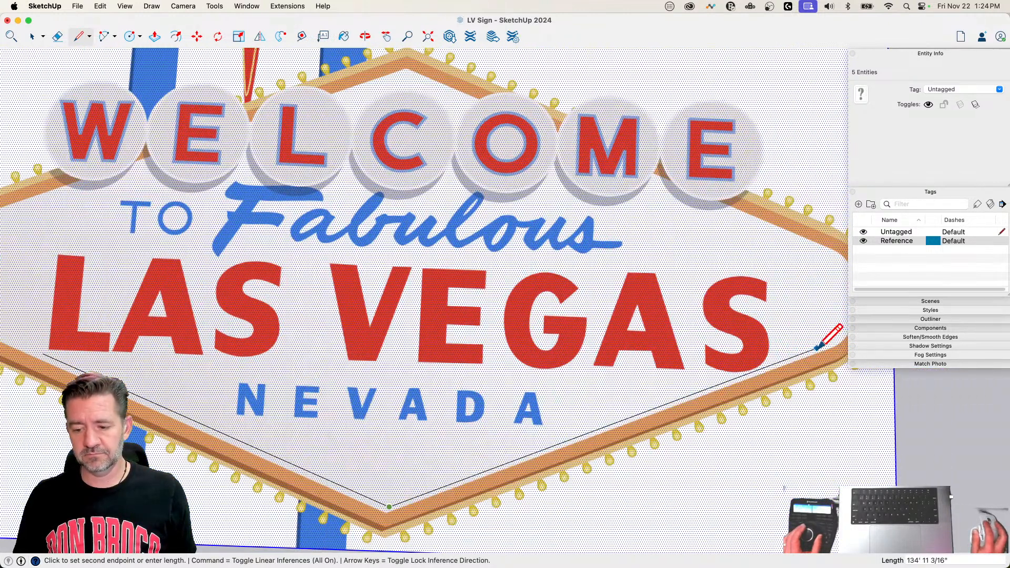
left_click(776, 363)
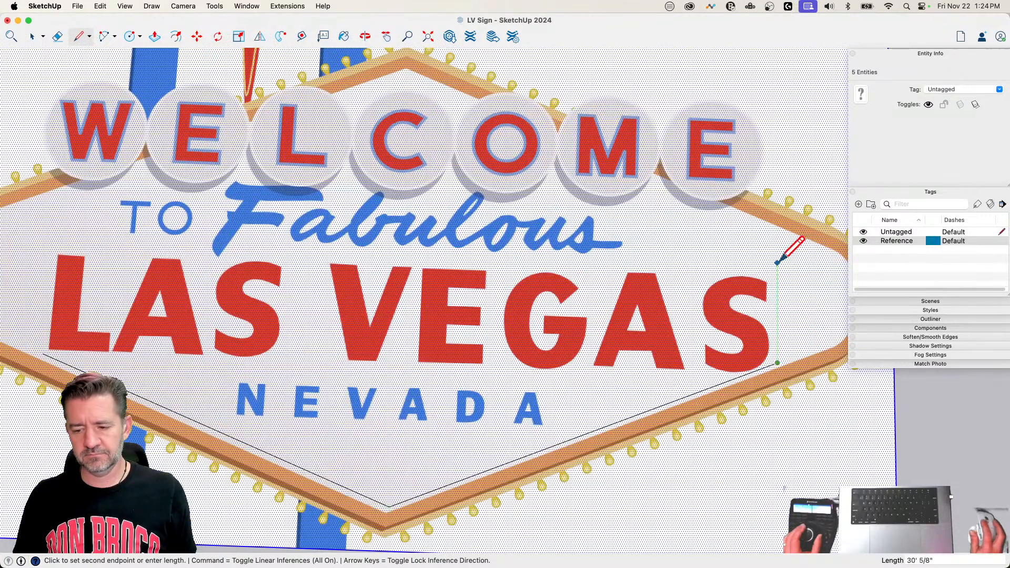
left_click(778, 258)
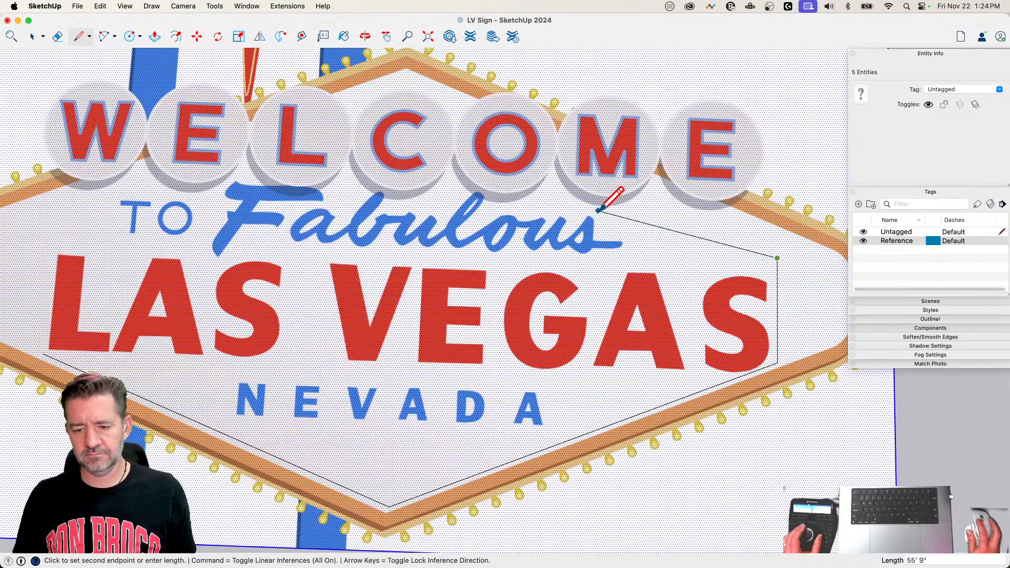
Step: Continue the boundary above the end of Fabulous to its letter l and trace the rounded tip where it overlaps the O disc's shadow
scroll(600, 211, "up", 10)
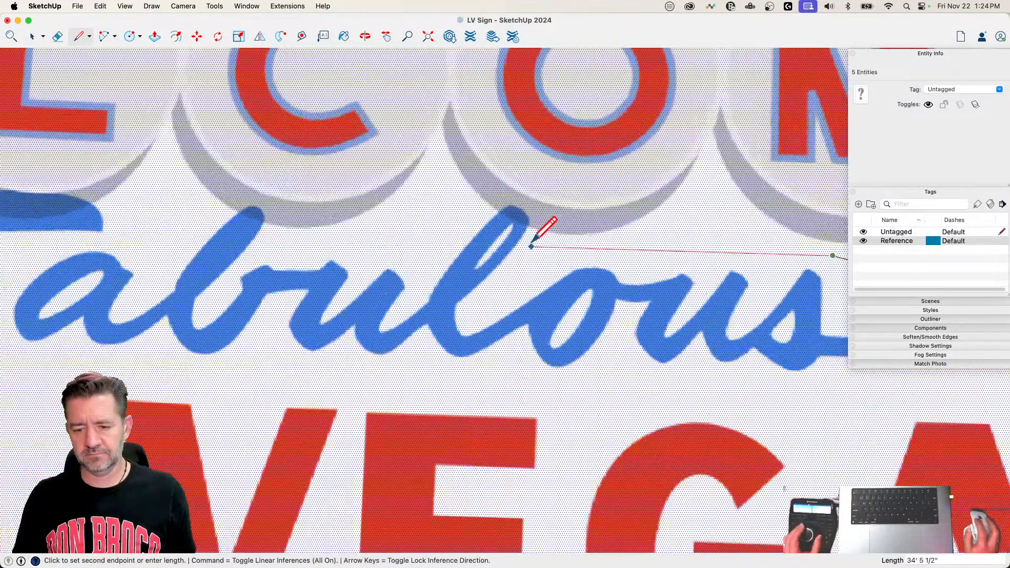
scroll(526, 238, "up", 4)
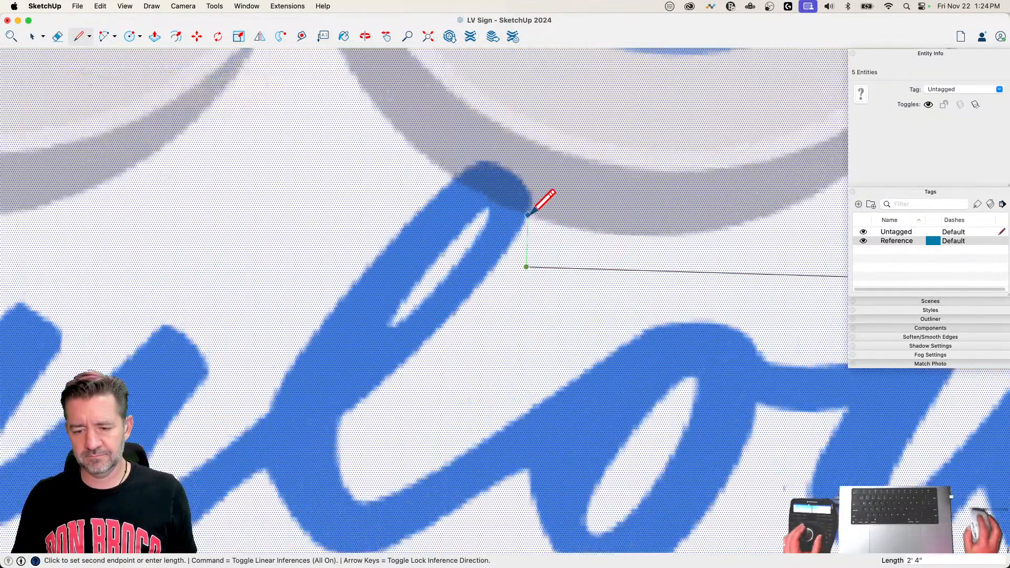
left_click(527, 212)
scroll(528, 212, "up", 3)
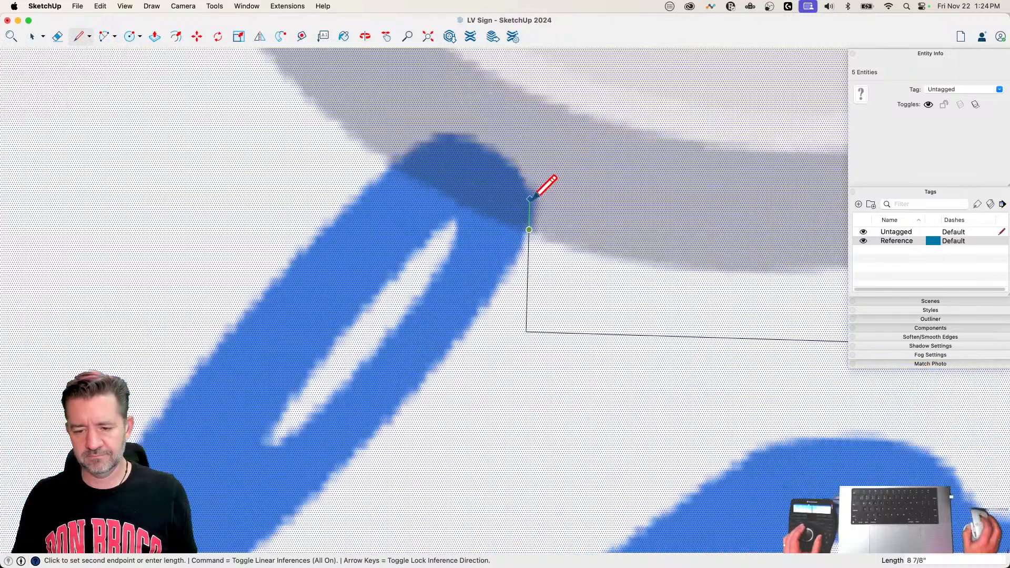
scroll(541, 225, "up", 3)
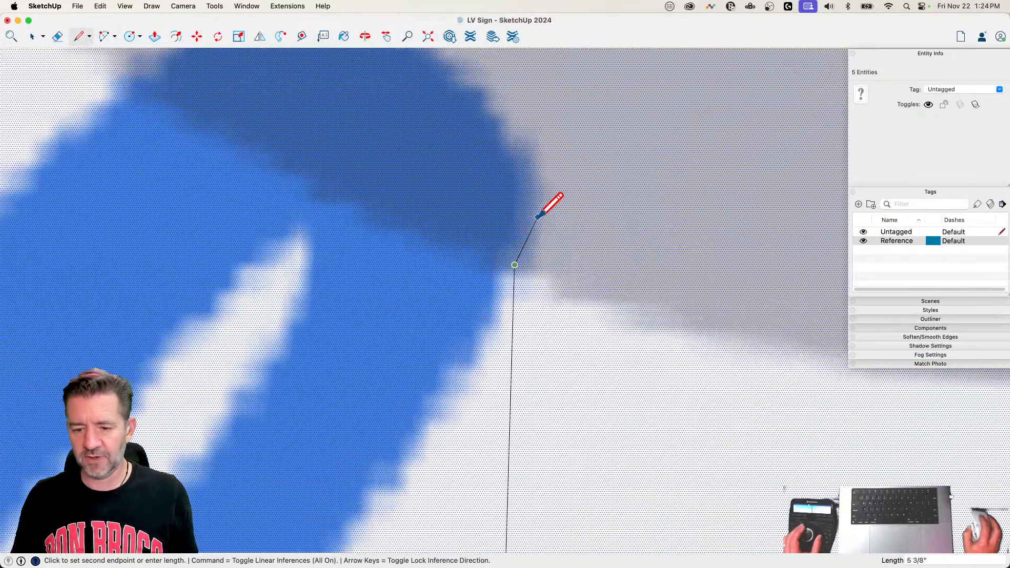
left_click(533, 212)
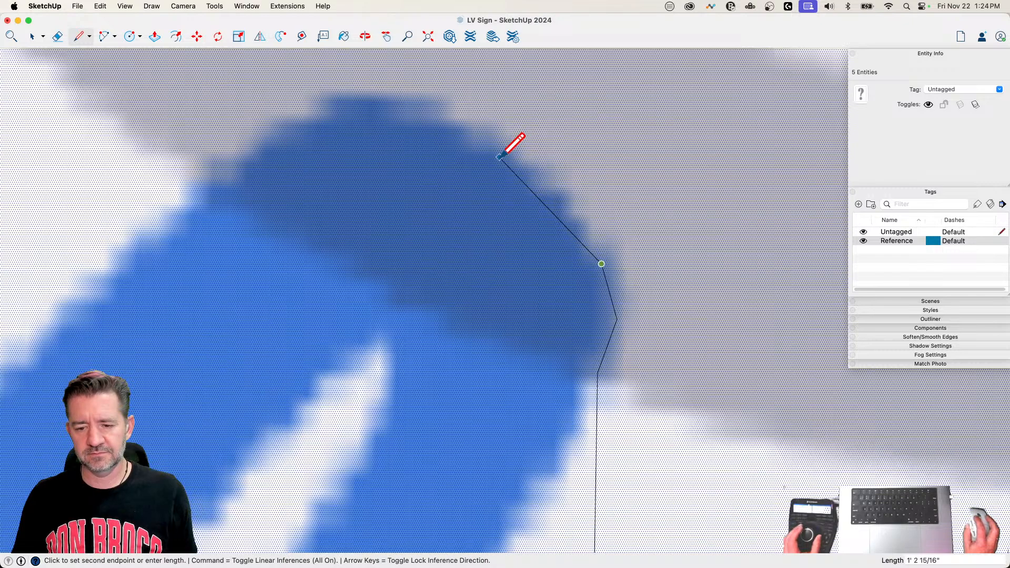
left_click(499, 157)
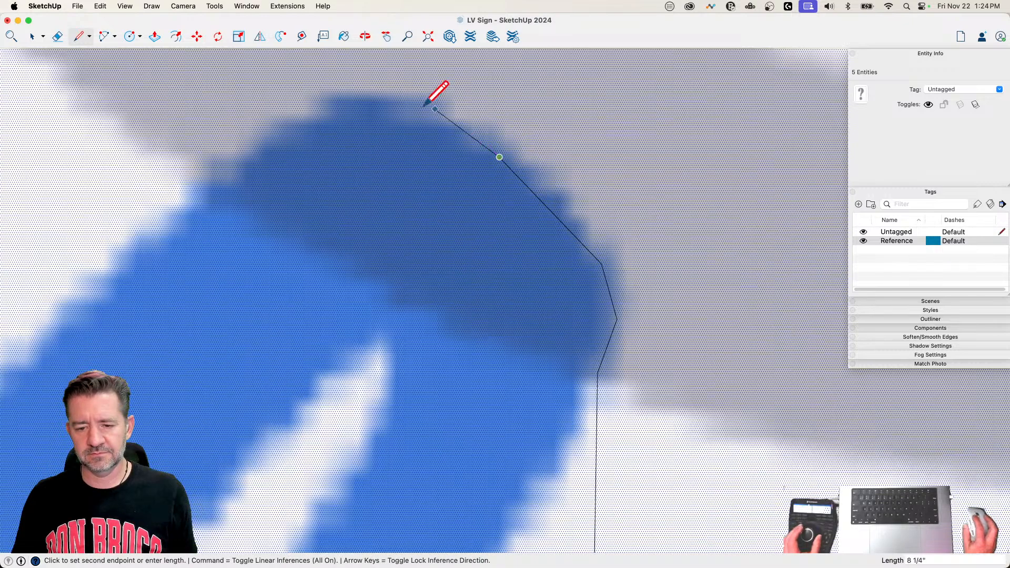
left_click(386, 105)
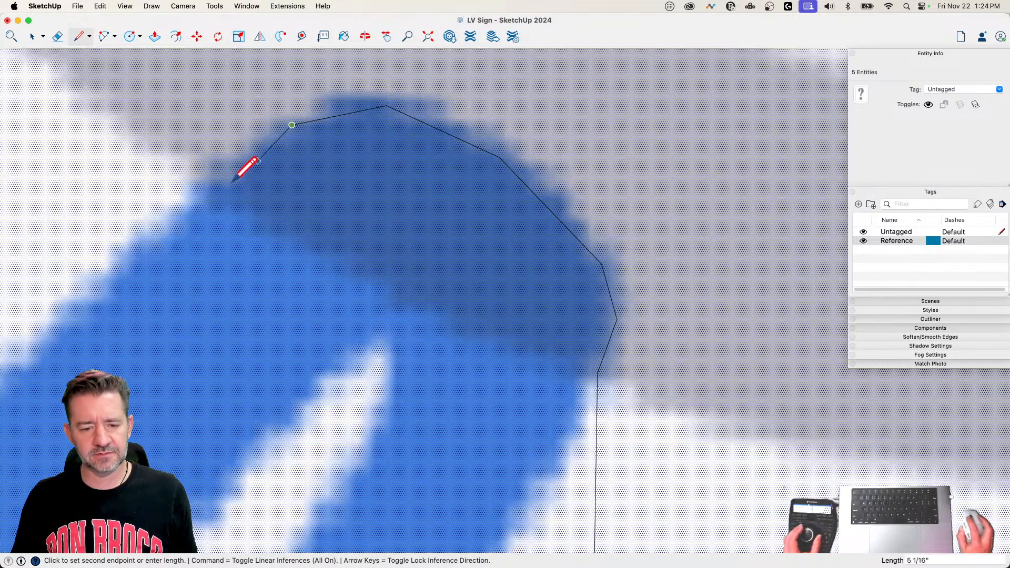
left_click(201, 204)
scroll(365, 150, "down", 10)
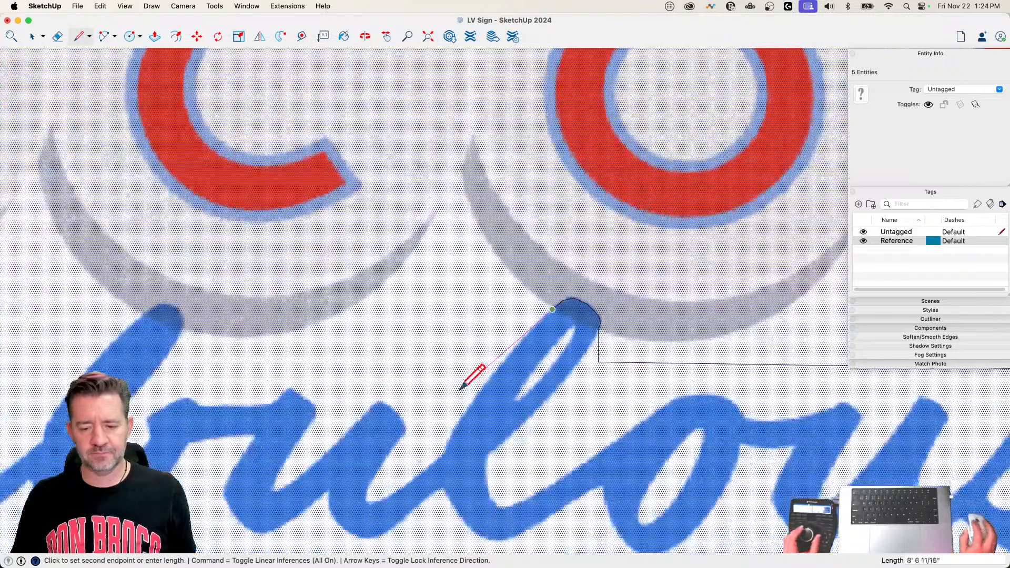
Step: Carry the boundary across to the letter b in Fabulous and trace its rounded tip over the C disc's shadow
left_click(187, 353)
scroll(191, 329, "up", 5)
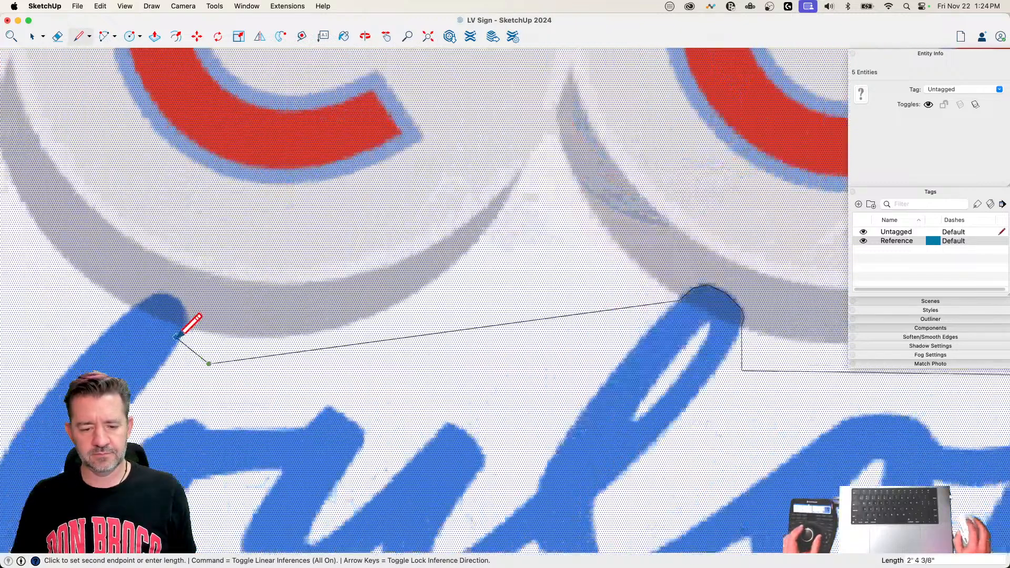
scroll(191, 323, "up", 3)
left_click(186, 307)
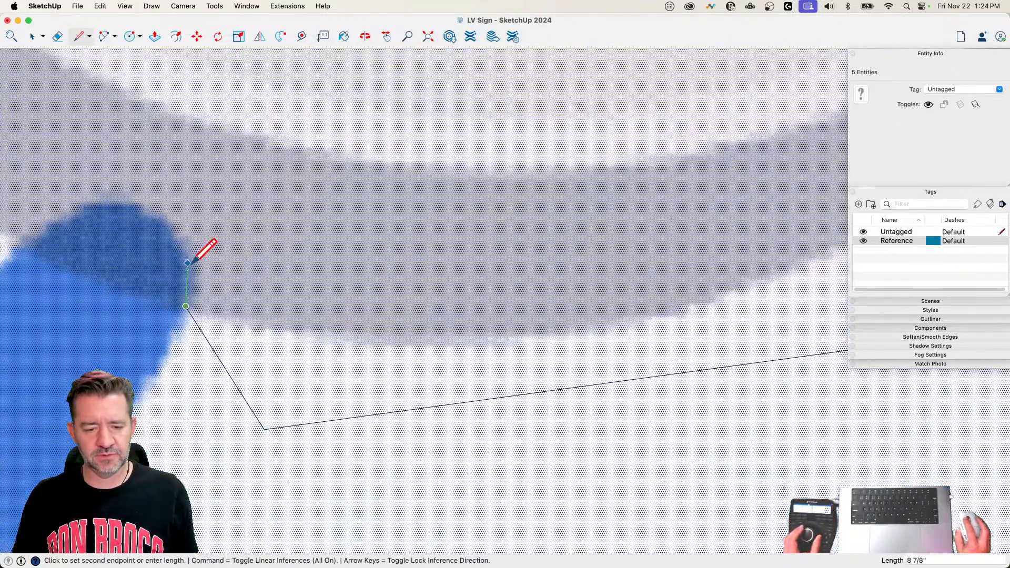
left_click(187, 262)
left_click(170, 226)
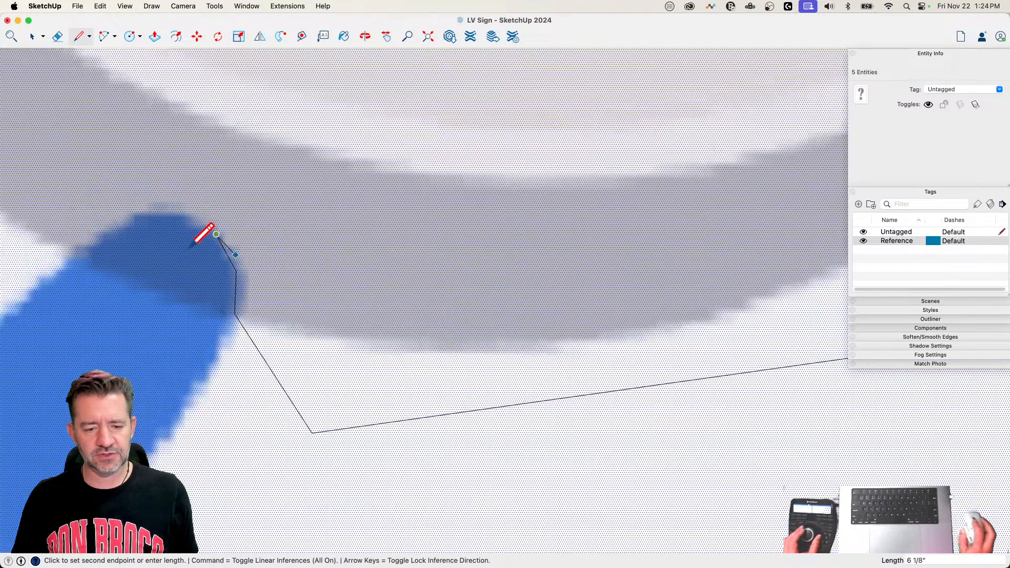
left_click(339, 238)
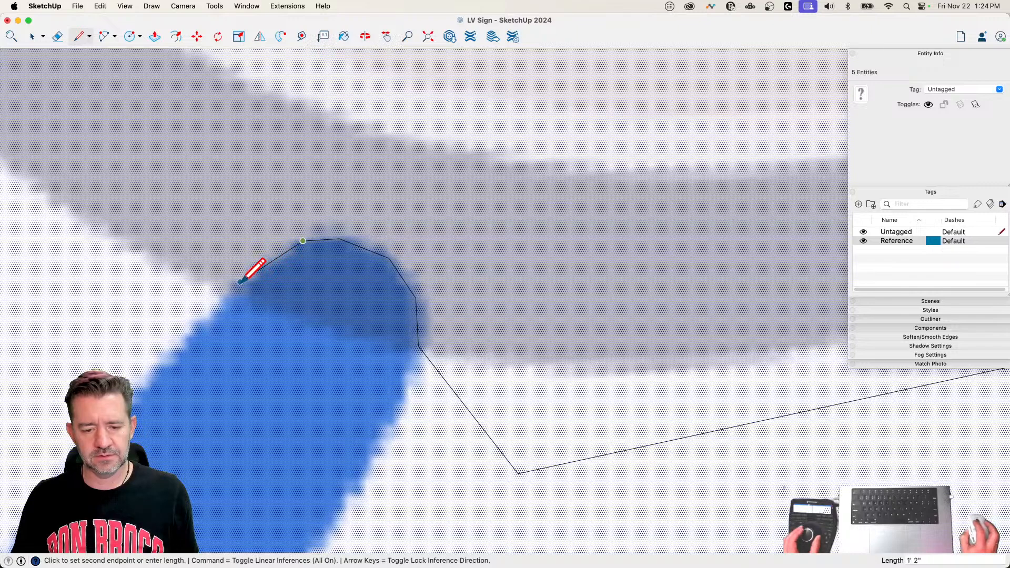
scroll(230, 300, "up", 3)
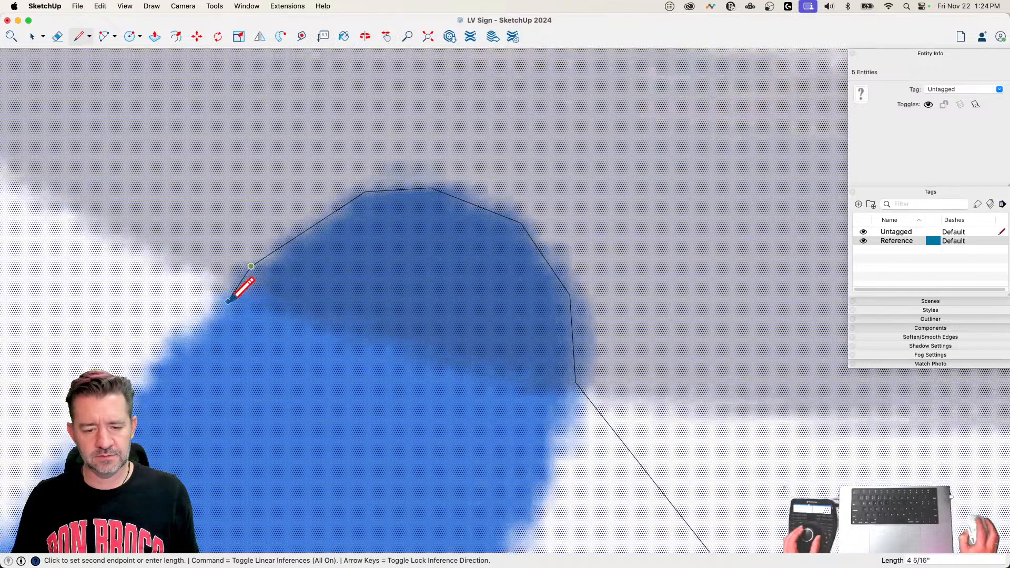
scroll(222, 300, "down", 6)
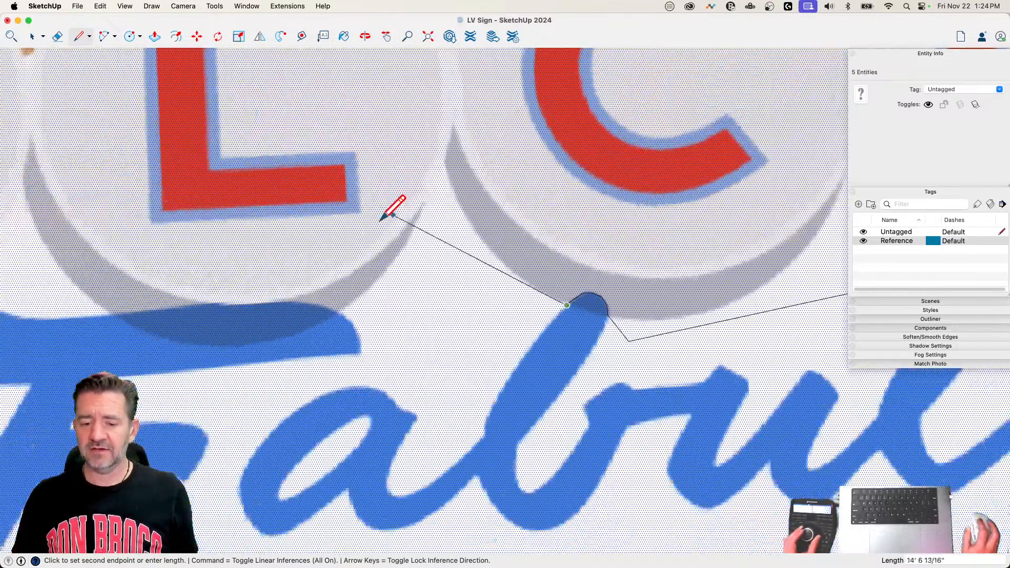
Step: Carry the boundary from the b to the F of Fabulous, tracing its top bar over the L disc's shadow and continuing to its outer tip
scroll(386, 298, "up", 5)
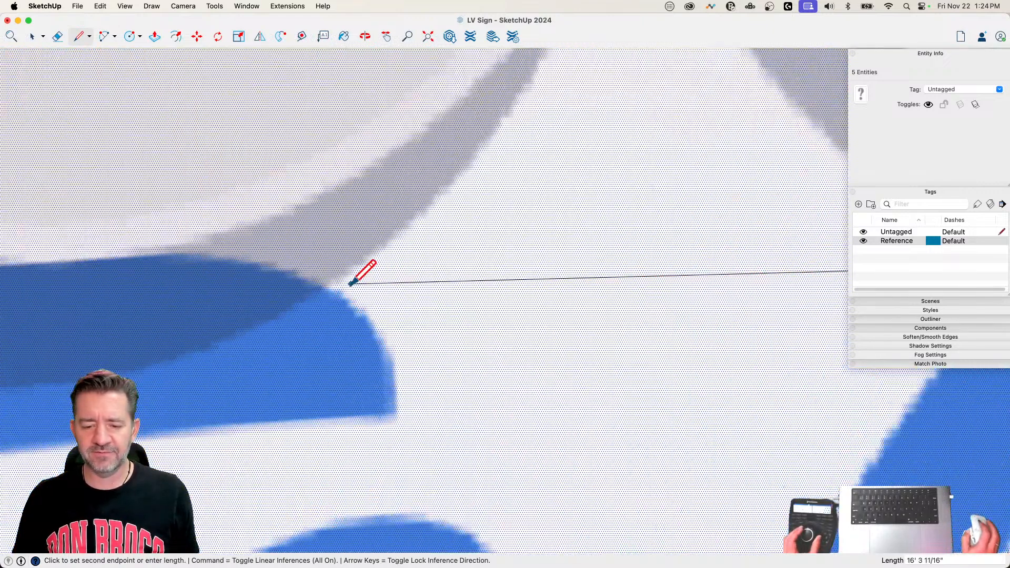
left_click(324, 288)
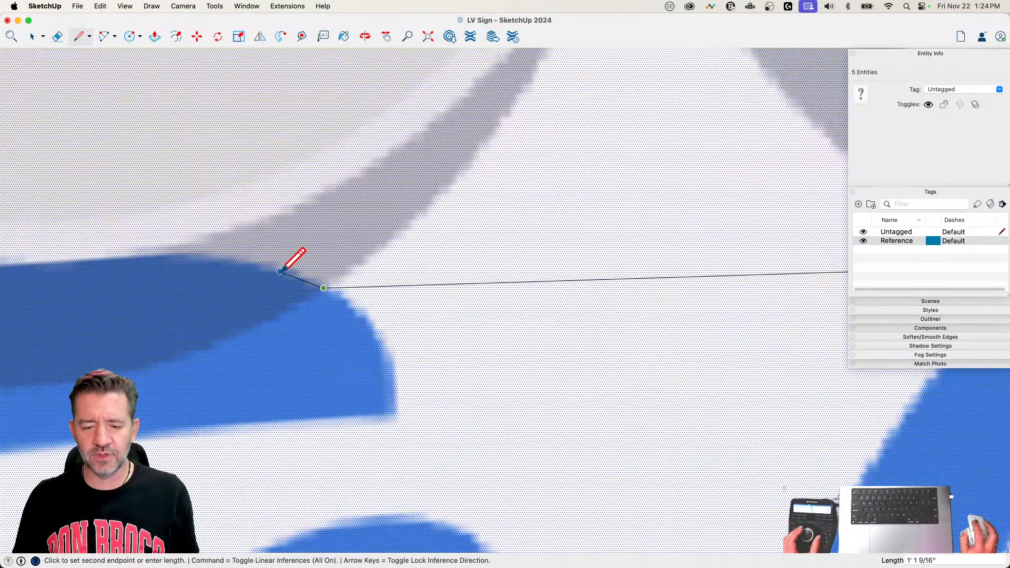
left_click(190, 256)
scroll(96, 261, "down", 3)
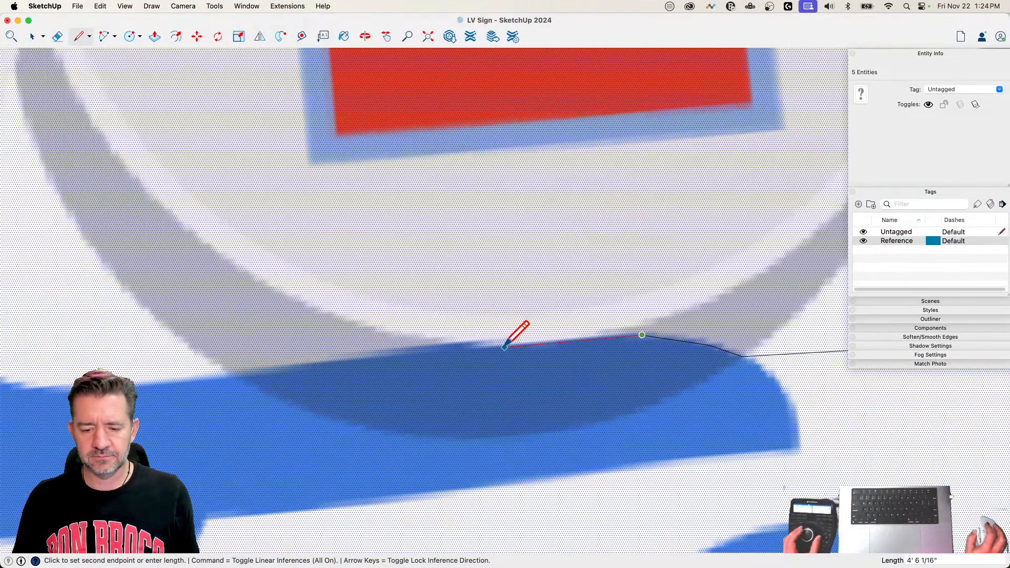
scroll(504, 347, "up", 3)
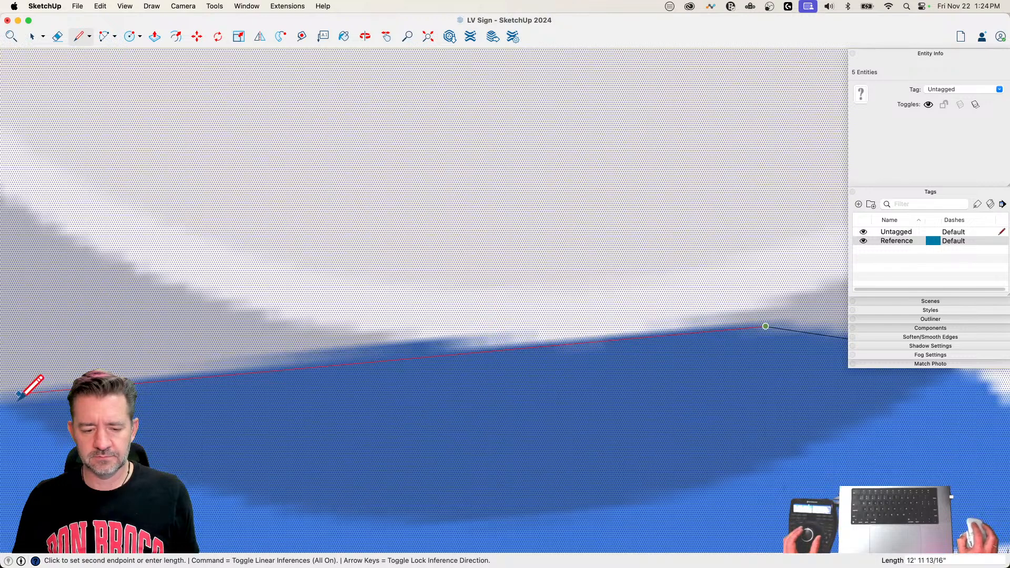
left_click(128, 380)
scroll(134, 376, "up", 3)
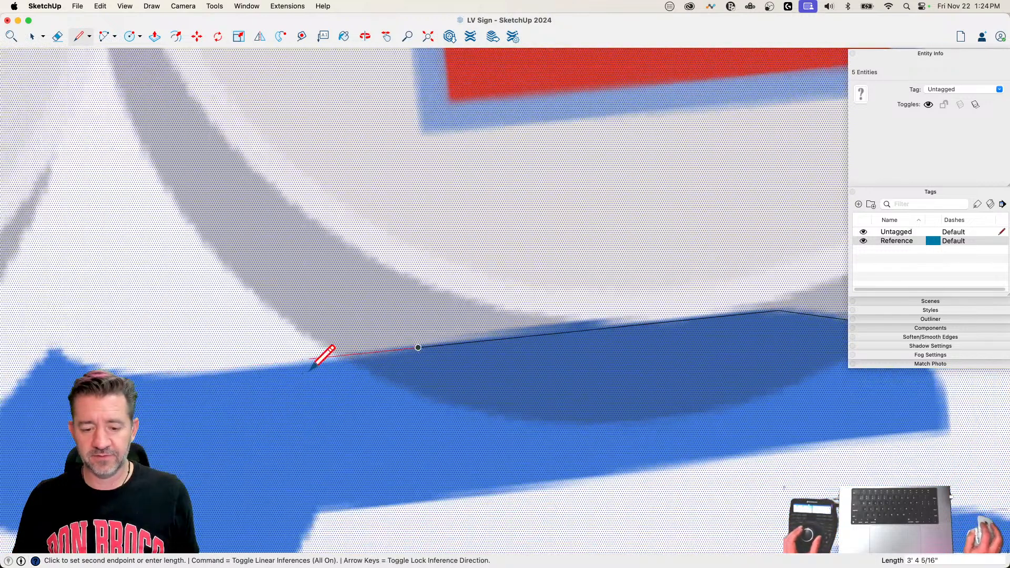
left_click(64, 326)
scroll(63, 326, "down", 3)
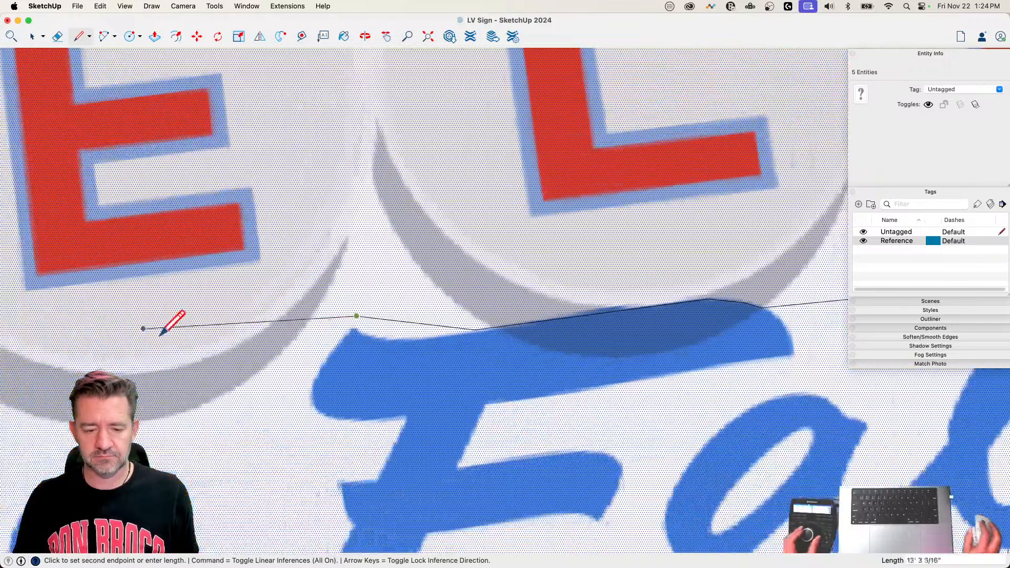
Step: Close the boundary by drawing lines above TO and around the L of LAS back to the starting point
scroll(221, 442, "down", 5)
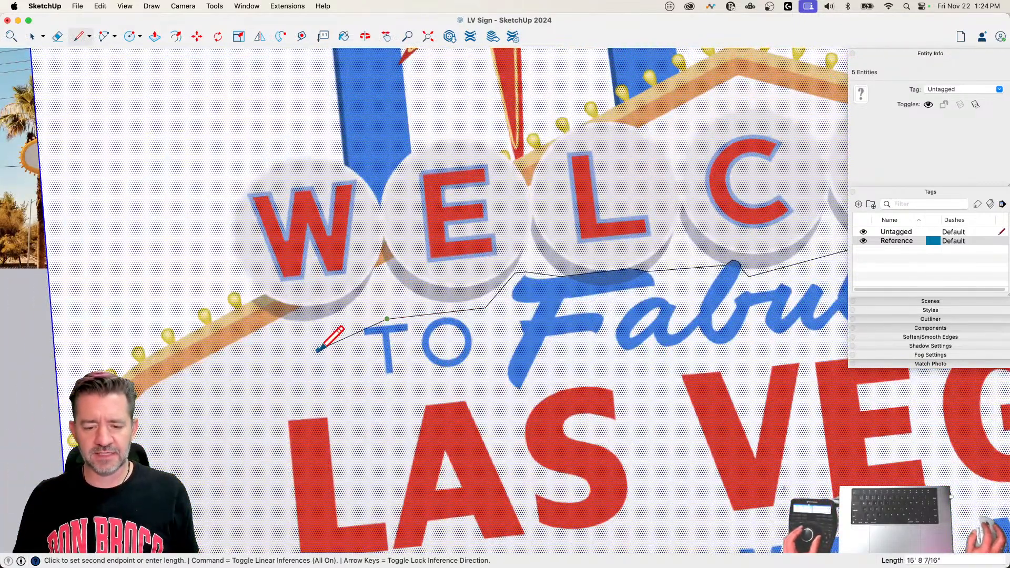
left_click(314, 327)
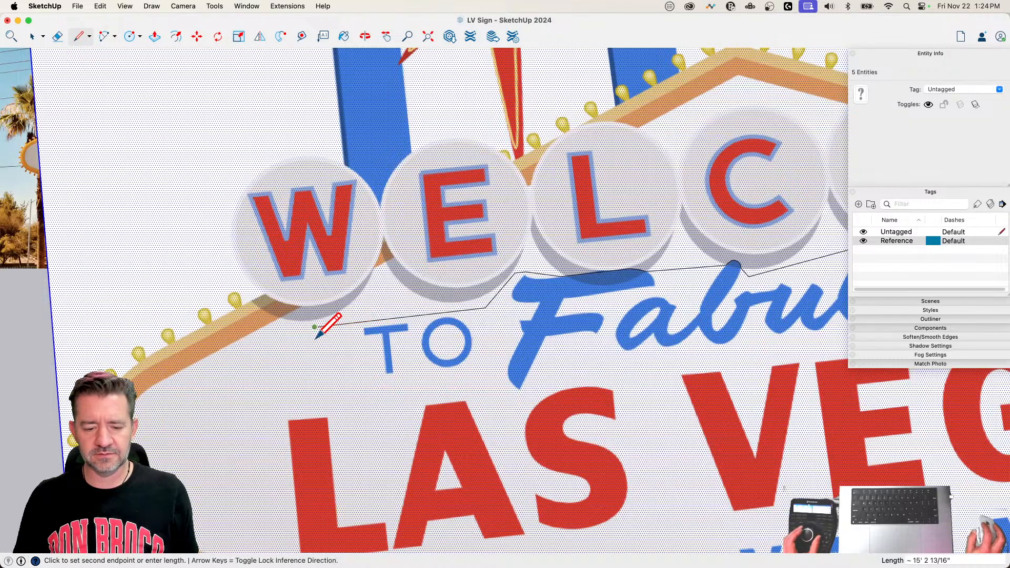
left_click(270, 426)
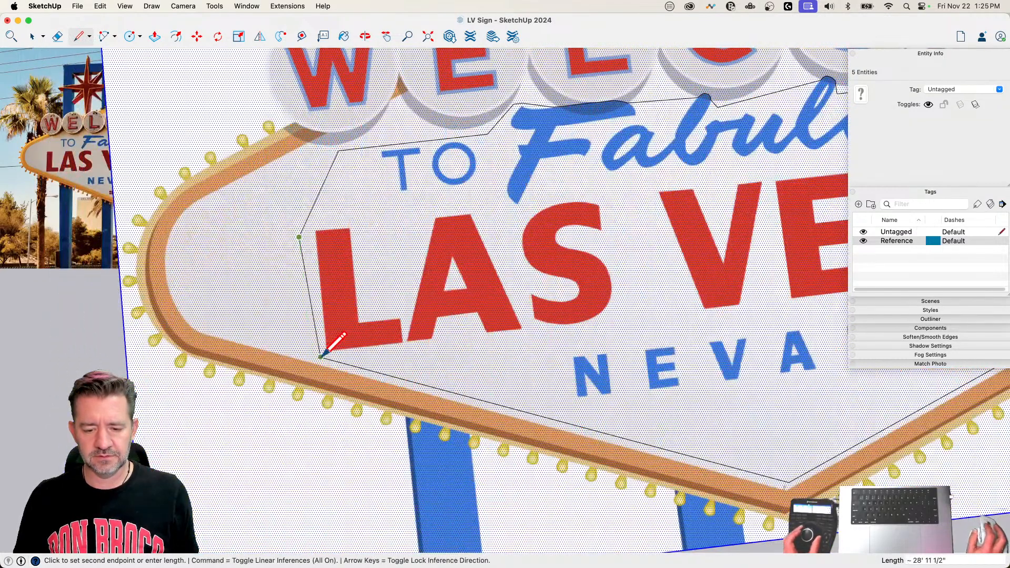
left_click(321, 357)
Step: Group the traced lettering face together with its boundary edges and copy the group
key("space")
scroll(221, 297, "down", 4)
left_click(434, 249)
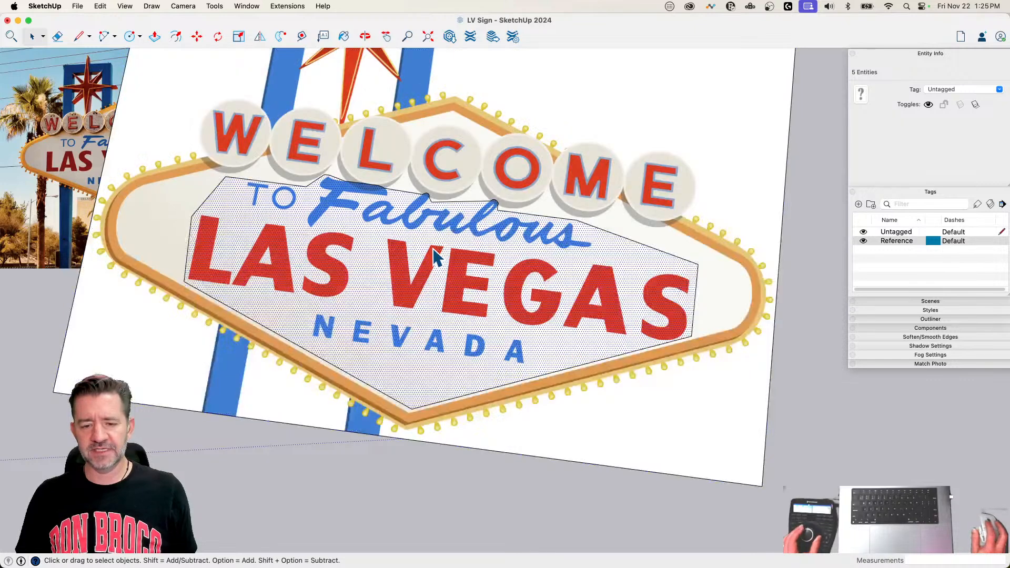
double_click(434, 250)
right_click(433, 248)
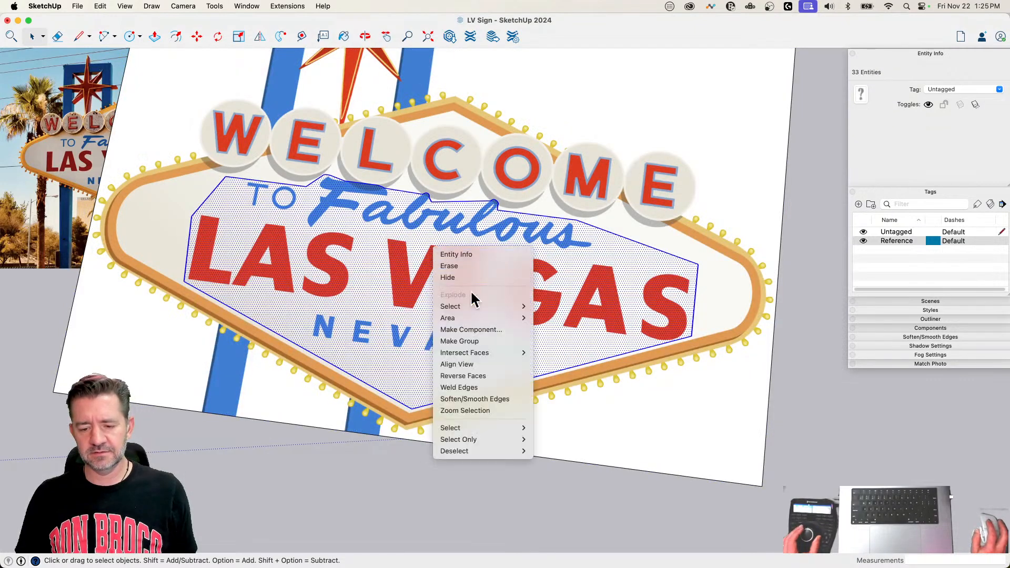
left_click(479, 342)
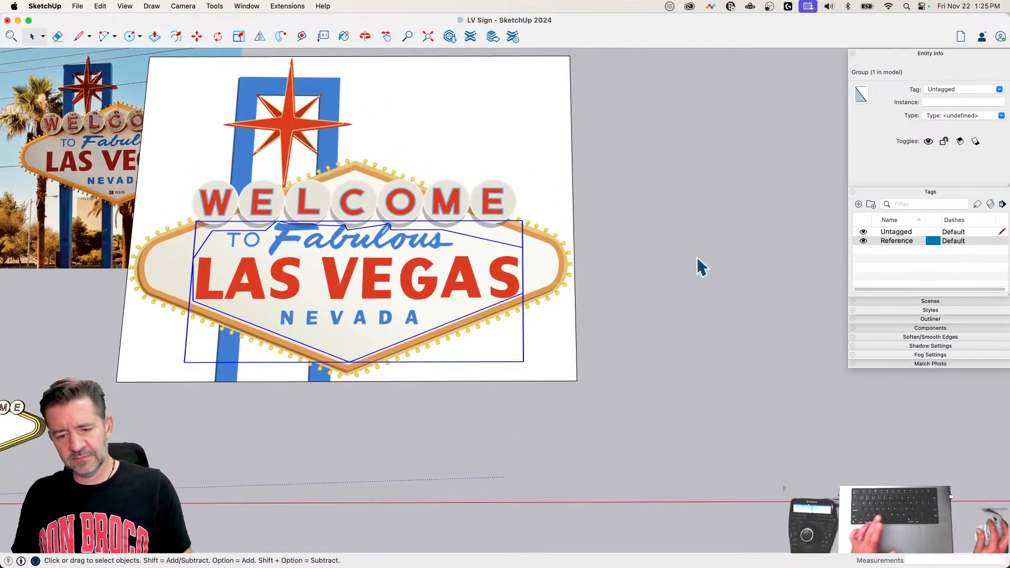
left_click(698, 265)
scroll(697, 259, "down", 2)
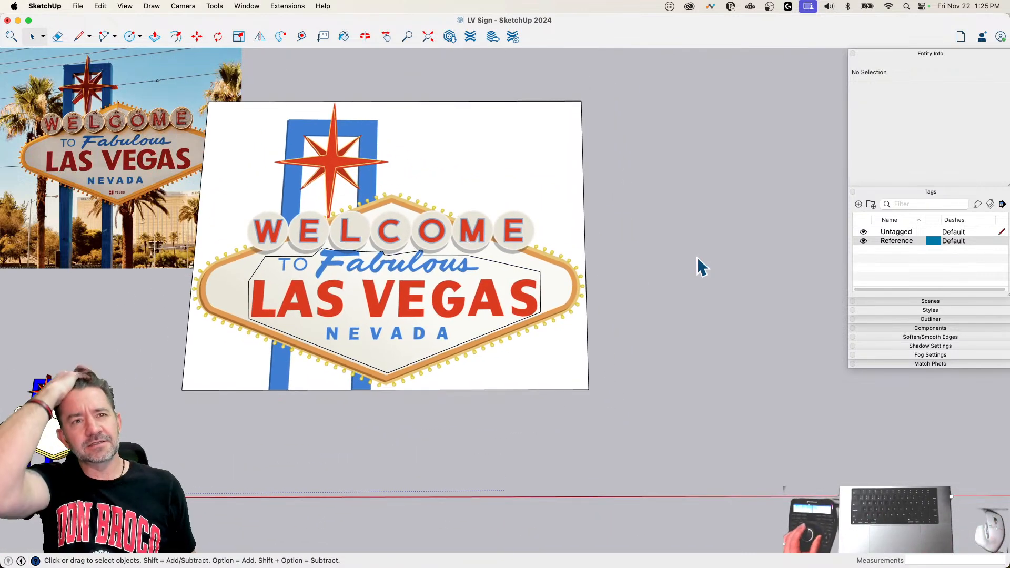
Step: Paste the lettering group by the modelled sign and move its lower tip onto the lower inner corner of the sign's panel
scroll(697, 259, "up", 1)
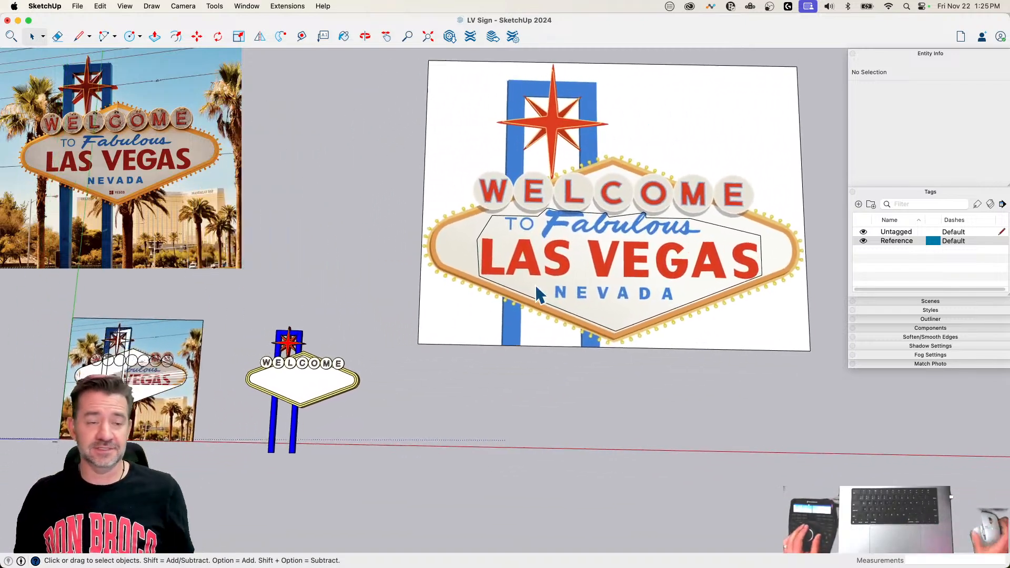
left_click(421, 329)
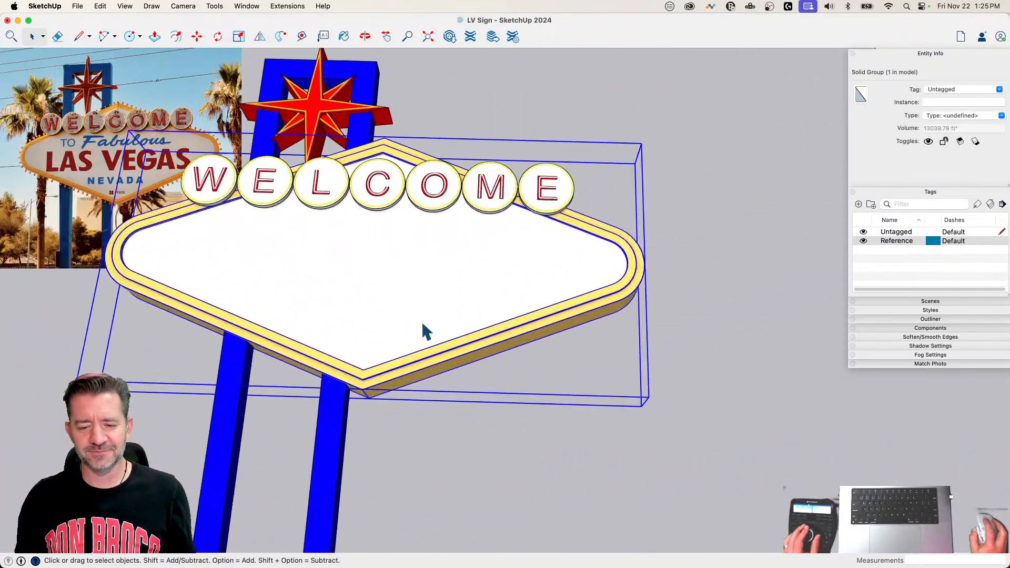
key("super+v")
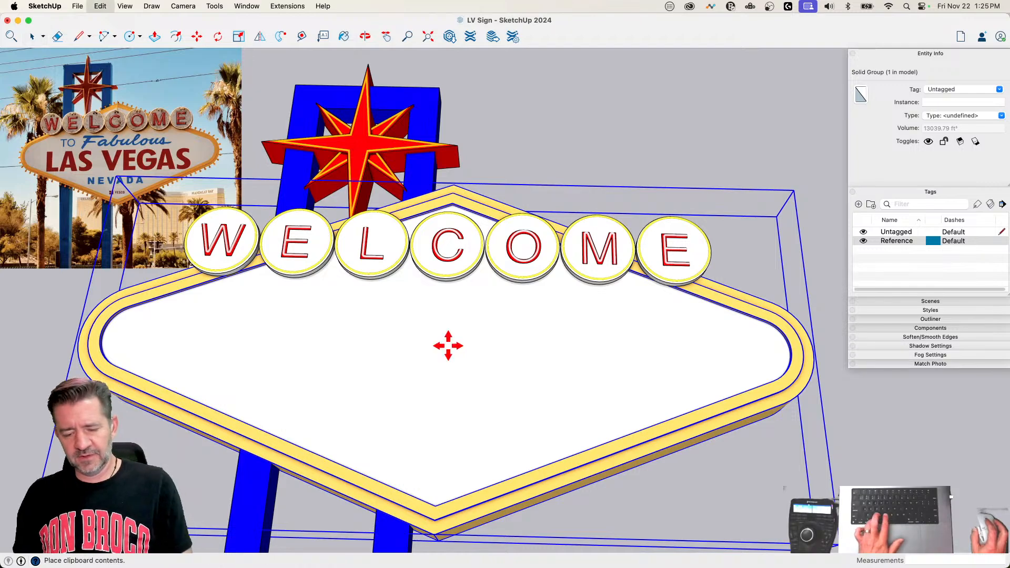
left_click(451, 395)
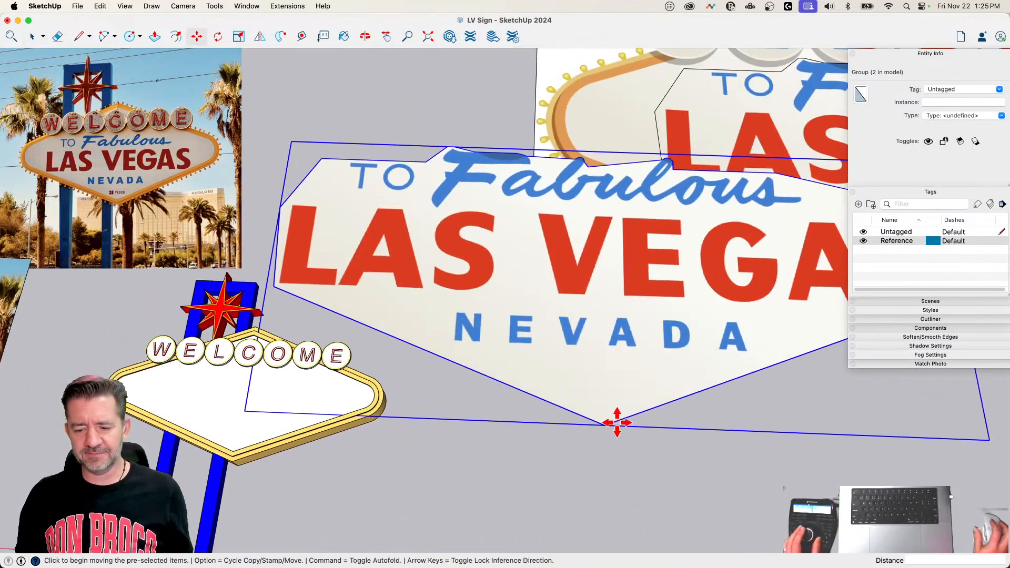
left_click(606, 425)
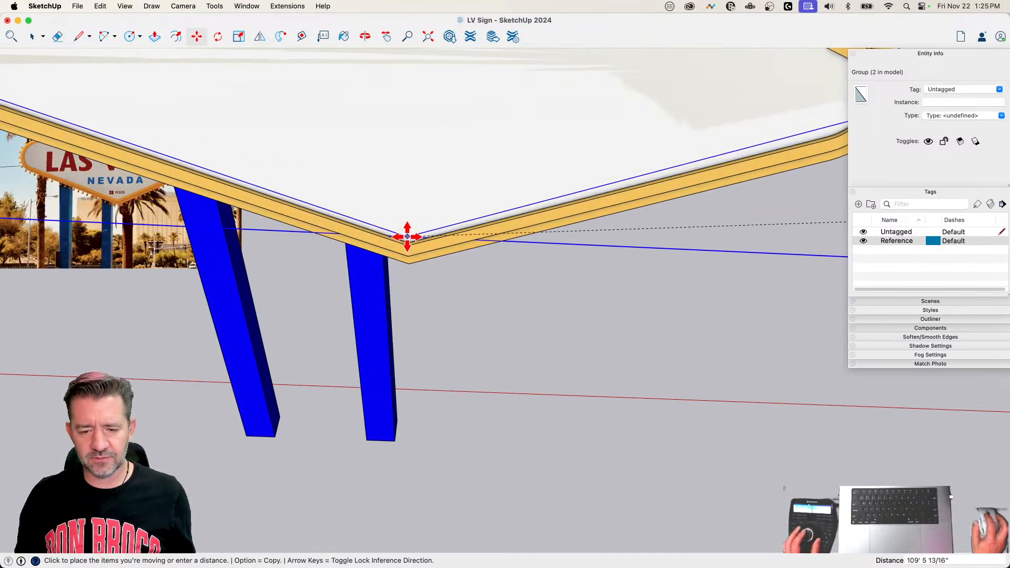
left_click(408, 238)
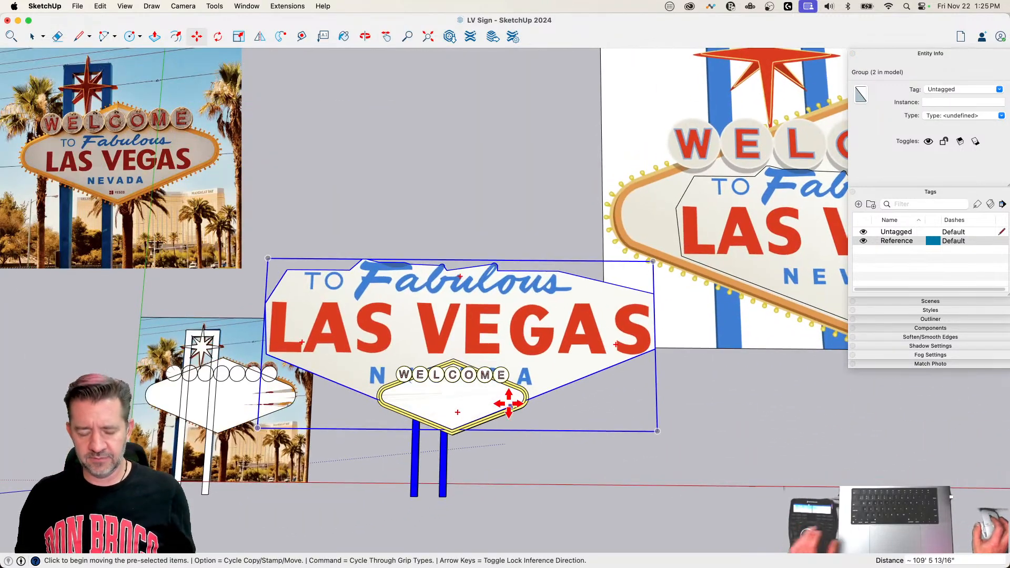
Step: Scale the lettering group uniformly to about 0.27 and move it about 78' 6" along the red axis onto the sign's panel
key("s")
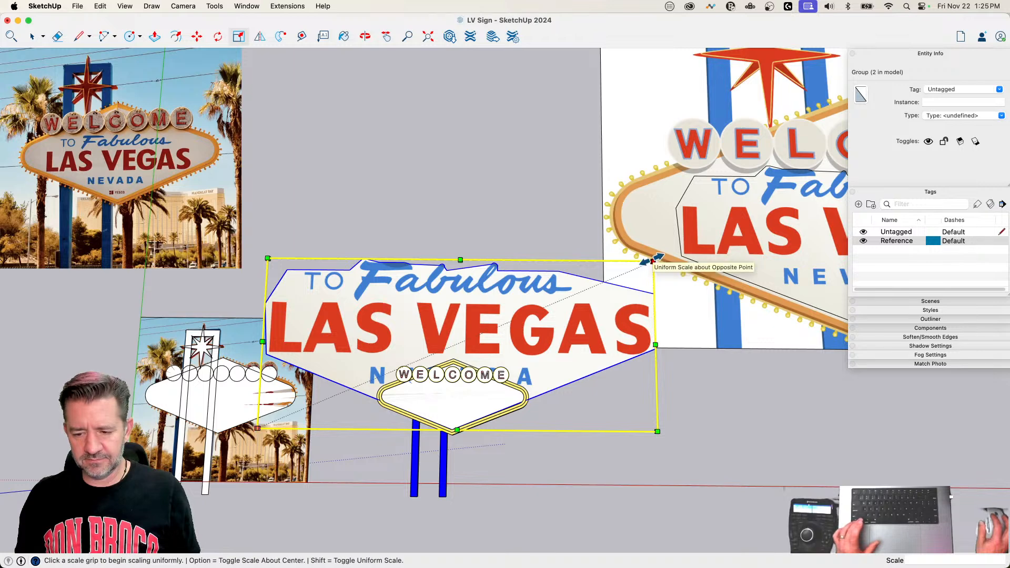
left_click(653, 262)
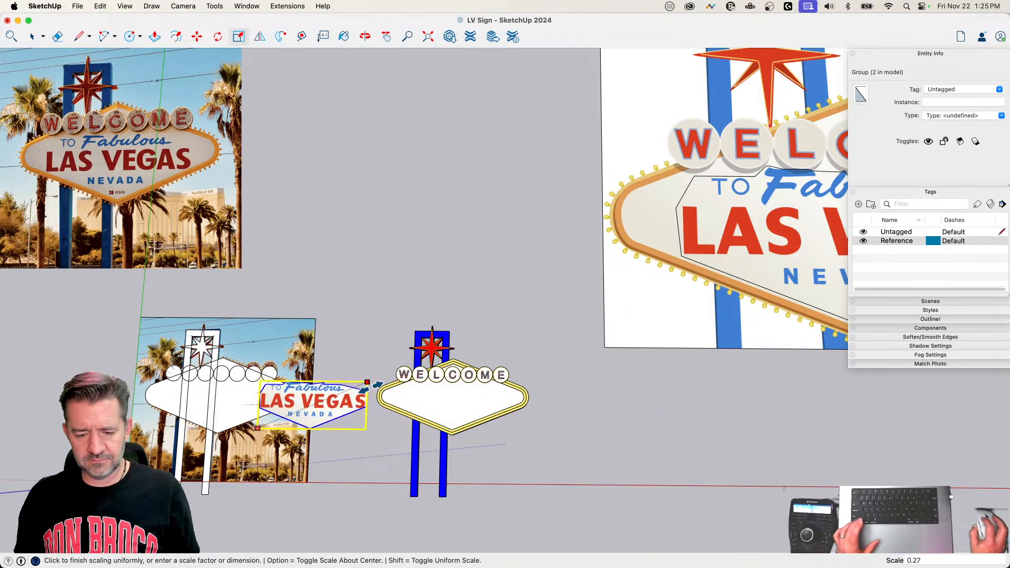
left_click(367, 382)
key("m")
left_click(344, 507)
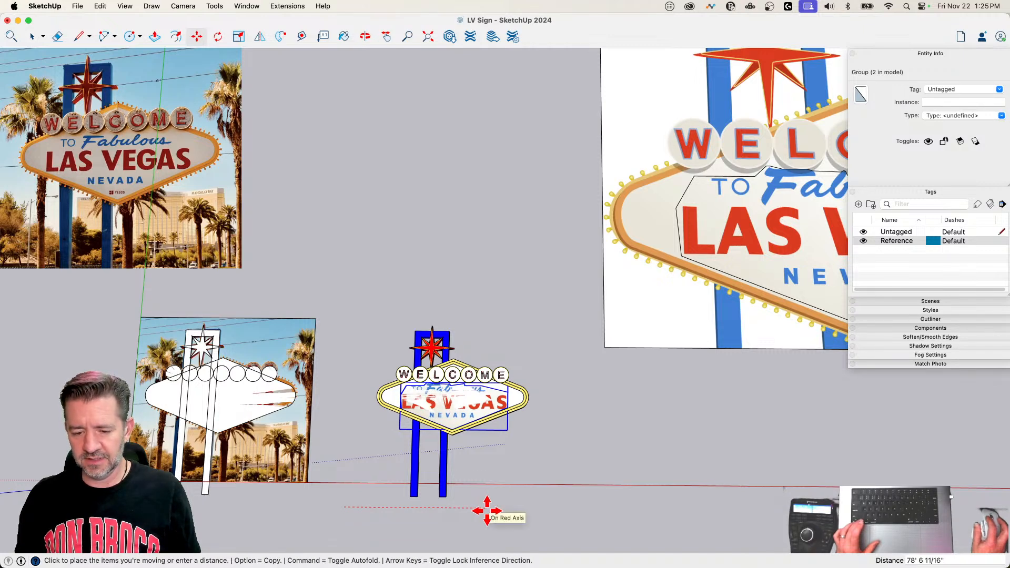
left_click(486, 510)
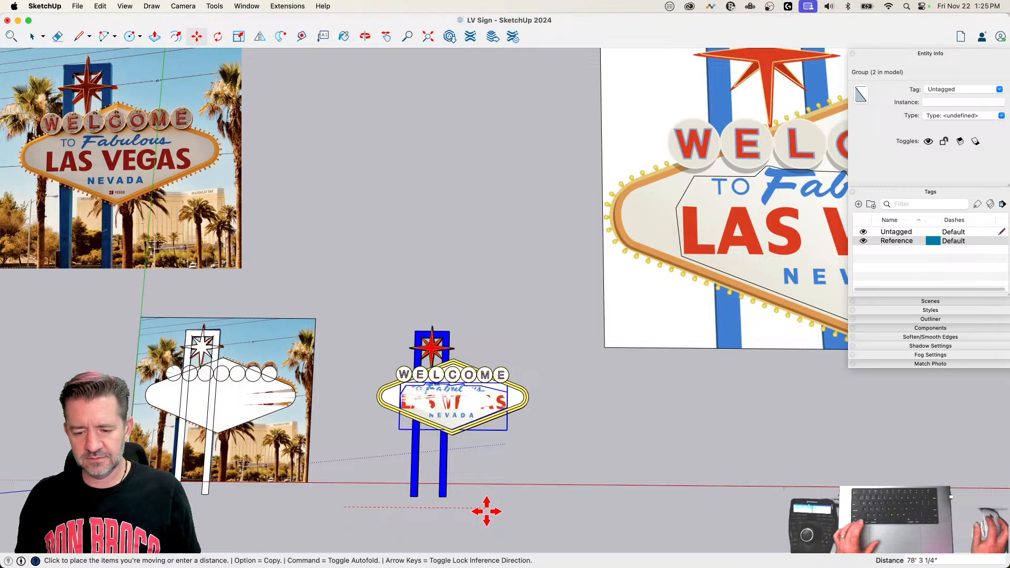
Step: Shift the lettering group about 9" sideways across the panel, toward the final E of WELCOME
scroll(448, 416, "up", 10)
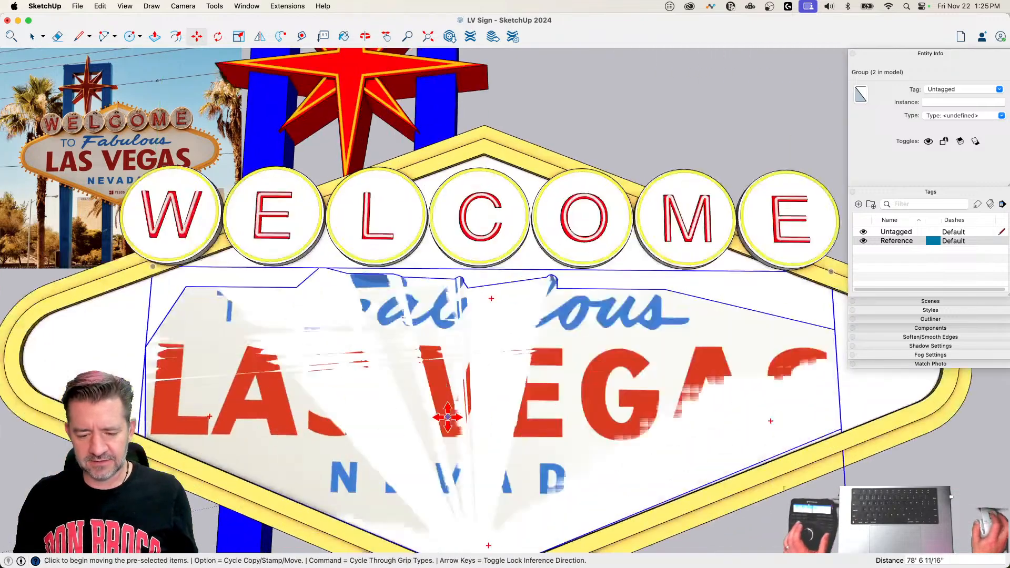
scroll(433, 411, "down", 5)
scroll(430, 408, "up", 4)
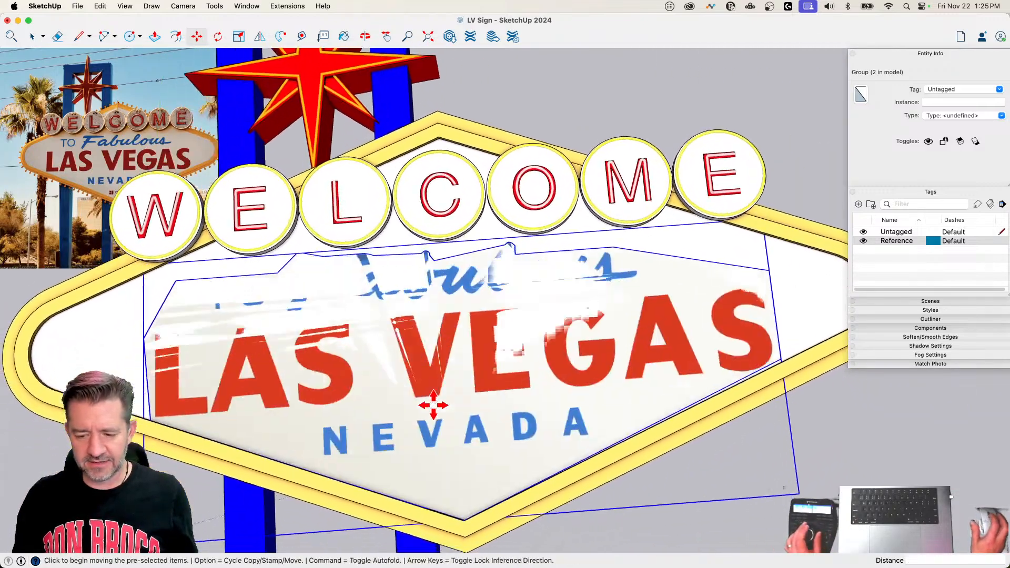
left_click(430, 398)
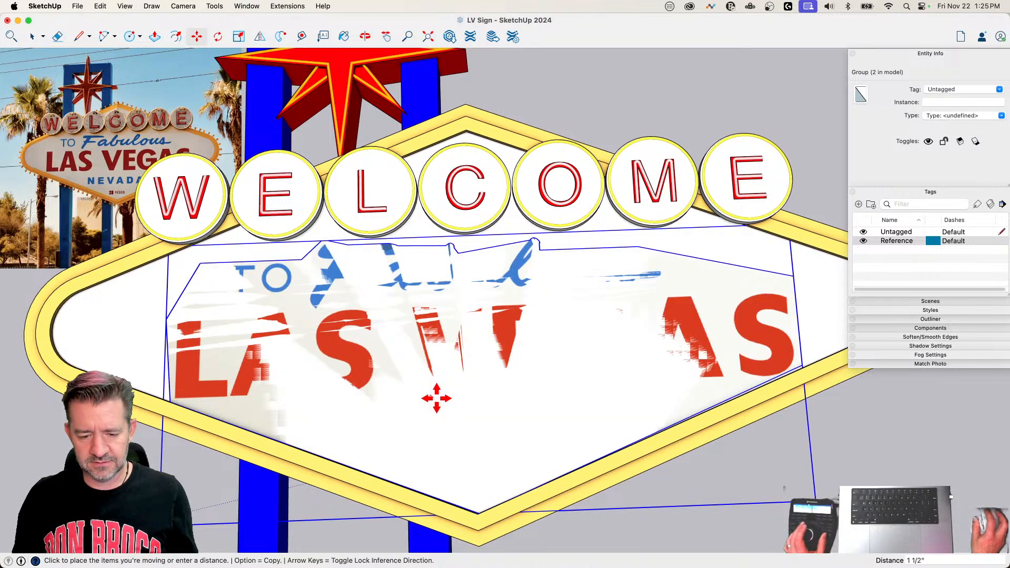
left_click(438, 400)
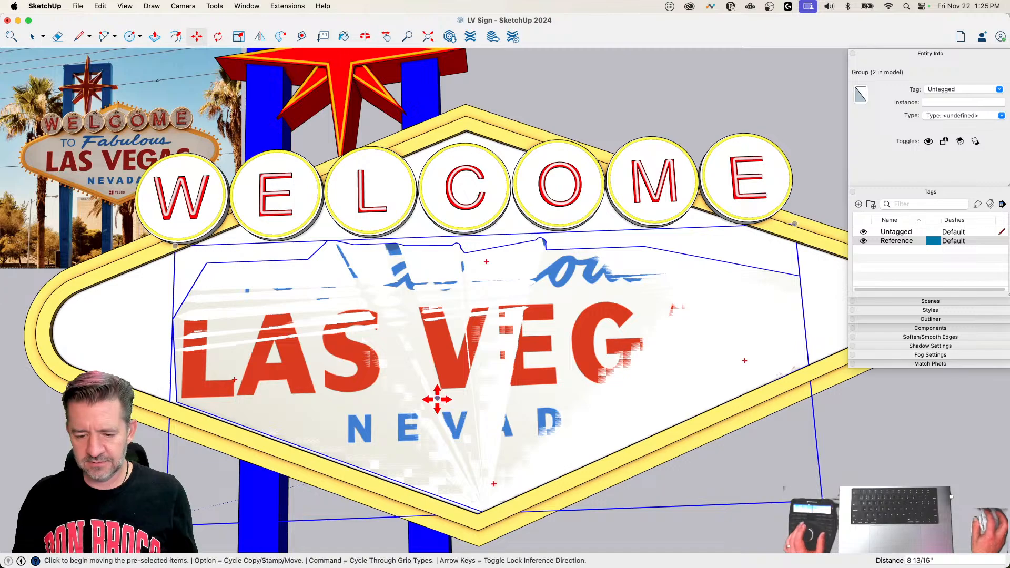
Step: Move the lettering group about 11" back across the panel, toward the W of WELCOME
scroll(508, 521, "up", 2)
scroll(531, 421, "up", 3)
scroll(549, 253, "down", 3)
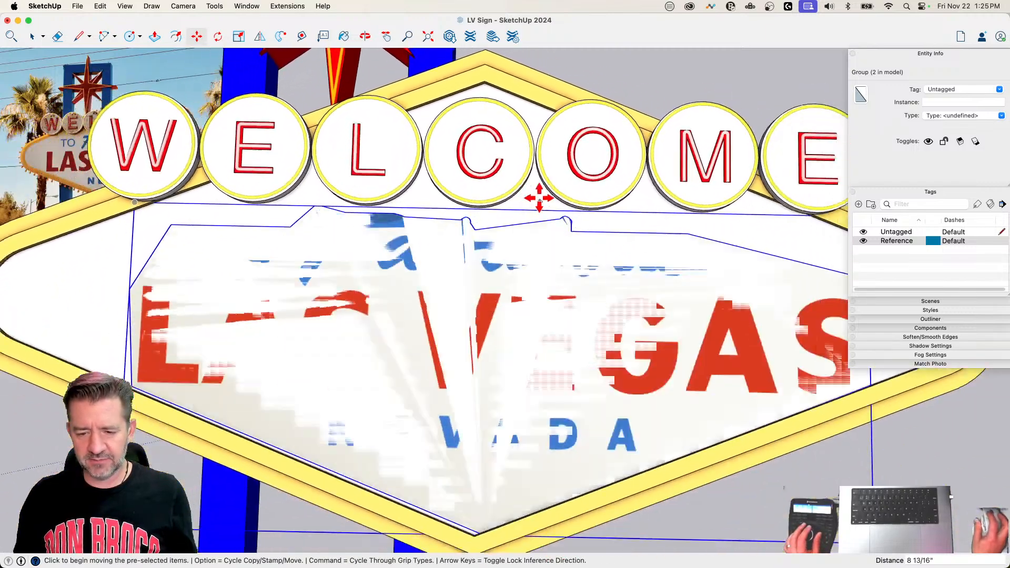
left_click(518, 212)
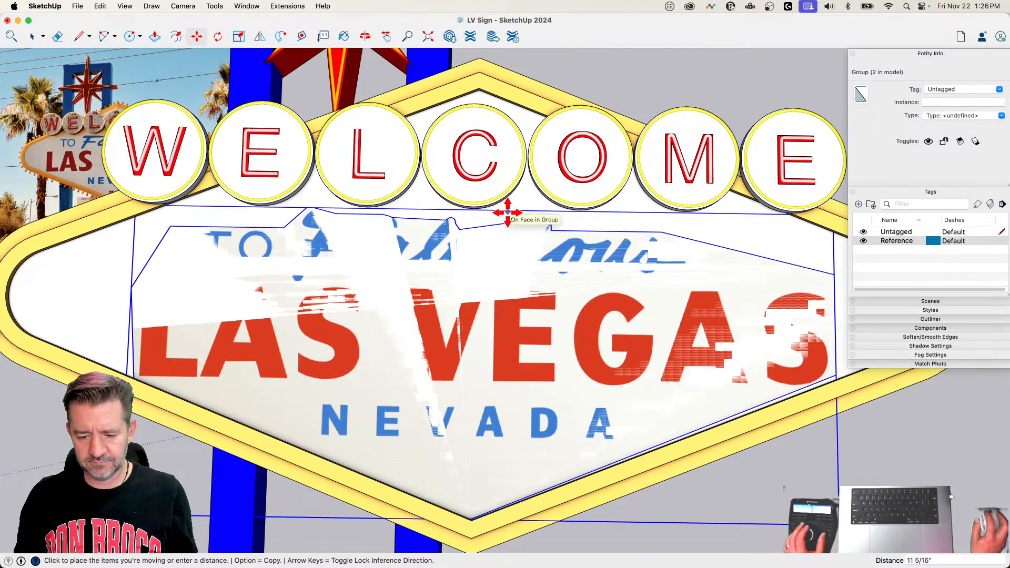
left_click(507, 213)
Step: Raise the lettering group slightly above the panel's lower border and shift it about 8 9/16" toward the final E of WELCOME
left_click(490, 336)
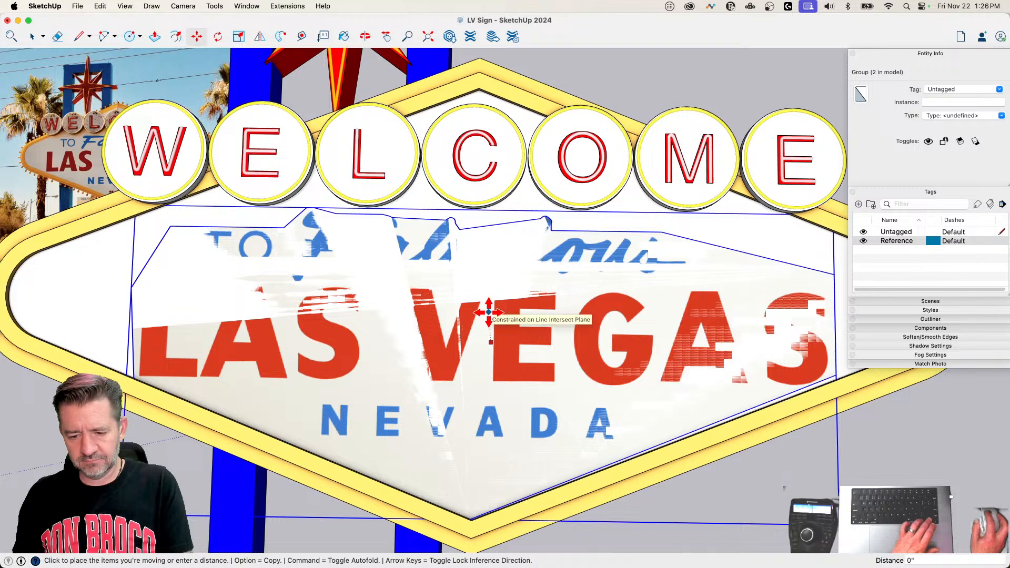
left_click(489, 314)
left_click(483, 359)
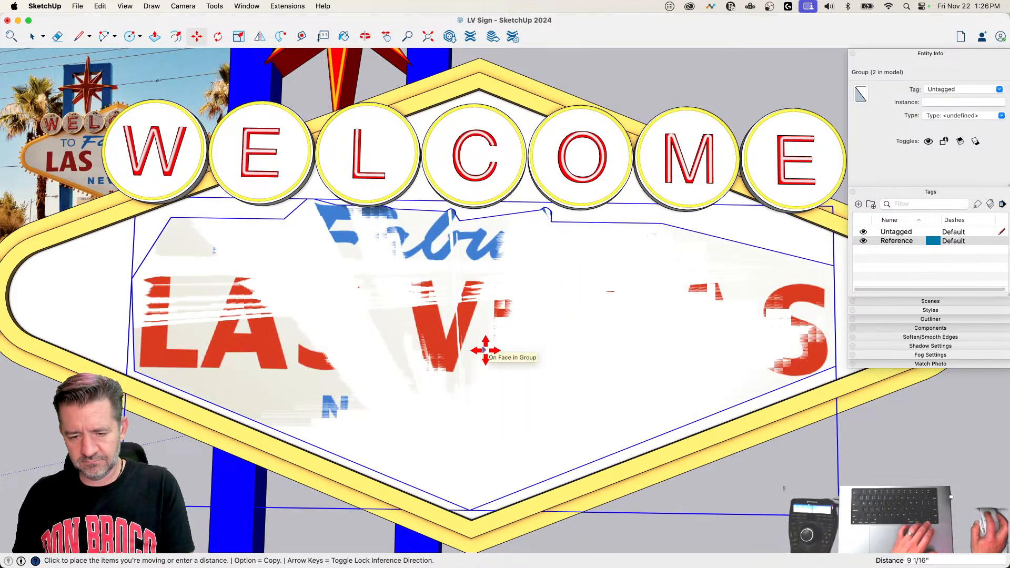
left_click(481, 347)
left_click(365, 283)
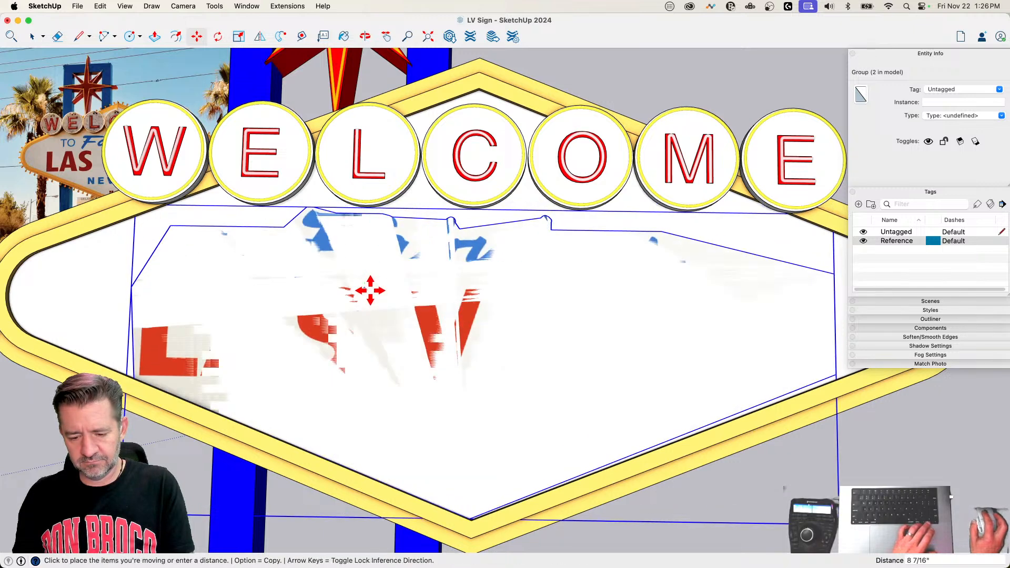
left_click(352, 314)
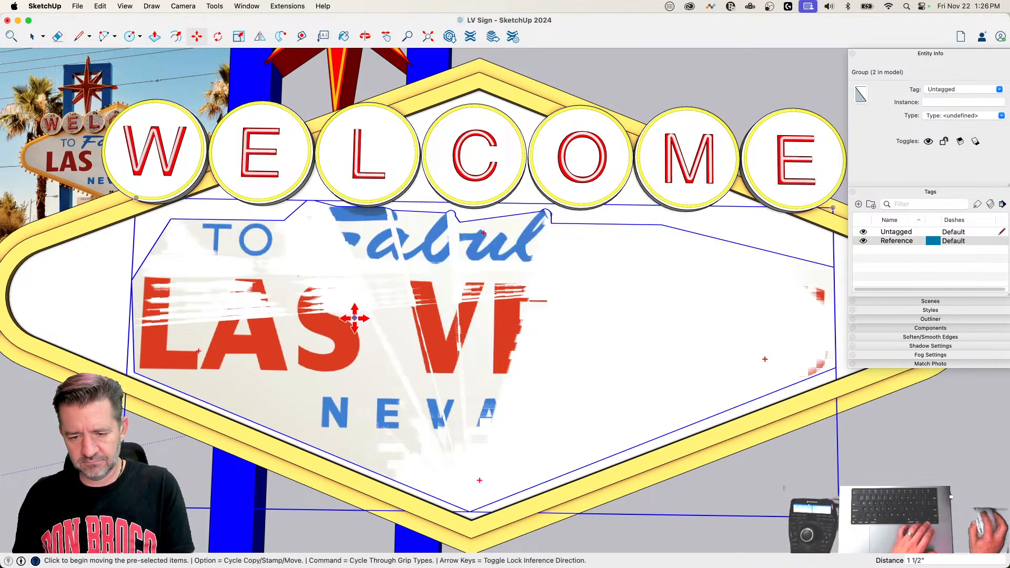
left_click(358, 318)
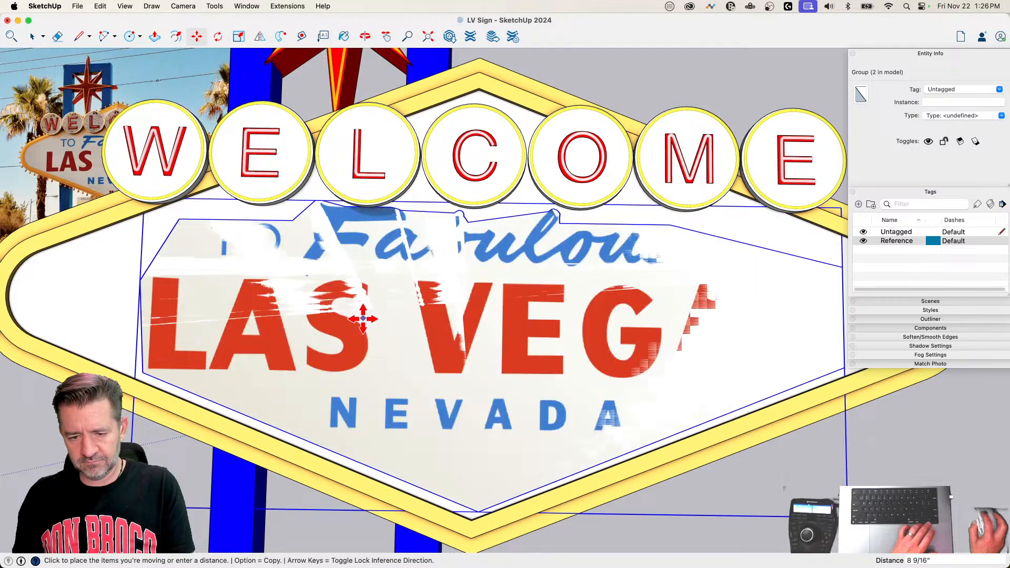
left_click(368, 319)
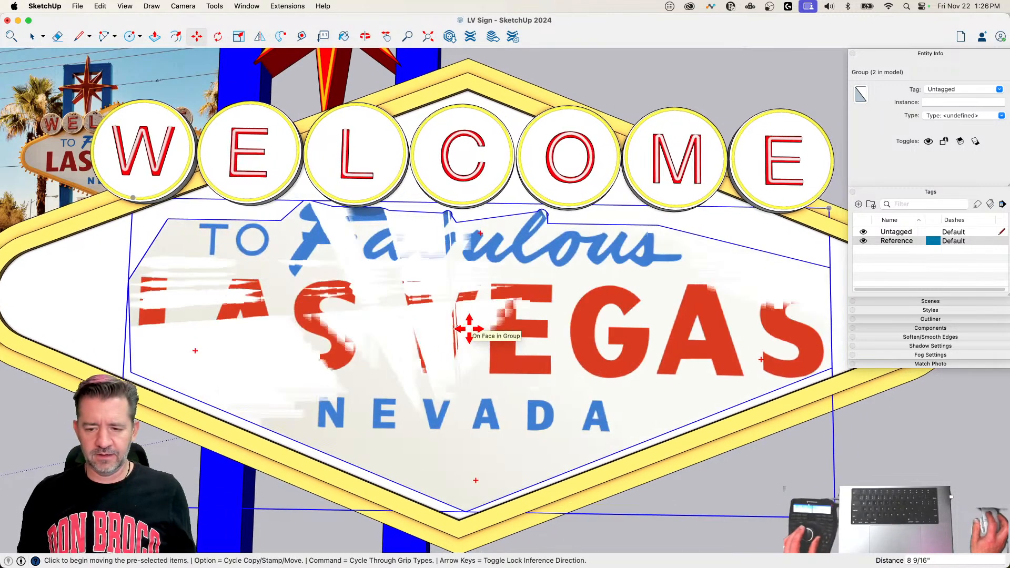
Step: Shift the lettering group about 1 1/2" across the panel toward the W of WELCOME
left_click(468, 329)
left_click(463, 330)
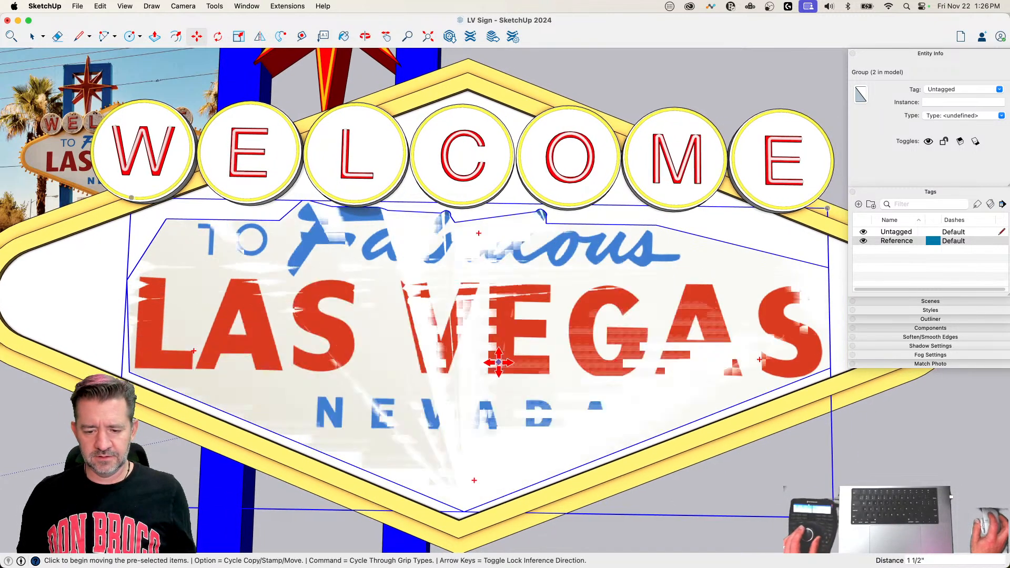
key("space")
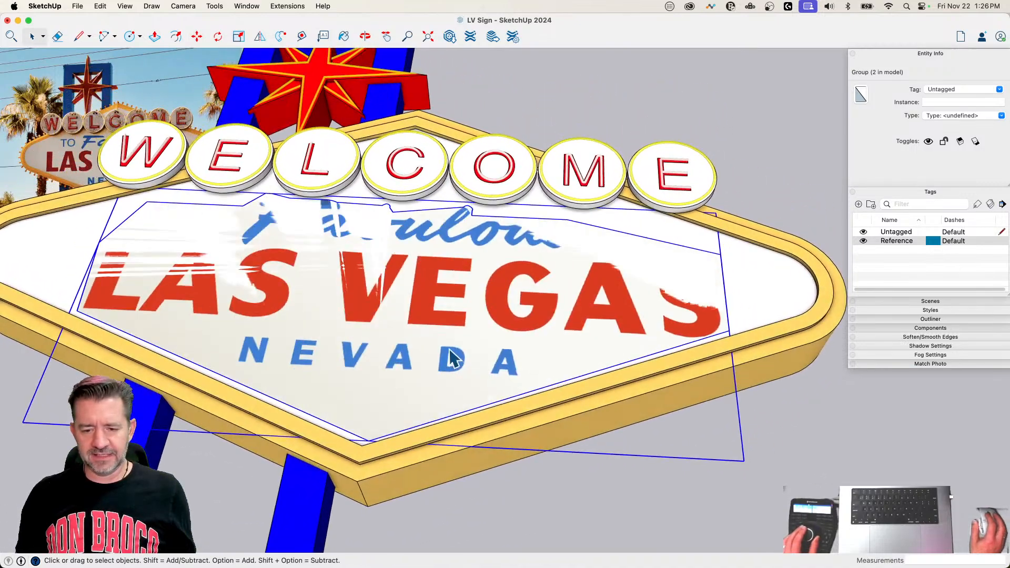
Step: Cut the lettering group and paste it in place inside the sign panel's group
key("super+x")
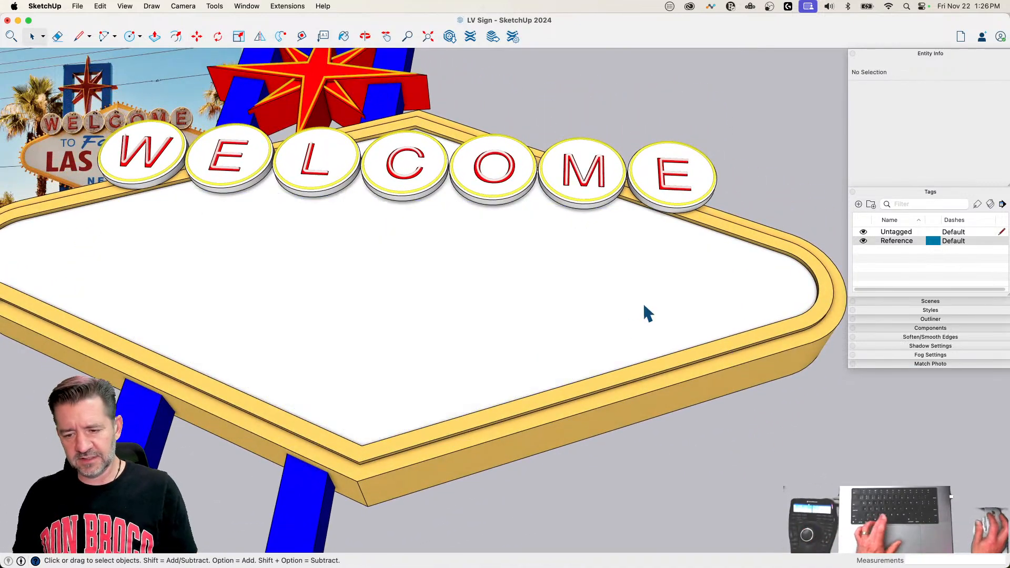
double_click(643, 304)
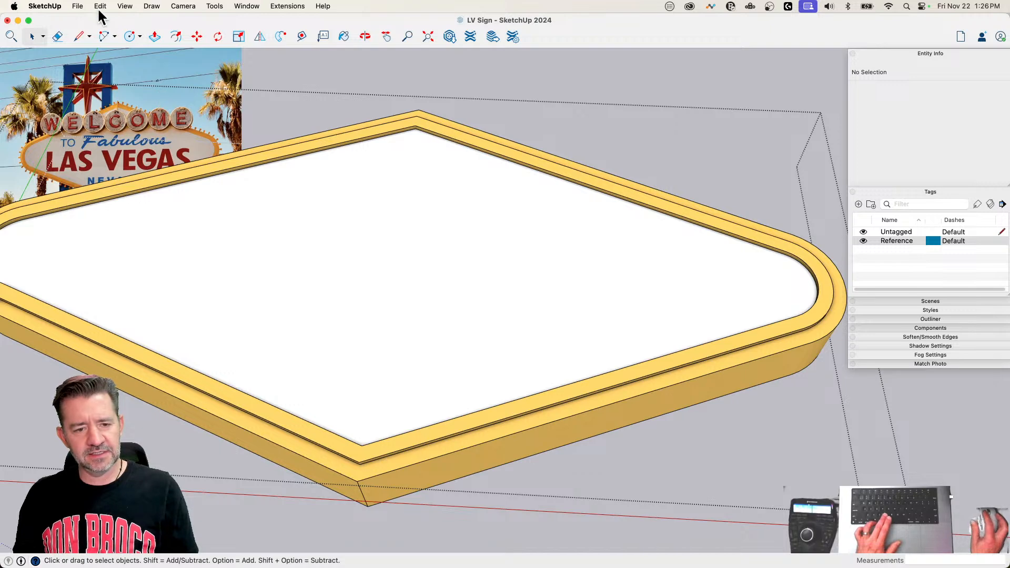
left_click(100, 9)
left_click(141, 84)
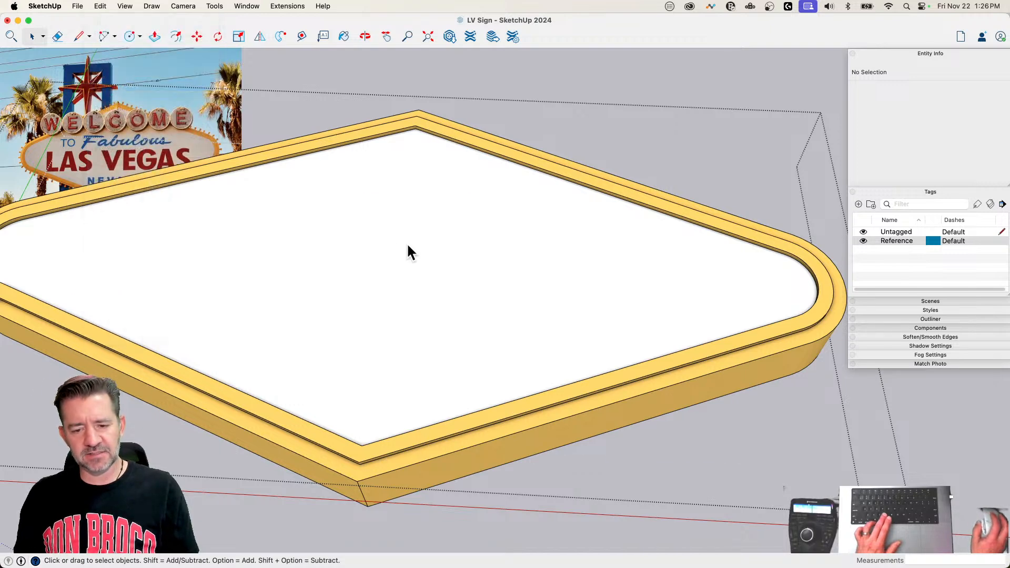
Step: Explode the pasted lettering group into the panel's geometry and check its lettering face separately from the panel
right_click(407, 244)
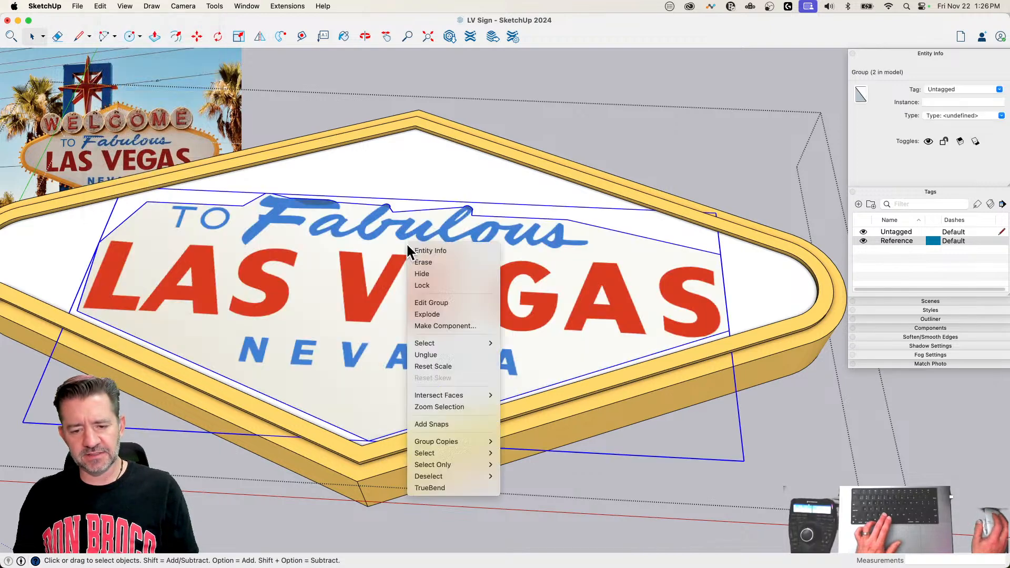
left_click(445, 313)
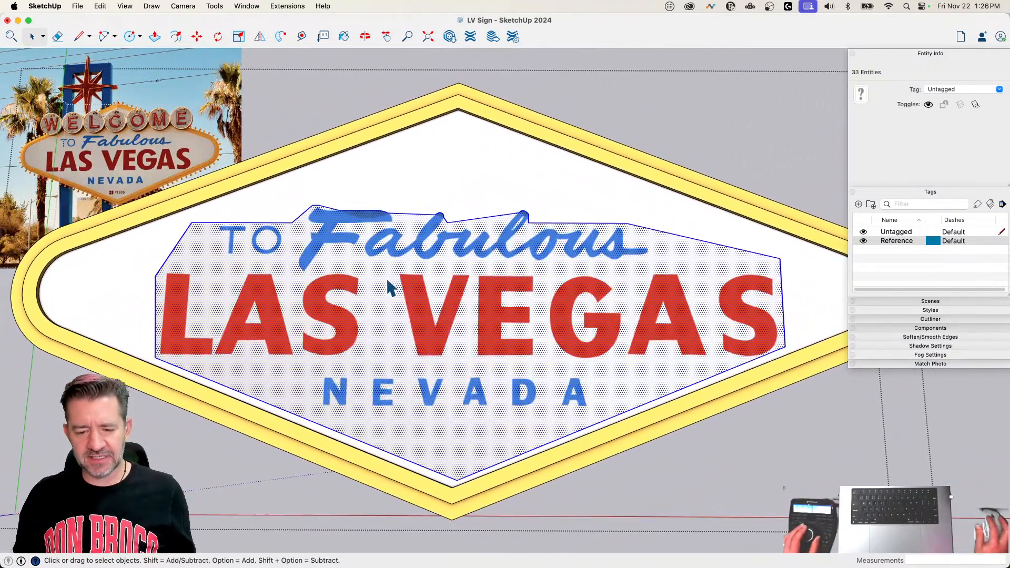
left_click(526, 286)
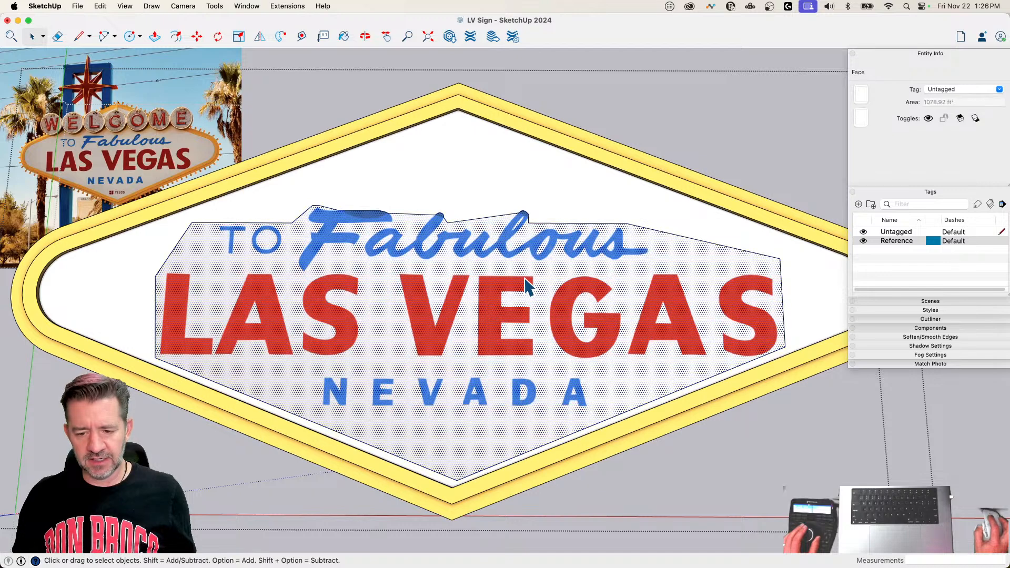
left_click(521, 194)
left_click(618, 121)
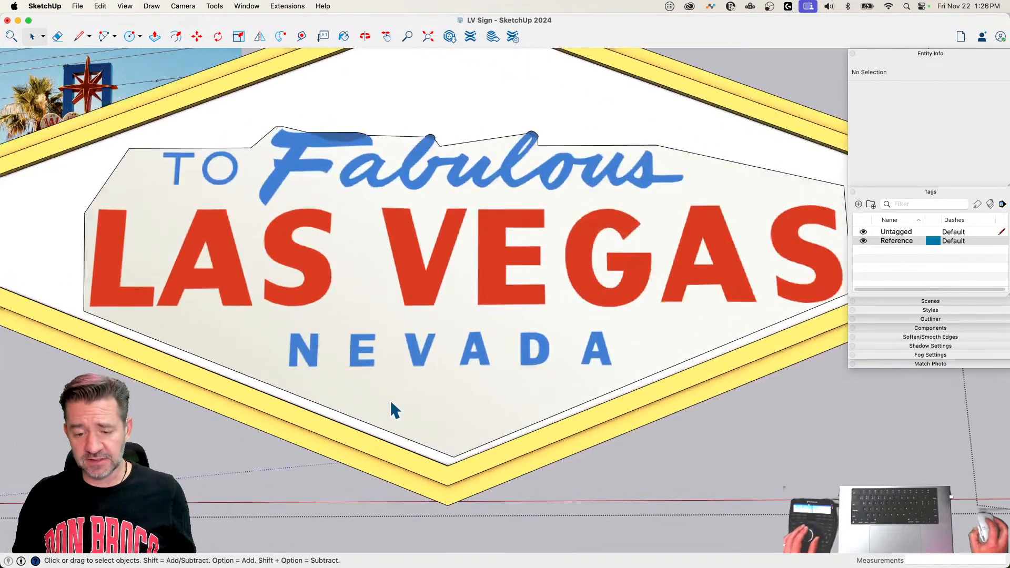
Step: Try to paint the lettering's background with the Snow colour, and undo it
scroll(447, 347, "up", 5)
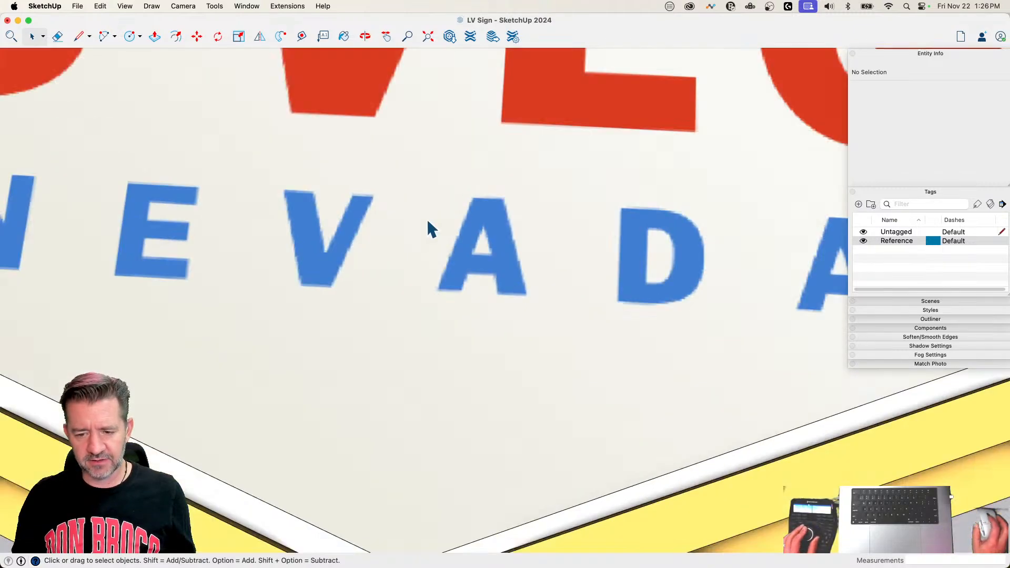
key("b")
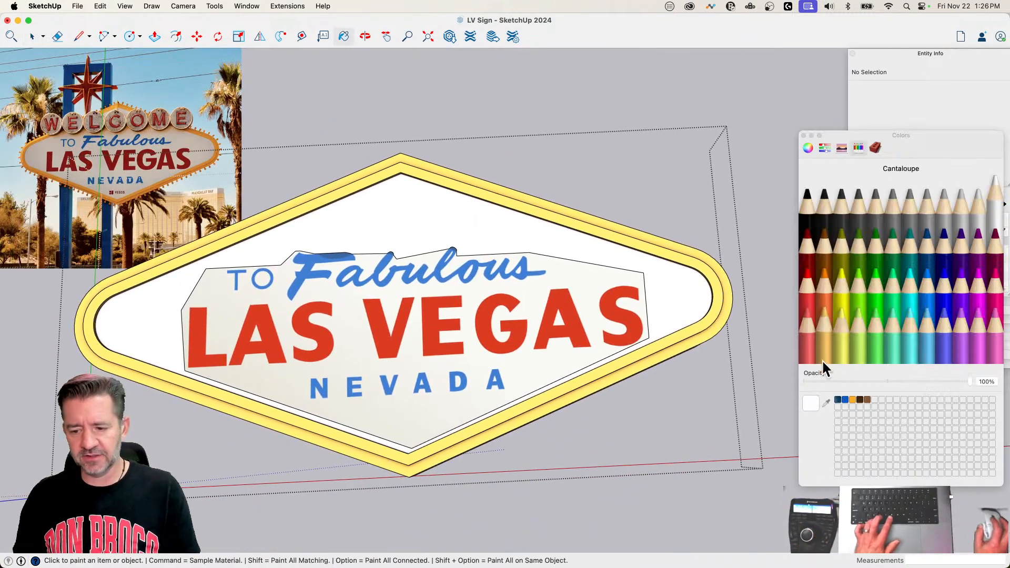
left_click(552, 360)
key("super+z")
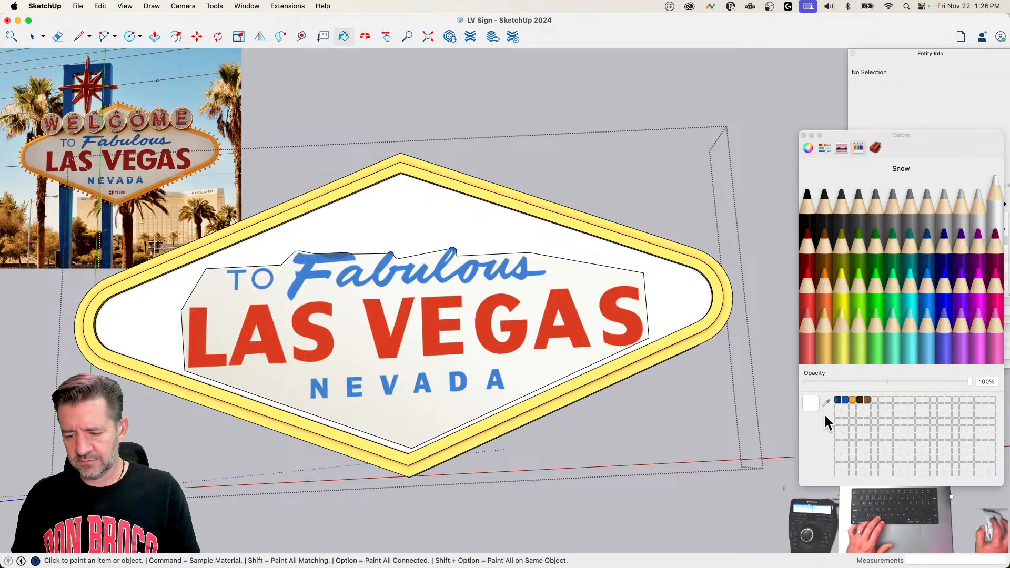
Step: Sample the off-white background beside NEVADA and below the final letters of VEGAS as the paint colour
left_click(540, 365)
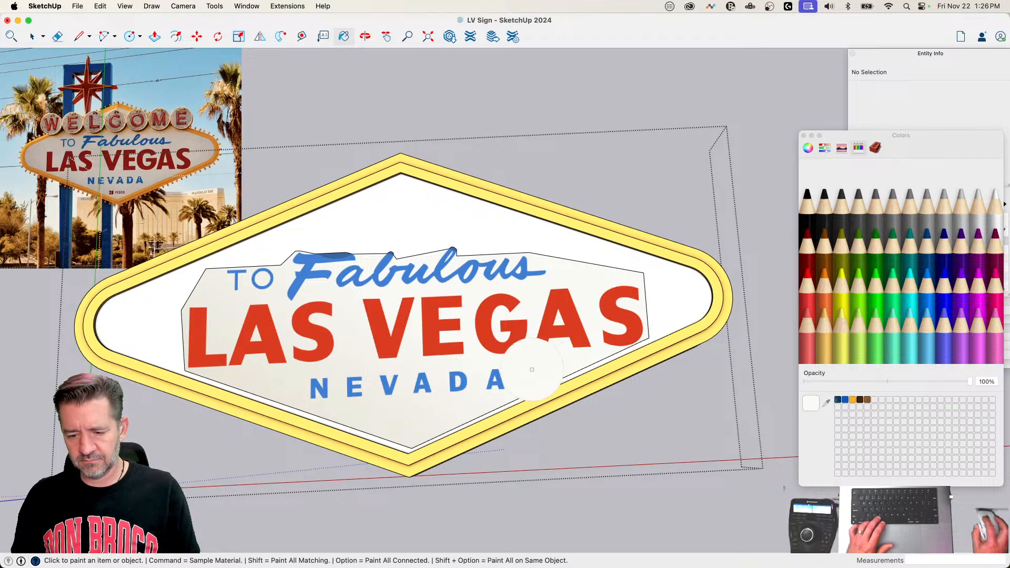
scroll(536, 241, "up", 5)
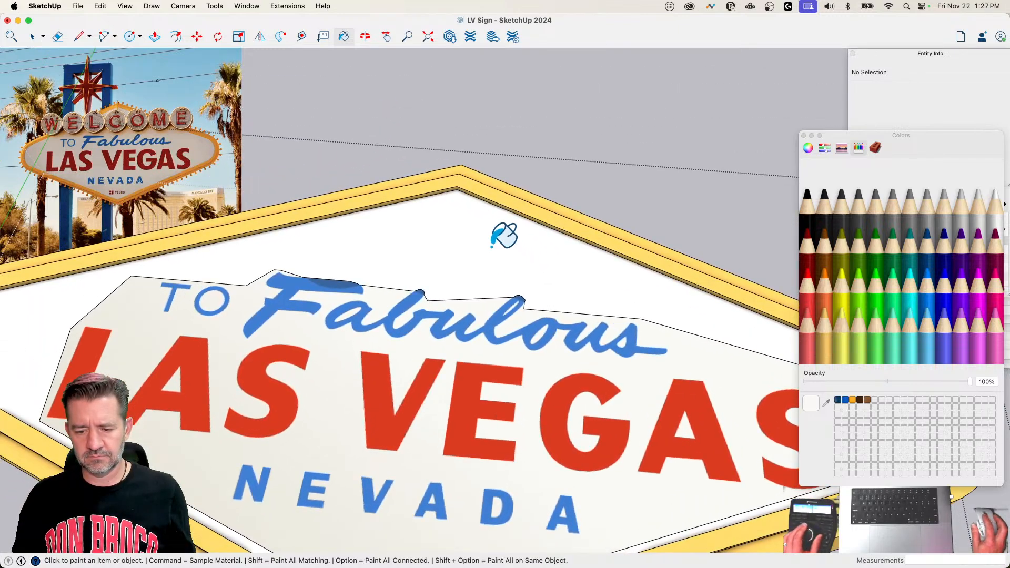
scroll(504, 235, "down", 4)
left_click(826, 402)
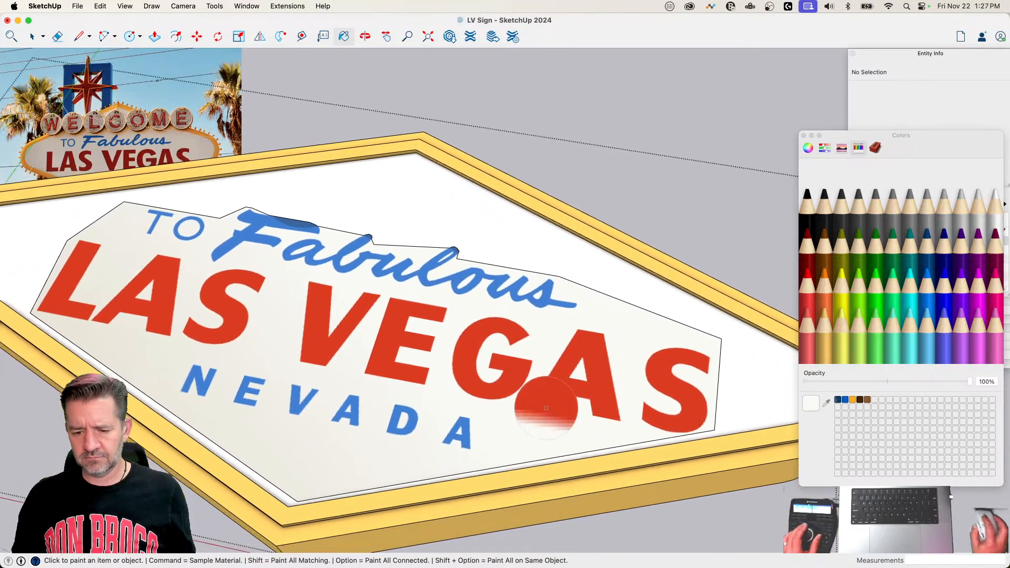
scroll(546, 408, "up", 6)
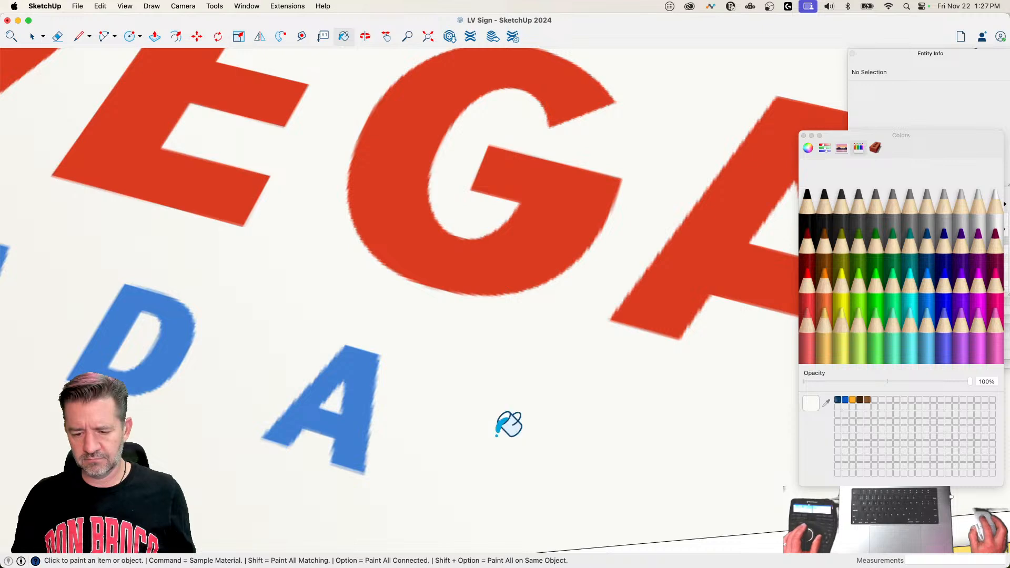
scroll(508, 424, "down", 5)
Step: Soften the cut-out's outline edges from the end of Fabulous around VEGAS, below NEVADA and up past LAS
mouse_move(603, 253)
middle_mouse_down()
mouse_move(563, 247)
mouse_move(533, 260)
middle_mouse_up()
key("e")
left_click(534, 259, "alt")
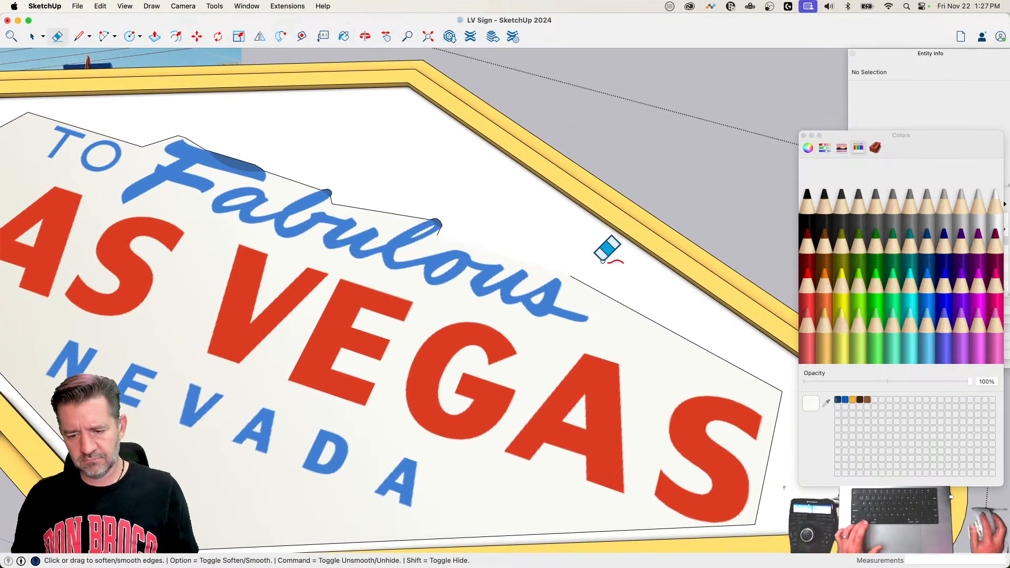
left_click(607, 295, "alt")
scroll(648, 316, "down", 5)
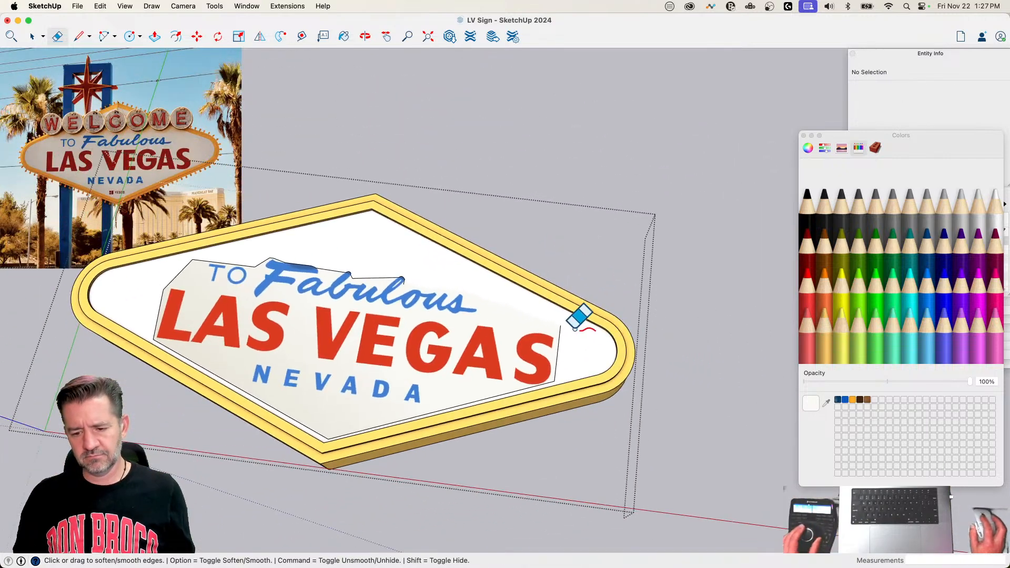
scroll(519, 387, "up", 5)
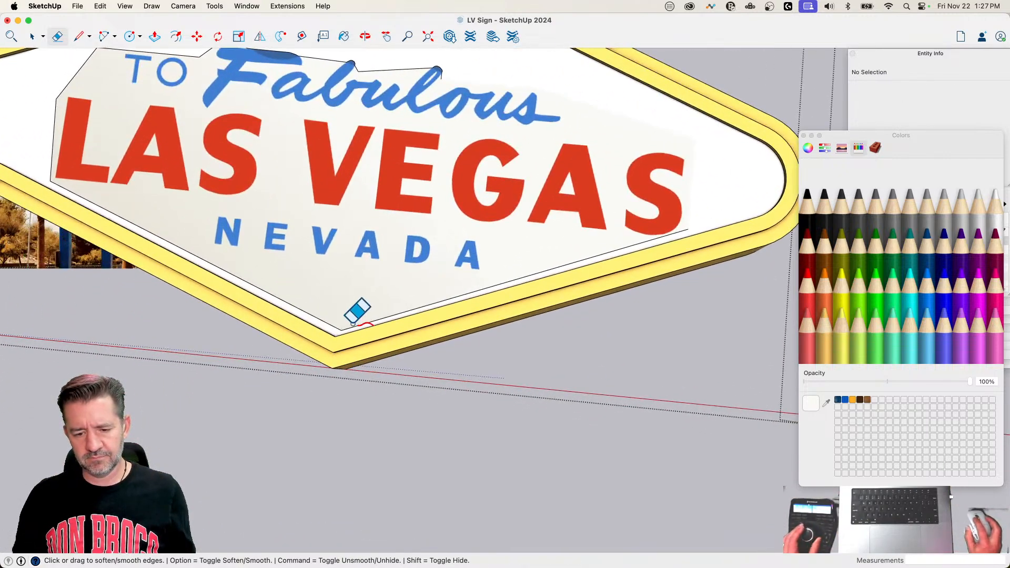
left_click_drag(348, 327, 339, 328, "alt")
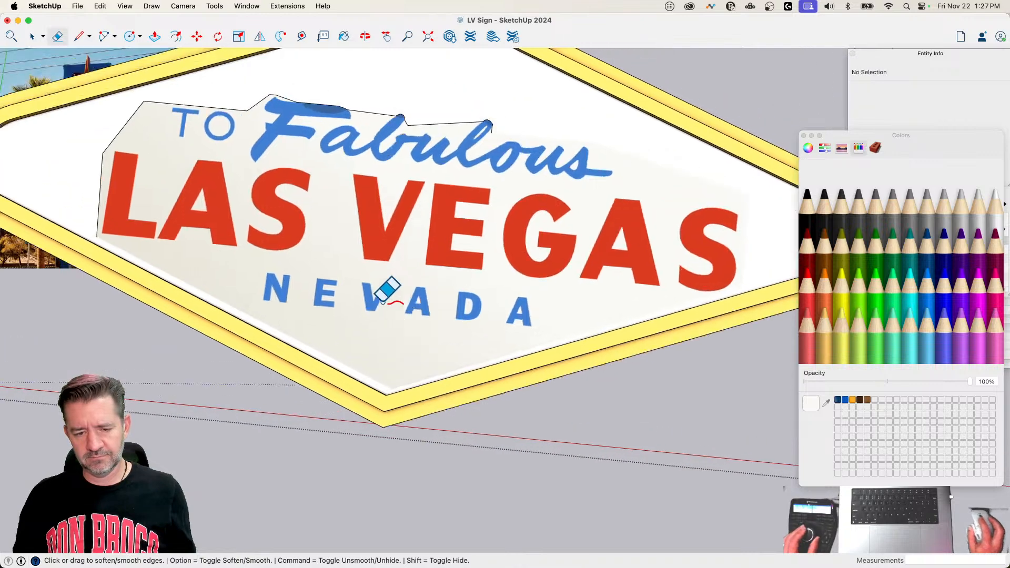
mouse_move(205, 312)
left_mouse_down("alt")
mouse_move(255, 235)
mouse_move(309, 229)
left_mouse_up("alt")
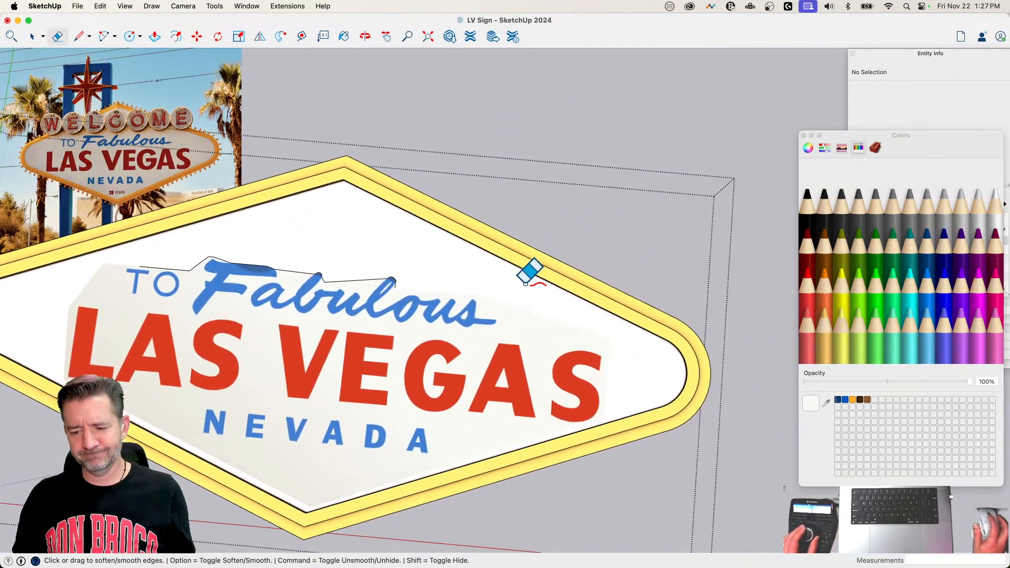
Step: Soften the outline edges running above TO and around the start of the F in Fabulous
scroll(371, 252, "up", 5)
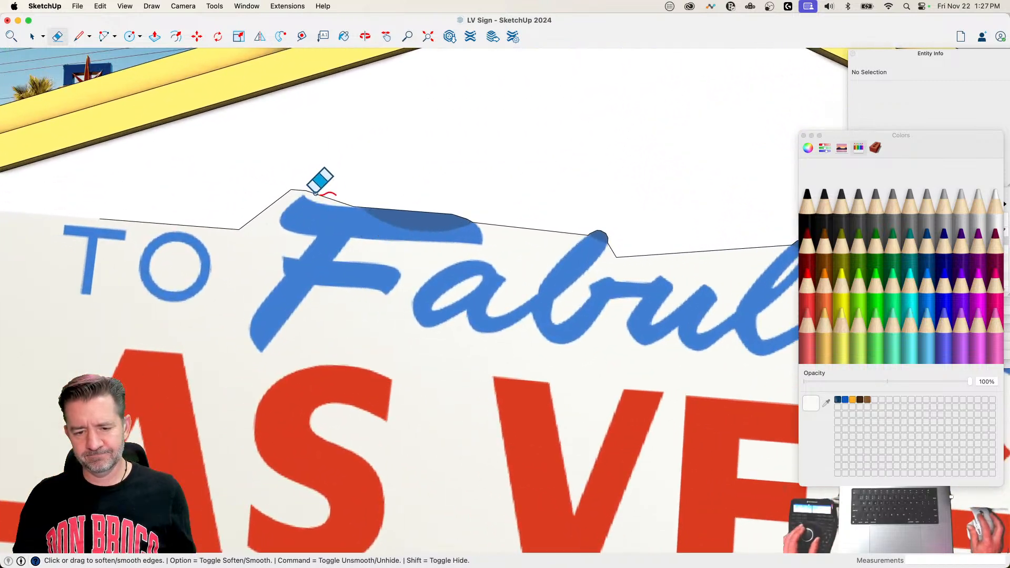
left_click_drag(327, 199, 309, 191)
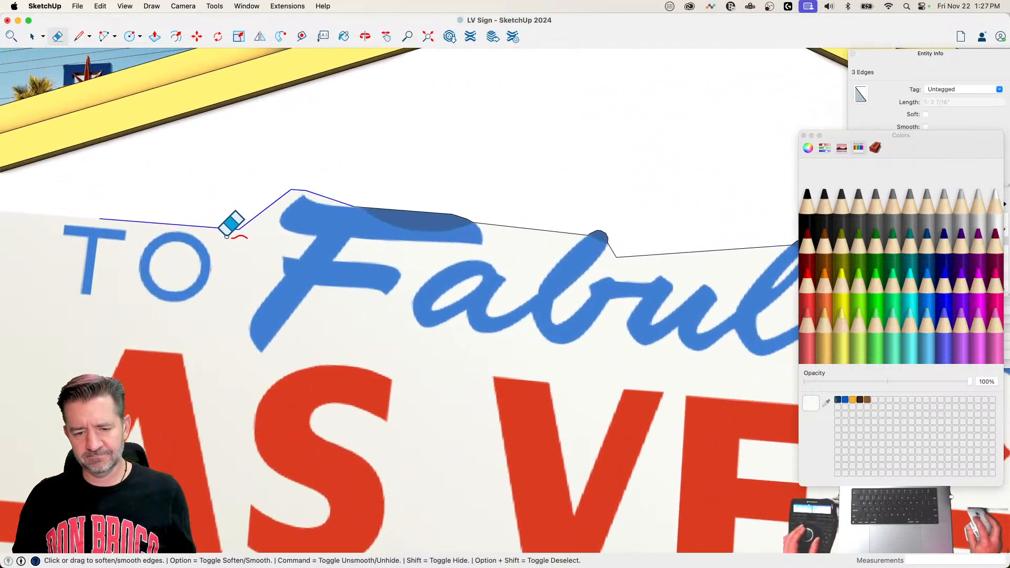
left_click_drag(226, 236, 227, 235)
Step: Select all remaining outline edges above Fabulous and hide them
key("space")
left_click(497, 224)
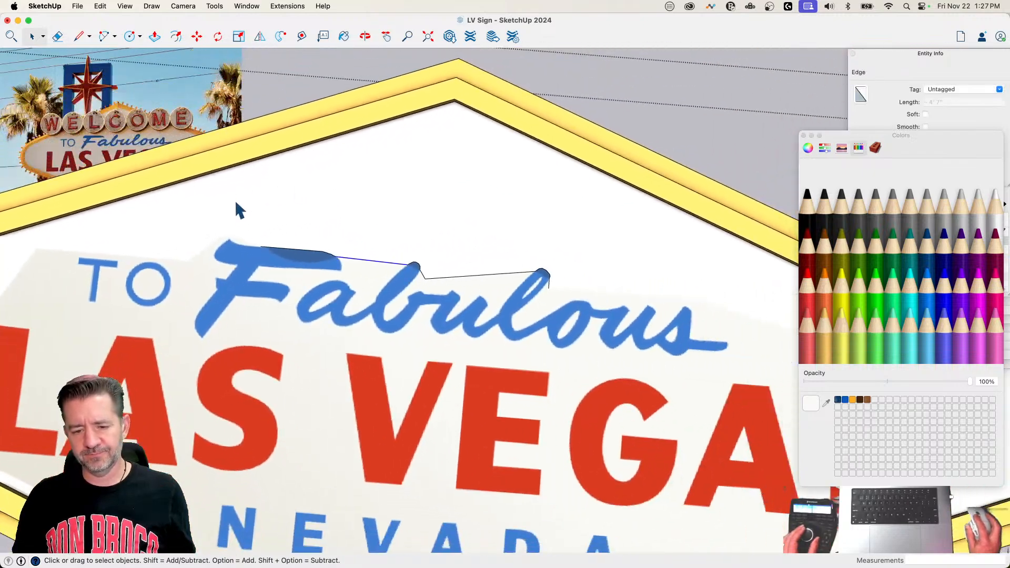
left_click_drag(235, 210, 616, 306)
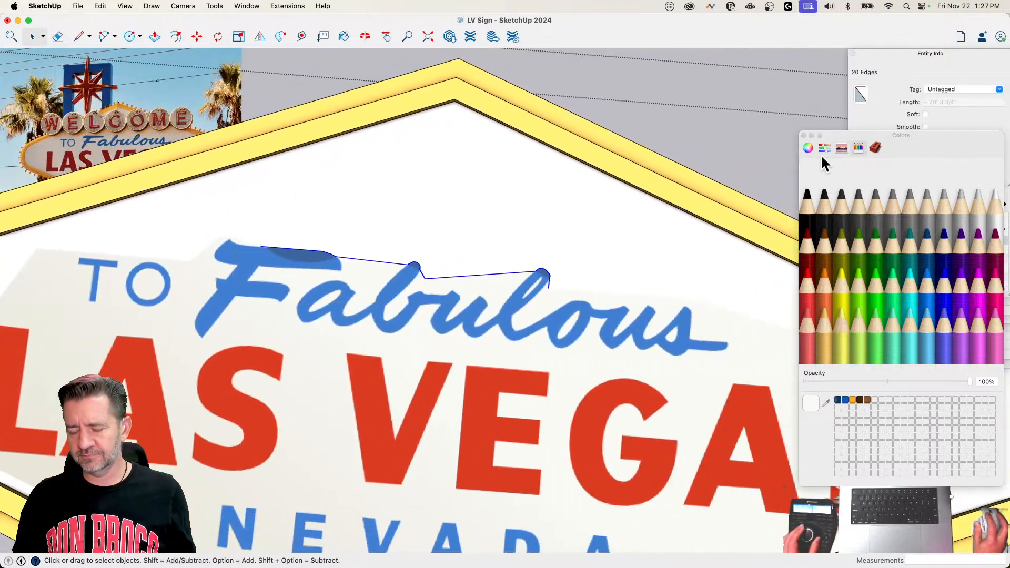
left_click(890, 89)
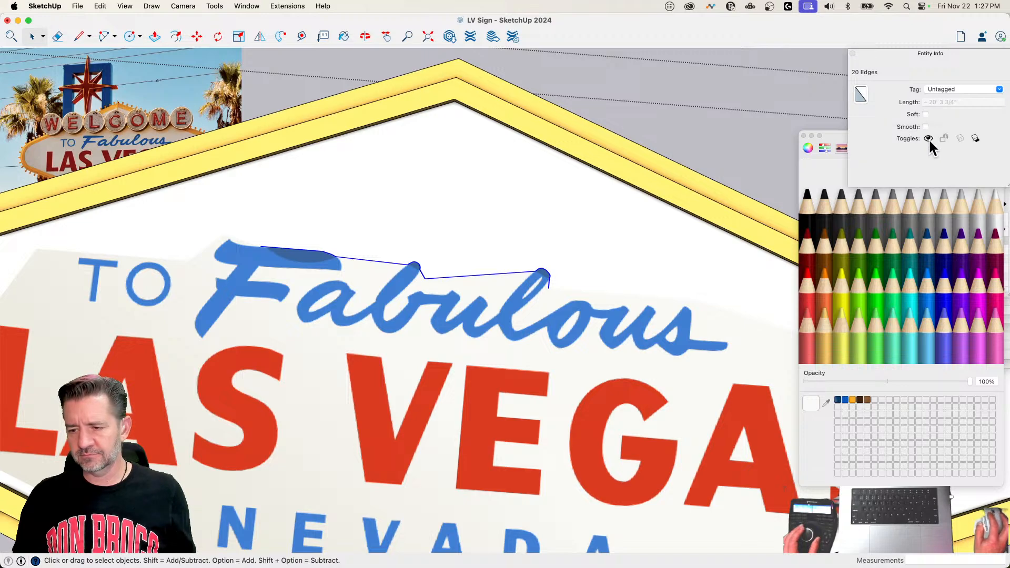
left_click(928, 138)
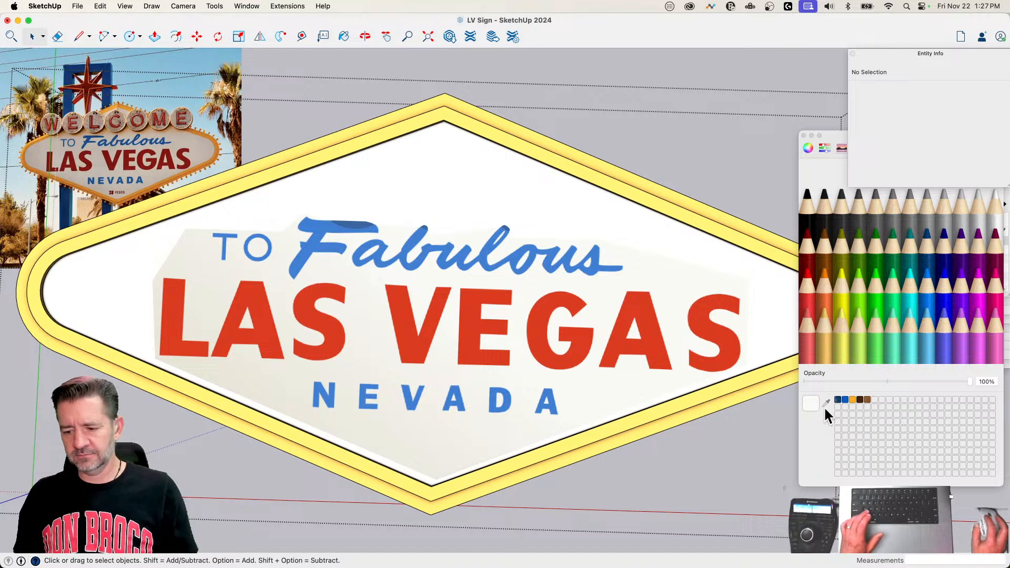
Step: Try painting the sign's panel with the off-white sampled from the lettering's background beside TO, undoing each attempt
left_click(825, 402)
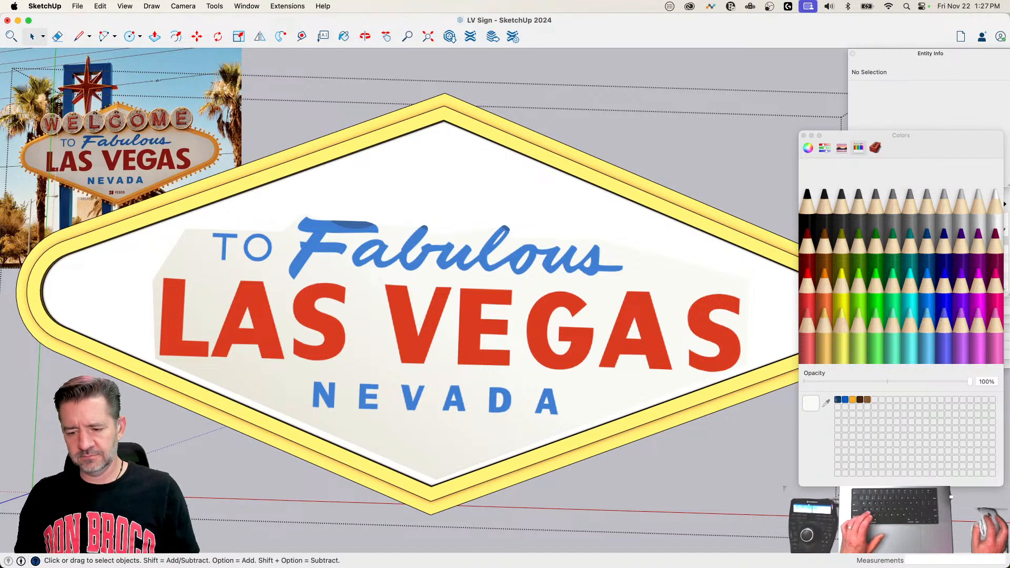
left_click(181, 259)
left_click(266, 210)
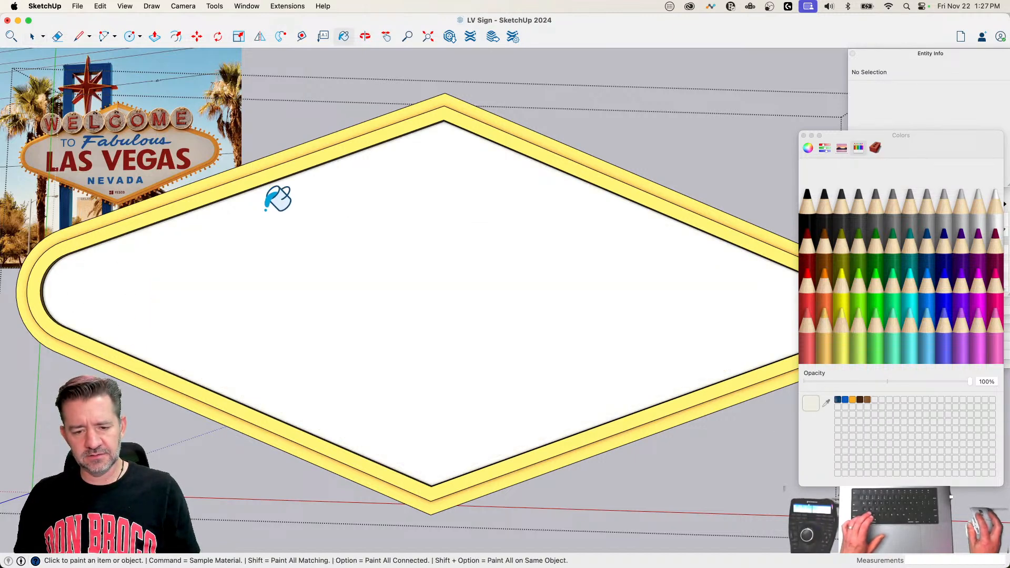
key("super+z")
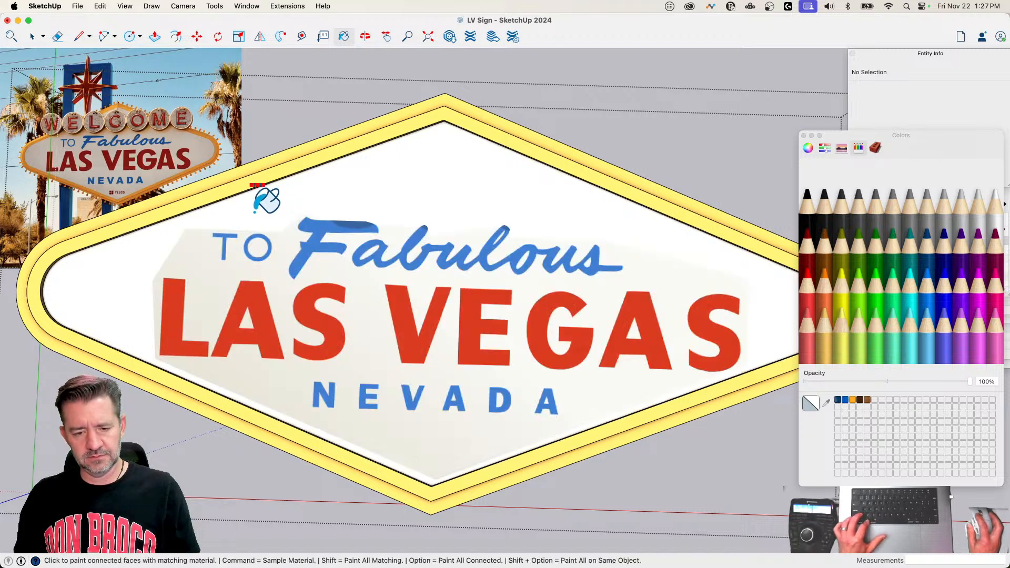
left_click(266, 200, "alt")
key("super+z")
key("space")
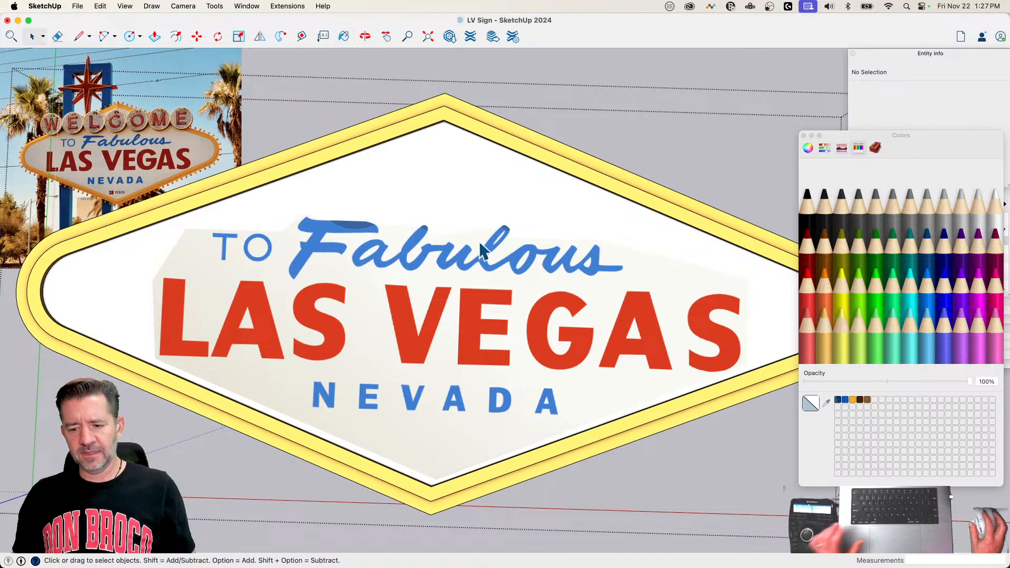
Step: Delete the flat illustration beside the model together with its lettering cut-out group and leftover top edge
key("shift+z")
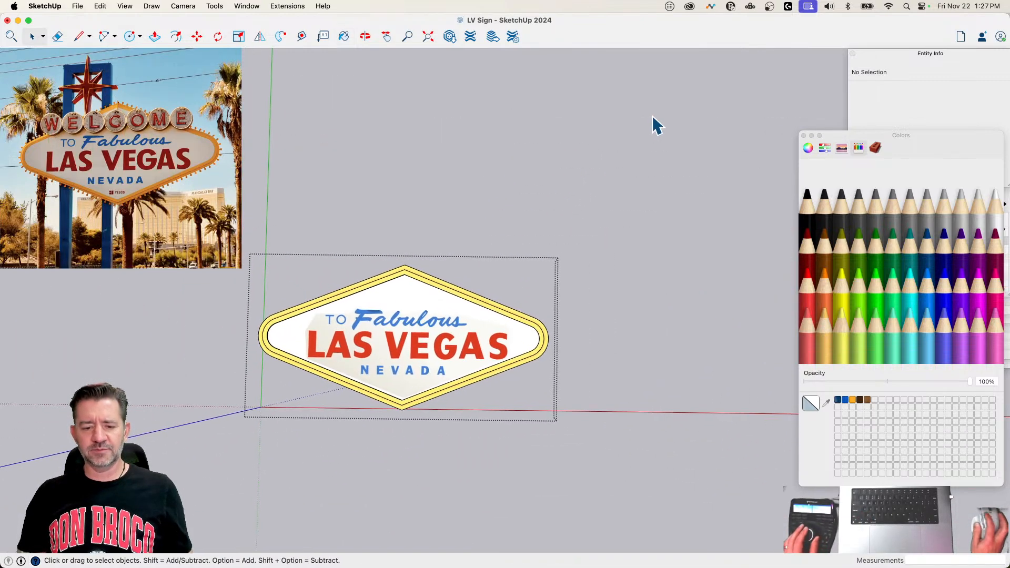
scroll(305, 366, "up", 4)
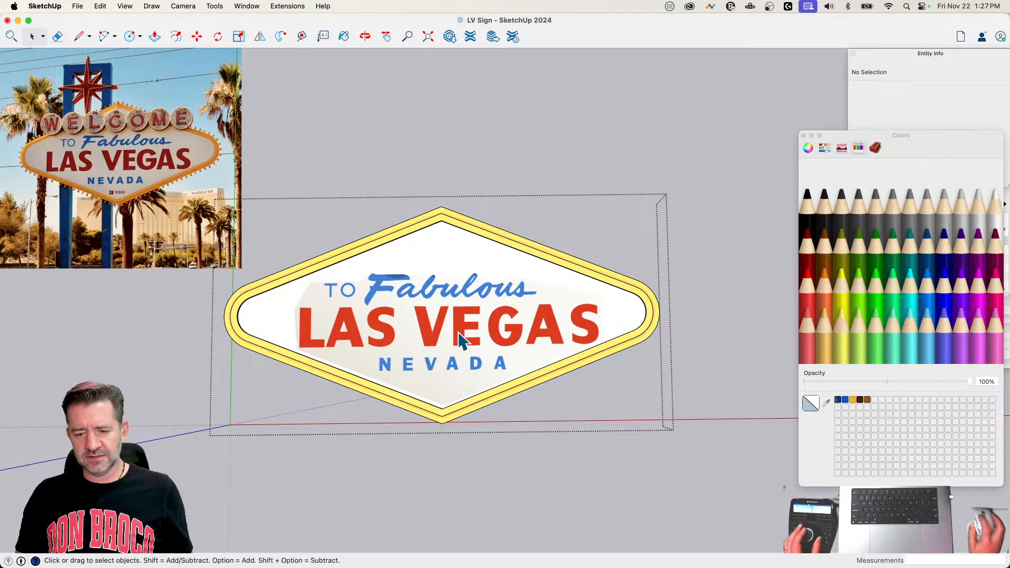
left_click(611, 212)
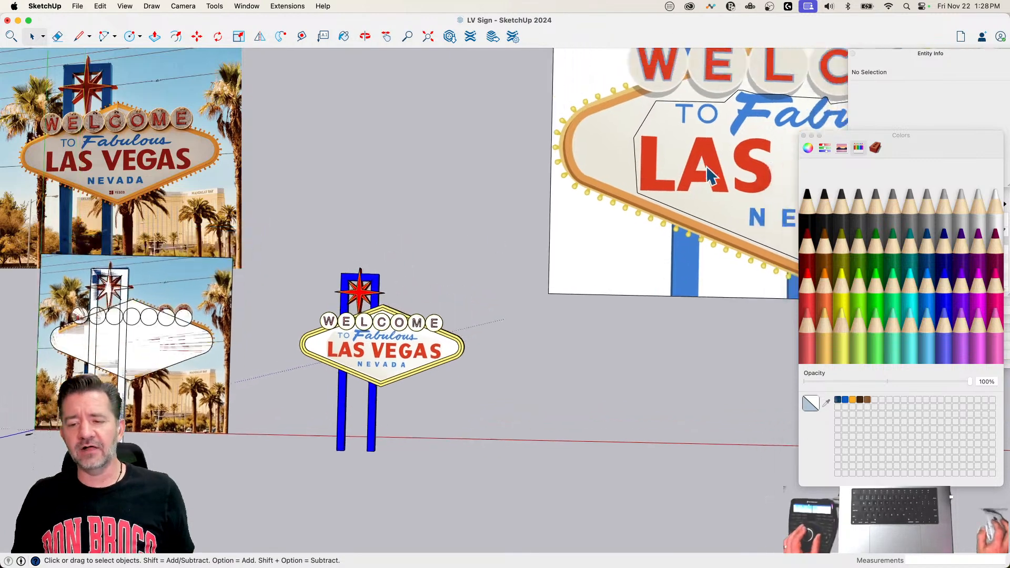
left_click(710, 176)
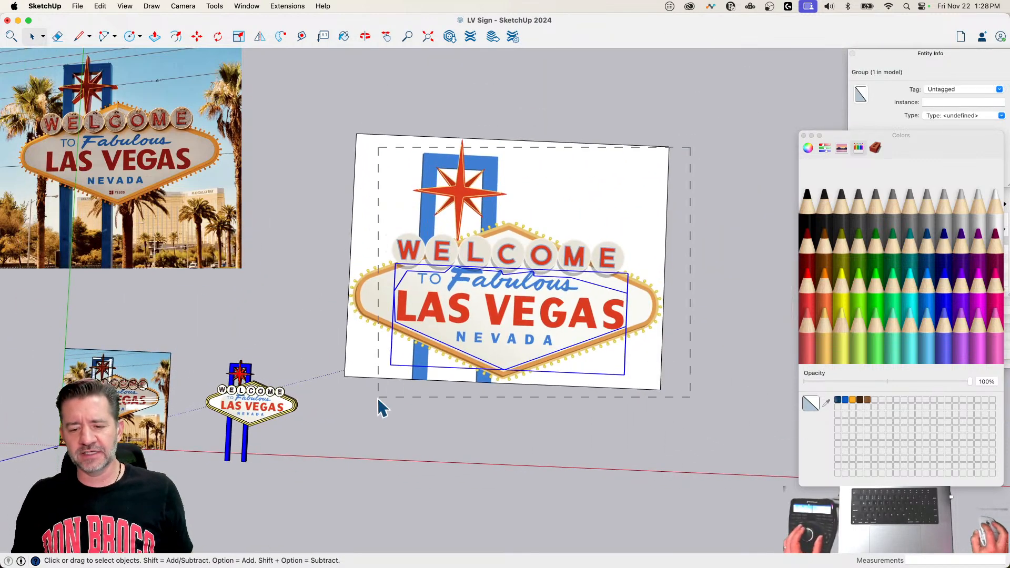
left_click_drag(378, 398, 338, 408)
key("Delete")
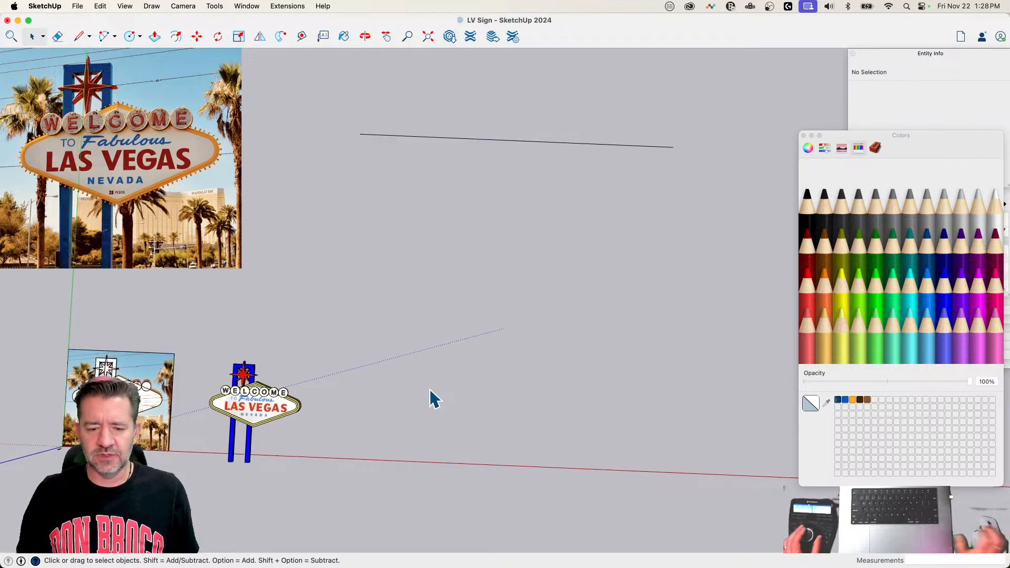
left_click_drag(489, 173, 372, 182)
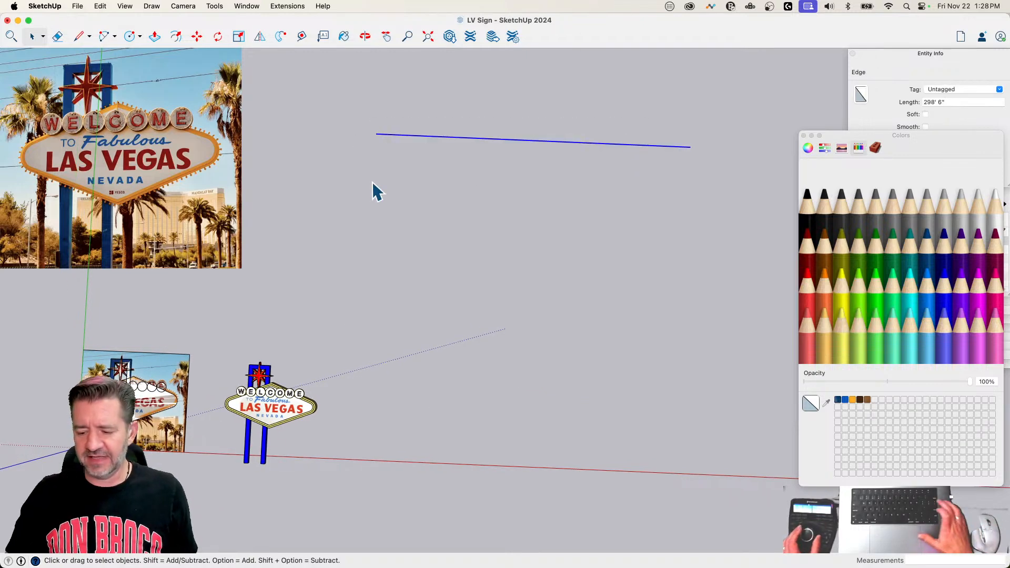
key("Delete")
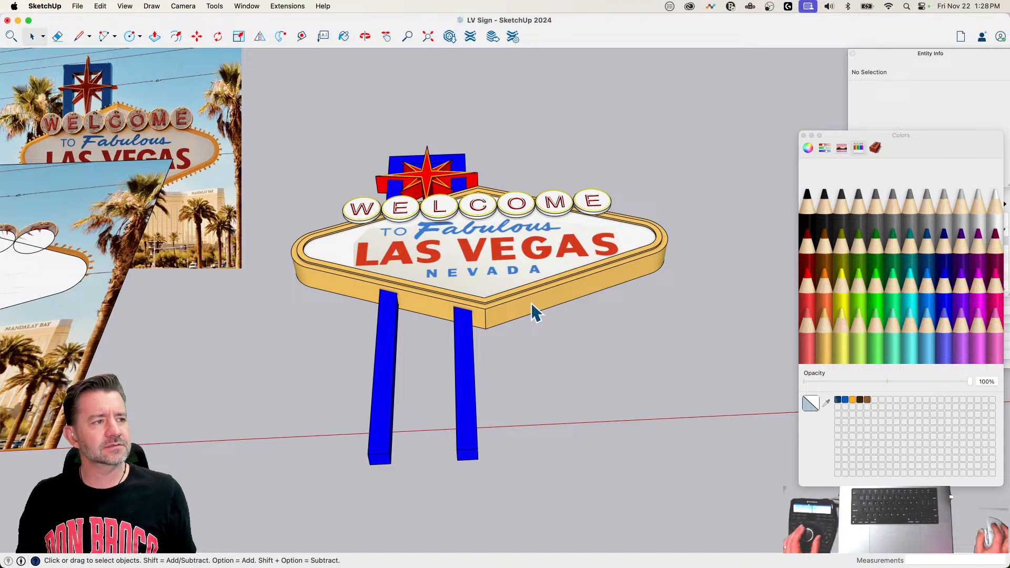
Step: Copy the outer front outline curve of the sign's yellow frame and paste it outside the group, in empty space beside the sign
scroll(530, 305, "up", 6)
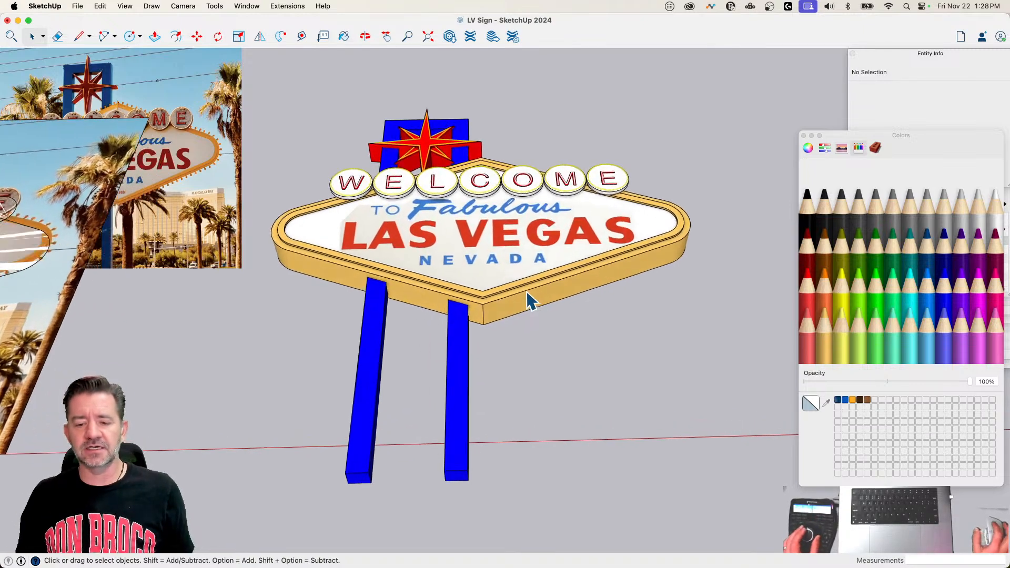
double_click(509, 327)
left_click(509, 327)
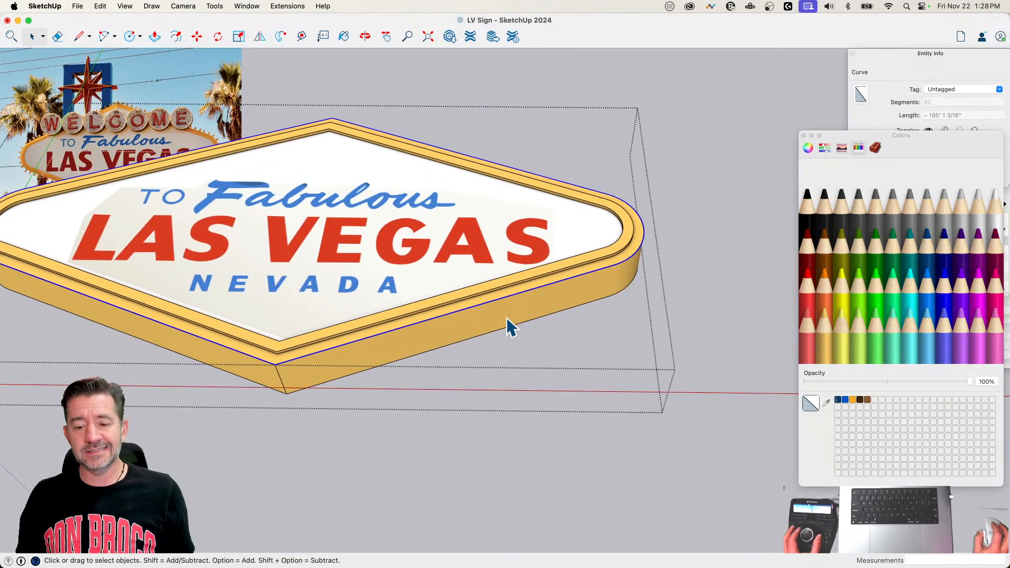
key("super+c")
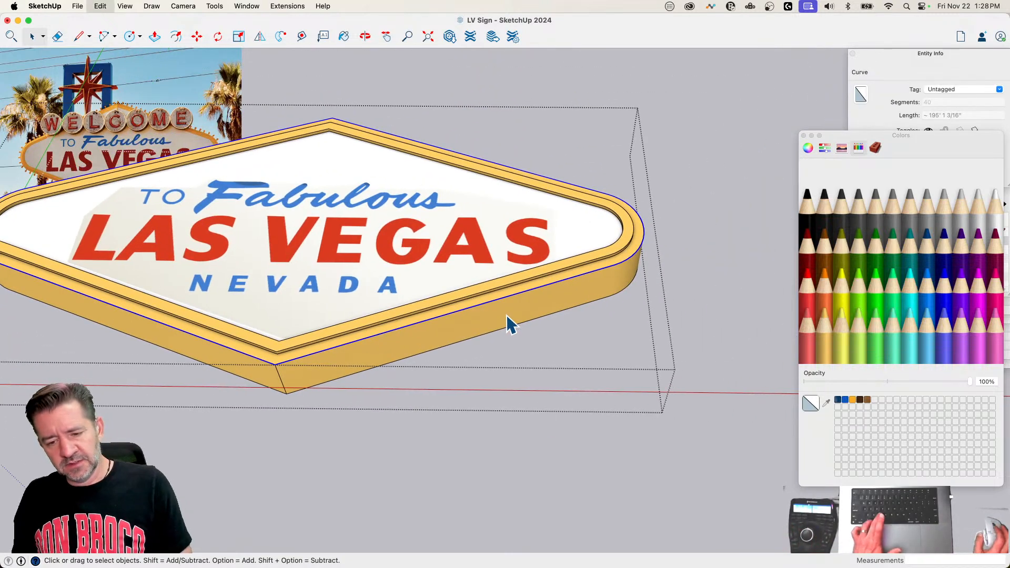
left_click(617, 483)
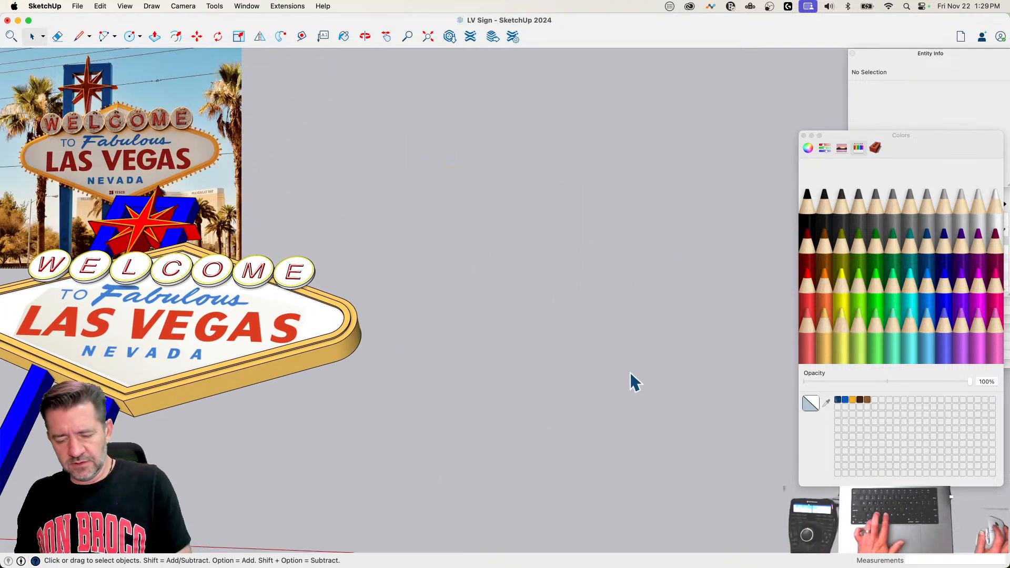
key("super+v")
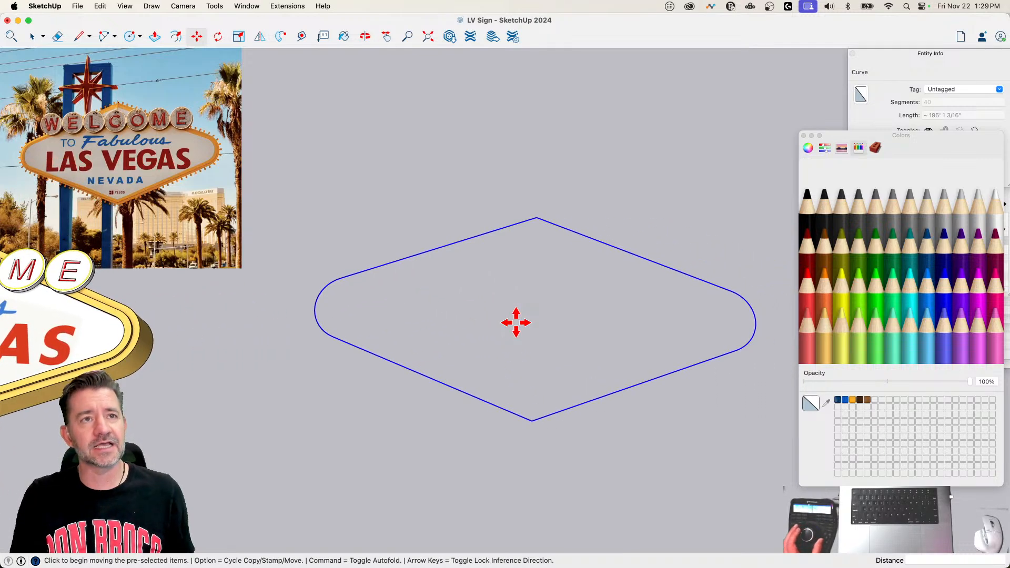
Step: Draw a line joining the pasted outline's bottom and top corners, plus a horizontal line about 44' 9" long from near its middle past the right-hand rounded end
key("l")
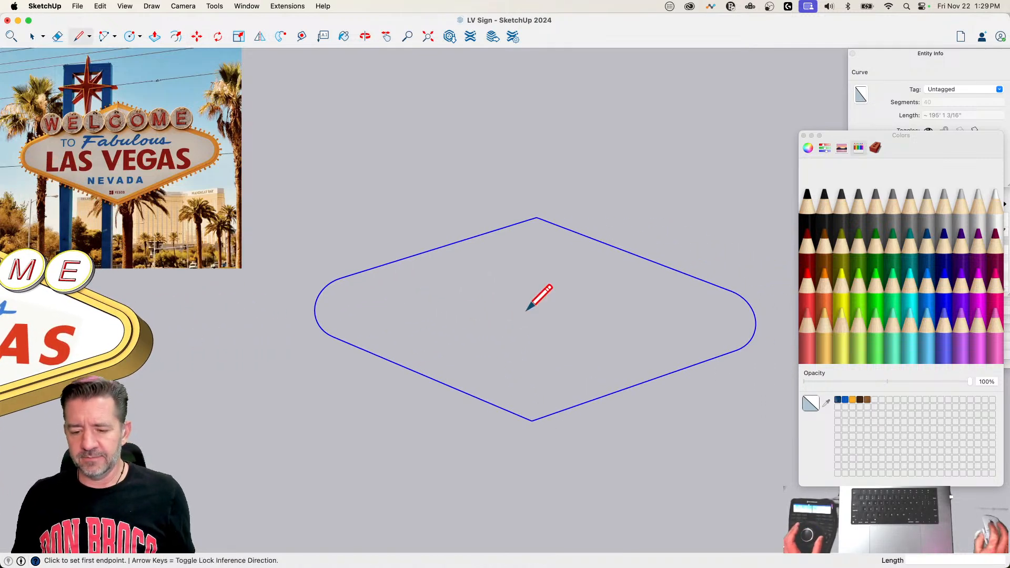
left_click(532, 420)
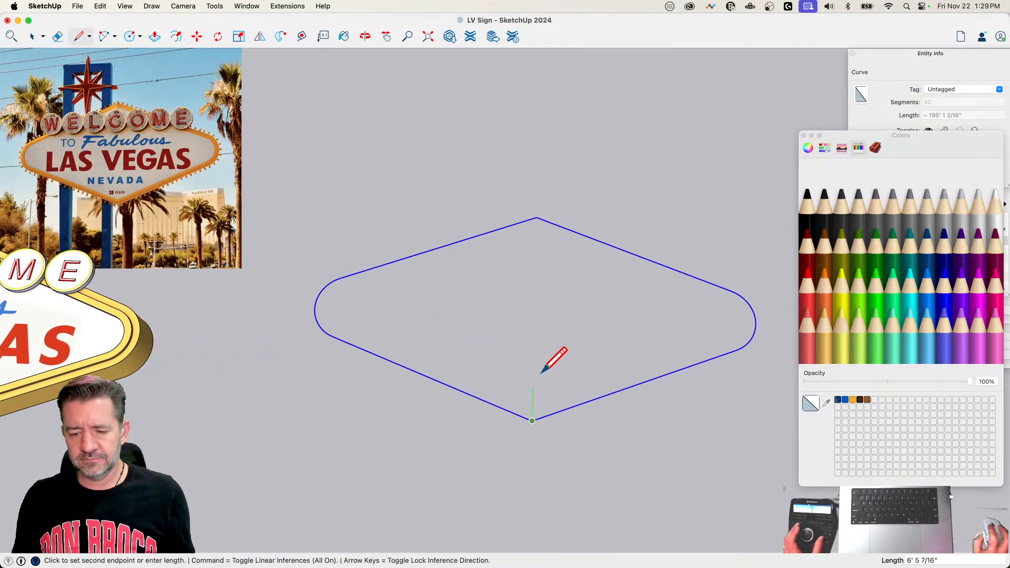
left_click(536, 217)
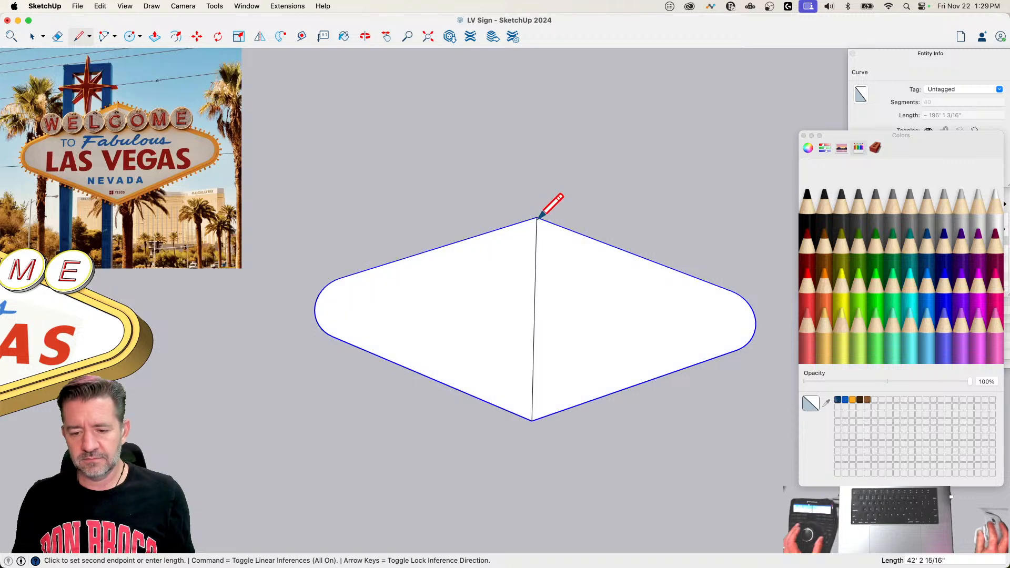
left_click(534, 314)
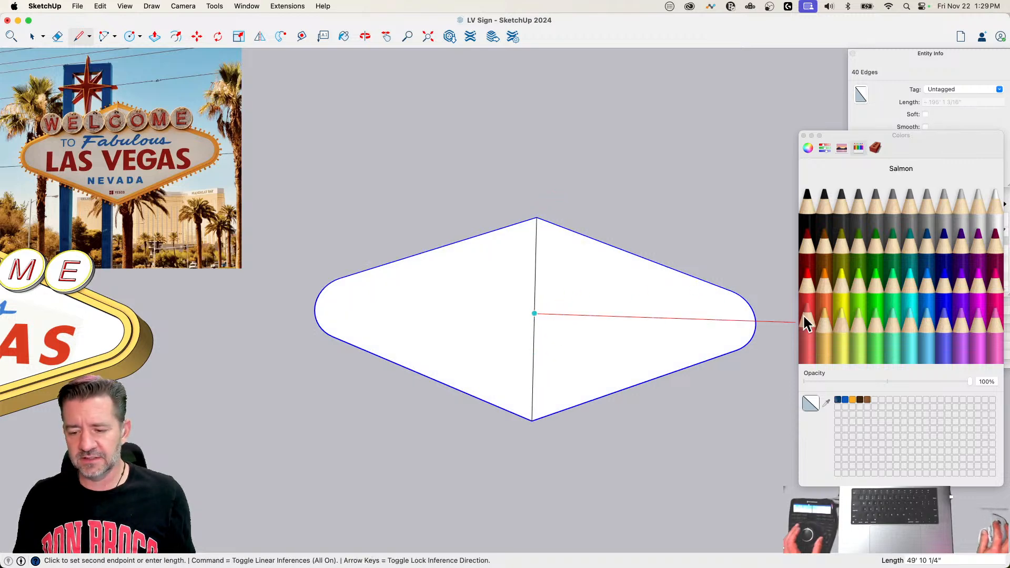
left_click(768, 321)
Step: Try erasing the outline at its right-hand rounded end, undo it, and erase the upper half of the vertical dividing line
key("e")
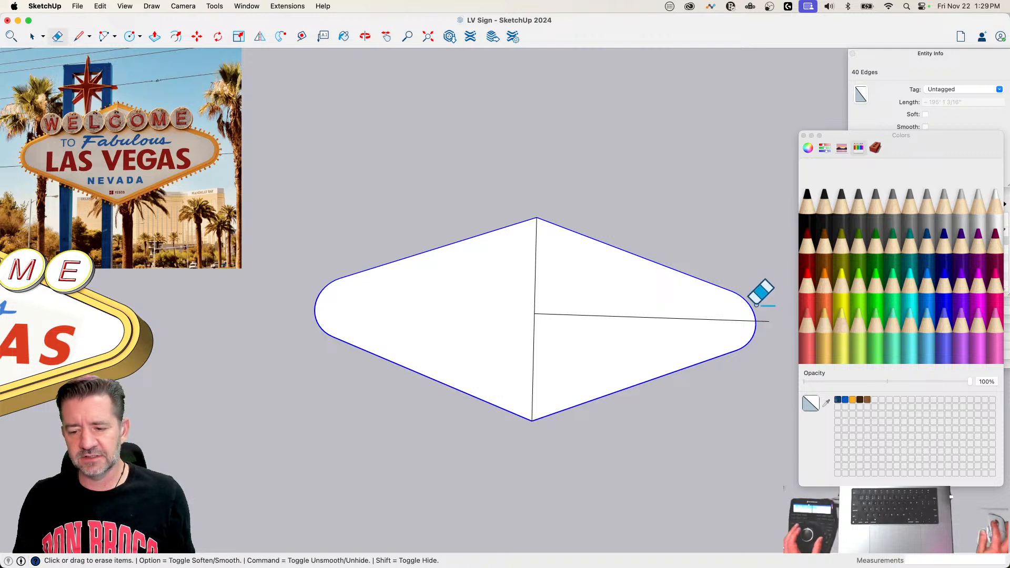
left_click(756, 305)
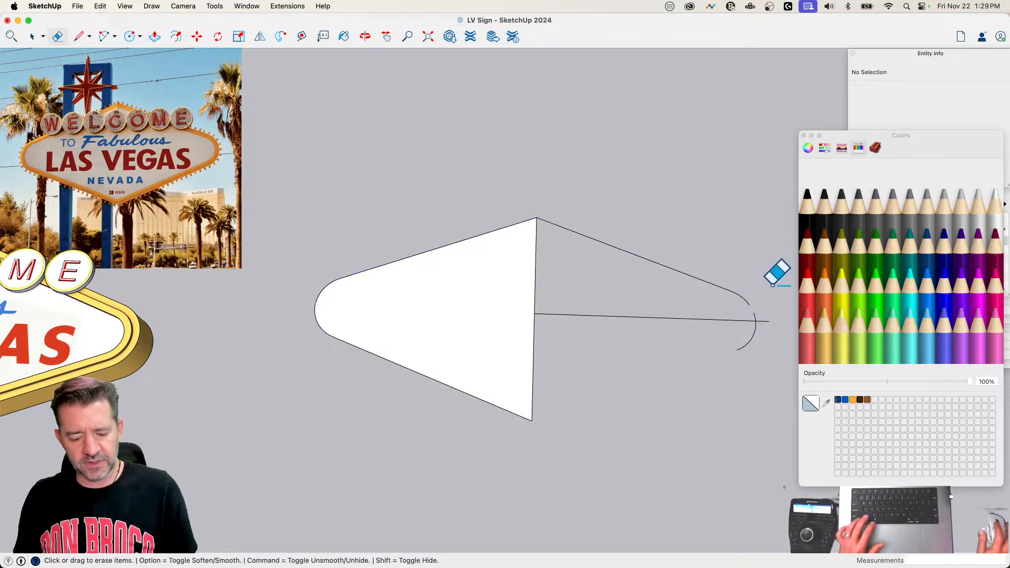
key("super+z")
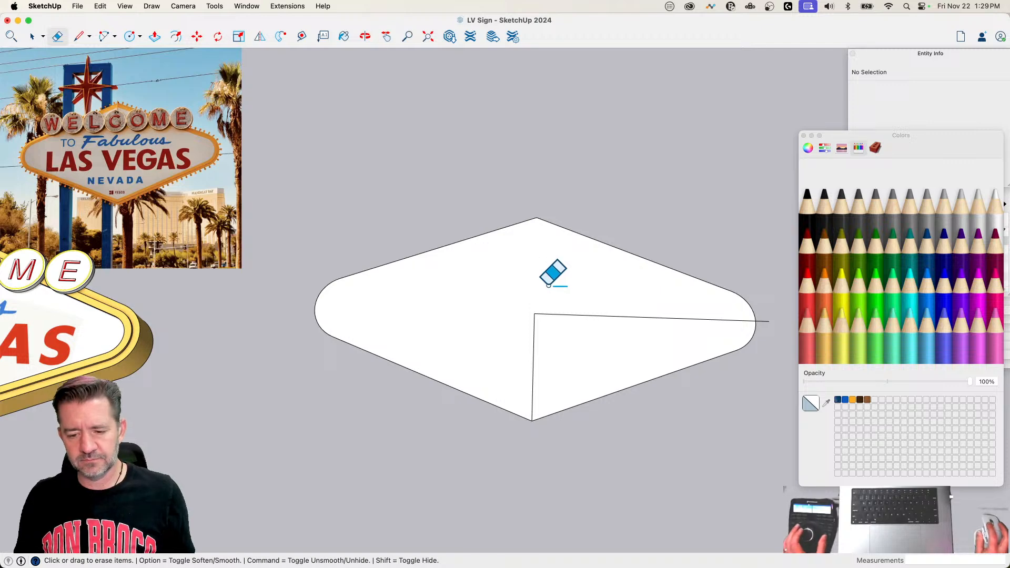
Step: Retrace the lower half of the vertical dividing line and try erasing the outline's right-hand rounded end again, undoing the erasure
key("l")
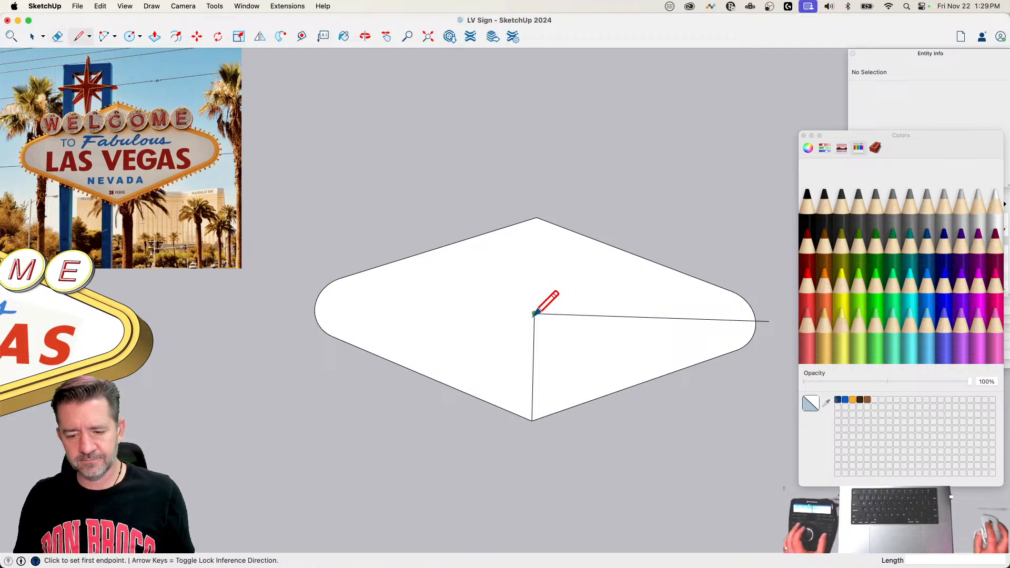
left_click(534, 313)
left_click(532, 420)
key("e")
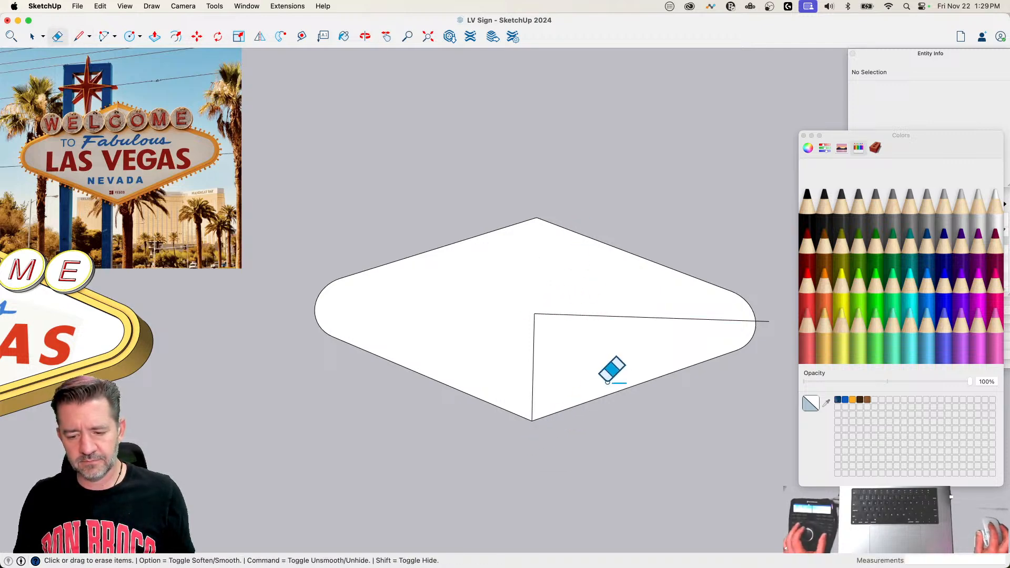
left_click_drag(750, 302, 757, 312)
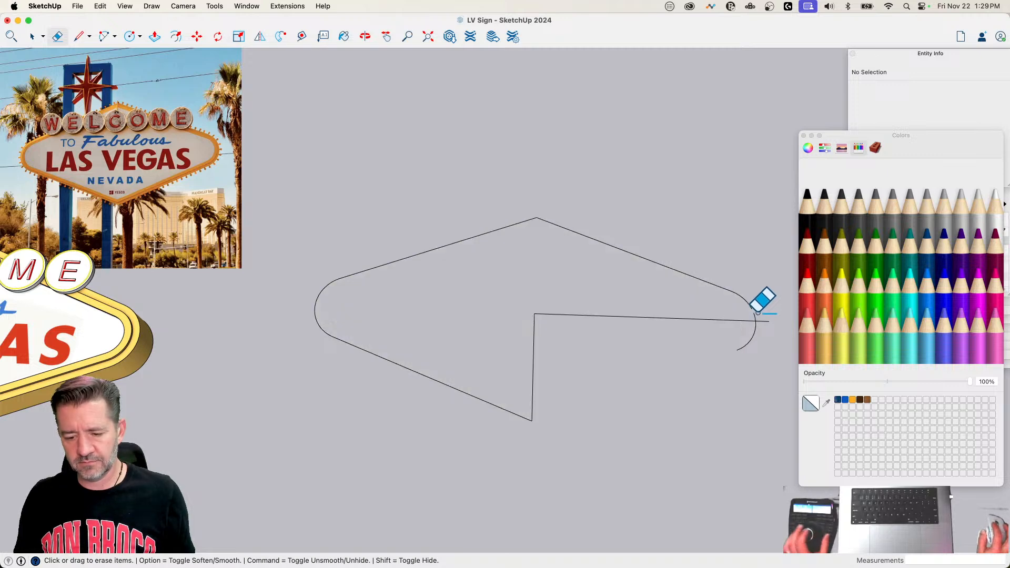
key("super+z")
Step: Draw a line from the bottom corner along the lower-right edge past the rounded end, and erase everything except the outline's lower-right quarter
key("l")
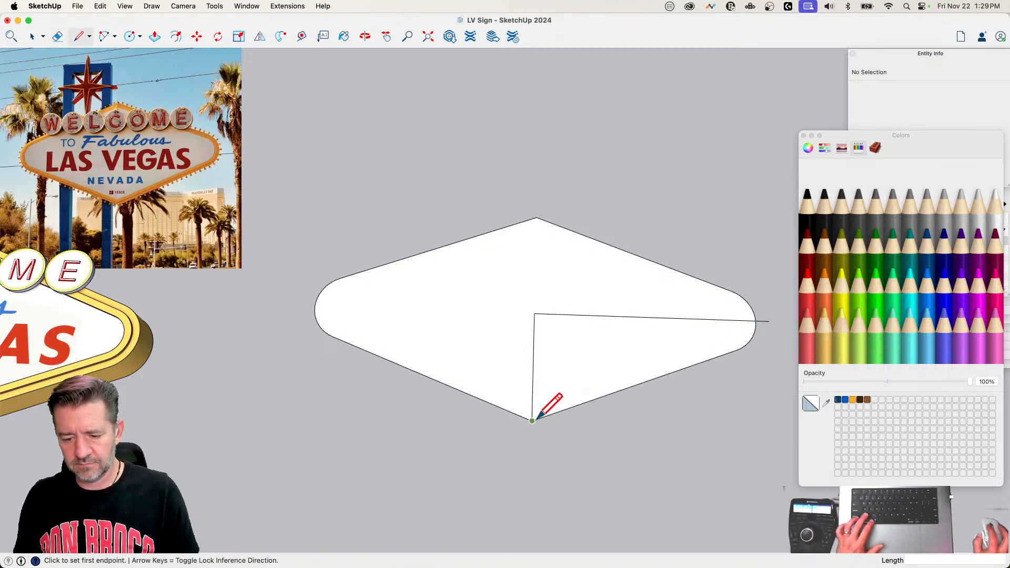
scroll(583, 413, "down", 3)
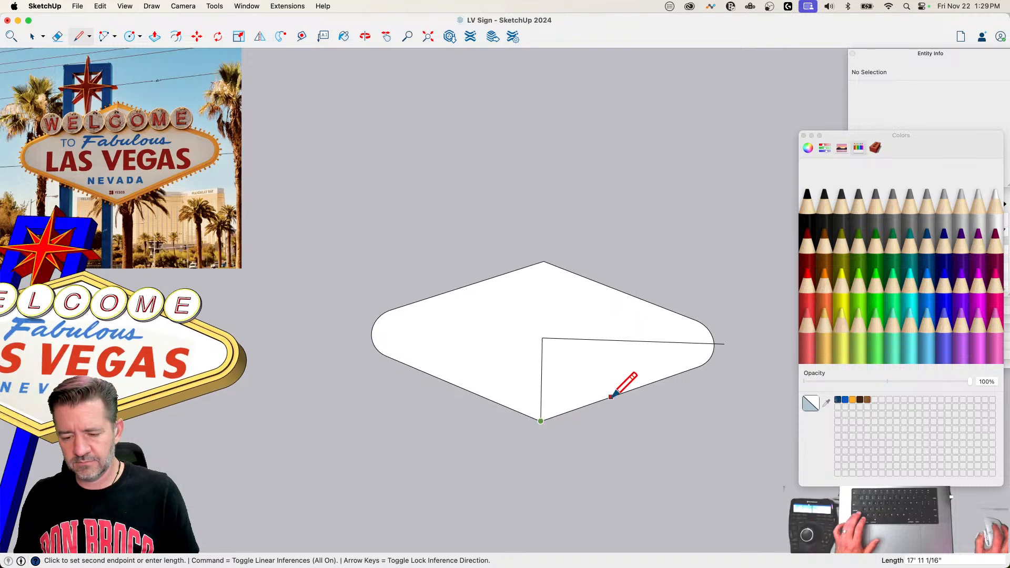
key("e")
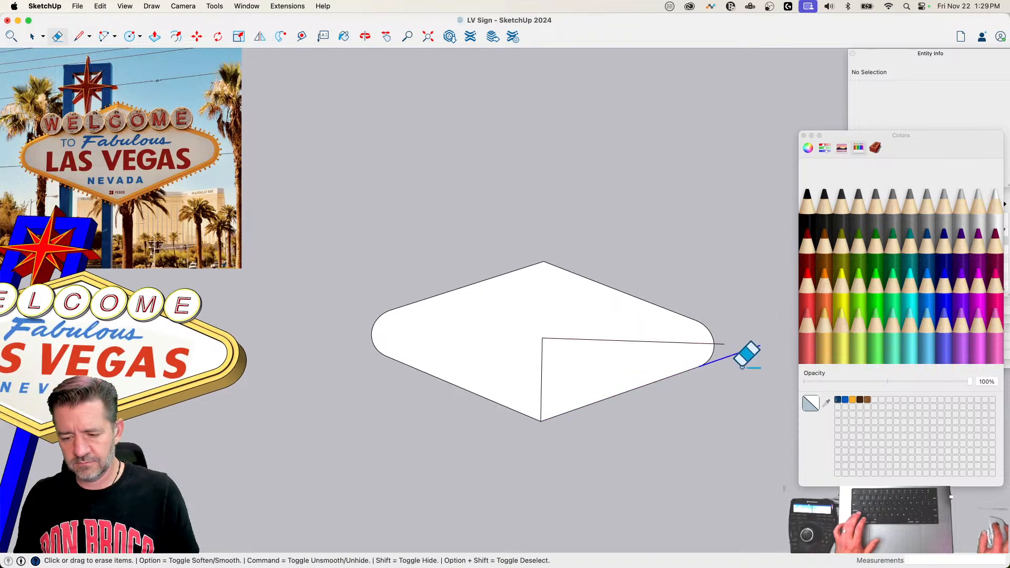
left_click_drag(695, 318, 678, 326)
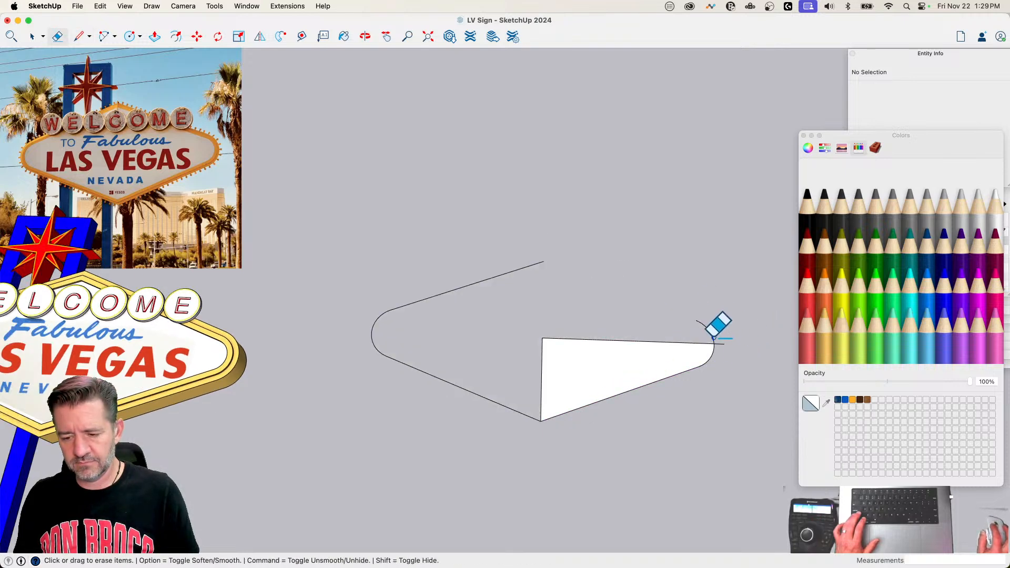
left_click_drag(713, 333, 688, 316)
left_click_drag(541, 258, 413, 323)
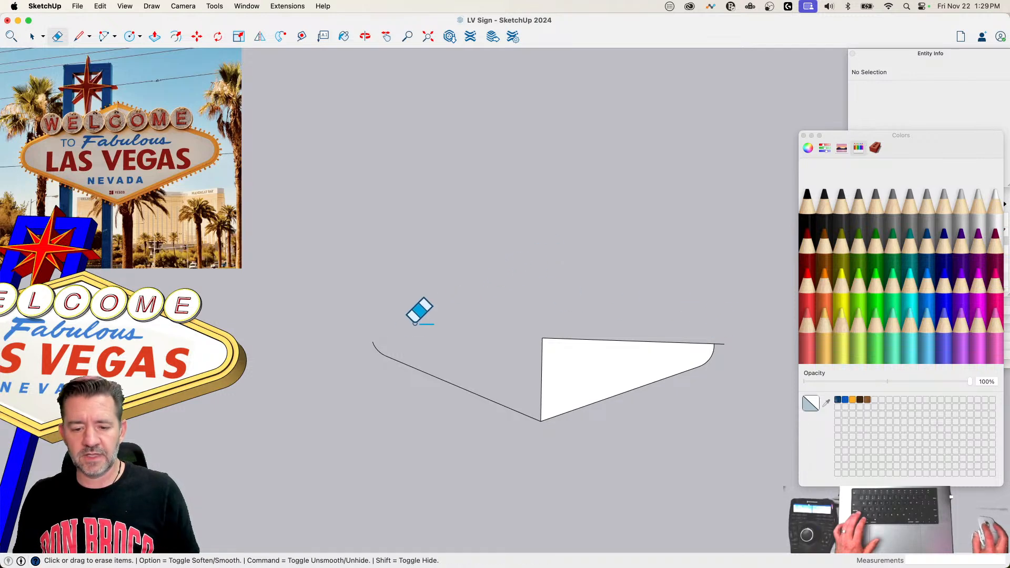
left_click(374, 351)
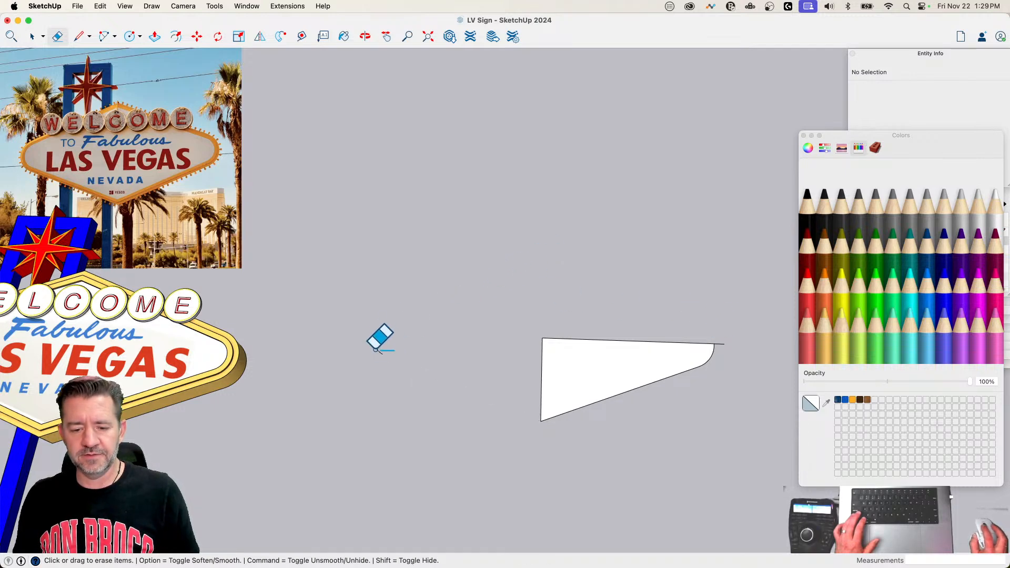
left_click(722, 345)
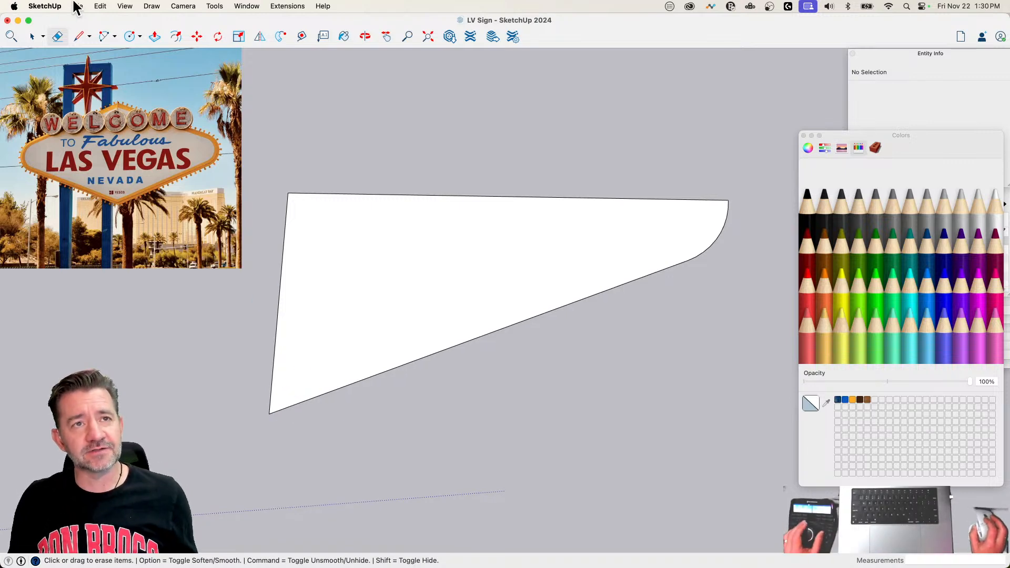
Step: Draw a flat circle with a radius of about 9 11/16" just below the quarter outline's bottom corner
scroll(500, 305, "down", 1)
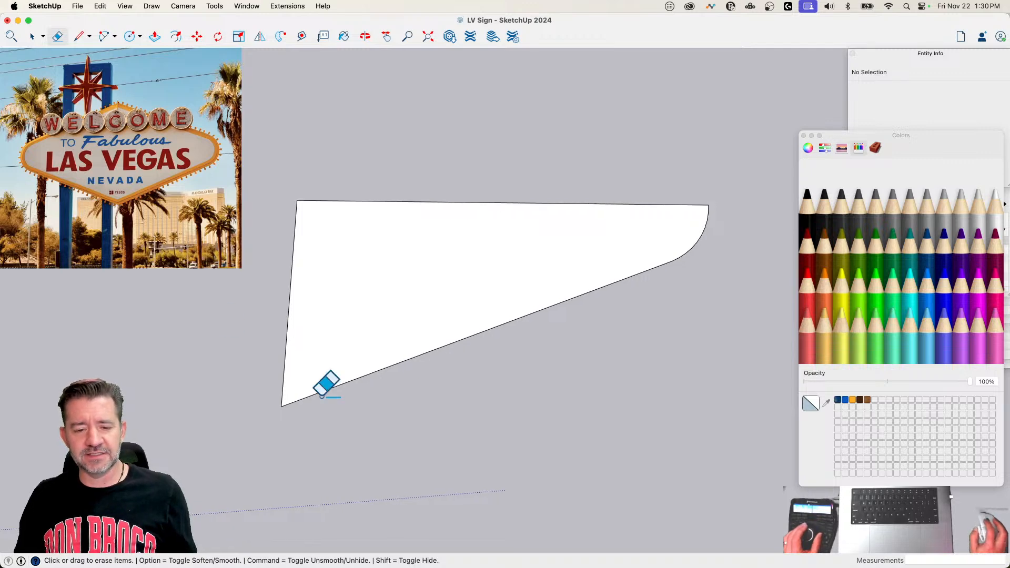
scroll(326, 383, "down", 1)
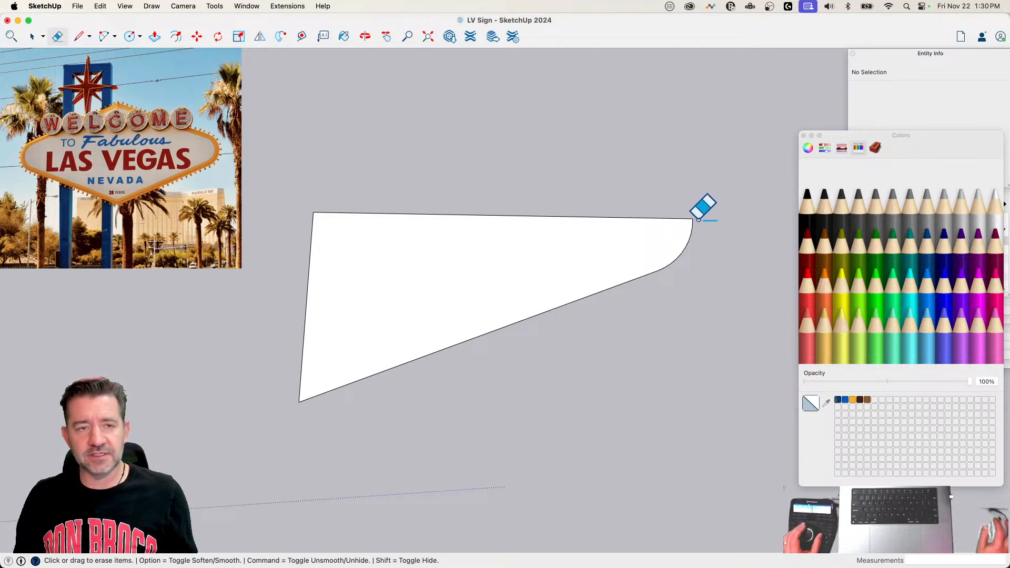
scroll(336, 411, "up", 4)
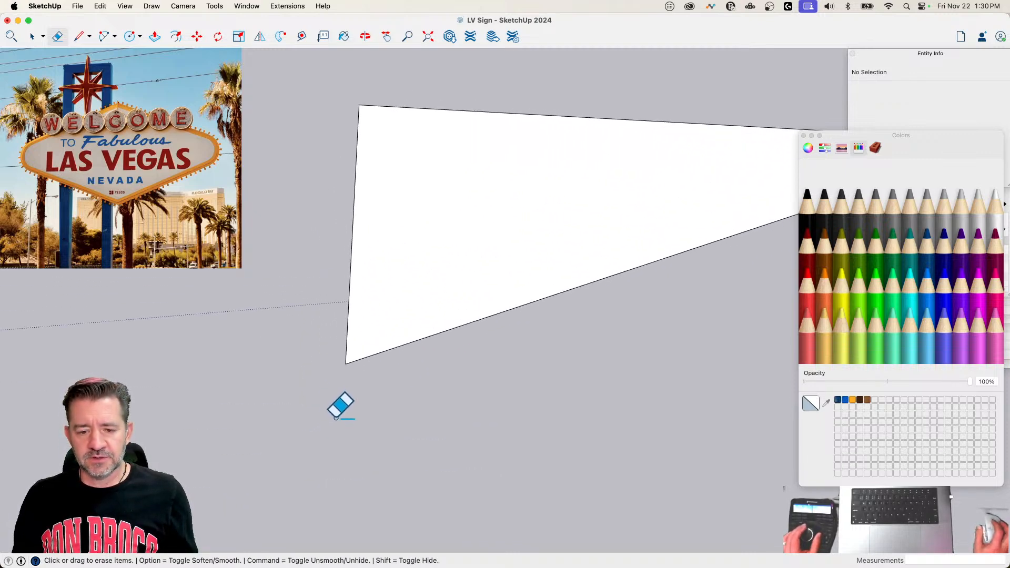
scroll(375, 405, "up", 1)
key("c")
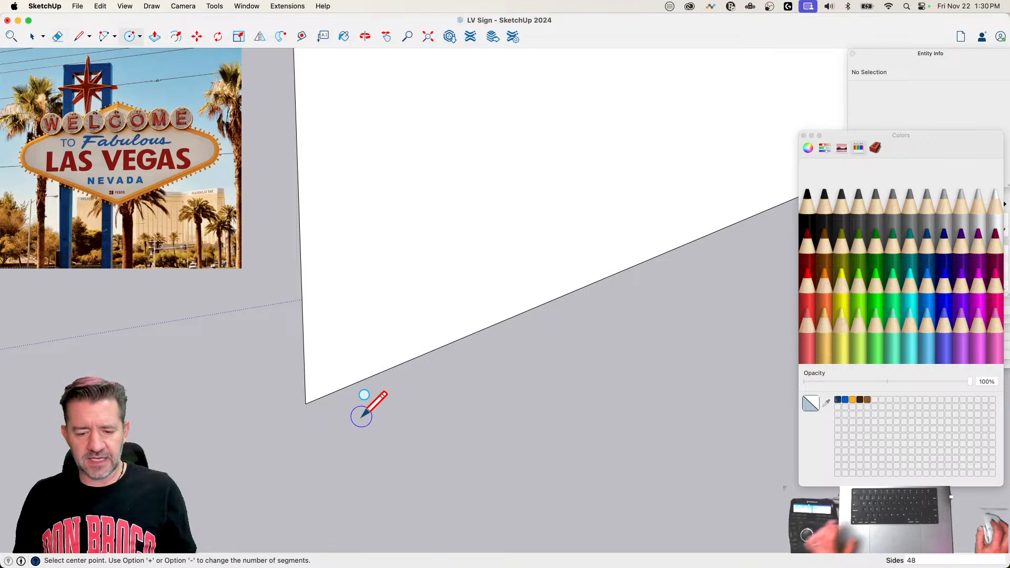
scroll(340, 413, "down", 2)
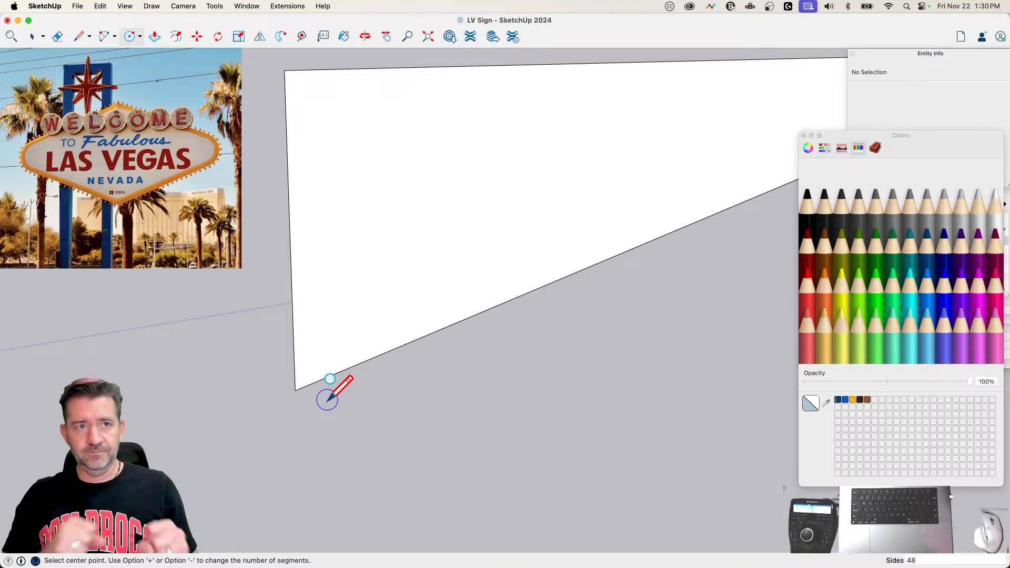
left_click(327, 400)
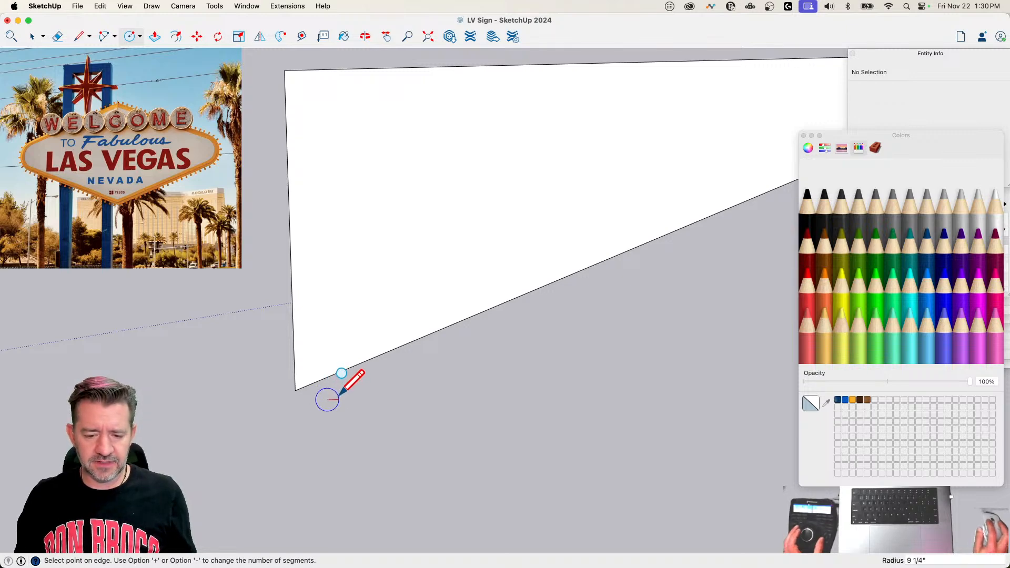
left_click(342, 373)
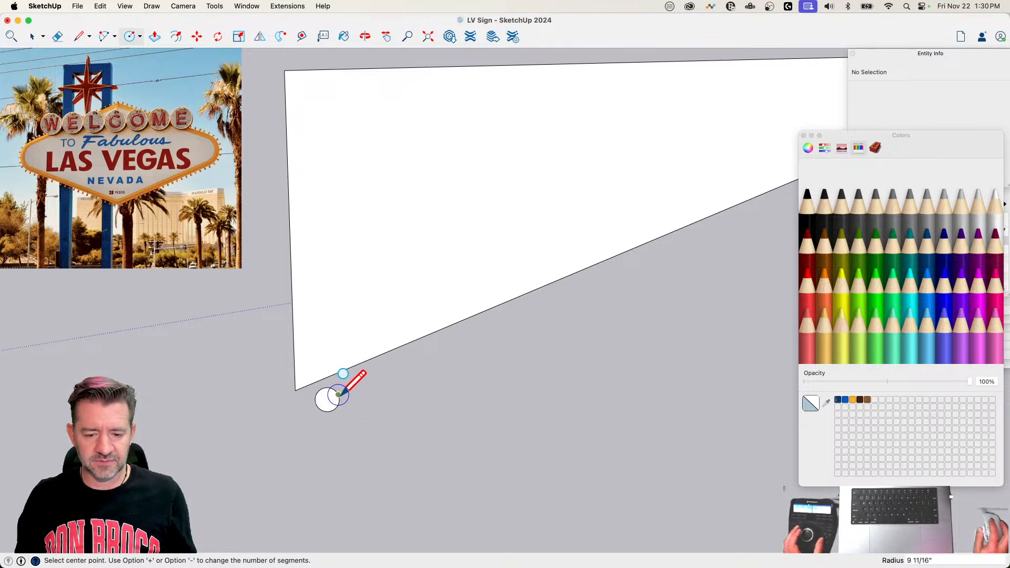
key("space")
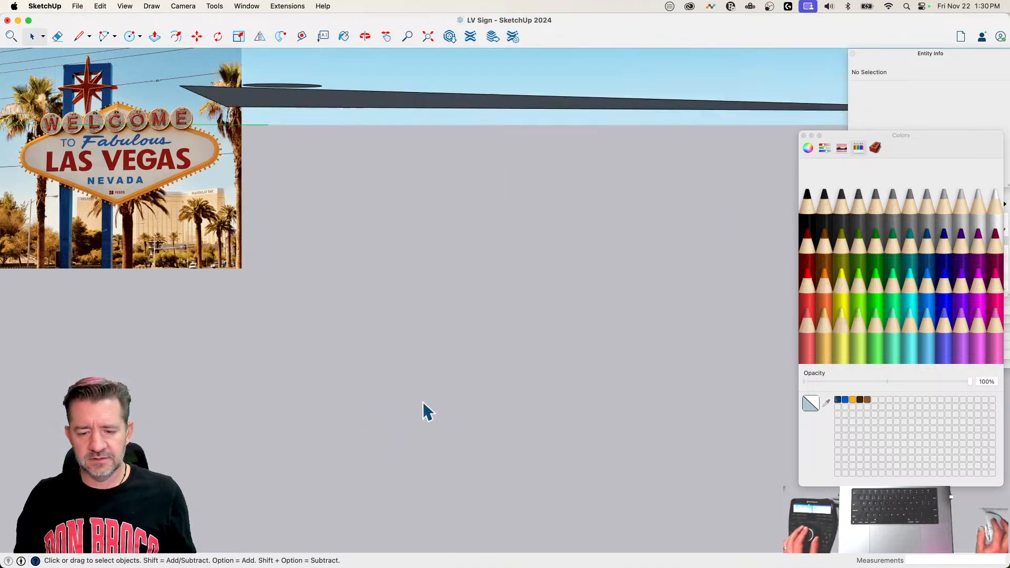
Step: Draw a matching circle perpendicular to the first one, sharing its centre and reaching its edge
key("c")
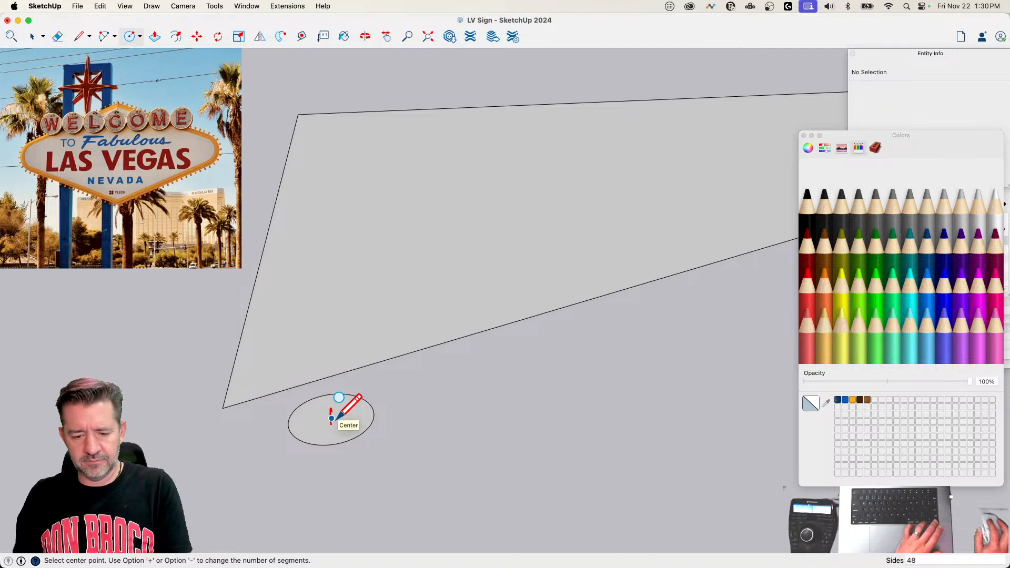
left_click(332, 418)
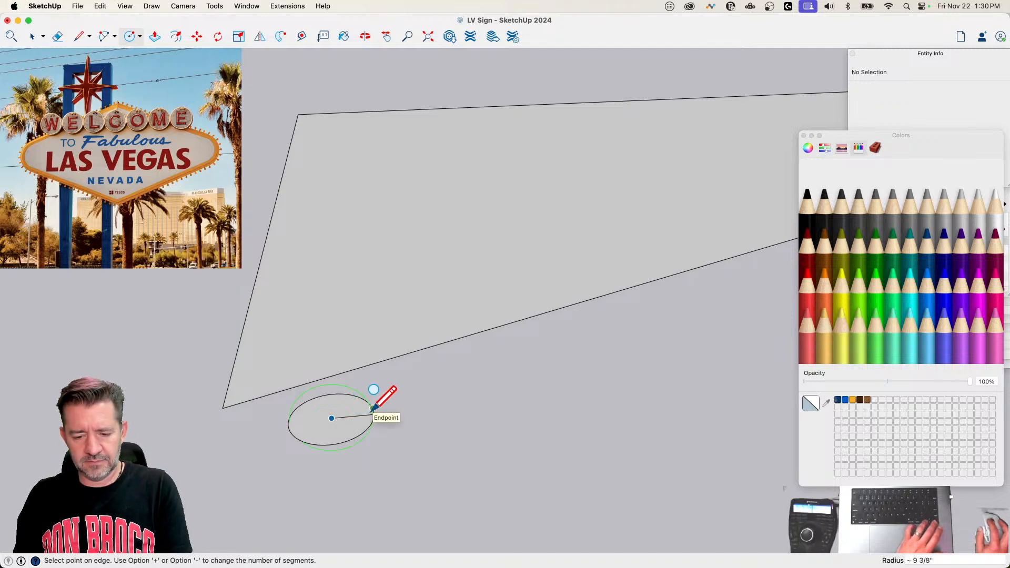
left_click(372, 409)
key("space")
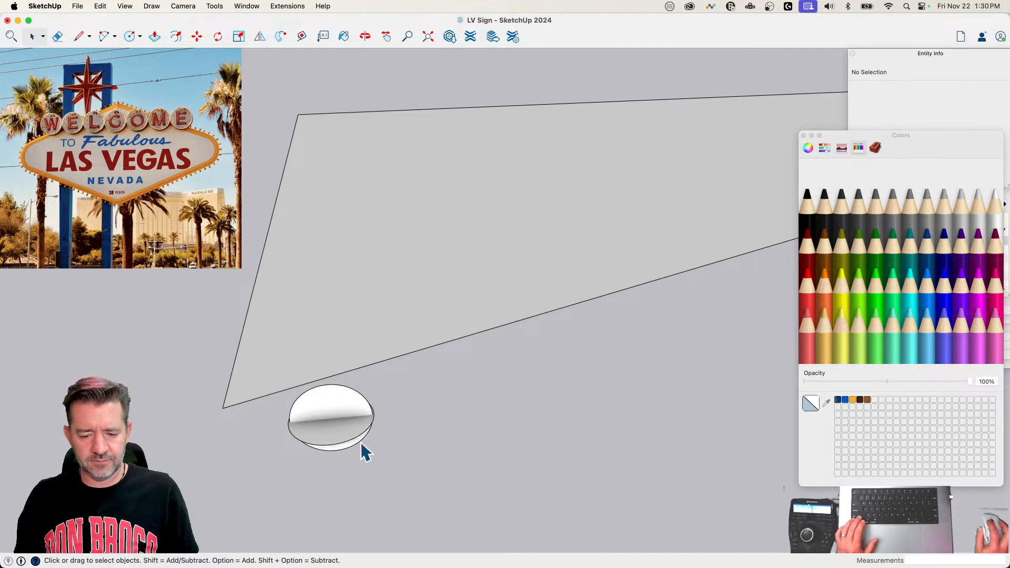
Step: Sweep the upright circle around the flat one with Follow Me to form a sphere, and delete the leftover circle edge
left_click(358, 435)
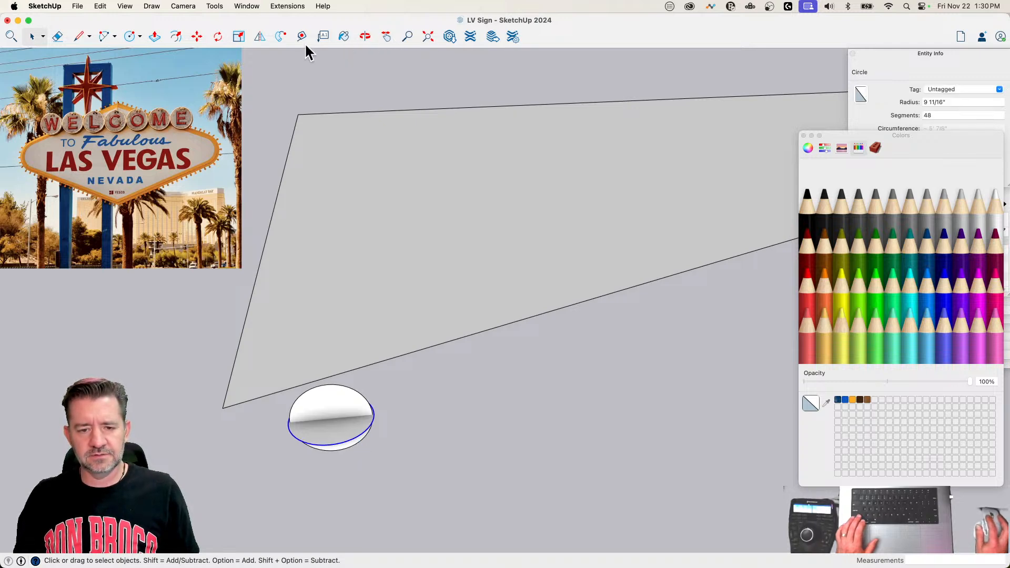
left_click(278, 39)
left_click(353, 405)
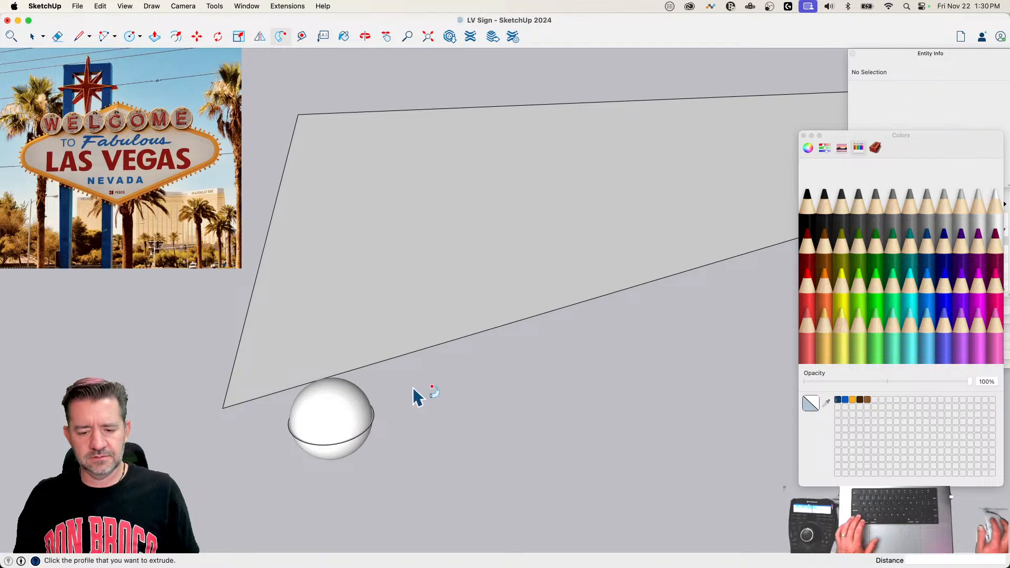
key("e")
key("space")
left_click(338, 445)
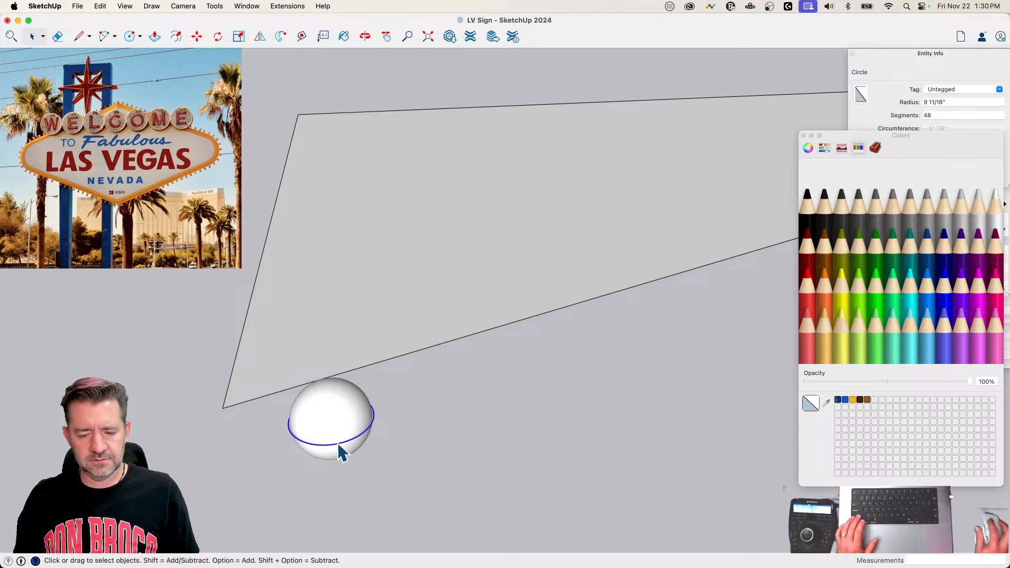
key("Delete")
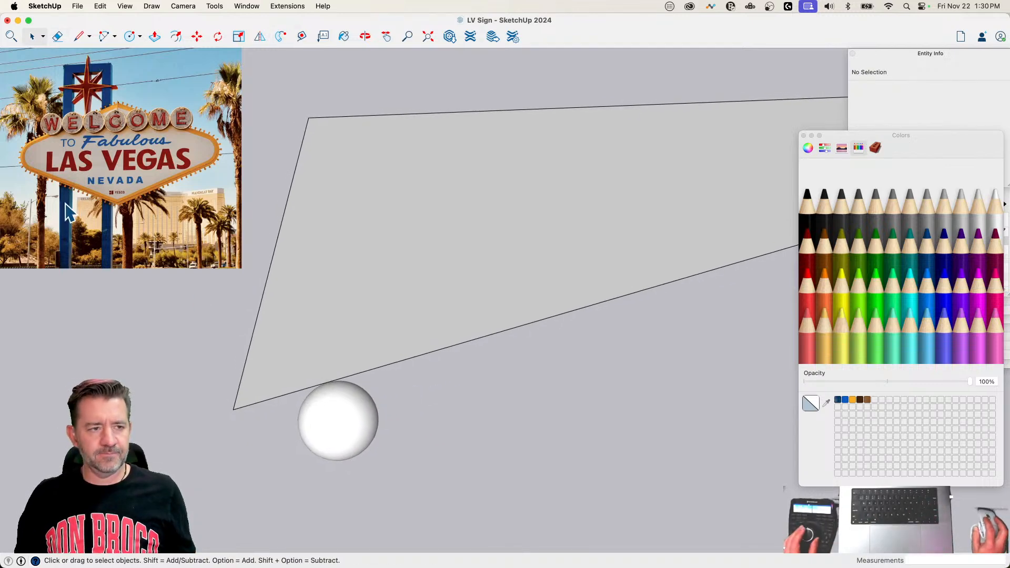
Step: Make the whole sphere a component named Bulb and save the model
triple_click(341, 416)
right_click(340, 415)
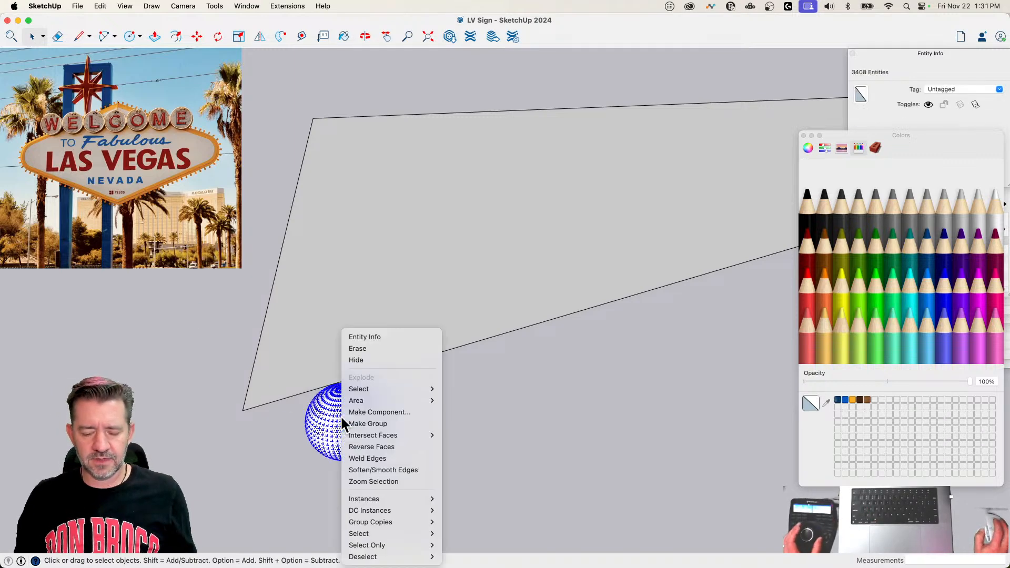
left_click(399, 412)
type("Bul")
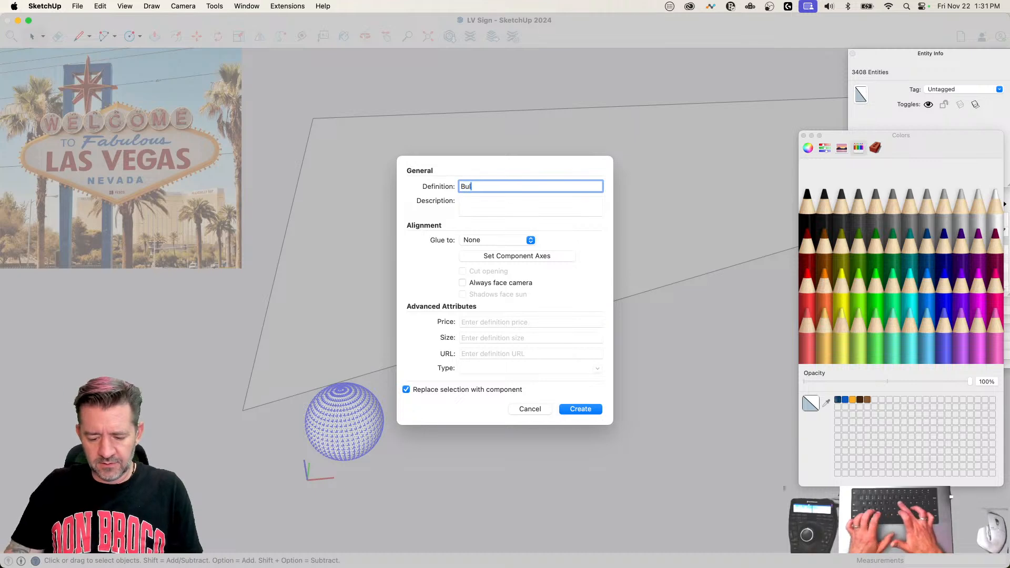
type("b")
key("Return")
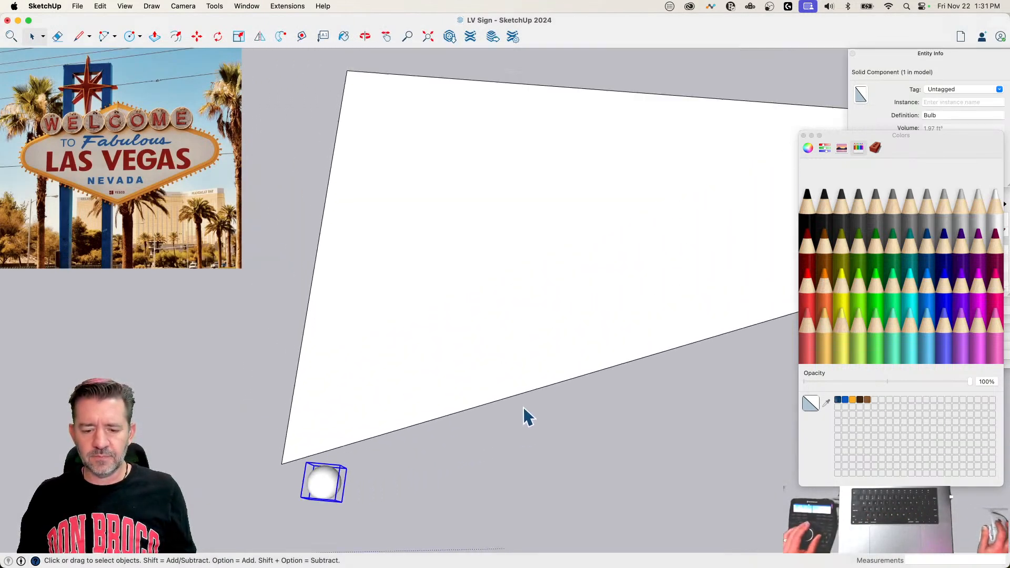
scroll(522, 406, "down", 3)
key("super+s")
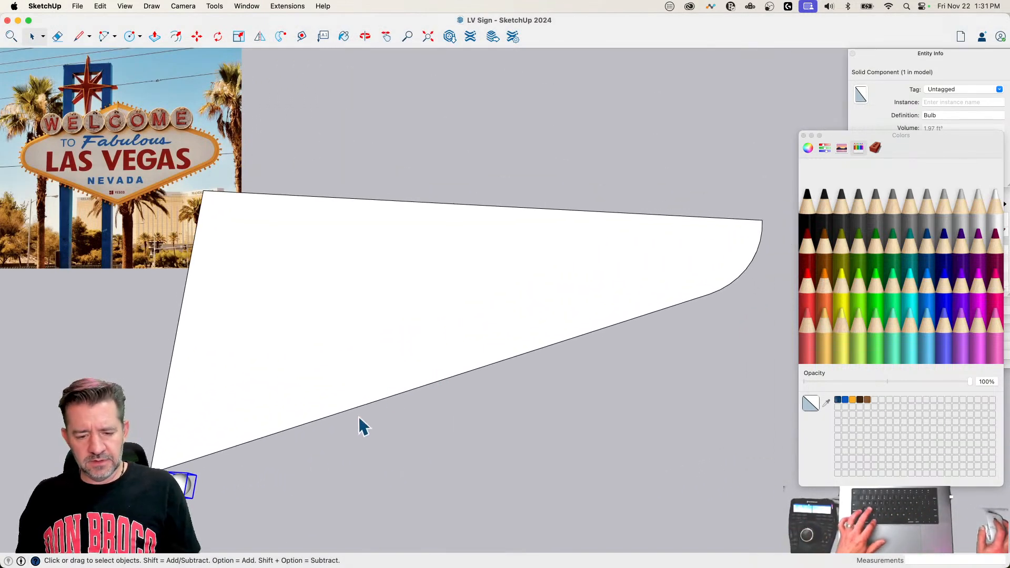
Step: Weld the quarter outline's long slanted edge and its rounded end into one curve
left_click(266, 439)
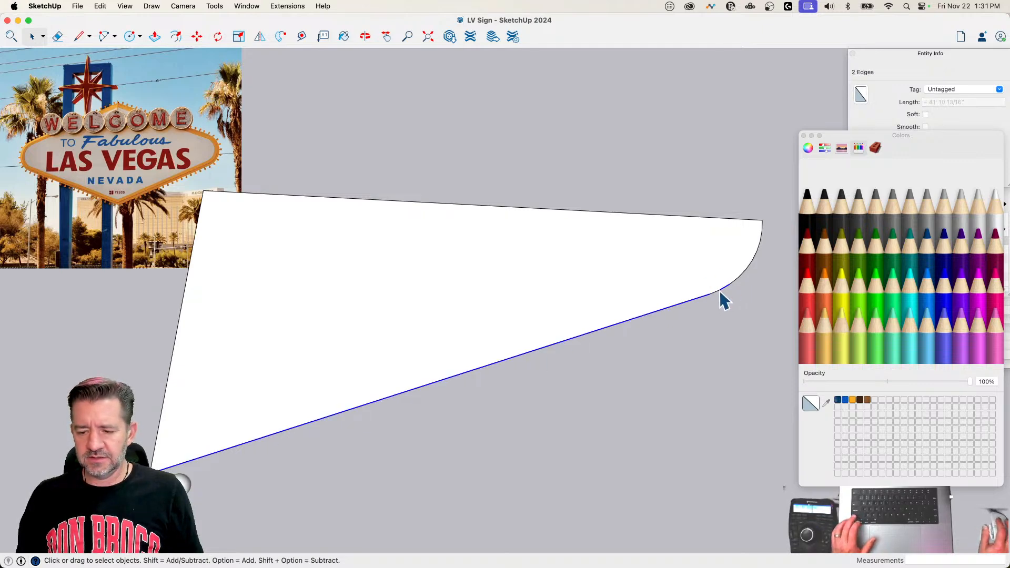
left_click_drag(659, 193, 772, 333, "shift")
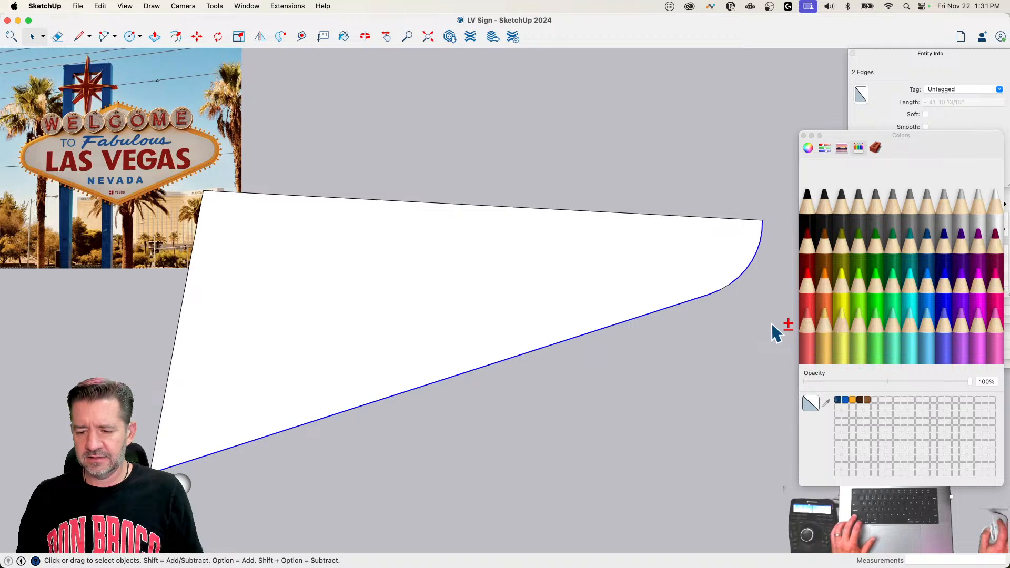
right_click(729, 286)
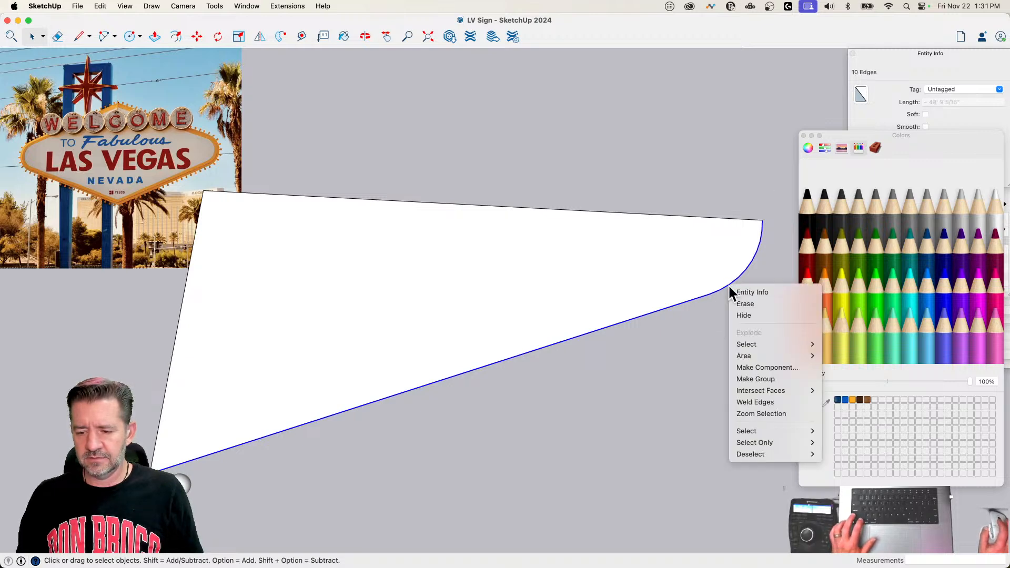
left_click(780, 401)
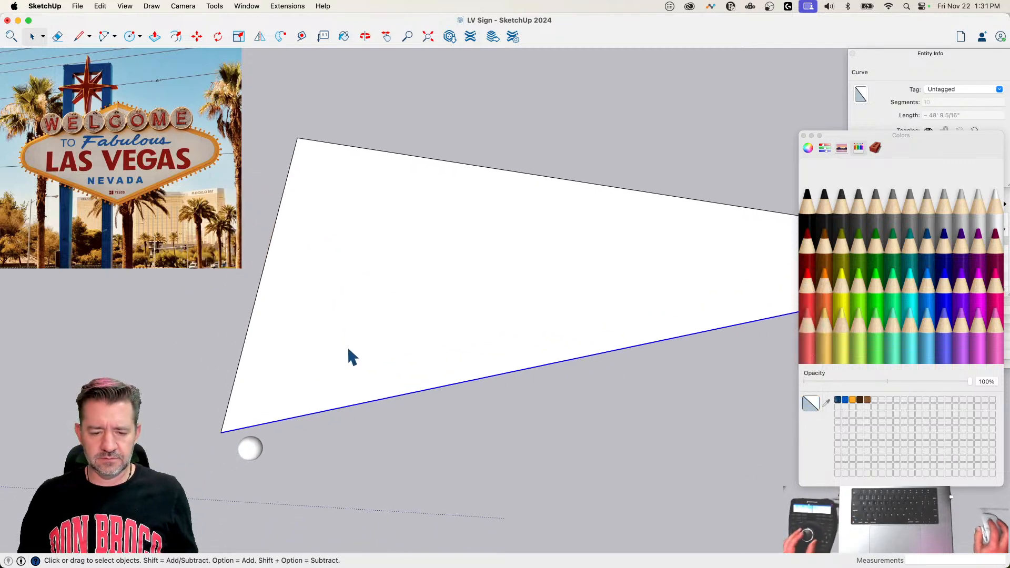
Step: Move the Bulb component in small shifts until it sits close below the outline's bottom corner
left_click(287, 470)
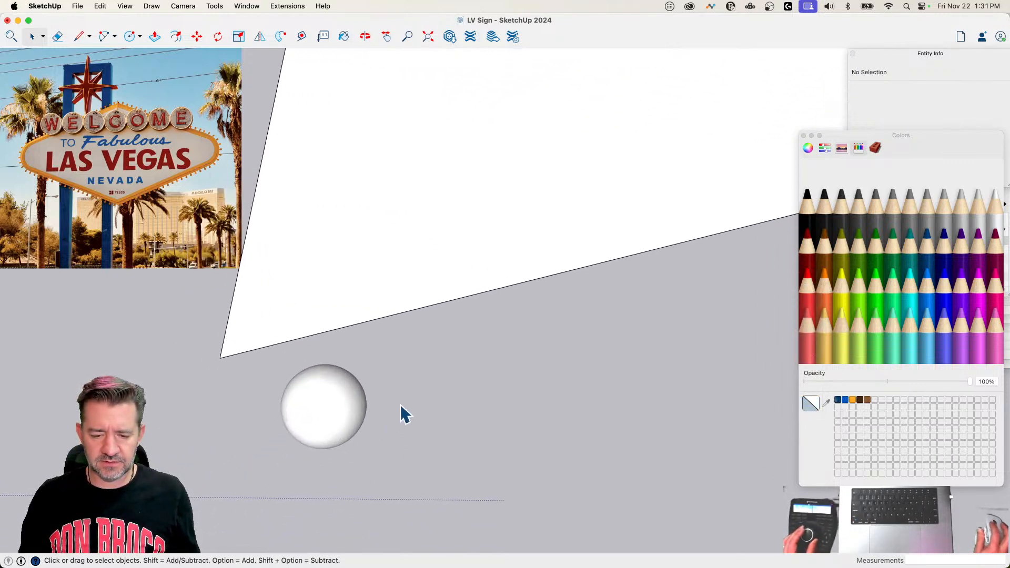
left_click(315, 408)
key("m")
left_click(408, 458)
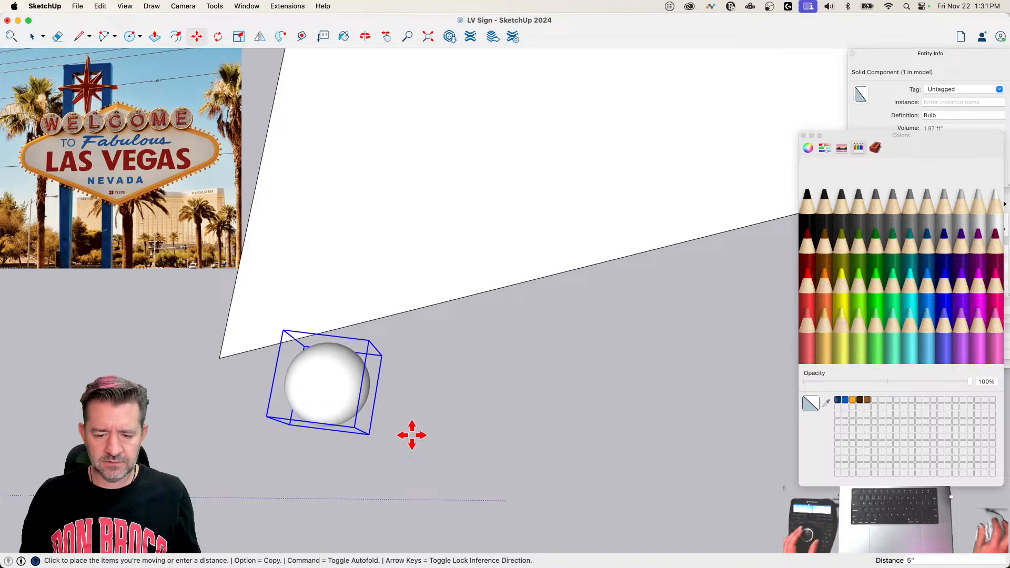
left_click(409, 425)
left_click(459, 444)
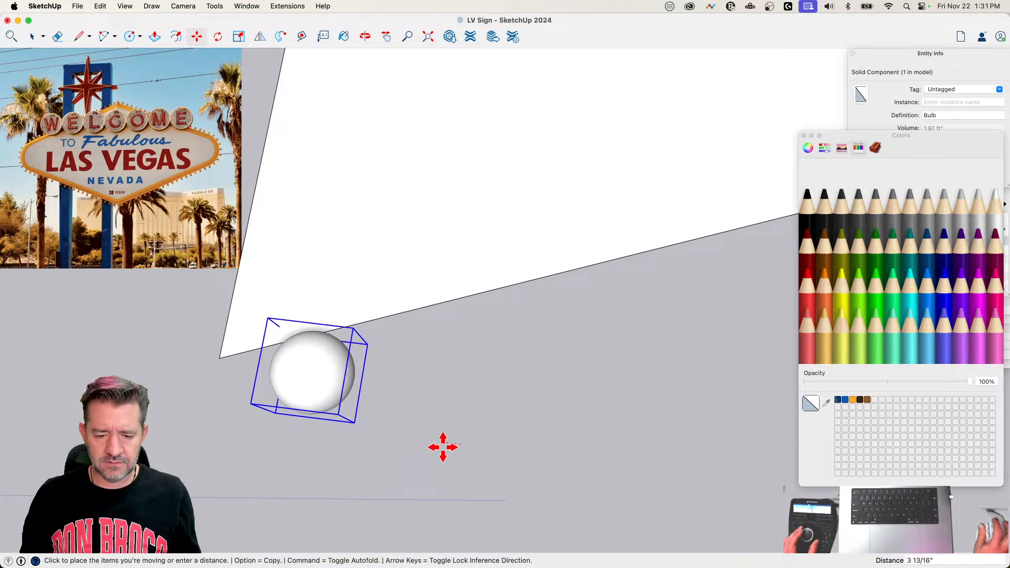
left_click(415, 442)
left_click(418, 425)
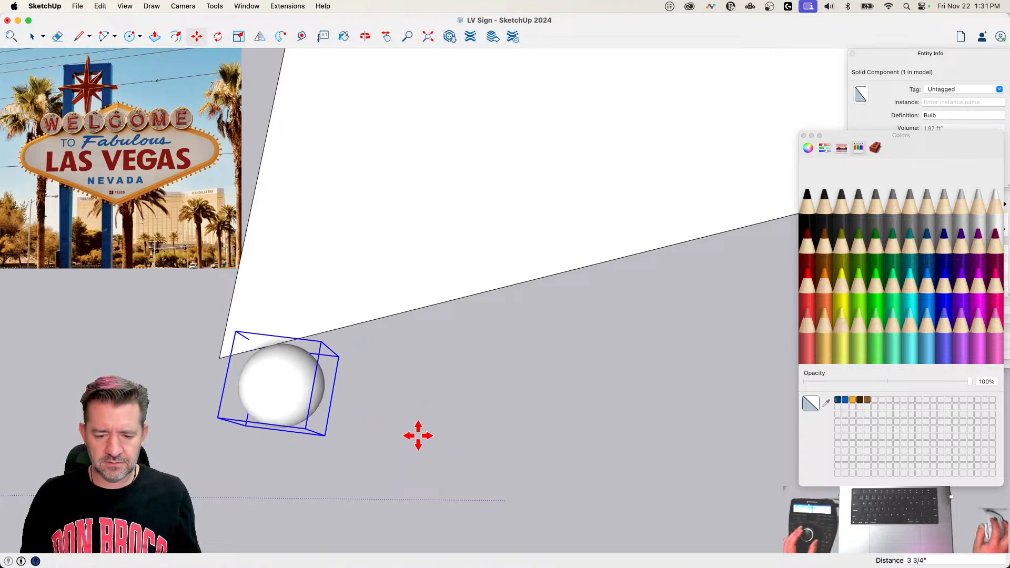
left_click(418, 435)
key("space")
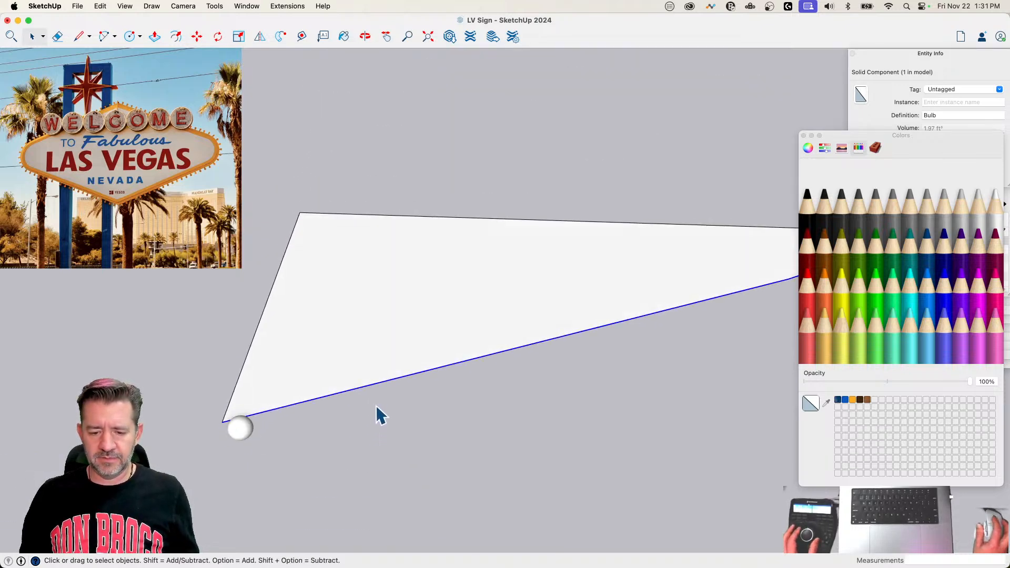
Step: Copy the bulb along the welded curve with PathCopy at 2' spacing
left_click(282, 5)
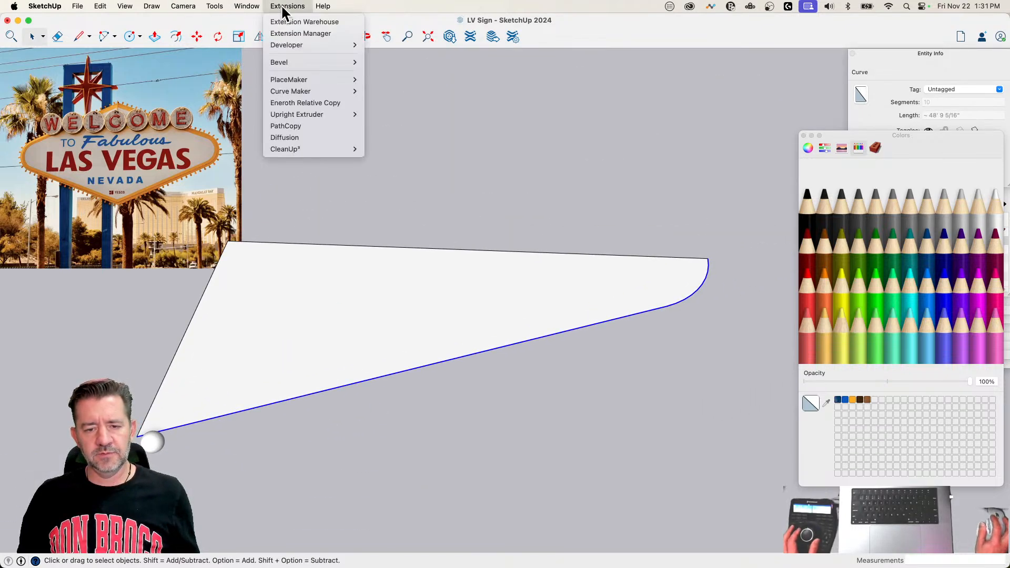
left_click(312, 126)
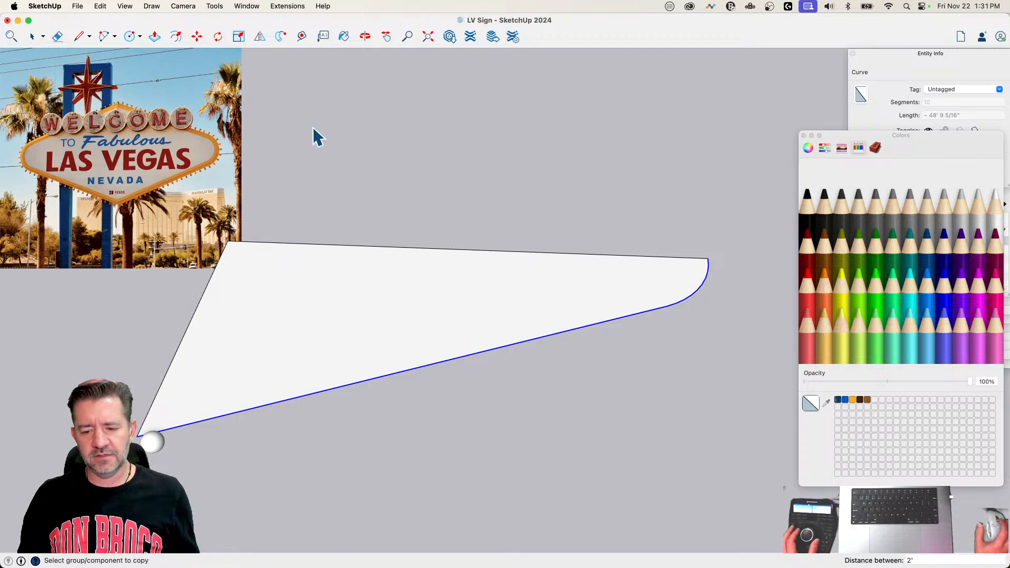
left_click(152, 444)
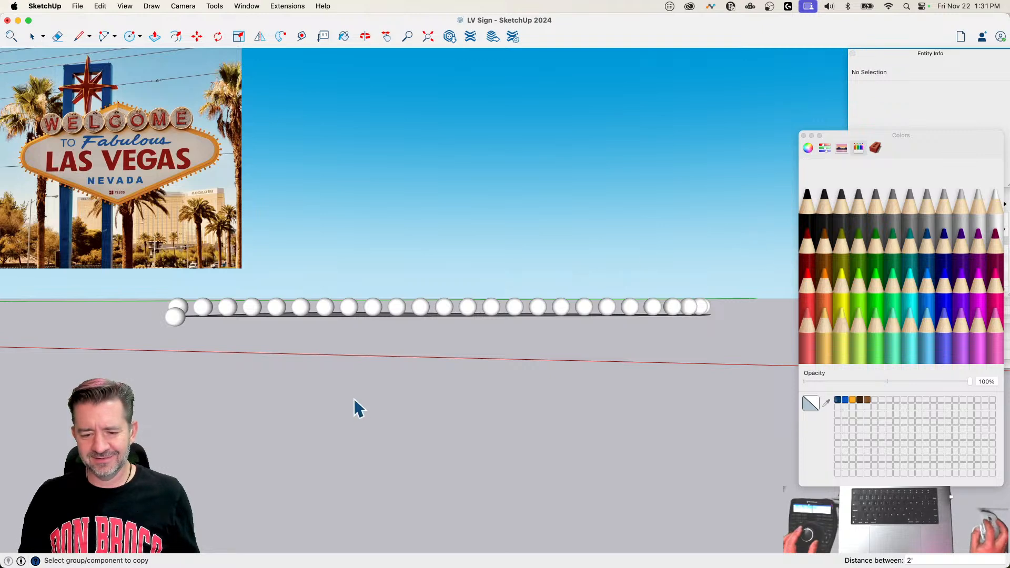
Step: Delete the row of bulb copies along the curve, keeping the original bulb
key("l")
key("space")
left_click_drag(740, 266, 289, 293)
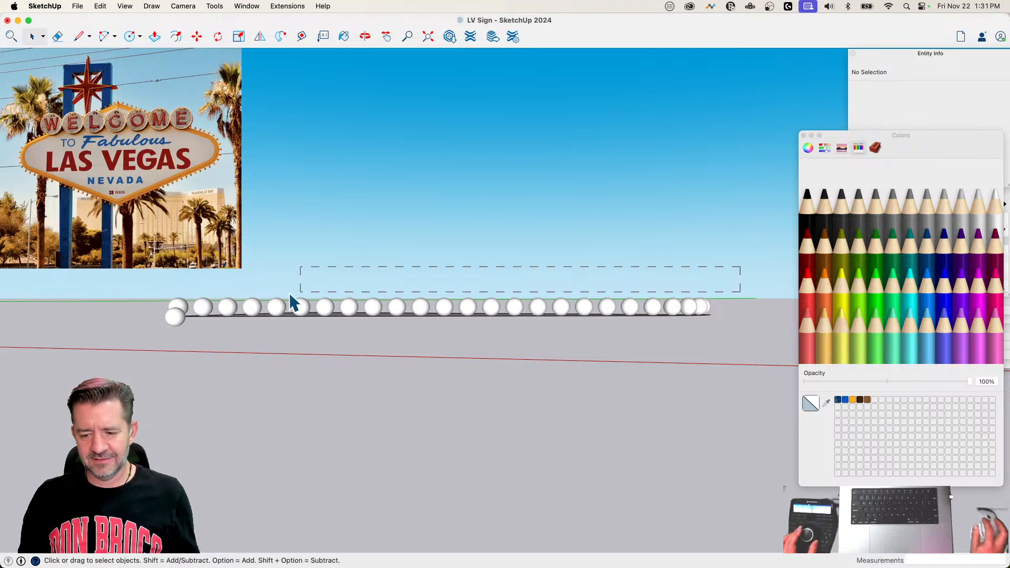
left_click_drag(156, 300, 152, 302)
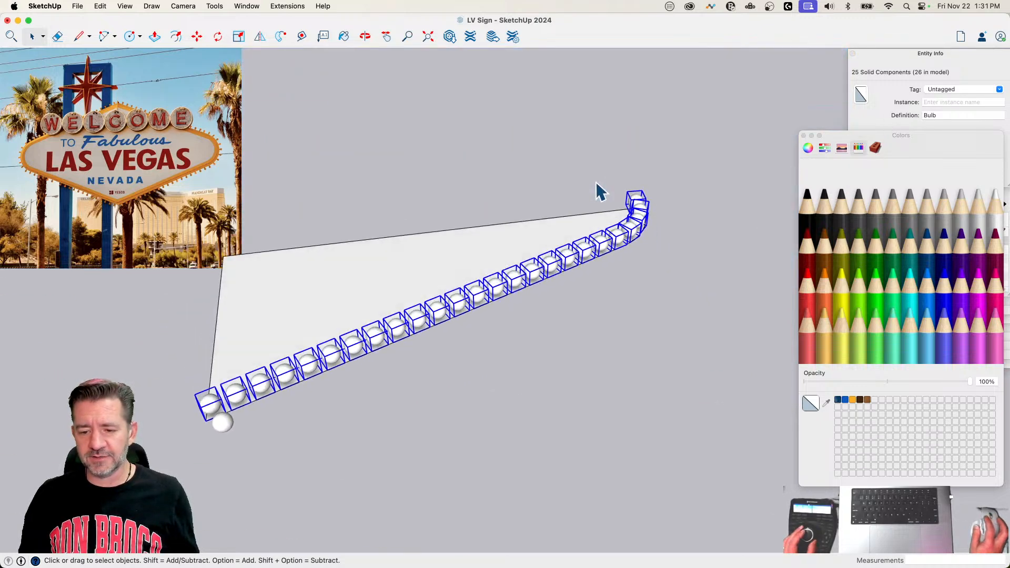
key("Delete")
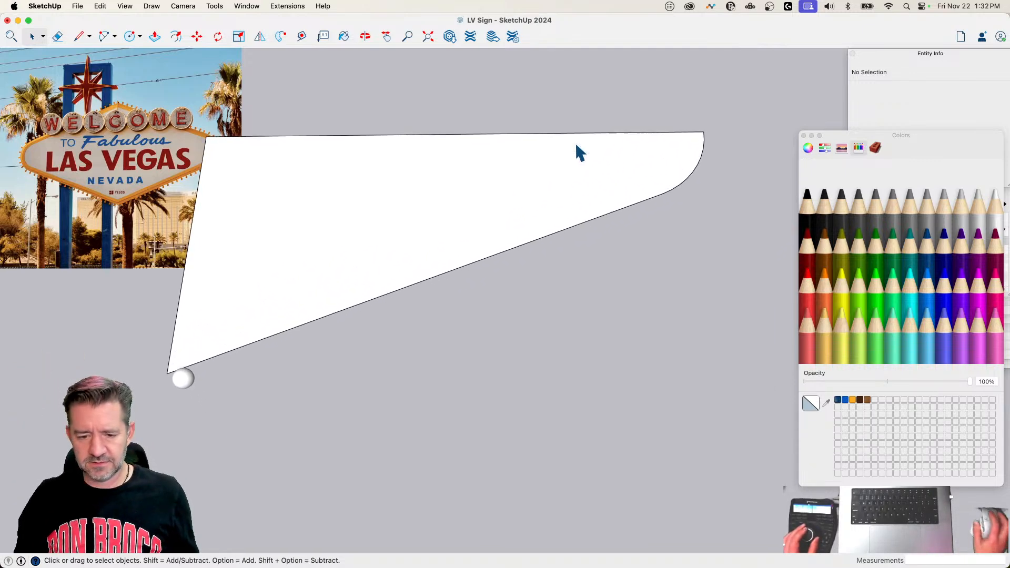
Step: Erase the quarter outline's two straight edges that are not part of the welded curve, along with the face
left_click(393, 300)
left_click(394, 299)
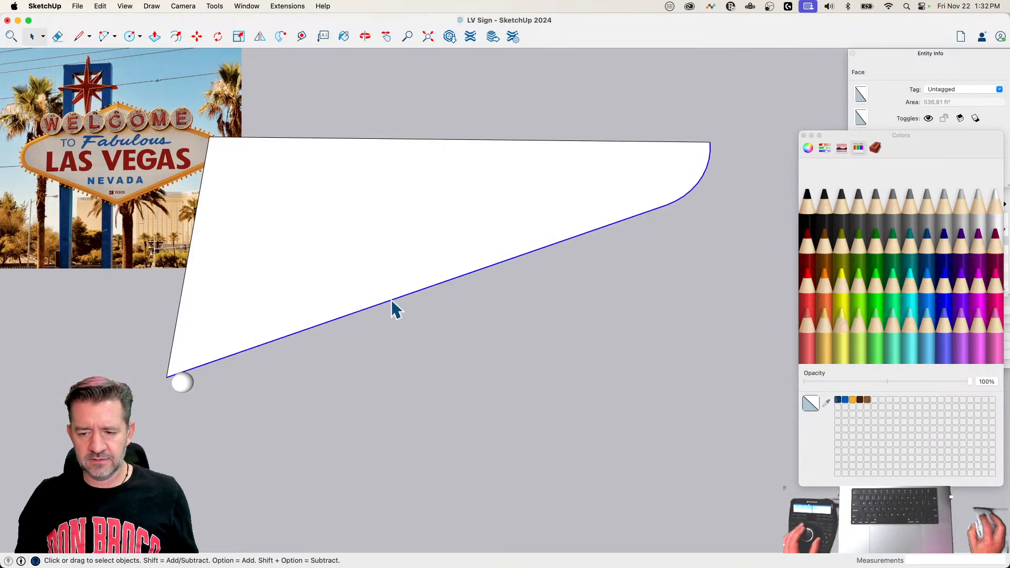
key("e")
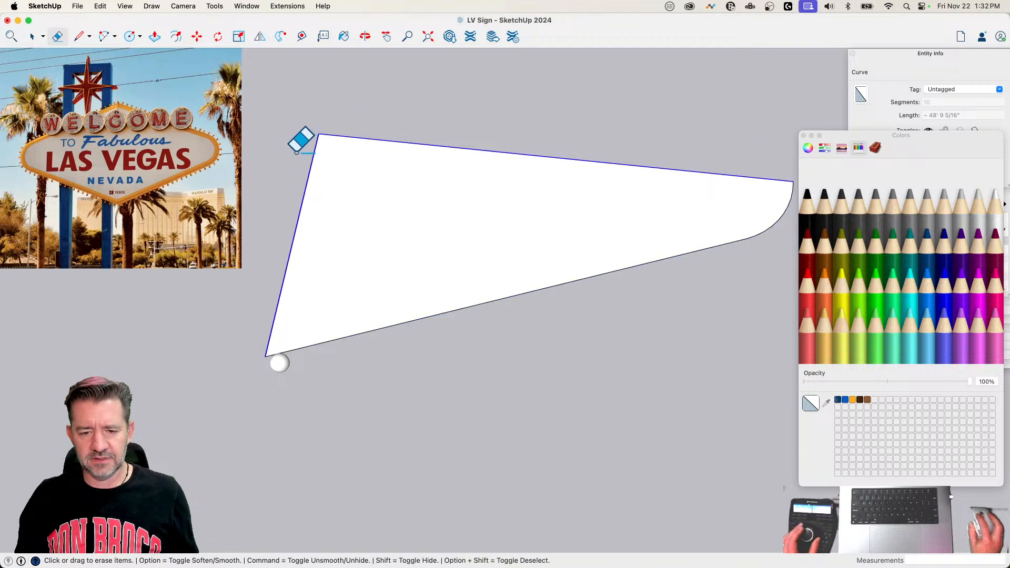
left_click_drag(300, 140, 410, 128)
key("space")
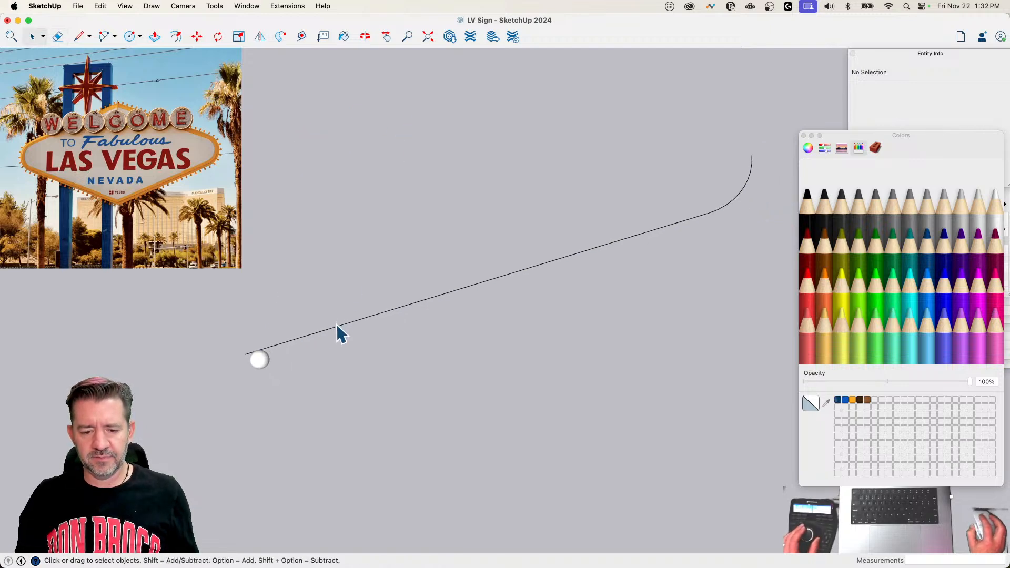
Step: Copy the original bulb along the remaining welded curve with PathCopy at 2' spacing
left_click(342, 326)
left_click(287, 6)
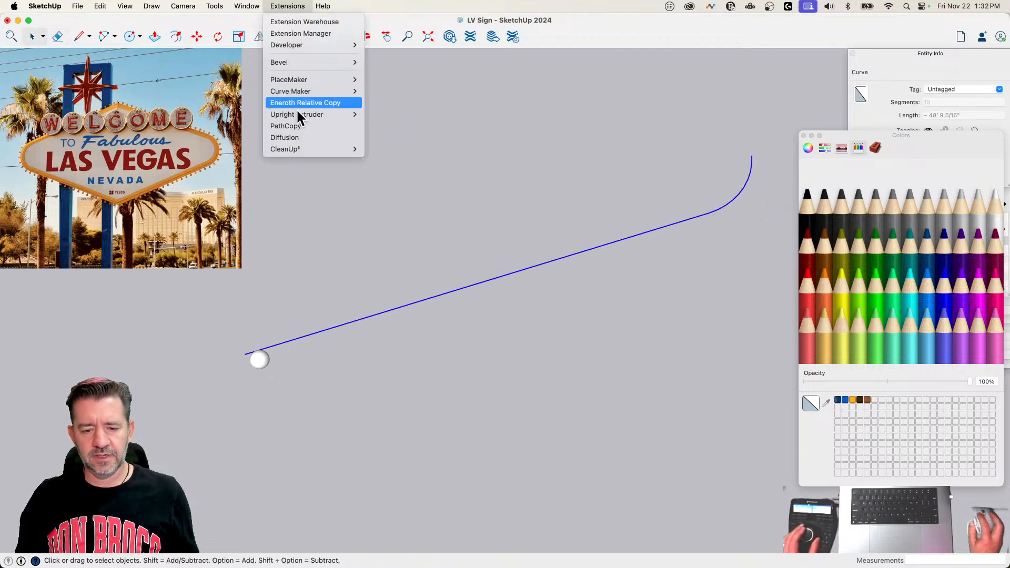
left_click(309, 136)
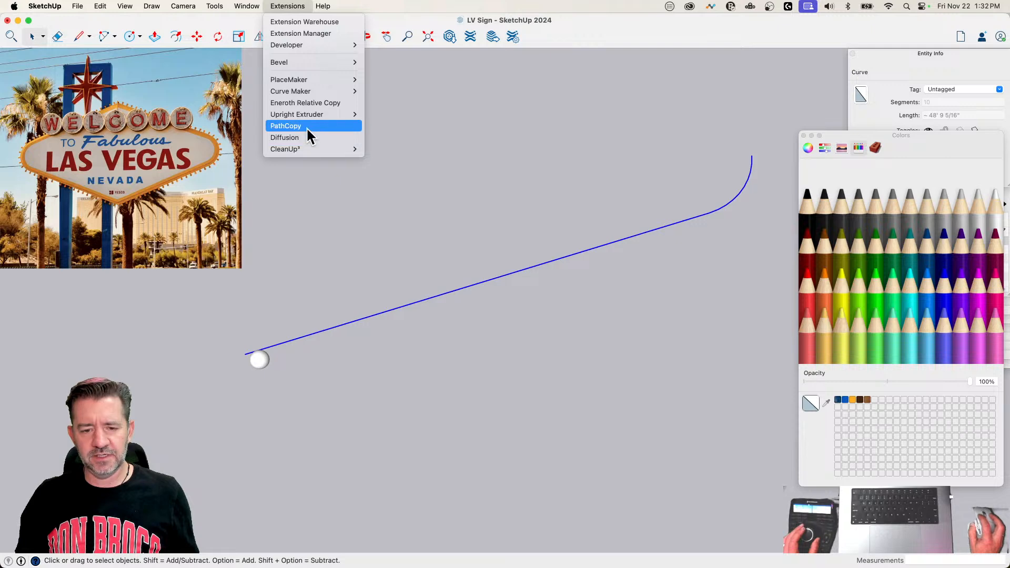
left_click(259, 359)
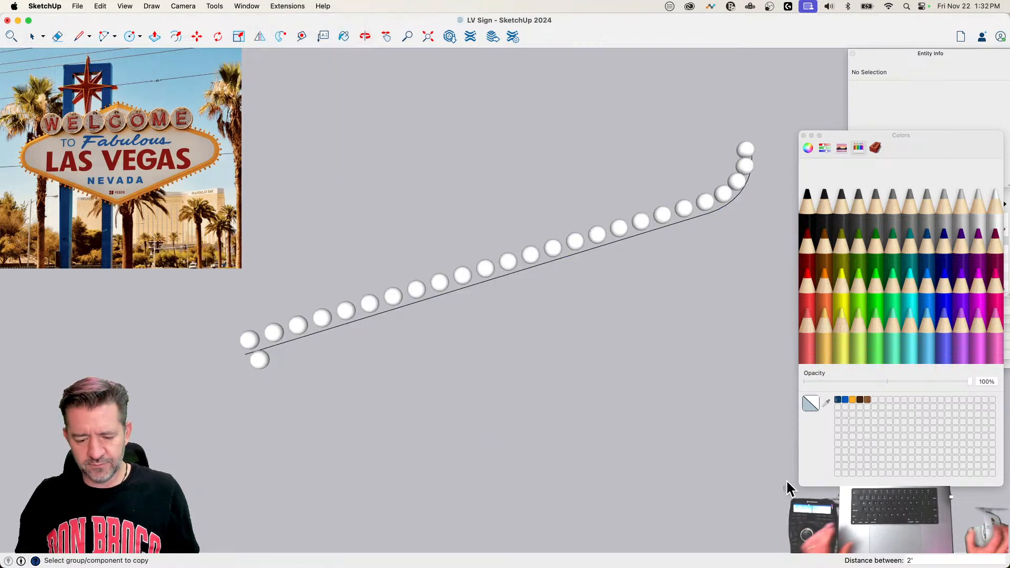
Step: Try a tighter distance of 1'11" between the bulb copies along the curve
type("1'11")
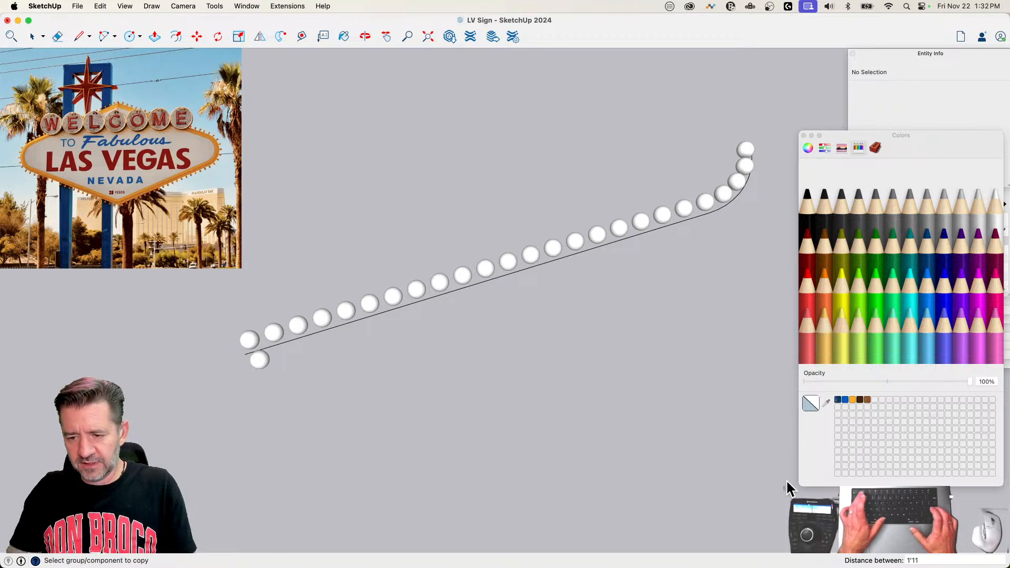
key("Return")
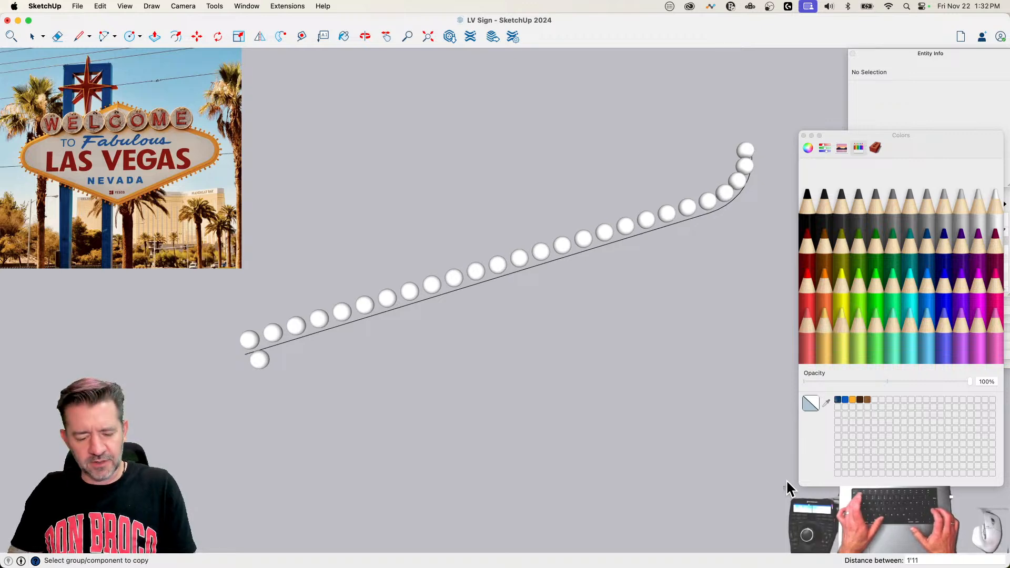
Step: Set the distance between the bulb copies along the curve to 2'1"
key("BackSpace")
key("BackSpace")
key("BackSpace")
key("BackSpace")
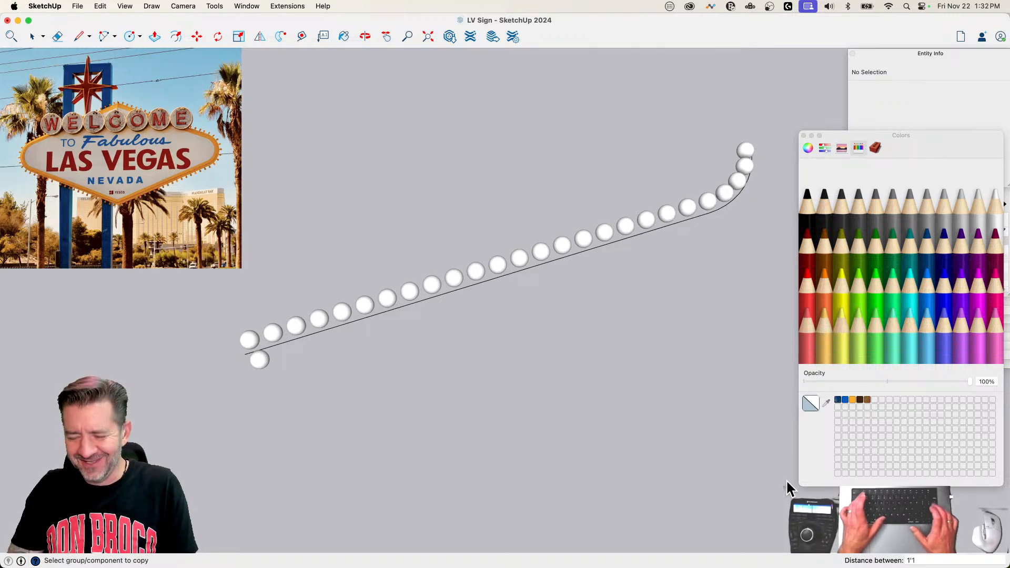
type("2'1")
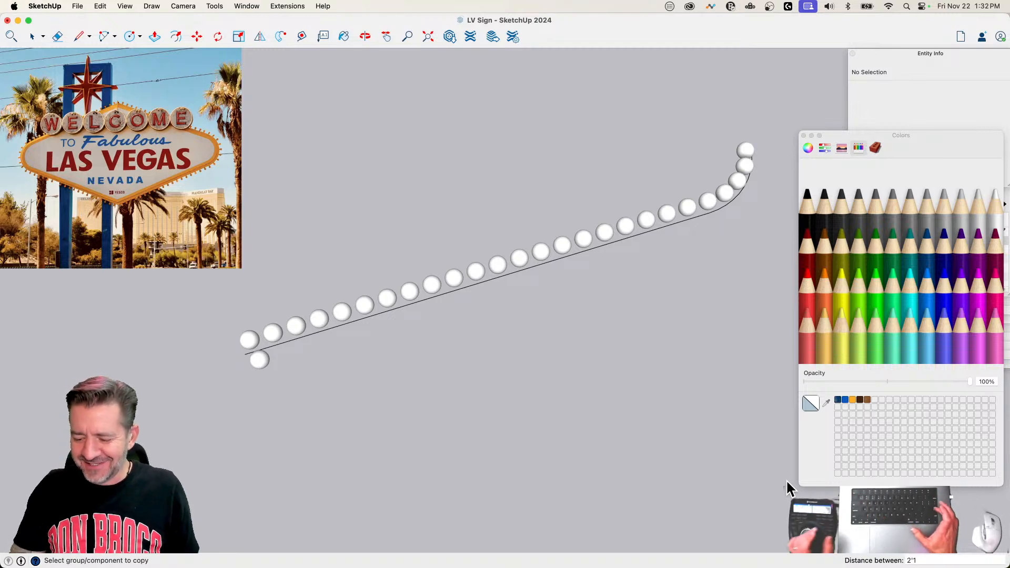
key("Return")
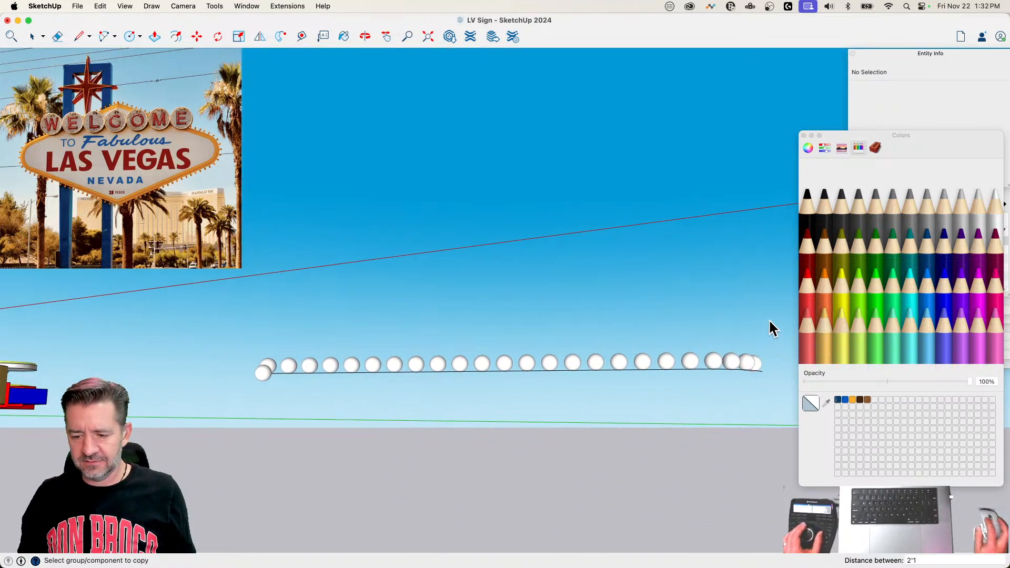
Step: Select the whole row of bulb copies to check their count, and inspect the last bulb at the curve's rounded end
key("l")
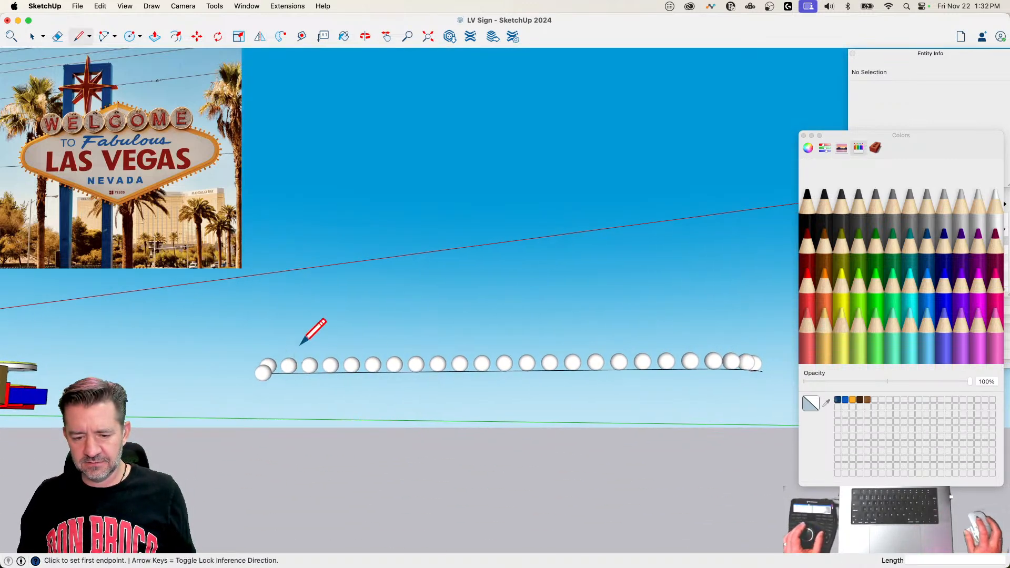
key("space")
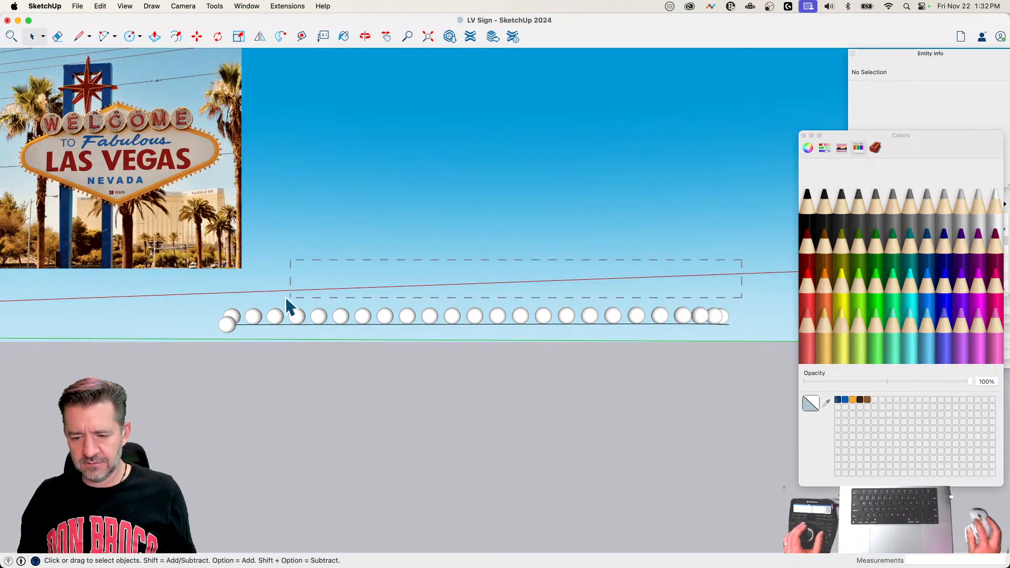
left_click_drag(288, 305, 208, 321)
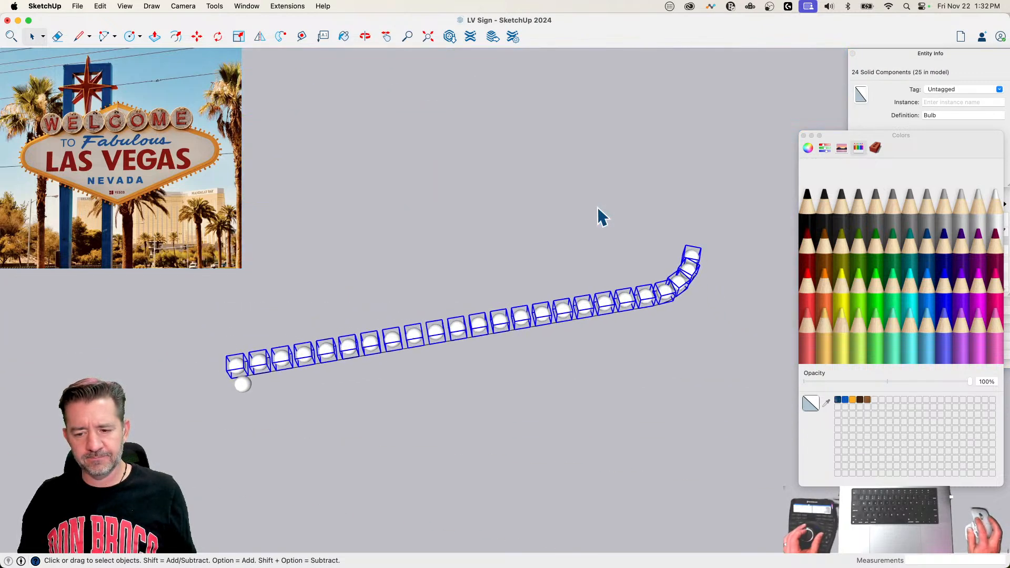
left_click(597, 206)
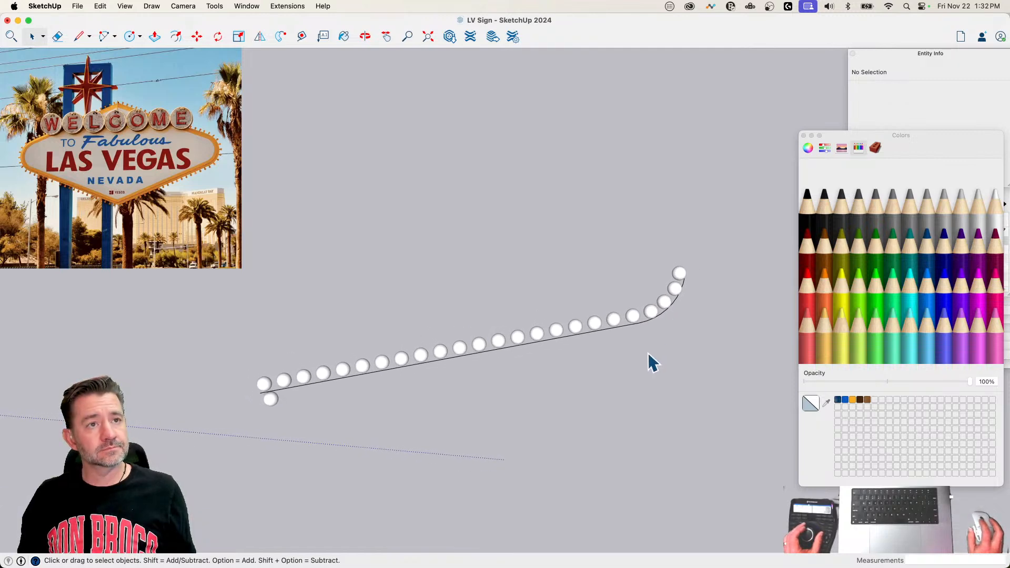
key("super+1")
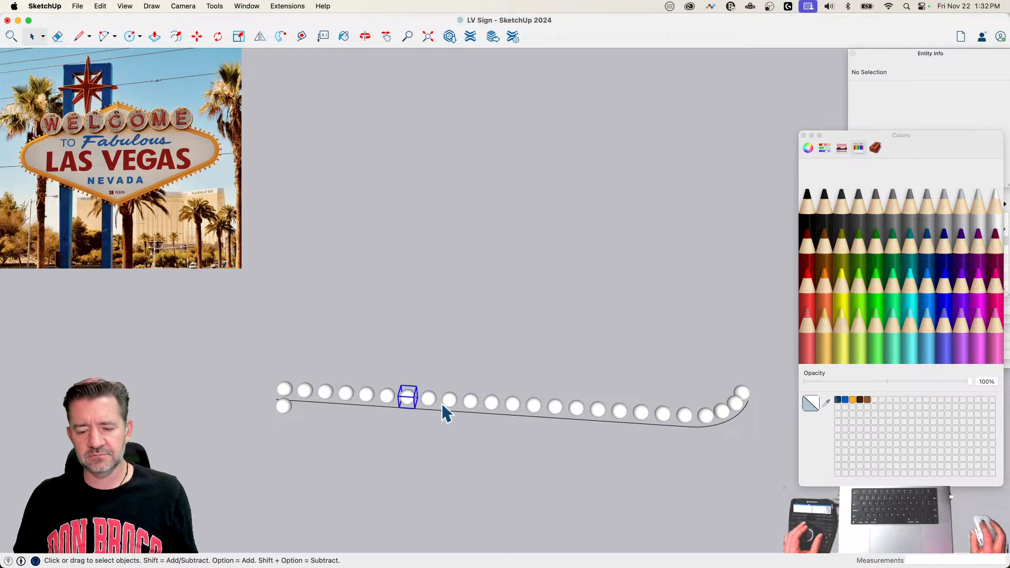
left_click(743, 392)
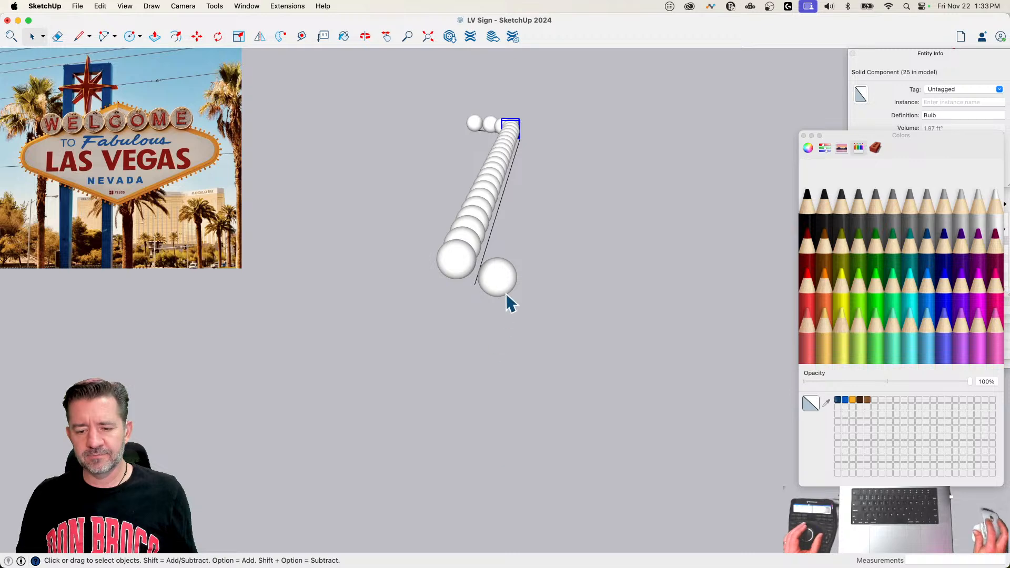
Step: Try to move the sphere inside the original Bulb component relative to the component's axes, and leave the component
double_click(503, 291)
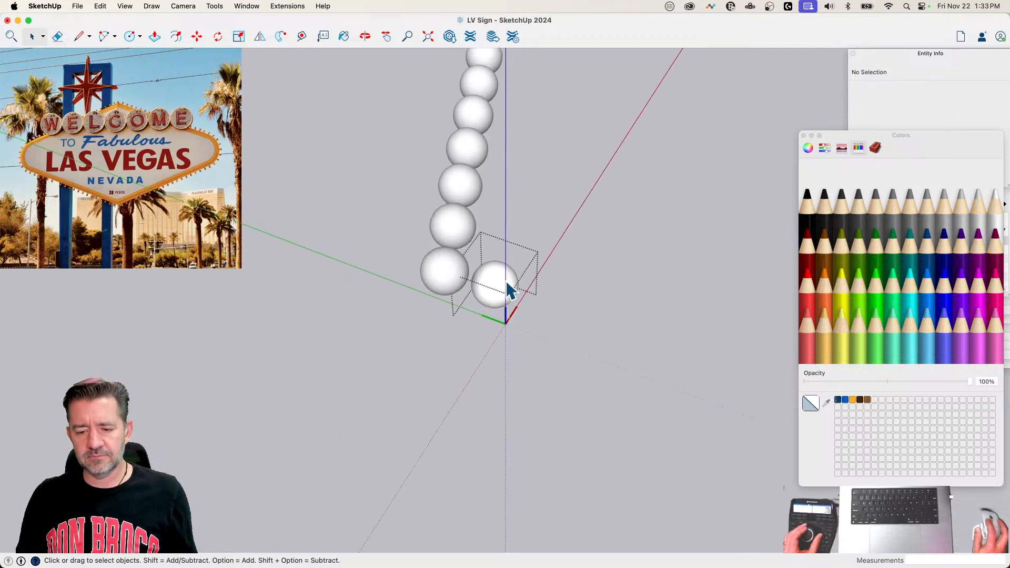
left_click(504, 279)
key("m")
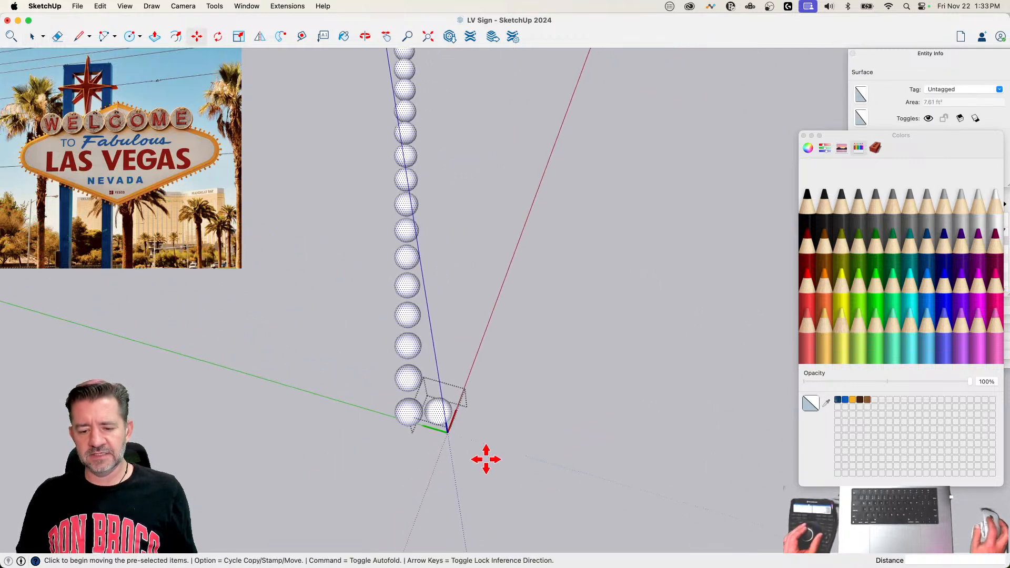
left_click(460, 487)
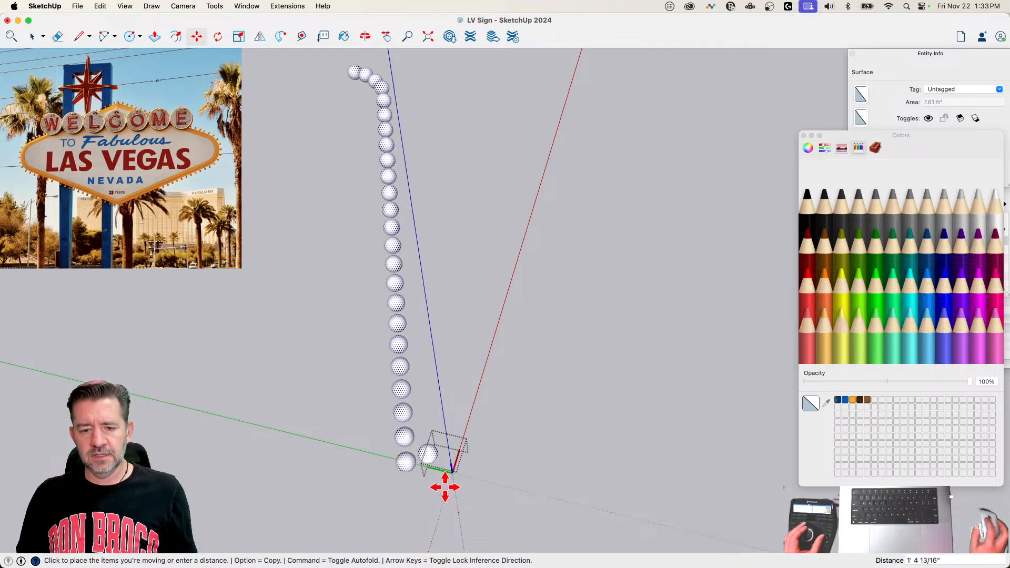
key("space")
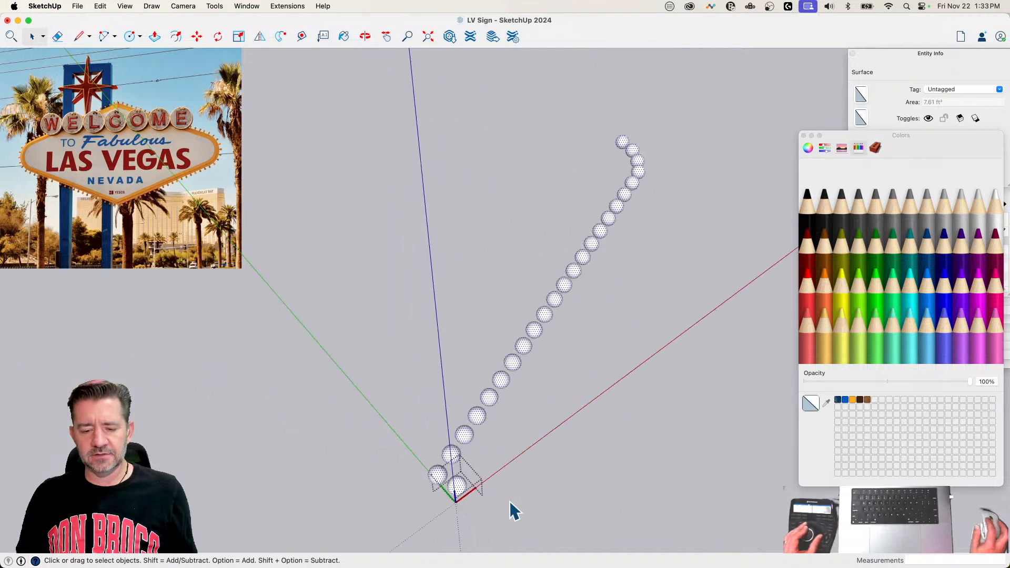
left_click(562, 516)
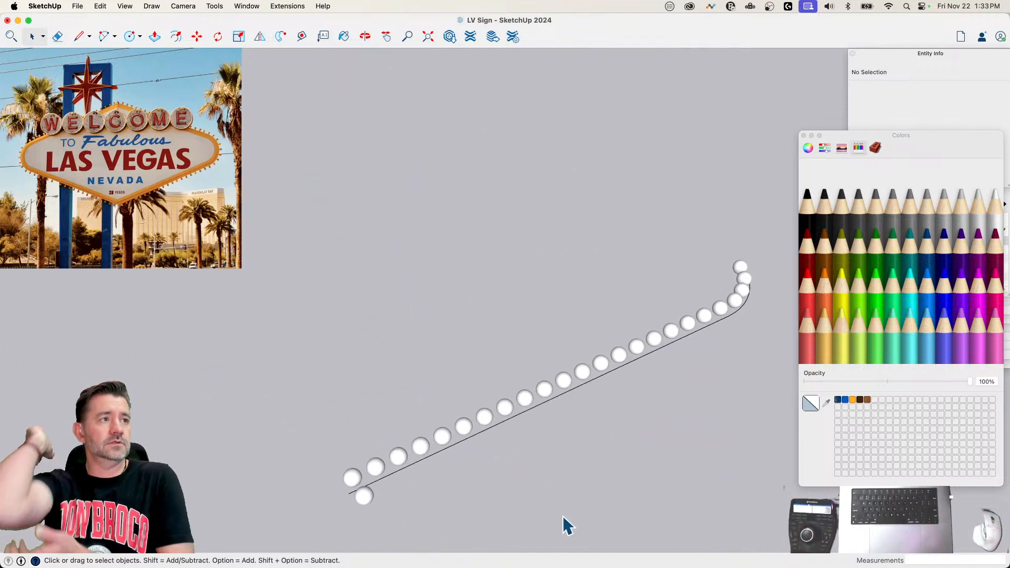
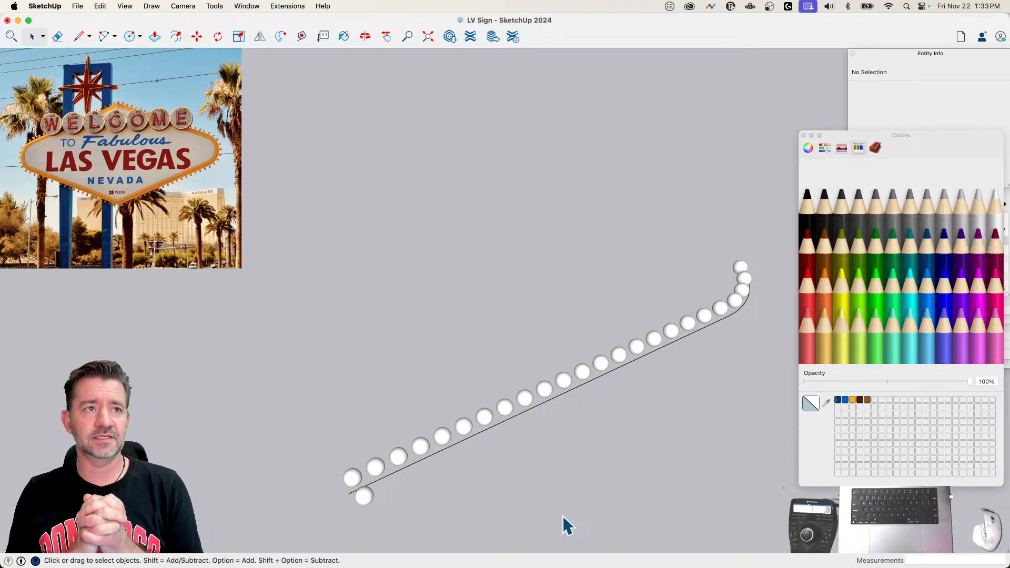
Step: Close the Colors window, then move the sphere inside the original Bulb component about 1'10 7/16" so the copies sit outside the curve
left_click(803, 135)
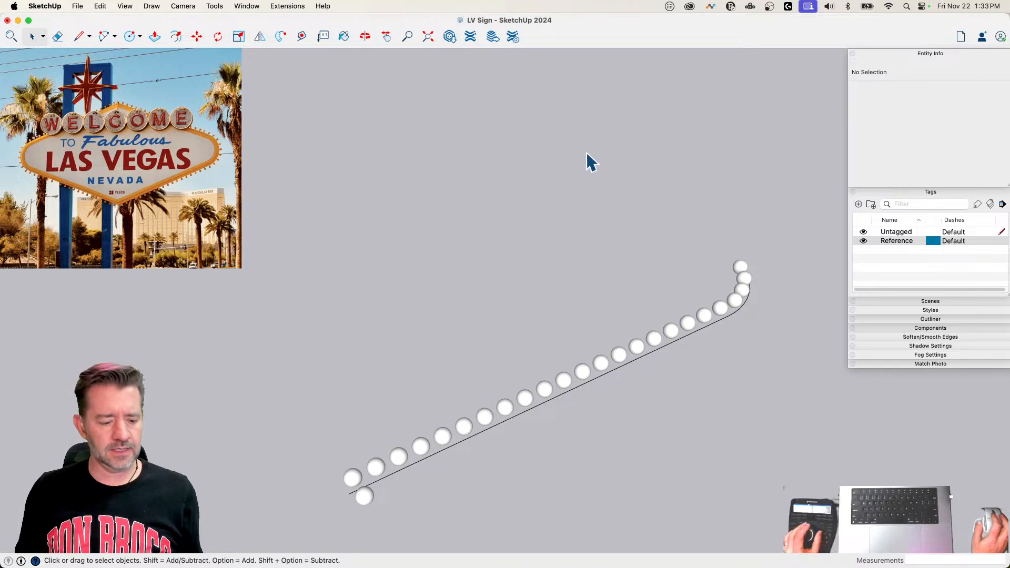
left_click(529, 408)
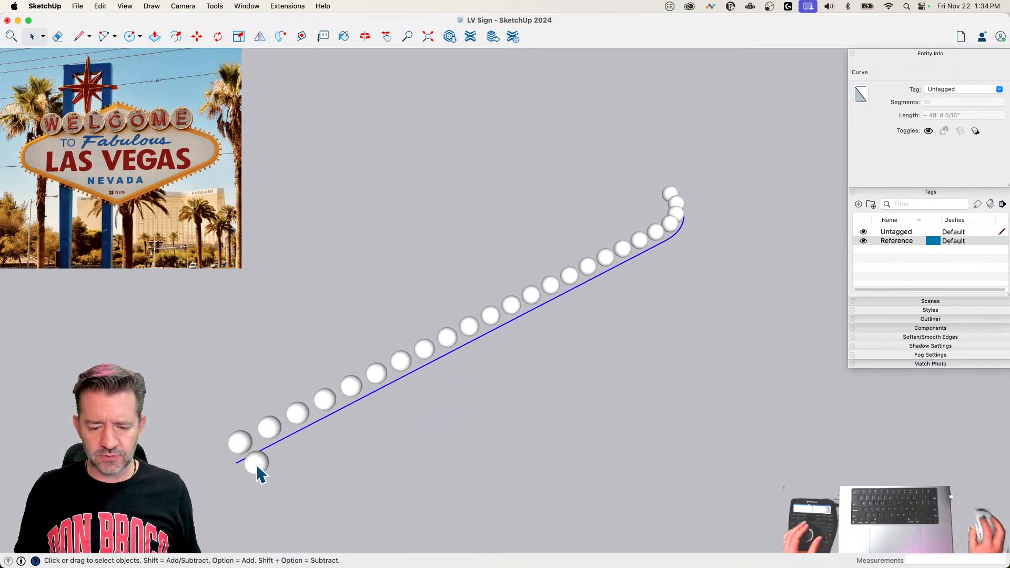
double_click(257, 463)
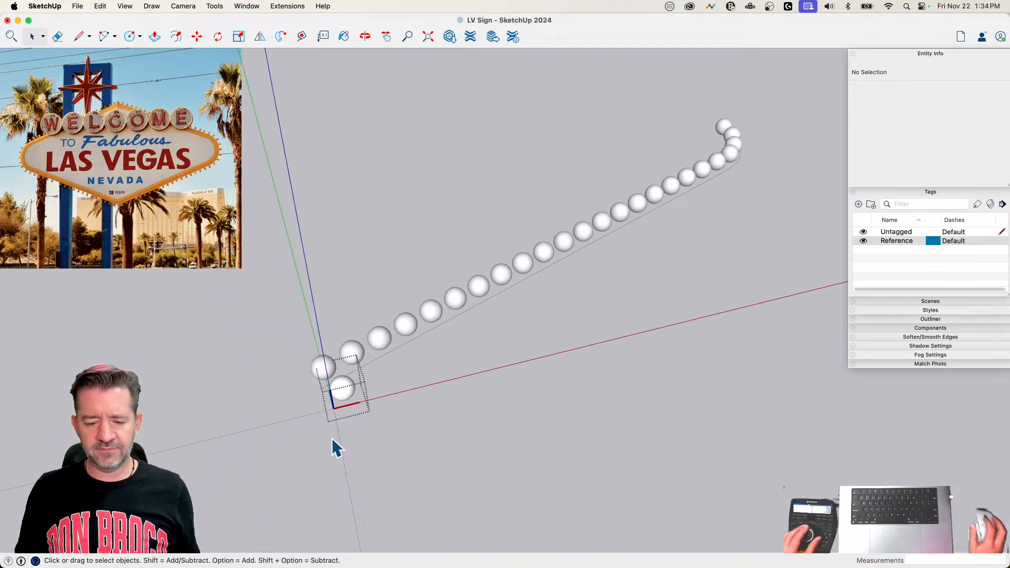
left_click(371, 408)
key("m")
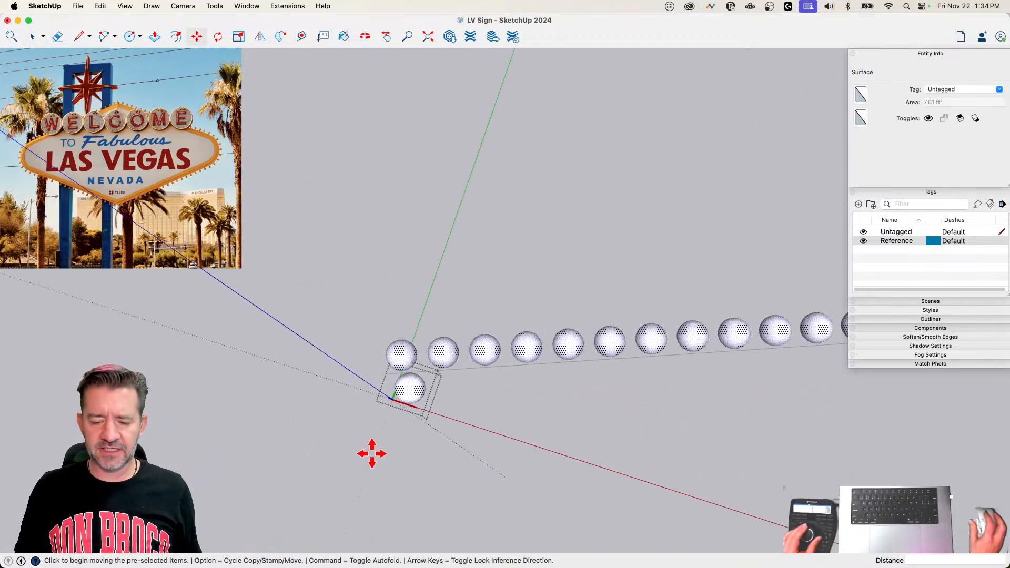
left_click(406, 400)
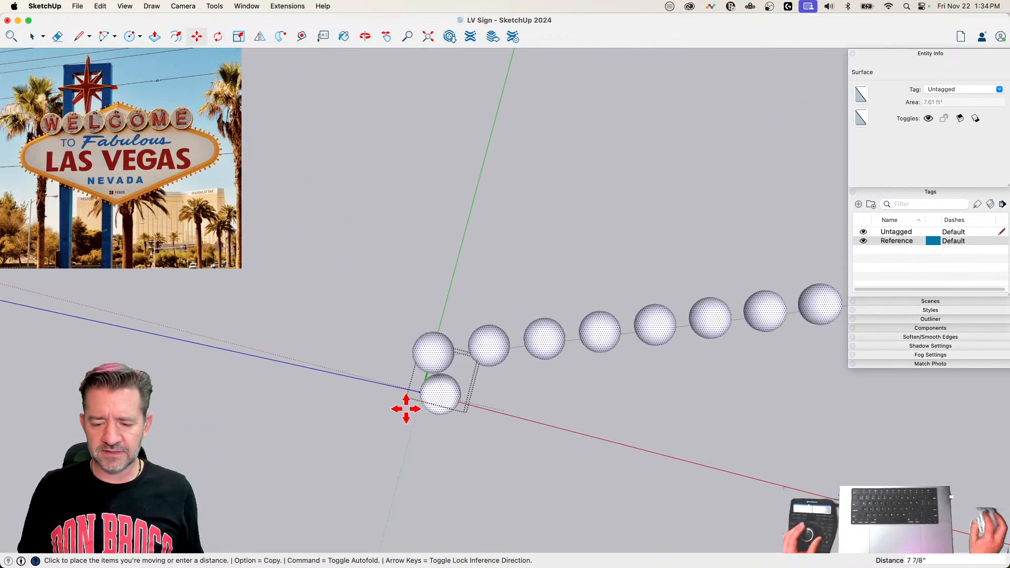
left_click(396, 439)
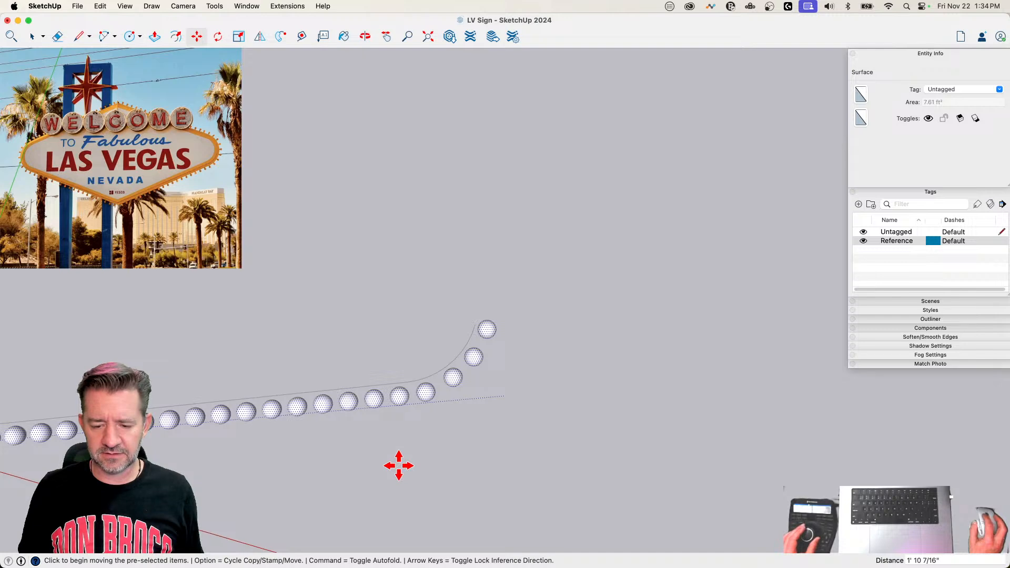
key("space")
left_click(398, 463)
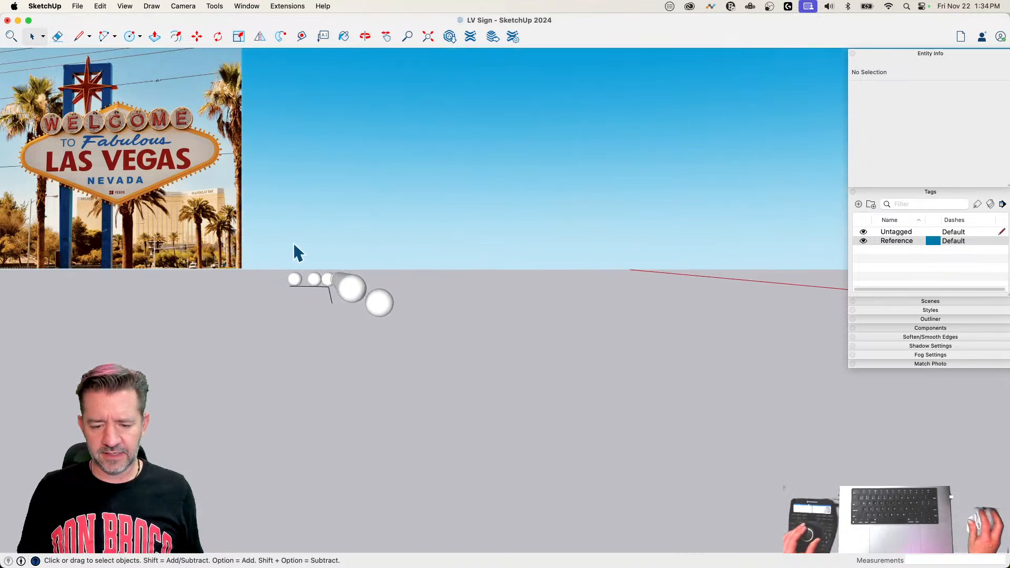
Step: Select all bulb copies along the curve and move them about 8 1/8" vertically so the curve runs level with their centres
left_click_drag(366, 256, 289, 297)
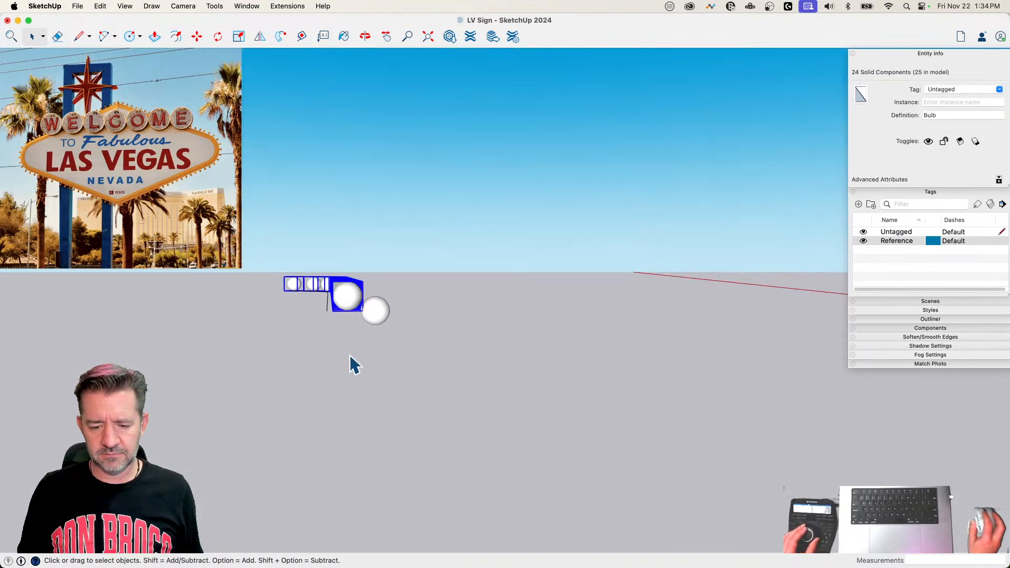
key("m")
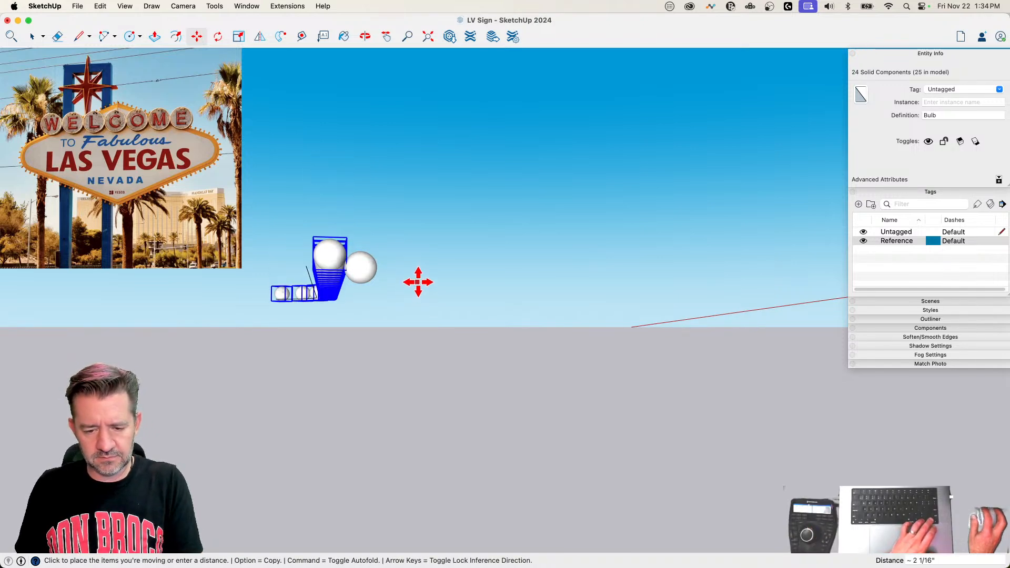
left_click(417, 281)
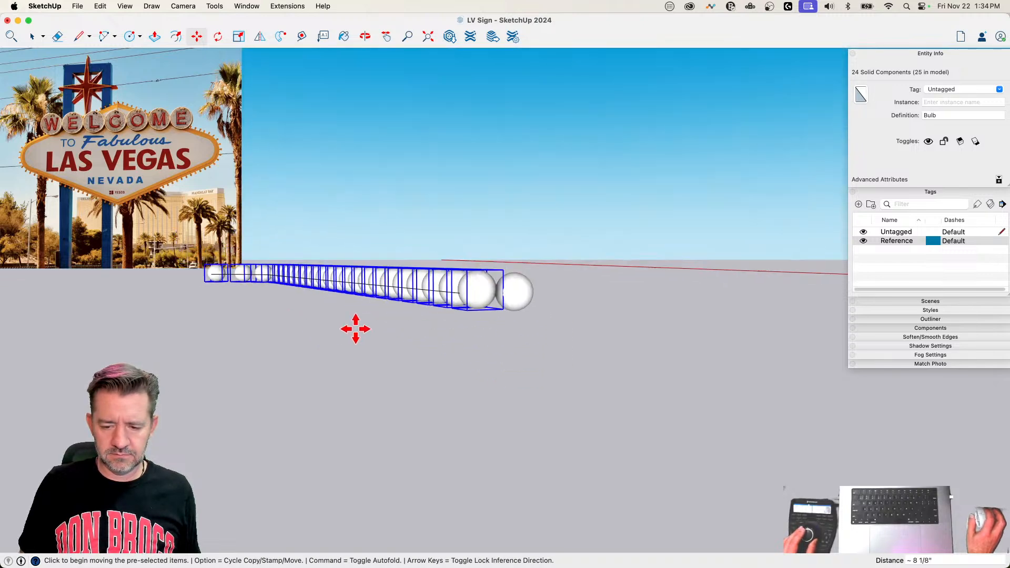
key("e")
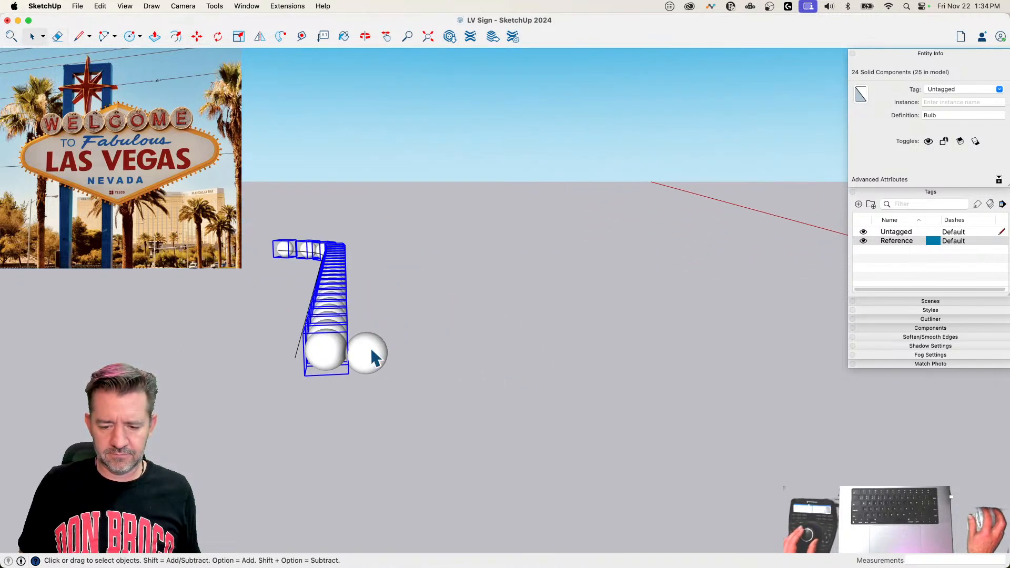
Step: Delete the original loose bulb beside the row, and group the bulb copies together with the curve
left_click(368, 349)
key("Delete")
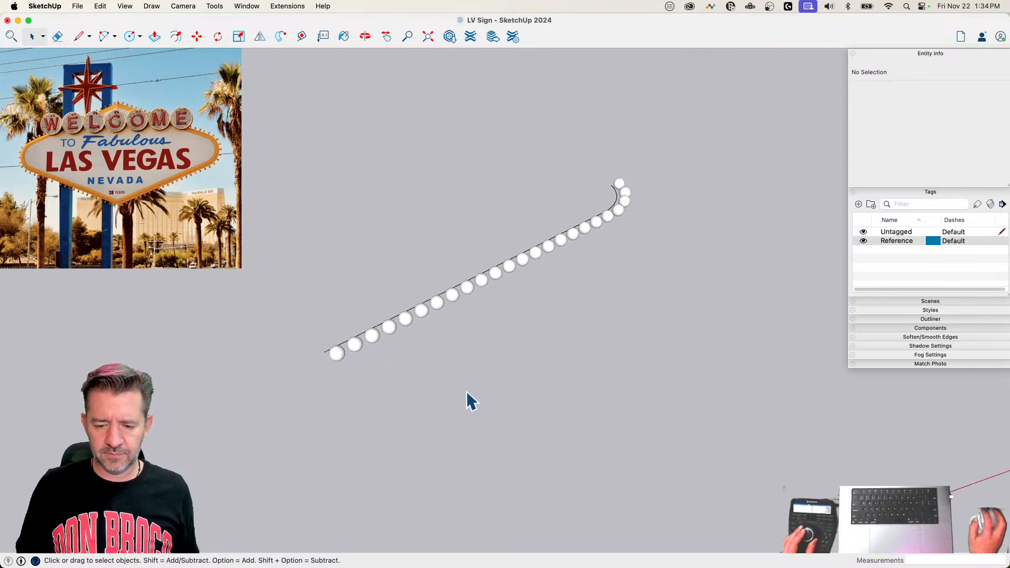
left_click_drag(357, 246, 732, 468)
right_click(620, 295)
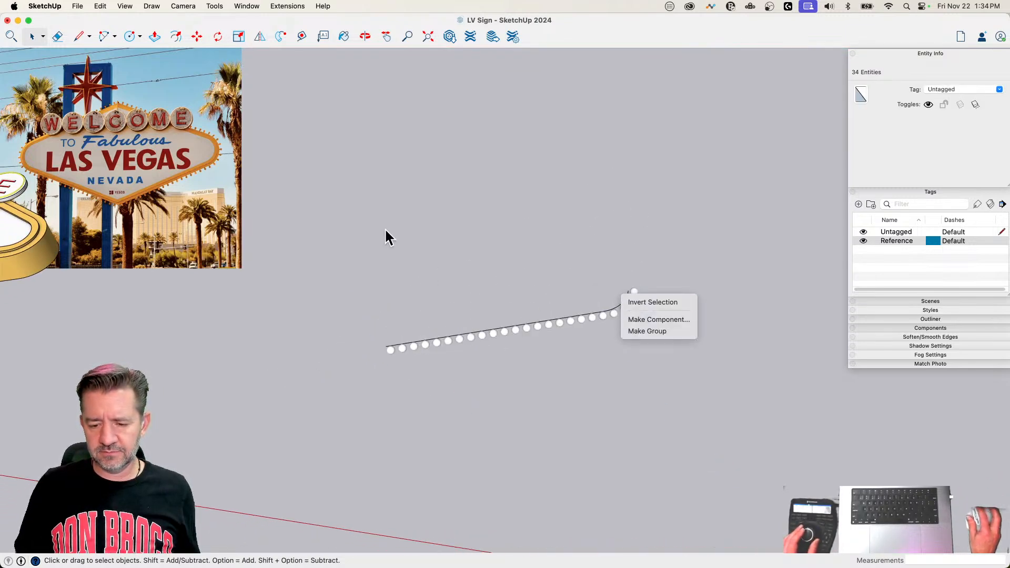
left_click(385, 232)
right_click(620, 314)
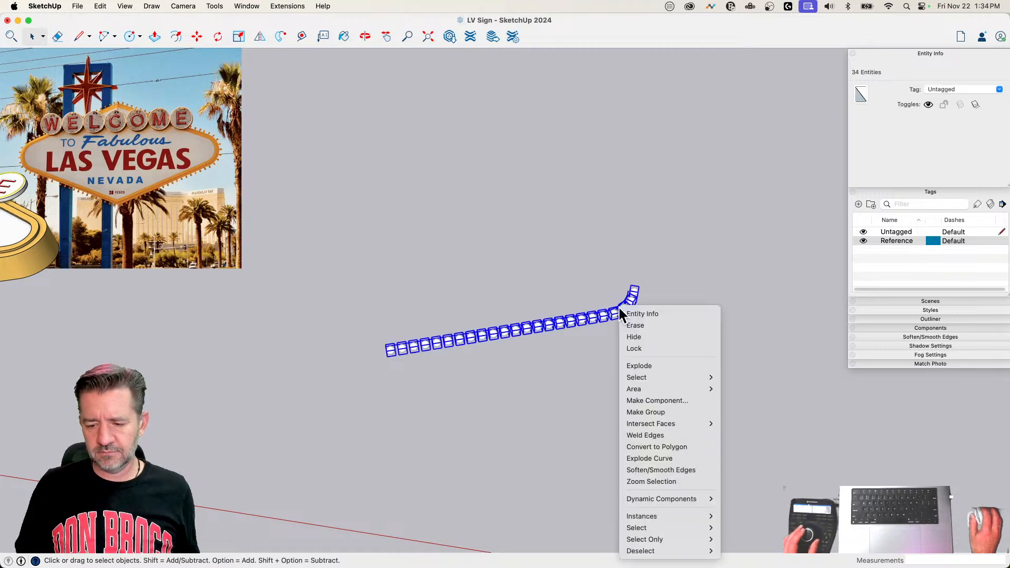
left_click(664, 410)
Step: Move the bulb group from the end of its curve onto the lower centre corner of the sign's frame
key("m")
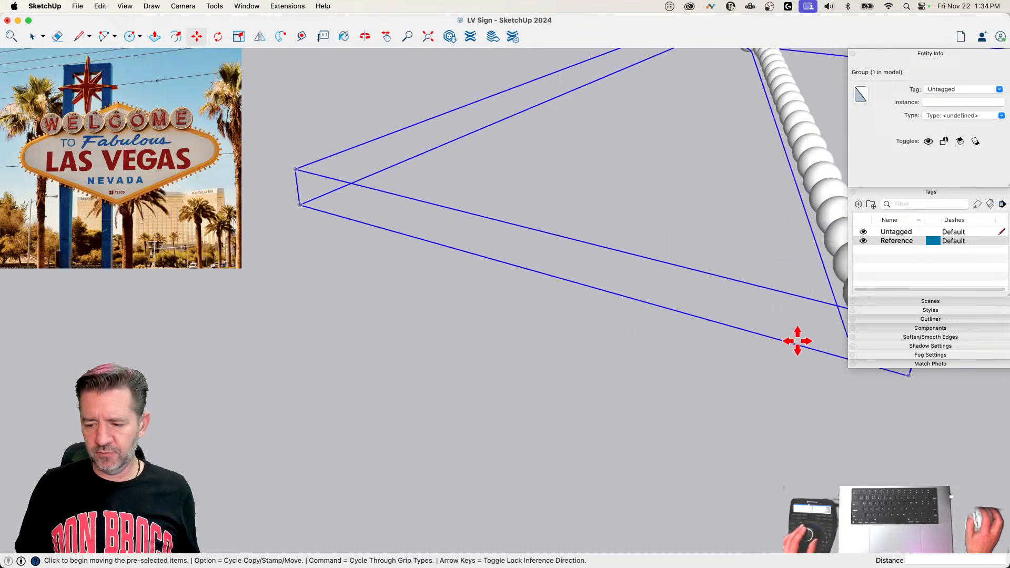
left_click(675, 365)
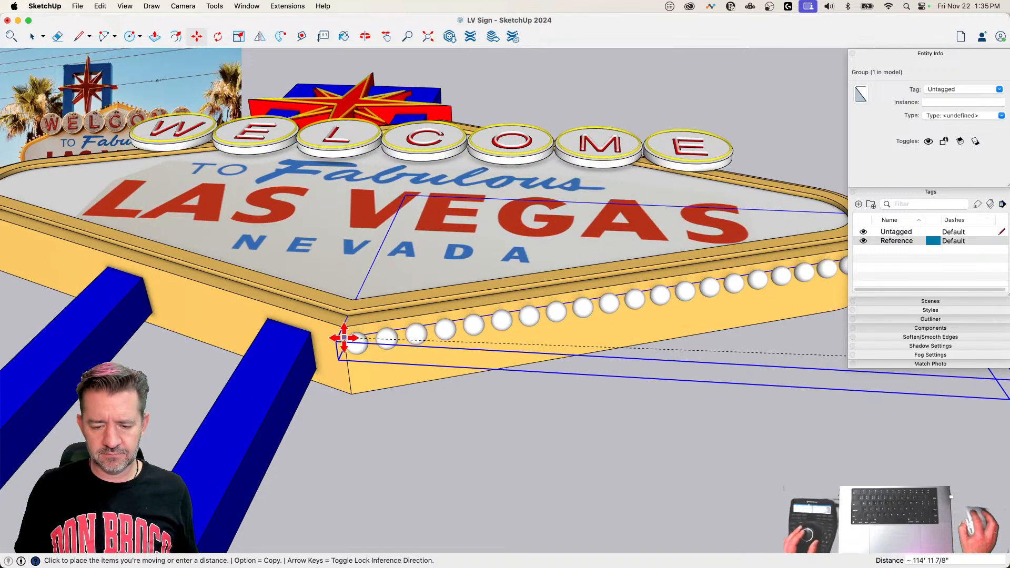
left_click(344, 334)
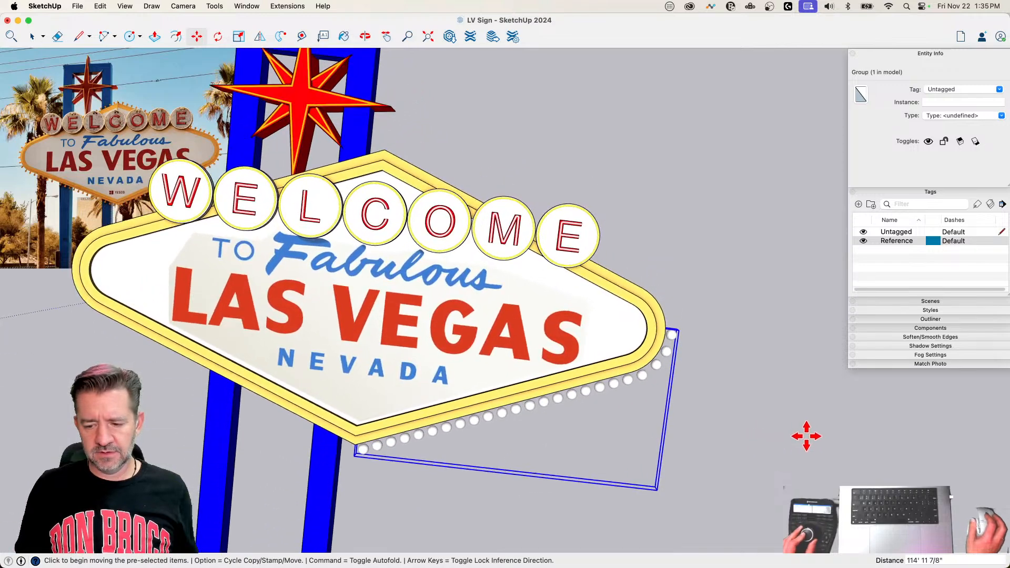
left_click(259, 36)
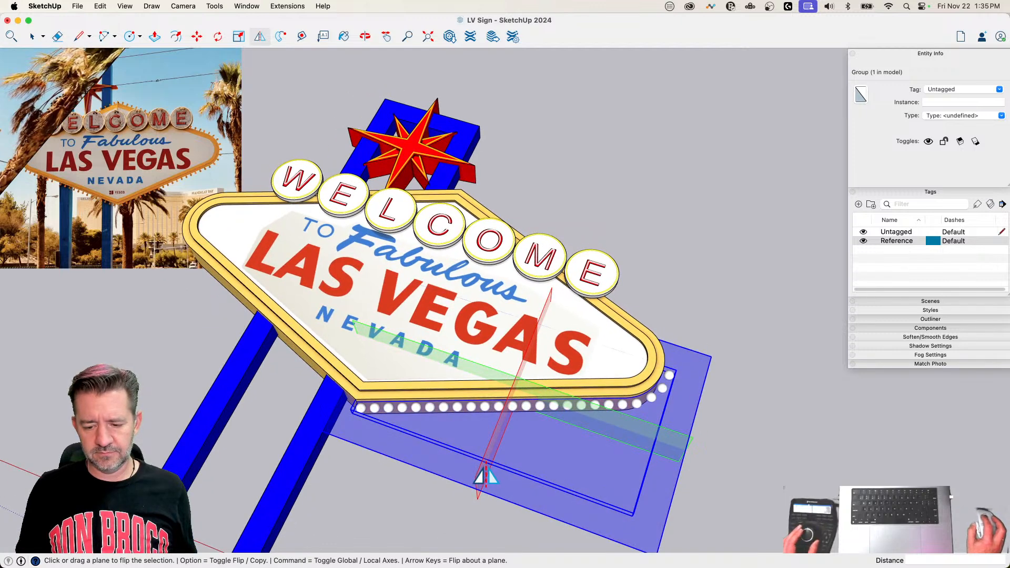
left_click_drag(485, 475, 354, 403)
key("alt")
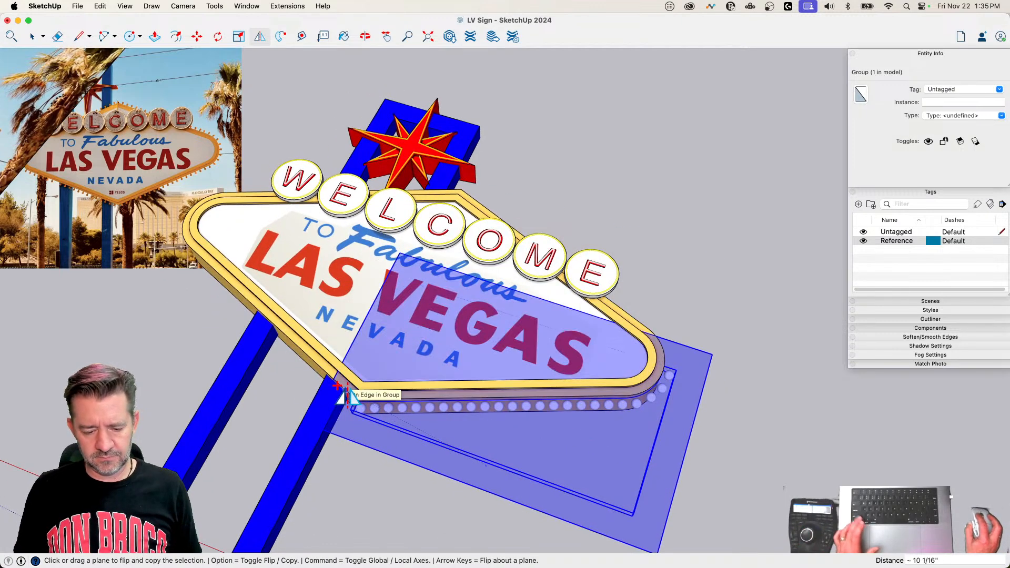
key("Escape")
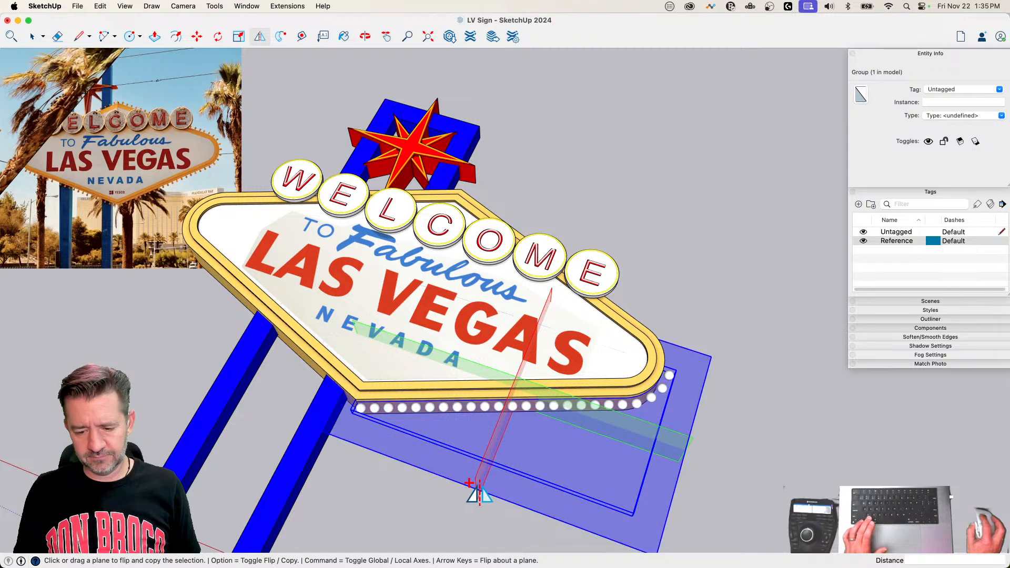
left_click_drag(479, 481, 403, 409)
key("alt")
key("Escape")
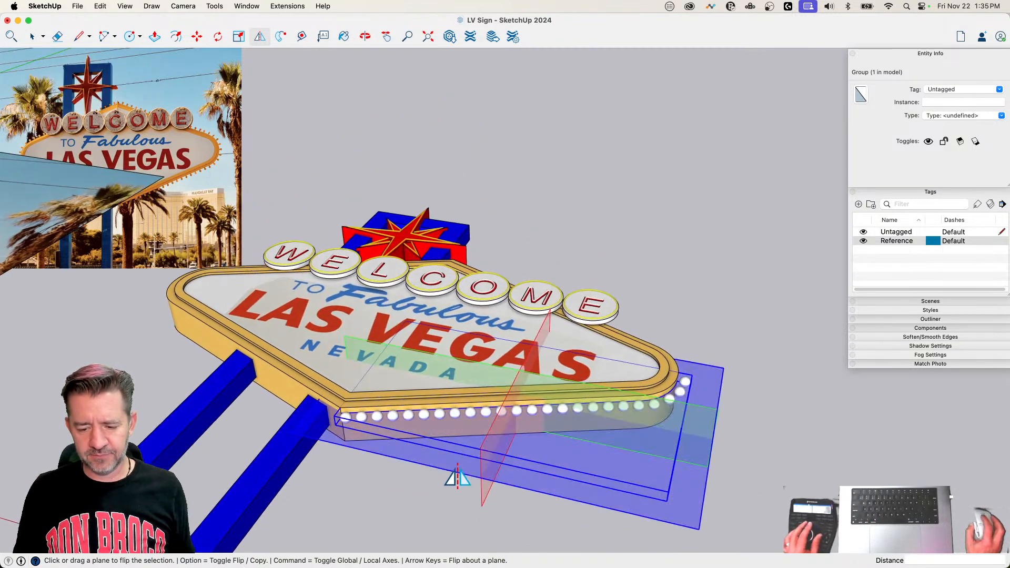
Step: Flip a copy of the bulb group across the sign's vertical centre line at the frame's lower corner
key("alt")
left_click_drag(480, 440, 347, 404)
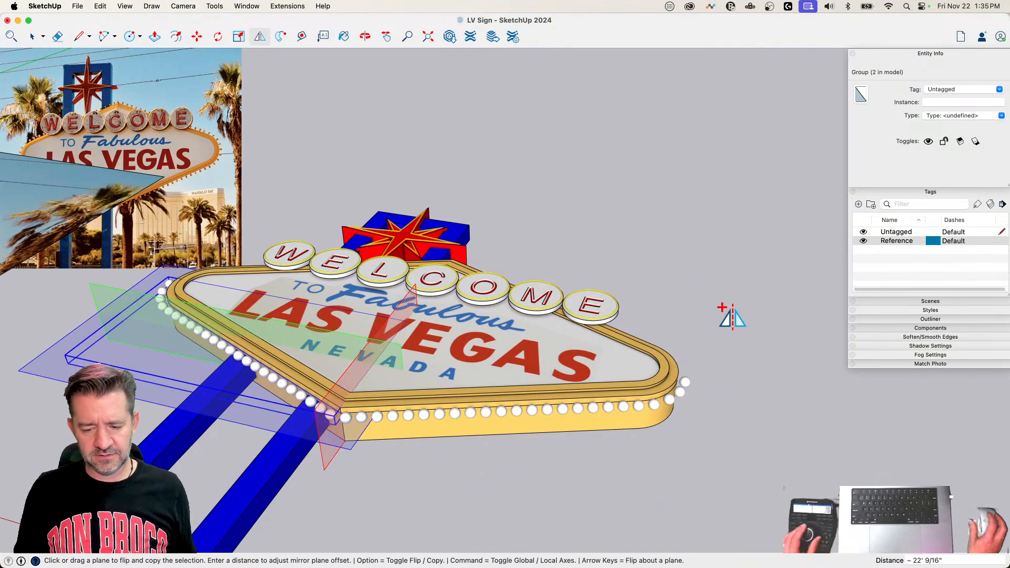
key("space")
Step: Select both lower bulb groups and flip copies of them onto the upper half of the sign's frame
left_click(251, 408, "shift")
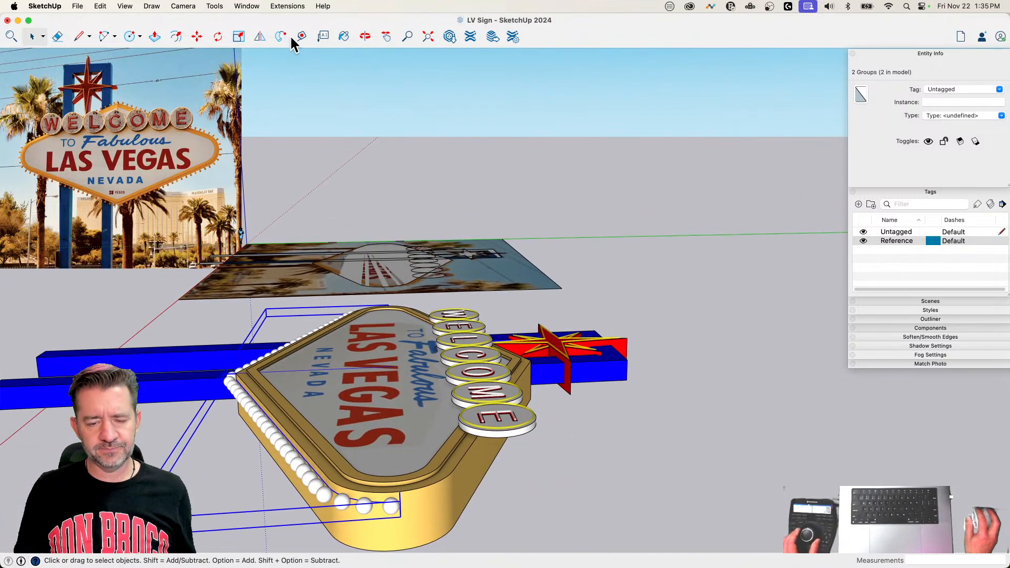
left_click(239, 36)
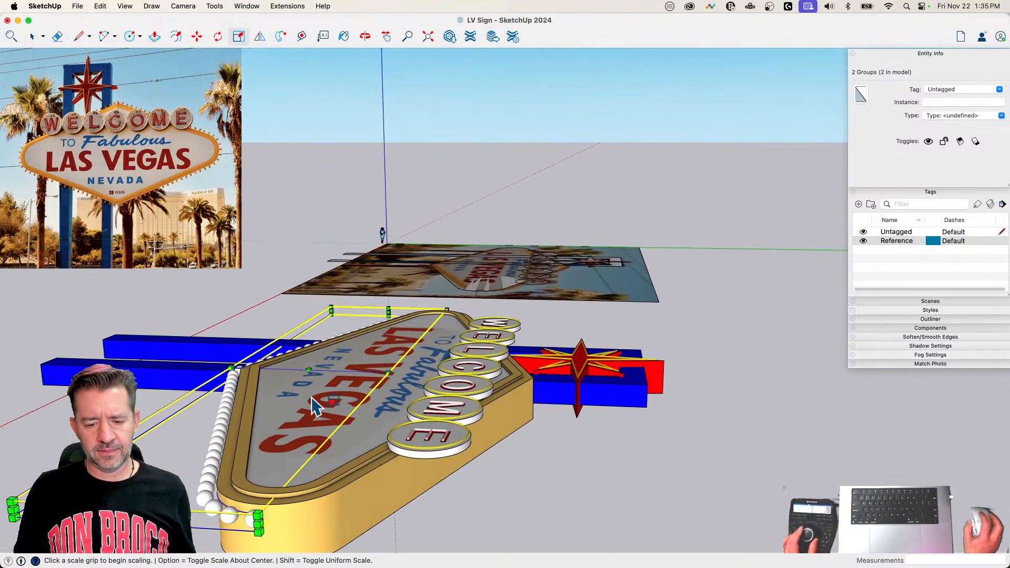
left_click(260, 36)
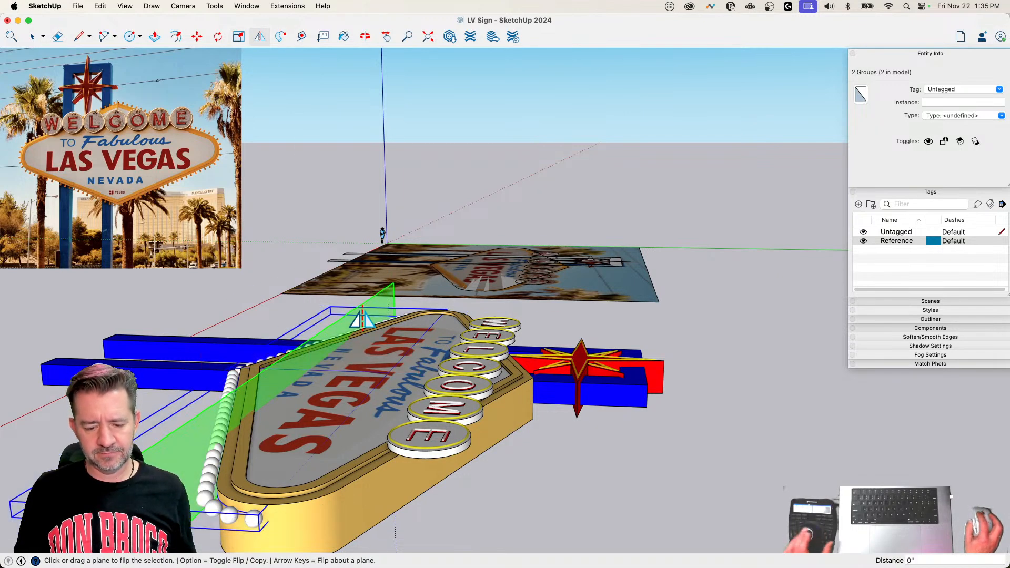
key("alt")
left_click_drag(362, 310, 269, 504)
key("space")
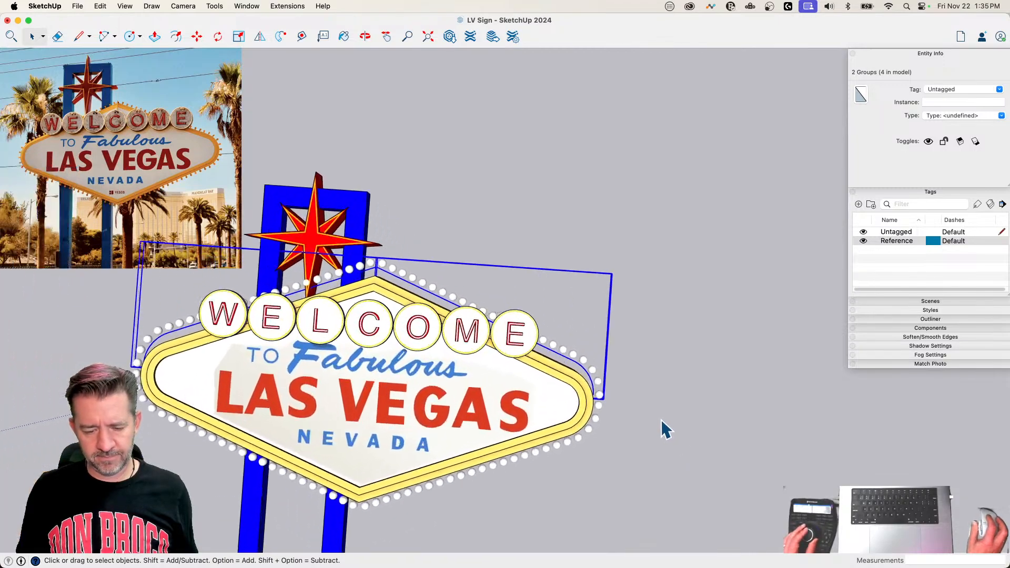
Step: Move the two upper bulb groups along the green axis until their curve meets the frame's outer edge, and clear the selection
key("m")
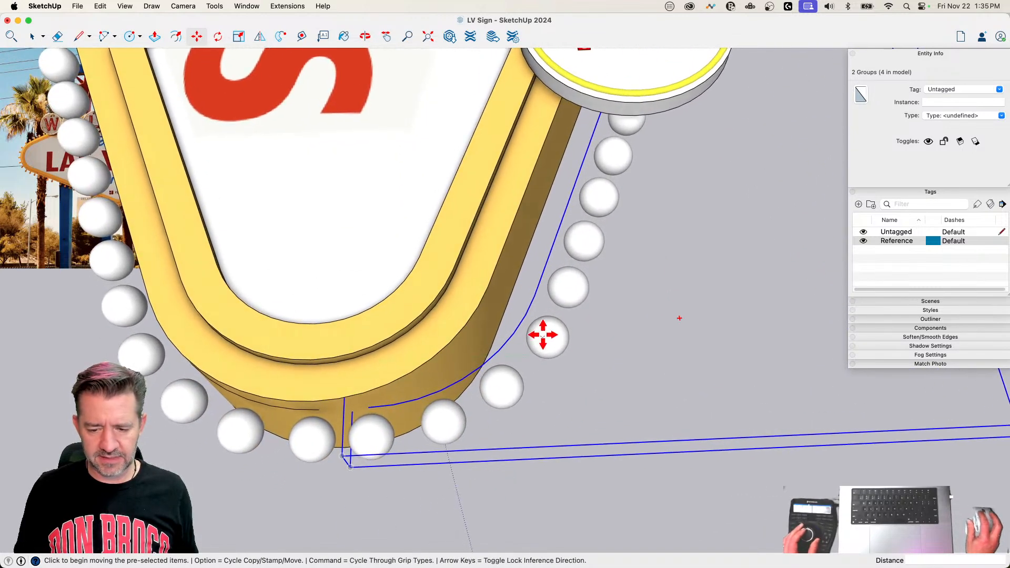
left_click(549, 254)
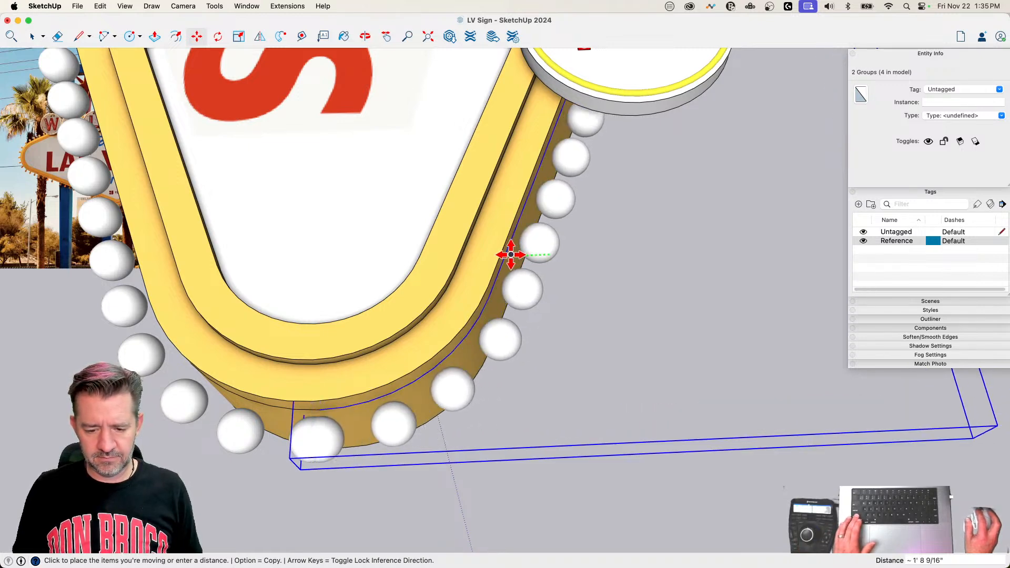
left_click(506, 254)
key("space")
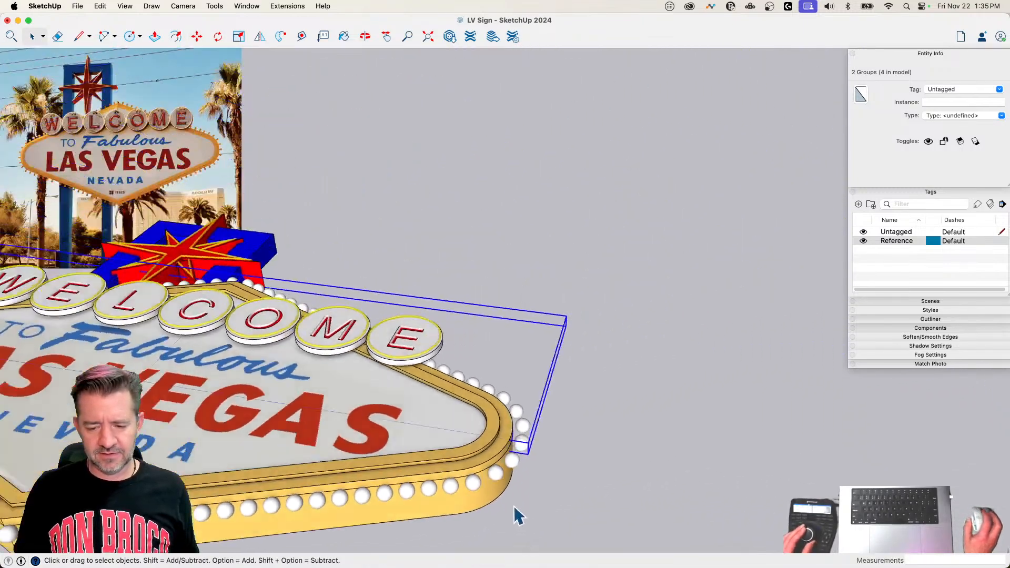
left_click(601, 446)
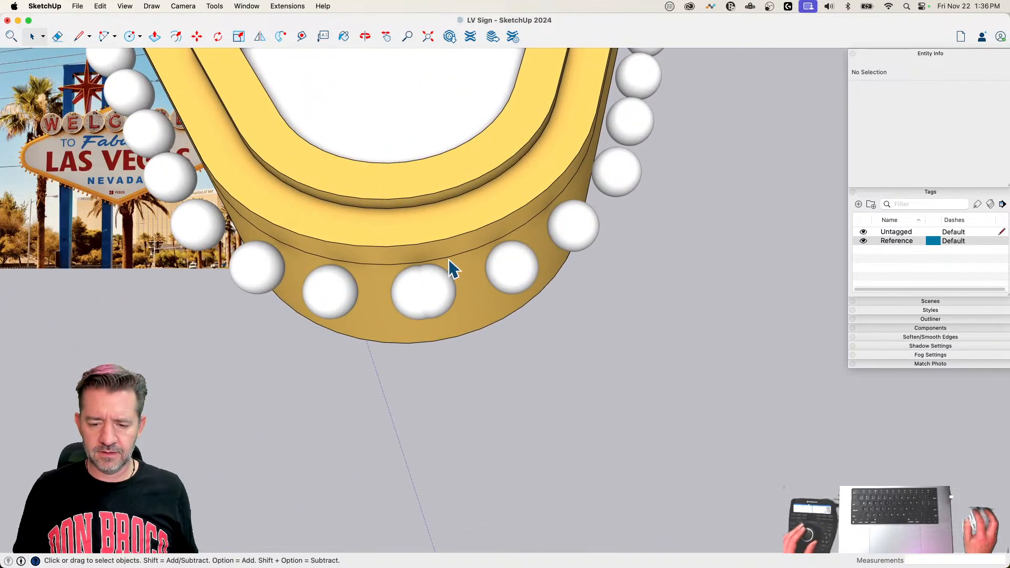
Step: Delete the overlapping bulb inside the upper bulb group at the rounded end beside the E of WELCOME, and leave the group
left_click(434, 296)
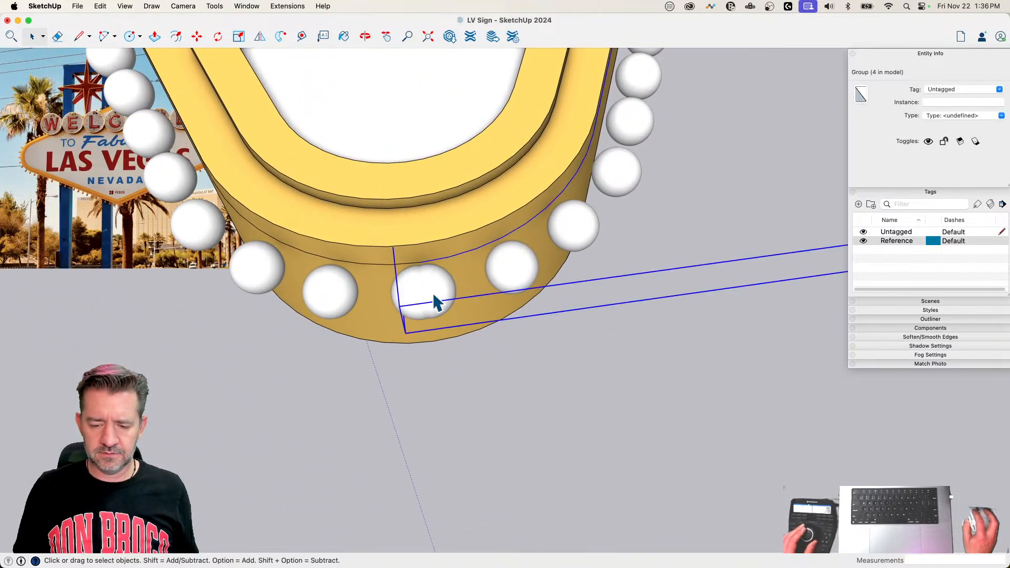
double_click(434, 296)
left_click(434, 296)
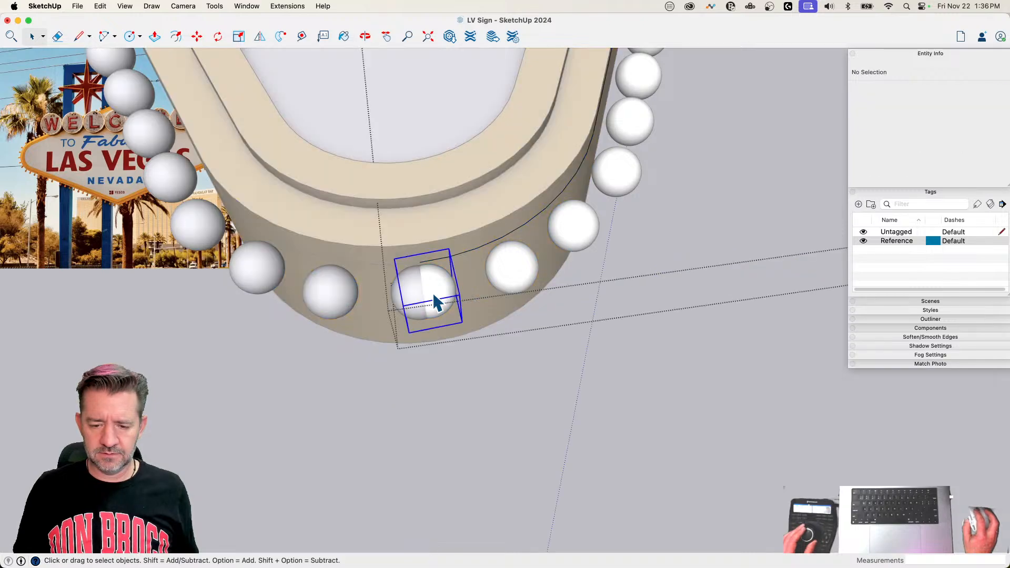
key("Delete")
left_click(624, 421)
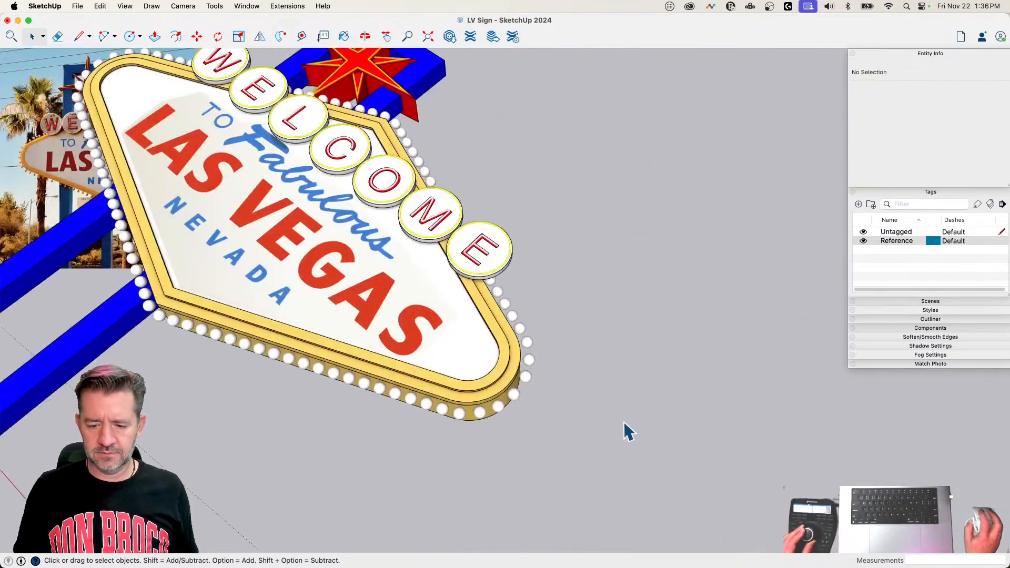
Step: Delete the overlapping bulb inside the upper bulb group at the rounded end beside the W of WELCOME, and leave the group
scroll(443, 337, "up", 5)
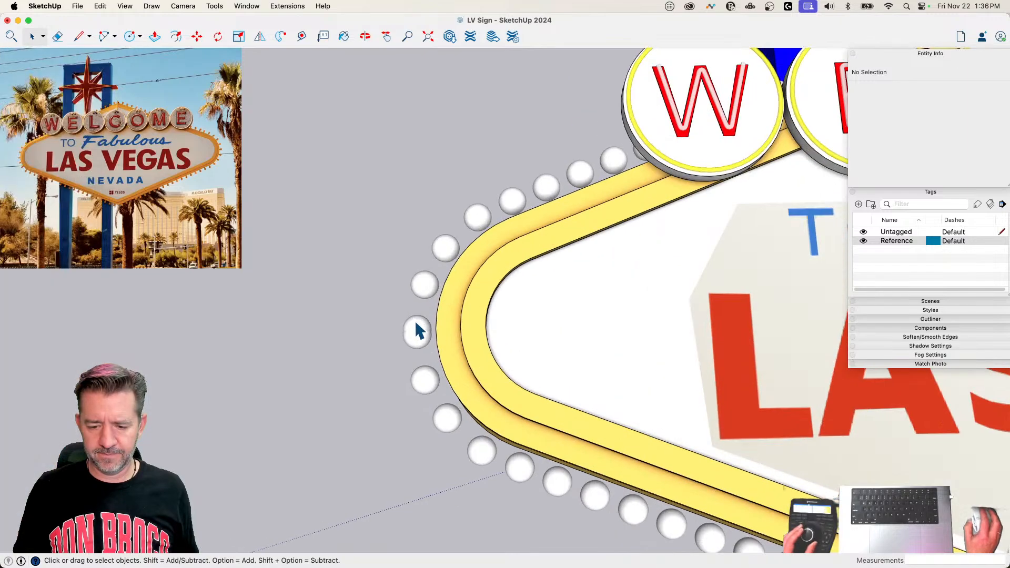
double_click(416, 322)
left_click(416, 330)
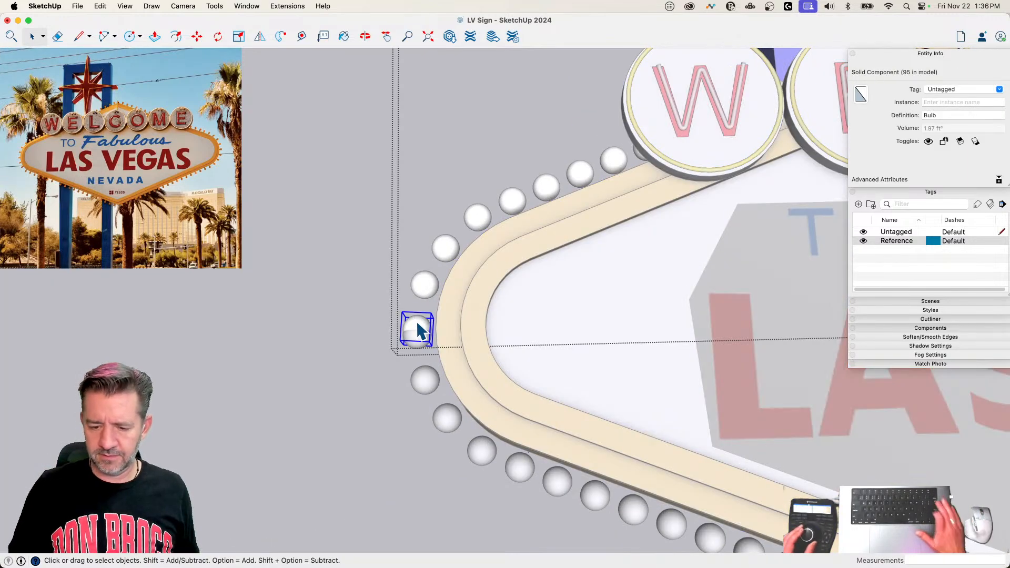
left_click(322, 333)
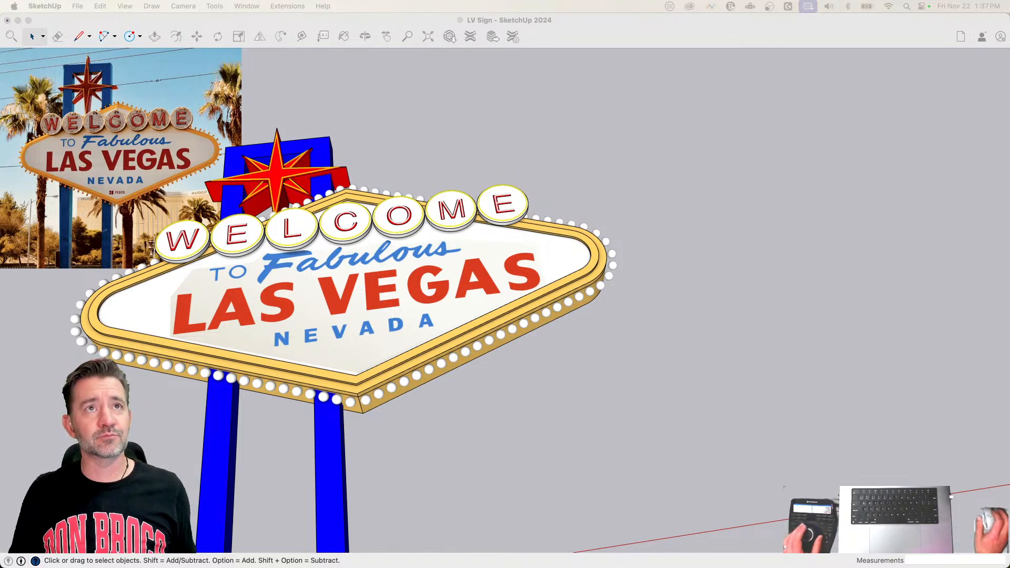
Step: Delete the three mirrored bulb groups, keeping only the group along the lower frame edge below the word VEGAS
left_click(784, 317)
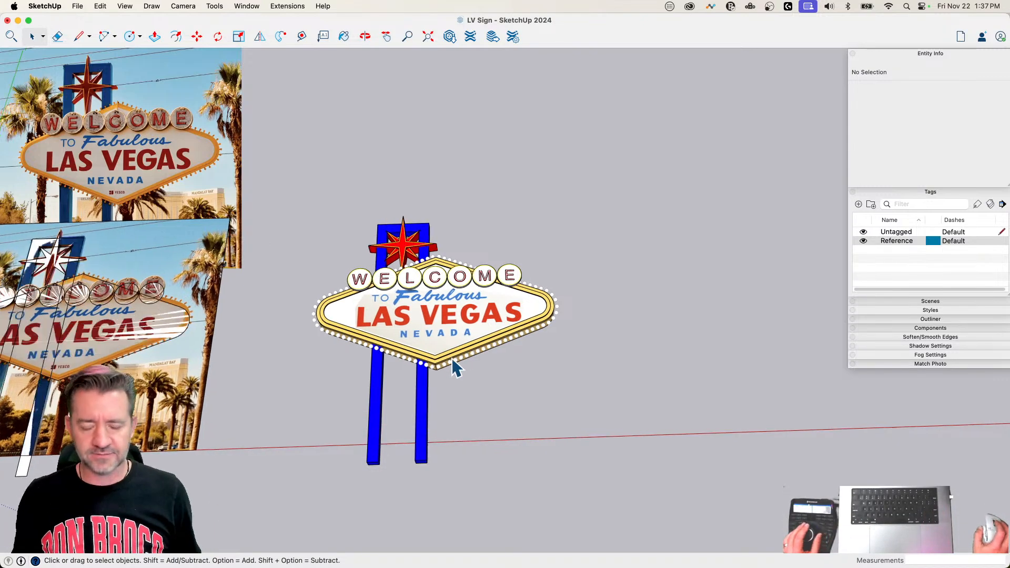
scroll(456, 365, "up", 5)
scroll(460, 384, "up", 2)
left_click(419, 414)
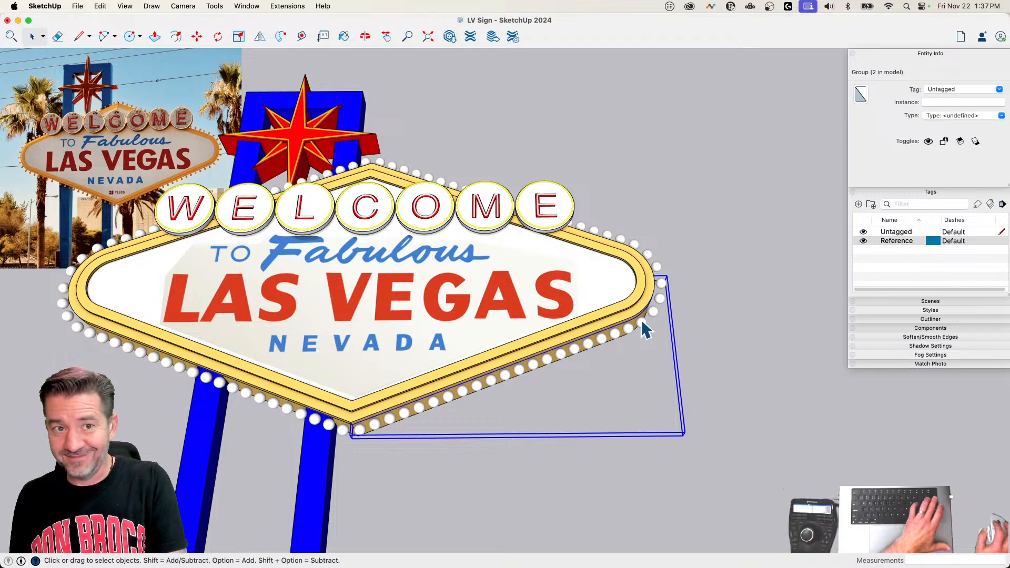
left_click(651, 255)
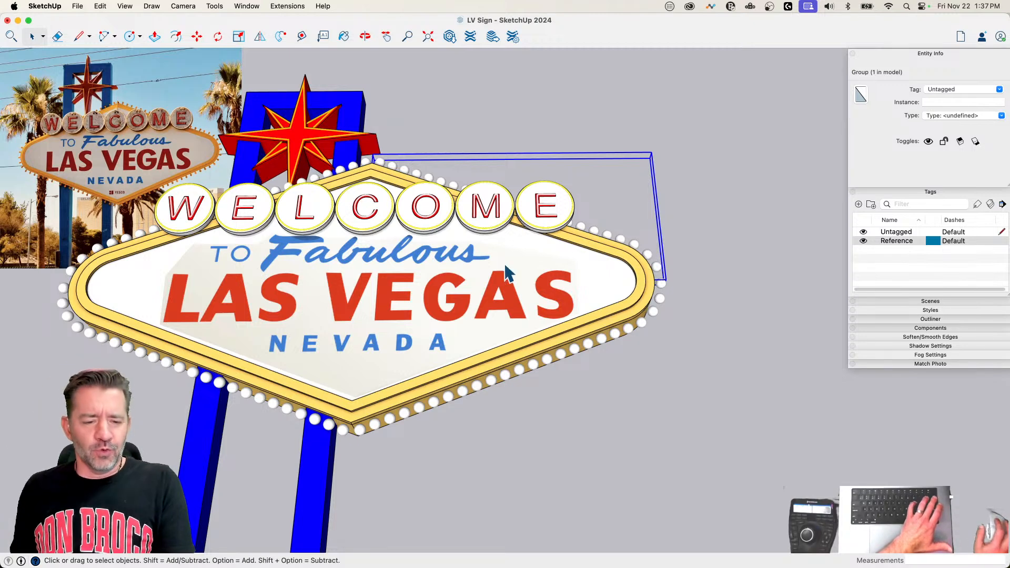
key("Delete")
key("Delete")
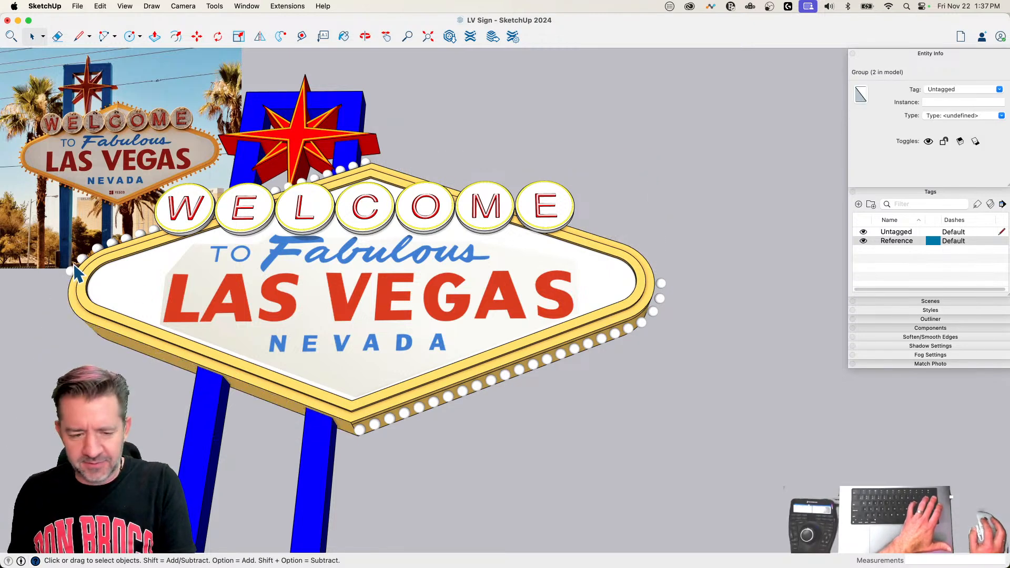
Step: Open the bulb group and its end bulb at the frame's lower corner for editing, with the rest hidden and hidden geometry shown
double_click(373, 422)
scroll(373, 421, "up", 4)
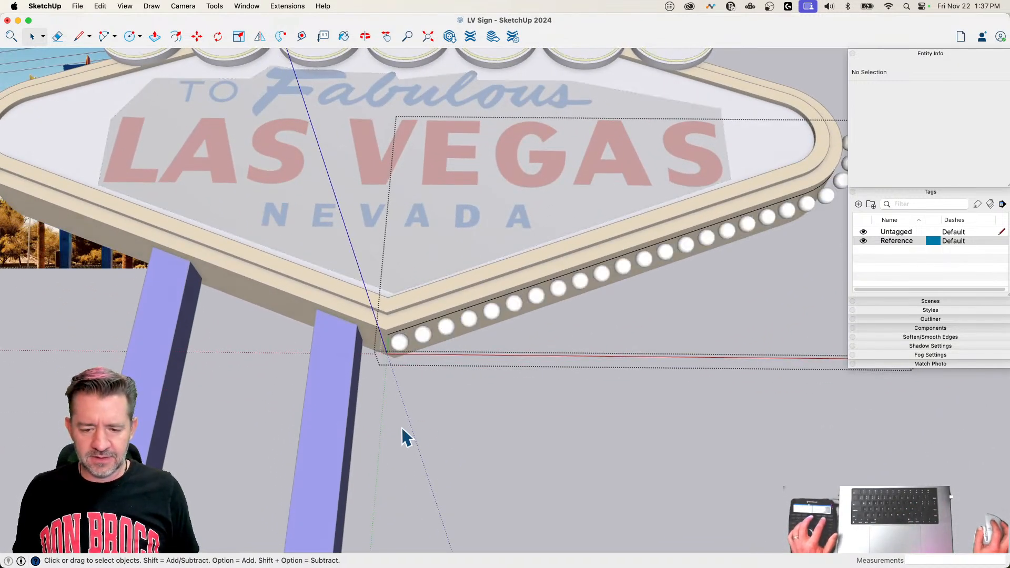
double_click(401, 354)
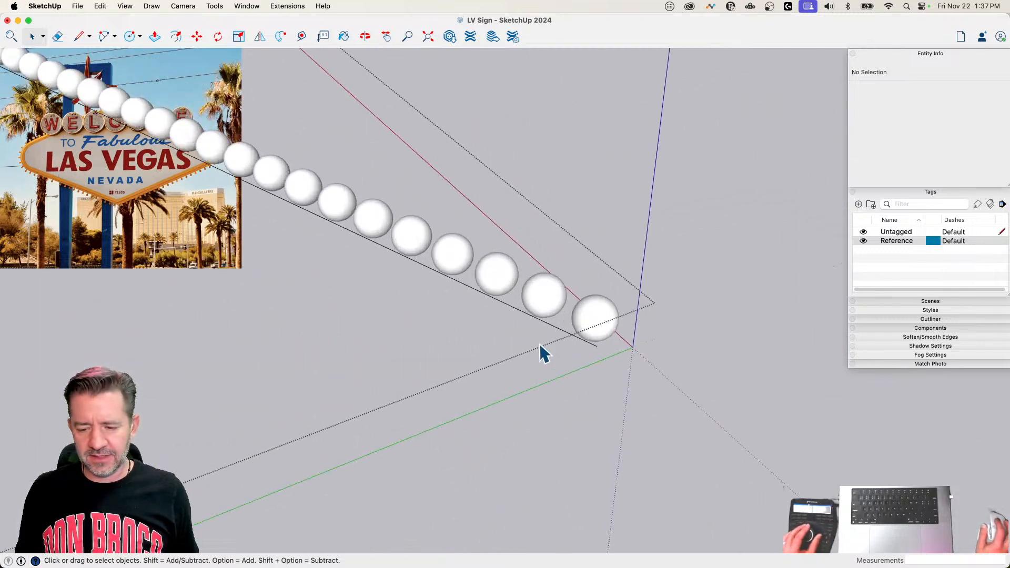
double_click(586, 252)
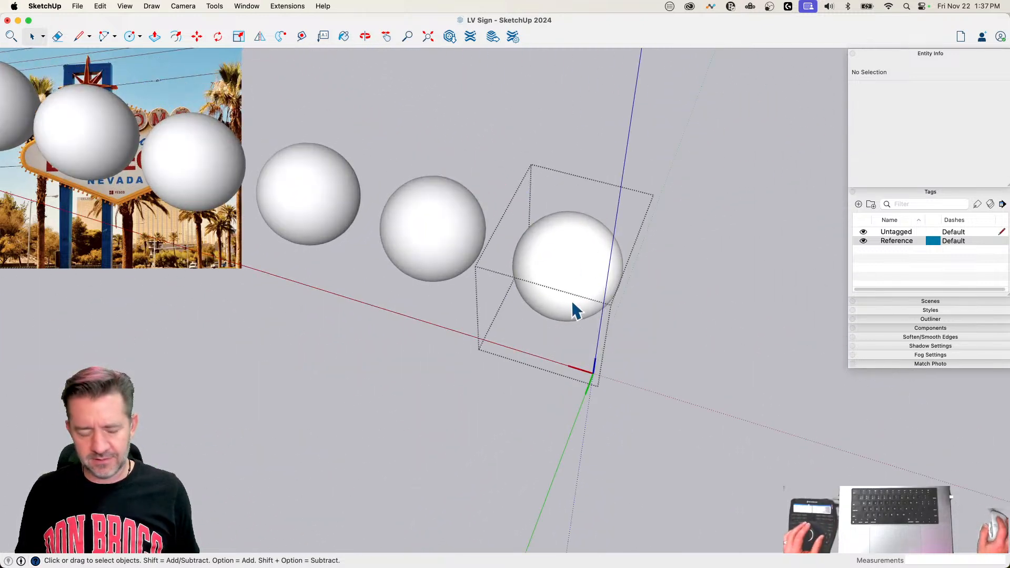
key("i")
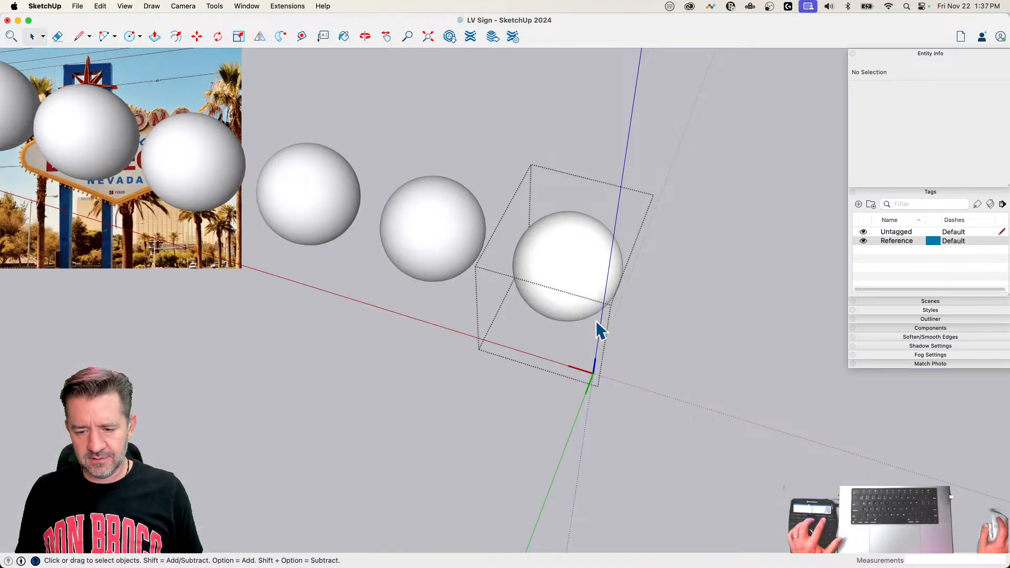
key("alt+h")
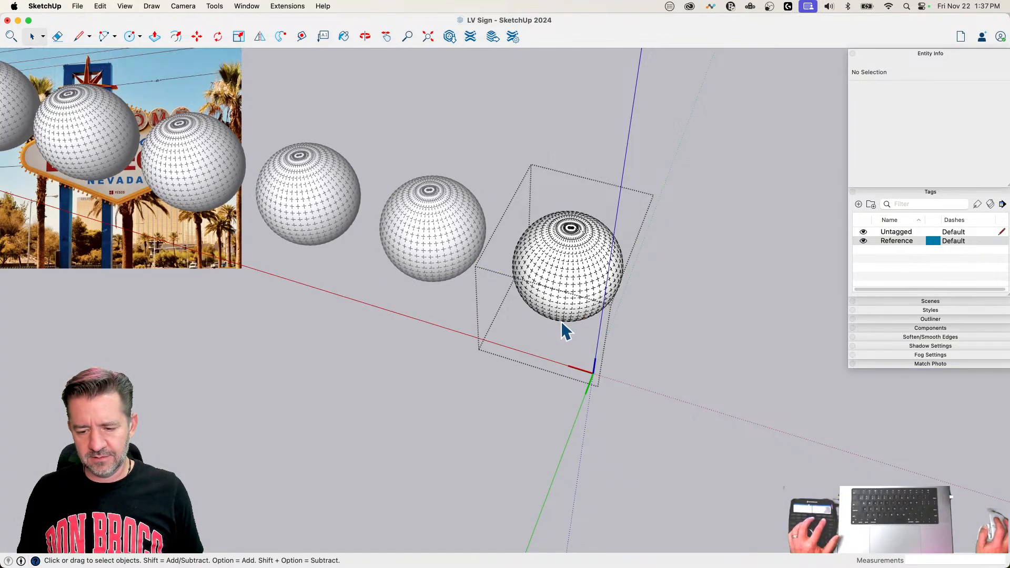
key("l")
scroll(550, 306, "up", 8)
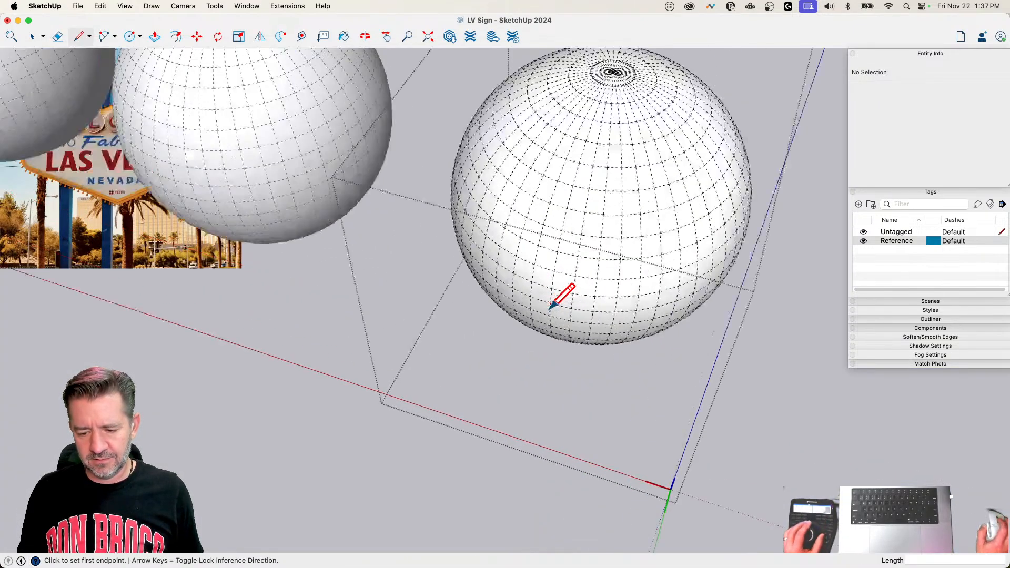
middle_click_drag(613, 295, 608, 293)
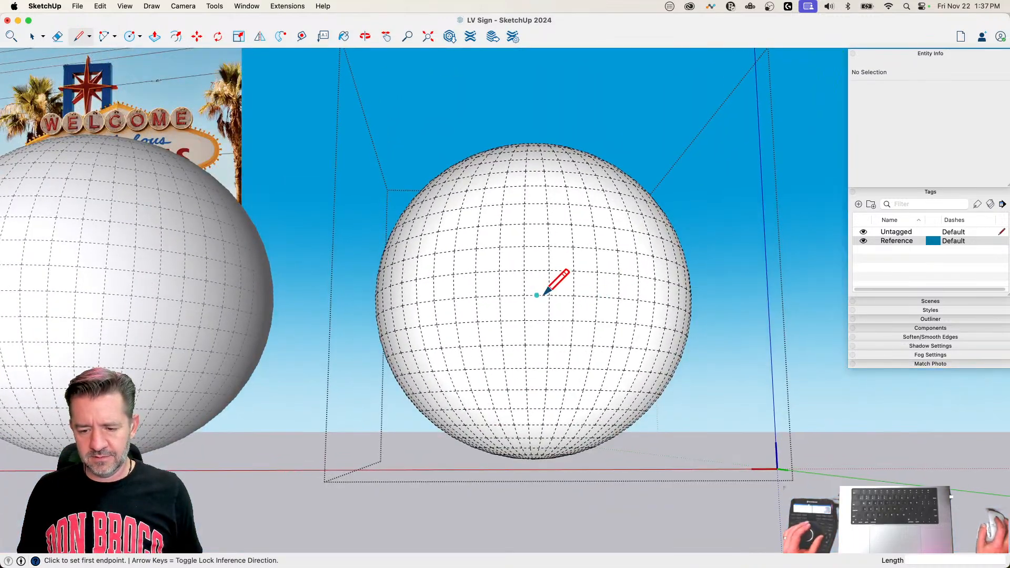
key("space")
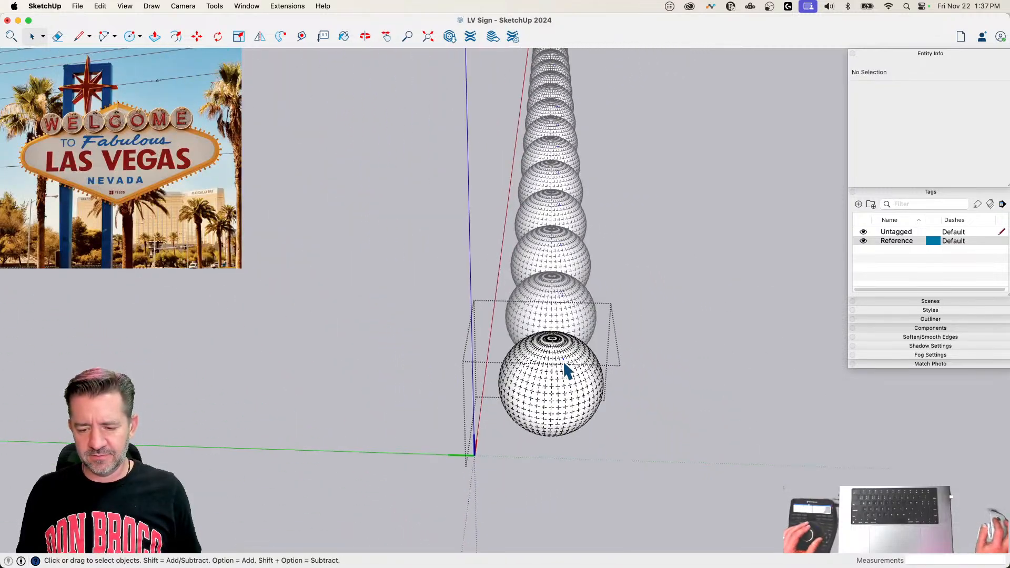
Step: Rotate all of the bulb's geometry 90° about the red axis around the sphere's centre
key("super+a")
key("q")
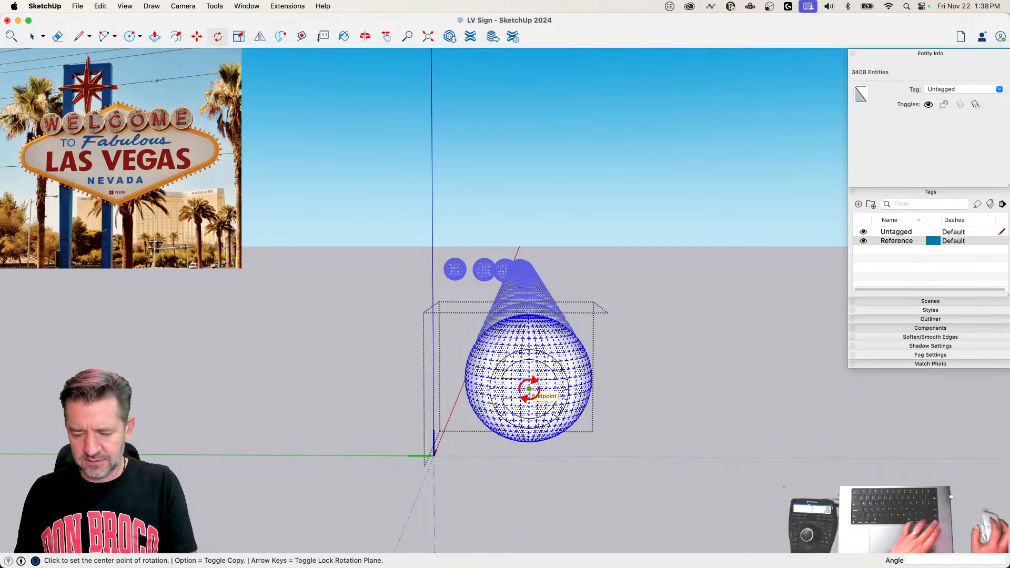
key("Right")
left_click(669, 389)
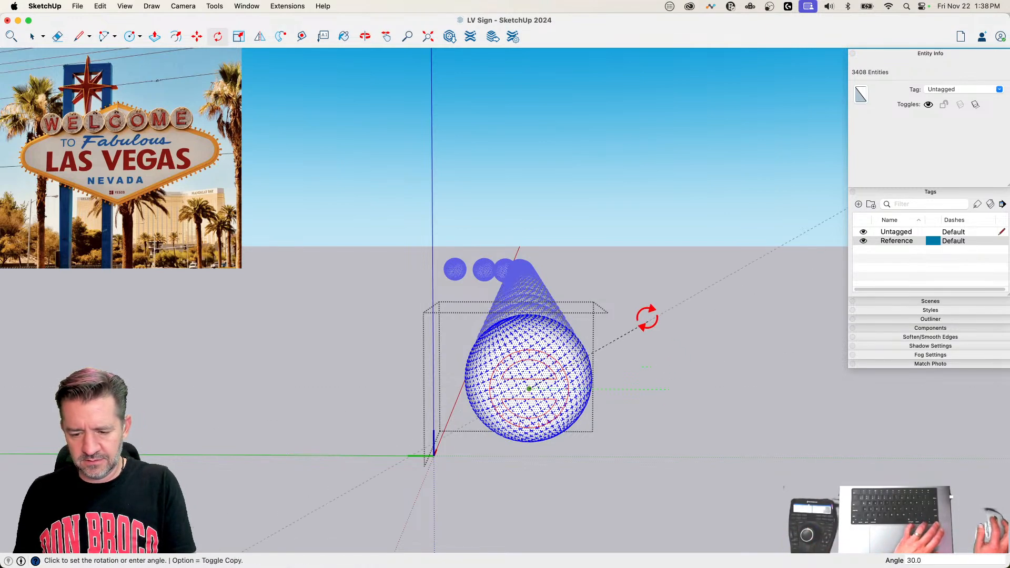
left_click(525, 261)
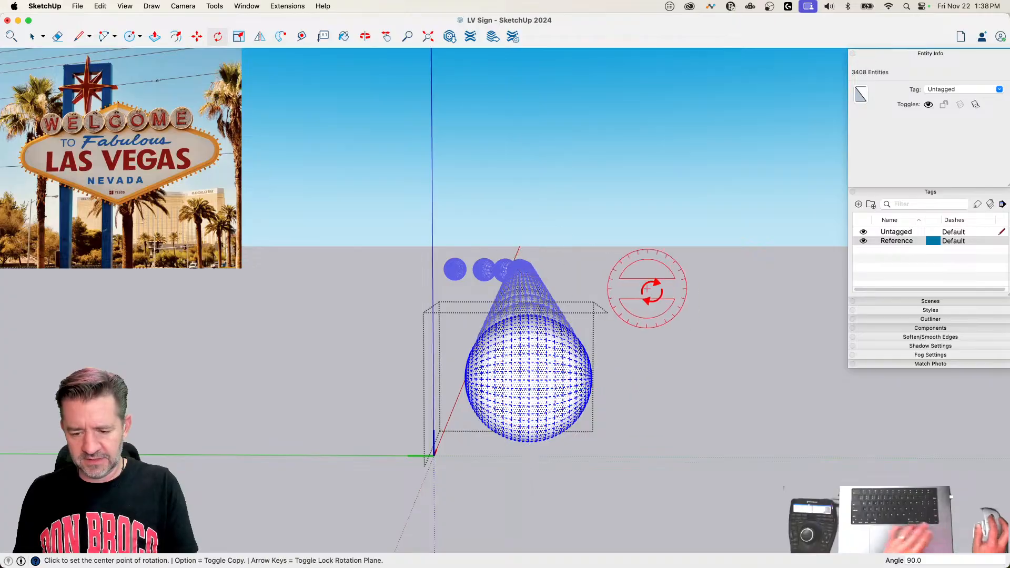
key("space")
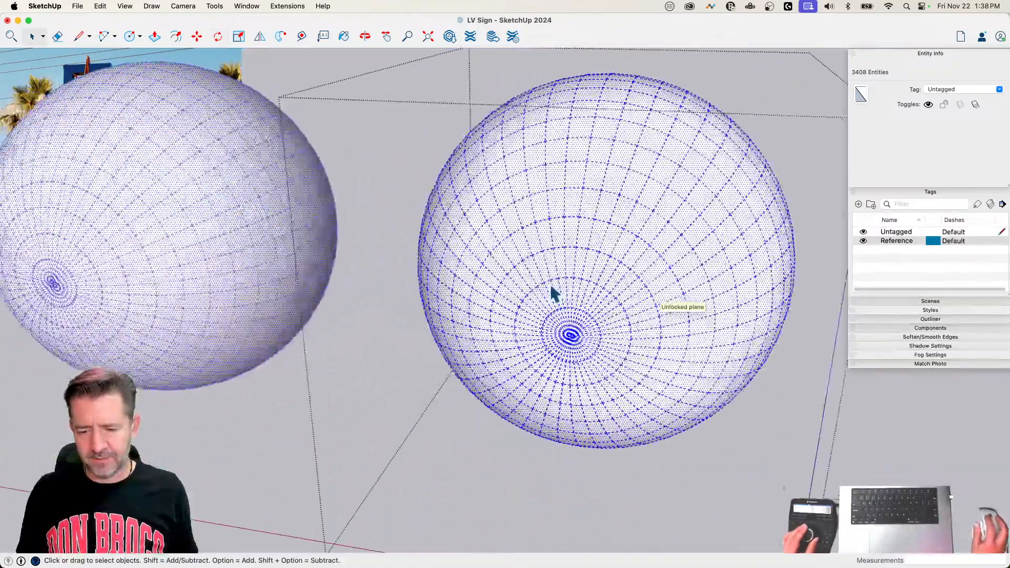
Step: Draw a line across one segment of a ring around the sphere's pole and erase mesh edges inside that ring
key("l")
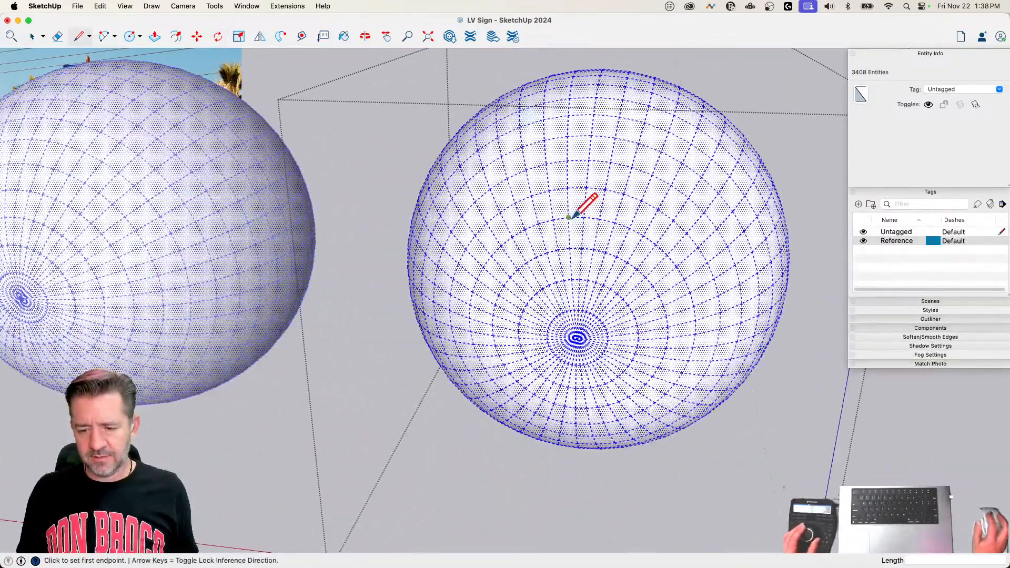
key("e")
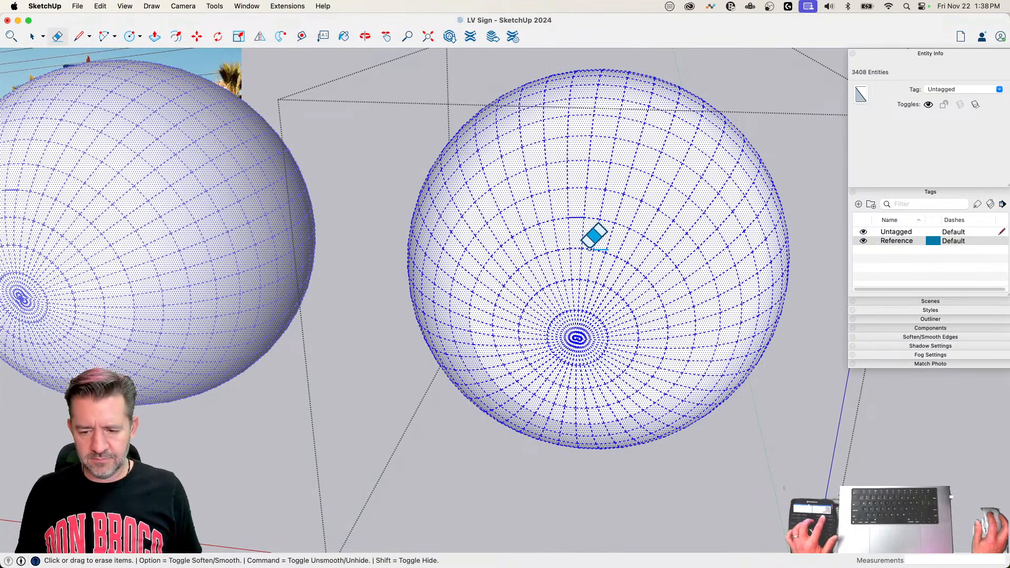
left_click(583, 248)
left_click_drag(537, 252, 547, 254)
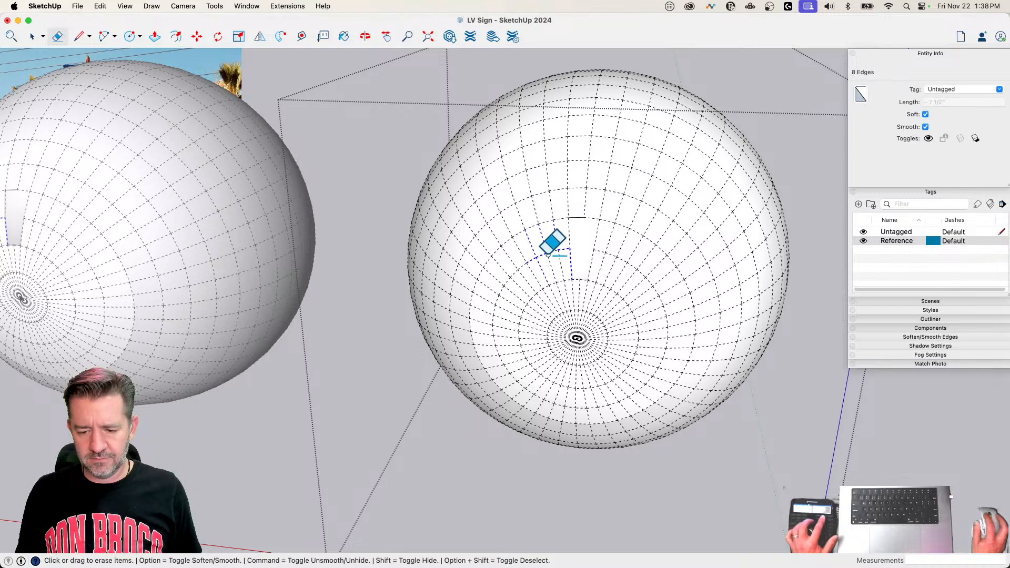
mouse_move(603, 342)
left_mouse_down()
mouse_move(585, 318)
mouse_move(606, 326)
left_mouse_up()
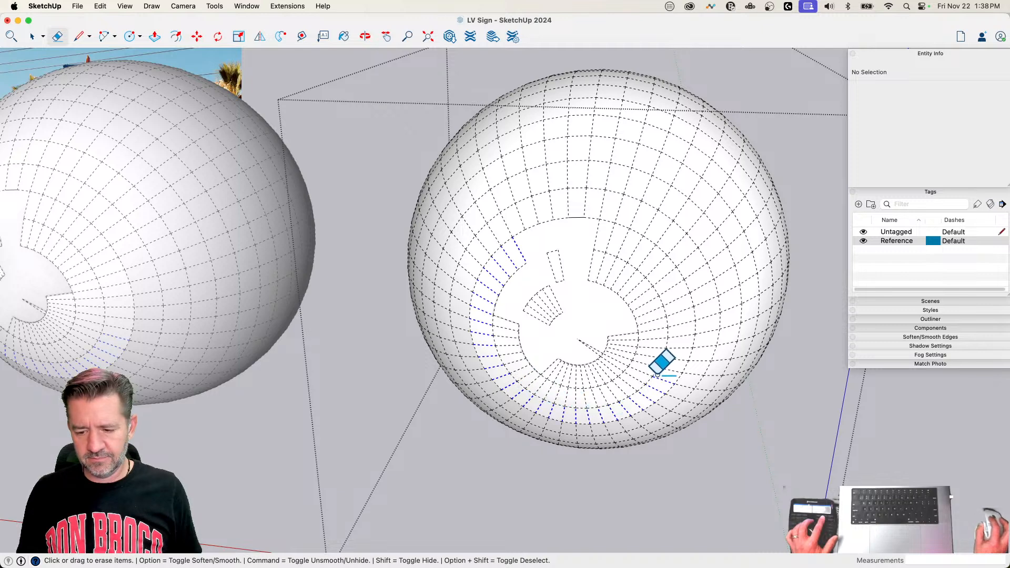
left_click_drag(621, 256, 581, 244)
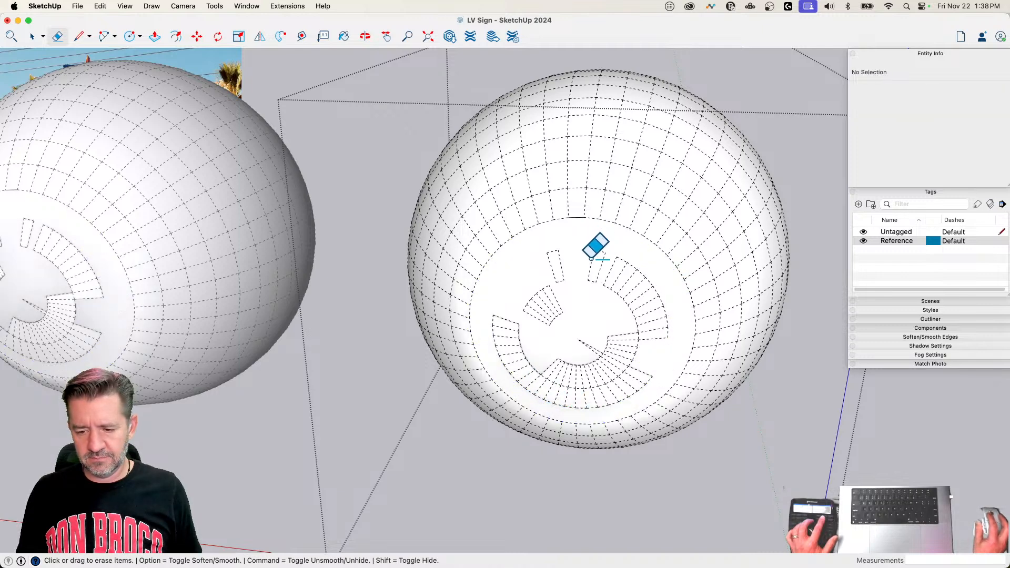
Step: Delete the leftover mesh patches inside the ring so only a flat circular face remains on the sphere
triple_click(629, 304)
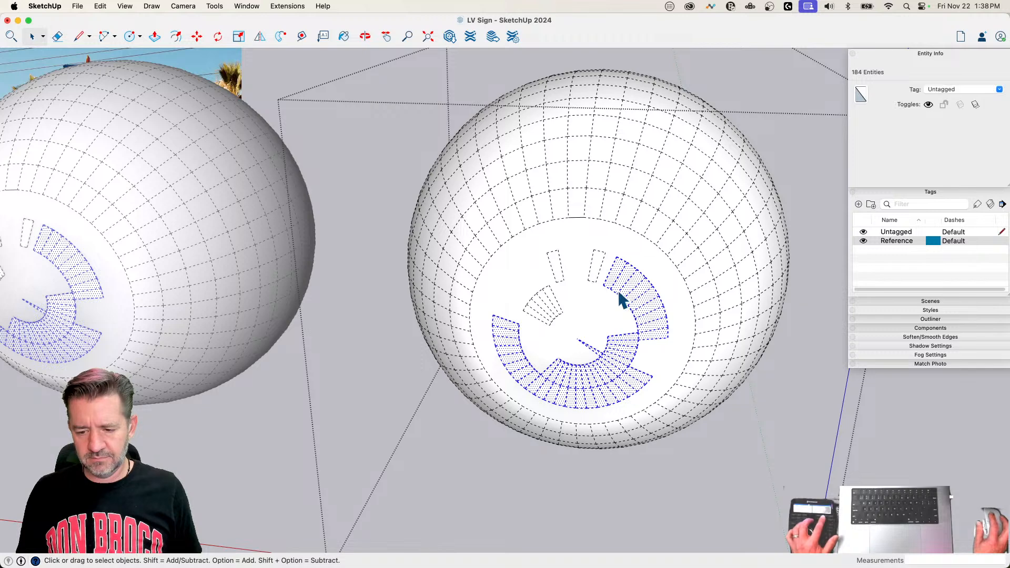
key("super+7")
key("super+z")
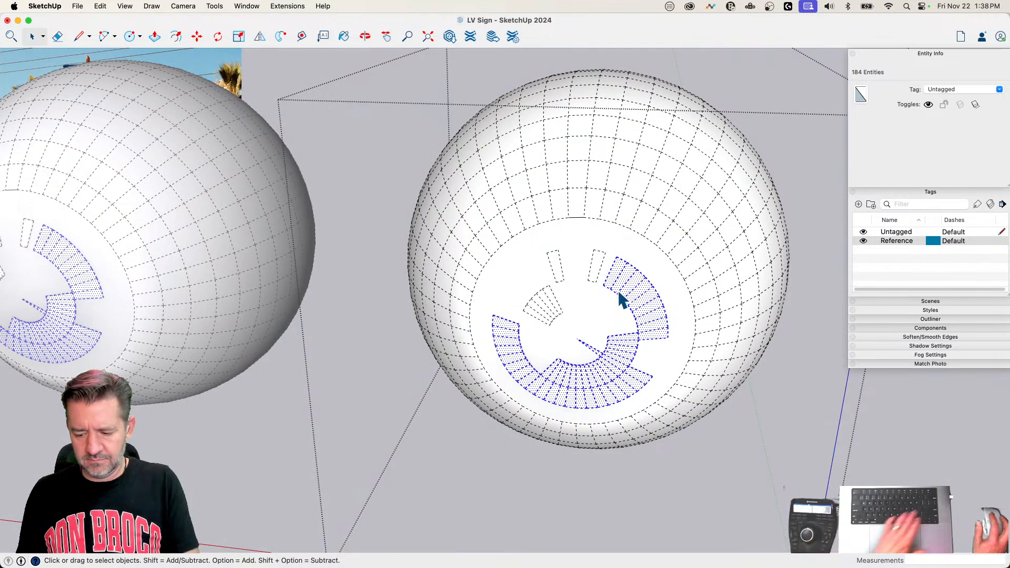
key("Delete")
triple_click(595, 268)
key("Delete")
left_click(557, 271)
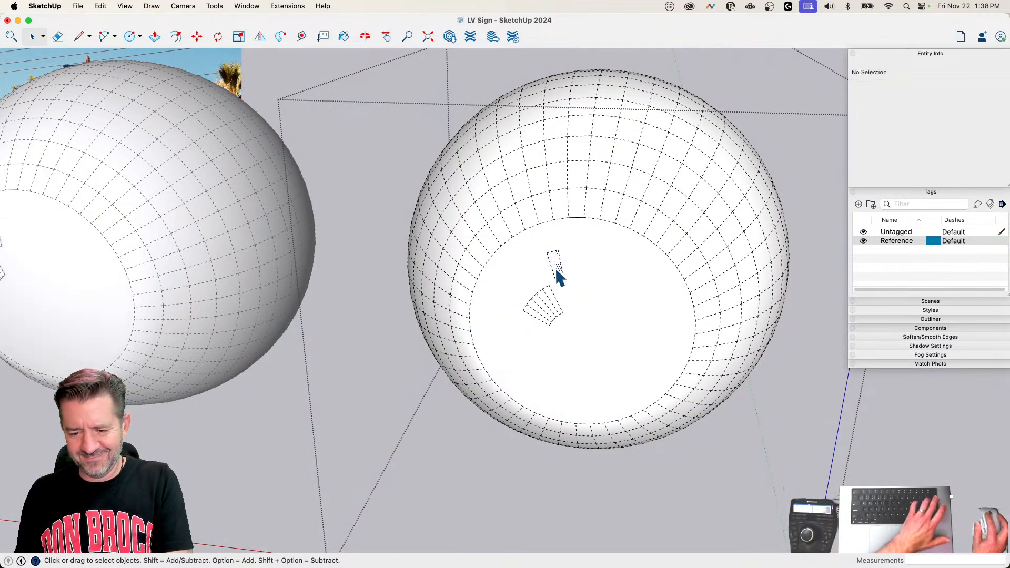
key("Delete")
triple_click(549, 311)
key("Delete")
Step: Extrude the bulb's flat circular face outward with Push/Pull to form a cylindrical neck
key("p")
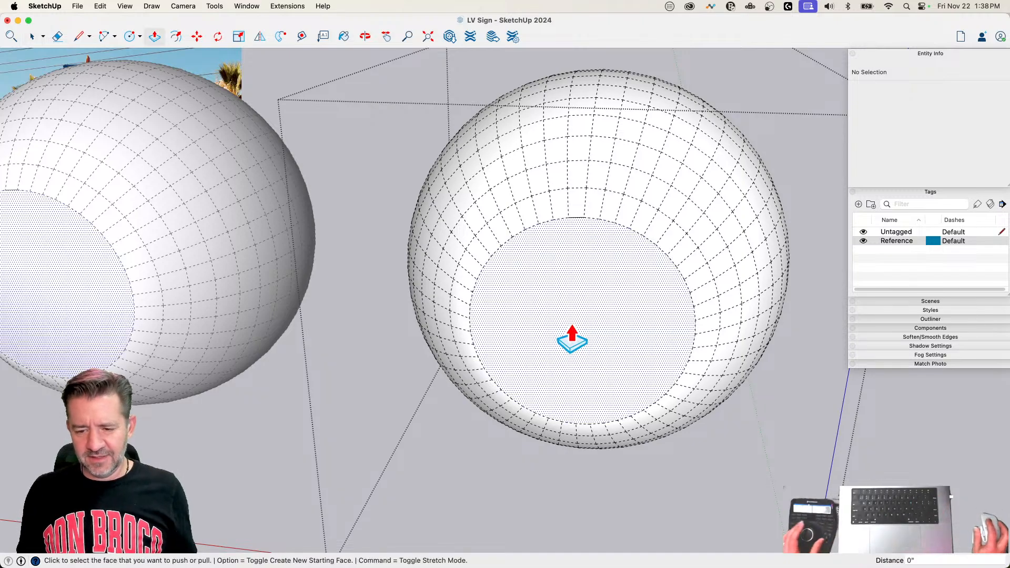
left_click(572, 339)
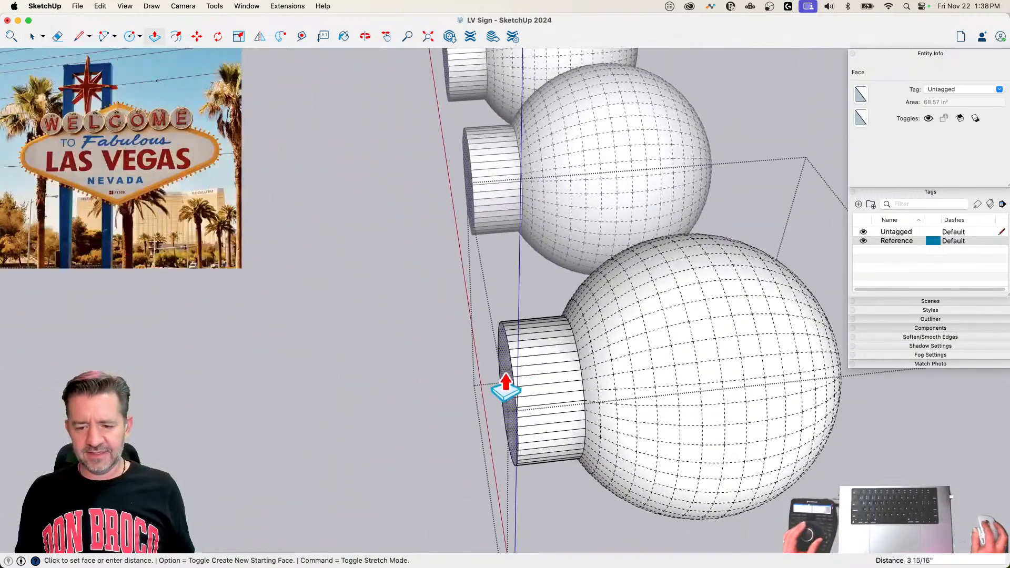
left_click(431, 405)
key("space")
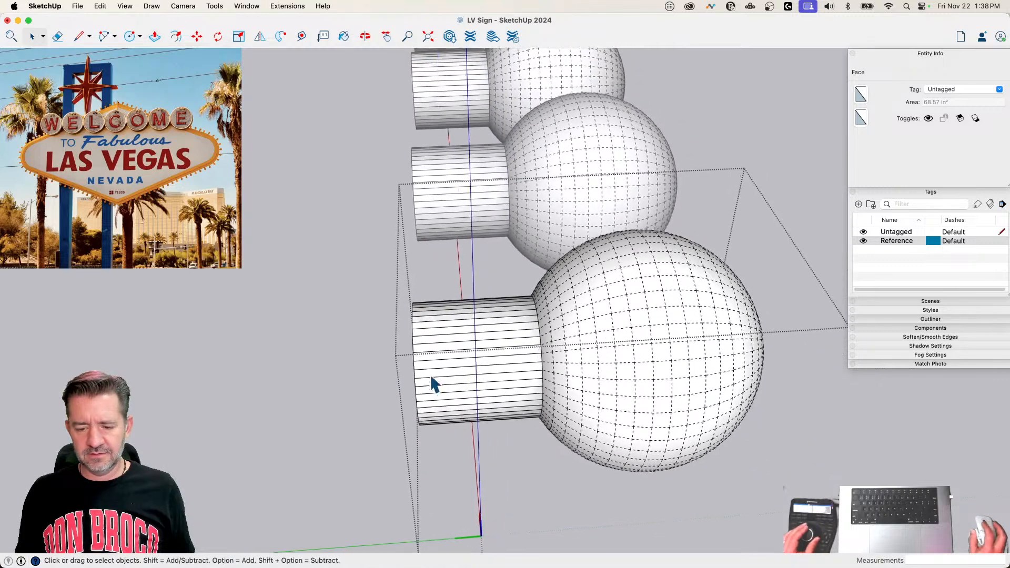
Step: Select the bulb's neck and soften its edges at 36 degrees between normals, with smooth normals and soften coplanar enabled
left_click_drag(449, 467, 452, 470)
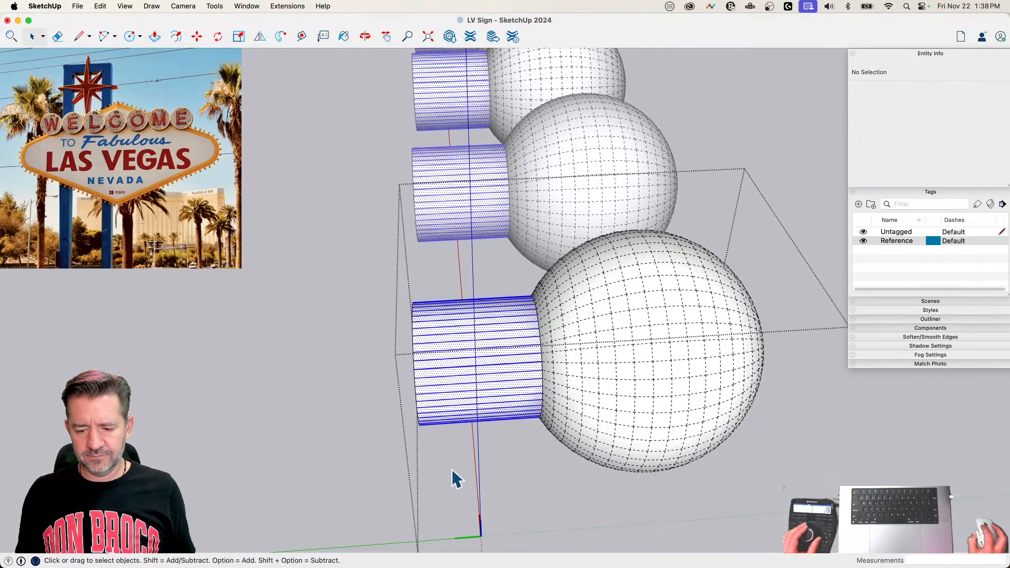
left_click(929, 336)
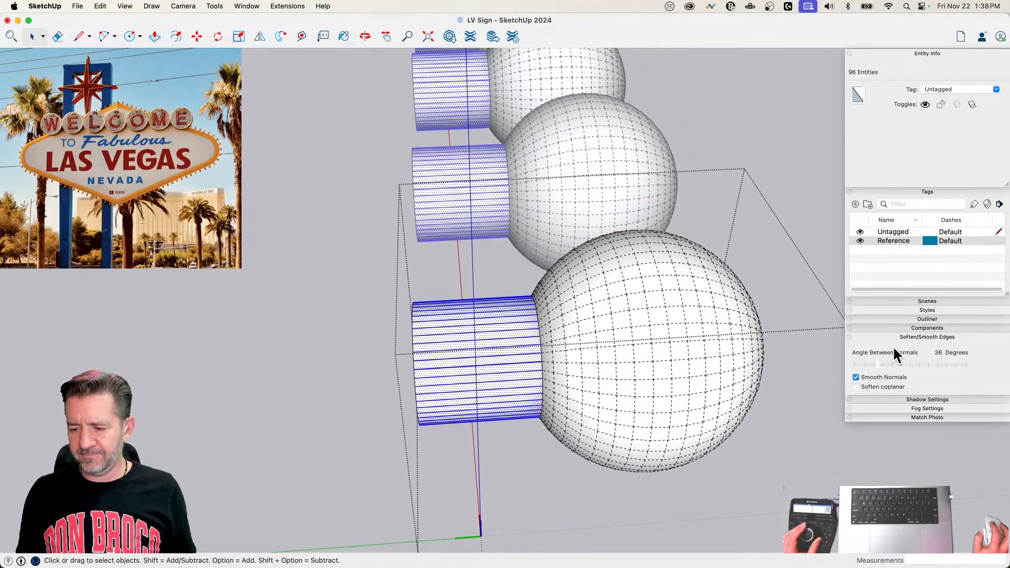
left_click(855, 386)
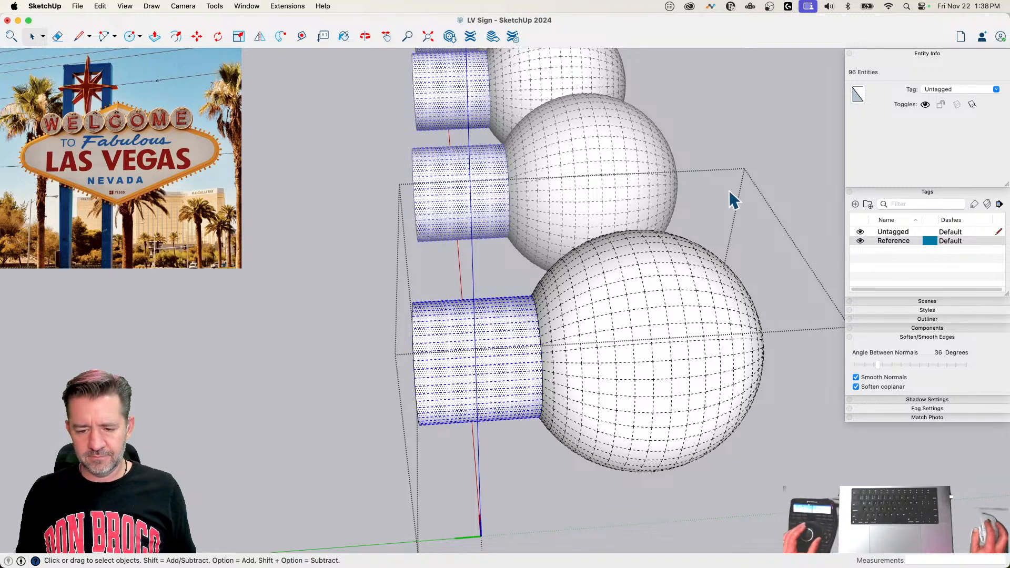
Step: Paint the bulb's selected neck with the Magnesium colour
key("b")
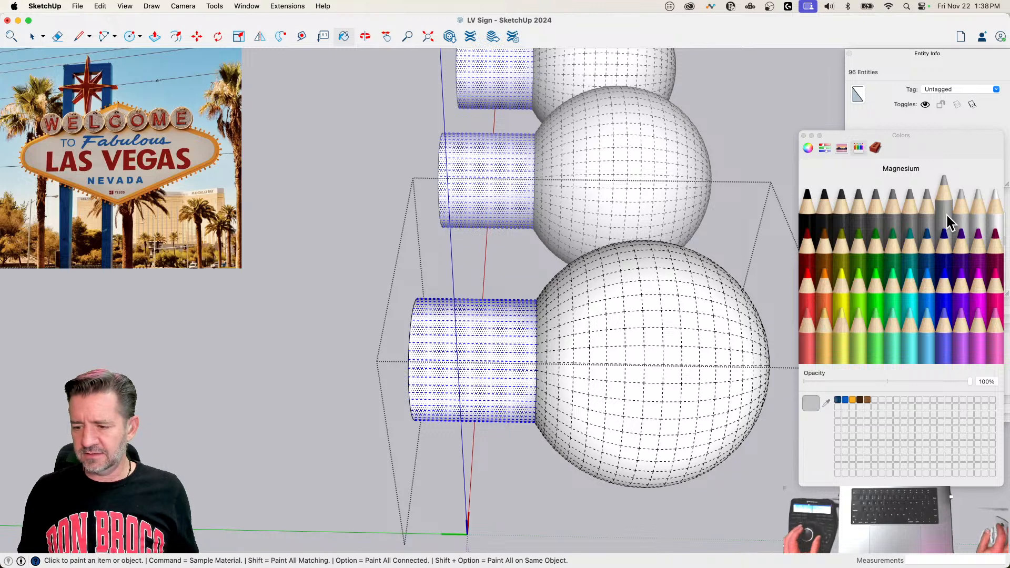
left_click(961, 211)
left_click(438, 329)
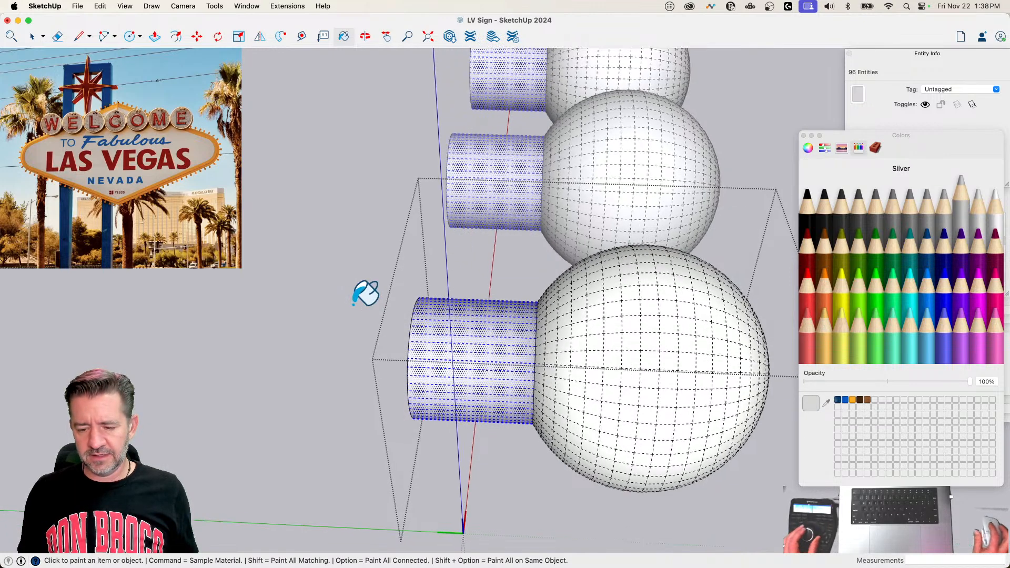
Step: Apply Magnesium to the bulb's neck, then leave component and group editing to return to the whole sign
left_click(456, 367)
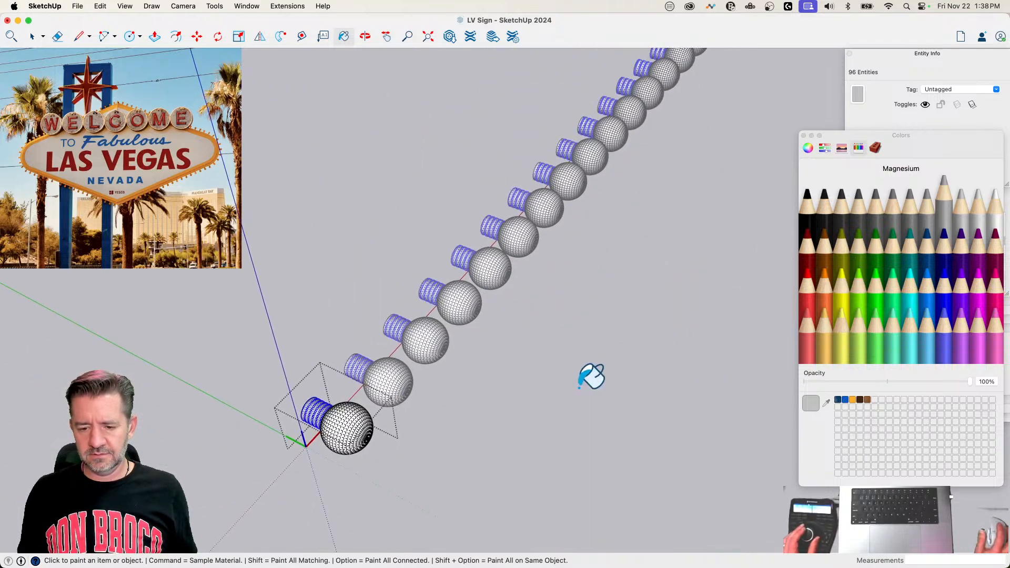
key("space")
left_click(576, 383)
left_click(575, 441)
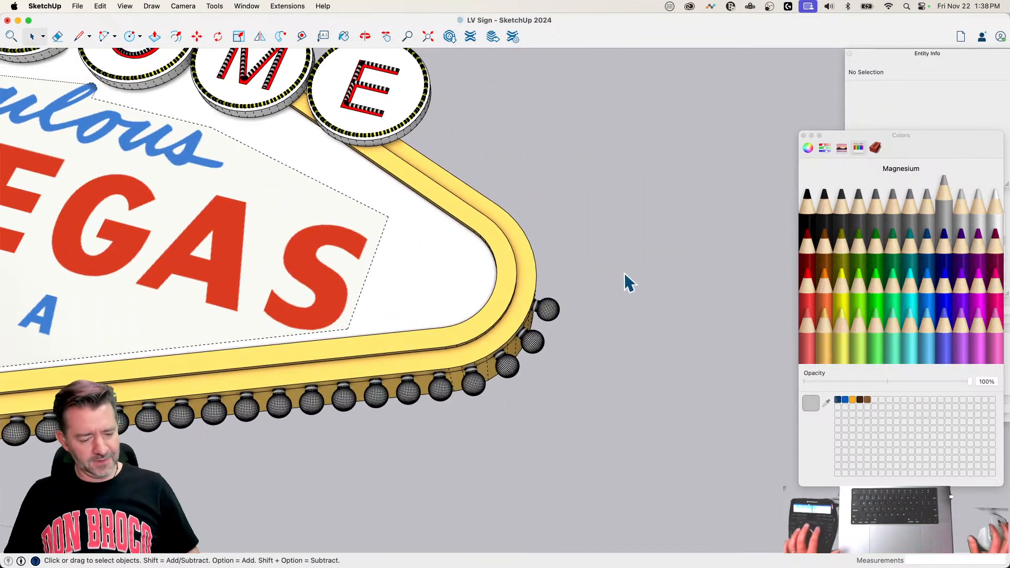
key("shift+h")
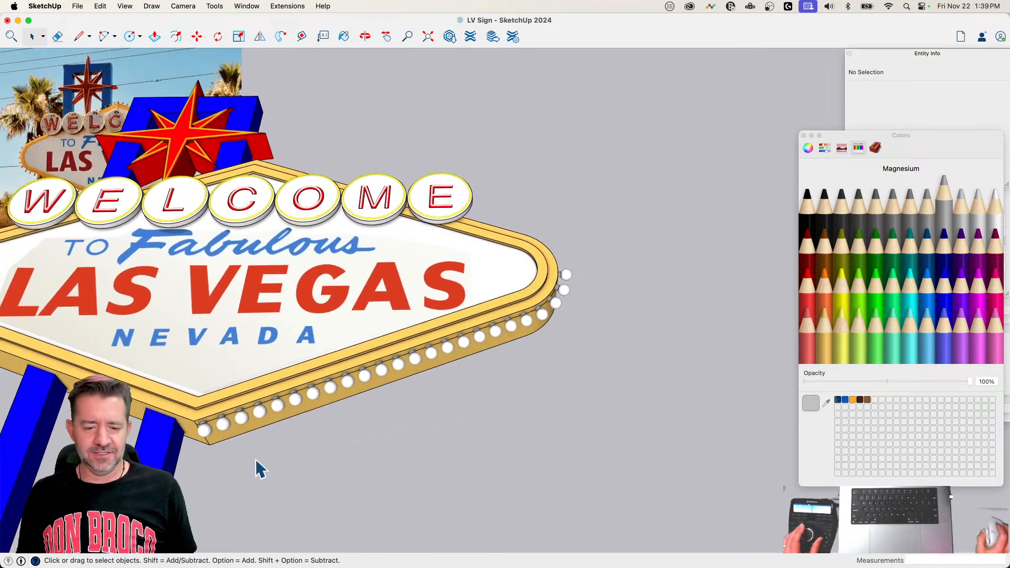
Step: Mirror a copy of the lower-right bulb group across the sign's vertical centreline onto the lower-left edge
left_click(298, 448)
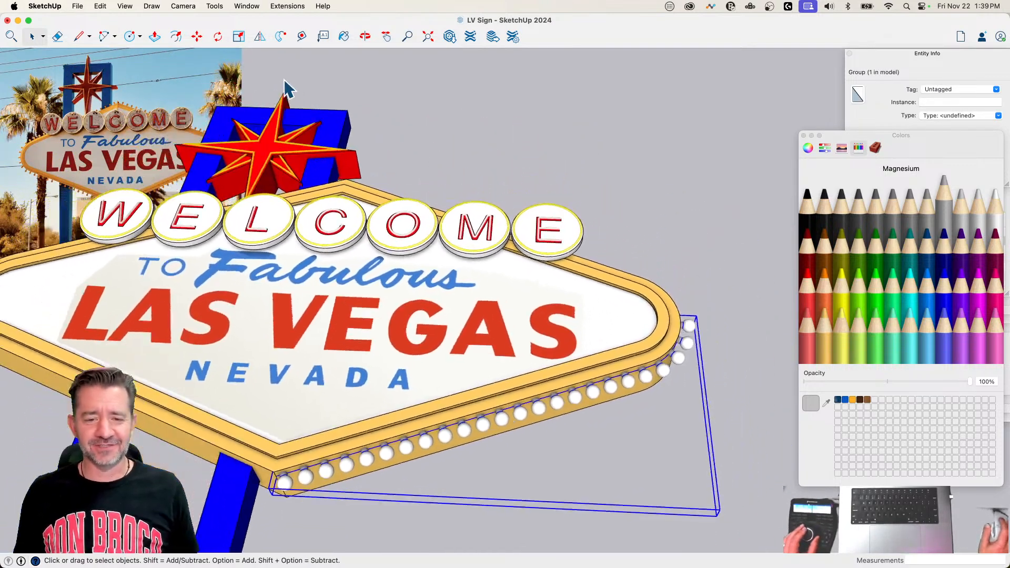
left_click(262, 37)
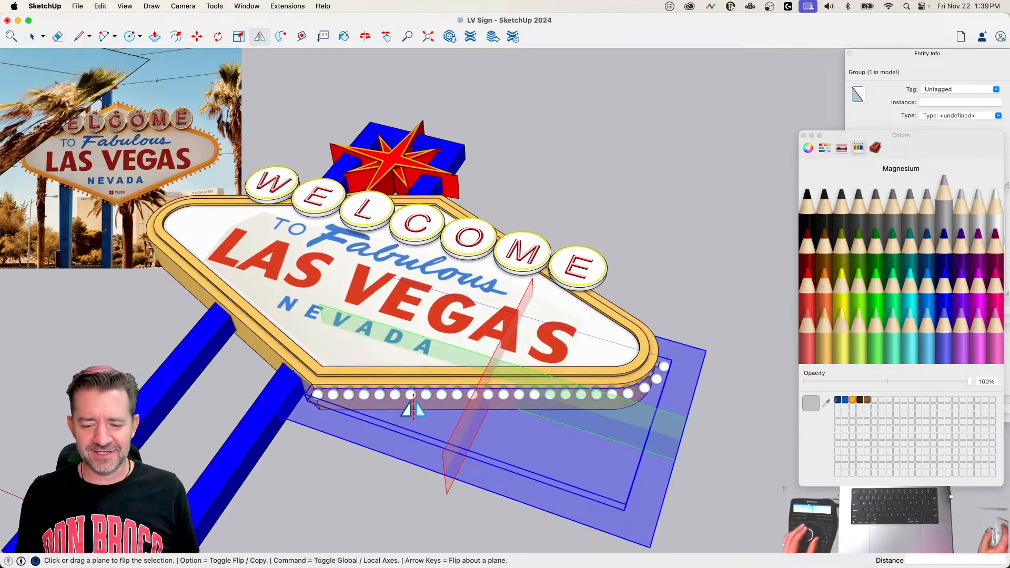
left_click_drag(416, 416, 357, 322)
key("alt")
key("space")
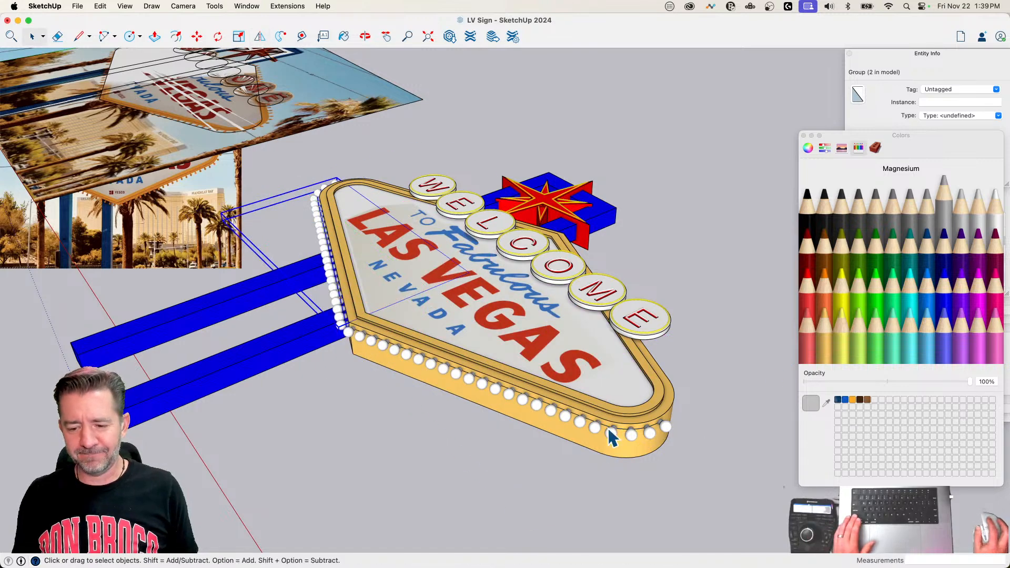
Step: Select both lower bulb groups and flip copies of them onto the upper half about the green-axis plane at the frame's side end
left_click(568, 416, "shift")
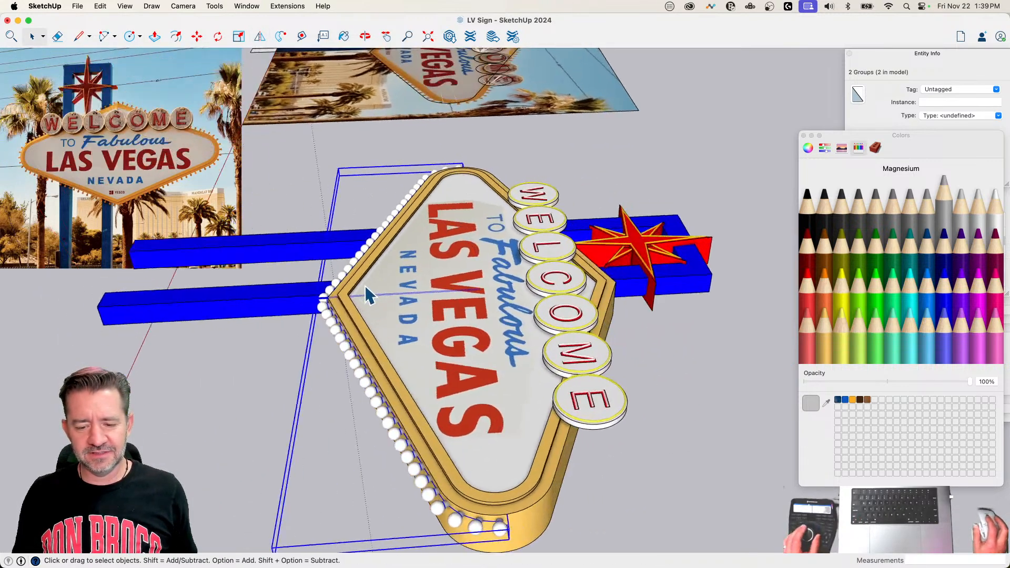
left_click(257, 38)
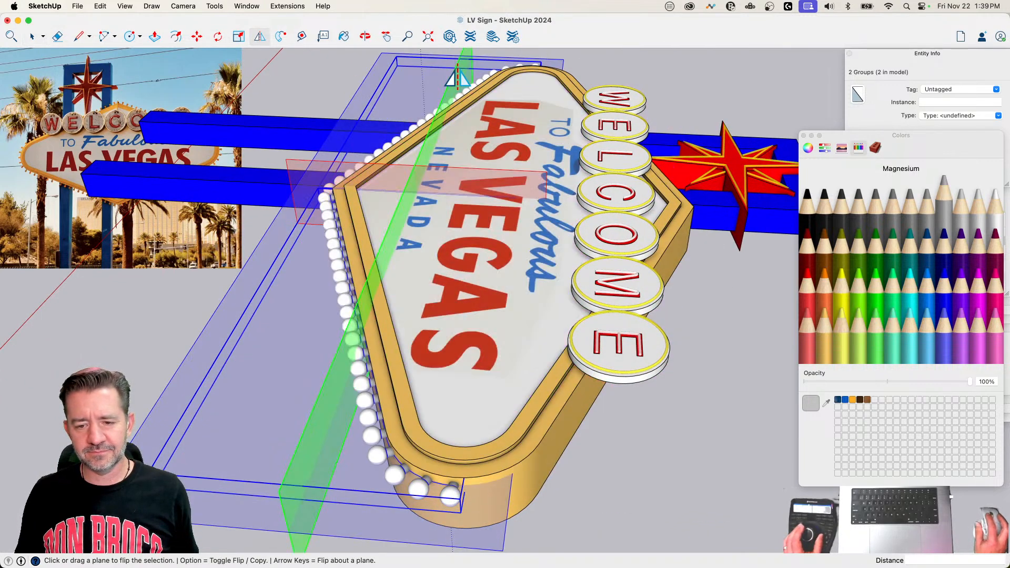
key("alt")
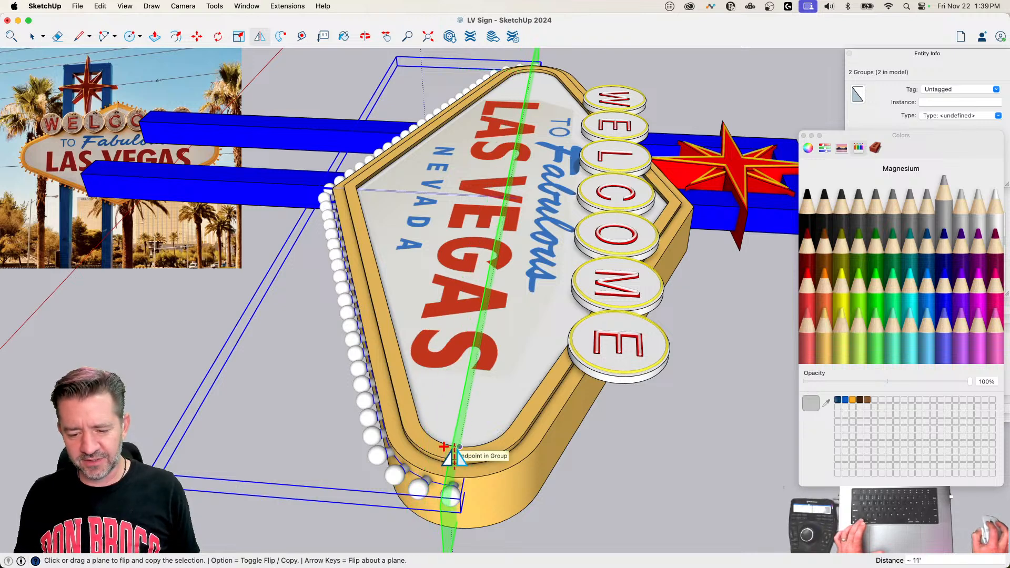
left_click_drag(453, 446, 451, 446)
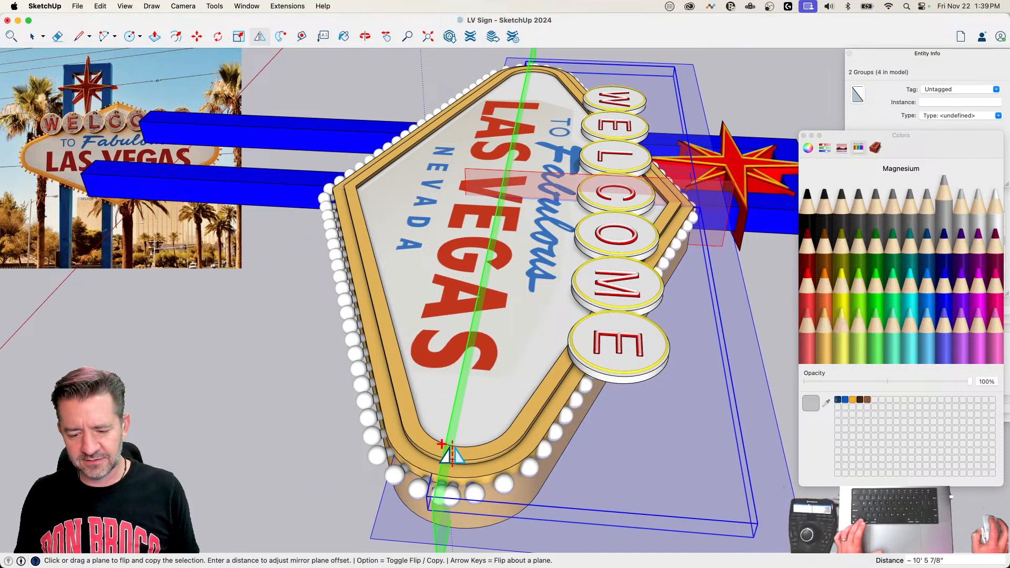
key("space")
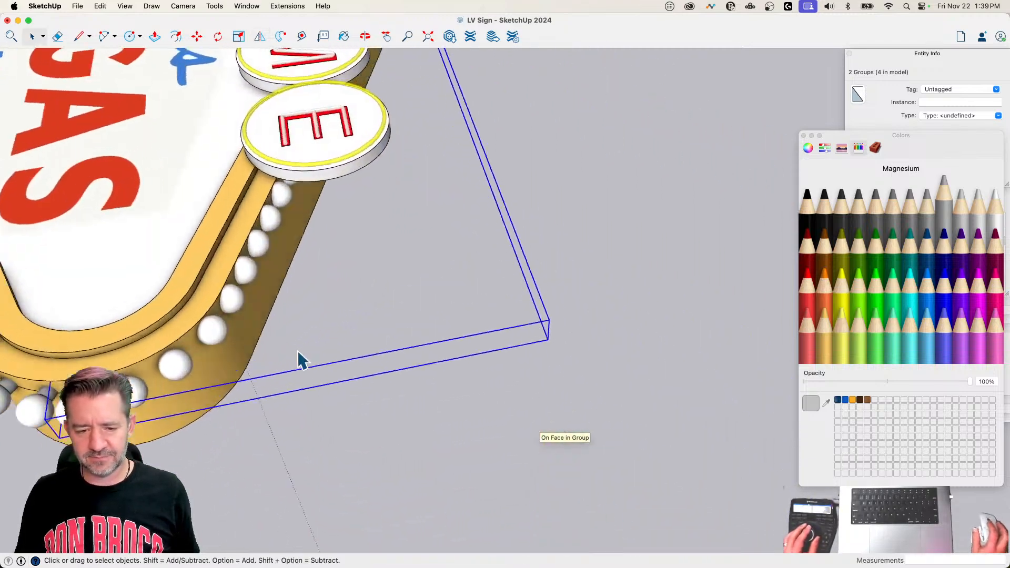
Step: Move the two upper bulb groups about 1' 4 15/16" along the green axis, outward onto the frame's upper edges
key("m")
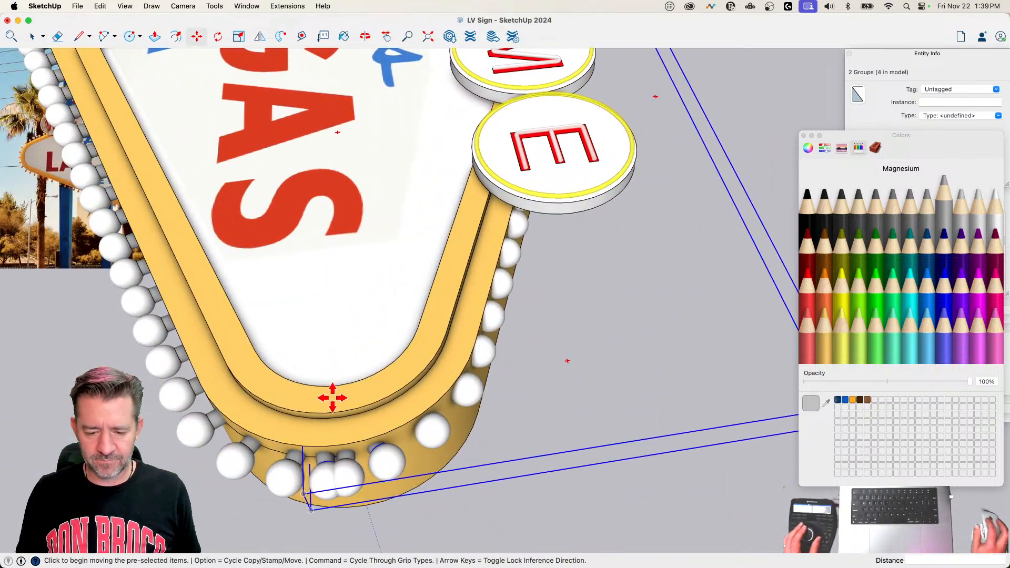
left_click(333, 398)
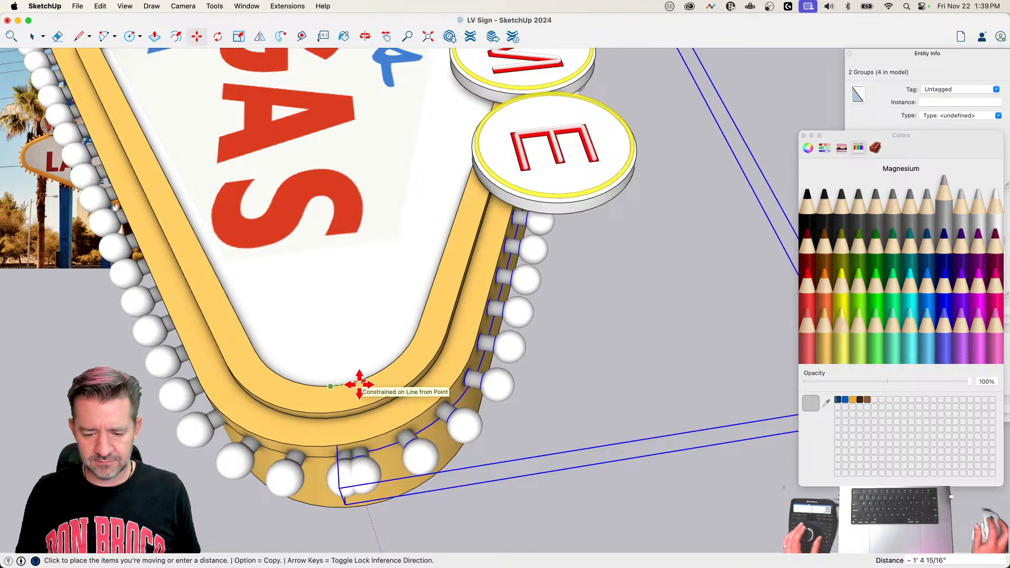
left_click(359, 384)
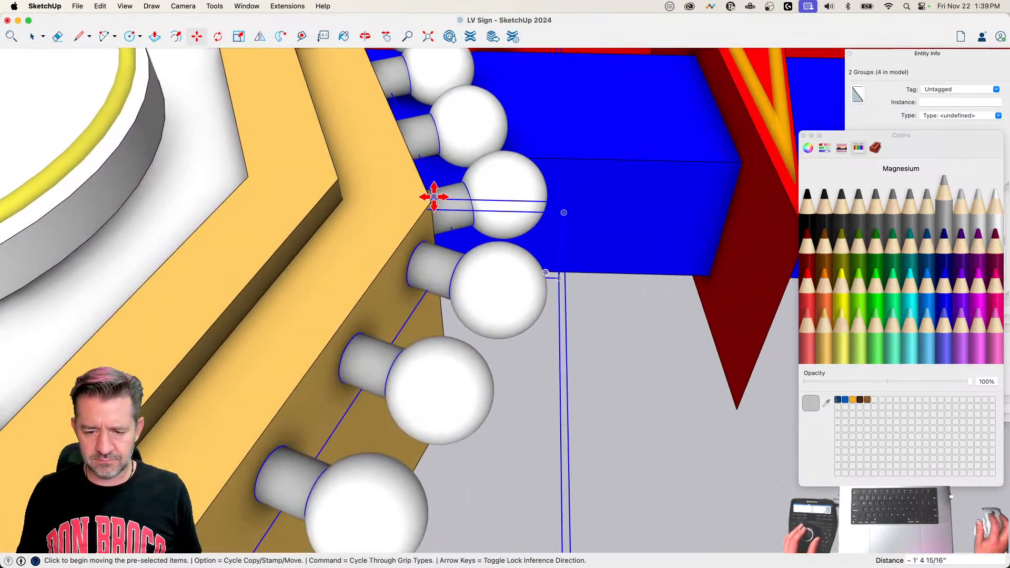
left_click(431, 198)
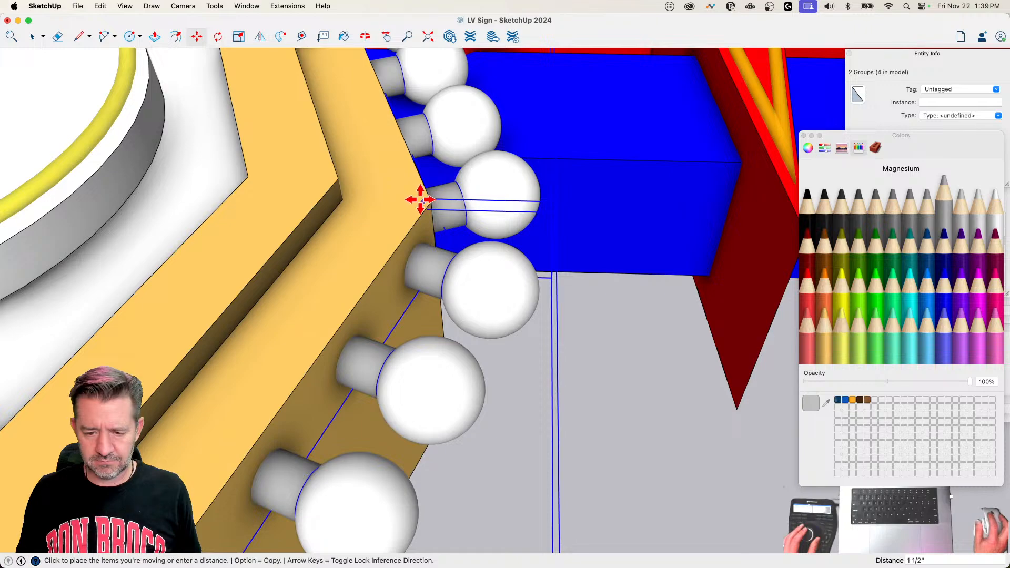
left_click(426, 200)
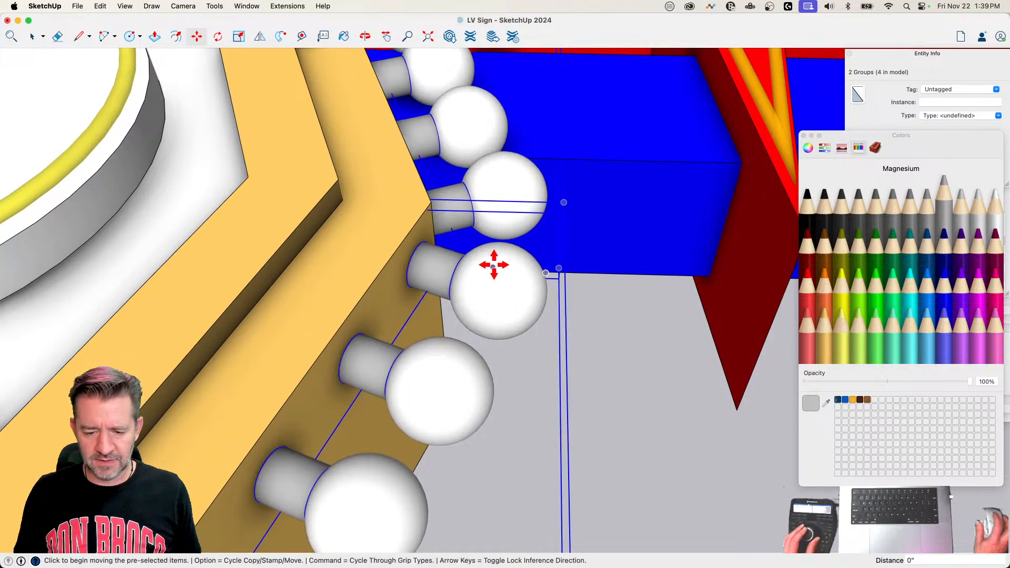
key("space")
Step: Delete the overlapping end bulb from the upper-right bulb group at the sign's right end
scroll(531, 335, "up", 6)
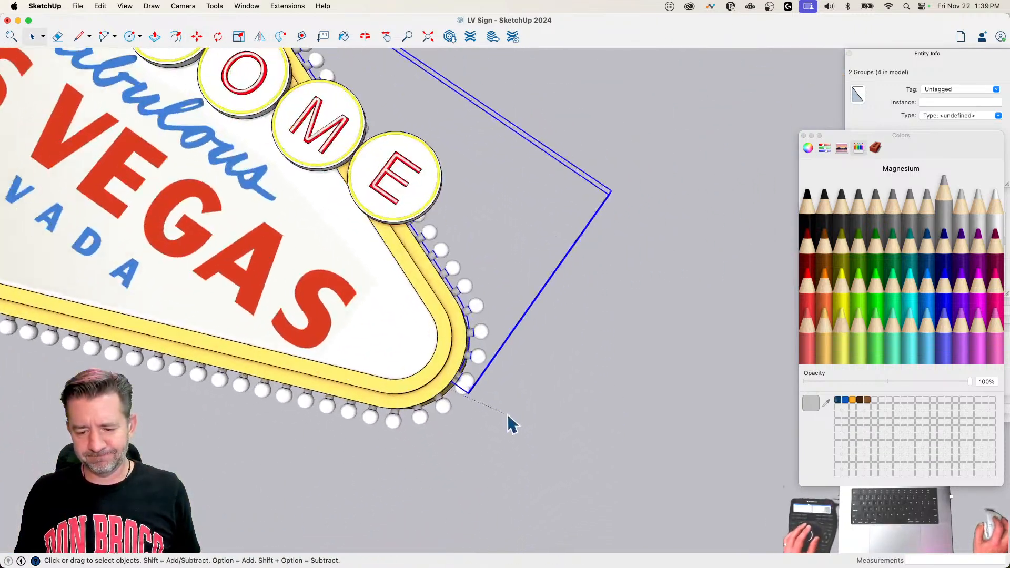
double_click(539, 276)
left_click(542, 276)
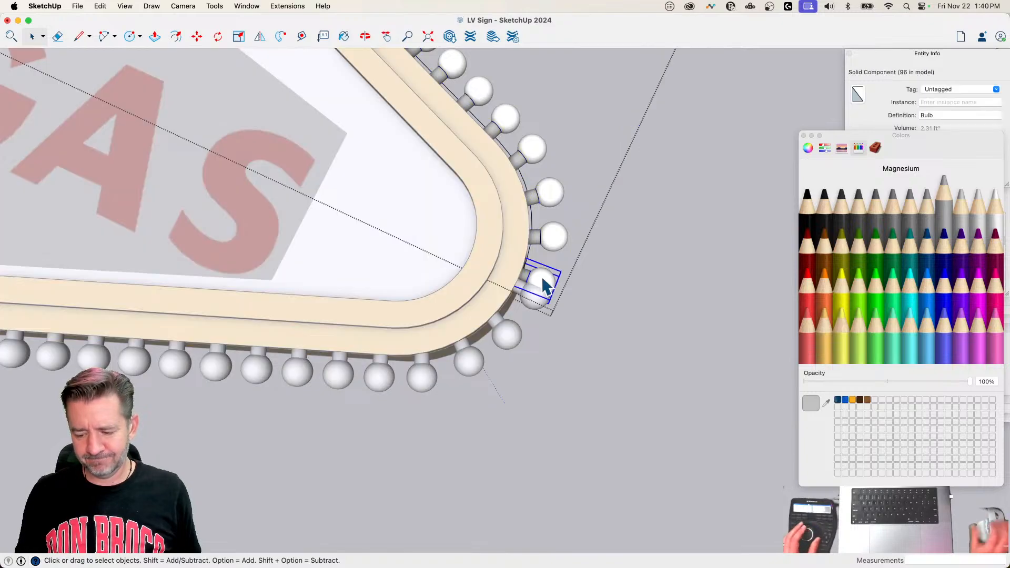
key("Delete")
left_click(566, 321)
scroll(552, 321, "down", 6)
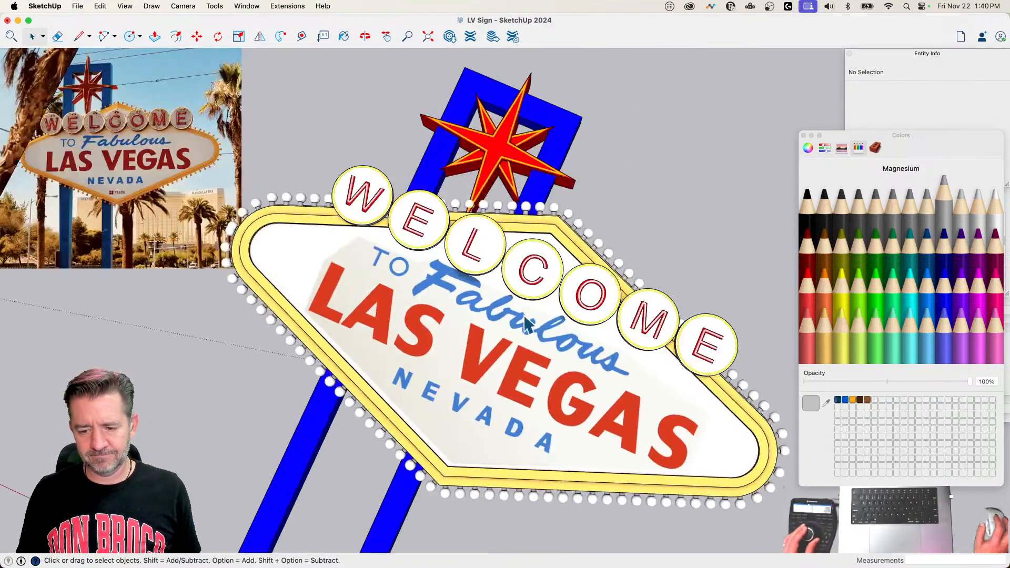
Step: Delete the overlapping end bulb from the upper-left bulb group at the sign's left end
scroll(532, 368, "up", 6)
double_click(408, 292)
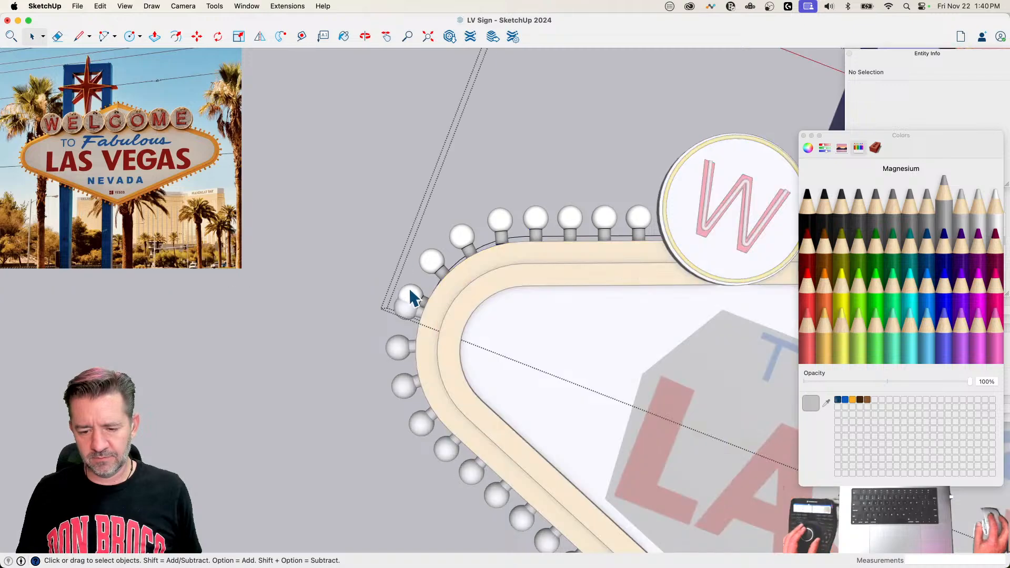
left_click(409, 289)
key("Delete")
scroll(409, 288, "down", 6)
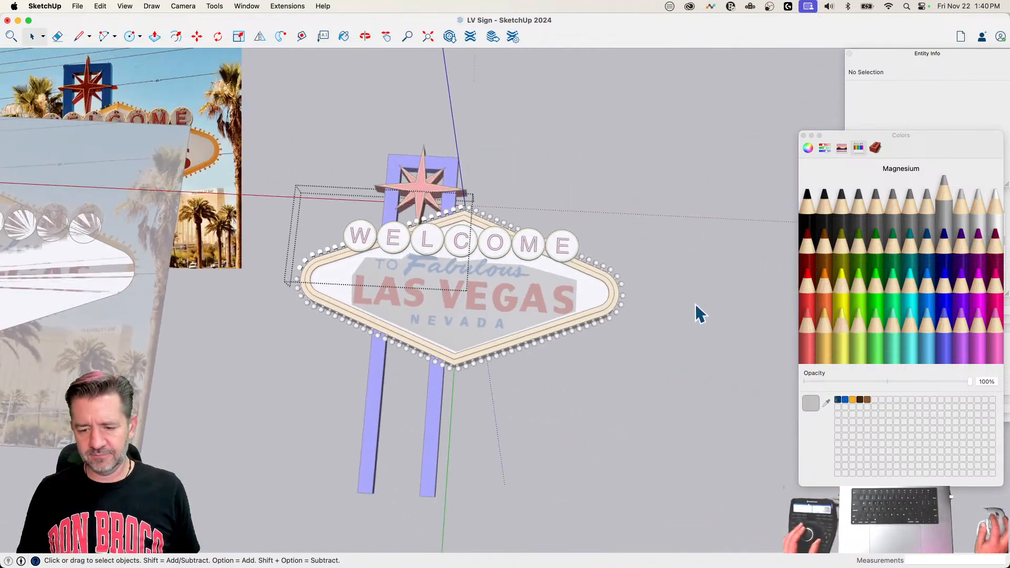
left_click(692, 308)
Step: Move the end bulb of the lower-right group slightly upward to even out the spacing at the sign's right end
scroll(676, 300, "up", 10)
scroll(627, 287, "up", 3)
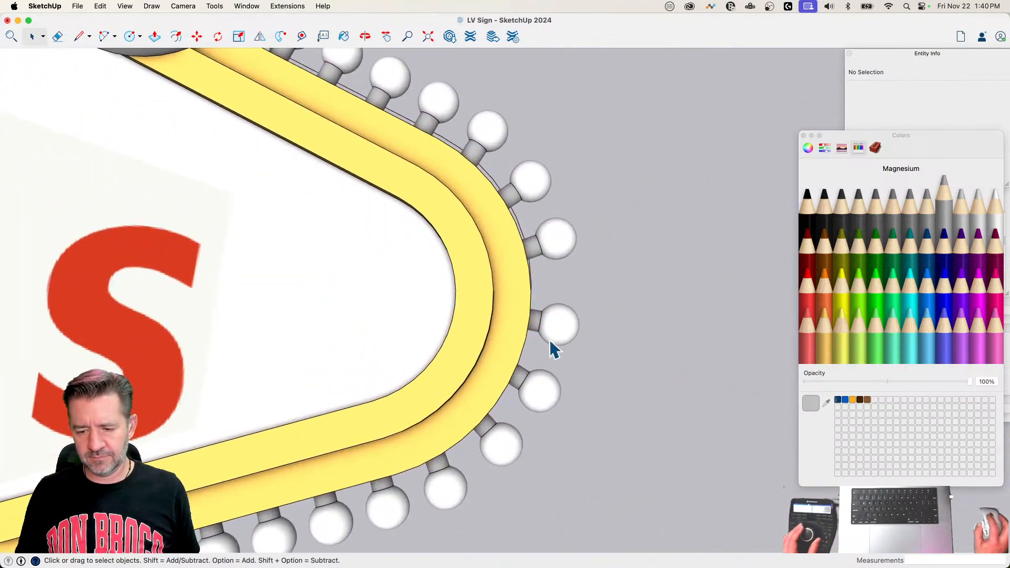
double_click(552, 343)
scroll(559, 339, "up", 3)
left_click(581, 339)
key("m")
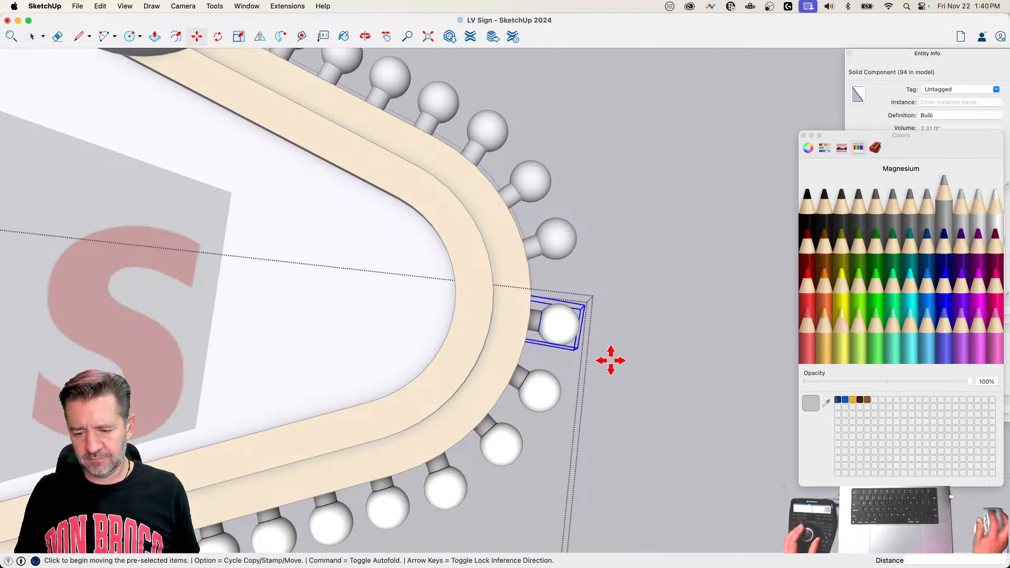
scroll(609, 358, "down", 5)
scroll(638, 401, "up", 4)
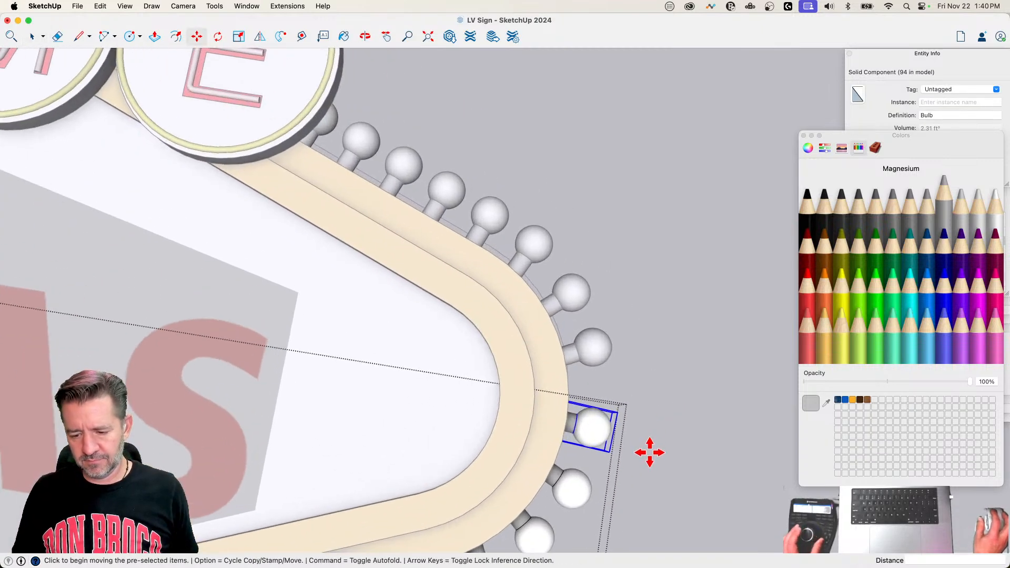
left_click(649, 453)
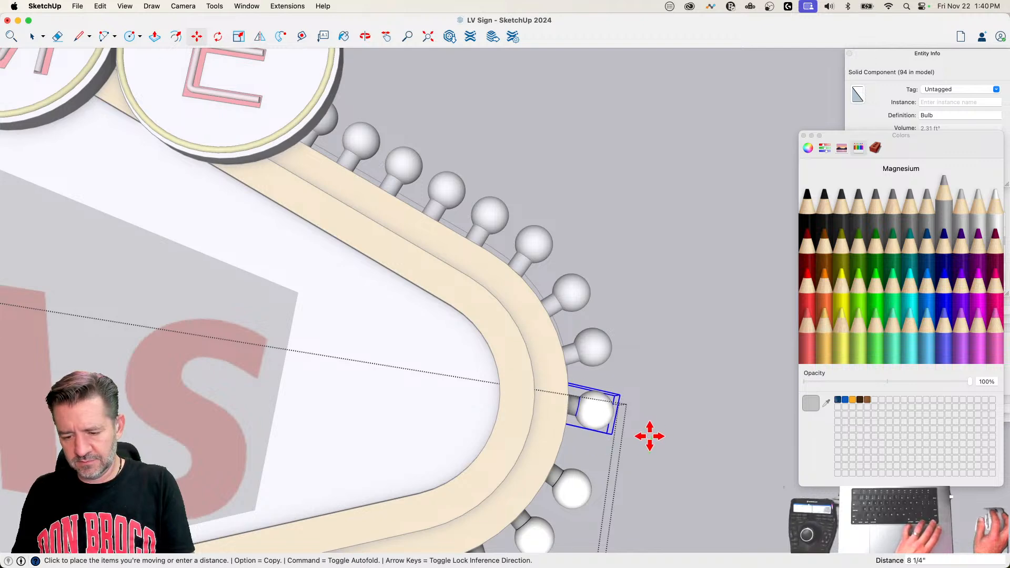
left_click(649, 443)
key("space")
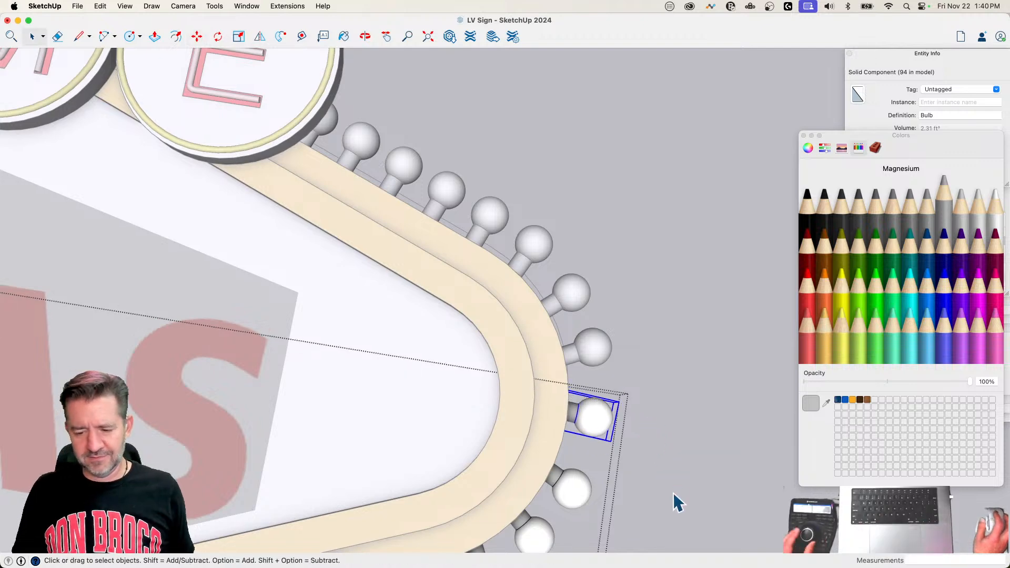
left_click(674, 496)
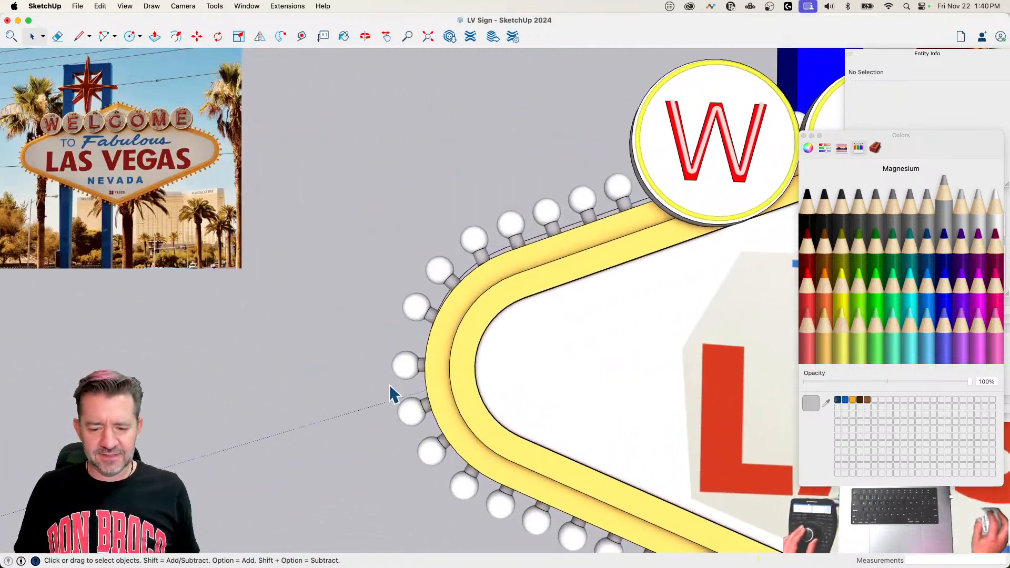
Step: Move the end bulb of the lower-left group upward about 5 1/2" to even out the spacing at the left end
left_click(417, 372)
key("m")
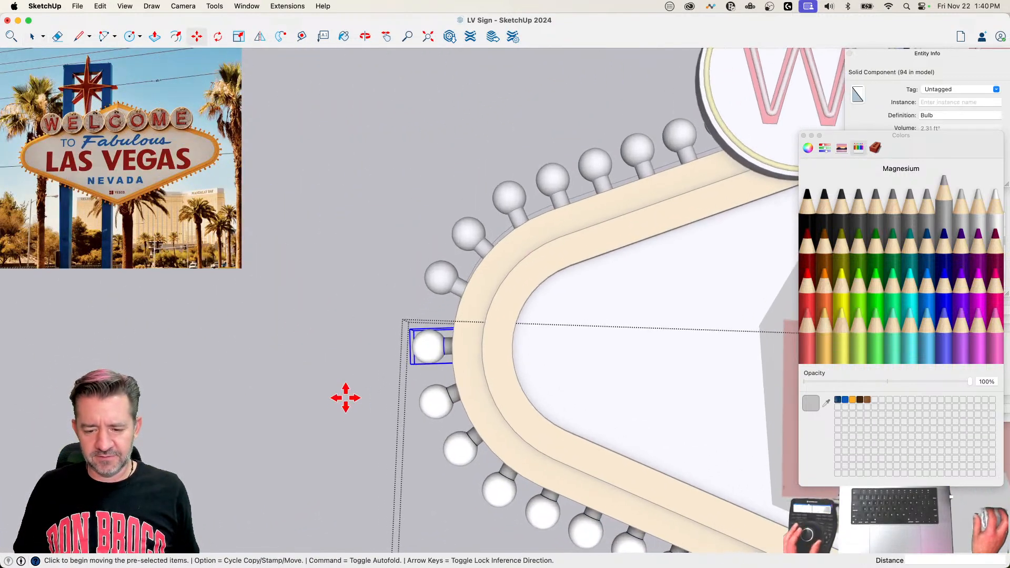
left_click(342, 396)
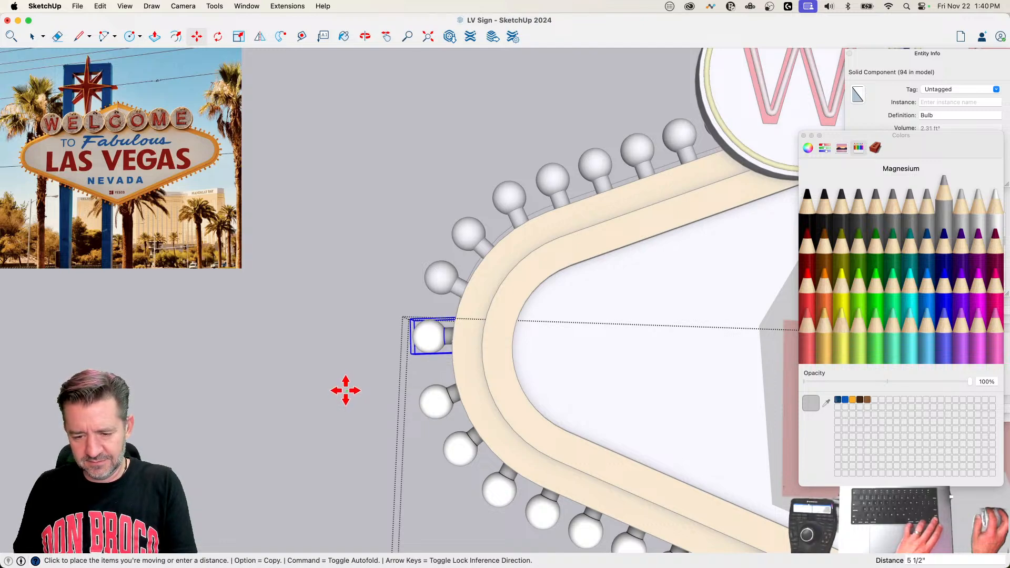
left_click(346, 390)
key("space")
left_click(339, 402)
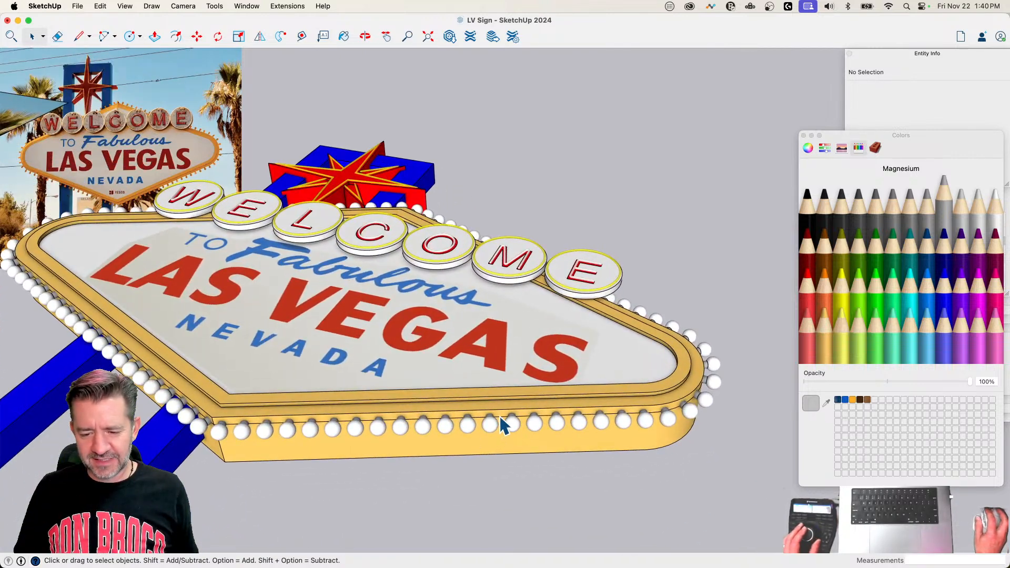
Step: Delete the leftover path curves inside the lower-right and lower-left bulb groups
double_click(502, 425)
left_click(502, 425)
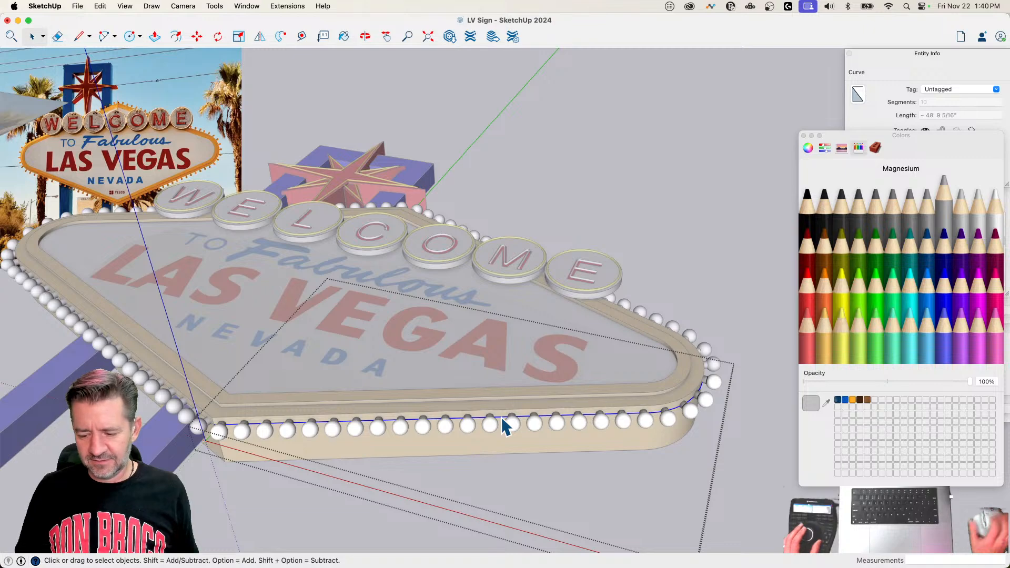
key("Delete")
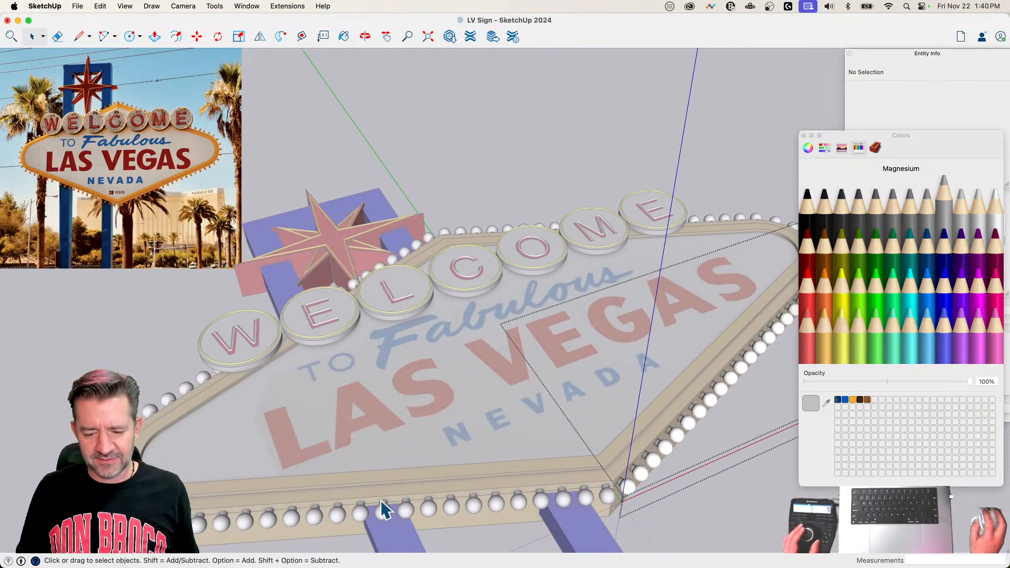
double_click(381, 499)
left_click(377, 503)
key("Delete")
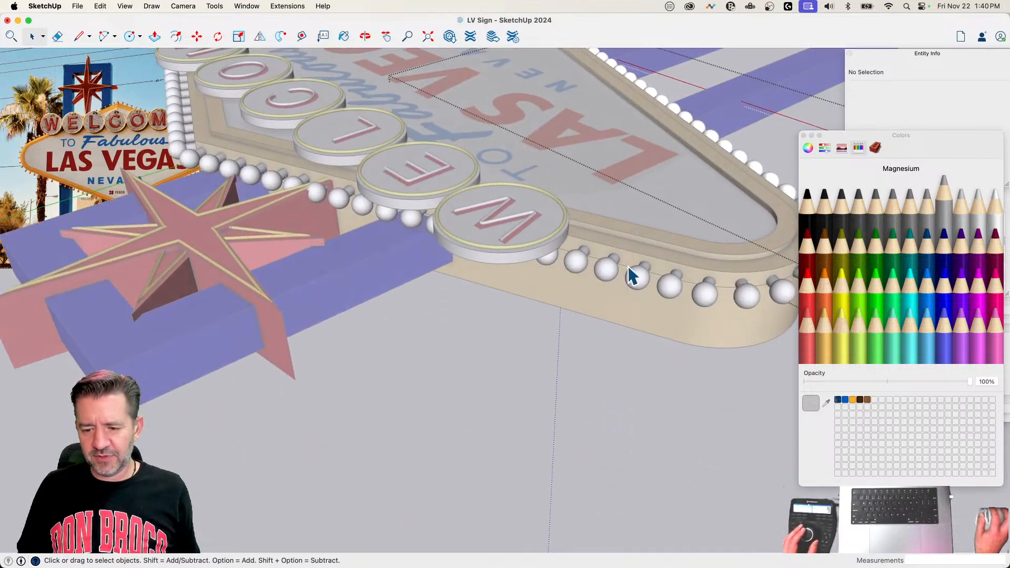
Step: Delete the leftover path curves inside the upper-left and upper-right bulb groups of the sign
left_click(627, 263)
left_click(622, 264)
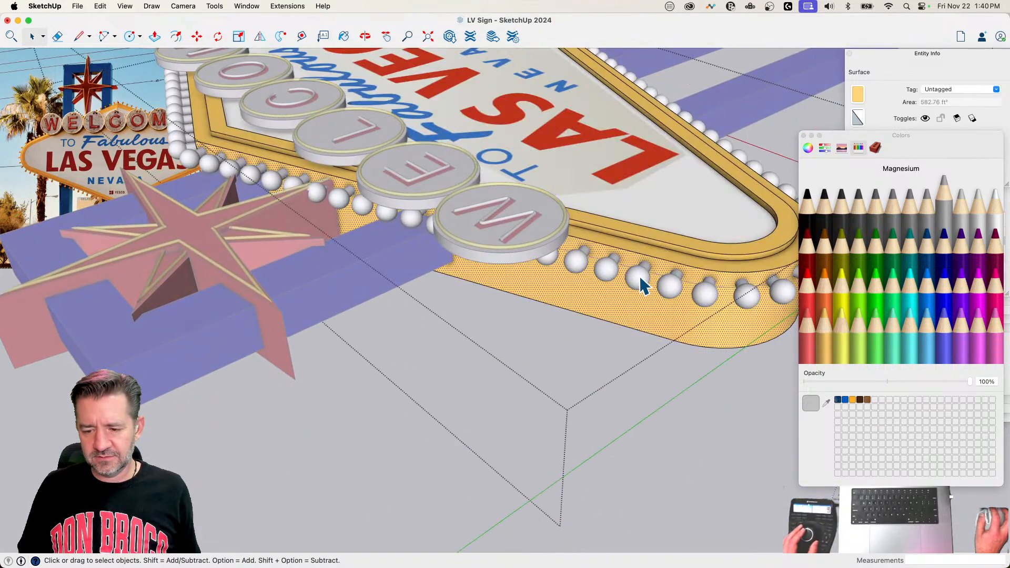
double_click(624, 269)
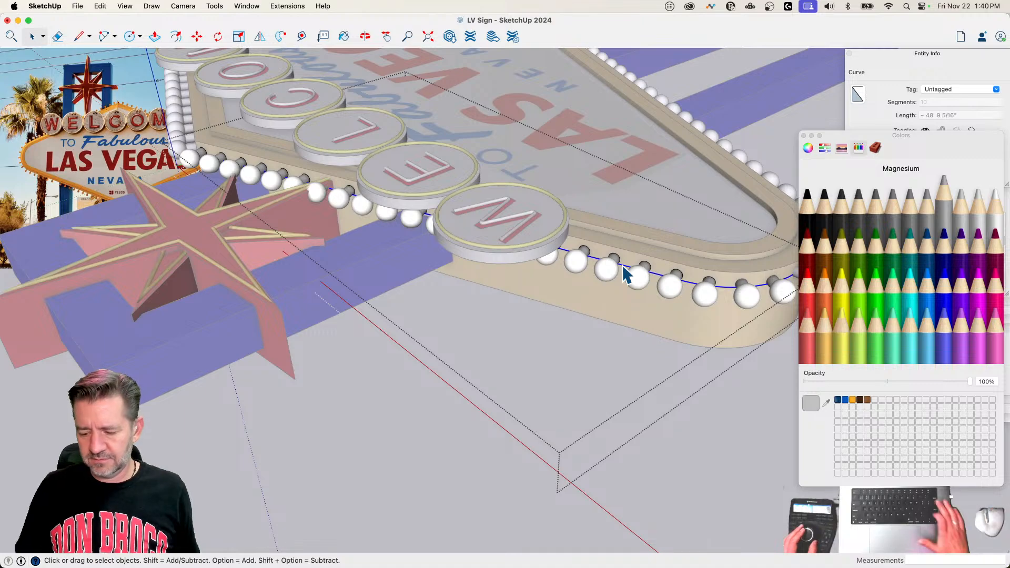
key("Delete")
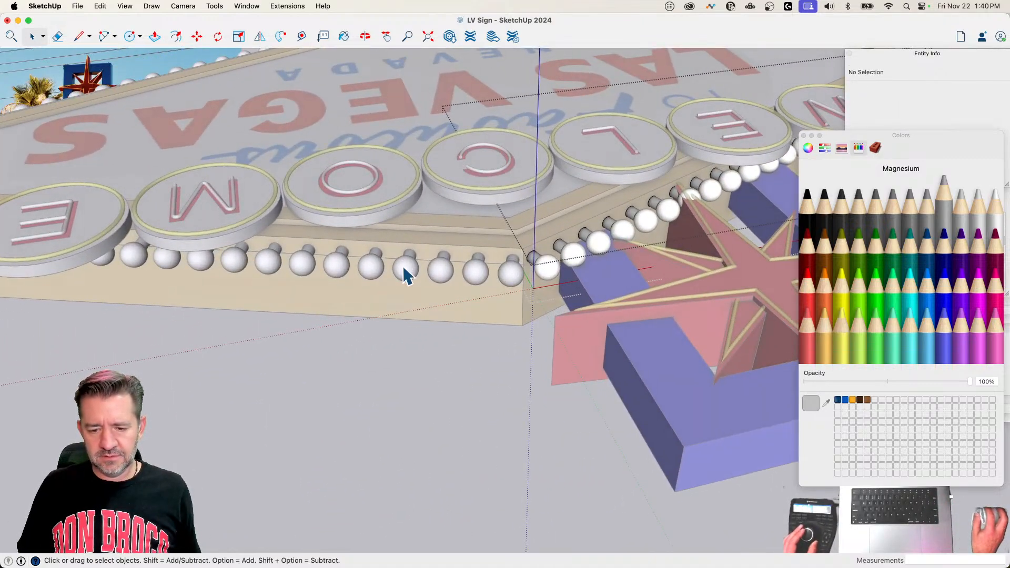
double_click(403, 267)
left_click(391, 260)
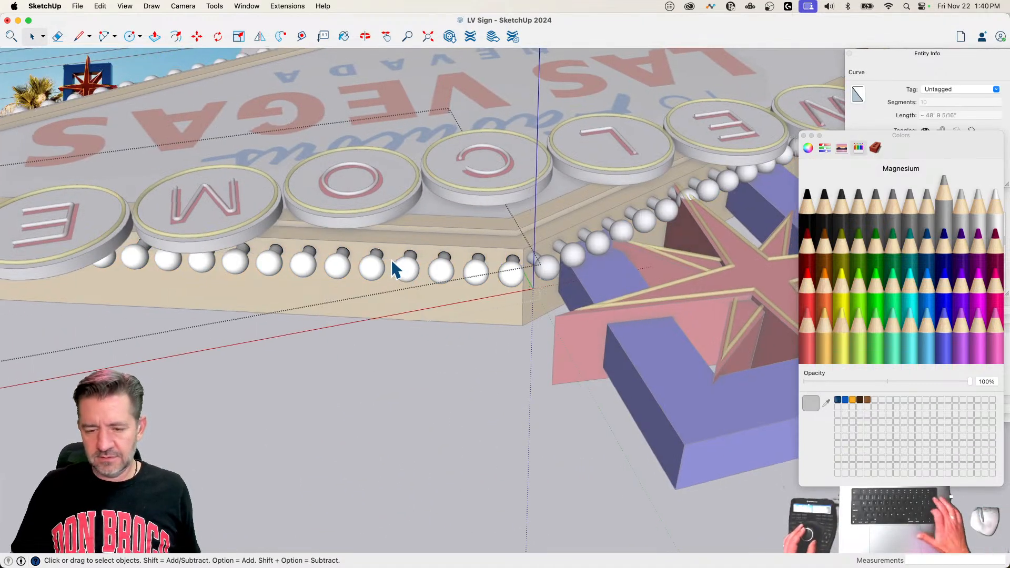
key("Delete")
left_click(718, 482)
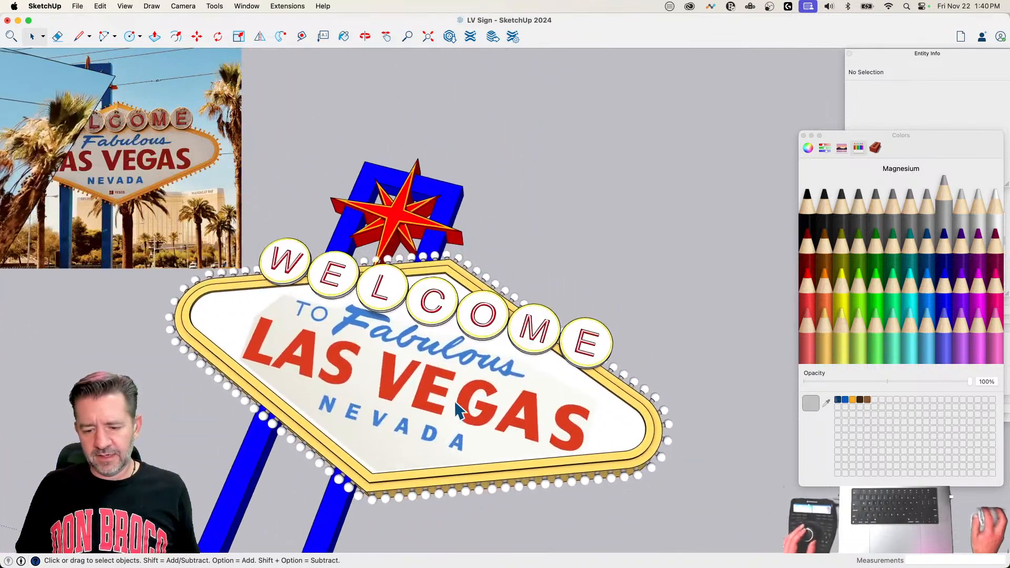
Step: Open the sign panel's group and erase the edge outlining the lettering image on its face
double_click(458, 401)
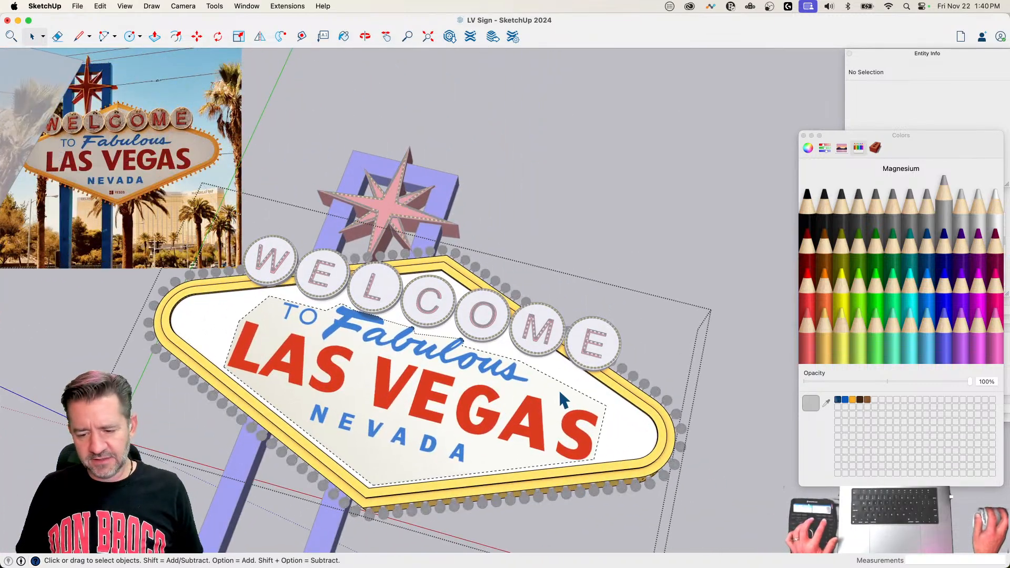
key("e")
left_click(560, 381)
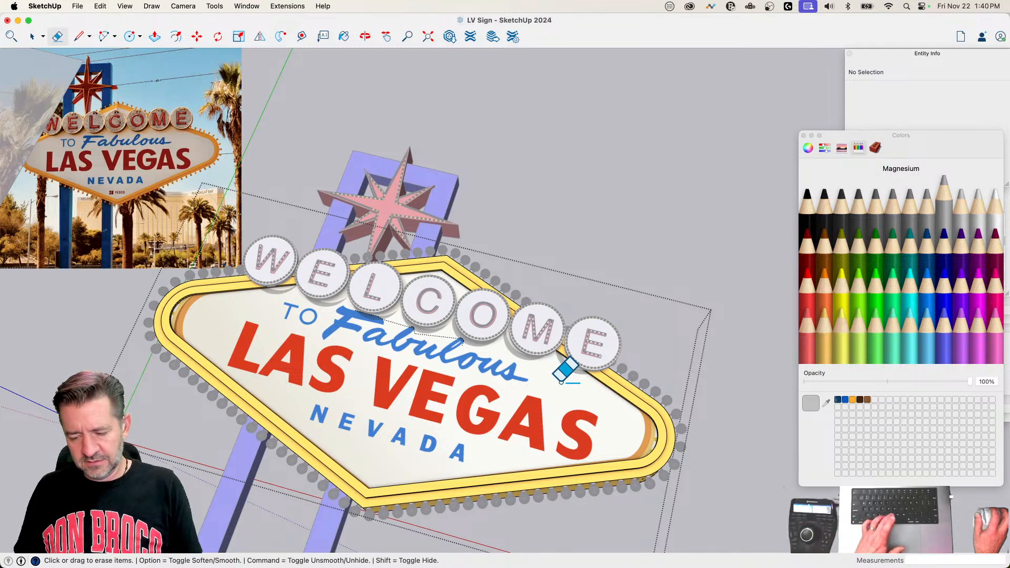
Step: Paint the sign panel's face with the Snow color in place of the lettering image and leave the group
key("b")
left_click(962, 269)
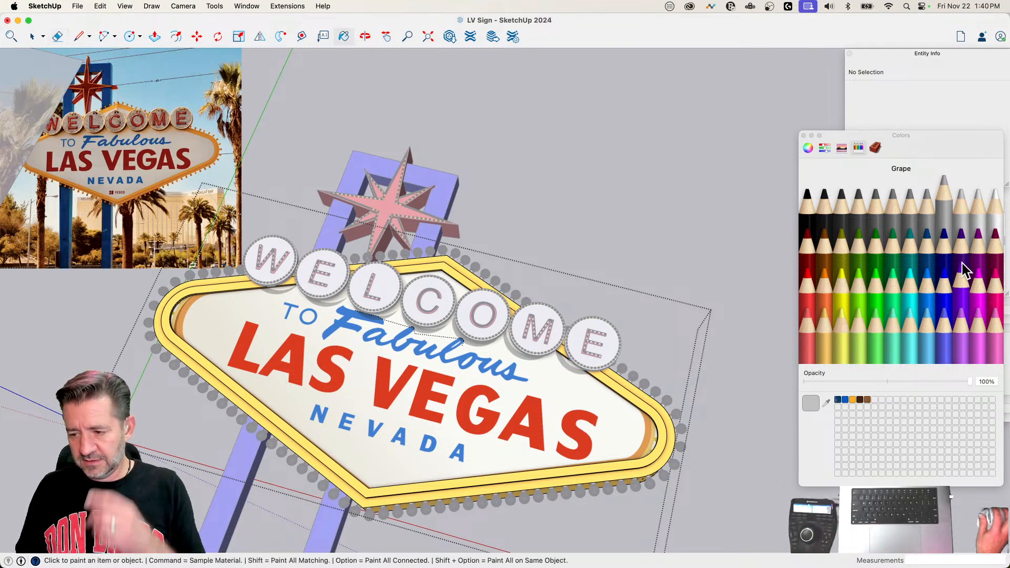
left_click(999, 233)
left_click(550, 380)
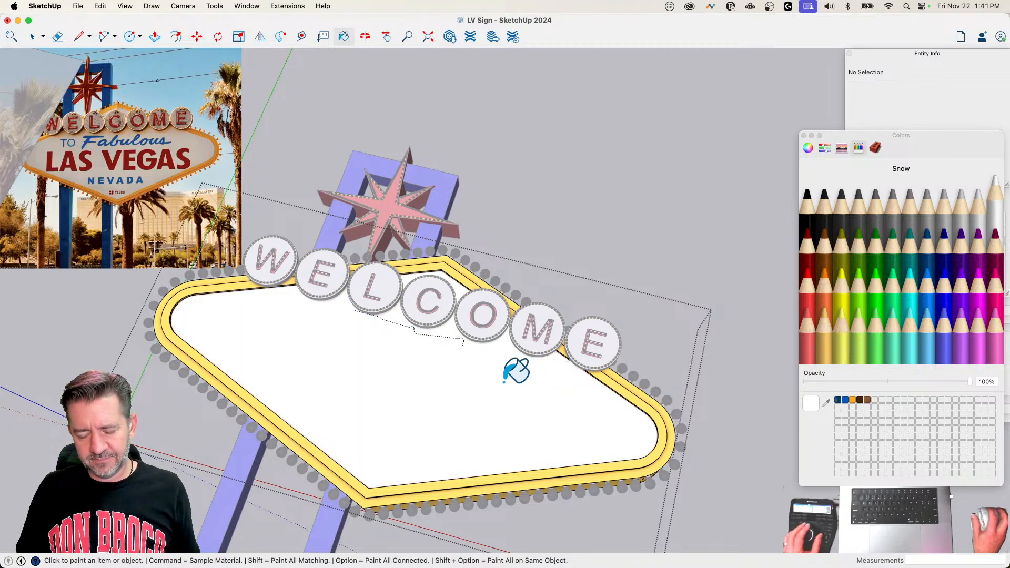
key("space")
scroll(495, 368, "up", 5)
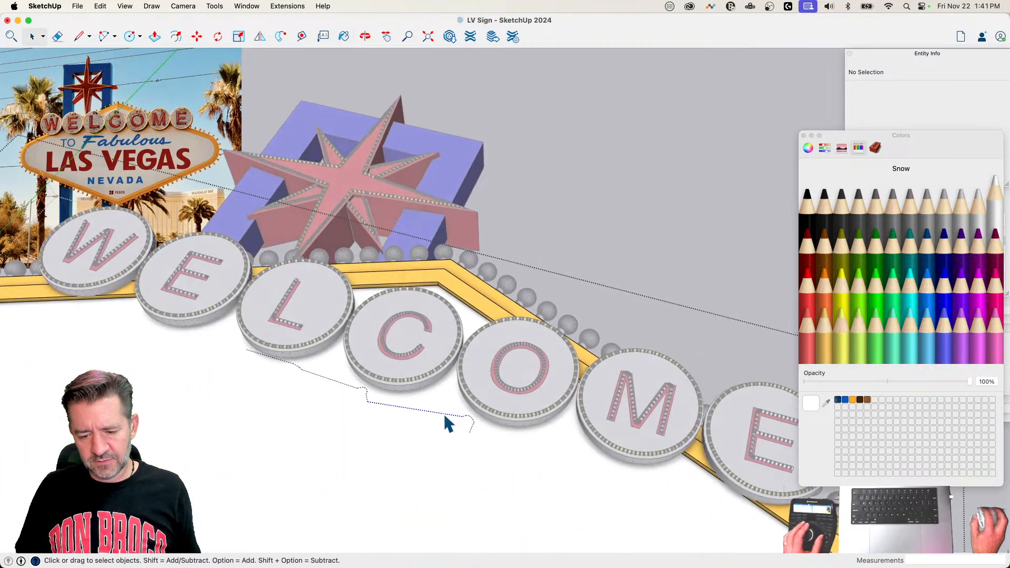
scroll(445, 421, "down", 5)
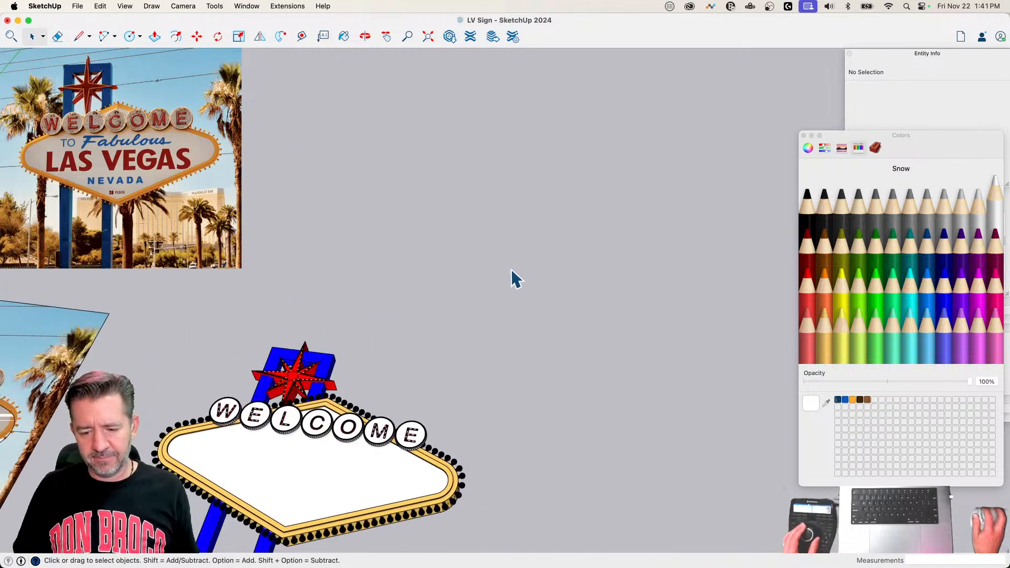
scroll(511, 269, "down", 3)
scroll(385, 256, "up", 3)
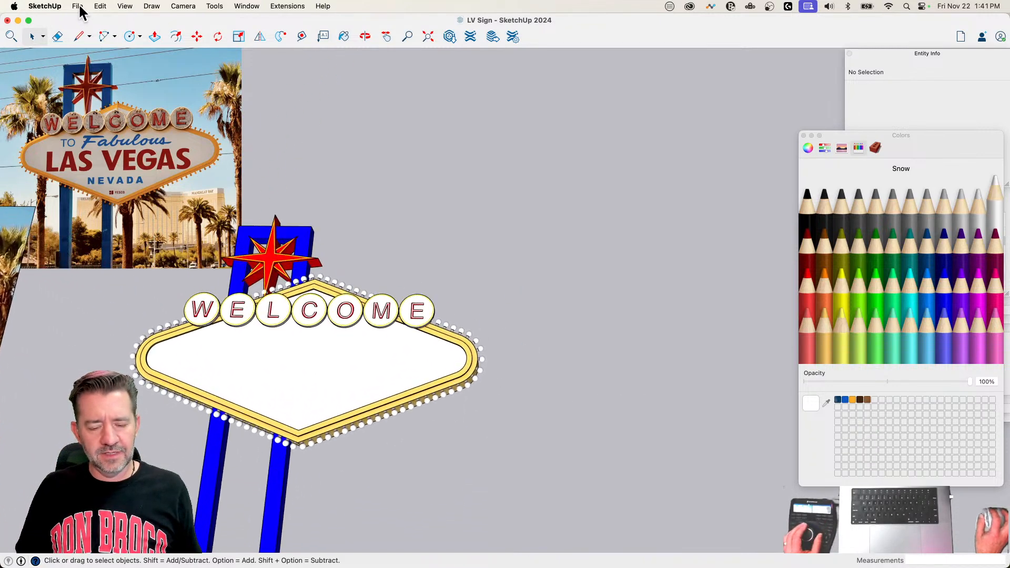
left_click(77, 5)
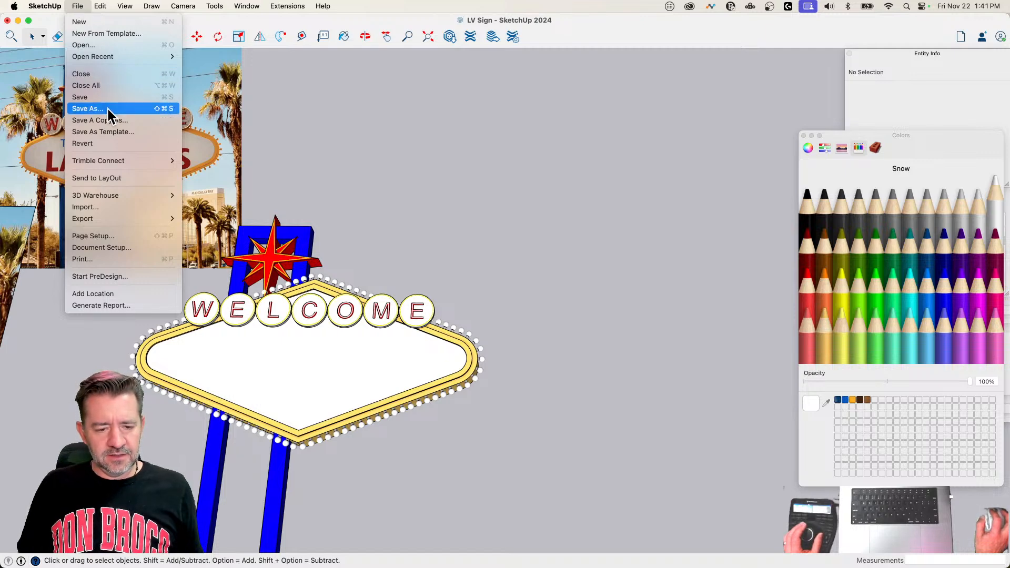
left_click(146, 207)
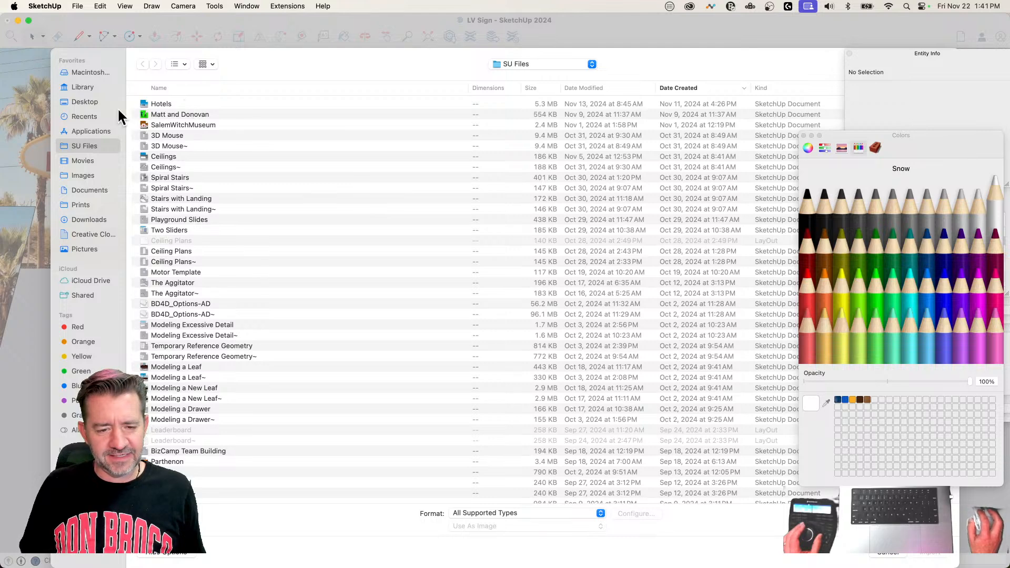
left_click(82, 102)
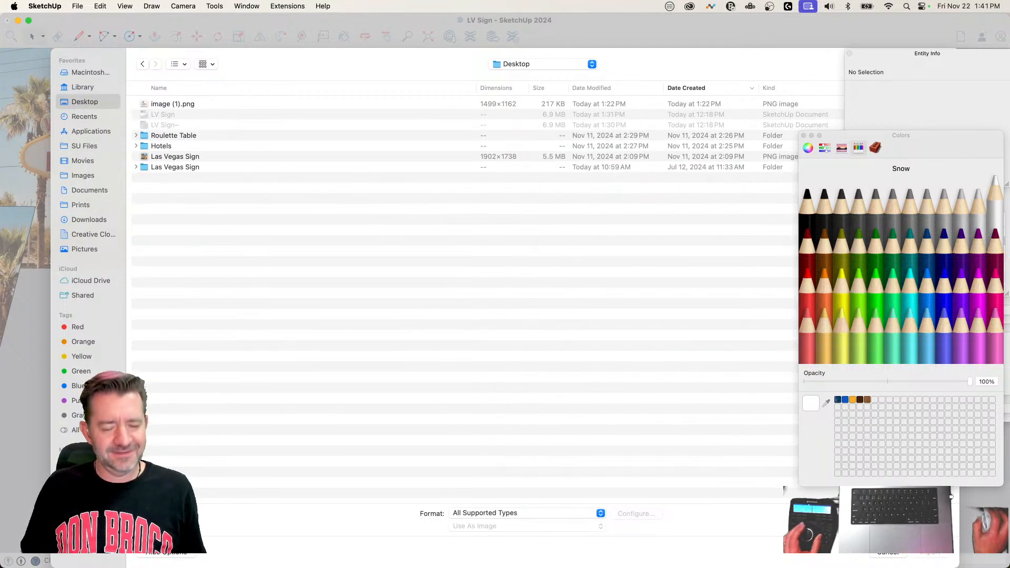
left_click(888, 553)
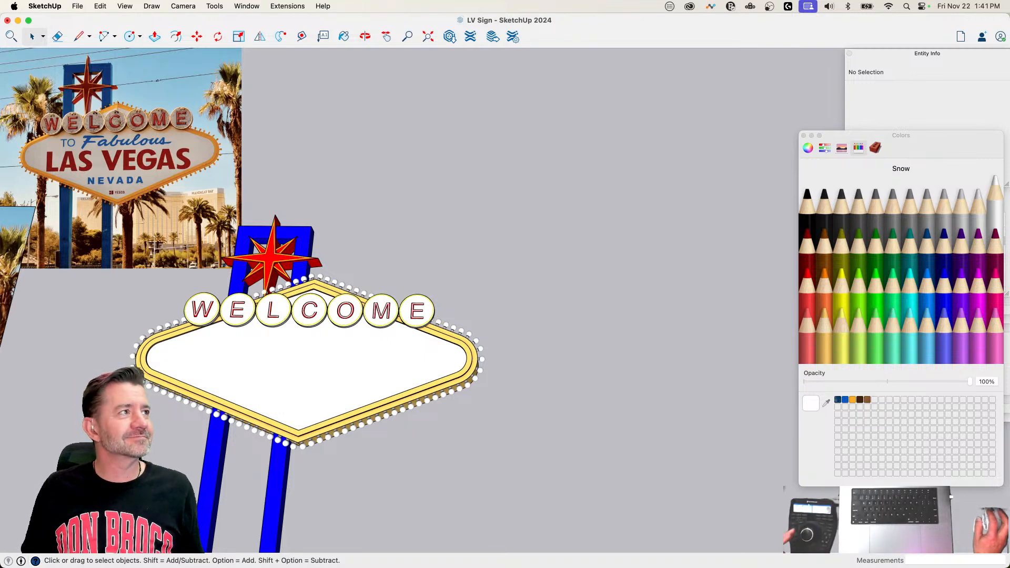
key("super+Tab")
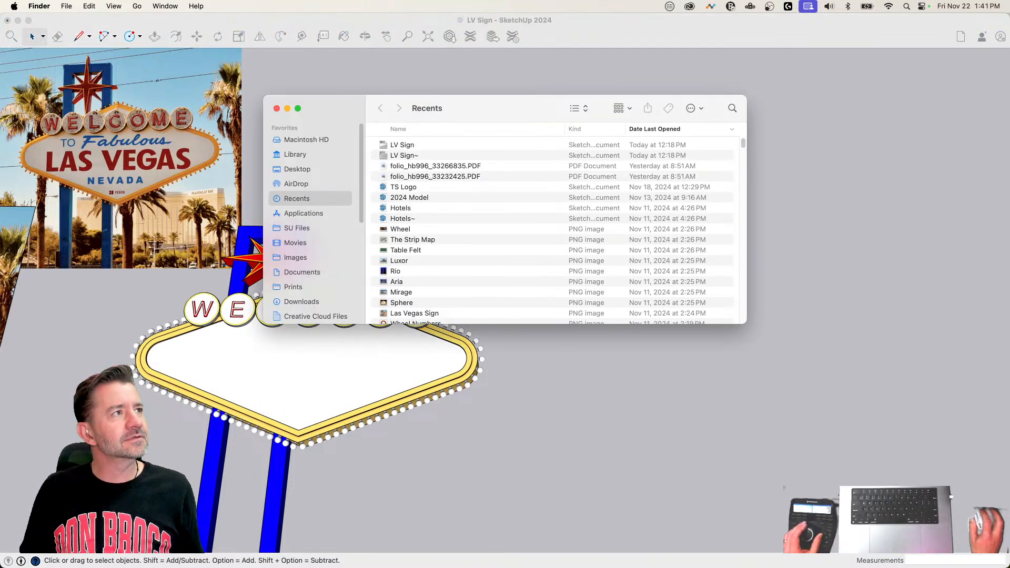
key("super+w")
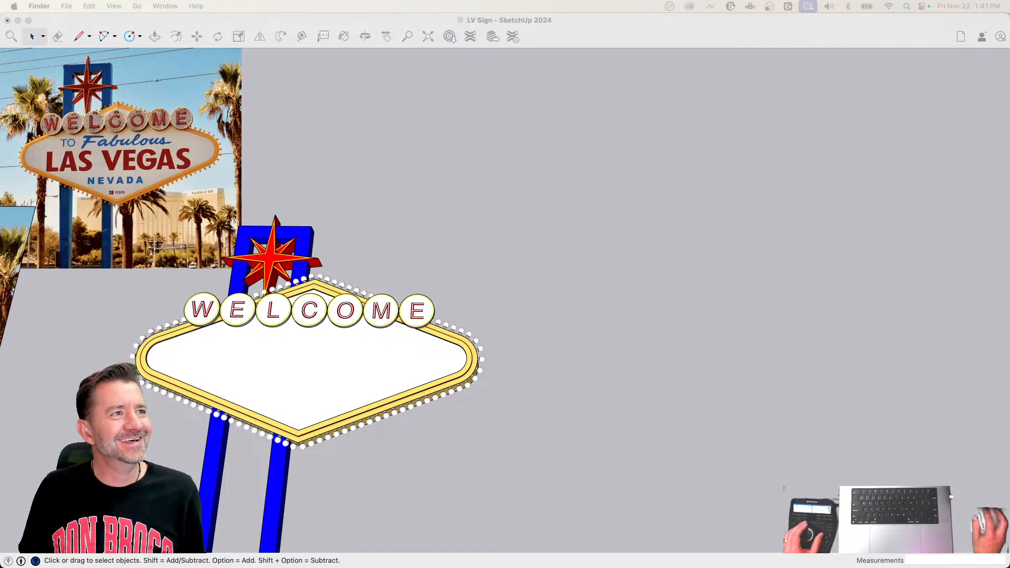
left_click(67, 14)
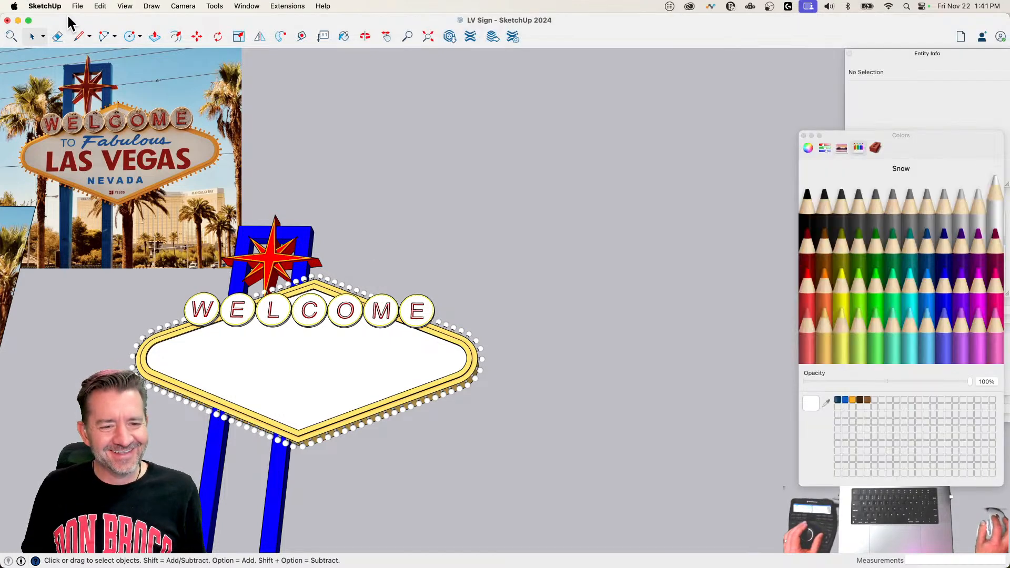
Step: Import Sign.png from the Desktop as an image and place it in the model beside the sign
left_click(78, 6)
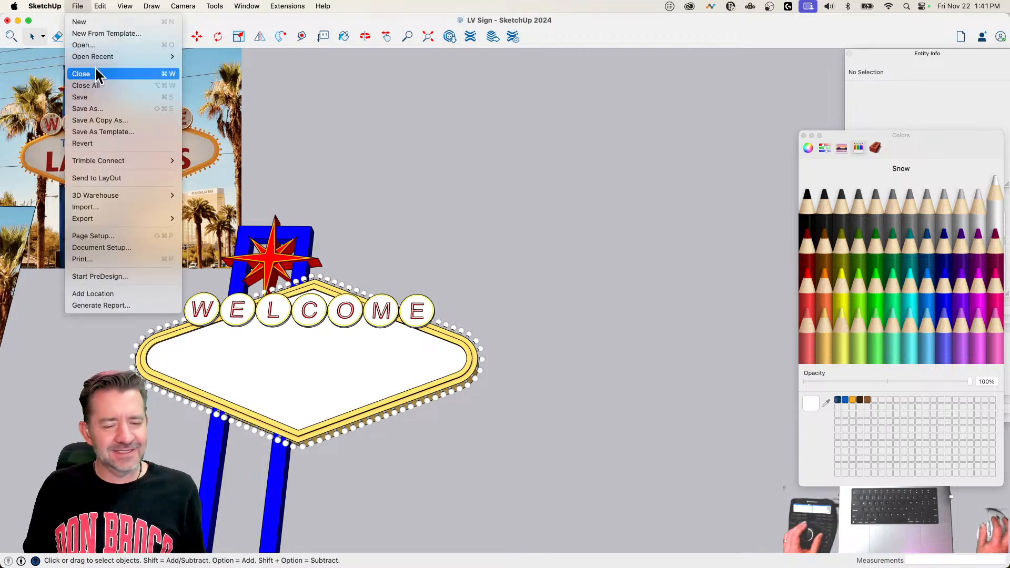
left_click(121, 208)
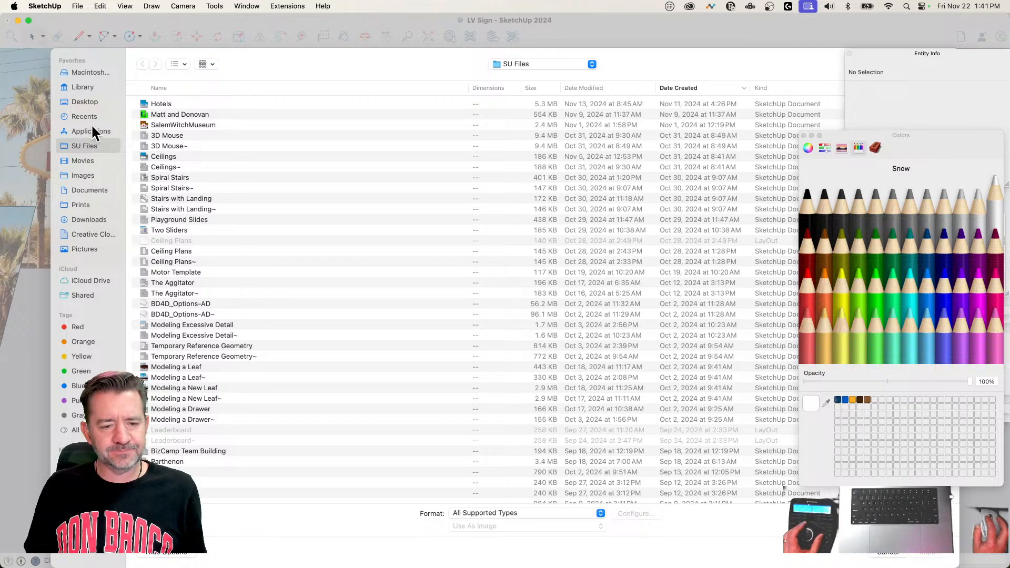
left_click(86, 102)
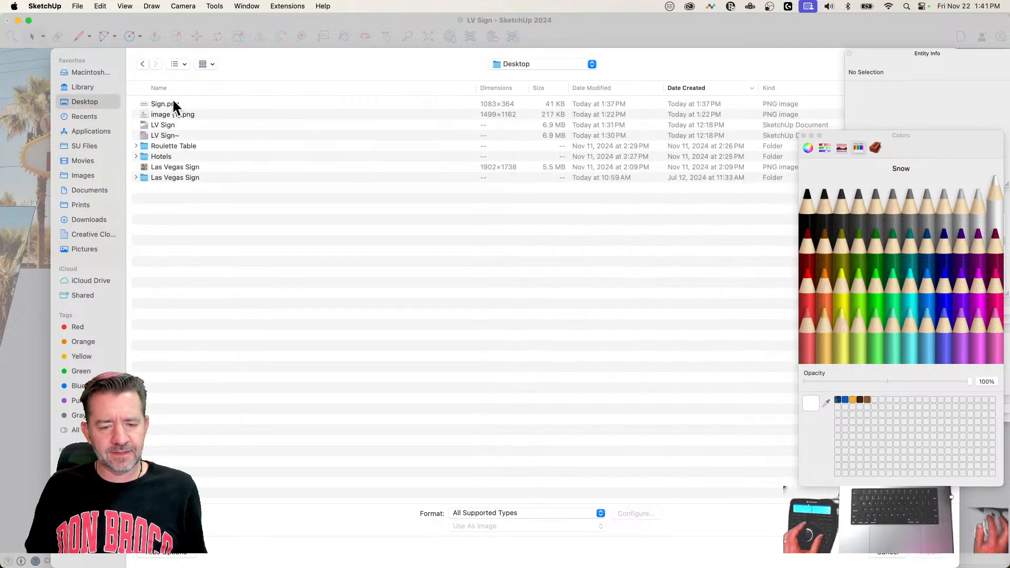
left_click(172, 104)
left_click(928, 553)
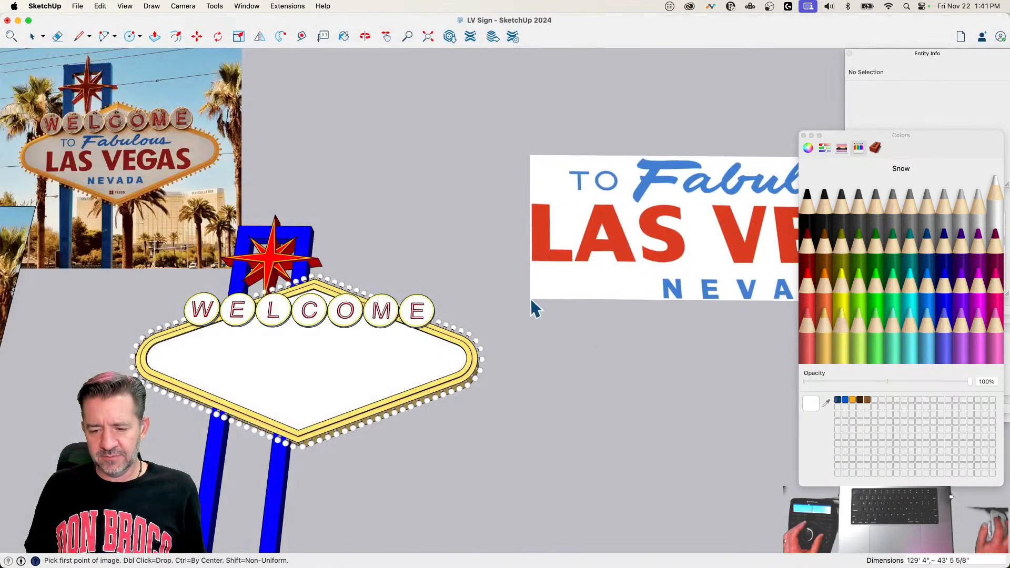
left_click(485, 292)
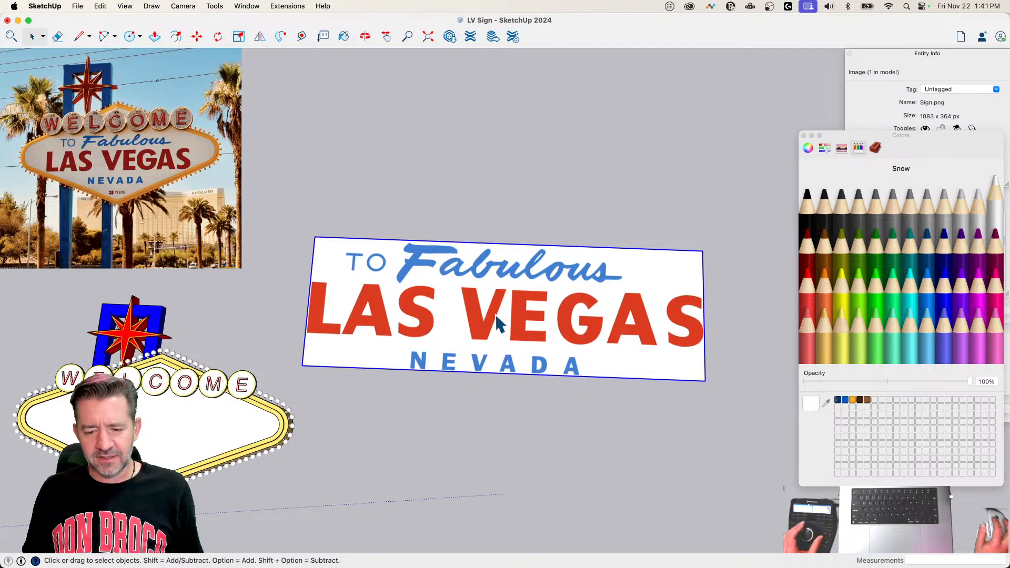
Step: Explode the imported lettering image and make its face and border edges a group
right_click(496, 316)
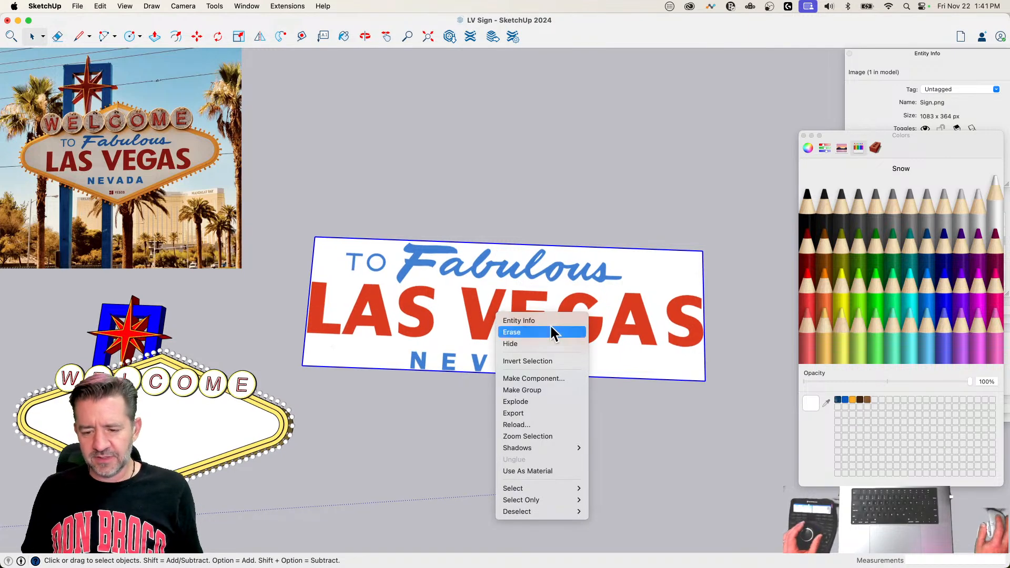
left_click(558, 403)
left_click(462, 318)
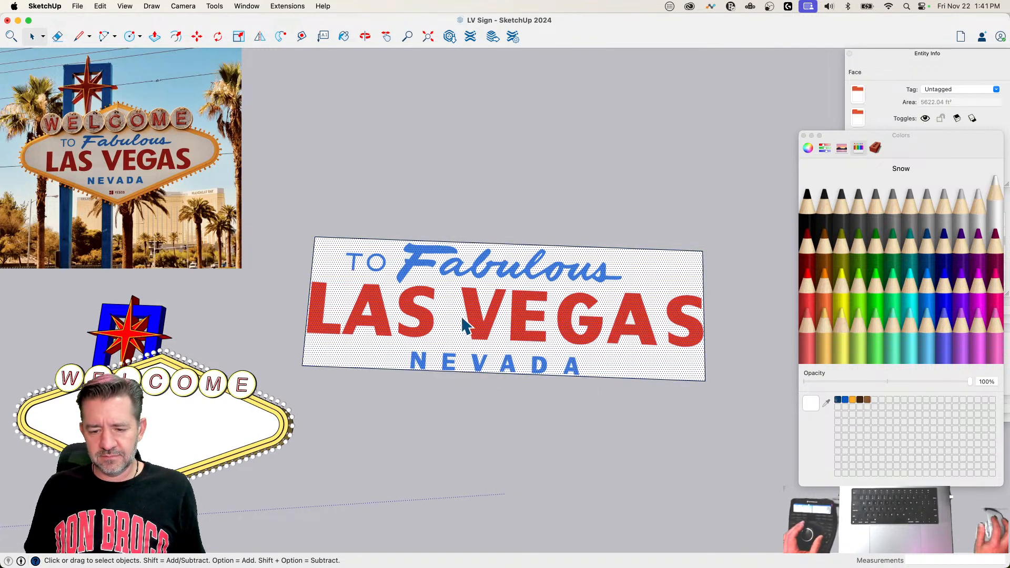
left_click(453, 171)
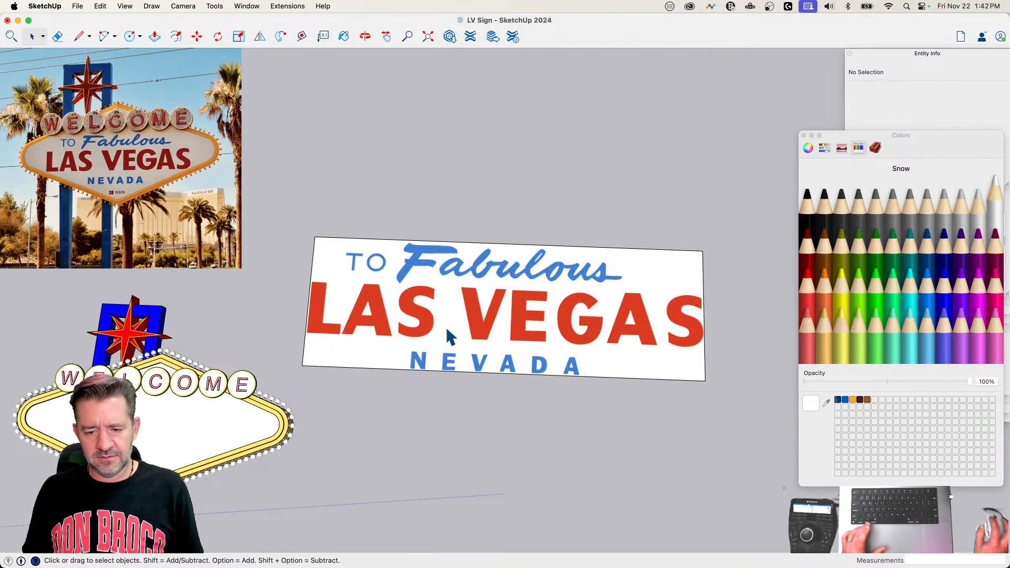
double_click(446, 326)
right_click(445, 325)
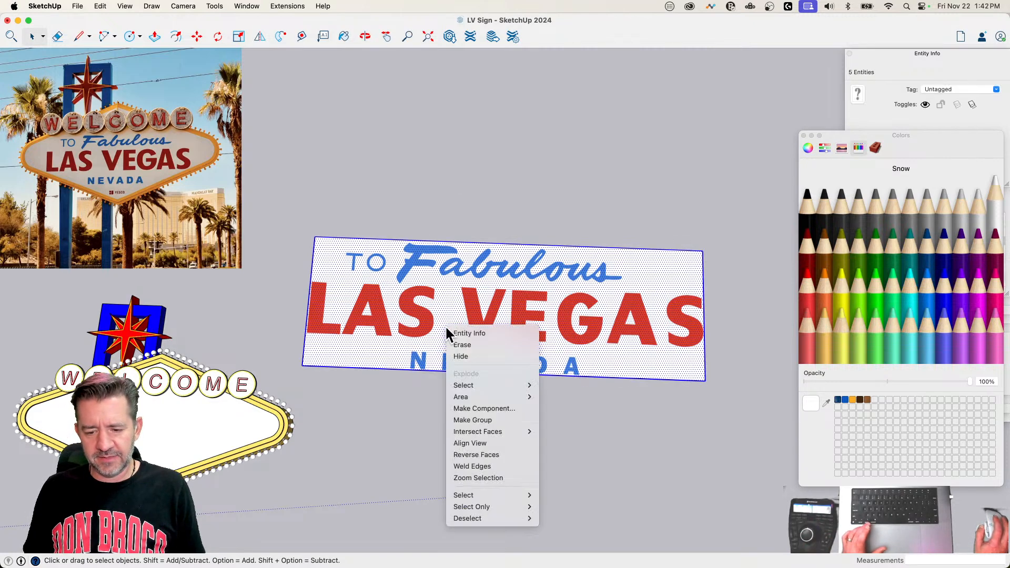
left_click(486, 419)
Step: Move the lettering group by its lower-left corner about 72' onto the sign's white face
key("m")
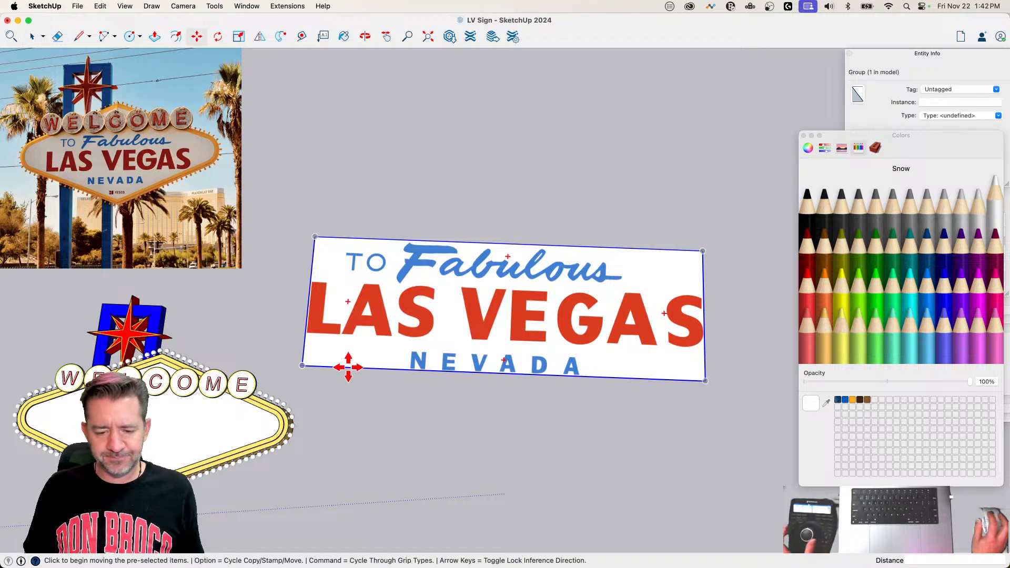
left_click(302, 364)
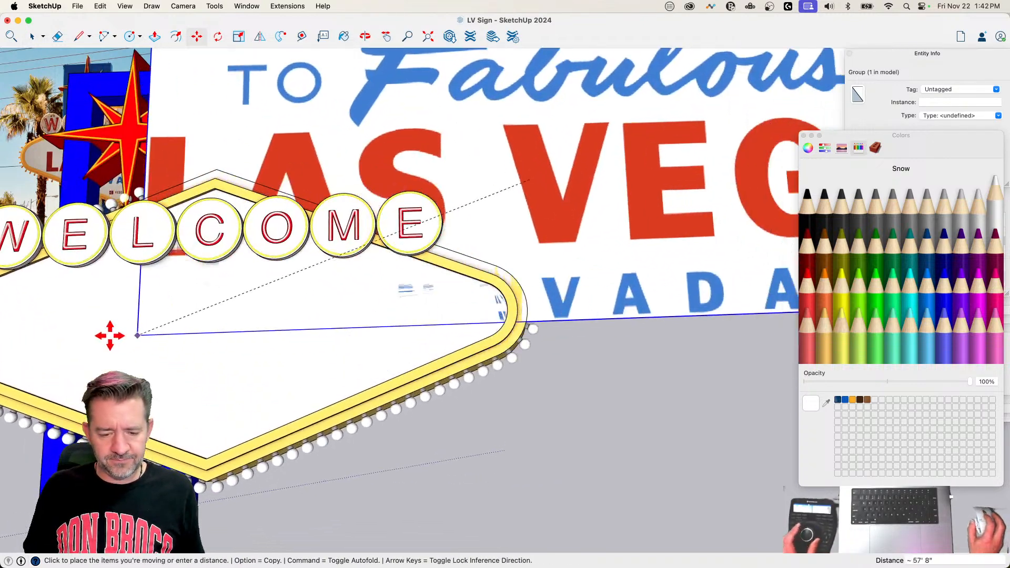
left_click(42, 396)
Step: Scale the lettering group uniformly from its upper-right corner to 0.41 to fit the sign's face
scroll(581, 356, "down", 3)
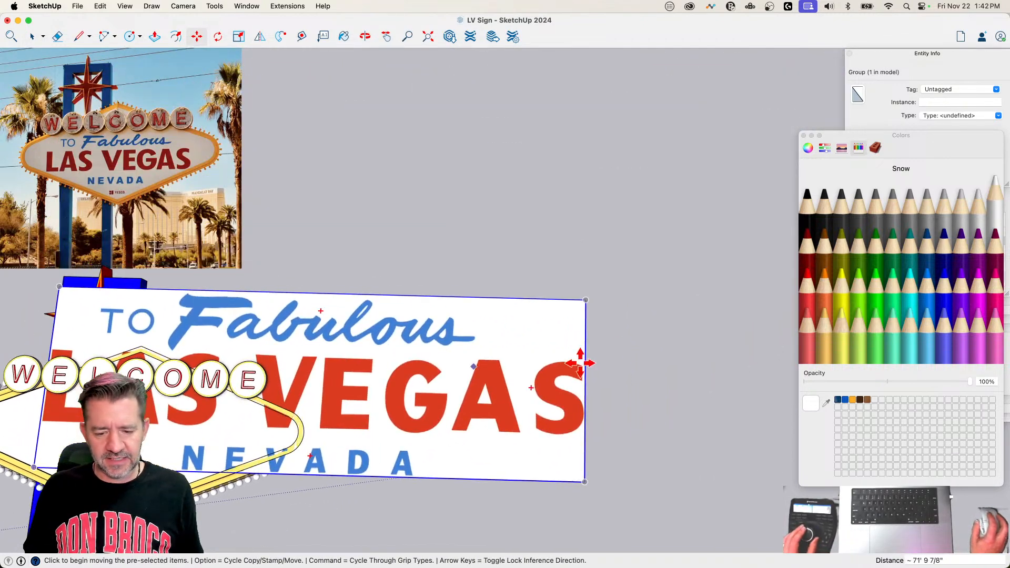
key("s")
left_click(585, 299)
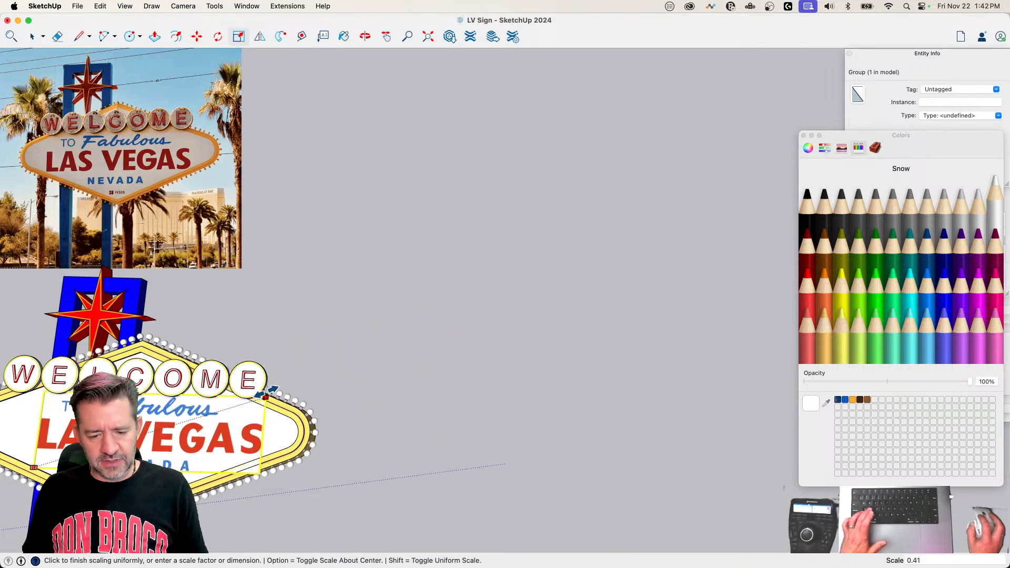
left_click(265, 396)
Step: Scale the lettering group uniformly from its lower-left corner to about 1.10 to enlarge it across the white face
scroll(355, 405, "up", 8)
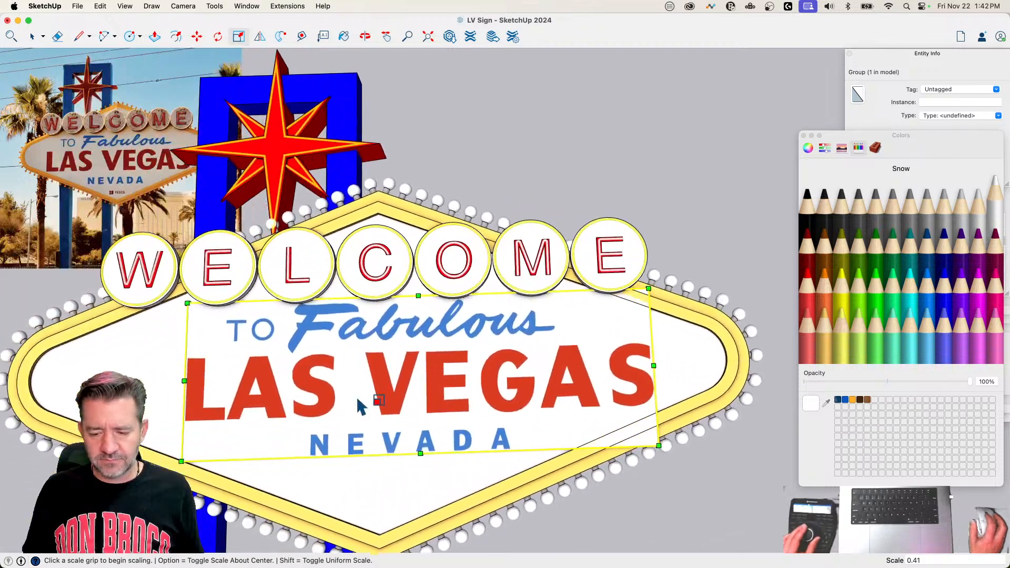
scroll(355, 402, "down", 3)
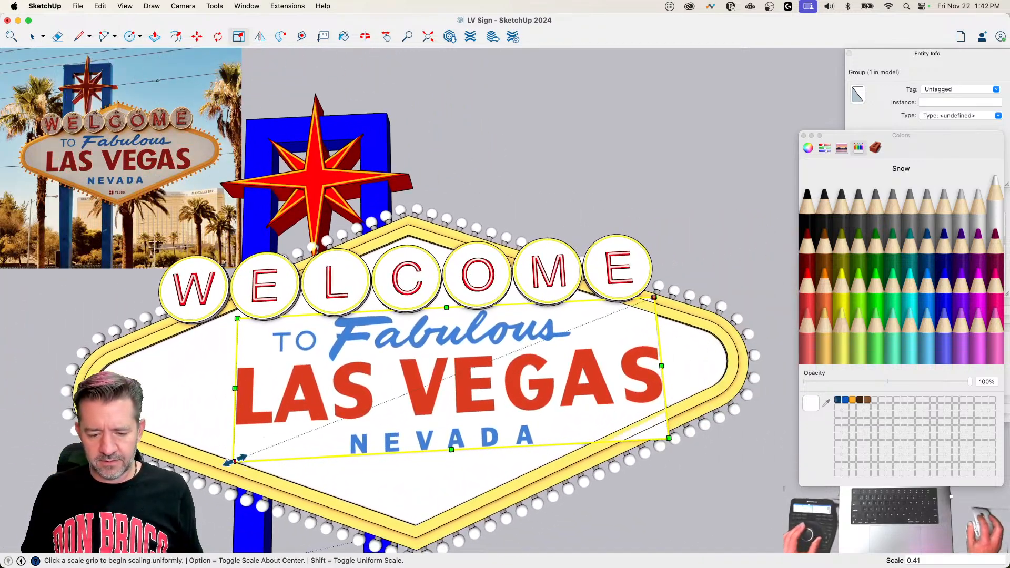
left_click(219, 464)
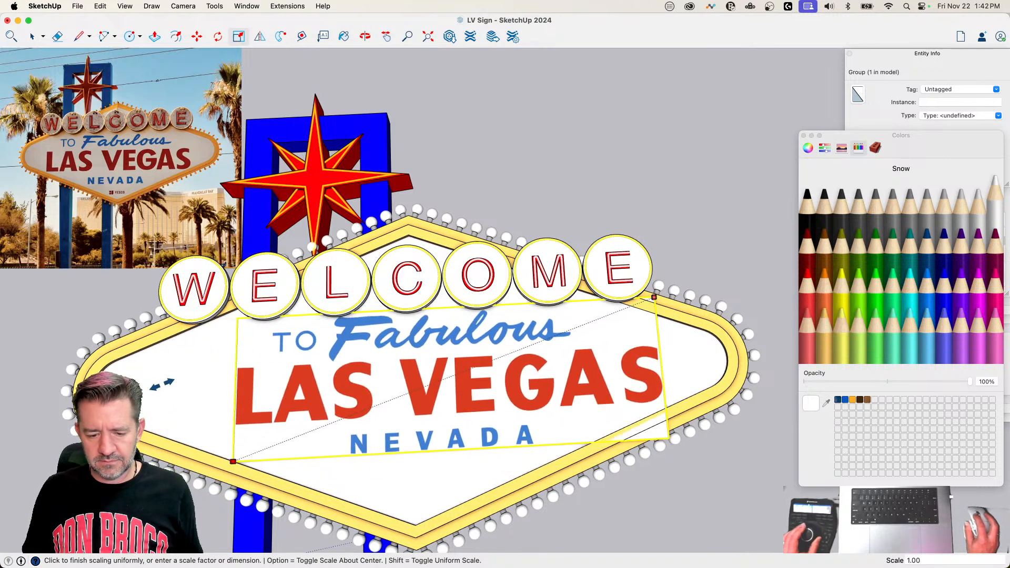
left_click(154, 391)
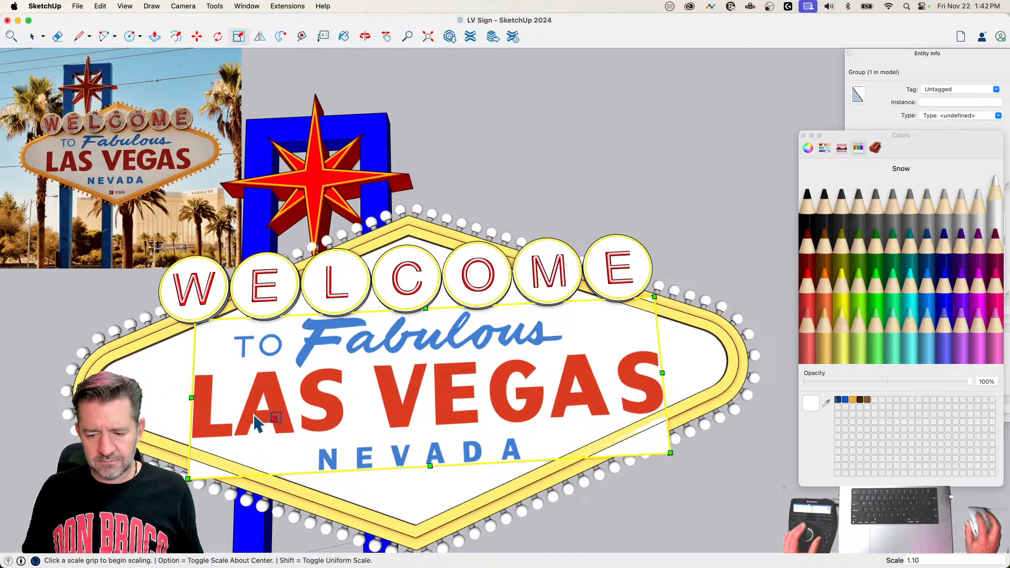
Step: Shift the lettering group about 1' 4 7/8" to centre it, and shrink it slightly from both lower corners, lastly by 0.98
key("m")
left_click(469, 406)
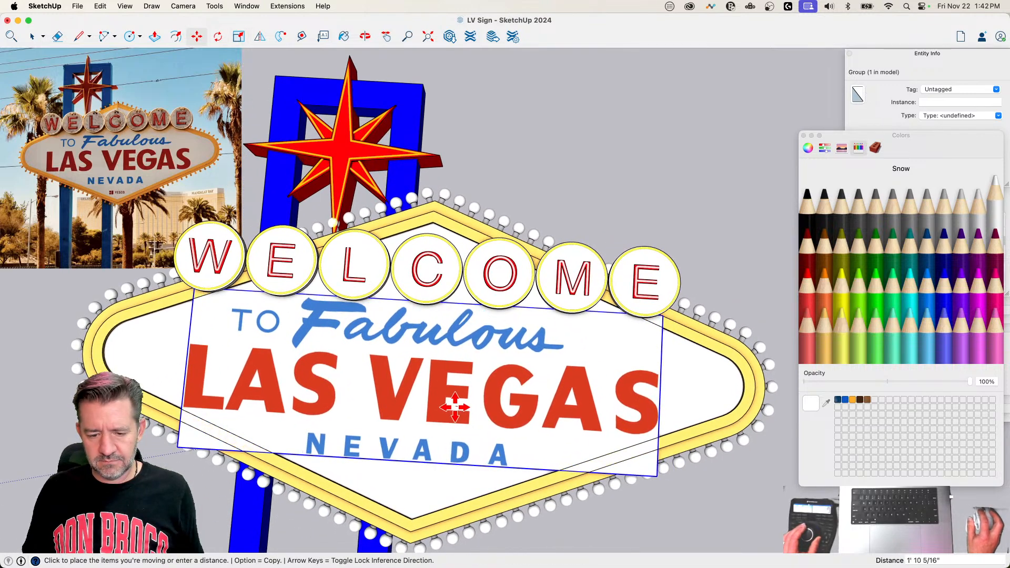
left_click(458, 407)
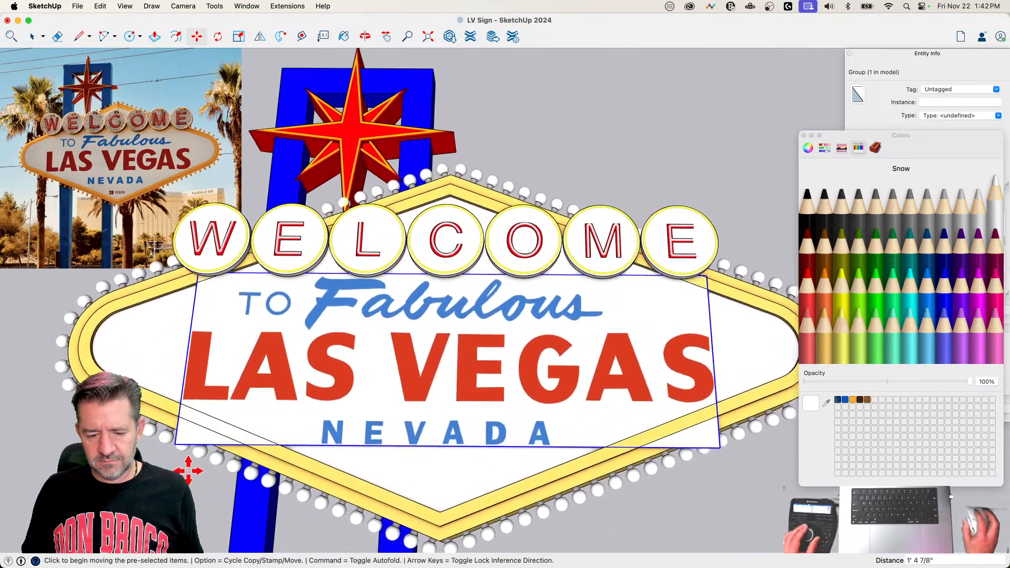
key("s")
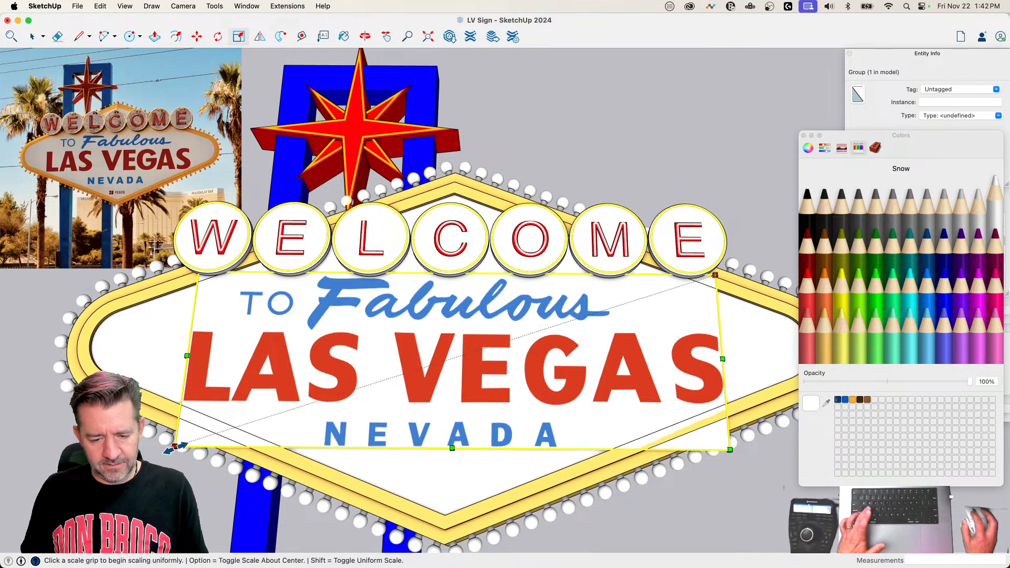
left_click_drag(176, 446, 186, 442)
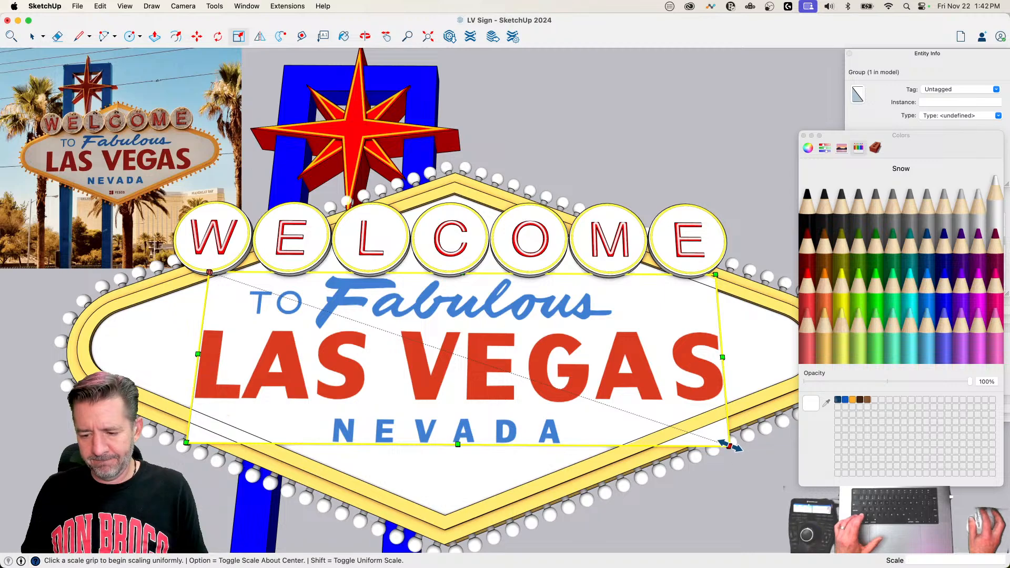
left_click_drag(730, 446, 718, 442)
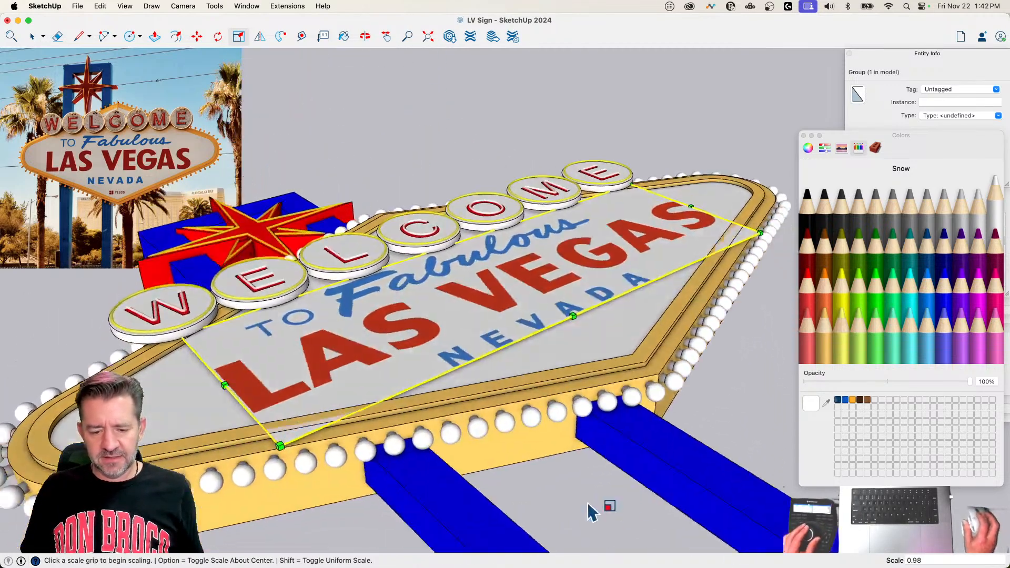
Step: Move the lettering group about 5 1/4" down so it lies flush on the sign's white face
key("m")
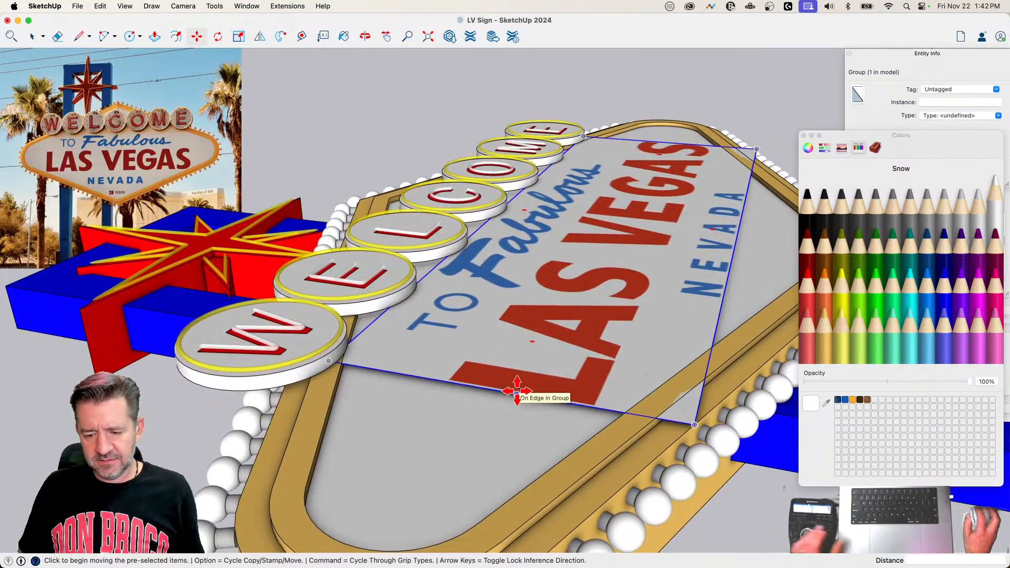
left_click(517, 392)
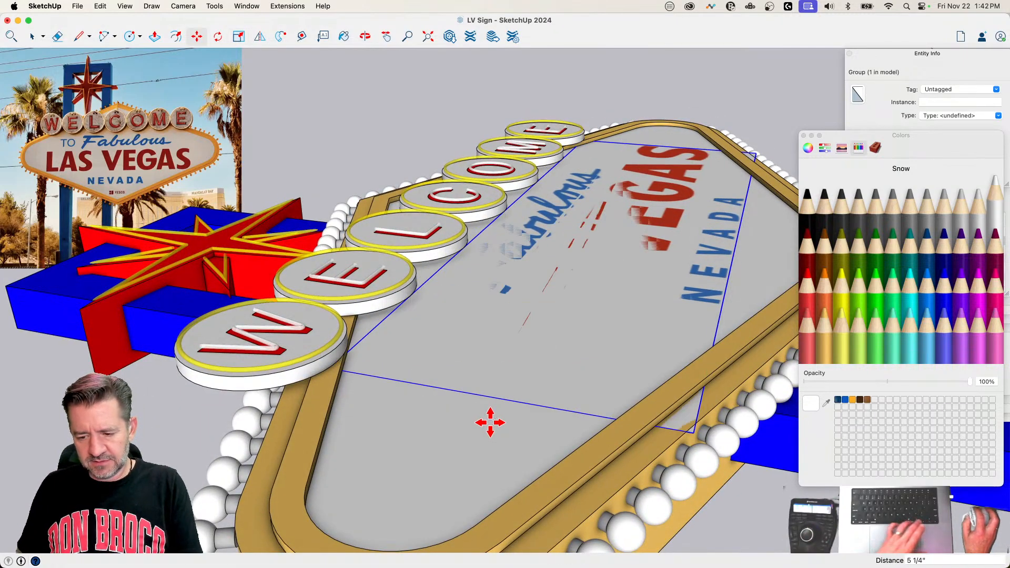
key("space")
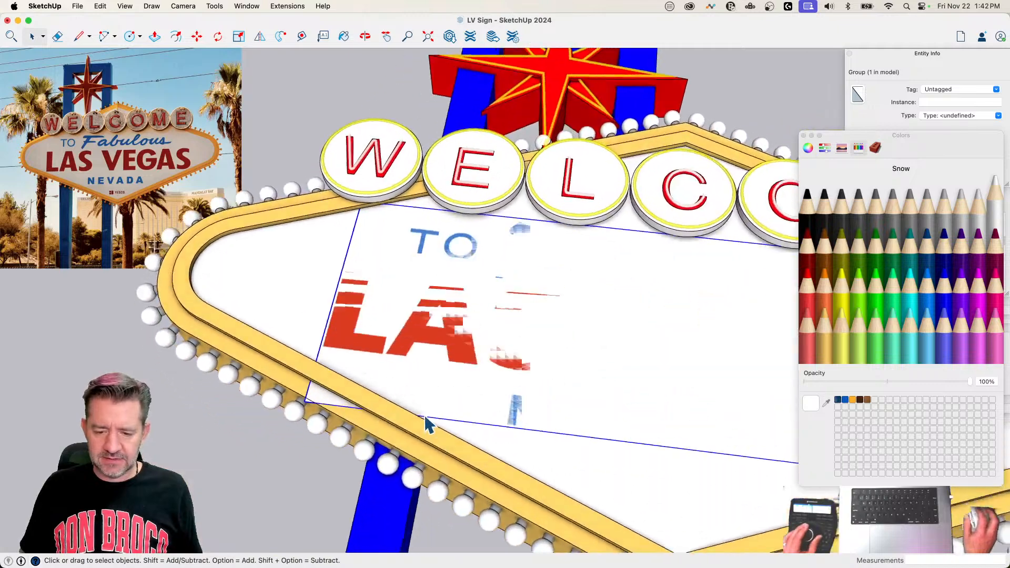
Step: Open the lettering group, draw a diagonal line across its lower-left corner, and erase the corner edges overlapping the frame
double_click(390, 400)
key("l")
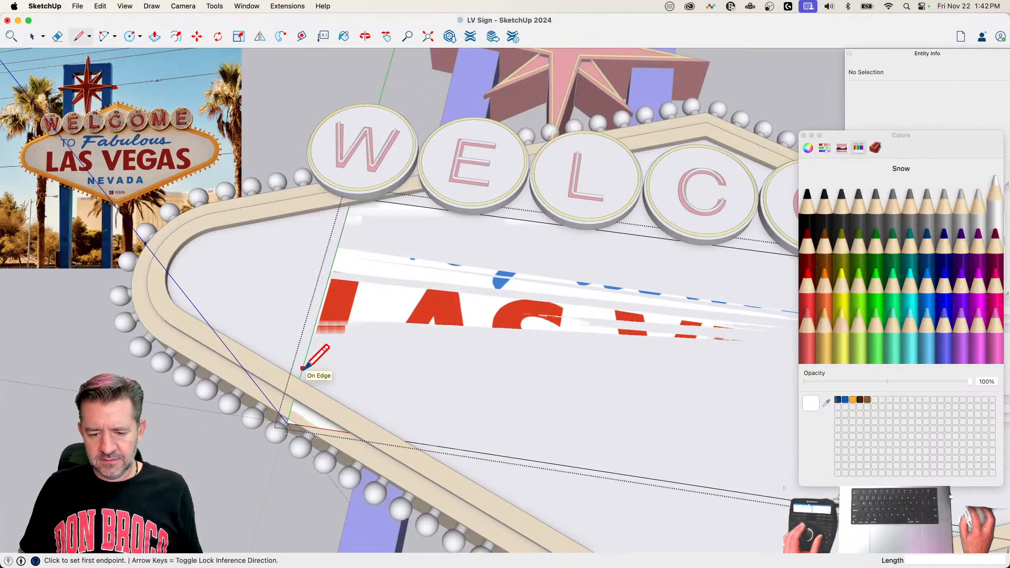
left_click(303, 368)
left_click(418, 443)
key("e")
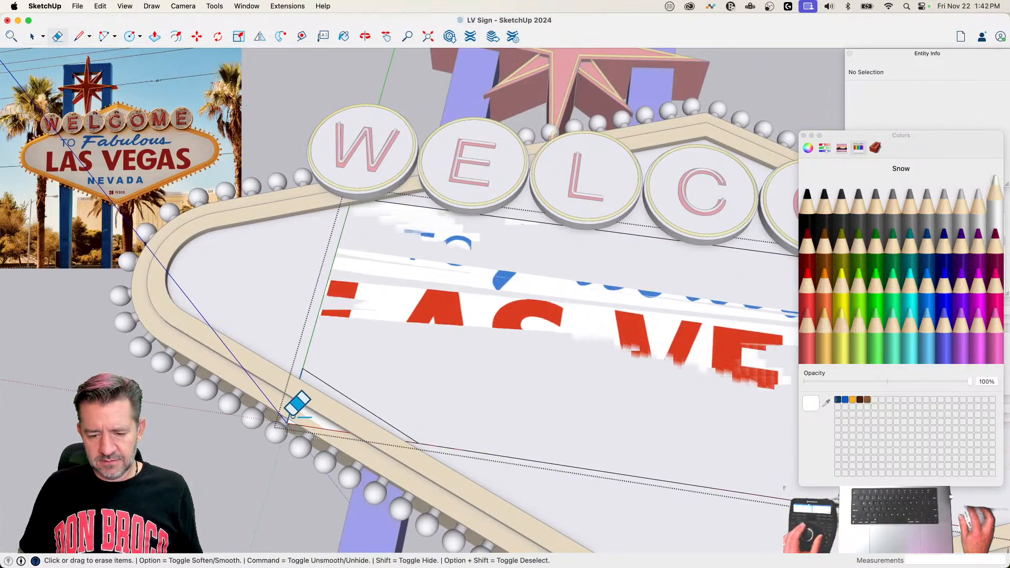
left_click_drag(293, 417, 319, 434)
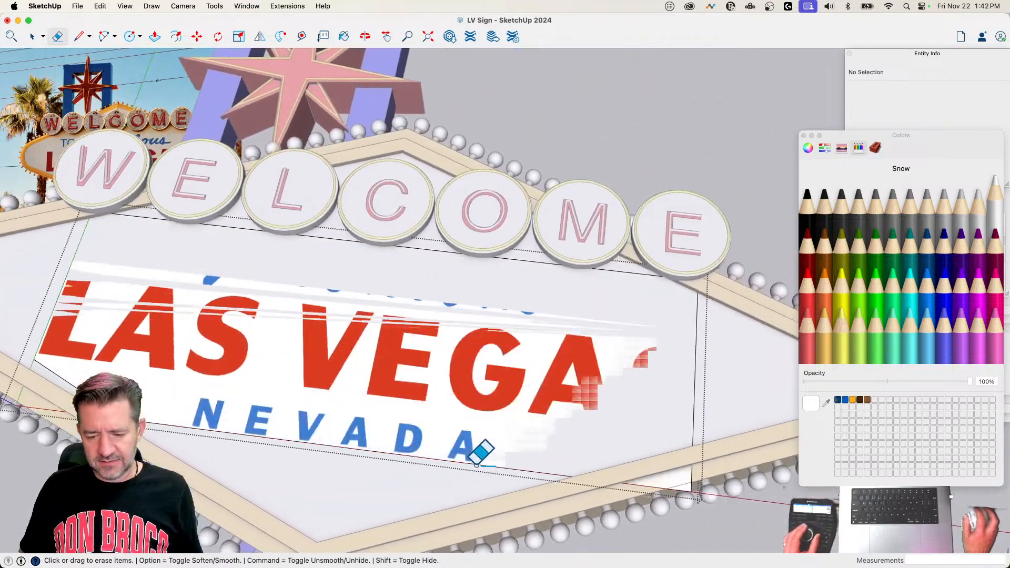
Step: Draw a diagonal line across the lettering's lower-right corner, erase the corner edges overlapping the frame, and close the group
key("l")
left_click(416, 463)
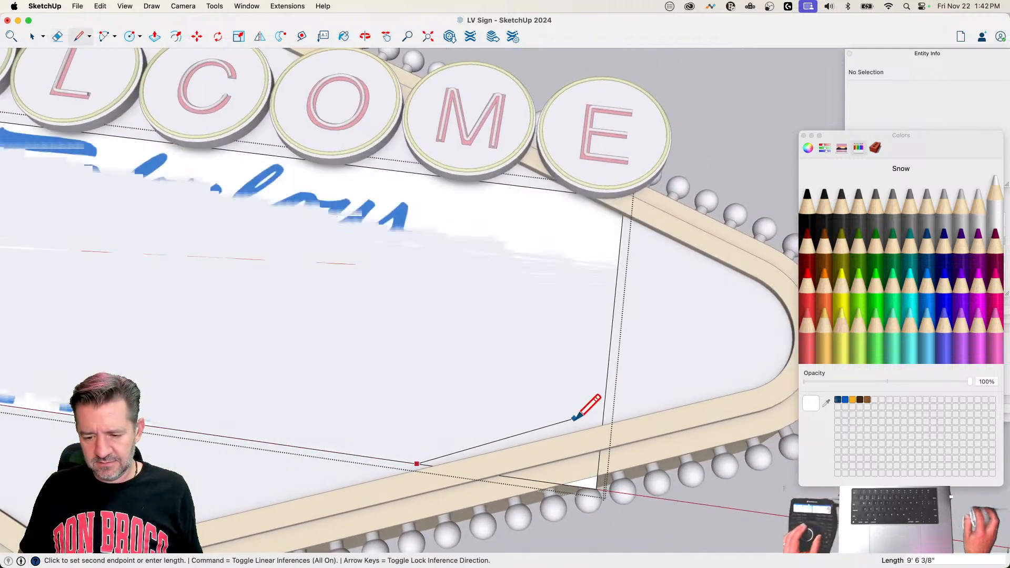
left_click(602, 418)
key("e")
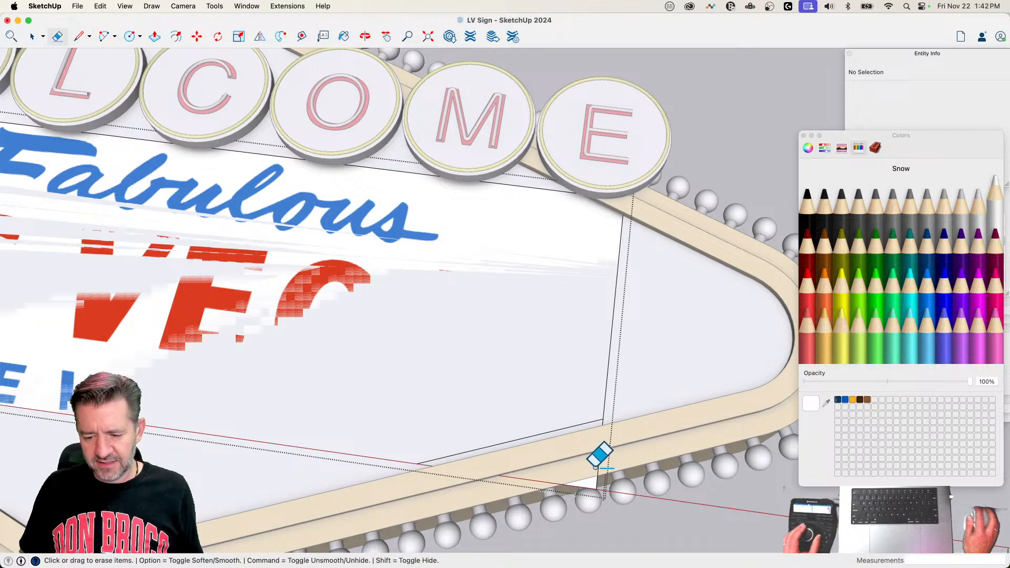
left_click_drag(592, 465, 538, 482)
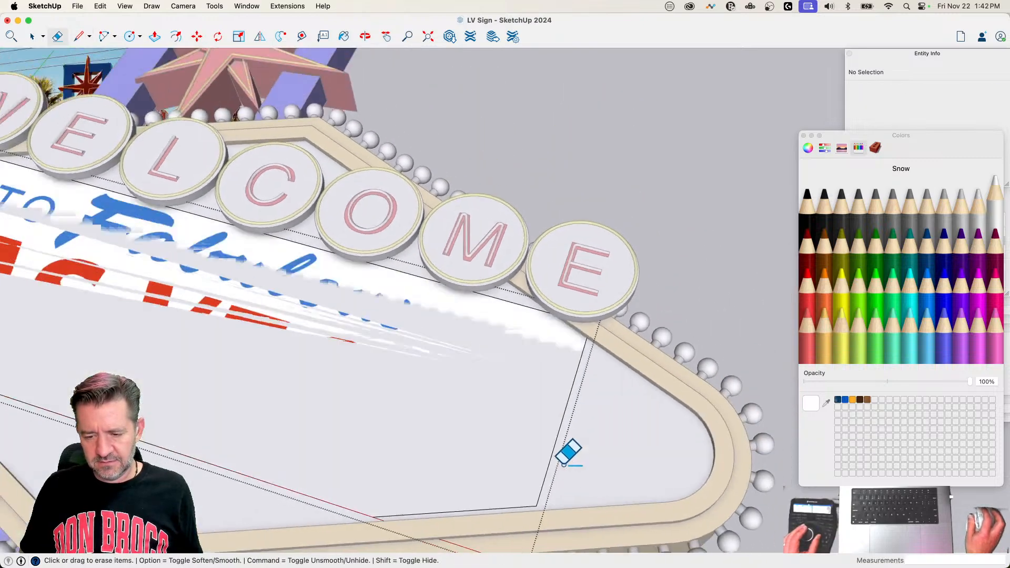
key("space")
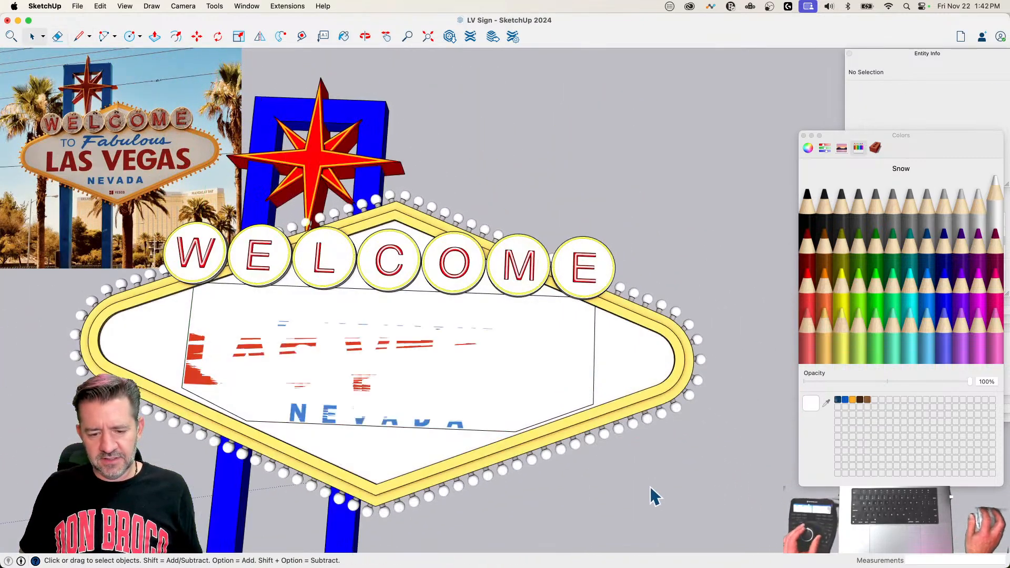
Step: Cut the lettering group and paste it in place inside the sign's diamond frame group
left_click(403, 376)
key("Delete")
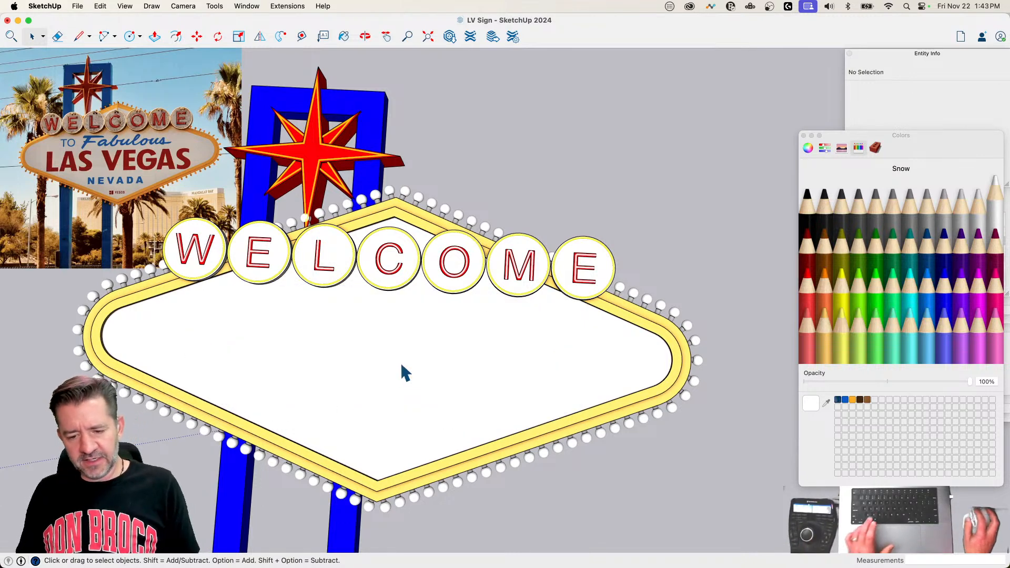
left_click(100, 6)
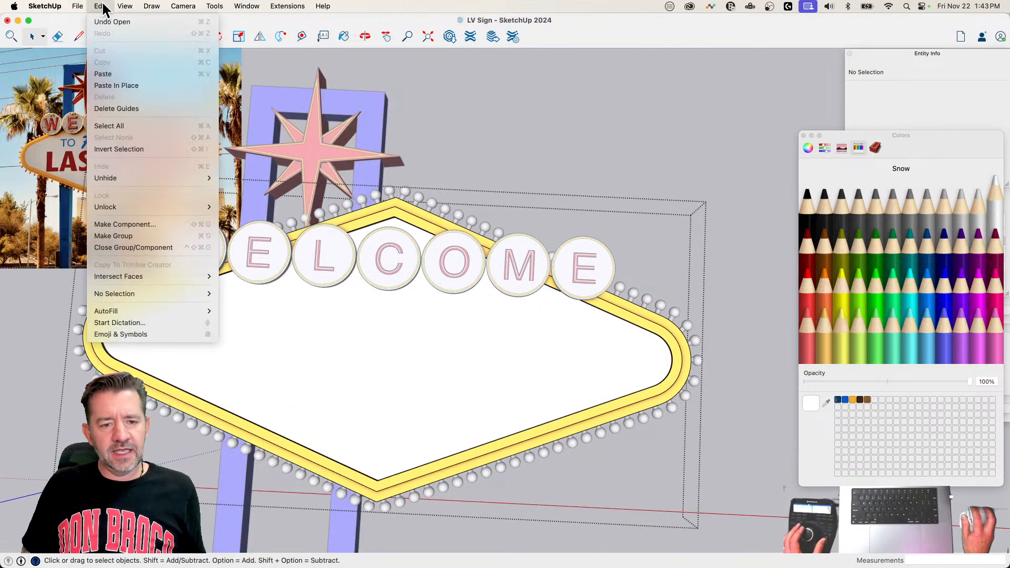
left_click(111, 83)
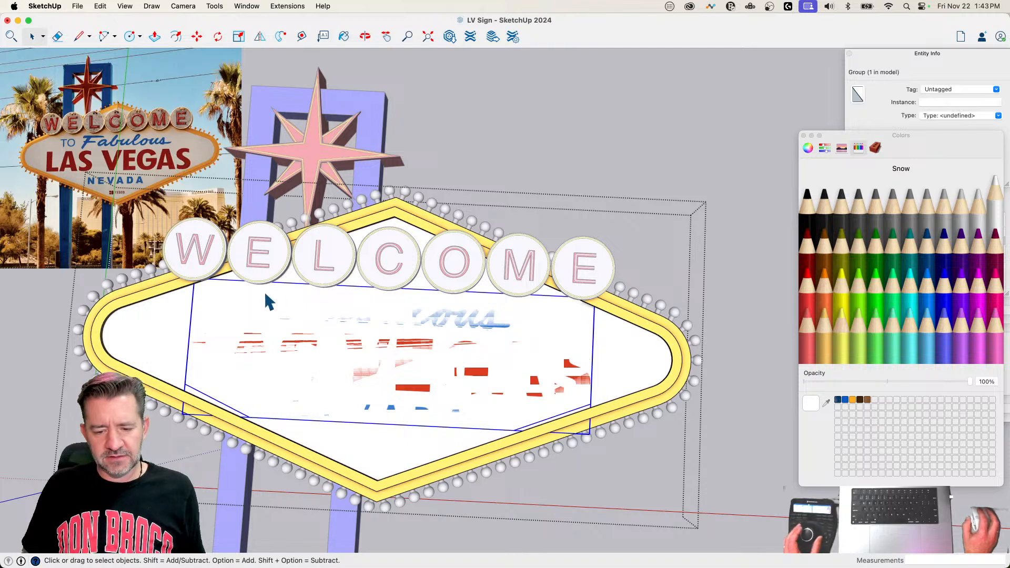
Step: Explode the pasted lettering group so it merges with the white sign face, and clear the selection
right_click(276, 311)
left_click(322, 383)
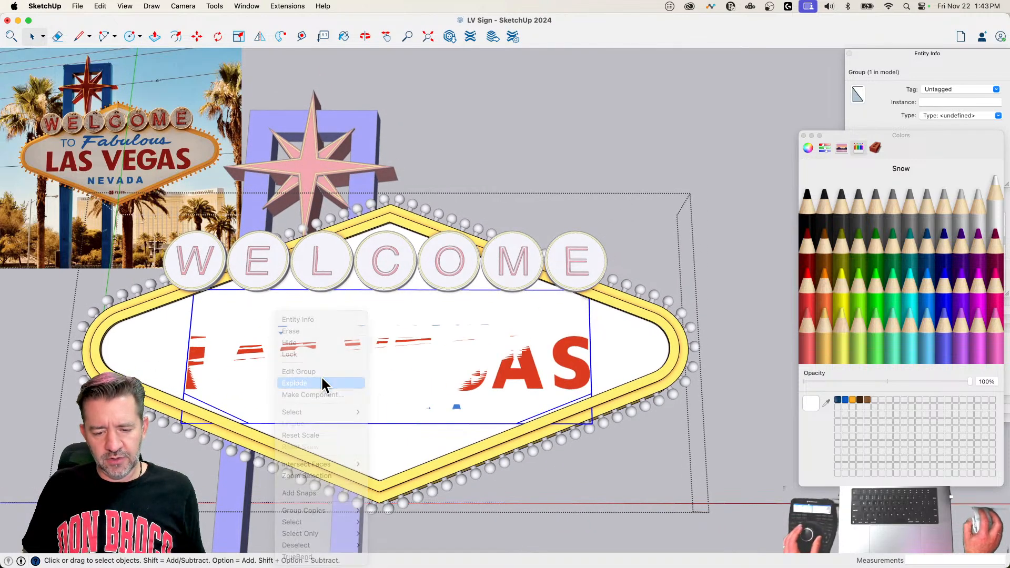
scroll(255, 372, "up", 3)
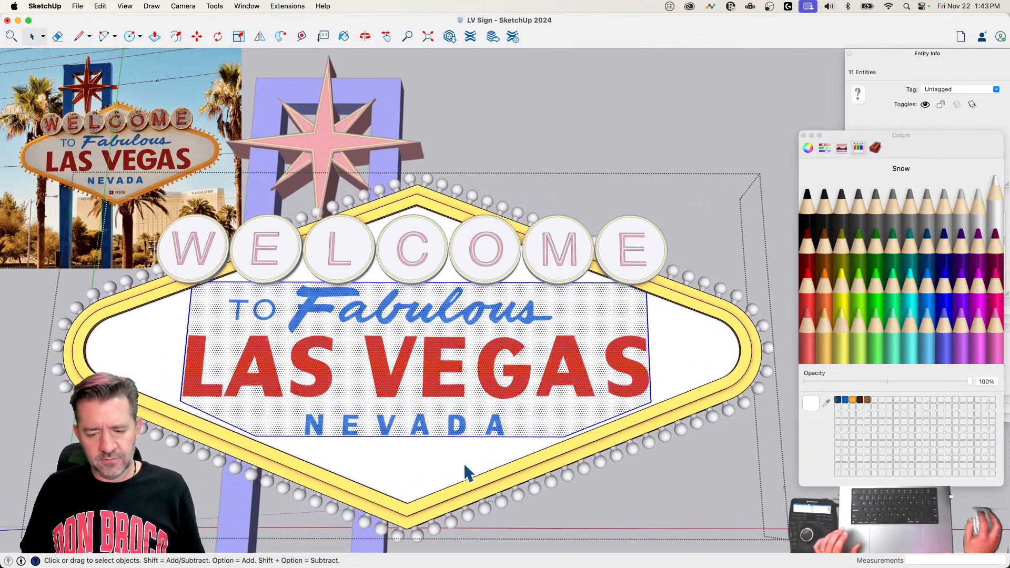
left_click(649, 490)
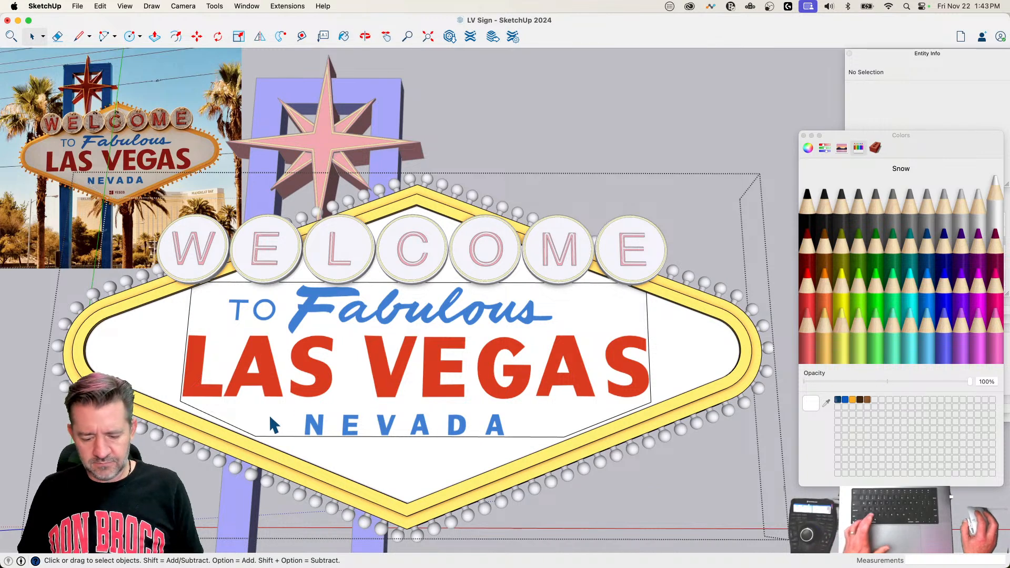
Step: Sample the lettering image's white background as the paint colour for matching the surrounding sign face
key("b")
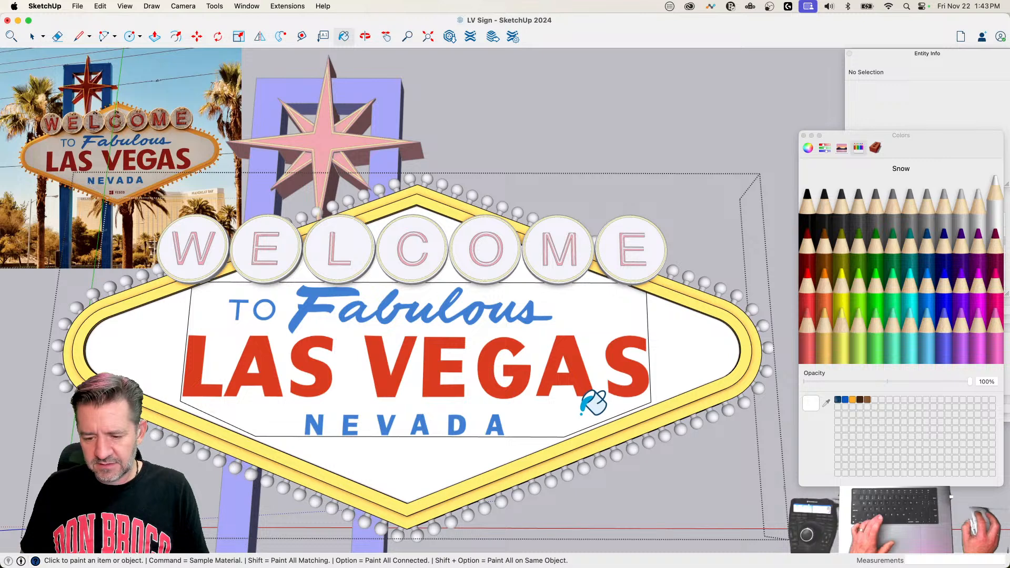
left_click(826, 402)
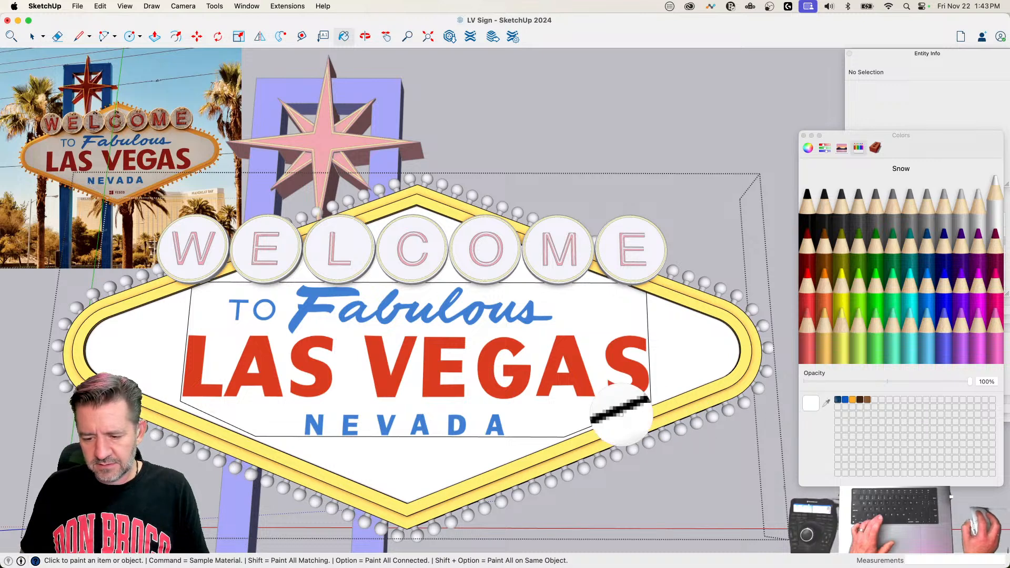
left_click(547, 417)
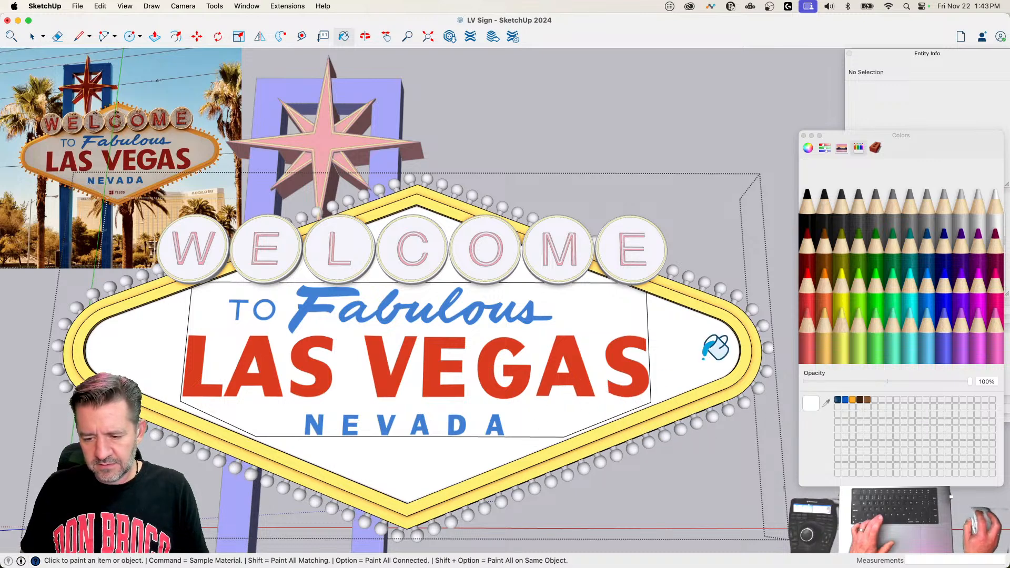
Step: Hide the border edges around the lettering image with the Eraser and close the sign's frame group
key("e")
key("super")
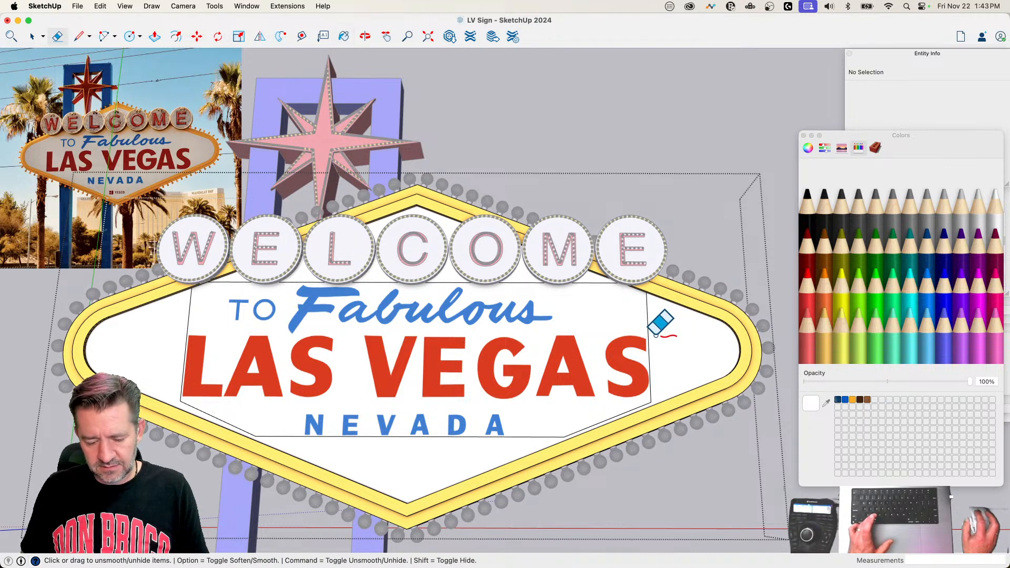
key("super")
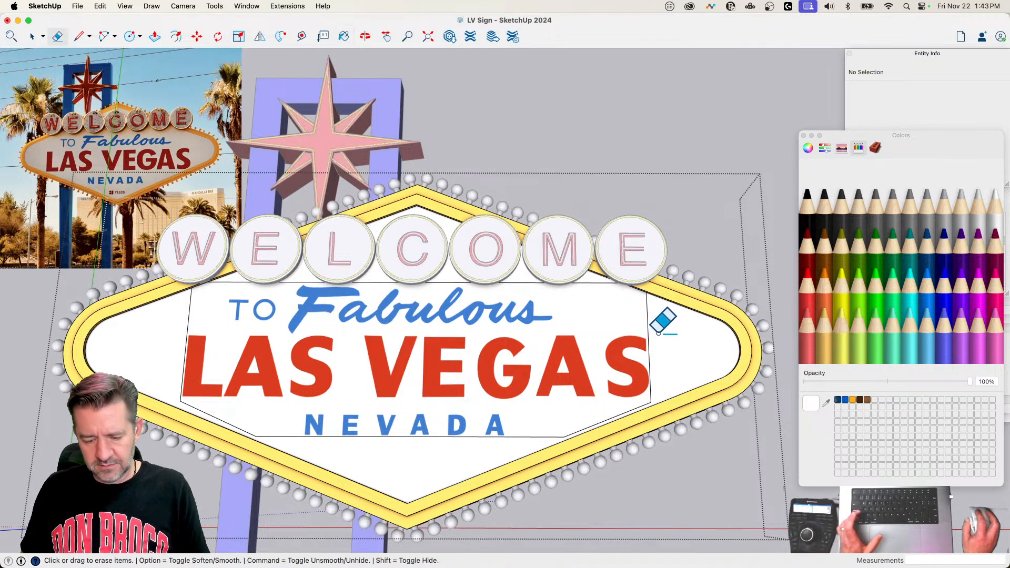
key("shift")
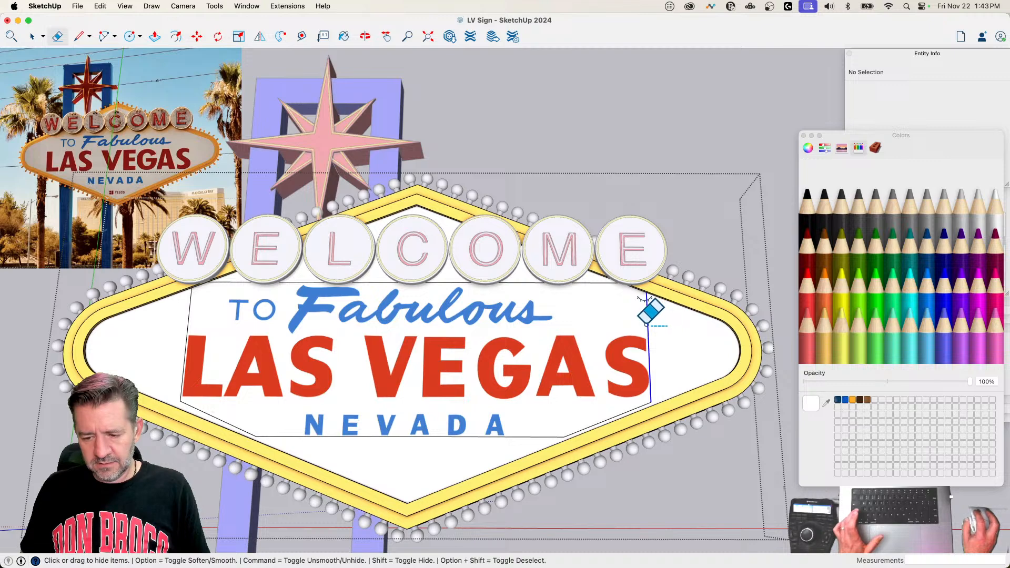
left_click(611, 293, "shift")
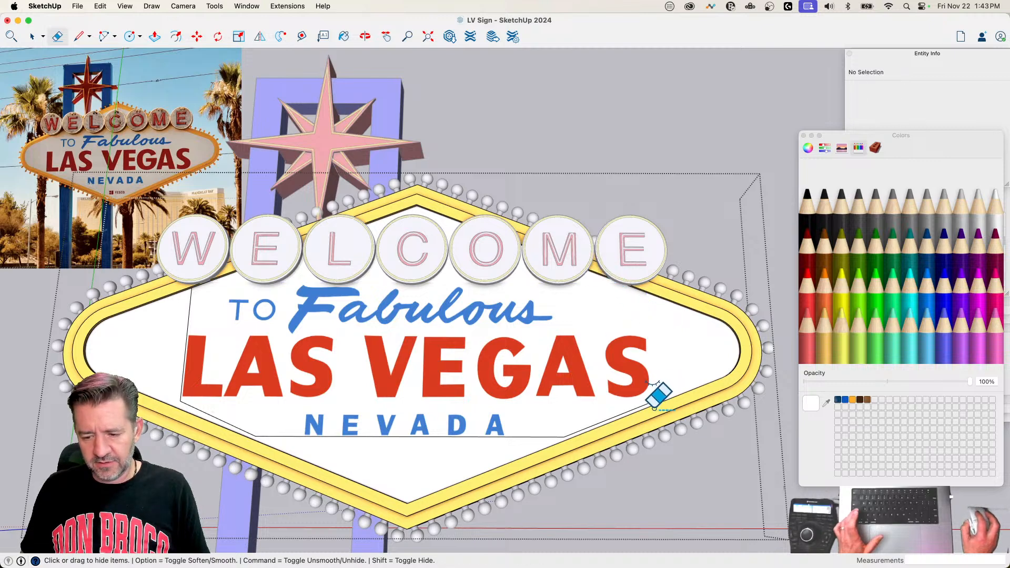
scroll(654, 397, "up", 3)
left_click(582, 419, "shift")
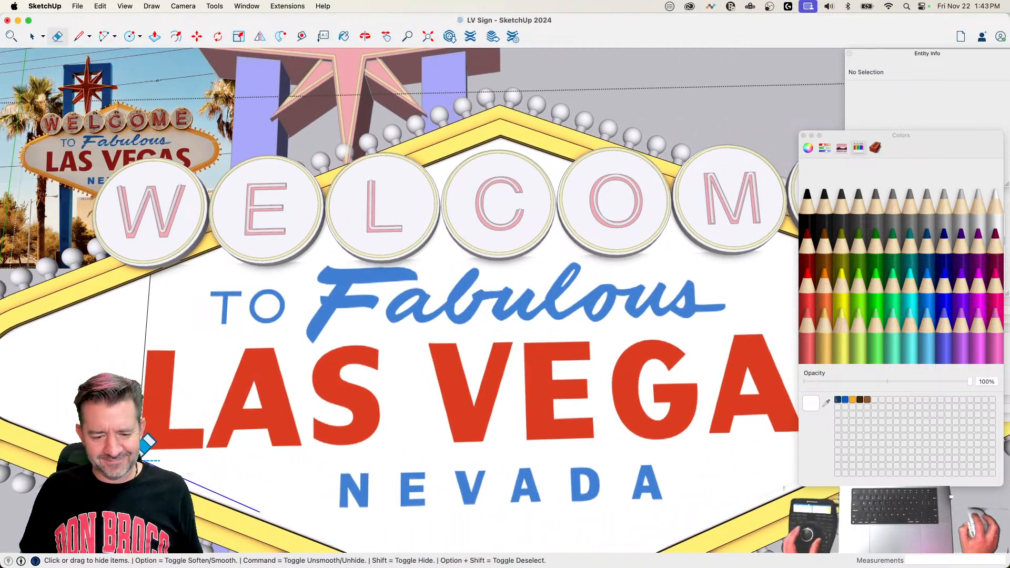
key("space")
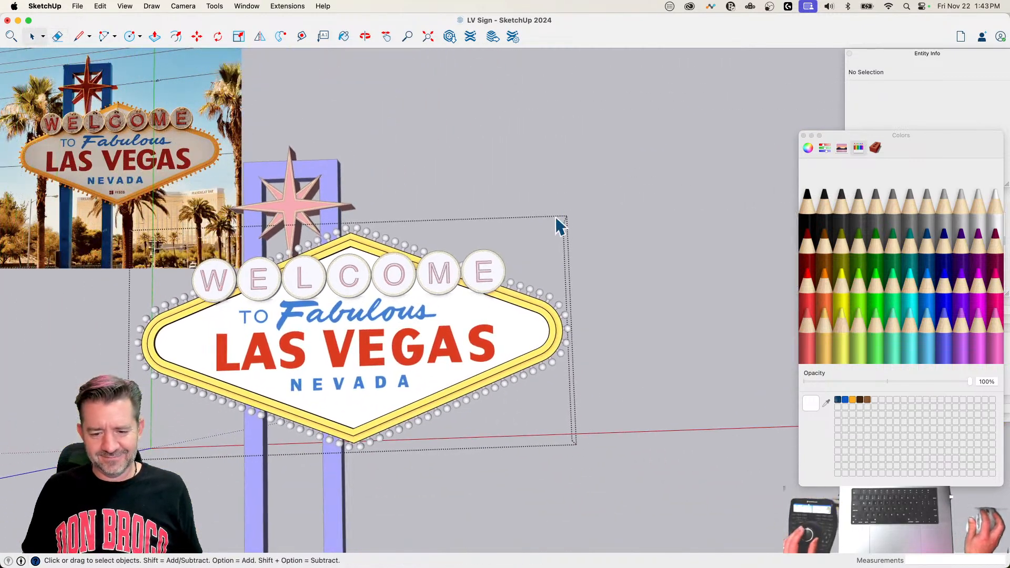
left_click(553, 103)
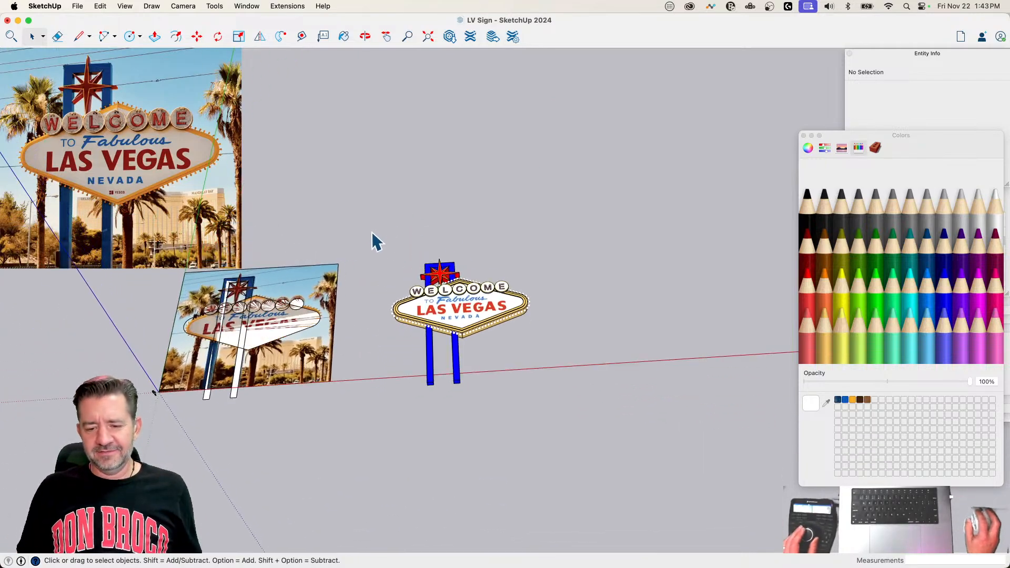
Step: Select all the sign's separate groups, without the reference photo, and combine them into one group
left_click_drag(372, 232, 618, 463)
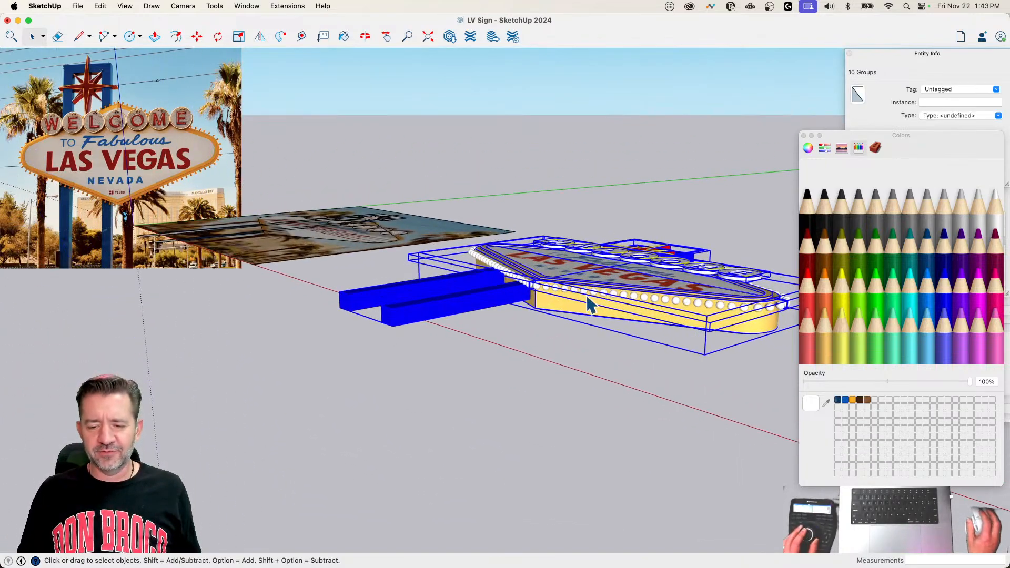
right_click(623, 288)
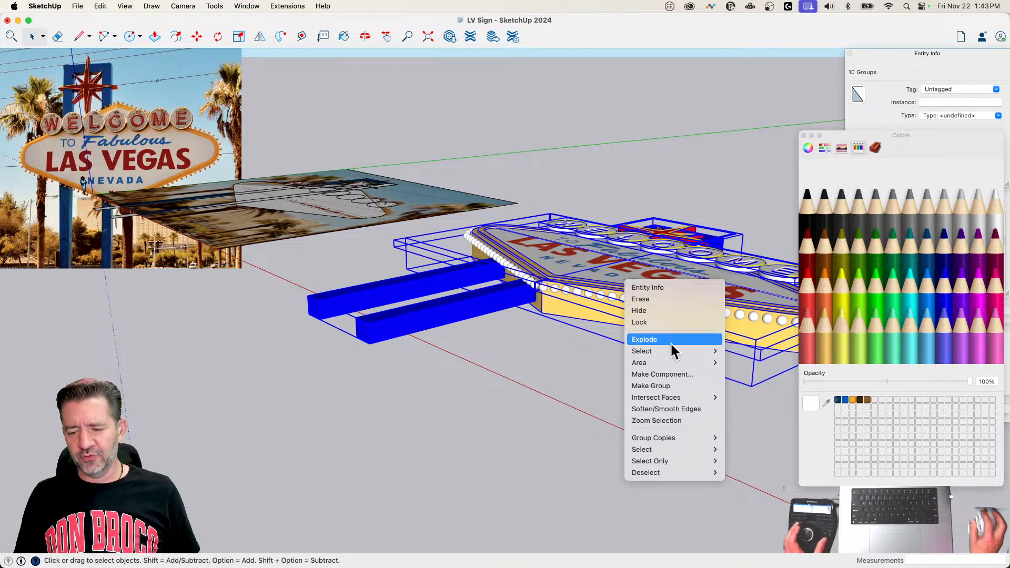
left_click(680, 385)
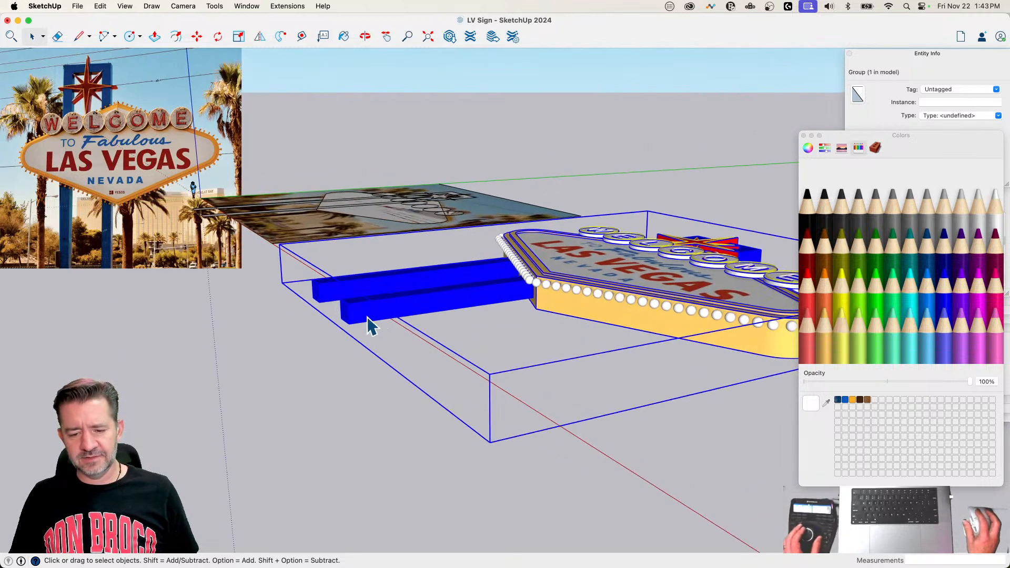
Step: Rotate the sign group 90 degrees about the bottom corner of its post so the sign stands upright
key("q")
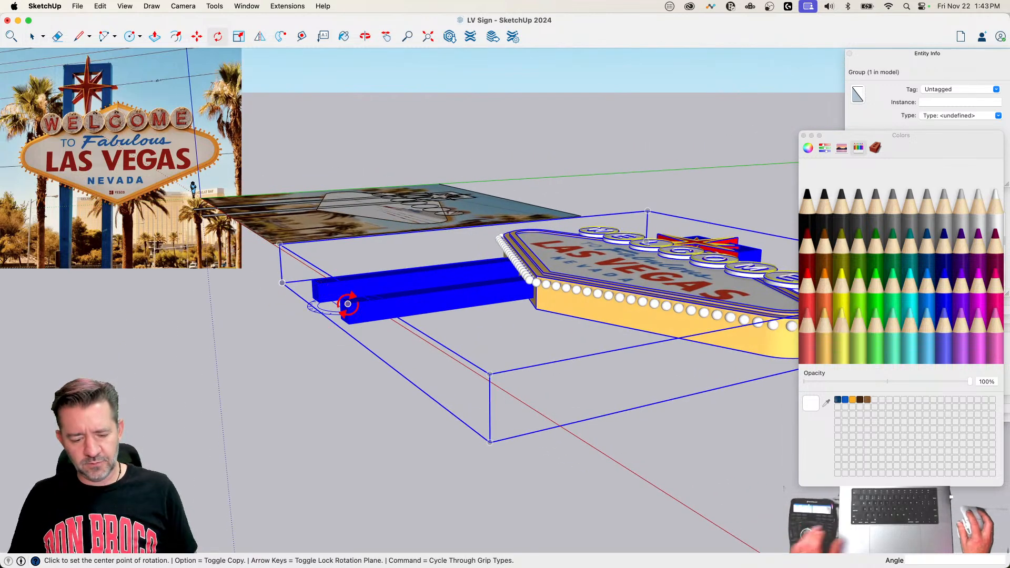
left_click(349, 323)
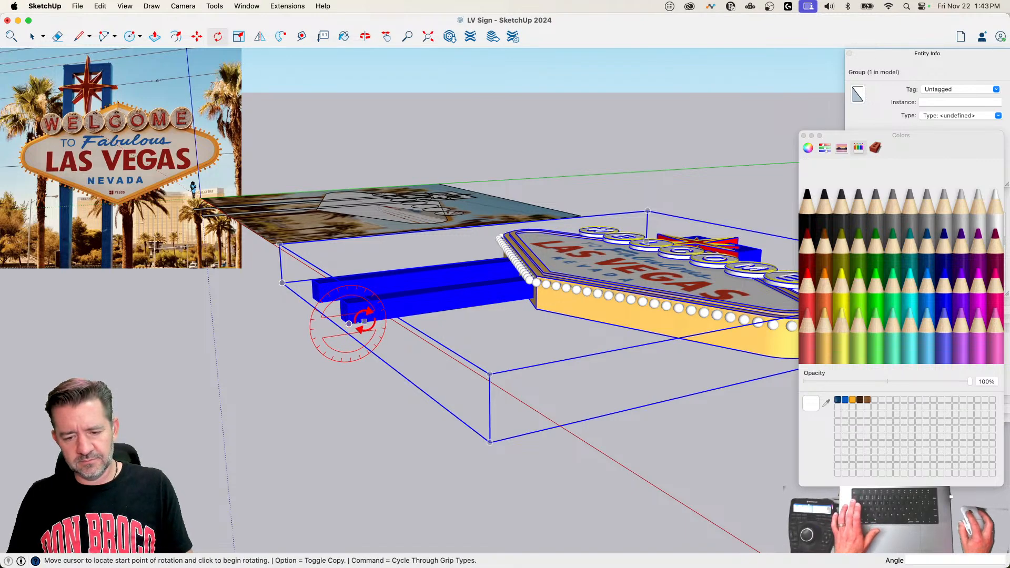
left_click(364, 321)
left_click(347, 306)
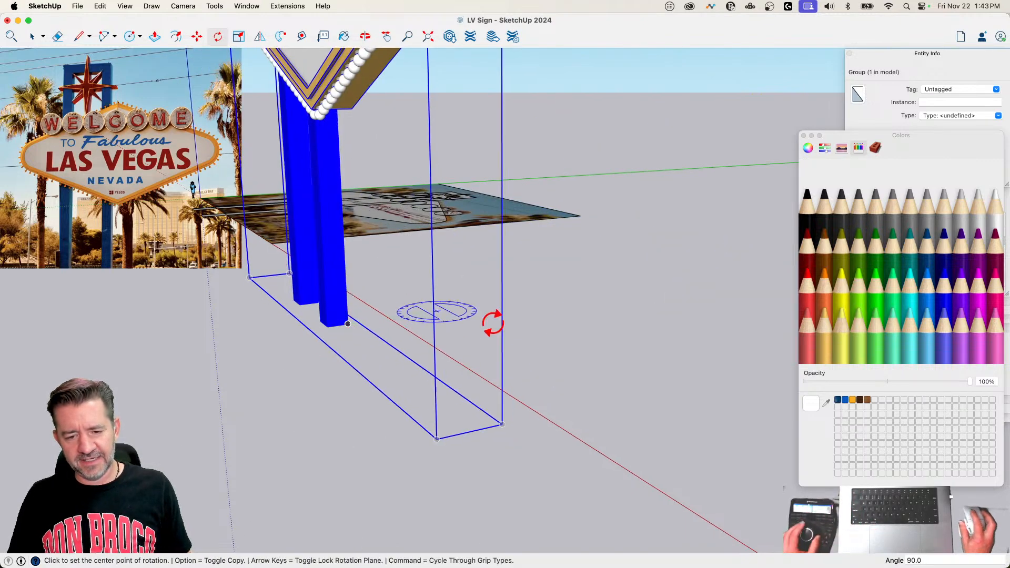
key("space")
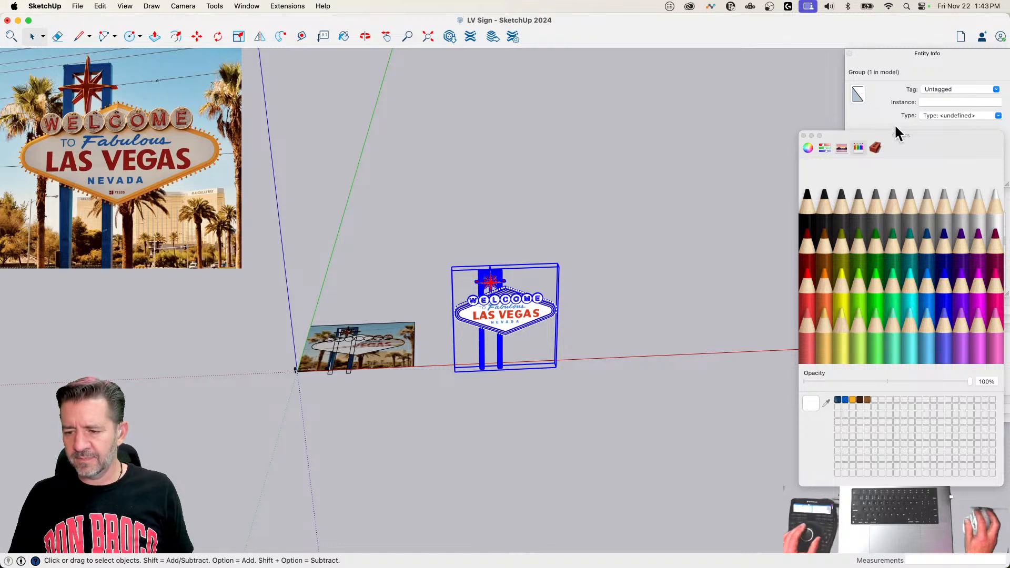
Step: Hide the Reference tag and move the sign from its post base to the model origin
left_click(803, 136)
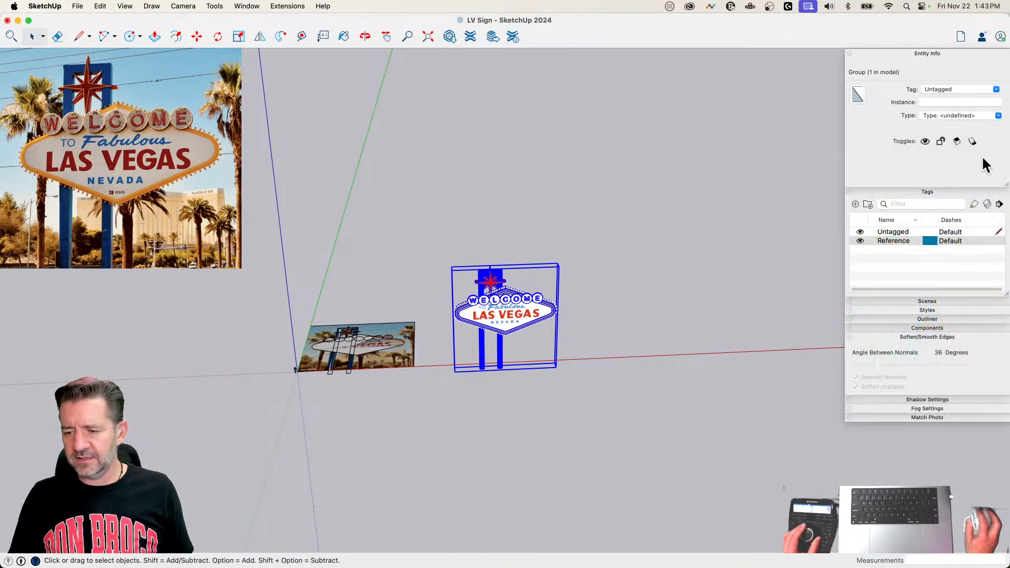
left_click(859, 241)
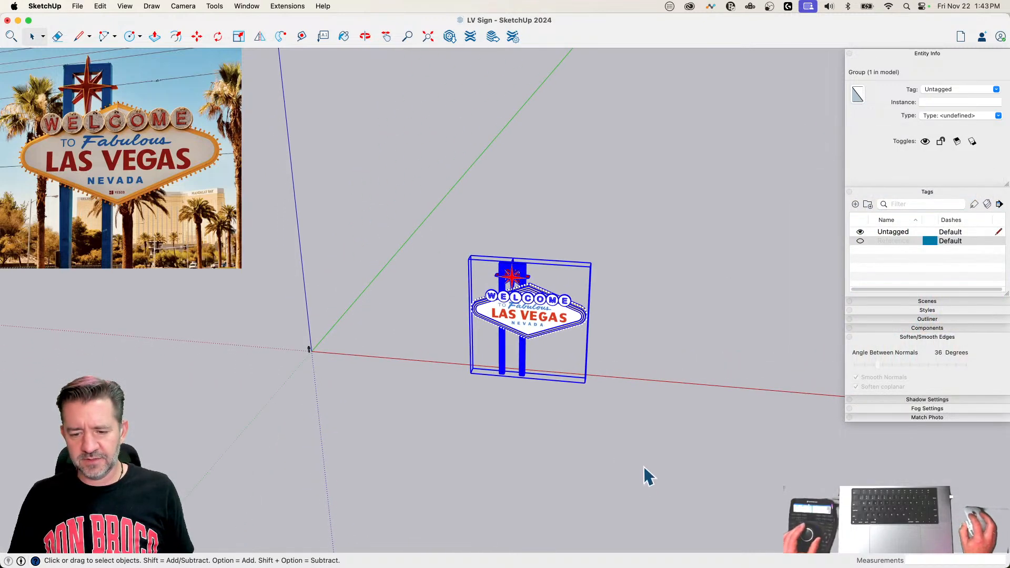
key("m")
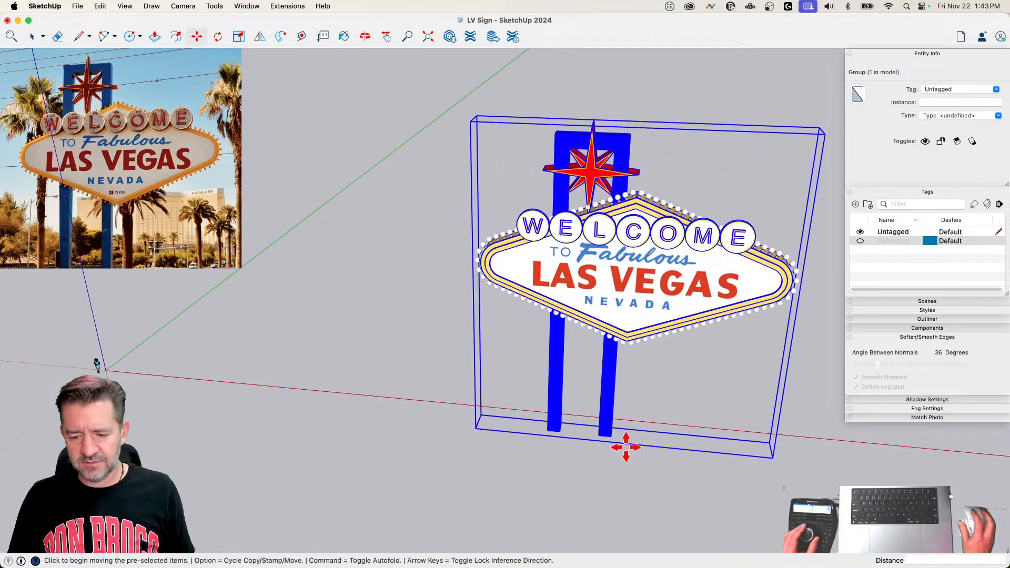
left_click(551, 433)
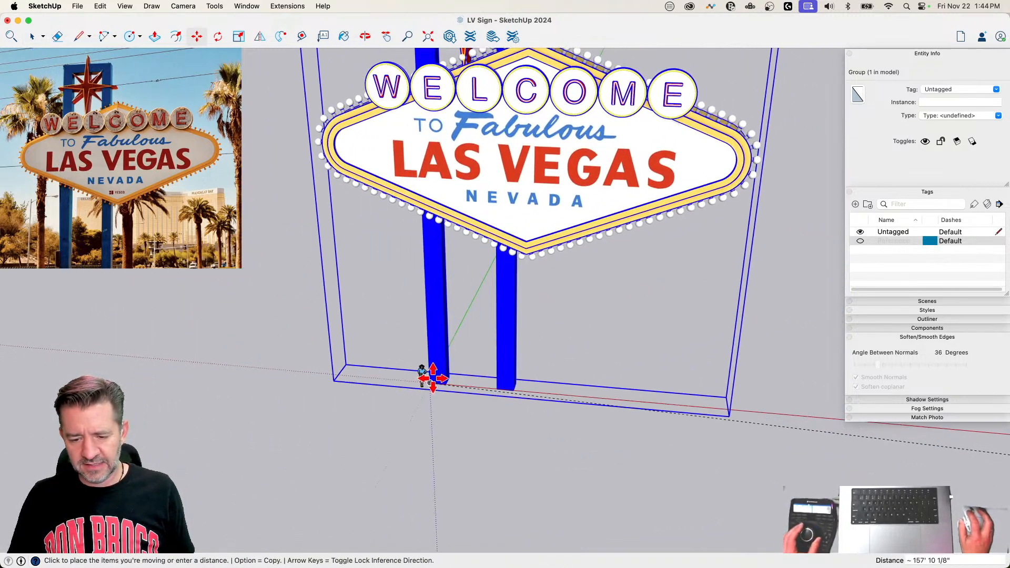
left_click(430, 380)
middle_click_drag(662, 420, 692, 398)
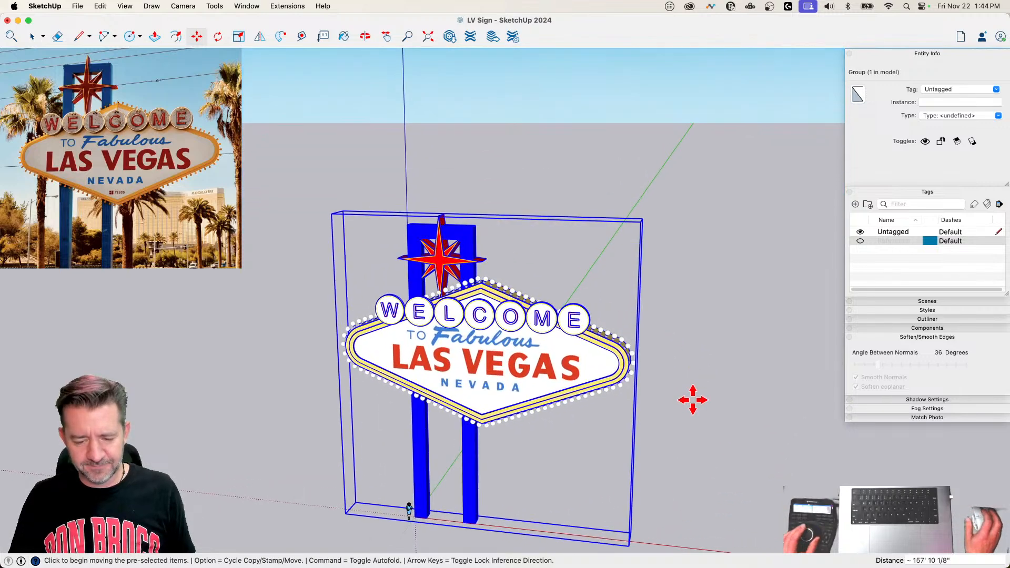
Step: Scale the sign group down uniformly from its far upper corner to a factor of about 0.27
key("s")
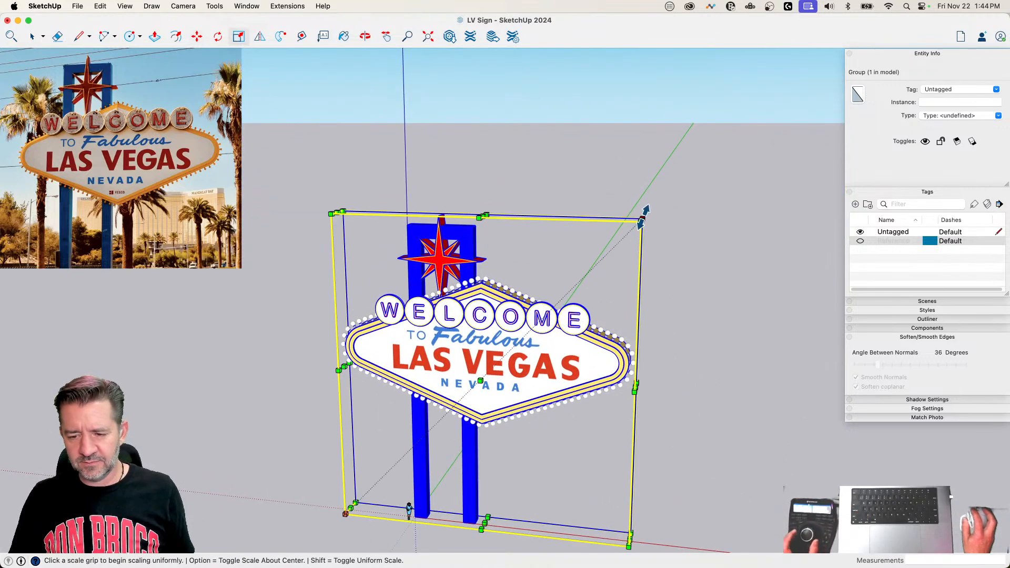
left_click(642, 220)
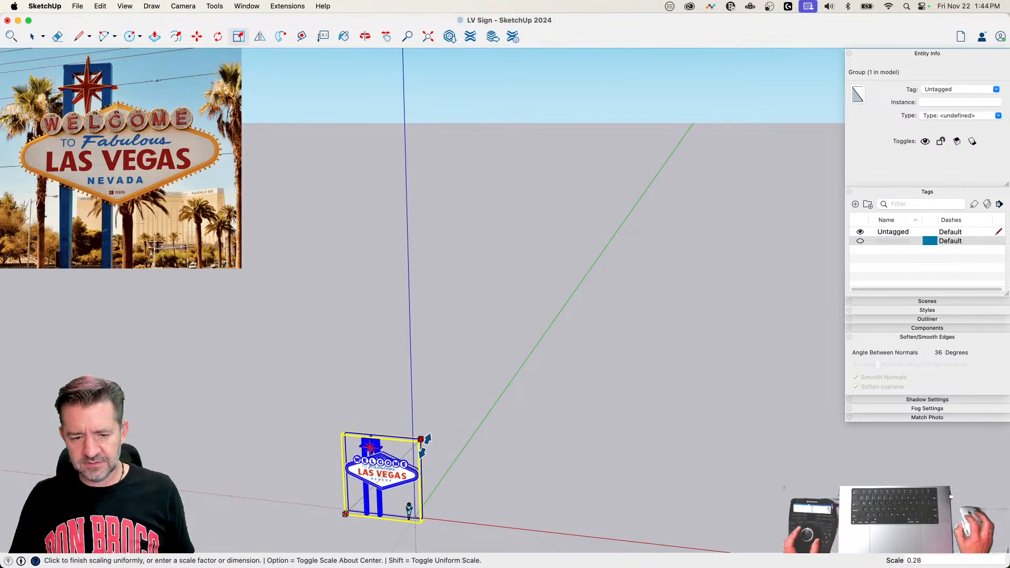
left_click(422, 442)
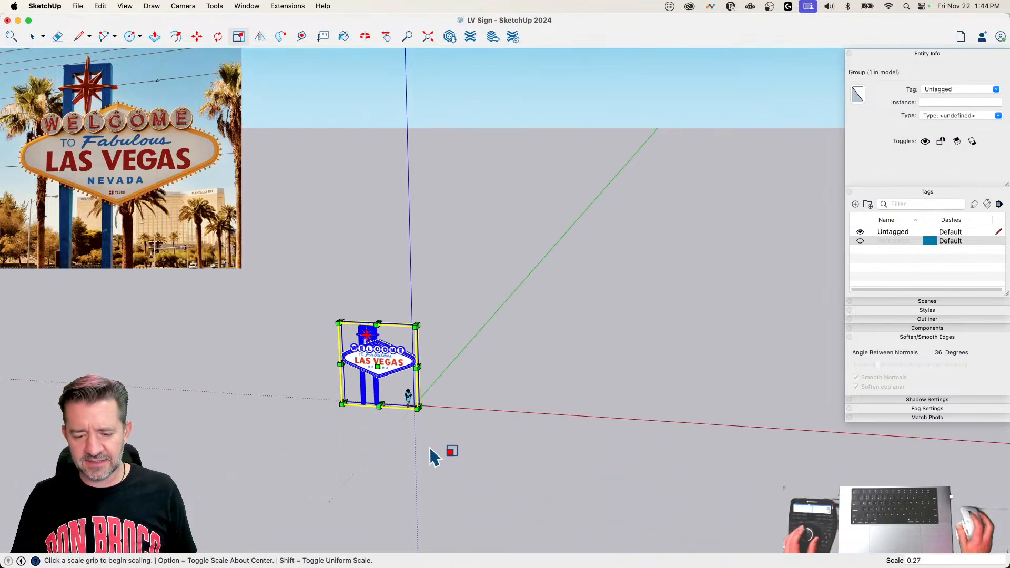
Step: Move the sign about 19' along the red axis beside the scale figure and raise it about 6' 9"
key("m")
left_click(419, 458)
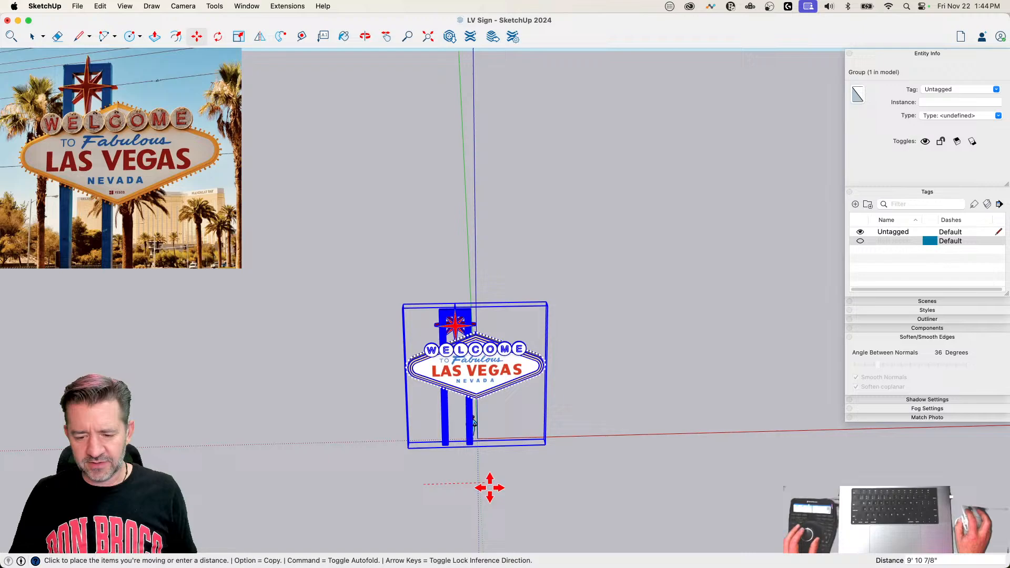
left_click(537, 483)
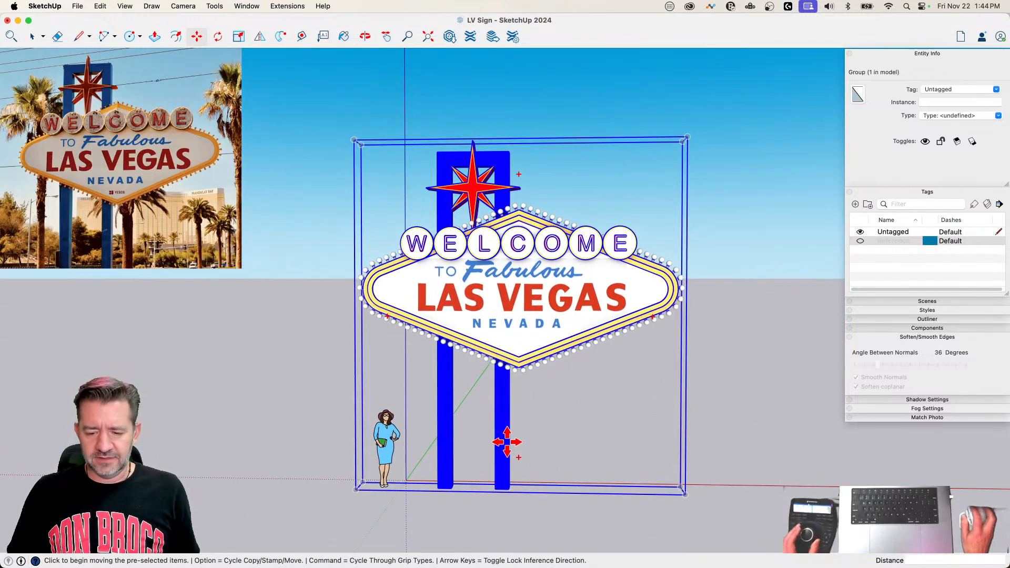
left_click(506, 442)
left_click(513, 350)
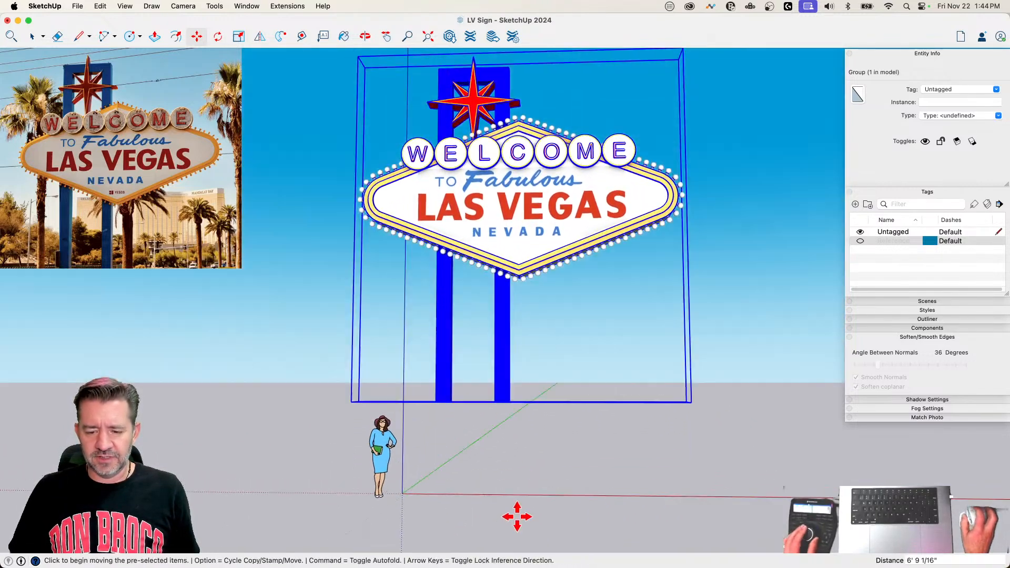
Step: Open the blue posts group and extend both post bottoms about 6' 9" down to the scale figure's feet with Push/Pull
key("space")
double_click(518, 395)
key("p")
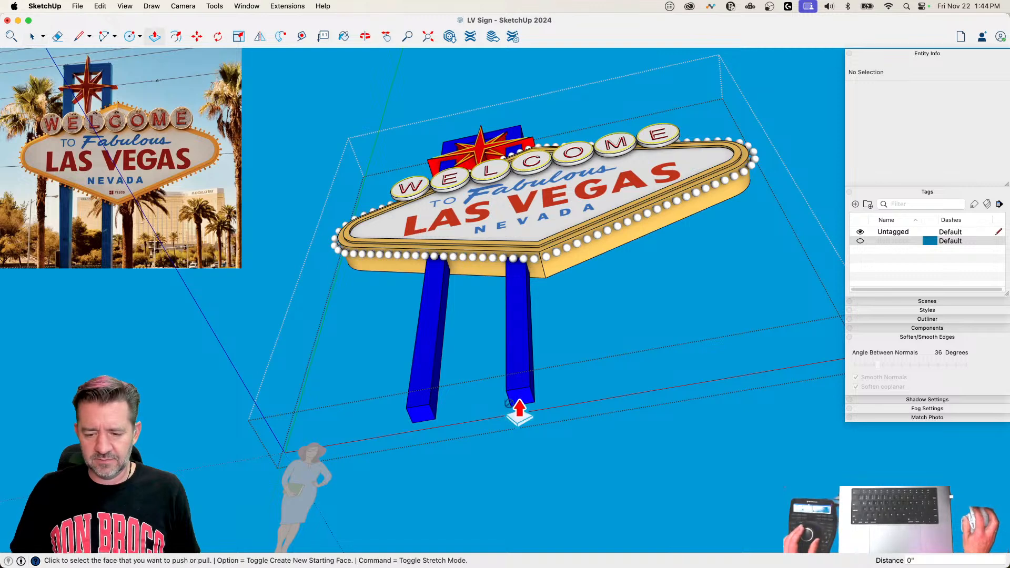
key("space")
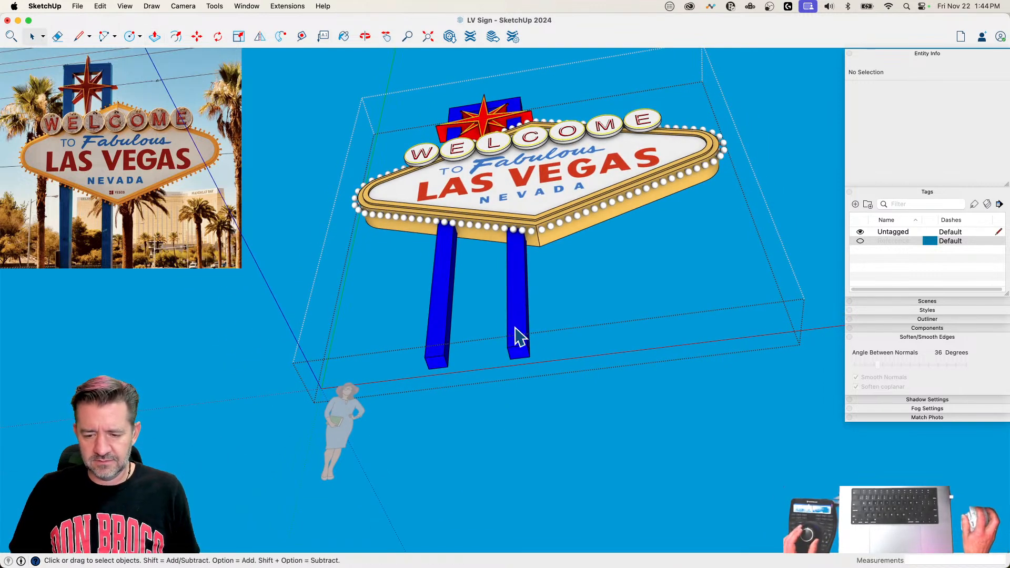
double_click(516, 336)
key("p")
left_click(517, 359)
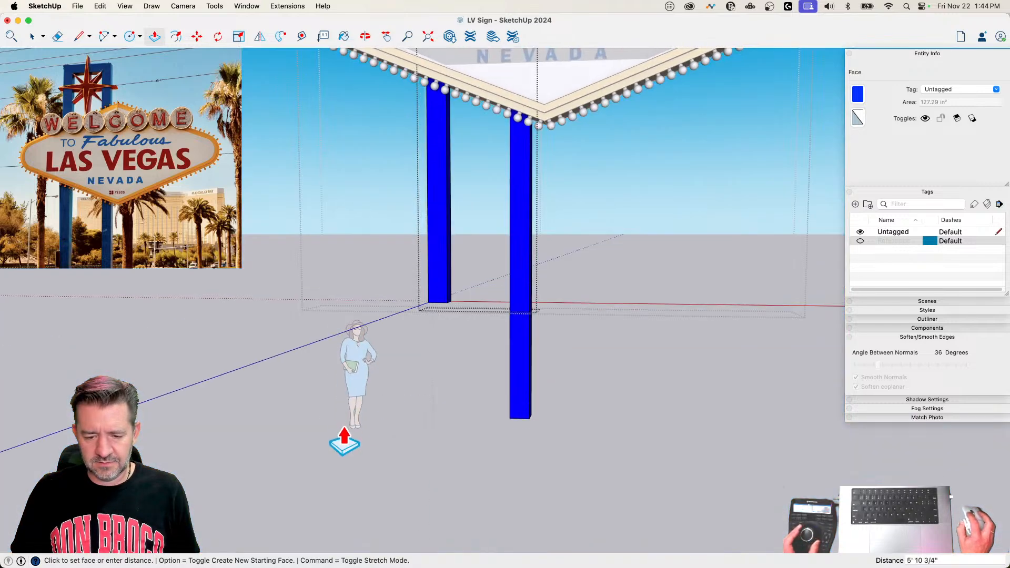
left_click(394, 434)
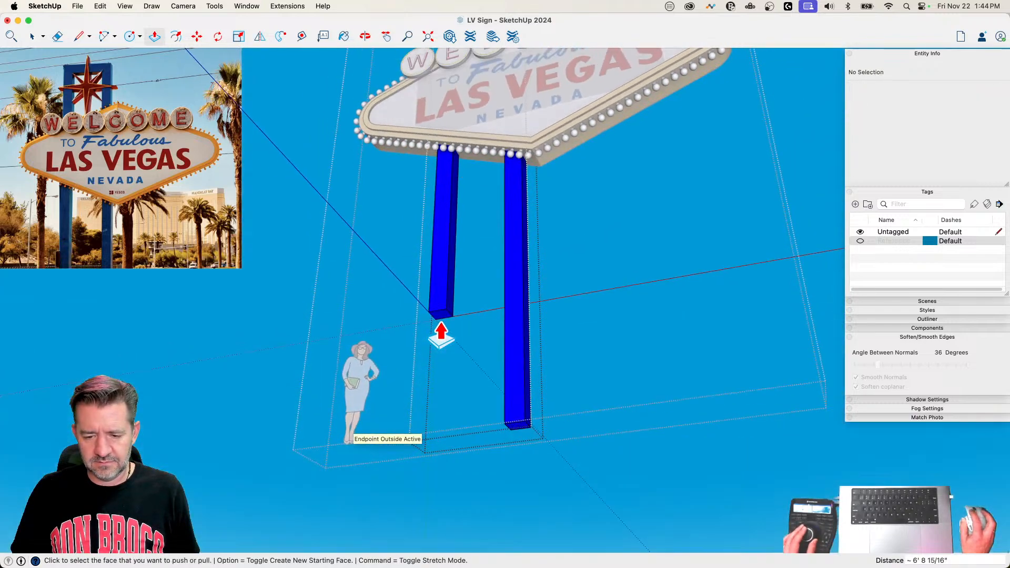
double_click(448, 331)
key("space")
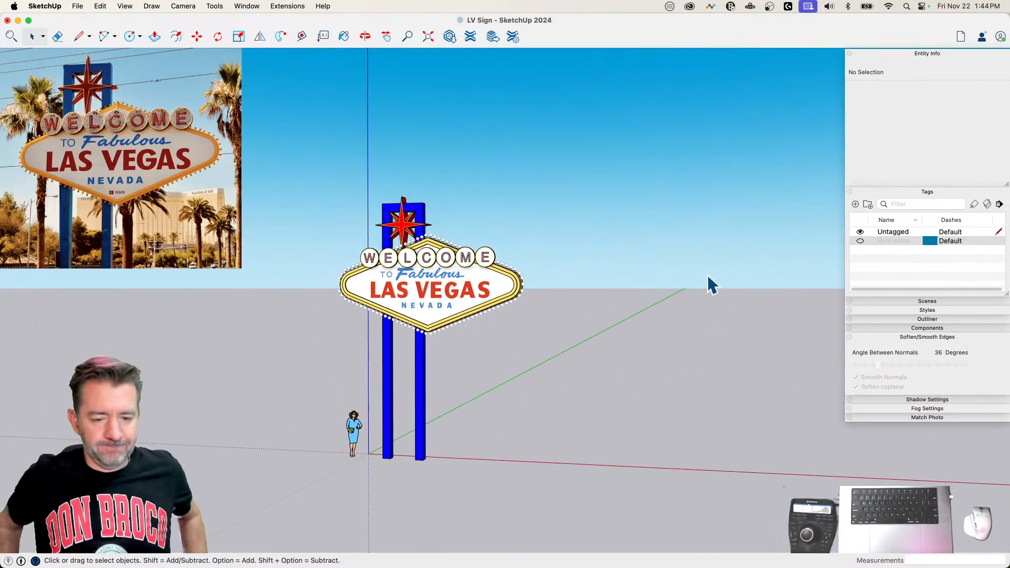
Step: Measure the sign's height from the top corner of the frame to the base of the post with the Line tool
key("l")
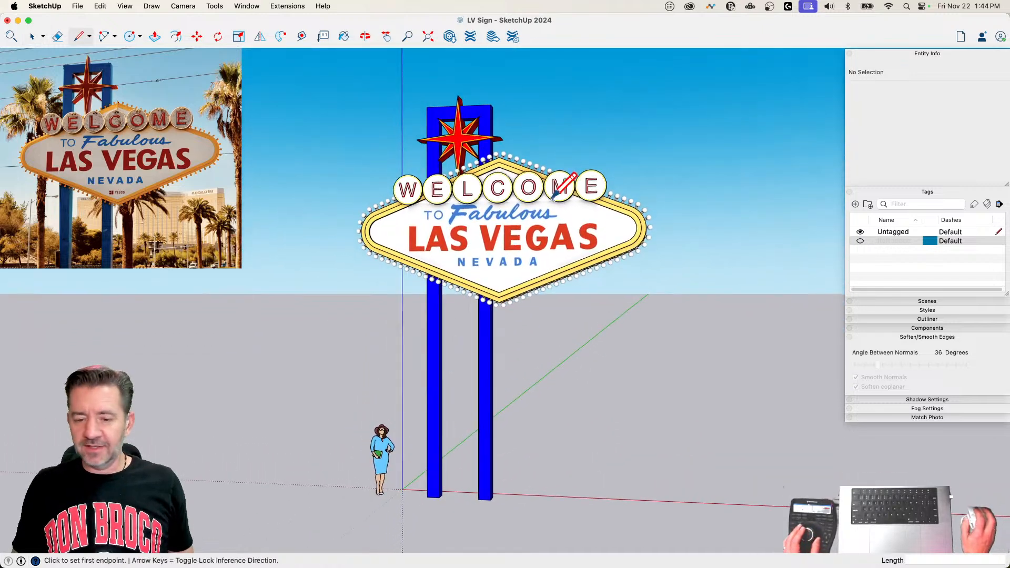
left_click(490, 105)
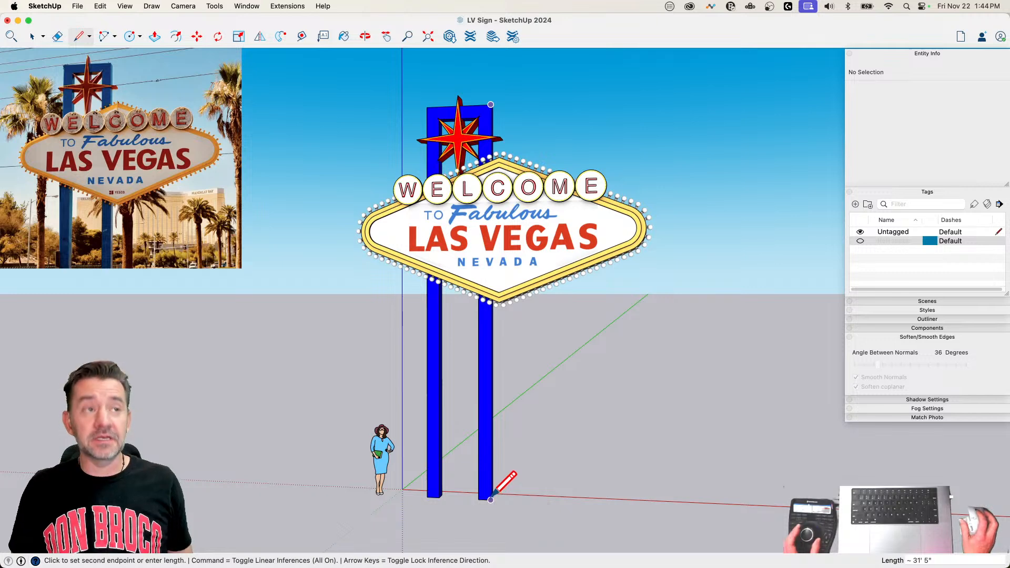
key("space")
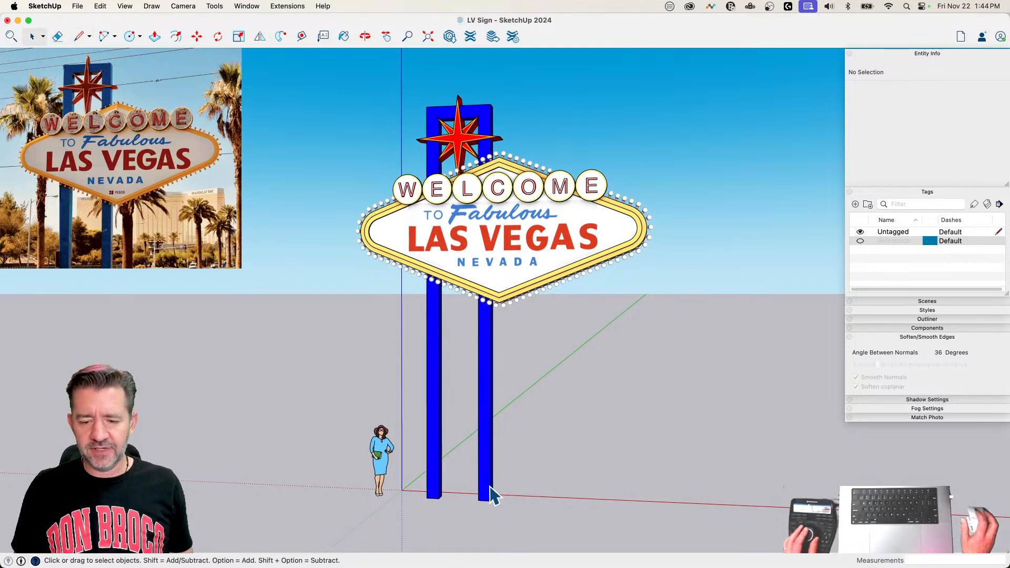
Step: Move the whole sign group 5' straight down along the blue axis
left_click(489, 447)
key("m")
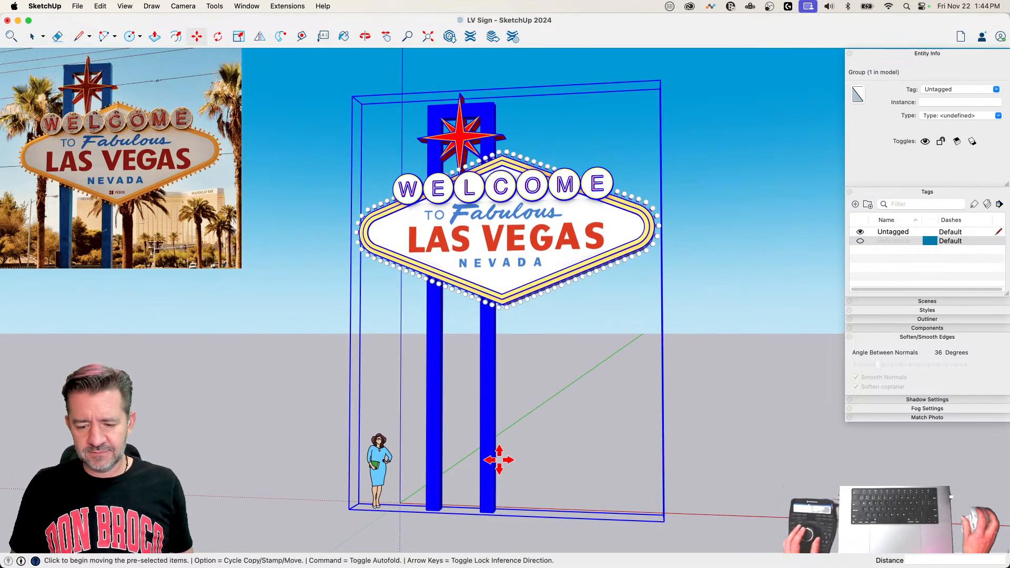
left_click(508, 421)
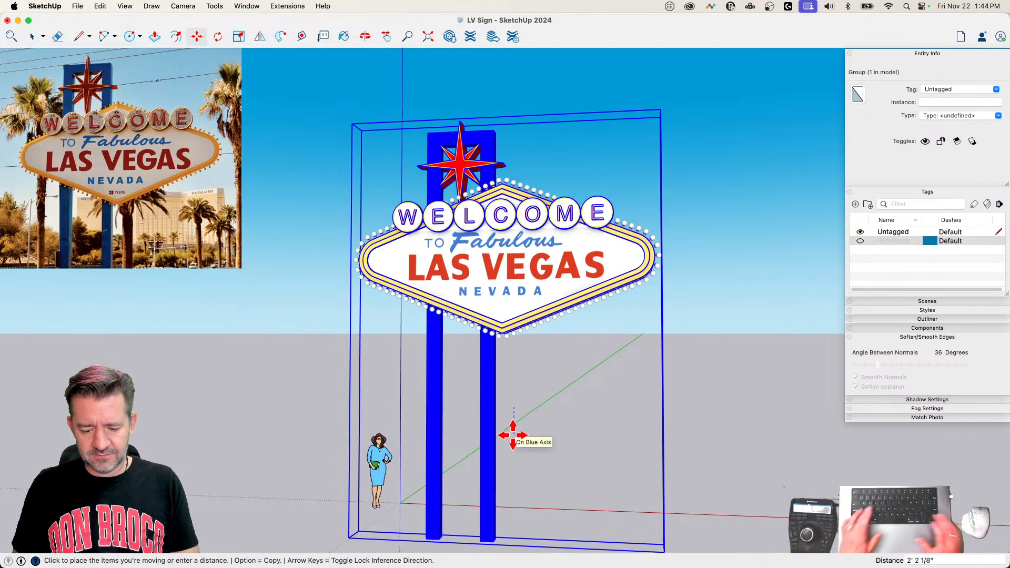
type("5'")
key("Return")
key("space")
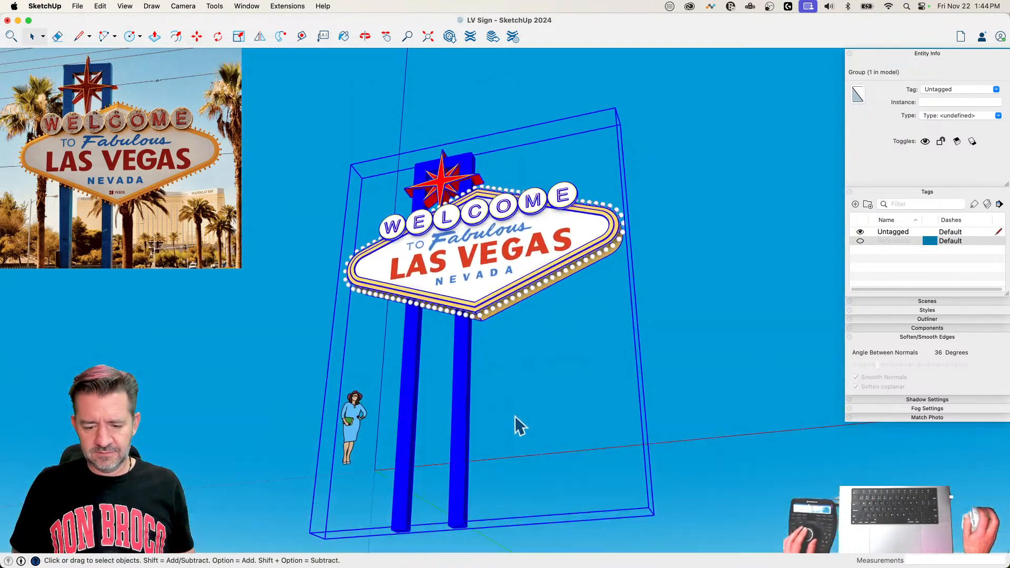
Step: Open the posts group, shorten both post bottoms about 5' up to the scale figure's feet, and close the groups
double_click(454, 459)
key("p")
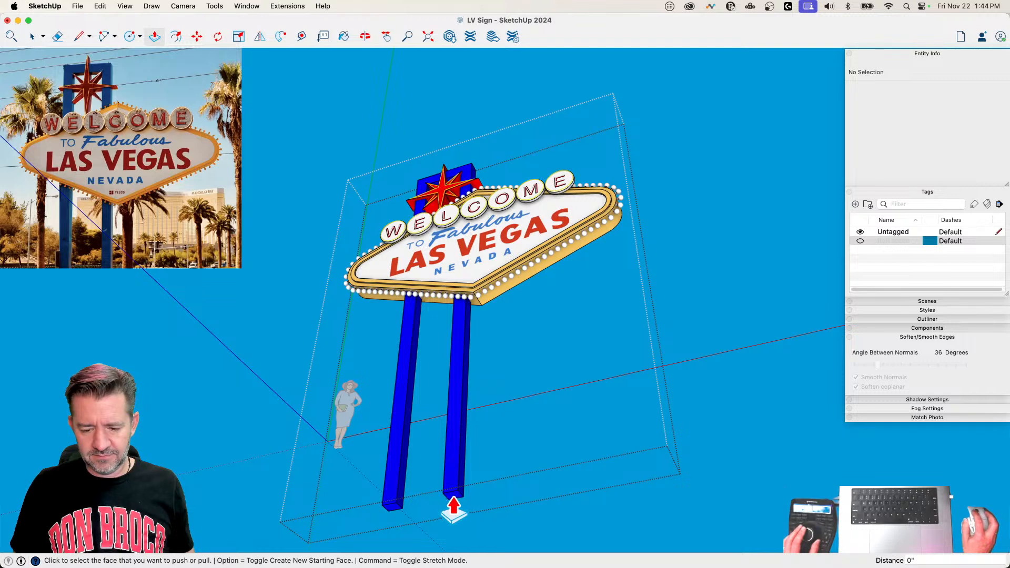
key("space")
key("p")
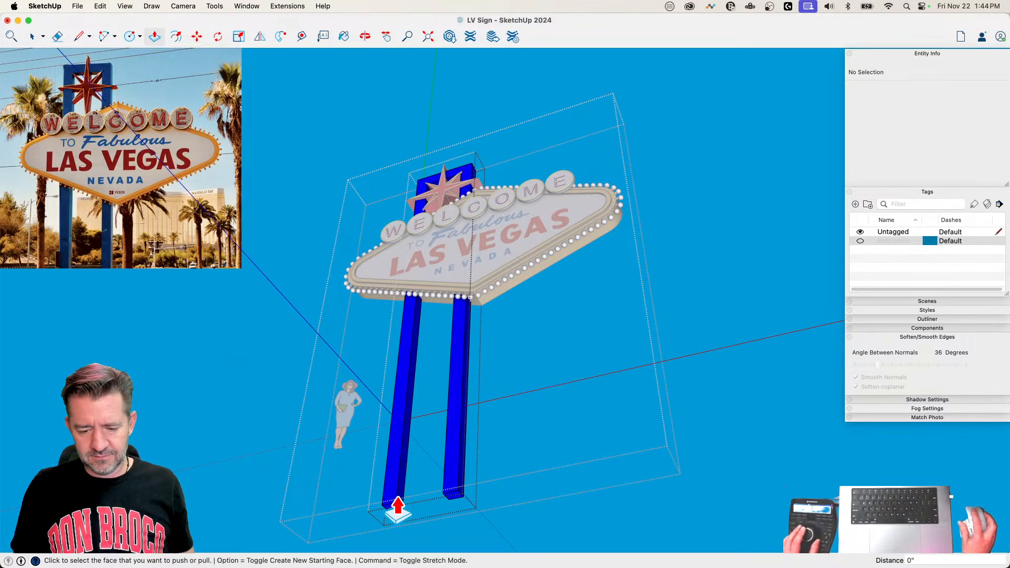
left_click(392, 506)
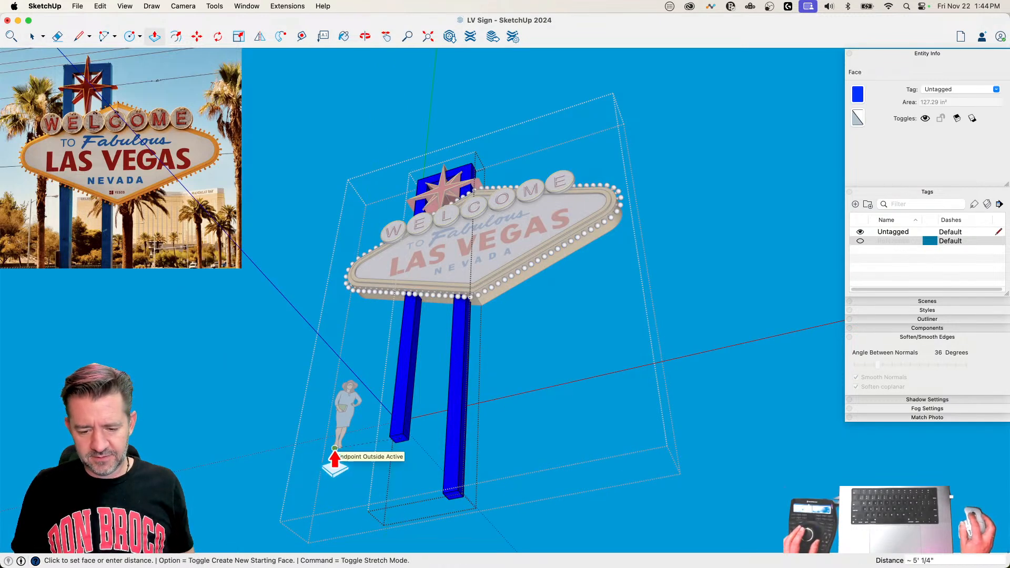
left_click(339, 458)
double_click(452, 497)
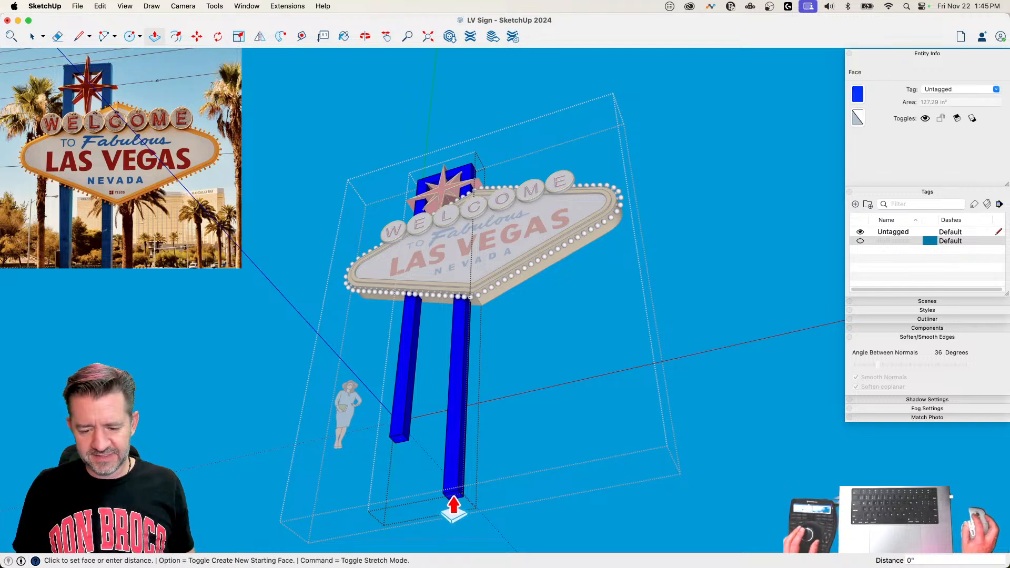
key("space")
left_click(636, 387)
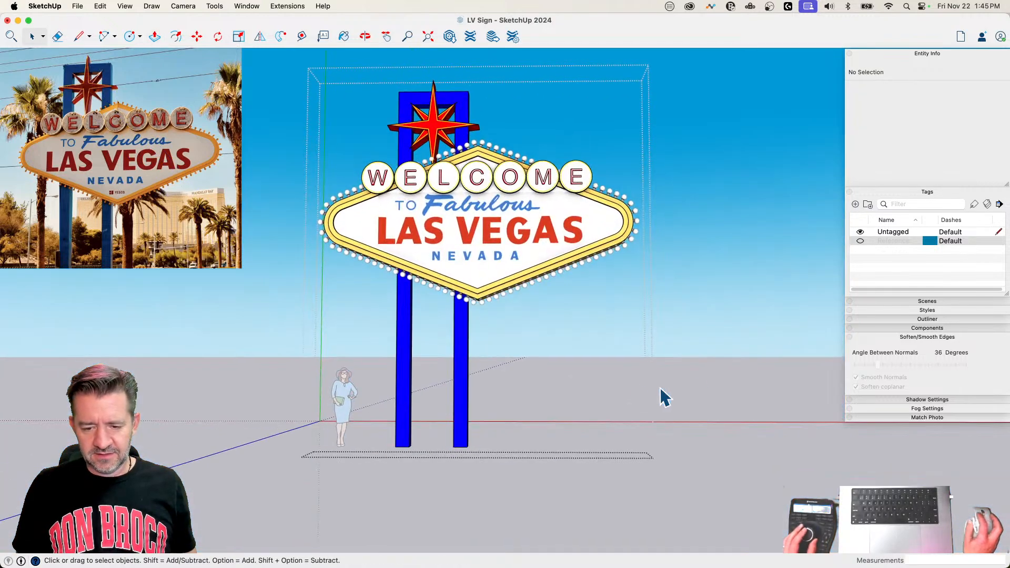
left_click(711, 364)
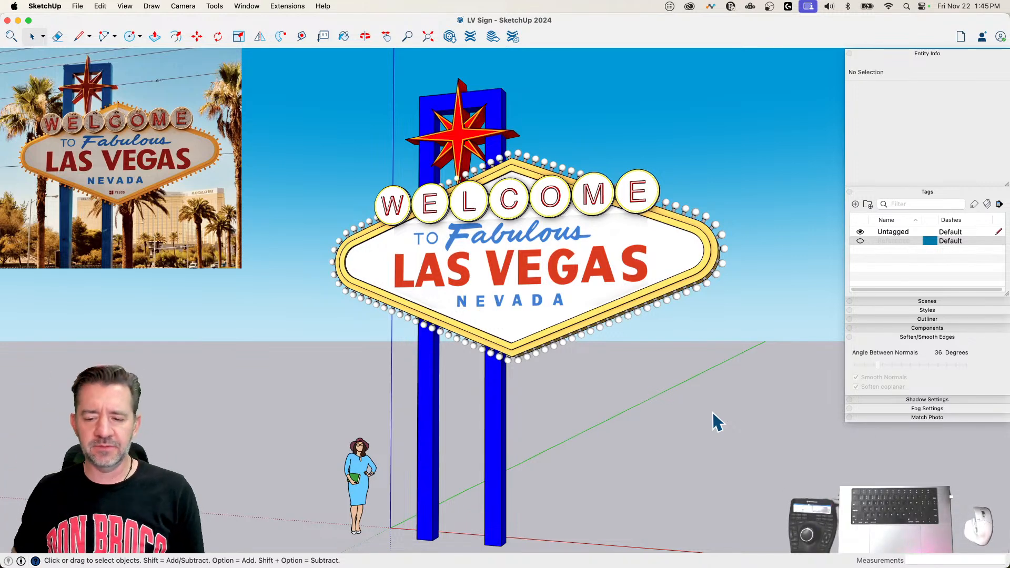
Step: Turn on shadows and set the shadow time to 12:39 PM and the date to 09/29
mouse_move(727, 407)
middle_mouse_down()
mouse_move(313, 480)
mouse_move(845, 439)
mouse_move(768, 480)
mouse_move(605, 458)
mouse_move(594, 469)
mouse_move(694, 489)
middle_mouse_up()
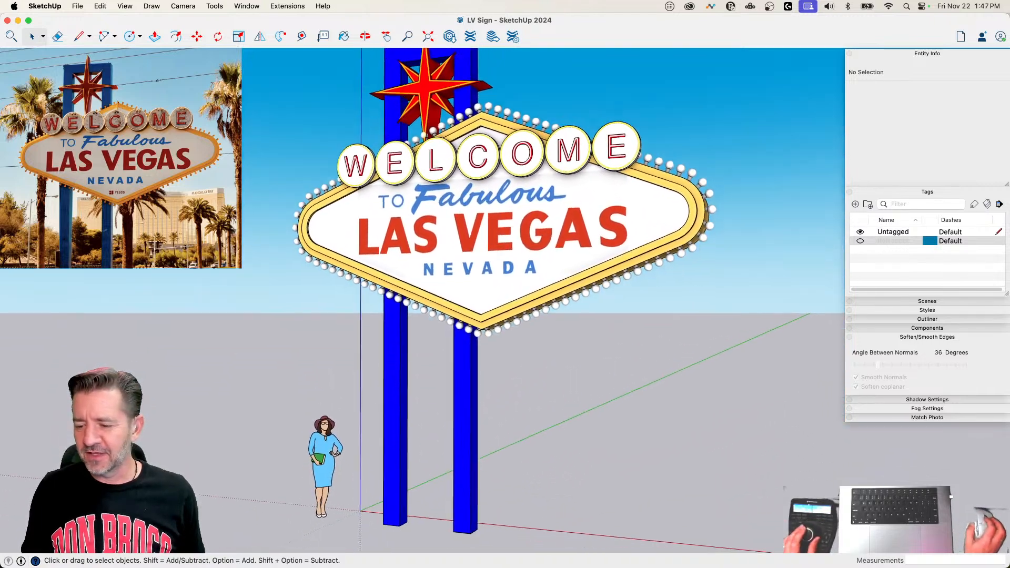
left_click(927, 309)
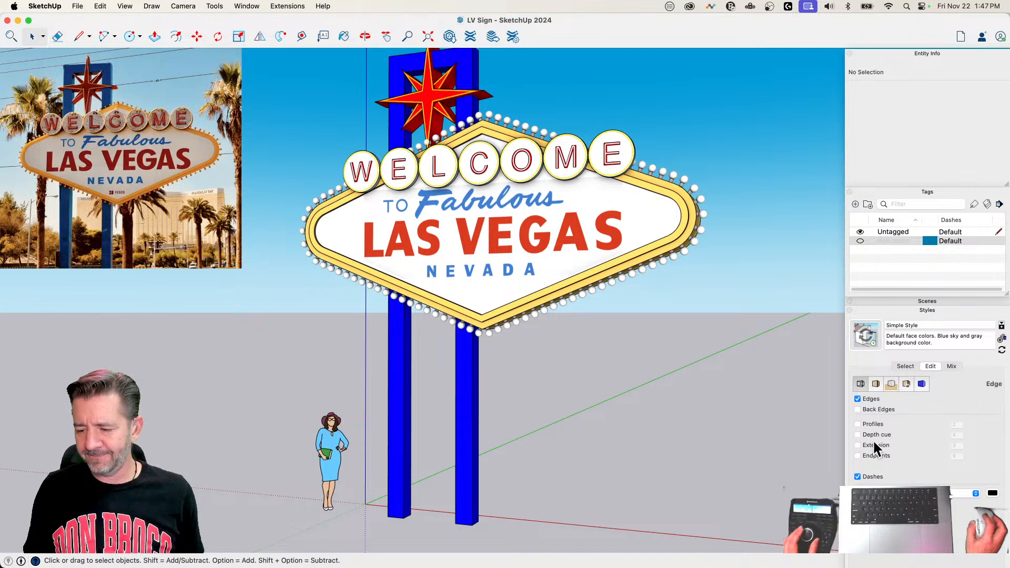
left_click(889, 309)
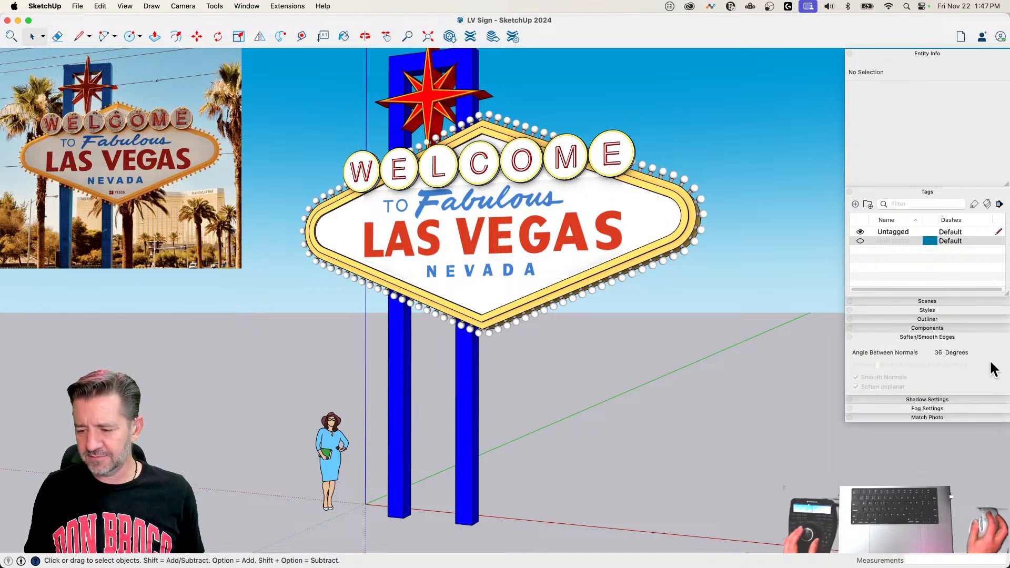
left_click(916, 192)
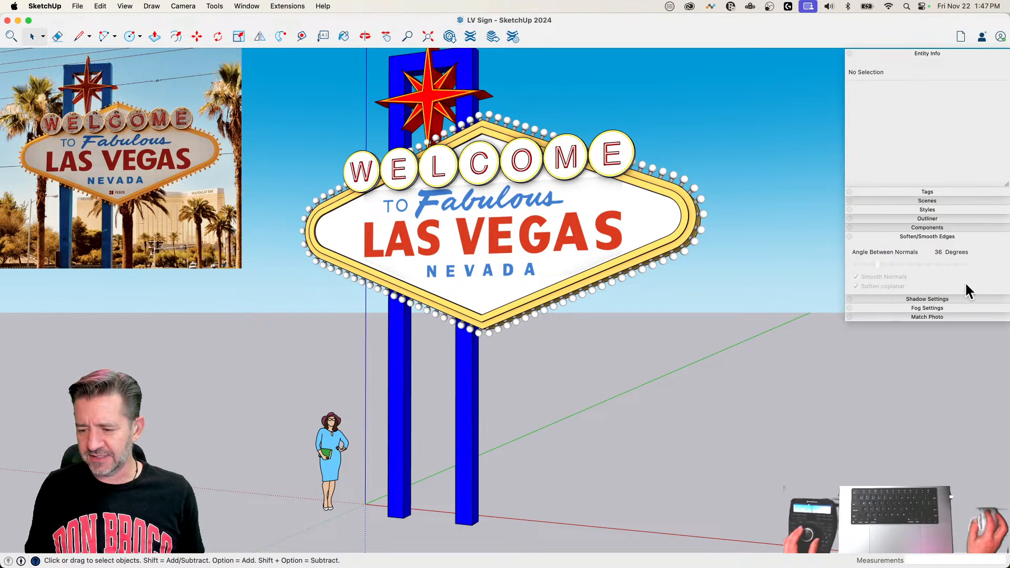
left_click(928, 298)
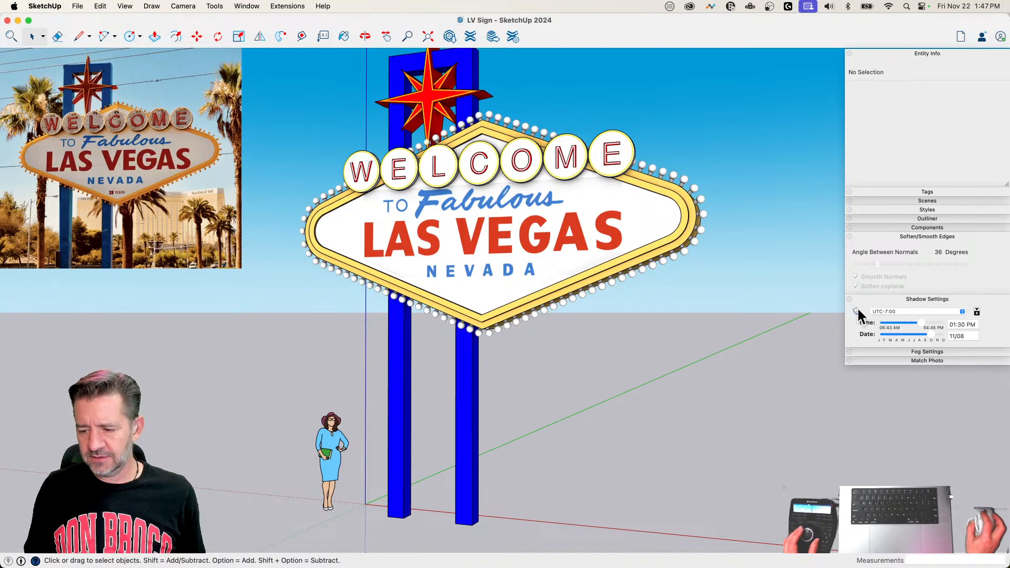
left_click(856, 310)
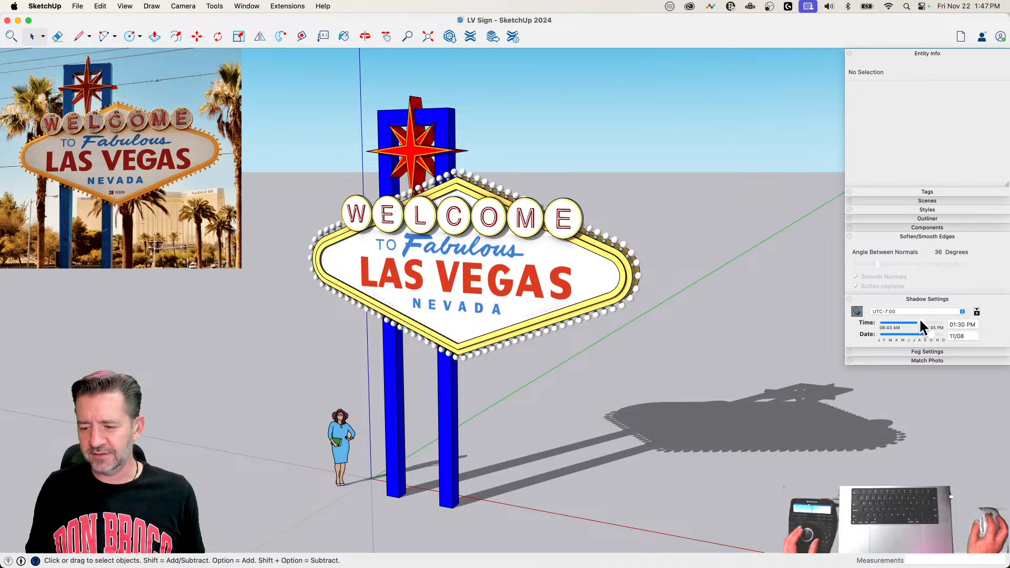
left_click_drag(919, 321, 924, 334)
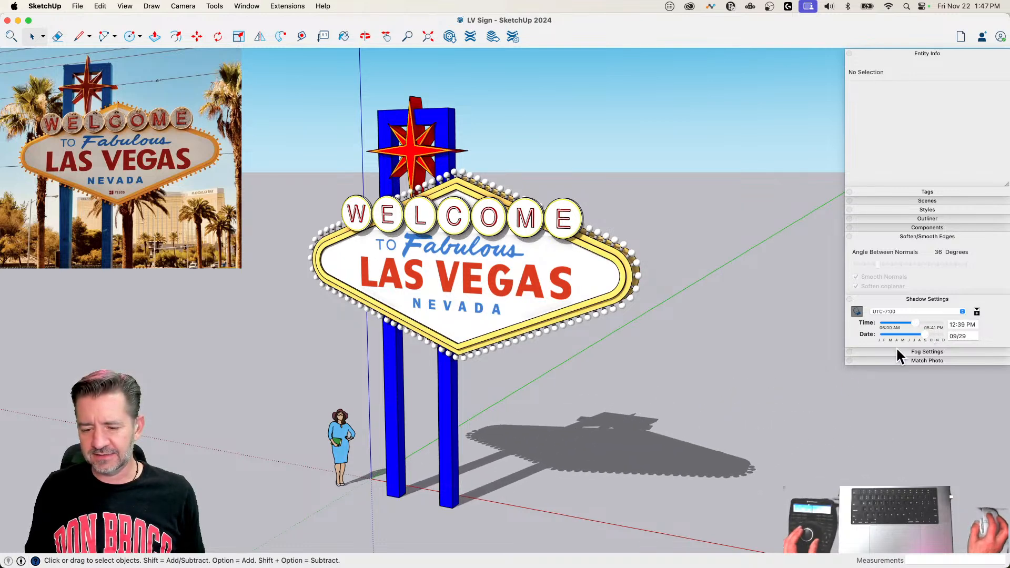
Step: Erase the scale figure standing beside the sign posts
key("e")
left_click(322, 424)
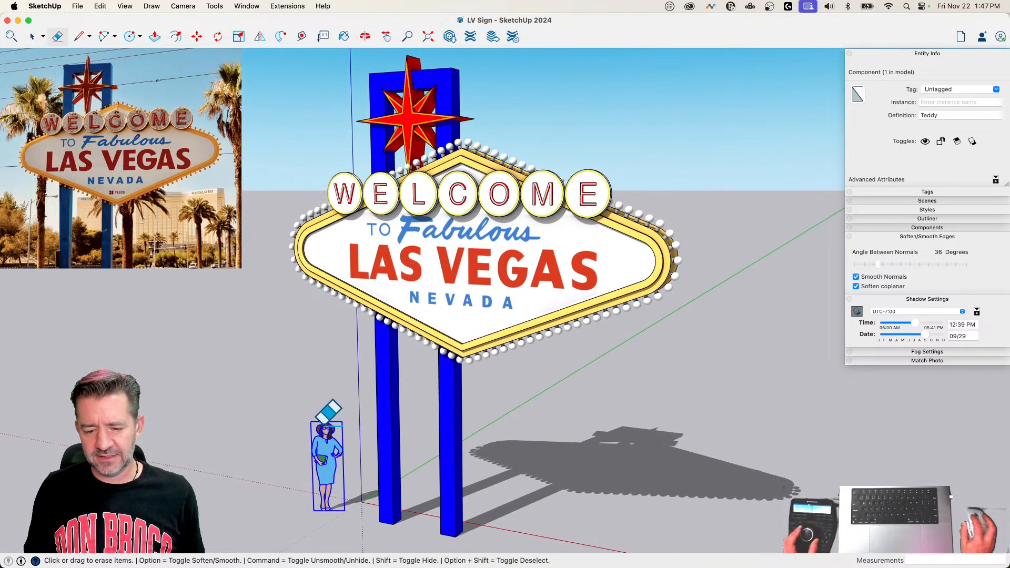
left_click(327, 412)
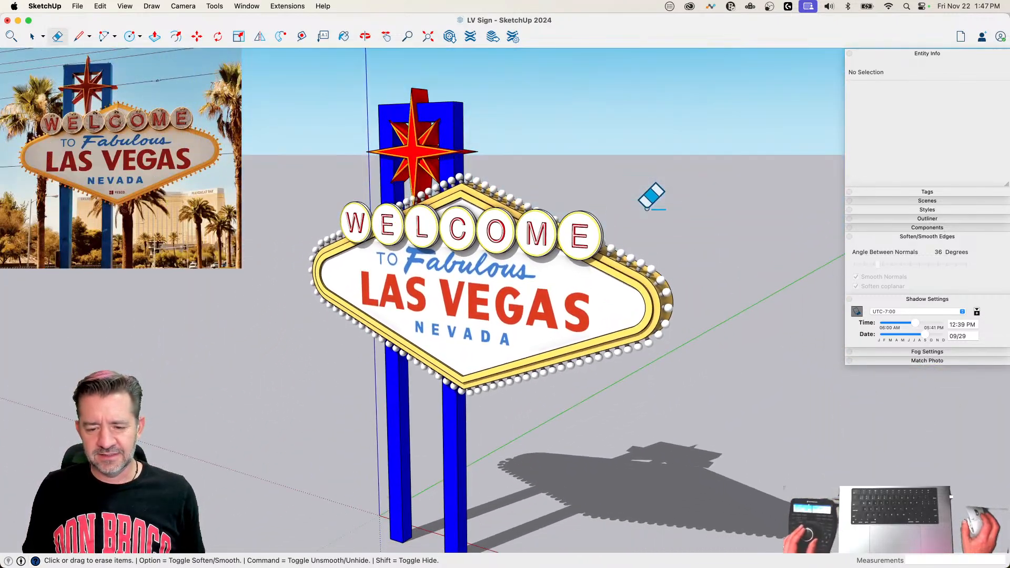
Step: Delete the reference photo watermark, Watermark1, from the current style and collapse the Styles and Entity Info settings
left_click(910, 236)
left_click(933, 209)
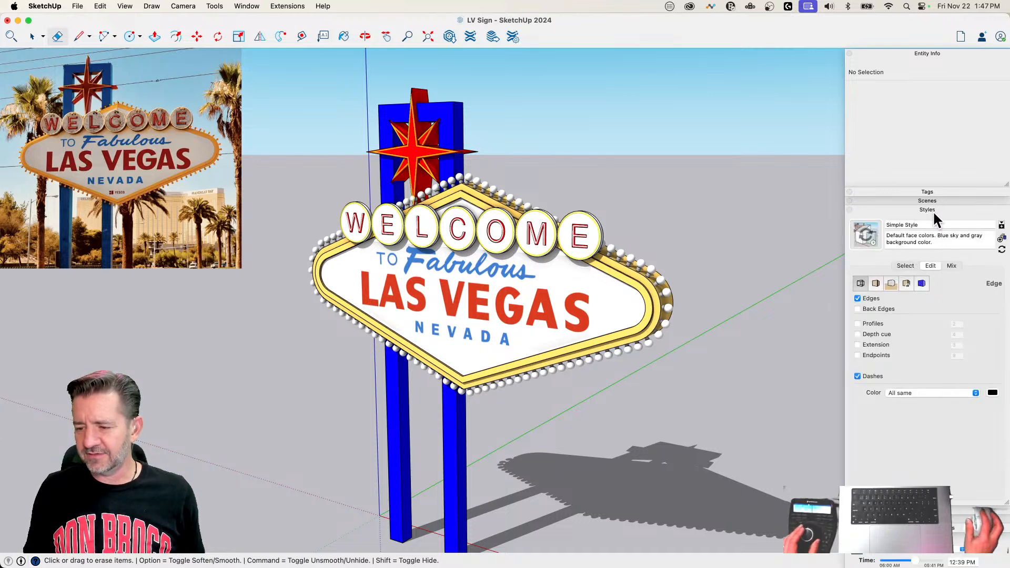
left_click(909, 285)
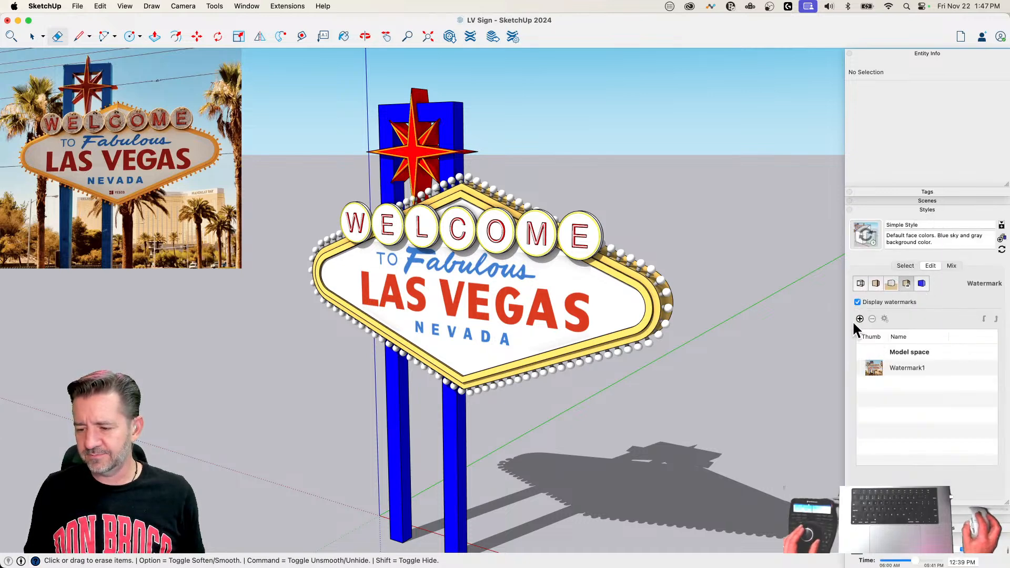
left_click(875, 366)
left_click(872, 319)
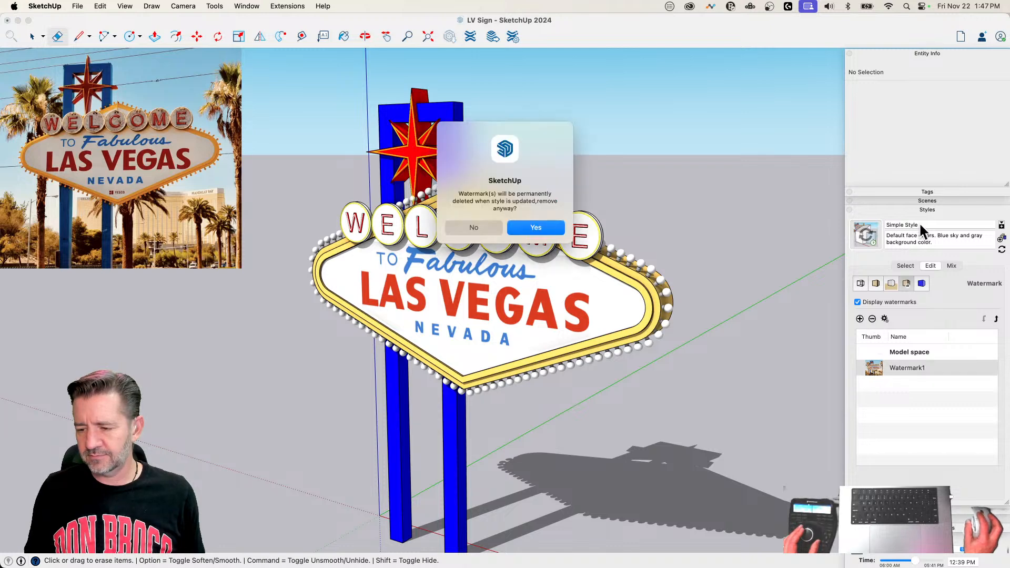
left_click(532, 226)
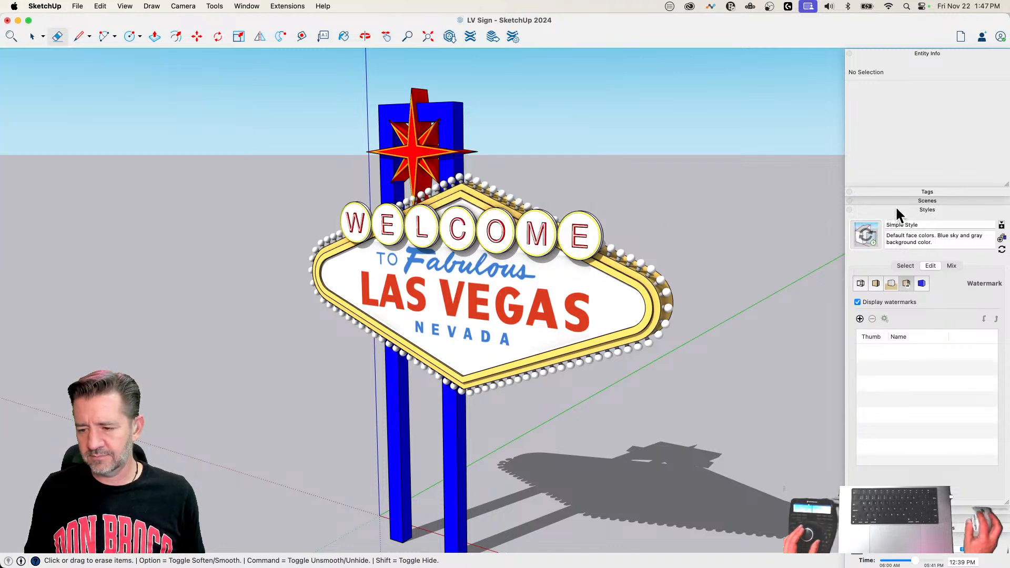
left_click(895, 209)
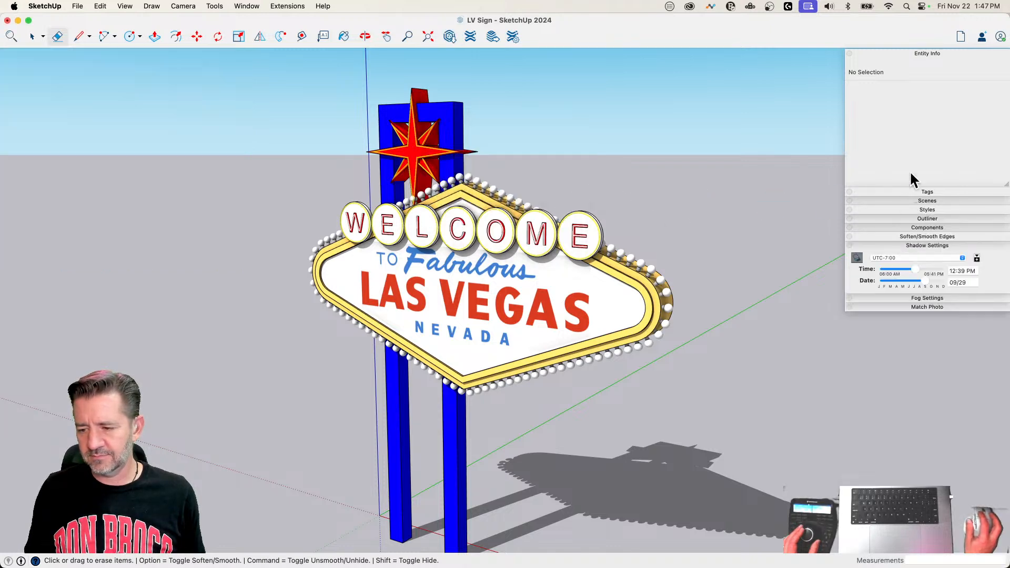
left_click(891, 51)
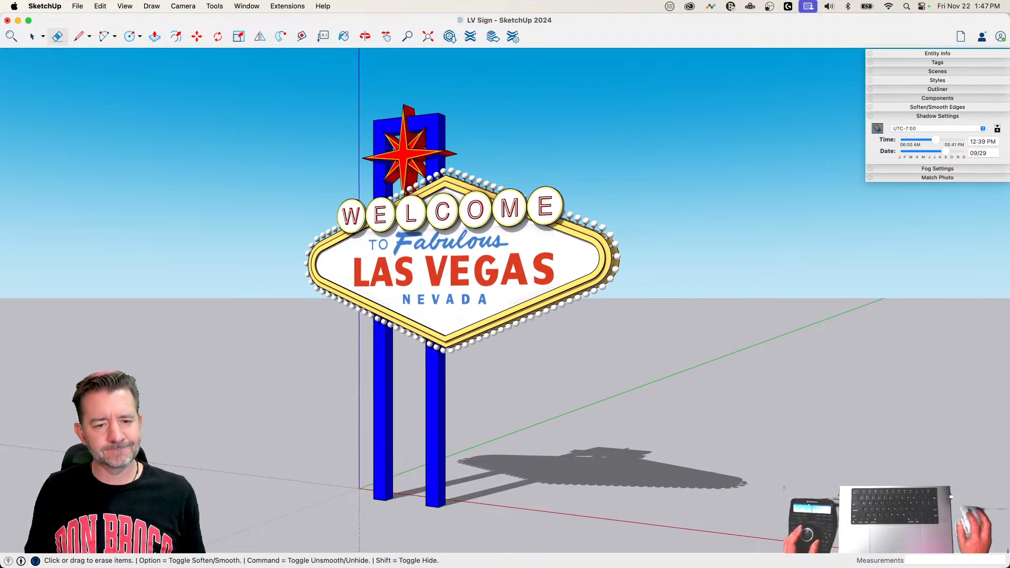
Step: Hide the model axes and save the LV Sign file
left_click(125, 7)
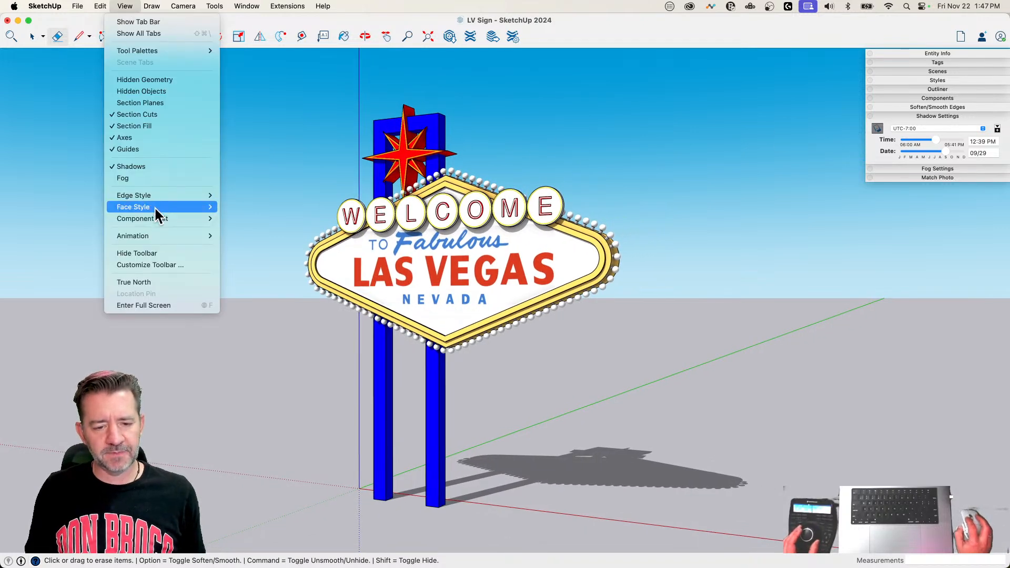
left_click(151, 138)
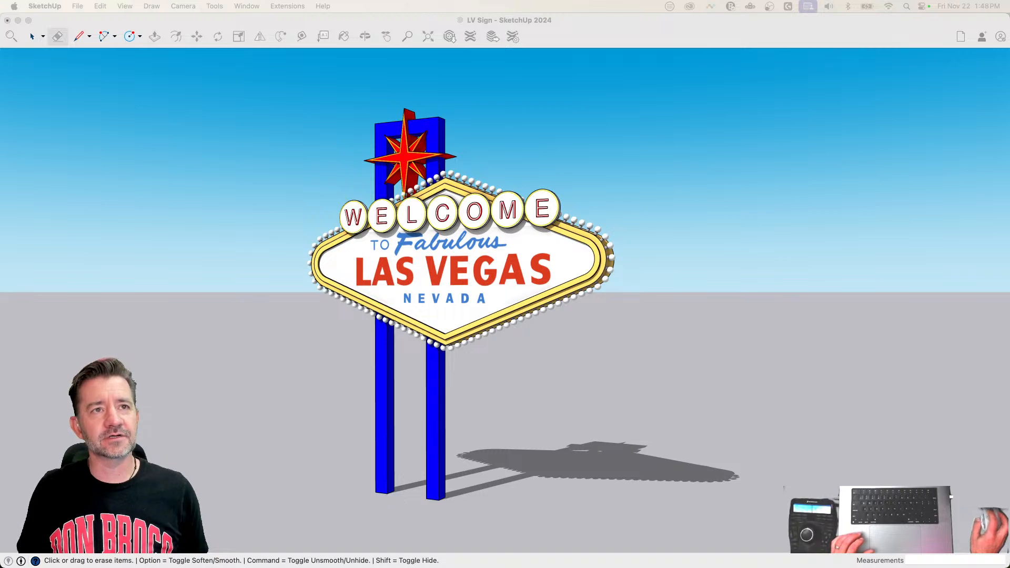
left_click(710, 25)
key("super+s")
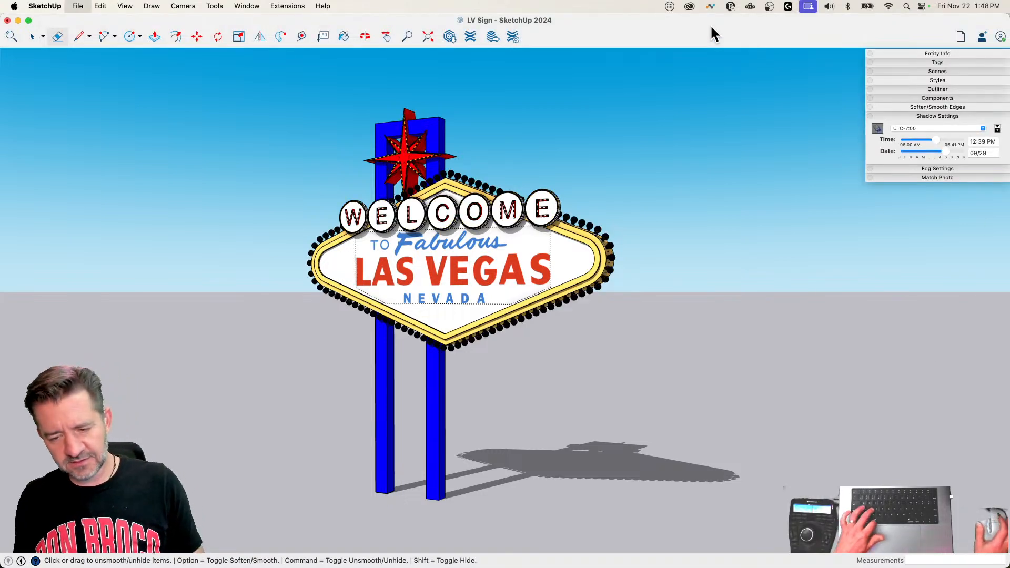